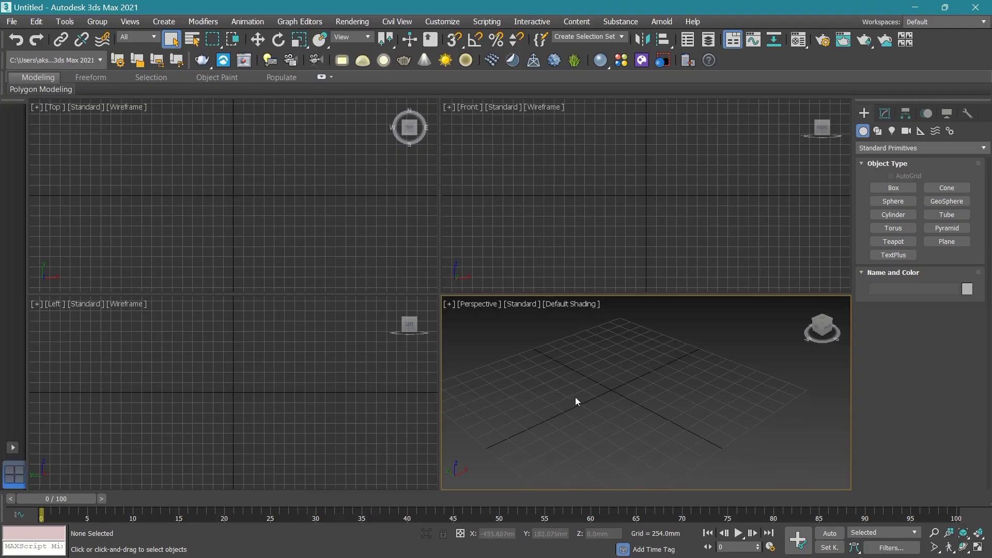
# From the Top view, draw a box about 604 × 2192 × 386 mm on the grid.
pyautogui.hotkey('alt', 'w')
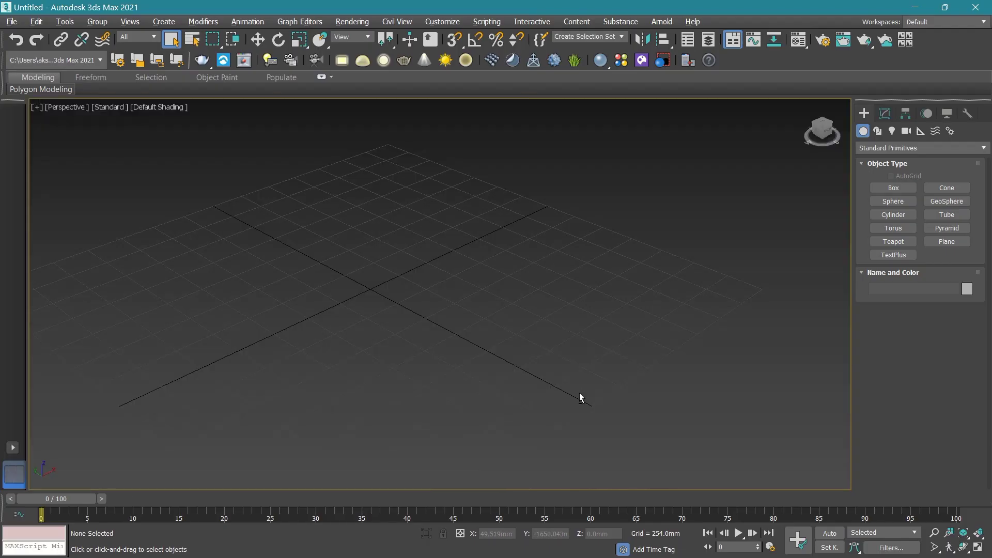
pyautogui.moveTo(332, 192); pyautogui.dragTo(419, 273, button='middle')
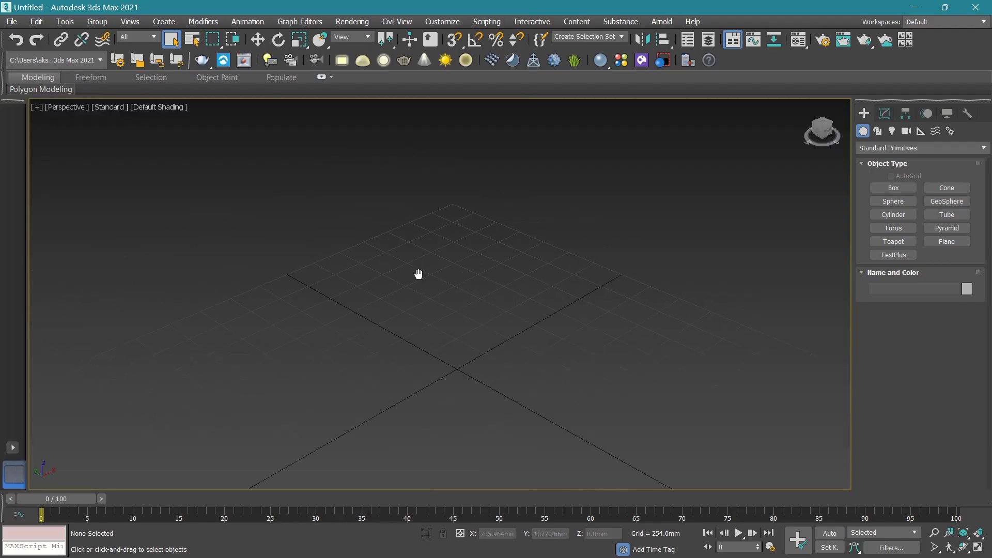
pyautogui.click(826, 126)
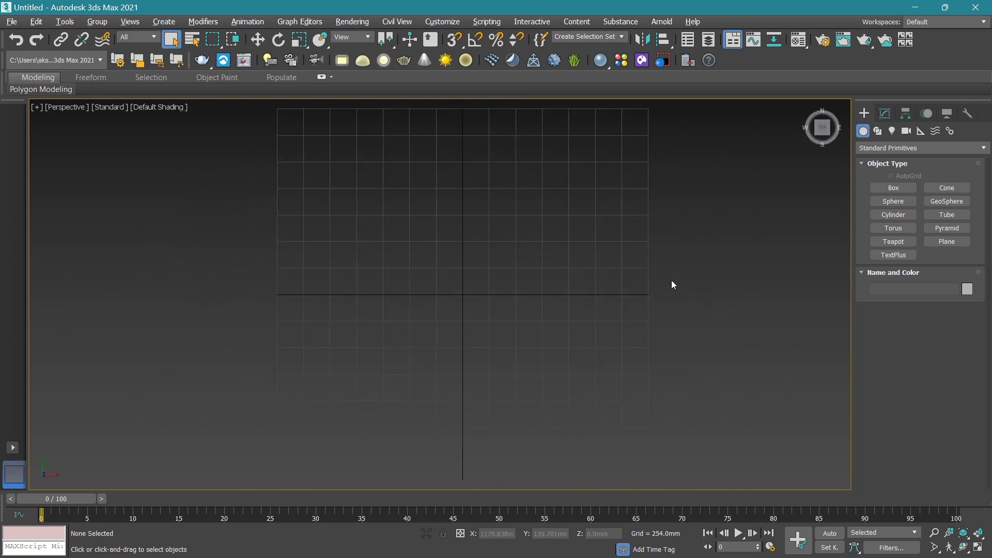
pyautogui.click(900, 190)
pyautogui.moveTo(354, 283); pyautogui.dragTo(342, 294, button='middle')
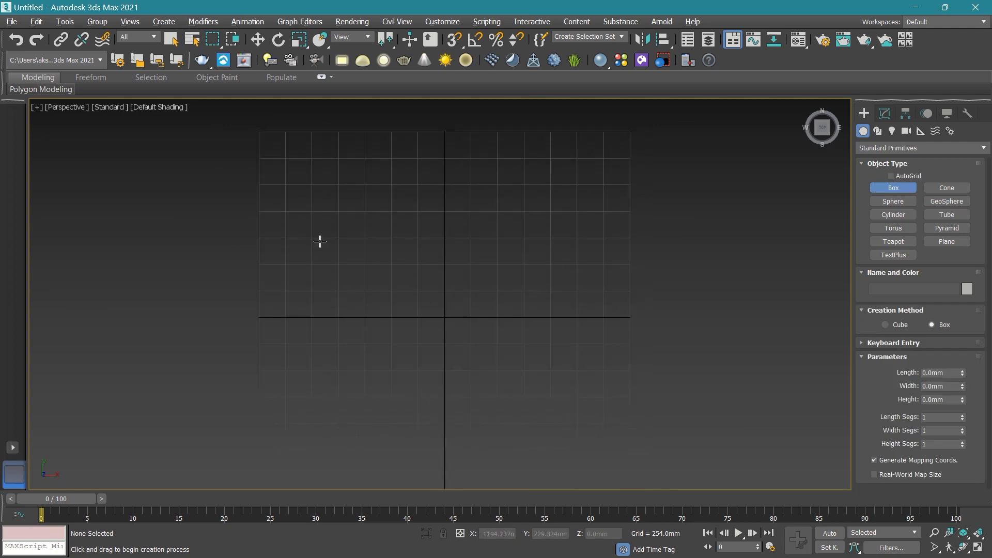
pyautogui.moveTo(309, 245); pyautogui.dragTo(544, 309)
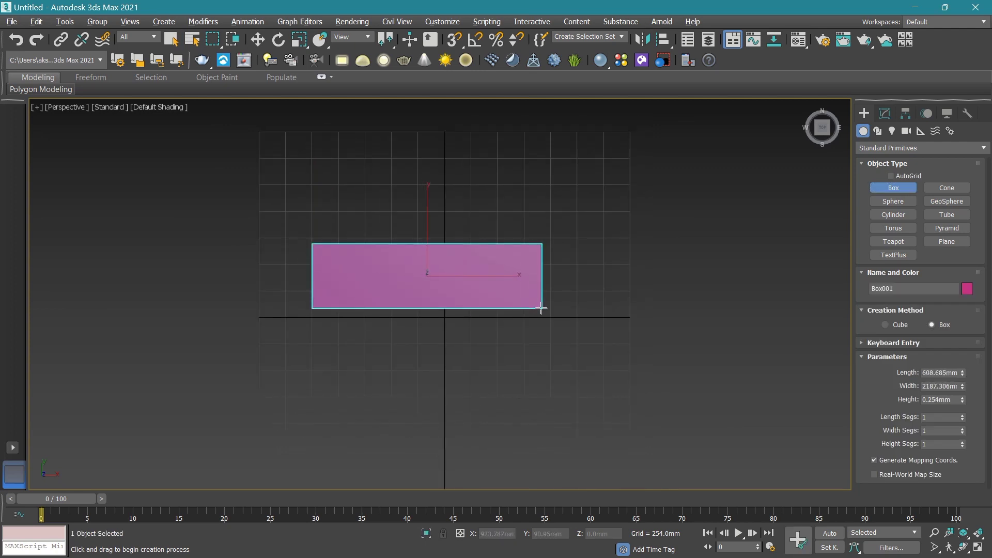
pyautogui.click(463, 373)
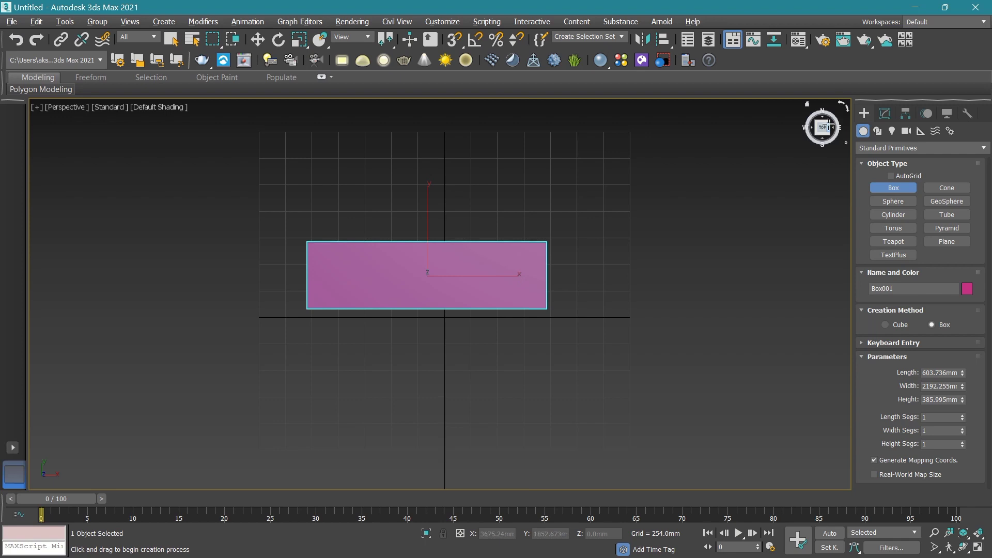
pyautogui.moveTo(835, 123); pyautogui.dragTo(821, 142)
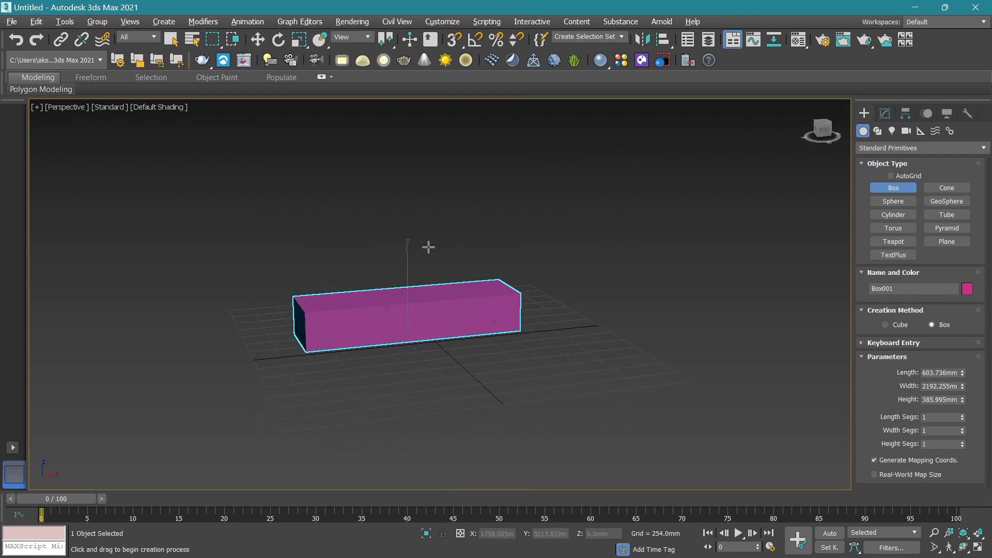
pyautogui.scroll(3, 307, 336)
pyautogui.moveTo(307, 336); pyautogui.dragTo(314, 310, button='middle')
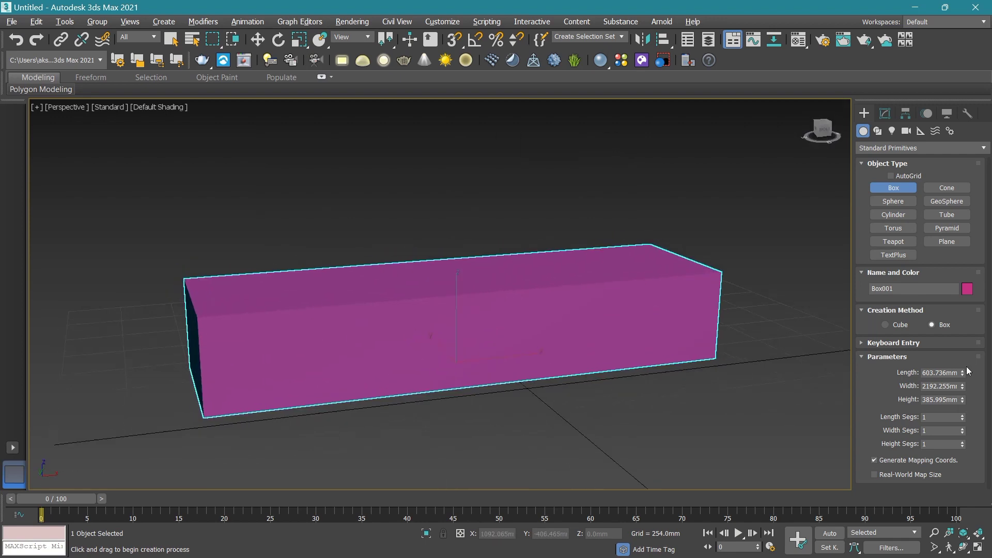
# Set Box001's length to 1'6" (457.2 mm) and width to 6' (1828.8 mm).
pyautogui.moveTo(962, 371); pyautogui.dragTo(962, 355)
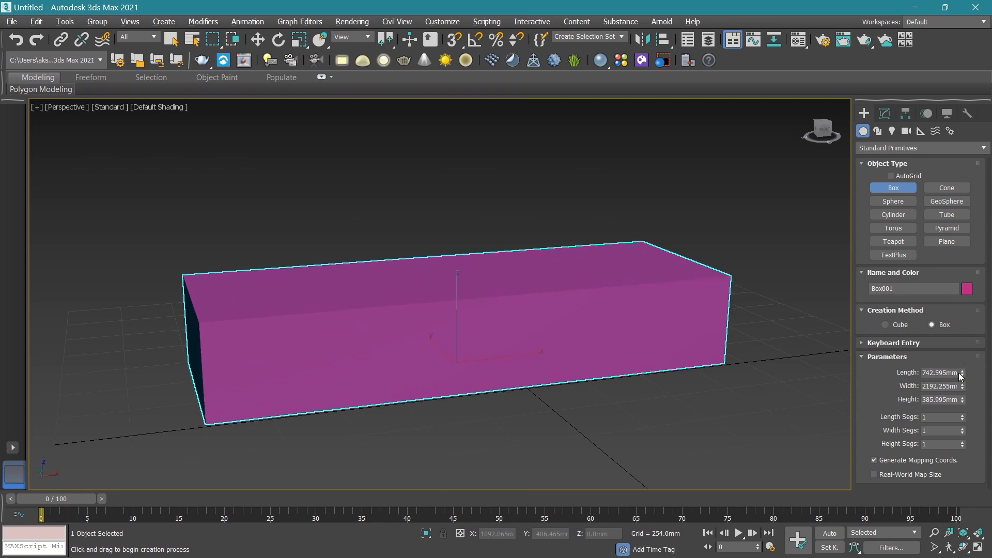
pyautogui.press('BackSpace')
pyautogui.write('457.2')
pyautogui.press('Return')
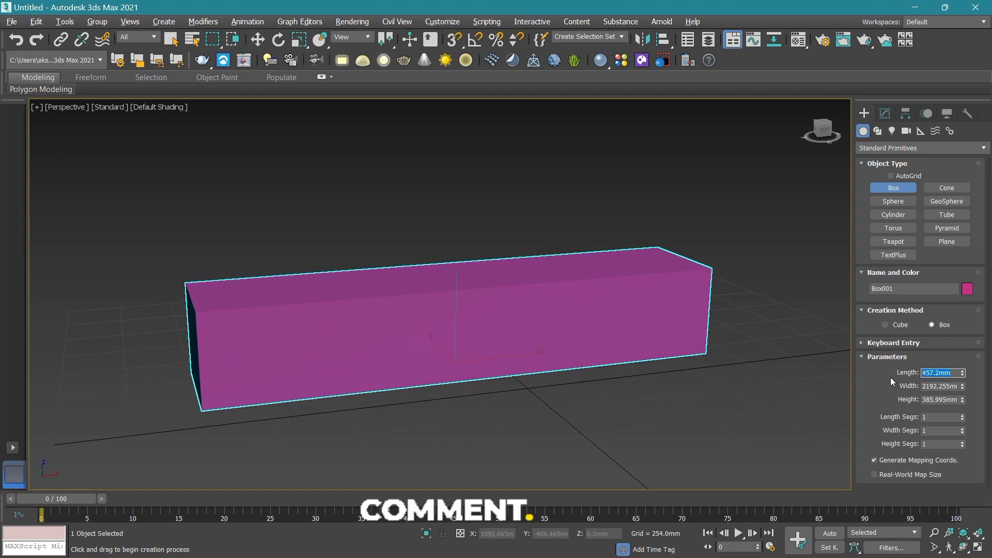
pyautogui.moveTo(961, 386); pyautogui.dragTo(961, 391)
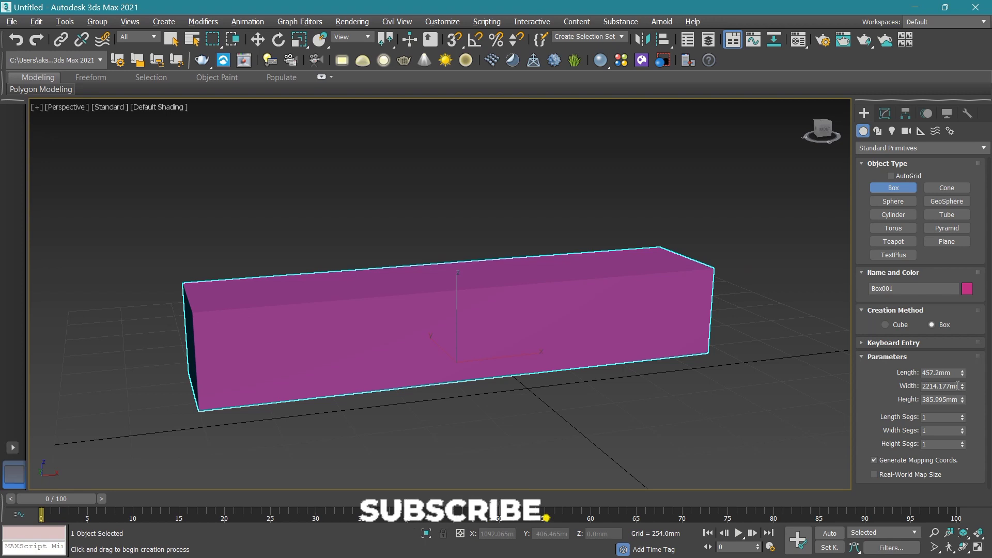
pyautogui.doubleClick(938, 386)
pyautogui.press('BackSpace')
pyautogui.write("6'")
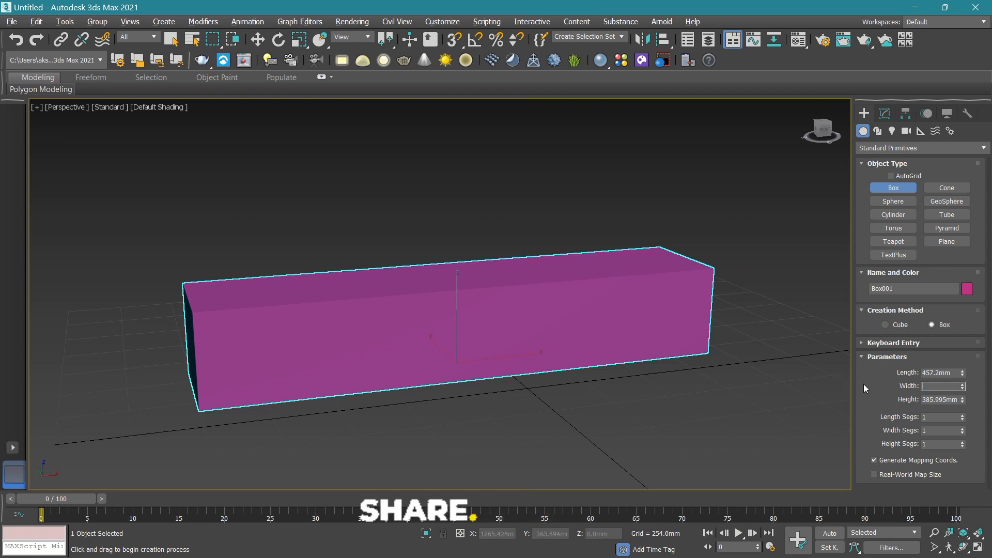
pyautogui.press('Return')
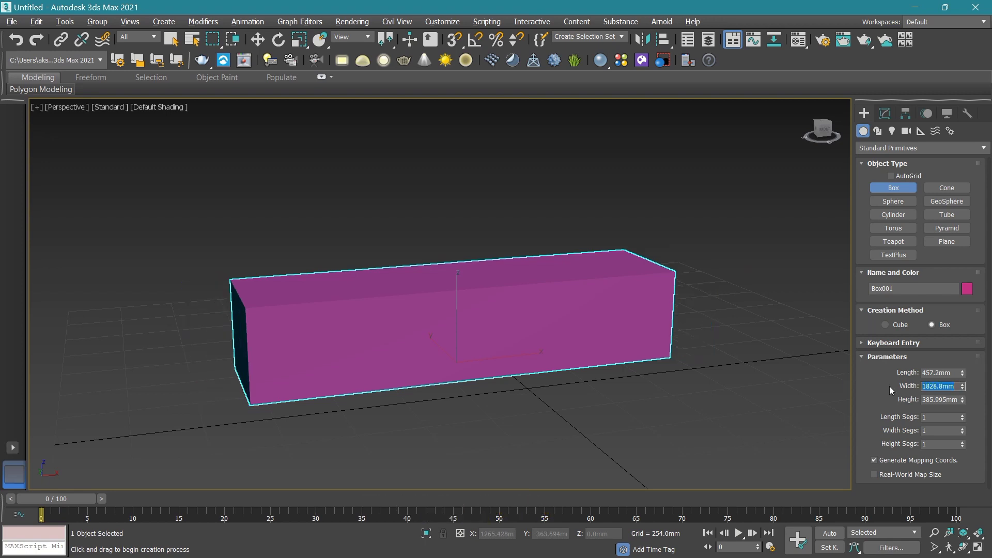
# Set the box height to 1'6" (457.2 mm) and view it from the front.
pyautogui.moveTo(962, 401); pyautogui.dragTo(958, 397)
pyautogui.write("1'6")
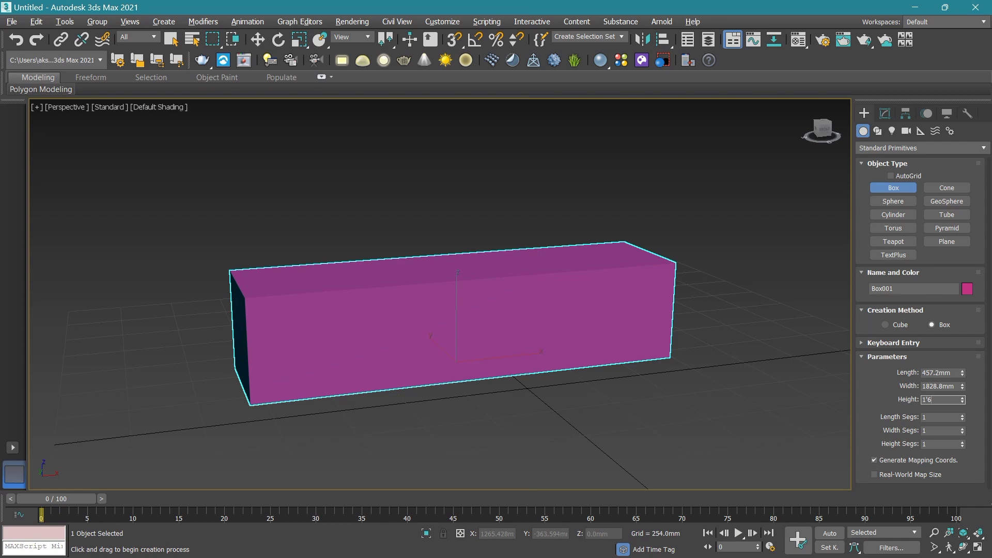
pyautogui.press('Return')
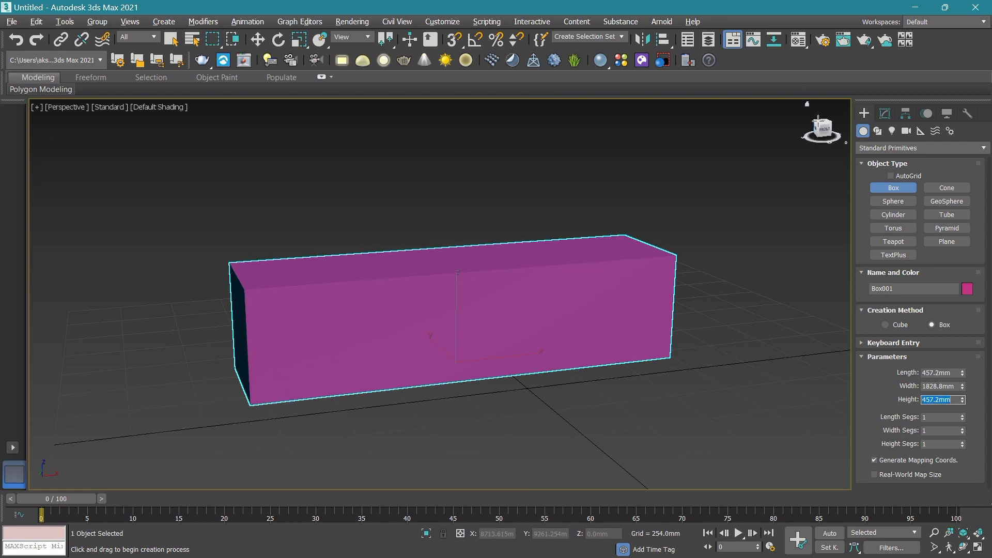
pyautogui.click(823, 129)
pyautogui.scroll(1, 548, 327)
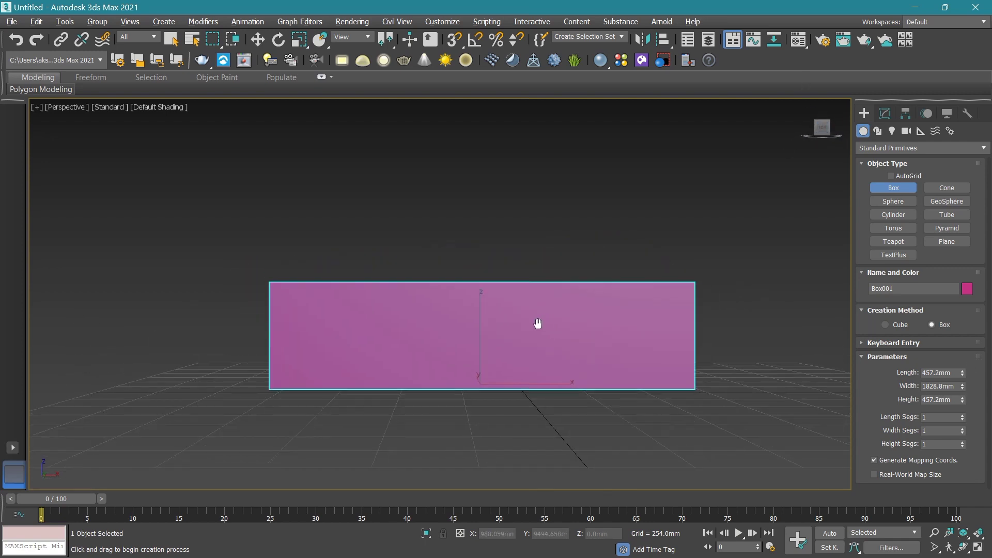
pyautogui.scroll(3, 465, 346)
# Exit box creation and turn on Edged Faces display with F4.
pyautogui.scroll(-2, 439, 357)
pyautogui.rightClick(453, 355)
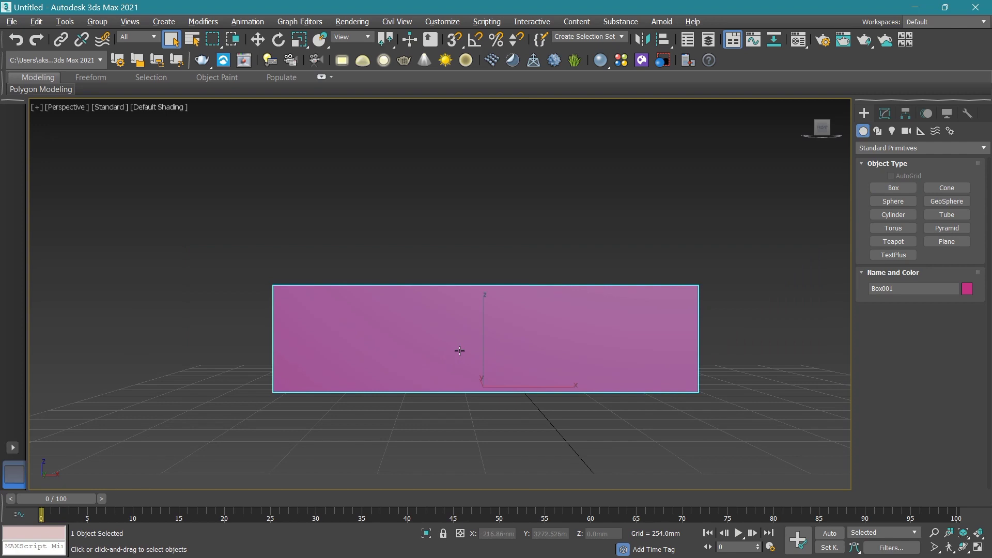
pyautogui.press('F4')
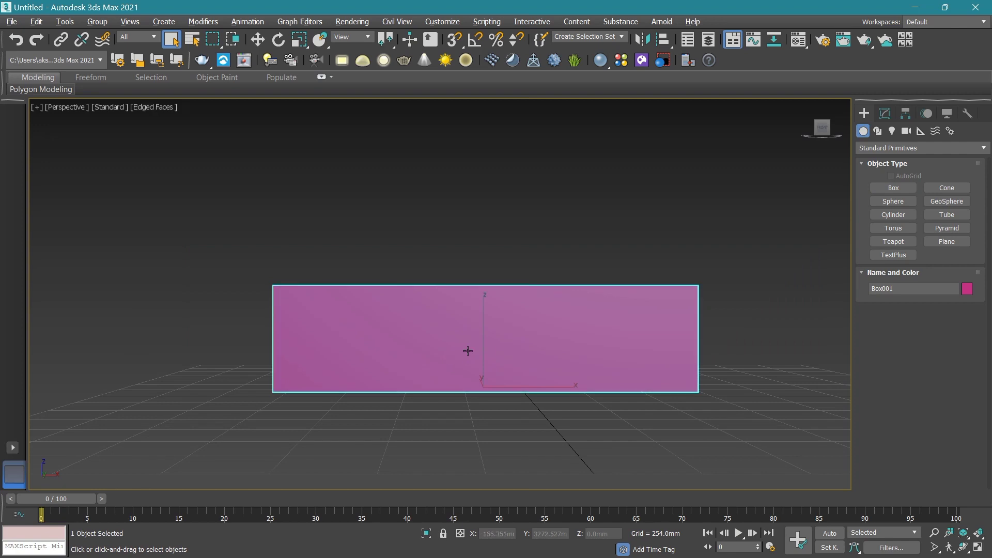
pyautogui.scroll(2, 467, 350)
pyautogui.press('w')
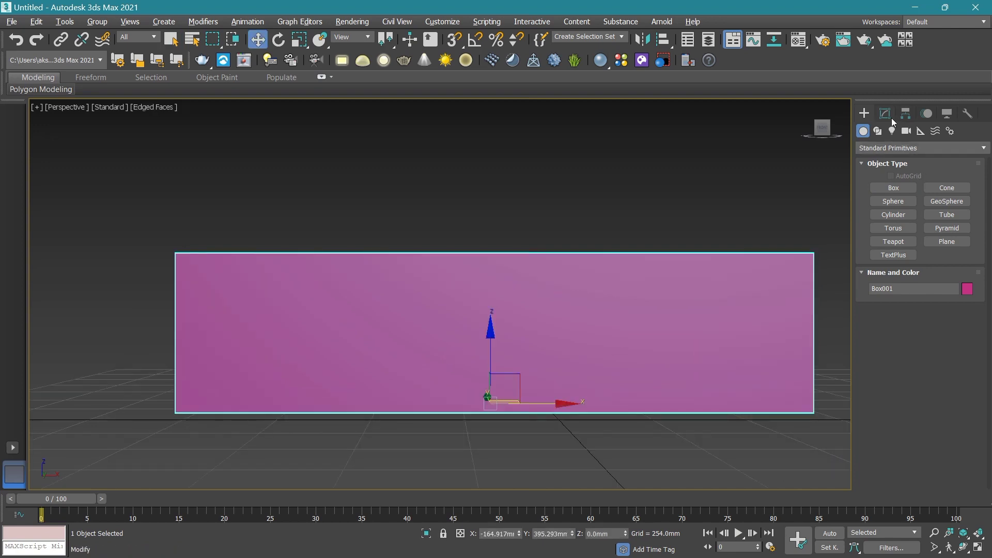
# Give Box001 5 width segments, keeping length and height segments at 1.
pyautogui.click(885, 113)
pyautogui.click(961, 336)
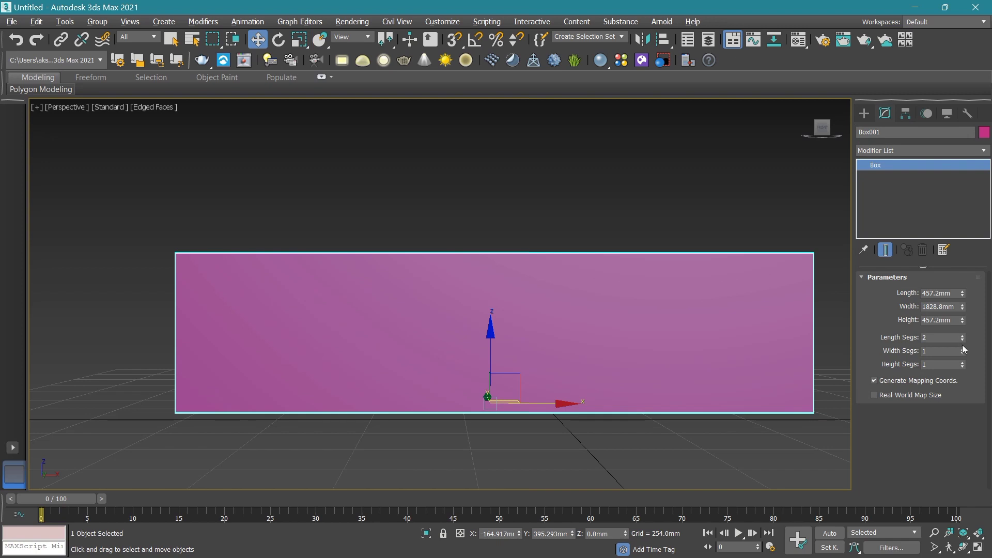
pyautogui.click(963, 349)
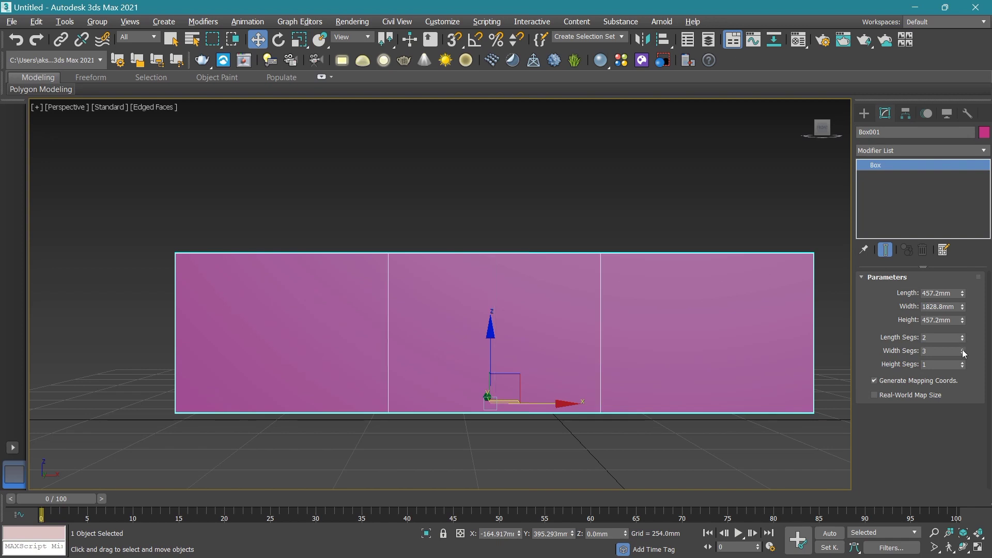
pyautogui.click(963, 350)
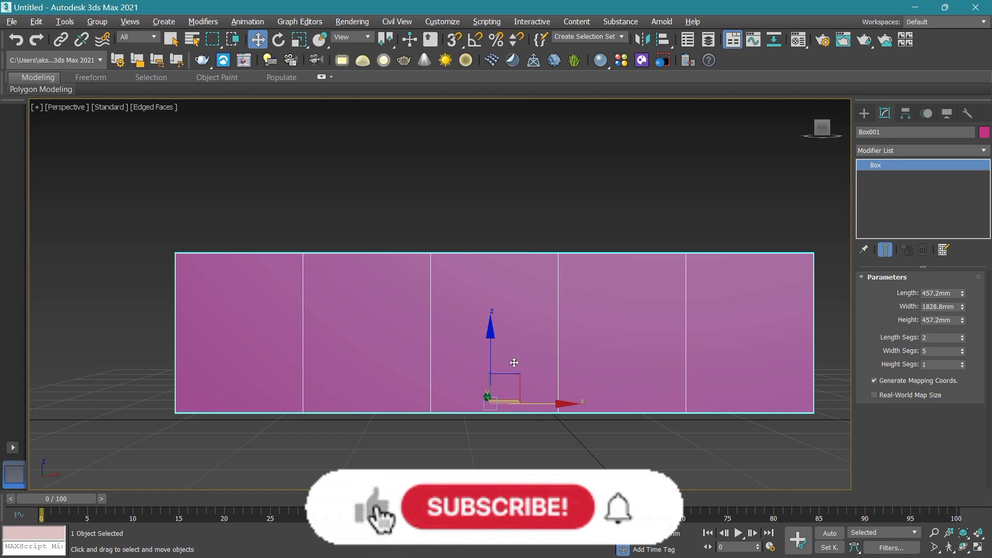
pyautogui.click(962, 362)
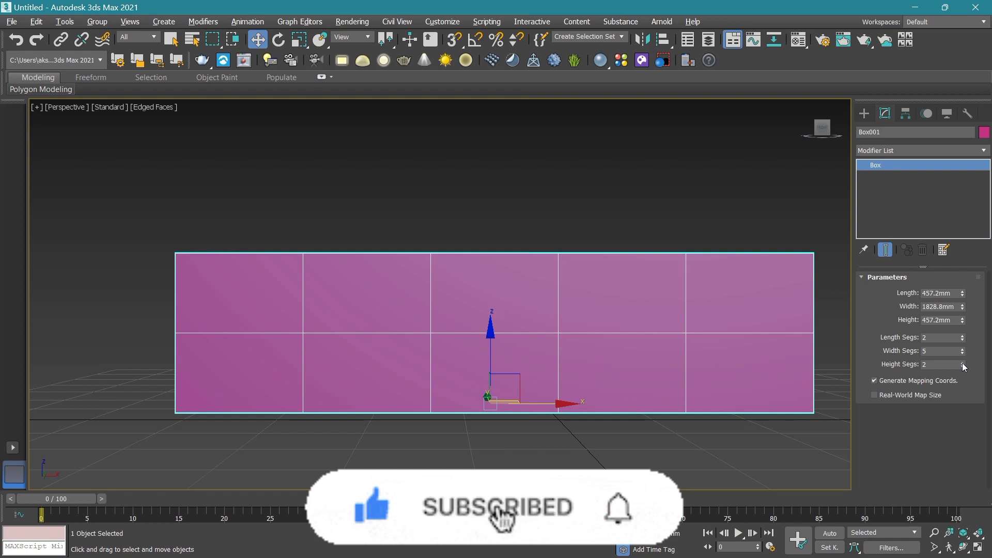
pyautogui.click(961, 367)
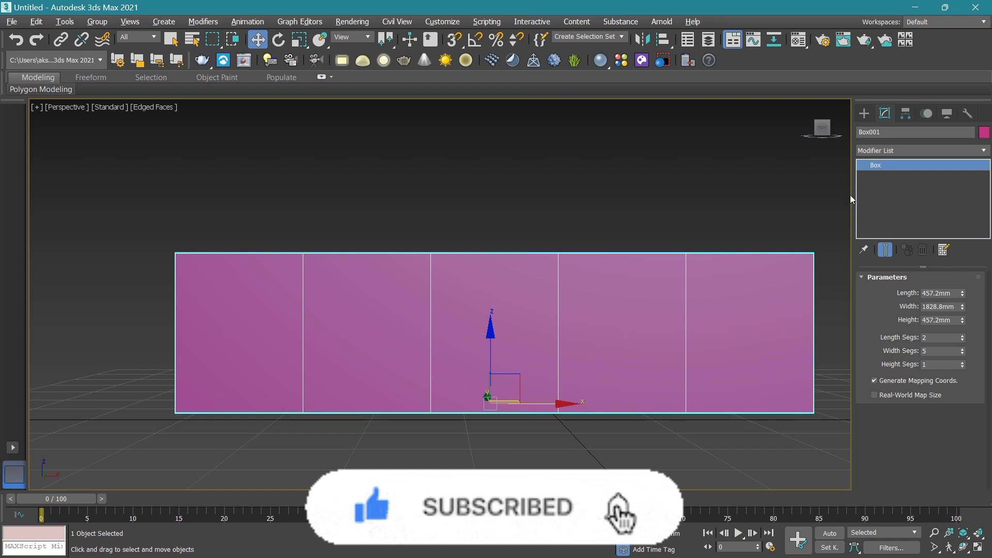
pyautogui.moveTo(822, 128); pyautogui.dragTo(829, 135)
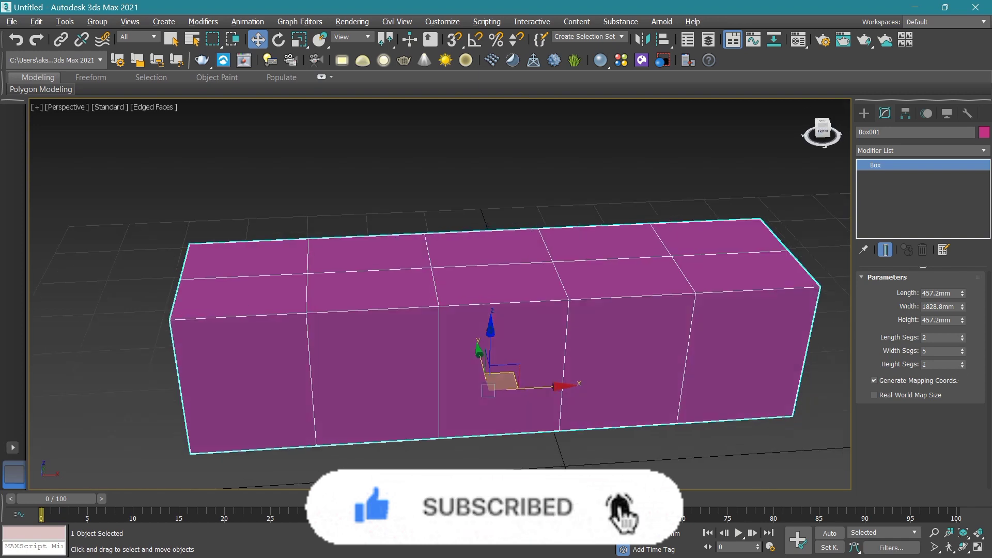
pyautogui.click(962, 339)
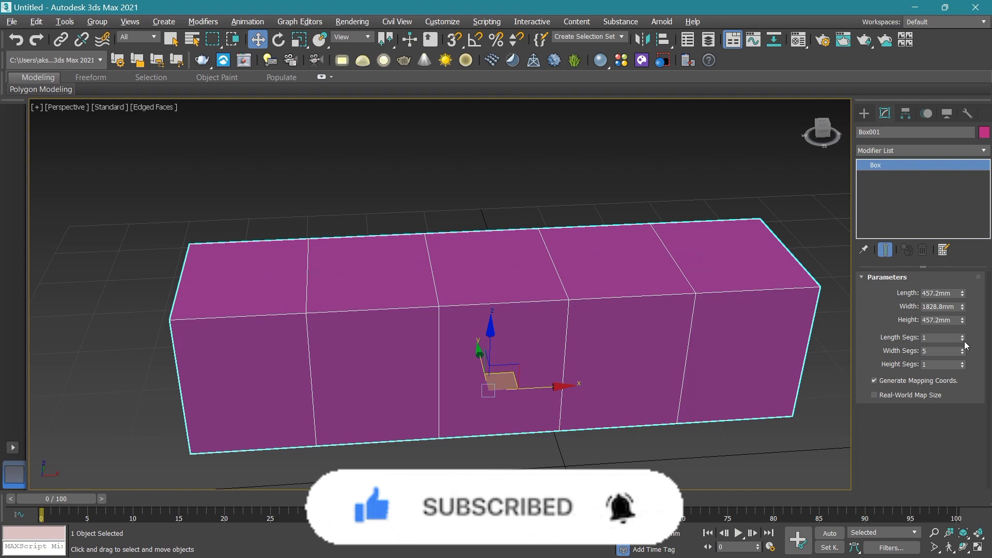
pyautogui.click(821, 133)
pyautogui.moveTo(564, 397); pyautogui.dragTo(540, 398, button='middle')
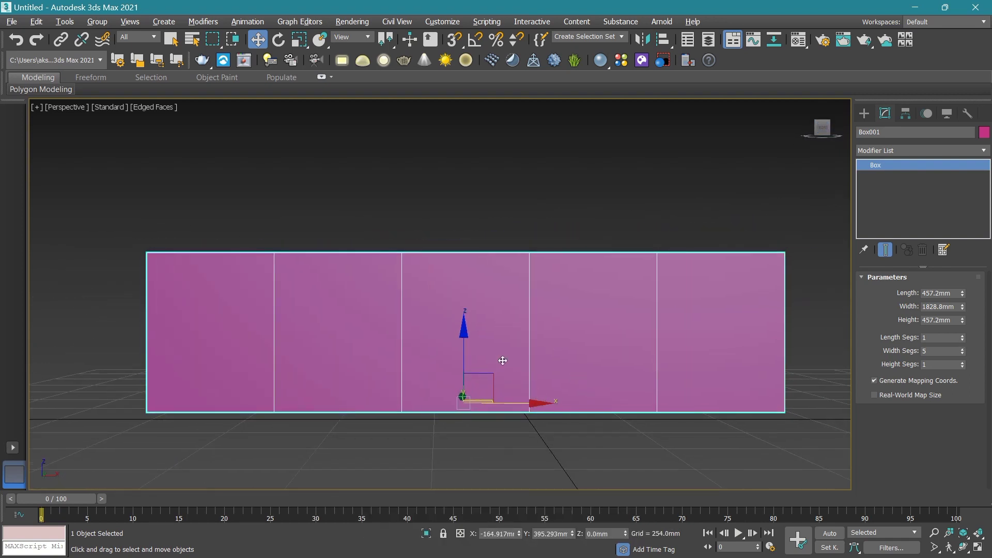
# Convert Box001 to Editable Poly and enter Polygon sub-object level.
pyautogui.rightClick(382, 318)
pyautogui.moveTo(434, 456)
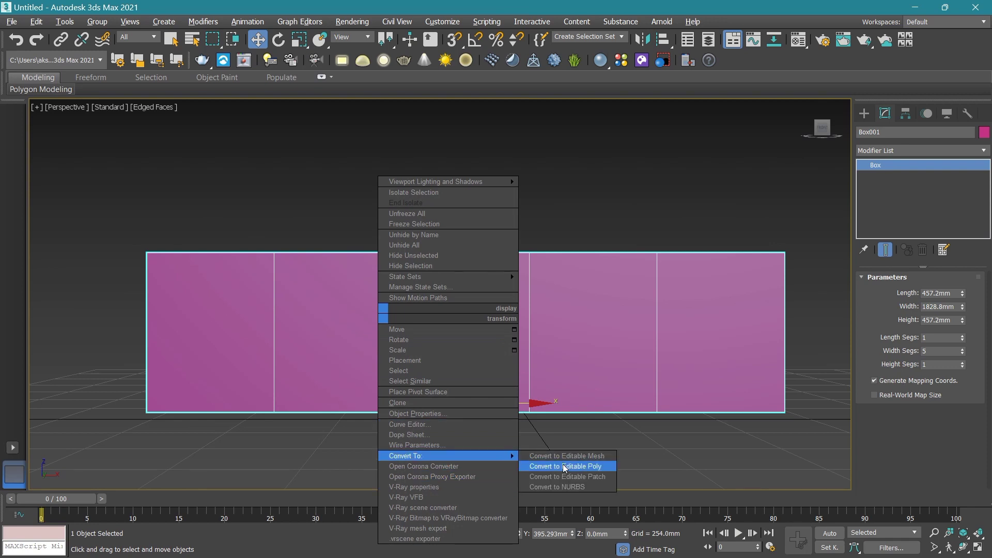
pyautogui.click(565, 466)
pyautogui.moveTo(306, 342); pyautogui.dragTo(351, 352, button='middle')
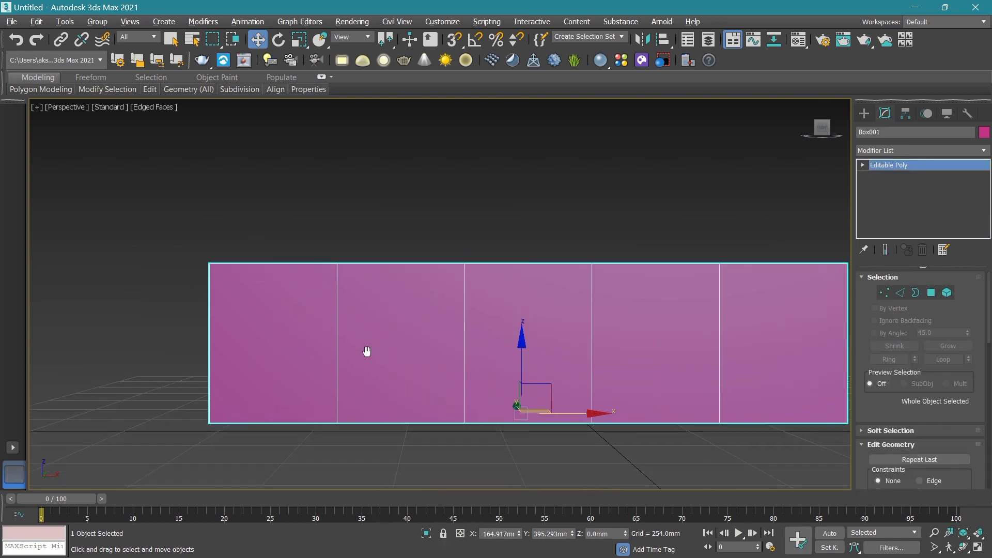
pyautogui.click(930, 295)
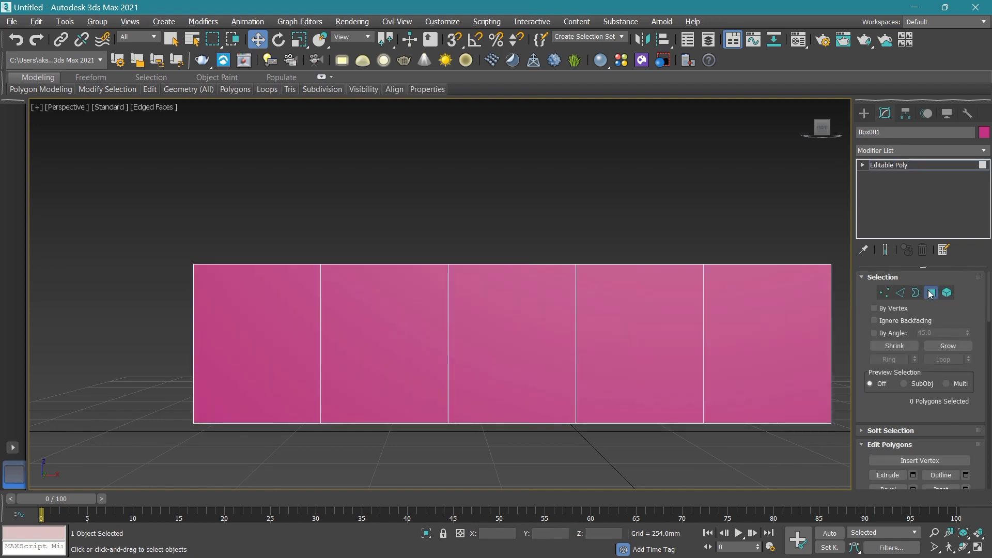
pyautogui.scroll(-2, 889, 456)
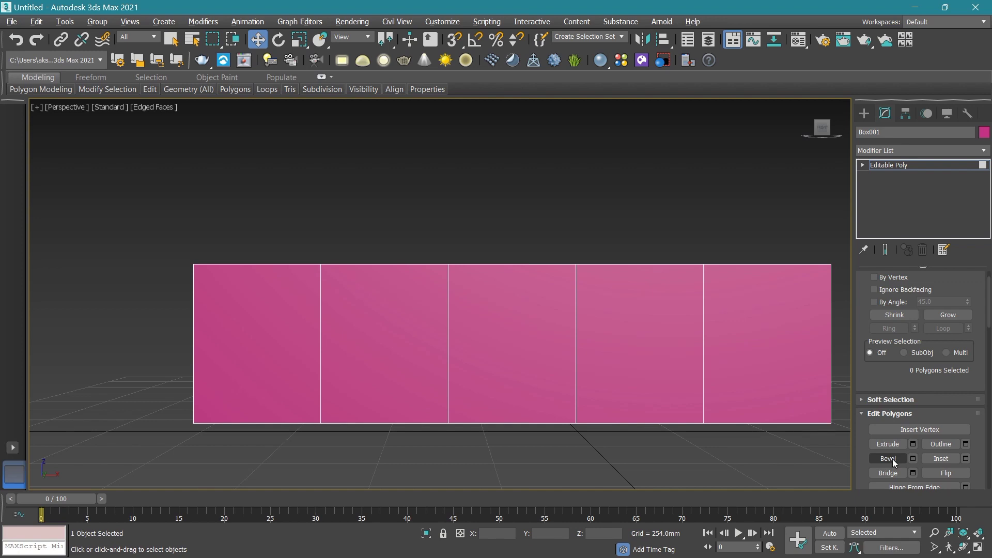
# Bevel the leftmost front panel with about 7.7mm height and -17.5mm outline.
pyautogui.click(913, 459)
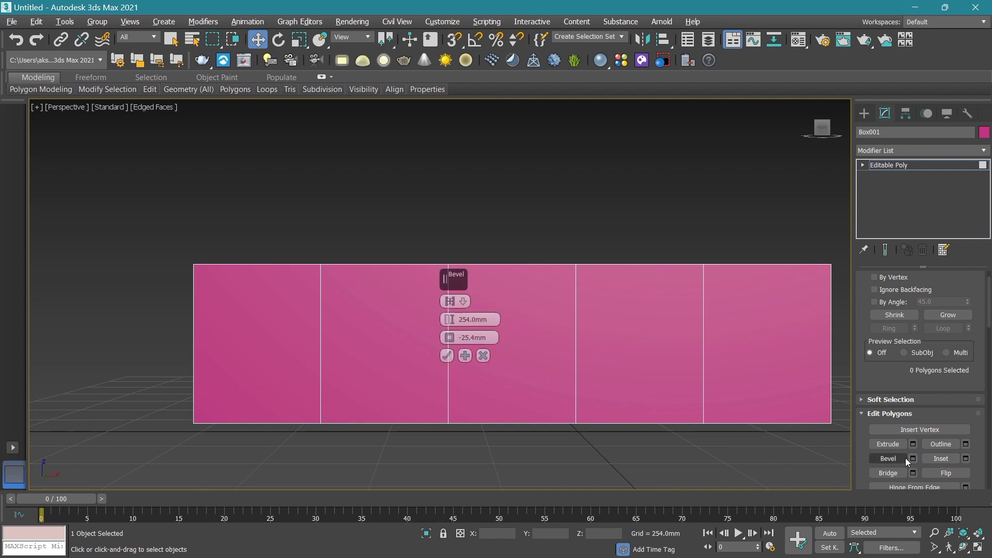
pyautogui.click(273, 333)
pyautogui.scroll(2, 350, 331)
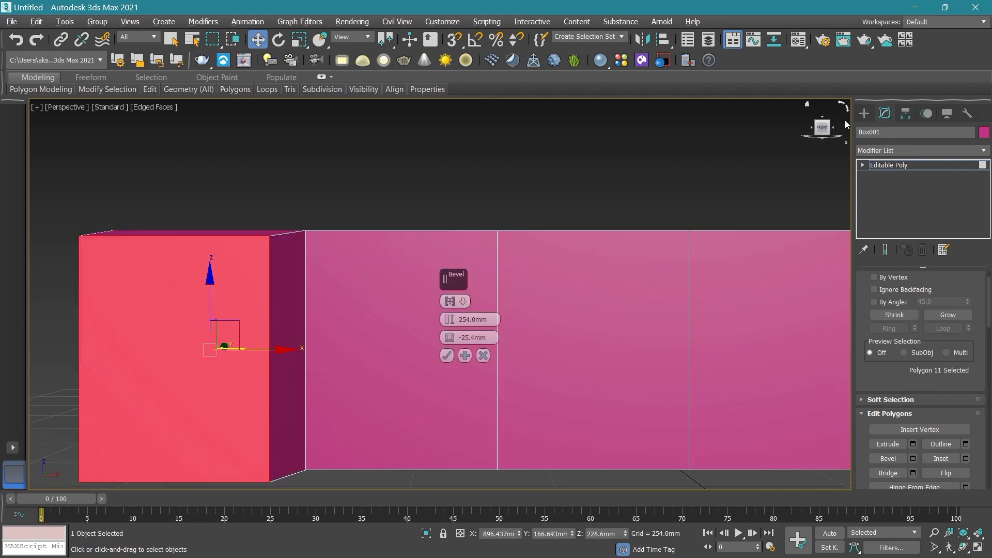
pyautogui.moveTo(825, 136); pyautogui.dragTo(215, 365)
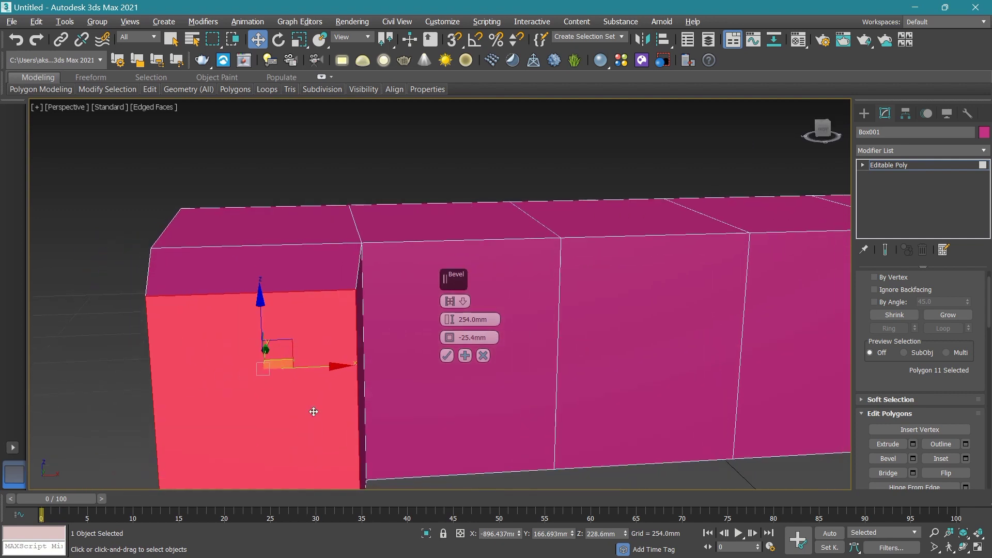
pyautogui.moveTo(449, 324); pyautogui.dragTo(447, 371)
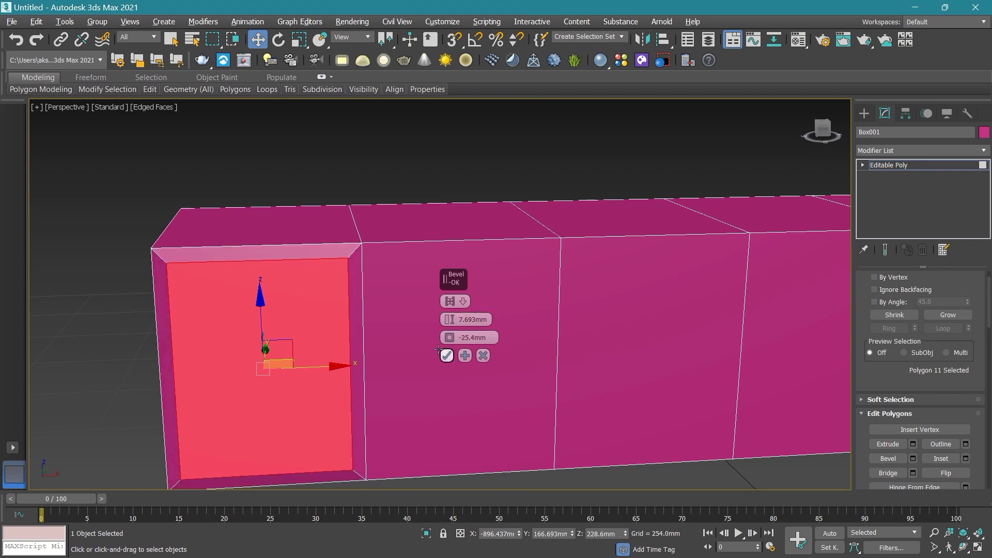
pyautogui.scroll(3, 197, 256)
pyautogui.moveTo(823, 129)
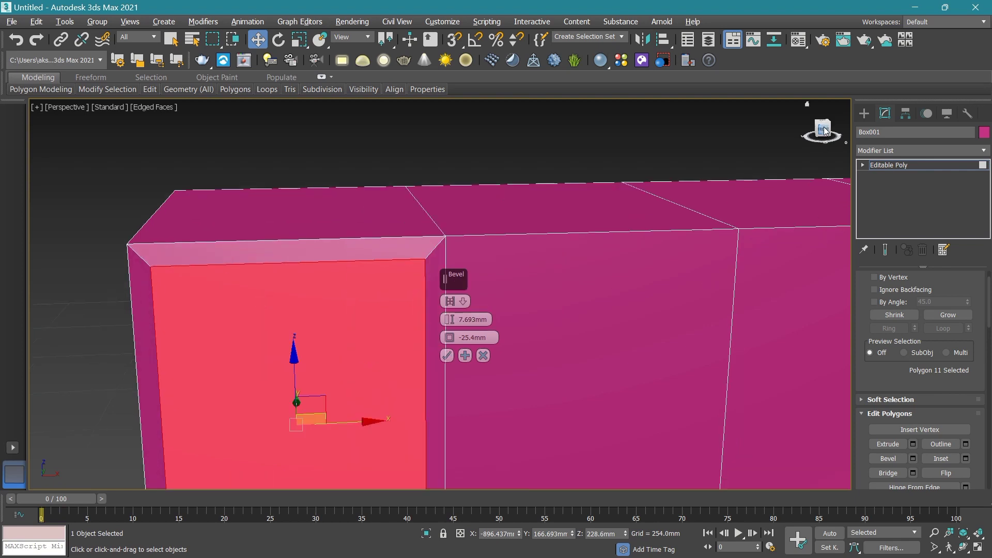
pyautogui.moveTo(825, 131)
pyautogui.mouseDown()
pyautogui.moveTo(777, 348)
pyautogui.moveTo(357, 211)
pyautogui.mouseUp()
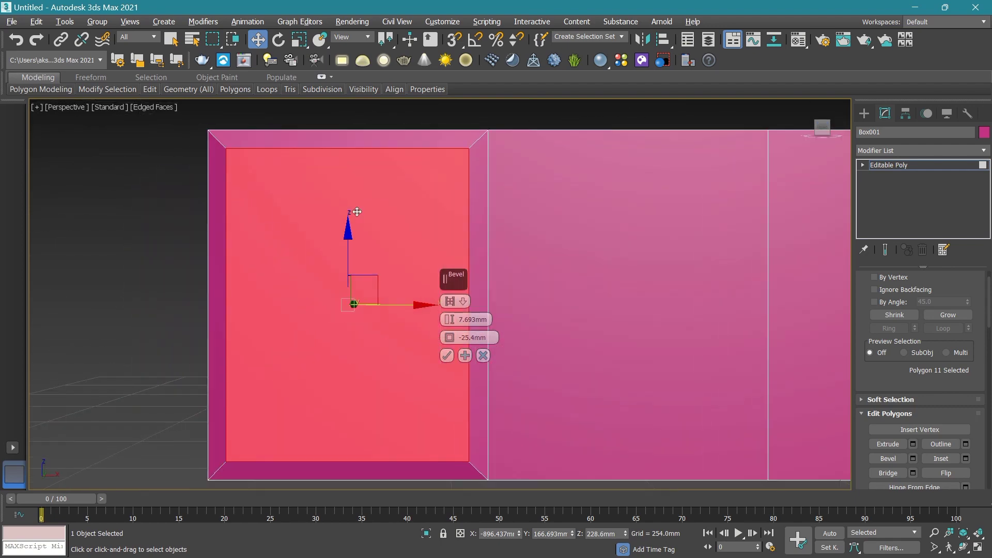
pyautogui.moveTo(449, 340); pyautogui.dragTo(448, 341)
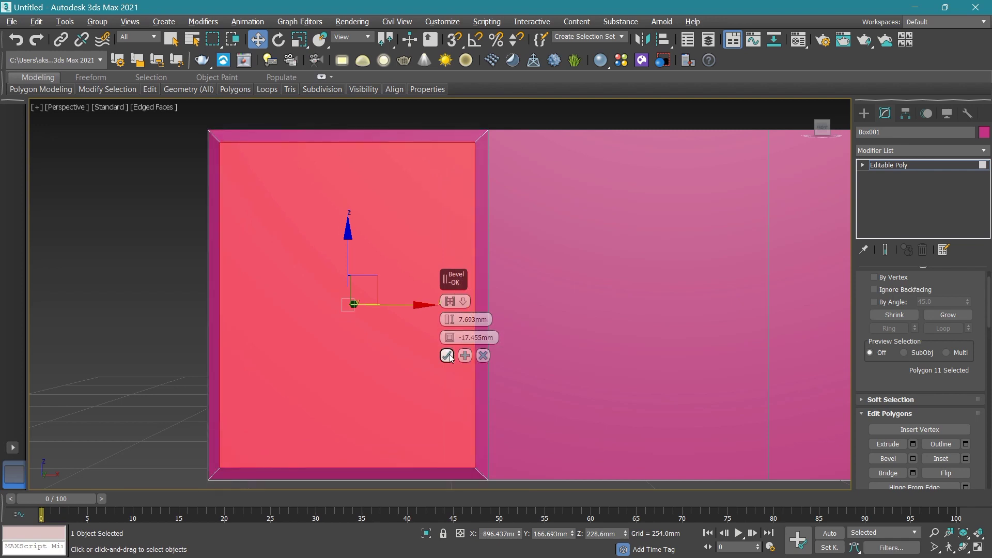
pyautogui.click(448, 355)
# Apply the same bevel to the second front panel, skipping the third.
pyautogui.moveTo(586, 294); pyautogui.dragTo(451, 284, button='middle')
pyautogui.click(452, 286)
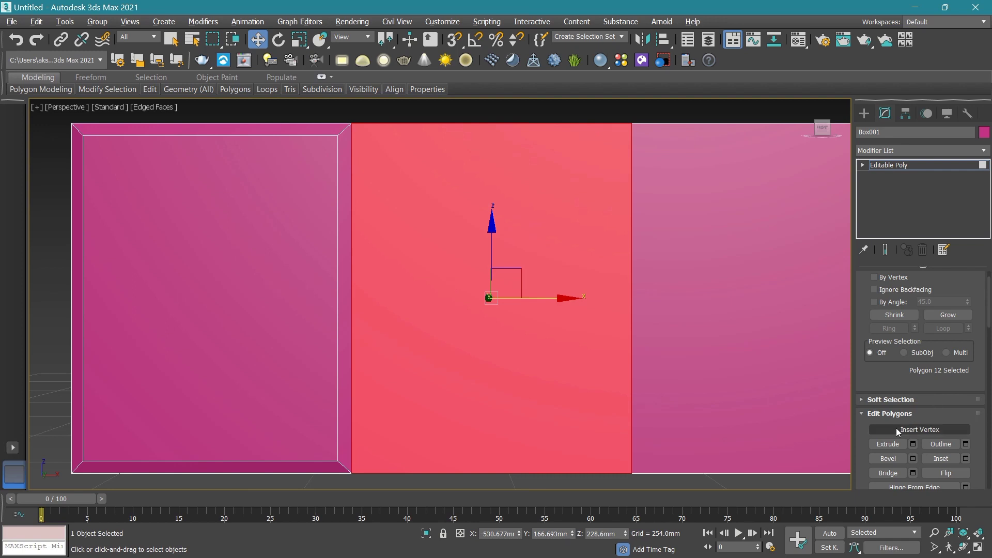
pyautogui.click(912, 458)
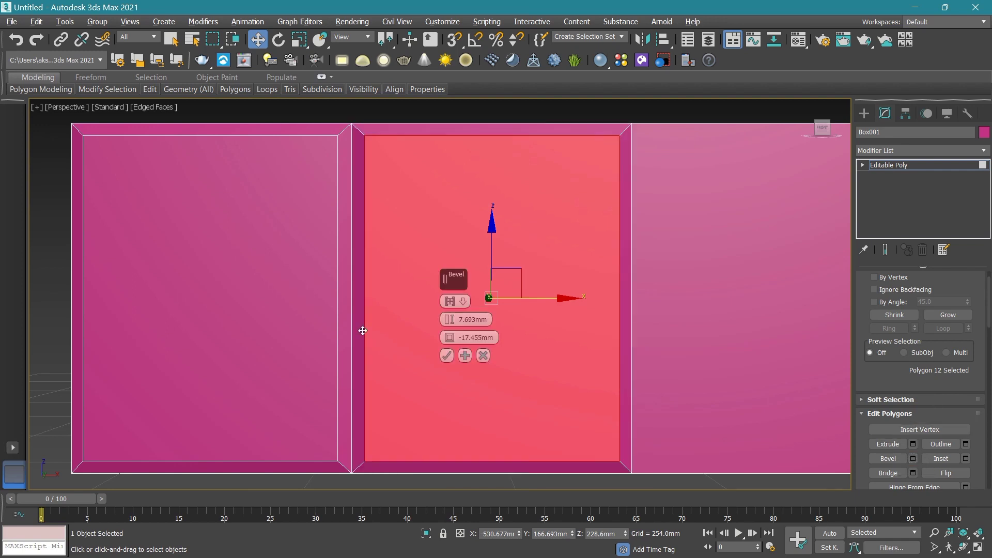
pyautogui.click(446, 355)
pyautogui.moveTo(576, 328); pyautogui.dragTo(343, 332, button='middle')
pyautogui.click(525, 335)
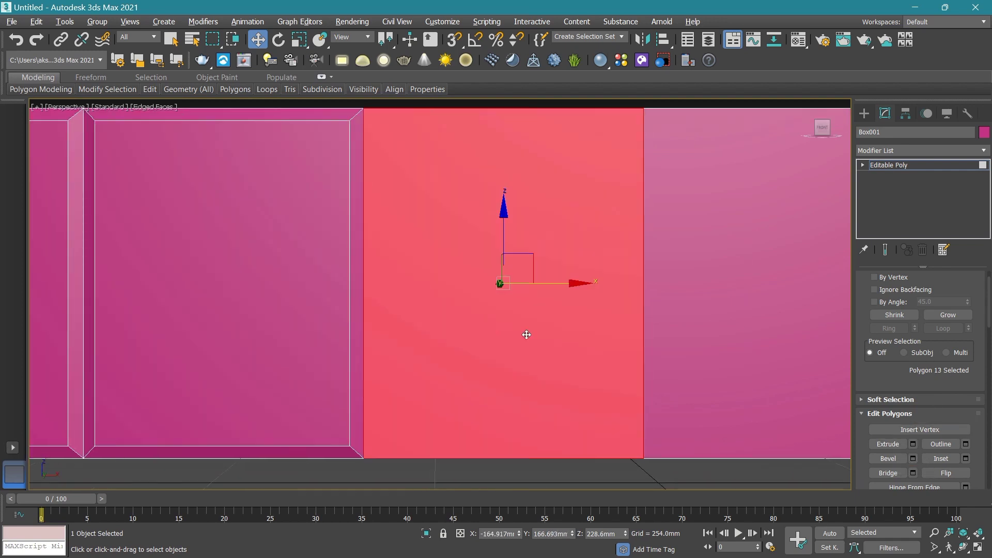
pyautogui.click(912, 460)
pyautogui.click(450, 355)
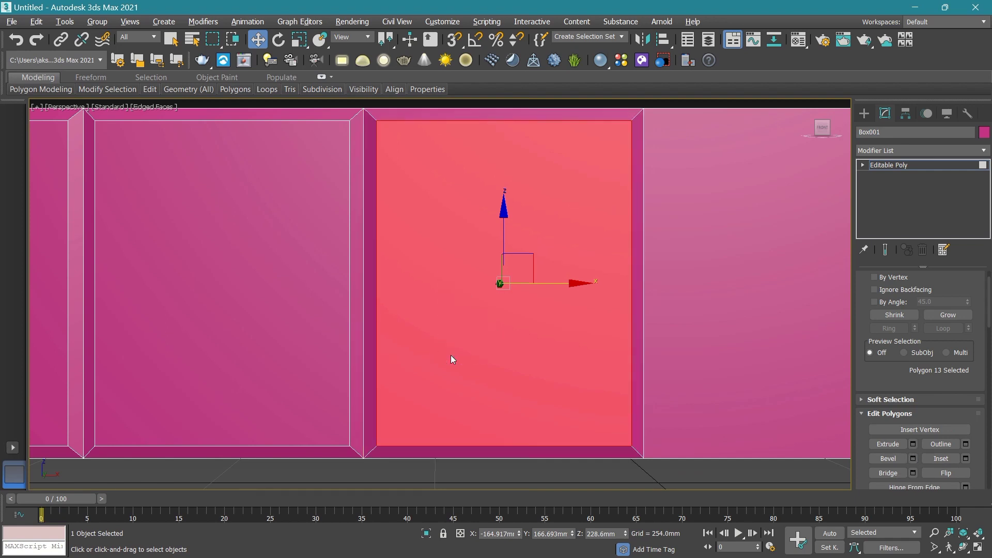
# Apply the same bevel to the rightmost front panel.
pyautogui.moveTo(452, 356); pyautogui.dragTo(337, 343, button='middle')
pyautogui.click(586, 334)
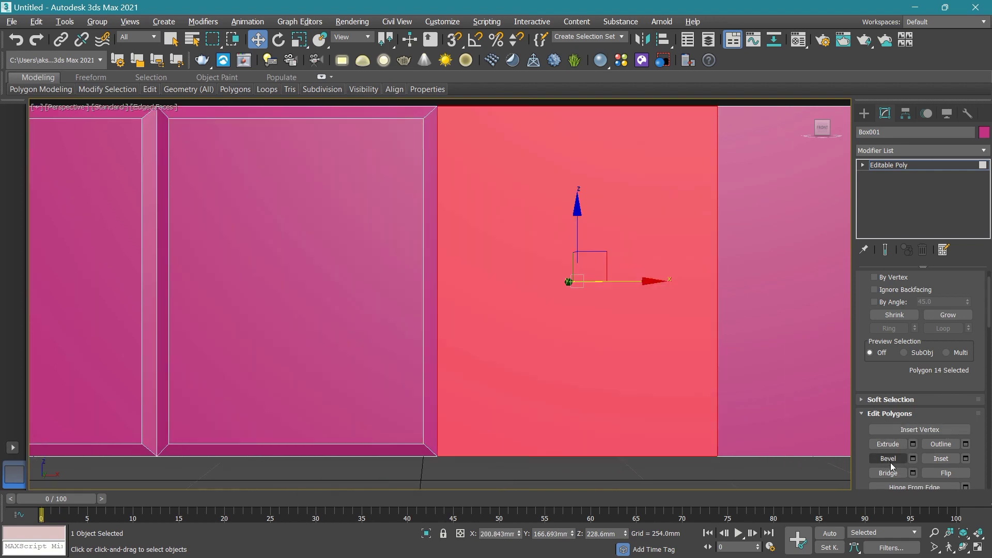
pyautogui.scroll(-4, 476, 276)
pyautogui.scroll(3, 438, 279)
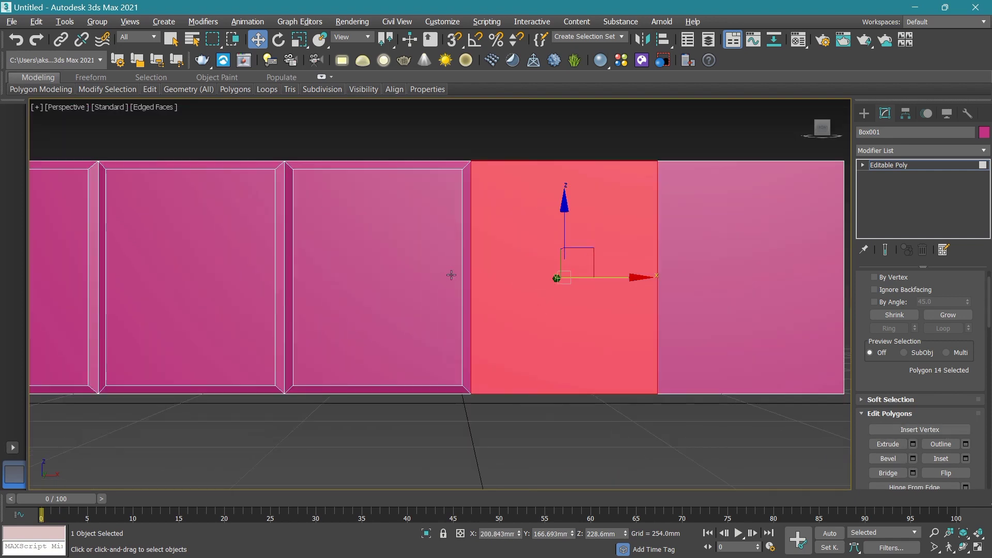
pyautogui.click(451, 275)
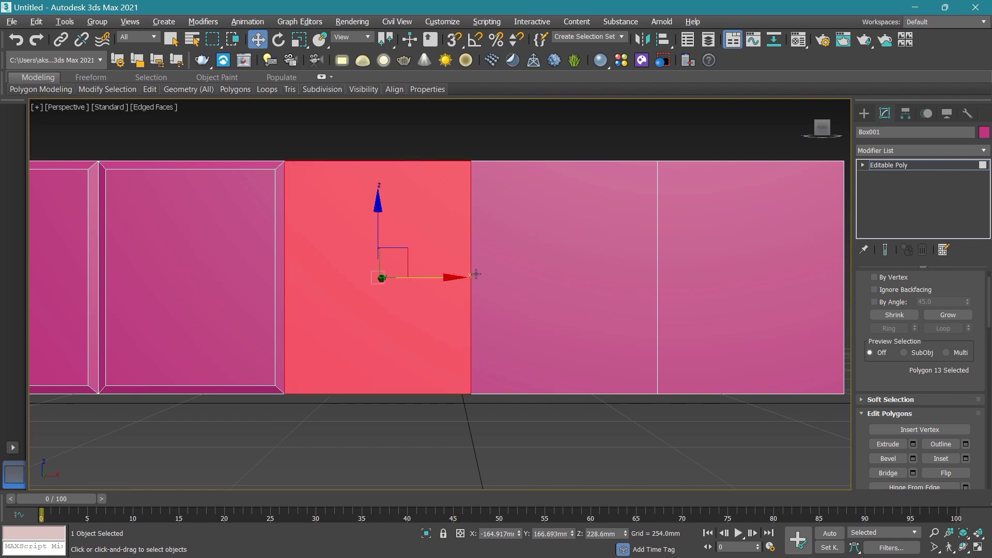
pyautogui.scroll(-3, 473, 274)
pyautogui.click(670, 279)
pyautogui.scroll(3, 674, 279)
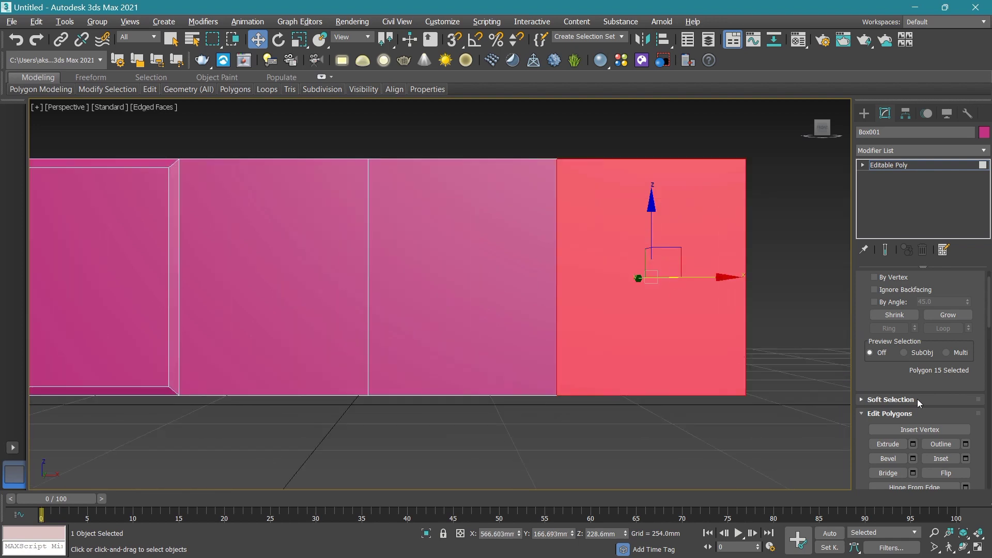
pyautogui.click(912, 458)
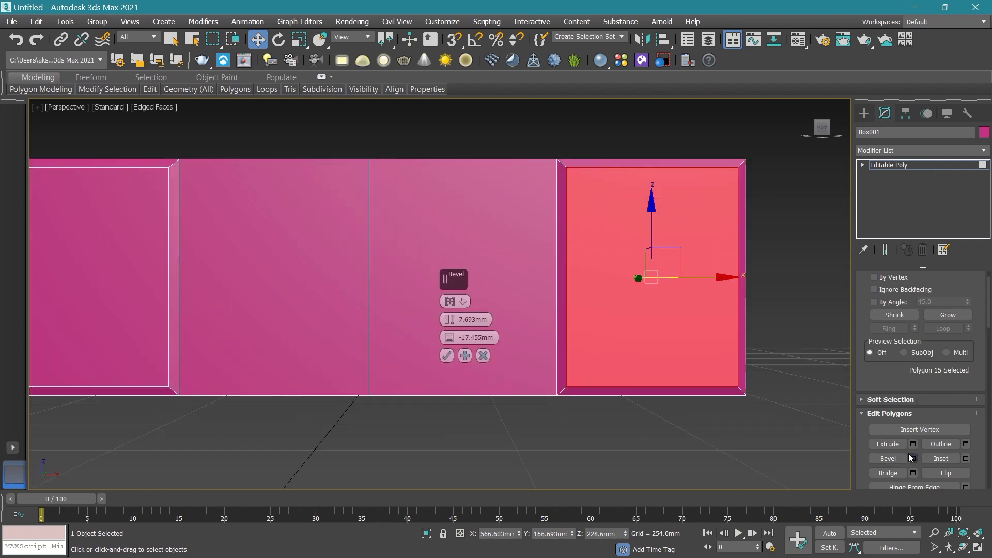
pyautogui.click(449, 356)
# Clear the face selection and center the view on the middle panels.
pyautogui.scroll(-3, 471, 258)
pyautogui.click(511, 126)
pyautogui.moveTo(511, 126); pyautogui.dragTo(518, 297, button='middle')
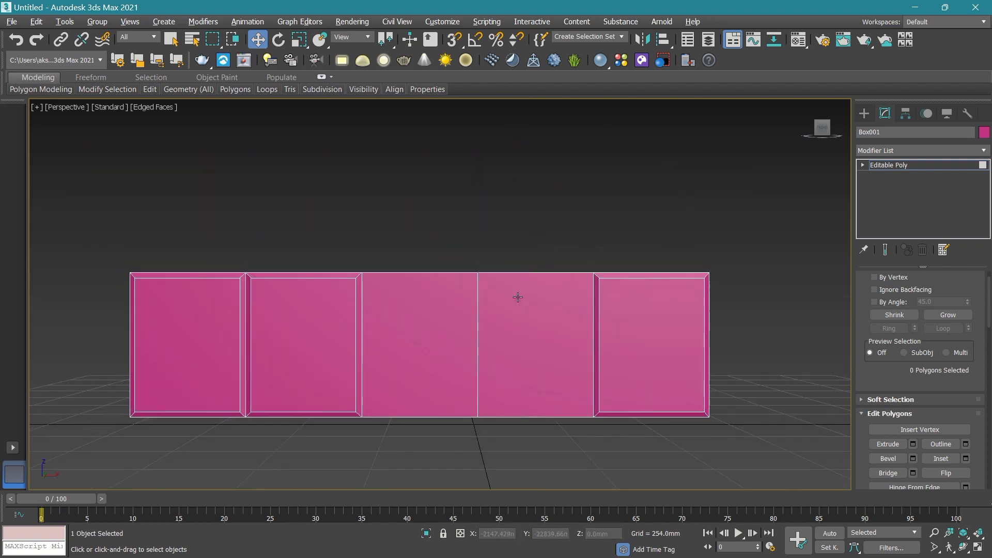
pyautogui.scroll(2, 390, 336)
pyautogui.moveTo(390, 337); pyautogui.dragTo(500, 321, button='middle')
pyautogui.moveTo(615, 312); pyautogui.dragTo(504, 314, button='middle')
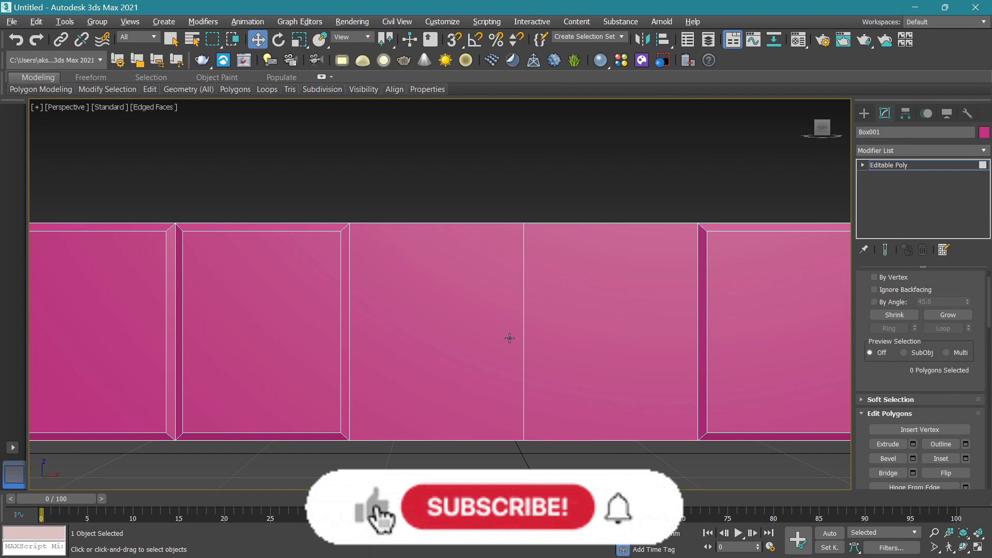
# Select the middle front panel and begin adjusting its bevel height and outline.
pyautogui.scroll(-2, 537, 333)
pyautogui.click(470, 328)
pyautogui.scroll(2, 467, 331)
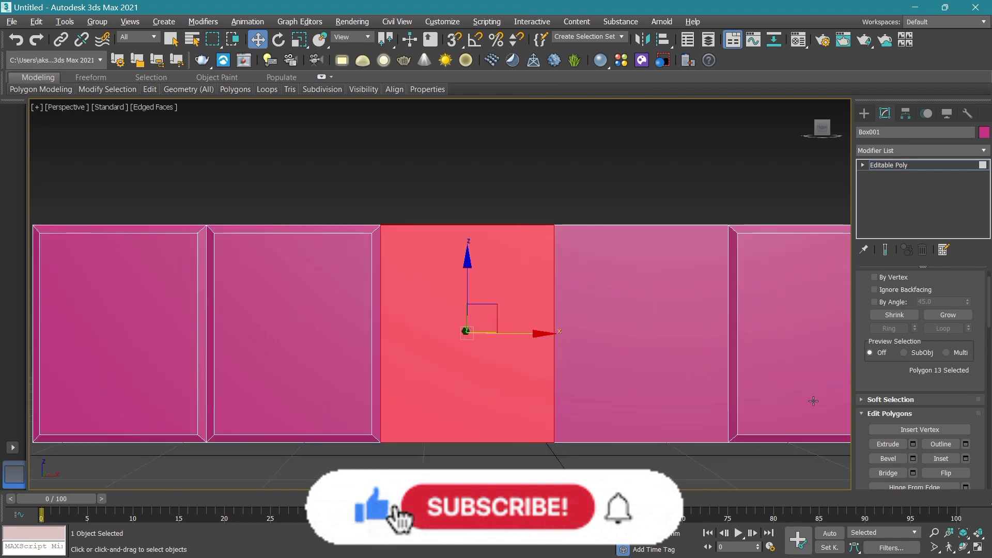
pyautogui.click(913, 458)
pyautogui.scroll(2, 505, 332)
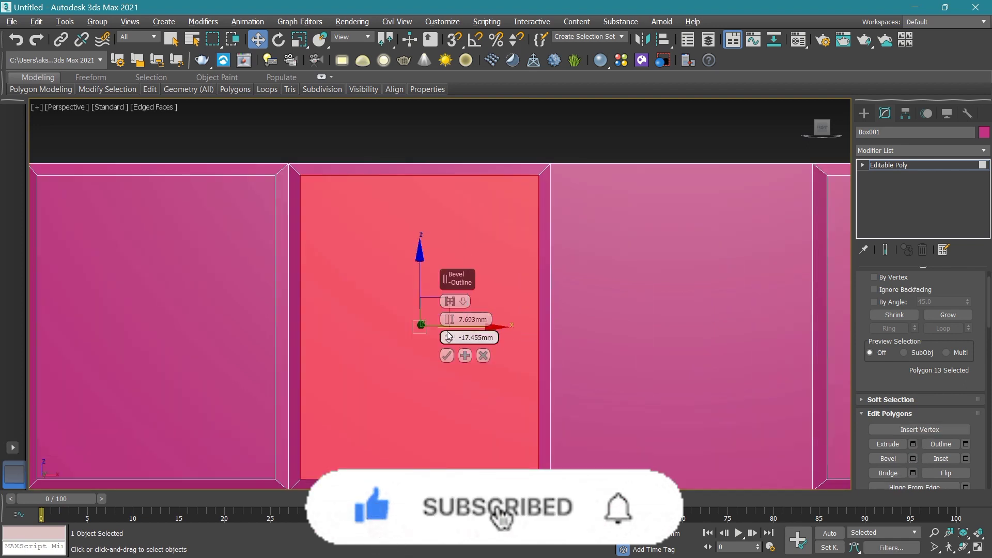
pyautogui.moveTo(447, 321); pyautogui.dragTo(446, 309)
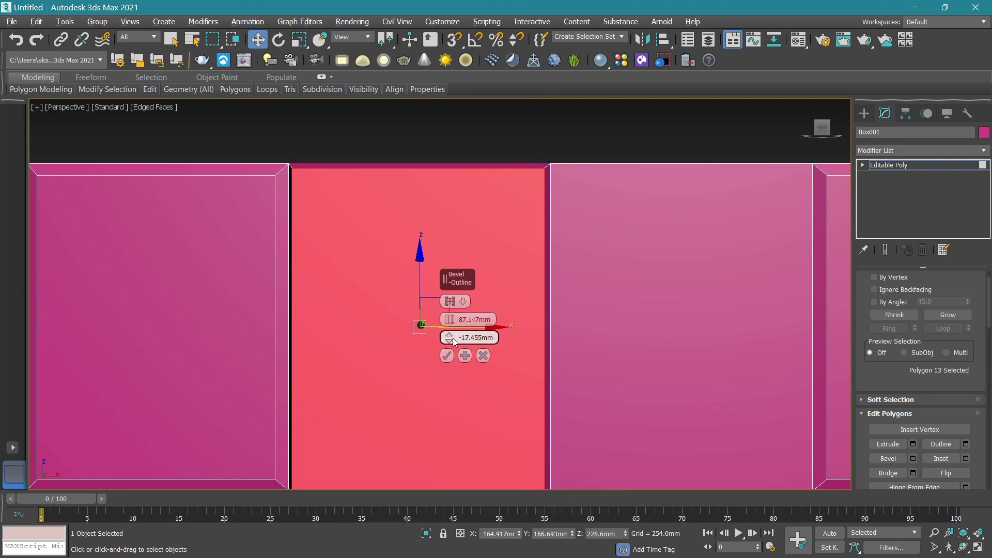
pyautogui.moveTo(451, 344); pyautogui.dragTo(449, 339)
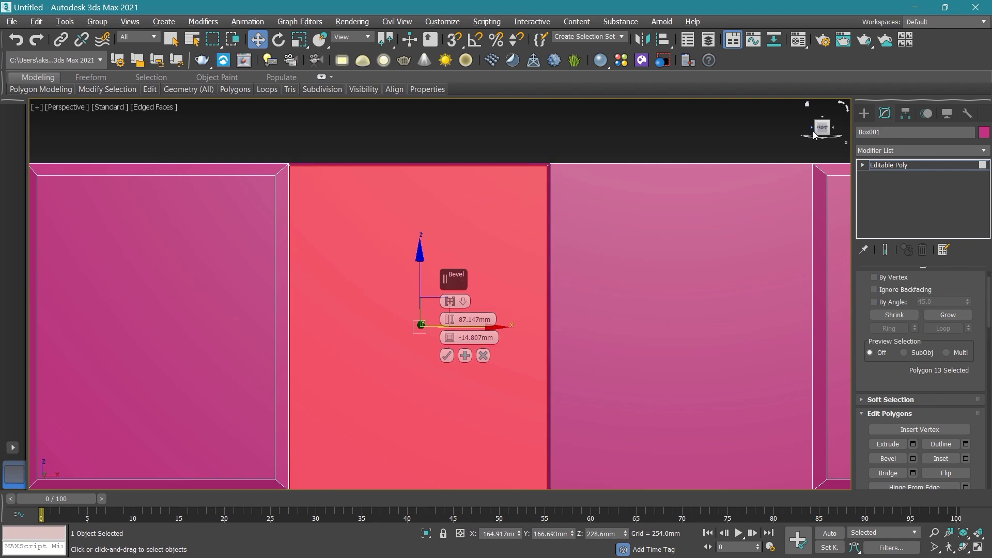
pyautogui.moveTo(821, 129)
pyautogui.mouseDown()
pyautogui.moveTo(695, 190)
pyautogui.moveTo(682, 170)
pyautogui.mouseUp()
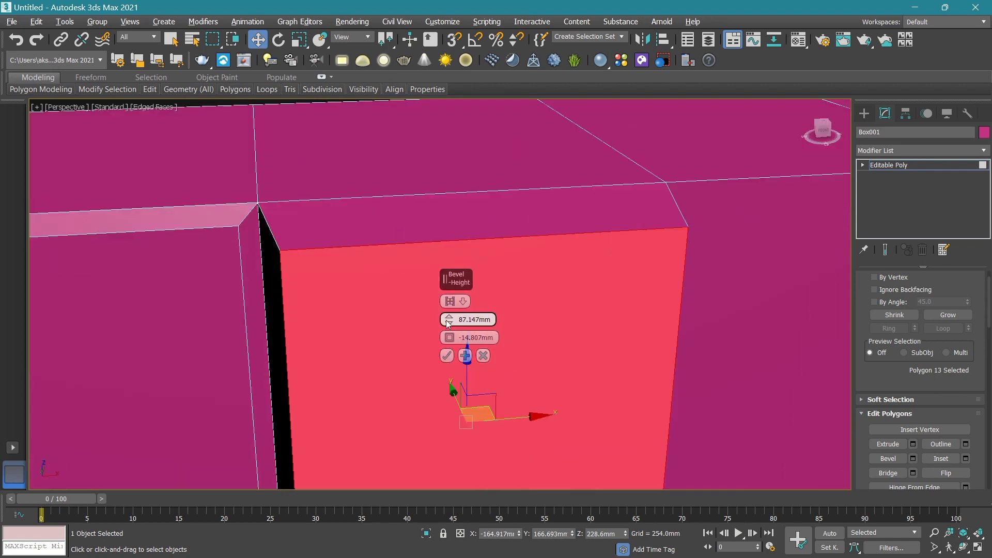
pyautogui.moveTo(448, 320); pyautogui.dragTo(449, 338)
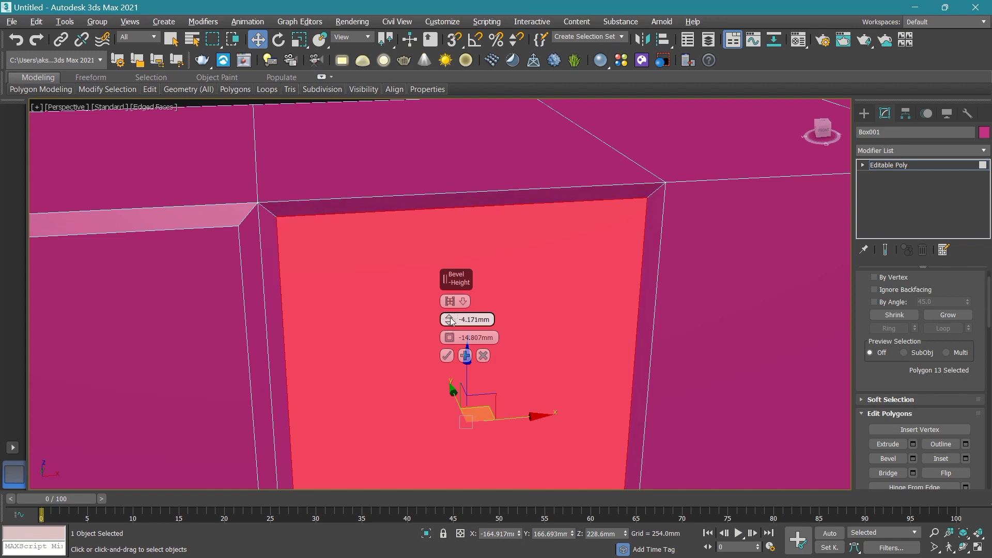
# Set the middle panel's bevel to 0.0mm height and -18.0mm outline, and confirm.
pyautogui.press('BackSpace')
pyautogui.press('Return')
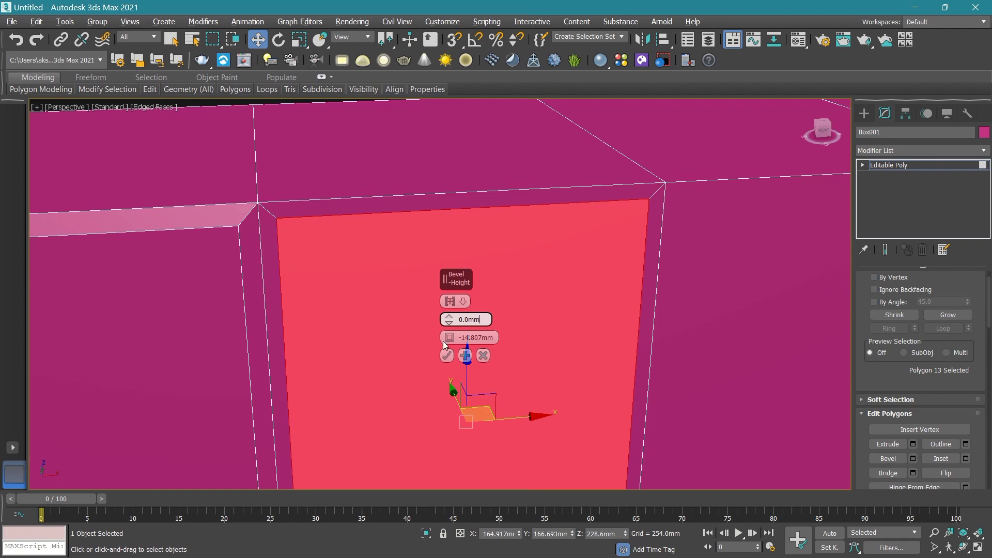
pyautogui.moveTo(451, 337)
pyautogui.mouseDown()
pyautogui.moveTo(447, 346)
pyautogui.moveTo(446, 329)
pyautogui.mouseUp()
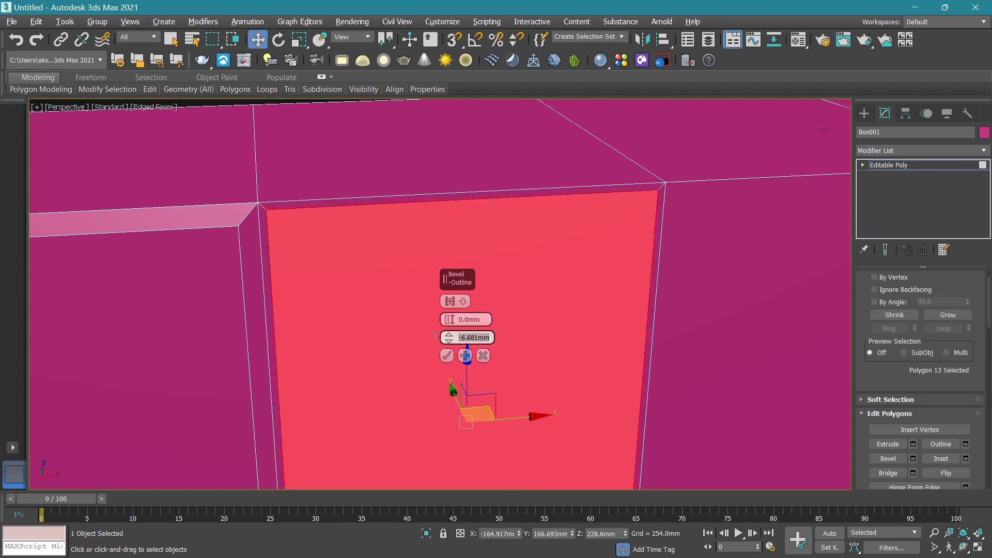
pyautogui.press('BackSpace')
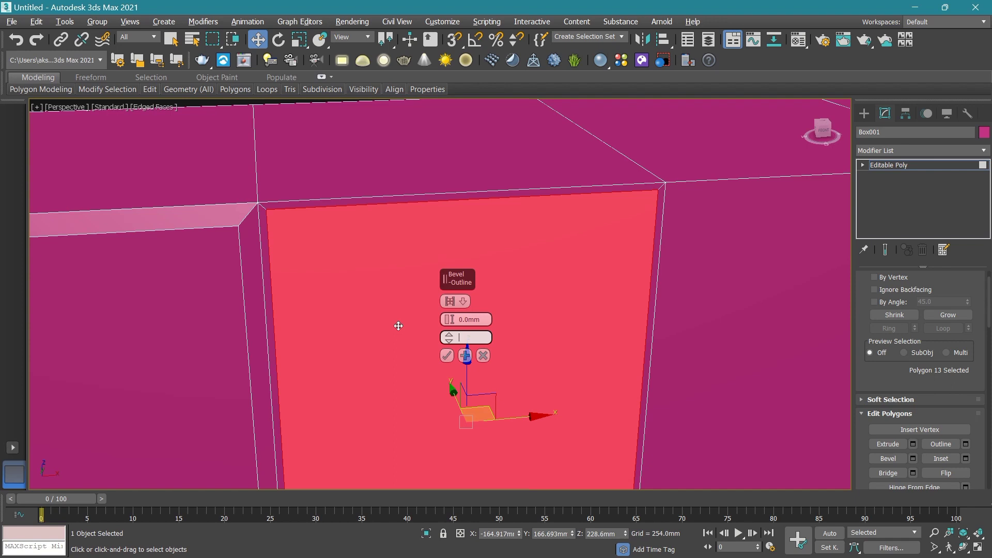
pyautogui.write('18')
pyautogui.press('Return')
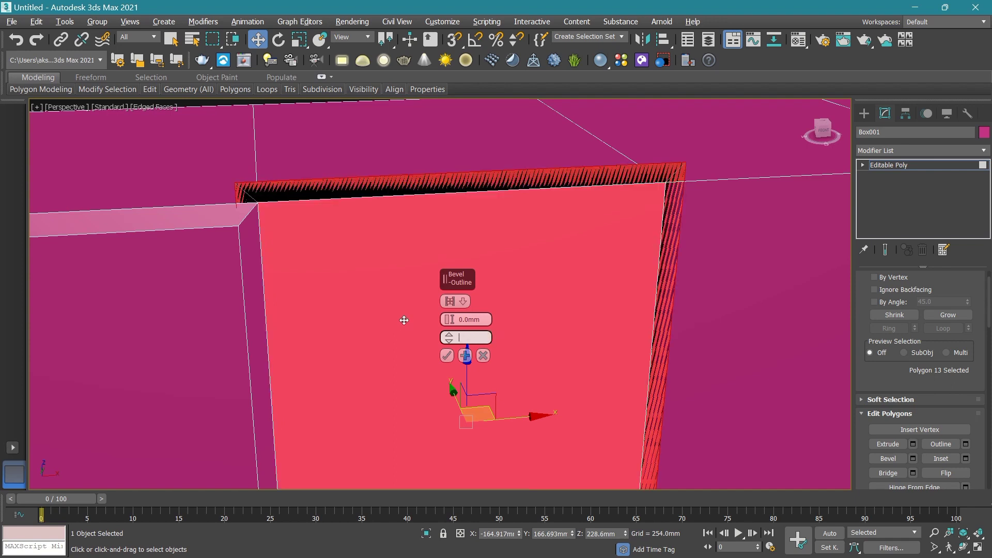
pyautogui.write('-18')
pyautogui.press('Return')
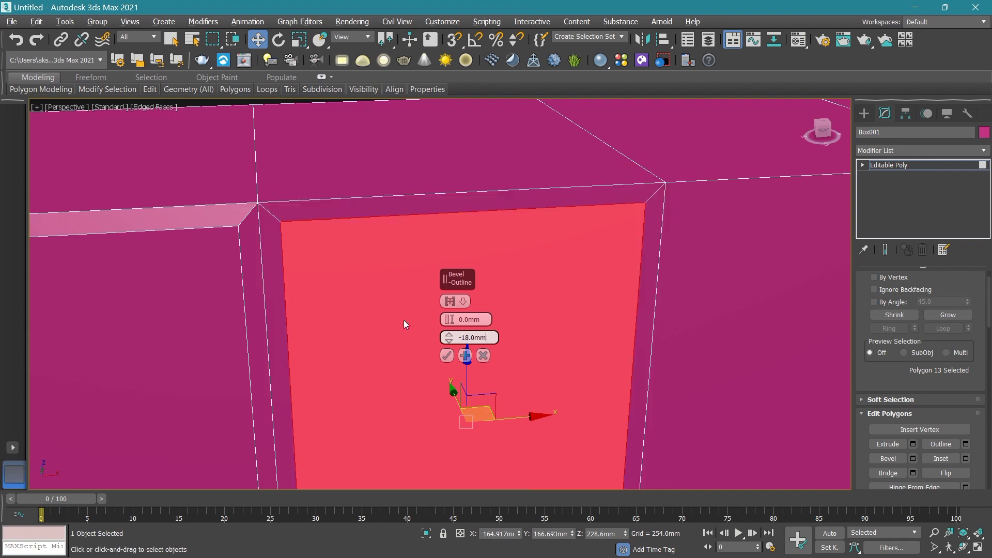
pyautogui.scroll(-5, 383, 276)
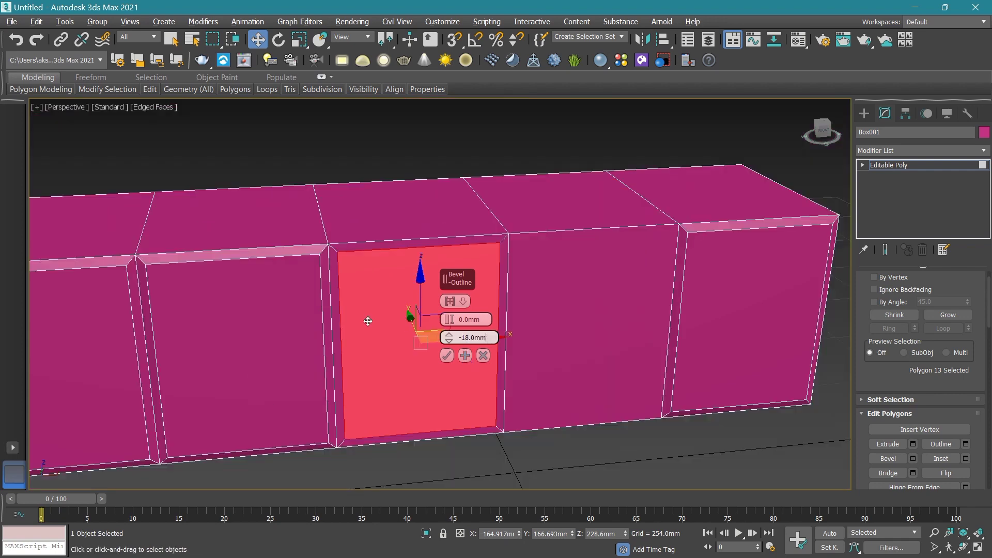
pyautogui.click(447, 355)
# Close the bevel settings and clear the face selection.
pyautogui.moveTo(591, 347); pyautogui.dragTo(533, 348, button='middle')
pyautogui.click(532, 348)
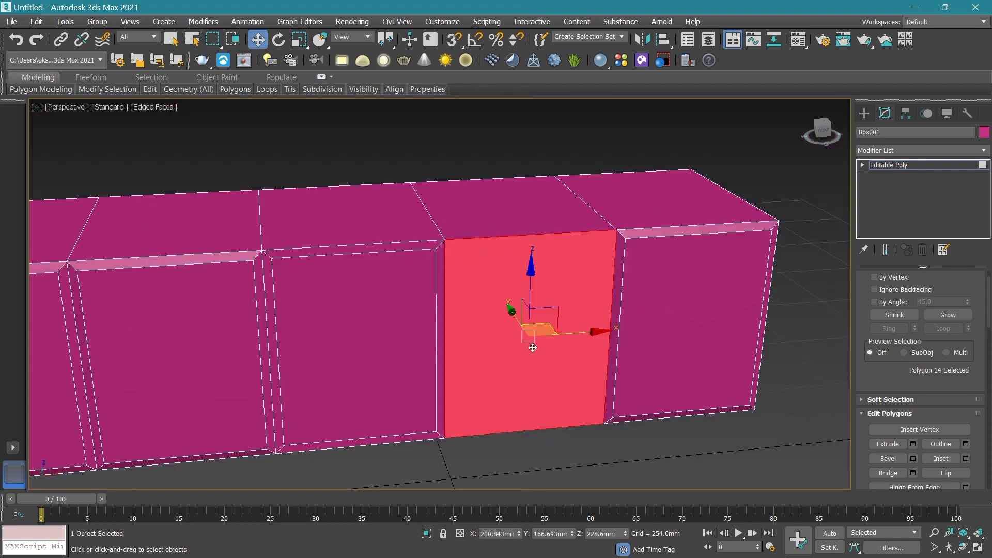
pyautogui.click(912, 458)
pyautogui.scroll(2, 435, 293)
pyautogui.click(446, 355)
pyautogui.scroll(-3, 449, 360)
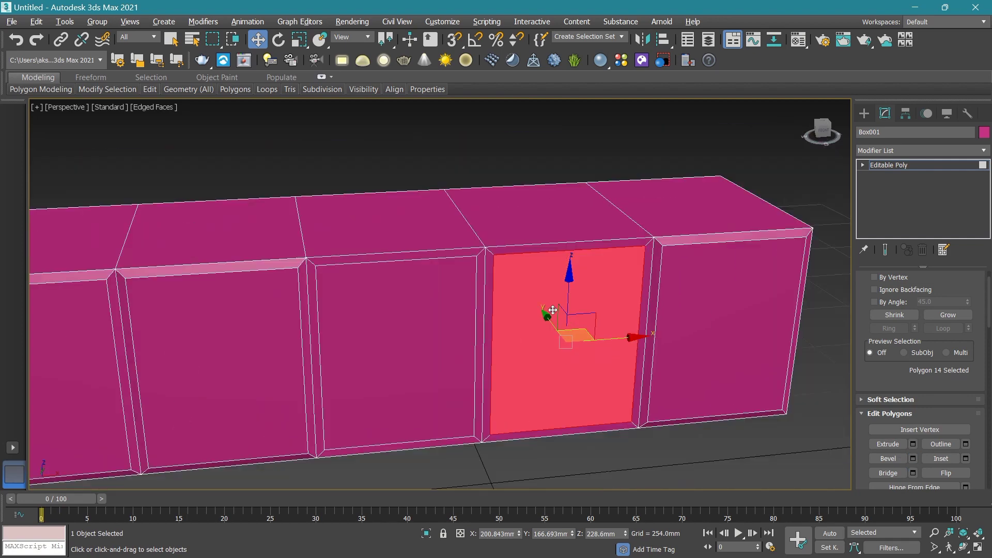
pyautogui.hotkey('ctrl', 'd')
# Select the two middle front faces together.
pyautogui.click(388, 379)
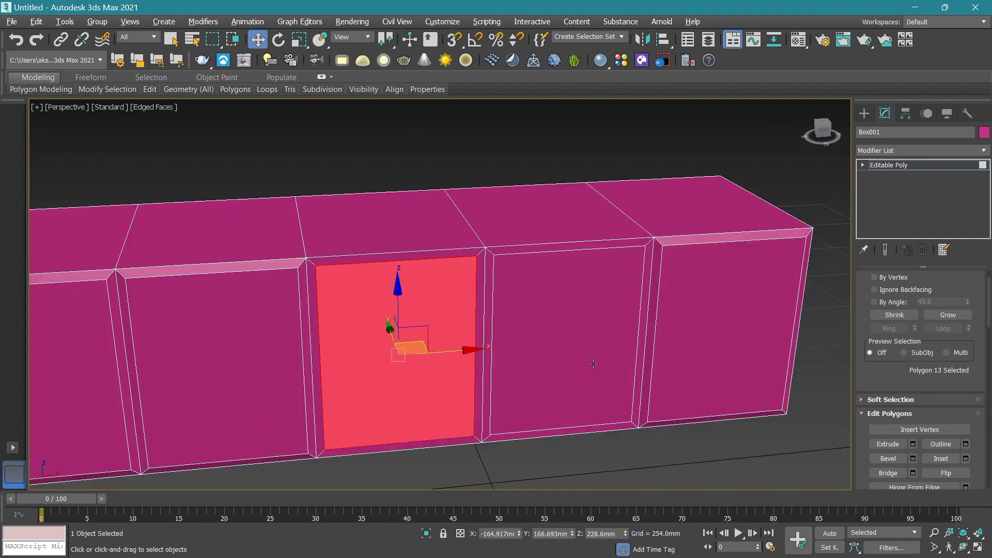
pyautogui.keyDown('ctrl'); pyautogui.click(594, 364); pyautogui.keyUp('ctrl')
pyautogui.scroll(2, 476, 364)
pyautogui.scroll(2, 482, 362)
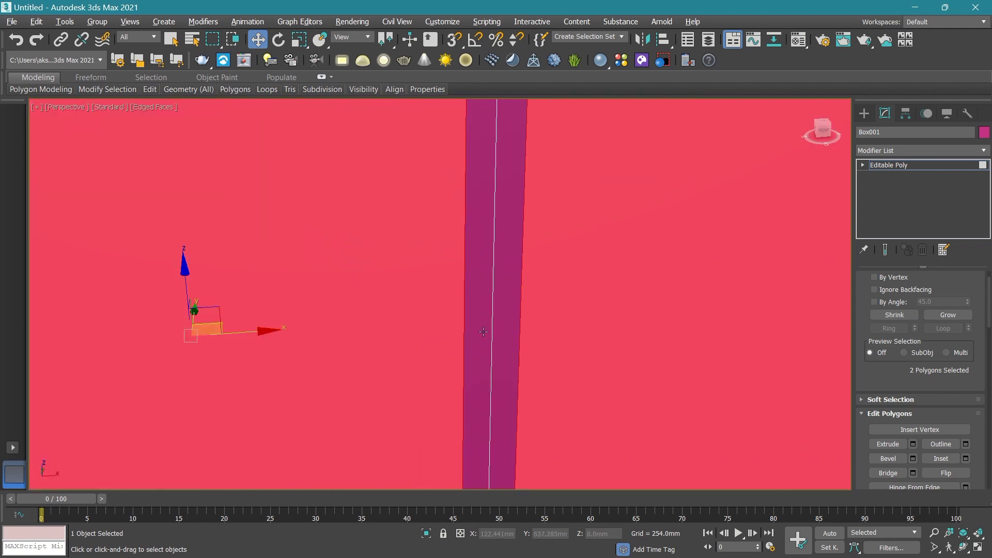
pyautogui.scroll(-2, 483, 330)
pyautogui.scroll(-2, 483, 323)
pyautogui.scroll(2, 485, 325)
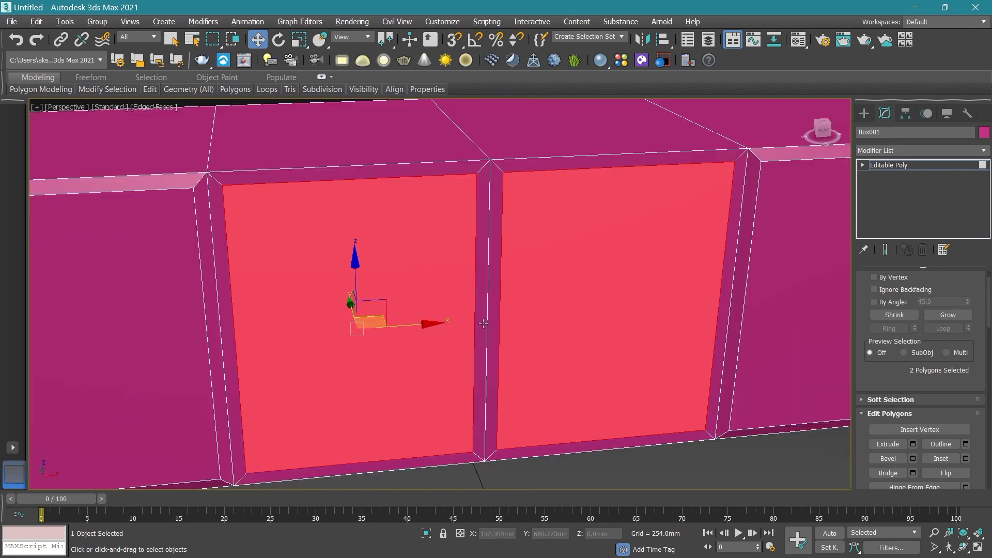
pyautogui.scroll(-2, 465, 334)
pyautogui.scroll(2, 487, 340)
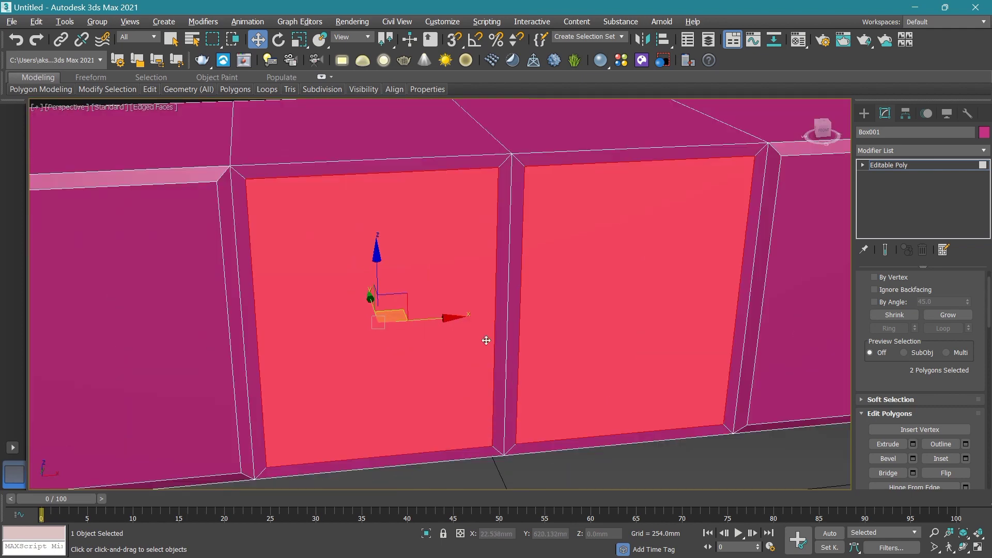
# Extrude the two middle faces deep into the box, then view the row from the front.
pyautogui.click(888, 443)
pyautogui.moveTo(575, 284); pyautogui.dragTo(592, 376)
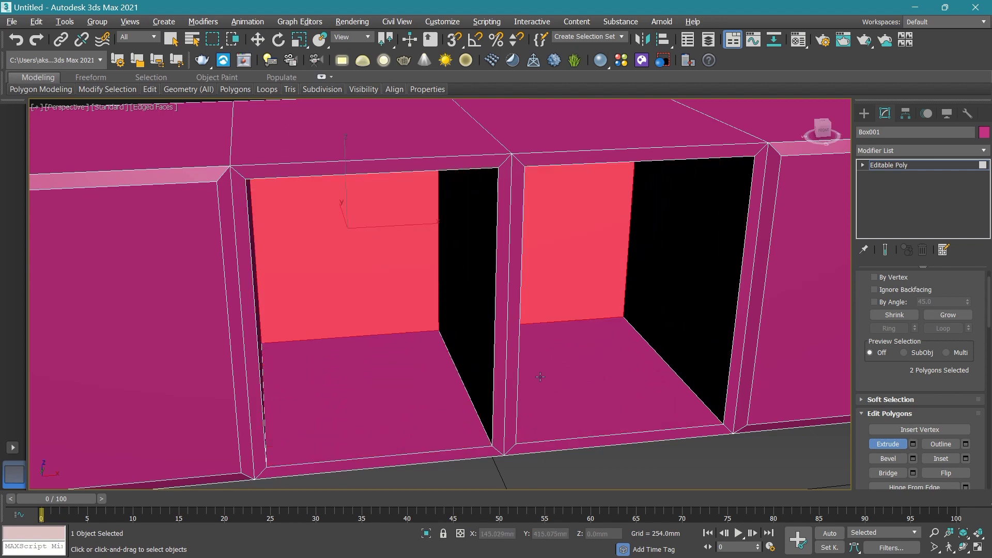
pyautogui.scroll(-10, 593, 369)
pyautogui.click(576, 432)
pyautogui.click(824, 135)
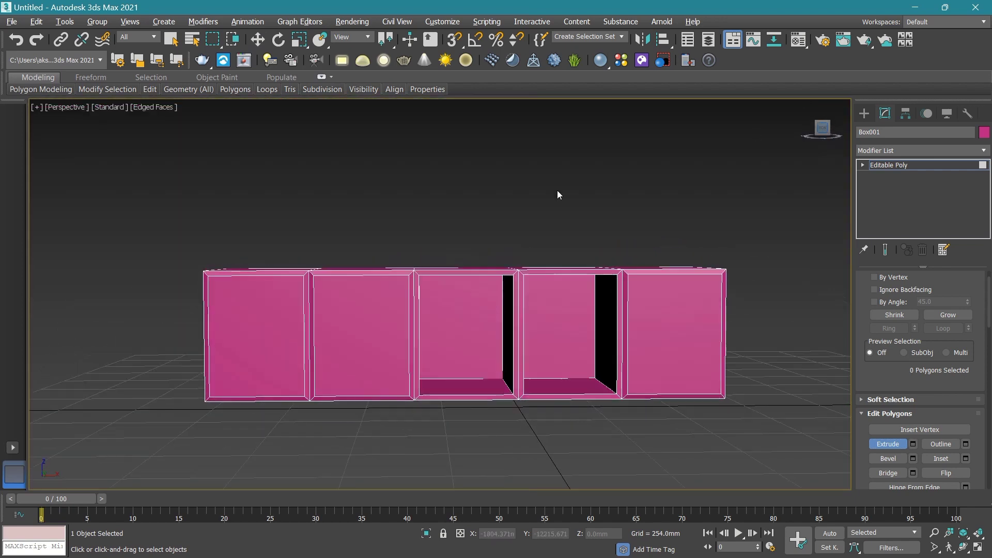
pyautogui.scroll(5, 482, 346)
pyautogui.moveTo(481, 346); pyautogui.dragTo(522, 349, button='middle')
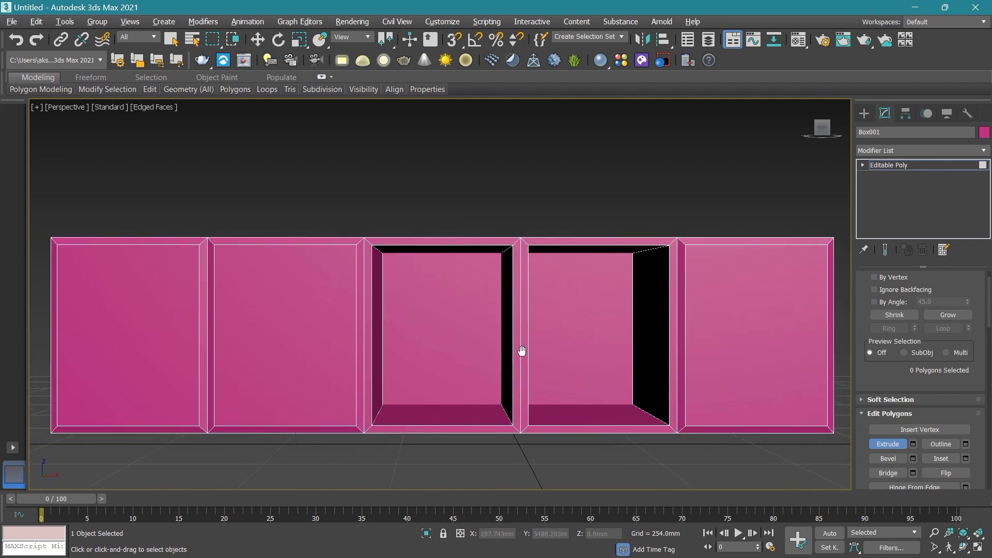
pyautogui.scroll(-3, 523, 350)
pyautogui.scroll(5, 275, 339)
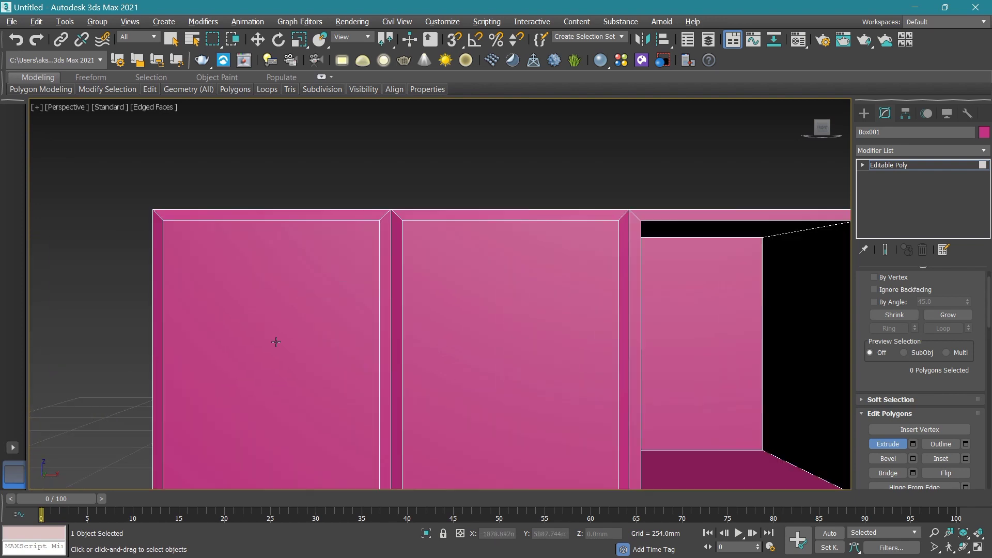
pyautogui.moveTo(274, 339)
pyautogui.mouseDown(button='middle')
pyautogui.moveTo(350, 250)
pyautogui.moveTo(347, 288)
pyautogui.mouseUp(button='middle')
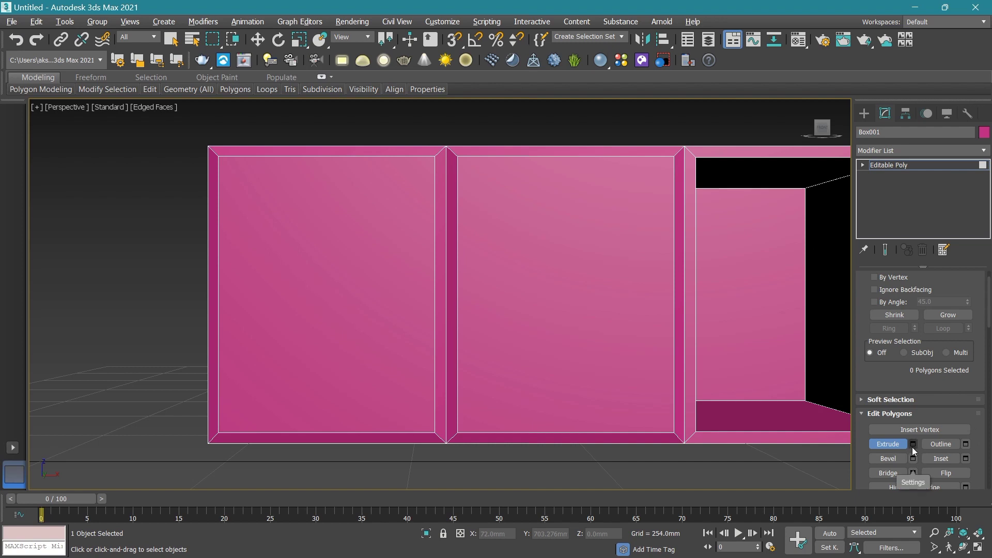
# Bevel the leftmost solid front face with Height 0 and Outline about -2.181mm.
pyautogui.click(894, 458)
pyautogui.click(294, 320)
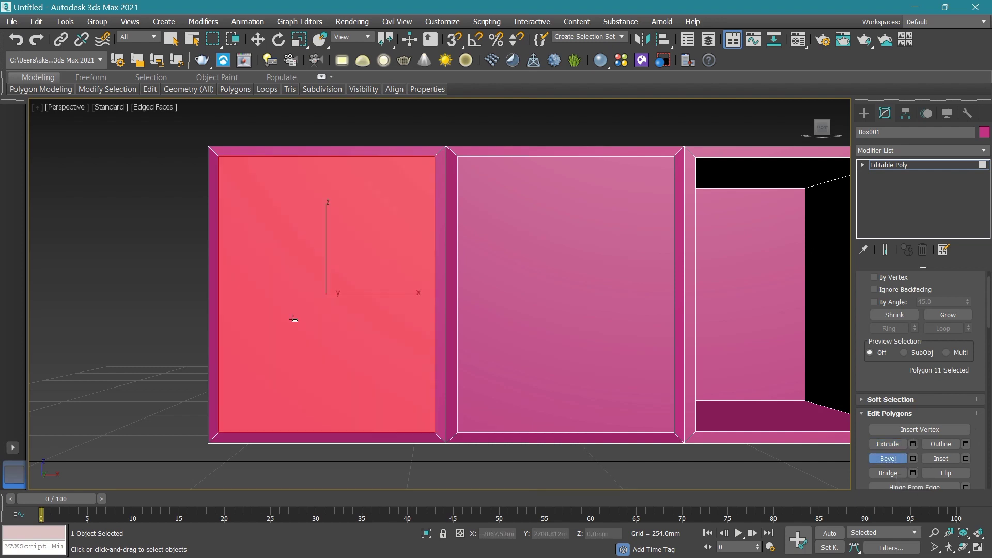
pyautogui.scroll(2, 309, 285)
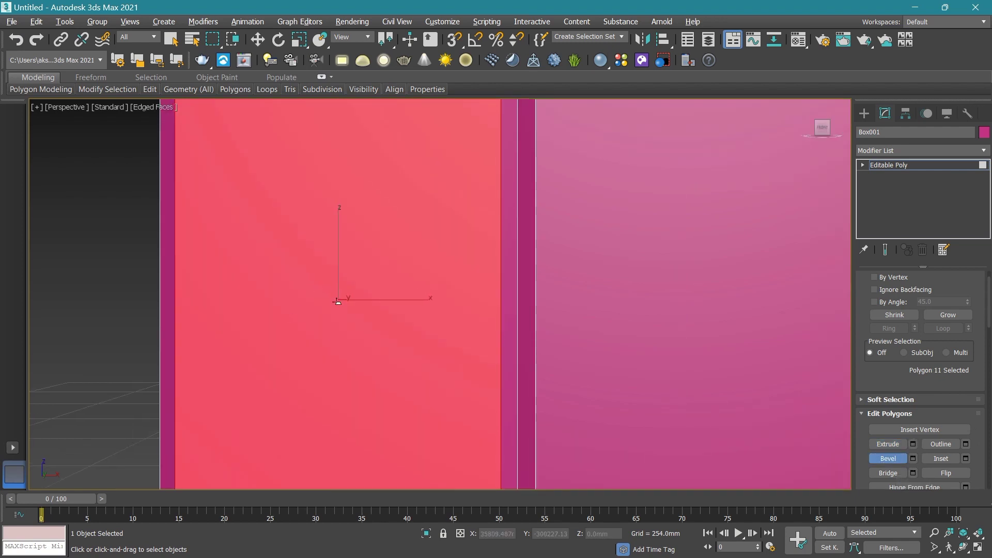
pyautogui.click(912, 458)
pyautogui.moveTo(501, 356); pyautogui.dragTo(547, 391, button='middle')
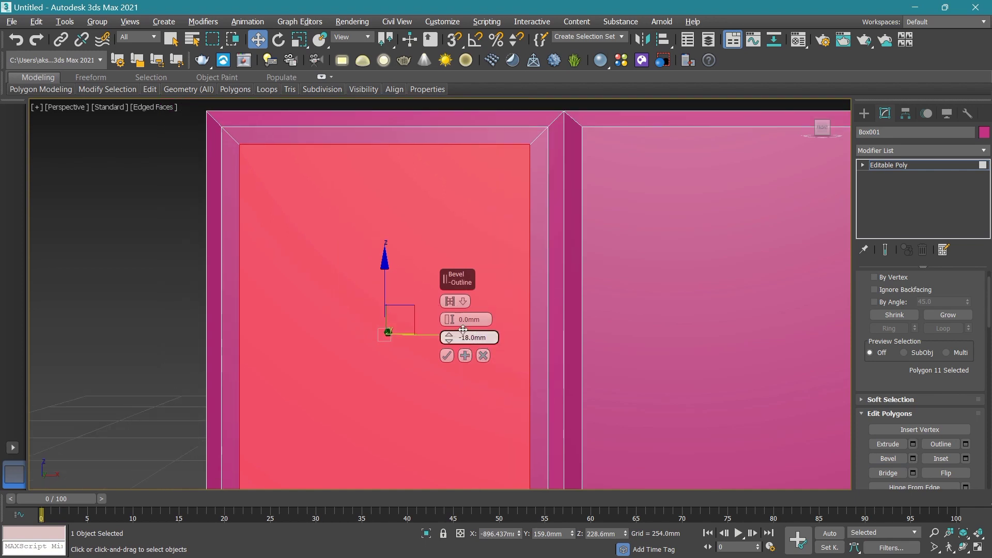
pyautogui.moveTo(451, 340); pyautogui.dragTo(451, 339)
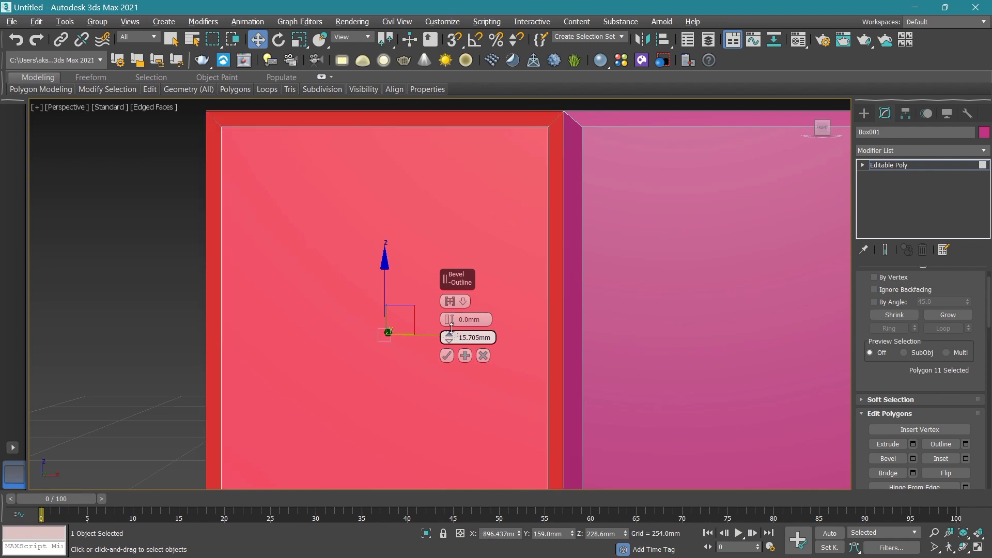
pyautogui.moveTo(452, 336); pyautogui.dragTo(451, 335)
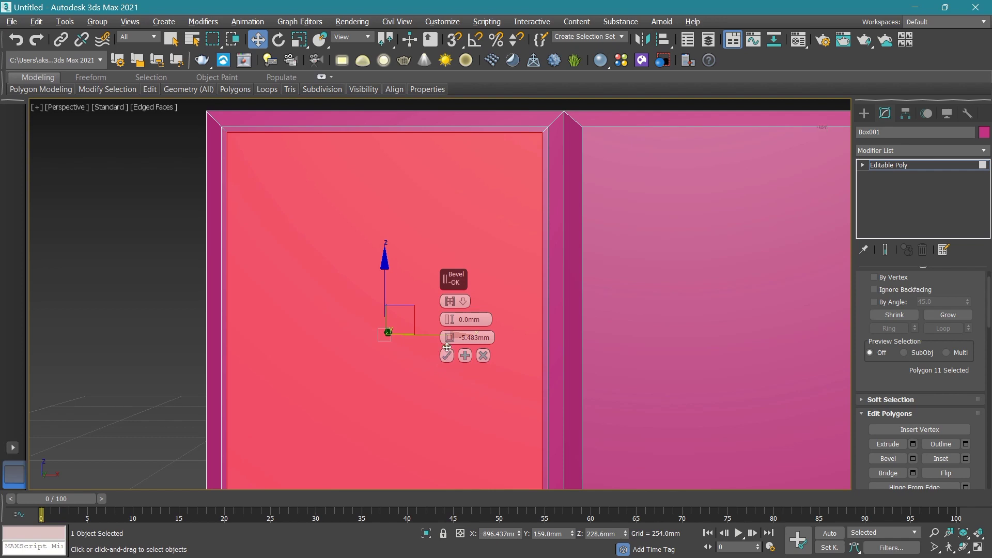
pyautogui.moveTo(450, 337); pyautogui.dragTo(450, 339)
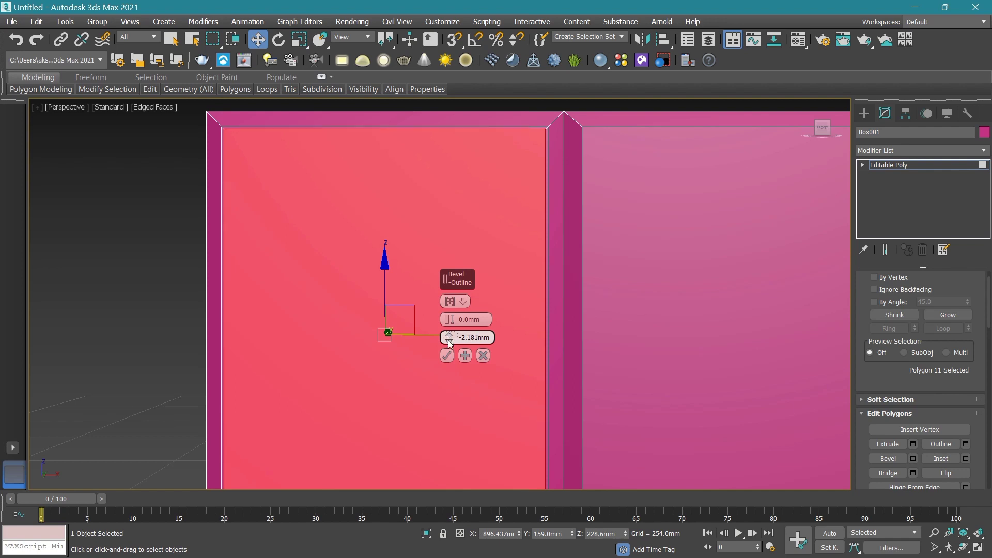
pyautogui.click(446, 356)
pyautogui.scroll(-3, 410, 339)
# Apply the same -2.181mm outline bevel to the middle solid front face.
pyautogui.click(553, 372)
pyautogui.scroll(2, 531, 354)
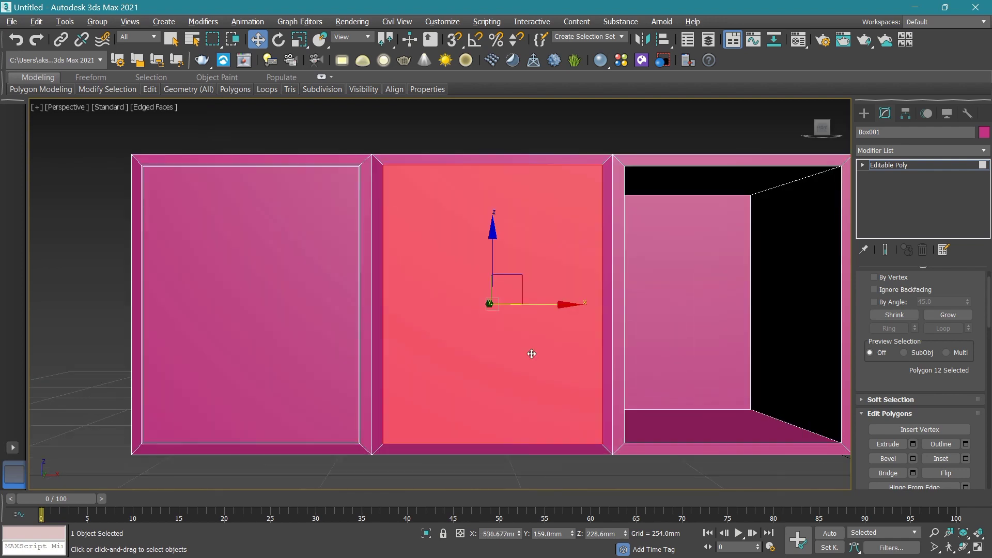
pyautogui.click(912, 458)
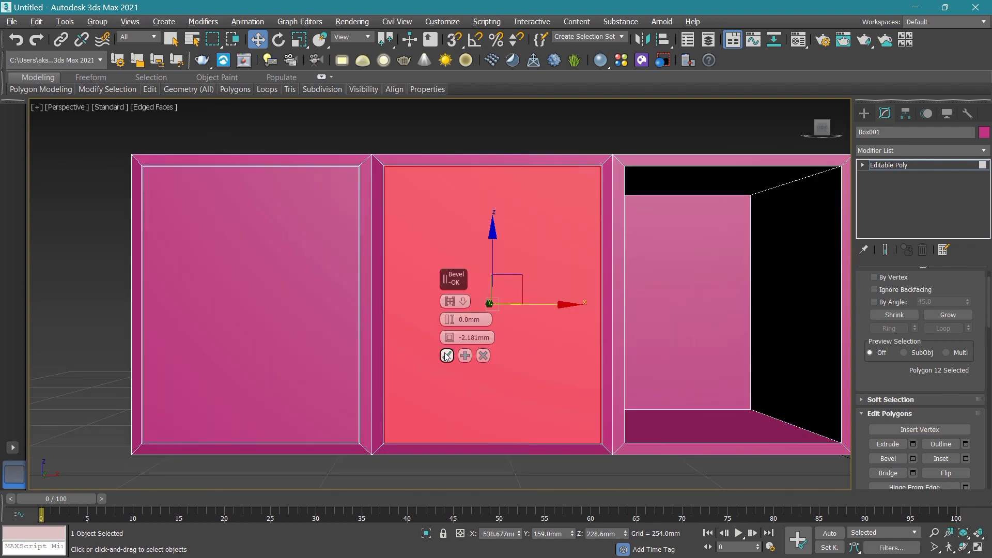
pyautogui.click(446, 356)
pyautogui.scroll(-2, 490, 349)
pyautogui.scroll(2, 549, 343)
pyautogui.scroll(1, 664, 317)
# Apply the -2.181mm outline bevel to the rightmost solid front face, then clear the selection.
pyautogui.click(758, 355)
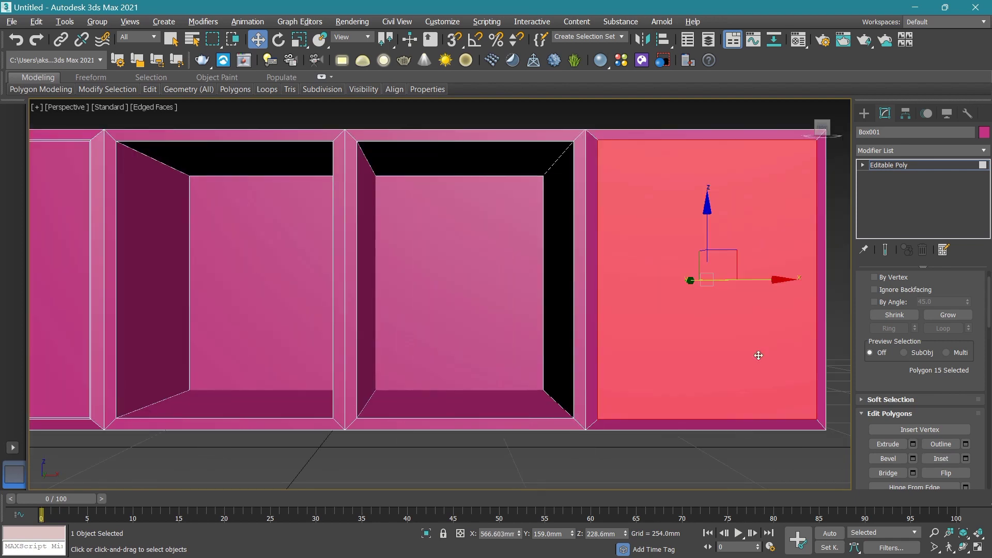
pyautogui.click(912, 458)
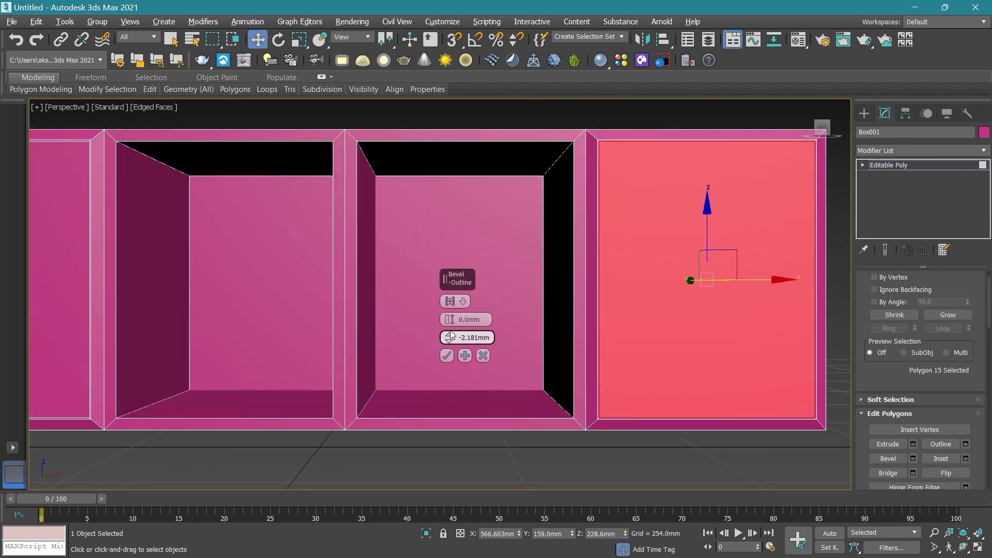
pyautogui.click(446, 356)
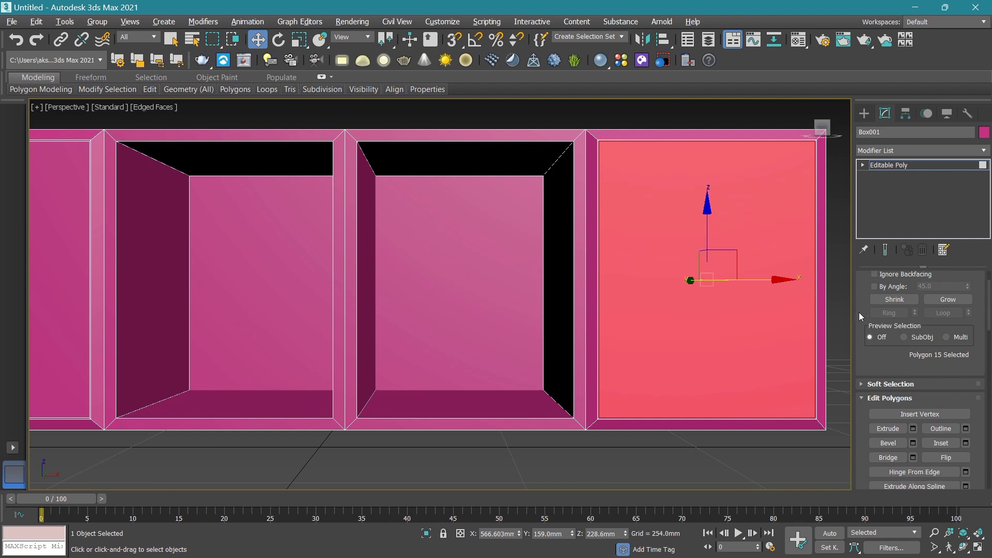
pyautogui.scroll(-5, 476, 447)
pyautogui.moveTo(314, 460); pyautogui.dragTo(407, 456, button='middle')
pyautogui.click(407, 455)
pyautogui.scroll(3, 268, 392)
pyautogui.scroll(3, 396, 365)
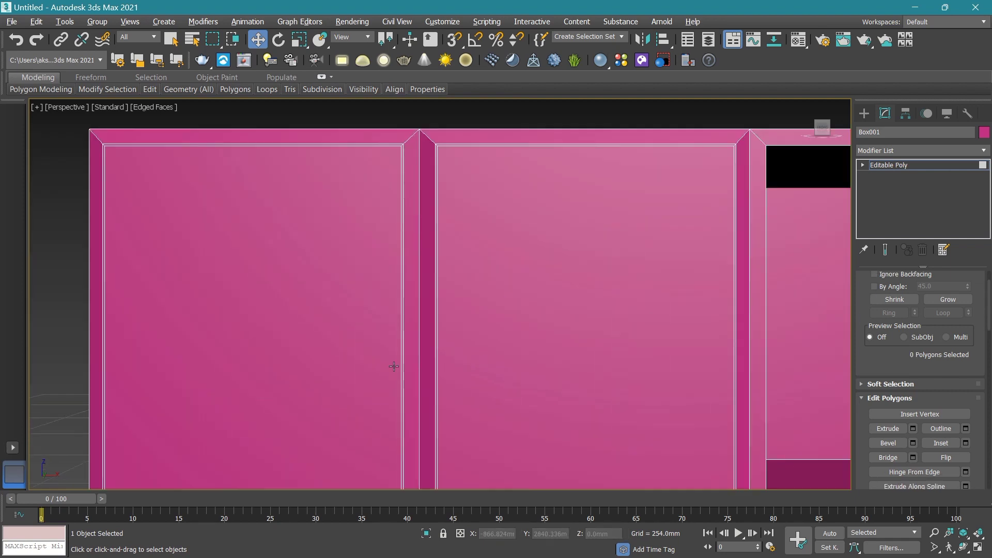
pyautogui.scroll(2, 422, 360)
# Try an extrusion on the thin strip beside the door, then cancel it.
pyautogui.click(394, 352)
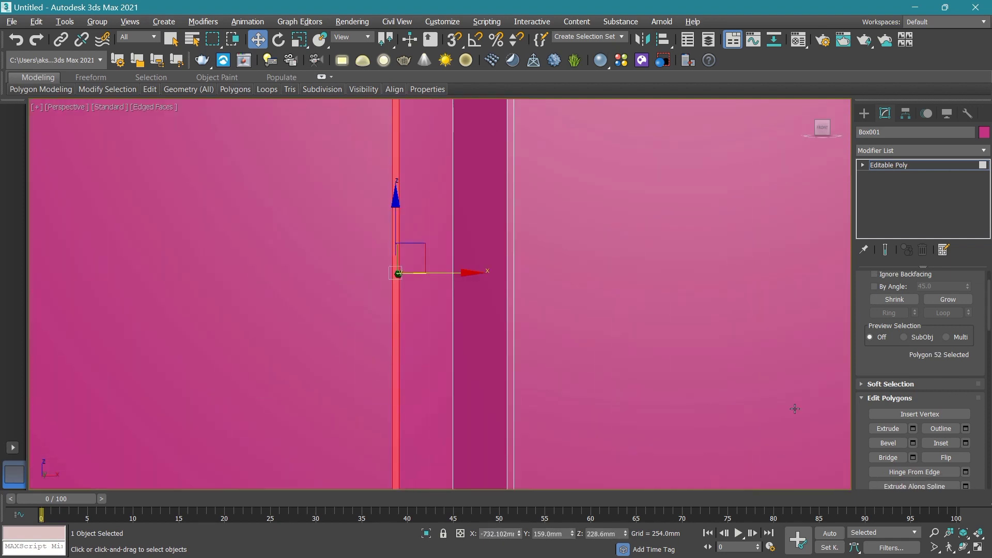
pyautogui.click(913, 431)
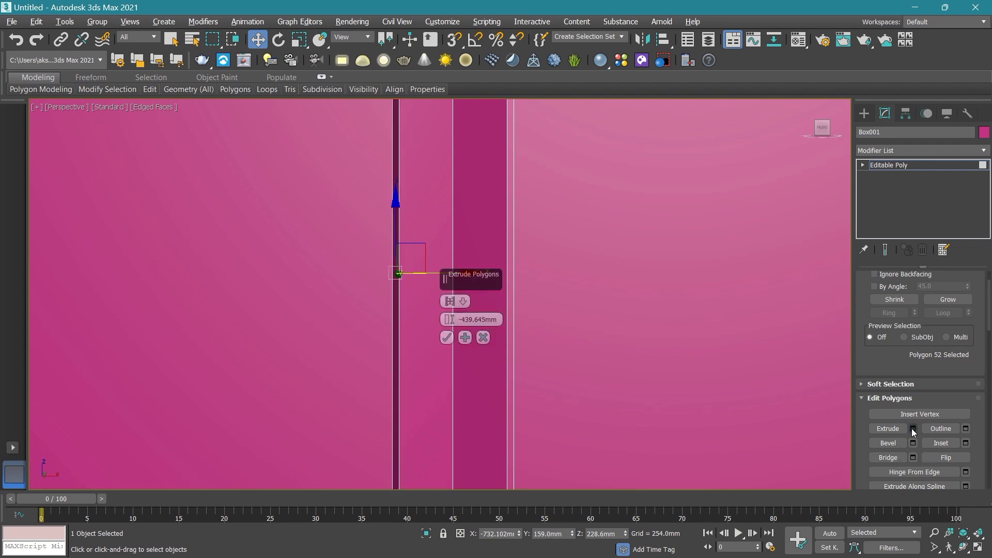
pyautogui.scroll(2, 381, 339)
pyautogui.moveTo(381, 339)
pyautogui.mouseDown(button='middle')
pyautogui.moveTo(416, 436)
pyautogui.moveTo(431, 376)
pyautogui.mouseUp(button='middle')
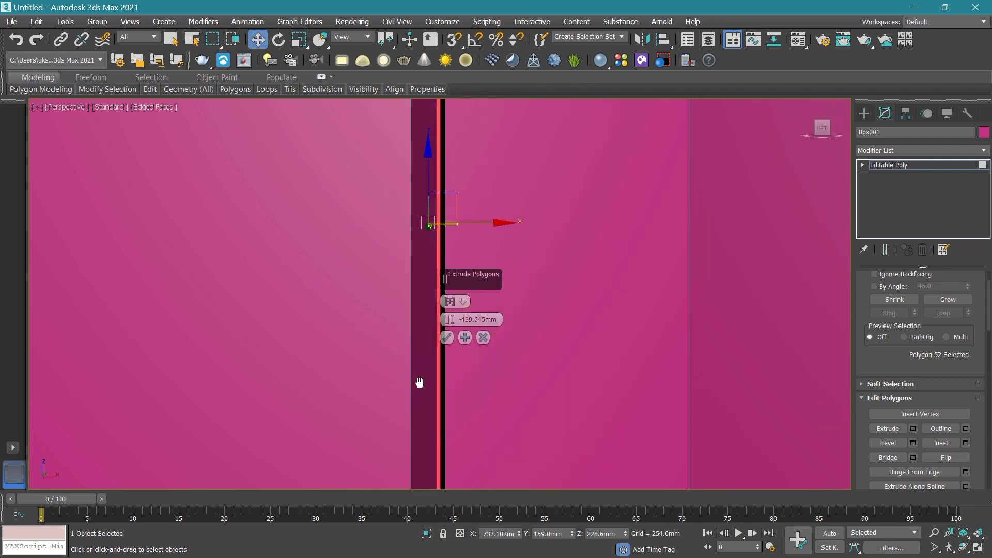
pyautogui.click(447, 336)
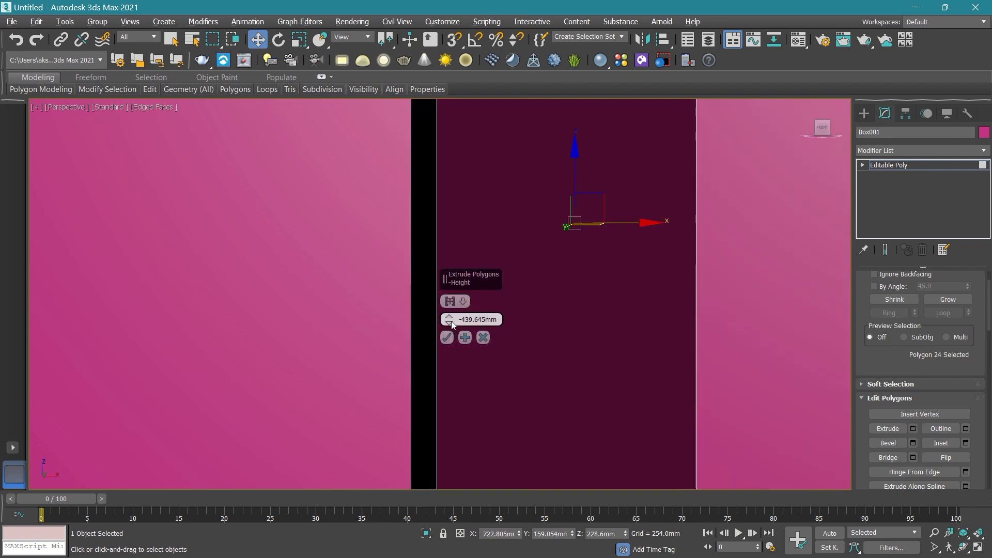
pyautogui.moveTo(450, 321)
pyautogui.mouseDown(button='middle')
pyautogui.moveTo(411, 336)
pyautogui.moveTo(61, 291)
pyautogui.mouseUp(button='middle')
pyautogui.scroll(-4, 411, 336)
pyautogui.scroll(-3, 411, 336)
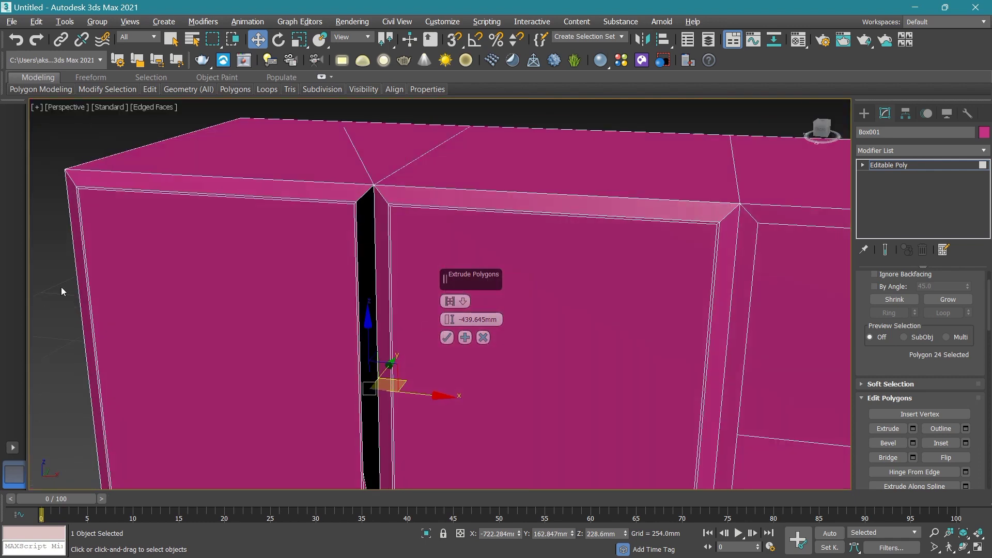
pyautogui.scroll(2, 316, 284)
pyautogui.scroll(3, 383, 225)
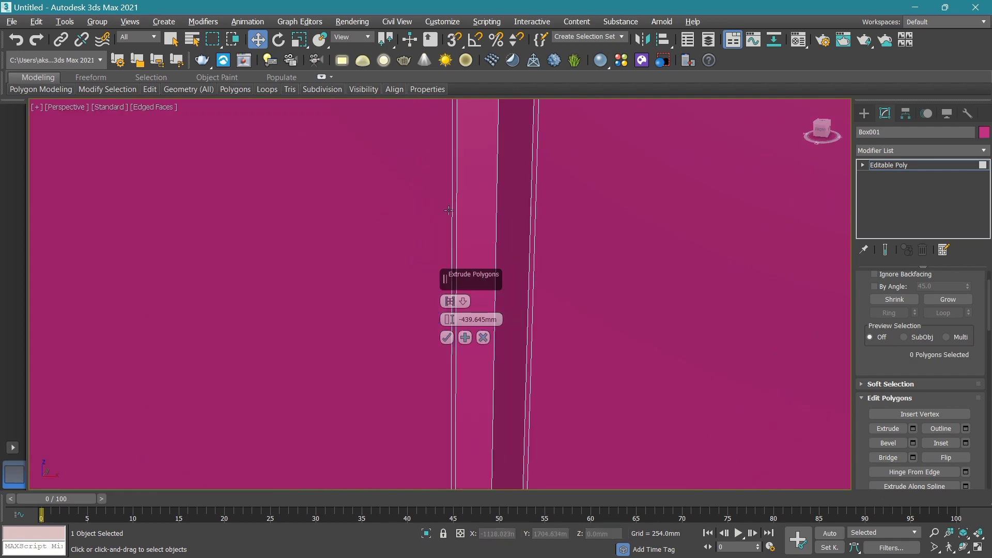
pyautogui.scroll(1, 453, 194)
pyautogui.scroll(2, 454, 201)
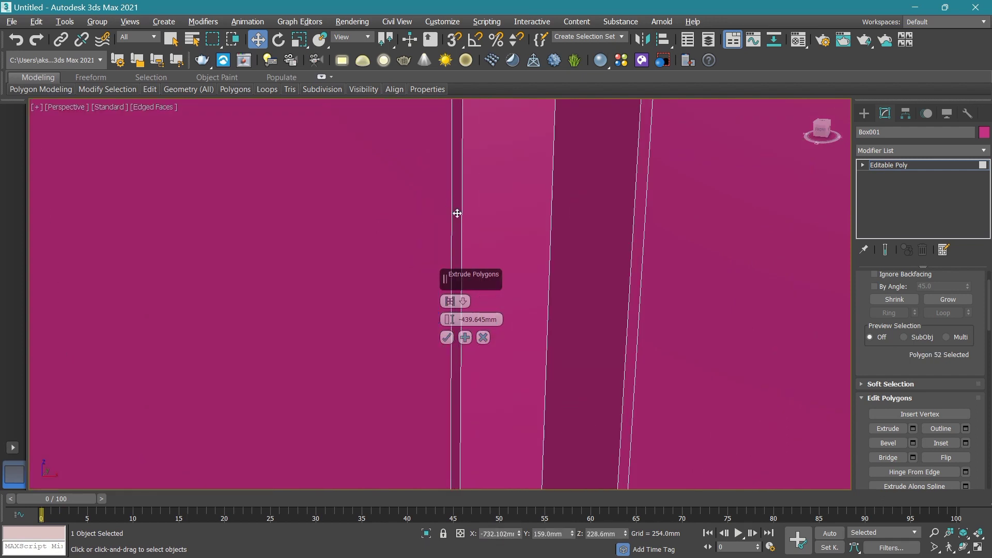
pyautogui.click(483, 337)
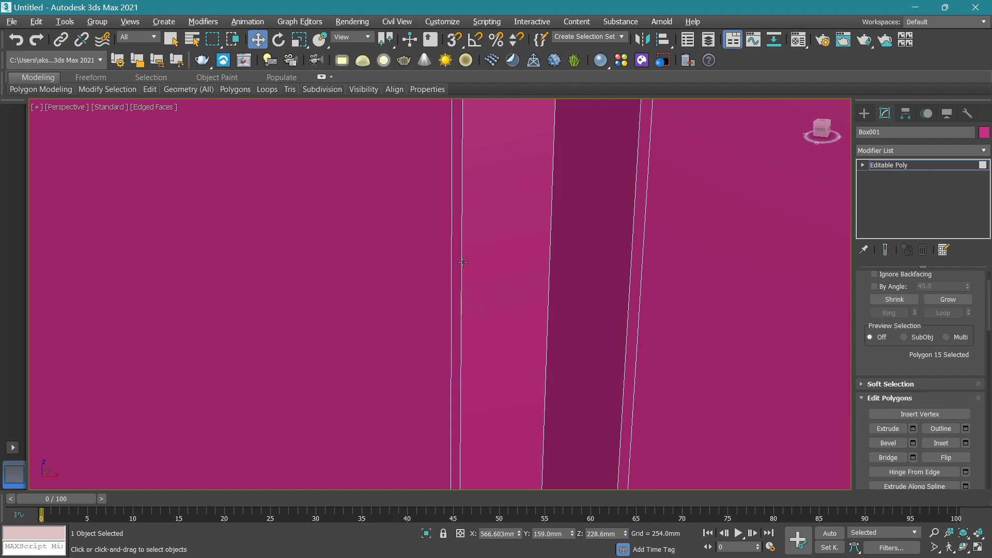
# Reselect the thin strip and extrude it with Height -5mm, sinking it inward.
pyautogui.click(459, 236)
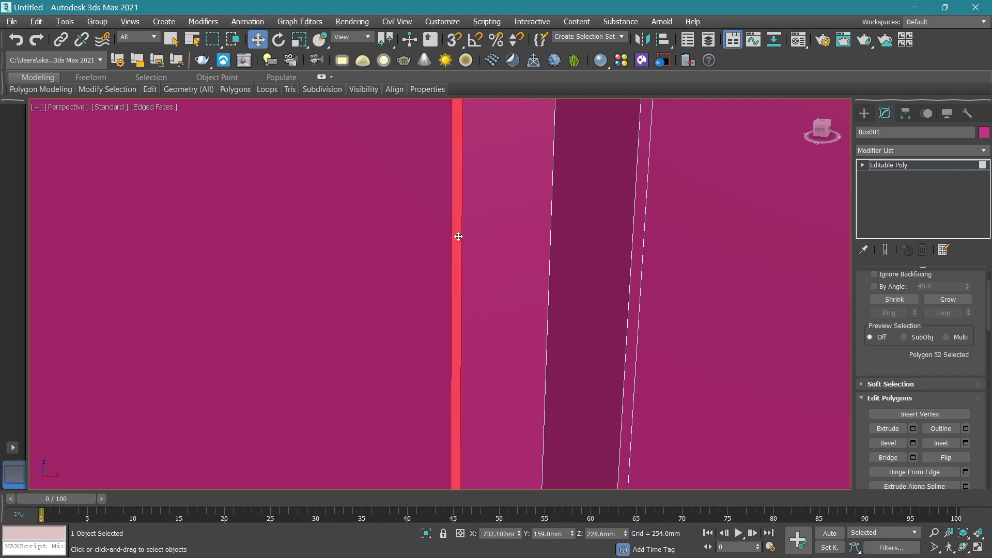
pyautogui.click(913, 428)
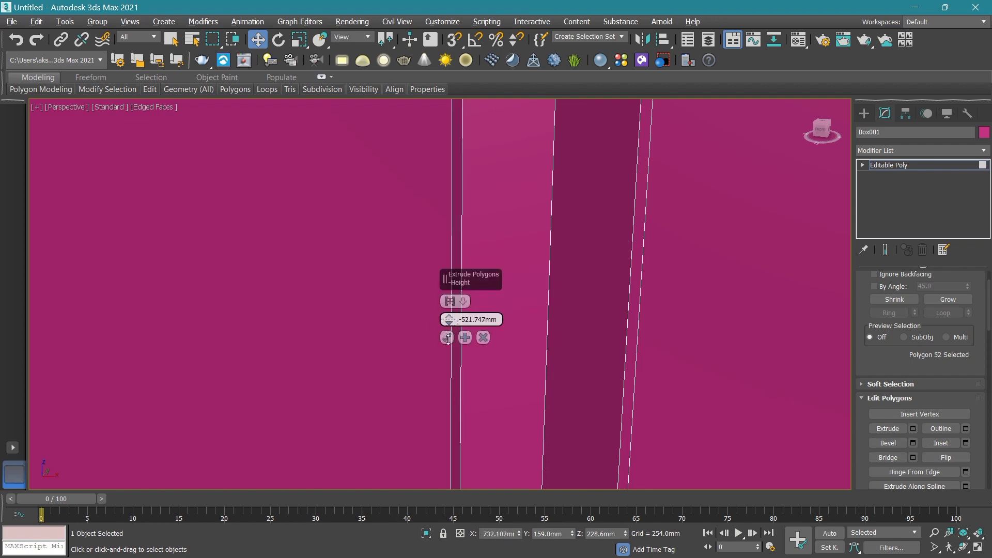
pyautogui.moveTo(448, 338); pyautogui.dragTo(449, 301)
pyautogui.moveTo(454, 258)
pyautogui.mouseDown()
pyautogui.moveTo(460, 216)
pyautogui.moveTo(462, 238)
pyautogui.mouseUp()
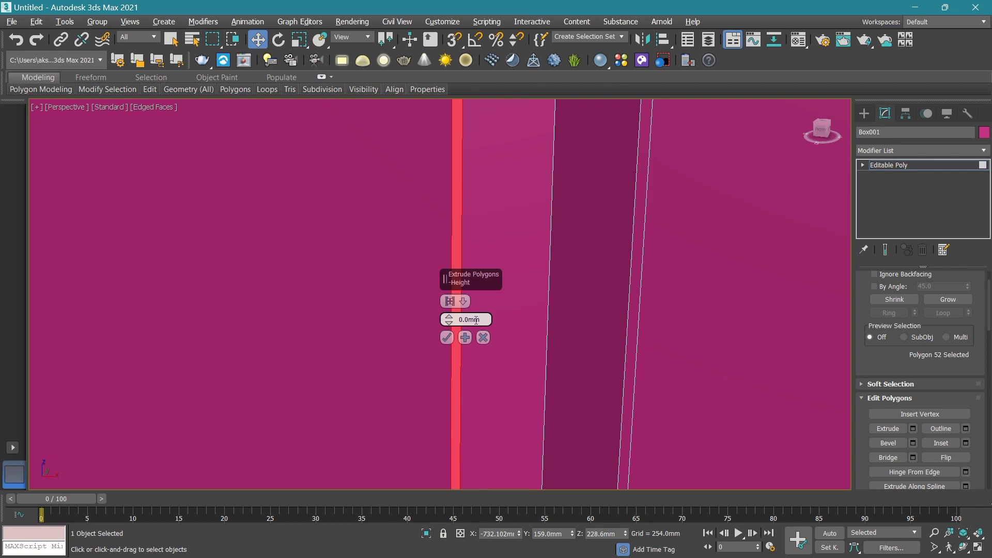
pyautogui.doubleClick(476, 320)
pyautogui.press('BackSpace')
pyautogui.press('Return')
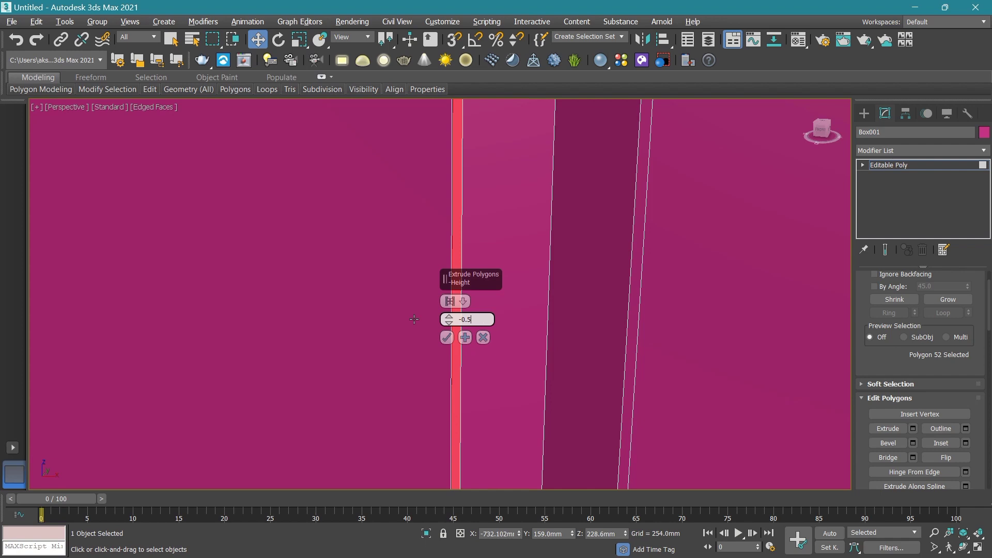
pyautogui.write('2')
pyautogui.press('Return')
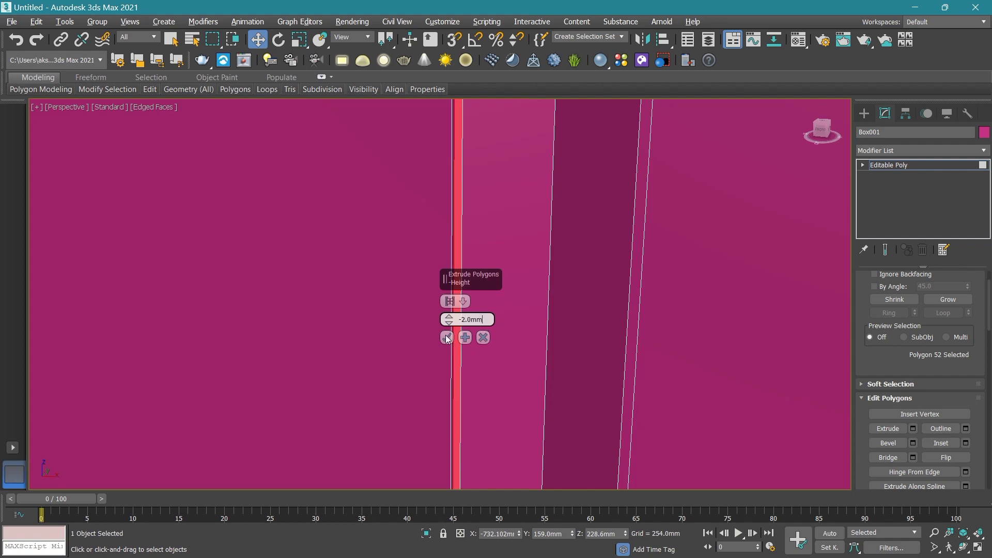
pyautogui.press('BackSpace')
pyautogui.press('BackSpace')
pyautogui.press('BackSpace')
pyautogui.press('Return')
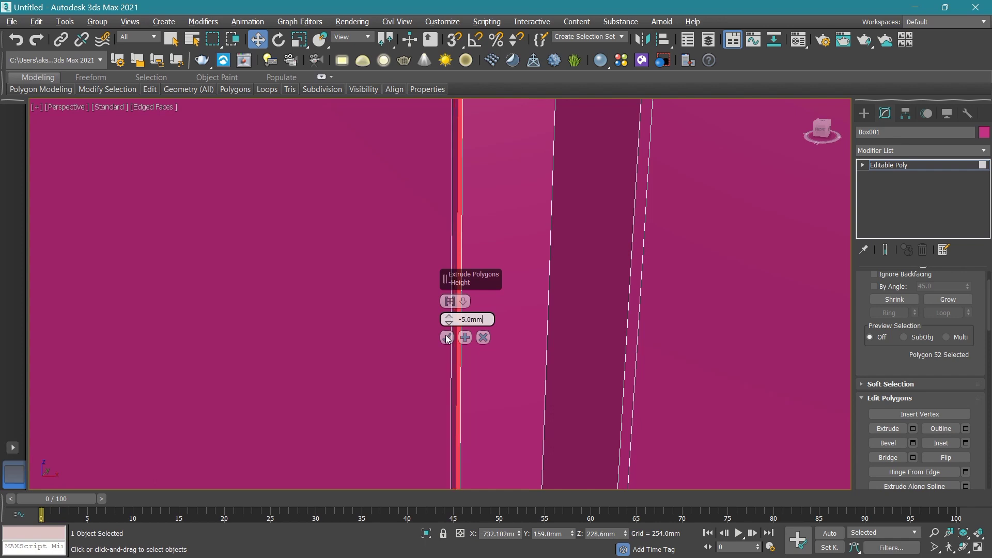
pyautogui.click(449, 341)
# Select the thin strips along the door's top, left and bottom edges, undoing an accidental select-all.
pyautogui.scroll(-5, 429, 339)
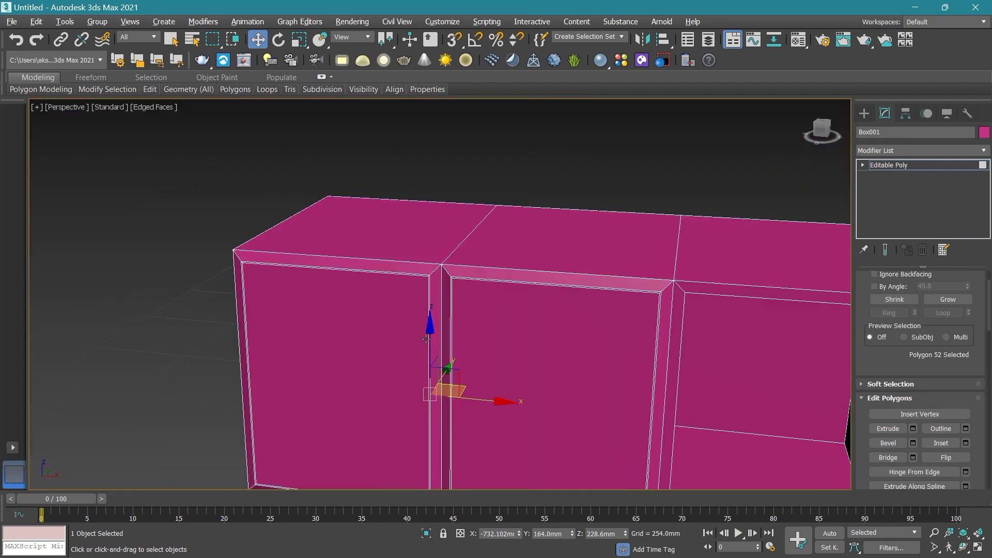
pyautogui.scroll(3, 445, 320)
pyautogui.scroll(3, 452, 283)
pyautogui.scroll(1, 451, 283)
pyautogui.click(454, 272)
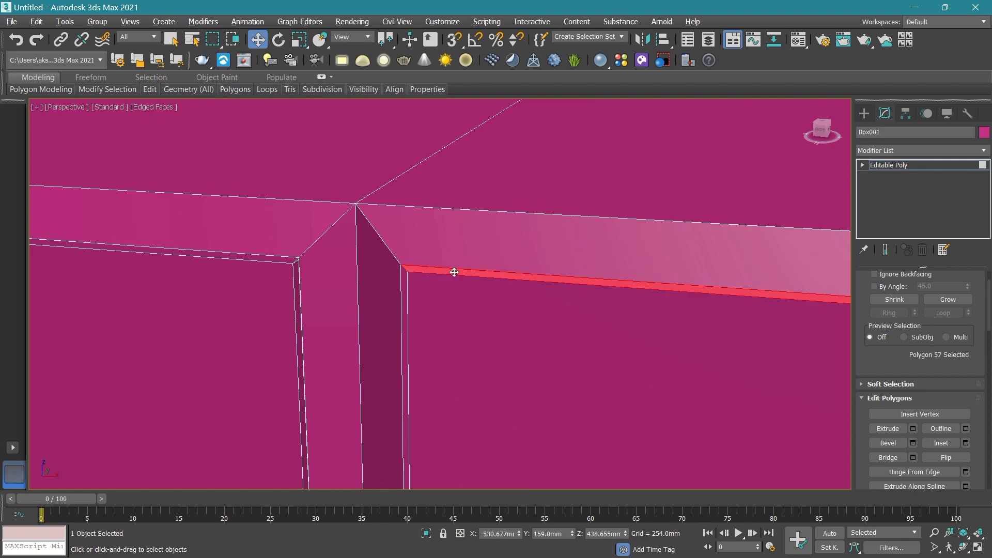
pyautogui.moveTo(445, 336); pyautogui.dragTo(542, 332, button='middle')
pyautogui.scroll(2, 490, 383)
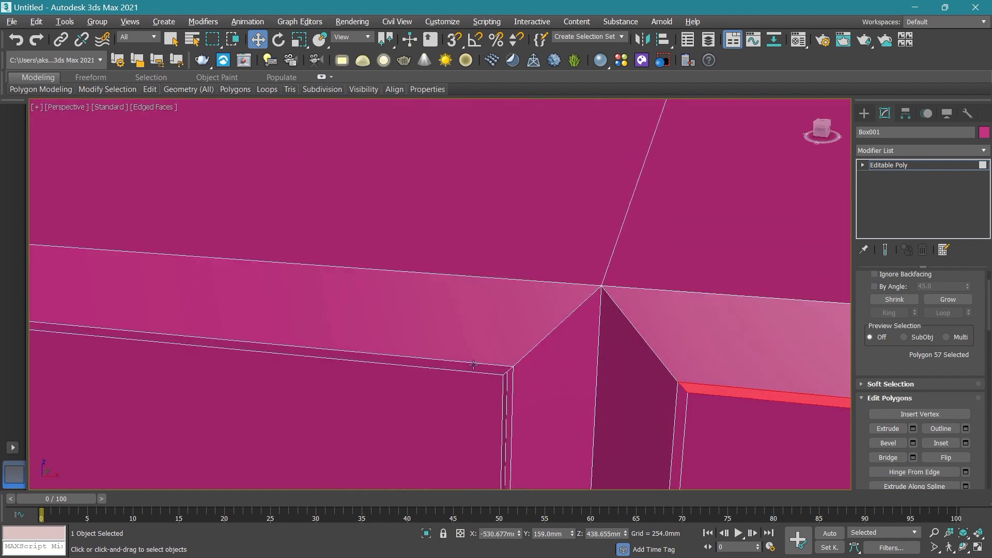
pyautogui.keyDown('ctrl'); pyautogui.click(473, 364); pyautogui.keyUp('ctrl')
pyautogui.scroll(-3, 475, 379)
pyautogui.scroll(-2, 387, 320)
pyautogui.scroll(5, 361, 290)
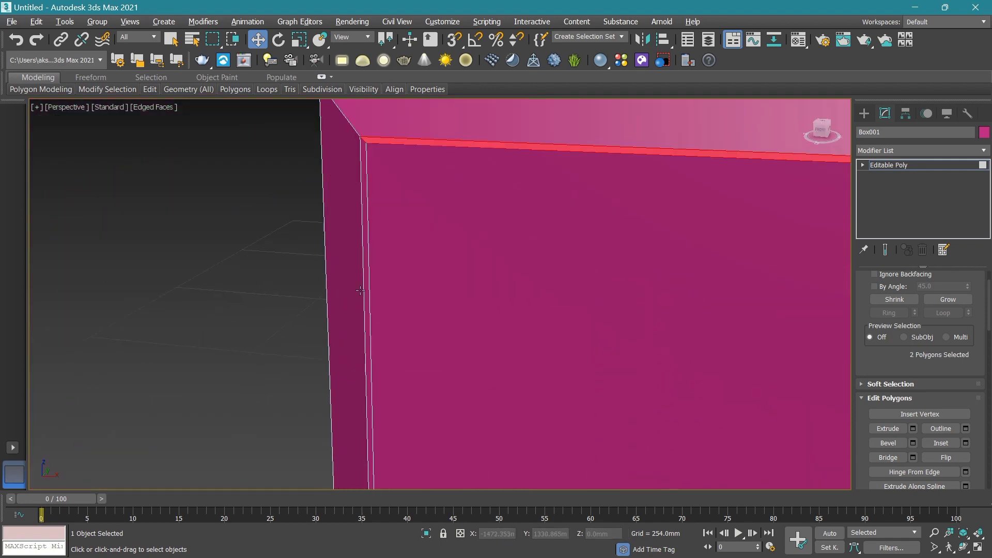
pyautogui.keyDown('ctrl'); pyautogui.click(360, 290); pyautogui.keyUp('ctrl')
pyautogui.scroll(-3, 361, 291)
pyautogui.scroll(2, 444, 259)
pyautogui.scroll(2, 528, 386)
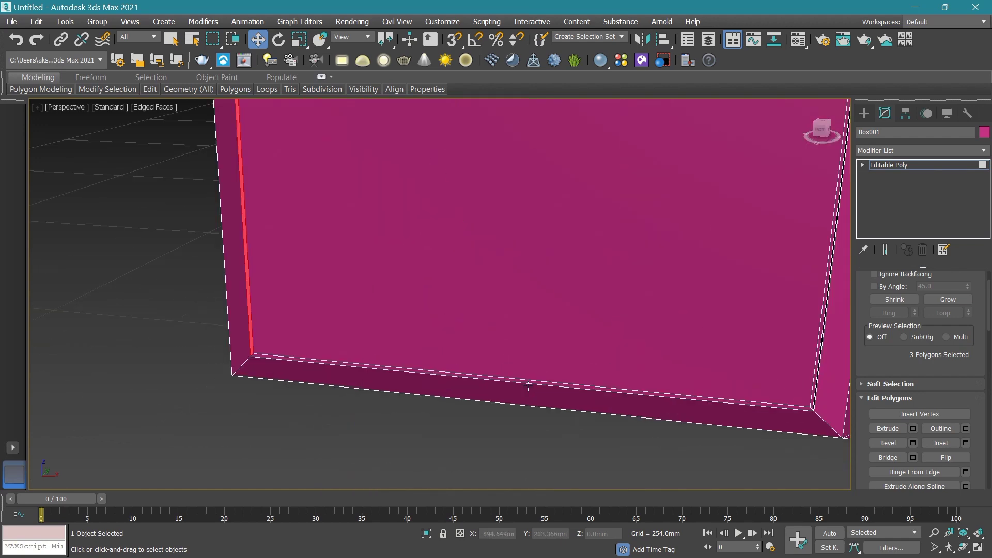
pyautogui.scroll(2, 528, 386)
pyautogui.keyDown('ctrl'); pyautogui.click(540, 379); pyautogui.keyUp('ctrl')
pyautogui.scroll(-2, 538, 376)
pyautogui.scroll(-2, 343, 398)
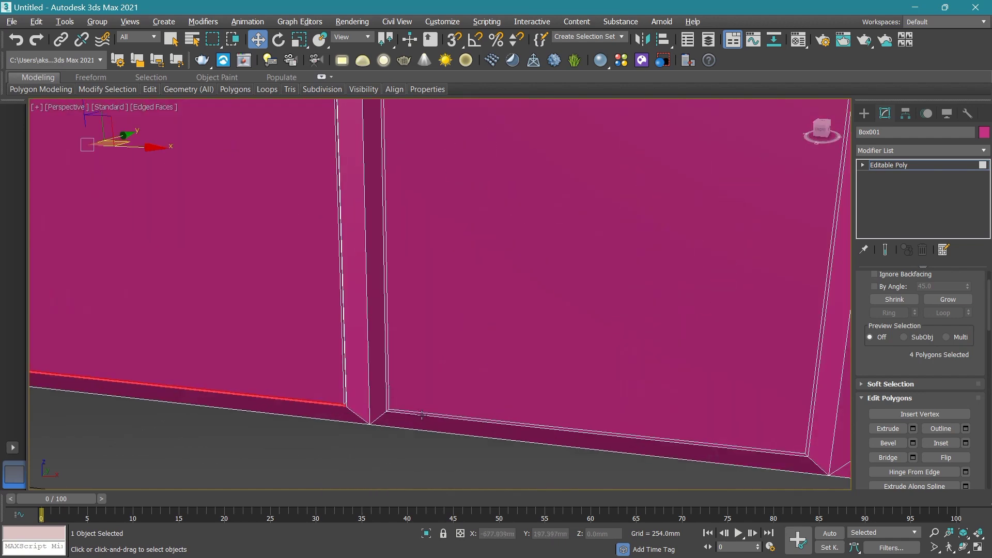
pyautogui.scroll(2, 421, 415)
pyautogui.hotkey('ctrl', 'a')
pyautogui.hotkey('ctrl', 'z')
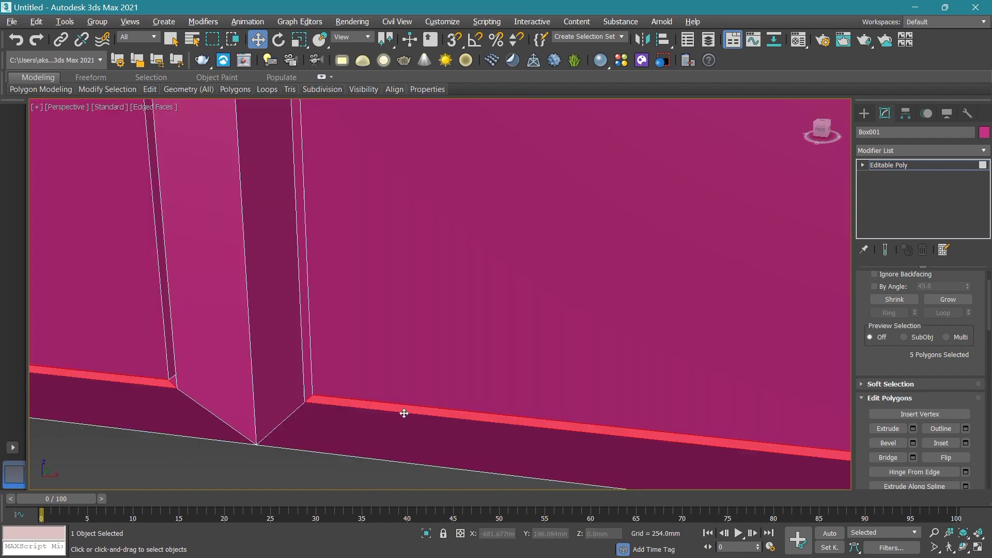
# Add the pillar strip, next door-edge strip, top border and vertical side strip to the selection.
pyautogui.keyDown('ctrl'); pyautogui.click(309, 333); pyautogui.keyUp('ctrl')
pyautogui.scroll(-3, 308, 328)
pyautogui.scroll(3, 582, 337)
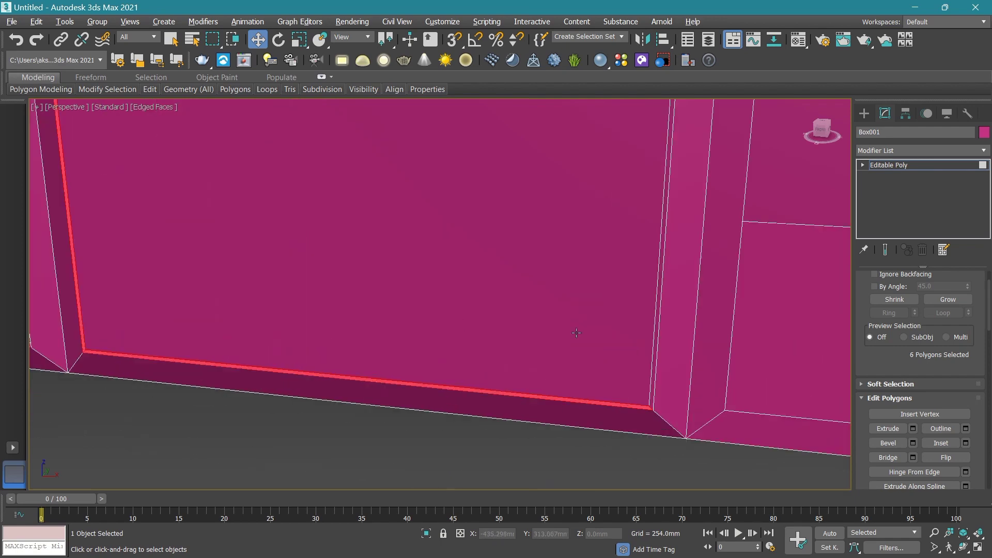
pyautogui.moveTo(582, 336)
pyautogui.mouseDown(button='middle')
pyautogui.moveTo(691, 309)
pyautogui.moveTo(432, 328)
pyautogui.mouseUp(button='middle')
pyautogui.keyDown('ctrl'); pyautogui.click(682, 290); pyautogui.keyUp('ctrl')
pyautogui.scroll(-3, 682, 290)
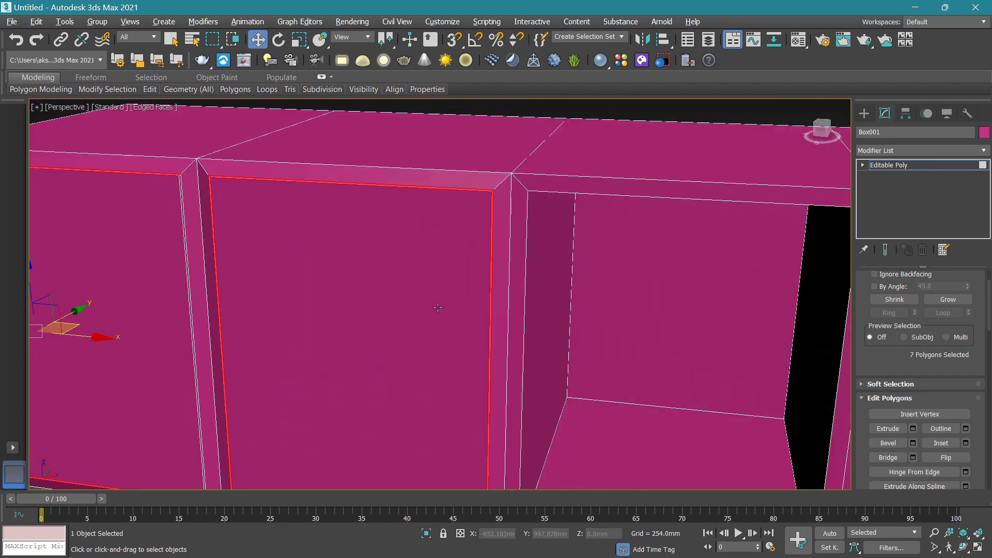
pyautogui.scroll(2, 432, 328)
pyautogui.scroll(2, 378, 271)
pyautogui.scroll(-2, 379, 271)
pyautogui.keyDown('alt'); pyautogui.moveTo(420, 295); pyautogui.dragTo(424, 206, button='middle'); pyautogui.keyUp('alt')
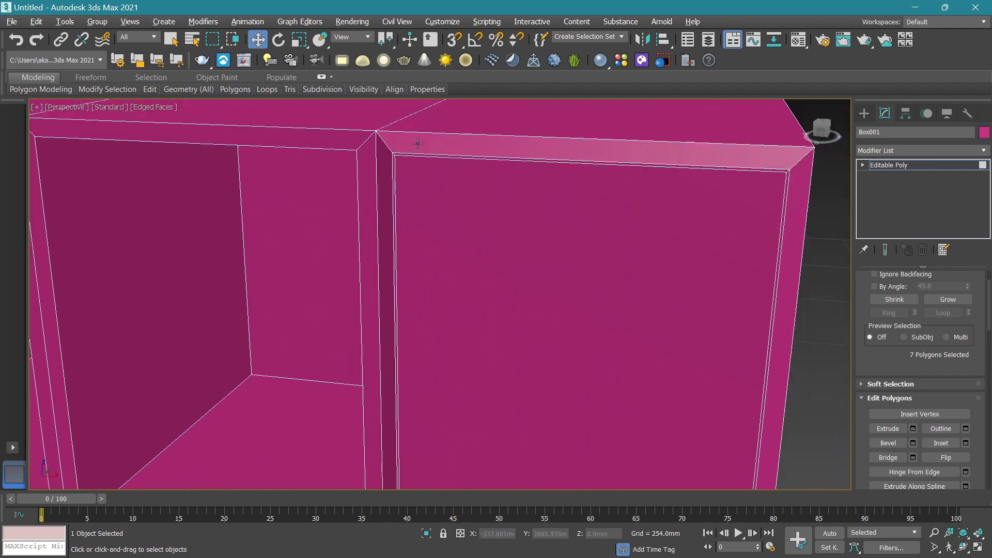
pyautogui.scroll(2, 424, 206)
pyautogui.keyDown('ctrl'); pyautogui.click(423, 169); pyautogui.keyUp('ctrl')
pyautogui.keyDown('ctrl'); pyautogui.click(337, 211); pyautogui.keyUp('ctrl')
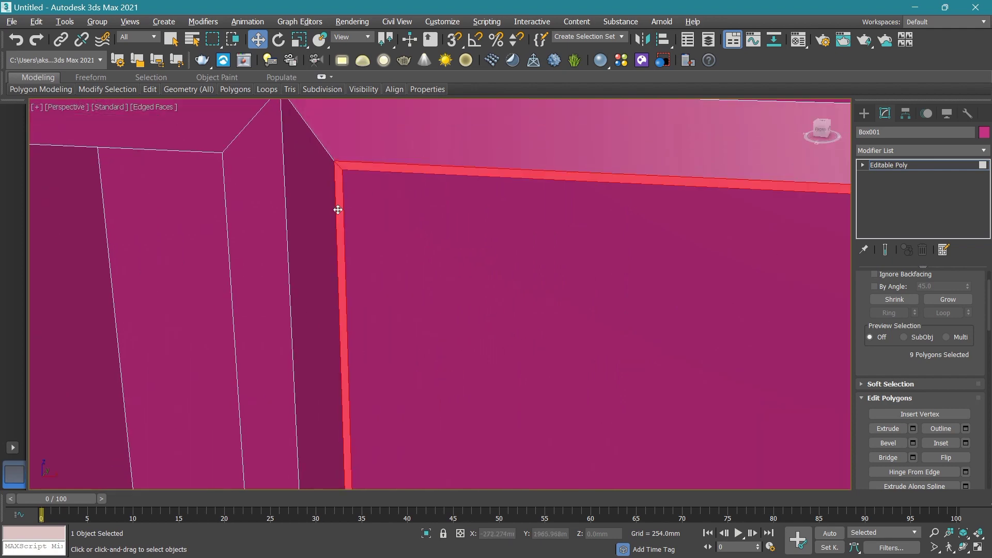
pyautogui.scroll(-3, 689, 333)
pyautogui.scroll(2, 689, 332)
pyautogui.scroll(2, 563, 216)
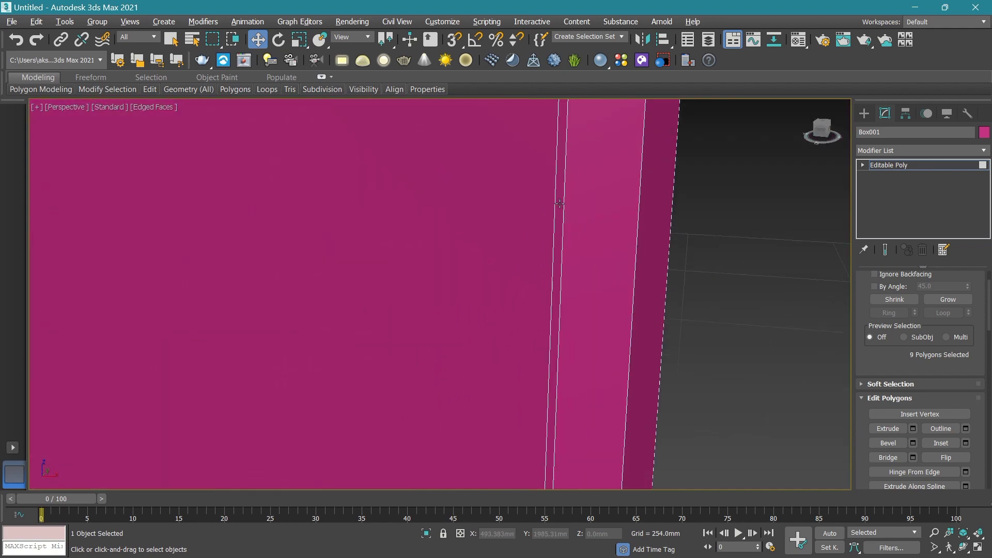
# Add the last door-edge and bottom border strips, then extrude all eleven -5mm inward.
pyautogui.keyDown('ctrl'); pyautogui.click(559, 204); pyautogui.keyUp('ctrl')
pyautogui.scroll(-3, 559, 204)
pyautogui.scroll(-2, 600, 199)
pyautogui.scroll(1, 541, 238)
pyautogui.scroll(3, 541, 237)
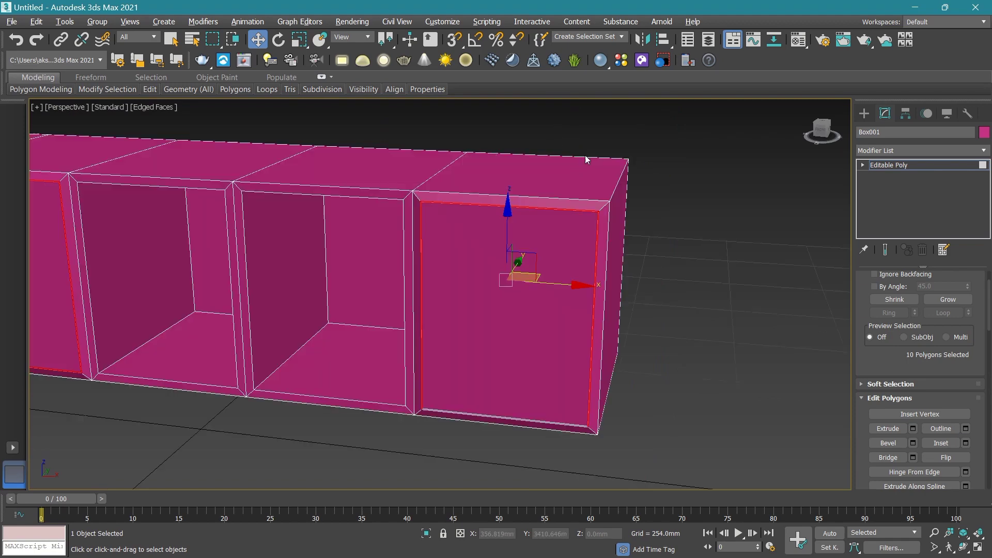
pyautogui.scroll(2, 525, 332)
pyautogui.scroll(2, 560, 351)
pyautogui.keyDown('ctrl'); pyautogui.click(605, 402); pyautogui.keyUp('ctrl')
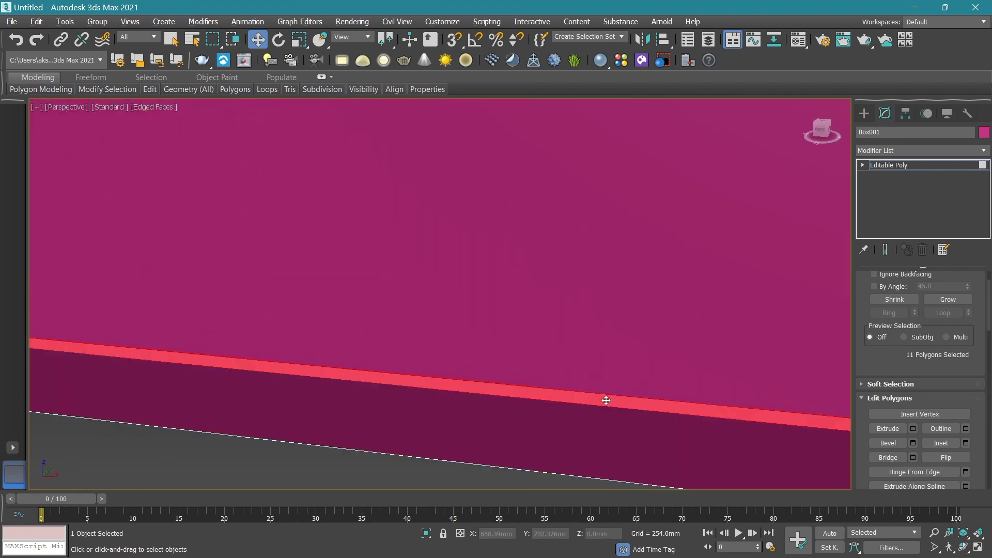
pyautogui.scroll(-3, 606, 400)
pyautogui.click(913, 428)
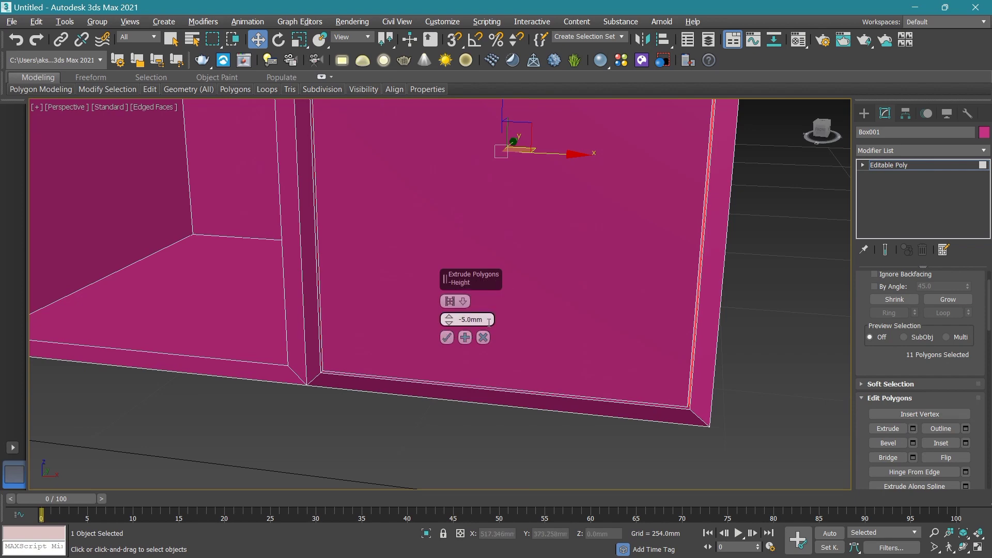
pyautogui.click(446, 338)
pyautogui.scroll(-5, 618, 230)
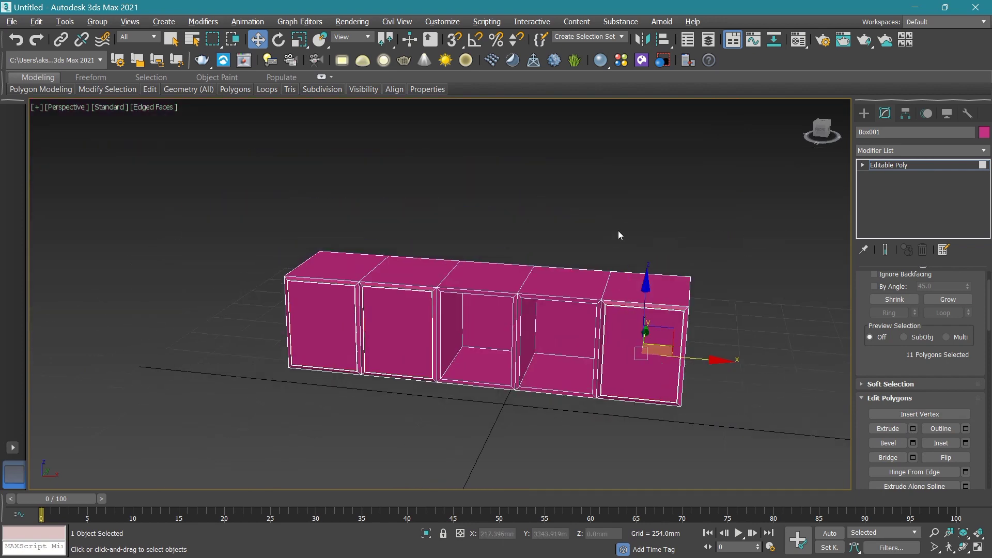
# Clear the polygon selection, hide edged faces, and frame the whole cabinet.
pyautogui.click(620, 235)
pyautogui.scroll(3, 439, 330)
pyautogui.scroll(2, 439, 329)
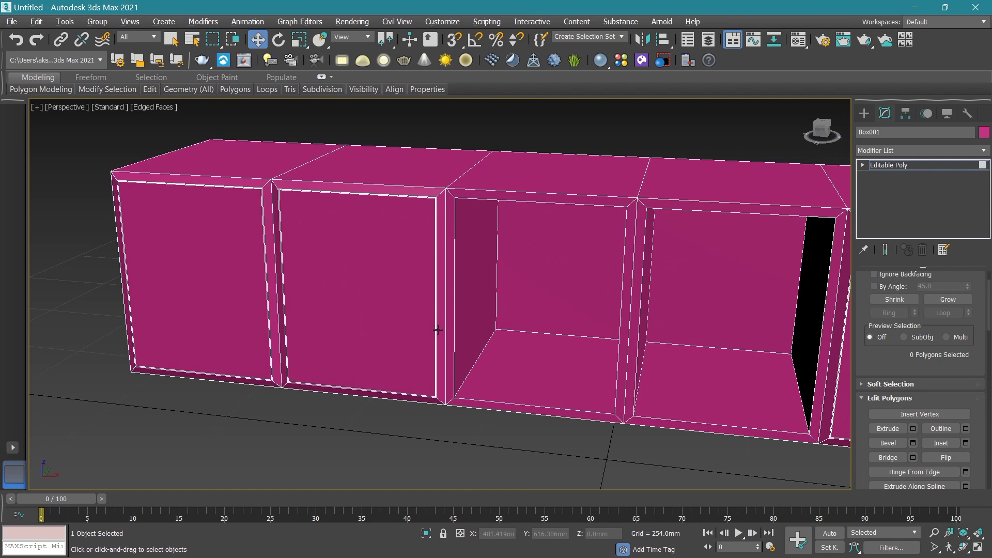
pyautogui.press('F4')
pyautogui.scroll(5, 239, 224)
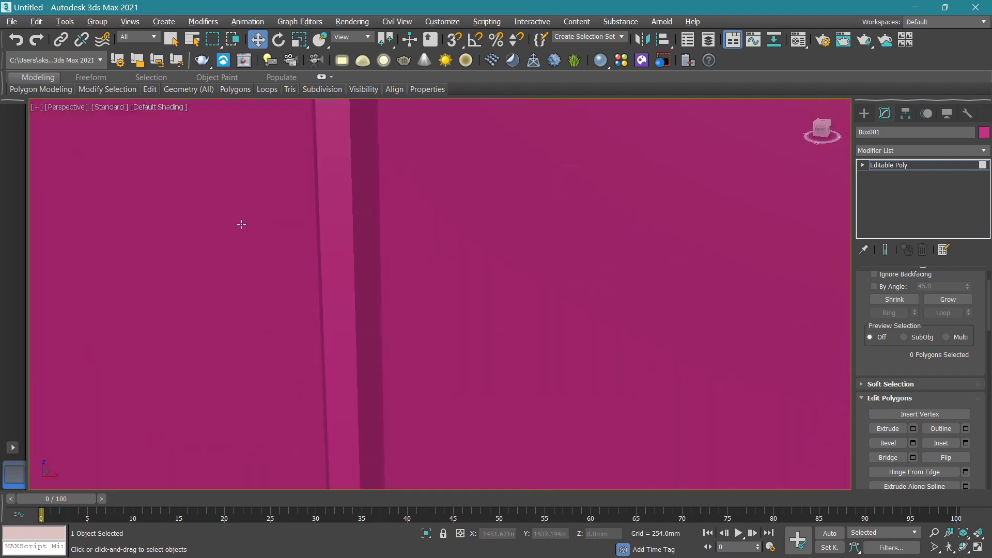
pyautogui.scroll(1, 312, 167)
pyautogui.scroll(-2, 346, 205)
pyautogui.scroll(2, 354, 201)
pyautogui.moveTo(354, 200); pyautogui.dragTo(429, 147, button='middle')
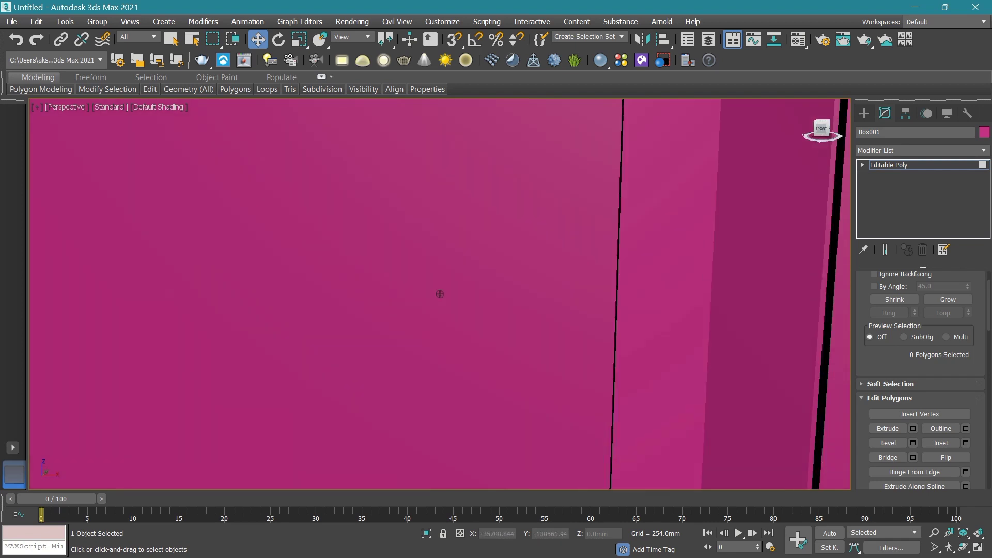
pyautogui.moveTo(821, 127); pyautogui.dragTo(660, 184)
pyautogui.press('z')
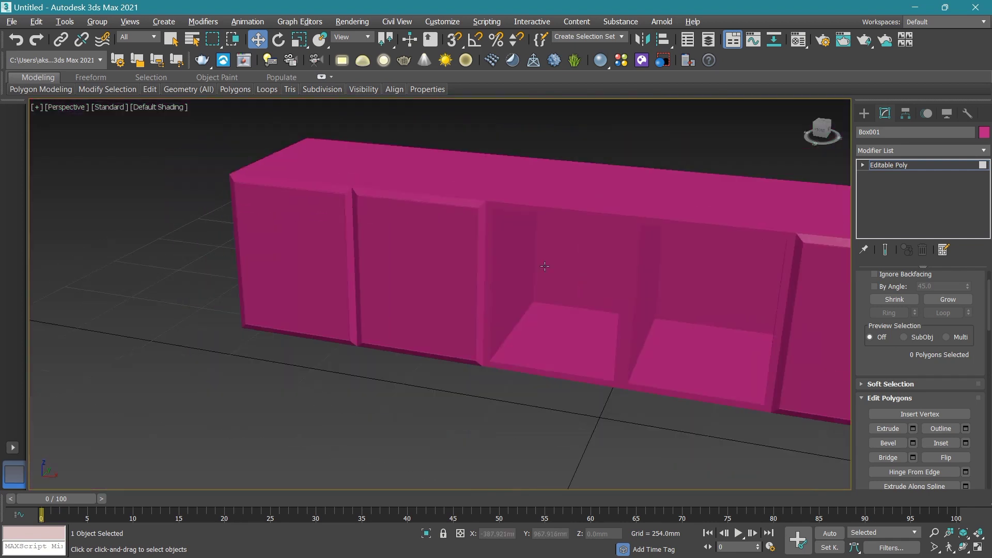
# Switch to a front view with edges shown, then exit polygon editing and deselect Box001.
pyautogui.click(822, 131)
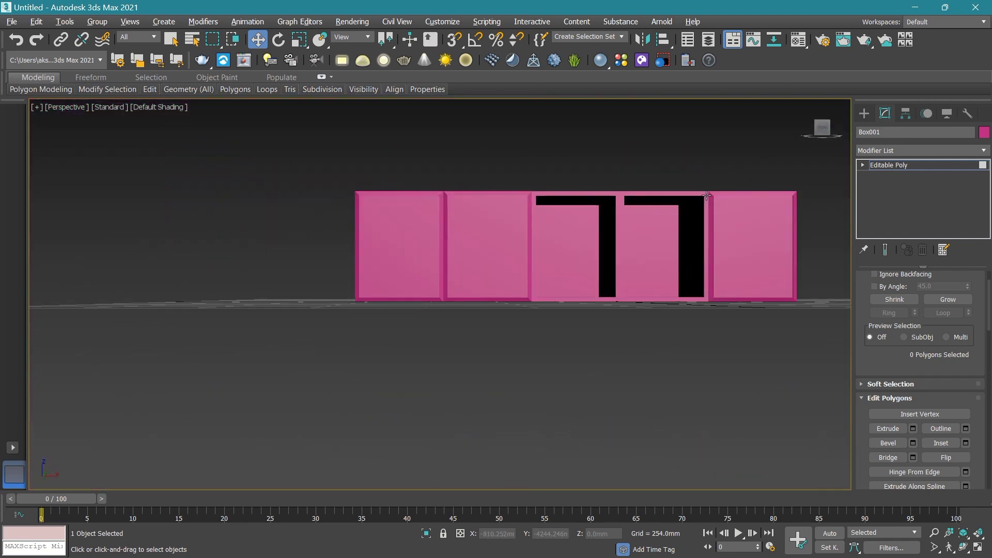
pyautogui.press('F4')
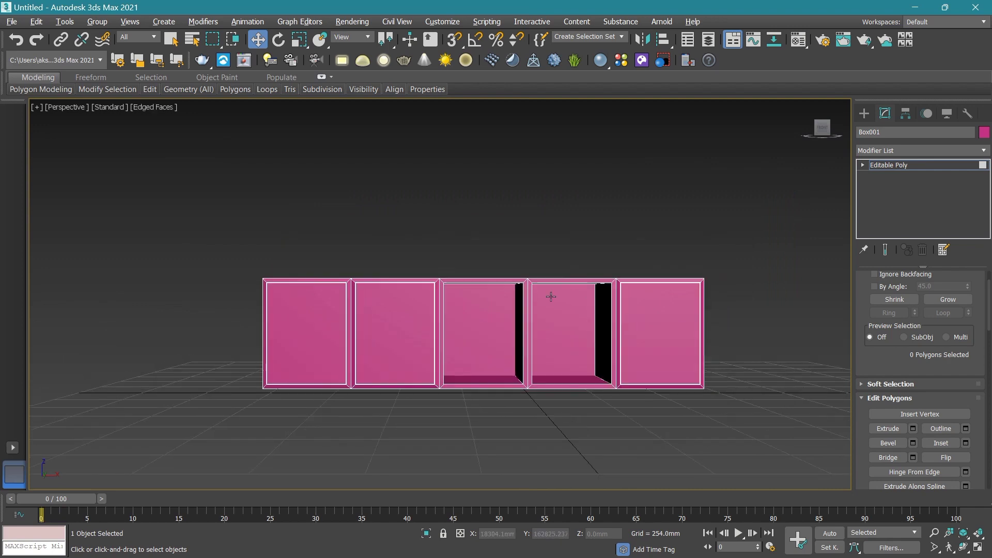
pyautogui.scroll(3, 518, 367)
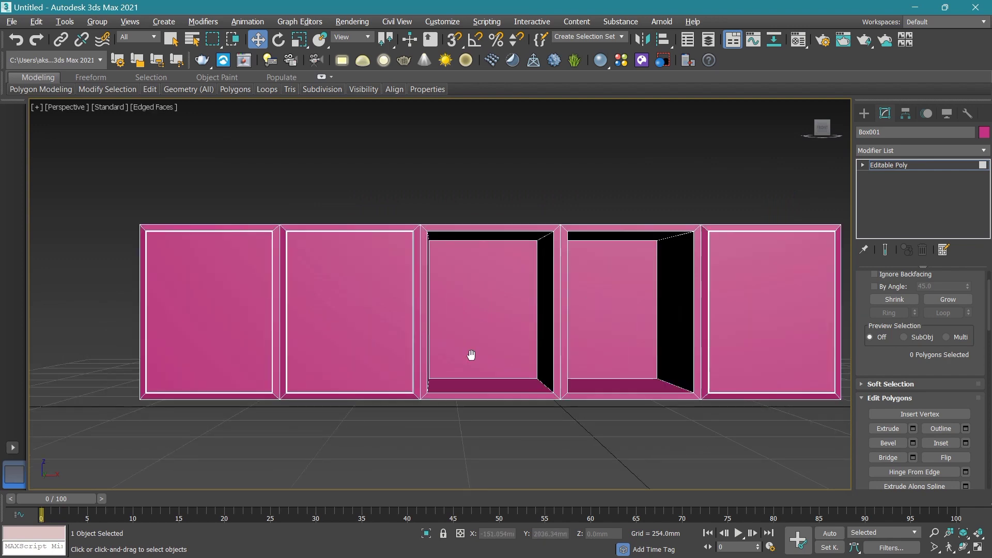
pyautogui.moveTo(469, 355); pyautogui.dragTo(431, 372, button='middle')
pyautogui.moveTo(485, 286); pyautogui.dragTo(485, 295, button='middle')
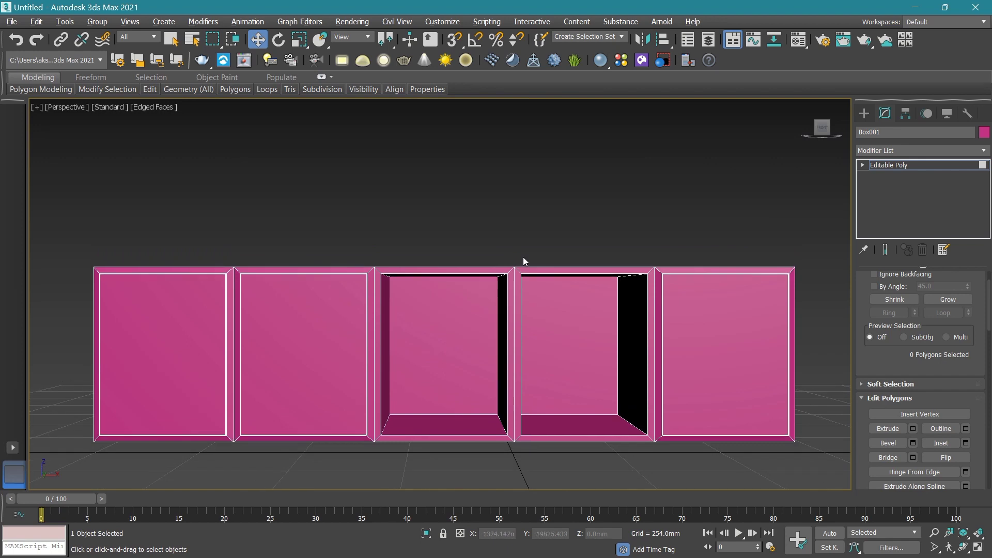
pyautogui.click(931, 163)
pyautogui.click(627, 224)
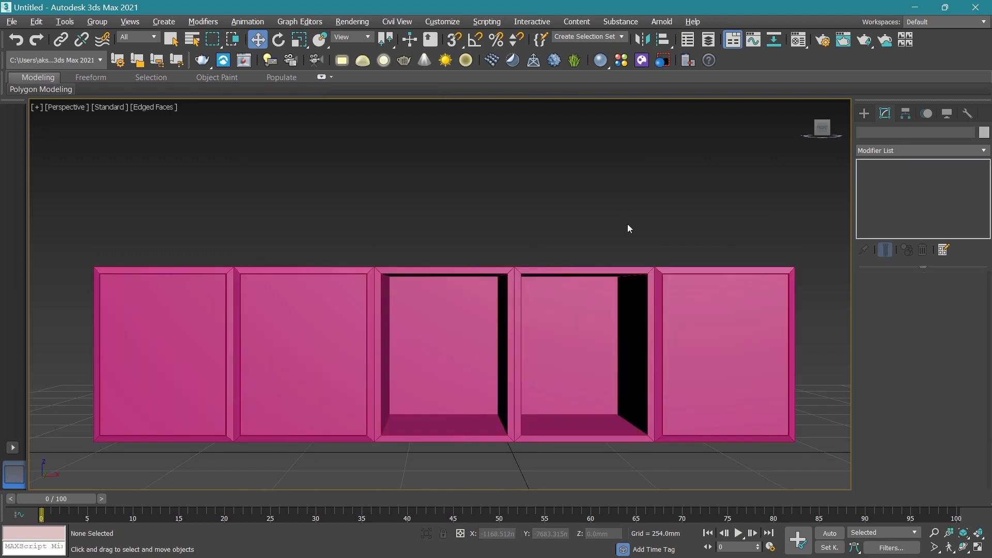
pyautogui.scroll(-3, 603, 242)
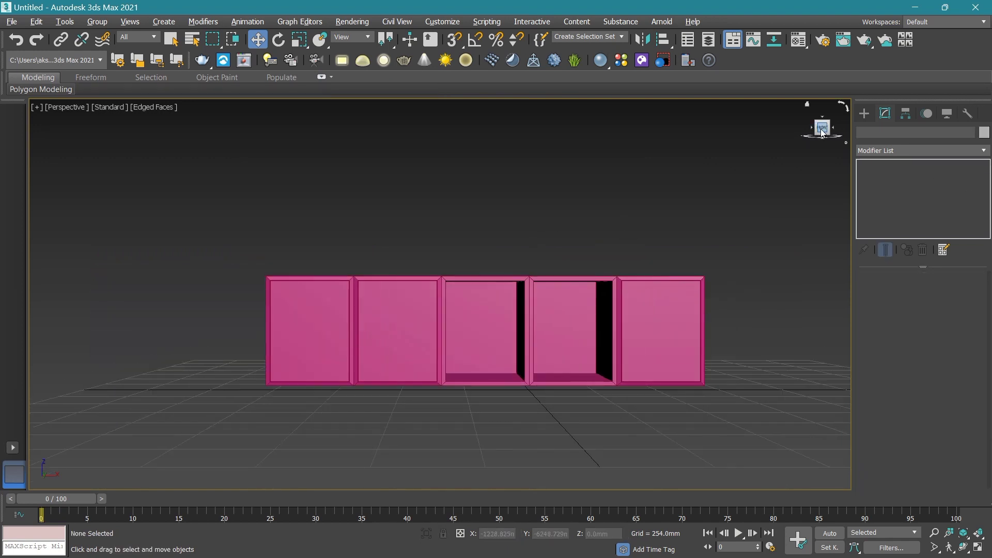
# Rotate the ViewCube to a Top view and show the Create panel's object categories.
pyautogui.click(822, 121)
pyautogui.click(822, 120)
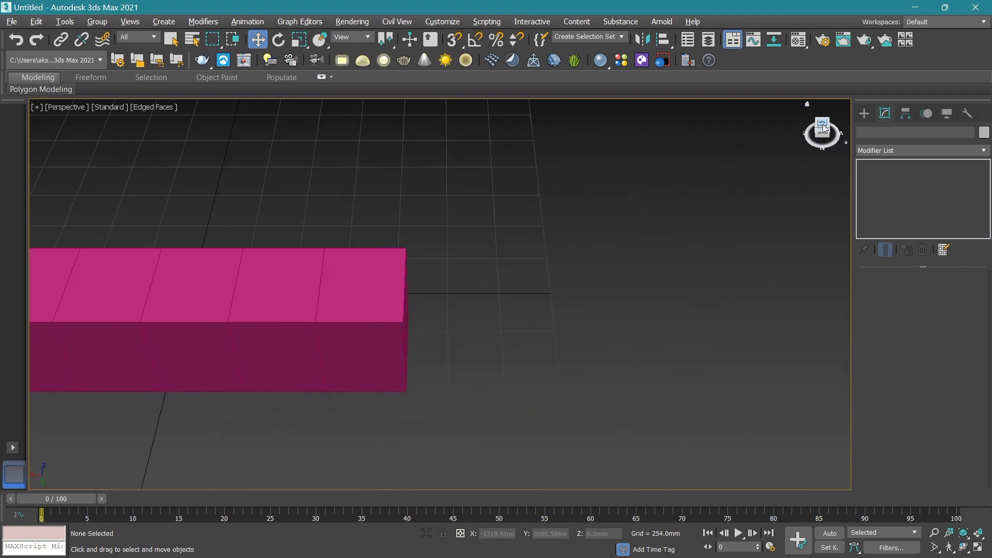
pyautogui.click(822, 119)
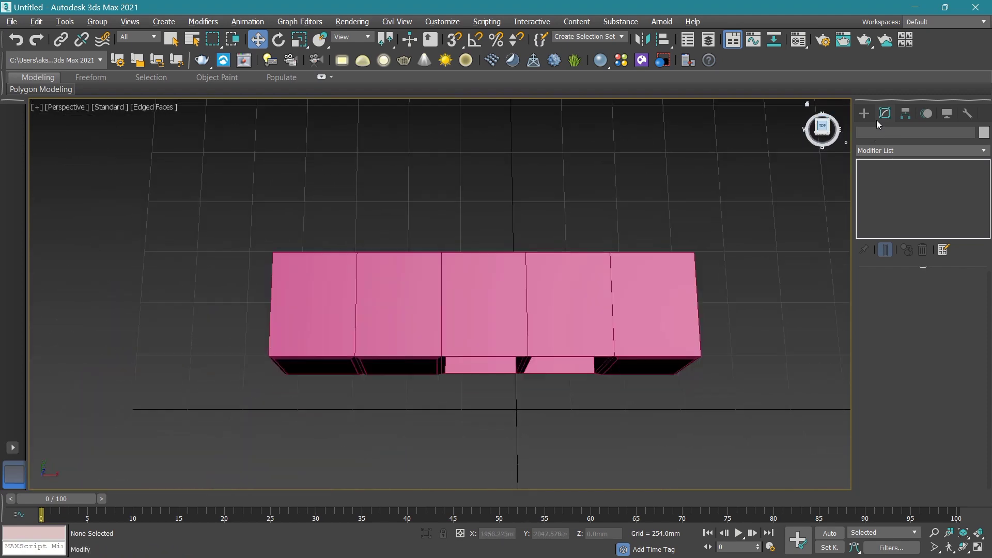
pyautogui.click(863, 113)
# Snap a 457.2 × ~1827.4 mm Extended Primitives ChamferBox over the full cabinet top.
pyautogui.click(905, 153)
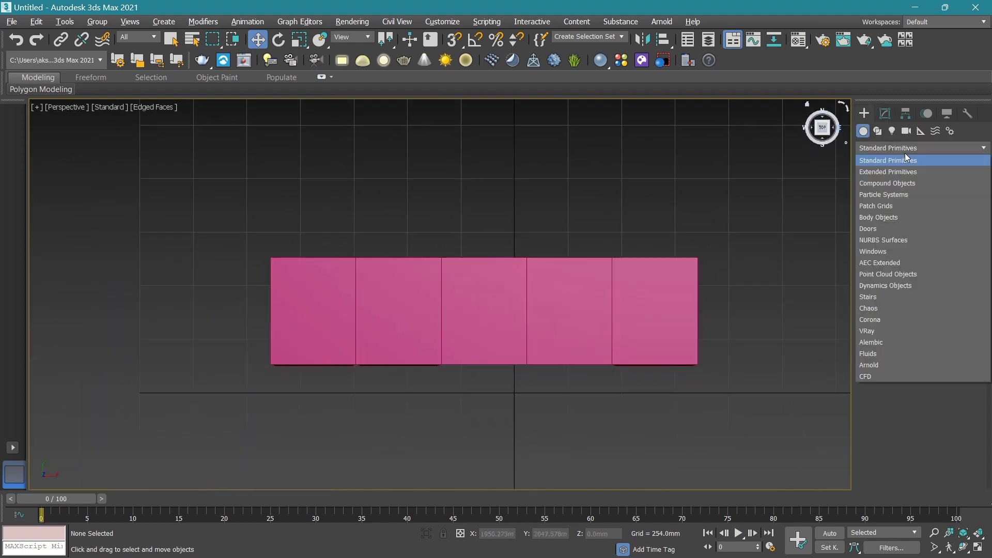
pyautogui.click(901, 173)
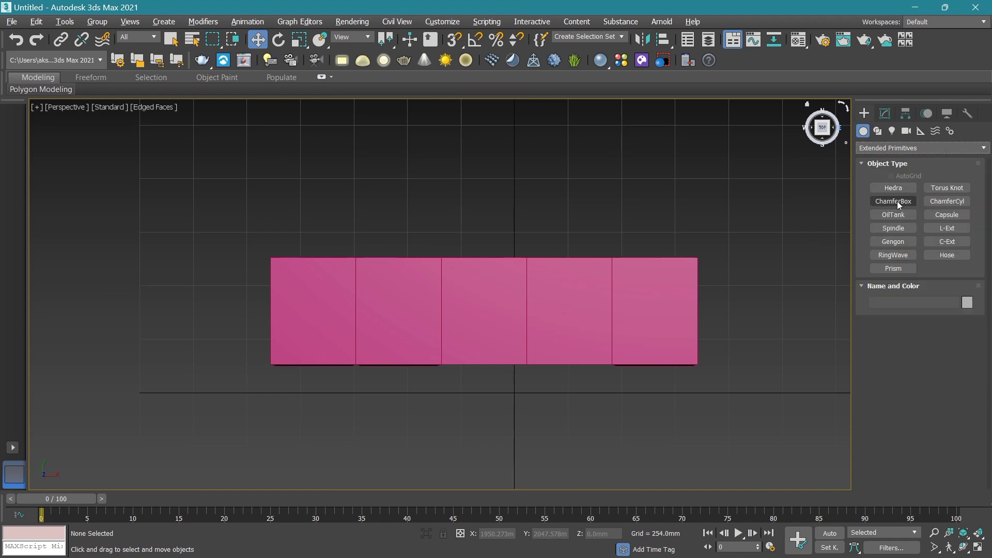
pyautogui.click(893, 201)
pyautogui.click(458, 41)
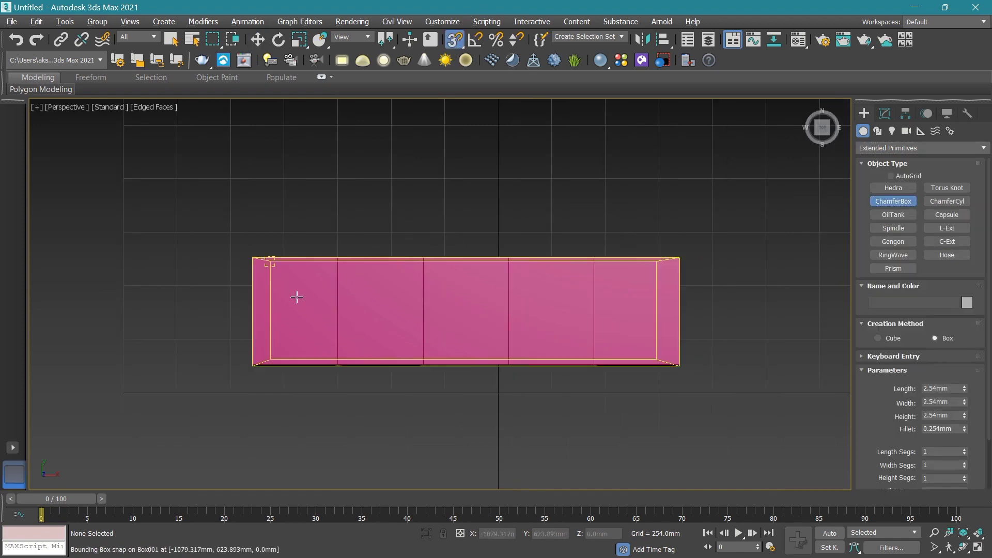
pyautogui.moveTo(251, 257)
pyautogui.mouseDown()
pyautogui.moveTo(339, 343)
pyautogui.moveTo(679, 365)
pyautogui.mouseUp()
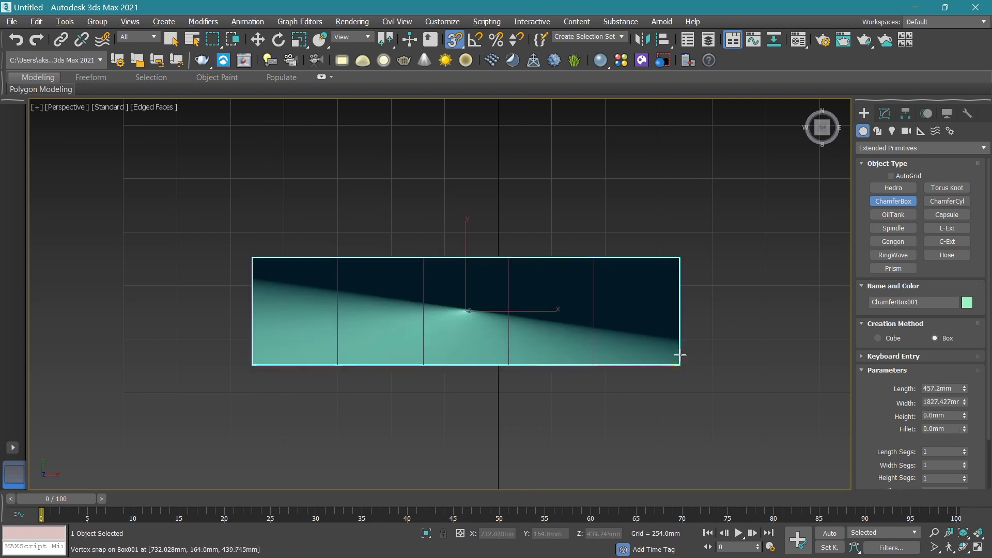
pyautogui.click(675, 351)
pyautogui.click(455, 40)
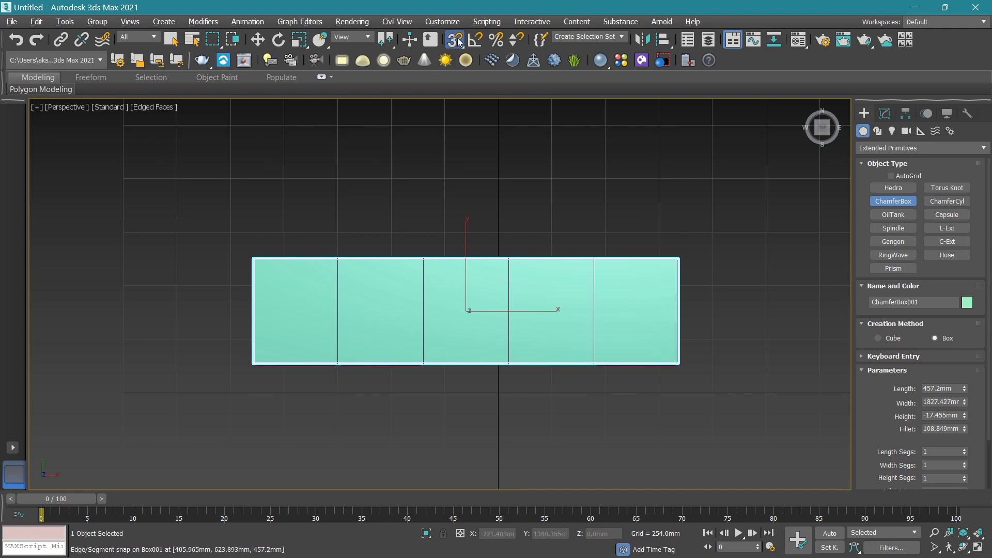
pyautogui.press('w')
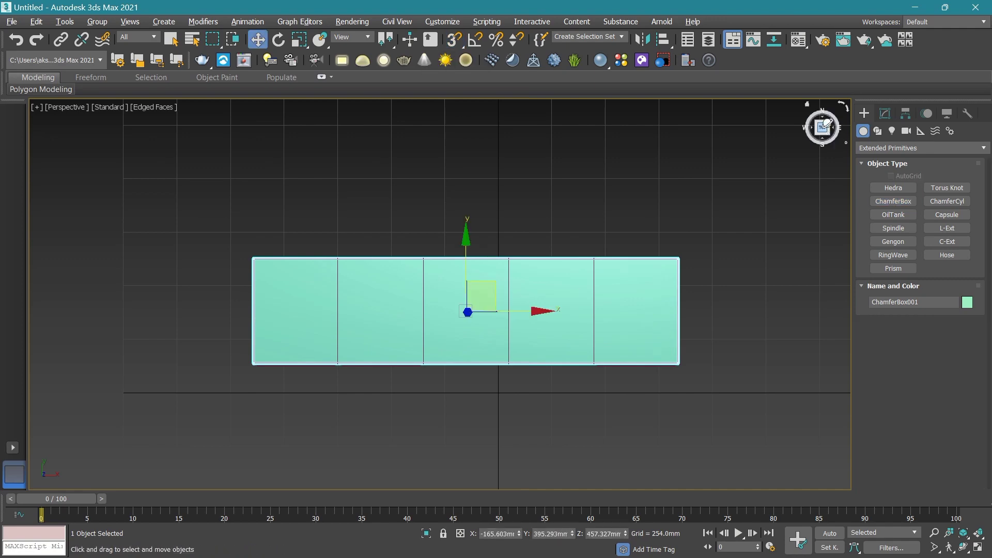
pyautogui.moveTo(825, 124); pyautogui.dragTo(821, 119)
pyautogui.scroll(5, 361, 269)
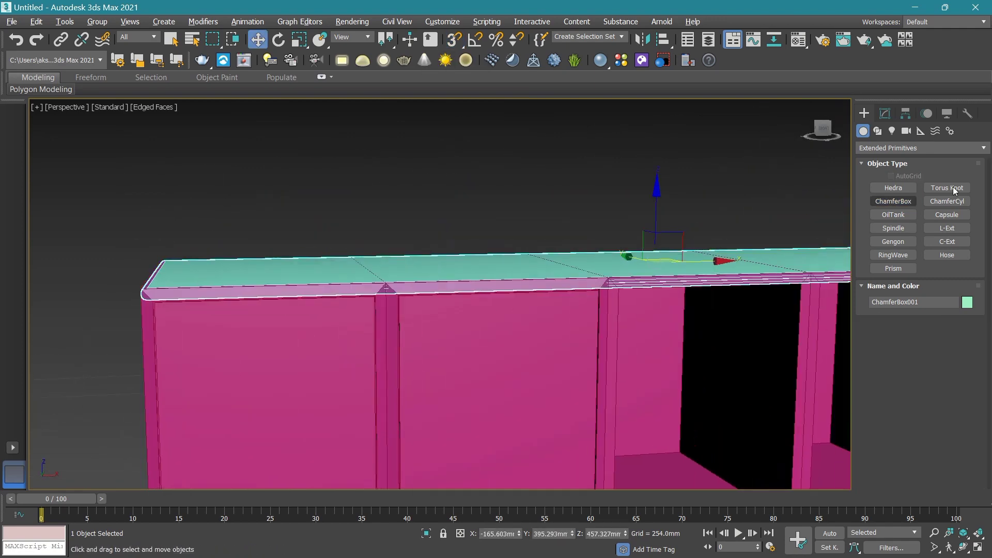
# Set the top ChamferBox's height to 18mm.
pyautogui.click(884, 114)
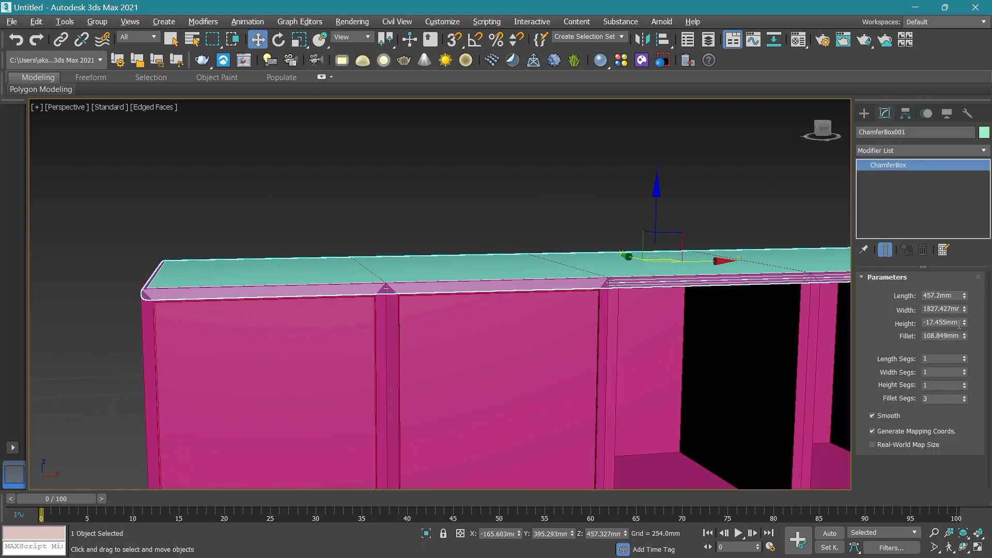
pyautogui.write('18')
pyautogui.press('Return')
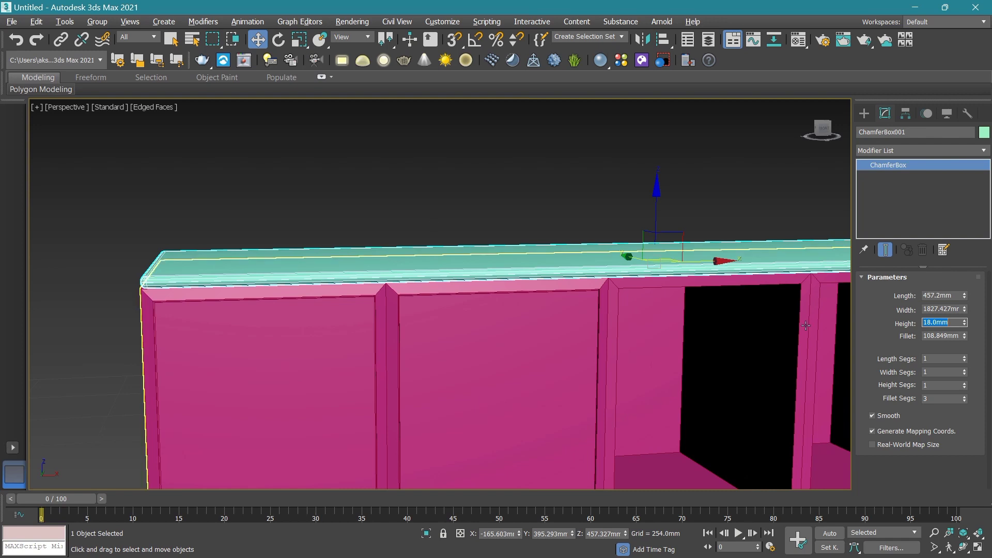
pyautogui.scroll(4, 750, 247)
pyautogui.scroll(1, 626, 279)
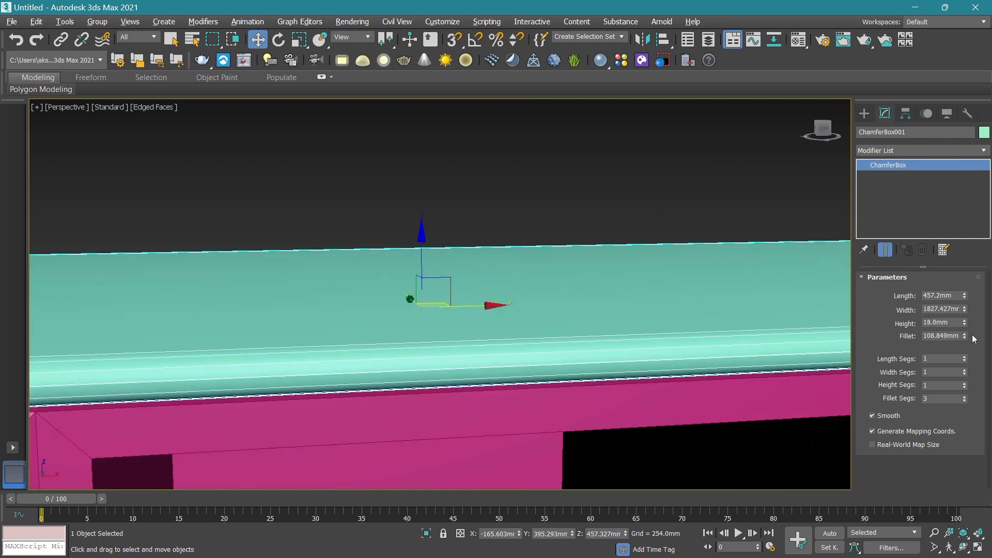
# Shrink the slab's fillet to a tight 3.192mm rounded edge.
pyautogui.moveTo(964, 339); pyautogui.dragTo(966, 352)
pyautogui.scroll(-2, 609, 326)
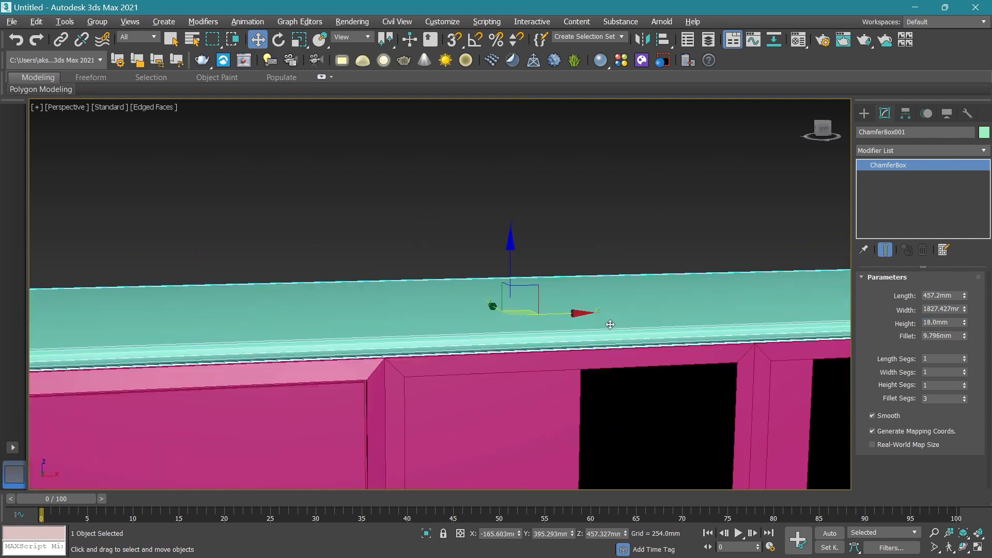
pyautogui.scroll(-2, 610, 325)
pyautogui.scroll(-2, 278, 317)
pyautogui.scroll(4, 277, 318)
pyautogui.scroll(2, 532, 368)
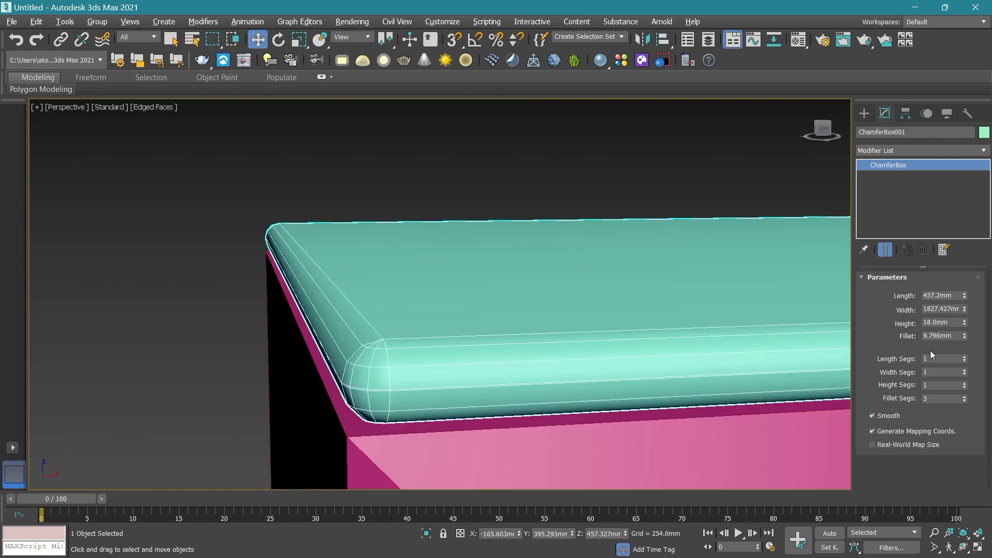
pyautogui.moveTo(965, 337); pyautogui.dragTo(966, 351)
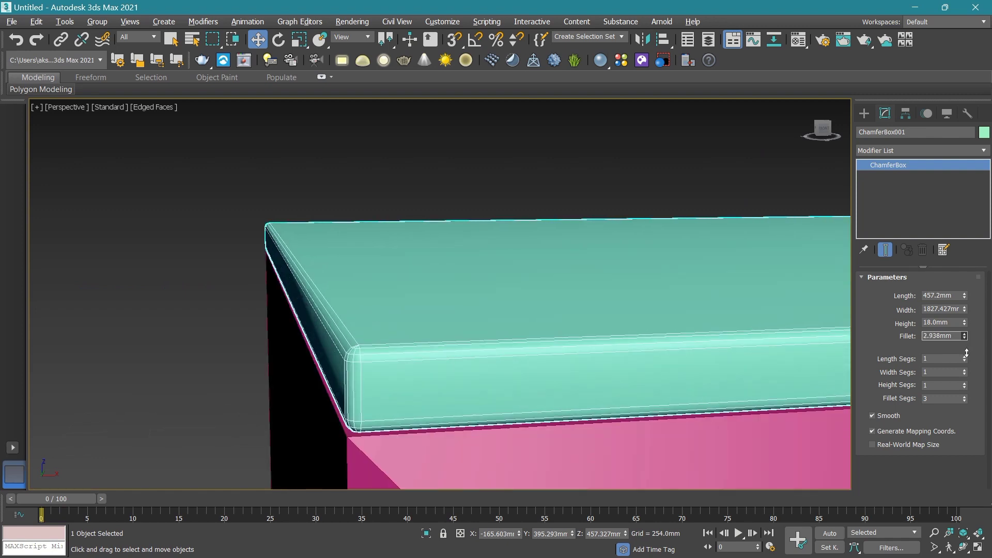
pyautogui.moveTo(966, 352); pyautogui.dragTo(966, 349)
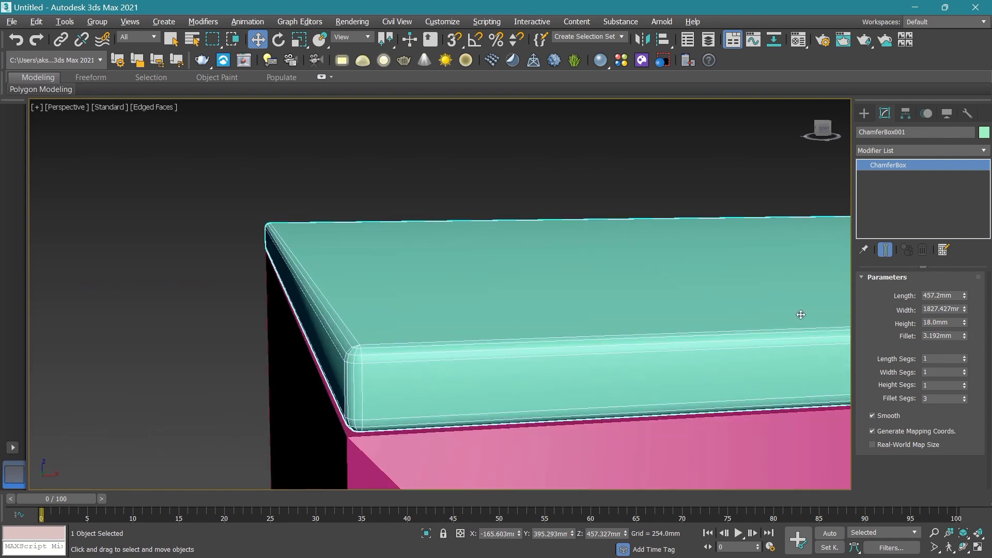
# Lengthen the slab to 461.772mm, undoing an accidental width change.
pyautogui.click(968, 295)
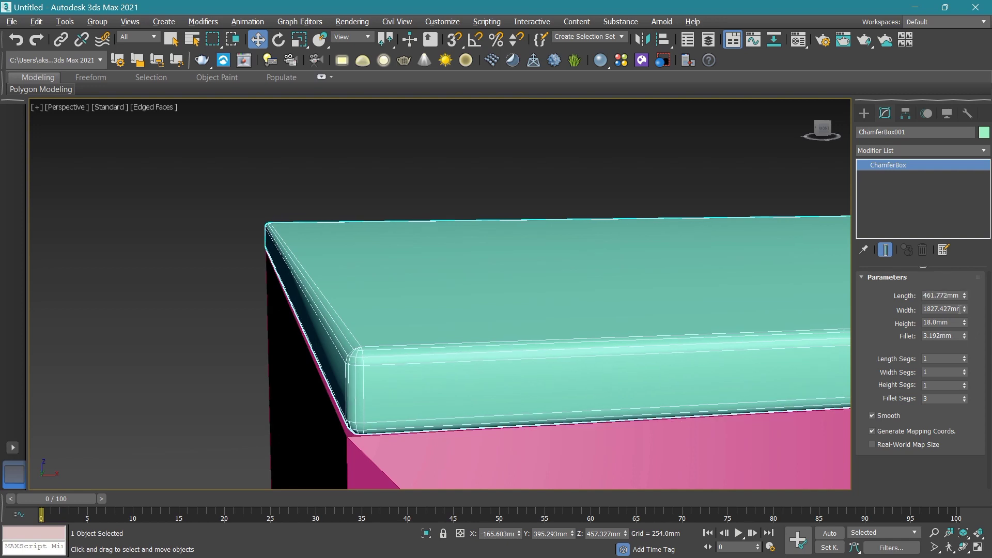
pyautogui.click(964, 309)
pyautogui.scroll(-3, 664, 303)
pyautogui.moveTo(697, 305); pyautogui.dragTo(284, 320, button='middle')
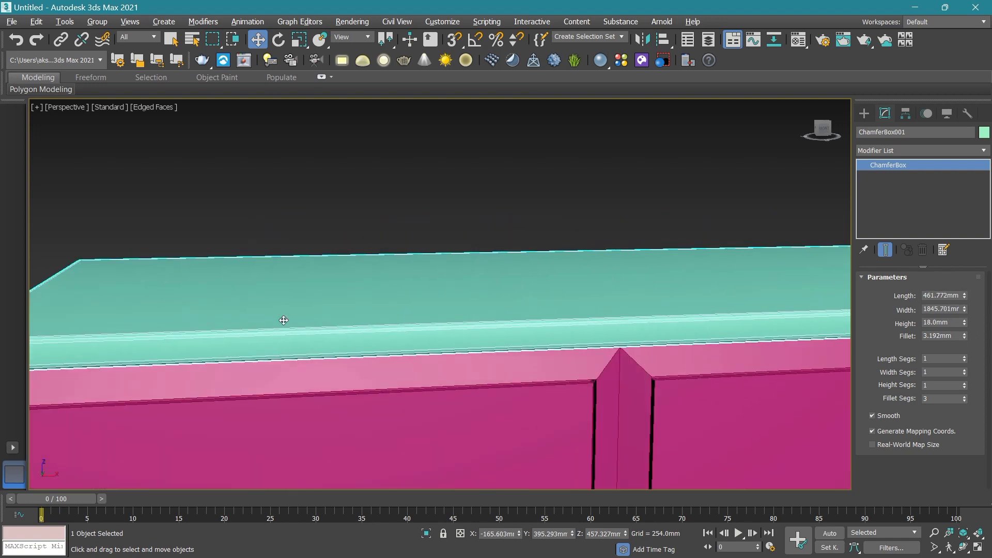
pyautogui.hotkey('ctrl', 'z')
# In a front view, select the cabinet with the slab and raise it slightly.
pyautogui.scroll(-3, 381, 302)
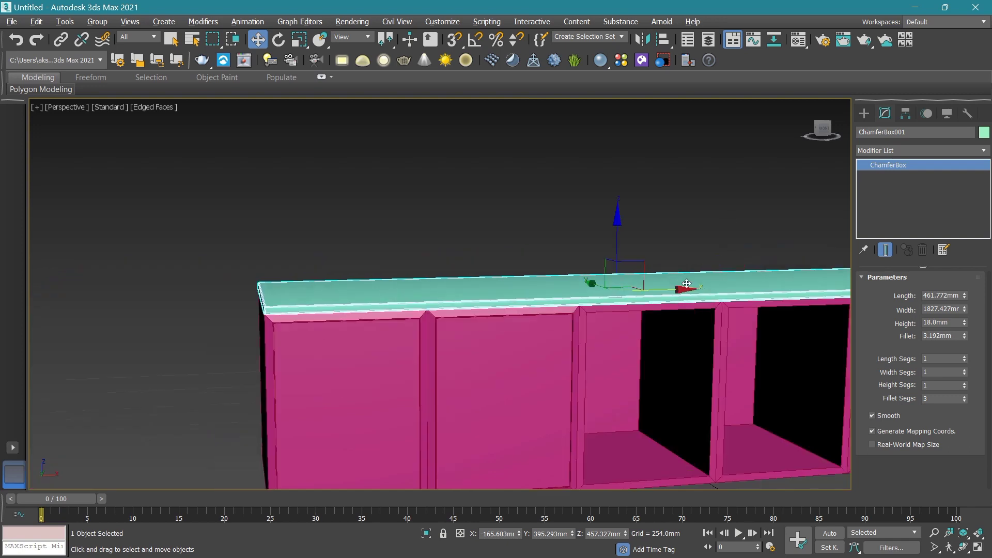
pyautogui.moveTo(380, 302); pyautogui.dragTo(420, 298, button='middle')
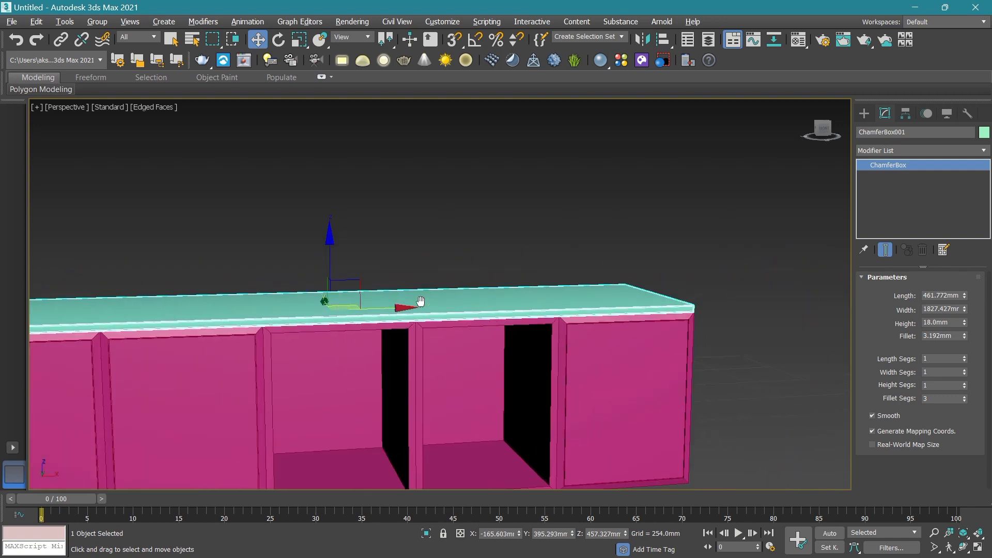
pyautogui.click(823, 129)
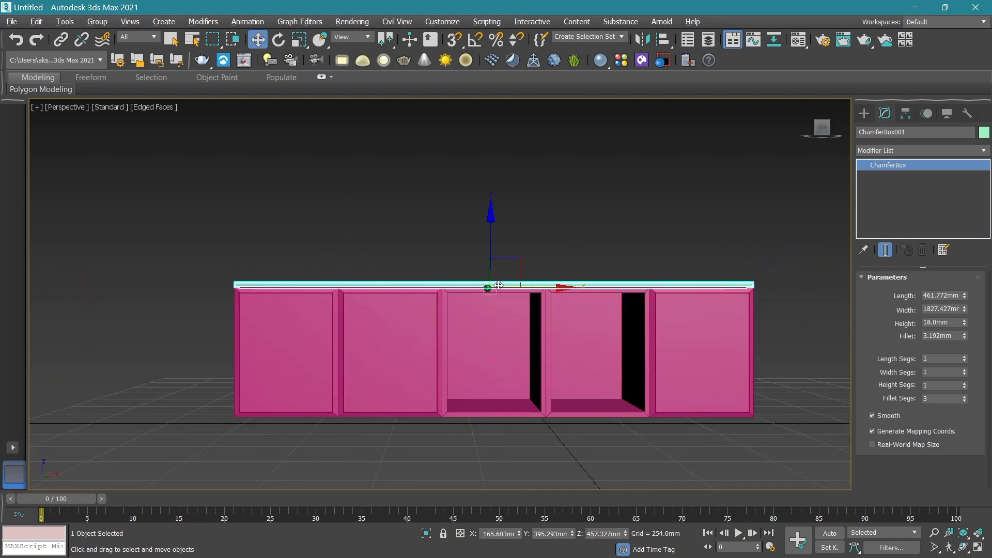
pyautogui.moveTo(498, 285)
pyautogui.mouseDown(button='middle')
pyautogui.moveTo(484, 219)
pyautogui.moveTo(445, 265)
pyautogui.mouseUp(button='middle')
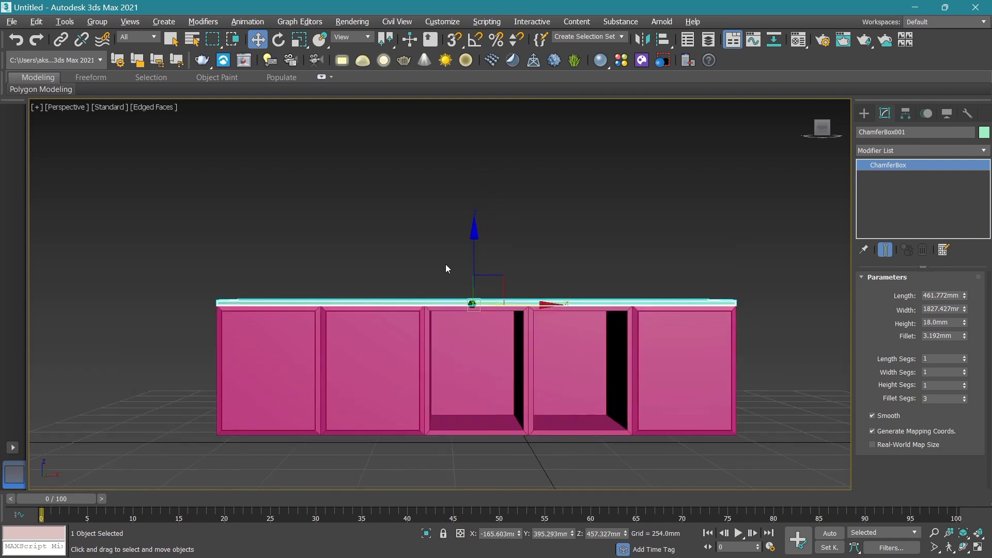
pyautogui.keyDown('ctrl'); pyautogui.click(348, 379); pyautogui.keyUp('ctrl')
pyautogui.moveTo(471, 274); pyautogui.dragTo(459, 255)
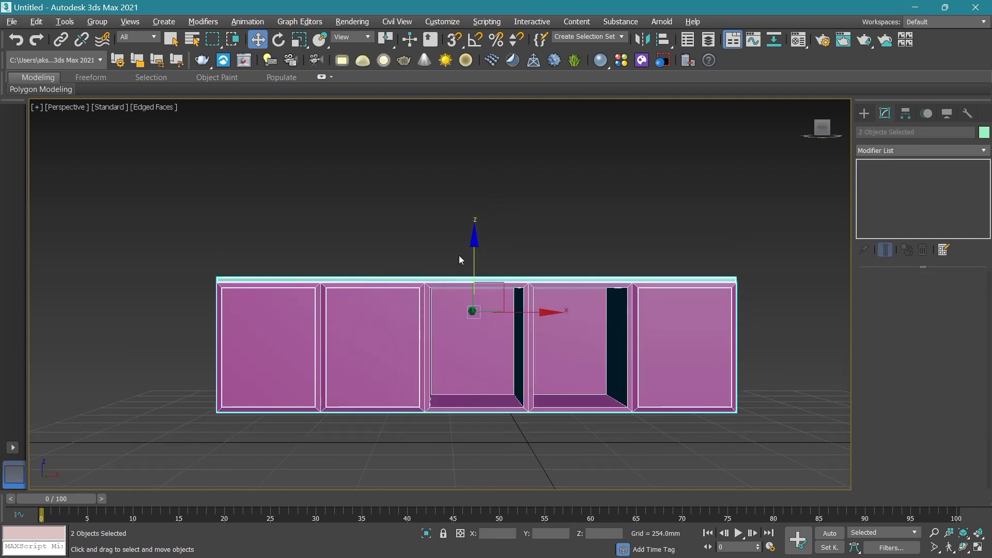
# Copy the top slab down to the cabinet bottom as an independent base plate.
pyautogui.click(447, 273)
pyautogui.click(449, 280)
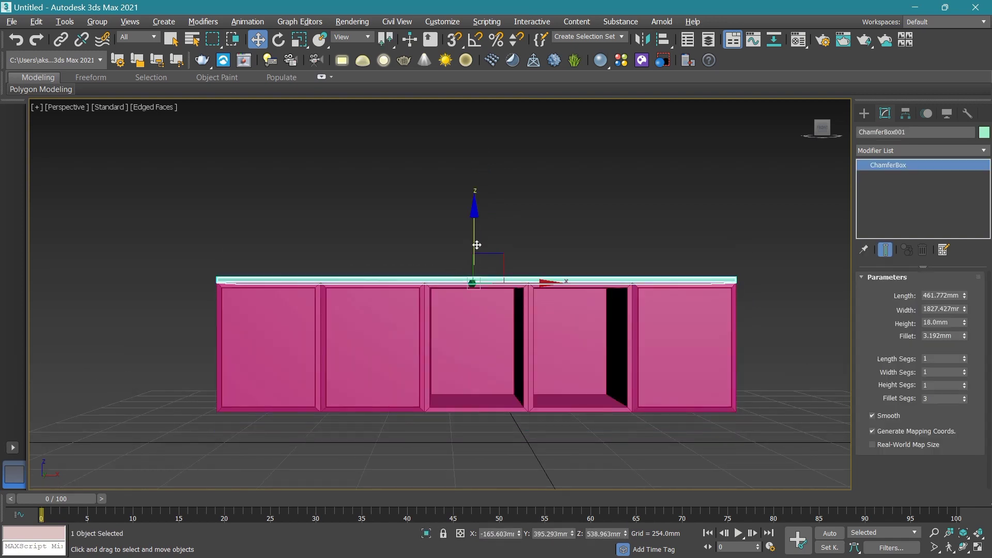
pyautogui.keyDown('shift'); pyautogui.moveTo(472, 234); pyautogui.dragTo(470, 358); pyautogui.keyUp('shift')
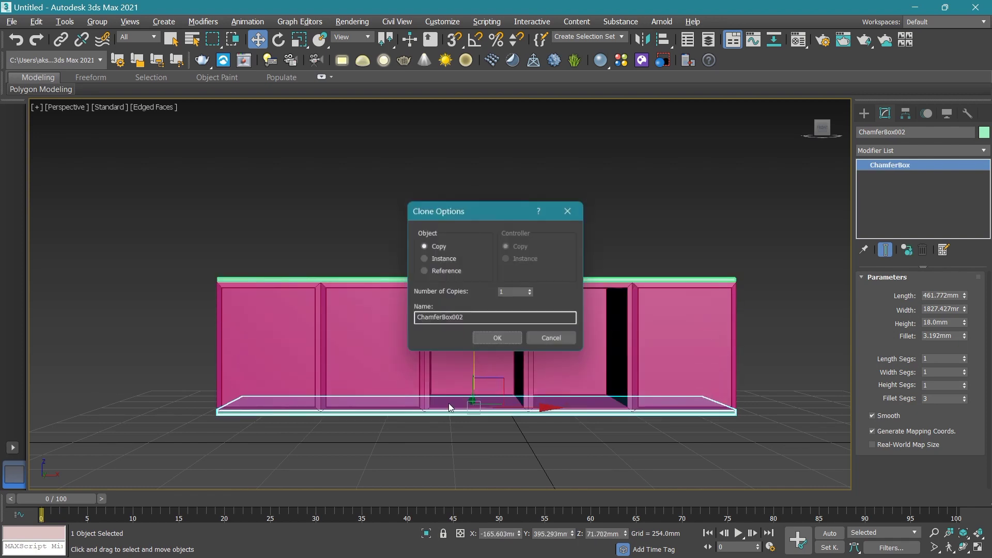
pyautogui.click(484, 339)
pyautogui.scroll(5, 495, 448)
pyautogui.scroll(3, 449, 315)
# Nudge the base plate's height into place beneath the cabinet, checking its corner.
pyautogui.moveTo(451, 242); pyautogui.dragTo(451, 249)
pyautogui.scroll(2, 462, 377)
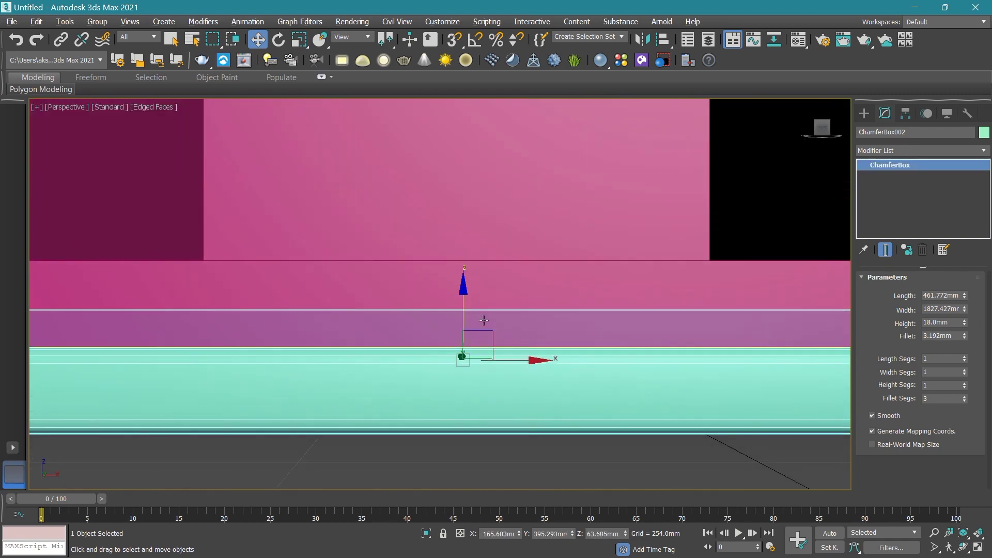
pyautogui.scroll(2, 483, 320)
pyautogui.scroll(2, 483, 355)
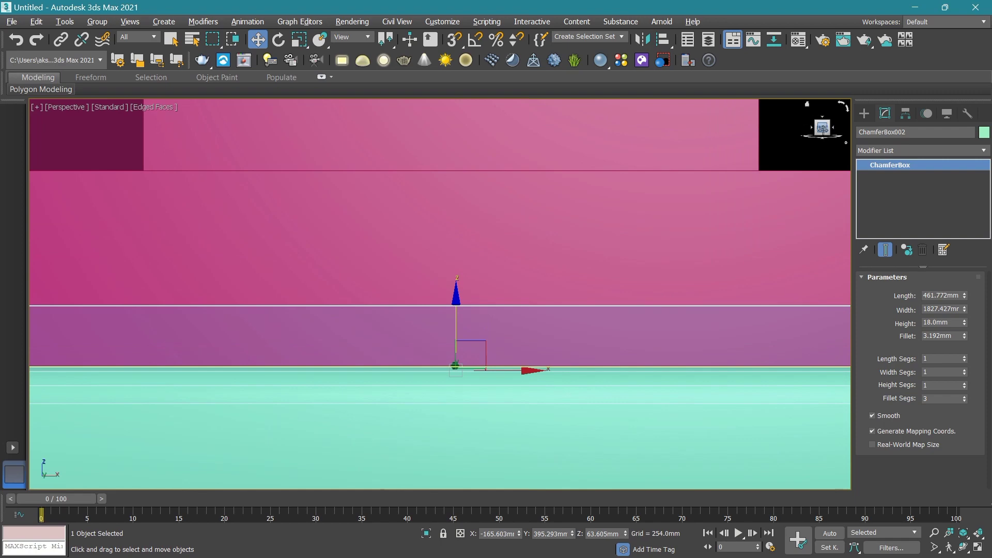
pyautogui.scroll(-3, 483, 355)
pyautogui.scroll(-3, 482, 356)
pyautogui.moveTo(605, 268)
pyautogui.keyDown('alt'); pyautogui.mouseDown(button='middle')
pyautogui.moveTo(360, 246)
pyautogui.moveTo(555, 210)
pyautogui.moveTo(505, 268)
pyautogui.moveTo(439, 224)
pyautogui.moveTo(347, 310)
pyautogui.mouseUp(button='middle'); pyautogui.keyUp('alt')
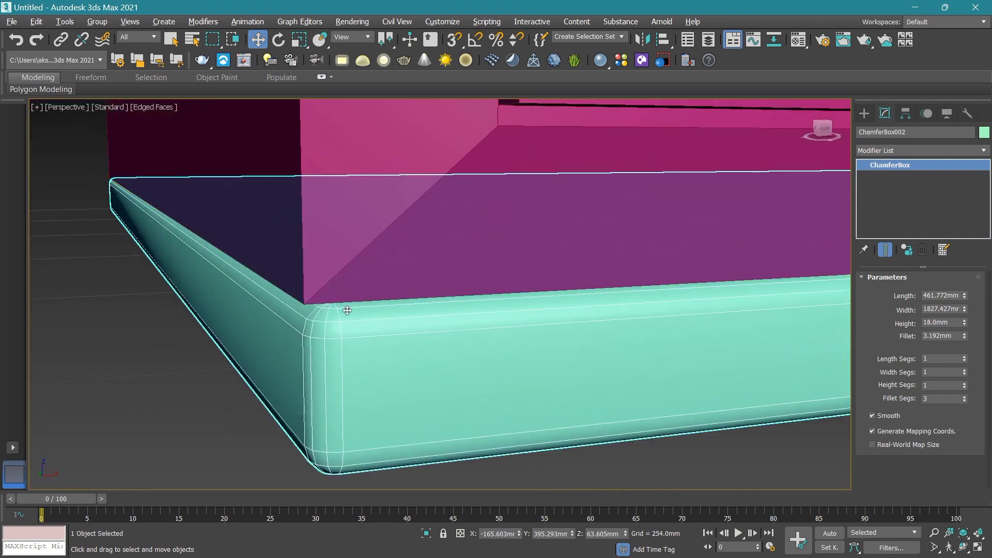
pyautogui.moveTo(348, 310); pyautogui.dragTo(346, 326)
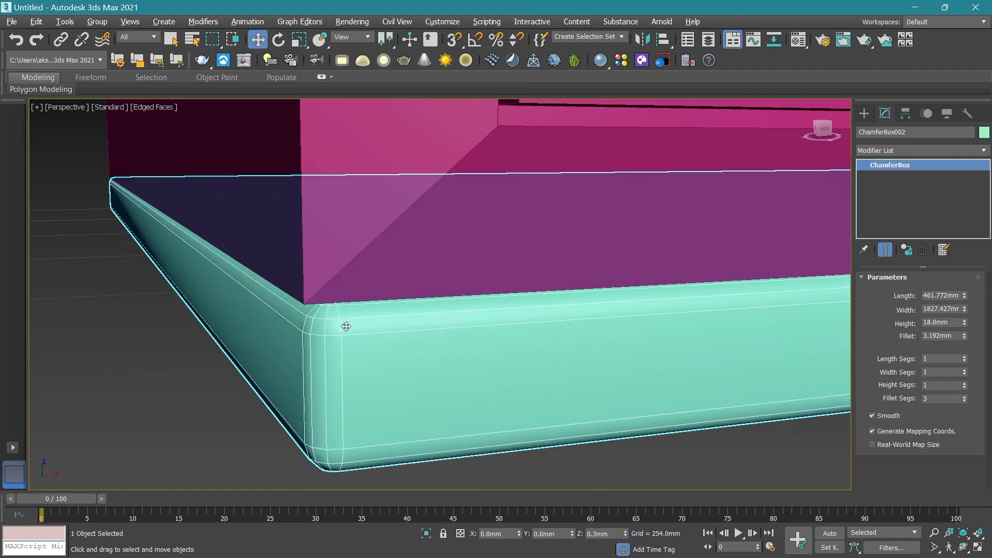
pyautogui.keyDown('alt'); pyautogui.moveTo(345, 326); pyautogui.dragTo(153, 391, button='middle'); pyautogui.keyUp('alt')
# Frame the whole cabinet in a straight-on front view with nothing selected.
pyautogui.press('z')
pyautogui.click(541, 275)
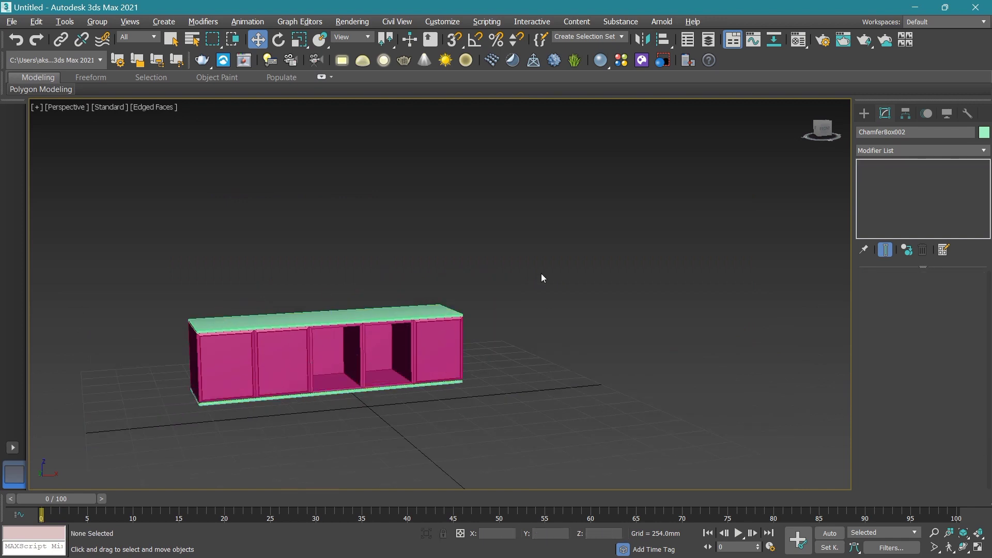
pyautogui.scroll(3, 465, 258)
pyautogui.scroll(1, 414, 244)
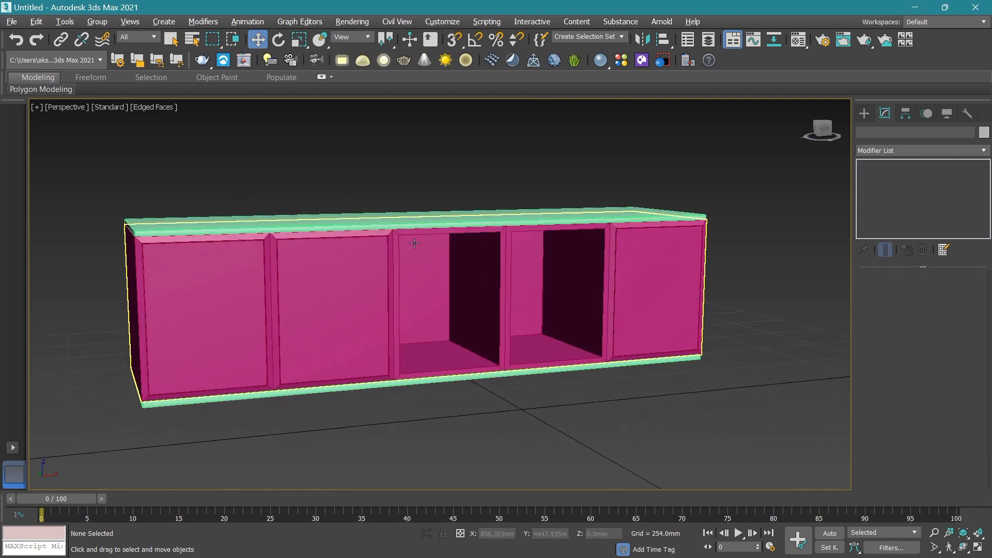
pyautogui.click(824, 133)
pyautogui.scroll(-3, 644, 162)
# Colour all three cabinet pieces light grey.
pyautogui.moveTo(644, 162); pyautogui.dragTo(352, 350)
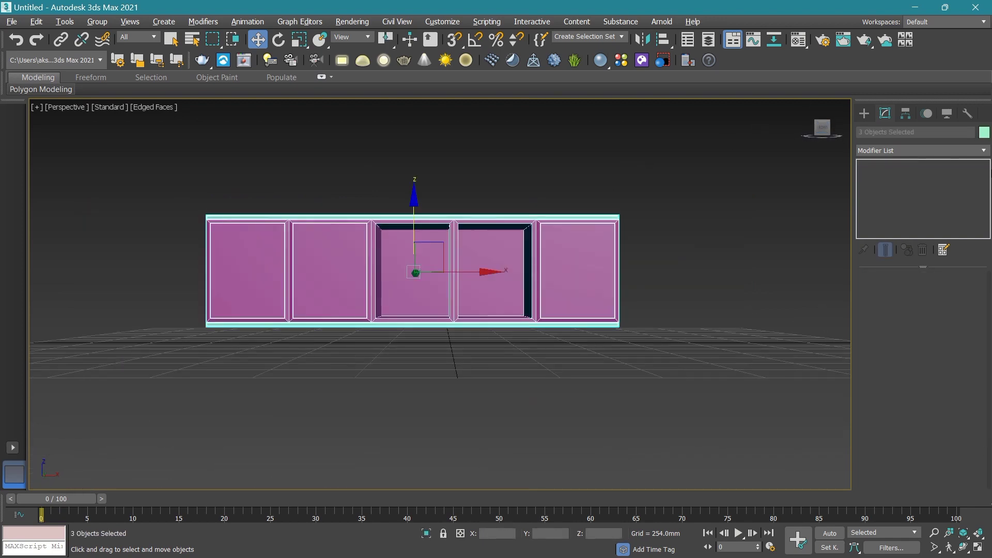
pyautogui.click(983, 132)
pyautogui.click(487, 233)
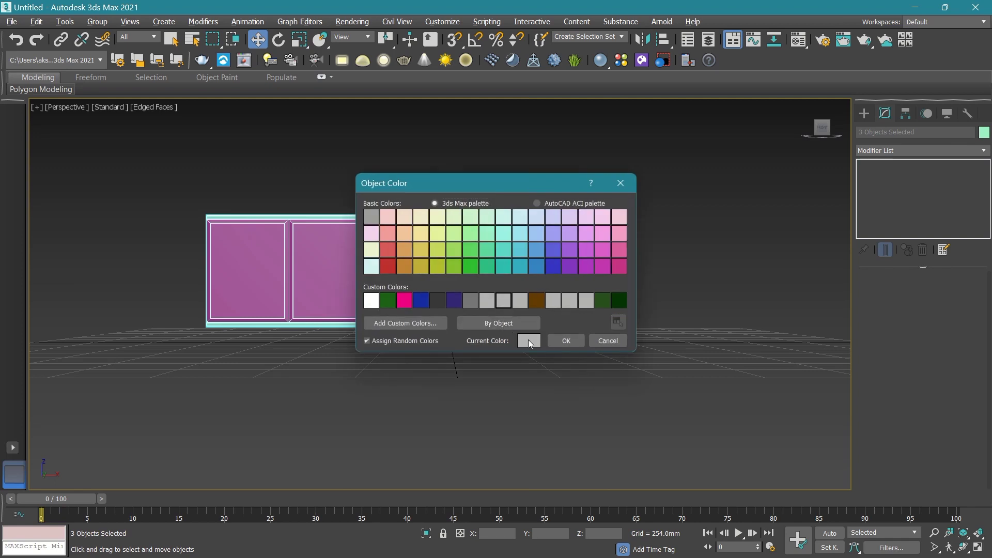
pyautogui.click(561, 336)
pyautogui.click(331, 341)
pyautogui.scroll(3, 442, 269)
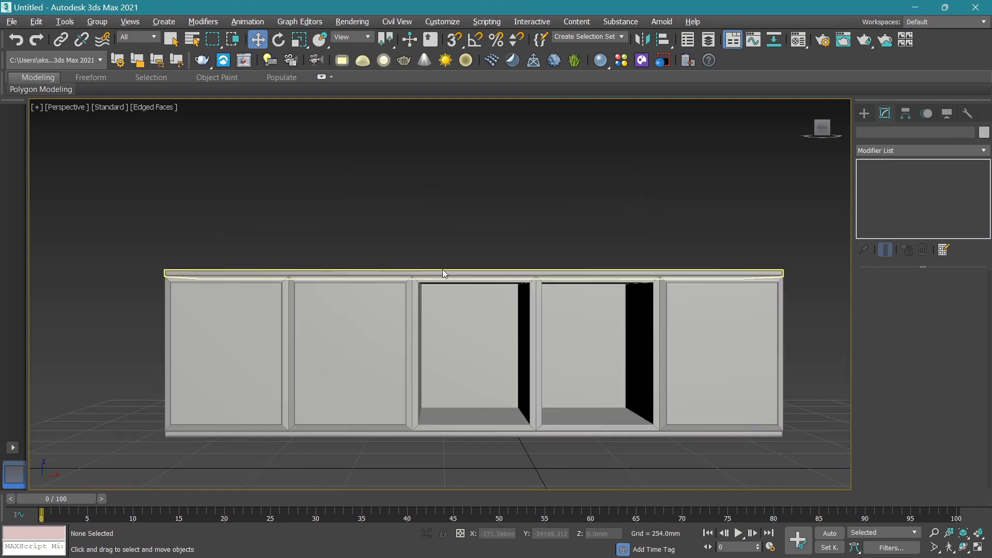
# Give the top and bottom panels their own grey shade.
pyautogui.click(446, 271)
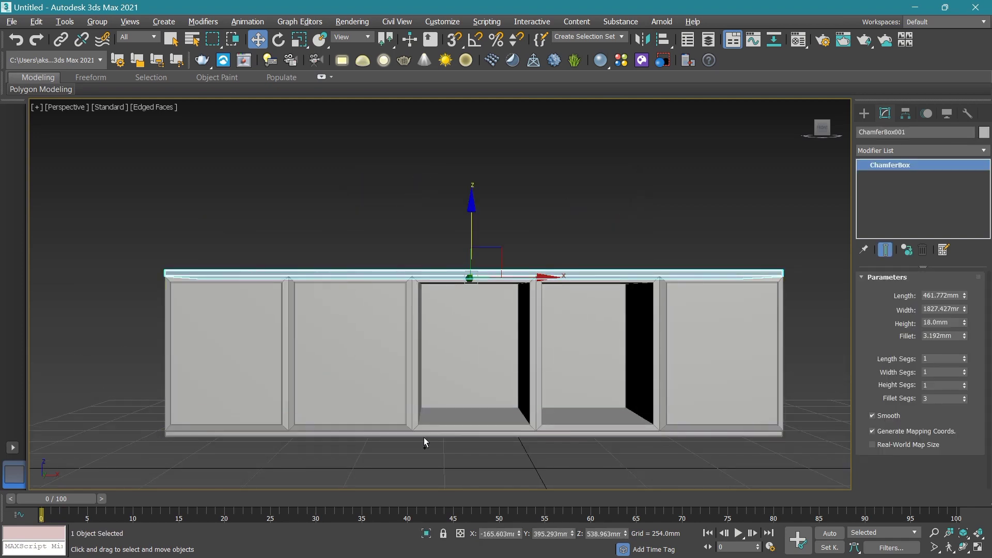
pyautogui.keyDown('ctrl'); pyautogui.click(429, 434); pyautogui.keyUp('ctrl')
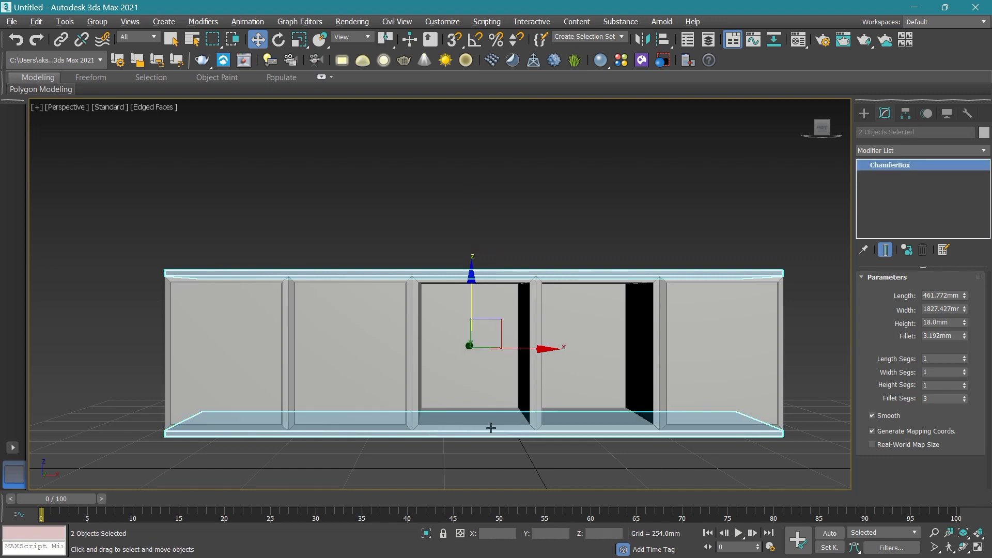
pyautogui.click(984, 135)
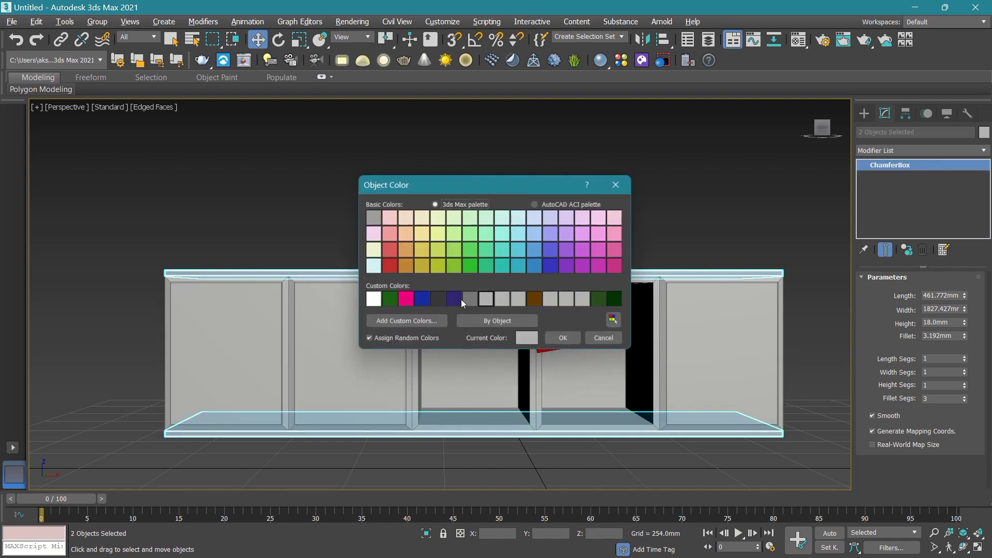
pyautogui.click(566, 340)
pyautogui.click(605, 224)
pyautogui.scroll(-3, 453, 274)
pyautogui.scroll(2, 403, 330)
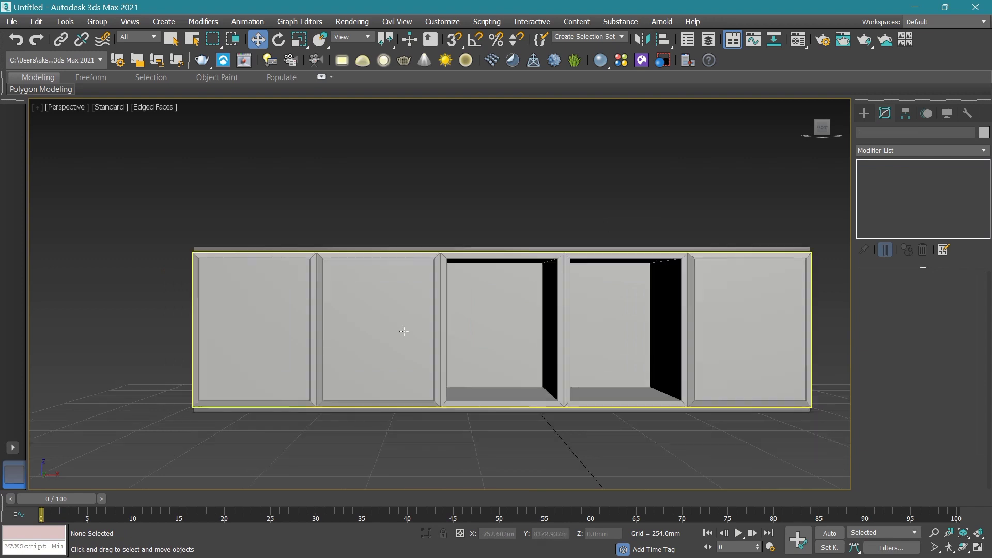
pyautogui.moveTo(403, 329); pyautogui.dragTo(346, 336, button='middle')
pyautogui.moveTo(468, 381); pyautogui.dragTo(460, 394, button='middle')
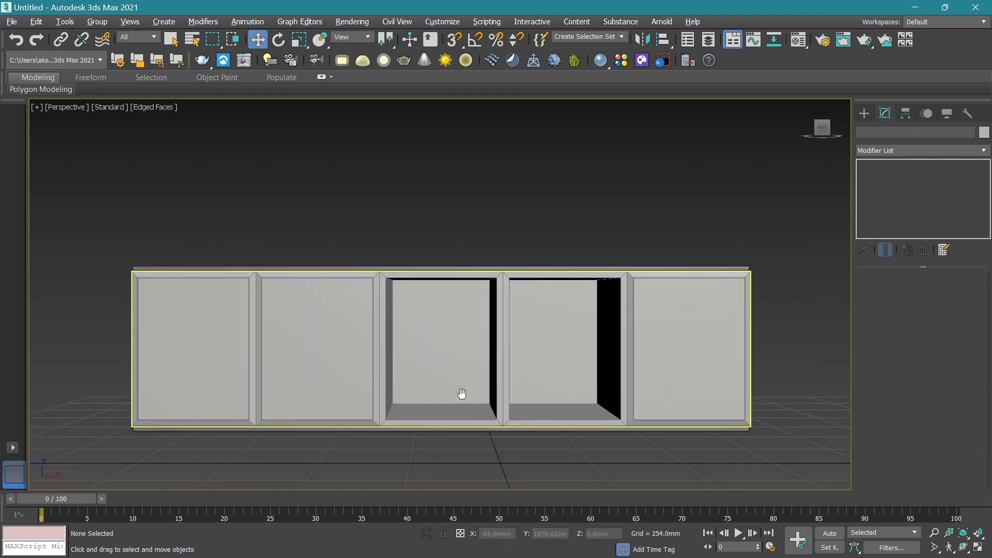
# Create a Standard Primitives box in the empty space beside the cabinet.
pyautogui.click(866, 116)
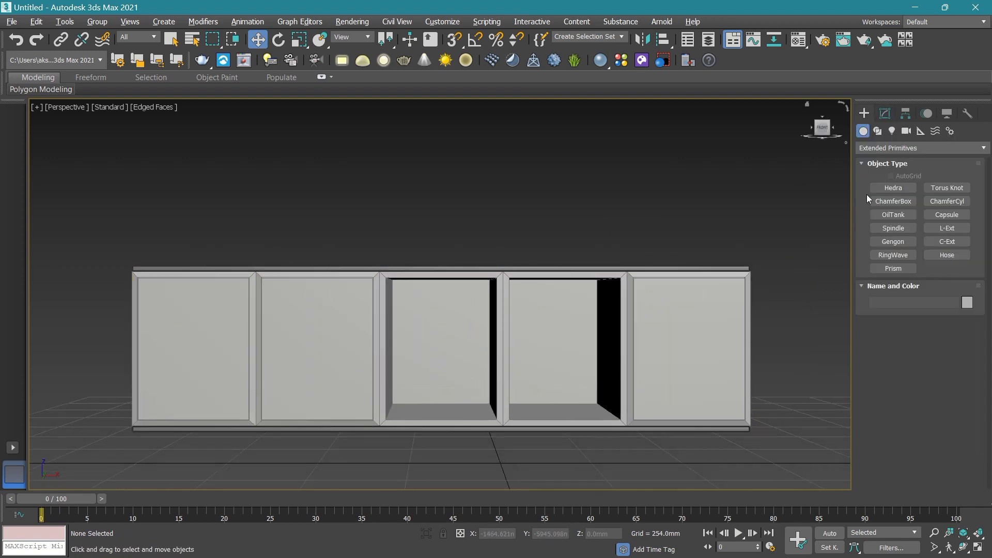
pyautogui.click(901, 149)
pyautogui.click(897, 161)
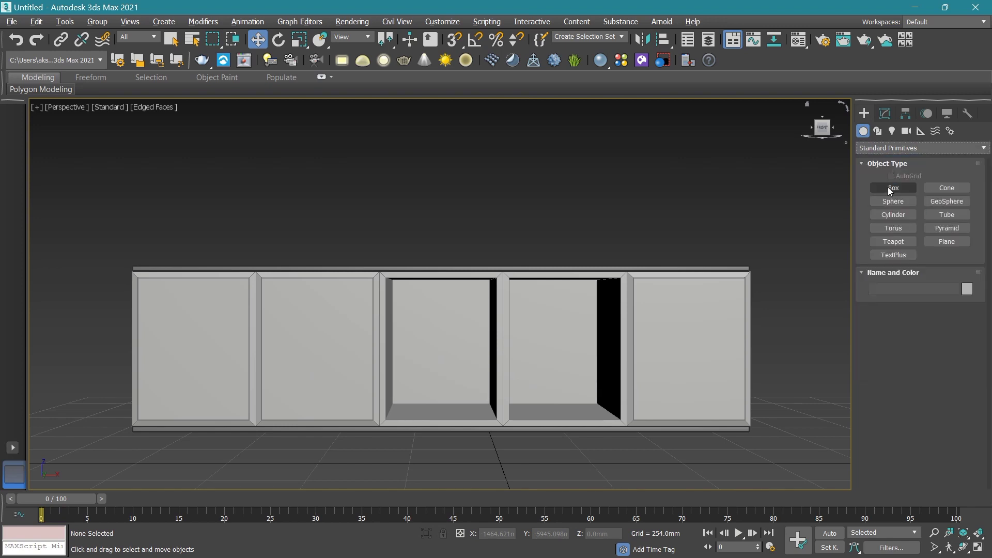
pyautogui.click(889, 189)
pyautogui.moveTo(641, 401); pyautogui.dragTo(496, 401, button='middle')
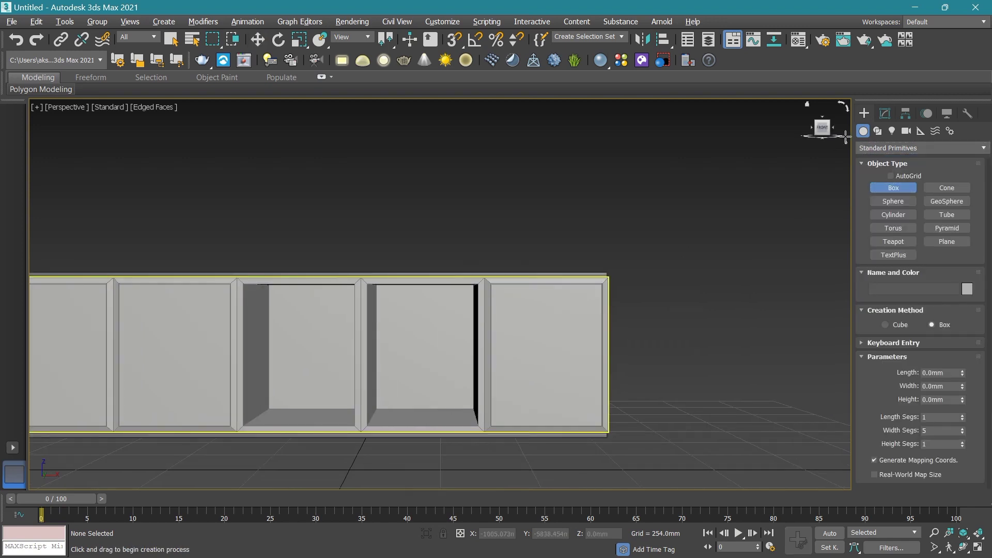
pyautogui.moveTo(822, 129)
pyautogui.mouseDown()
pyautogui.moveTo(518, 348)
pyautogui.moveTo(529, 363)
pyautogui.mouseUp()
pyautogui.moveTo(822, 128)
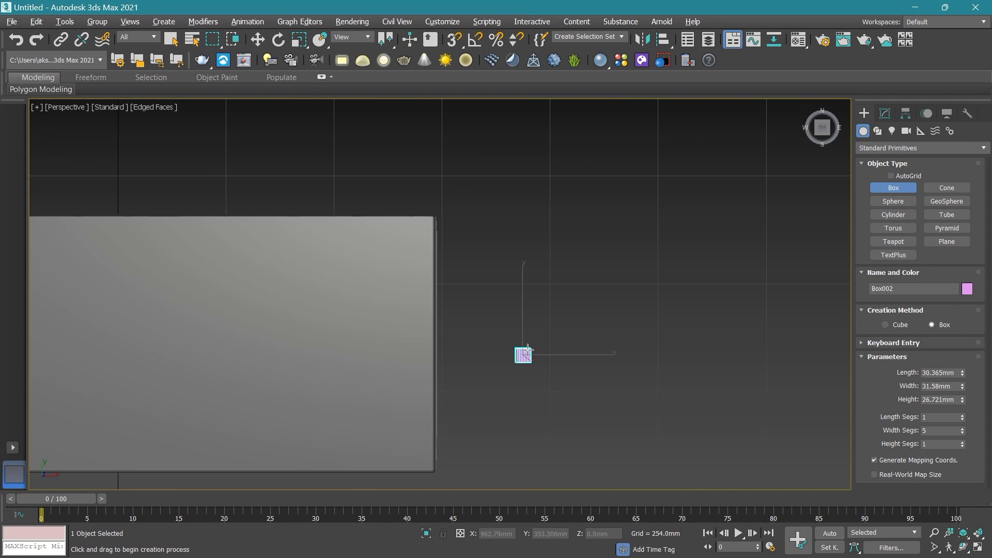
pyautogui.moveTo(822, 127); pyautogui.dragTo(823, 135)
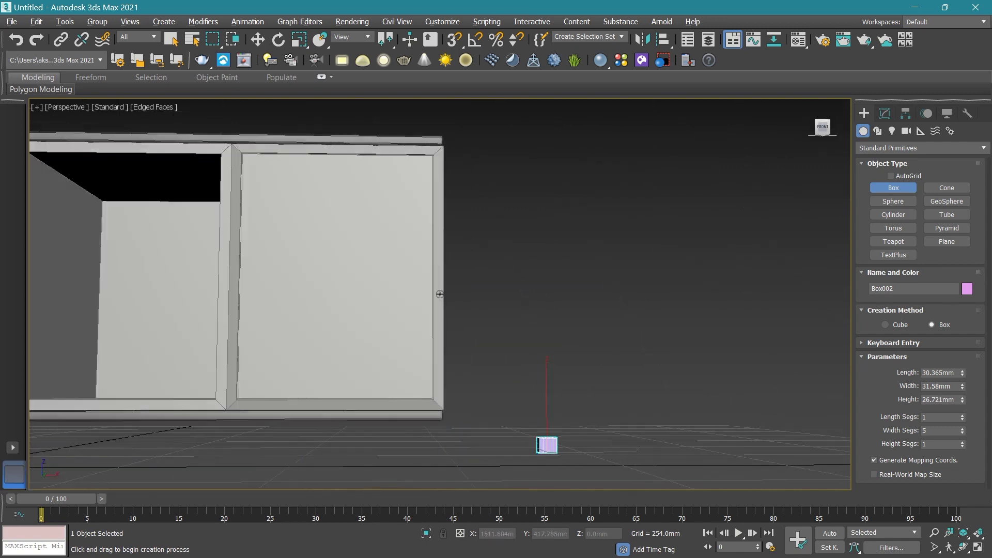
pyautogui.scroll(3, 572, 466)
pyautogui.scroll(3, 553, 451)
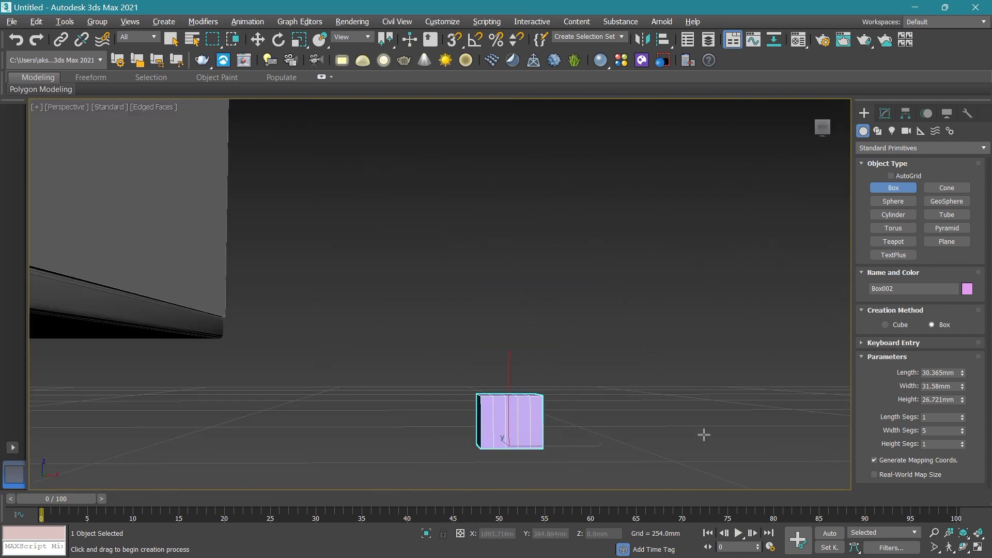
# Size the new box to 50mm length, 25mm width and 50.8mm height.
pyautogui.moveTo(961, 369); pyautogui.dragTo(957, 353)
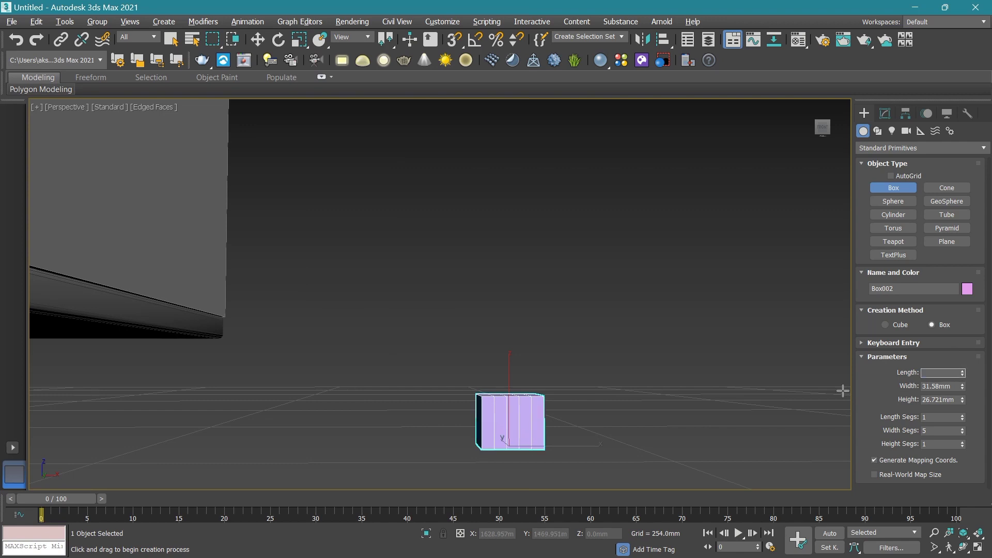
pyautogui.write('50')
pyautogui.press('Return')
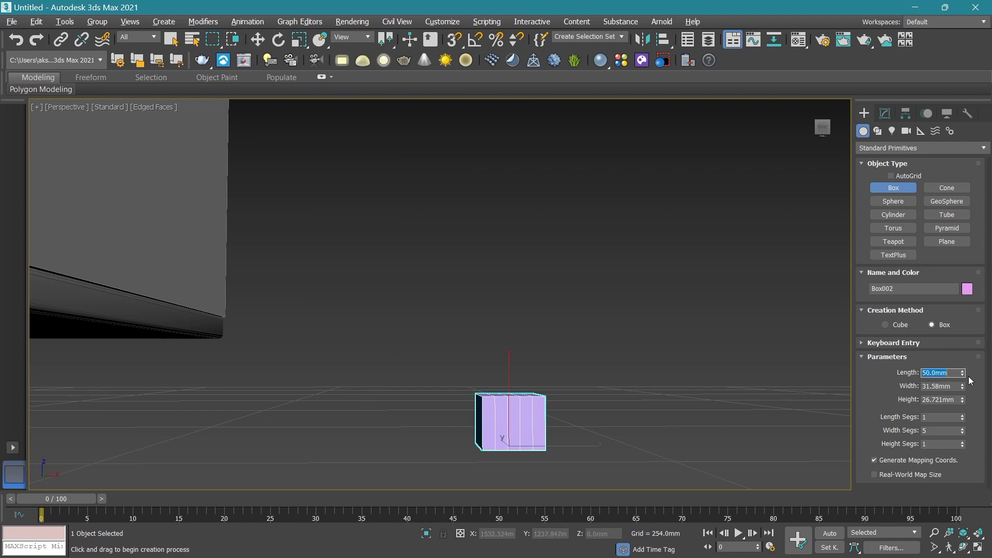
pyautogui.press('Tab')
pyautogui.press('Return')
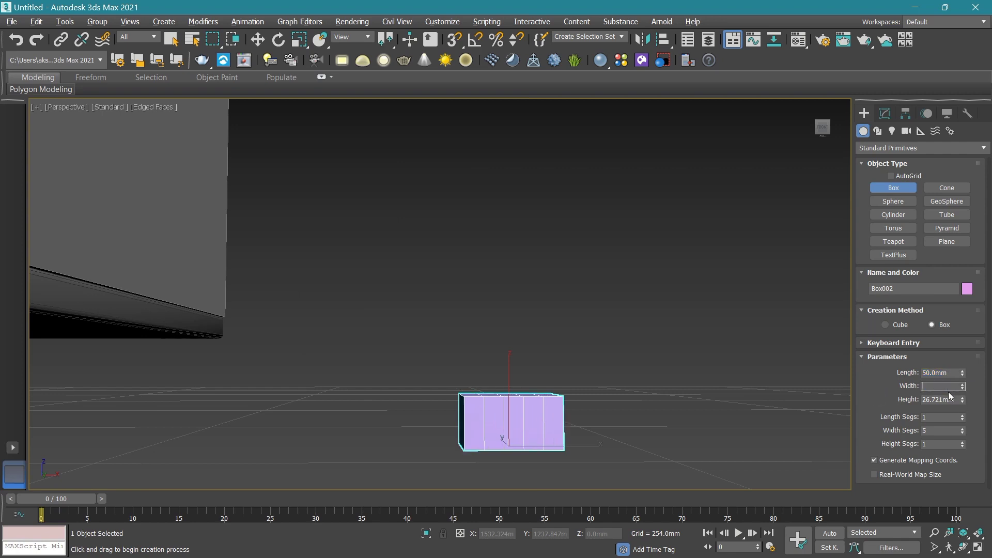
pyautogui.write('25')
pyautogui.press('Return')
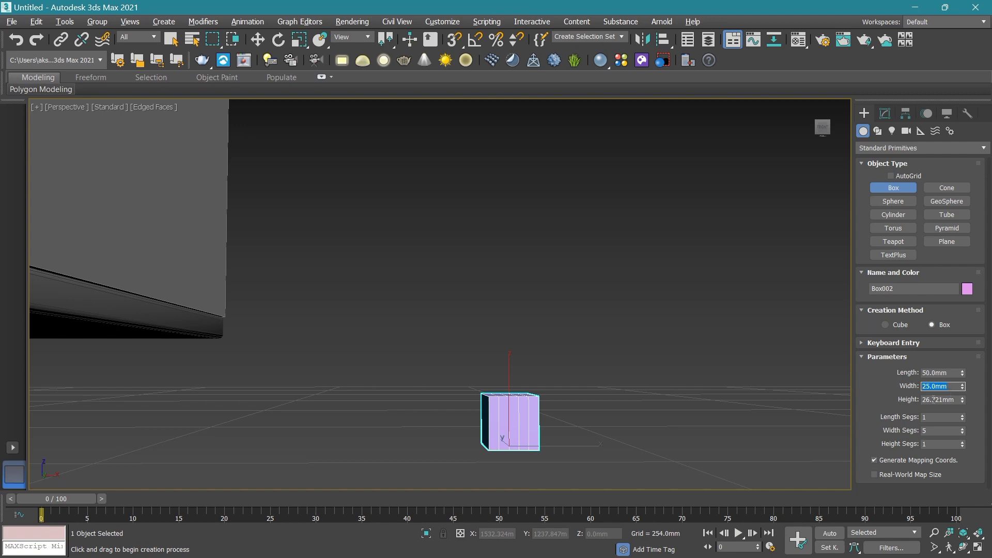
pyautogui.press('Tab')
pyautogui.write('4"')
pyautogui.press('Return')
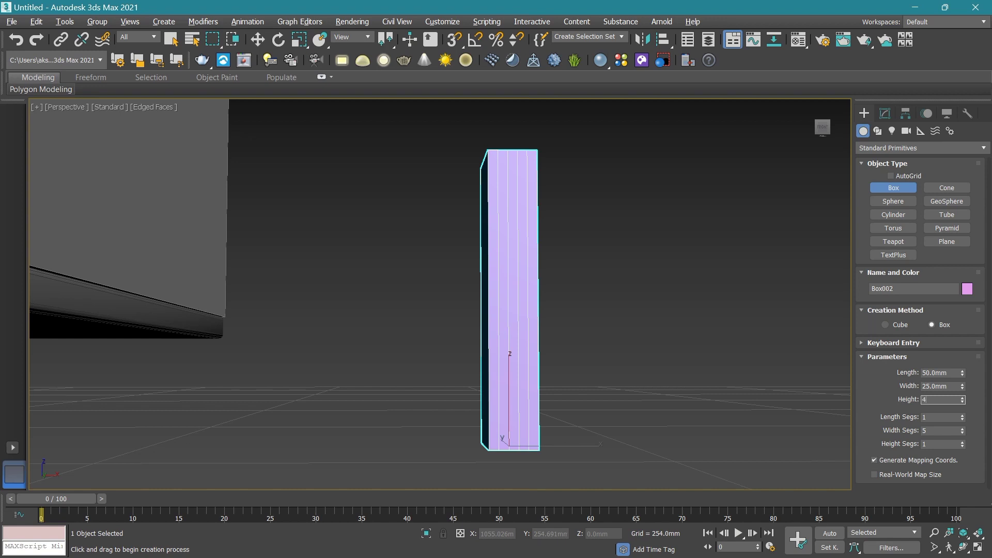
pyautogui.press('Return')
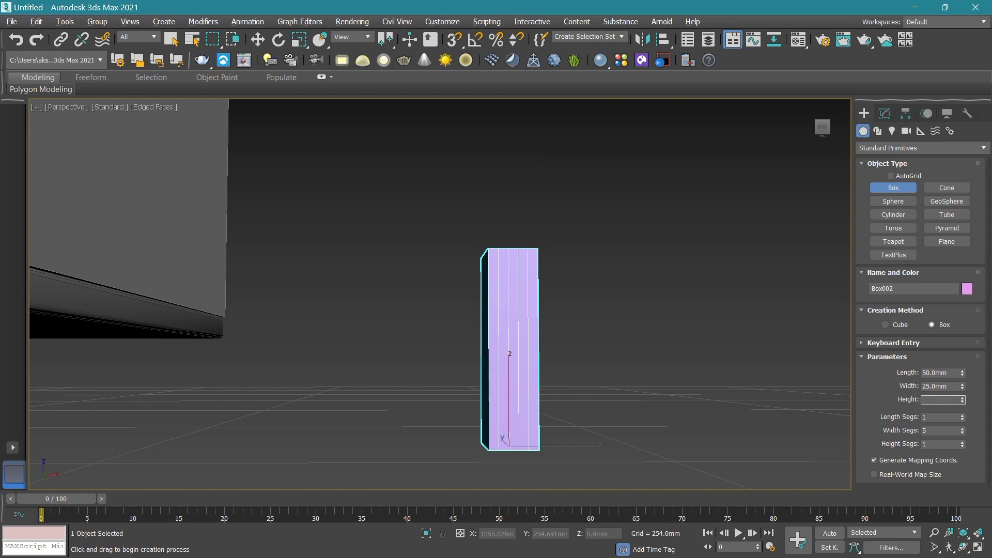
pyautogui.write('2"')
pyautogui.press('Return')
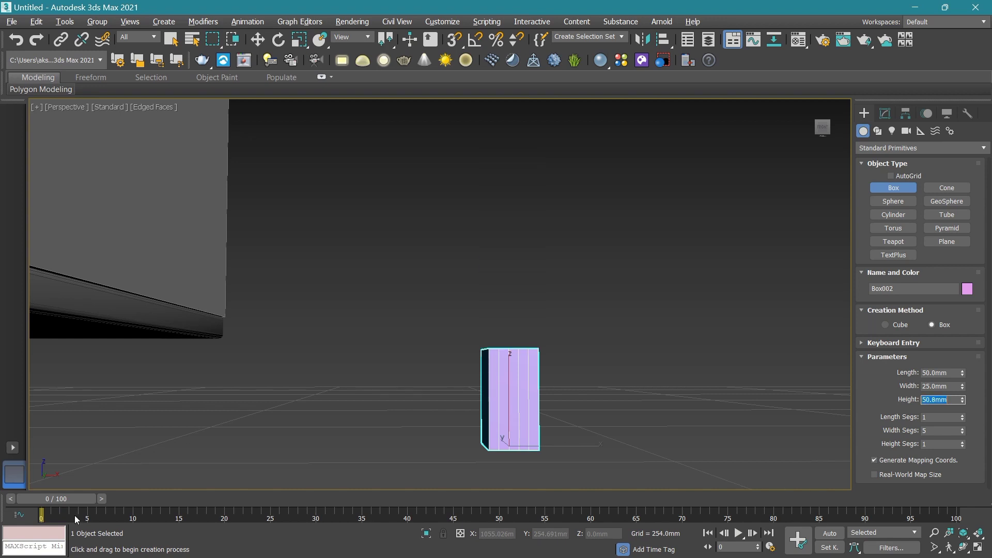
pyautogui.moveTo(491, 324)
pyautogui.keyDown('alt'); pyautogui.mouseDown(button='middle')
pyautogui.moveTo(620, 310)
pyautogui.moveTo(783, 334)
pyautogui.mouseUp(button='middle'); pyautogui.keyUp('alt')
# Reset the small box's width segments to 1 and select it from a top view.
pyautogui.press('w')
pyautogui.click(883, 116)
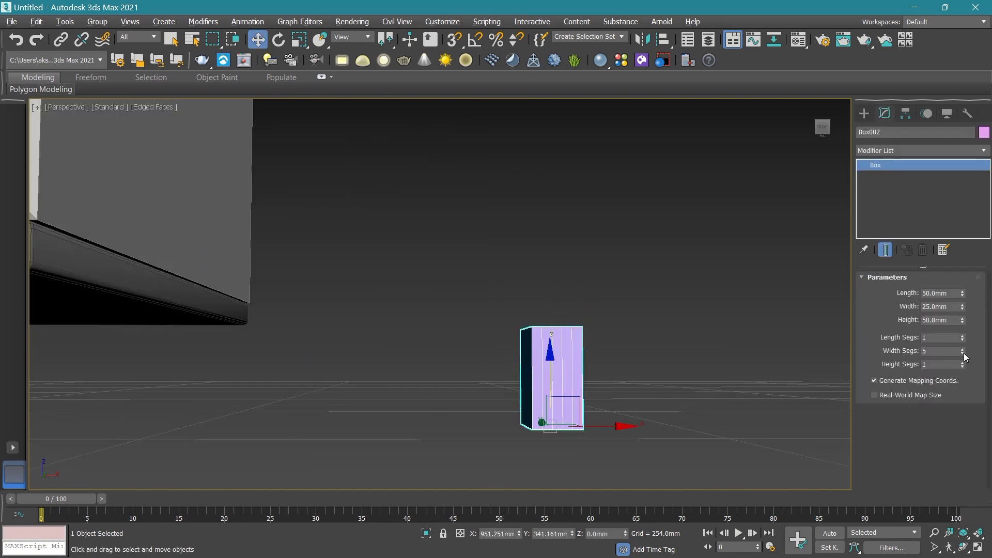
pyautogui.rightClick(963, 353)
pyautogui.keyDown('alt'); pyautogui.moveTo(697, 362); pyautogui.dragTo(736, 408, button='middle'); pyautogui.keyUp('alt')
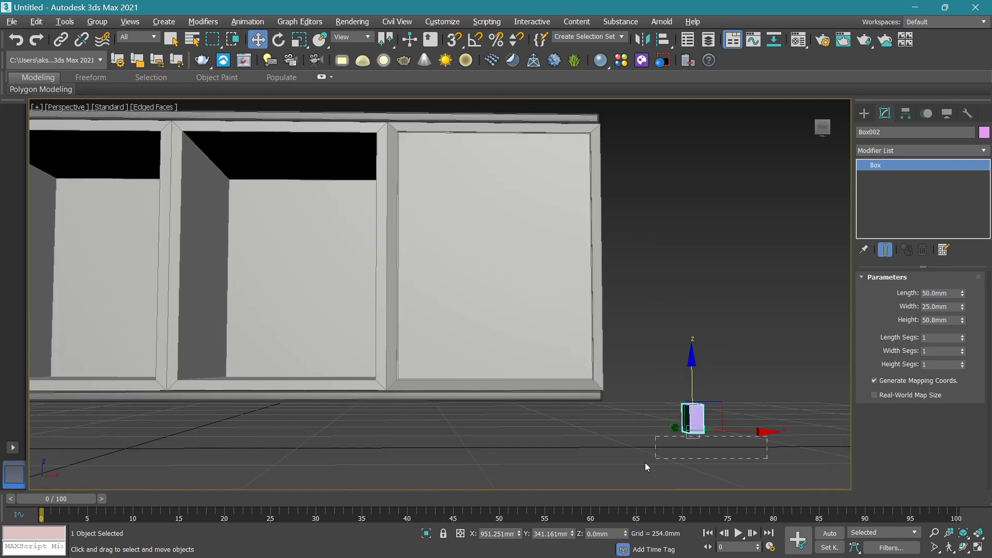
pyautogui.moveTo(644, 463); pyautogui.dragTo(757, 397)
pyautogui.click(693, 418)
pyautogui.keyDown('alt'); pyautogui.moveTo(740, 444); pyautogui.dragTo(743, 433, button='middle'); pyautogui.keyUp('alt')
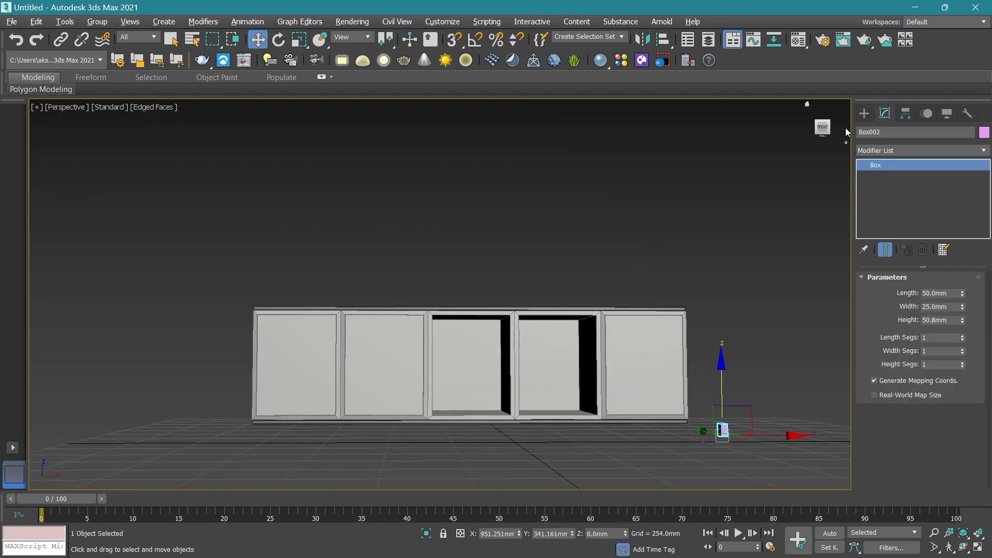
pyautogui.click(823, 132)
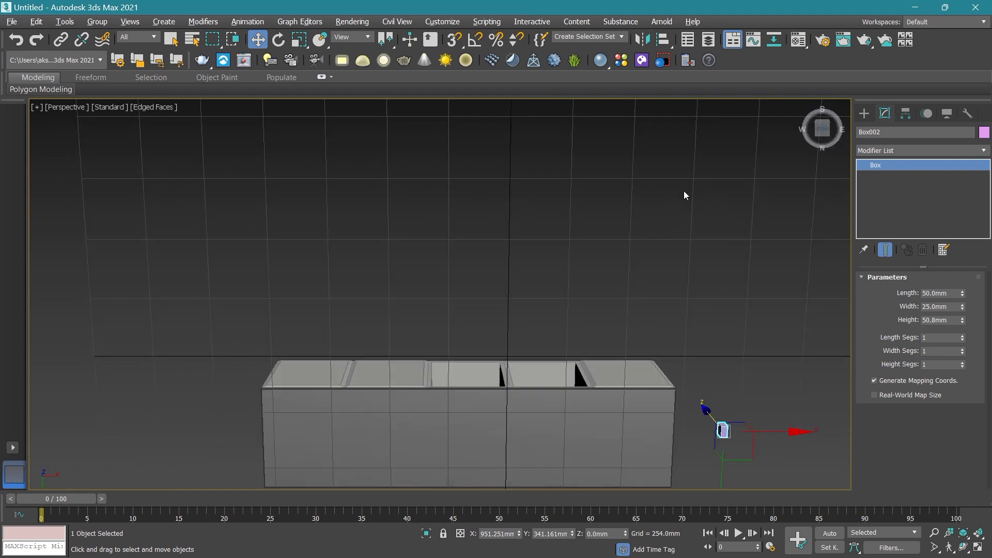
pyautogui.scroll(3, 595, 332)
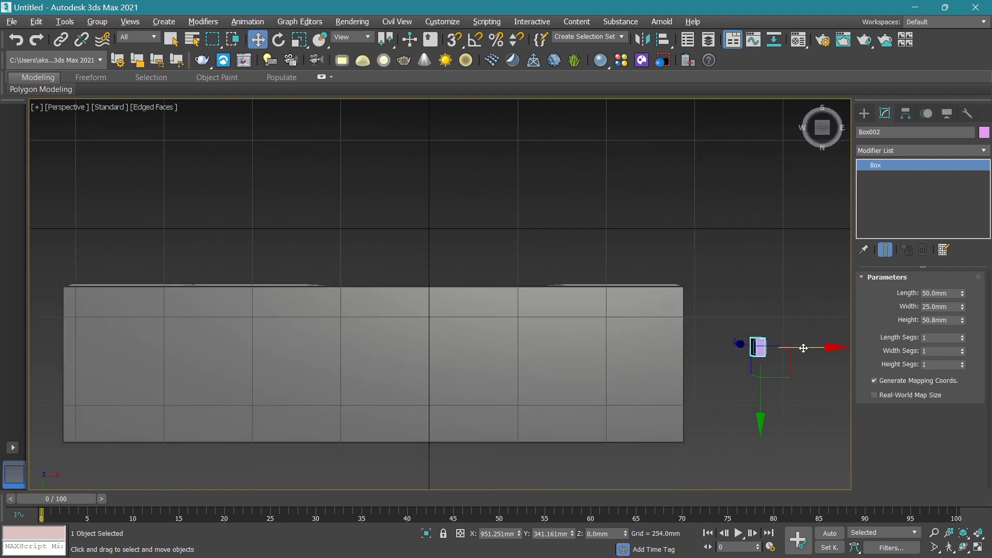
# Move the small foot box under the cabinet, toward its back edge and left.
pyautogui.moveTo(803, 348); pyautogui.dragTo(702, 353)
pyautogui.scroll(3, 669, 348)
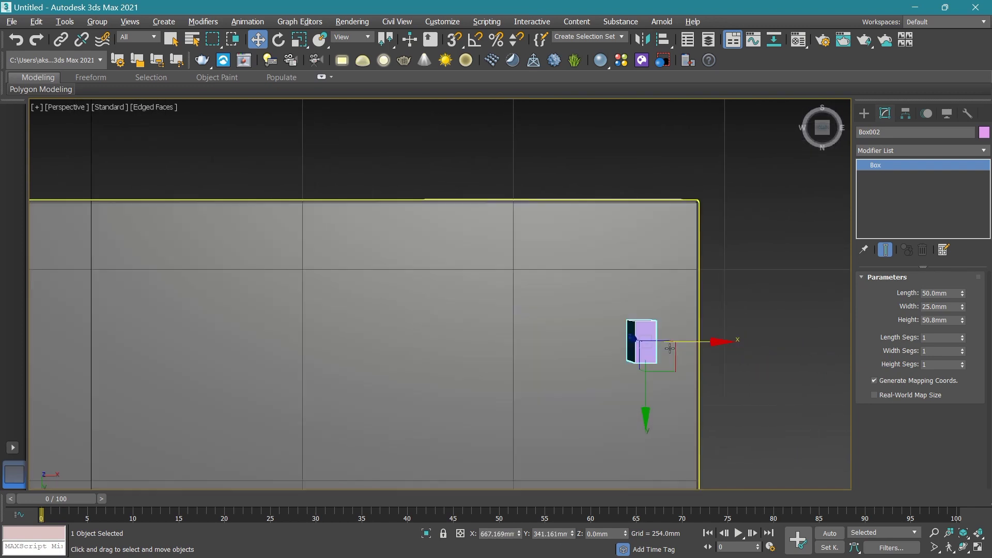
pyautogui.scroll(3, 669, 348)
pyautogui.moveTo(439, 294)
pyautogui.keyDown('alt'); pyautogui.mouseDown(button='middle')
pyautogui.moveTo(450, 279)
pyautogui.moveTo(439, 294)
pyautogui.moveTo(692, 364)
pyautogui.mouseUp(button='middle'); pyautogui.keyUp('alt')
pyautogui.moveTo(685, 326); pyautogui.dragTo(672, 309)
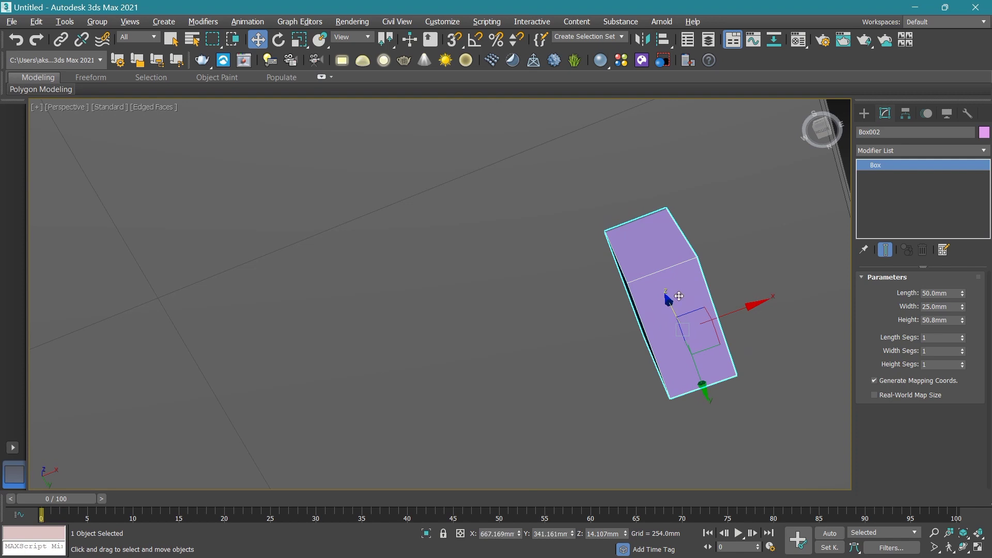
pyautogui.click(823, 130)
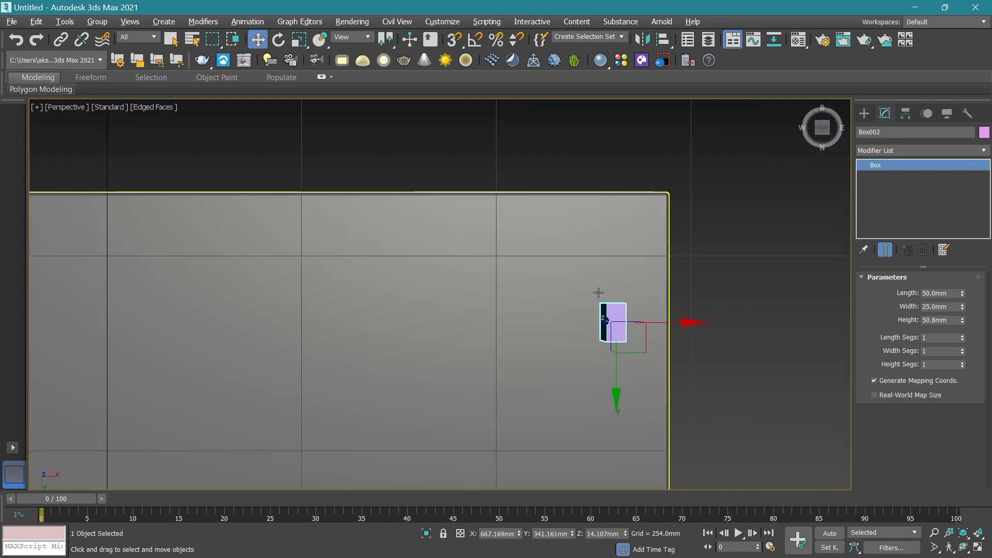
pyautogui.moveTo(606, 344); pyautogui.dragTo(607, 316)
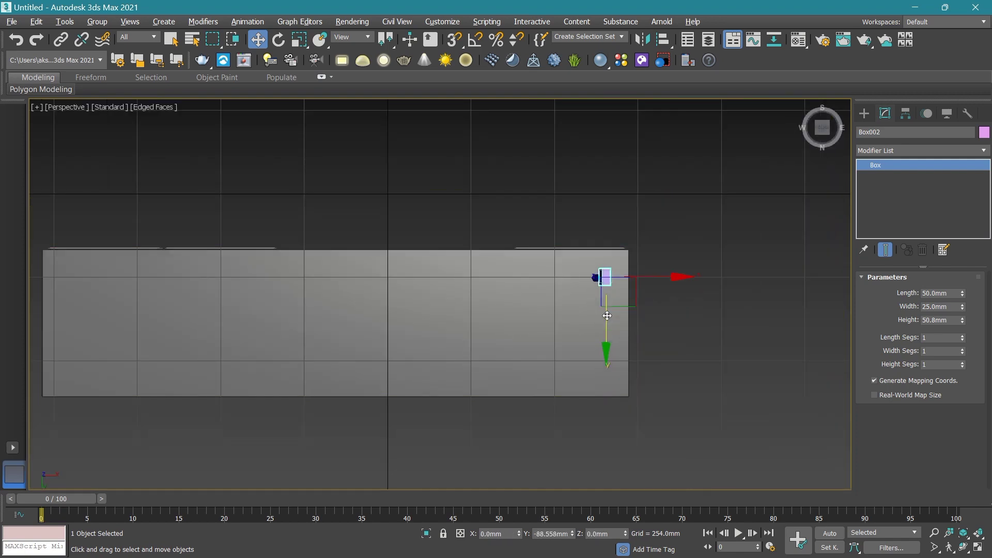
pyautogui.moveTo(651, 280)
pyautogui.mouseDown()
pyautogui.moveTo(600, 281)
pyautogui.moveTo(680, 281)
pyautogui.moveTo(530, 292)
pyautogui.mouseUp()
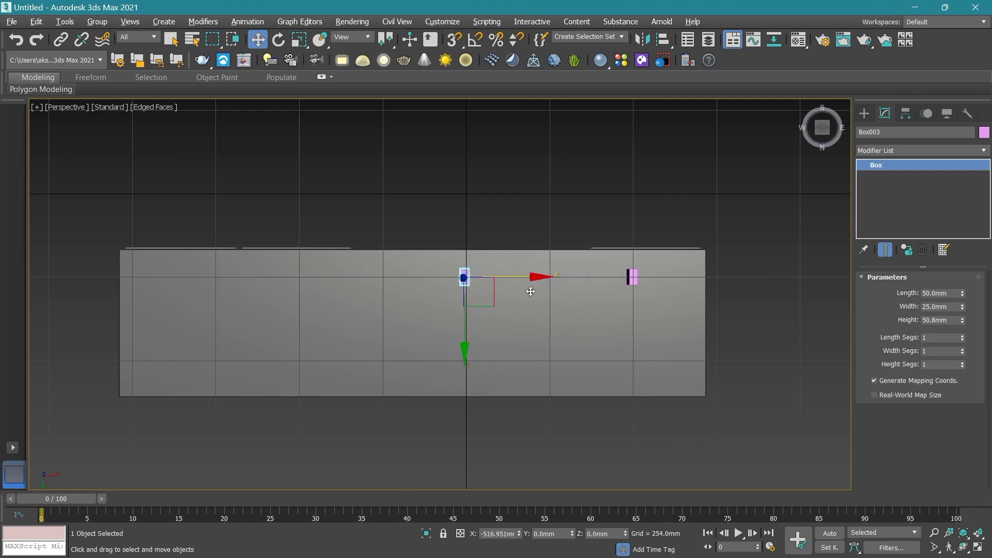
# Clone the foot as an instance to the left and space the three feet evenly.
pyautogui.click(504, 338)
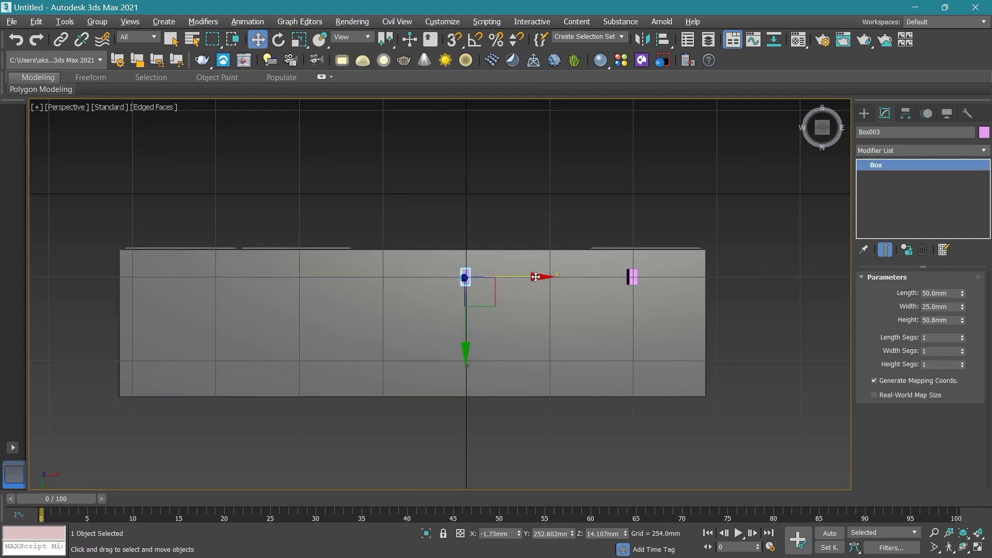
pyautogui.keyDown('shift'); pyautogui.moveTo(536, 277); pyautogui.dragTo(369, 277); pyautogui.keyUp('shift')
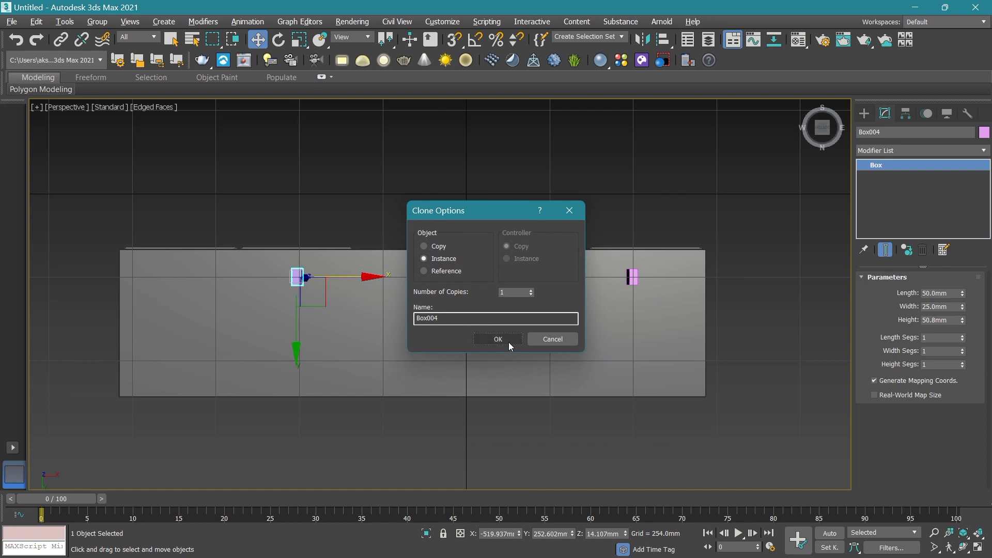
pyautogui.click(498, 339)
pyautogui.moveTo(509, 345); pyautogui.dragTo(615, 348, button='middle')
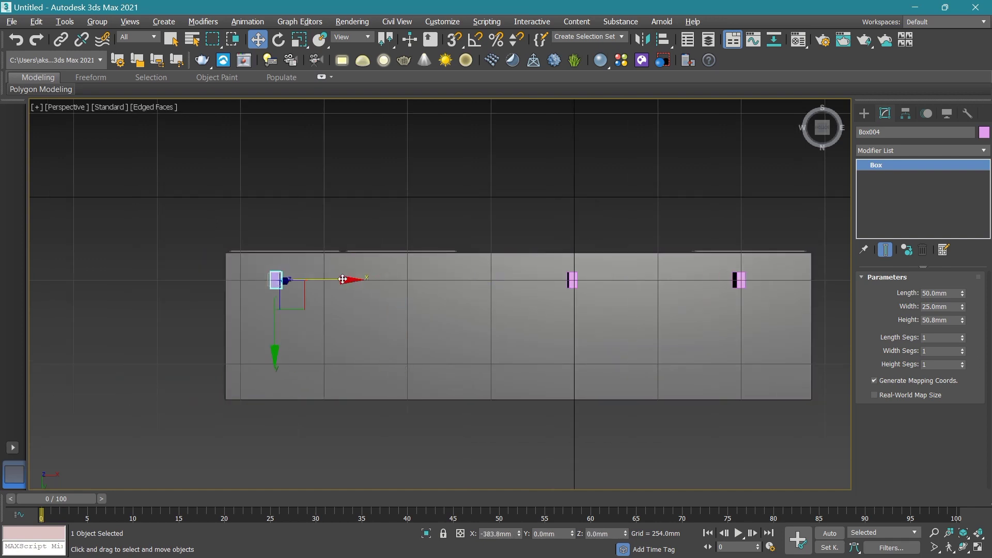
pyautogui.moveTo(343, 279)
pyautogui.mouseDown()
pyautogui.moveTo(319, 285)
pyautogui.moveTo(356, 296)
pyautogui.mouseUp()
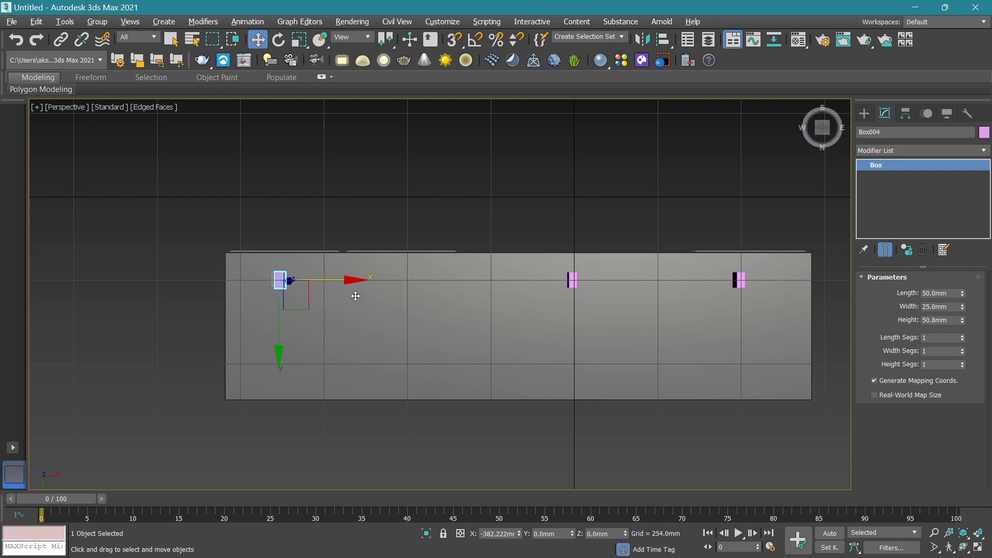
pyautogui.click(573, 281)
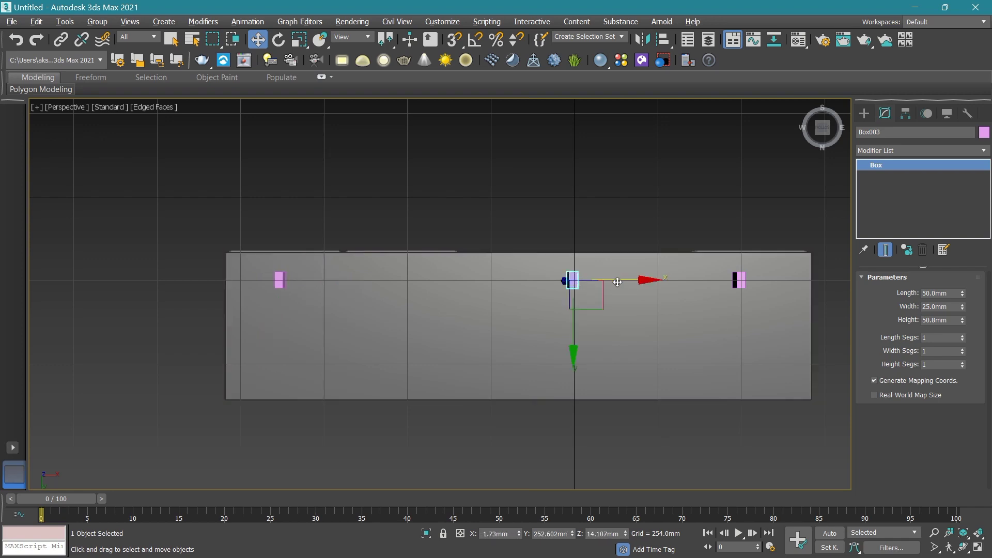
pyautogui.moveTo(617, 282)
pyautogui.mouseDown()
pyautogui.moveTo(536, 287)
pyautogui.moveTo(564, 290)
pyautogui.mouseUp()
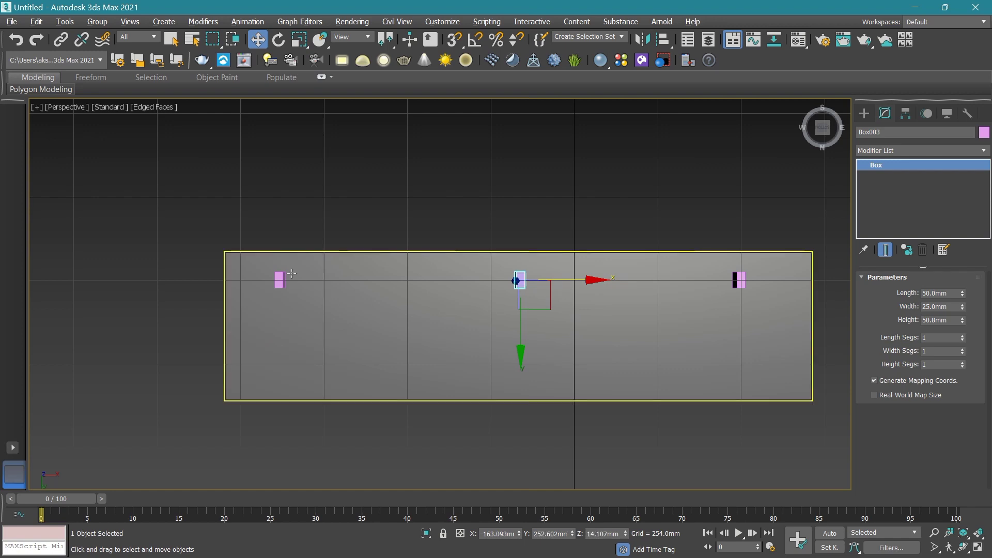
# Clone all three feet as instances into a second matching row.
pyautogui.click(280, 279)
pyautogui.keyDown('ctrl'); pyautogui.click(520, 280); pyautogui.keyUp('ctrl')
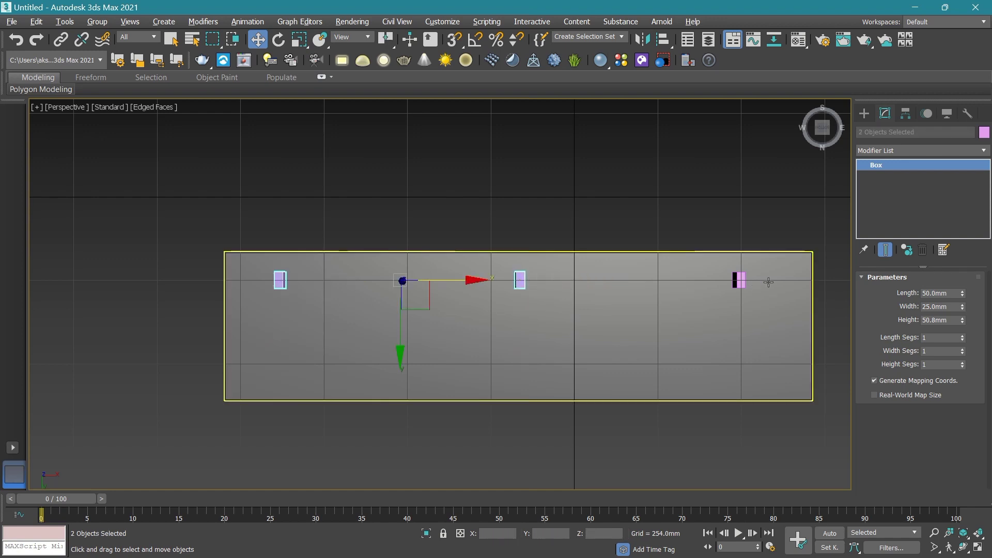
pyautogui.keyDown('ctrl'); pyautogui.click(739, 279); pyautogui.keyUp('ctrl')
pyautogui.moveTo(507, 351)
pyautogui.keyDown('shift'); pyautogui.mouseDown()
pyautogui.moveTo(521, 444)
pyautogui.moveTo(521, 434)
pyautogui.mouseUp(); pyautogui.keyUp('shift')
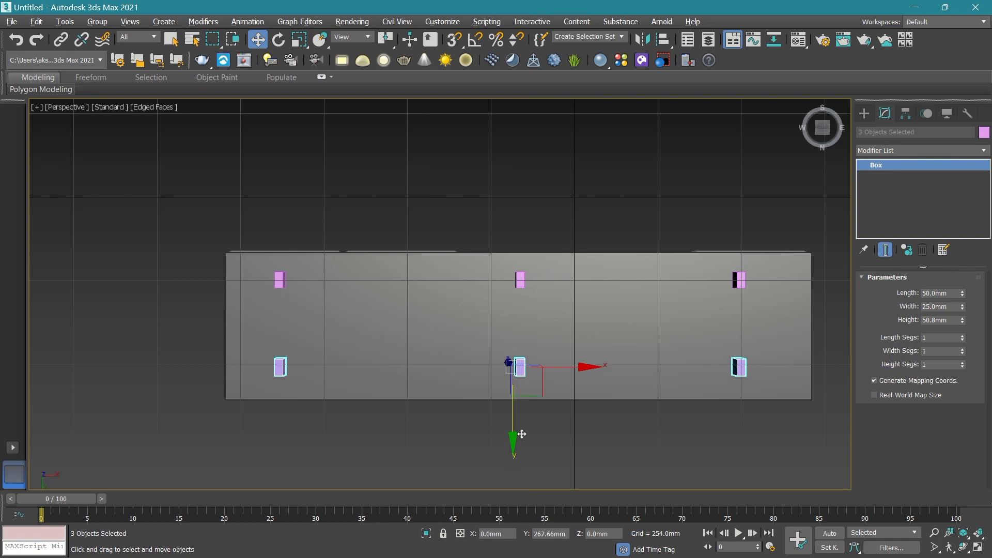
pyautogui.keyDown('shift'); pyautogui.moveTo(521, 434); pyautogui.dragTo(523, 431); pyautogui.keyUp('shift')
pyautogui.click(497, 339)
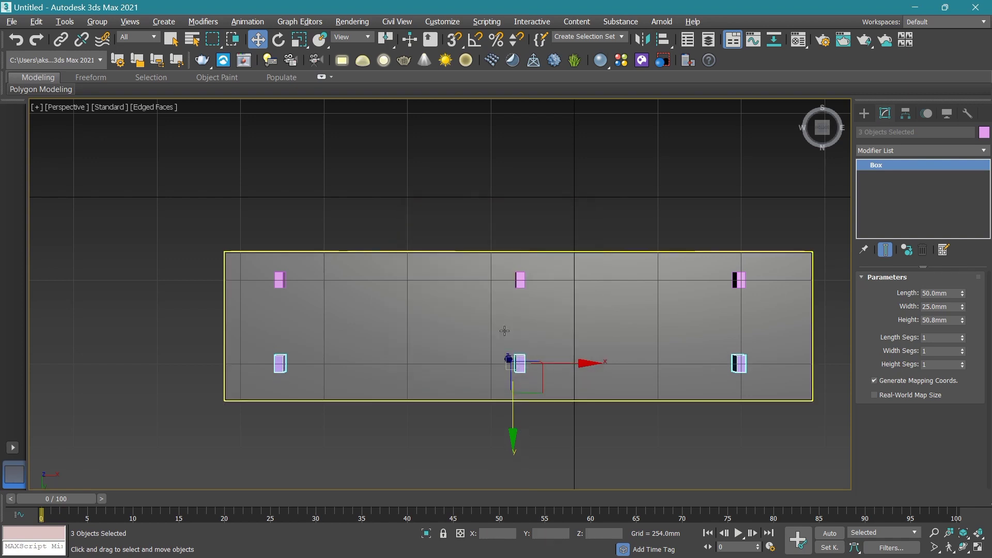
pyautogui.scroll(-4, 534, 224)
pyautogui.scroll(2, 532, 238)
pyautogui.click(531, 244)
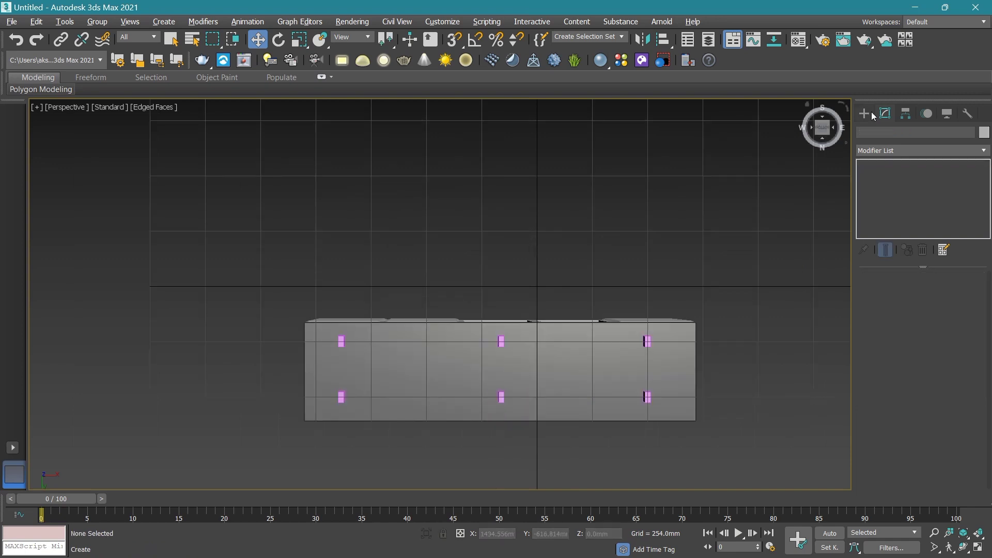
# Colour all nine cabinet parts and feet a darker grey from the front view.
pyautogui.click(826, 128)
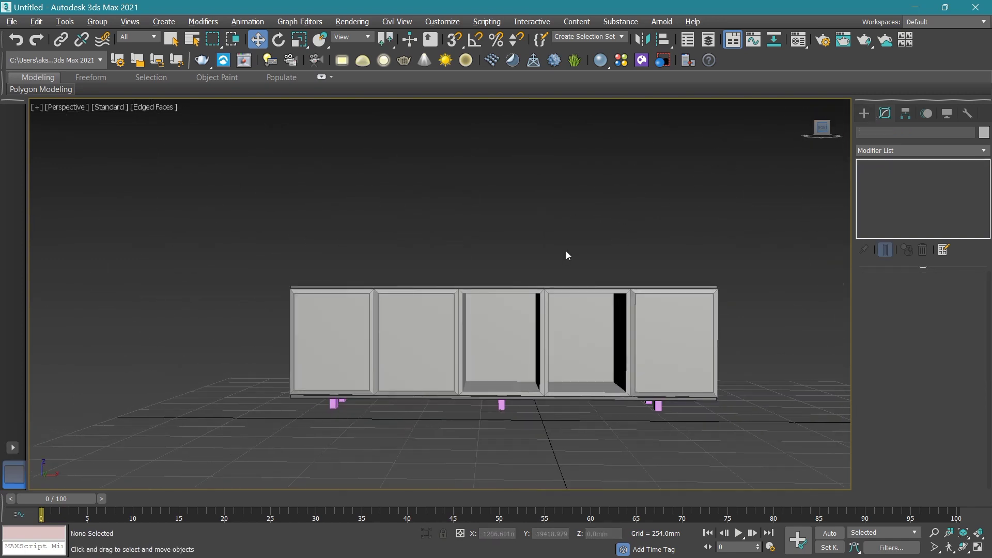
pyautogui.scroll(-2, 518, 290)
pyautogui.scroll(2, 532, 292)
pyautogui.moveTo(746, 232); pyautogui.dragTo(723, 352)
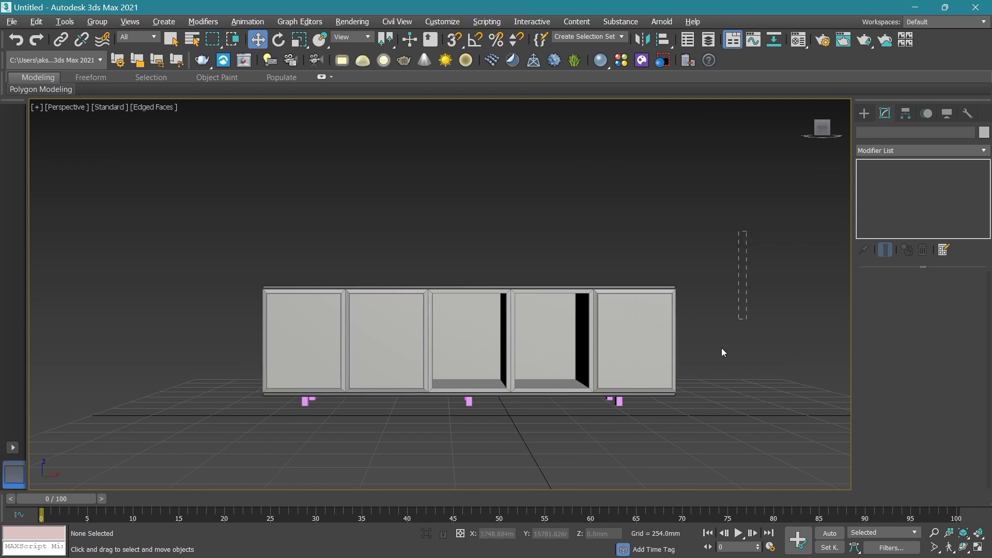
pyautogui.moveTo(120, 471); pyautogui.dragTo(412, 435)
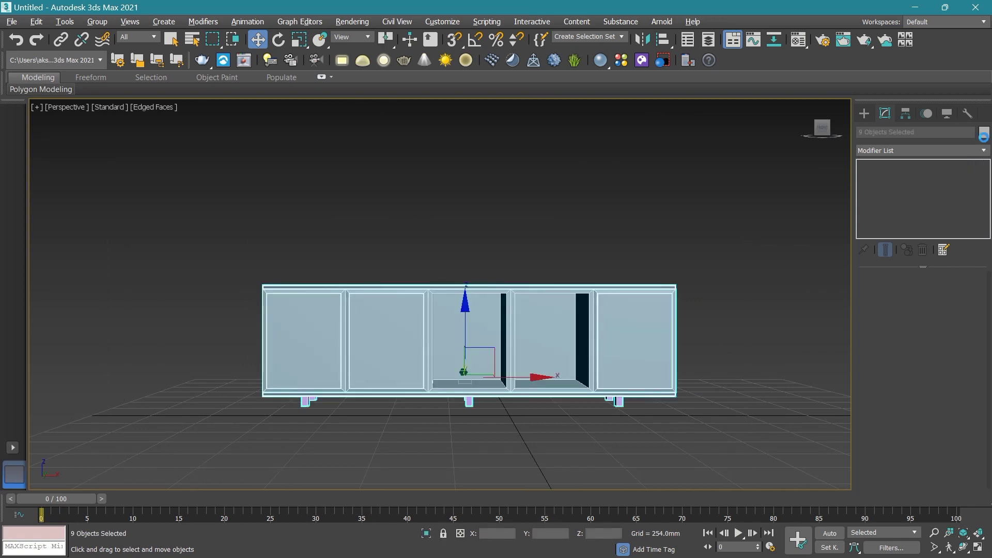
pyautogui.click(983, 134)
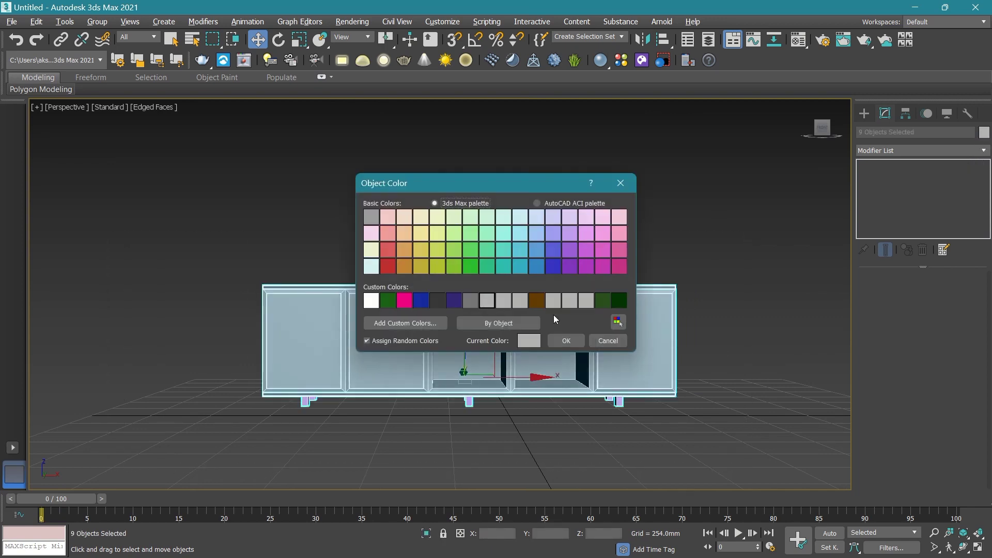
pyautogui.click(476, 299)
pyautogui.click(566, 340)
pyautogui.click(617, 200)
# Reframe the cabinet and switch to the four-viewport layout with Alt+W.
pyautogui.scroll(-3, 483, 294)
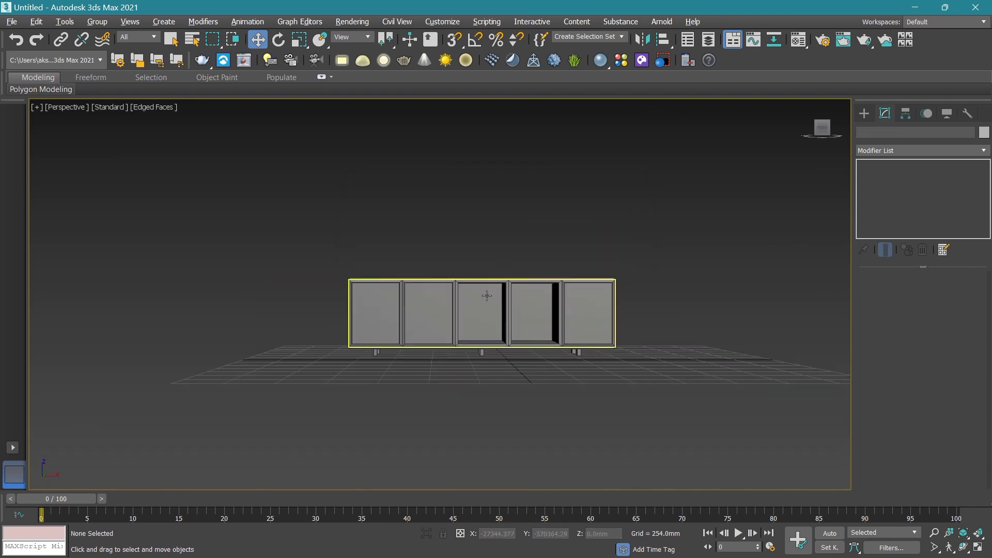
pyautogui.scroll(5, 483, 294)
pyautogui.moveTo(508, 275)
pyautogui.mouseDown(button='middle')
pyautogui.moveTo(501, 305)
pyautogui.moveTo(528, 270)
pyautogui.mouseUp(button='middle')
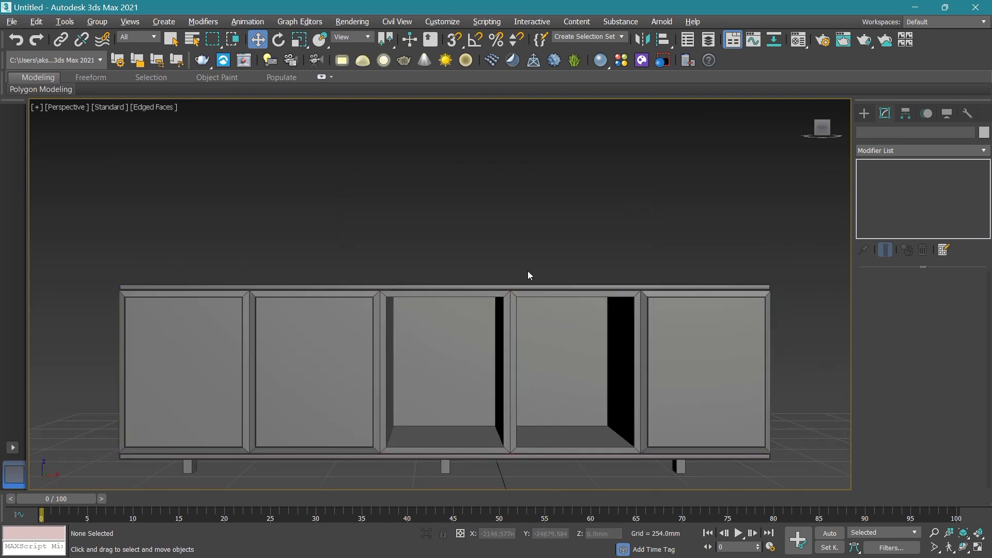
pyautogui.scroll(-5, 615, 178)
pyautogui.moveTo(615, 179)
pyautogui.mouseDown(button='middle')
pyautogui.moveTo(359, 425)
pyautogui.moveTo(392, 413)
pyautogui.mouseUp(button='middle')
pyautogui.scroll(3, 351, 427)
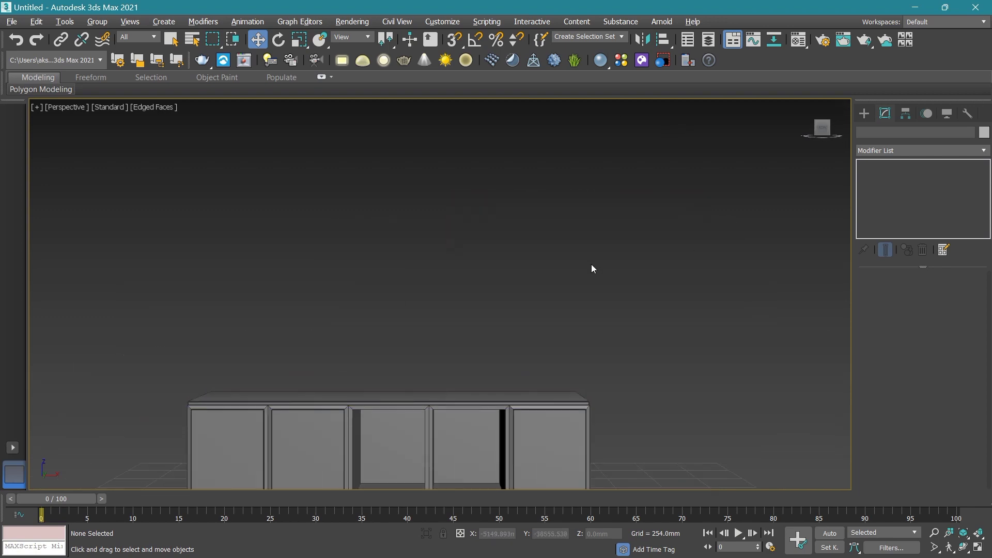
pyautogui.hotkey('alt', 'w')
pyautogui.scroll(4, 630, 151)
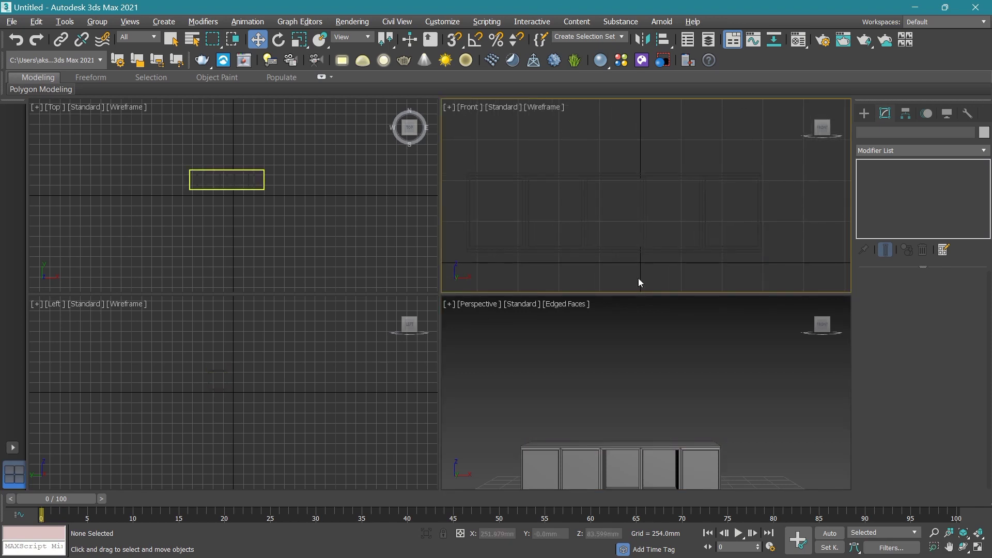
pyautogui.moveTo(665, 436); pyautogui.dragTo(663, 376, button='middle')
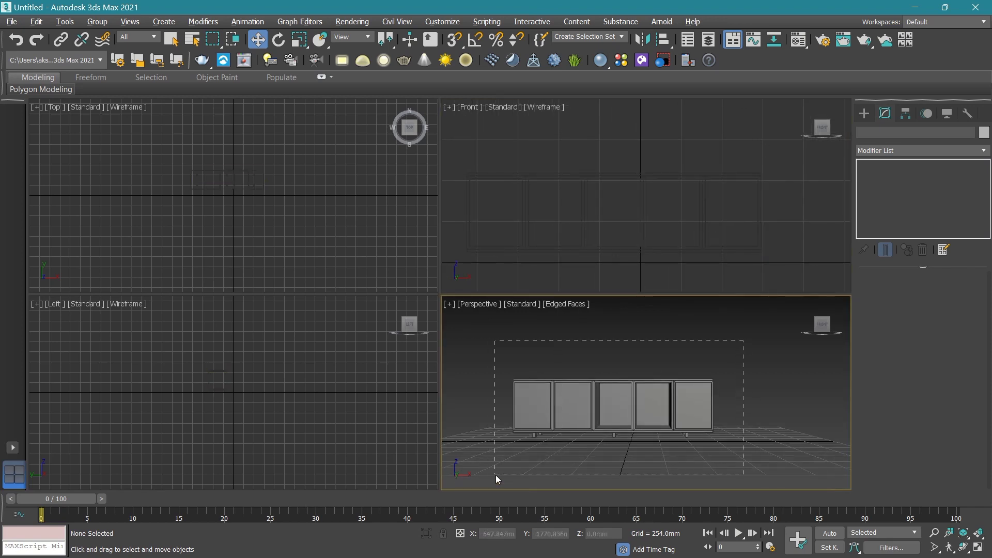
# Apply the light grey Object Color to all nine cabinet parts and feet, then deselect.
pyautogui.moveTo(743, 341); pyautogui.dragTo(496, 475)
pyautogui.moveTo(667, 203); pyautogui.dragTo(675, 213, button='middle')
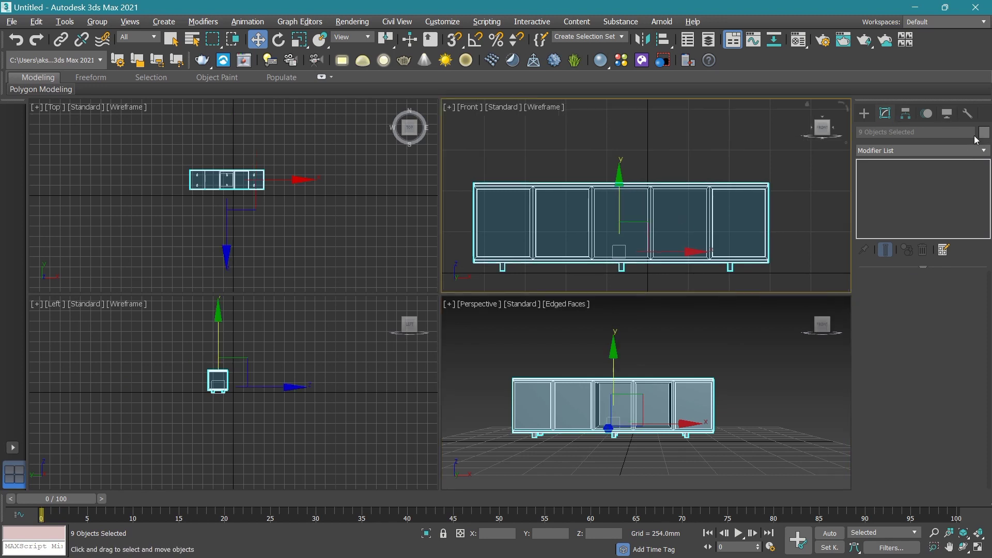
pyautogui.click(983, 133)
pyautogui.click(586, 305)
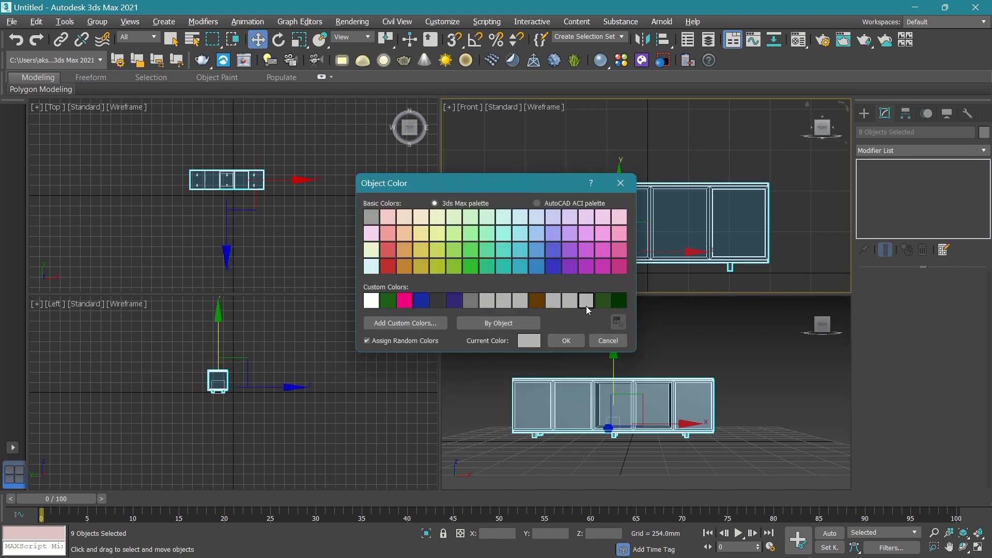
pyautogui.click(567, 344)
pyautogui.click(667, 159)
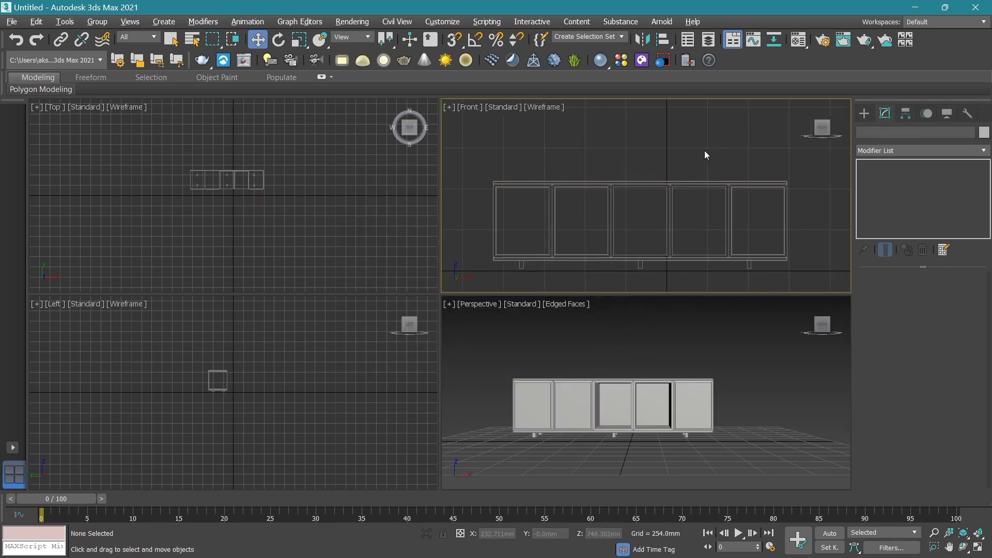
pyautogui.moveTo(628, 215); pyautogui.dragTo(629, 208, button='middle')
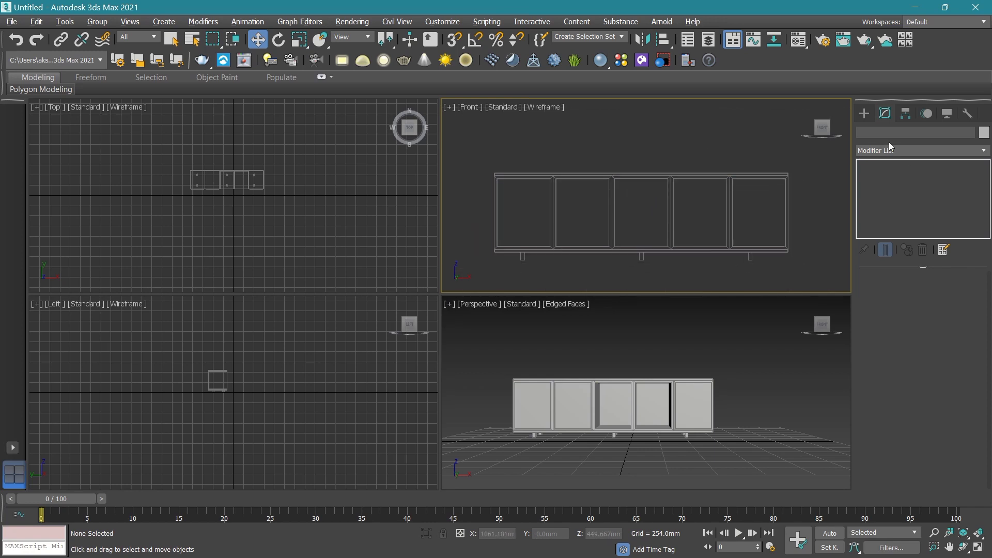
# Draw thin box Box008, about 1822 × 1072 mm, above the cabinet in the Front view.
pyautogui.hotkey('alt', 'w')
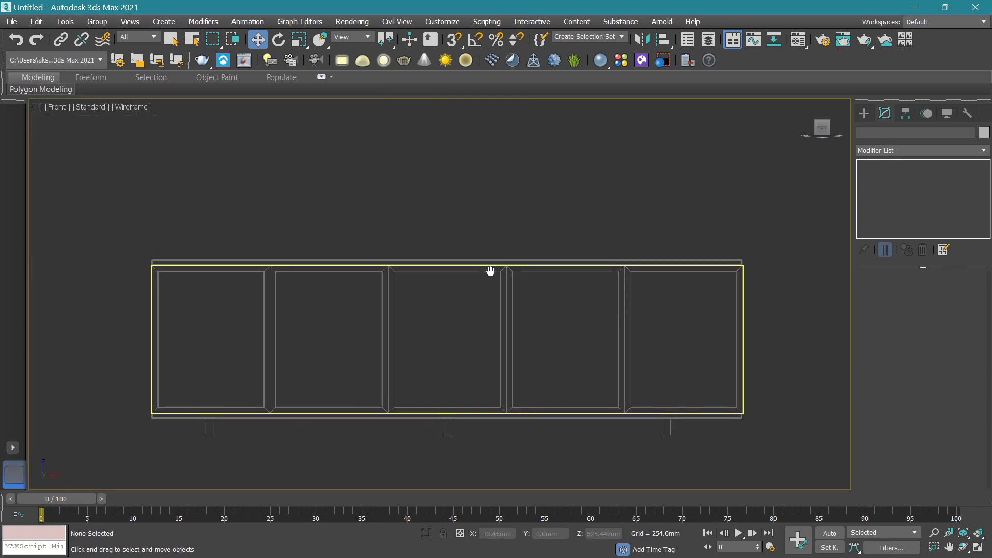
pyautogui.scroll(-3, 544, 247)
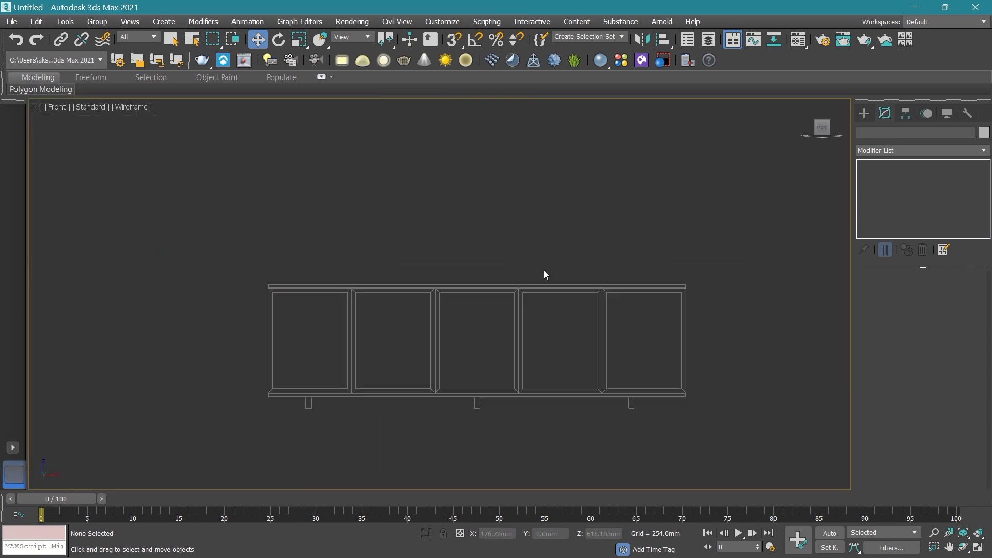
pyautogui.click(871, 115)
pyautogui.click(902, 194)
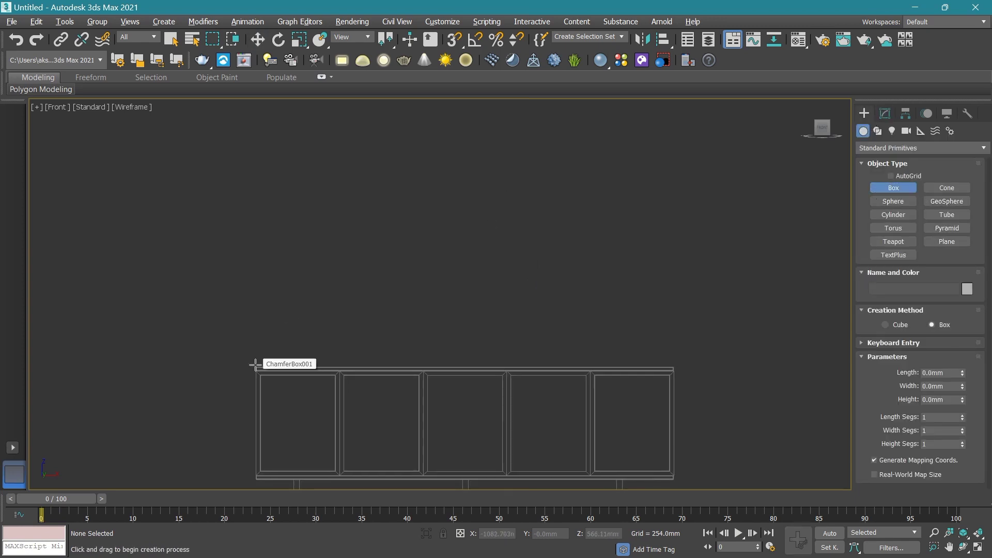
pyautogui.moveTo(255, 364); pyautogui.dragTo(672, 119)
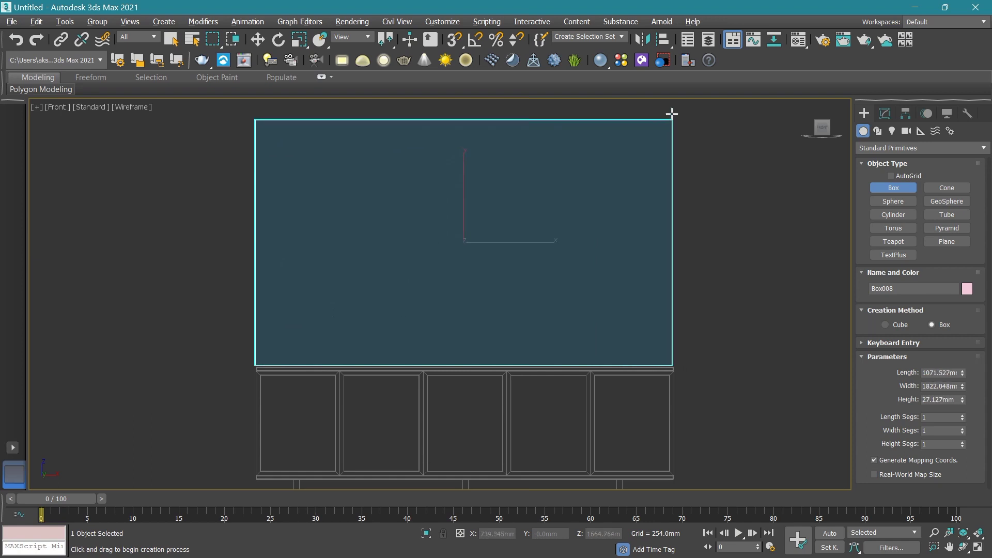
pyautogui.hotkey('alt', 'w')
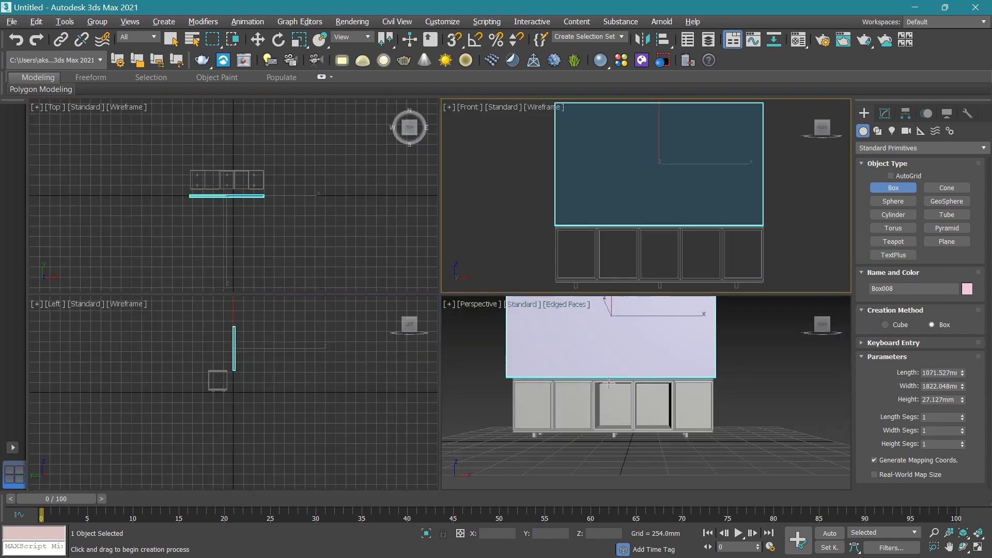
# Move Box008 up and back behind the cabinet in the perspective view.
pyautogui.hotkey('alt', 'w')
pyautogui.moveTo(589, 308); pyautogui.dragTo(565, 332, button='middle')
pyautogui.press('w')
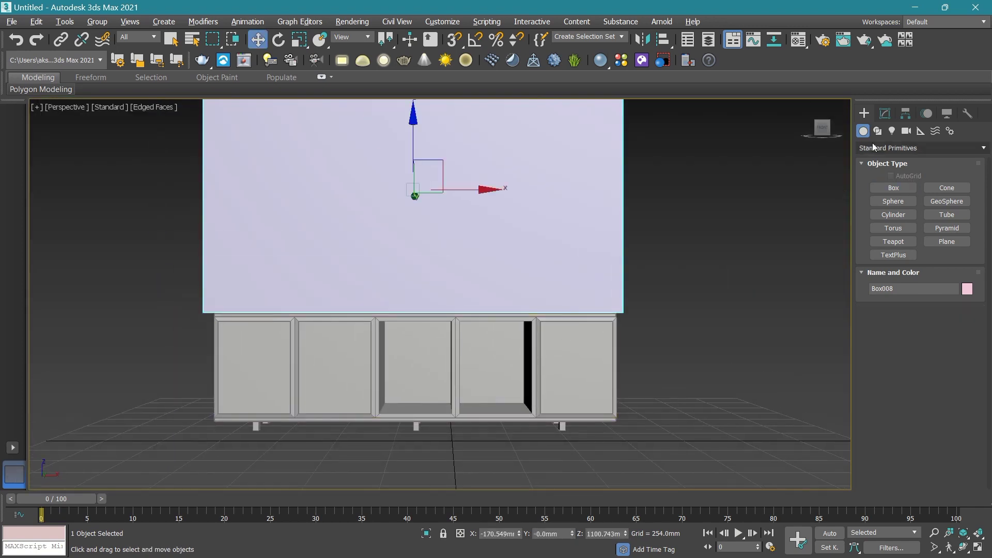
pyautogui.moveTo(823, 129); pyautogui.dragTo(806, 142)
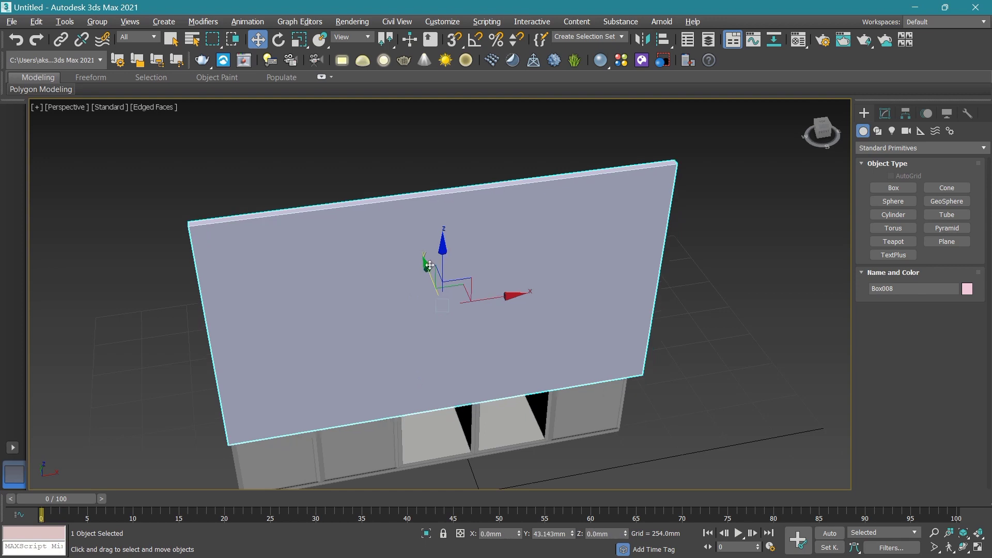
pyautogui.moveTo(431, 269); pyautogui.dragTo(422, 229, button='middle')
pyautogui.moveTo(422, 229); pyautogui.dragTo(425, 185)
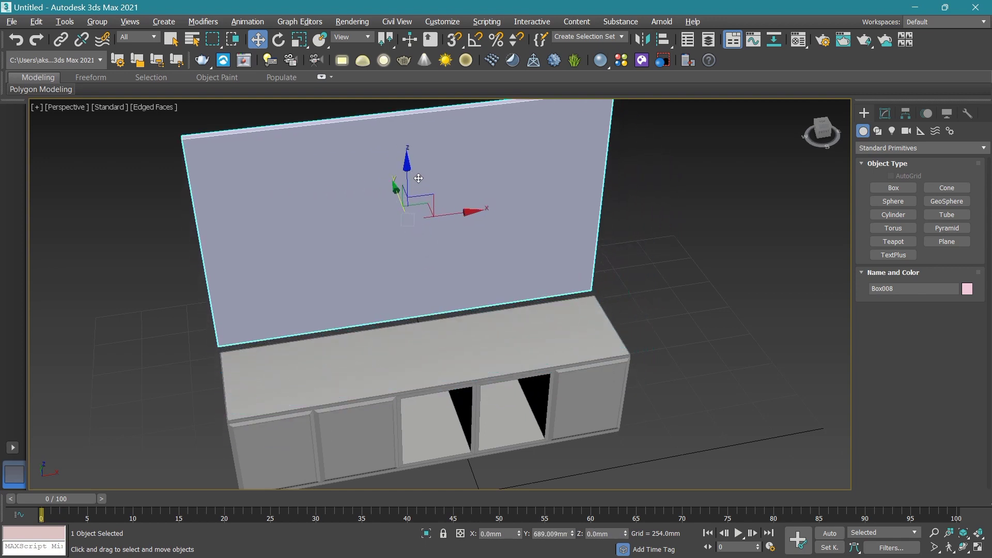
# Zoom in on the join and slide the panel flush against the cabinet's back edge.
pyautogui.click(825, 135)
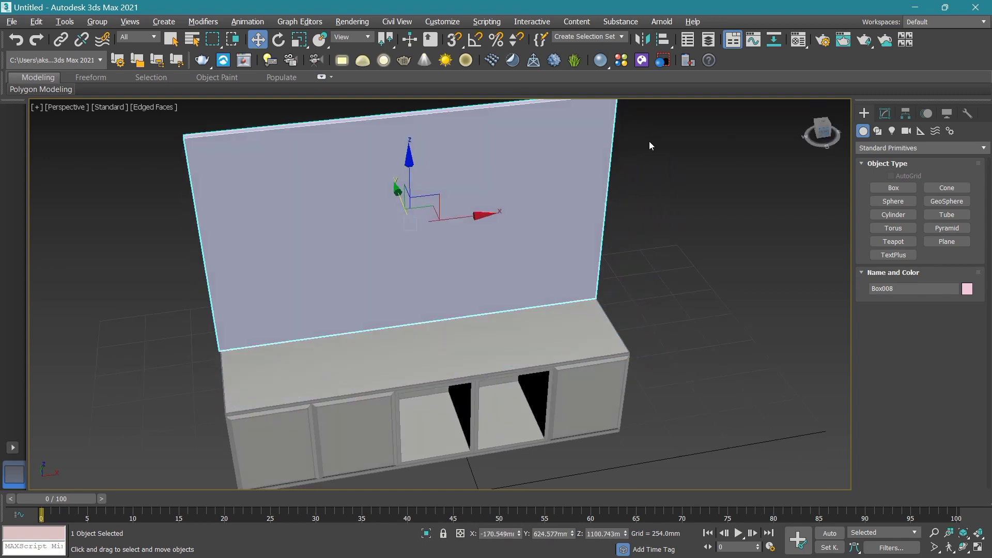
pyautogui.click(822, 131)
pyautogui.scroll(3, 450, 353)
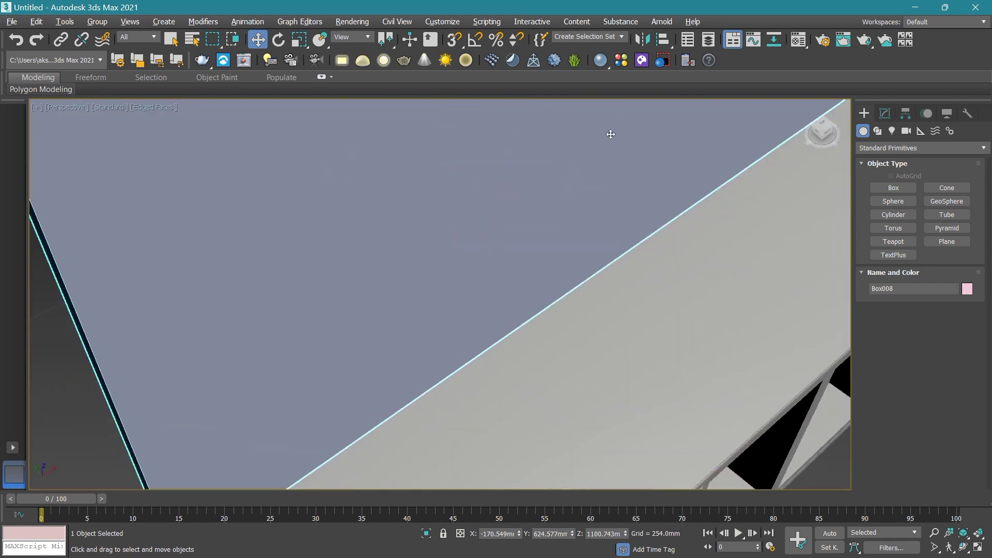
pyautogui.moveTo(609, 133); pyautogui.dragTo(258, 261, button='middle')
pyautogui.scroll(2, 451, 237)
pyautogui.moveTo(457, 270)
pyautogui.mouseDown()
pyautogui.moveTo(439, 247)
pyautogui.moveTo(460, 279)
pyautogui.mouseUp()
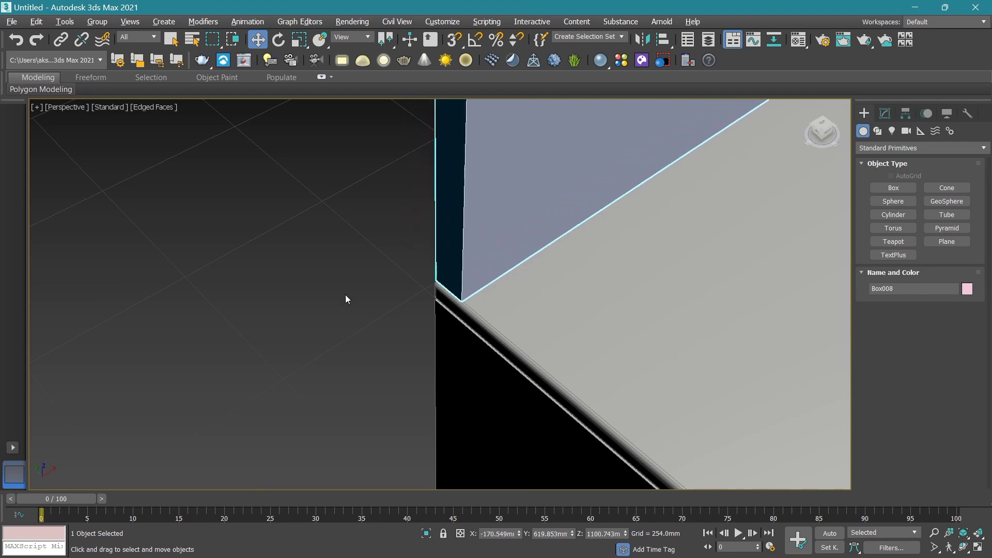
# Return to a straight front view and show Box008's parameters in the Modify panel.
pyautogui.scroll(3, 442, 305)
pyautogui.scroll(2, 445, 306)
pyautogui.scroll(1, 449, 313)
pyautogui.scroll(-2, 450, 313)
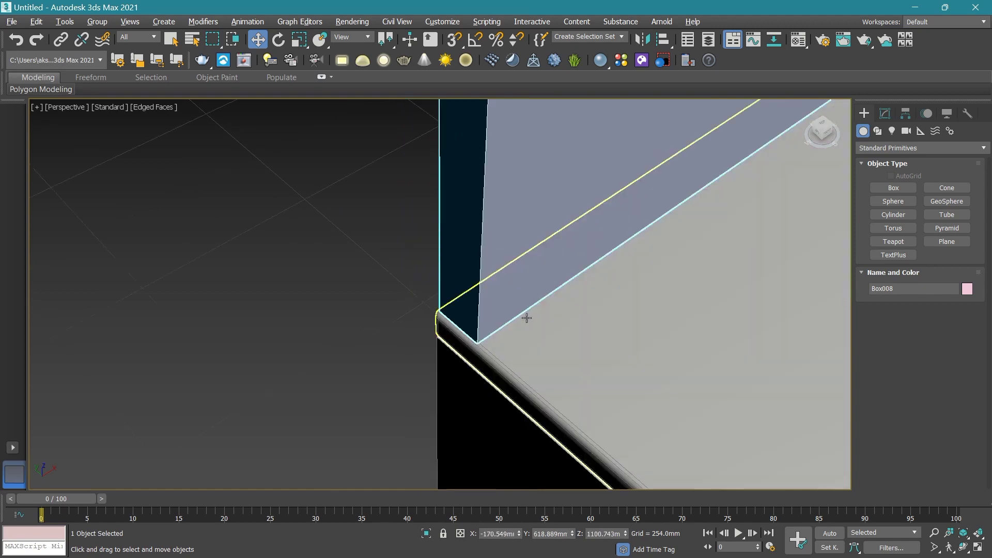
pyautogui.scroll(-2, 525, 316)
pyautogui.scroll(-3, 381, 436)
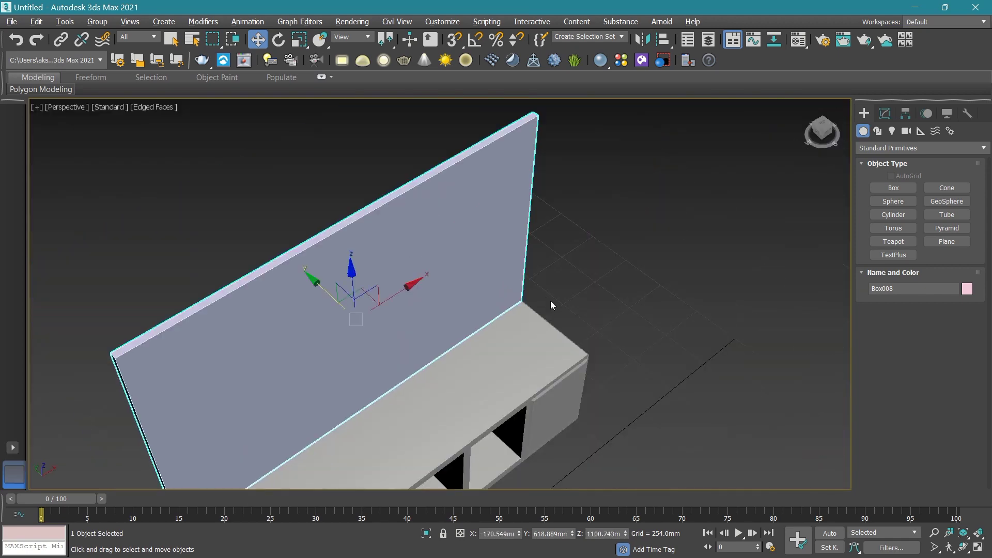
pyautogui.click(827, 135)
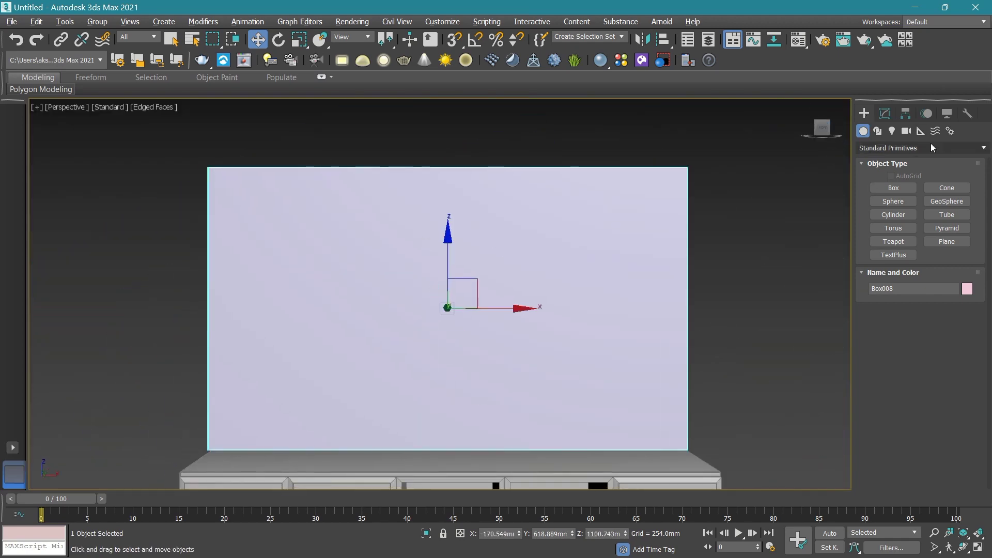
pyautogui.click(886, 115)
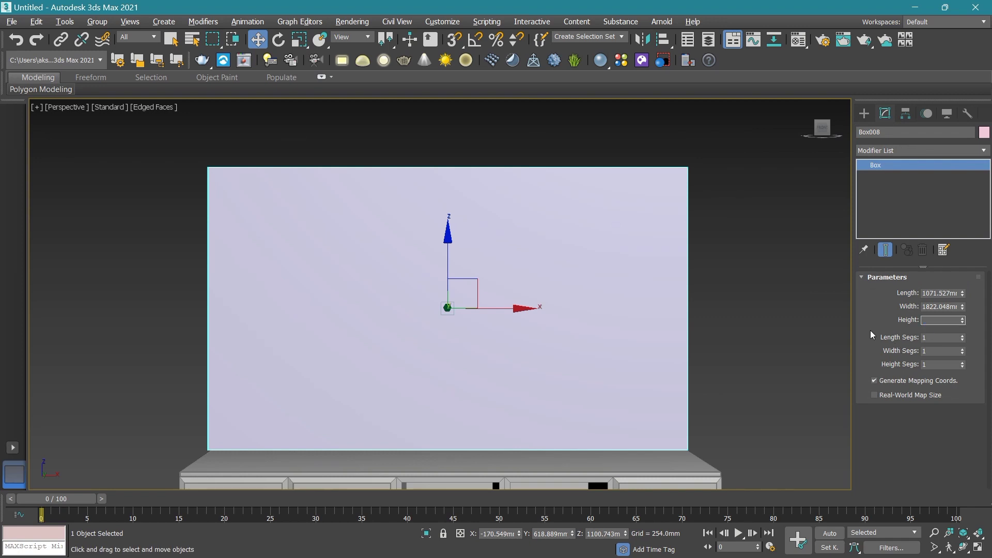
# Set the back panel's Height to 18 mm.
pyautogui.write('18')
pyautogui.press('Return')
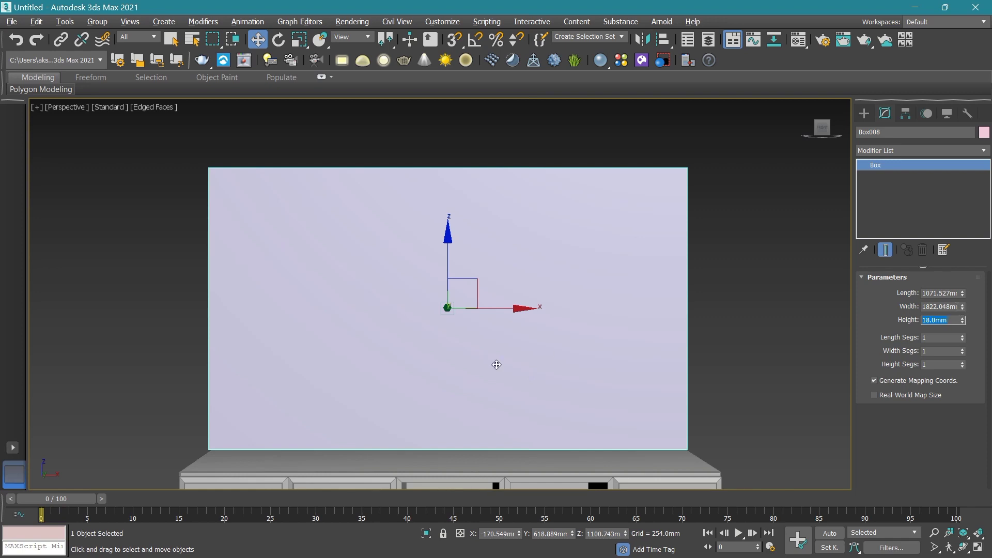
pyautogui.moveTo(496, 364); pyautogui.dragTo(512, 363, button='middle')
pyautogui.click(533, 300)
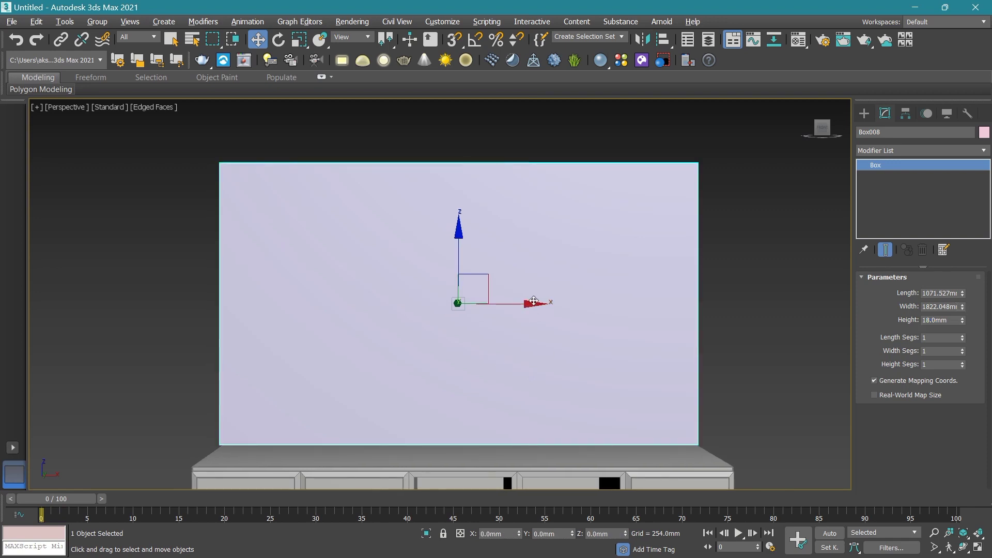
pyautogui.click(722, 284)
pyautogui.scroll(-1, 549, 325)
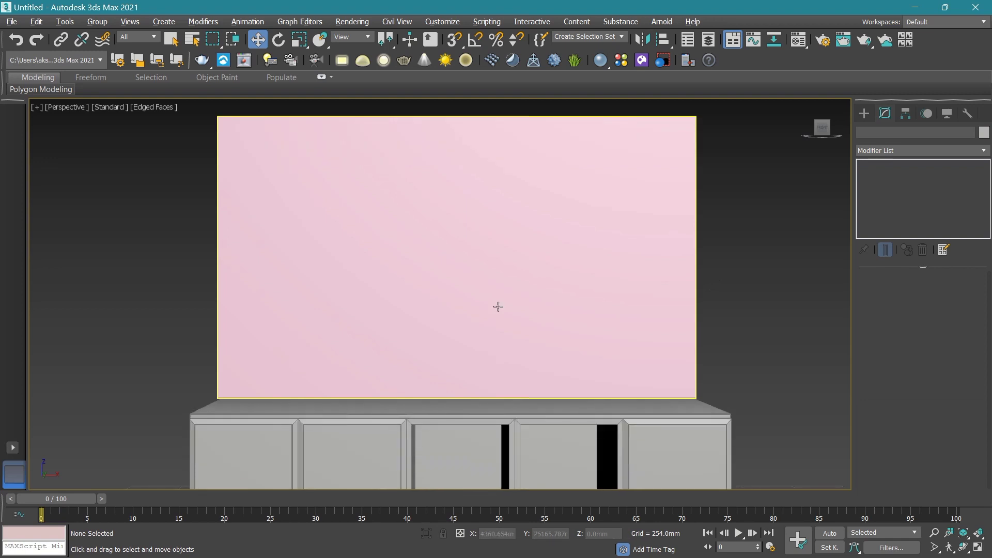
pyautogui.scroll(-4, 498, 306)
pyautogui.scroll(4, 494, 306)
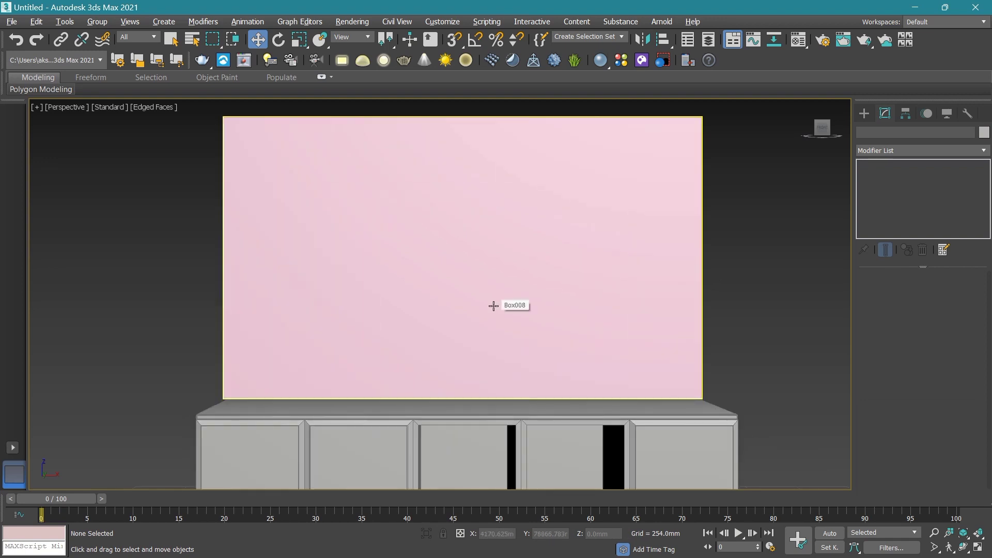
# Change the back panel's object colour to grey to match the cabinet, then reselect it.
pyautogui.click(493, 306)
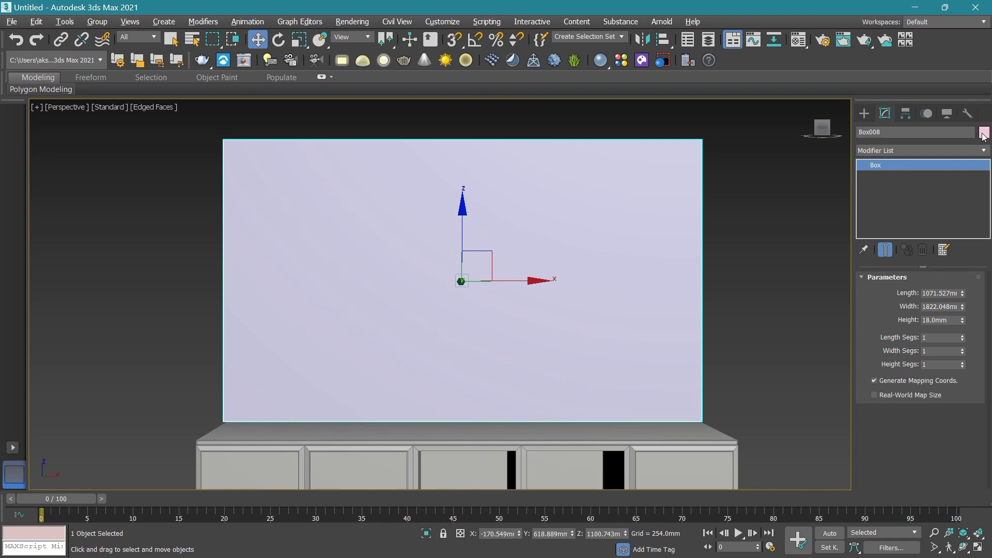
pyautogui.click(983, 133)
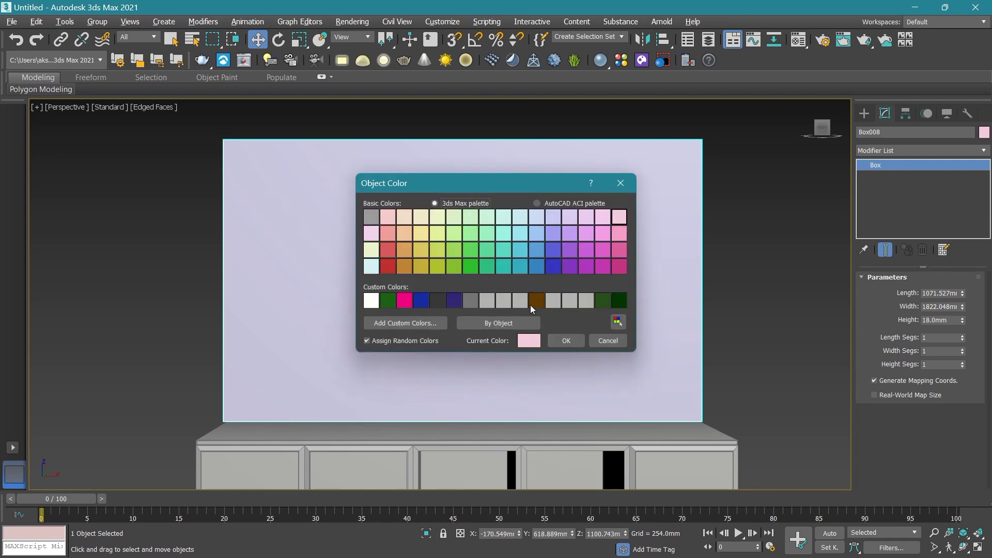
pyautogui.click(519, 300)
pyautogui.click(557, 341)
pyautogui.click(717, 303)
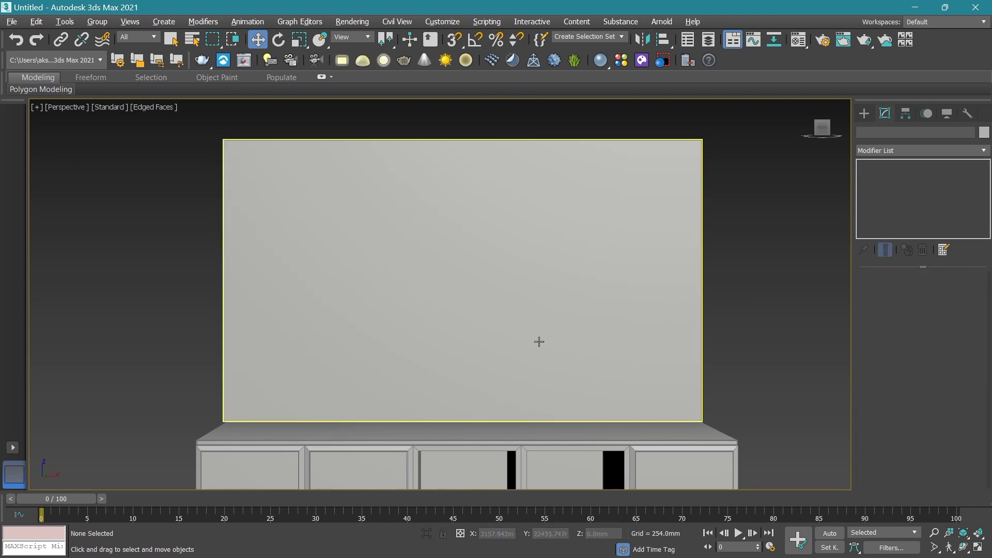
pyautogui.scroll(-3, 461, 379)
pyautogui.click(463, 374)
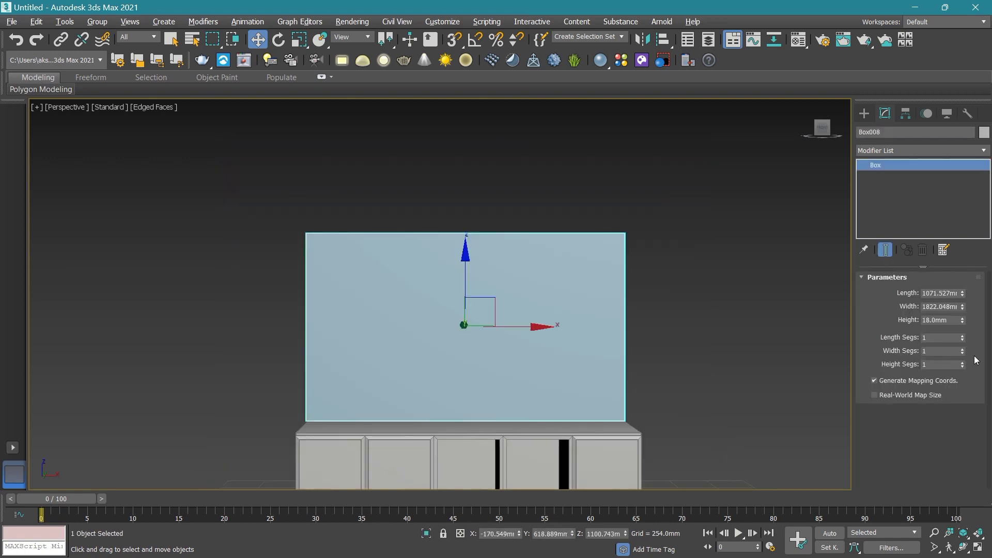
# Raise Box008's Length Segs to 7 and orbit to inspect the seven strips.
pyautogui.click(963, 335)
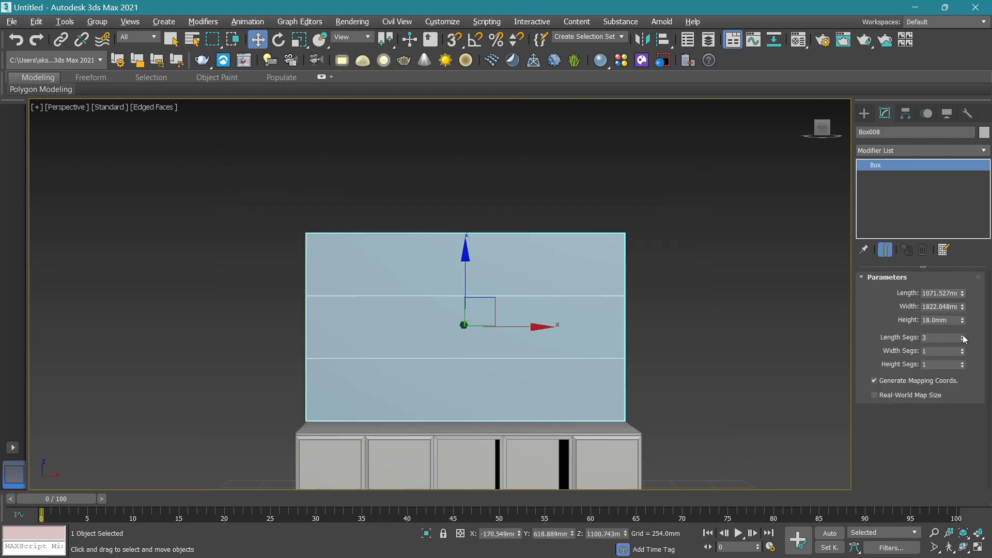
pyautogui.click(962, 336)
pyautogui.click(963, 336)
pyautogui.click(963, 336)
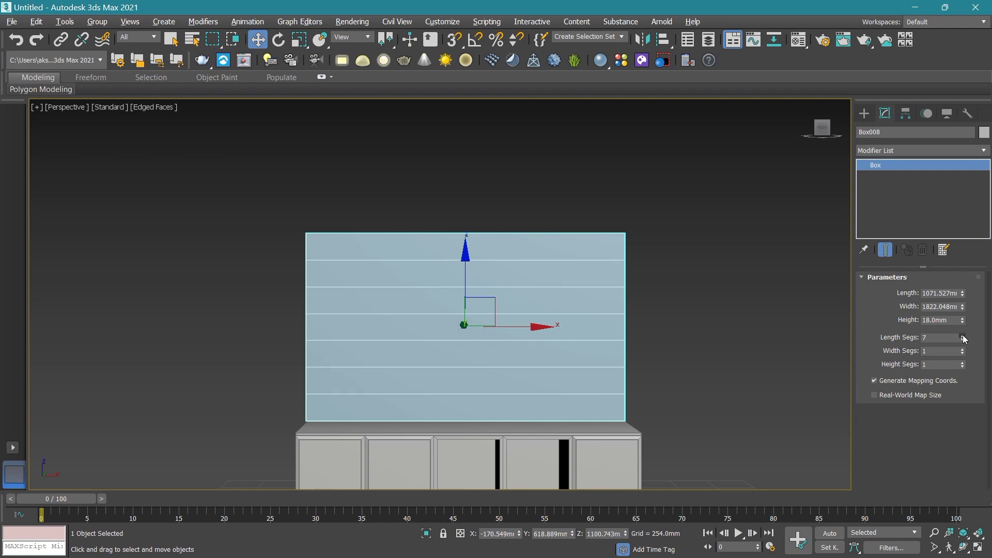
pyautogui.scroll(3, 355, 335)
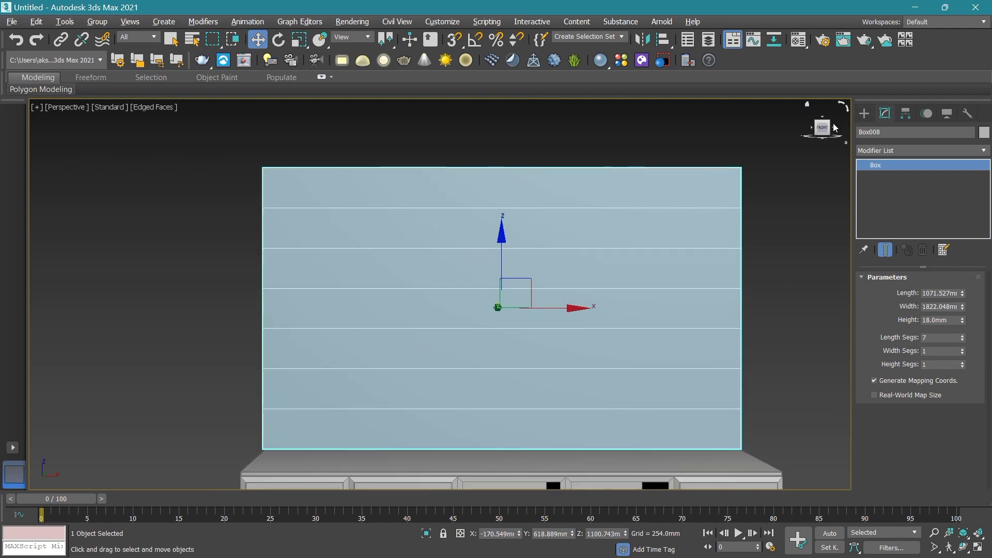
pyautogui.keyDown('alt'); pyautogui.moveTo(720, 341); pyautogui.dragTo(713, 335, button='middle'); pyautogui.keyUp('alt')
pyautogui.keyDown('alt'); pyautogui.moveTo(441, 197); pyautogui.dragTo(456, 242, button='middle'); pyautogui.keyUp('alt')
pyautogui.scroll(2, 422, 225)
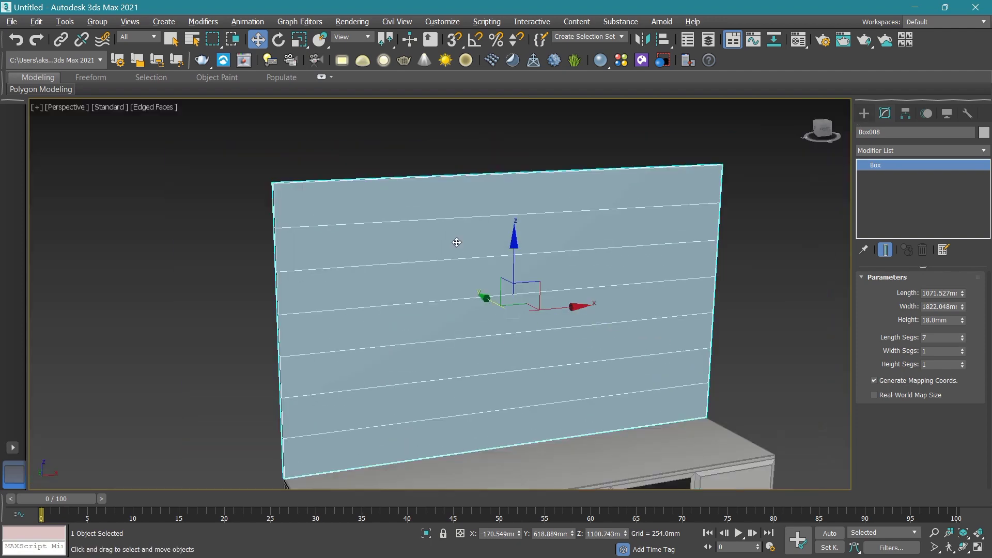
# Convert Box008 to Editable Poly and extrude its 12 horizontal edges into recessed grooves.
pyautogui.keyDown('alt'); pyautogui.moveTo(459, 290); pyautogui.dragTo(451, 247, button='middle'); pyautogui.keyUp('alt')
pyautogui.rightClick(451, 247)
pyautogui.moveTo(496, 389)
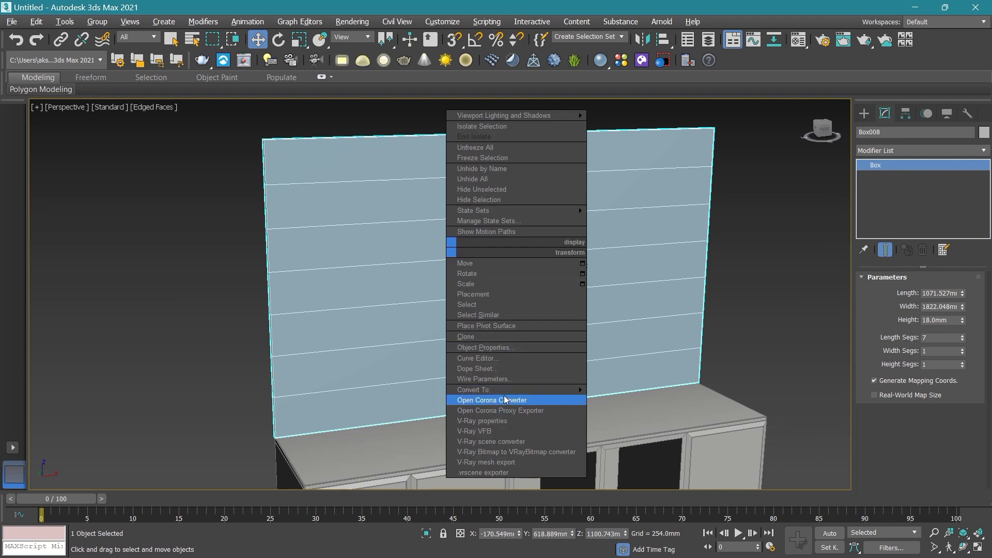
pyautogui.click(634, 399)
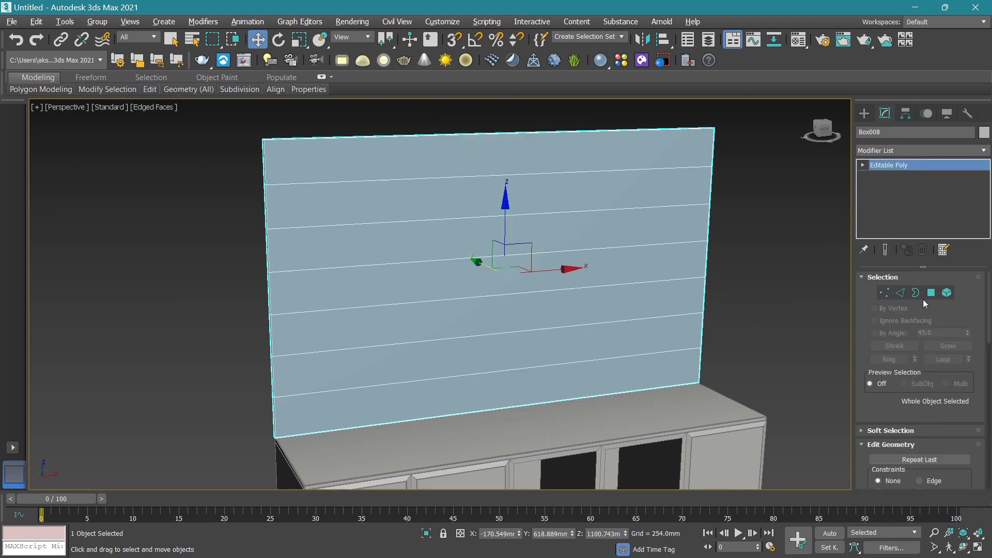
pyautogui.click(905, 295)
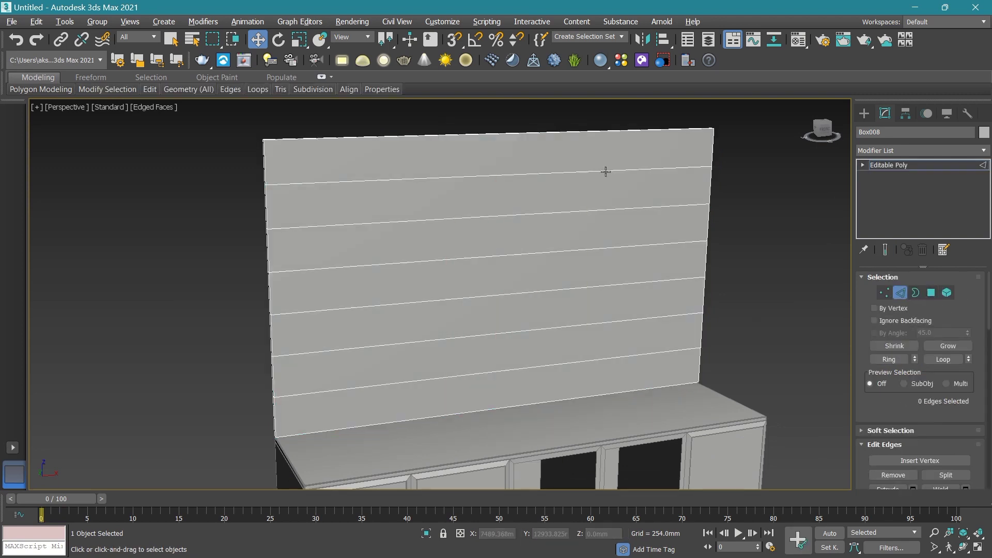
pyautogui.moveTo(500, 350); pyautogui.dragTo(466, 378)
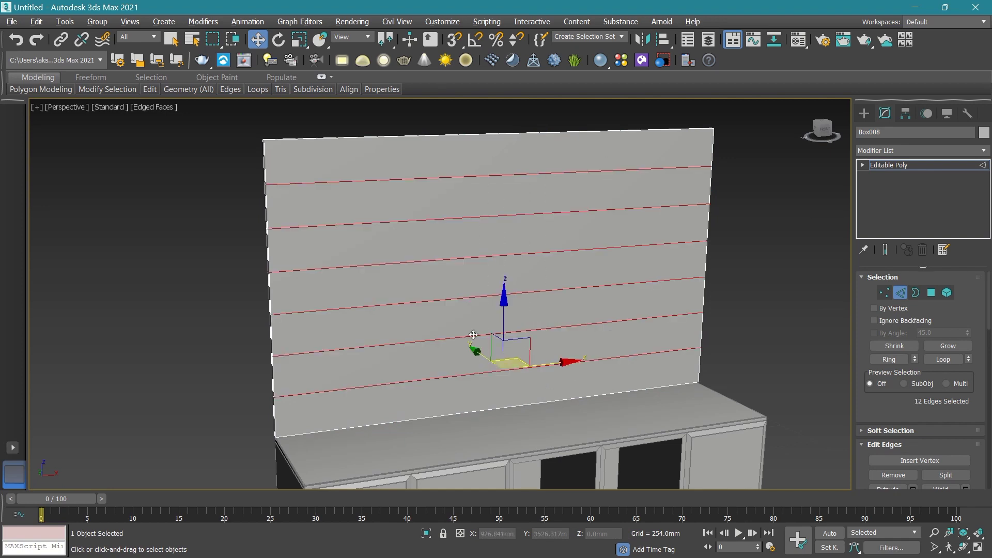
pyautogui.click(913, 488)
pyautogui.moveTo(449, 309); pyautogui.dragTo(454, 325)
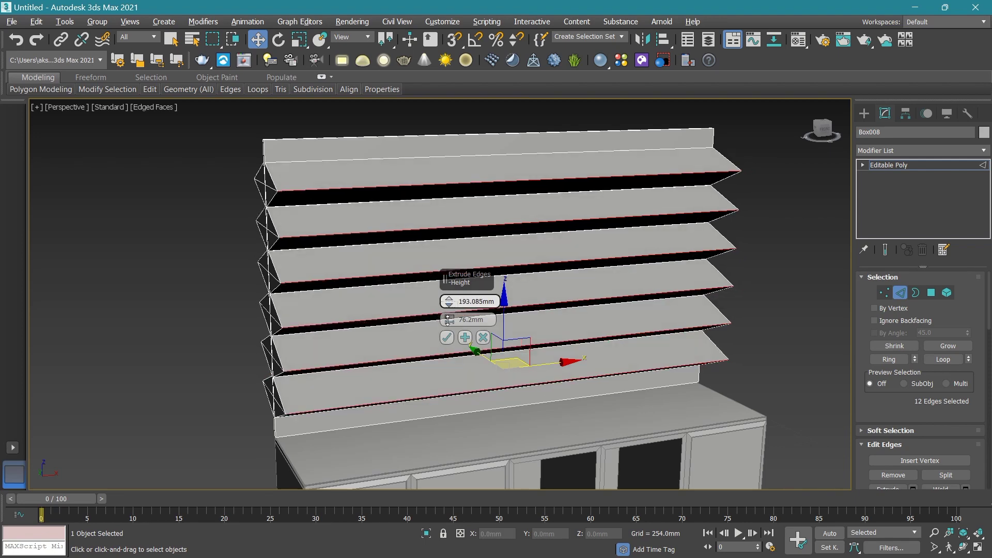
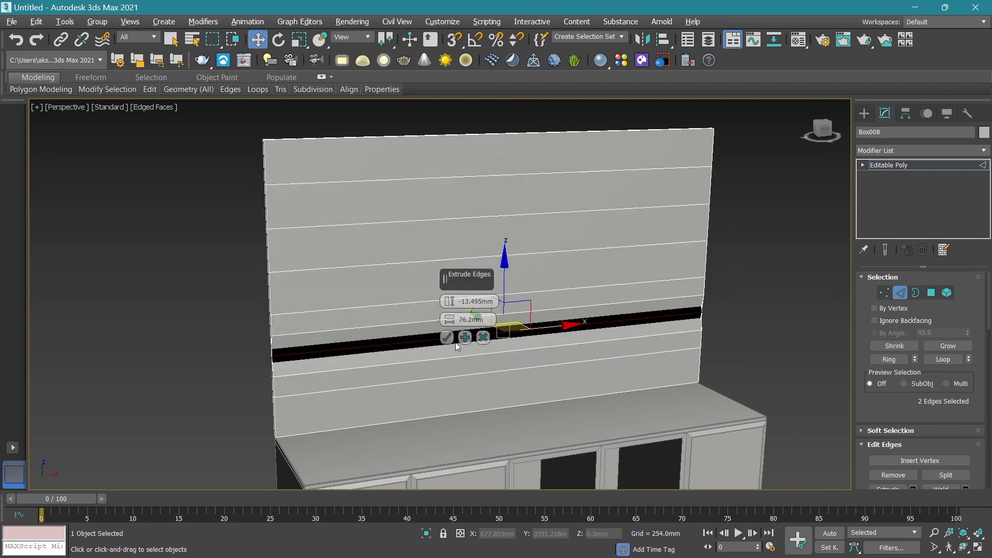
# Narrow the back-wall groove edge extrusion to about 4.8mm width.
pyautogui.moveTo(454, 323); pyautogui.dragTo(449, 341)
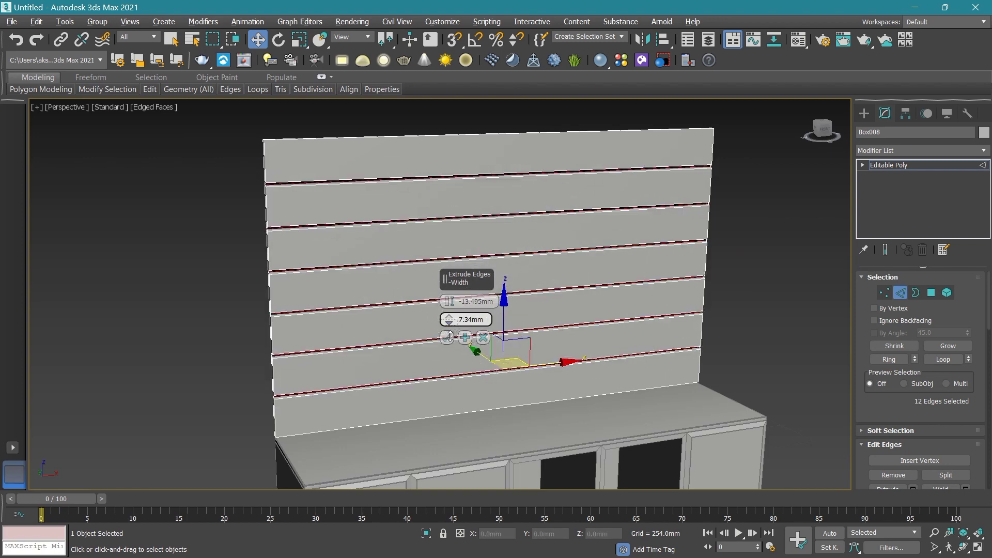
pyautogui.scroll(5, 383, 289)
pyautogui.scroll(3, 408, 352)
pyautogui.moveTo(407, 352); pyautogui.dragTo(407, 243, button='middle')
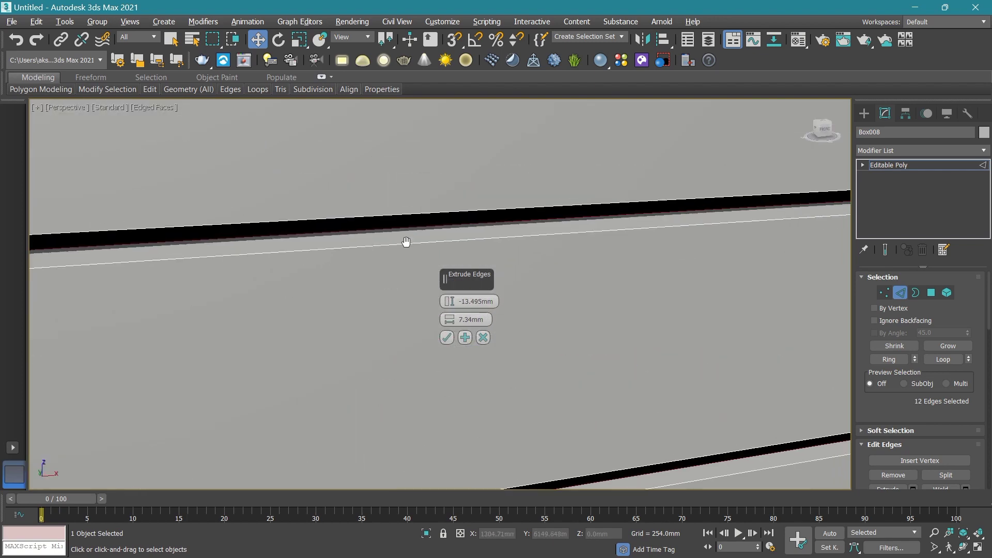
pyautogui.moveTo(449, 328); pyautogui.dragTo(449, 301)
pyautogui.click(450, 301)
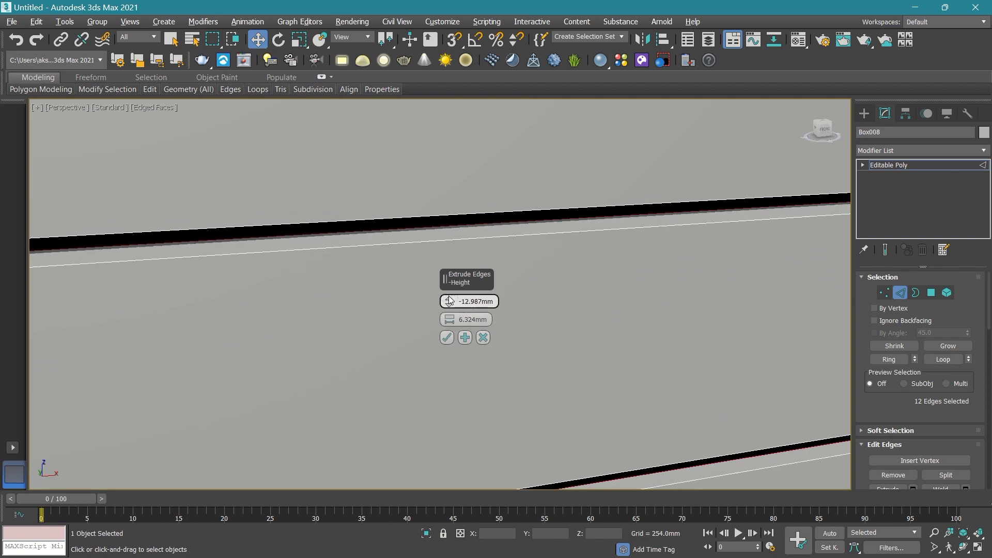
# Tweak the groove extrusion height to about -1.523mm while orbiting to check depth.
pyautogui.moveTo(825, 129); pyautogui.dragTo(815, 126)
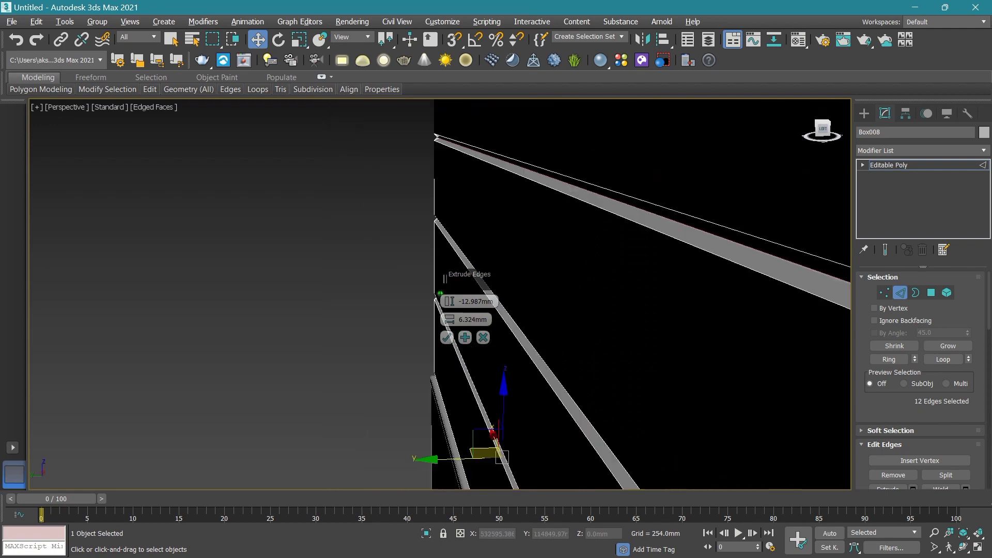
pyautogui.moveTo(504, 250)
pyautogui.mouseDown(button='middle')
pyautogui.moveTo(570, 242)
pyautogui.moveTo(542, 253)
pyautogui.mouseUp(button='middle')
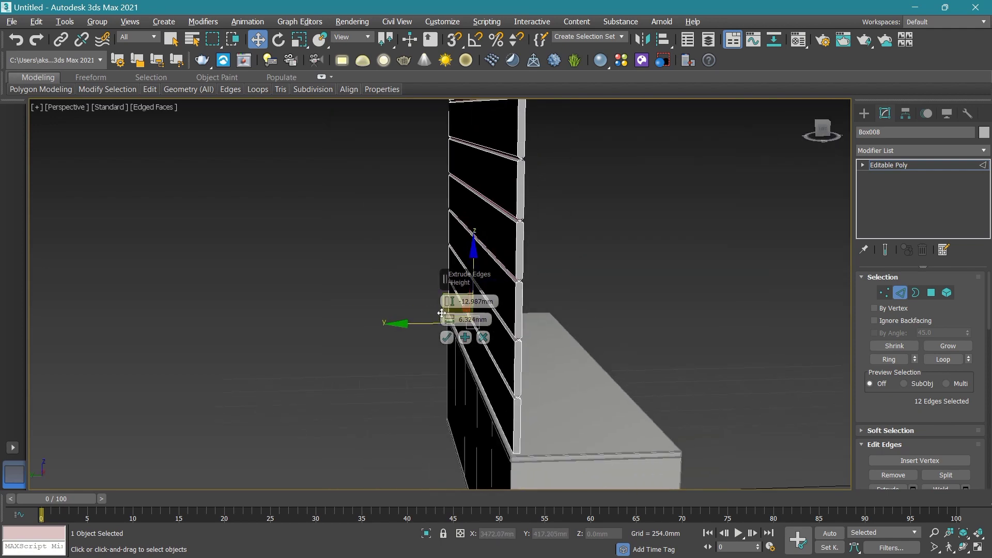
pyautogui.moveTo(448, 301)
pyautogui.mouseDown()
pyautogui.moveTo(447, 289)
pyautogui.moveTo(450, 306)
pyautogui.mouseUp()
pyautogui.scroll(5, 527, 228)
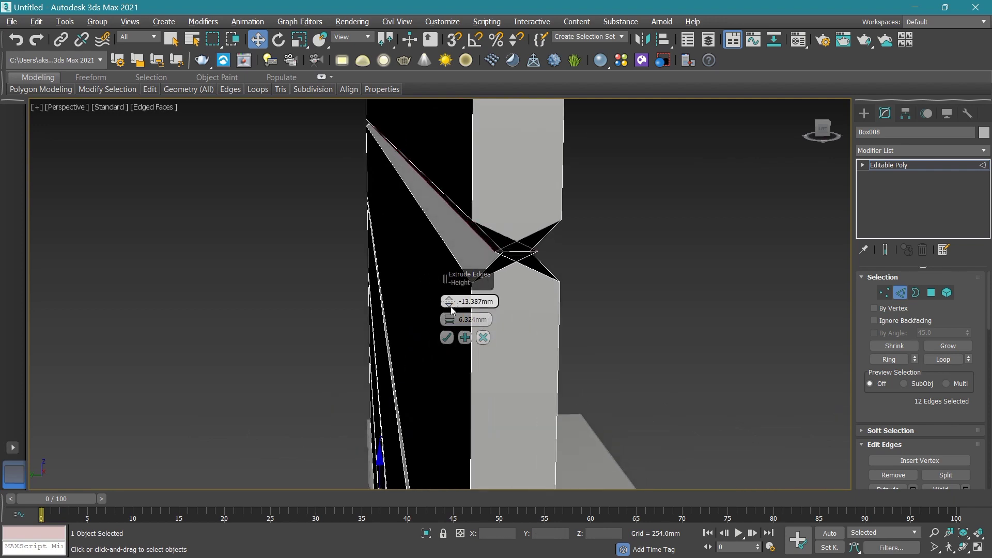
pyautogui.rightClick(450, 306)
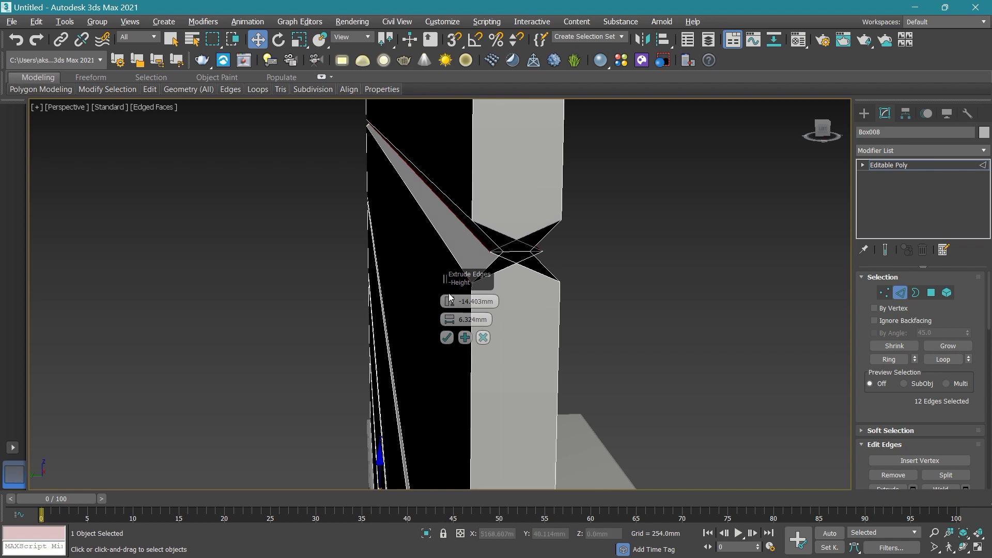
pyautogui.keyDown('alt'); pyautogui.moveTo(542, 231); pyautogui.dragTo(495, 259, button='middle'); pyautogui.keyUp('alt')
pyautogui.hotkey('ctrl', 'z')
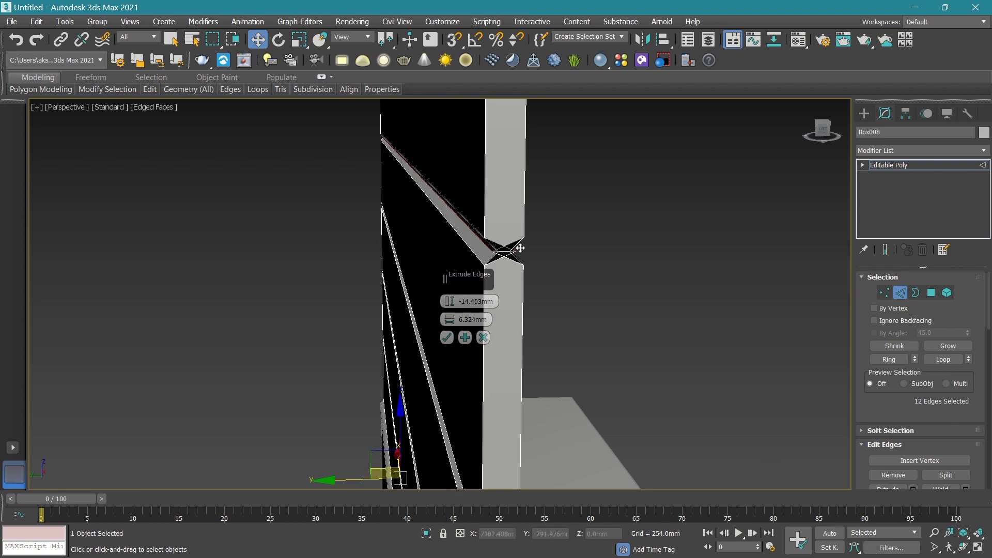
pyautogui.moveTo(448, 305); pyautogui.dragTo(447, 302)
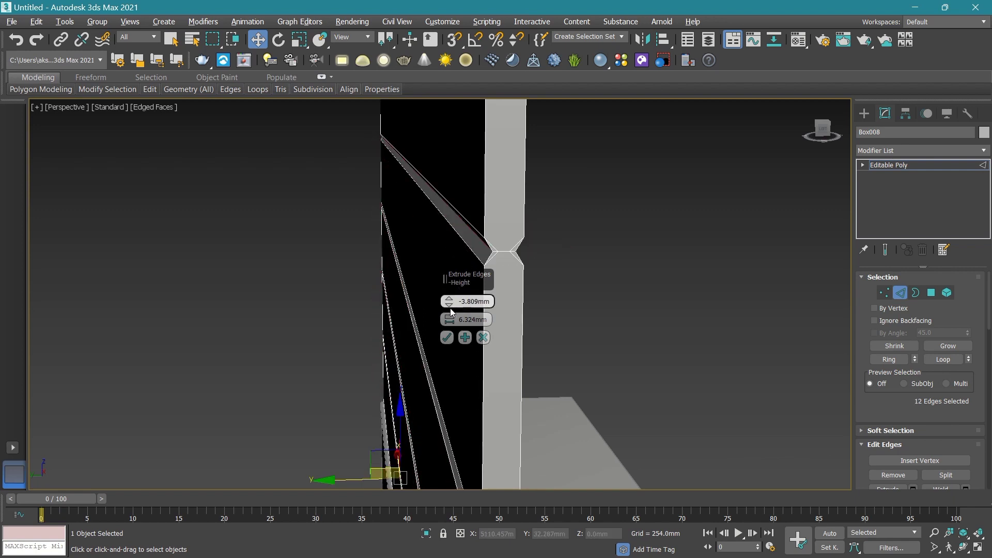
pyautogui.moveTo(450, 308)
pyautogui.mouseDown()
pyautogui.moveTo(449, 299)
pyautogui.moveTo(450, 330)
pyautogui.mouseUp()
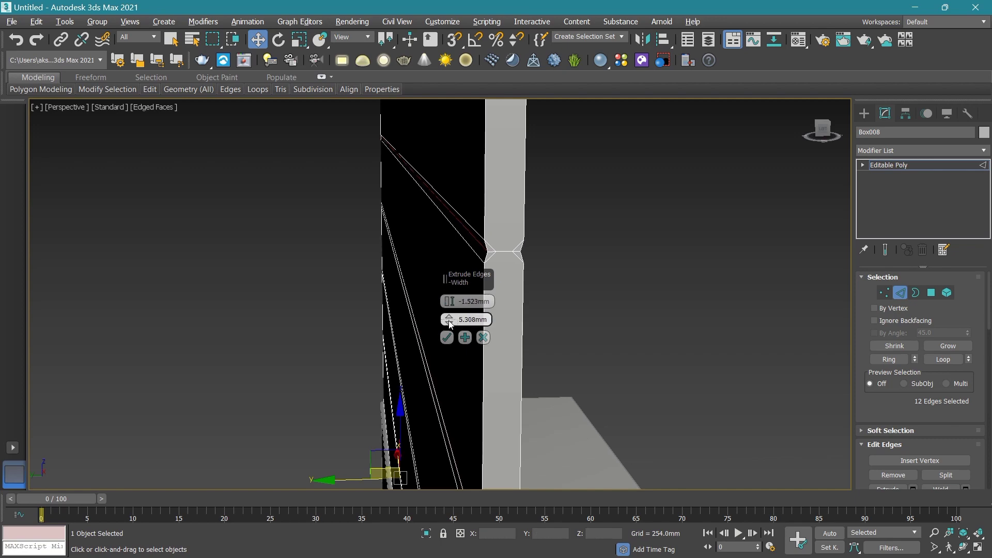
# Adjust the Extrude Edges height toward -10.921mm, viewing the wall from the front.
pyautogui.click(828, 129)
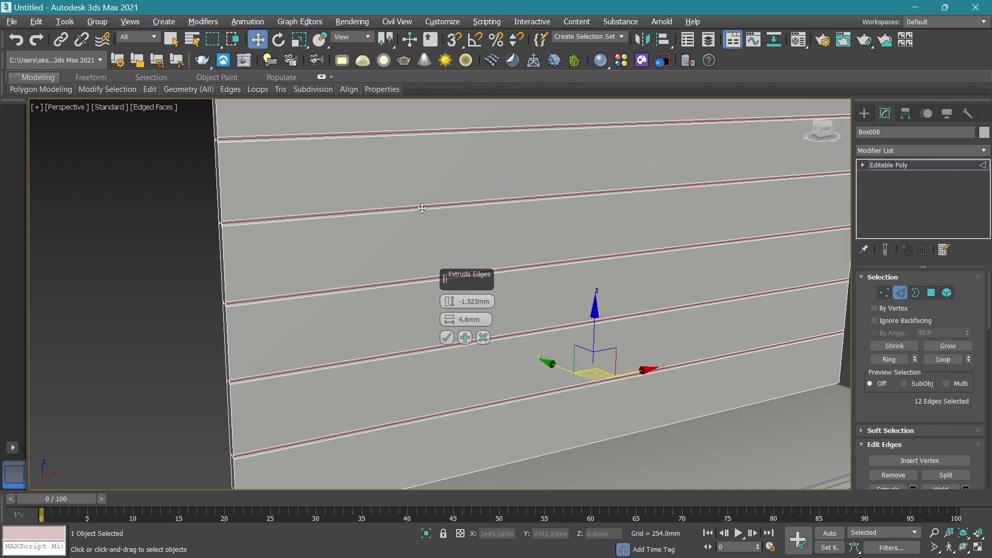
pyautogui.scroll(5, 422, 209)
pyautogui.click(448, 300)
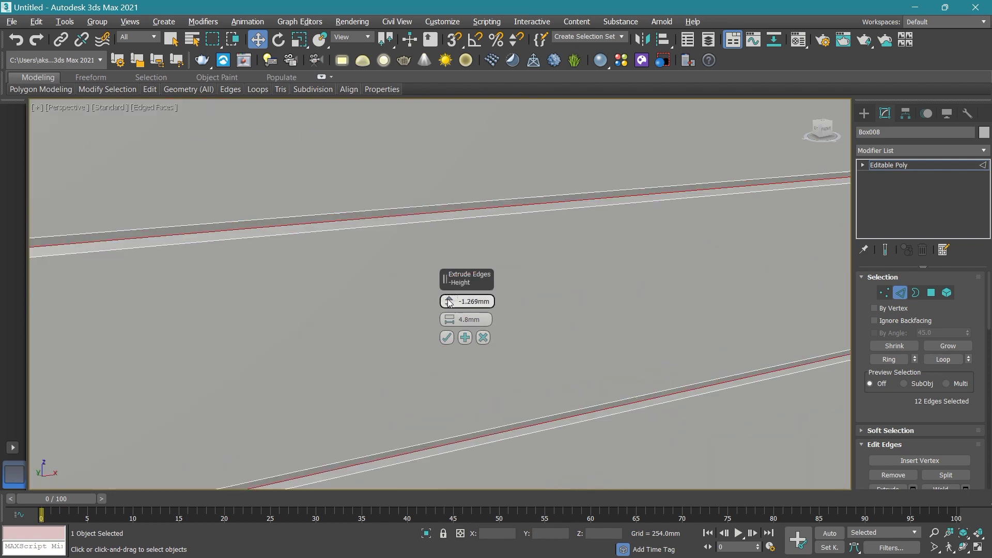
pyautogui.moveTo(449, 309); pyautogui.dragTo(449, 303)
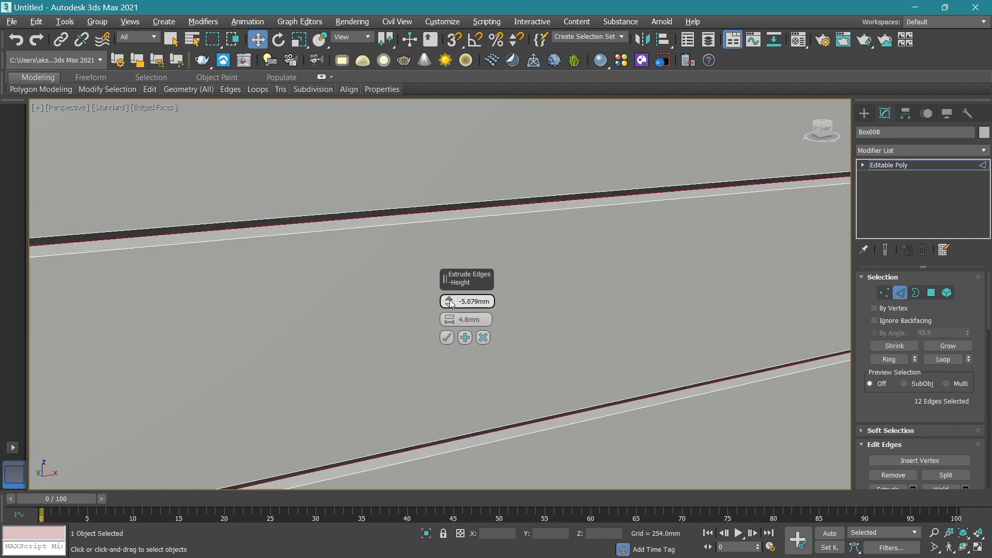
pyautogui.click(450, 301)
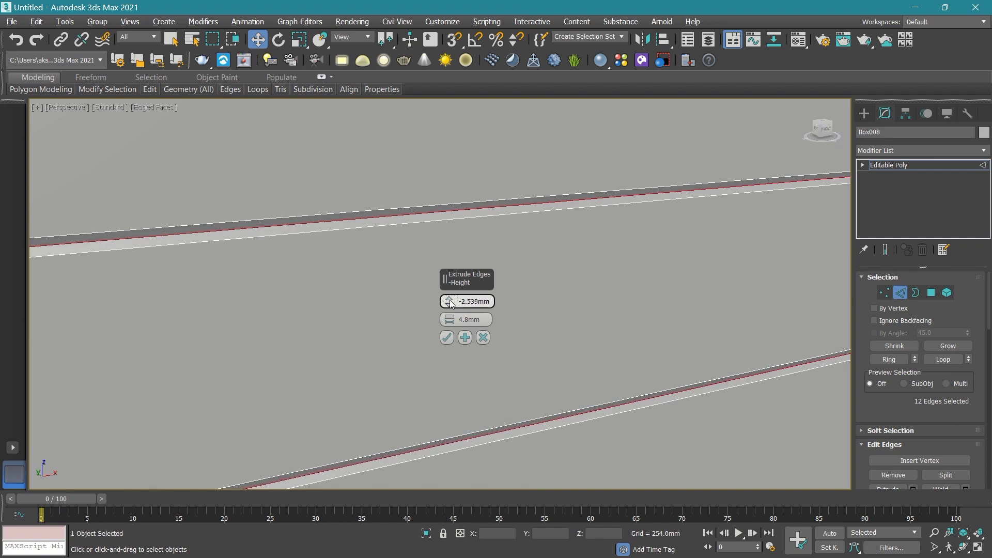
pyautogui.click(450, 301)
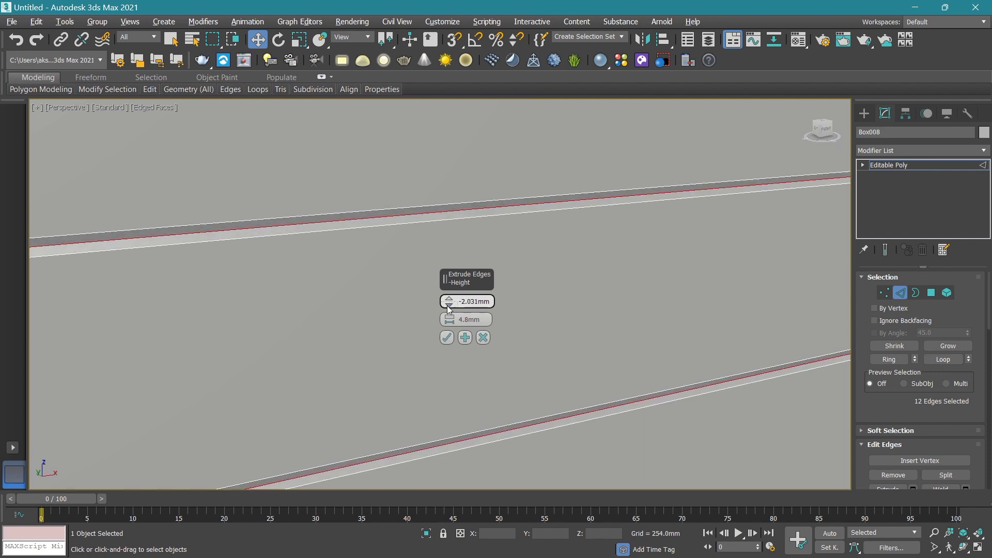
pyautogui.moveTo(448, 308); pyautogui.dragTo(449, 307)
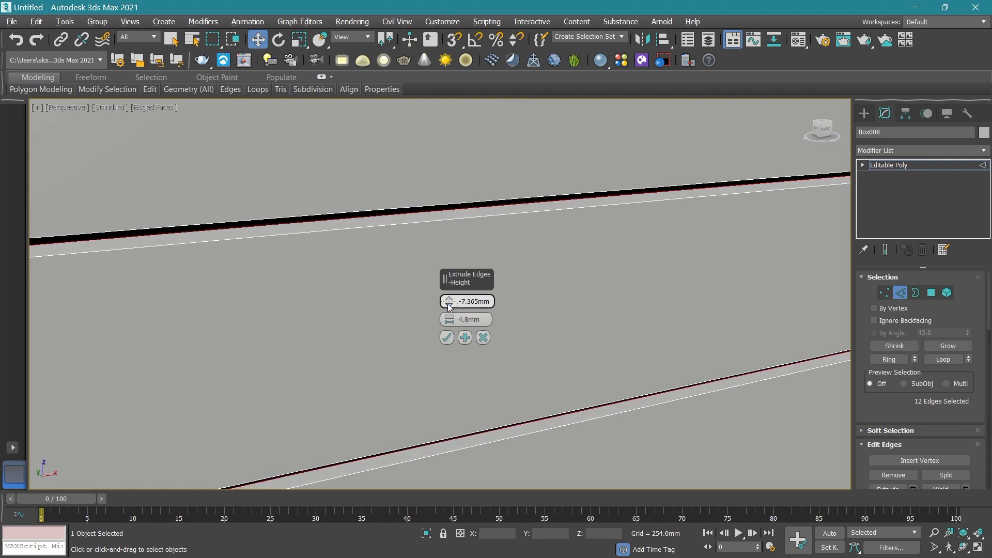
pyautogui.moveTo(450, 306); pyautogui.dragTo(450, 306)
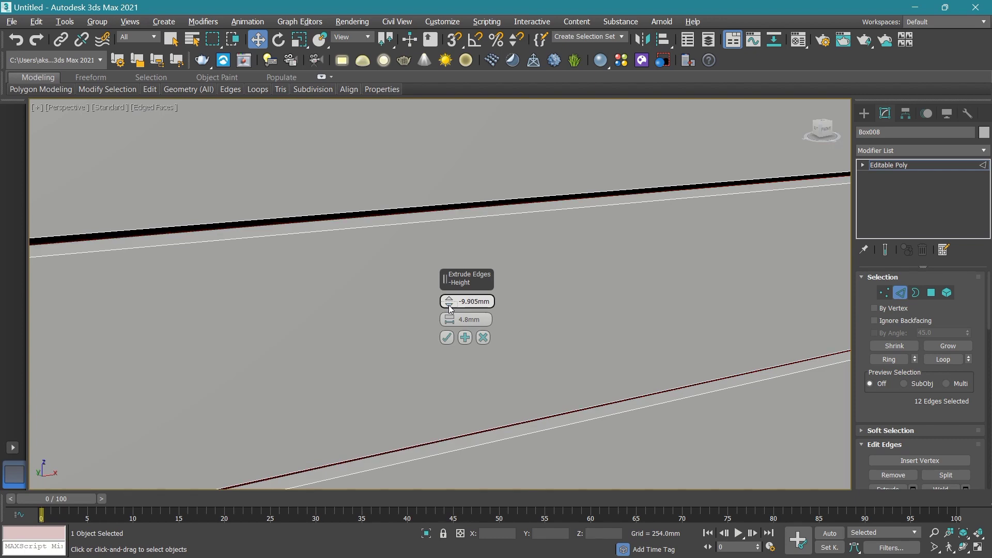
# Confirm the 10.921mm-deep, 4.8mm-wide groove extrusion on Box008.
pyautogui.moveTo(412, 213); pyautogui.dragTo(415, 116, button='middle')
pyautogui.scroll(-2, 415, 116)
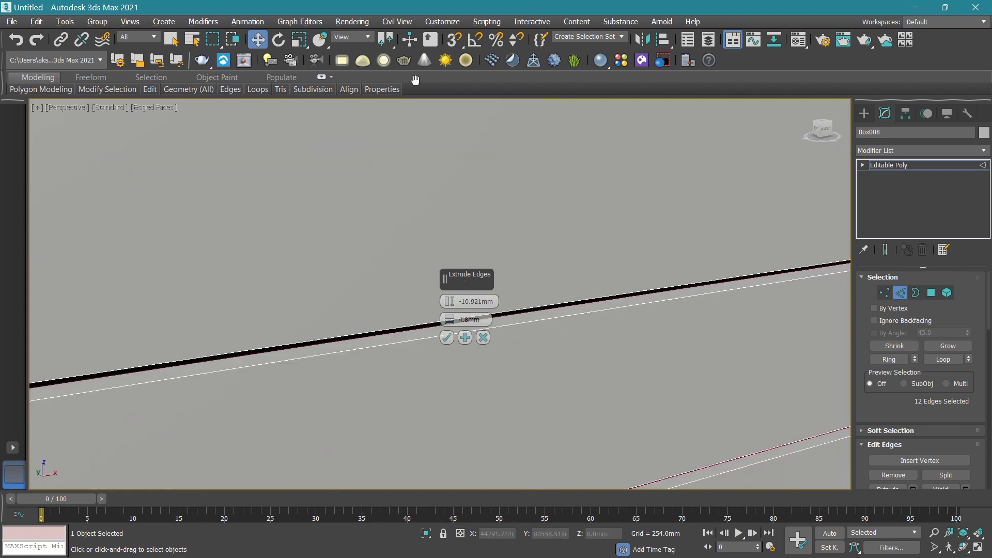
pyautogui.scroll(-2, 347, 195)
pyautogui.scroll(-2, 330, 222)
pyautogui.scroll(-3, 306, 252)
pyautogui.scroll(-3, 306, 252)
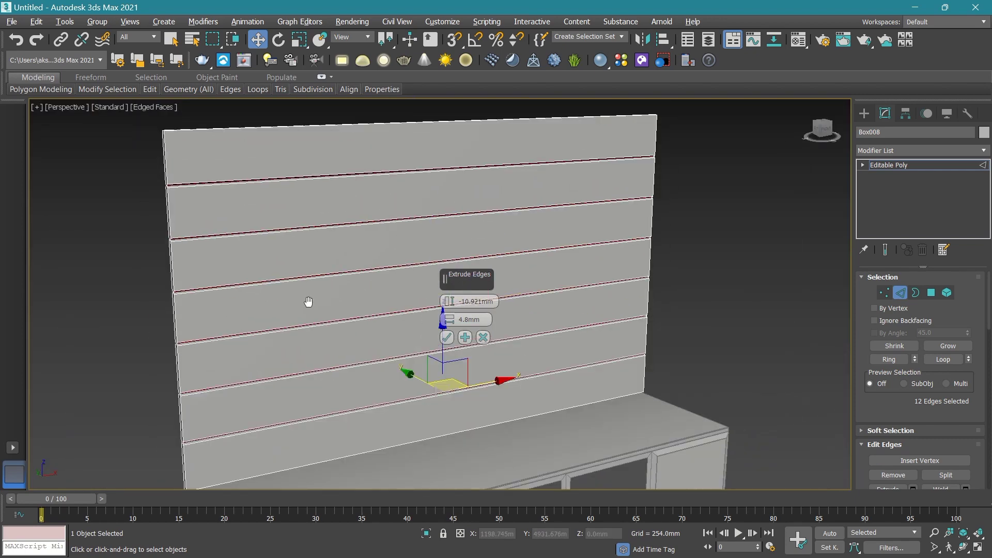
pyautogui.scroll(-3, 308, 239)
pyautogui.click(446, 337)
# Clear the edge selection, hide edged faces, and inspect the grooved wall from front and angled views.
pyautogui.click(697, 280)
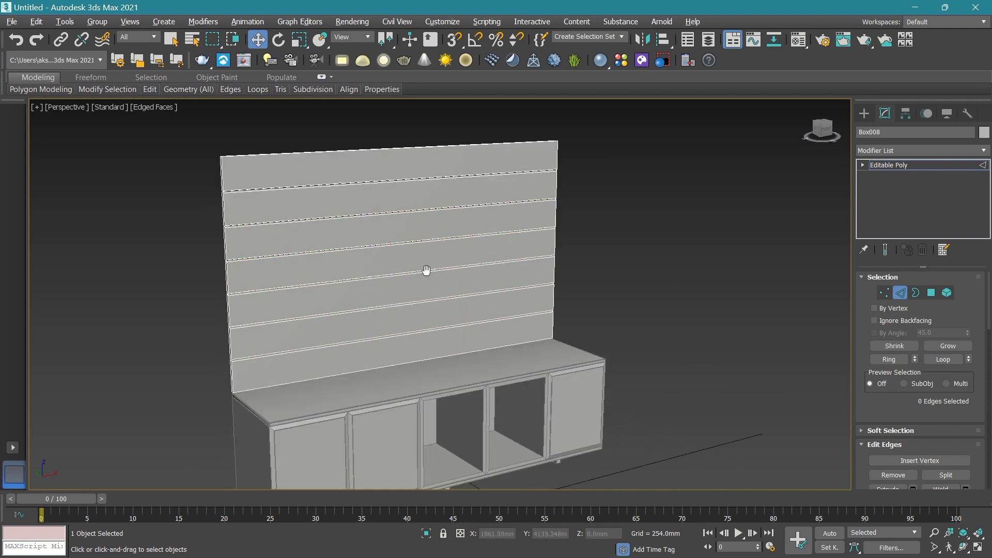
pyautogui.moveTo(427, 270); pyautogui.dragTo(452, 326, button='middle')
pyautogui.press('F4')
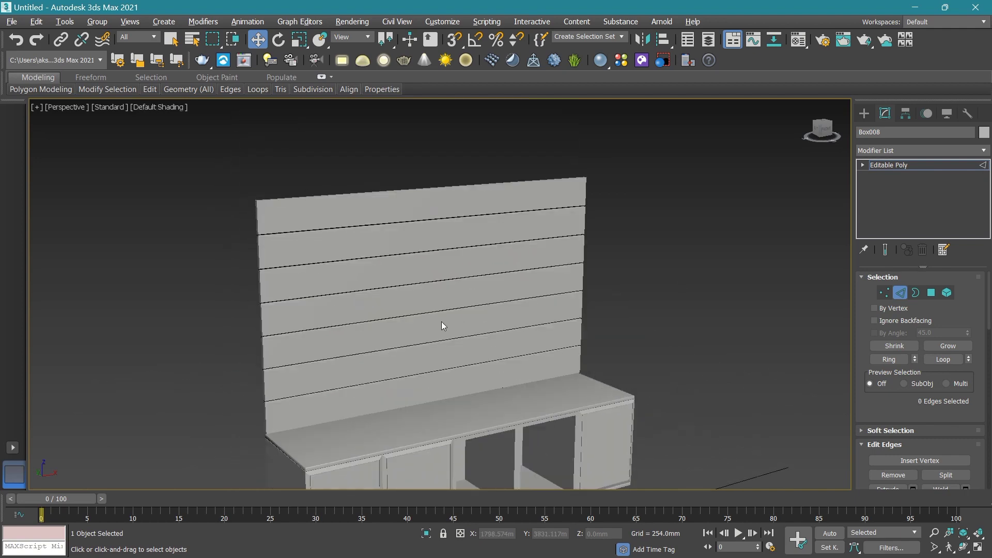
pyautogui.scroll(3, 435, 321)
pyautogui.scroll(2, 433, 308)
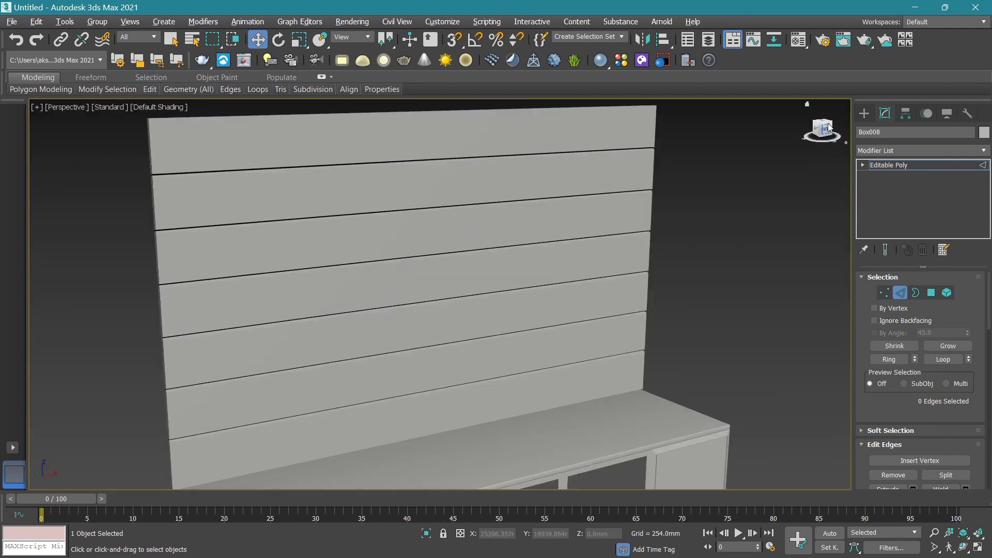
pyautogui.click(826, 130)
pyautogui.keyDown('alt'); pyautogui.moveTo(323, 325); pyautogui.dragTo(326, 325, button='middle'); pyautogui.keyUp('alt')
# Restore edged faces, exit Edge sub-object mode, and deselect the back wall.
pyautogui.press('F4')
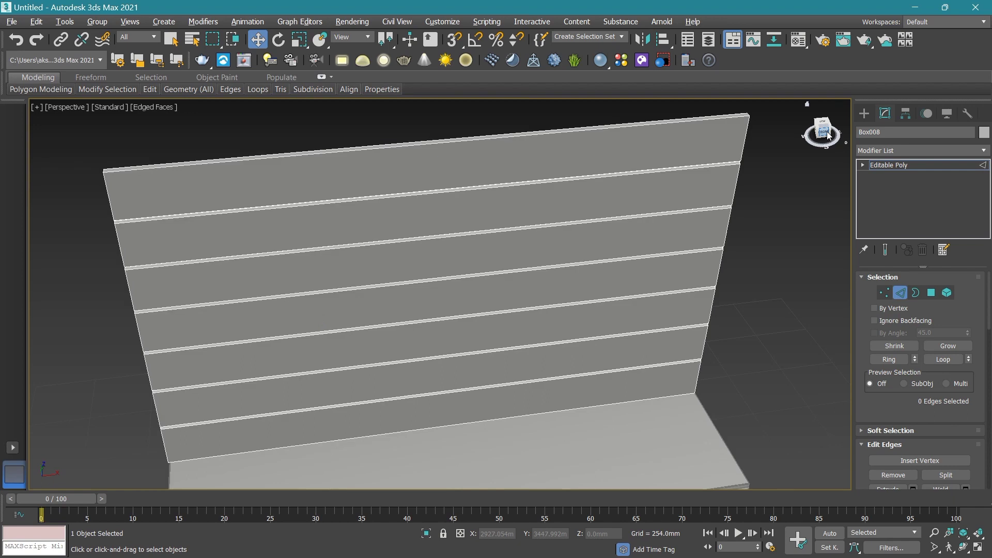
pyautogui.click(828, 139)
pyautogui.click(830, 134)
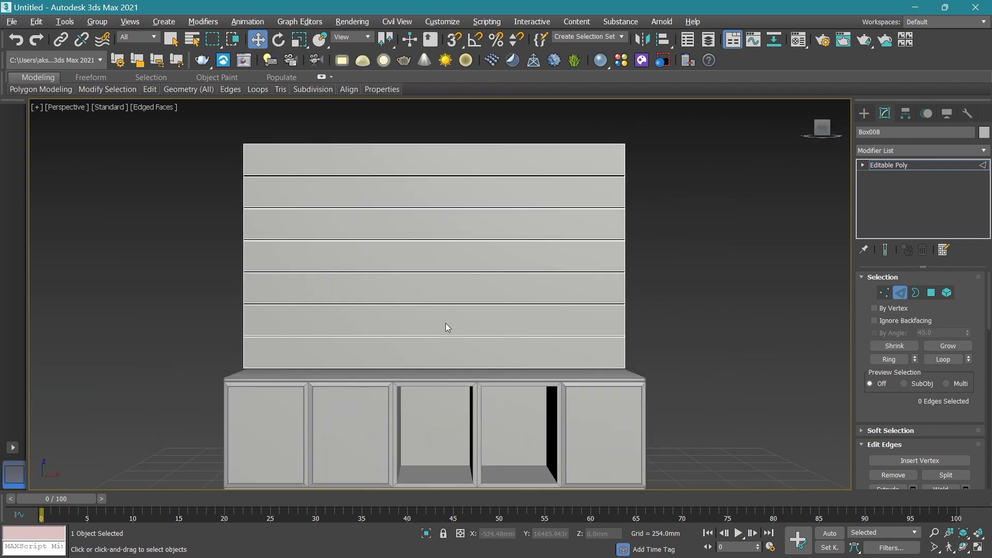
pyautogui.click(917, 170)
pyautogui.click(764, 241)
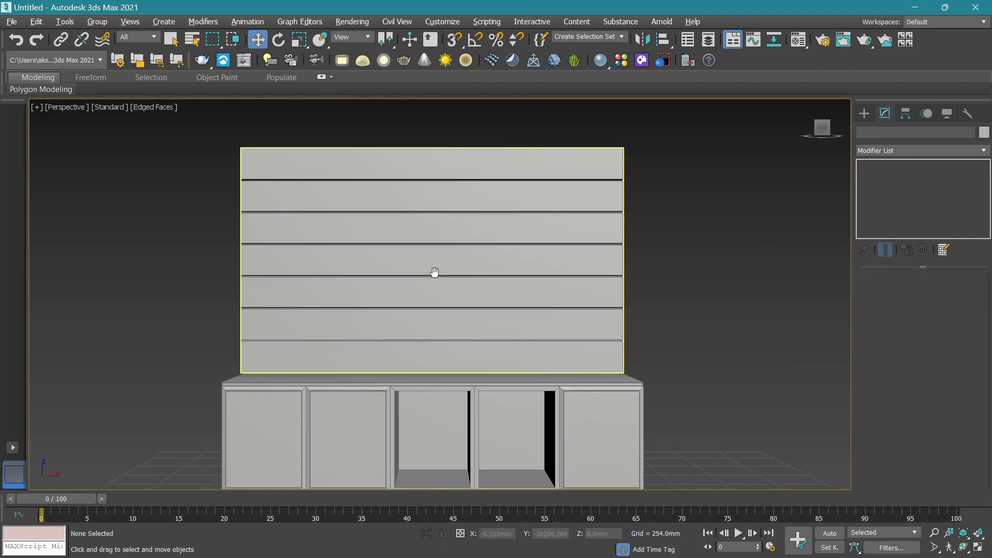
pyautogui.moveTo(434, 274); pyautogui.dragTo(451, 280, button='middle')
# Draw a snapped Box in the front view, running down the back wall's right side.
pyautogui.click(868, 116)
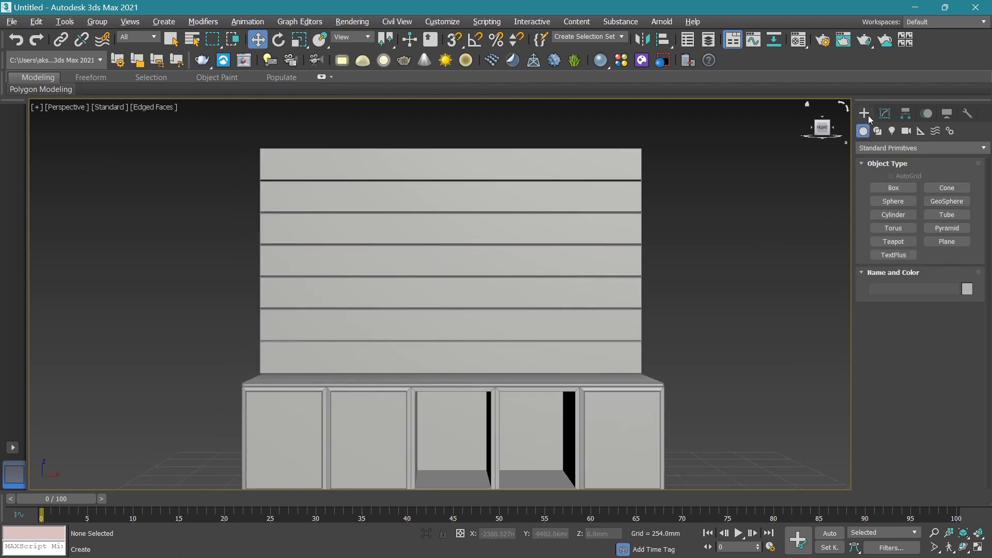
pyautogui.click(893, 188)
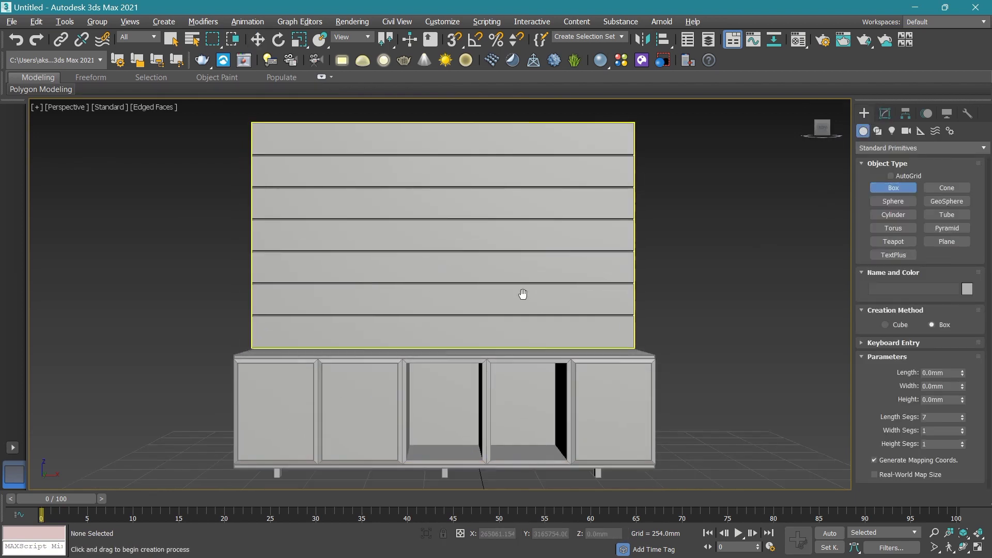
pyautogui.hotkey('alt', 'w')
pyautogui.moveTo(647, 189); pyautogui.dragTo(597, 200, button='middle')
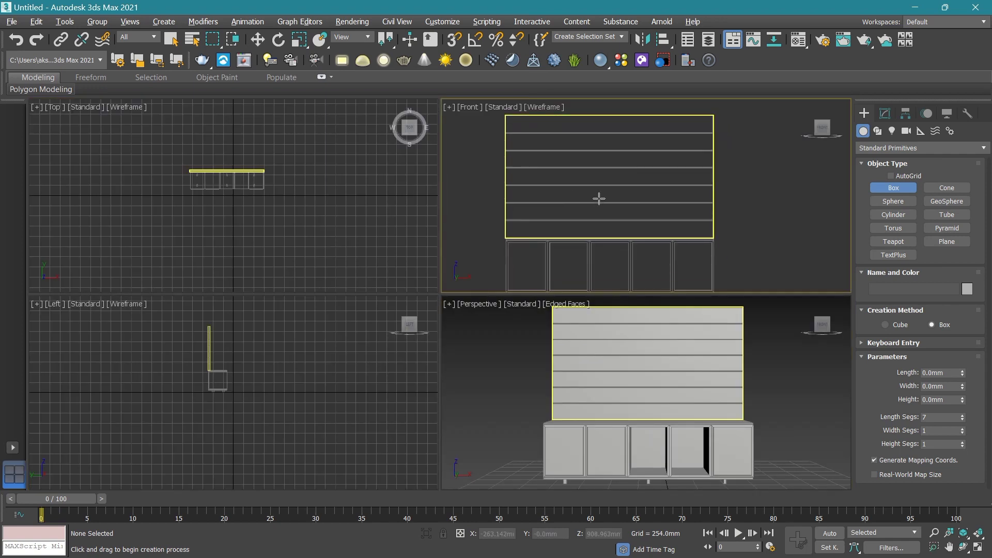
pyautogui.hotkey('alt', 'w')
pyautogui.moveTo(491, 217)
pyautogui.mouseDown(button='middle')
pyautogui.moveTo(516, 248)
pyautogui.moveTo(471, 164)
pyautogui.mouseUp(button='middle')
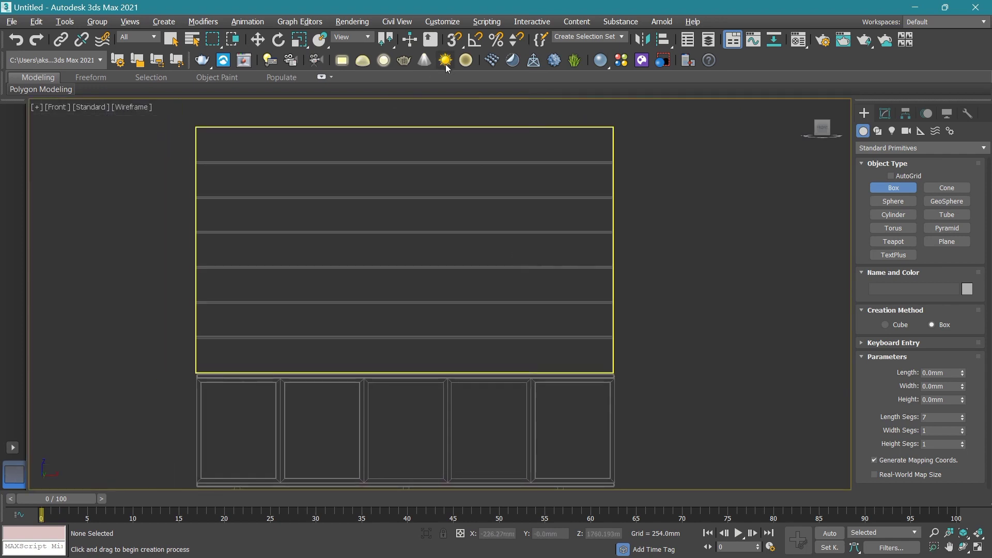
pyautogui.click(454, 39)
pyautogui.click(612, 127)
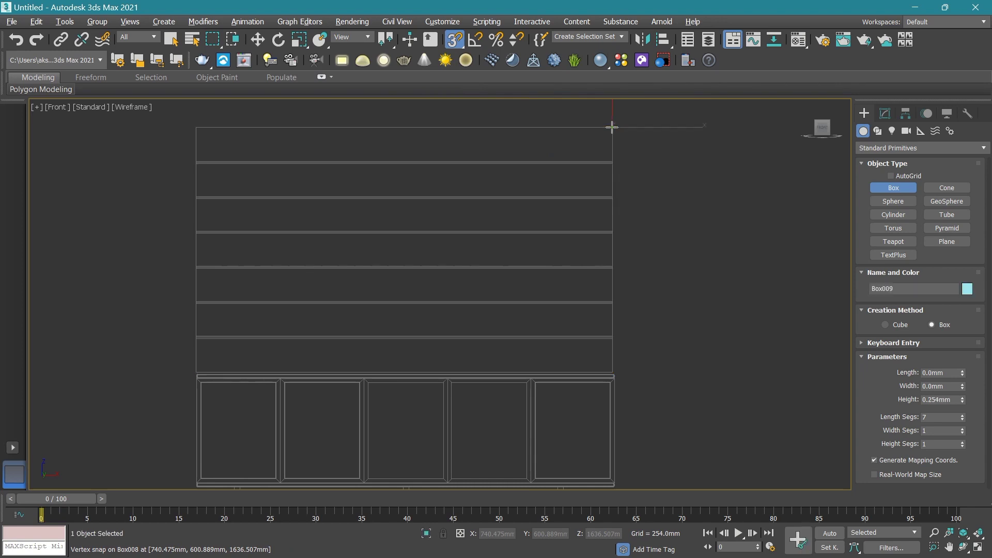
pyautogui.moveTo(611, 127); pyautogui.dragTo(545, 364)
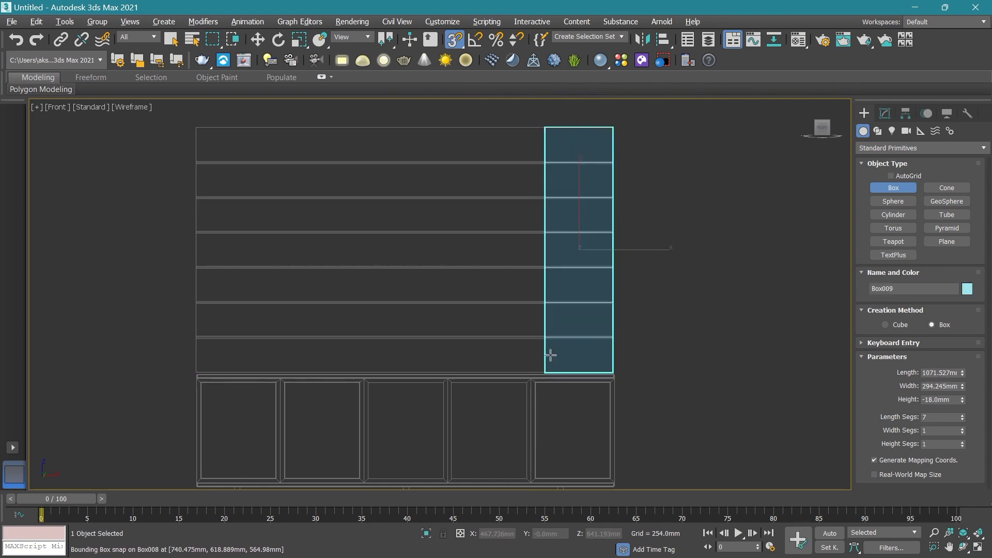
# Maximize the Perspective view and end box creation to inspect the new panel.
pyautogui.hotkey('alt', 'w')
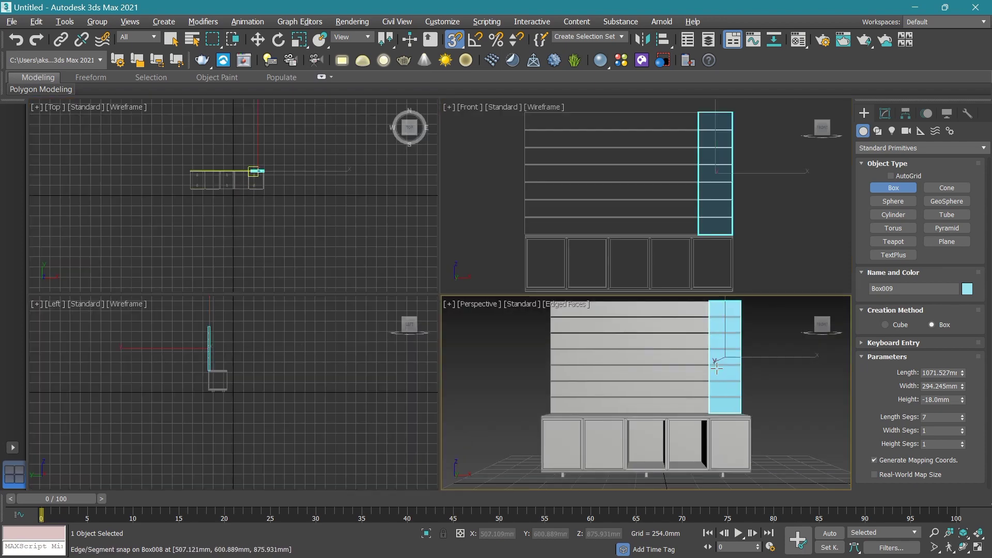
pyautogui.hotkey('alt', 'w')
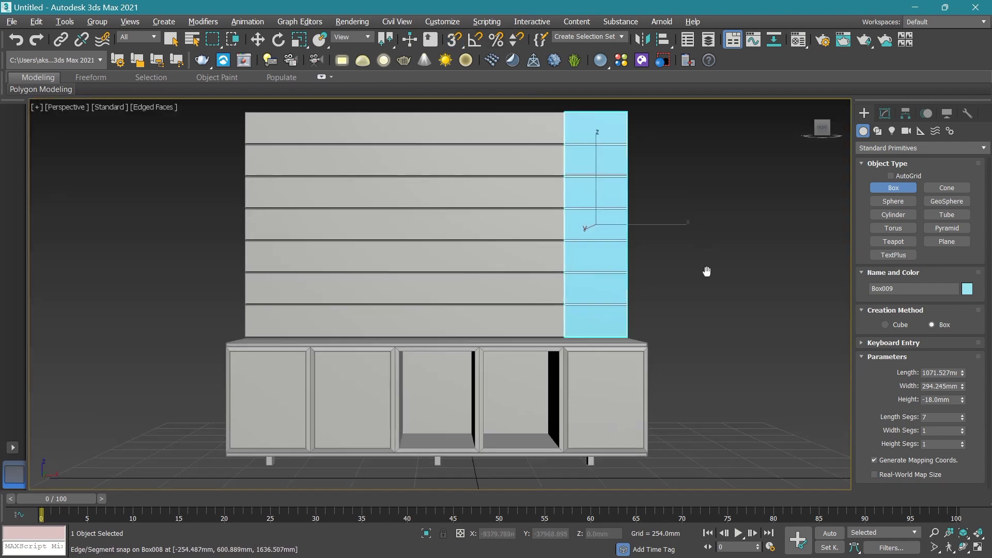
pyautogui.moveTo(706, 271); pyautogui.dragTo(702, 271, button='middle')
pyautogui.press('w')
pyautogui.moveTo(819, 129); pyautogui.dragTo(821, 127)
# Set Box009's Height to 203.2mm in the Modify panel.
pyautogui.scroll(5, 820, 134)
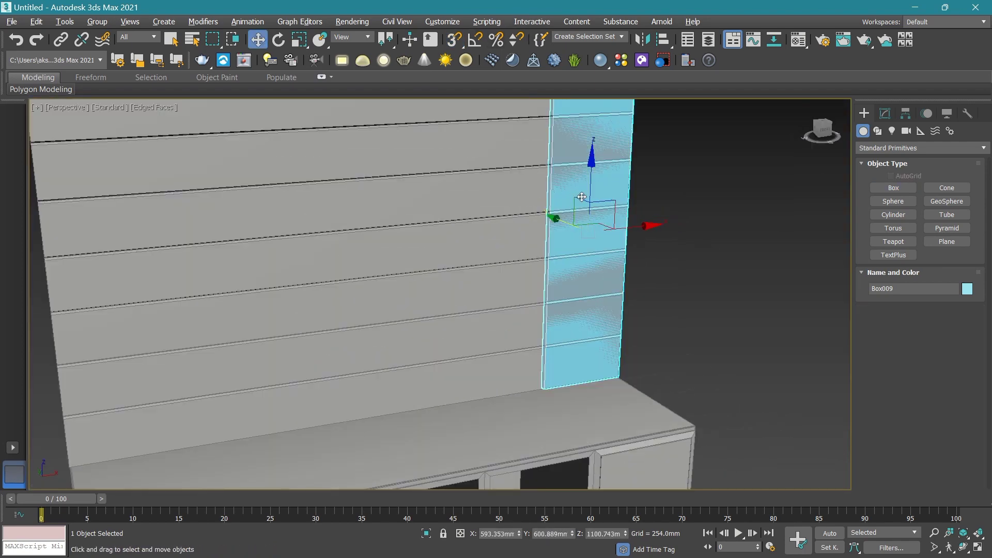
pyautogui.click(884, 114)
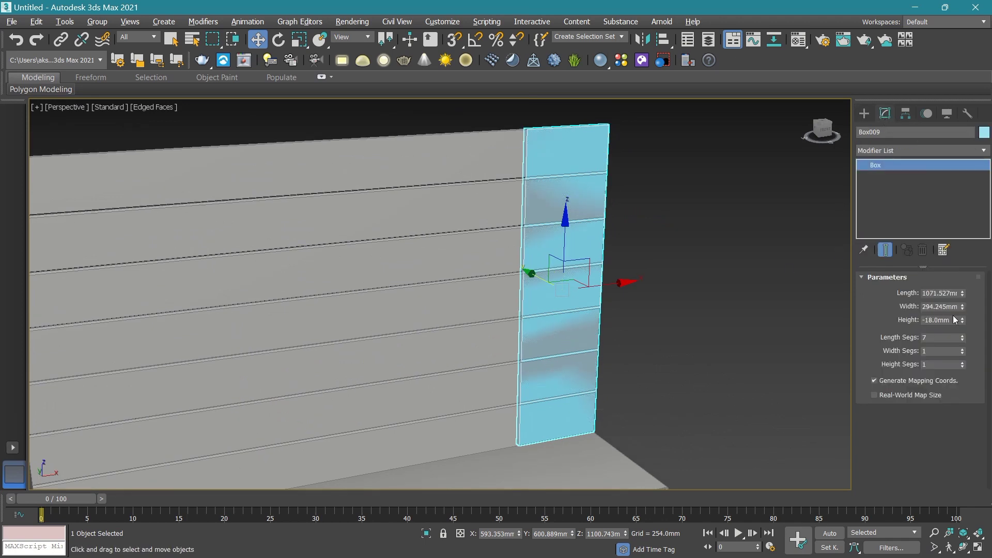
pyautogui.press('BackSpace')
pyautogui.scroll(-4, 776, 296)
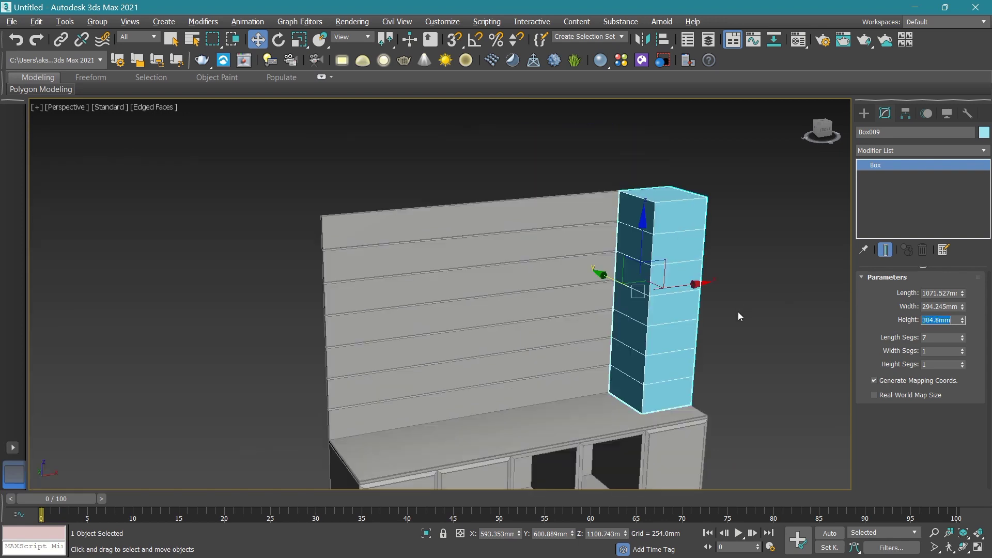
pyautogui.scroll(3, 677, 291)
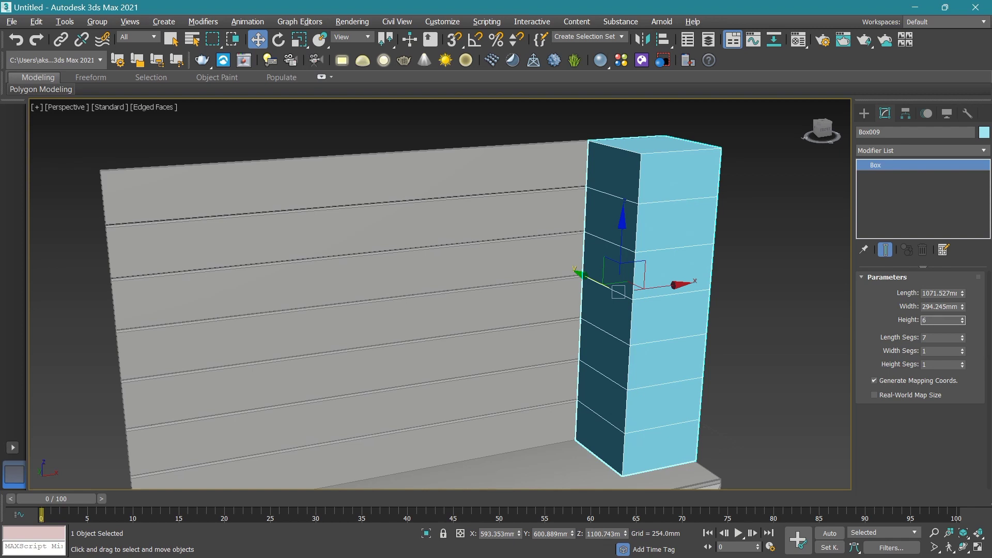
pyautogui.press('Return')
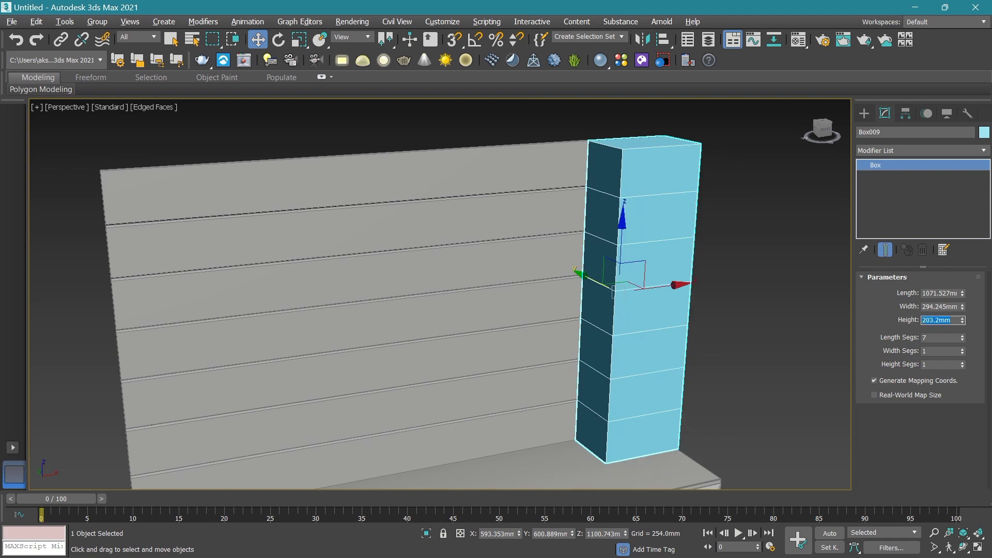
pyautogui.scroll(2, 671, 266)
pyautogui.moveTo(665, 244); pyautogui.dragTo(673, 332, button='middle')
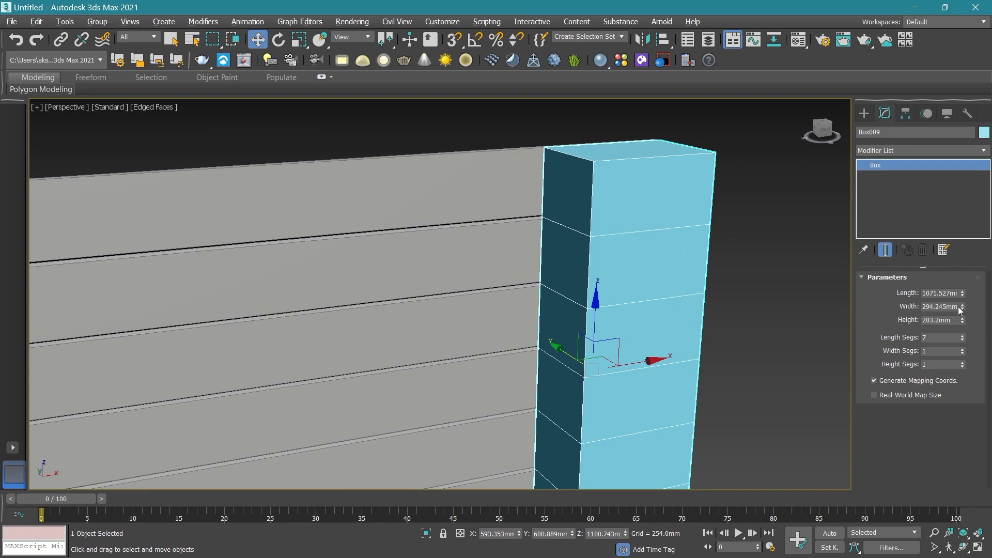
# Set the column's Width to 203.2mm.
pyautogui.press('BackSpace')
pyautogui.write('1')
pyautogui.press('Return')
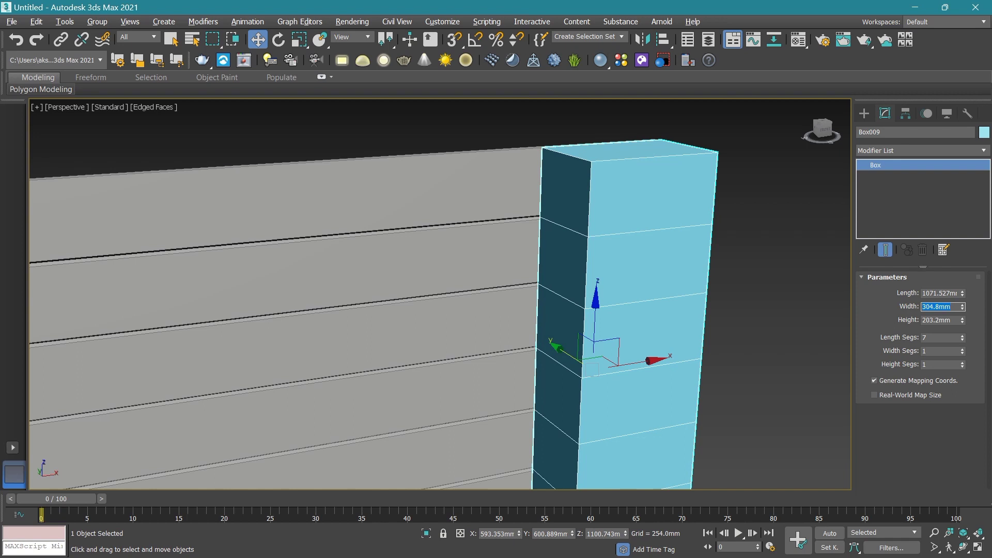
pyautogui.write('203.2')
pyautogui.press('Return')
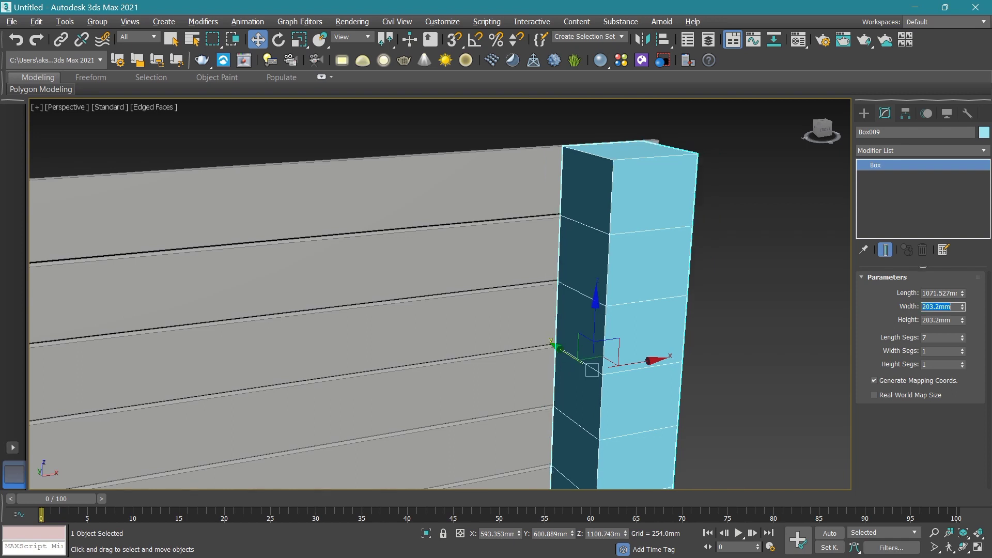
# Nudge the column slightly right along X, checking front and top views.
pyautogui.click(823, 137)
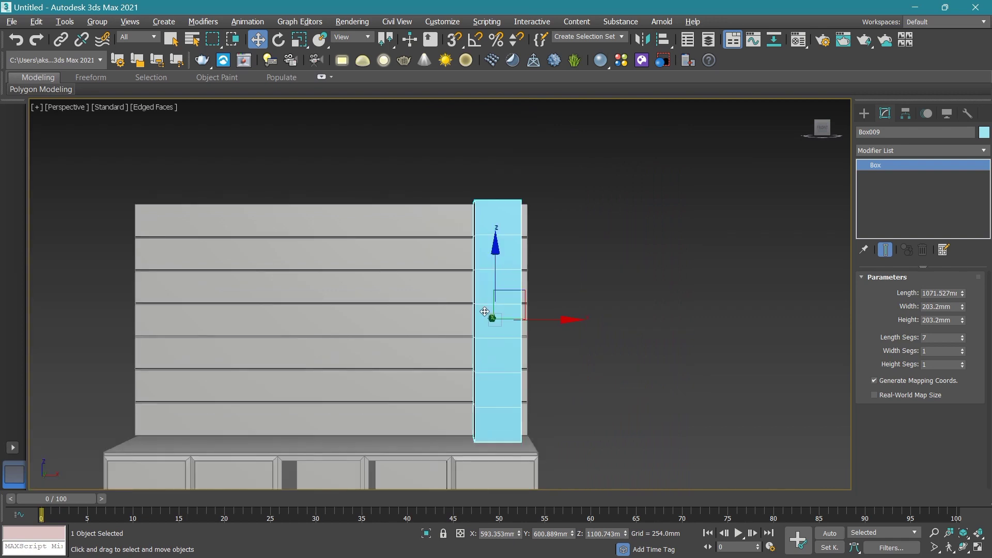
pyautogui.scroll(4, 491, 302)
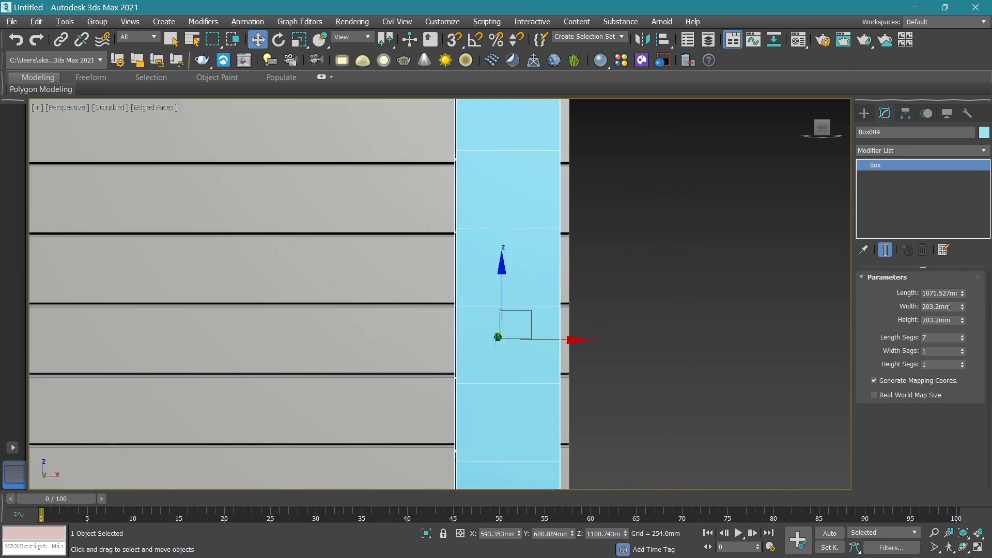
pyautogui.click(821, 127)
pyautogui.keyDown('alt'); pyautogui.moveTo(168, 486); pyautogui.dragTo(611, 307, button='middle'); pyautogui.keyUp('alt')
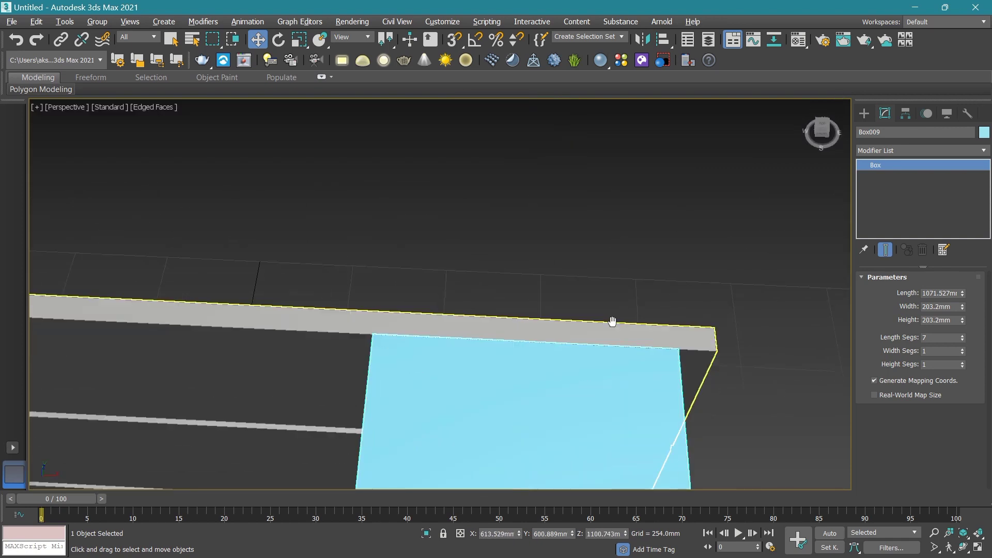
pyautogui.scroll(2, 611, 306)
pyautogui.moveTo(643, 313); pyautogui.dragTo(786, 141)
pyautogui.moveTo(821, 131)
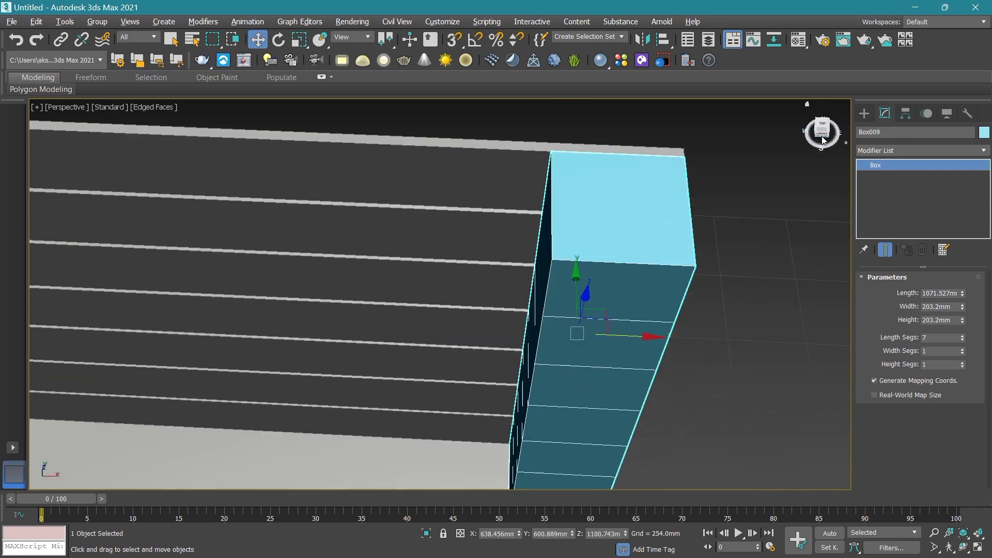
# Lower the column's Length Segs to 4.
pyautogui.click(823, 140)
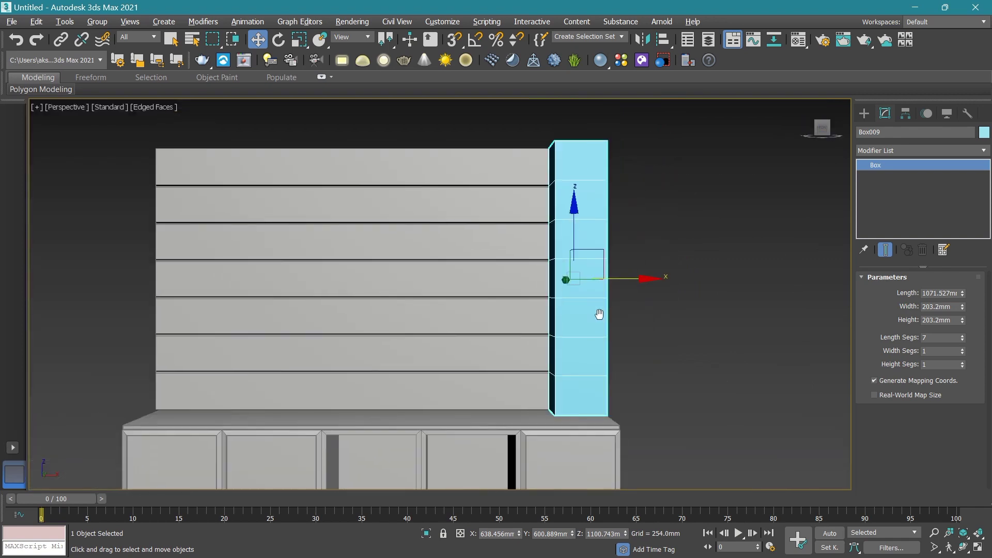
pyautogui.moveTo(601, 264); pyautogui.dragTo(542, 280, button='middle')
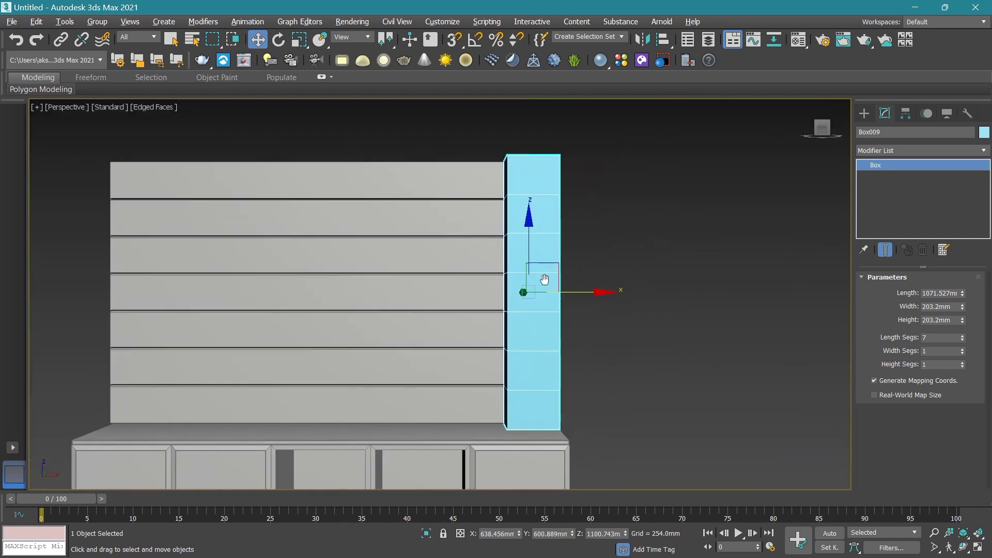
pyautogui.scroll(2, 557, 233)
pyautogui.scroll(-2, 471, 289)
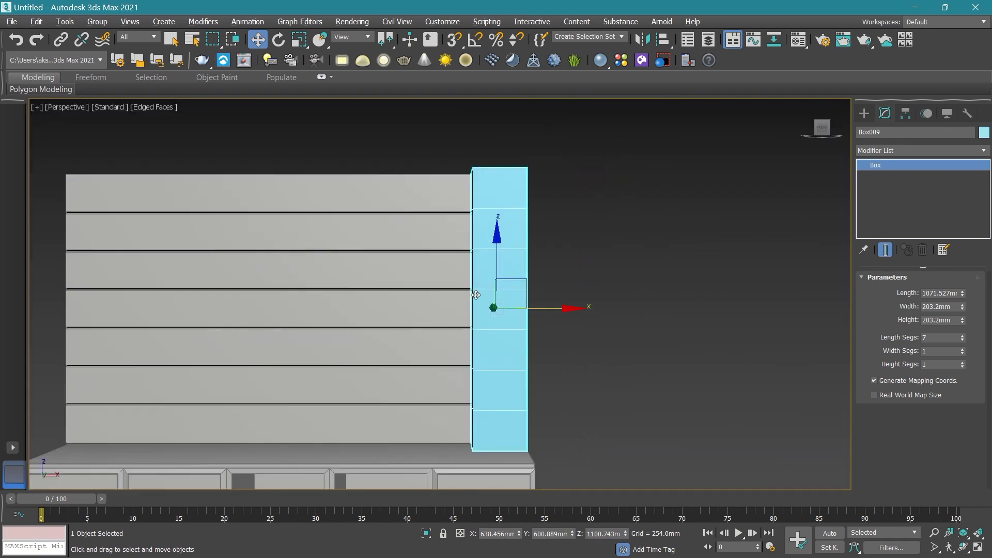
pyautogui.scroll(1, 499, 228)
pyautogui.scroll(2, 519, 192)
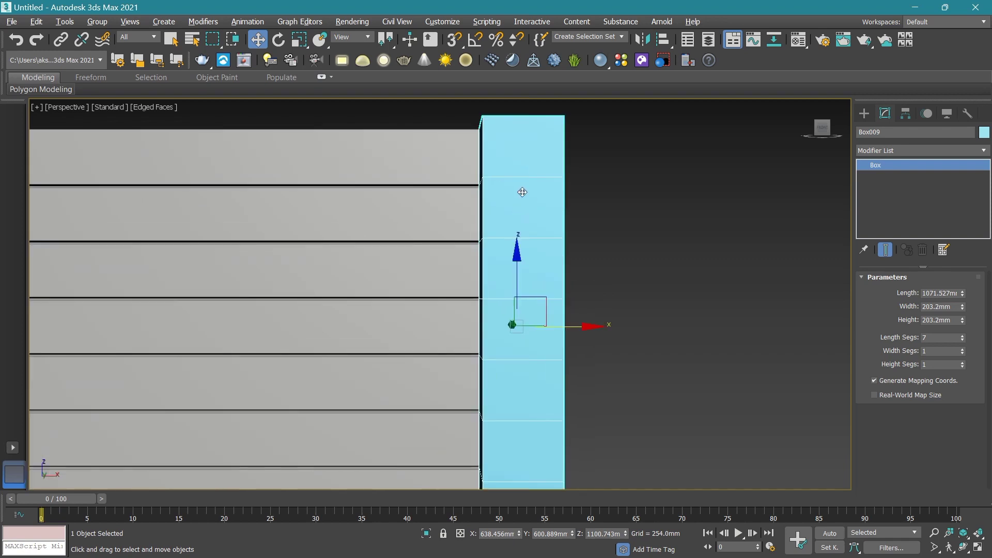
pyautogui.rightClick(514, 257)
pyautogui.scroll(-2, 515, 307)
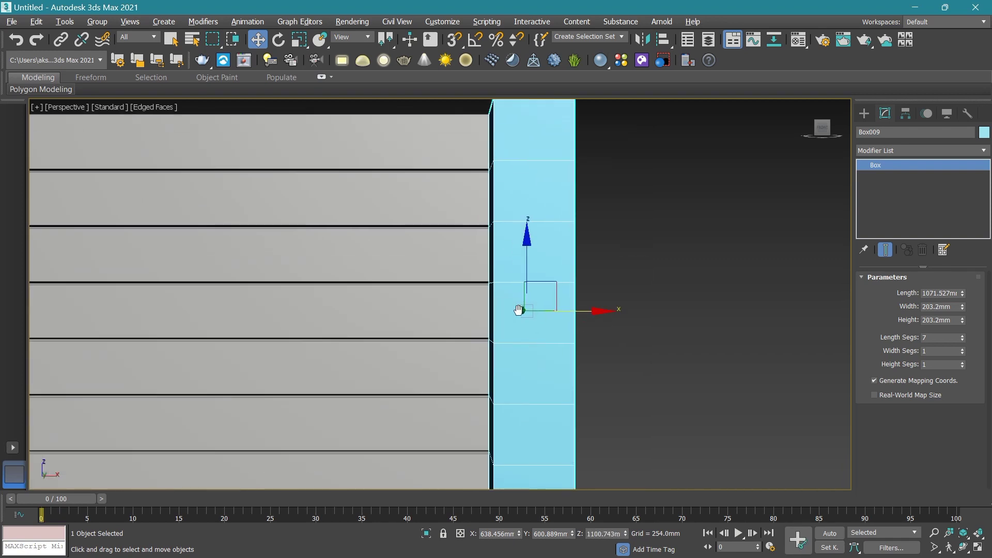
pyautogui.scroll(-2, 520, 308)
pyautogui.scroll(1, 528, 290)
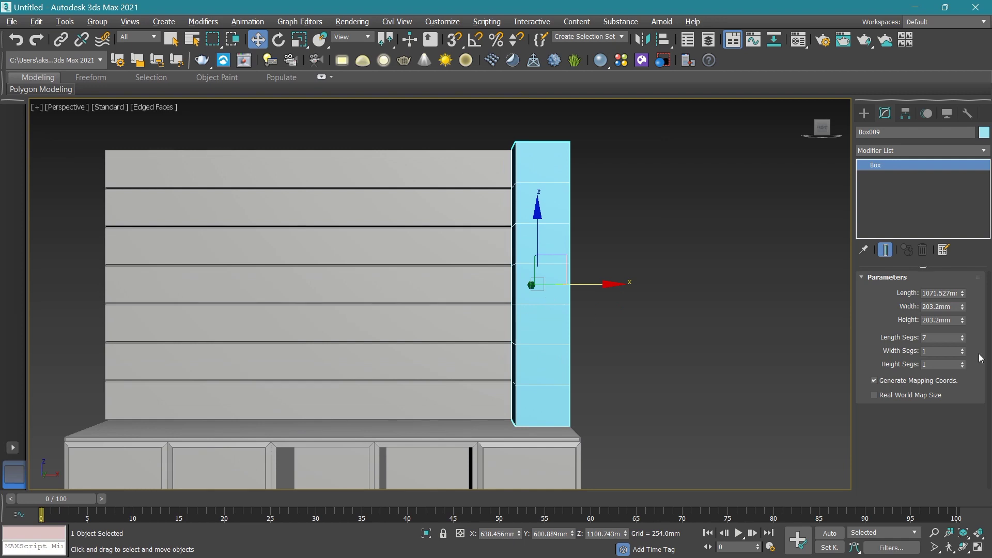
pyautogui.click(962, 340)
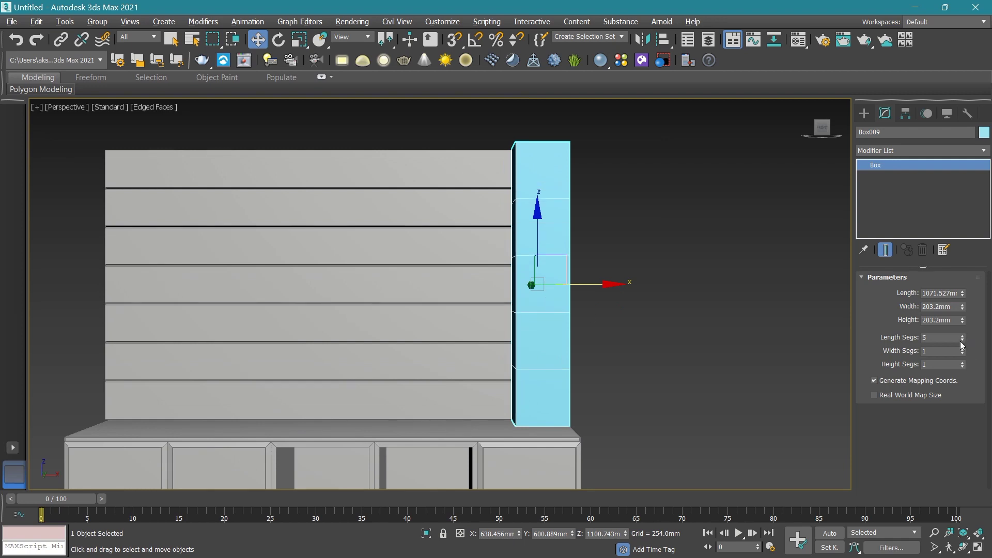
pyautogui.click(962, 340)
# Convert the Box009 column to an Editable Poly.
pyautogui.rightClick(559, 229)
pyautogui.moveTo(620, 365)
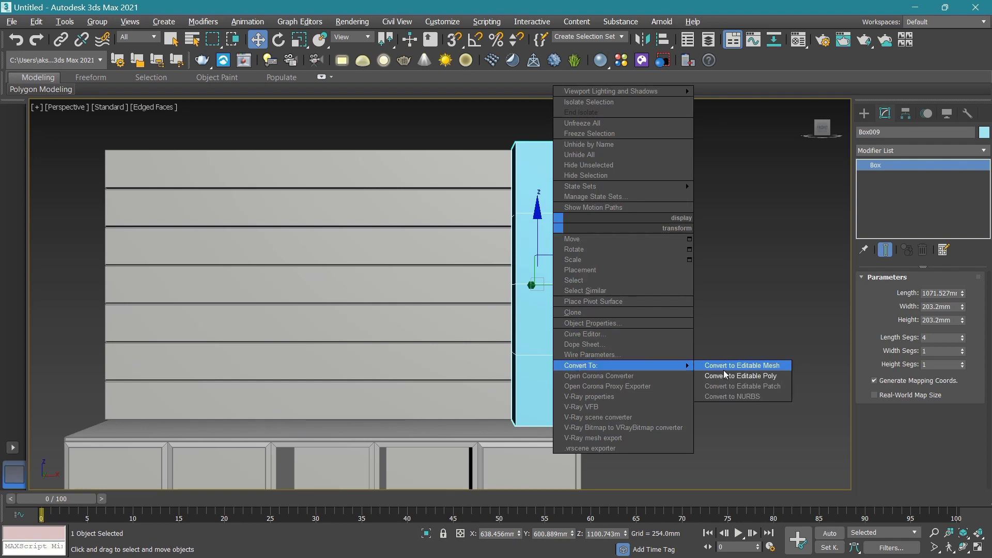
pyautogui.click(759, 380)
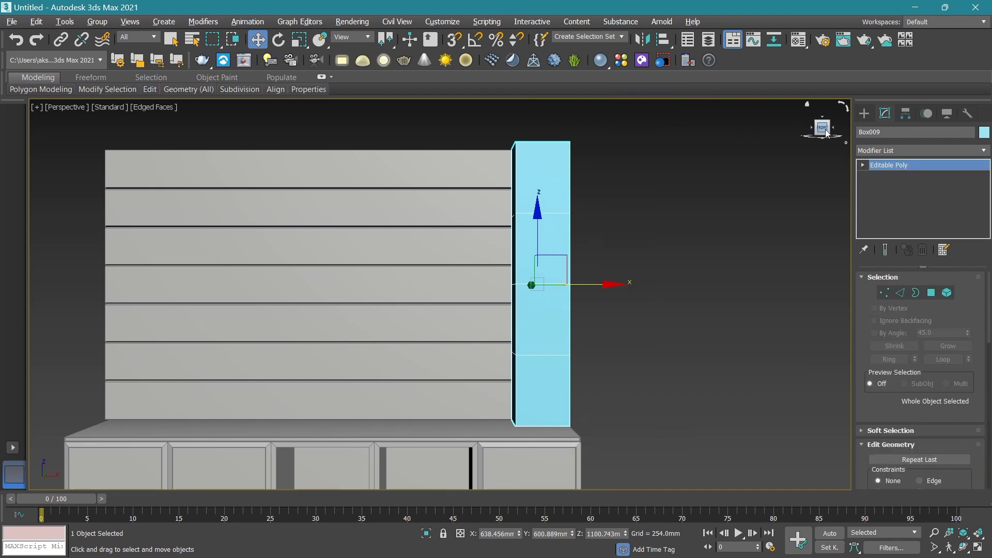
pyautogui.moveTo(821, 128); pyautogui.dragTo(831, 133)
pyautogui.scroll(2, 550, 226)
pyautogui.scroll(1, 557, 224)
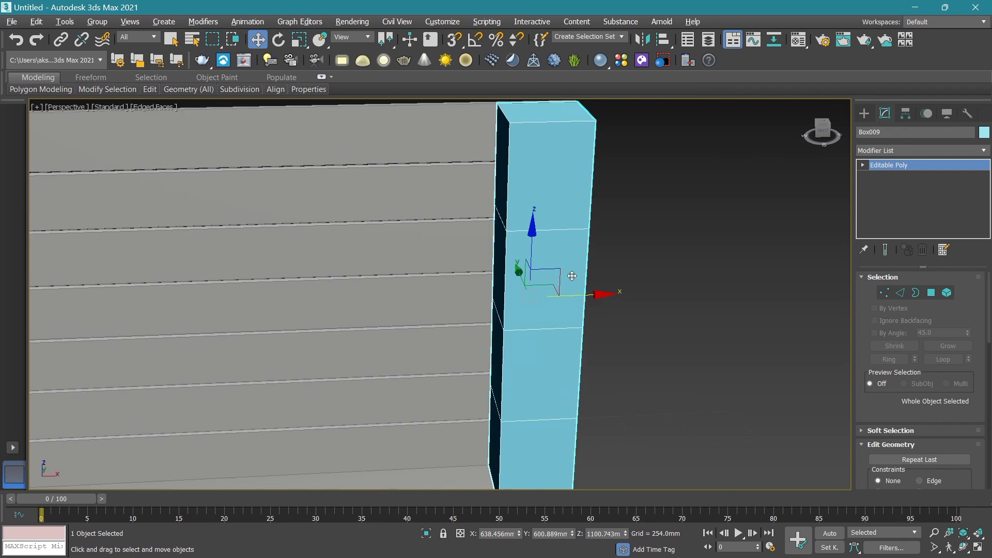
# In Polygon mode, trial an Extrude on the column's top face, then cancel and deselect.
pyautogui.click(929, 293)
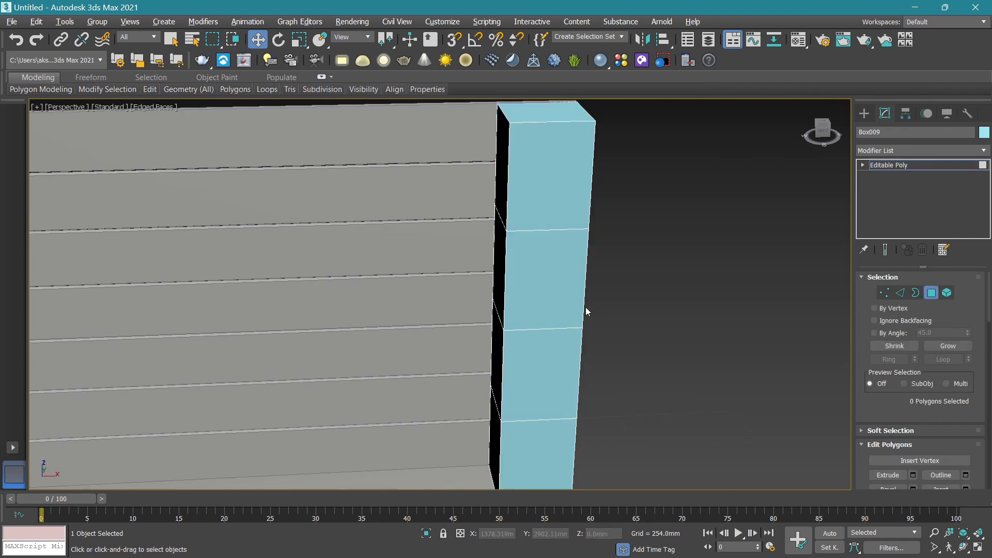
pyautogui.scroll(-1, 585, 306)
pyautogui.scroll(-2, 581, 248)
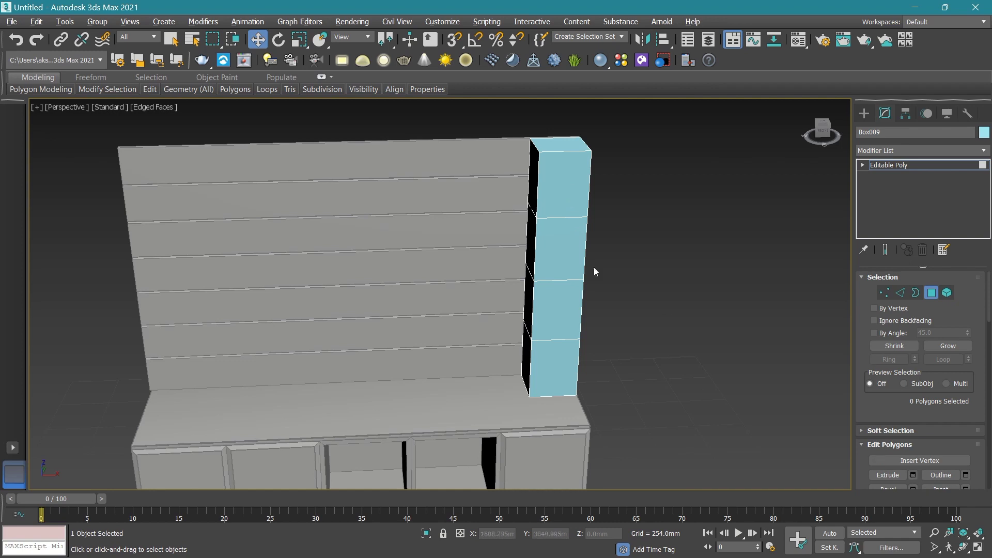
pyautogui.click(912, 475)
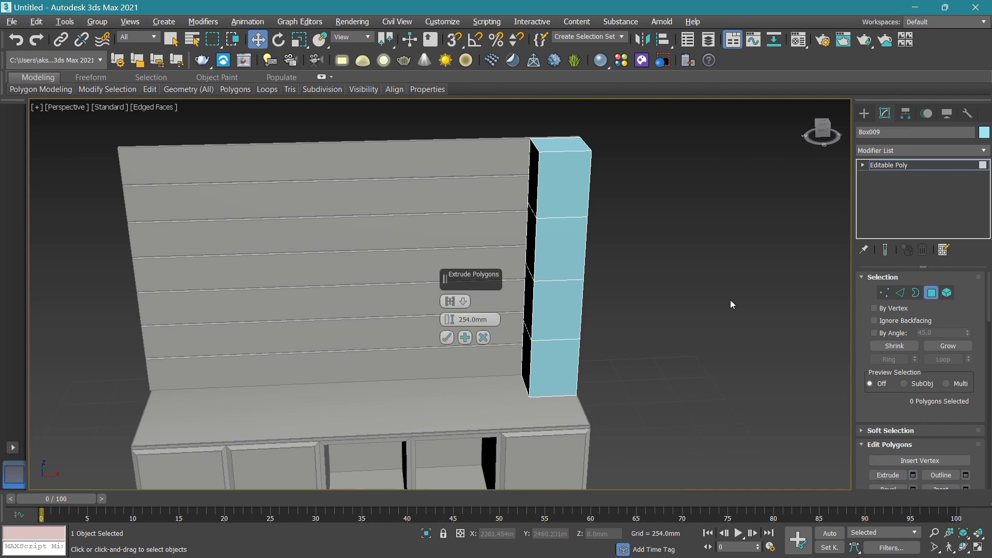
pyautogui.click(561, 173)
pyautogui.scroll(3, 560, 173)
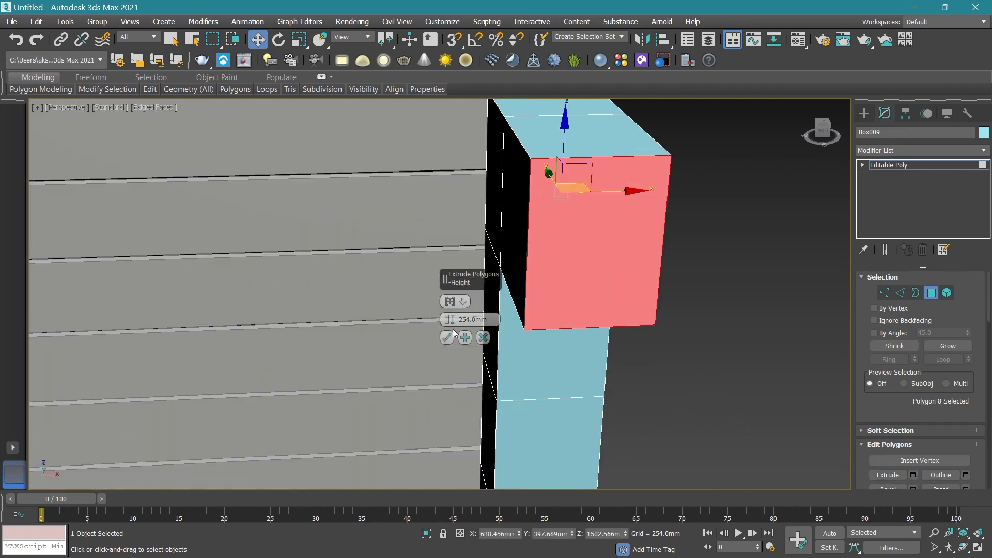
pyautogui.moveTo(447, 324); pyautogui.dragTo(453, 377)
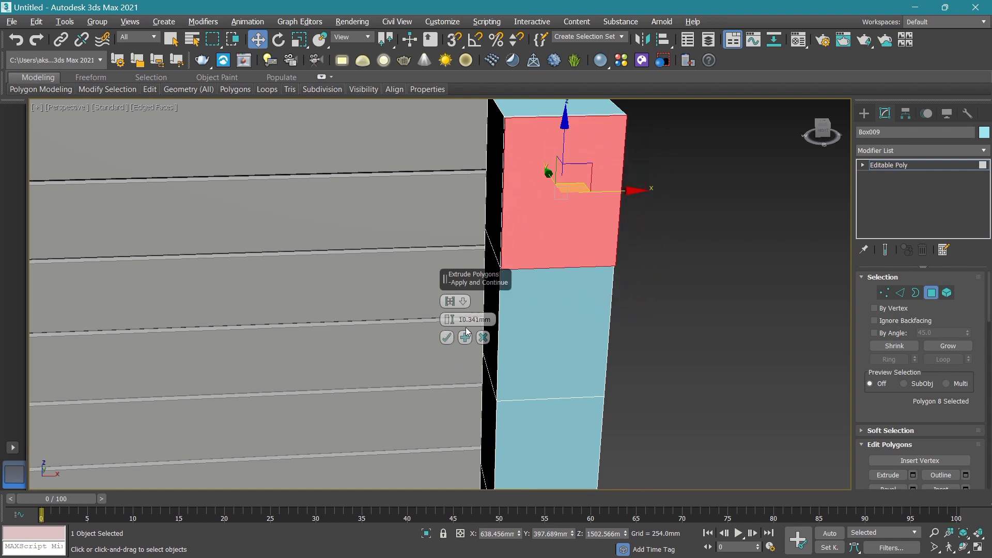
pyautogui.click(483, 337)
pyautogui.scroll(-4, 730, 381)
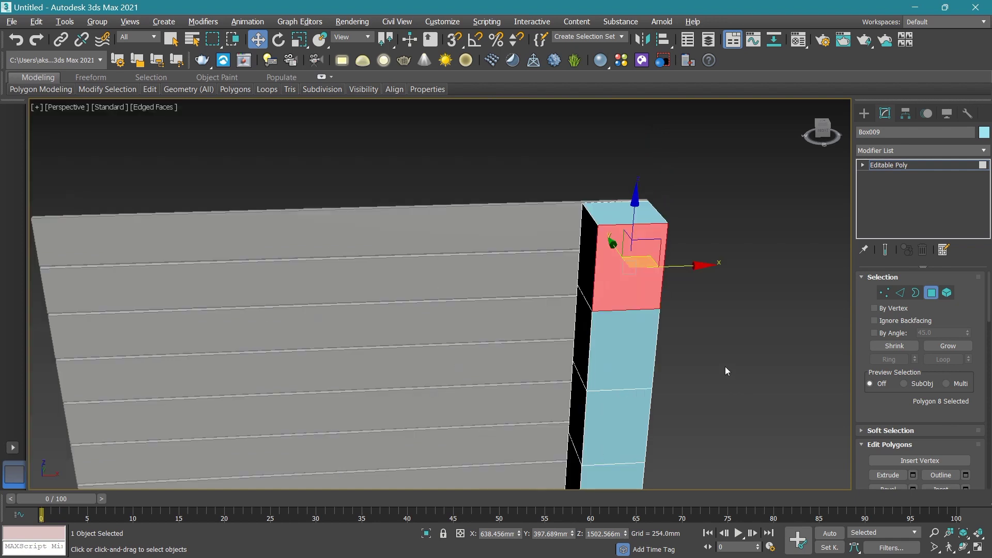
pyautogui.click(721, 348)
pyautogui.scroll(-1, 924, 461)
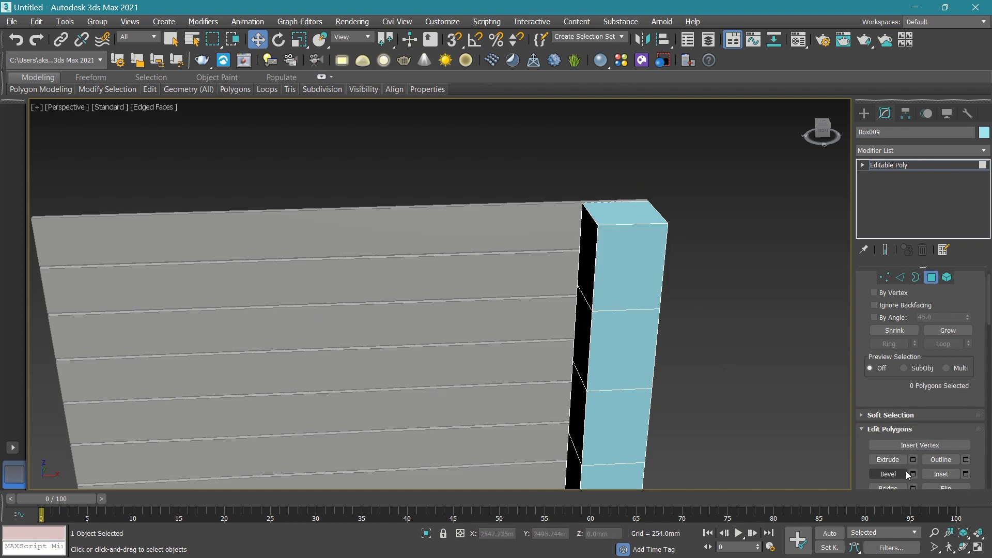
# Bevel the column's top front face with Height 0.0mm and Outline -4.212mm.
pyautogui.click(912, 474)
pyautogui.scroll(2, 650, 268)
pyautogui.click(649, 267)
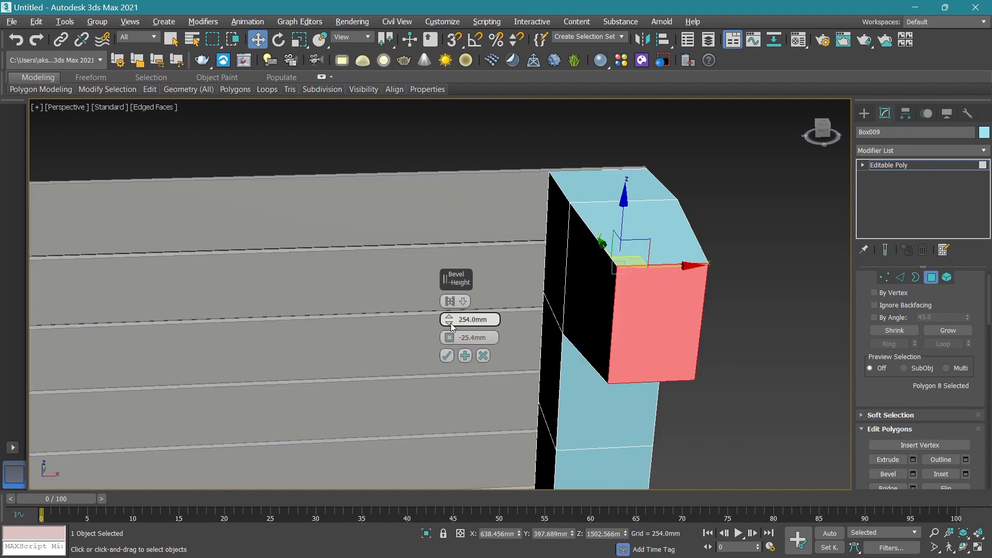
pyautogui.moveTo(450, 327); pyautogui.dragTo(452, 374)
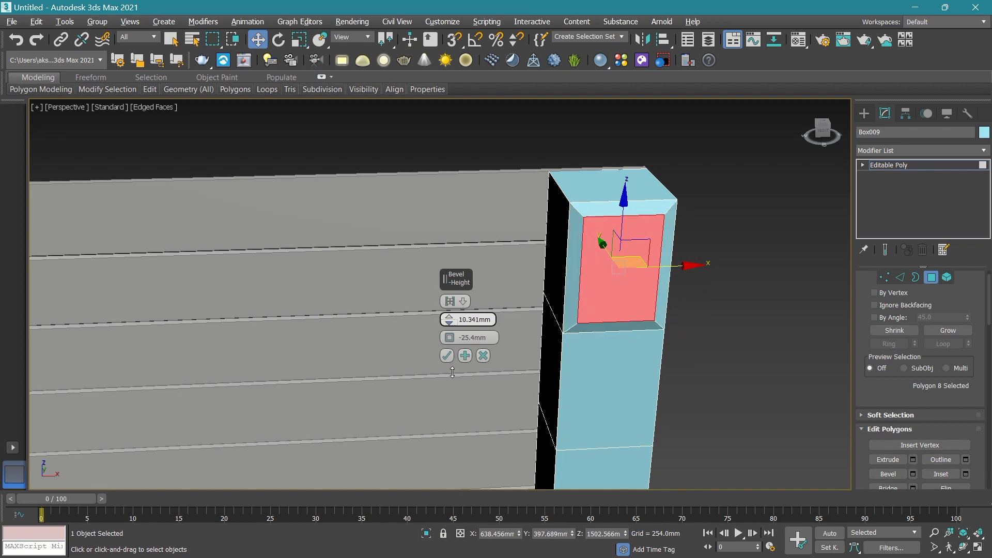
pyautogui.moveTo(450, 325); pyautogui.dragTo(449, 325)
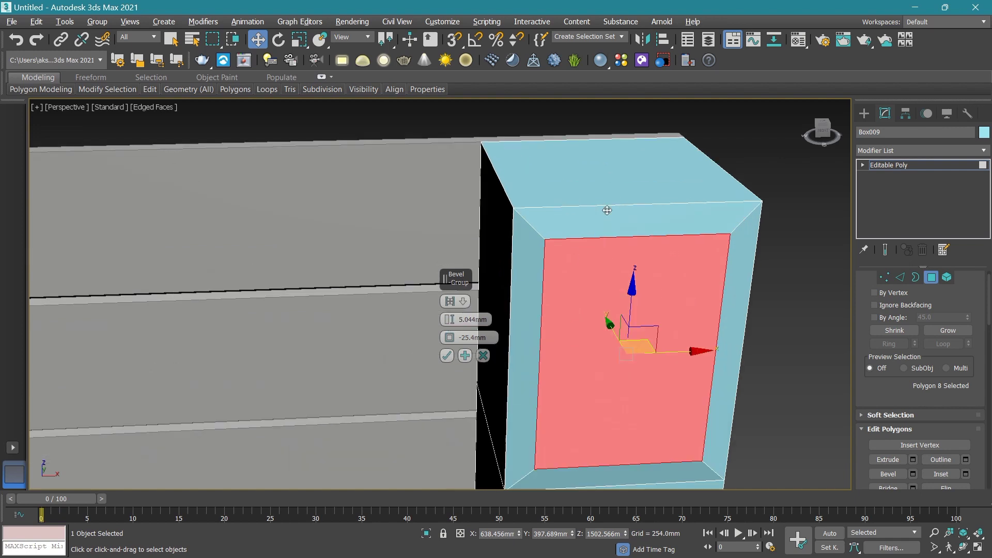
pyautogui.scroll(4, 603, 200)
pyautogui.moveTo(451, 351); pyautogui.dragTo(451, 338)
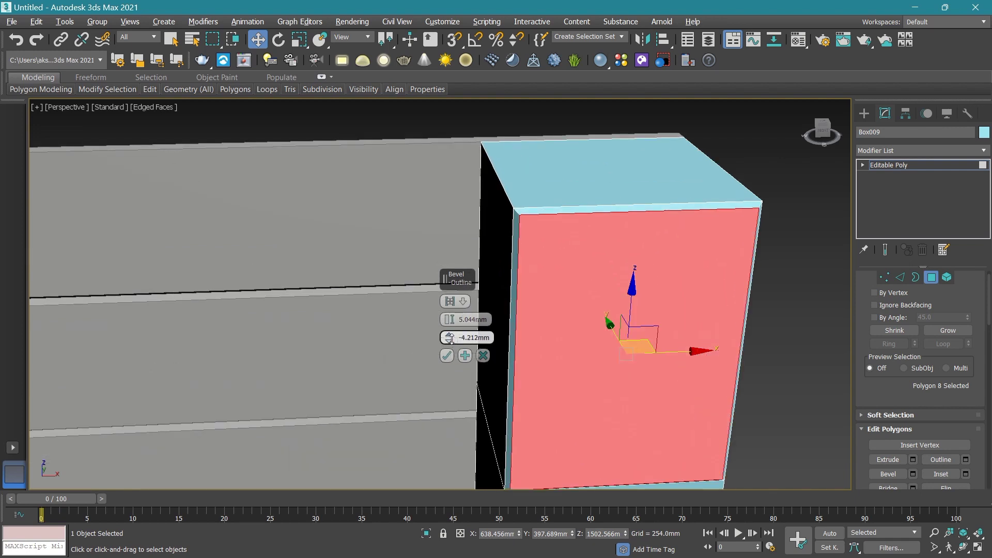
pyautogui.moveTo(450, 338); pyautogui.dragTo(450, 339)
pyautogui.scroll(2, 573, 214)
pyautogui.scroll(2, 573, 209)
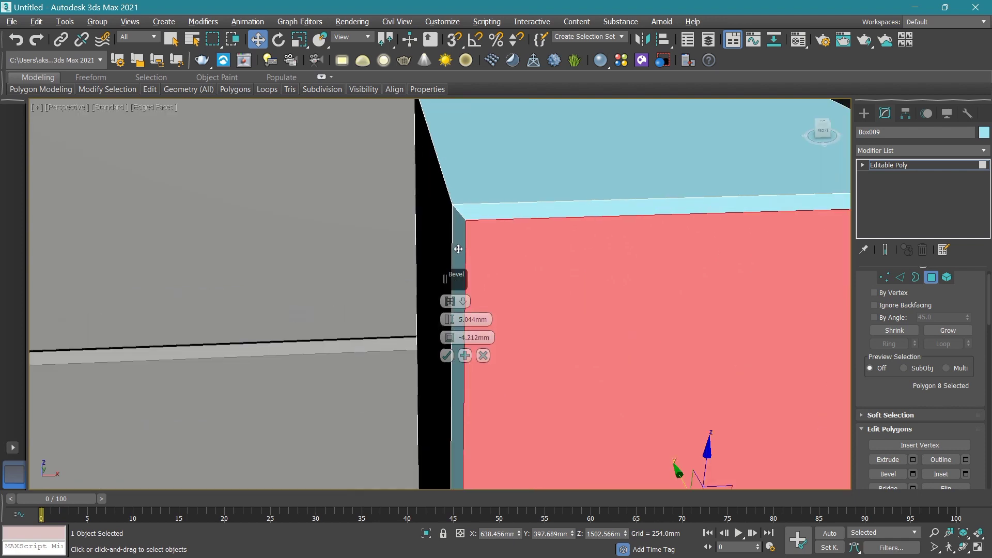
pyautogui.moveTo(448, 324); pyautogui.dragTo(451, 329)
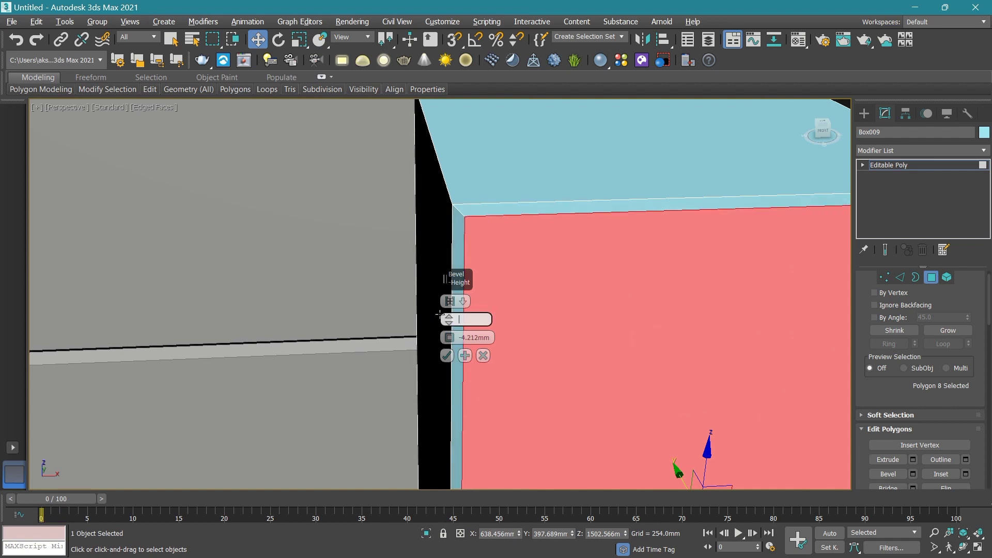
pyautogui.write('0')
pyautogui.press('Return')
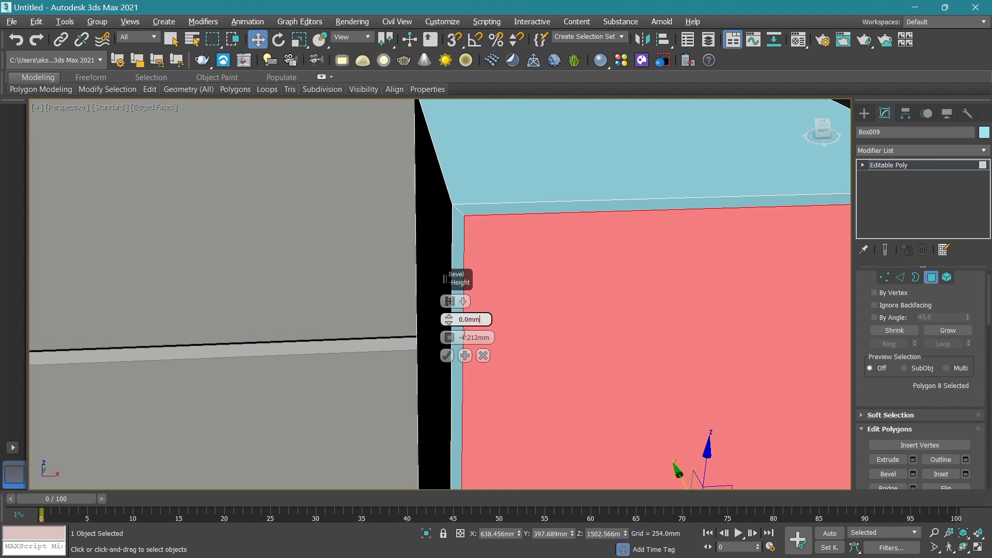
pyautogui.click(446, 356)
# Repeat the 0.0mm height, -4.212mm outline inset bevel on the second front face.
pyautogui.scroll(-3, 516, 335)
pyautogui.scroll(-2, 561, 325)
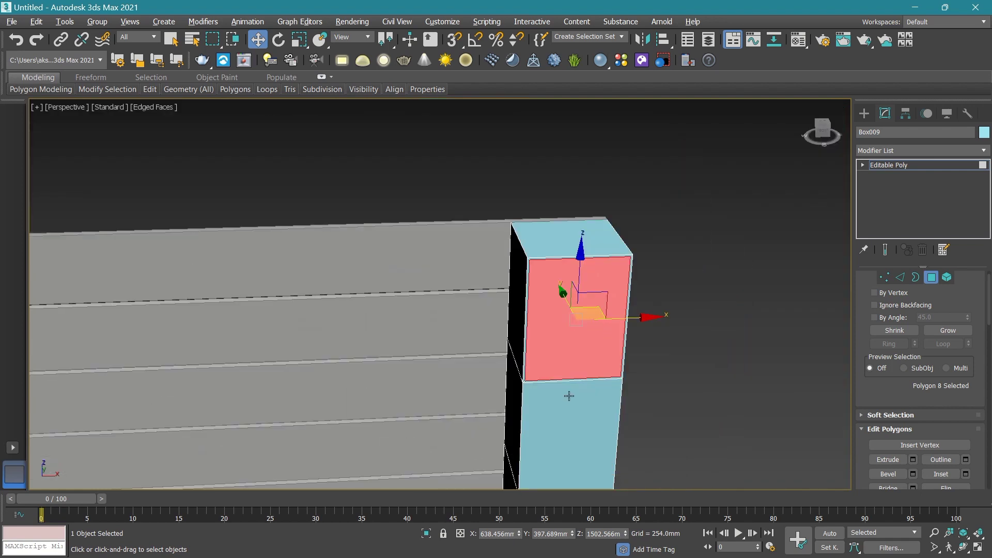
pyautogui.click(561, 325)
pyautogui.click(913, 474)
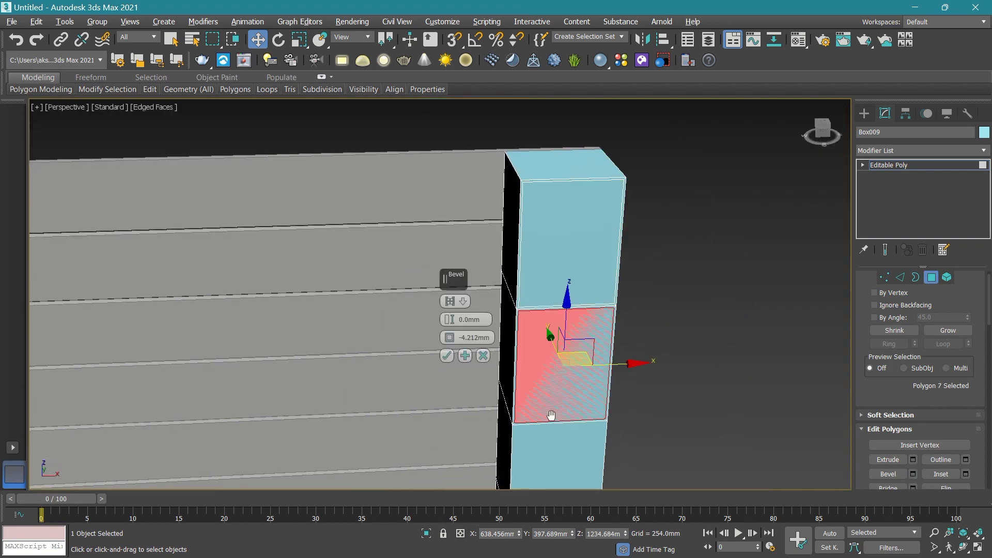
pyautogui.scroll(2, 550, 335)
pyautogui.click(446, 355)
pyautogui.scroll(-3, 609, 446)
pyautogui.moveTo(552, 322); pyautogui.dragTo(552, 387, button='middle')
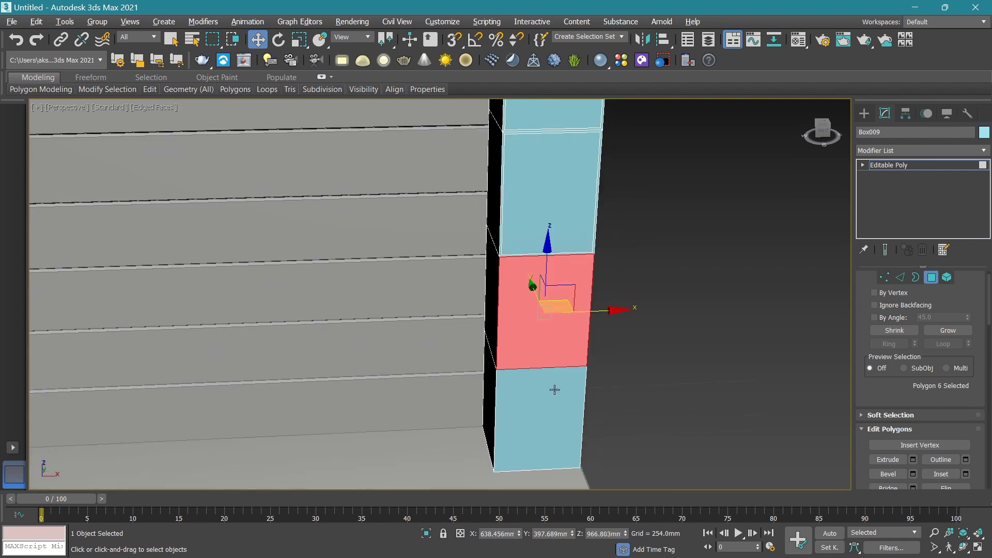
pyautogui.keyDown('ctrl'); pyautogui.click(551, 387); pyautogui.keyUp('ctrl')
pyautogui.scroll(2, 551, 387)
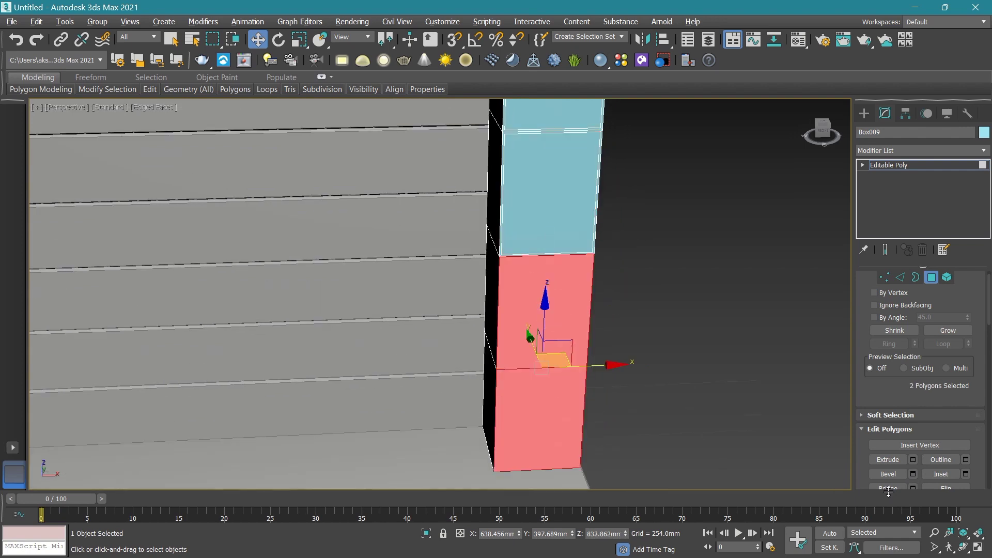
# Give the remaining lower front faces the same -4.212mm inset bevel, then clear the selection.
pyautogui.click(913, 473)
pyautogui.scroll(1, 536, 381)
pyautogui.scroll(3, 529, 383)
pyautogui.scroll(-4, 529, 383)
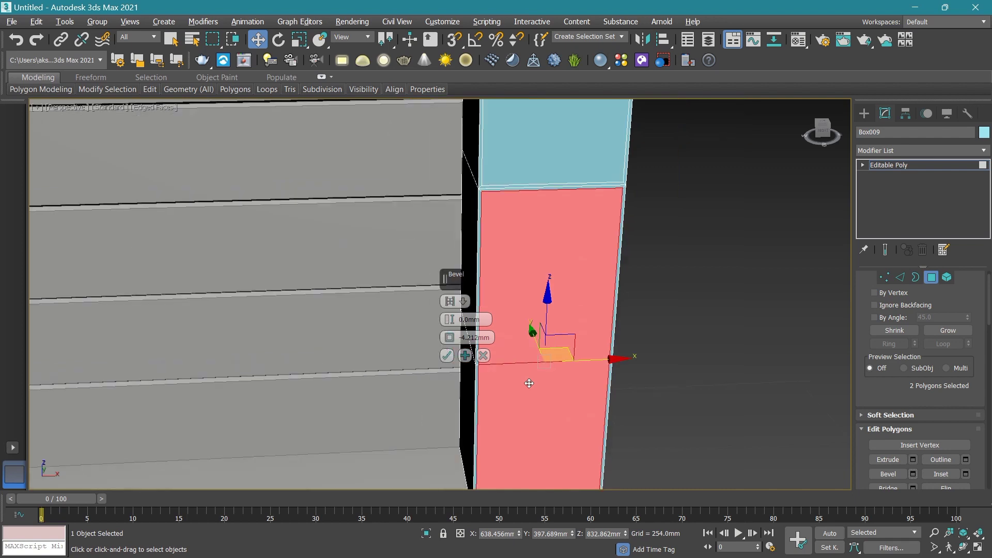
pyautogui.keyDown('alt'); pyautogui.click(529, 383); pyautogui.keyUp('alt')
pyautogui.scroll(-1, 529, 383)
pyautogui.moveTo(529, 383); pyautogui.dragTo(538, 323, button='middle')
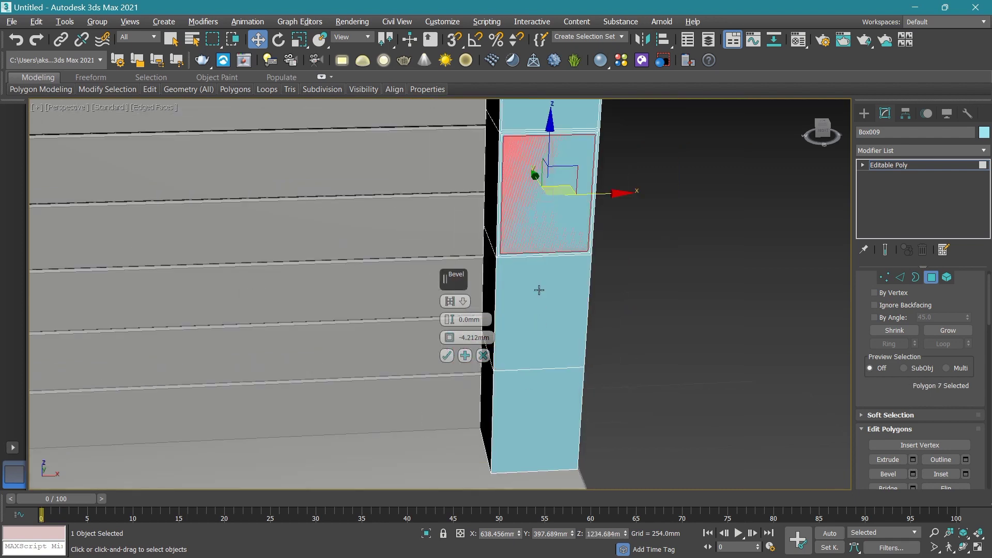
pyautogui.click(538, 290)
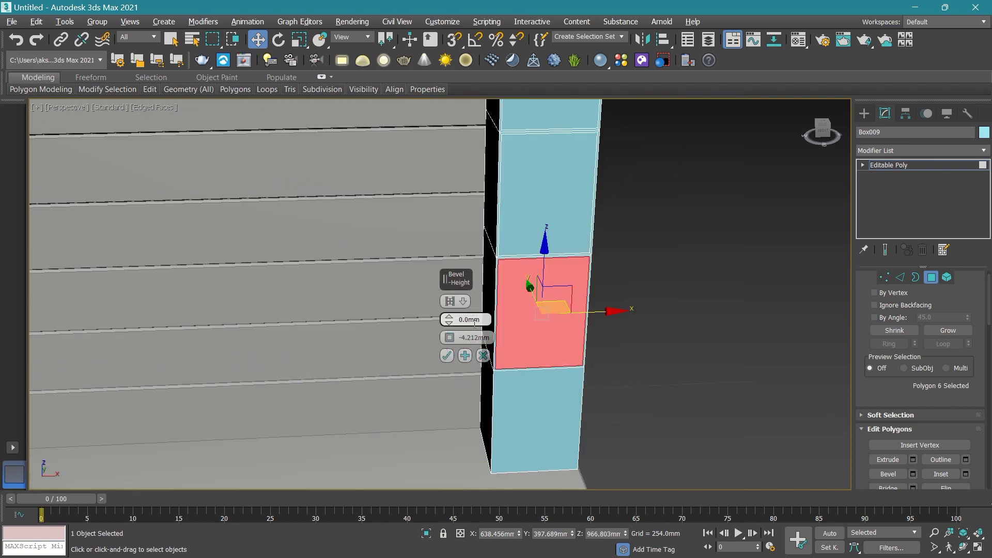
pyautogui.click(447, 355)
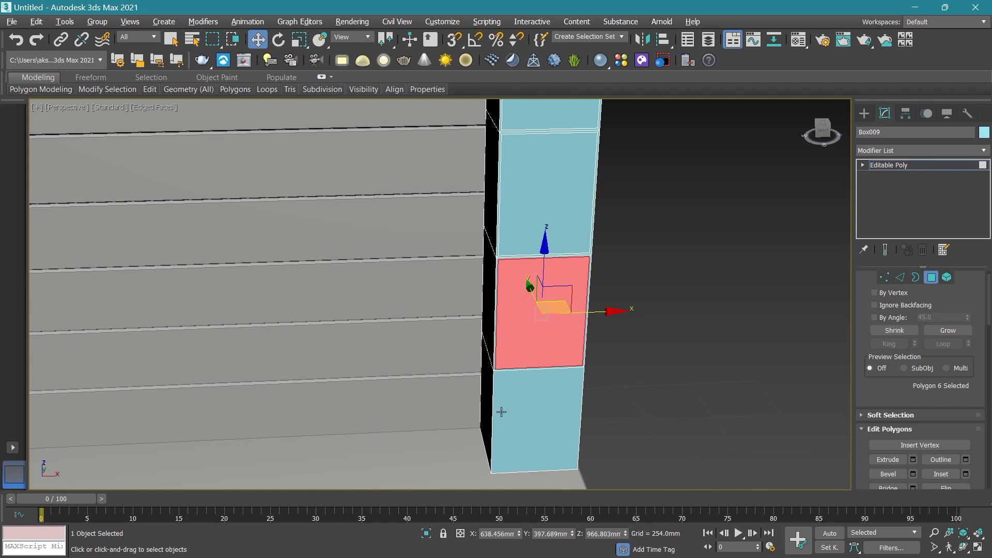
pyautogui.click(511, 409)
pyautogui.click(912, 474)
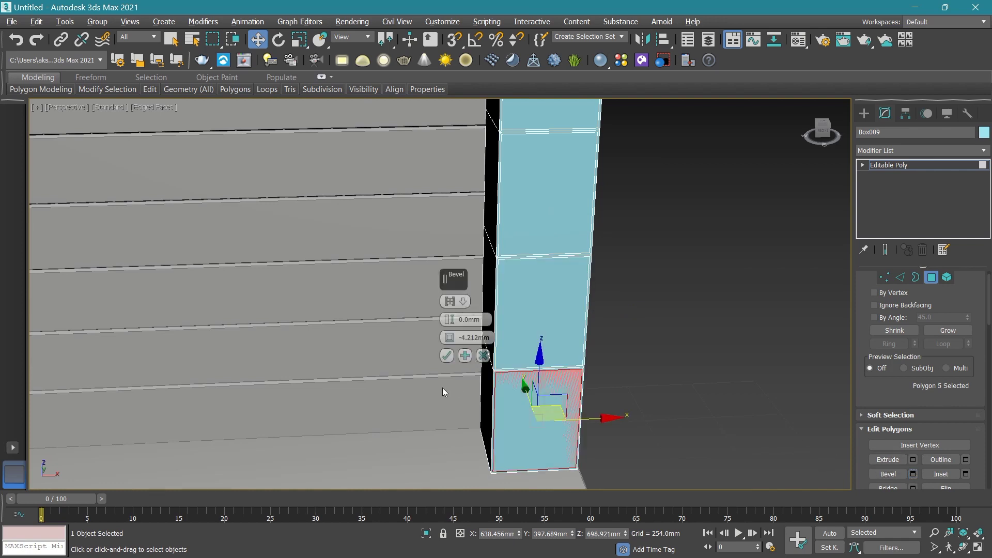
pyautogui.click(447, 356)
pyautogui.click(721, 293)
pyautogui.scroll(3, 530, 361)
# Select the four inset front faces of the column.
pyautogui.moveTo(531, 361); pyautogui.dragTo(548, 310, button='middle')
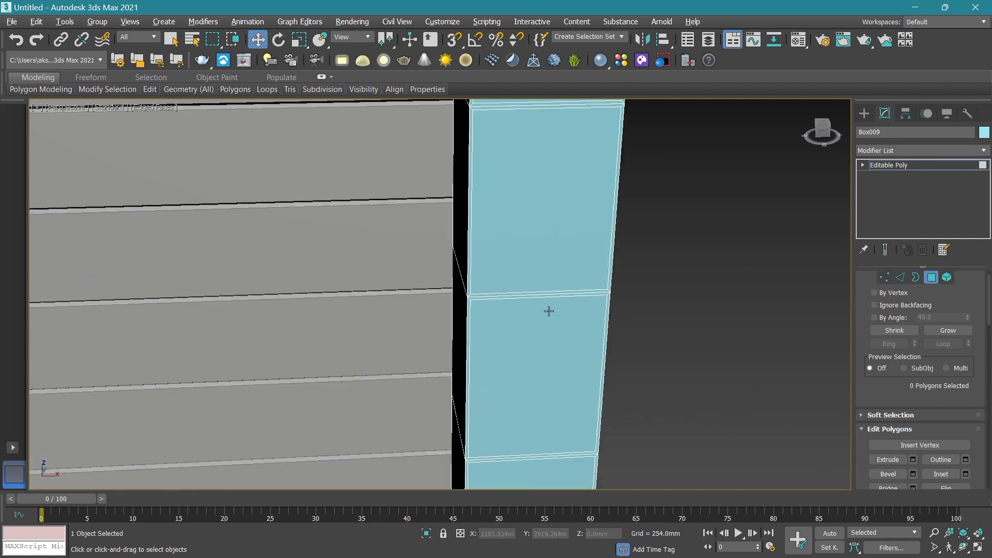
pyautogui.scroll(-3, 559, 317)
pyautogui.scroll(2, 540, 180)
pyautogui.click(543, 177)
pyautogui.scroll(-1, 584, 266)
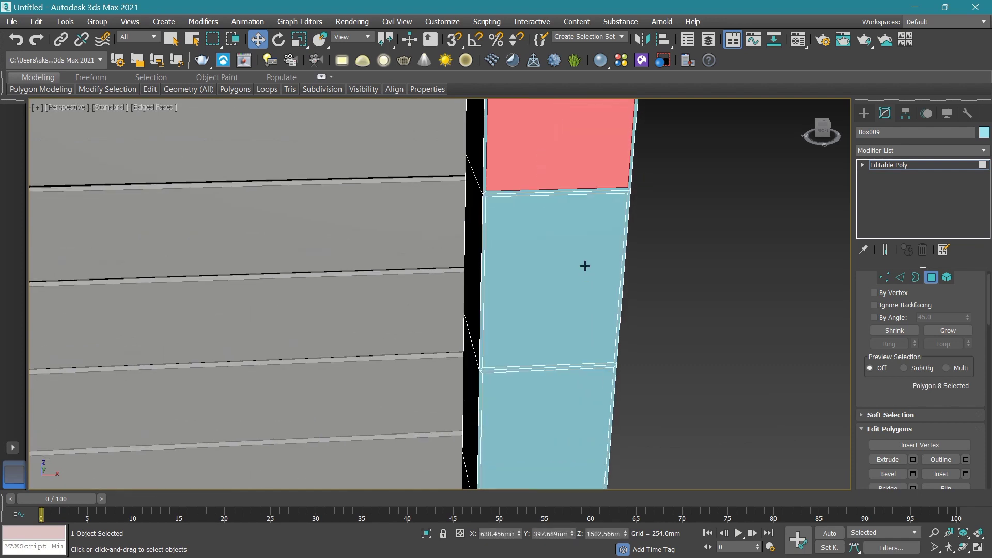
pyautogui.scroll(-1, 582, 267)
pyautogui.click(582, 268)
pyautogui.keyDown('ctrl'); pyautogui.click(539, 201); pyautogui.keyUp('ctrl')
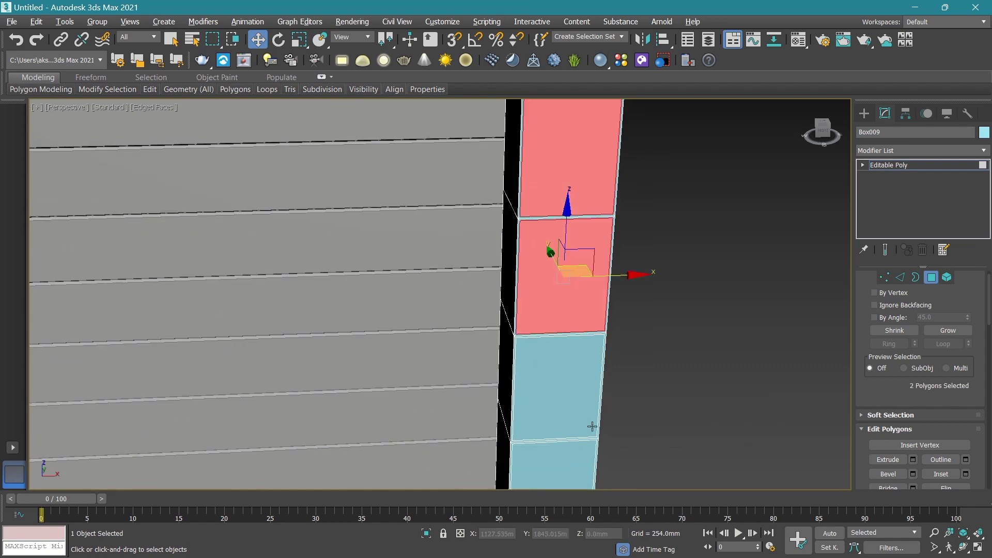
pyautogui.keyDown('ctrl'); pyautogui.click(589, 425); pyautogui.keyUp('ctrl')
pyautogui.moveTo(572, 450)
pyautogui.mouseDown(button='middle')
pyautogui.moveTo(549, 281)
pyautogui.moveTo(549, 398)
pyautogui.mouseUp(button='middle')
pyautogui.keyDown('ctrl'); pyautogui.click(549, 252); pyautogui.keyUp('ctrl')
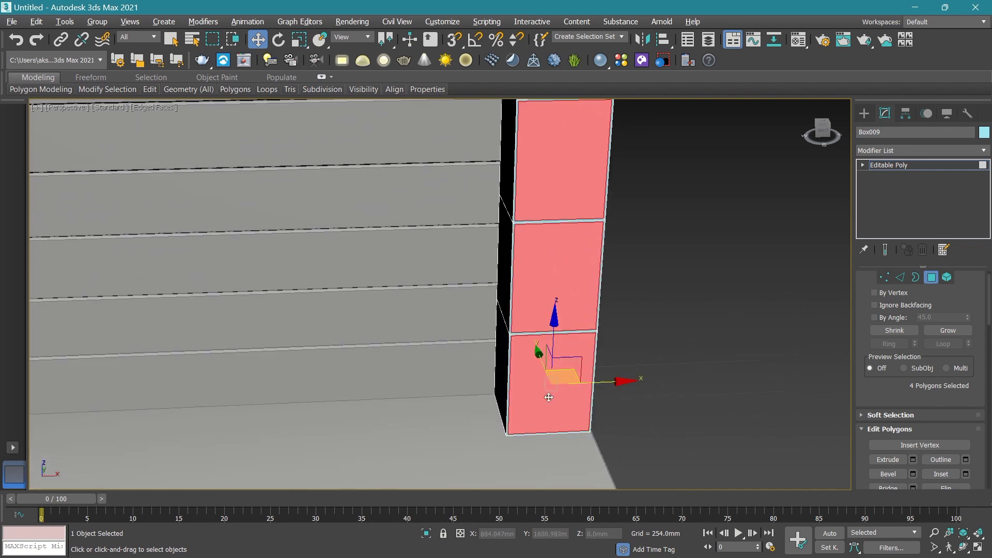
# Extrude the four faces inward to recess them into shelf compartments.
pyautogui.click(887, 459)
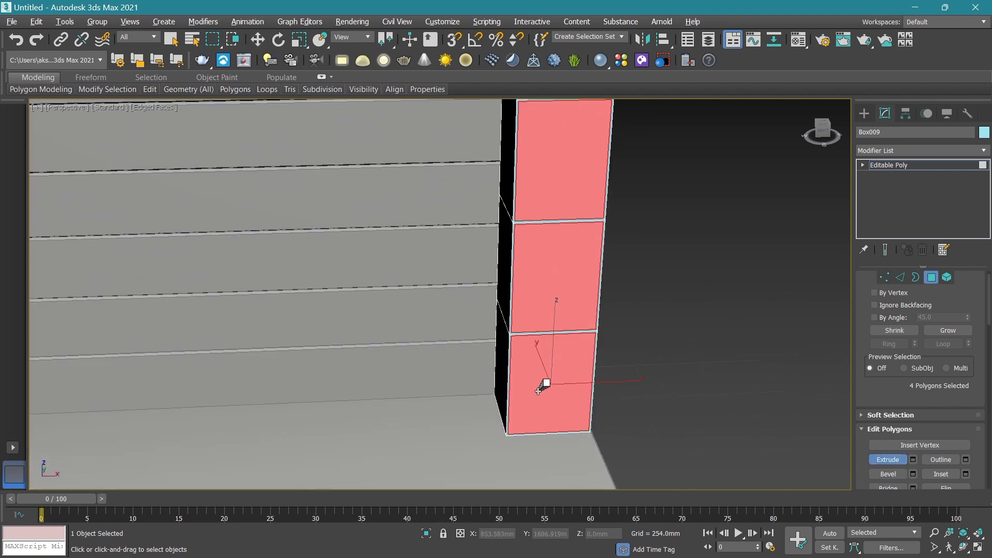
pyautogui.moveTo(542, 381)
pyautogui.mouseDown()
pyautogui.moveTo(548, 435)
pyautogui.moveTo(554, 416)
pyautogui.mouseUp()
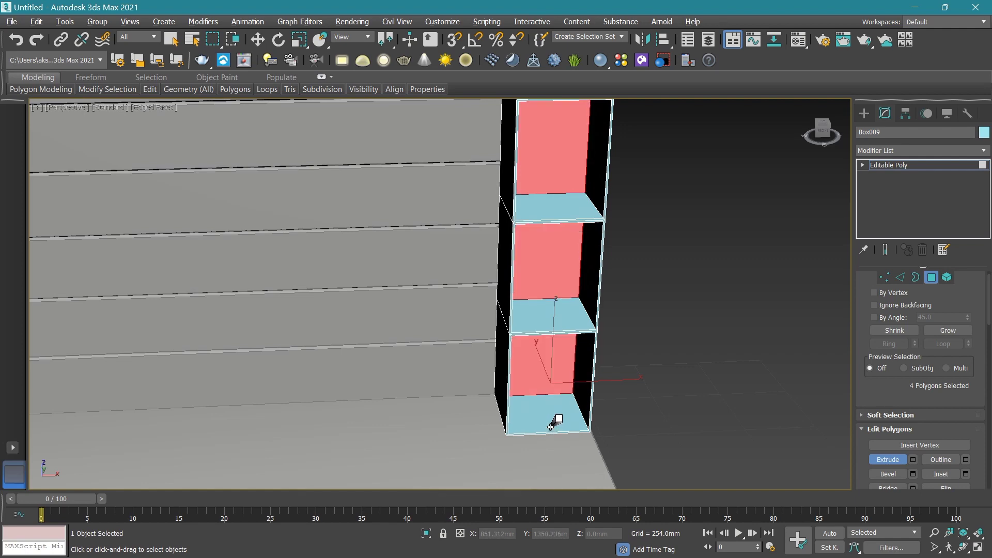
pyautogui.keyDown('alt'); pyautogui.moveTo(513, 413); pyautogui.dragTo(643, 321, button='middle'); pyautogui.keyUp('alt')
pyautogui.click(643, 322)
pyautogui.scroll(-3, 625, 293)
pyautogui.scroll(3, 625, 293)
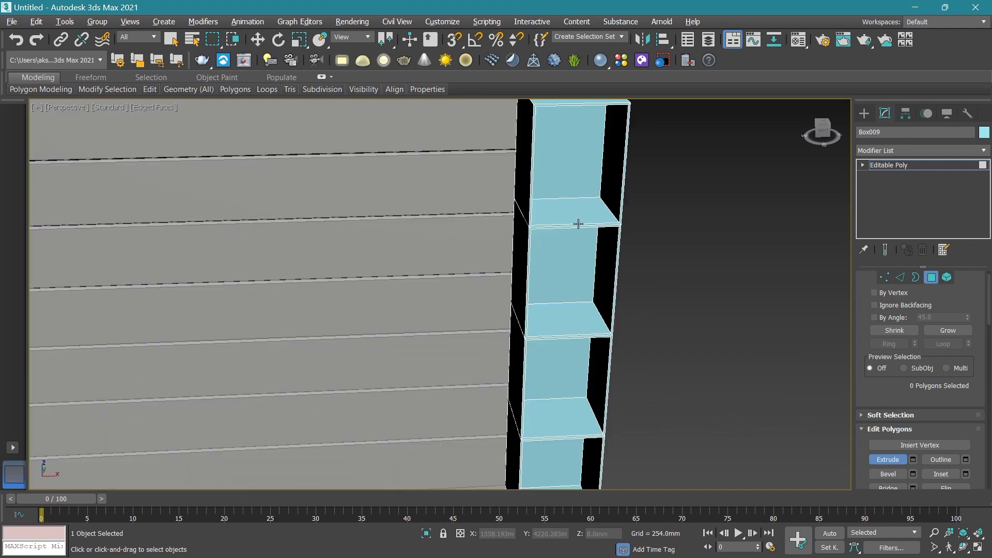
# Exit Polygon mode, deselect the column and orbit around the shelf unit.
pyautogui.click(925, 165)
pyautogui.press('w')
pyautogui.click(675, 212)
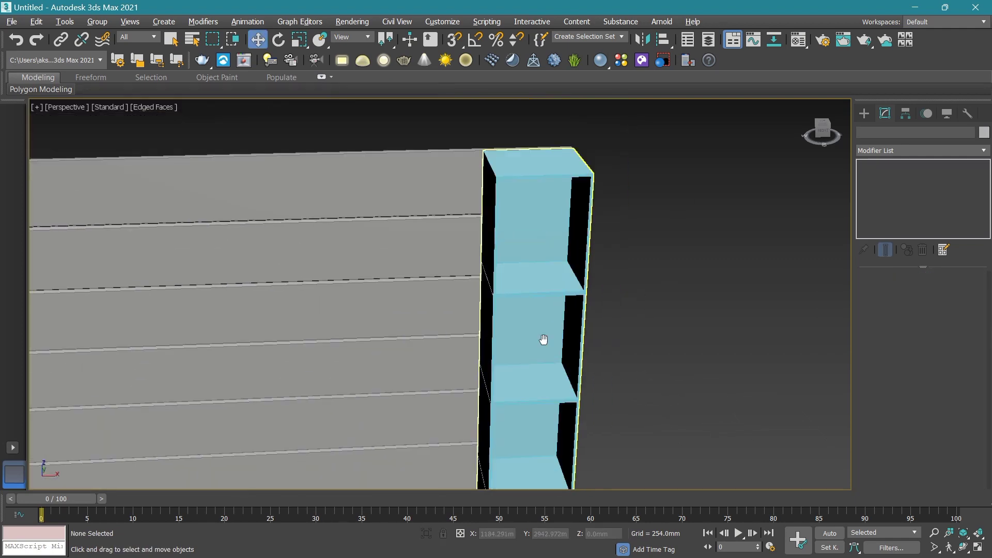
pyautogui.scroll(1, 543, 339)
pyautogui.scroll(2, 533, 347)
pyautogui.scroll(4, 533, 347)
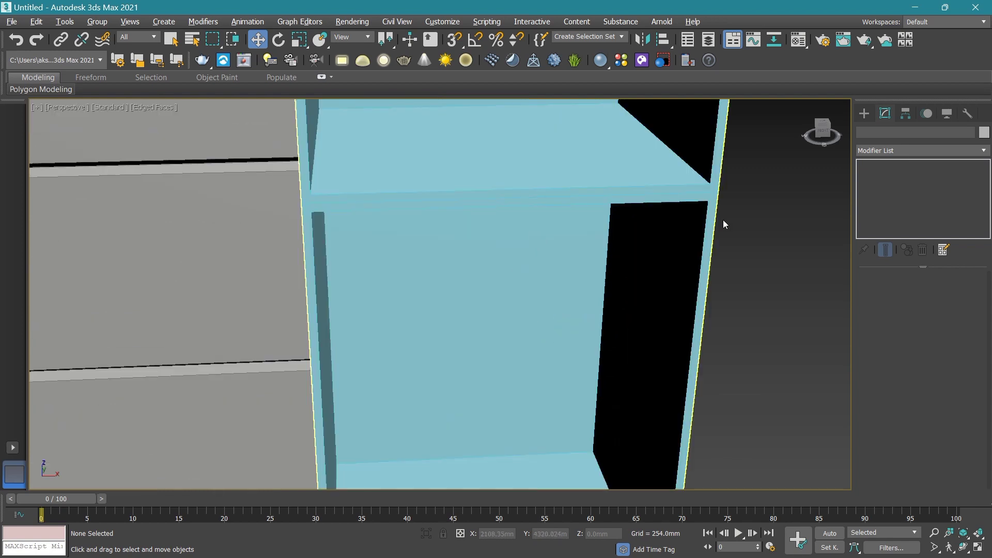
pyautogui.moveTo(822, 132); pyautogui.dragTo(547, 306)
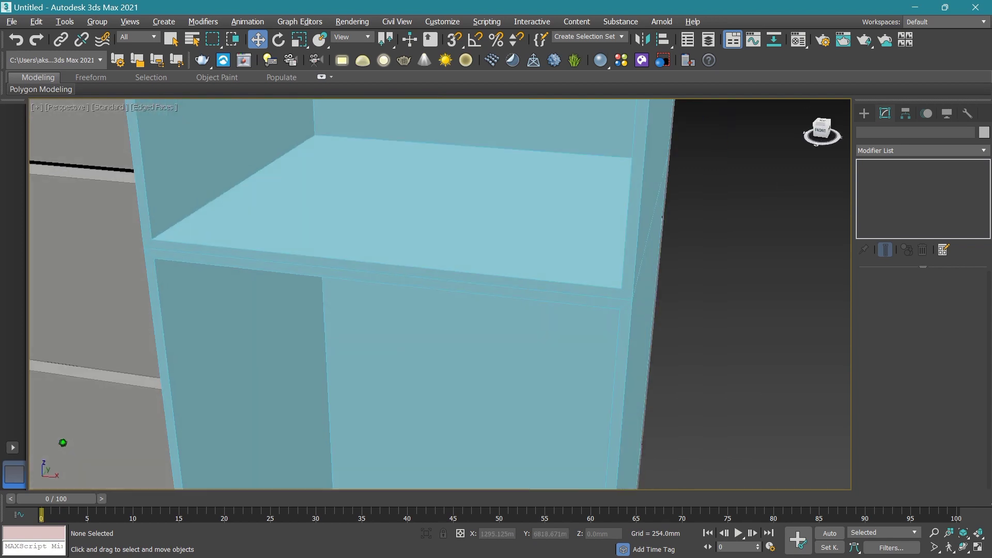
# Switch to front view and colour the back wall and shelf column light grey.
pyautogui.scroll(-4, 548, 307)
pyautogui.scroll(-3, 580, 345)
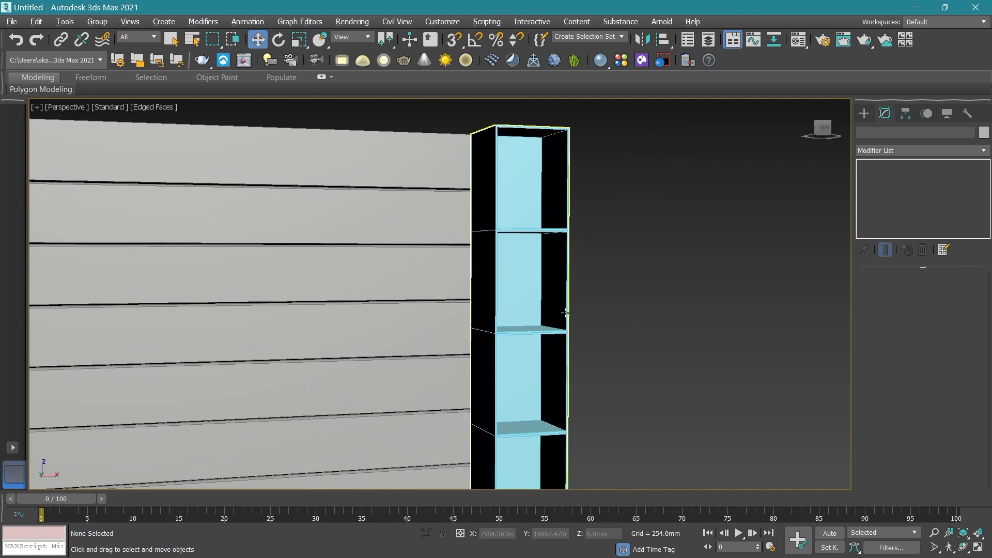
pyautogui.click(824, 128)
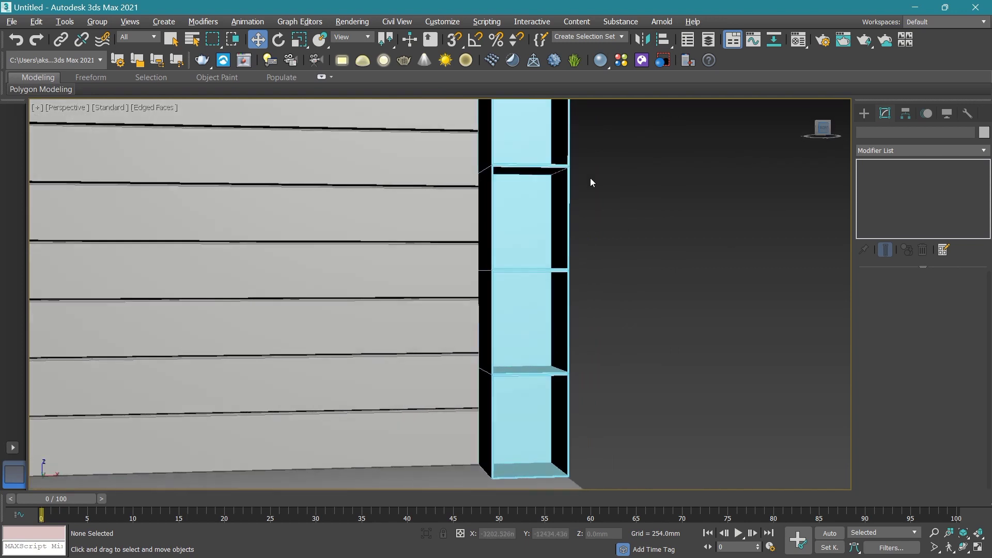
pyautogui.moveTo(610, 133); pyautogui.dragTo(464, 259)
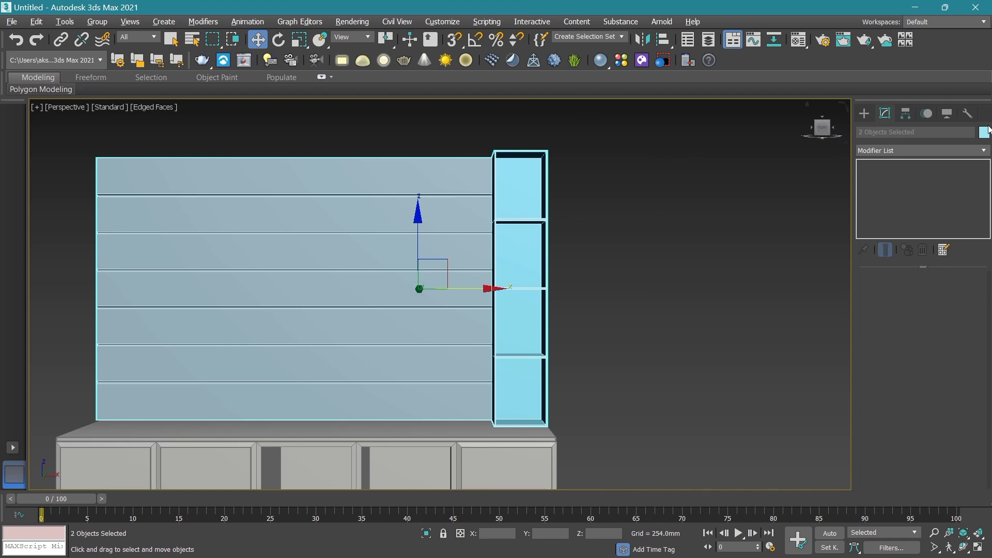
pyautogui.click(521, 300)
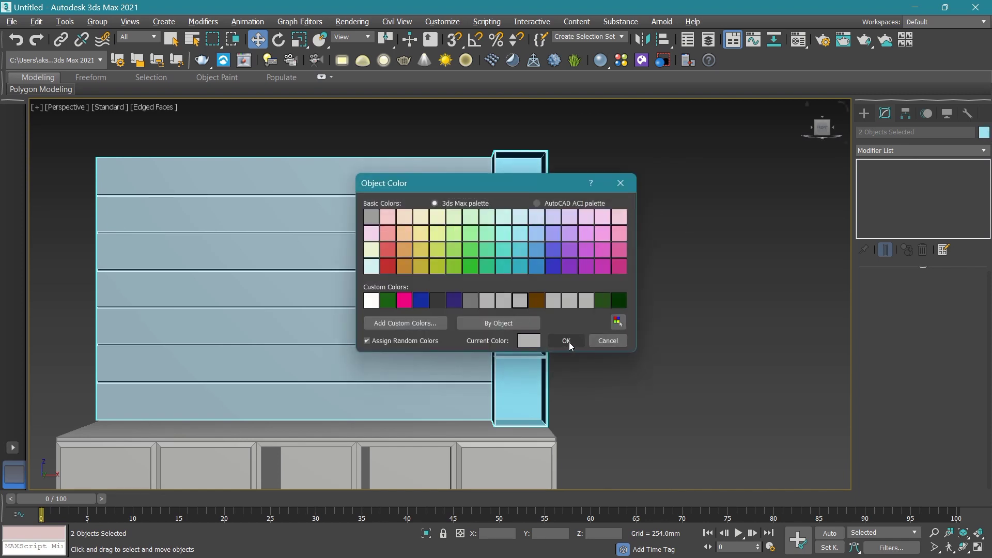
pyautogui.click(566, 340)
# Return to the front view and pan so the cabinet is centred.
pyautogui.scroll(4, 572, 351)
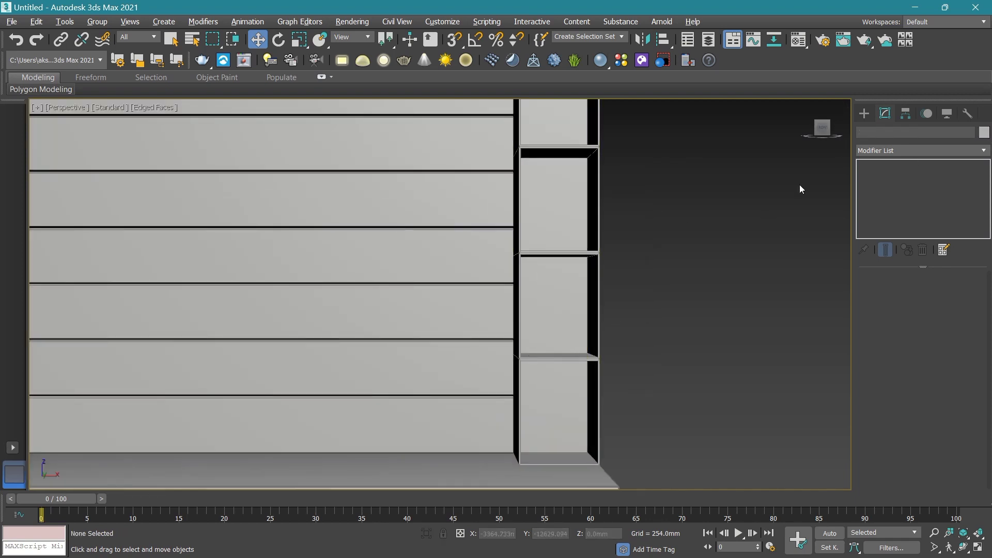
pyautogui.moveTo(821, 129); pyautogui.dragTo(642, 211)
pyautogui.scroll(-2, 555, 184)
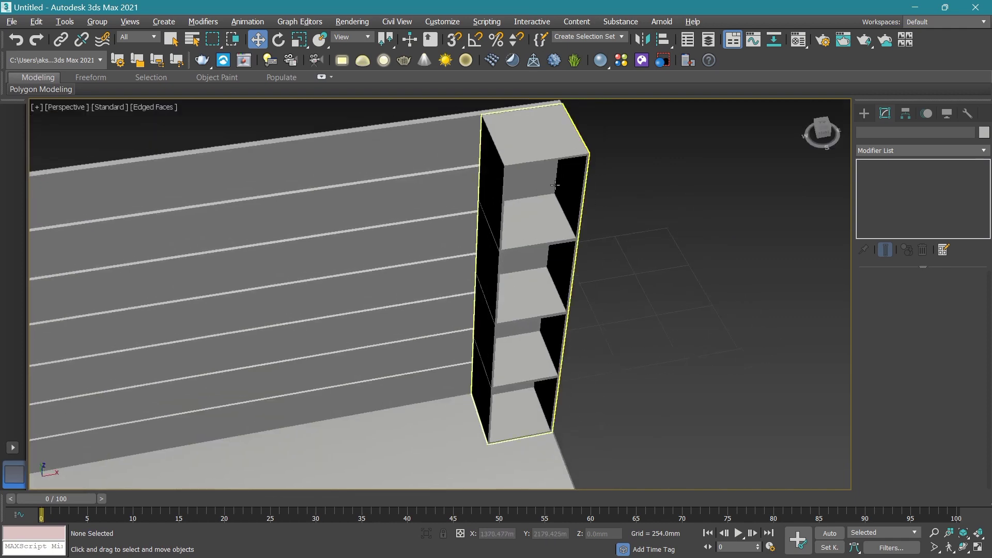
pyautogui.click(825, 138)
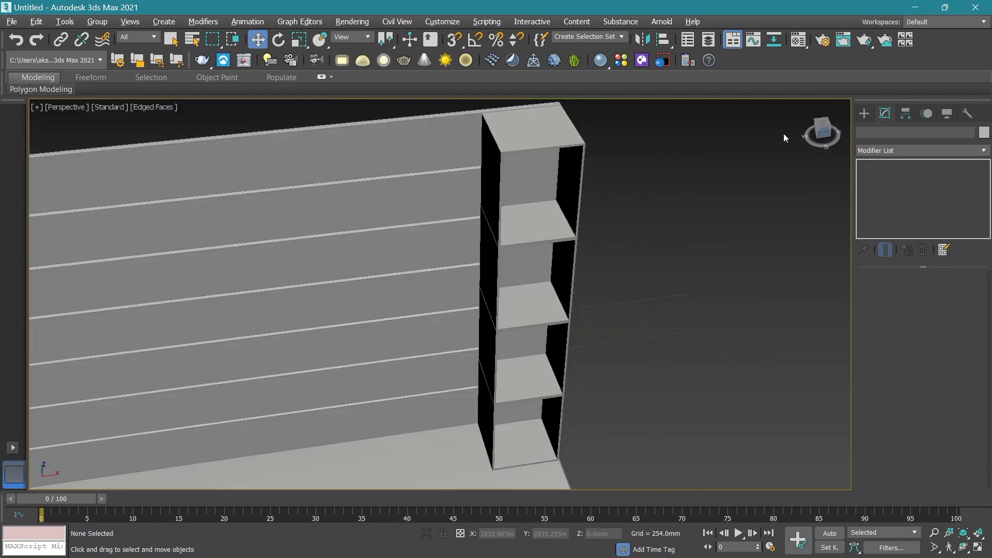
pyautogui.moveTo(288, 354); pyautogui.dragTo(476, 322, button='middle')
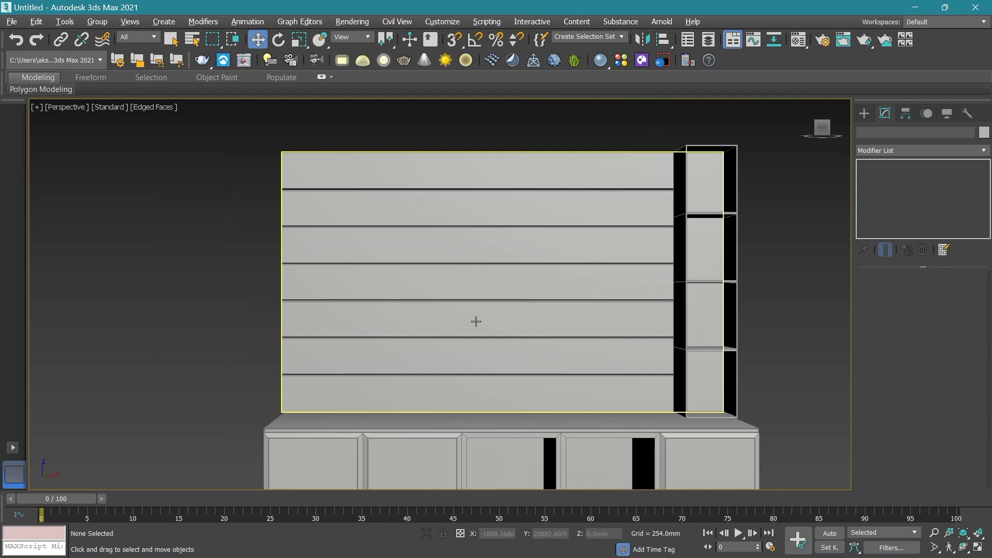
# Start a Box primitive and maximize the Front view centred on the cabinet.
pyautogui.click(868, 114)
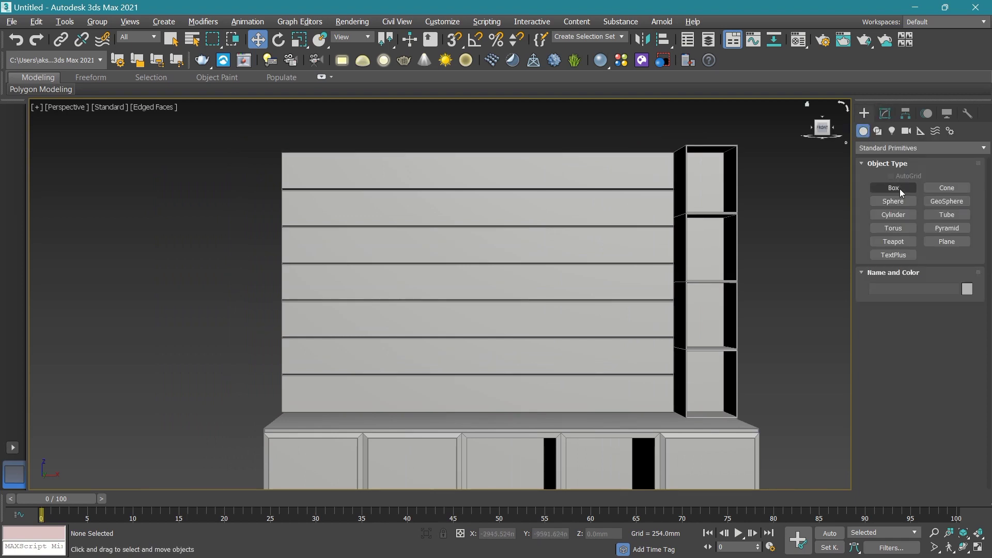
pyautogui.click(900, 188)
pyautogui.moveTo(322, 325); pyautogui.dragTo(354, 311, button='middle')
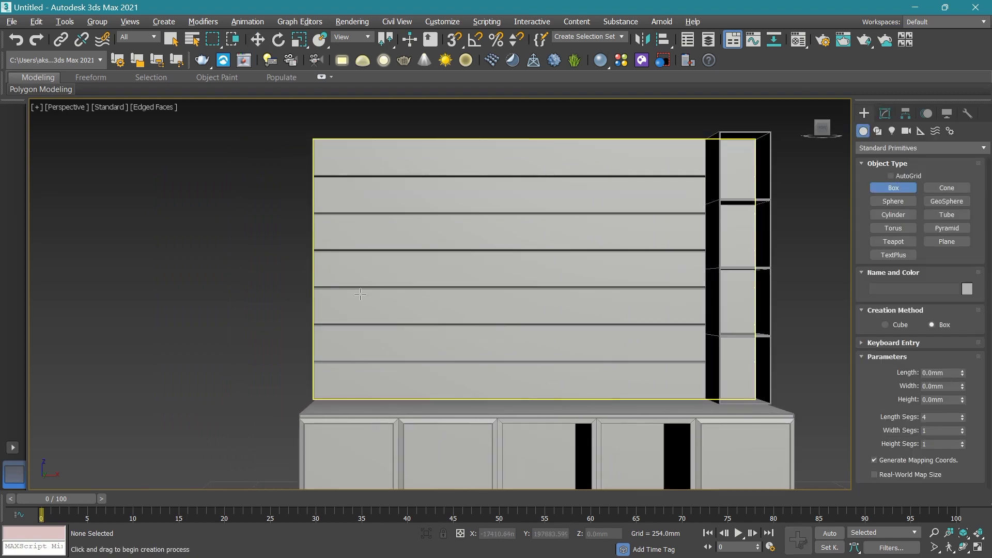
pyautogui.moveTo(474, 298); pyautogui.dragTo(414, 312, button='middle')
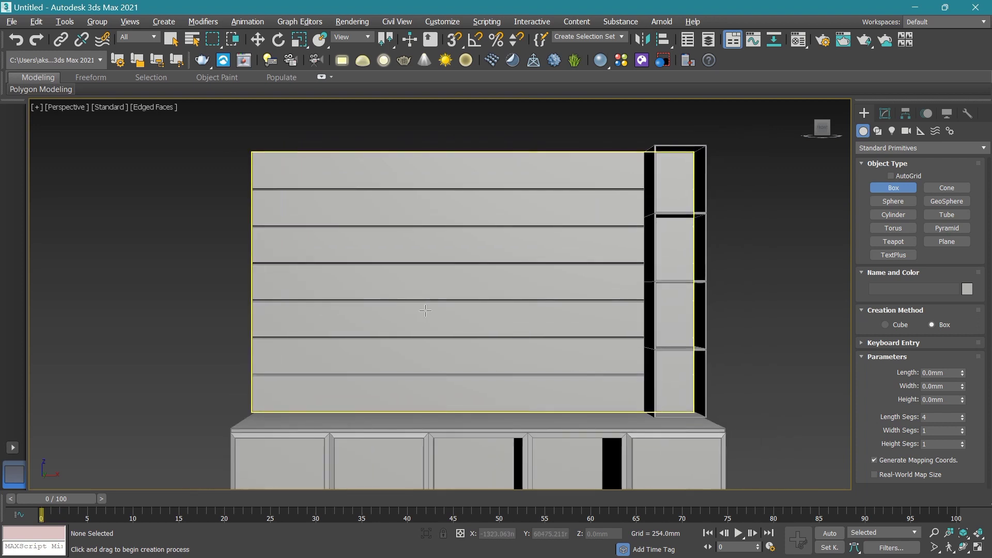
pyautogui.moveTo(253, 150); pyautogui.dragTo(288, 150, button='middle')
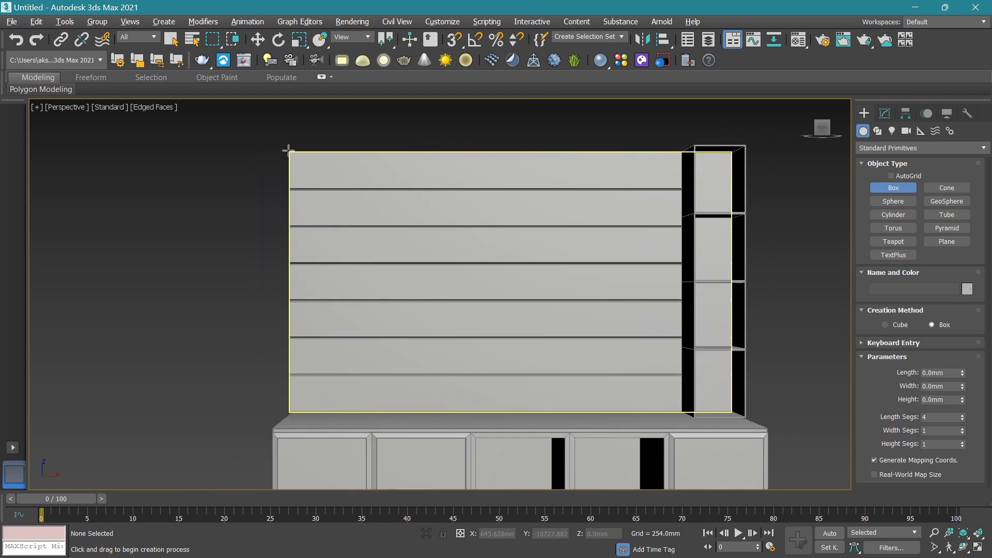
pyautogui.hotkey('alt', 'w')
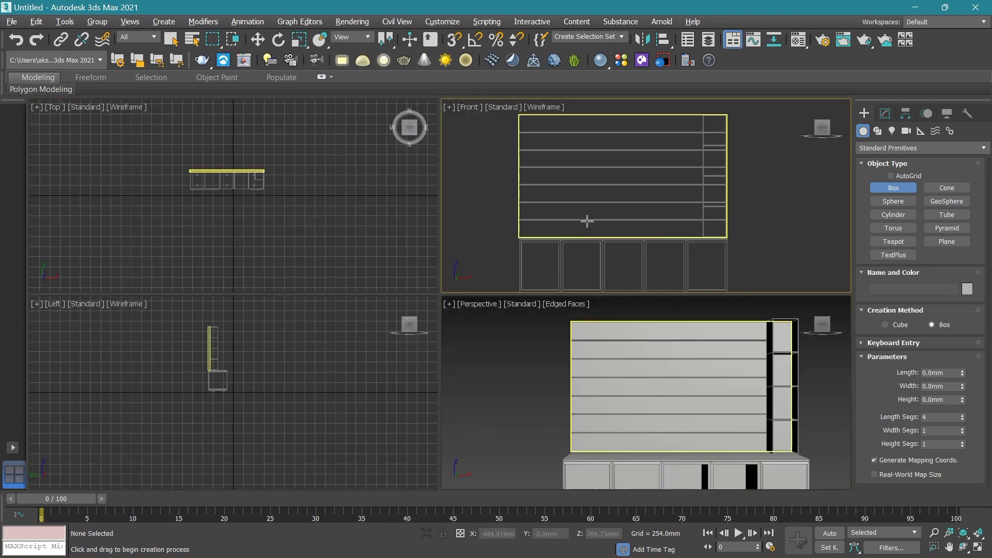
pyautogui.hotkey('alt', 'w')
pyautogui.moveTo(347, 225); pyautogui.dragTo(406, 223, button='middle')
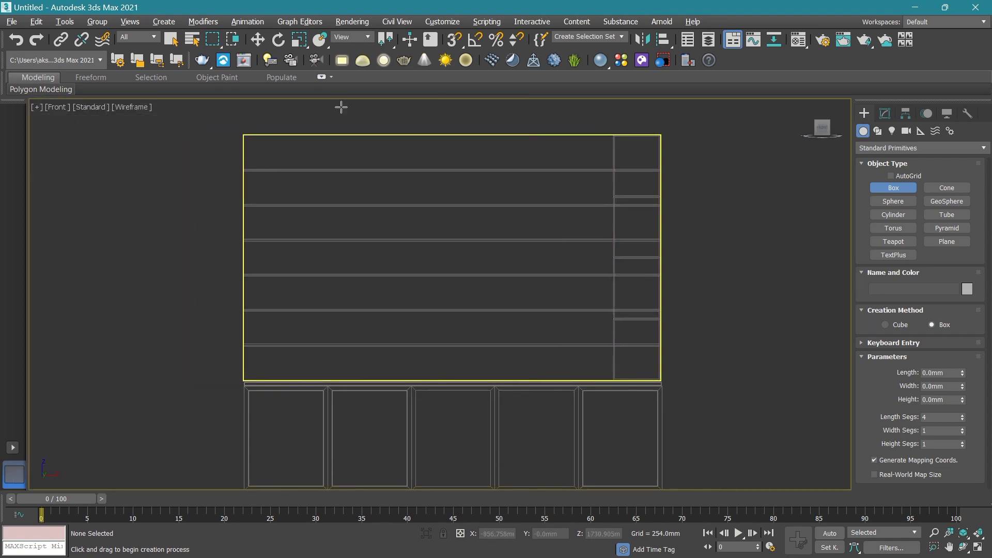
# With 3D Snap on, draw a box from the back wall's top-left corner over its left part.
pyautogui.click(454, 40)
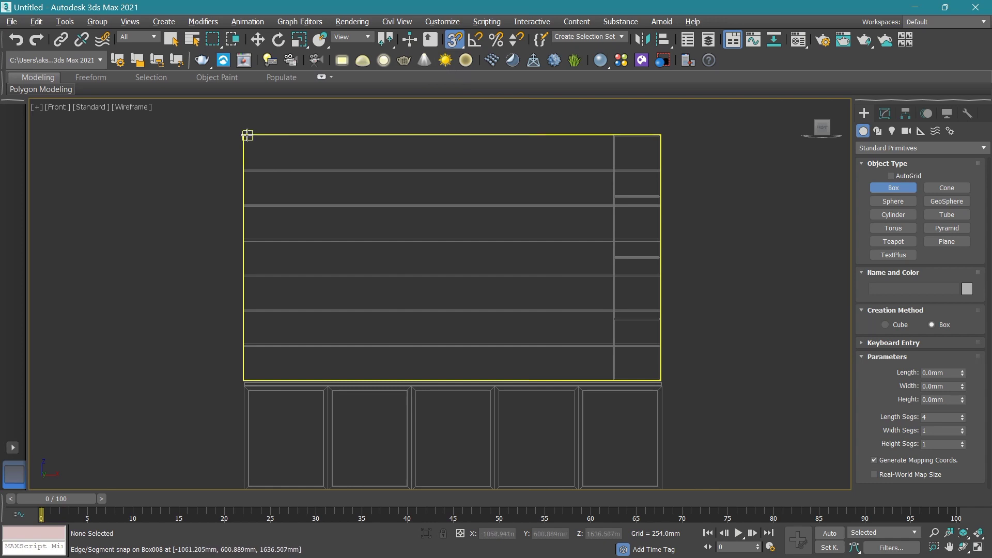
pyautogui.moveTo(242, 135)
pyautogui.mouseDown()
pyautogui.moveTo(341, 374)
pyautogui.moveTo(332, 379)
pyautogui.moveTo(338, 375)
pyautogui.mouseUp()
pyautogui.hotkey('alt', 'w')
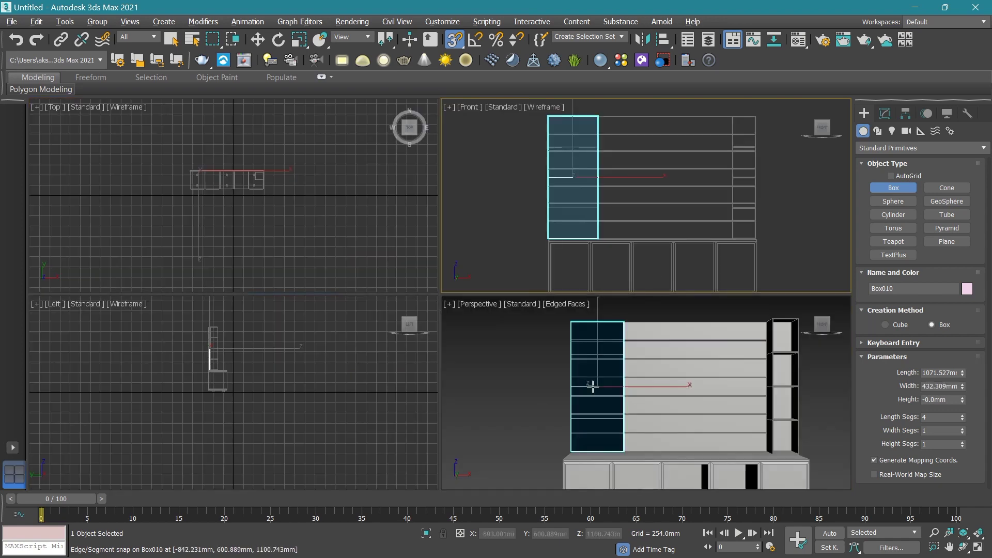
pyautogui.middleClick(653, 387)
pyautogui.hotkey('alt', 'w')
pyautogui.press('w')
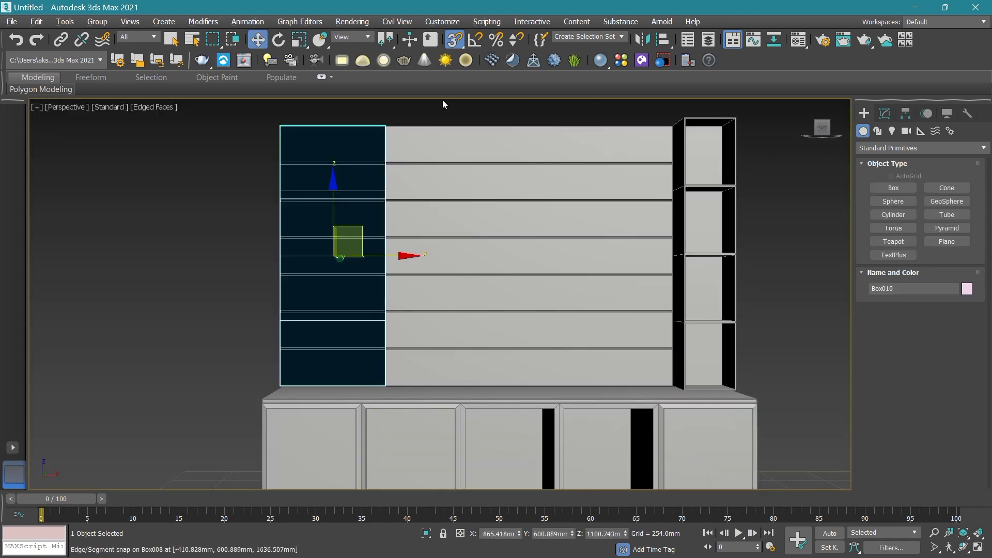
pyautogui.click(452, 48)
pyautogui.keyDown('alt'); pyautogui.moveTo(522, 212); pyautogui.dragTo(564, 235, button='middle'); pyautogui.keyUp('alt')
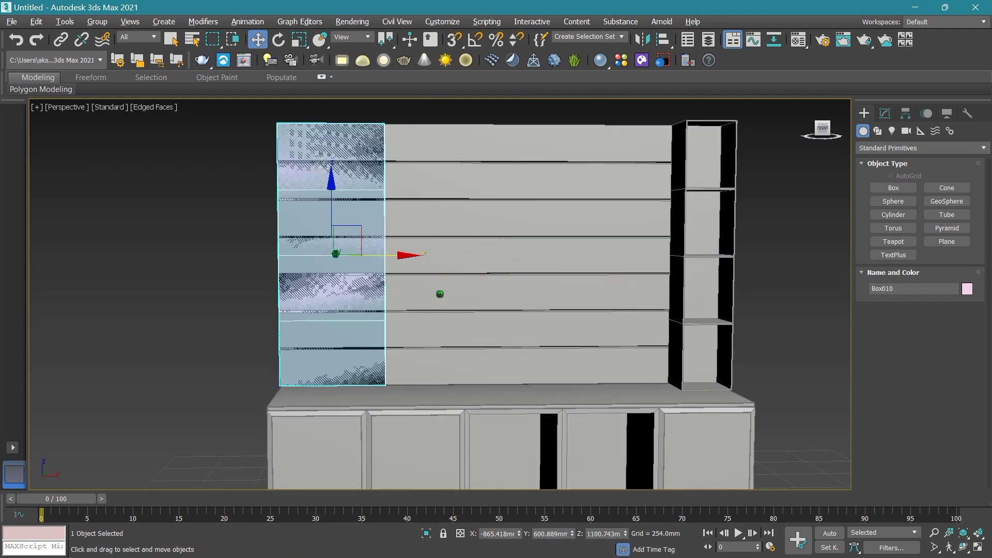
# Set the left panel's Height to 50mm.
pyautogui.click(885, 114)
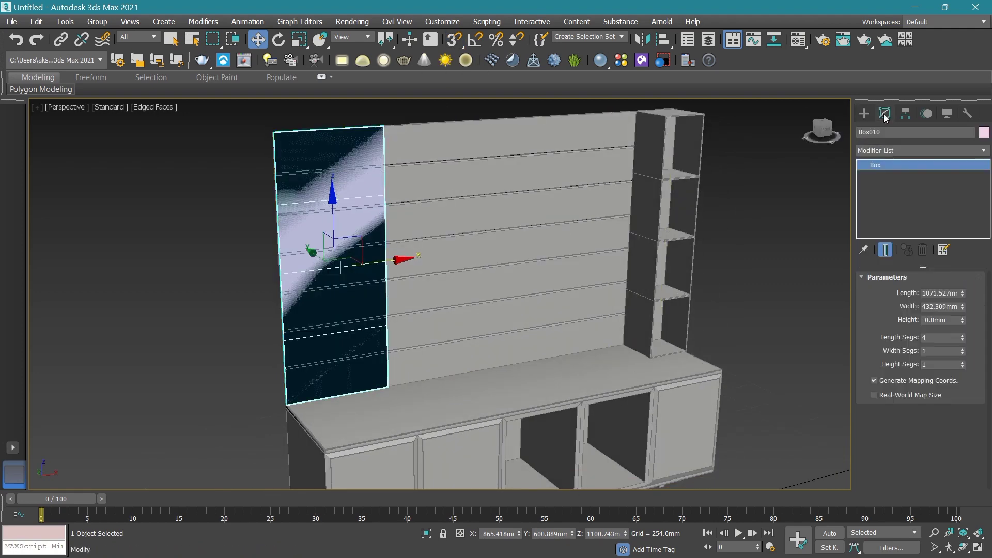
pyautogui.press('BackSpace')
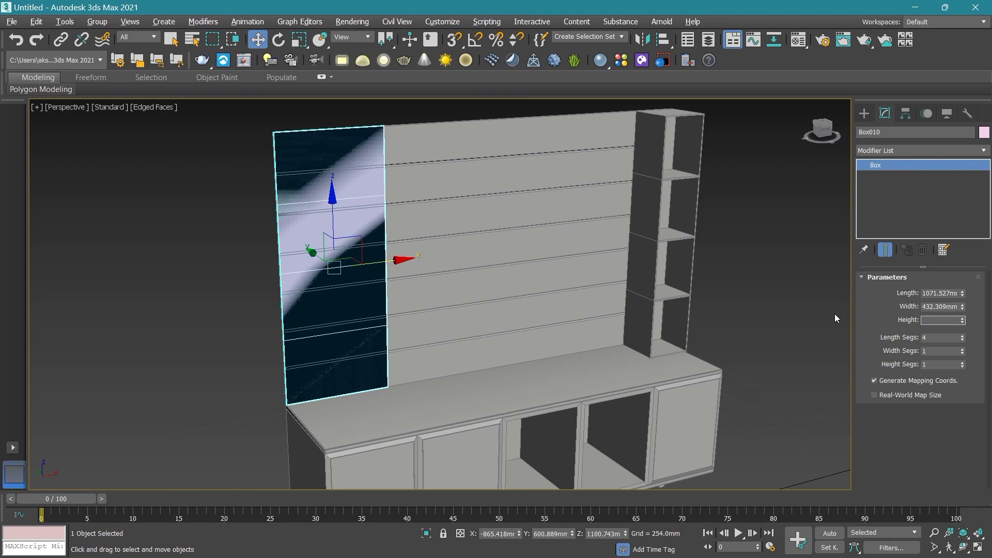
pyautogui.write('25')
pyautogui.press('Return')
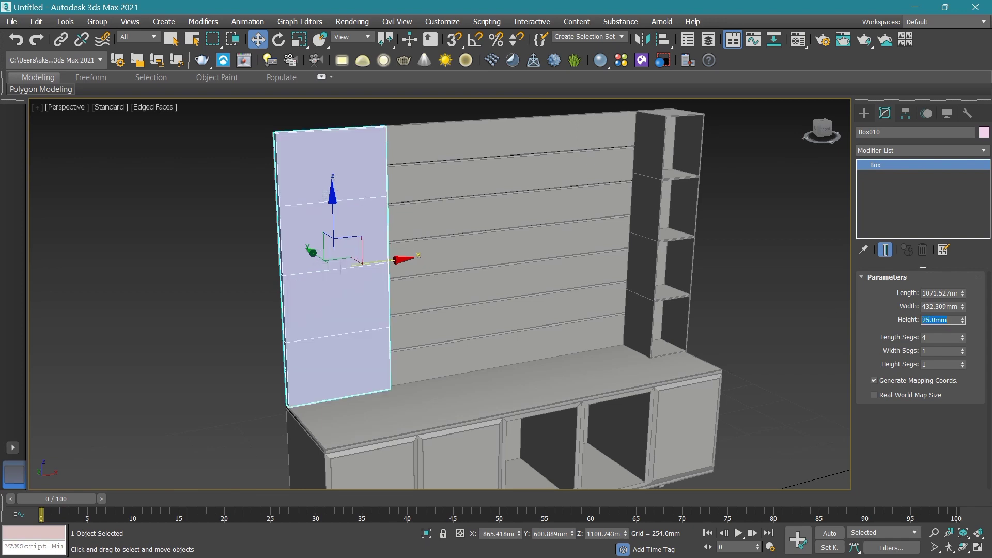
pyautogui.write('50')
pyautogui.press('Return')
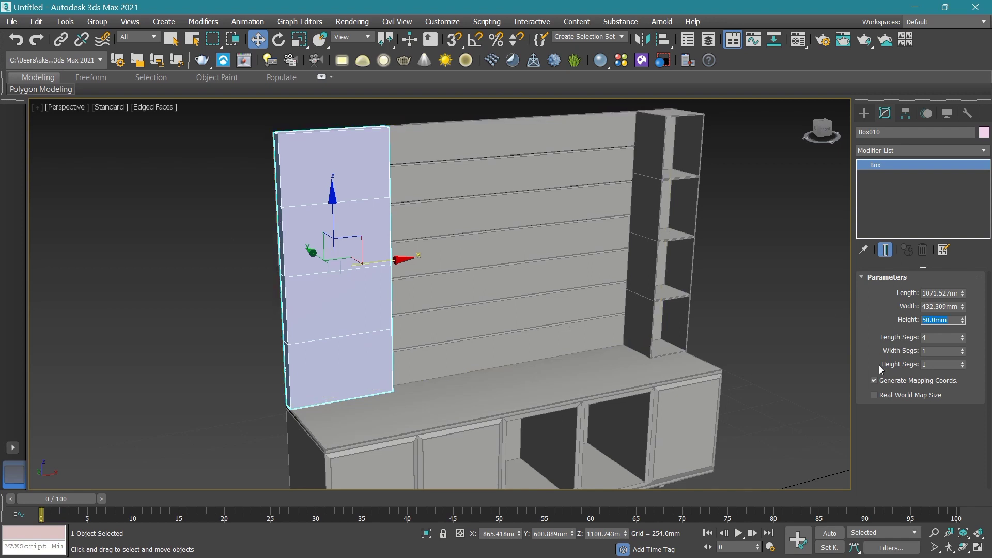
# Set Length Segs to 1 and Width Segs to 13 to create vertical strips.
pyautogui.scroll(3, 415, 328)
pyautogui.scroll(-3, 372, 289)
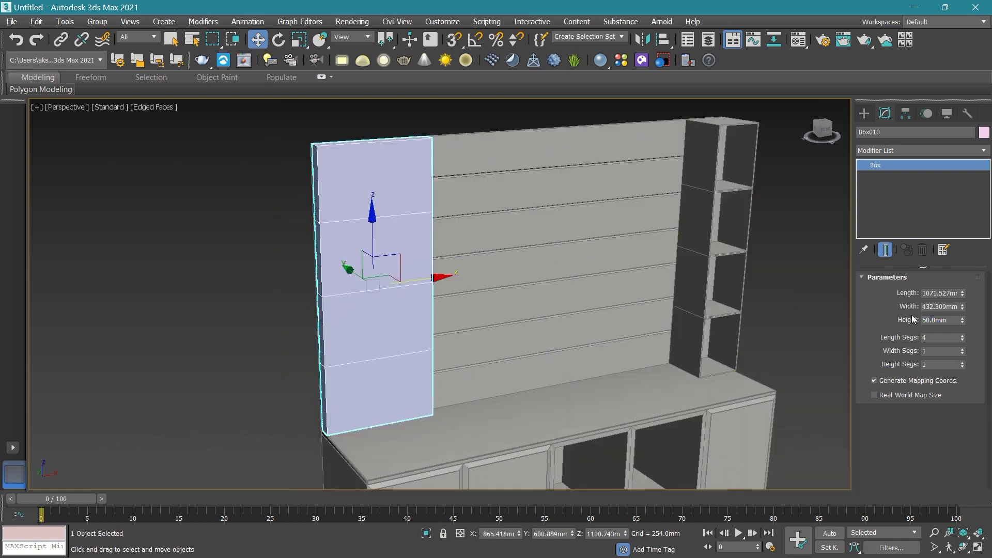
pyautogui.click(961, 336)
pyautogui.click(962, 336)
pyautogui.click(962, 335)
pyautogui.rightClick(961, 340)
pyautogui.moveTo(962, 352); pyautogui.dragTo(961, 340)
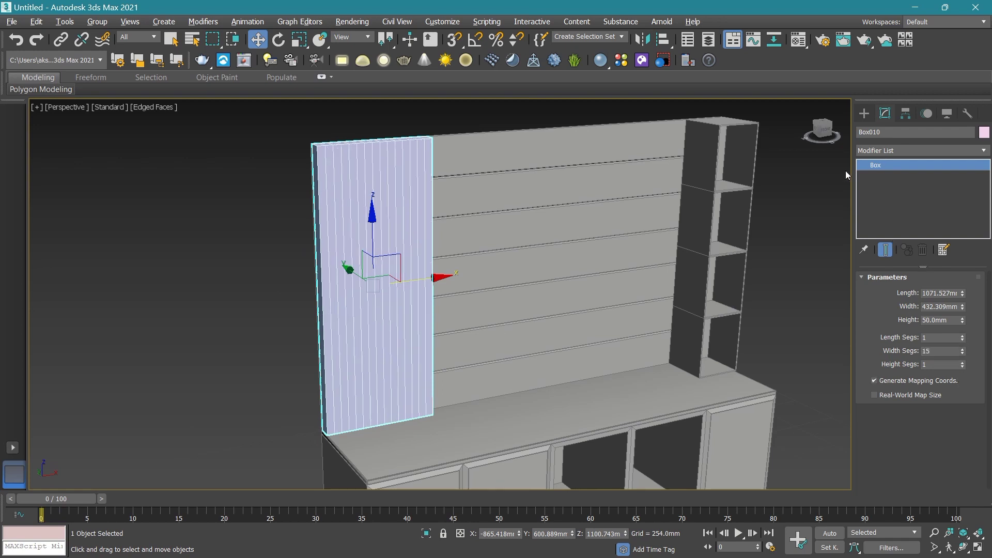
pyautogui.click(826, 132)
pyautogui.scroll(2, 335, 204)
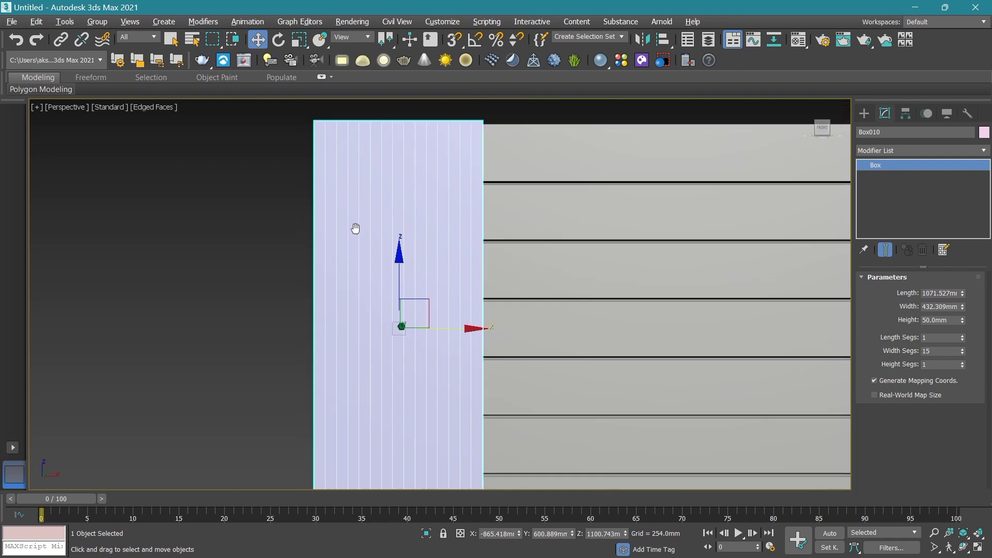
pyautogui.moveTo(354, 226); pyautogui.dragTo(358, 233, button='middle')
pyautogui.scroll(2, 377, 258)
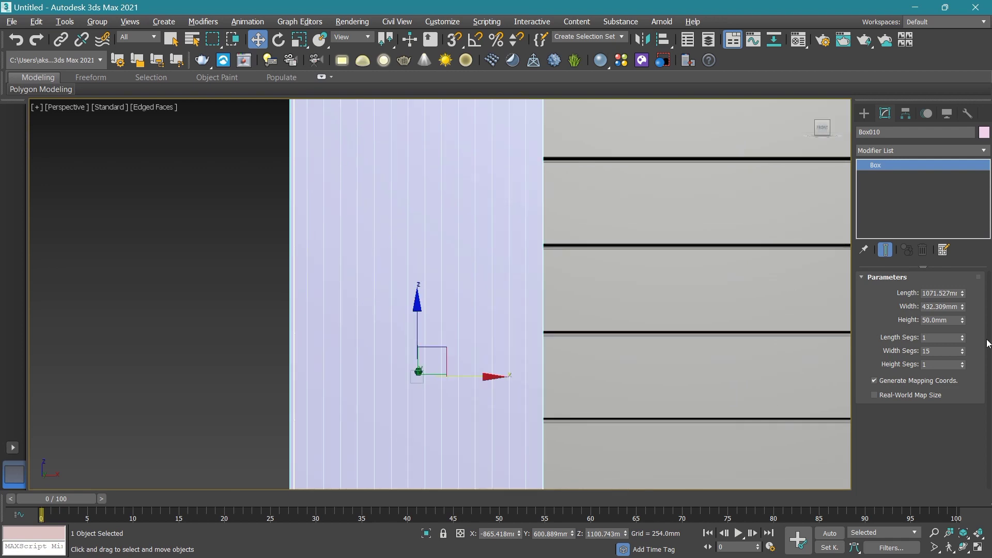
pyautogui.click(962, 354)
pyautogui.scroll(-4, 563, 313)
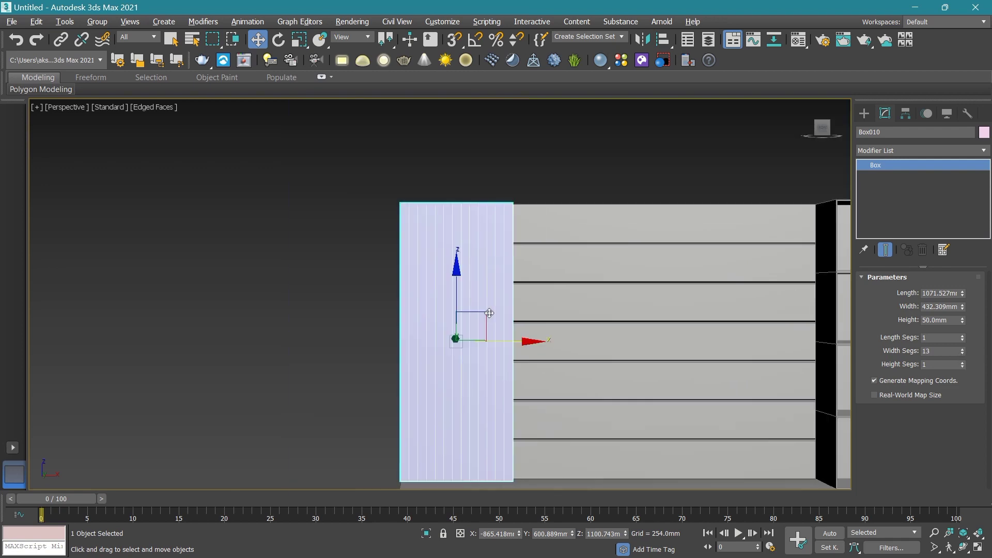
pyautogui.scroll(2, 460, 398)
# Convert Box010 to Editable Poly and marquee-select its 24 vertical edges in Edge mode.
pyautogui.rightClick(405, 232)
pyautogui.moveTo(447, 370)
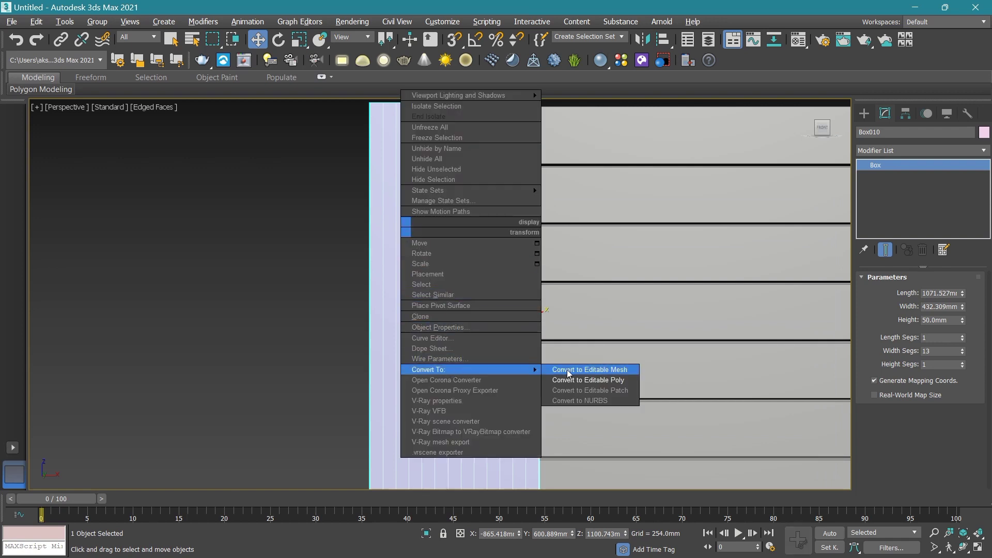
pyautogui.click(568, 380)
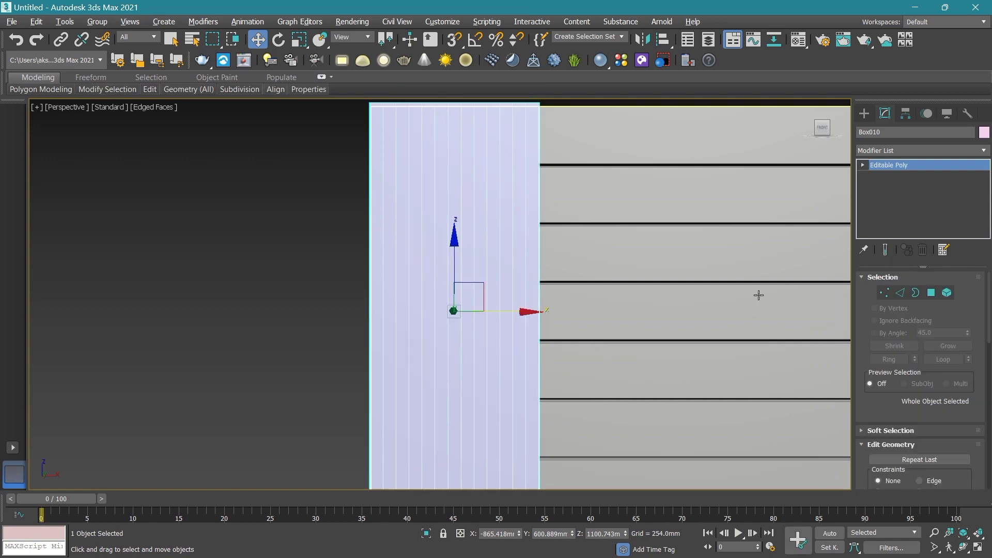
pyautogui.click(901, 295)
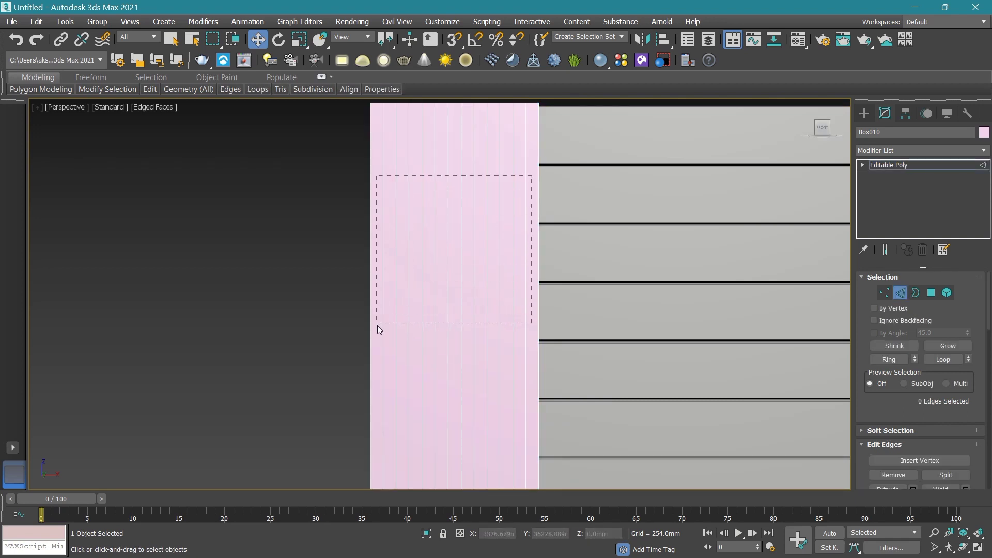
pyautogui.moveTo(377, 325); pyautogui.dragTo(379, 324)
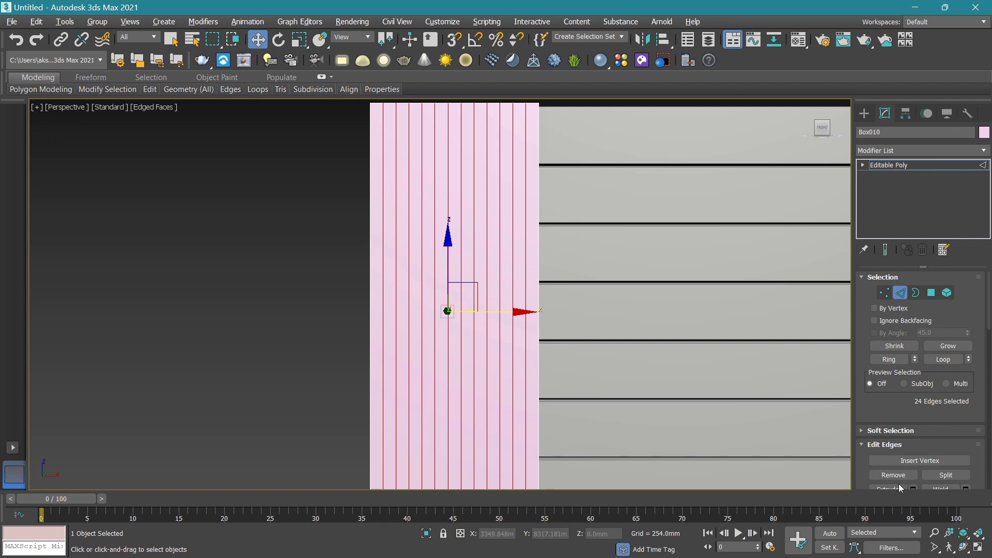
pyautogui.scroll(-1, 877, 429)
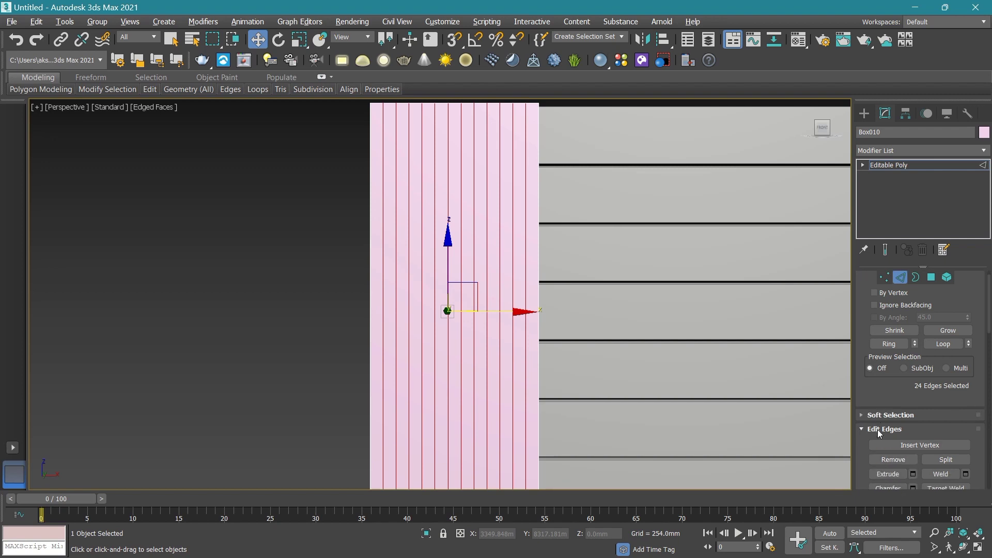
# Extrude the vertical edges, trying heights around 13mm with zero width.
pyautogui.click(913, 474)
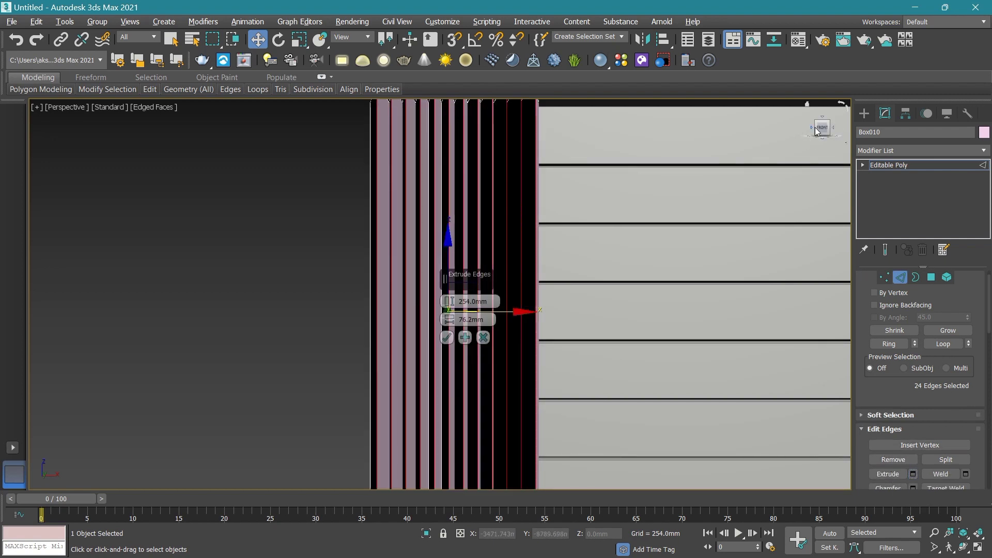
pyautogui.keyDown('alt'); pyautogui.moveTo(626, 372); pyautogui.dragTo(454, 310, button='middle'); pyautogui.keyUp('alt')
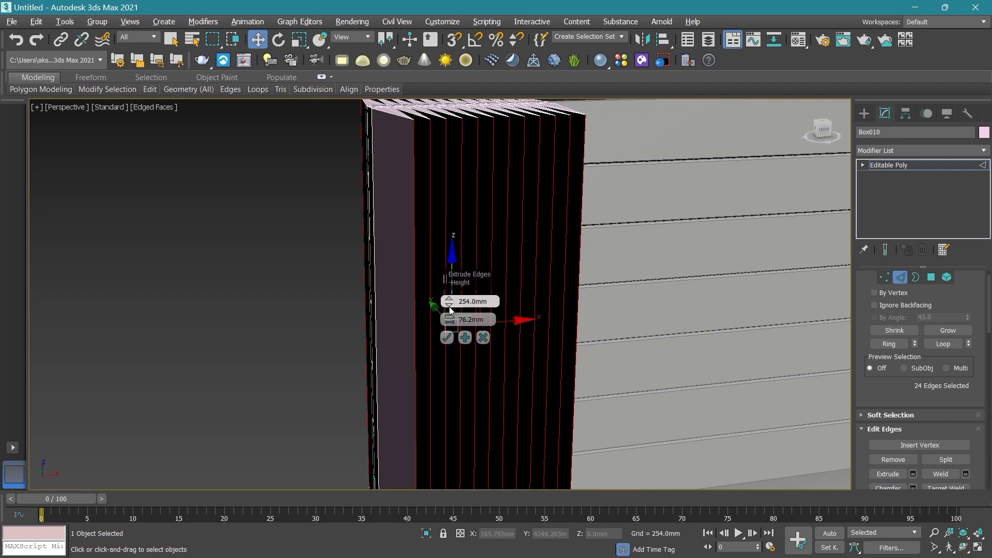
pyautogui.moveTo(450, 310); pyautogui.dragTo(450, 338)
pyautogui.moveTo(449, 348); pyautogui.dragTo(448, 331)
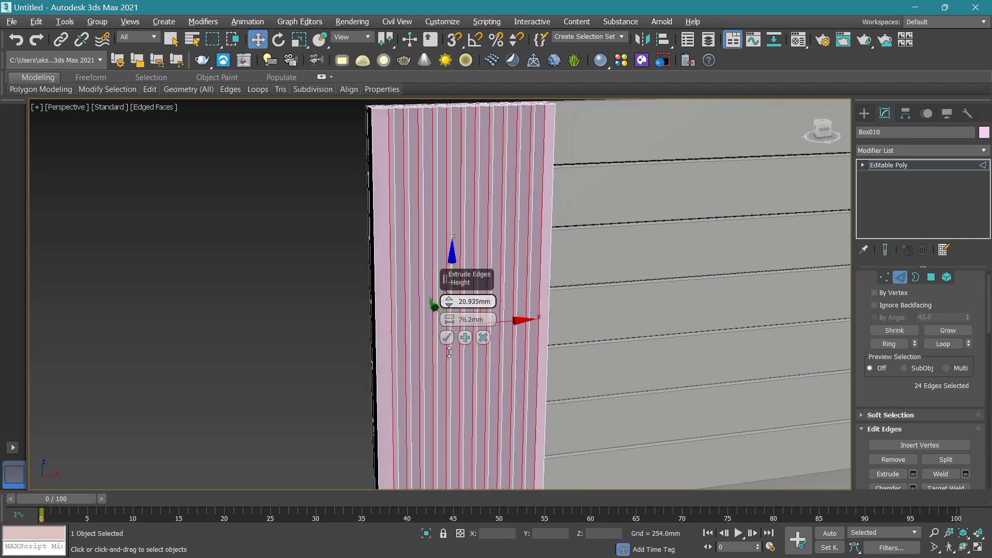
pyautogui.scroll(3, 394, 279)
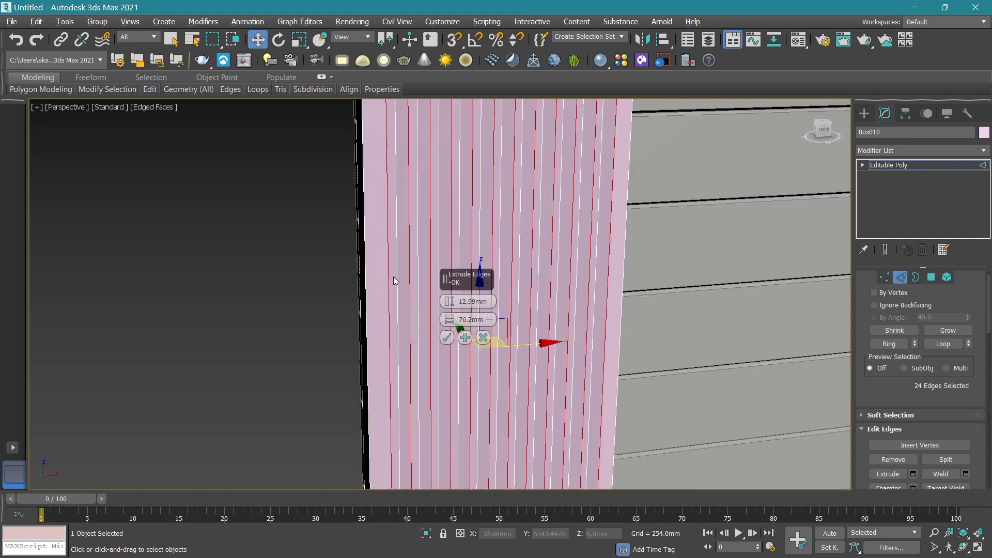
pyautogui.rightClick(448, 324)
pyautogui.scroll(2, 452, 344)
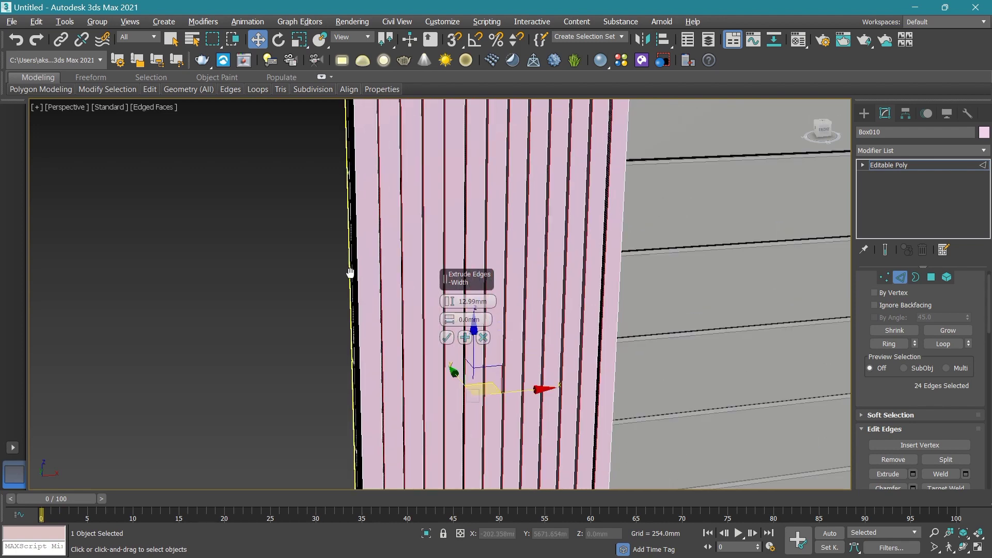
pyautogui.scroll(3, 403, 247)
pyautogui.scroll(2, 413, 258)
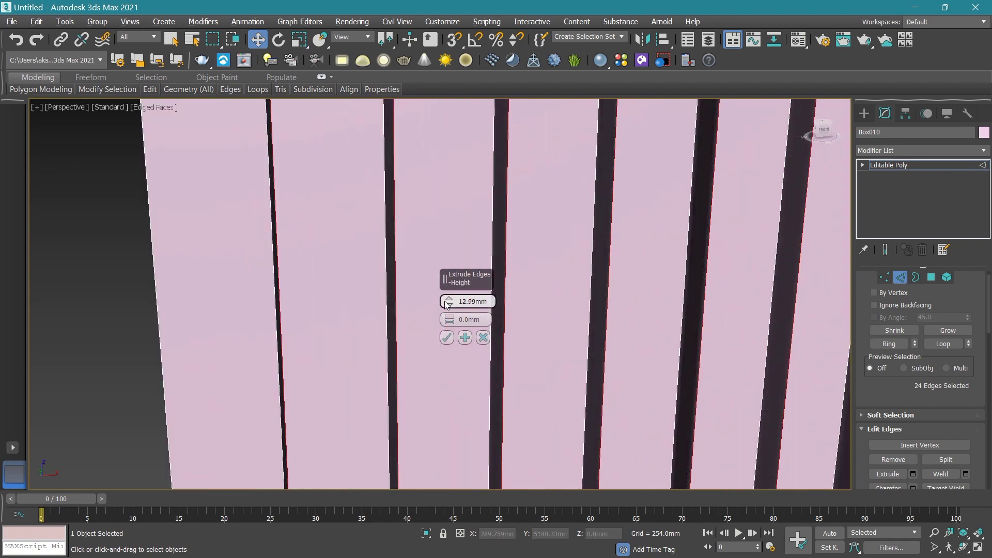
pyautogui.moveTo(450, 301); pyautogui.dragTo(420, 287)
pyautogui.scroll(-5, 392, 274)
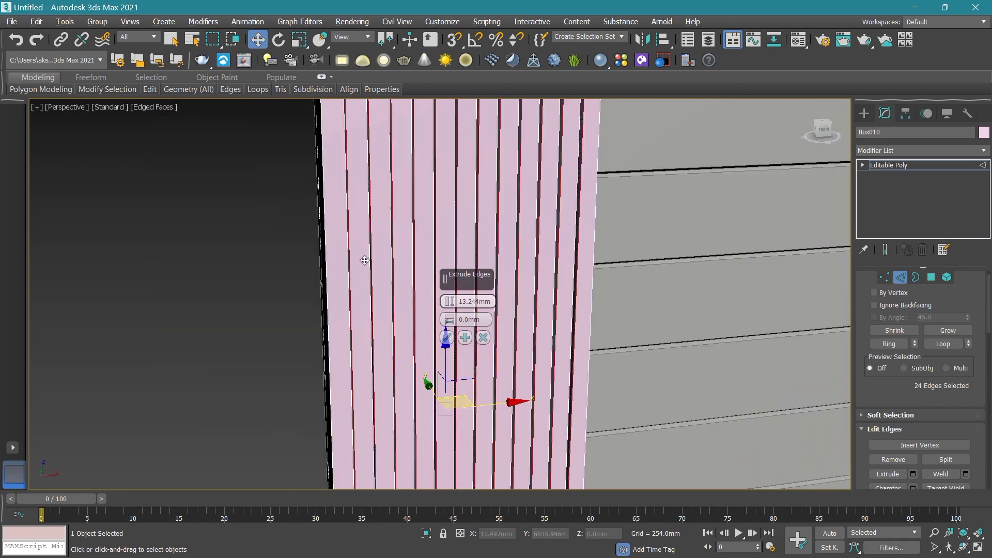
pyautogui.scroll(-3, 364, 284)
# Adjust the edge extrusion height from the front view and accept it.
pyautogui.click(823, 127)
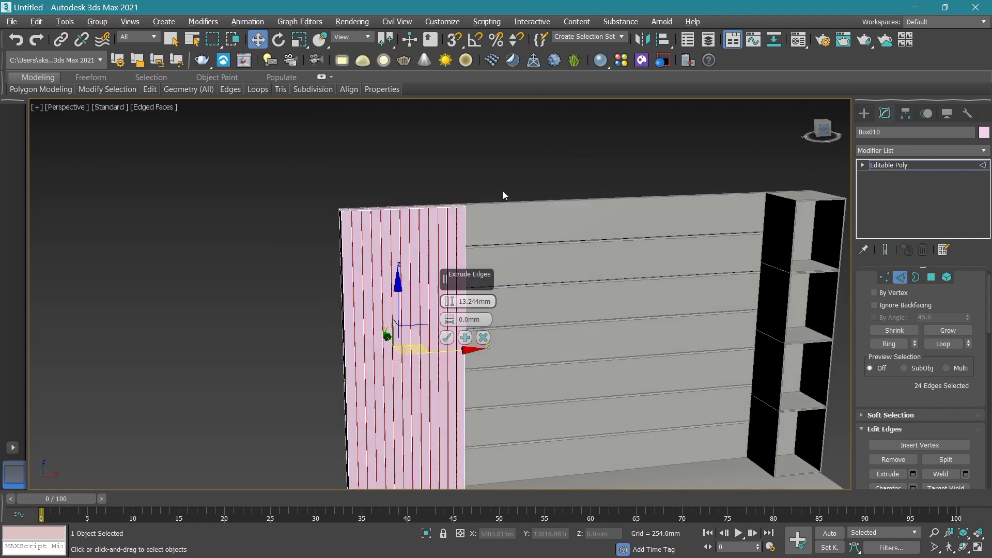
pyautogui.scroll(4, 372, 289)
pyautogui.scroll(2, 372, 289)
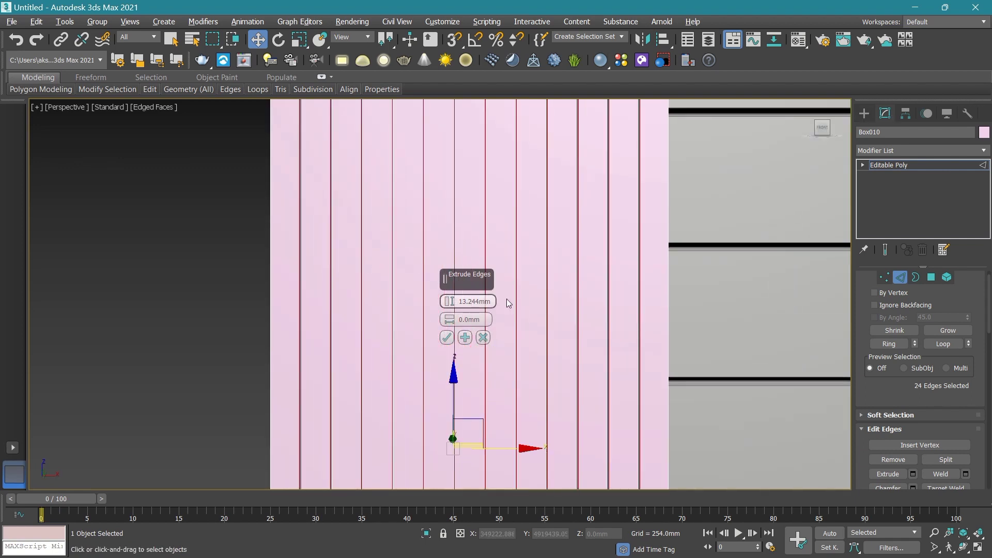
pyautogui.moveTo(449, 302); pyautogui.dragTo(450, 303)
pyautogui.moveTo(451, 303)
pyautogui.keyDown('alt'); pyautogui.mouseDown(button='middle')
pyautogui.moveTo(439, 294)
pyautogui.moveTo(435, 383)
pyautogui.moveTo(444, 239)
pyautogui.moveTo(731, 211)
pyautogui.mouseUp(button='middle'); pyautogui.keyUp('alt')
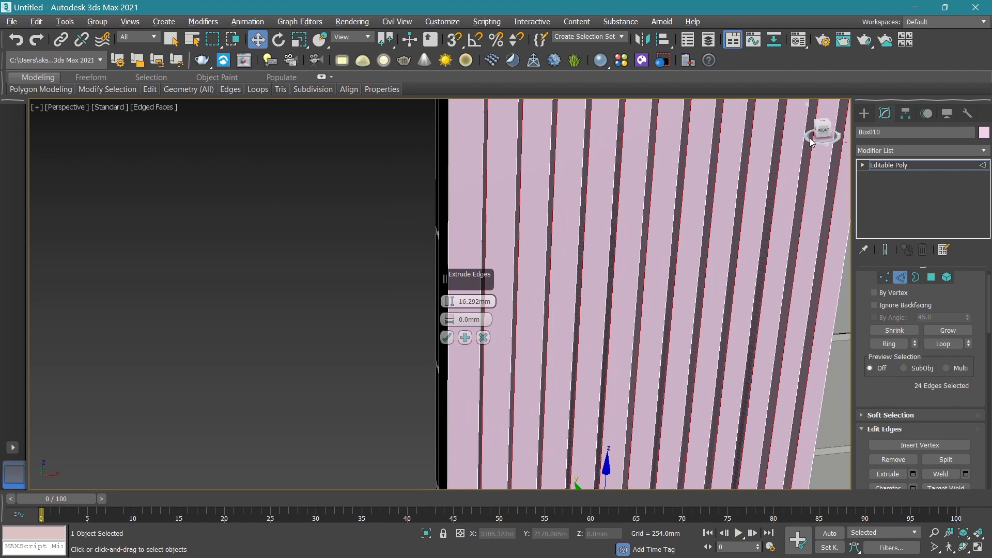
pyautogui.moveTo(824, 137)
pyautogui.keyDown('alt'); pyautogui.mouseDown(button='middle')
pyautogui.moveTo(571, 337)
pyautogui.moveTo(568, 309)
pyautogui.moveTo(411, 321)
pyautogui.mouseUp(button='middle'); pyautogui.keyUp('alt')
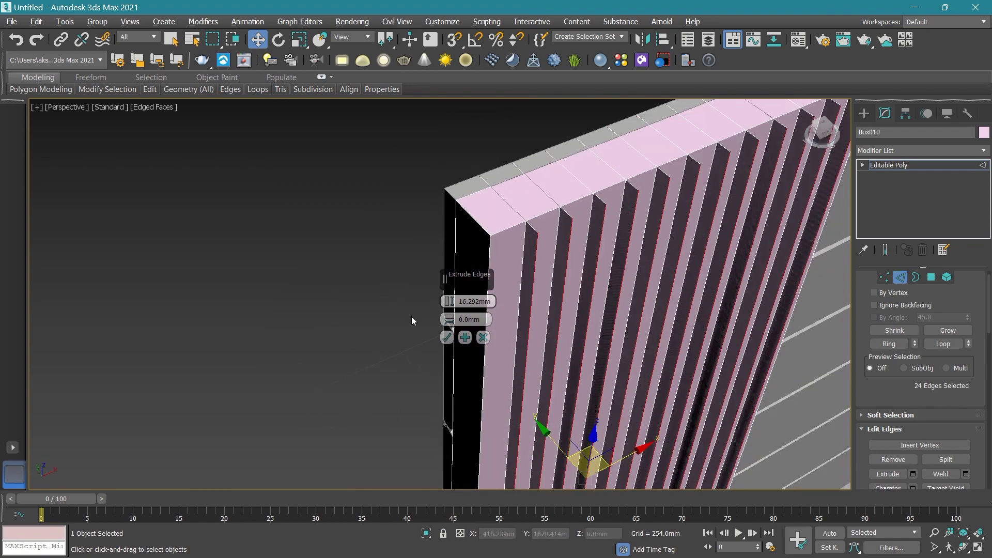
pyautogui.moveTo(452, 306); pyautogui.dragTo(454, 308)
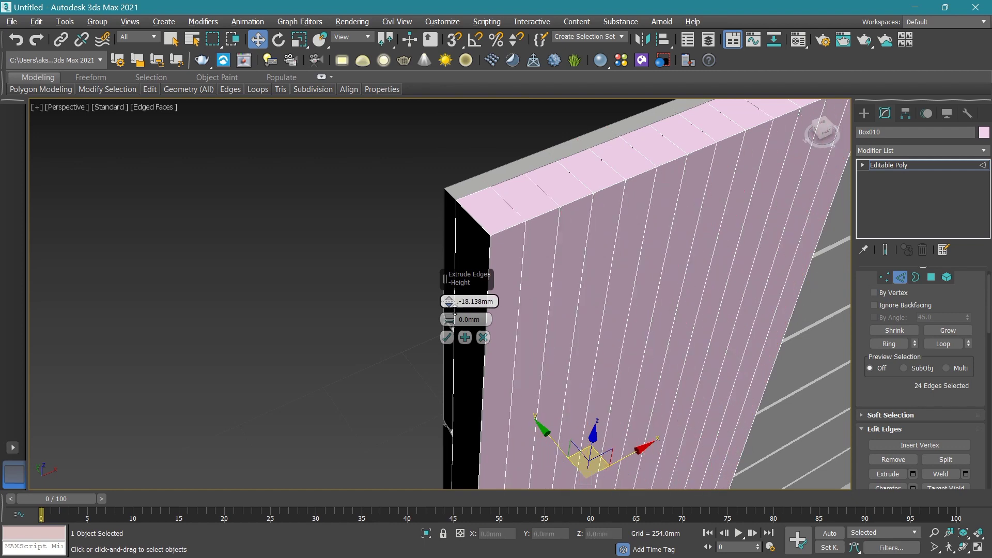
pyautogui.click(447, 337)
# Try widening the edges into grooves with a second extrusion, then cancel it.
pyautogui.moveTo(561, 317)
pyautogui.mouseDown(button='middle')
pyautogui.moveTo(533, 314)
pyautogui.moveTo(510, 288)
pyautogui.mouseUp(button='middle')
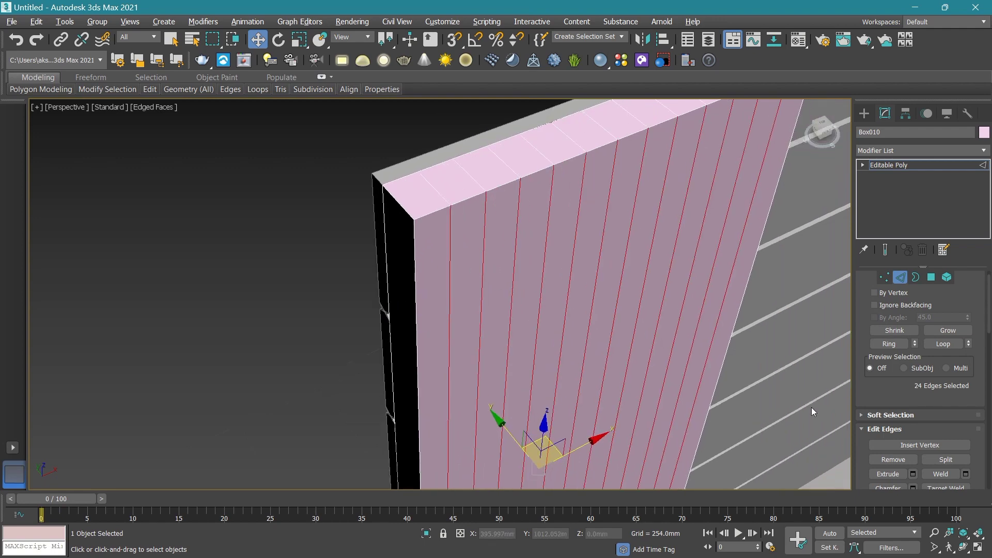
pyautogui.click(914, 474)
pyautogui.moveTo(449, 301); pyautogui.dragTo(448, 318)
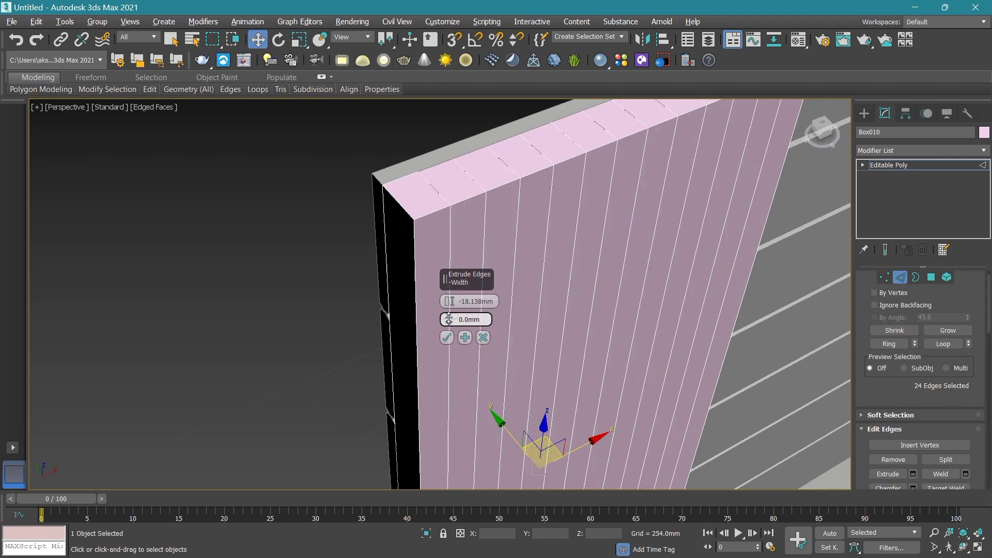
pyautogui.moveTo(449, 319); pyautogui.dragTo(816, 135)
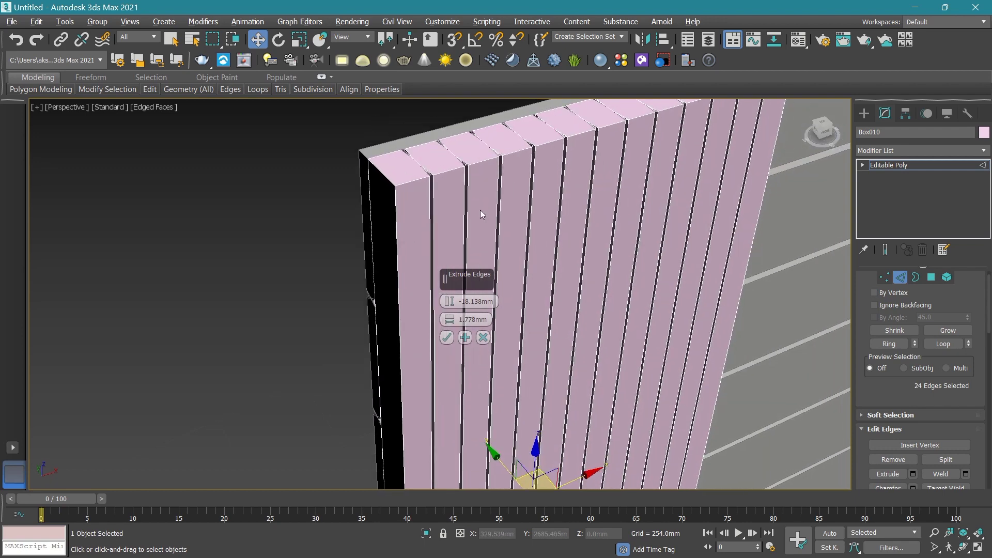
pyautogui.moveTo(450, 319); pyautogui.dragTo(460, 300)
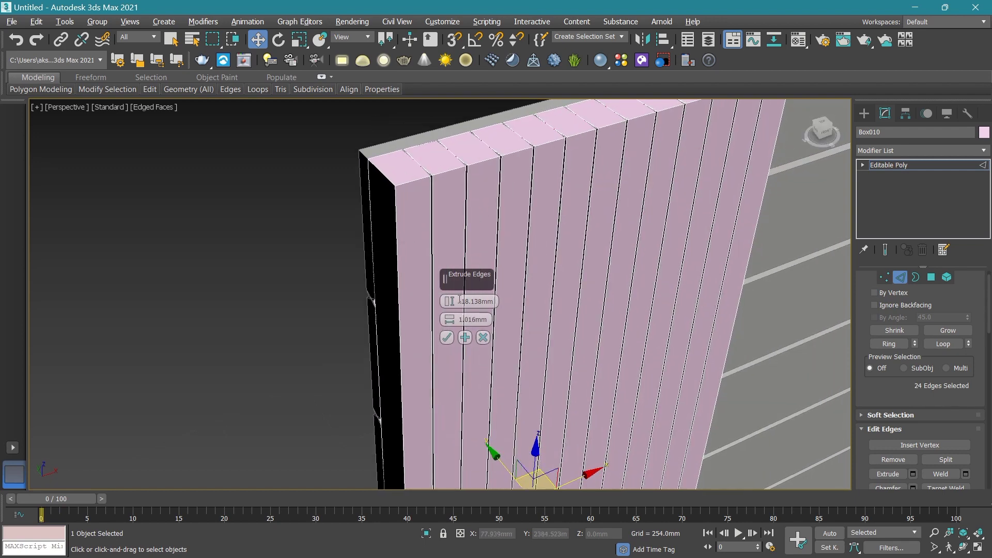
pyautogui.click(483, 337)
pyautogui.moveTo(303, 294)
pyautogui.keyDown('alt'); pyautogui.mouseDown(button='middle')
pyautogui.moveTo(524, 312)
pyautogui.moveTo(322, 272)
pyautogui.mouseUp(button='middle'); pyautogui.keyUp('alt')
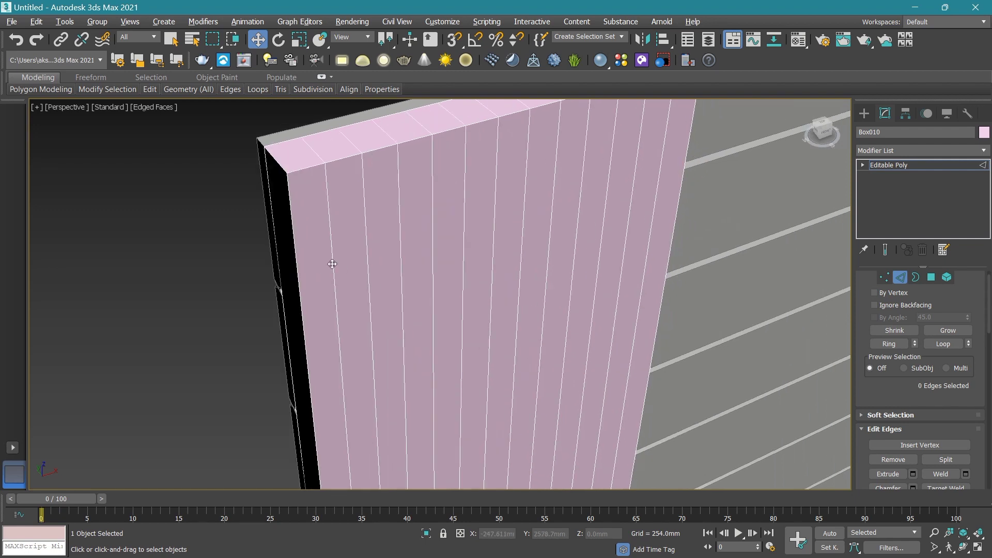
# Select the twelve vertical edges running across the left panel Box010.
pyautogui.click(333, 264)
pyautogui.keyDown('ctrl'); pyautogui.click(370, 233); pyautogui.keyUp('ctrl')
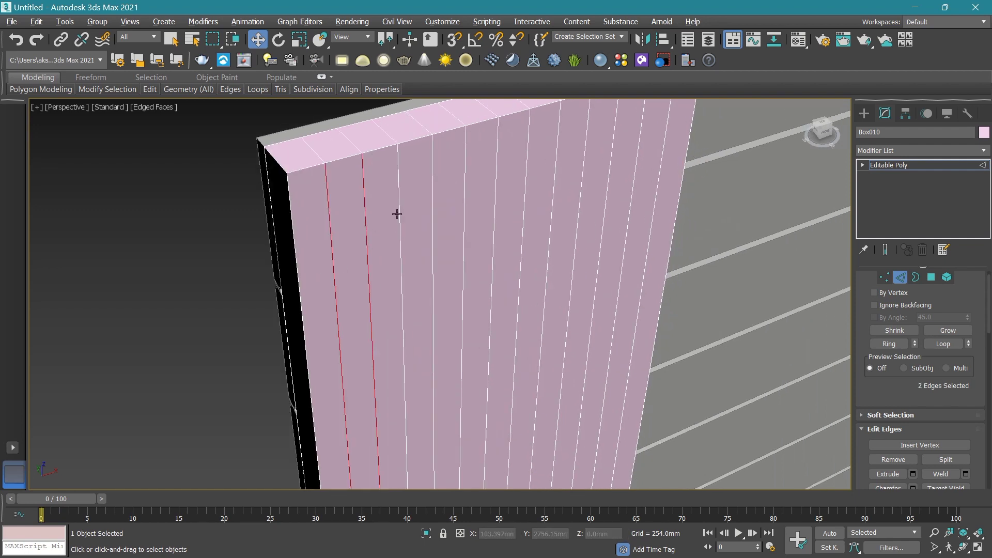
pyautogui.keyDown('ctrl'); pyautogui.click(398, 214); pyautogui.keyUp('ctrl')
pyautogui.keyDown('ctrl'); pyautogui.click(432, 194); pyautogui.keyUp('ctrl')
pyautogui.keyDown('ctrl'); pyautogui.click(464, 184); pyautogui.keyUp('ctrl')
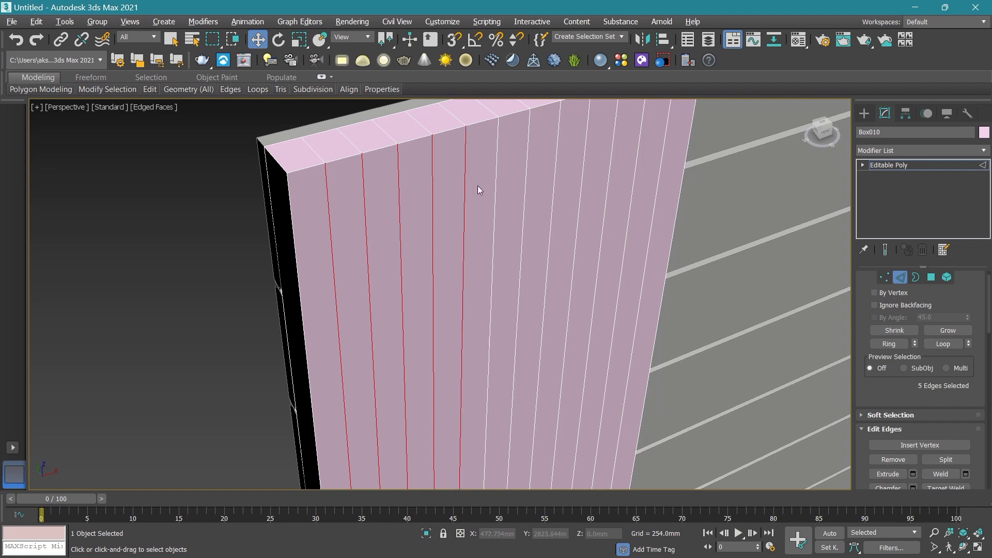
pyautogui.moveTo(479, 188); pyautogui.dragTo(448, 217, button='middle')
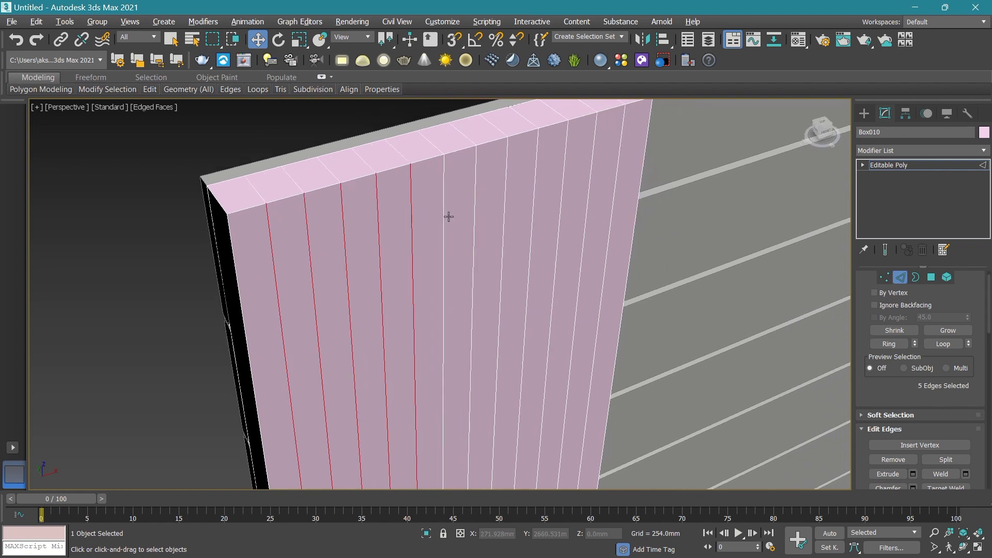
pyautogui.keyDown('ctrl'); pyautogui.click(506, 173); pyautogui.keyUp('ctrl')
pyautogui.keyDown('ctrl'); pyautogui.click(538, 155); pyautogui.keyUp('ctrl')
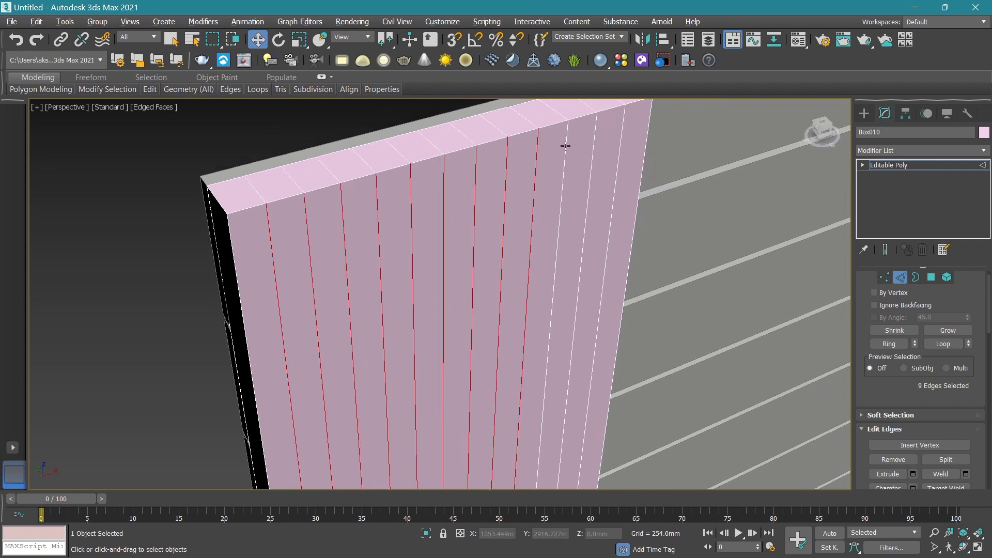
pyautogui.keyDown('ctrl'); pyautogui.click(565, 146); pyautogui.keyUp('ctrl')
pyautogui.keyDown('ctrl'); pyautogui.click(596, 121); pyautogui.keyUp('ctrl')
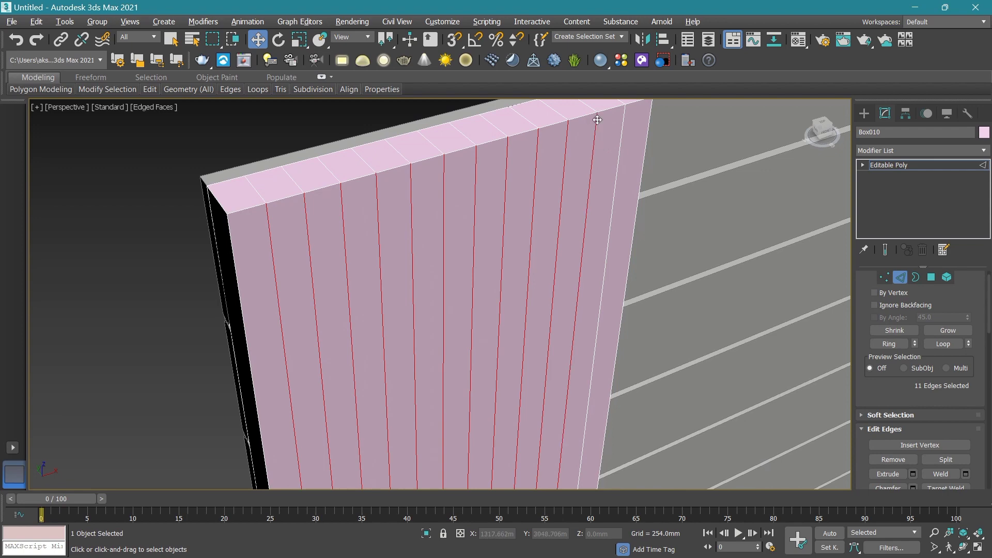
pyautogui.keyDown('ctrl'); pyautogui.click(625, 117); pyautogui.keyUp('ctrl')
pyautogui.moveTo(506, 276); pyautogui.dragTo(539, 243, button='middle')
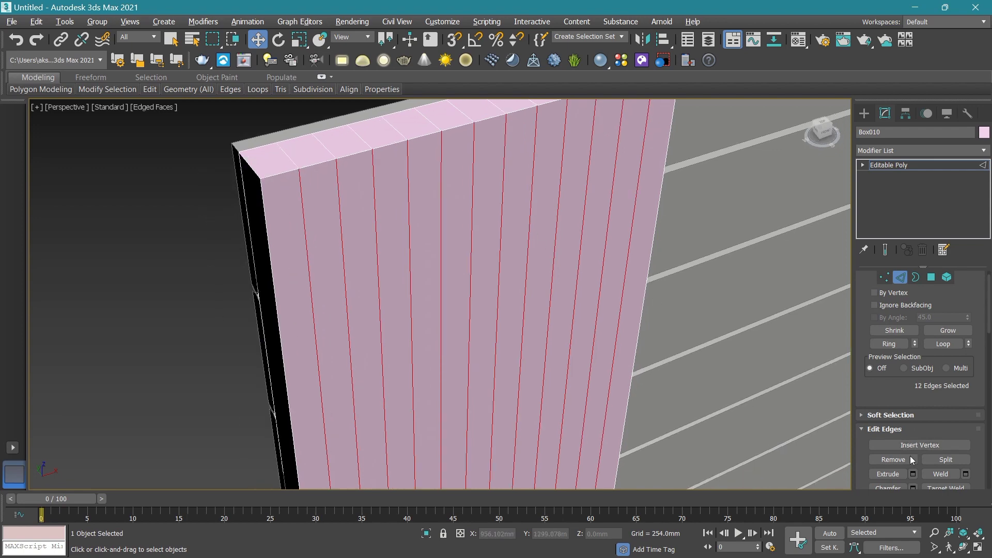
# Extrude the selected edges into grooves -18.138mm deep.
pyautogui.click(912, 474)
pyautogui.scroll(2, 410, 265)
pyautogui.scroll(2, 318, 196)
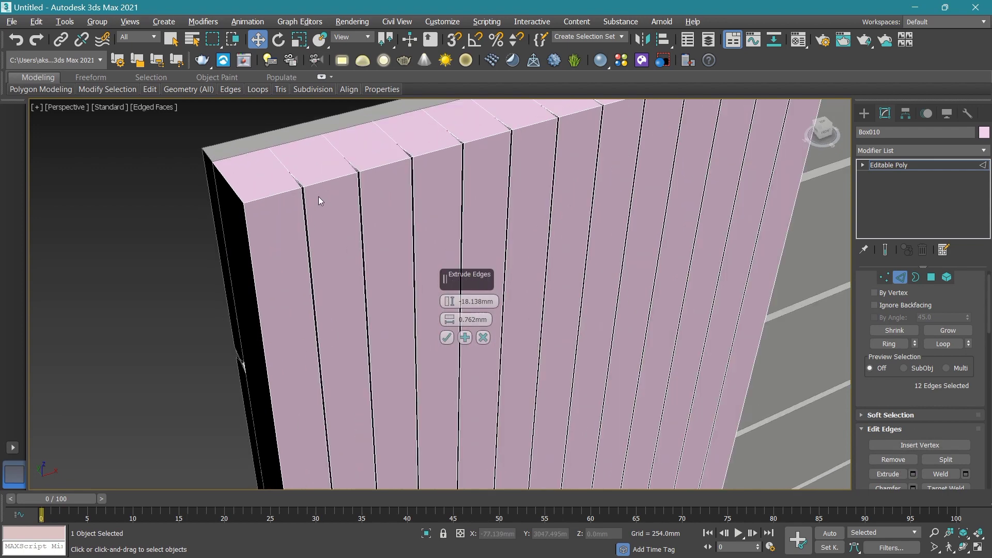
pyautogui.scroll(2, 318, 196)
pyautogui.moveTo(297, 179); pyautogui.dragTo(284, 207, button='middle')
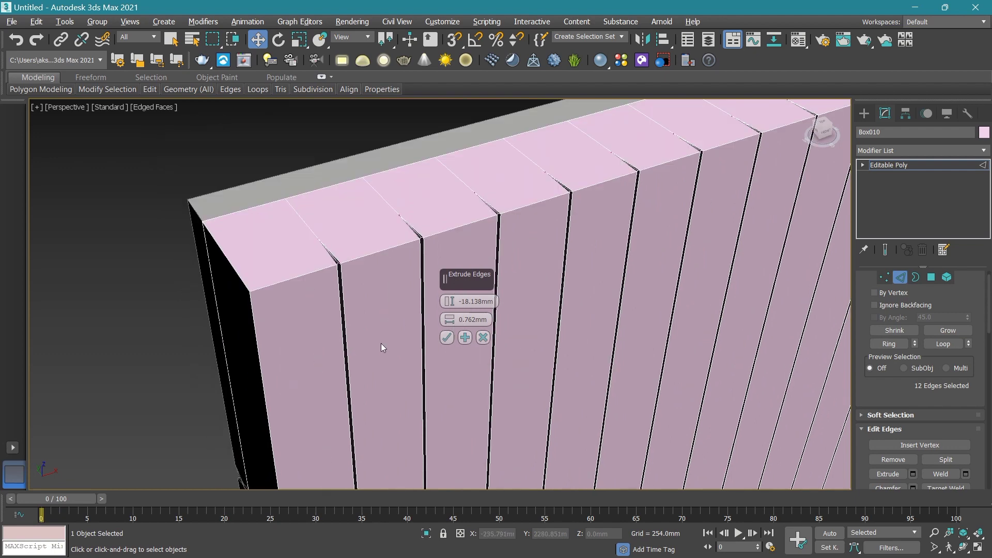
pyautogui.scroll(2, 316, 226)
pyautogui.scroll(-1, 447, 297)
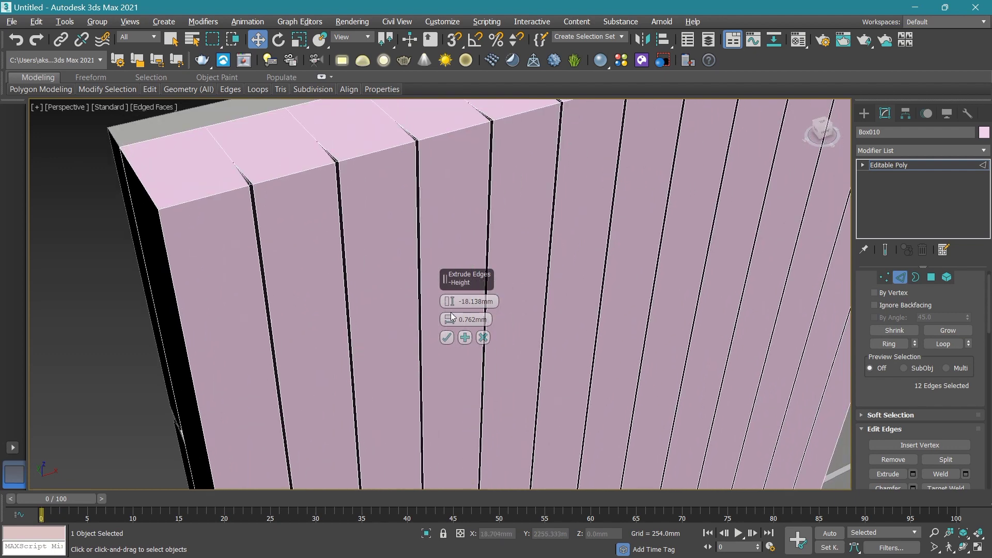
pyautogui.moveTo(450, 316); pyautogui.dragTo(448, 315)
pyautogui.scroll(-3, 832, 153)
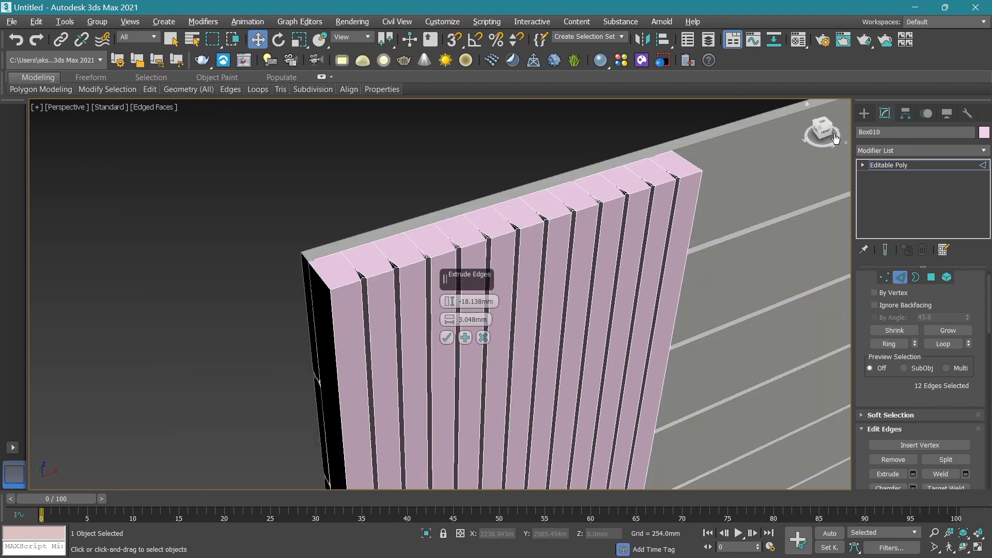
# Widen the grooves to 4.826mm in front view, accept, and clear the edge selection.
pyautogui.click(828, 136)
pyautogui.moveTo(655, 322); pyautogui.dragTo(505, 239, button='middle')
pyautogui.scroll(2, 505, 239)
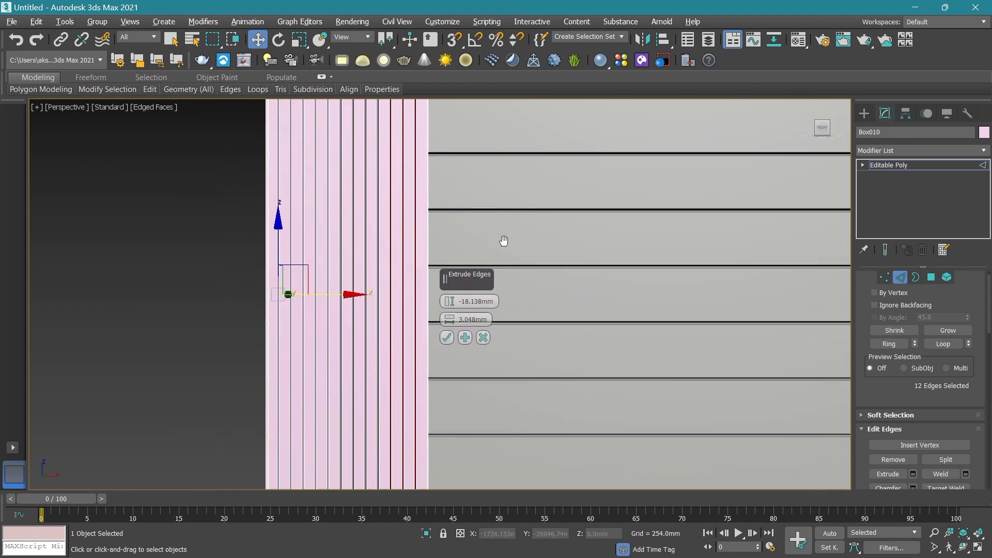
pyautogui.moveTo(450, 320); pyautogui.dragTo(452, 320)
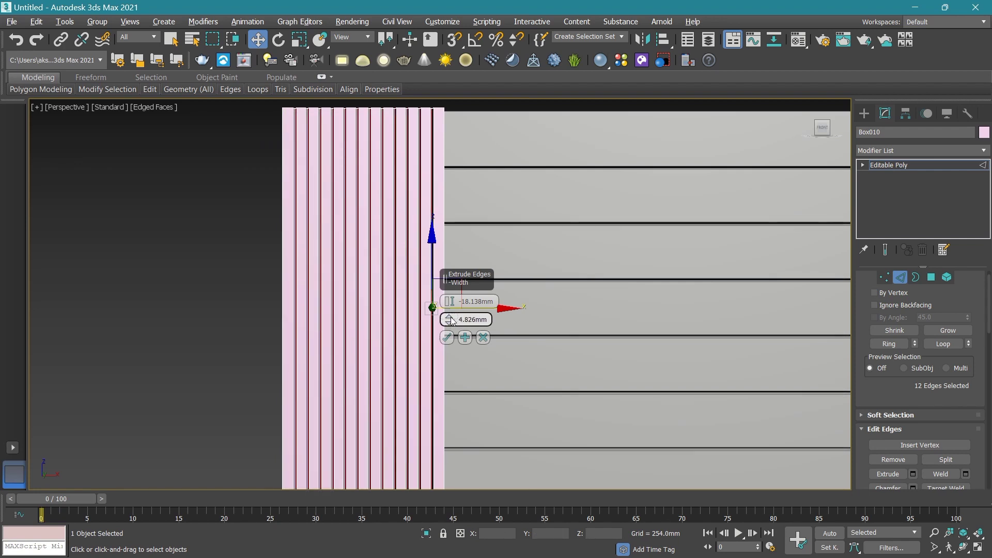
pyautogui.click(447, 337)
pyautogui.scroll(-5, 437, 327)
pyautogui.scroll(3, 411, 250)
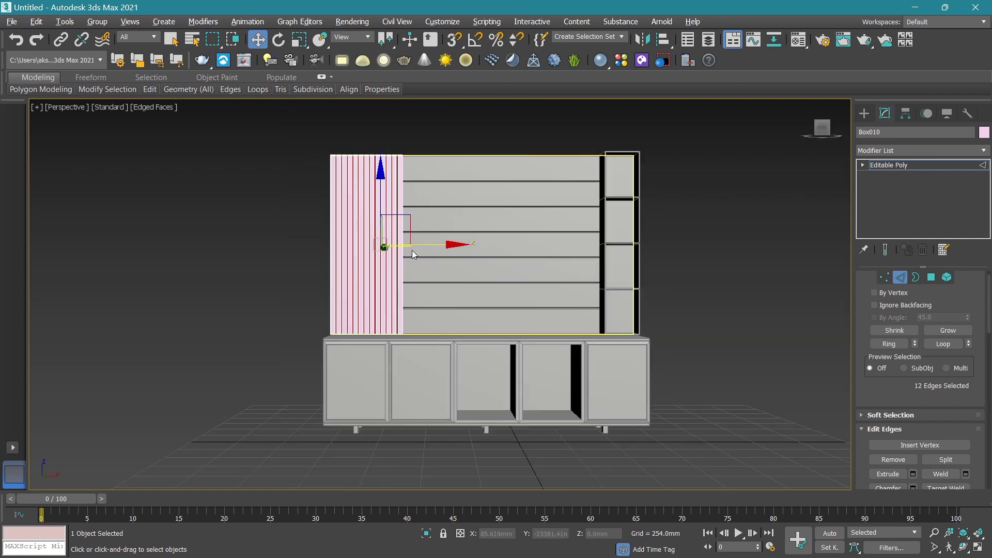
pyautogui.click(843, 206)
# Exit Edge mode, give Box010 a light grey object colour, and deselect it.
pyautogui.click(891, 163)
pyautogui.scroll(3, 378, 206)
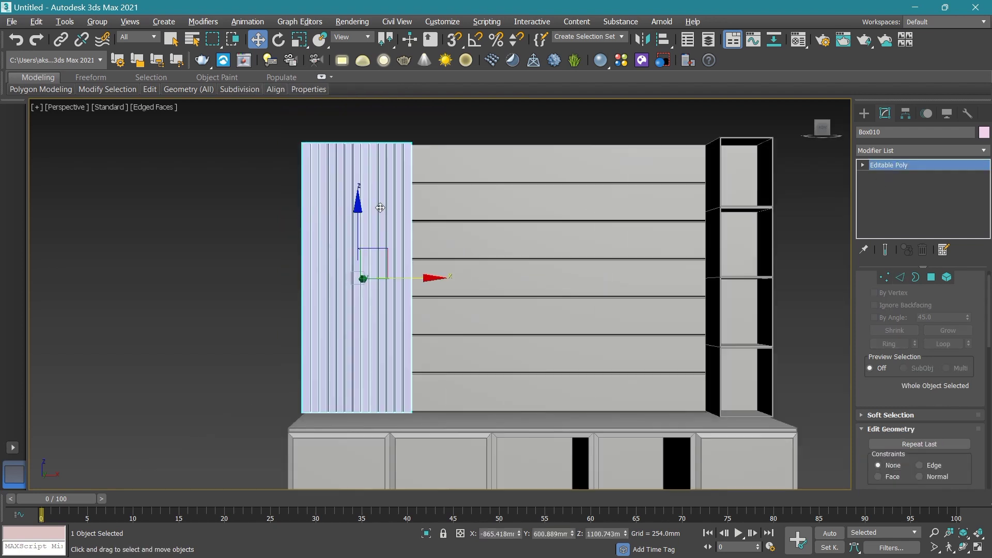
pyautogui.scroll(2, 378, 206)
pyautogui.click(984, 133)
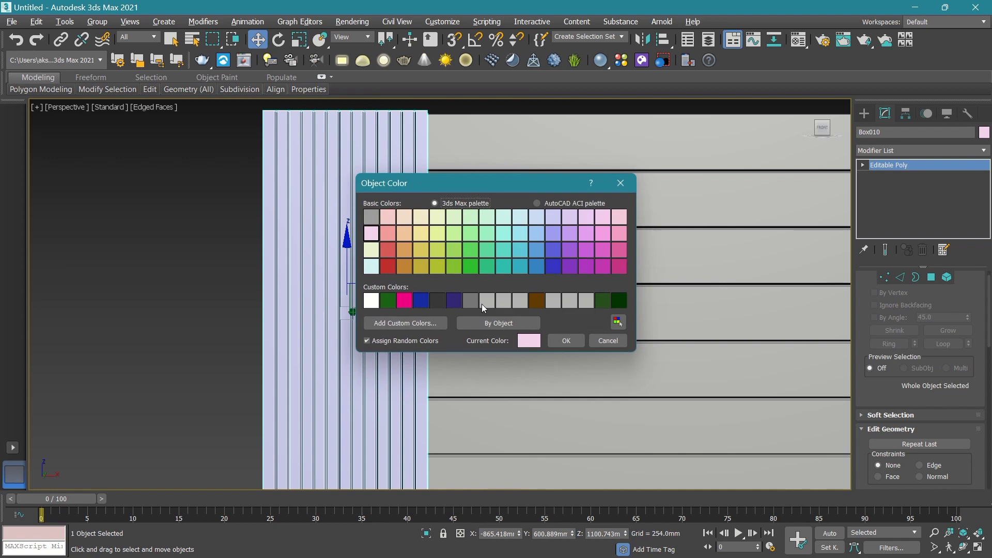
pyautogui.click(566, 341)
pyautogui.scroll(-5, 301, 272)
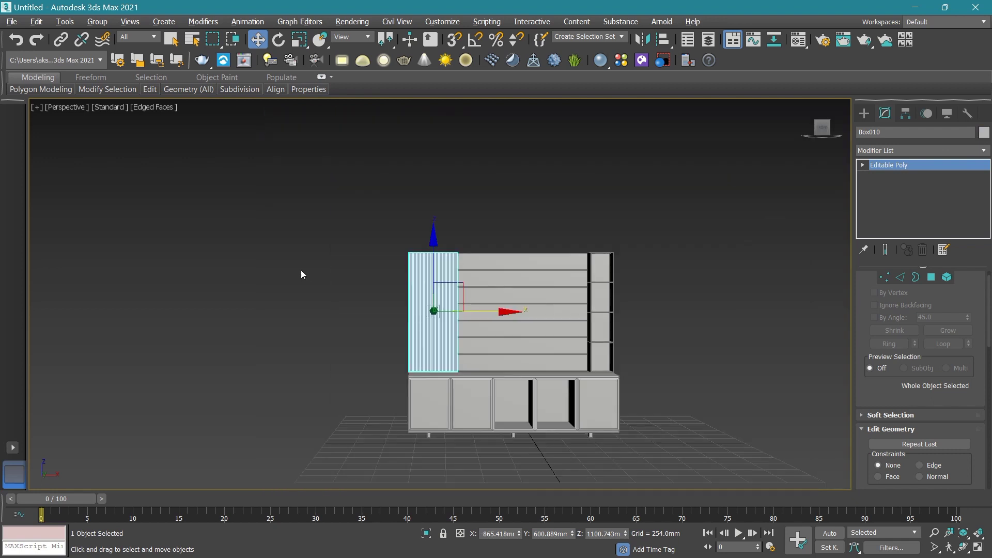
pyautogui.click(302, 272)
# Pan across the cabinet and bring up the Standard Primitives creation panel.
pyautogui.scroll(4, 463, 317)
pyautogui.moveTo(463, 316); pyautogui.dragTo(499, 279, button='middle')
pyautogui.scroll(-3, 499, 279)
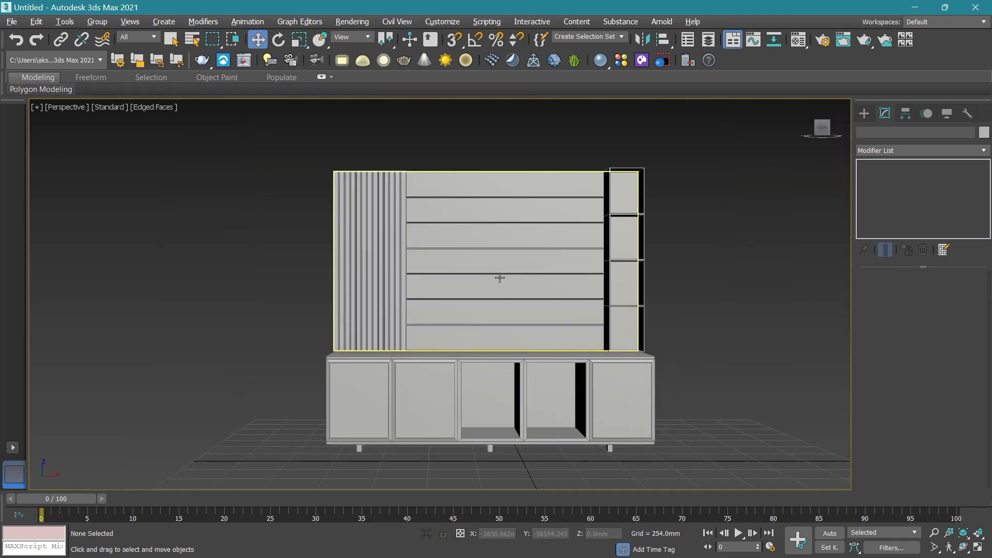
pyautogui.scroll(3, 445, 383)
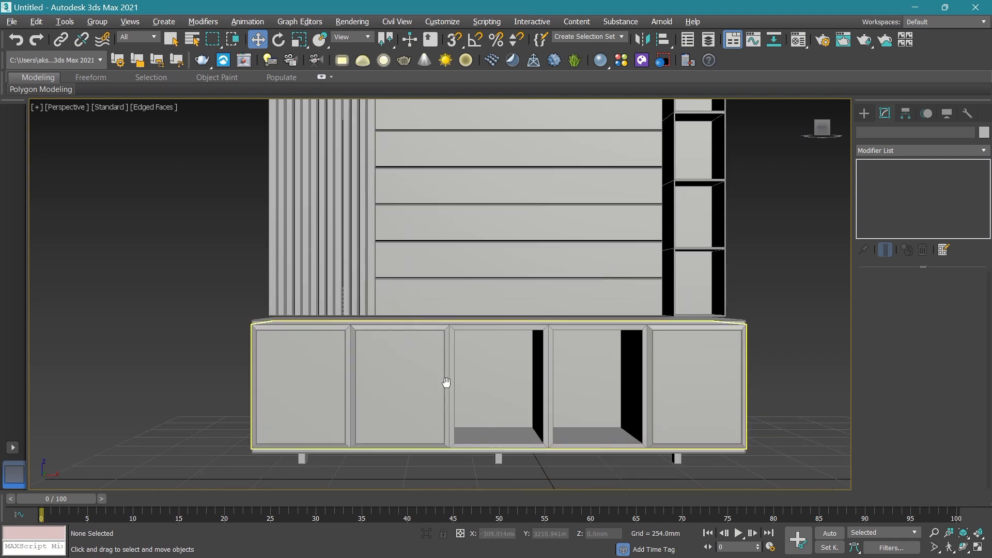
pyautogui.scroll(3, 506, 438)
pyautogui.moveTo(506, 438); pyautogui.dragTo(476, 427, button='middle')
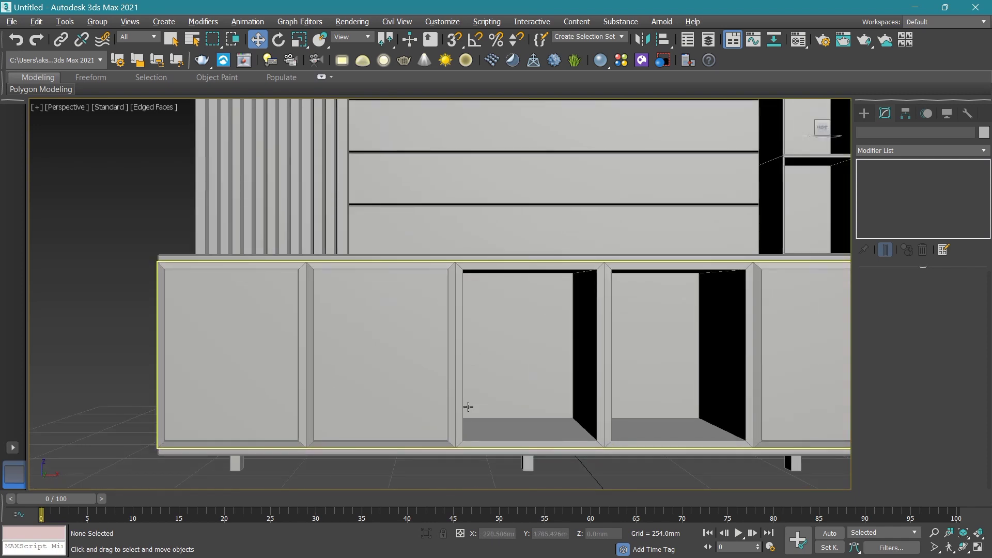
pyautogui.scroll(-2, 468, 407)
pyautogui.scroll(-2, 443, 403)
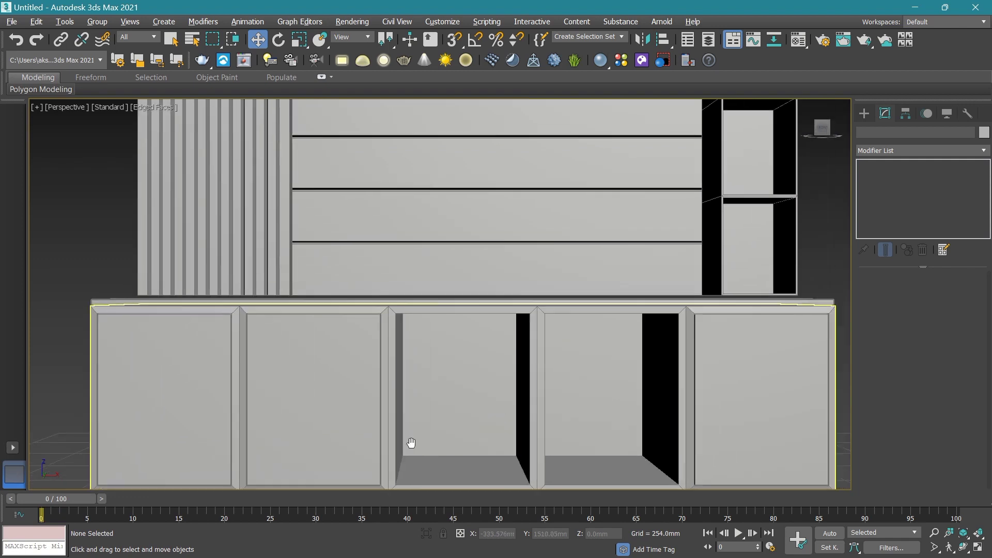
pyautogui.click(866, 112)
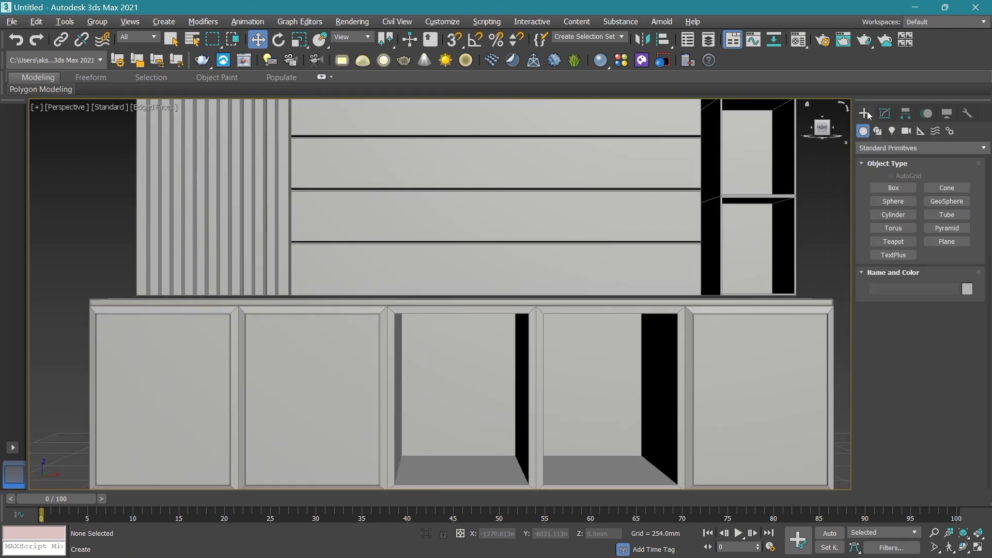
# Choose the Tube primitive, then switch to four viewports and maximize the Left view.
pyautogui.click(952, 219)
pyautogui.moveTo(822, 124); pyautogui.dragTo(822, 129)
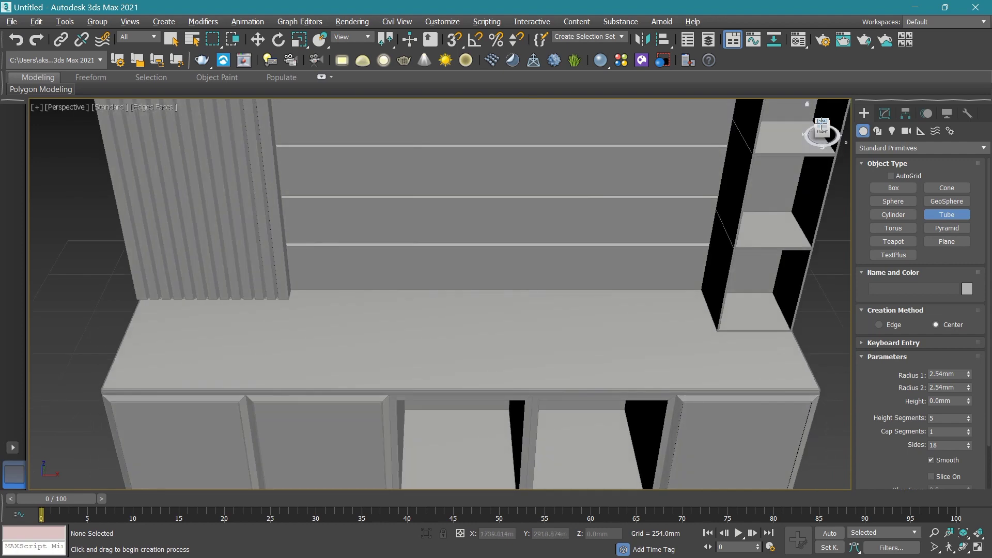
pyautogui.click(821, 125)
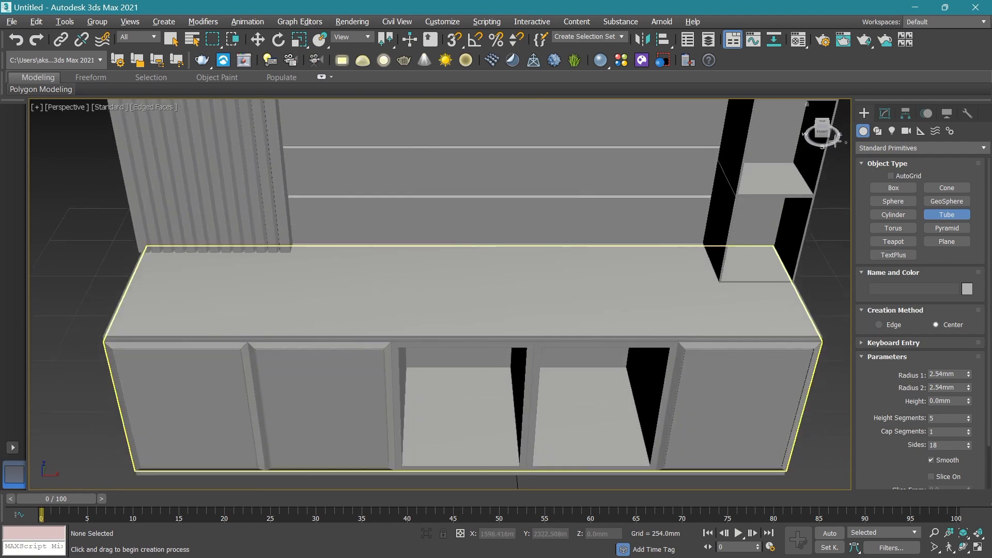
pyautogui.click(822, 134)
pyautogui.hotkey('alt', 'w')
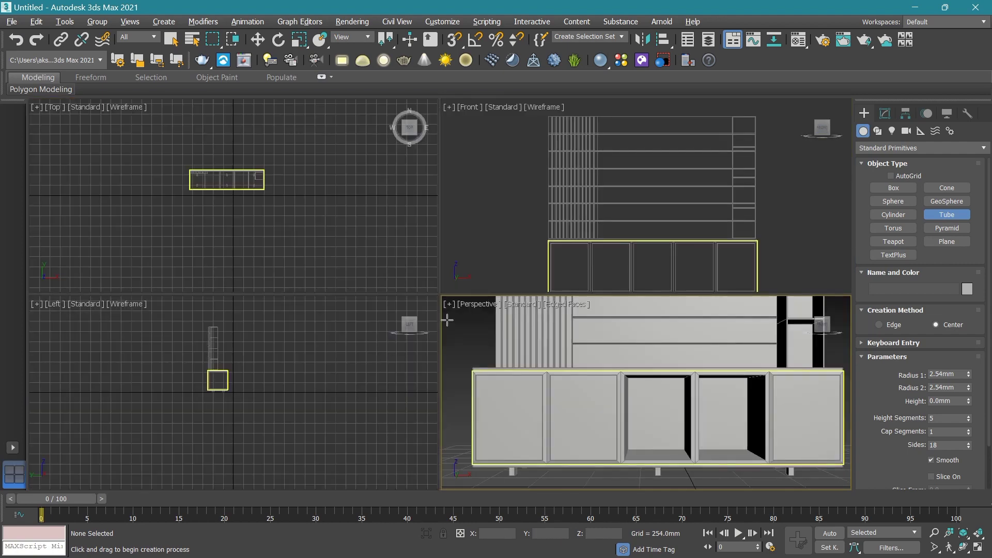
pyautogui.scroll(5, 208, 191)
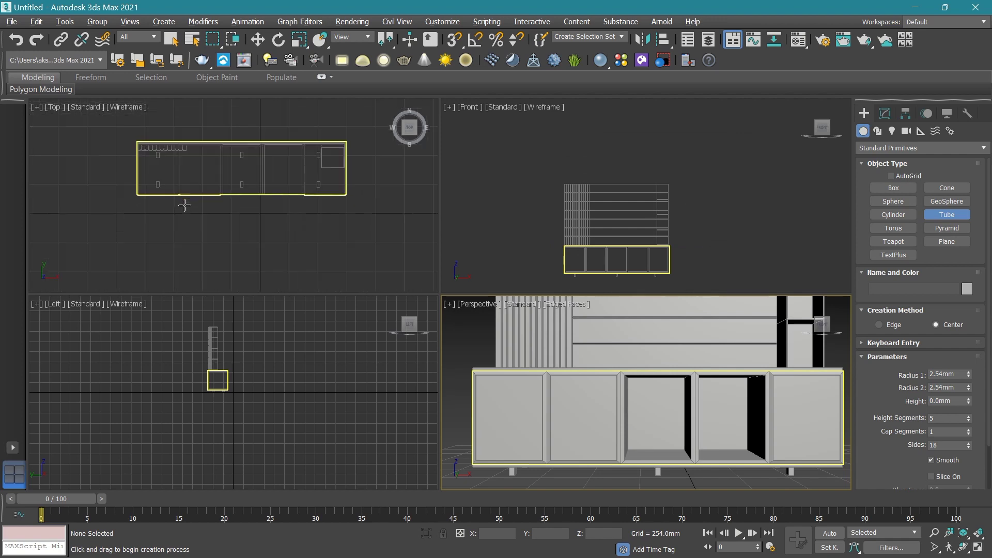
pyautogui.scroll(4, 230, 380)
pyautogui.scroll(2, 235, 364)
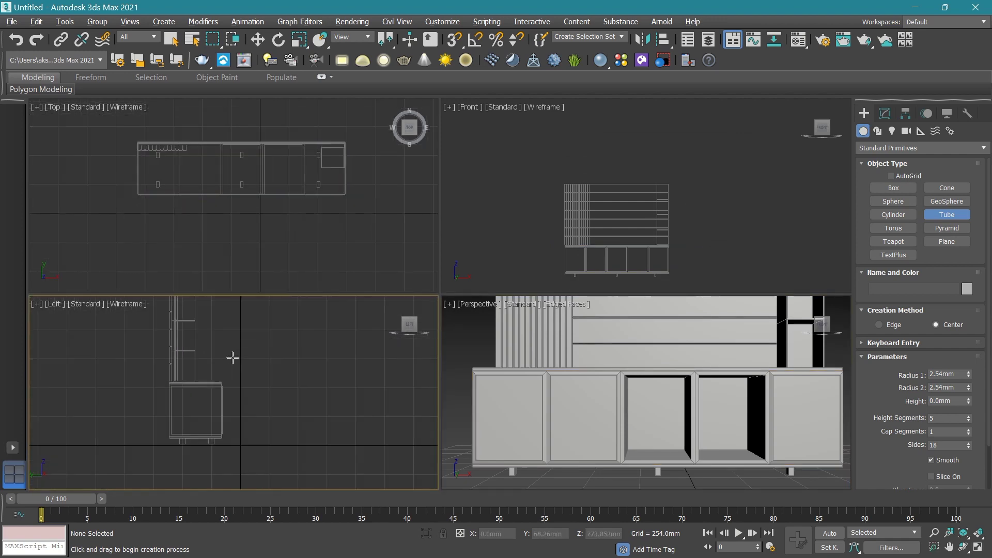
pyautogui.hotkey('alt', 'w')
pyautogui.scroll(1, 484, 404)
pyautogui.scroll(4, 465, 393)
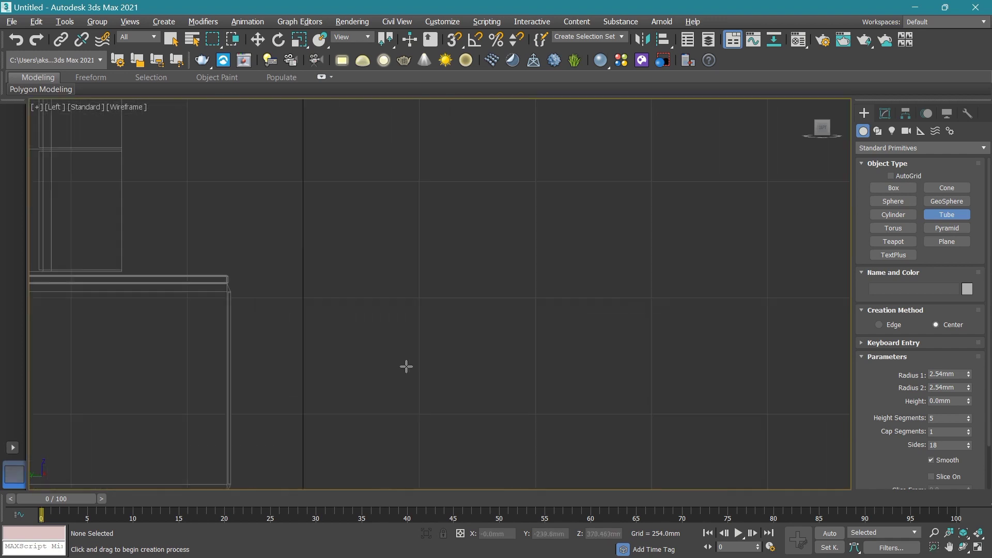
# Attempt a tube ring beside the cabinet in the Left view, cancelling the bad tries.
pyautogui.click(373, 385)
pyautogui.moveTo(373, 385); pyautogui.dragTo(379, 406)
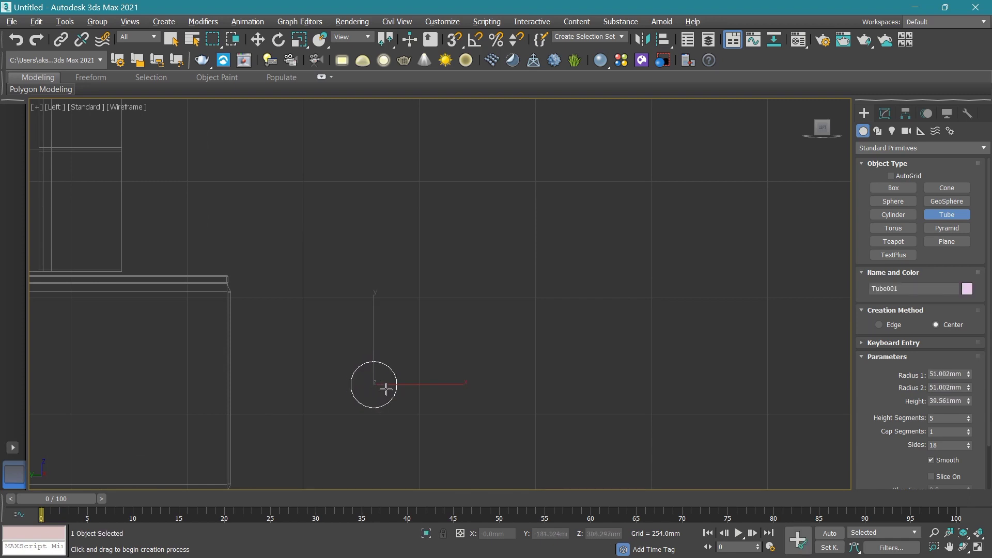
pyautogui.rightClick(392, 388)
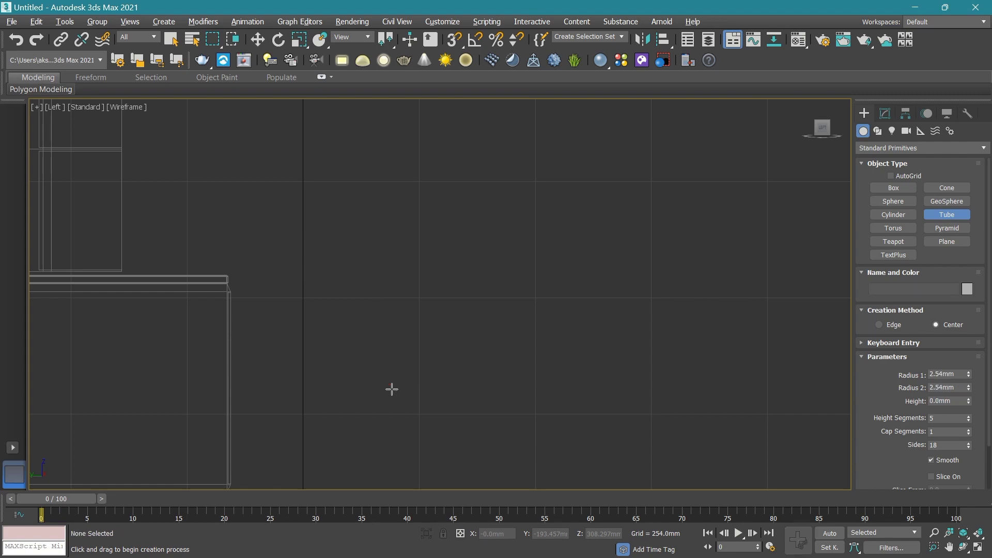
pyautogui.moveTo(369, 377); pyautogui.dragTo(378, 396)
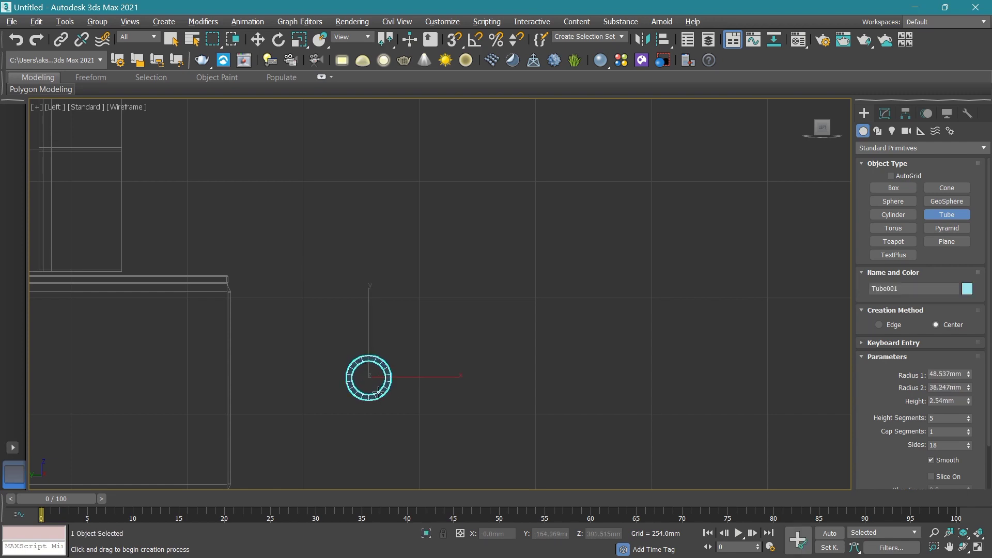
pyautogui.click(378, 391)
pyautogui.moveTo(387, 416); pyautogui.dragTo(384, 396, button='middle')
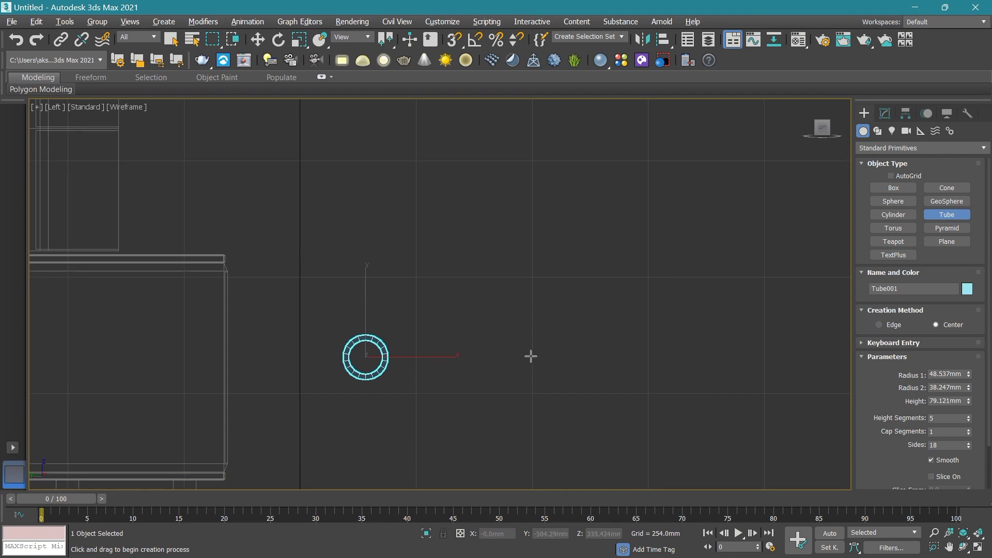
pyautogui.scroll(-4, 459, 336)
pyautogui.scroll(2, 460, 328)
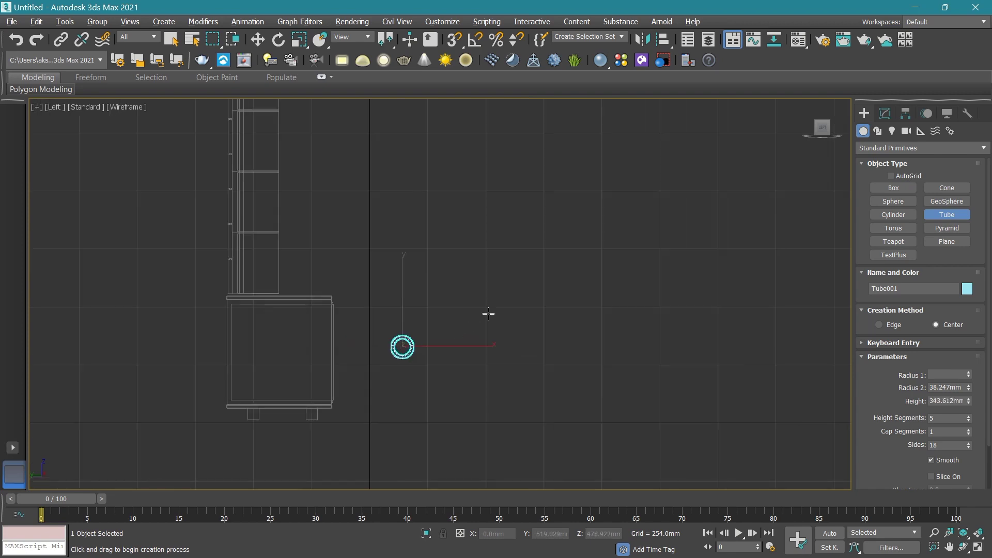
pyautogui.rightClick(489, 314)
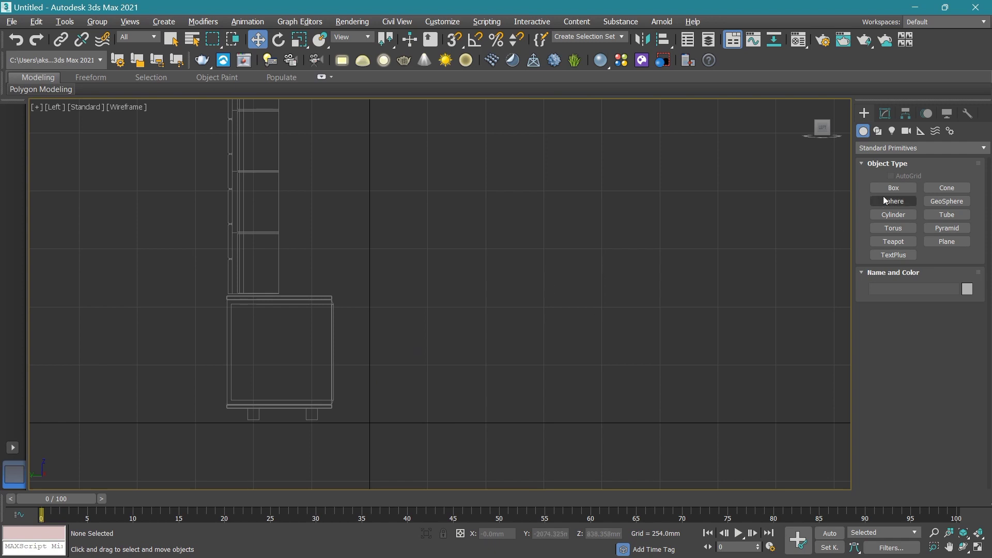
# Restart the Tube tool and try another tube beside the cabinet side, abandoning it.
pyautogui.click(946, 215)
pyautogui.scroll(2, 429, 345)
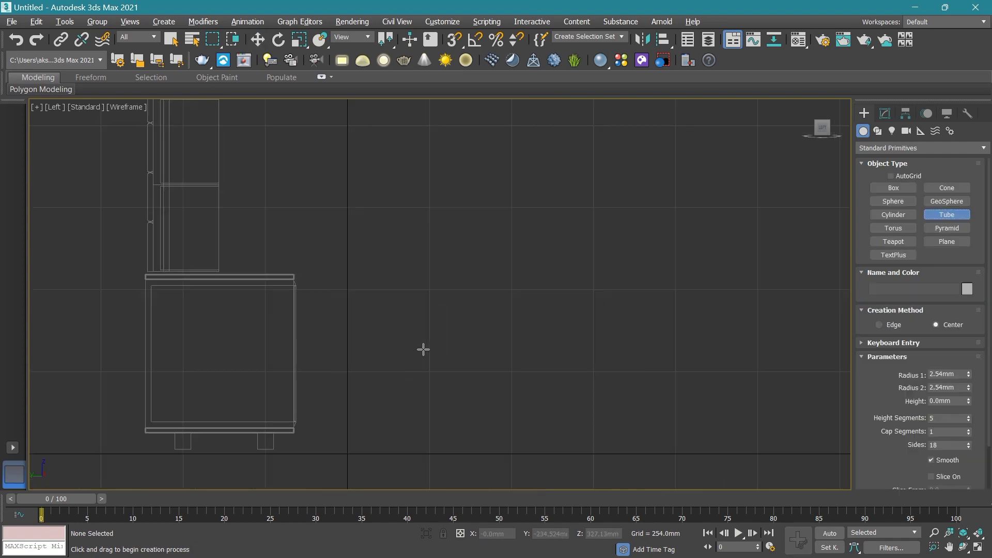
pyautogui.moveTo(396, 329); pyautogui.dragTo(407, 340)
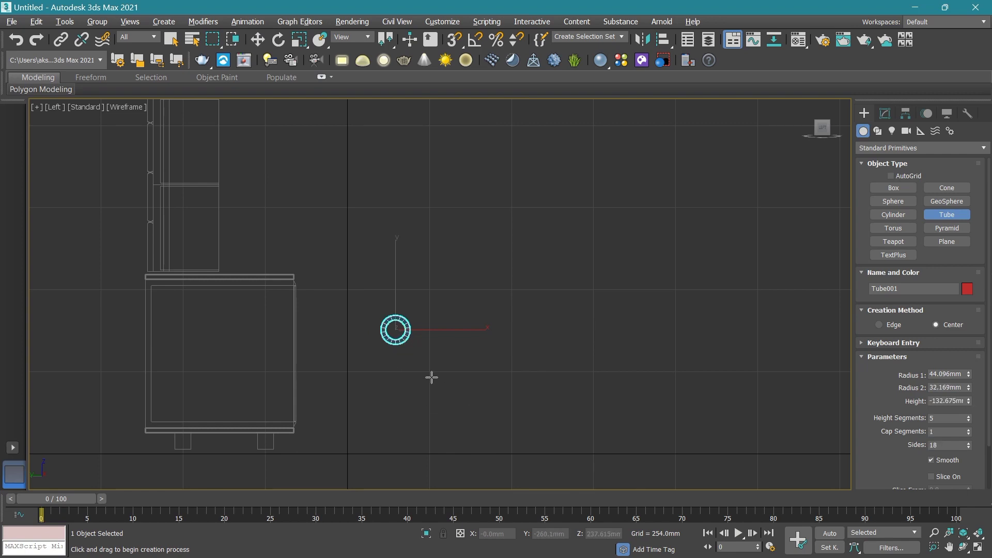
pyautogui.rightClick(405, 355)
pyautogui.scroll(2, 372, 335)
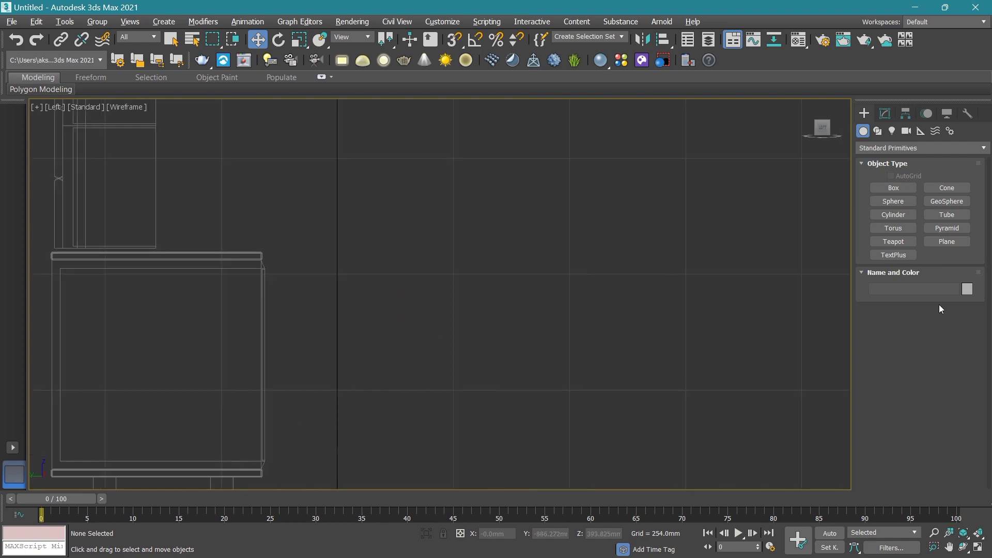
# Create Tube001 before the lower cabinet: radii 95.594mm and 141.614mm, height -32.152mm.
pyautogui.click(946, 214)
pyautogui.scroll(2, 341, 356)
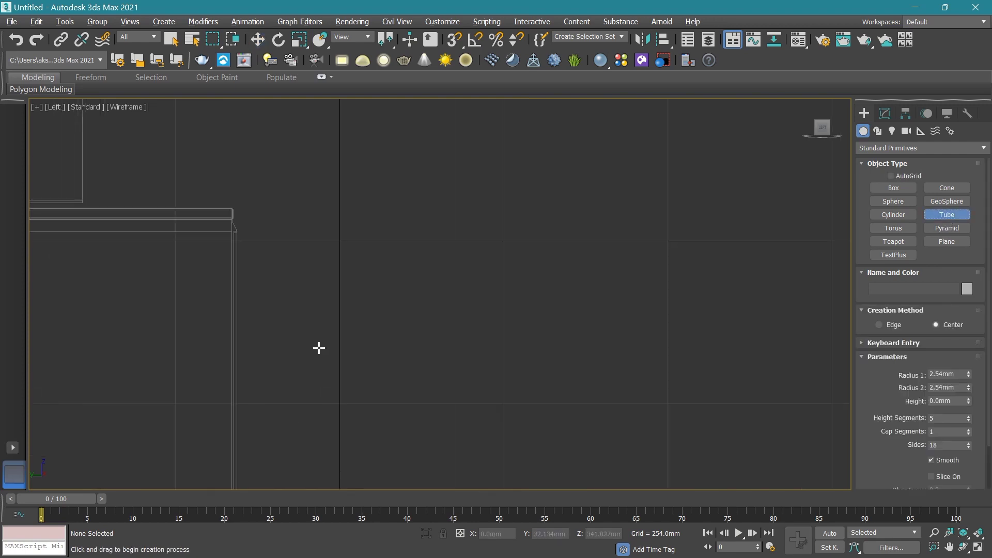
pyautogui.moveTo(321, 335); pyautogui.dragTo(325, 346)
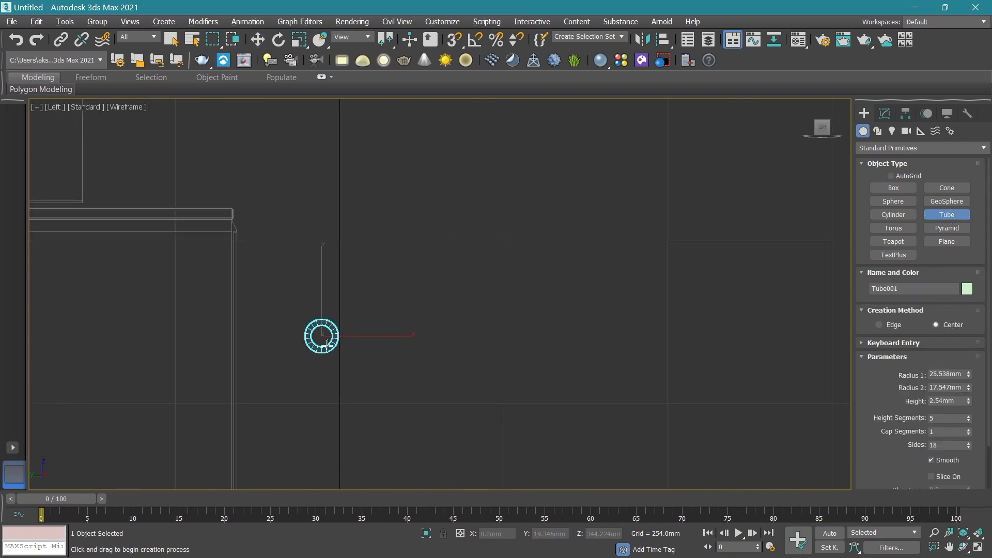
pyautogui.scroll(-1, 394, 361)
pyautogui.scroll(-1, 394, 382)
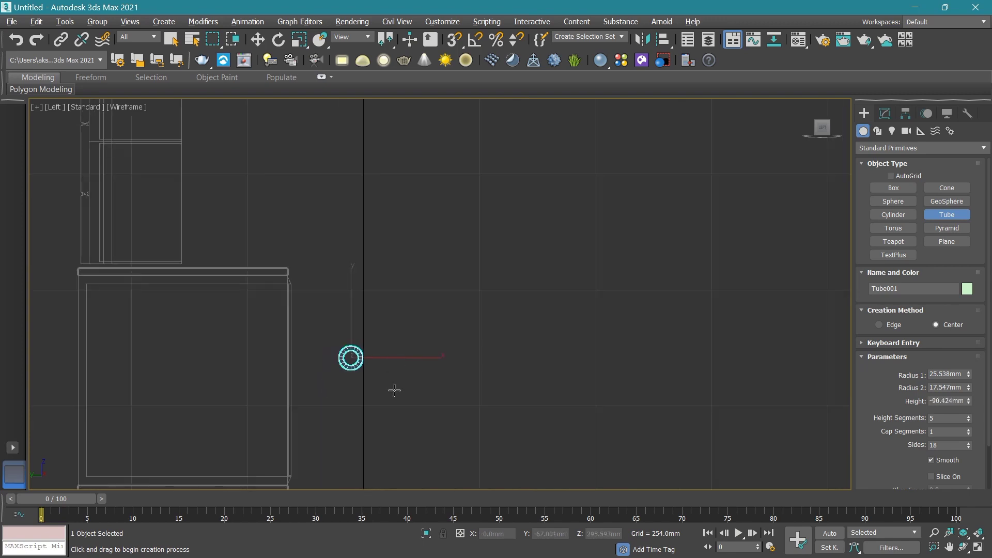
pyautogui.scroll(-2, 383, 372)
pyautogui.scroll(-1, 377, 349)
pyautogui.scroll(-1, 378, 350)
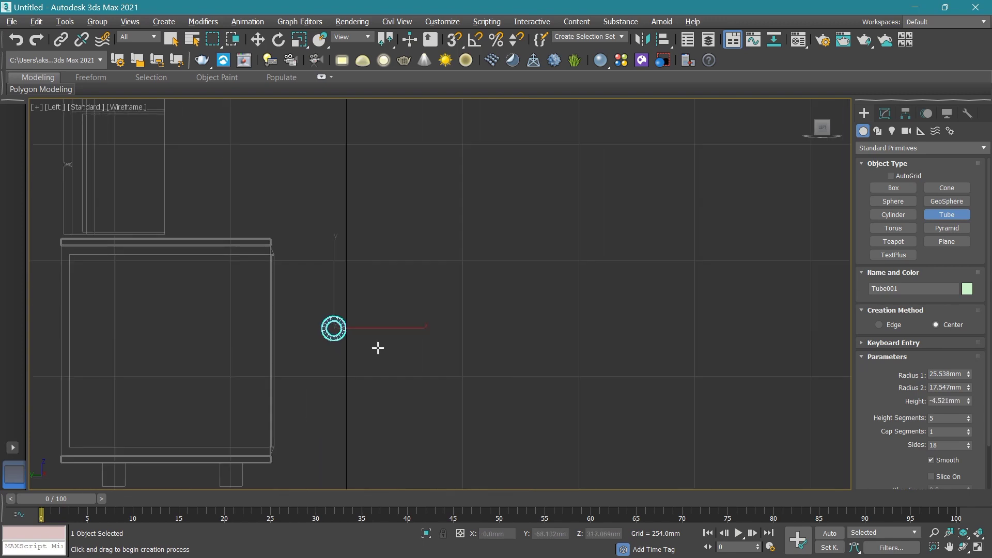
pyautogui.rightClick(377, 348)
pyautogui.scroll(-1, 377, 349)
pyautogui.moveTo(376, 346); pyautogui.dragTo(343, 377, button='middle')
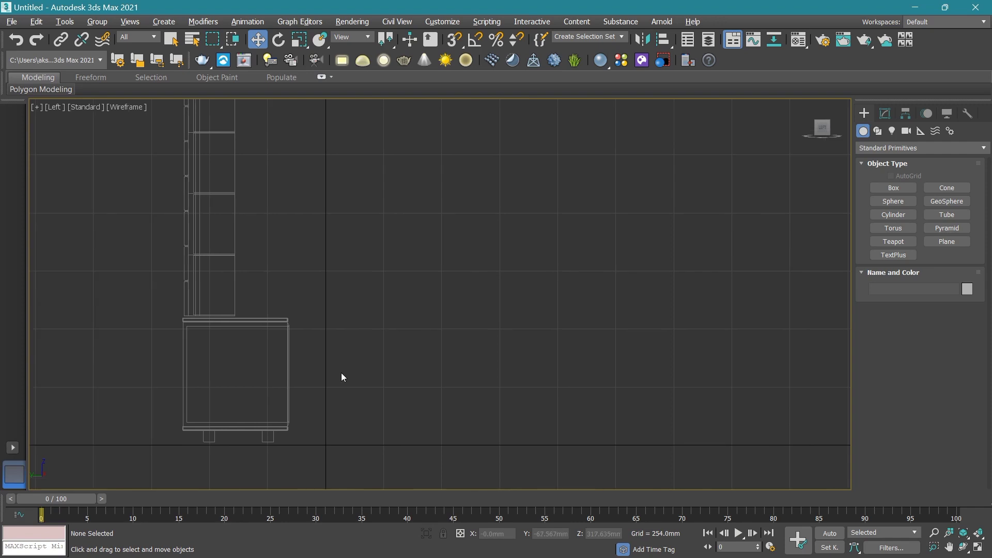
pyautogui.scroll(1, 358, 370)
pyautogui.scroll(2, 329, 305)
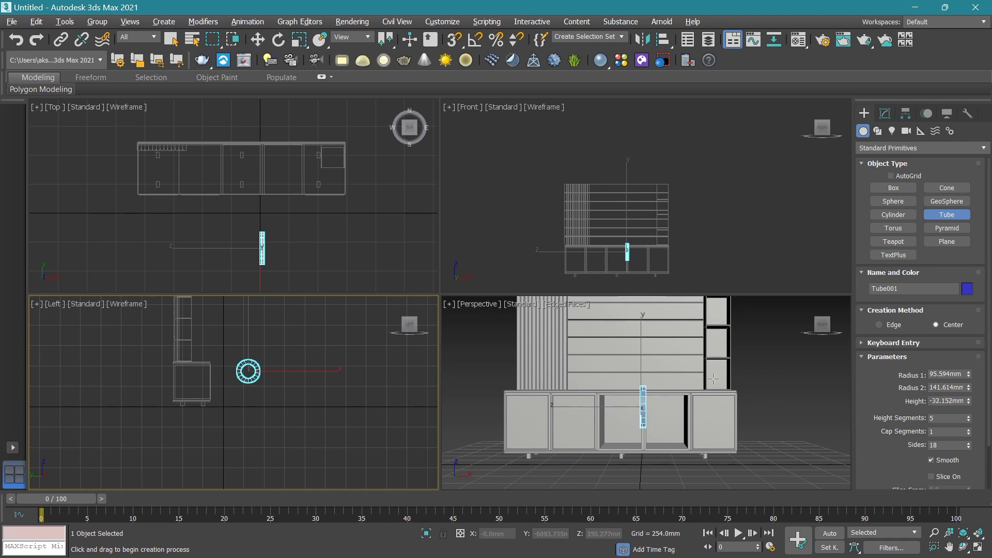
pyautogui.scroll(3, 645, 393)
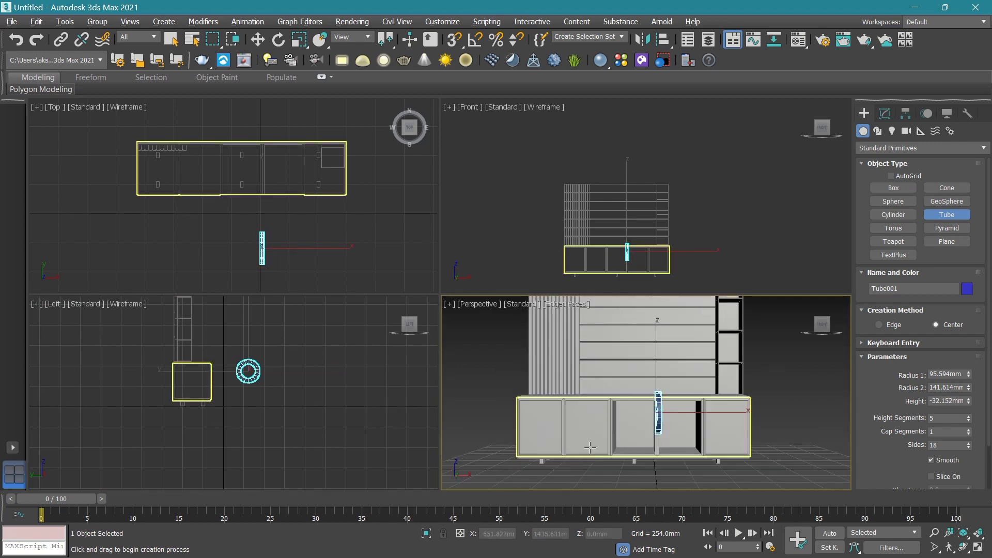
# Resize Tube001 to radii 57.835mm and 43.264mm with a 12mm height.
pyautogui.hotkey('alt', 'w')
pyautogui.moveTo(568, 372)
pyautogui.mouseDown(button='middle')
pyautogui.moveTo(536, 362)
pyautogui.moveTo(547, 370)
pyautogui.mouseUp(button='middle')
pyautogui.press('w')
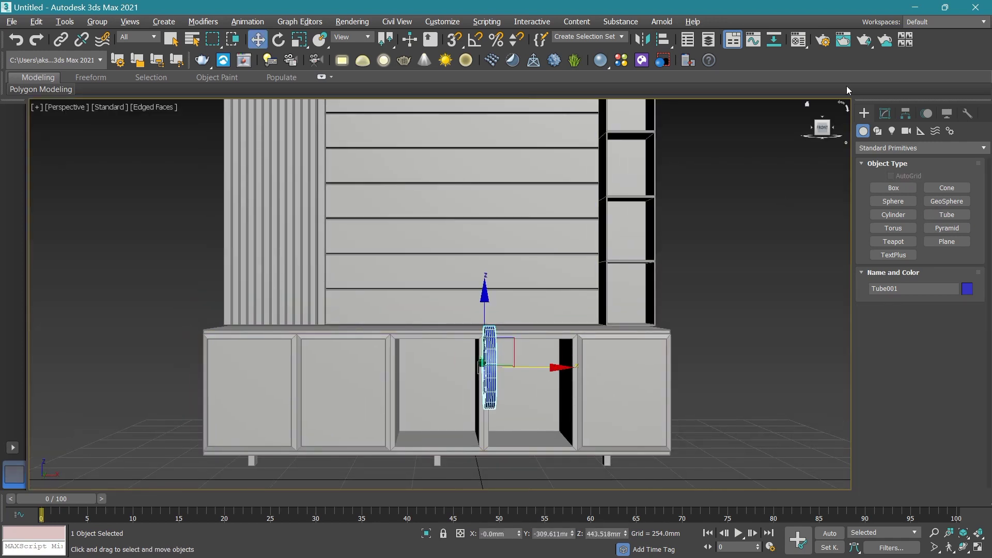
pyautogui.moveTo(821, 130)
pyautogui.mouseDown()
pyautogui.moveTo(827, 124)
pyautogui.moveTo(811, 136)
pyautogui.mouseUp()
pyautogui.scroll(3, 516, 372)
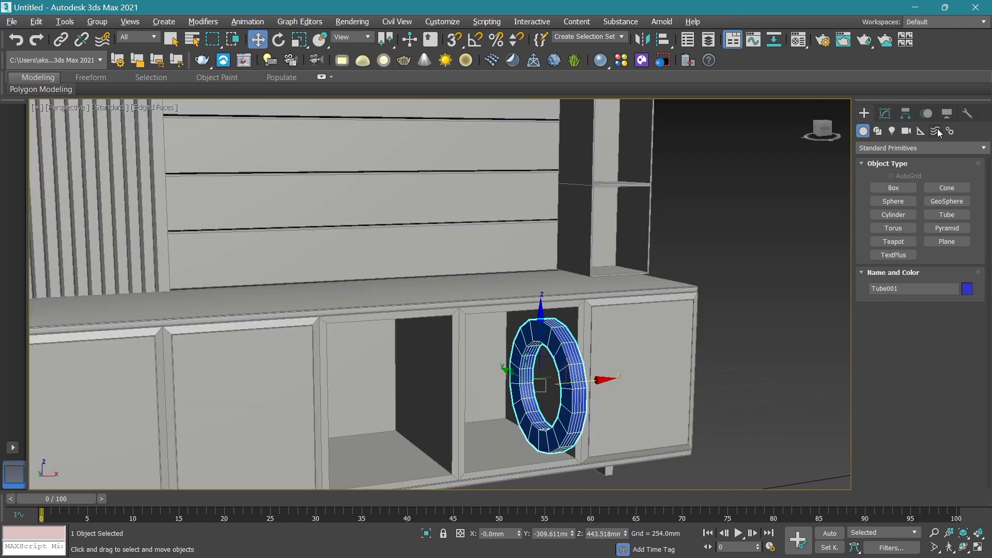
pyautogui.click(884, 114)
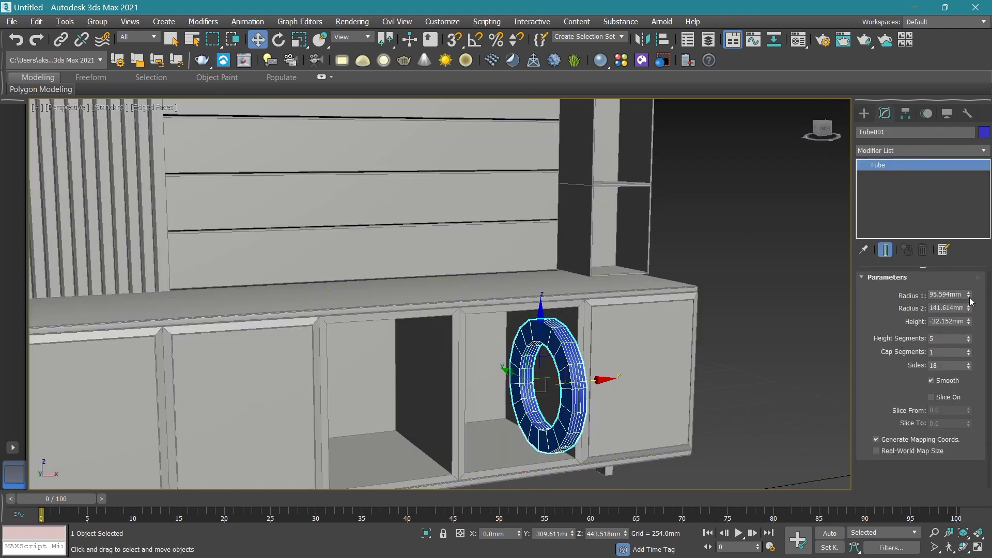
pyautogui.moveTo(968, 295)
pyautogui.mouseDown()
pyautogui.moveTo(972, 287)
pyautogui.moveTo(968, 355)
pyautogui.mouseUp()
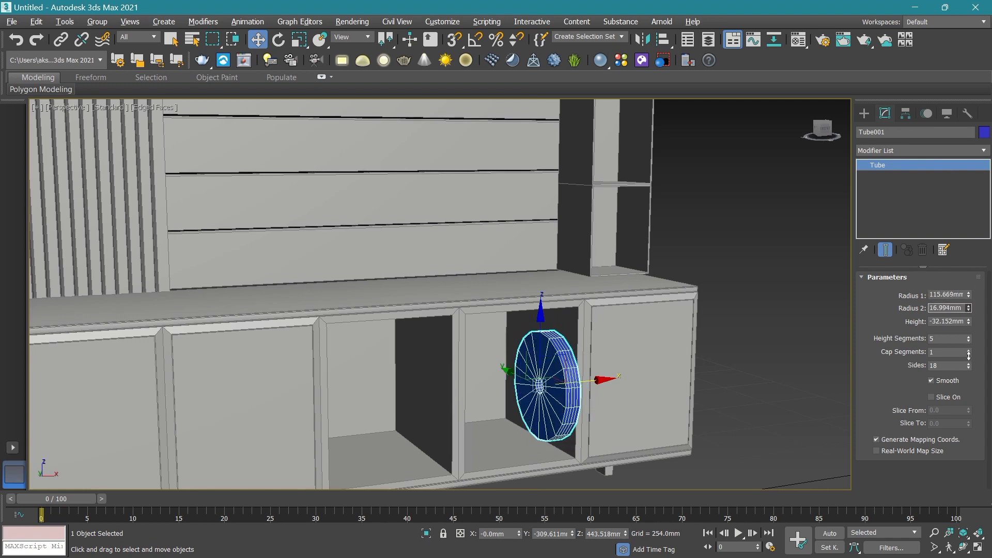
pyautogui.moveTo(969, 296); pyautogui.dragTo(970, 326)
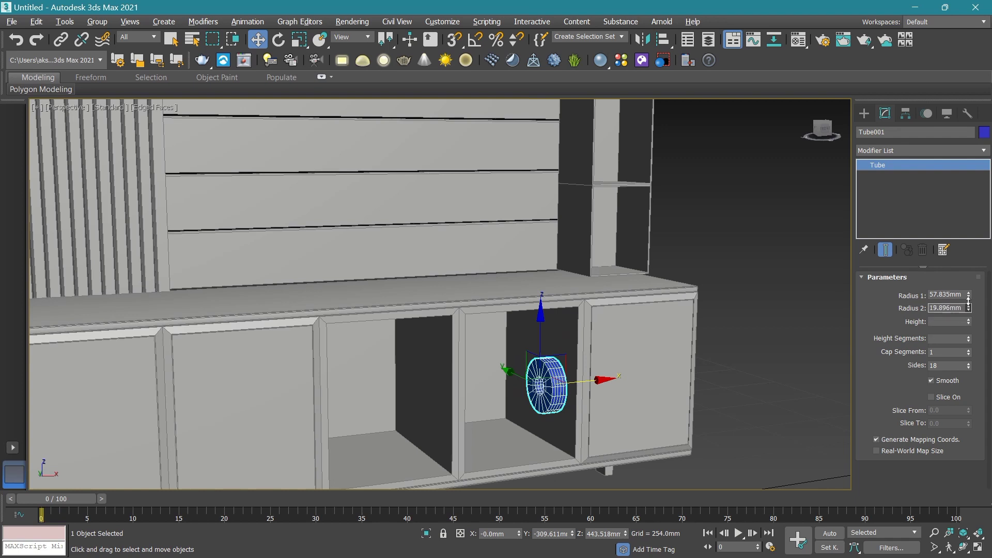
pyautogui.moveTo(969, 307); pyautogui.dragTo(968, 266)
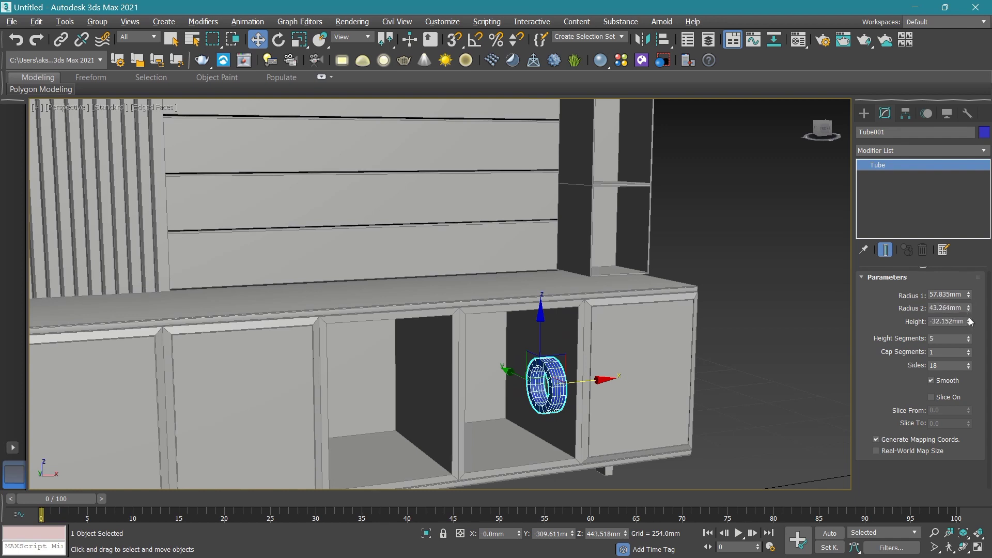
pyautogui.moveTo(969, 321); pyautogui.dragTo(973, 294)
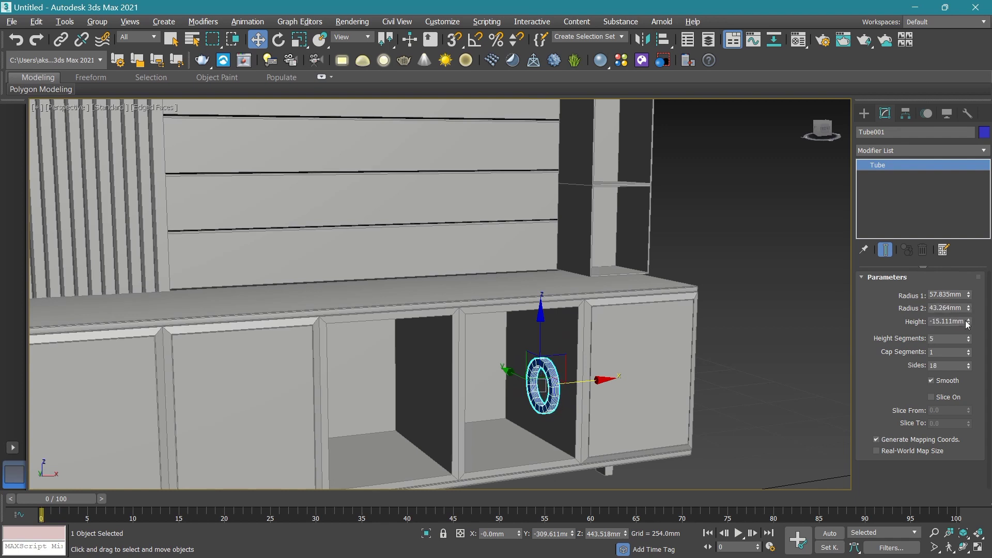
pyautogui.moveTo(962, 321); pyautogui.dragTo(909, 321)
pyautogui.write('2')
pyautogui.press('Return')
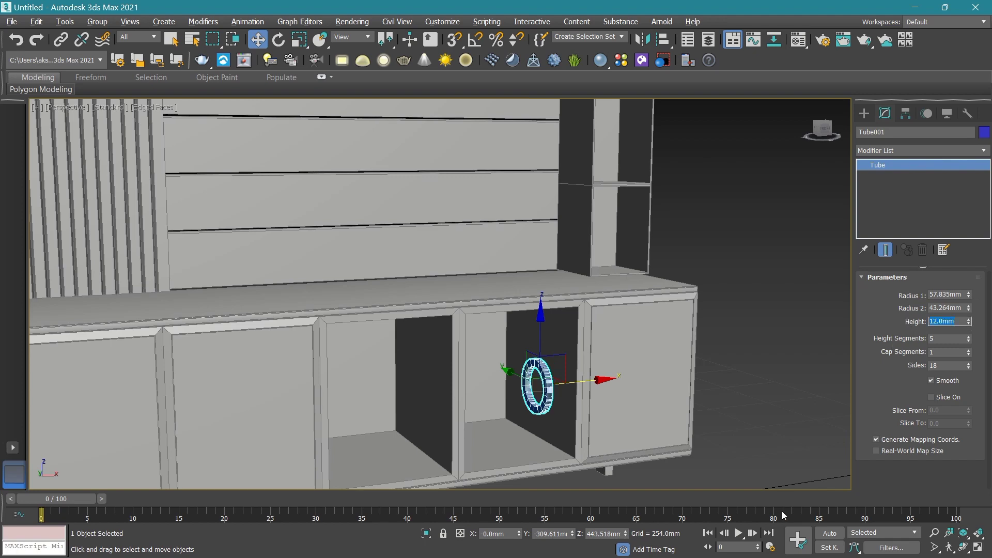
# Give the tube 200 sides and slice it from 0 to 180 degrees.
pyautogui.scroll(2, 543, 385)
pyautogui.scroll(3, 542, 384)
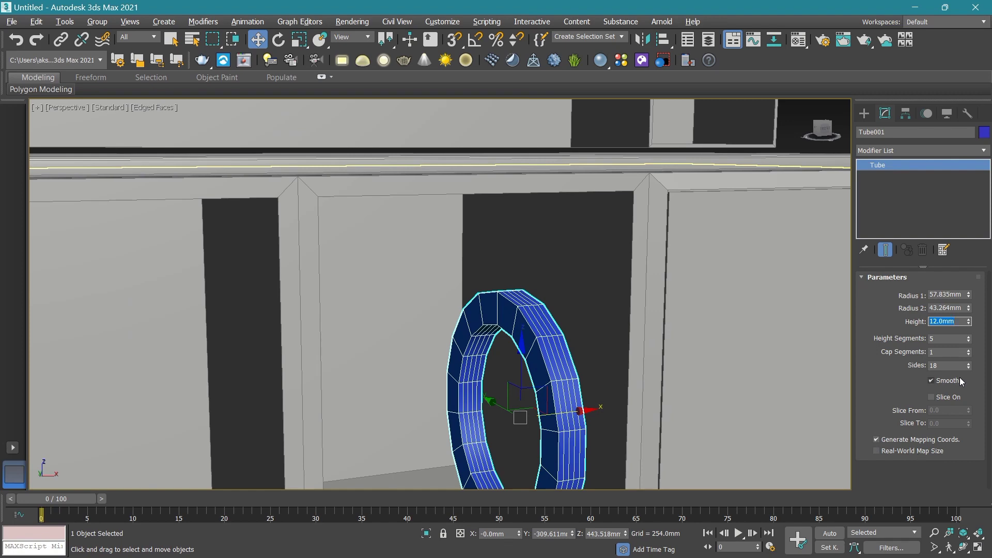
pyautogui.moveTo(969, 365); pyautogui.dragTo(972, 240)
pyautogui.click(945, 413)
pyautogui.write('180')
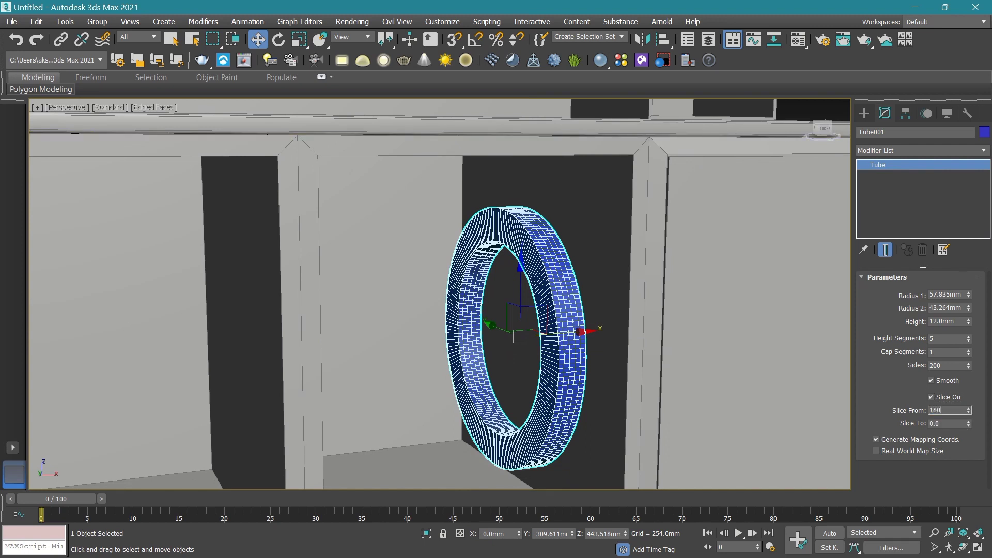
pyautogui.press('Return')
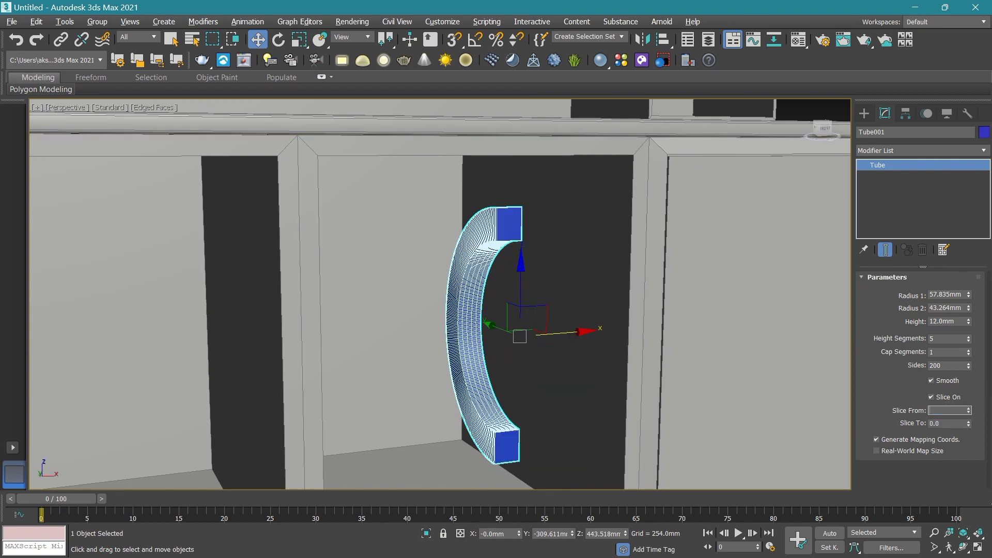
pyautogui.write('0')
pyautogui.press('Return')
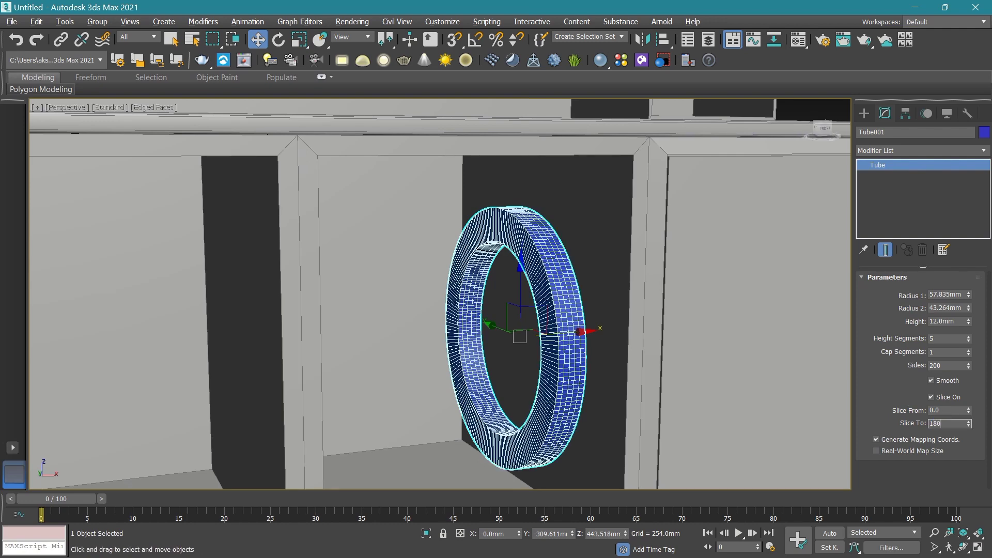
pyautogui.press('Return')
# Lower the half-ring tube's Height to 4.888mm to make a thin handle.
pyautogui.scroll(5, 649, 308)
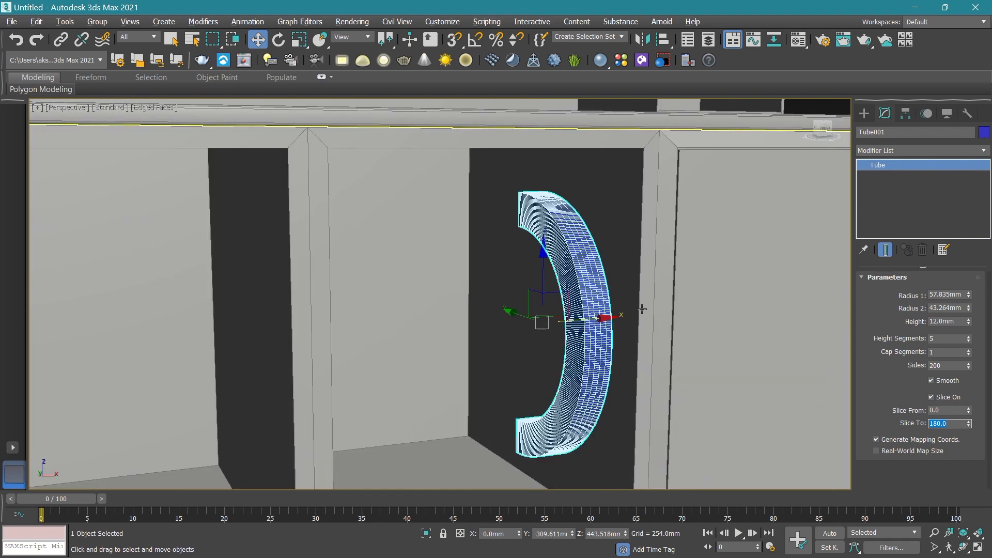
pyautogui.scroll(8, 565, 249)
pyautogui.scroll(-8, 564, 249)
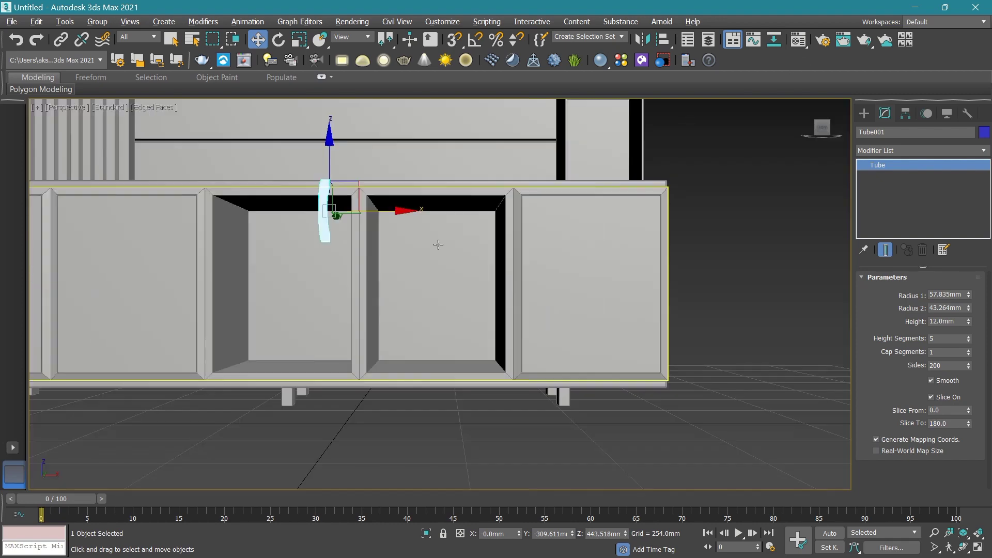
pyautogui.scroll(3, 490, 254)
pyautogui.scroll(1, 763, 331)
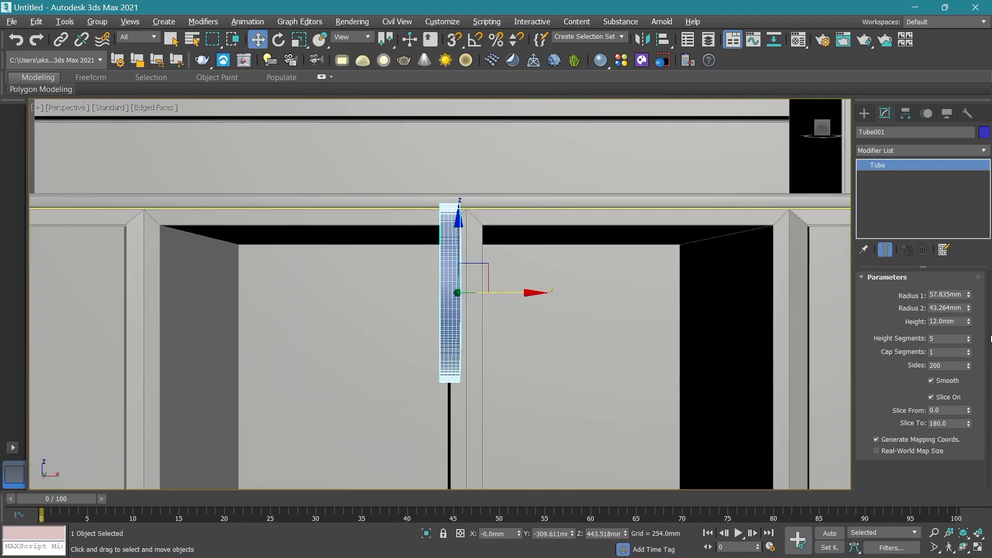
pyautogui.moveTo(968, 324); pyautogui.dragTo(969, 341)
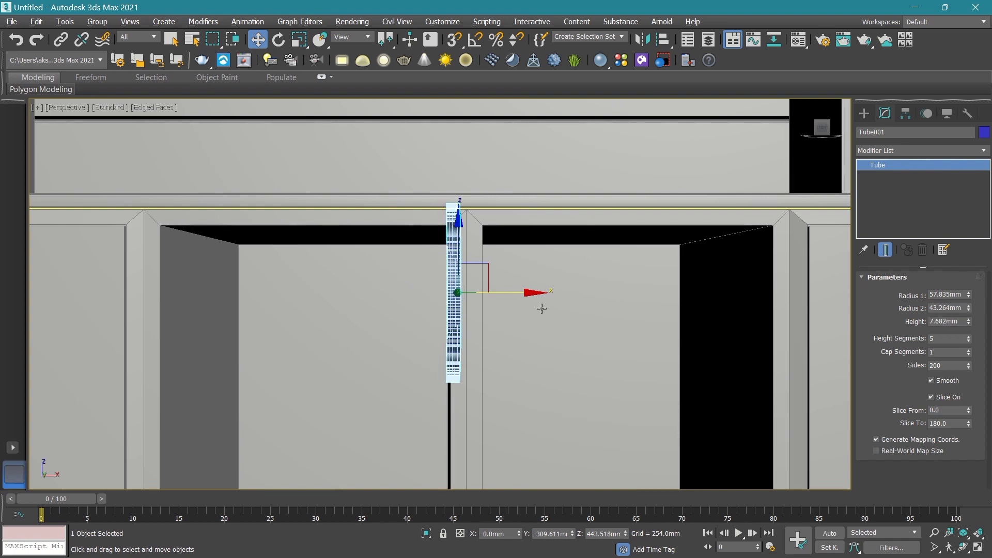
pyautogui.scroll(2, 538, 308)
pyautogui.keyDown('alt'); pyautogui.moveTo(496, 293); pyautogui.dragTo(478, 302, button='middle'); pyautogui.keyUp('alt')
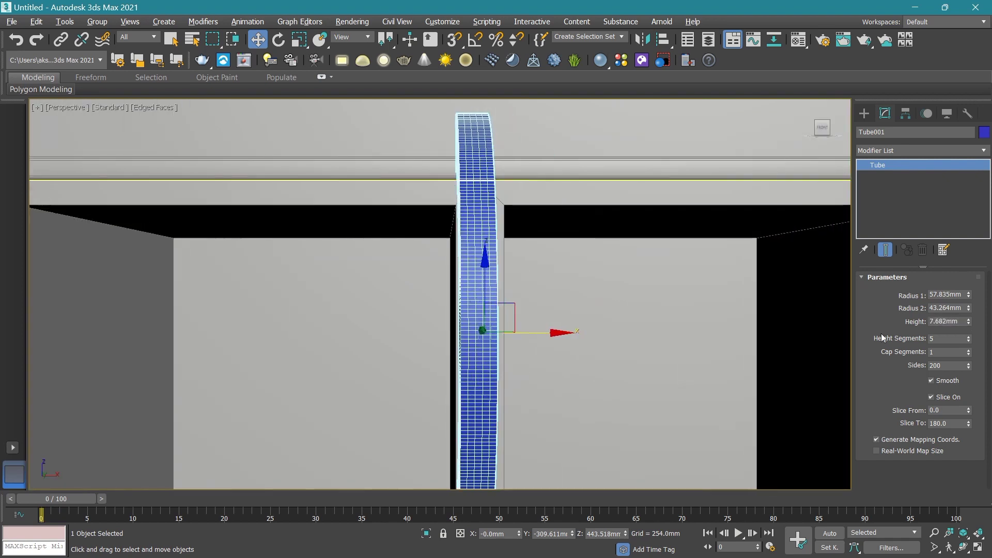
pyautogui.moveTo(968, 324); pyautogui.dragTo(967, 325)
pyautogui.scroll(-3, 547, 275)
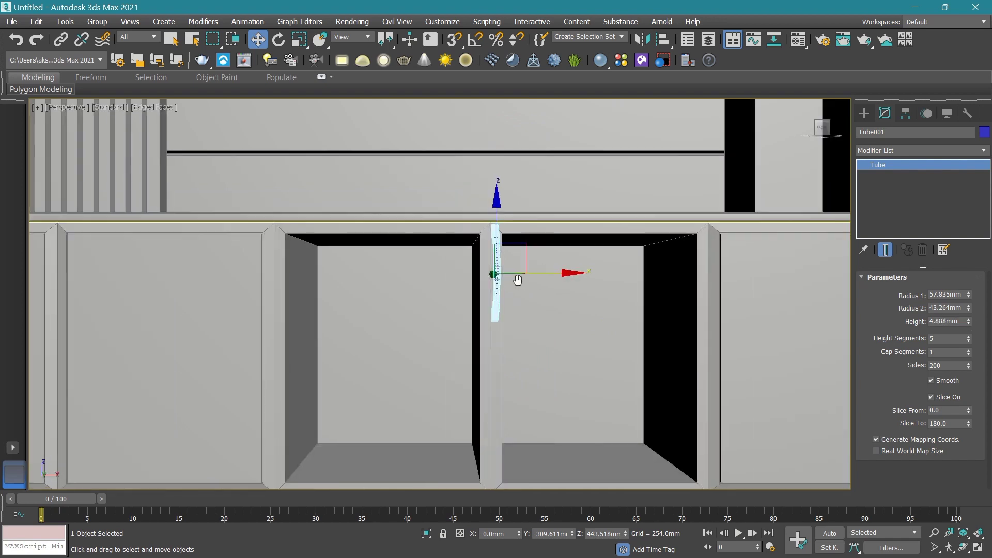
pyautogui.scroll(-3, 540, 277)
pyautogui.scroll(2, 541, 277)
# Slide the tube left over the leftmost cabinet door, viewed from the top.
pyautogui.keyDown('alt'); pyautogui.moveTo(541, 277); pyautogui.dragTo(742, 272, button='middle'); pyautogui.keyUp('alt')
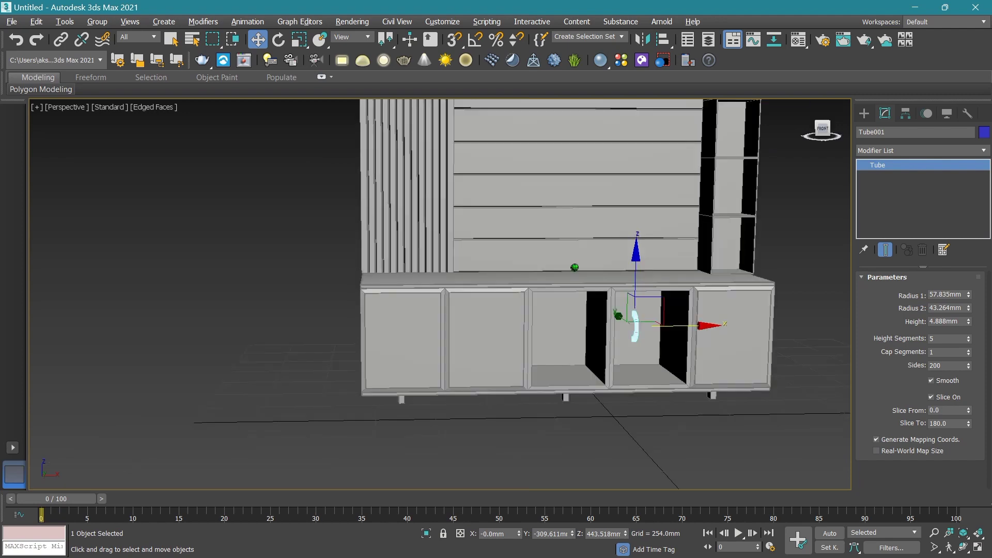
pyautogui.scroll(2, 743, 272)
pyautogui.moveTo(646, 380); pyautogui.dragTo(357, 406)
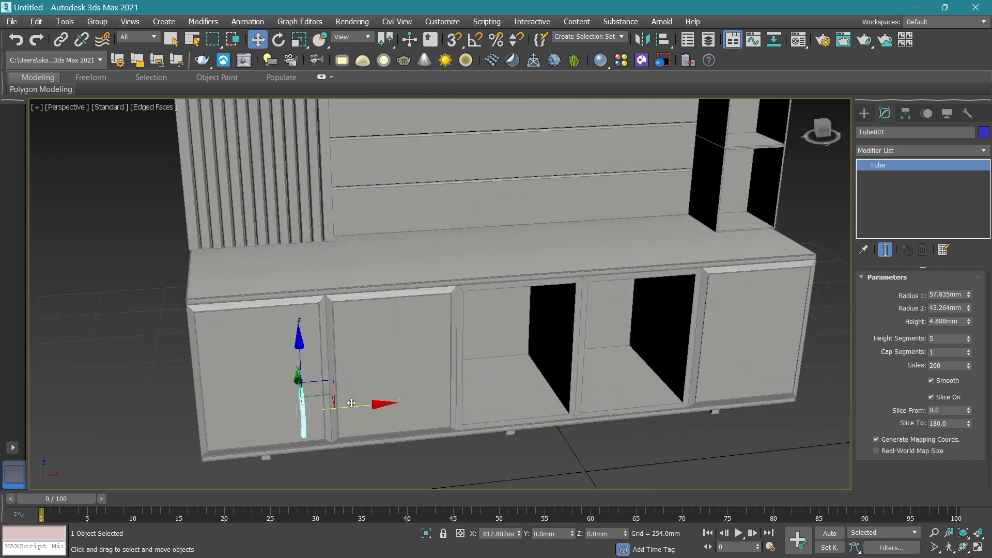
pyautogui.moveTo(822, 129); pyautogui.dragTo(821, 142)
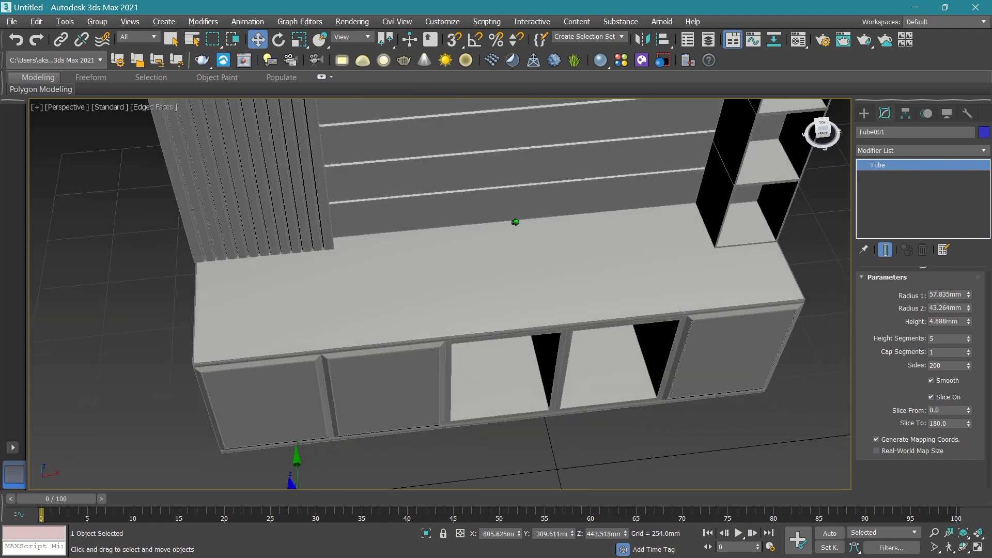
pyautogui.click(827, 128)
pyautogui.scroll(3, 419, 262)
pyautogui.scroll(2, 419, 262)
pyautogui.scroll(-1, 395, 364)
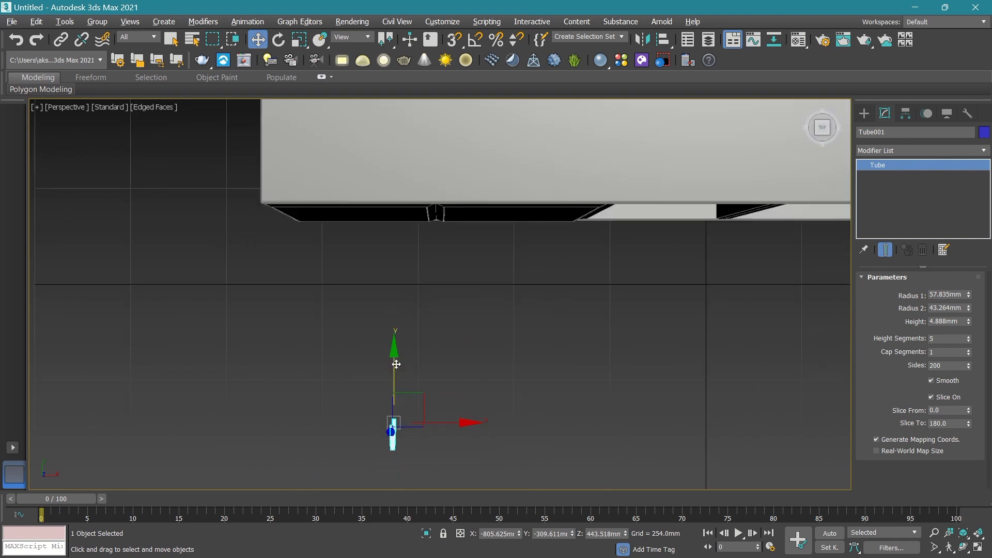
# Move the tube forward so it sits on the left door's front face.
pyautogui.moveTo(395, 364); pyautogui.dragTo(428, 157)
pyautogui.scroll(1, 404, 213)
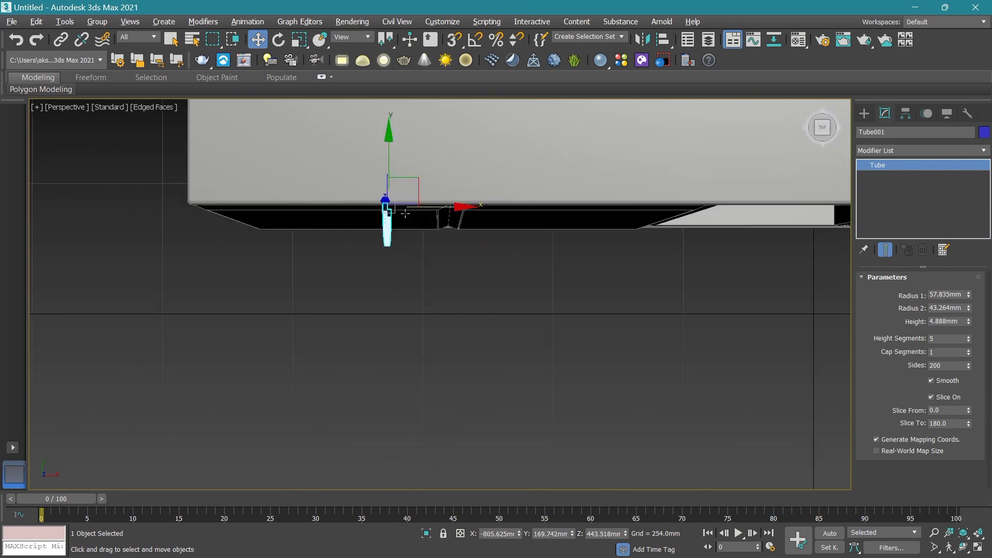
pyautogui.scroll(3, 405, 213)
pyautogui.scroll(3, 405, 213)
pyautogui.moveTo(440, 184); pyautogui.dragTo(443, 225)
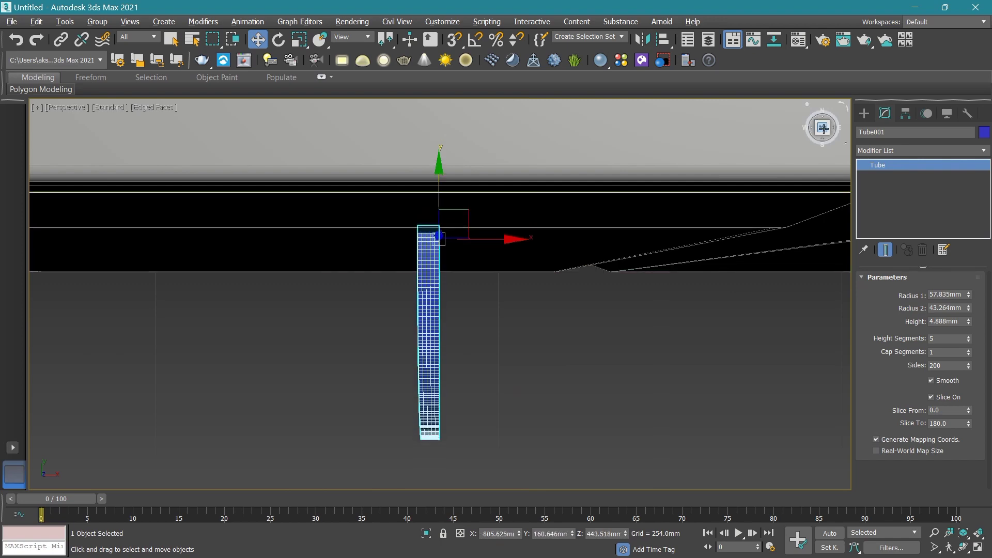
pyautogui.moveTo(822, 127); pyautogui.dragTo(529, 284)
pyautogui.moveTo(529, 283)
pyautogui.keyDown('alt'); pyautogui.mouseDown(button='middle')
pyautogui.moveTo(514, 279)
pyautogui.moveTo(530, 255)
pyautogui.mouseUp(button='middle'); pyautogui.keyUp('alt')
pyautogui.scroll(3, 514, 280)
# Scale the handle to about 81 percent along Y.
pyautogui.press('r')
pyautogui.moveTo(519, 276); pyautogui.dragTo(499, 290)
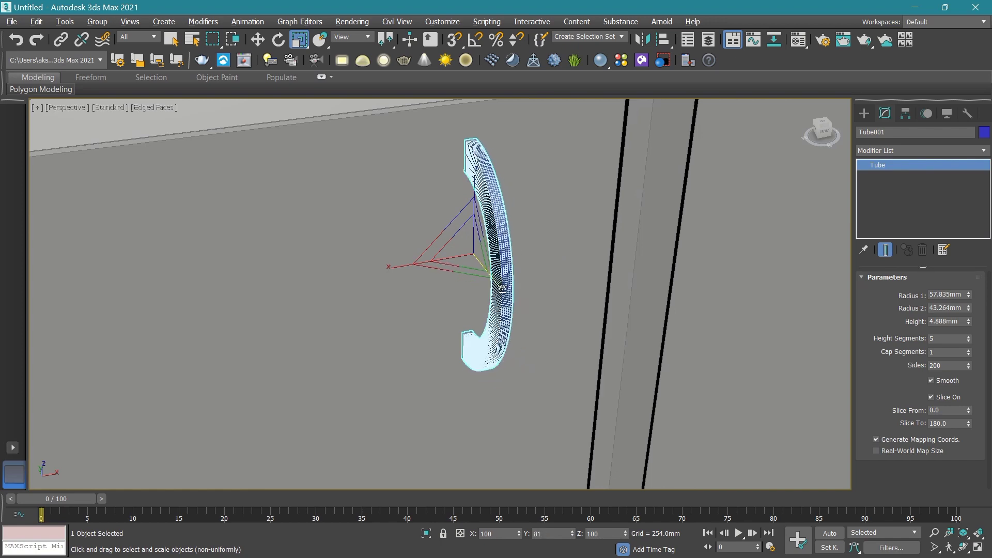
pyautogui.scroll(-5, 501, 287)
pyautogui.keyDown('alt'); pyautogui.moveTo(501, 288); pyautogui.dragTo(507, 274, button='middle'); pyautogui.keyUp('alt')
# In the Front view, lower the handle and shift it right on the left door.
pyautogui.press('w')
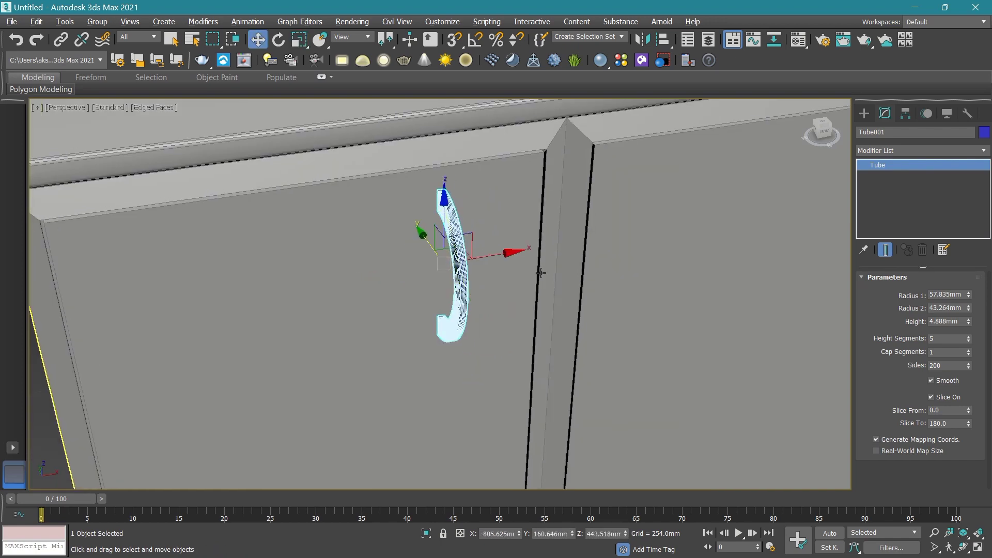
pyautogui.scroll(3, 538, 270)
pyautogui.click(825, 131)
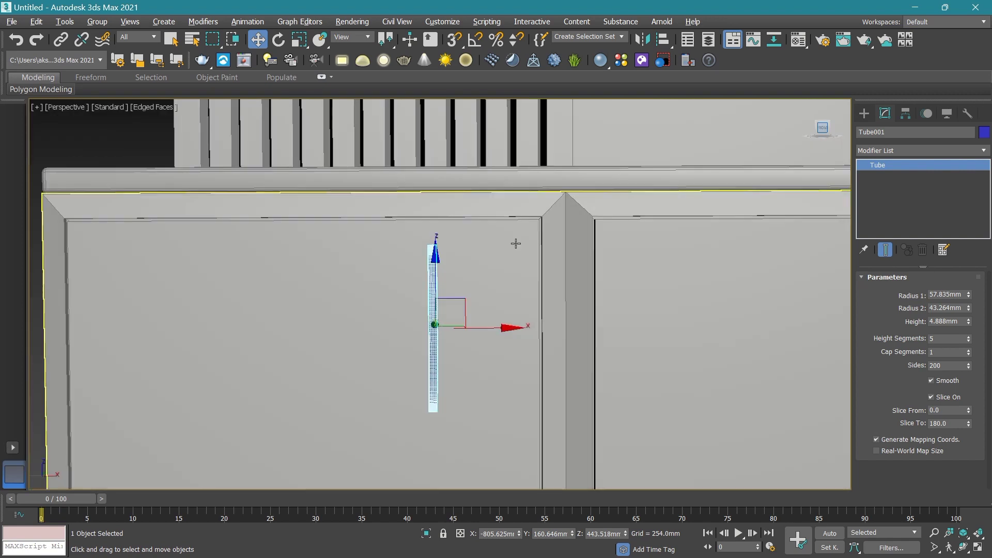
pyautogui.moveTo(467, 154); pyautogui.dragTo(466, 178)
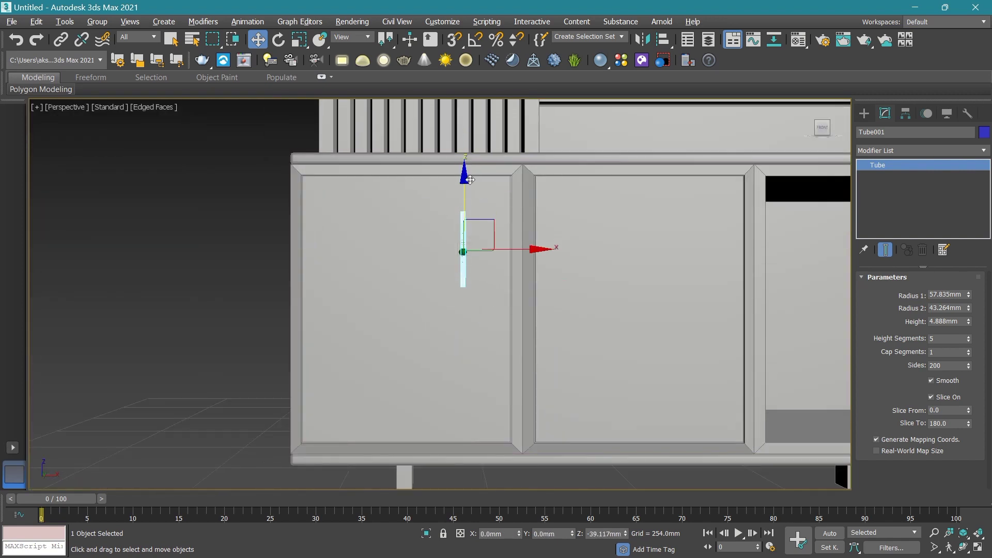
pyautogui.moveTo(536, 251); pyautogui.dragTo(556, 254)
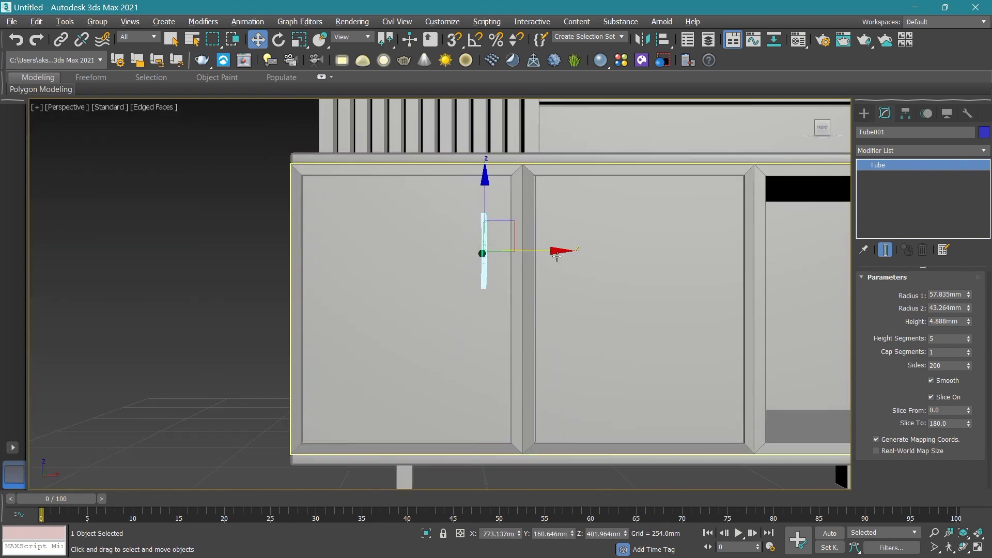
pyautogui.moveTo(556, 253); pyautogui.dragTo(487, 266, button='middle')
# Clone the handle as Instances onto the second and rightmost doors.
pyautogui.moveTo(487, 266)
pyautogui.mouseDown()
pyautogui.moveTo(542, 269)
pyautogui.moveTo(548, 280)
pyautogui.mouseUp()
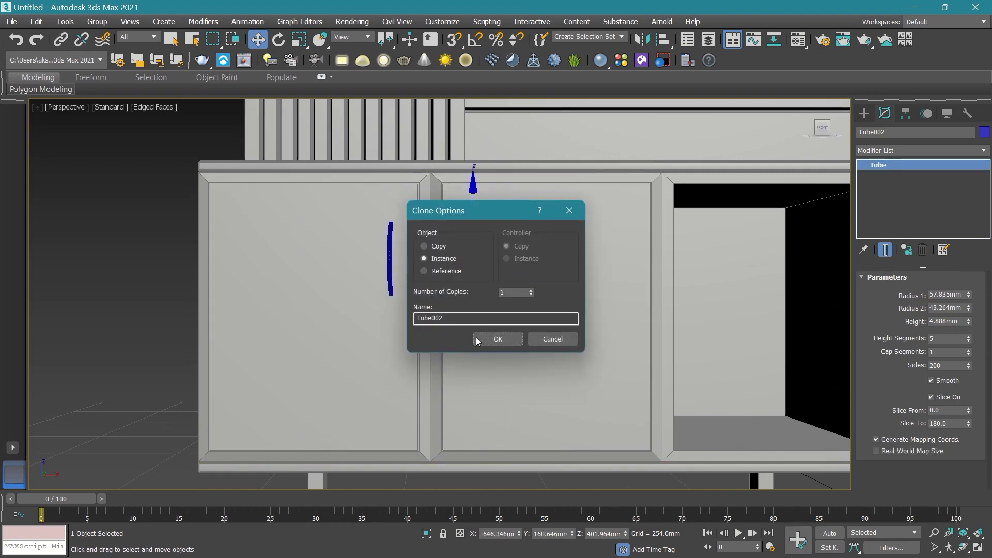
pyautogui.click(504, 337)
pyautogui.scroll(-2, 465, 343)
pyautogui.scroll(-3, 582, 332)
pyautogui.scroll(2, 423, 316)
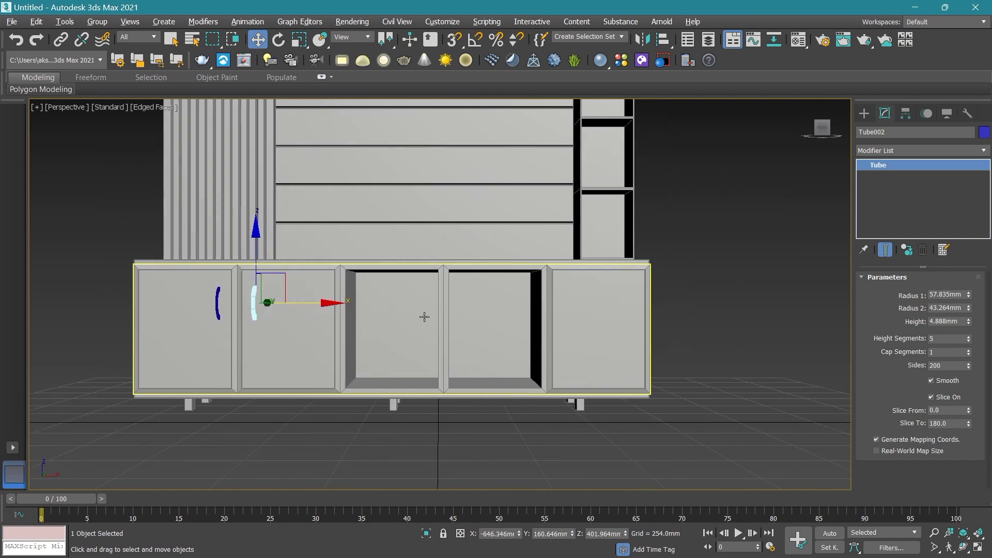
pyautogui.keyDown('shift'); pyautogui.moveTo(327, 304); pyautogui.dragTo(638, 341); pyautogui.keyUp('shift')
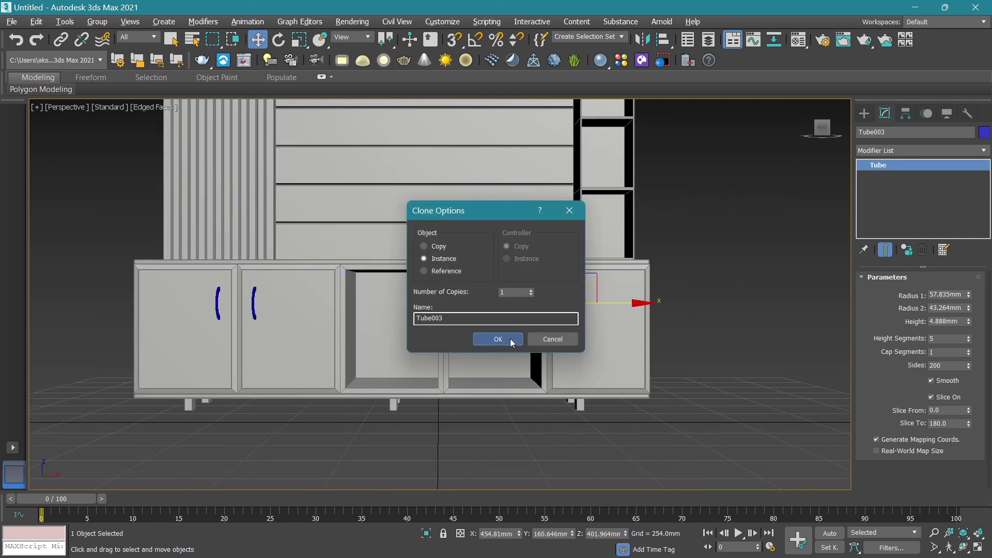
pyautogui.click(501, 339)
pyautogui.moveTo(549, 339); pyautogui.dragTo(576, 354, button='middle')
pyautogui.click(722, 191)
# Select all objects, give them one shared grey object colour, then deselect.
pyautogui.scroll(2, 471, 268)
pyautogui.scroll(1, 551, 380)
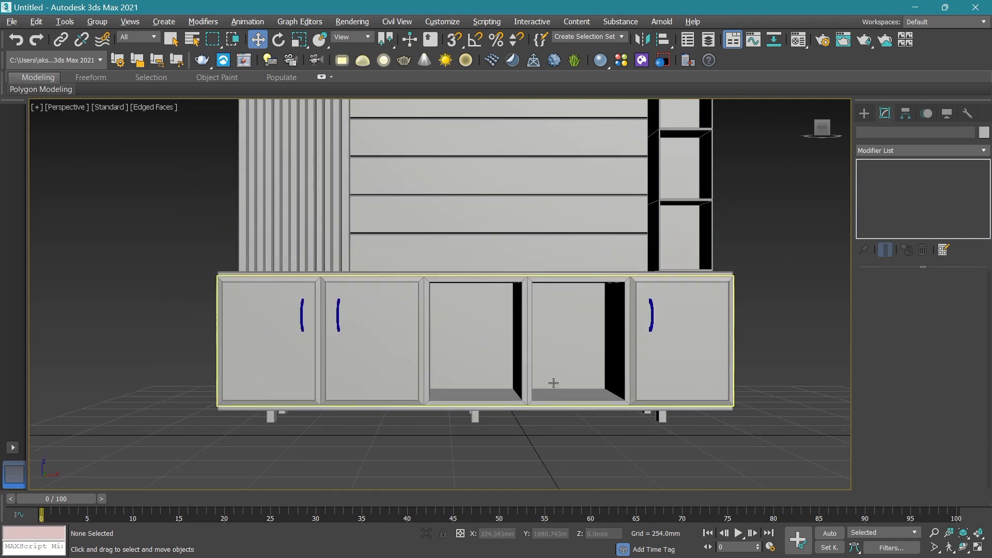
pyautogui.scroll(5, 542, 350)
pyautogui.scroll(-5, 542, 350)
pyautogui.scroll(-3, 540, 341)
pyautogui.scroll(-2, 527, 355)
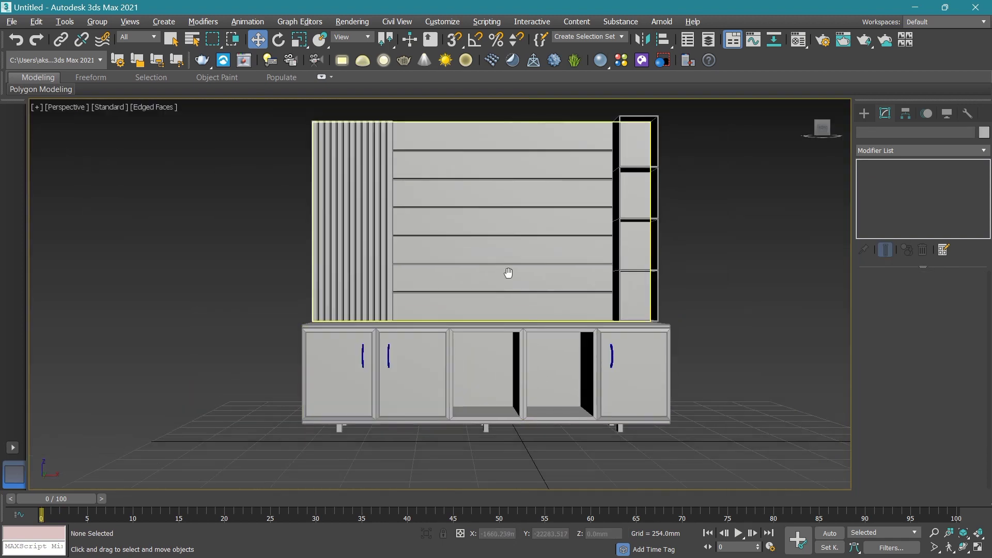
pyautogui.scroll(2, 550, 289)
pyautogui.scroll(-2, 569, 308)
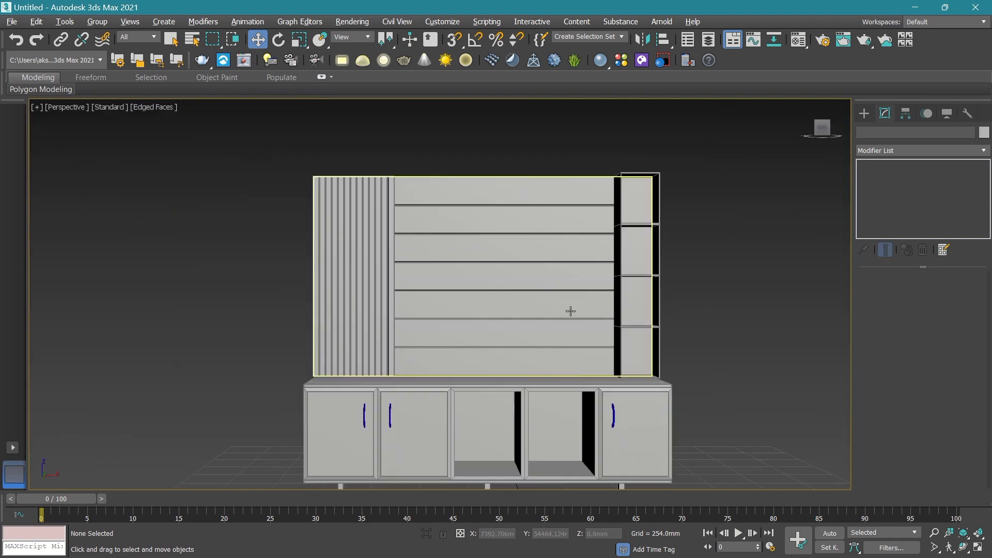
pyautogui.moveTo(368, 407); pyautogui.dragTo(349, 337, button='middle')
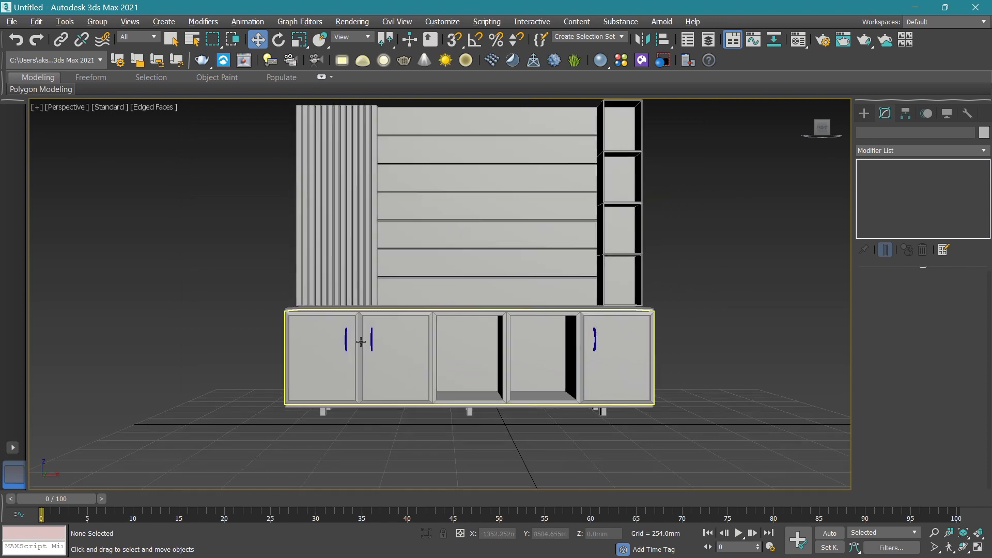
pyautogui.scroll(2, 349, 338)
pyautogui.scroll(-2, 349, 338)
pyautogui.scroll(-2, 349, 337)
pyautogui.hotkey('ctrl', 'a')
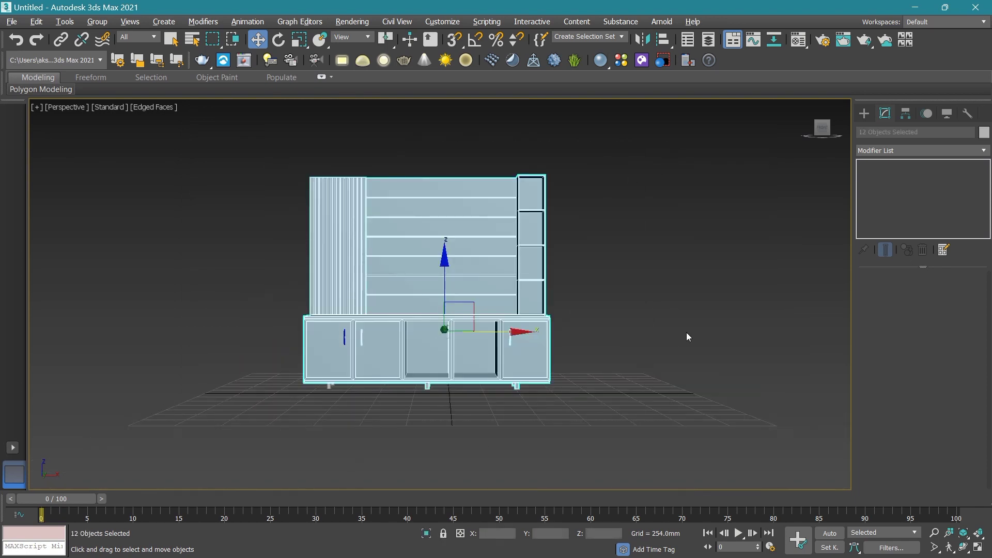
pyautogui.keyDown('ctrl'); pyautogui.moveTo(305, 466); pyautogui.dragTo(306, 466); pyautogui.keyUp('ctrl')
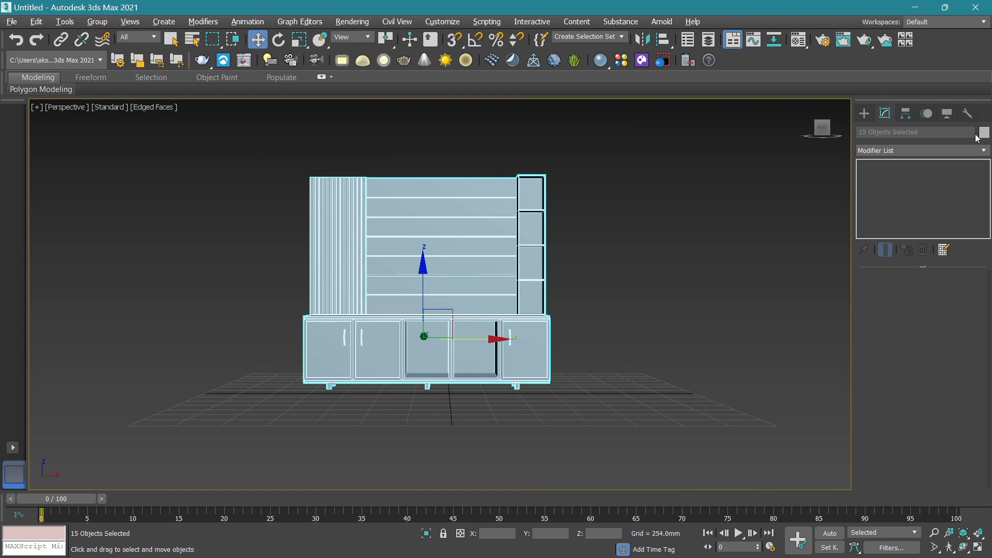
pyautogui.click(982, 133)
pyautogui.click(554, 340)
pyautogui.click(634, 318)
pyautogui.scroll(2, 568, 305)
pyautogui.scroll(2, 533, 295)
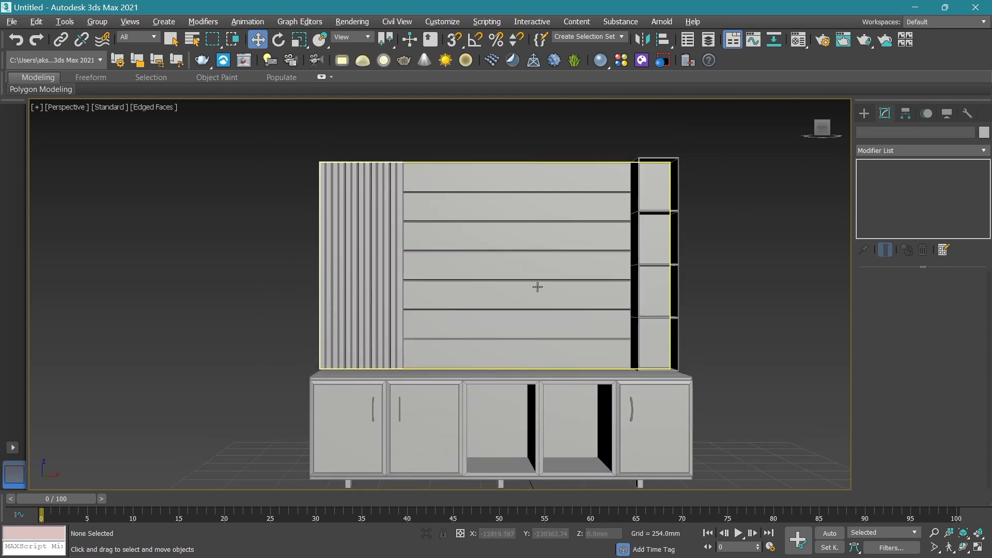
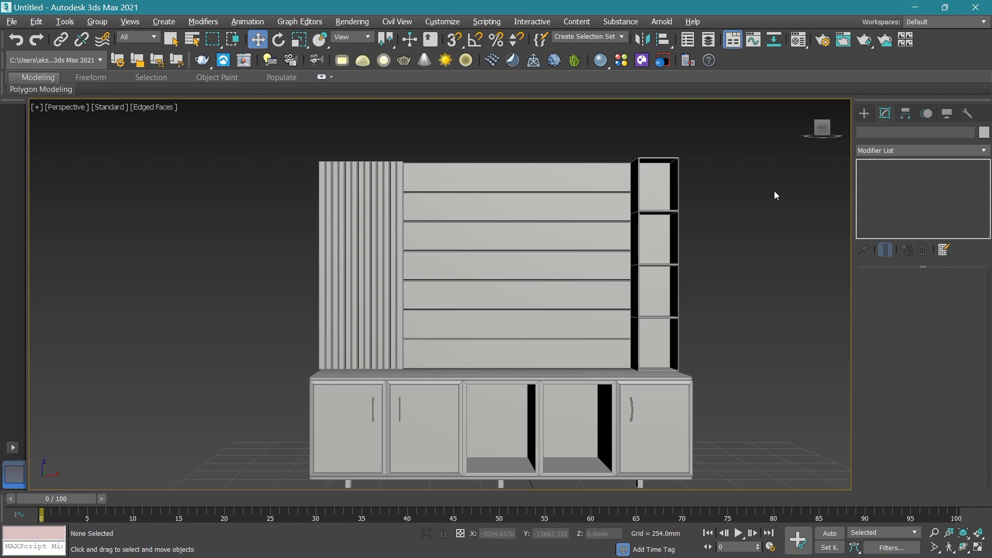
# Draw a thin box about 815 × 508 mm over the middle of the upper back panel in the Front view.
pyautogui.moveTo(443, 369); pyautogui.dragTo(404, 357, button='middle')
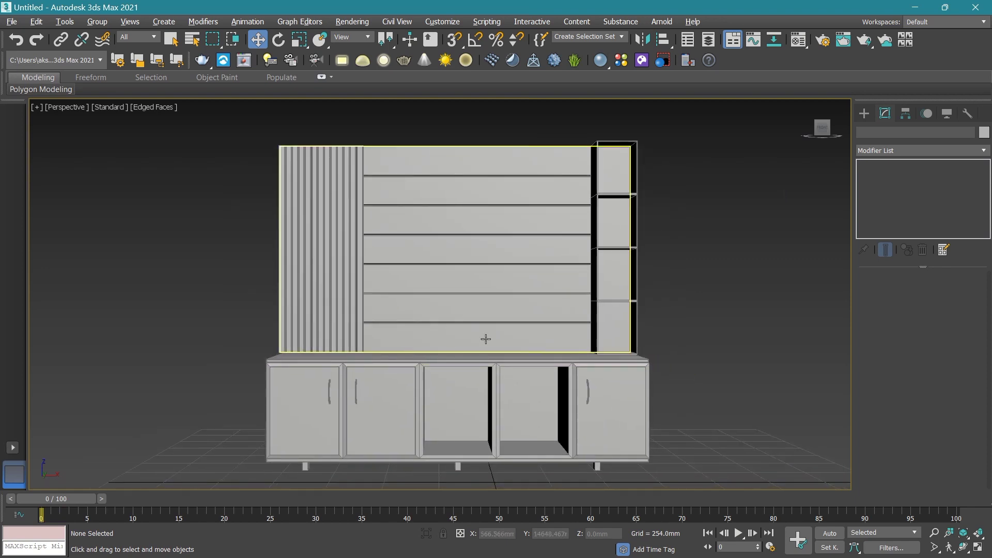
pyautogui.click(864, 120)
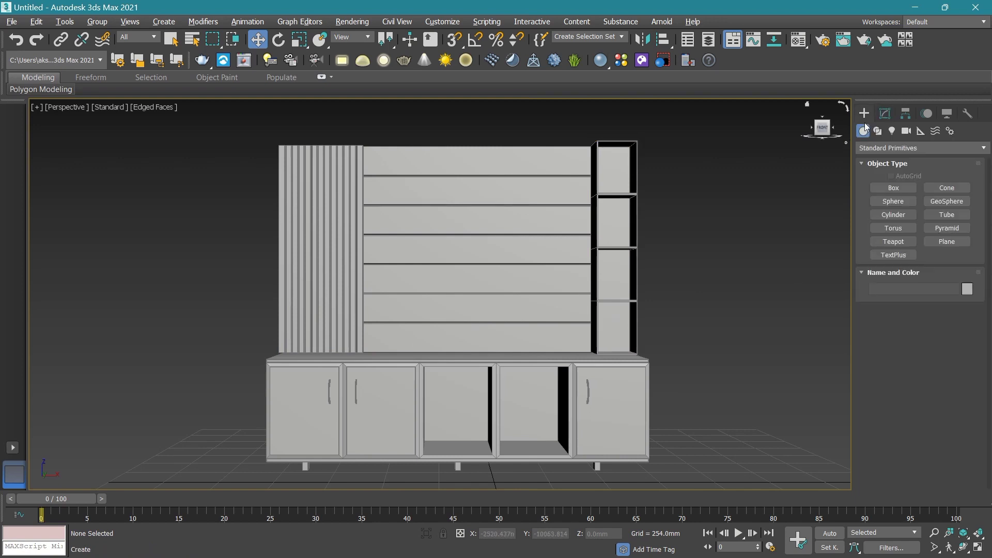
pyautogui.click(893, 188)
pyautogui.moveTo(430, 270); pyautogui.dragTo(420, 270, button='middle')
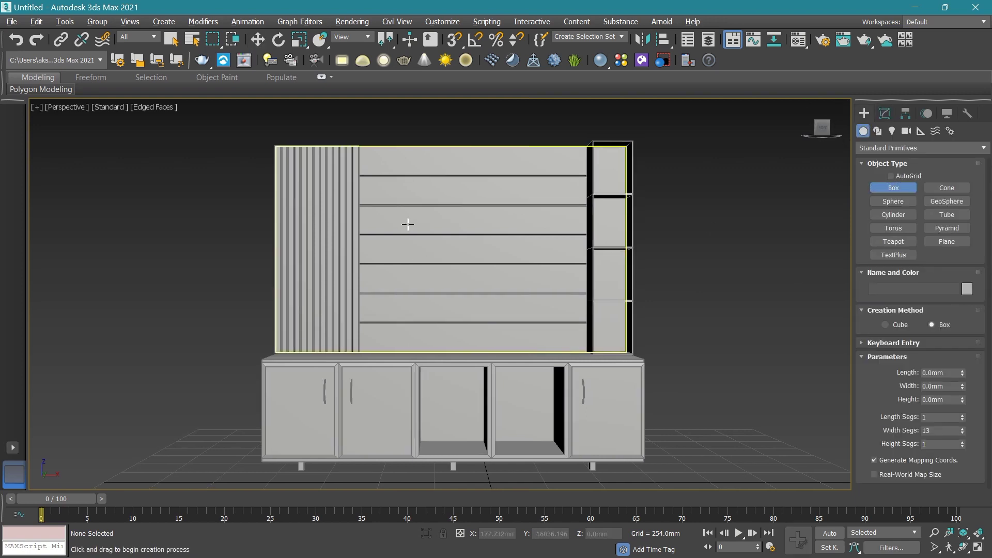
pyautogui.moveTo(425, 234); pyautogui.dragTo(413, 235, button='middle')
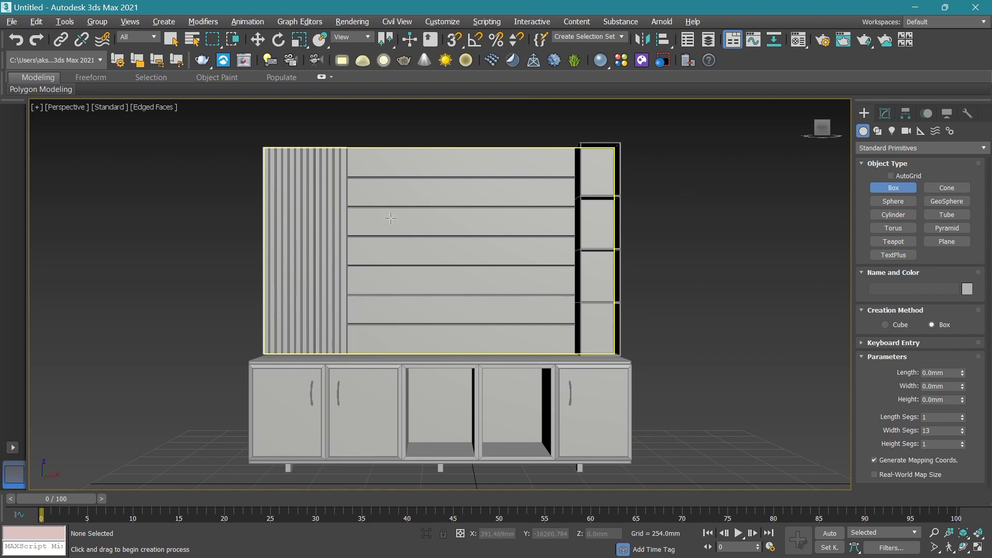
pyautogui.hotkey('alt', 'w')
pyautogui.hotkey('alt', 'w')
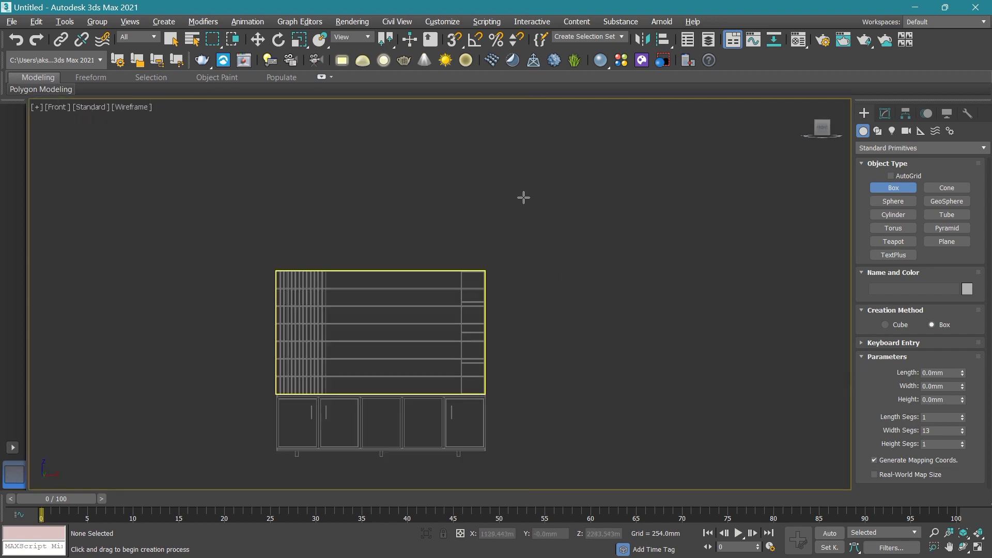
pyautogui.scroll(2, 419, 312)
pyautogui.scroll(3, 325, 327)
pyautogui.moveTo(325, 327); pyautogui.dragTo(427, 338, button='middle')
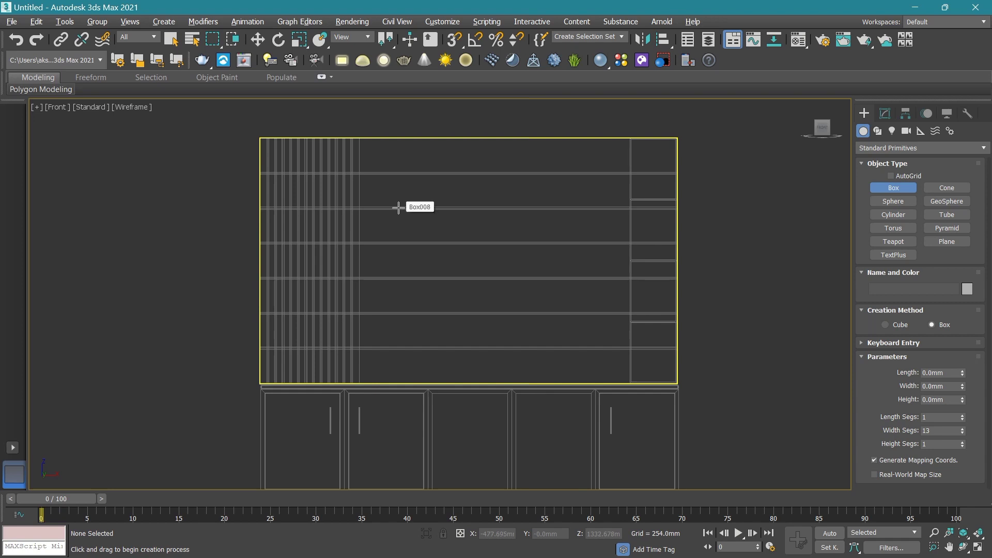
pyautogui.scroll(-2, 439, 294)
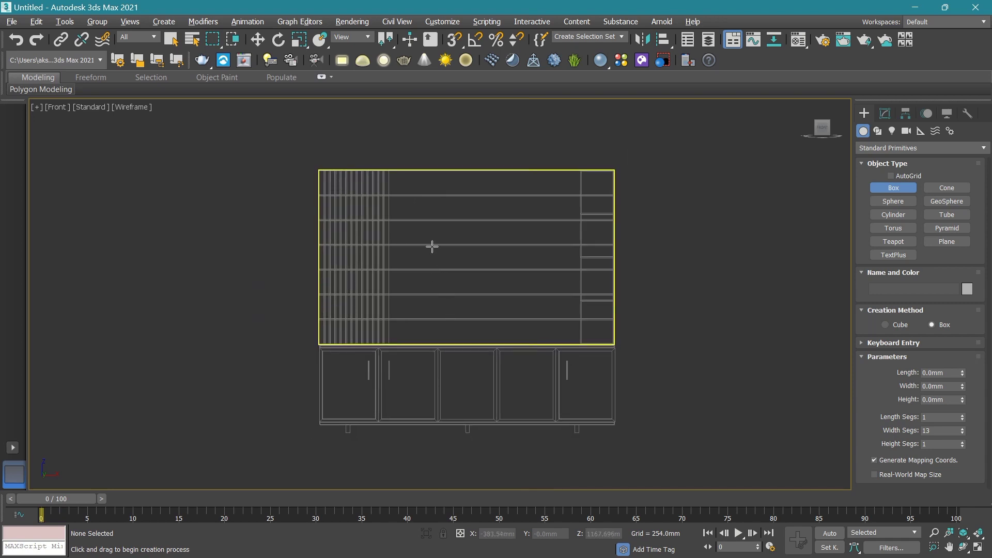
pyautogui.moveTo(413, 221); pyautogui.dragTo(547, 303)
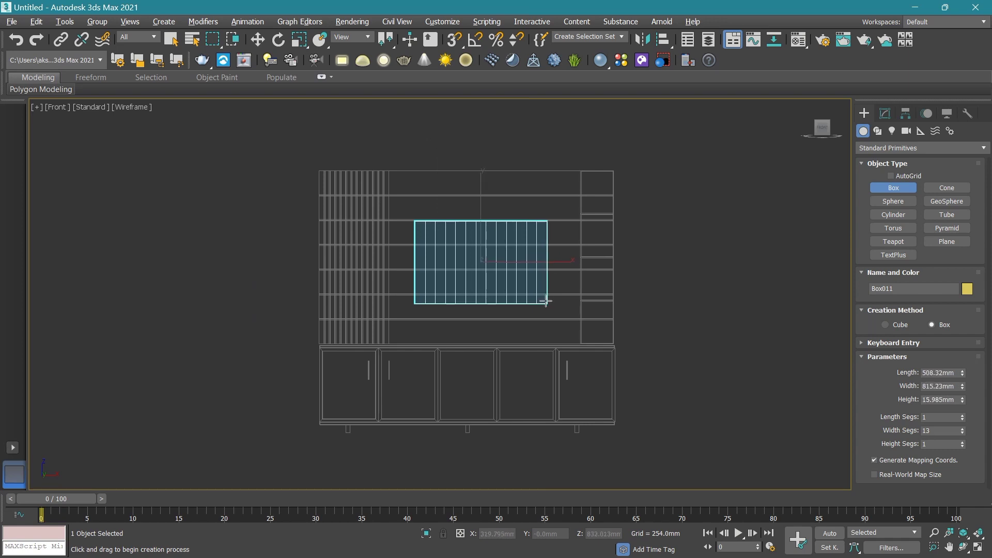
# Move the new box back along Y until it sits flush against the back panel.
pyautogui.hotkey('alt', 'w')
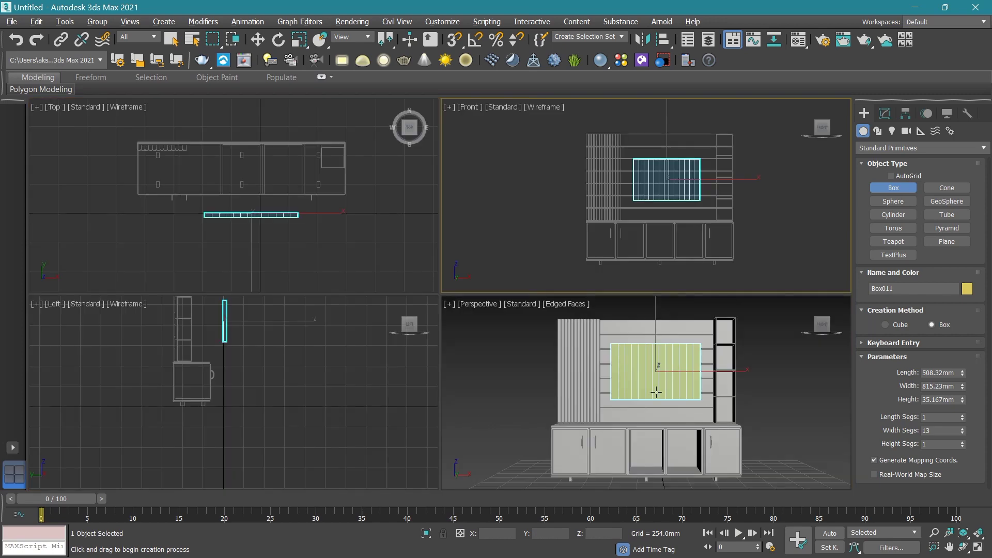
pyautogui.hotkey('alt', 'w')
pyautogui.press('w')
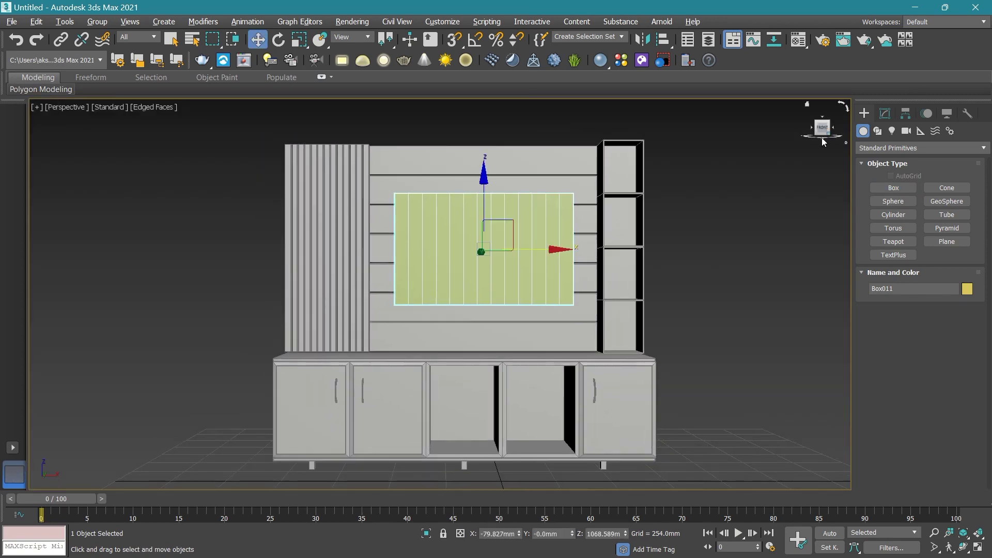
pyautogui.moveTo(825, 131); pyautogui.dragTo(806, 145)
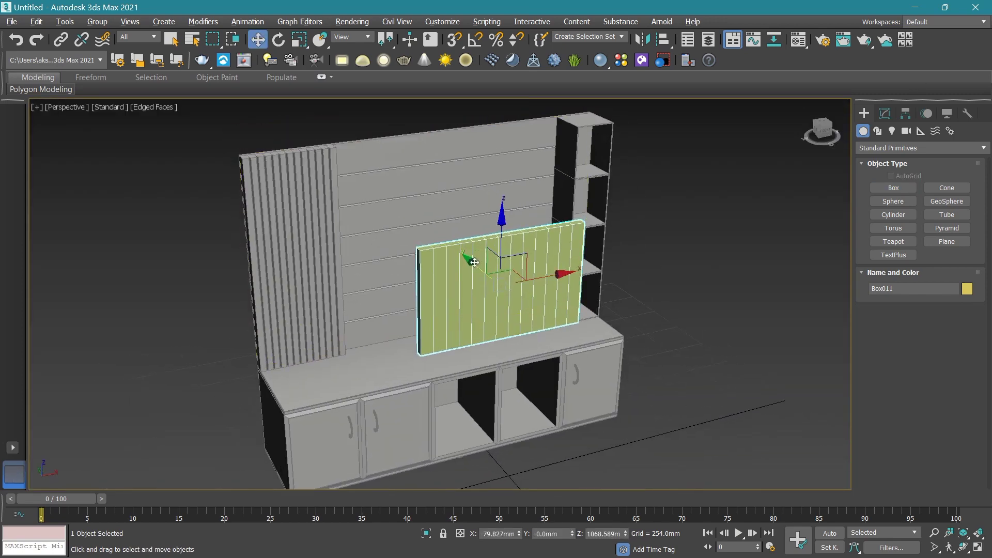
pyautogui.moveTo(475, 263); pyautogui.dragTo(406, 197)
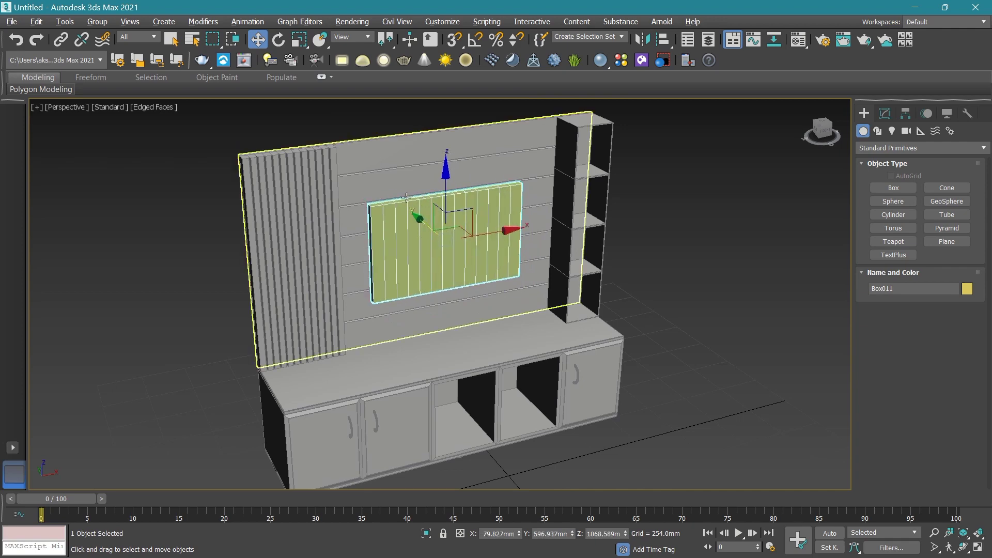
pyautogui.scroll(5, 406, 197)
pyautogui.moveTo(499, 305); pyautogui.dragTo(497, 304)
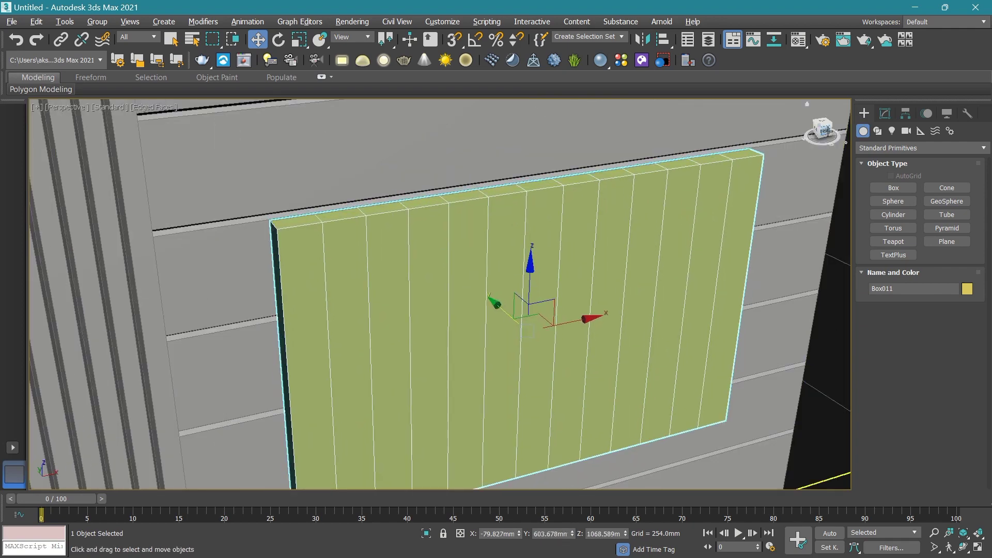
# In the front view, centre the panel between the slats and shelves with small X and Z nudges.
pyautogui.click(826, 131)
pyautogui.scroll(-3, 652, 342)
pyautogui.moveTo(652, 342); pyautogui.dragTo(528, 227, button='middle')
pyautogui.moveTo(394, 208); pyautogui.dragTo(505, 241, button='middle')
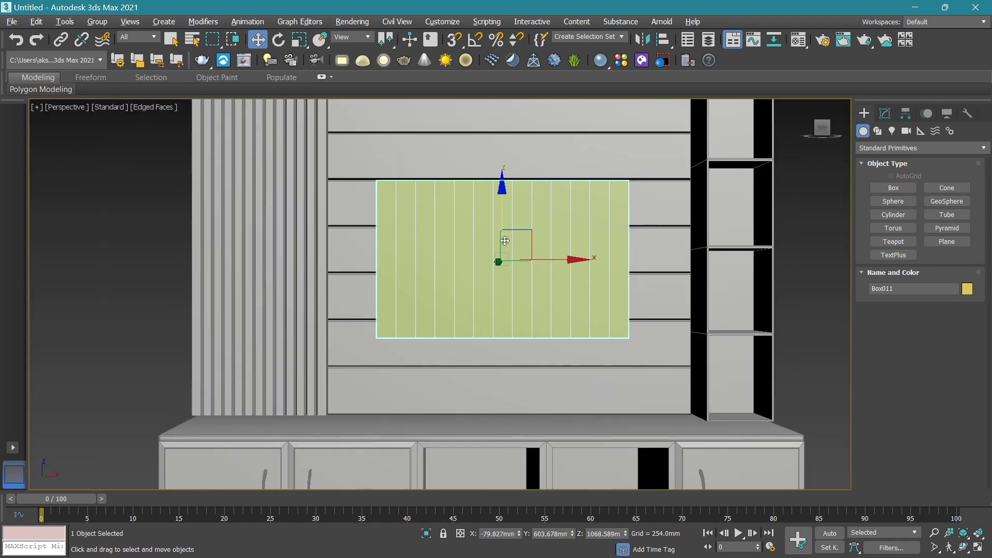
pyautogui.moveTo(580, 259); pyautogui.dragTo(582, 260)
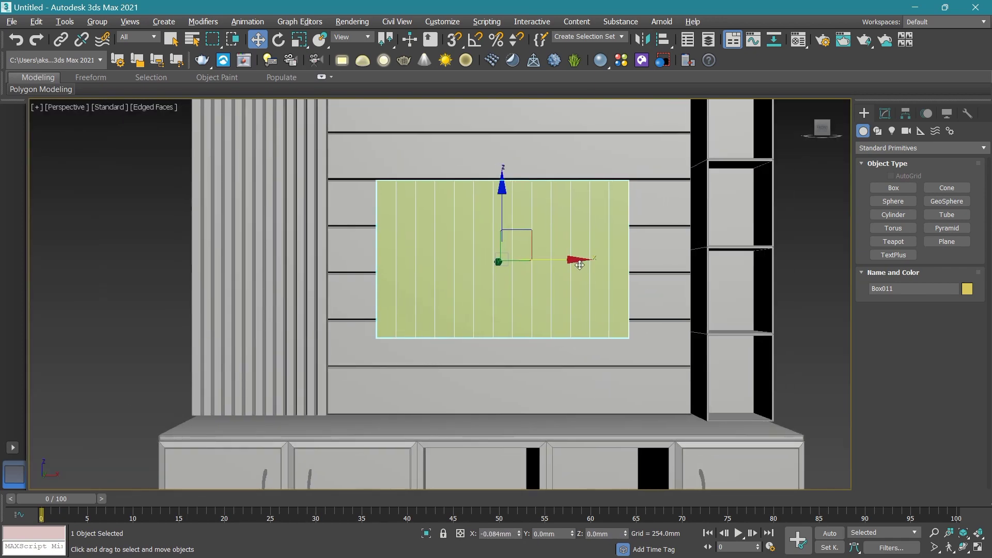
pyautogui.moveTo(505, 188); pyautogui.dragTo(506, 202)
pyautogui.scroll(-4, 505, 214)
pyautogui.scroll(3, 506, 213)
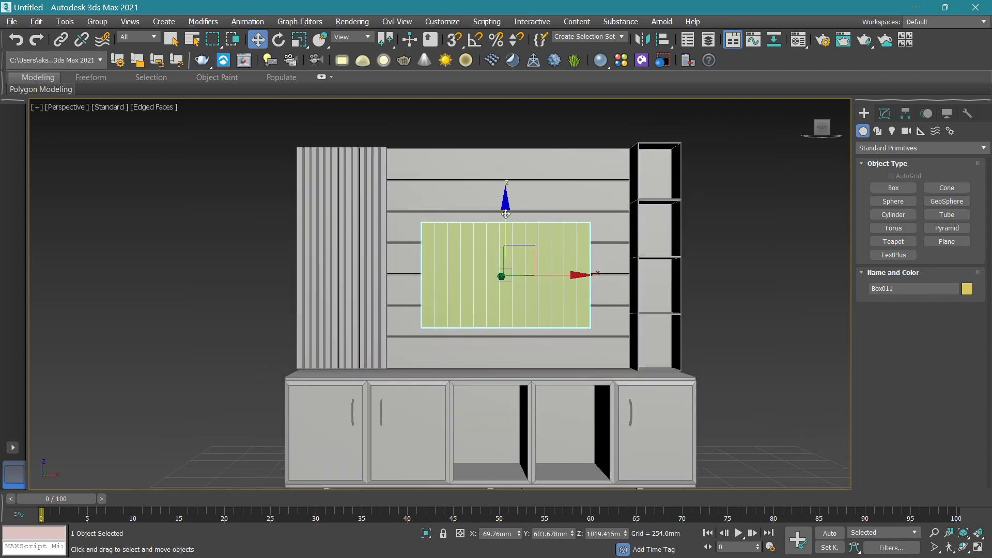
pyautogui.scroll(3, 485, 215)
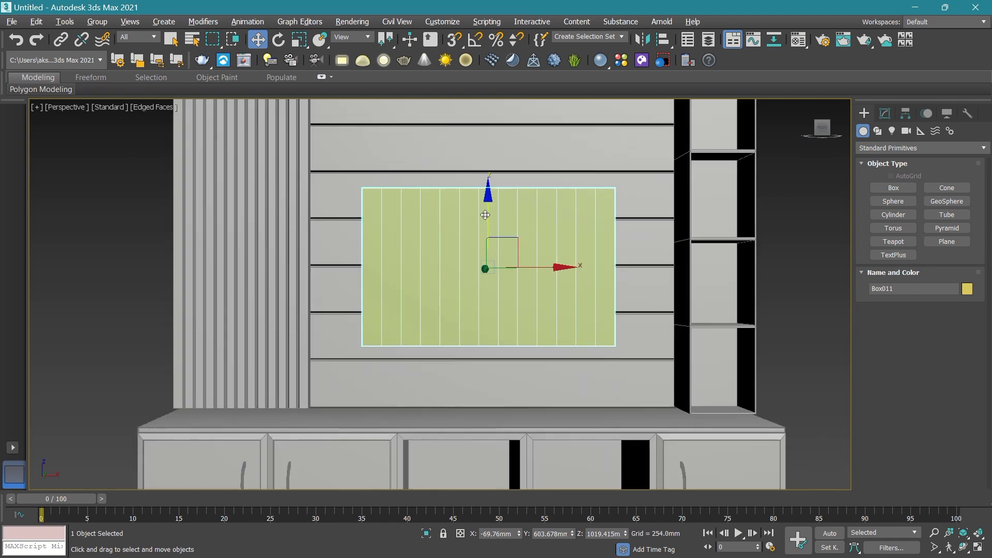
pyautogui.moveTo(489, 214); pyautogui.dragTo(488, 213)
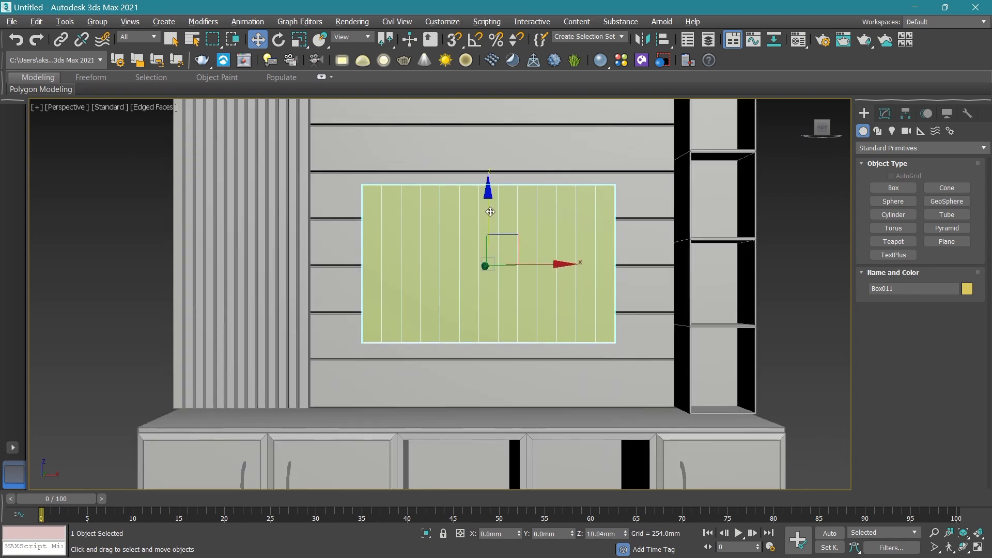
pyautogui.click(885, 115)
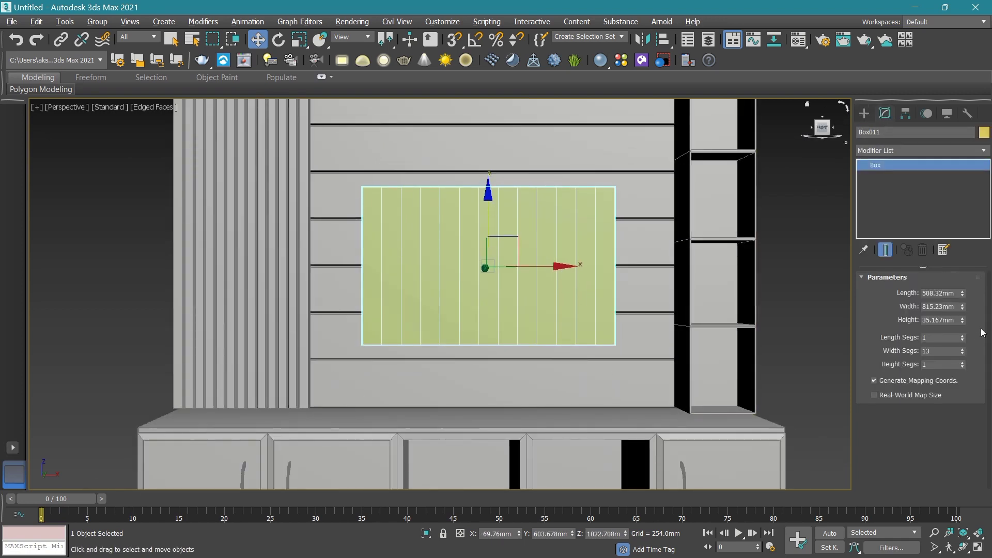
# Reset the box's length and width segments to 1.
pyautogui.rightClick(960, 355)
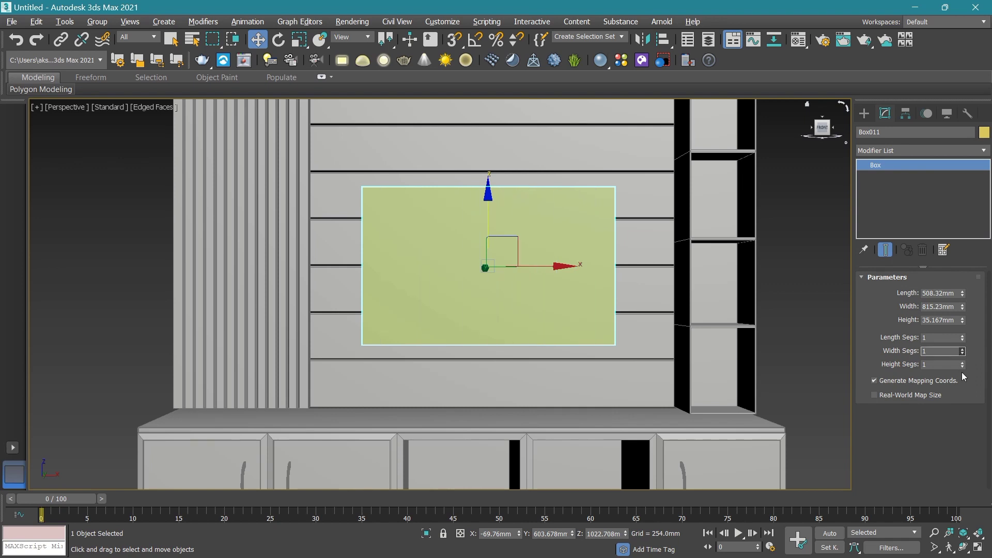
pyautogui.rightClick(963, 339)
pyautogui.scroll(2, 488, 258)
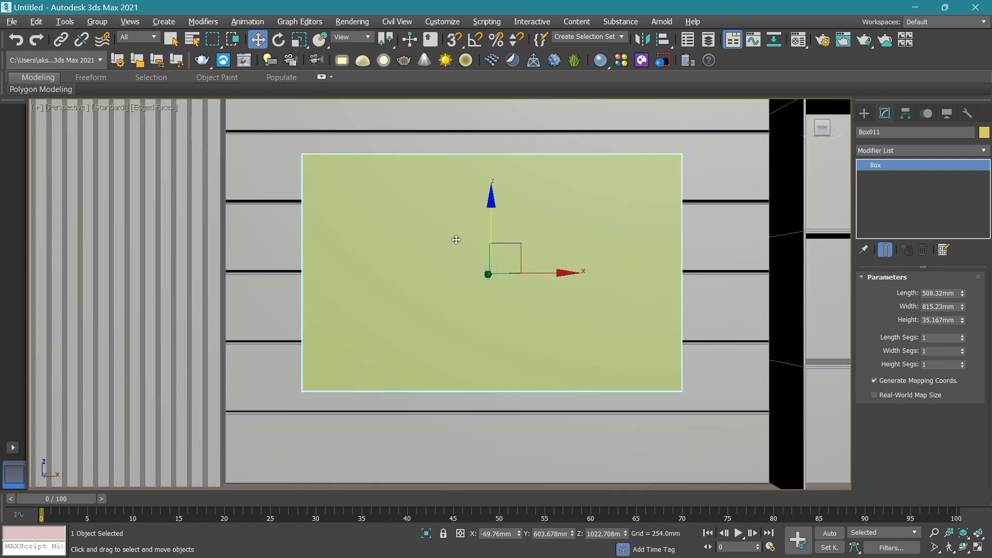
pyautogui.rightClick(456, 237)
pyautogui.moveTo(477, 377)
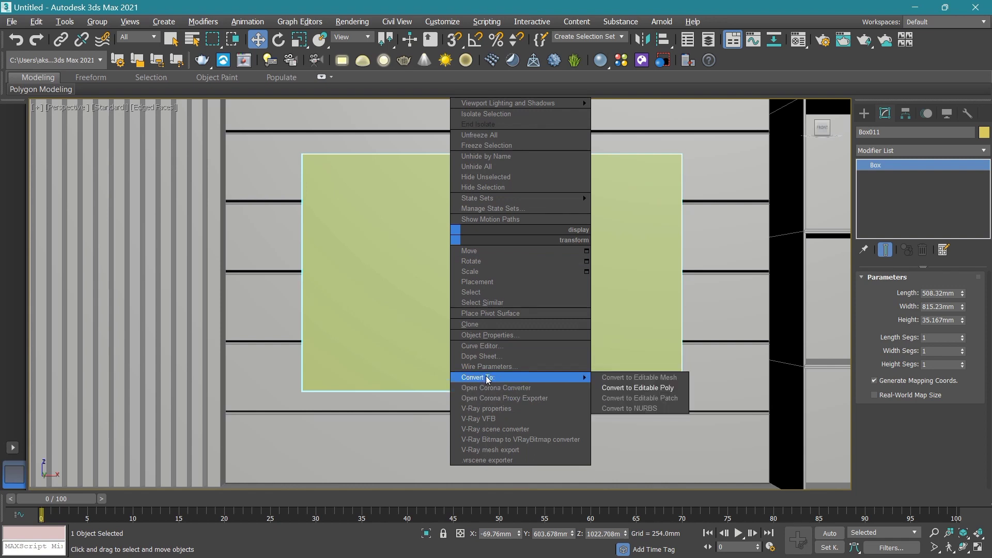
pyautogui.click(640, 301)
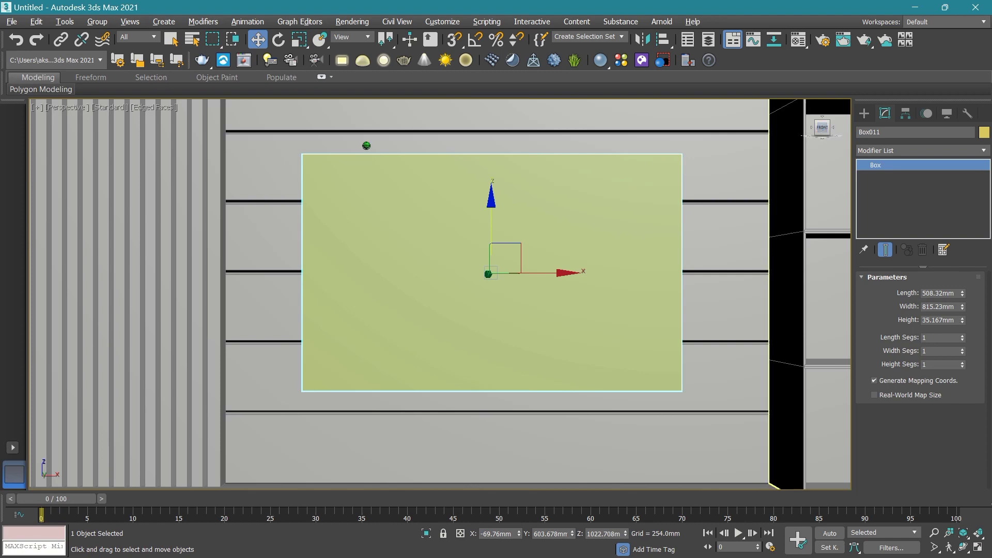
# Set the panel's height to 20 mm.
pyautogui.moveTo(821, 127); pyautogui.dragTo(806, 135)
pyautogui.scroll(5, 410, 212)
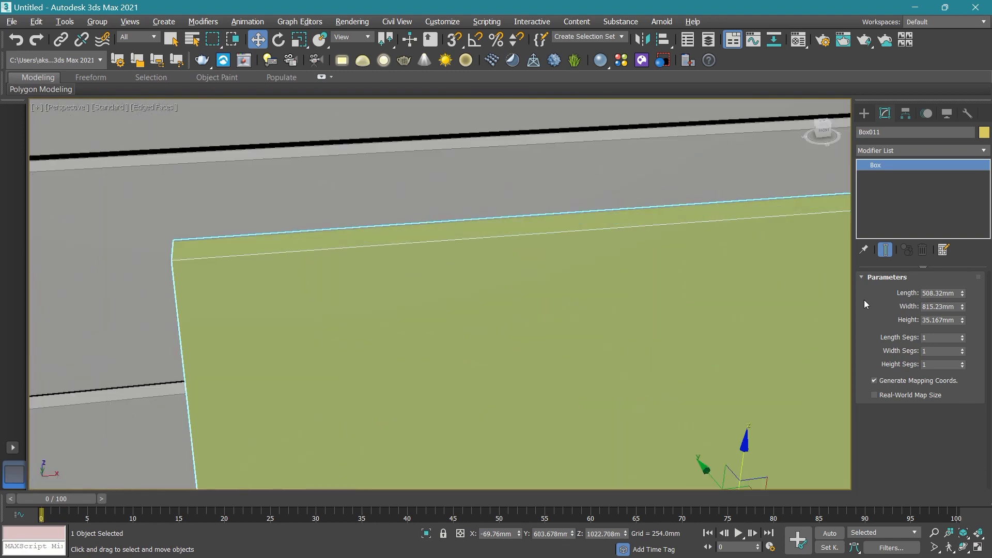
pyautogui.doubleClick(956, 321)
pyautogui.press('BackSpace')
pyautogui.write('20')
pyautogui.press('Return')
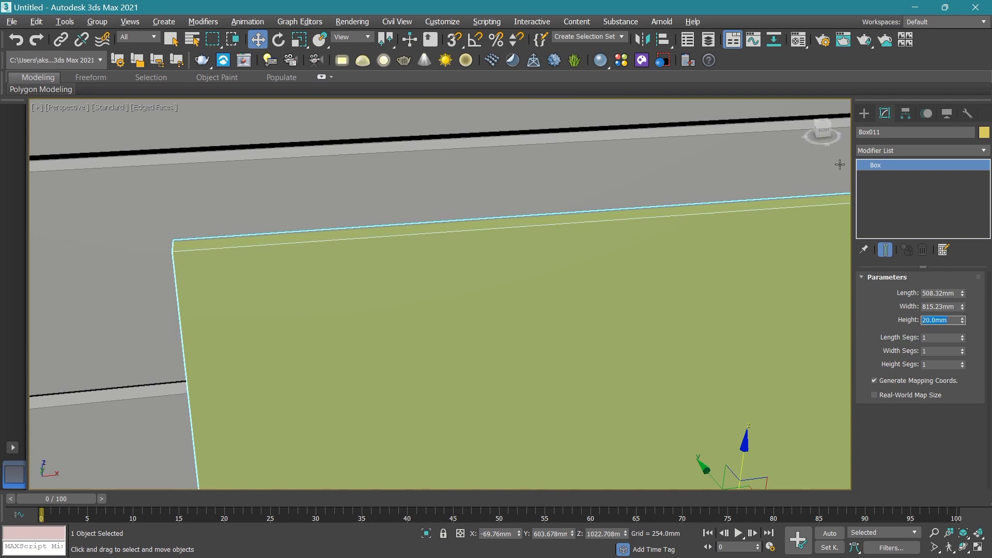
# Set the panel's width to 800 mm.
pyautogui.moveTo(824, 132); pyautogui.dragTo(677, 158)
pyautogui.press('z')
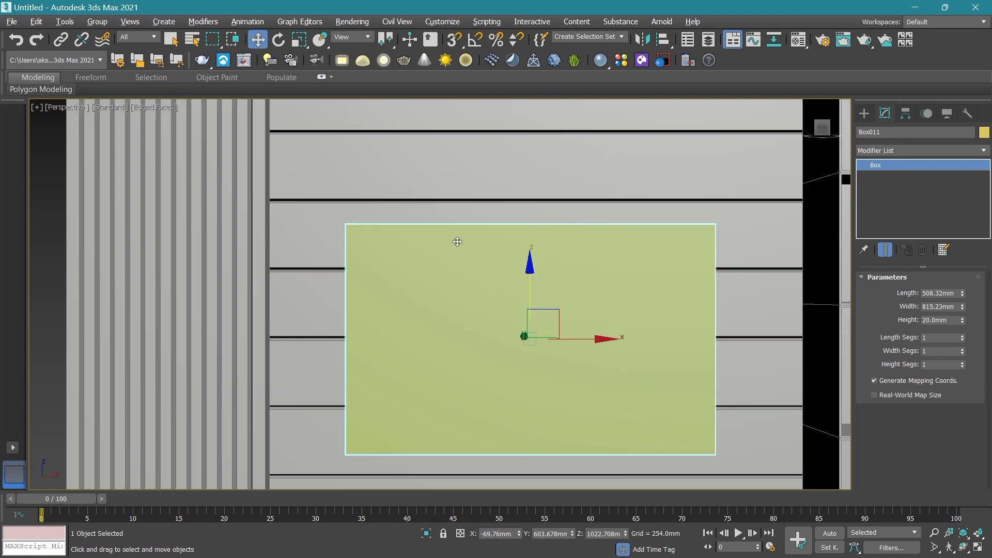
pyautogui.moveTo(963, 307); pyautogui.dragTo(962, 297)
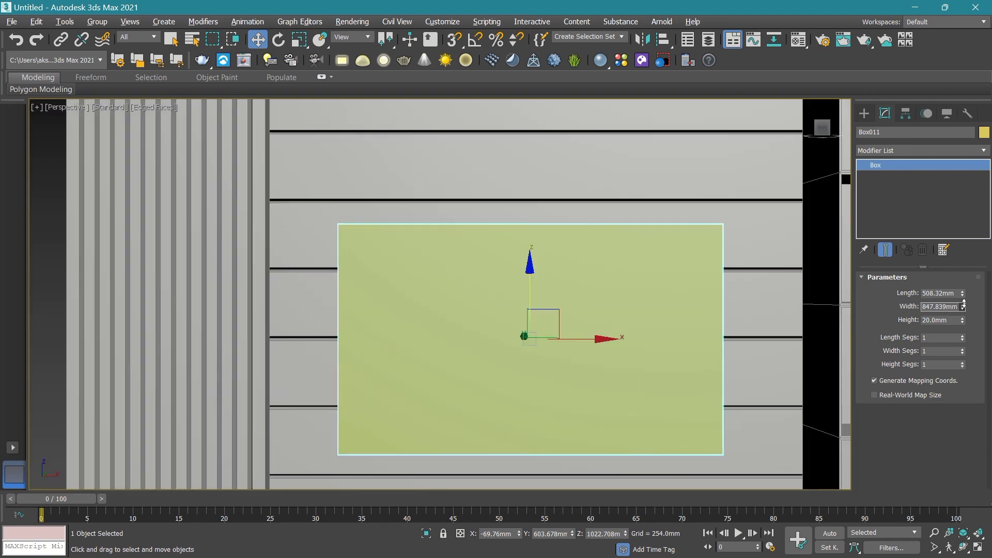
pyautogui.click(957, 306)
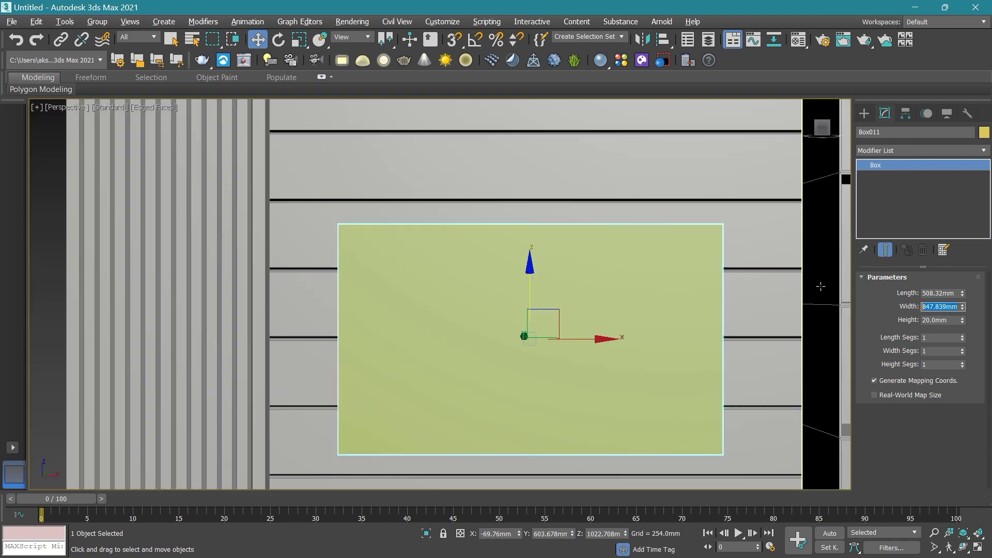
pyautogui.press('BackSpace')
pyautogui.write('800')
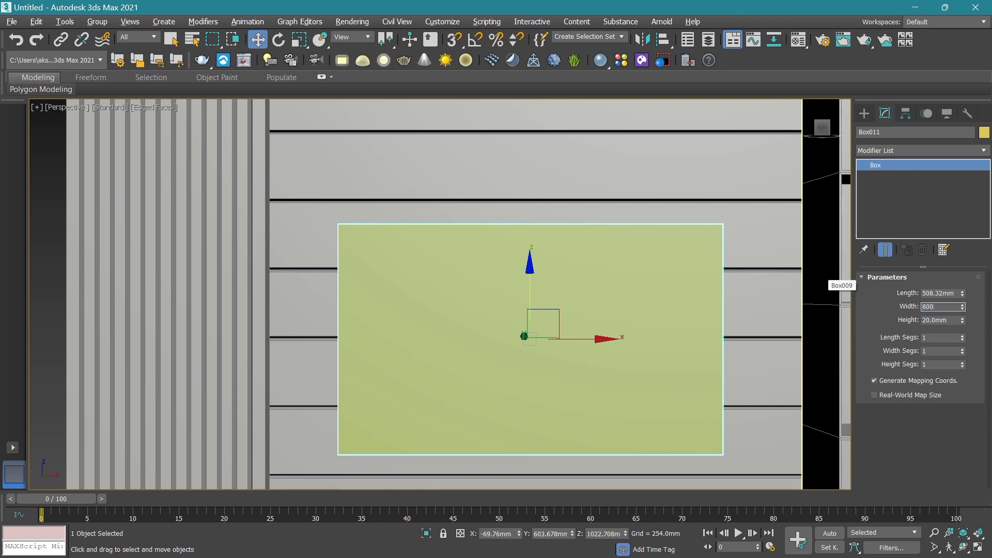
pyautogui.press('Return')
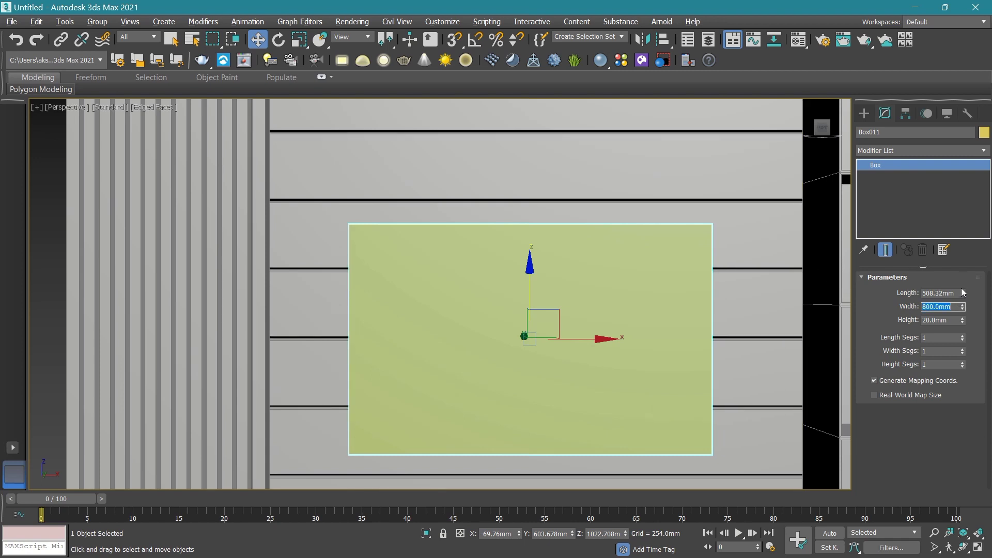
# Set the panel's length to 450 mm and nudge it slightly right.
pyautogui.click(962, 281)
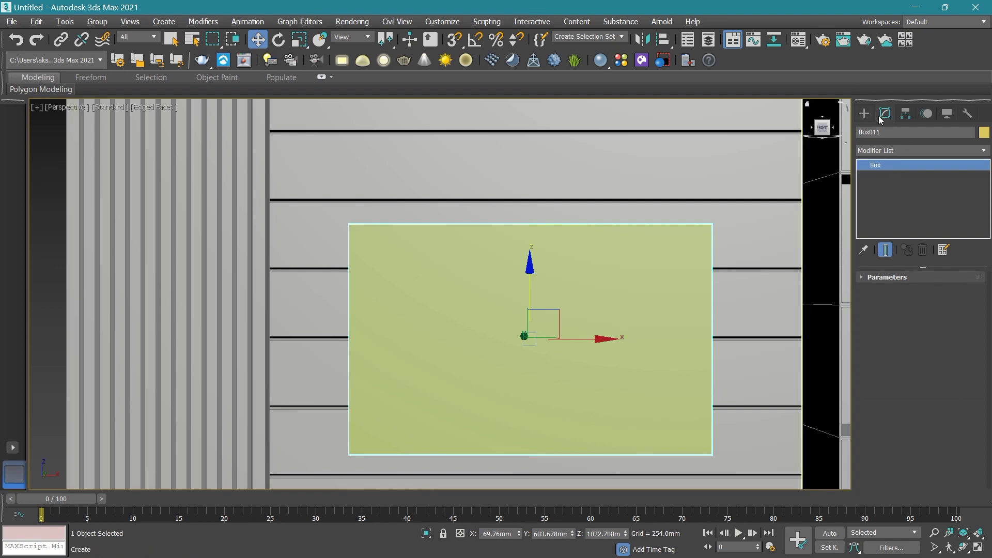
pyautogui.click(922, 279)
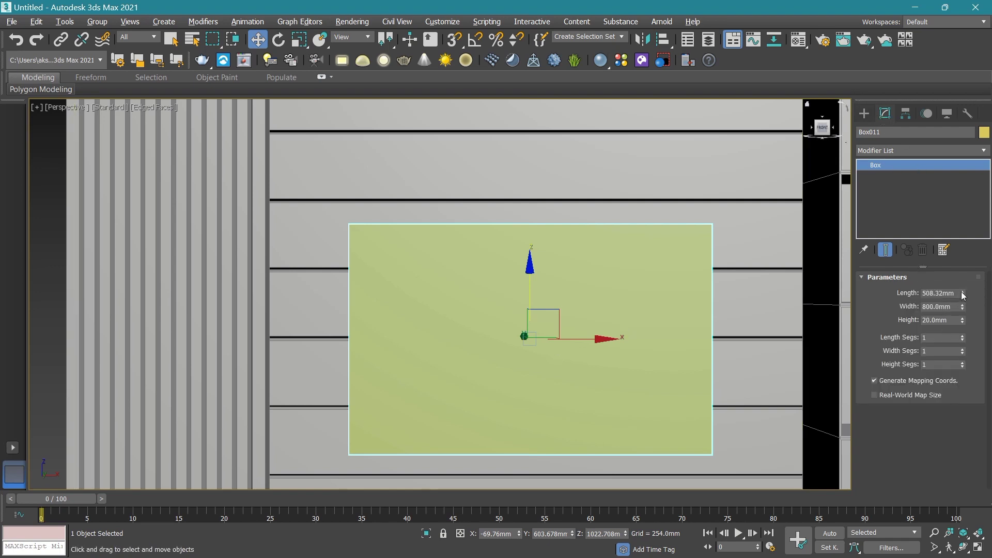
pyautogui.moveTo(962, 295); pyautogui.dragTo(962, 298)
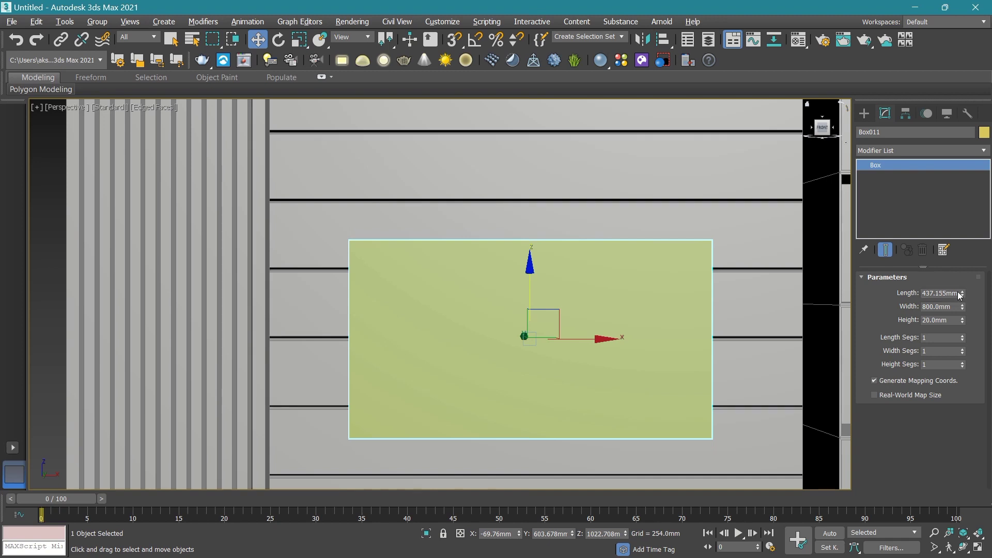
pyautogui.write('450')
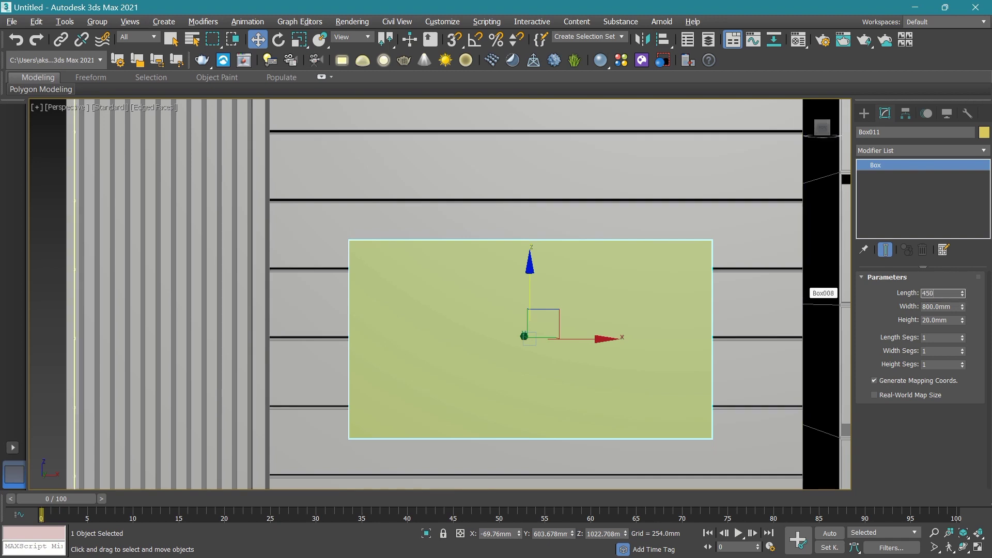
pyautogui.press('Return')
pyautogui.scroll(-3, 529, 306)
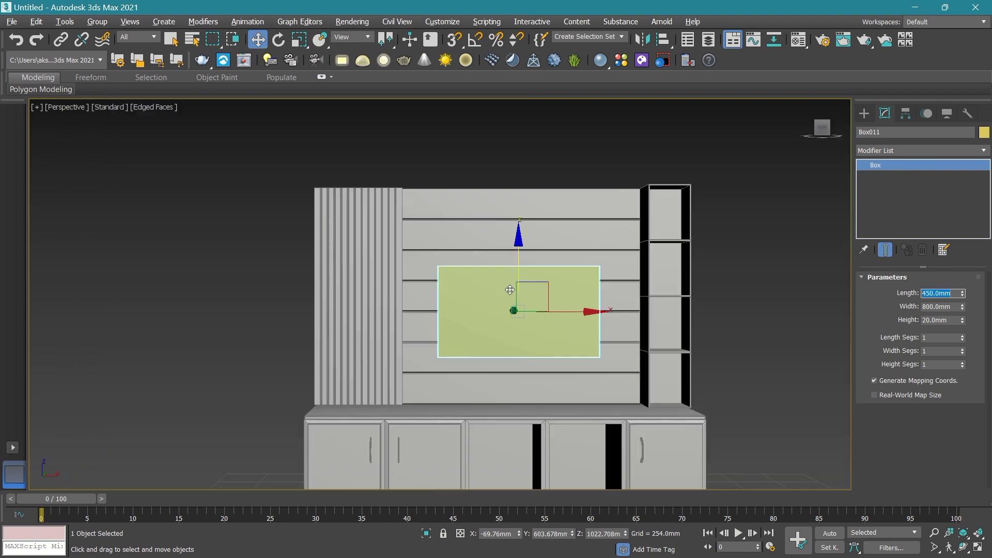
pyautogui.scroll(1, 528, 305)
pyautogui.click(574, 318)
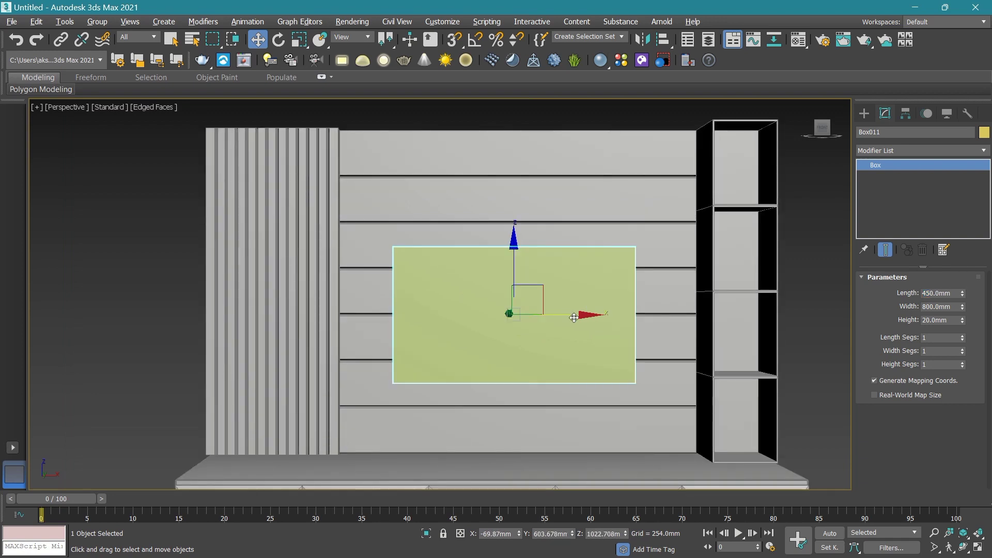
pyautogui.moveTo(574, 316); pyautogui.dragTo(577, 316)
# Convert the panel to Editable Poly and select its front polygon.
pyautogui.rightClick(570, 282)
pyautogui.moveTo(636, 423)
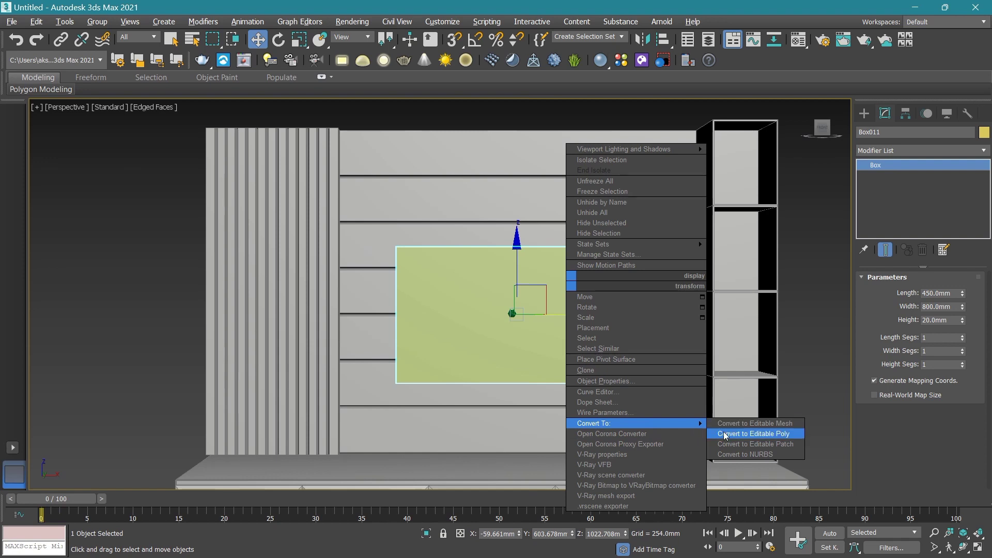
pyautogui.click(724, 434)
pyautogui.scroll(2, 558, 347)
pyautogui.click(931, 292)
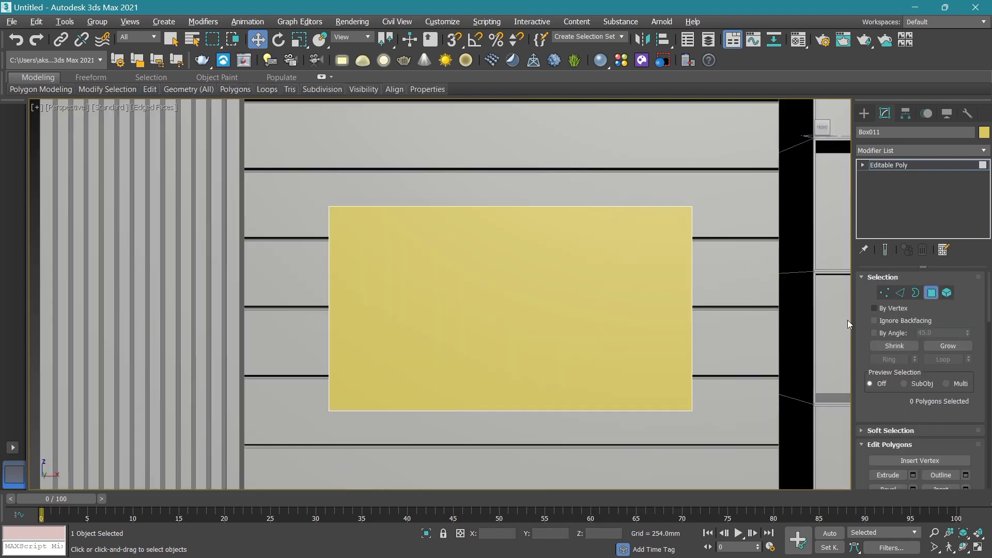
pyautogui.click(539, 351)
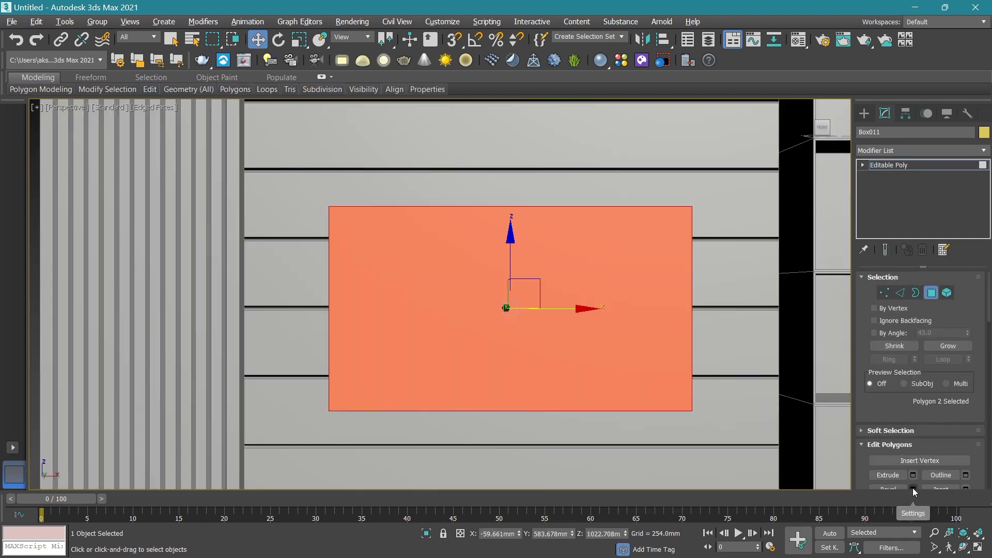
# Bevel the front face with height 0 and outline about -15.06 mm to form an inset border.
pyautogui.click(913, 489)
pyautogui.click(828, 128)
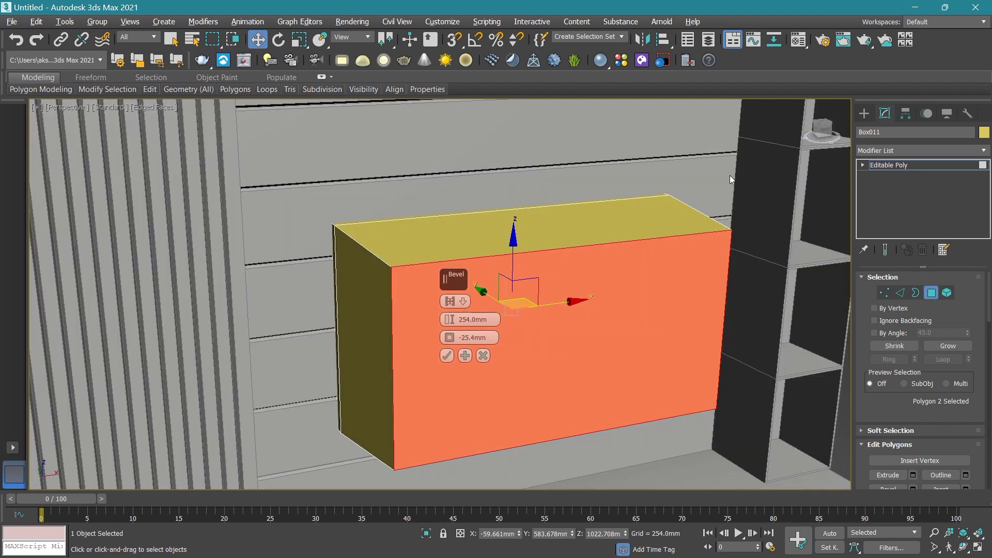
pyautogui.moveTo(449, 327); pyautogui.dragTo(453, 324)
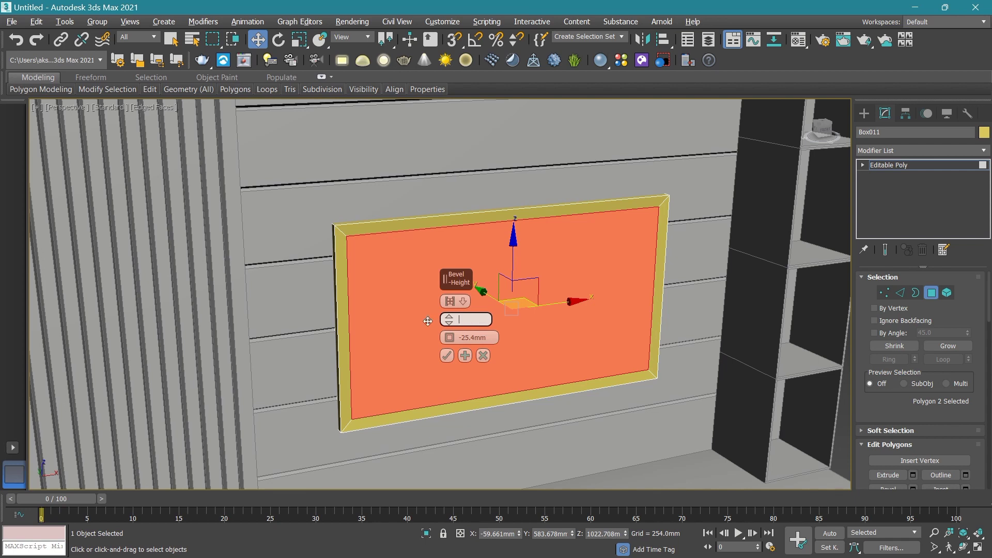
pyautogui.write('0')
pyautogui.press('Return')
pyautogui.scroll(2, 375, 289)
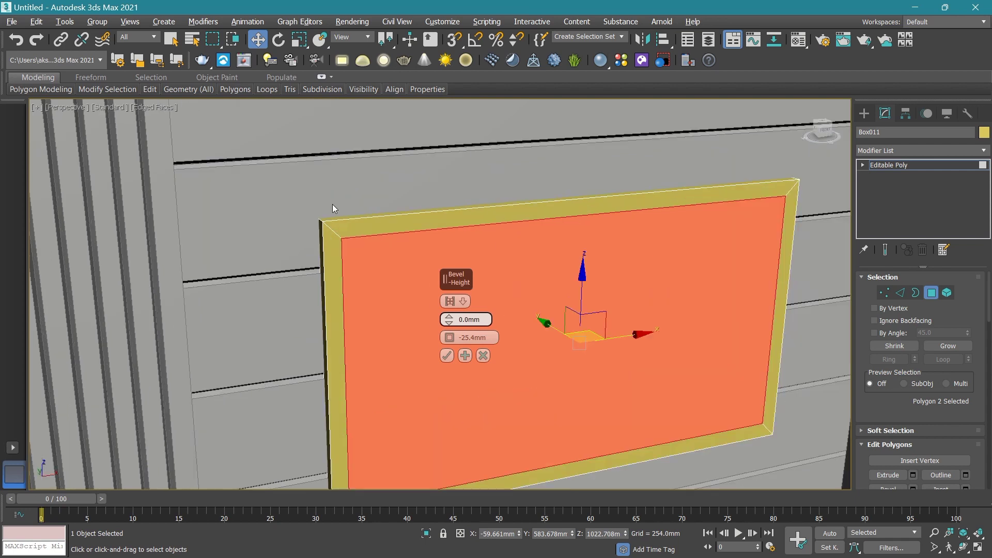
pyautogui.scroll(5, 382, 288)
pyautogui.moveTo(450, 339); pyautogui.dragTo(450, 338)
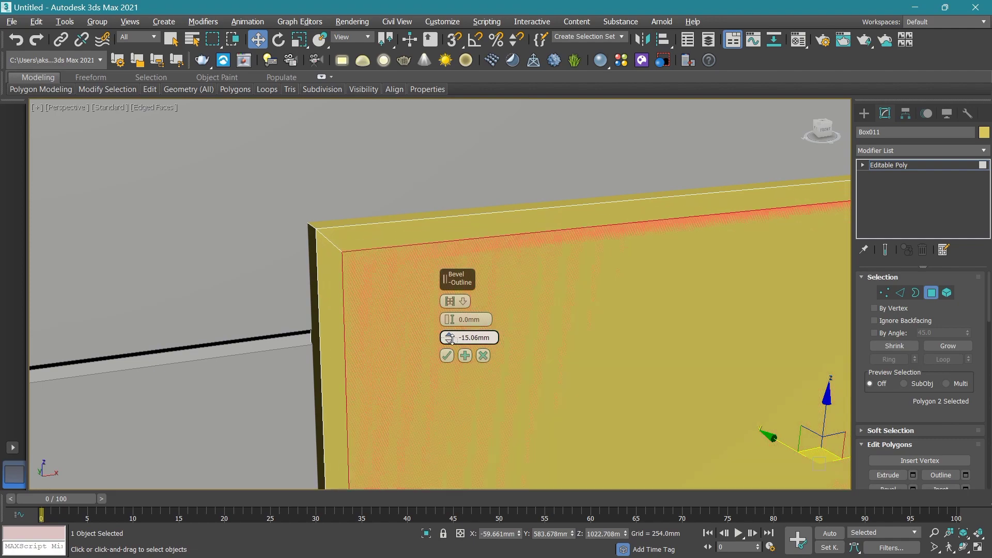
pyautogui.moveTo(451, 338); pyautogui.dragTo(450, 333)
pyautogui.scroll(-3, 350, 315)
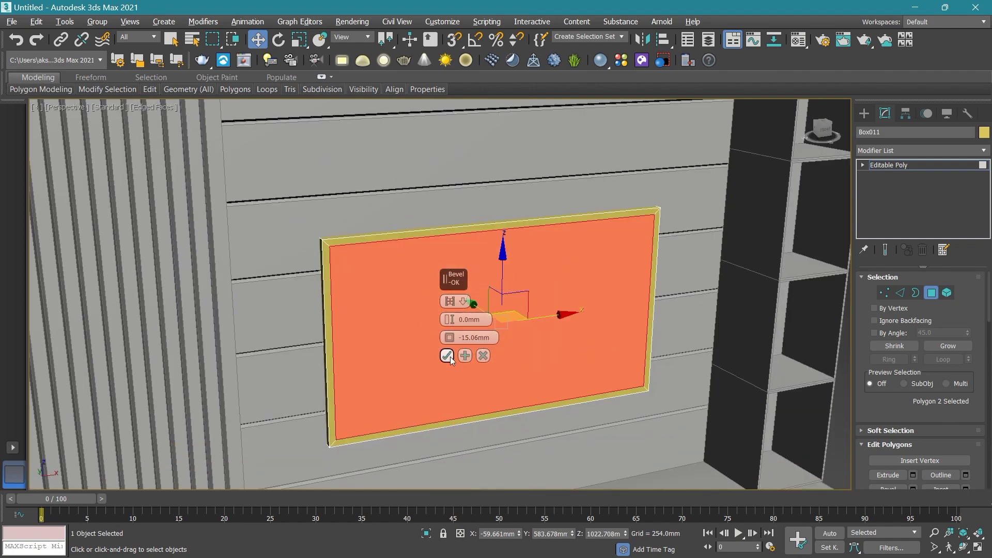
pyautogui.click(447, 355)
# Return to object level and change the panel's colour to grey.
pyautogui.scroll(-4, 567, 384)
pyautogui.click(622, 311)
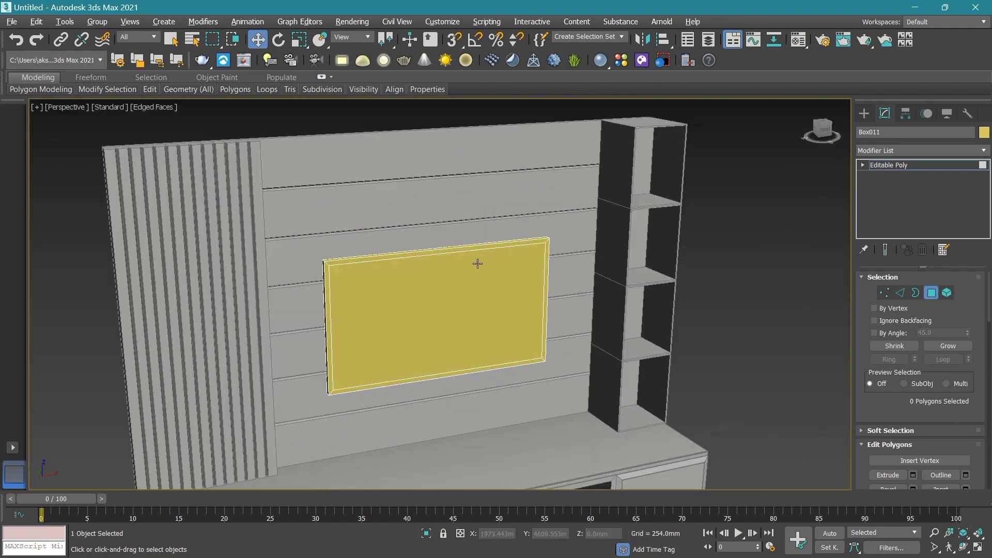
pyautogui.scroll(5, 477, 264)
pyautogui.scroll(1, 370, 243)
pyautogui.click(915, 165)
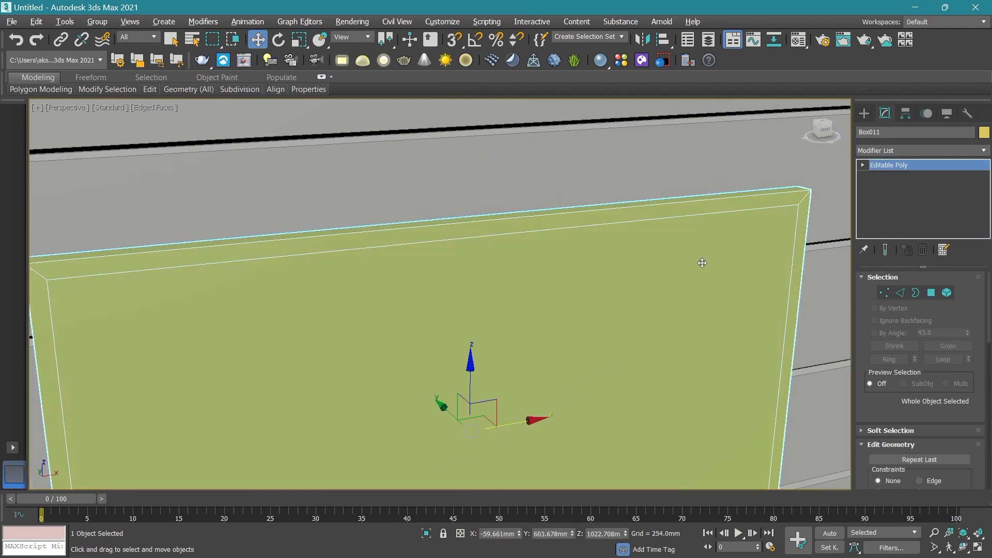
pyautogui.scroll(-5, 553, 372)
pyautogui.scroll(4, 453, 286)
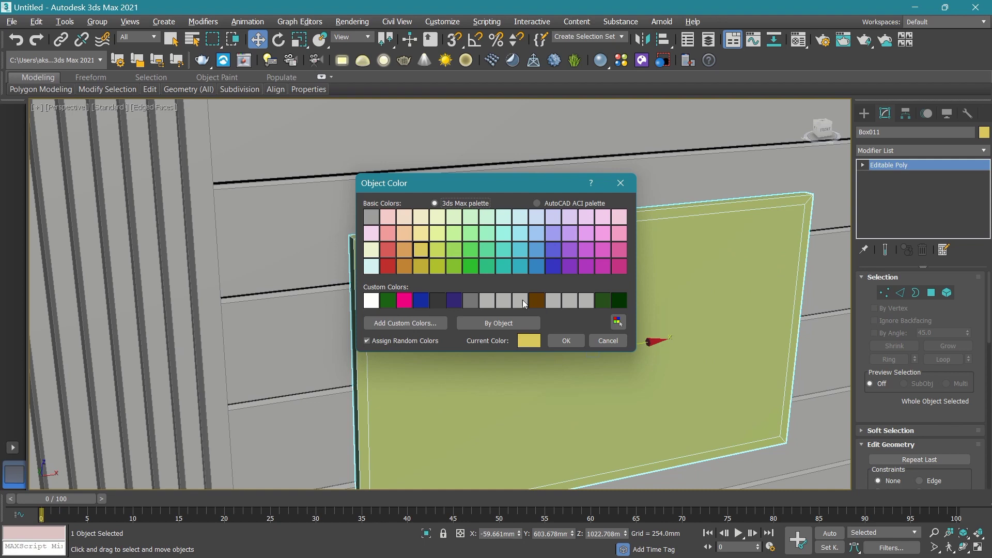
pyautogui.click(522, 300)
pyautogui.click(566, 340)
pyautogui.scroll(-5, 522, 347)
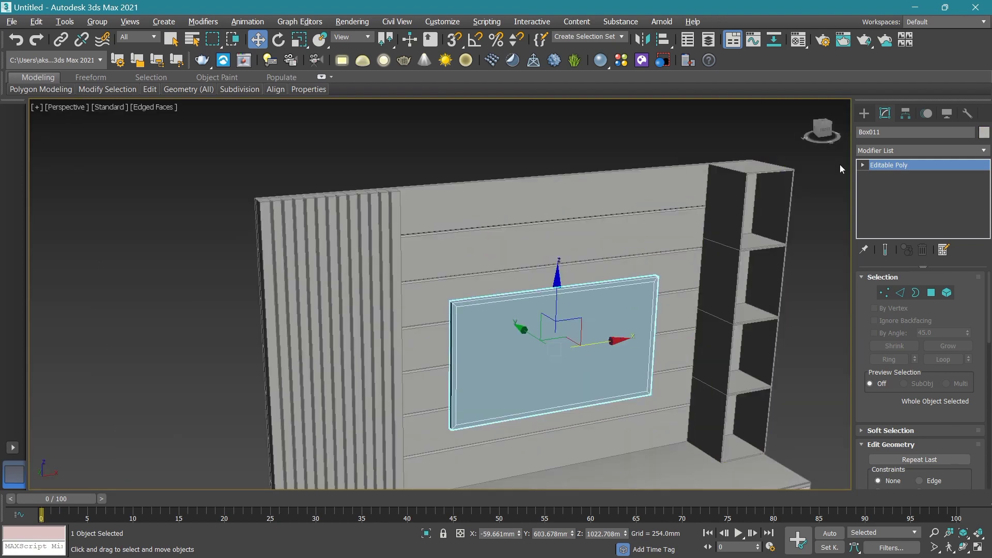
# Lower the TV panel slightly and shift it right to centre it on the back panel.
pyautogui.click(828, 134)
pyautogui.scroll(-4, 548, 397)
pyautogui.click(761, 292)
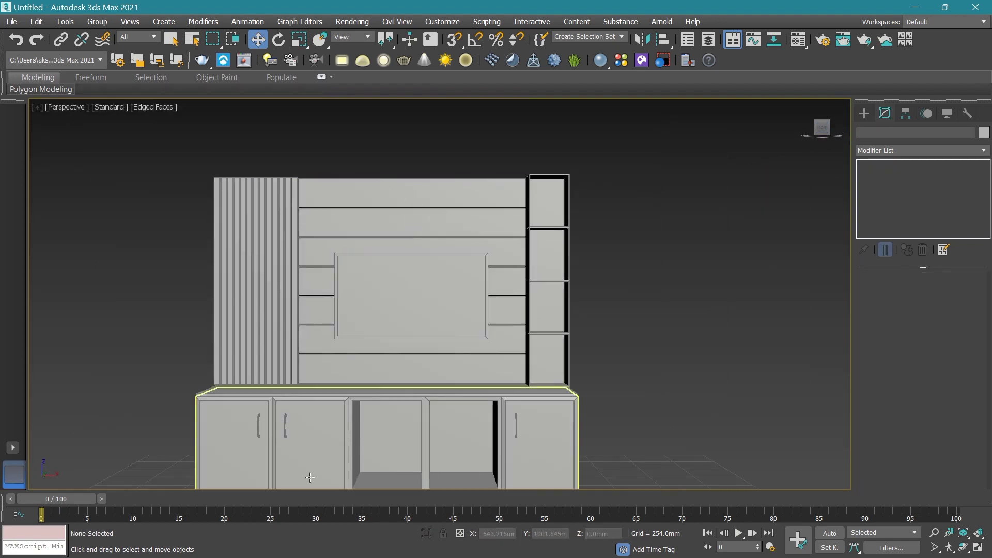
pyautogui.scroll(-2, 310, 477)
pyautogui.click(476, 254)
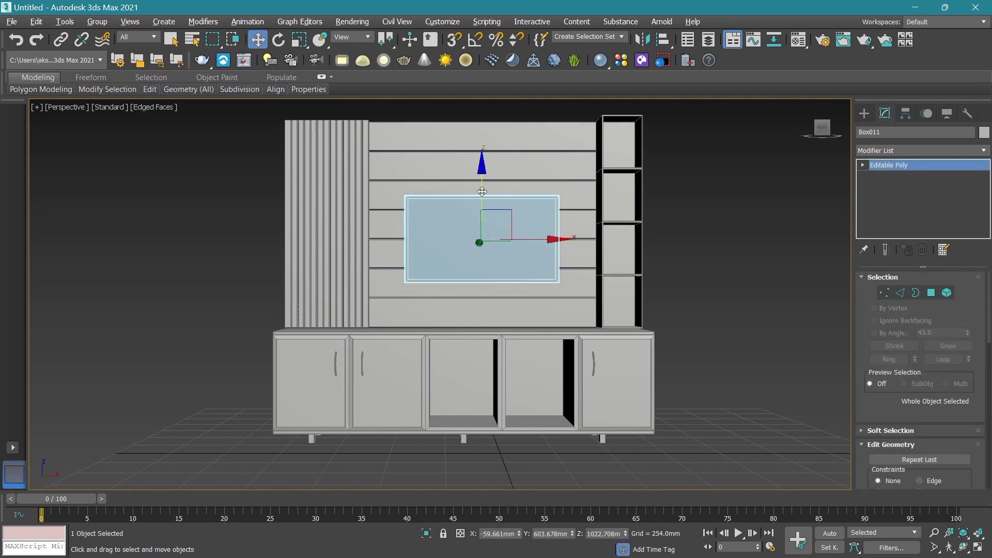
pyautogui.moveTo(481, 192); pyautogui.dragTo(481, 195)
pyautogui.moveTo(542, 244); pyautogui.dragTo(538, 246)
pyautogui.click(730, 229)
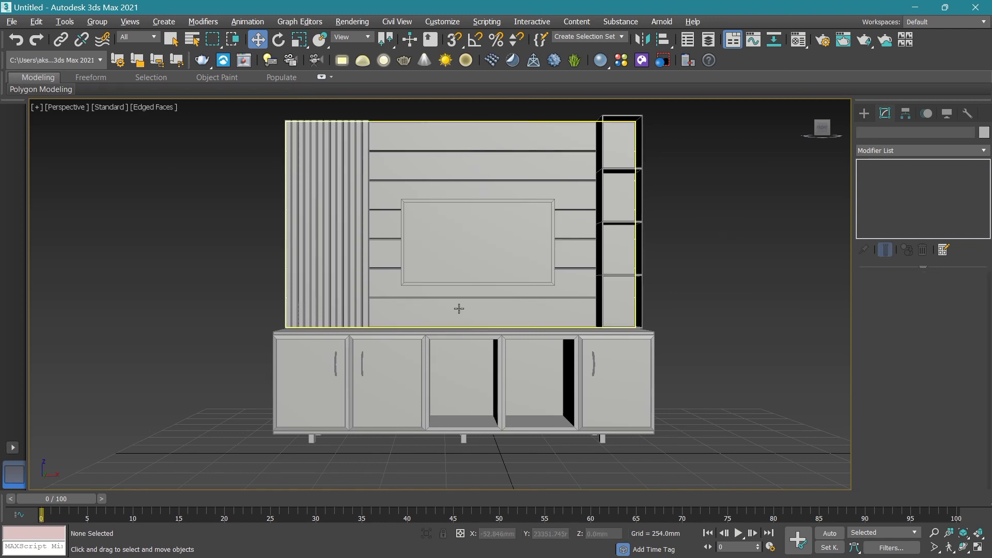
pyautogui.scroll(3, 510, 319)
pyautogui.moveTo(510, 320); pyautogui.dragTo(513, 333, button='middle')
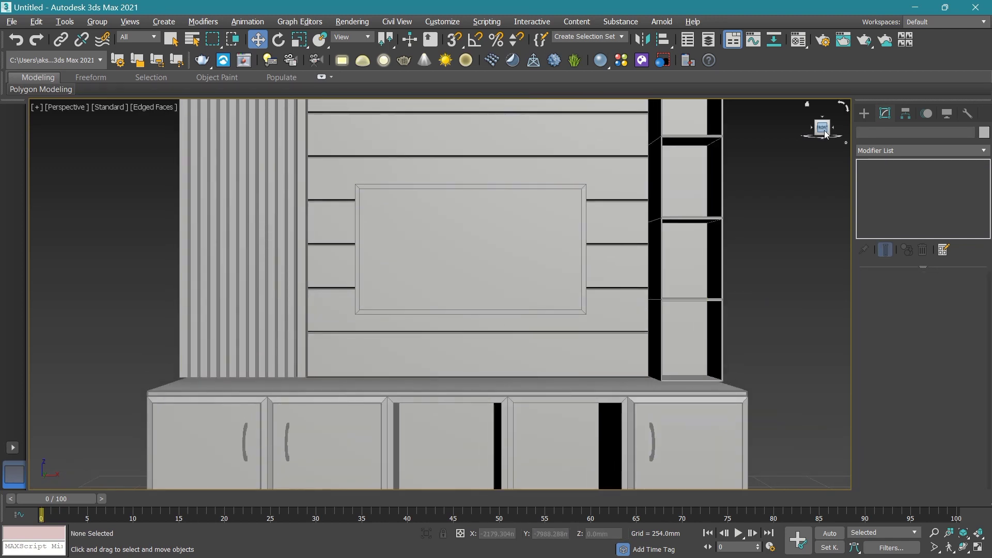
pyautogui.moveTo(814, 127); pyautogui.dragTo(909, 245)
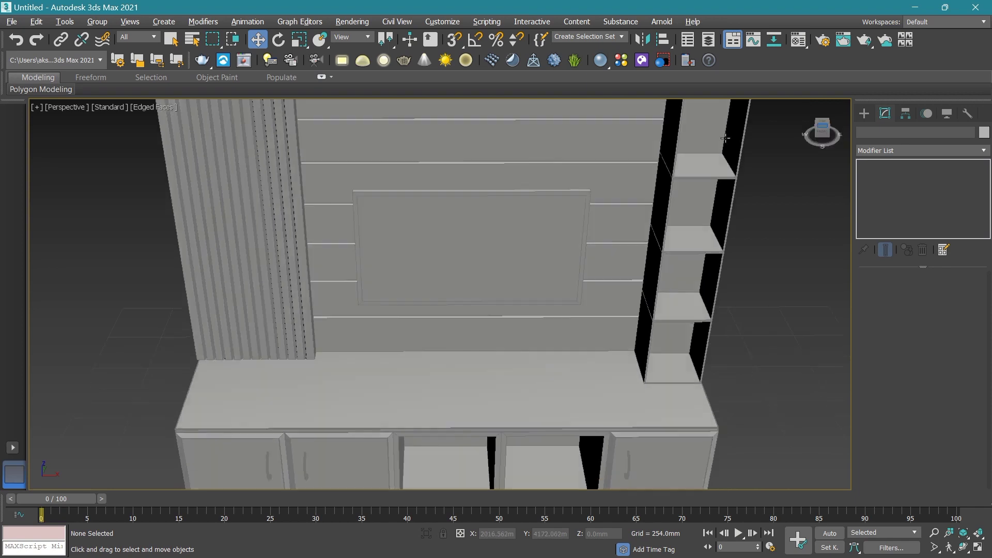
# Create a new box on the countertop and raise it into position.
pyautogui.click(864, 113)
pyautogui.click(893, 187)
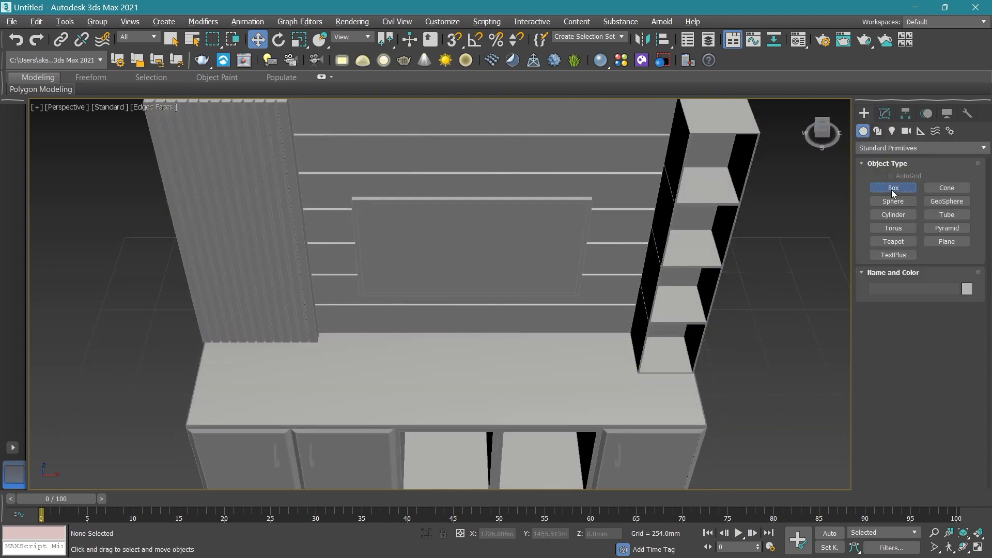
pyautogui.scroll(3, 552, 371)
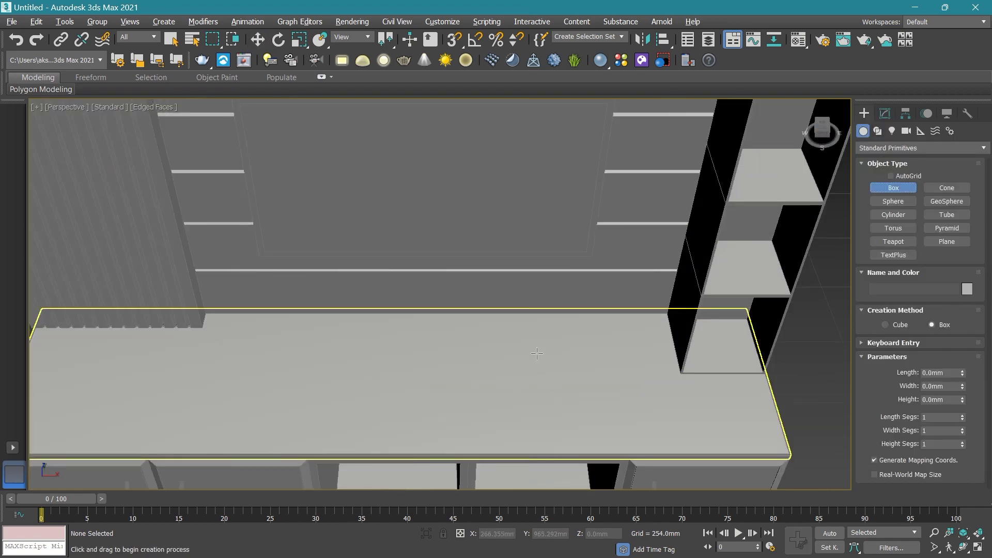
pyautogui.moveTo(537, 353); pyautogui.dragTo(608, 388)
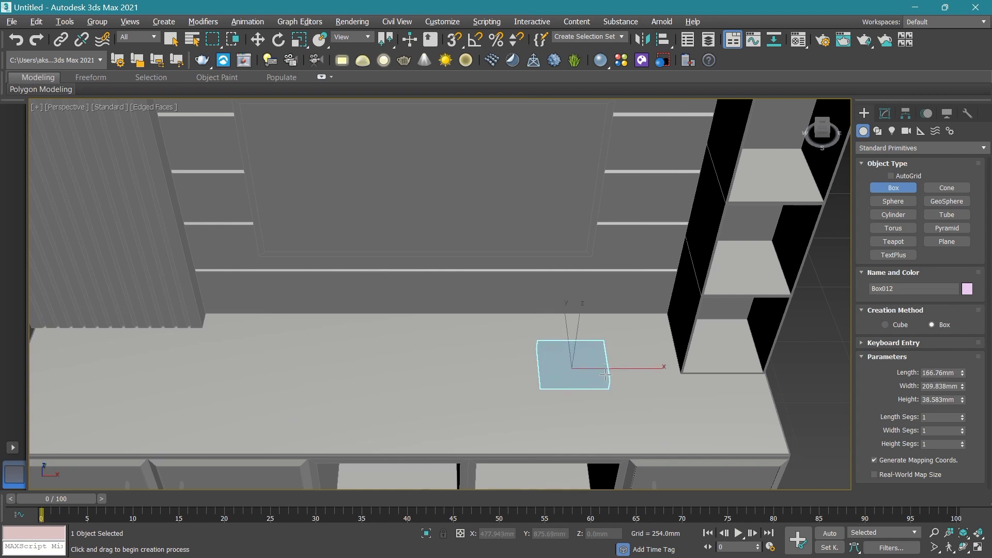
pyautogui.click(606, 375)
pyautogui.press('w')
pyautogui.moveTo(580, 335)
pyautogui.mouseDown()
pyautogui.moveTo(581, 292)
pyautogui.moveTo(597, 339)
pyautogui.moveTo(601, 289)
pyautogui.moveTo(622, 277)
pyautogui.mouseUp()
pyautogui.scroll(5, 617, 387)
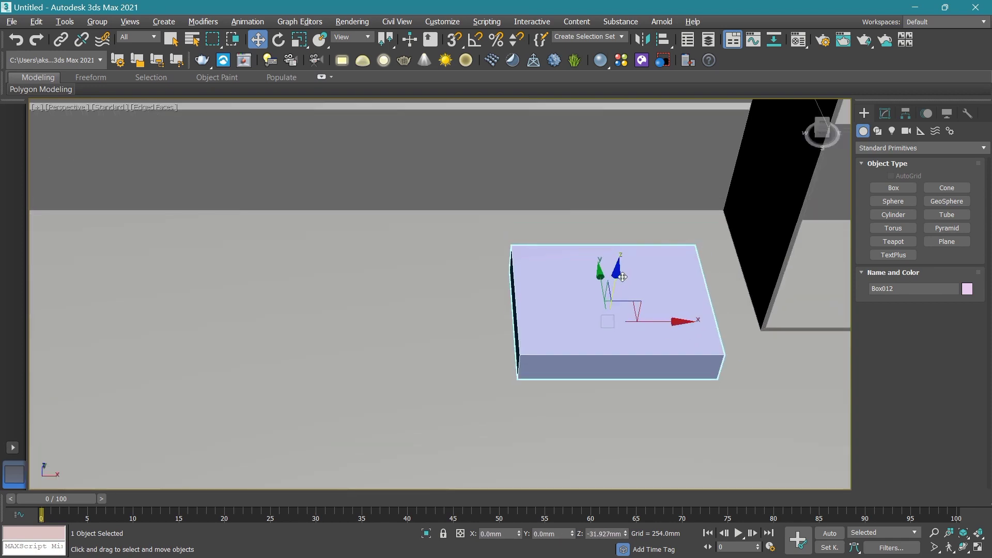
pyautogui.click(822, 133)
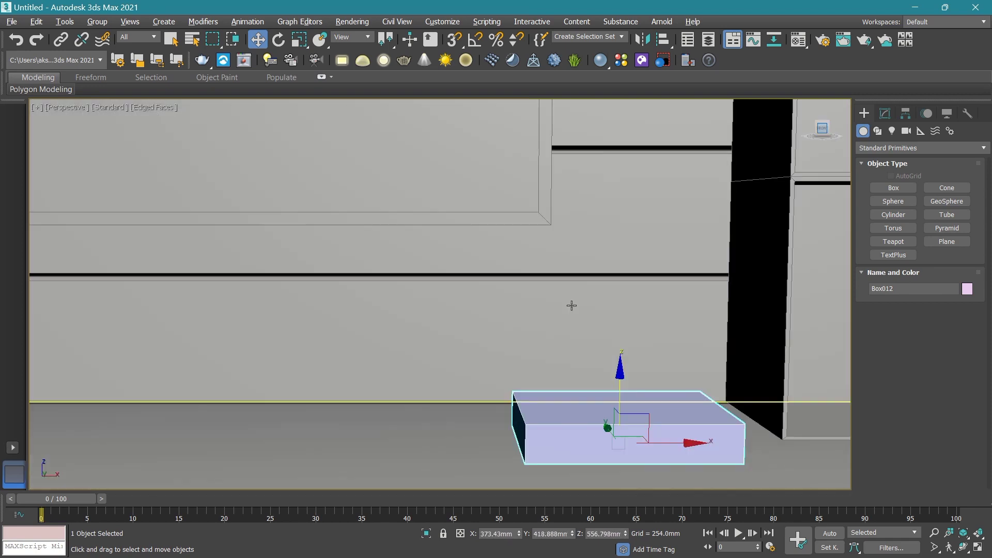
# Set the new box's length to 250 mm and width to 200 mm.
pyautogui.click(885, 113)
pyautogui.moveTo(962, 291); pyautogui.dragTo(960, 289)
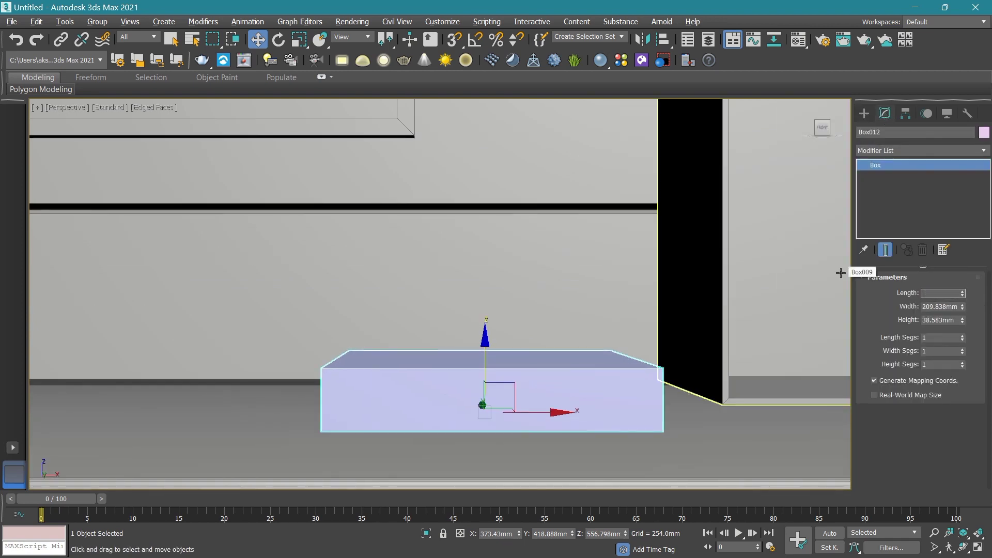
pyautogui.write('250.0mm')
pyautogui.press('Return')
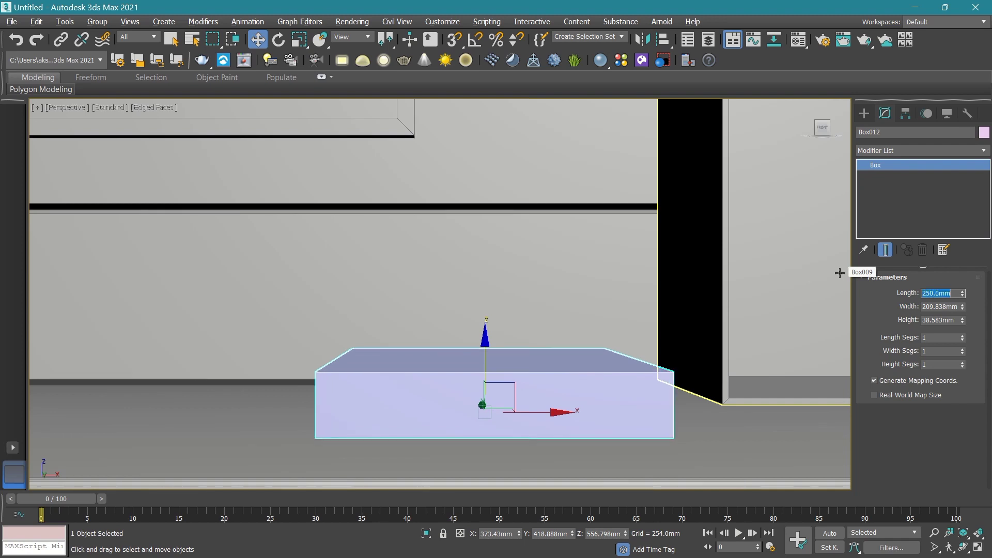
pyautogui.moveTo(963, 306); pyautogui.dragTo(964, 302)
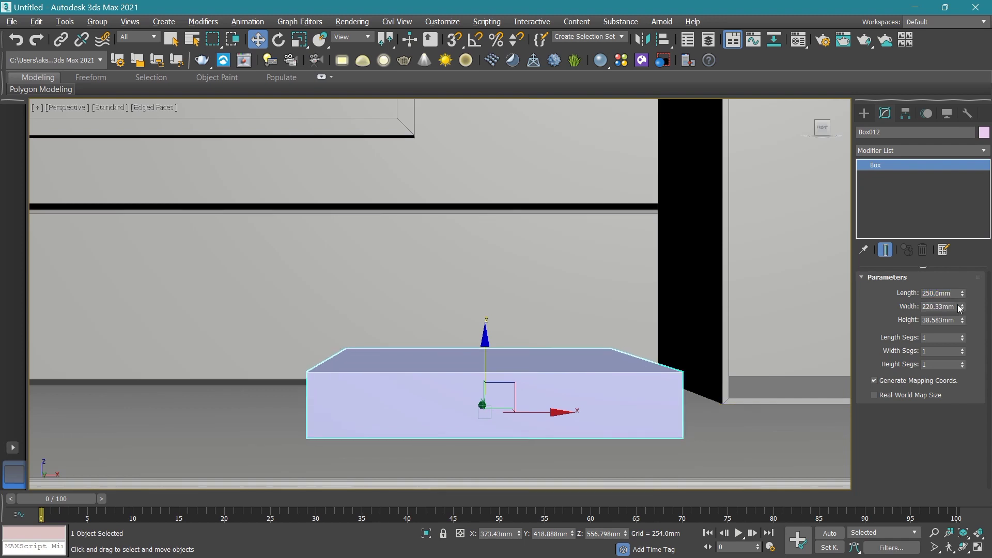
pyautogui.press('BackSpace')
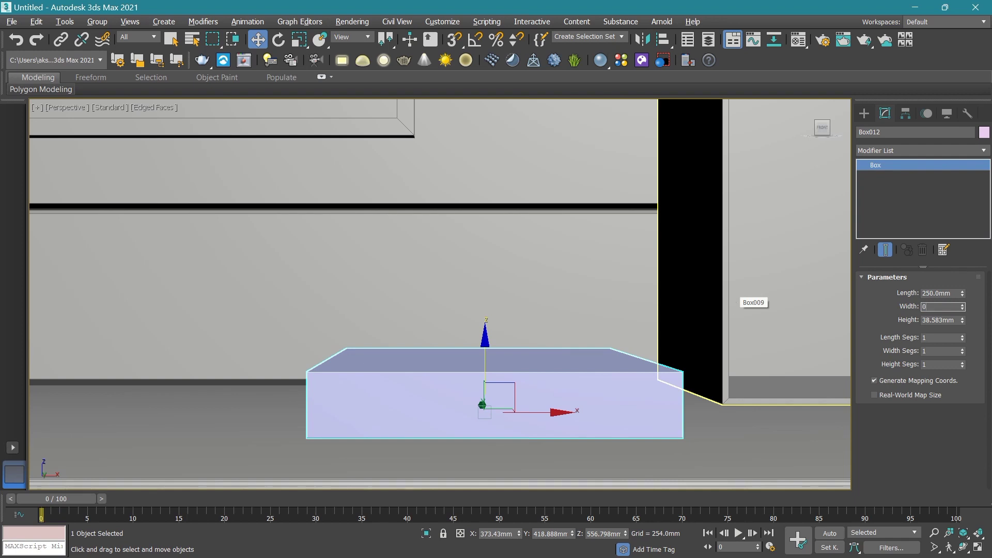
pyautogui.write('20')
pyautogui.press('Return')
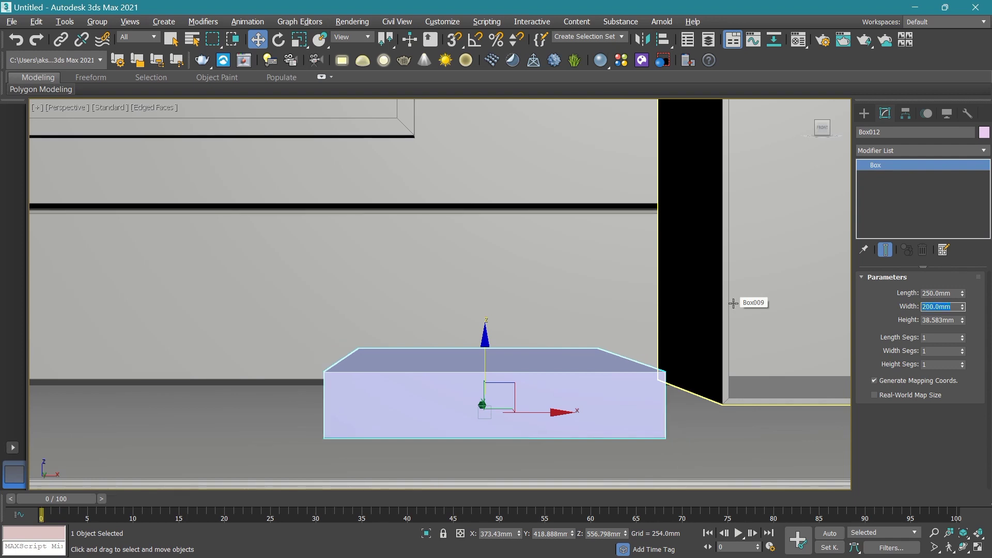
# Set the box's height to 25 mm to make a thin slab.
pyautogui.doubleClick(955, 320)
pyautogui.press('BackSpace')
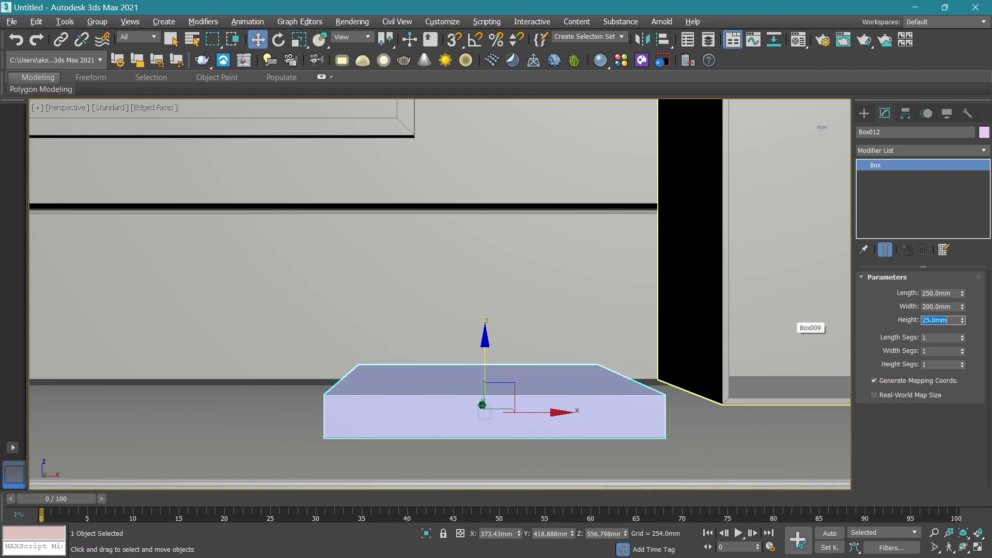
pyautogui.write('25')
pyautogui.press('Return')
pyautogui.scroll(-3, 751, 316)
pyautogui.scroll(-2, 468, 313)
pyautogui.moveTo(467, 313); pyautogui.dragTo(473, 314, button='middle')
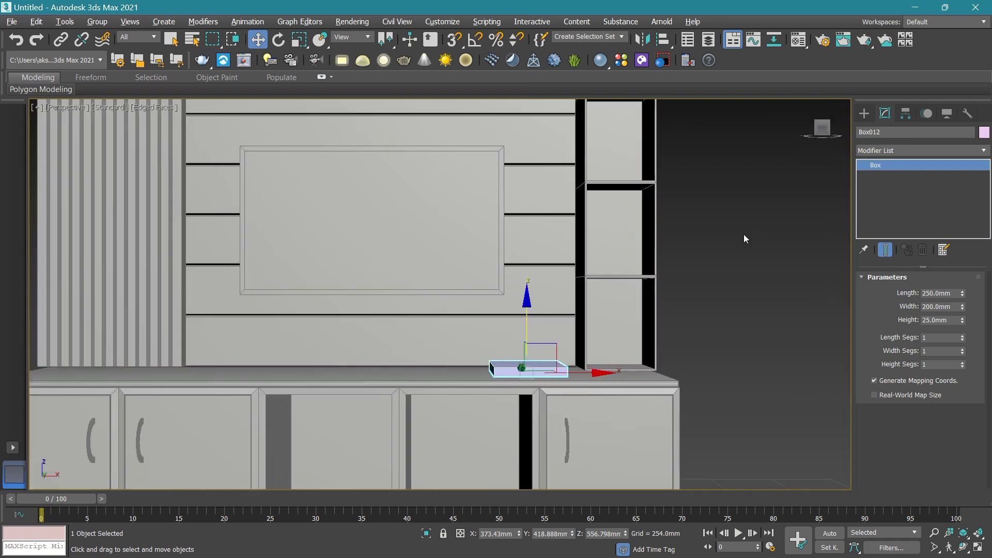
# Colour the slab light grey and clear the selection.
pyautogui.click(983, 132)
pyautogui.click(586, 217)
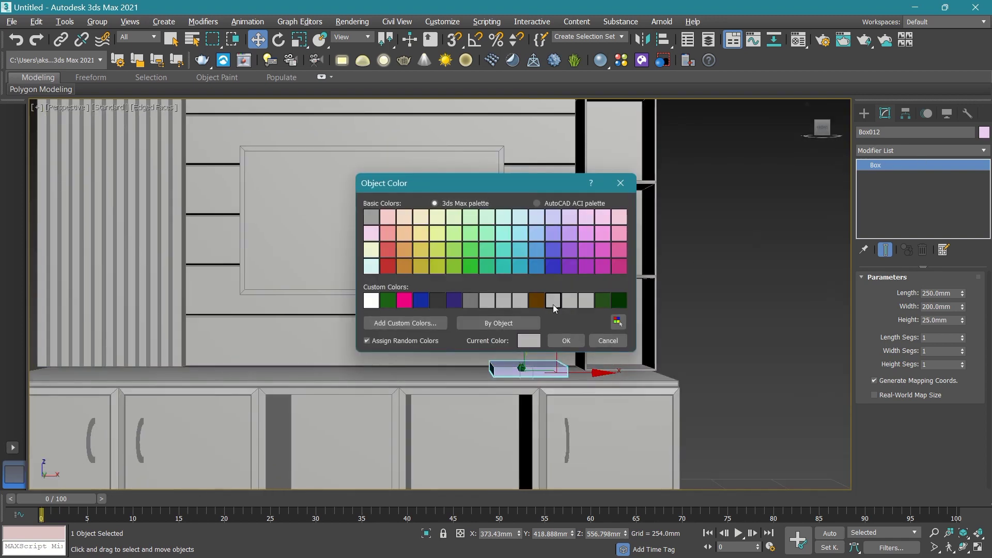
pyautogui.click(566, 340)
pyautogui.click(659, 323)
pyautogui.scroll(-2, 542, 371)
# Orbit and pan around the shelf column, then activate Box under Standard Primitives.
pyautogui.scroll(-4, 489, 354)
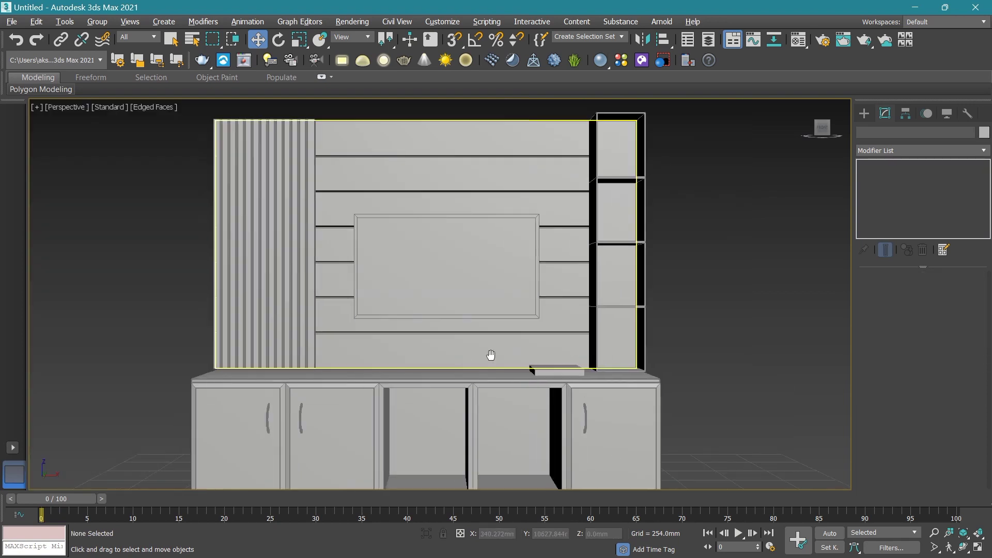
pyautogui.moveTo(489, 354); pyautogui.dragTo(579, 356, button='middle')
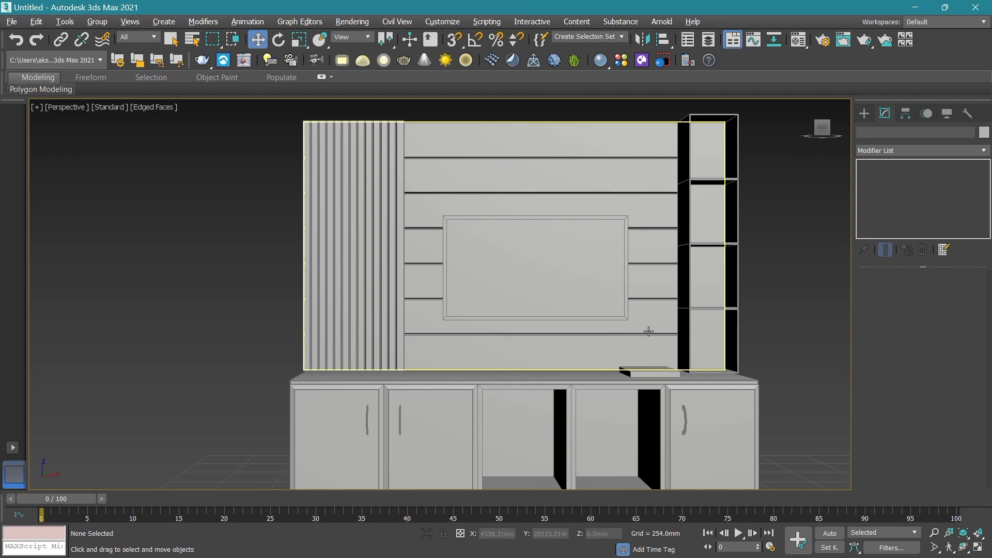
pyautogui.scroll(1, 646, 338)
pyautogui.scroll(3, 637, 349)
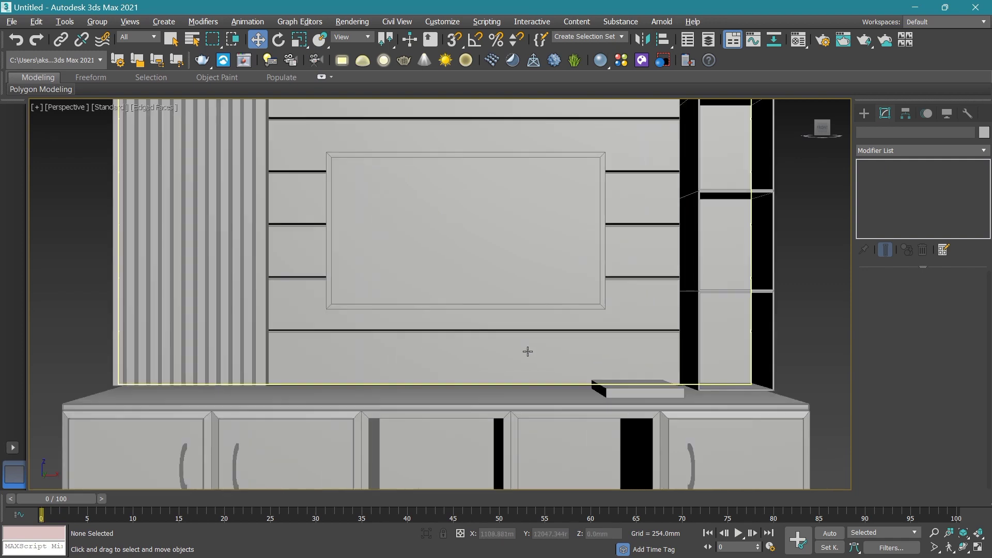
pyautogui.moveTo(527, 351); pyautogui.dragTo(499, 351, button='middle')
pyautogui.moveTo(822, 129)
pyautogui.mouseDown()
pyautogui.moveTo(802, 160)
pyautogui.moveTo(604, 316)
pyautogui.moveTo(618, 283)
pyautogui.mouseUp()
pyautogui.moveTo(618, 283)
pyautogui.mouseDown(button='middle')
pyautogui.moveTo(630, 258)
pyautogui.moveTo(640, 299)
pyautogui.mouseUp(button='middle')
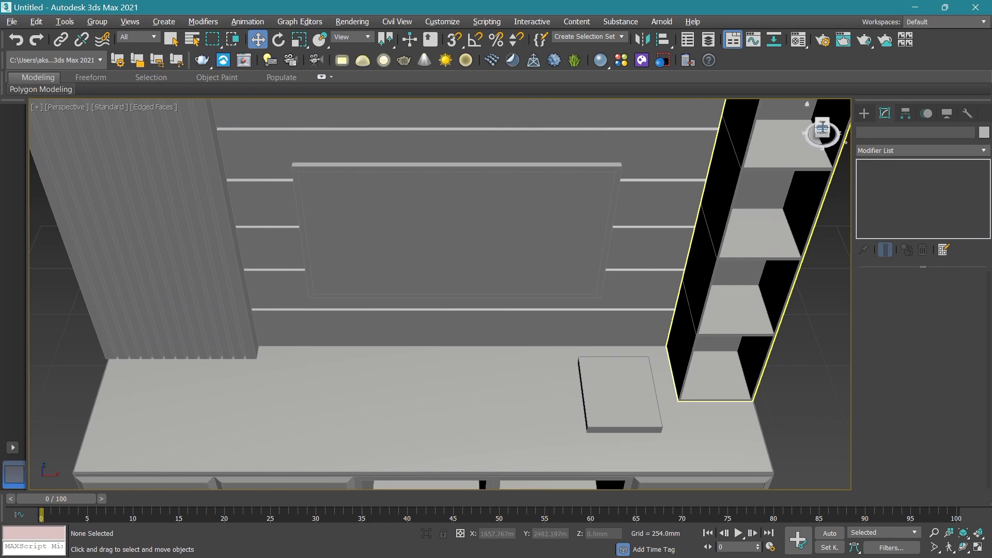
pyautogui.moveTo(559, 393)
pyautogui.keyDown('alt'); pyautogui.mouseDown(button='middle')
pyautogui.moveTo(547, 361)
pyautogui.moveTo(723, 361)
pyautogui.mouseUp(button='middle'); pyautogui.keyUp('alt')
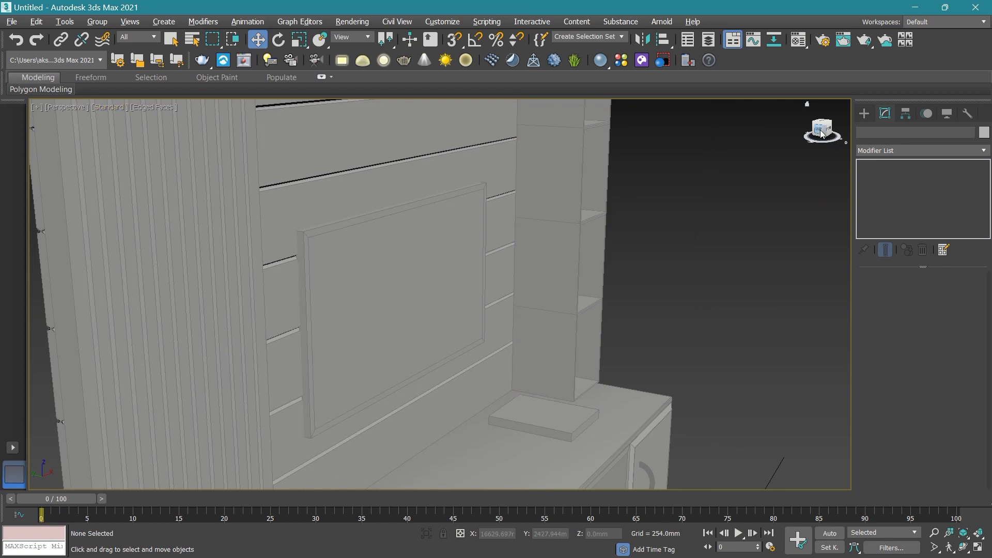
pyautogui.scroll(3, 546, 358)
pyautogui.scroll(2, 611, 336)
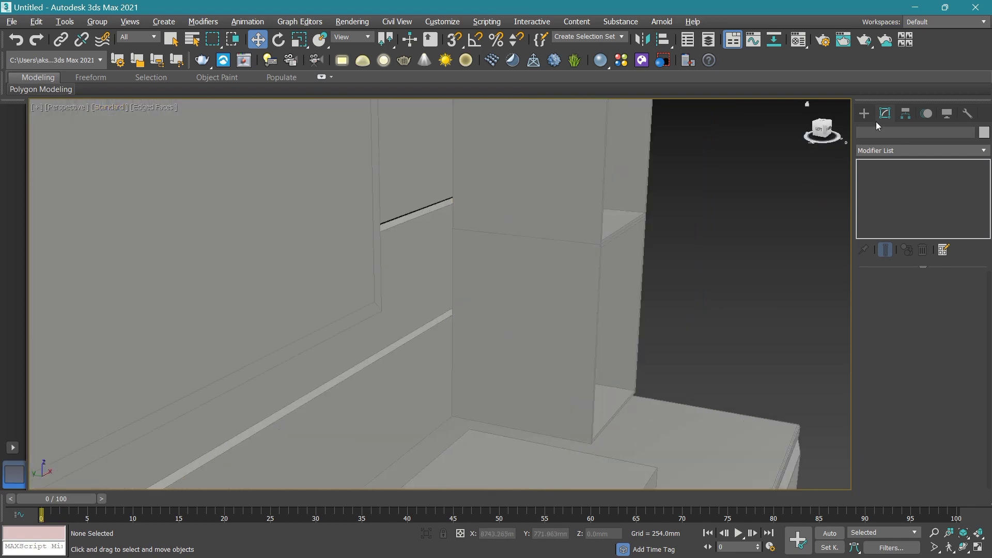
pyautogui.click(864, 114)
pyautogui.click(897, 188)
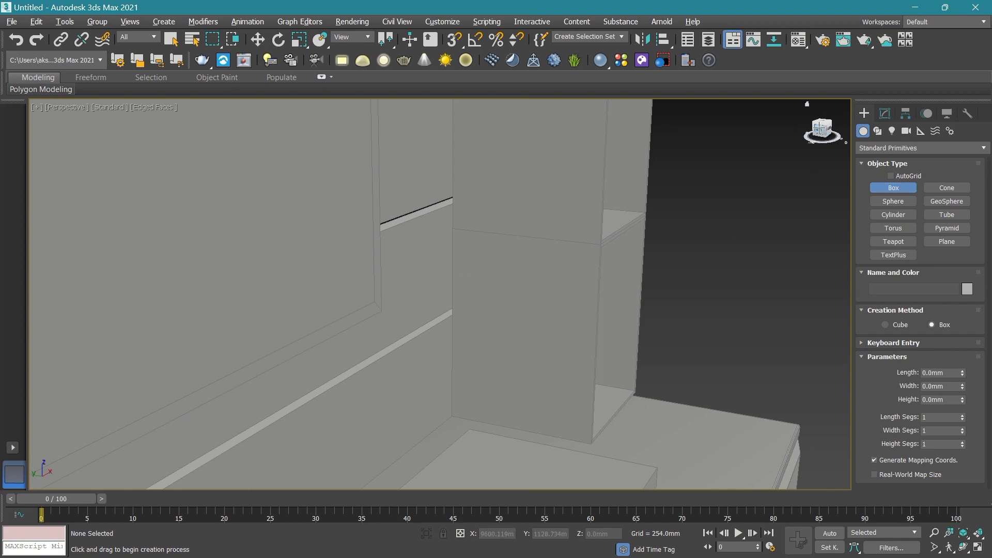
# Draw a thin square box panel in the maximized Left viewport.
pyautogui.scroll(-3, 462, 327)
pyautogui.scroll(-2, 462, 328)
pyautogui.scroll(-1, 463, 328)
pyautogui.hotkey('alt', 'w')
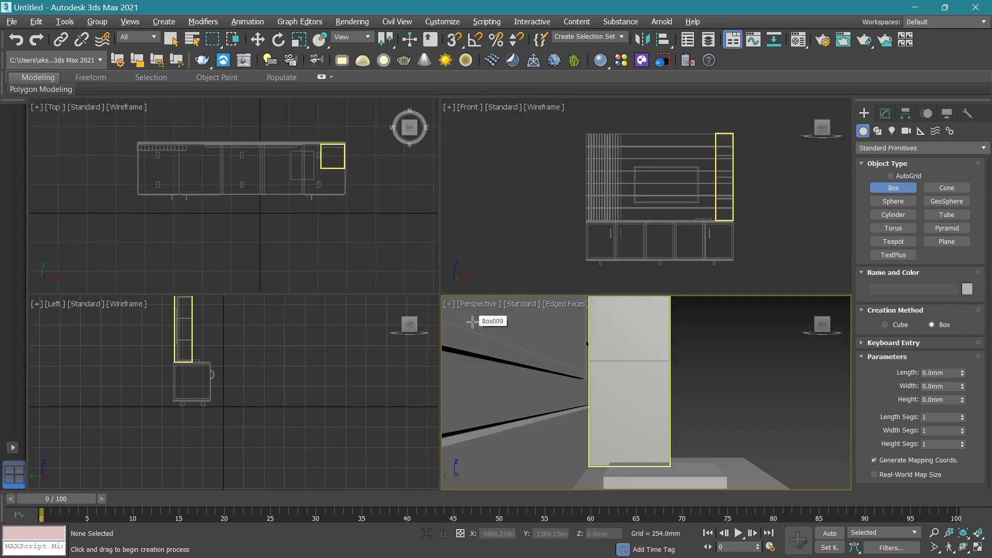
pyautogui.scroll(1, 200, 347)
pyautogui.hotkey('alt', 'w')
pyautogui.scroll(3, 204, 349)
pyautogui.scroll(2, 441, 192)
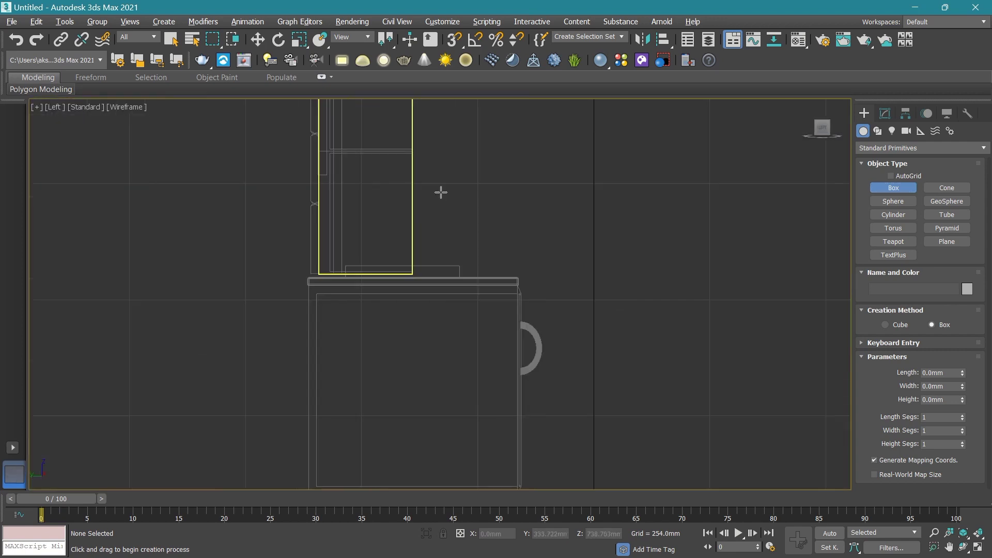
pyautogui.scroll(1, 352, 182)
pyautogui.scroll(2, 359, 198)
pyautogui.scroll(-2, 341, 223)
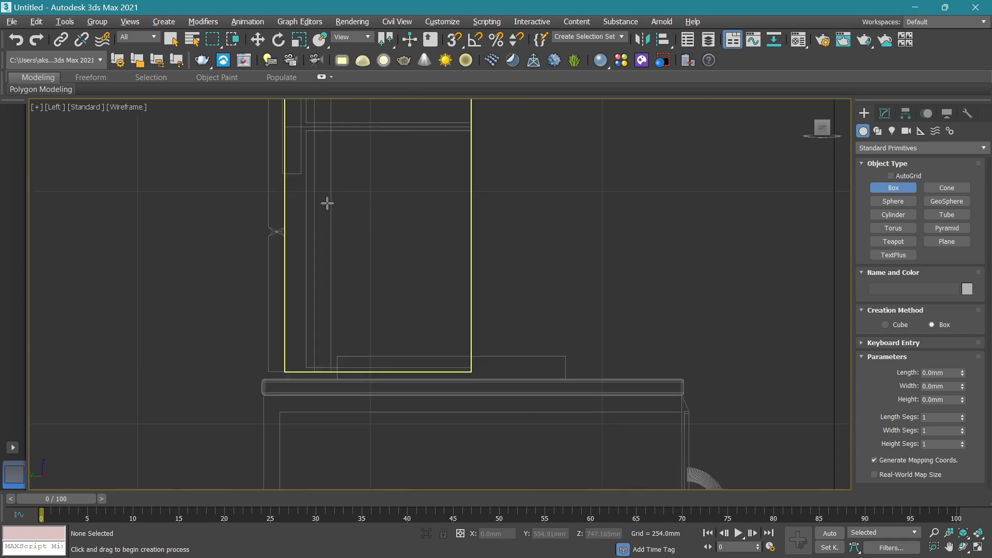
pyautogui.moveTo(324, 217); pyautogui.dragTo(452, 328)
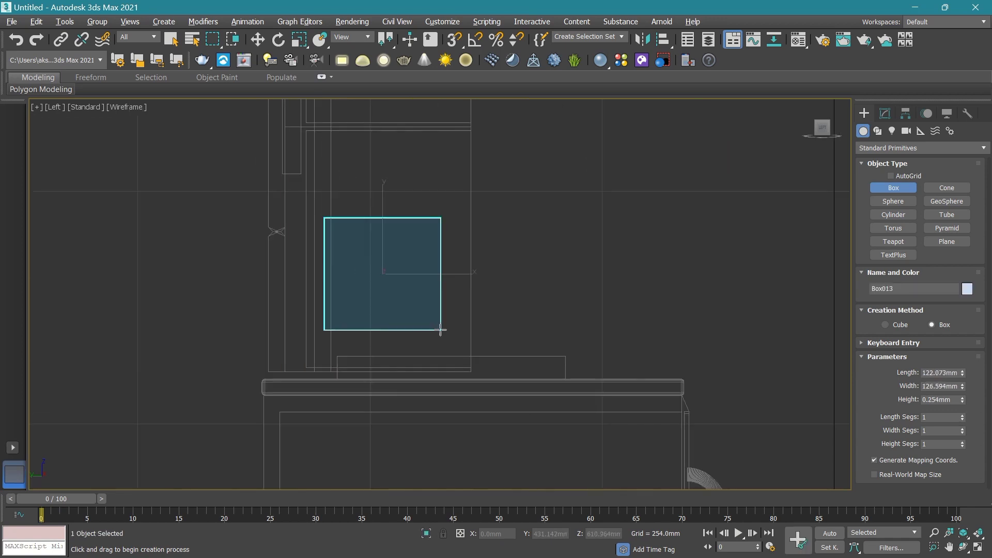
# Move the new box onto the tall shelf column's face in the Perspective view.
pyautogui.hotkey('alt', 'w')
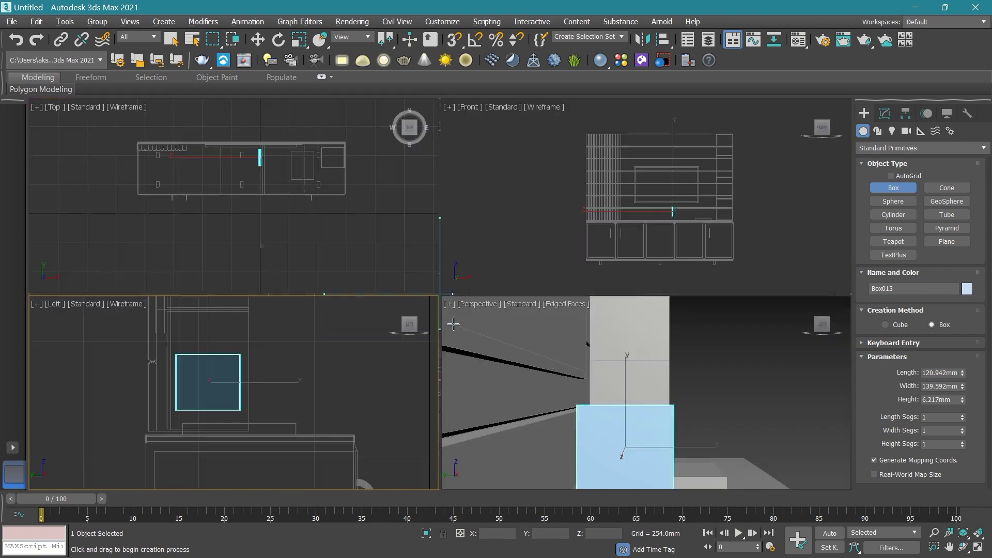
pyautogui.rightClick(695, 417)
pyautogui.hotkey('alt', 'w')
pyautogui.press('w')
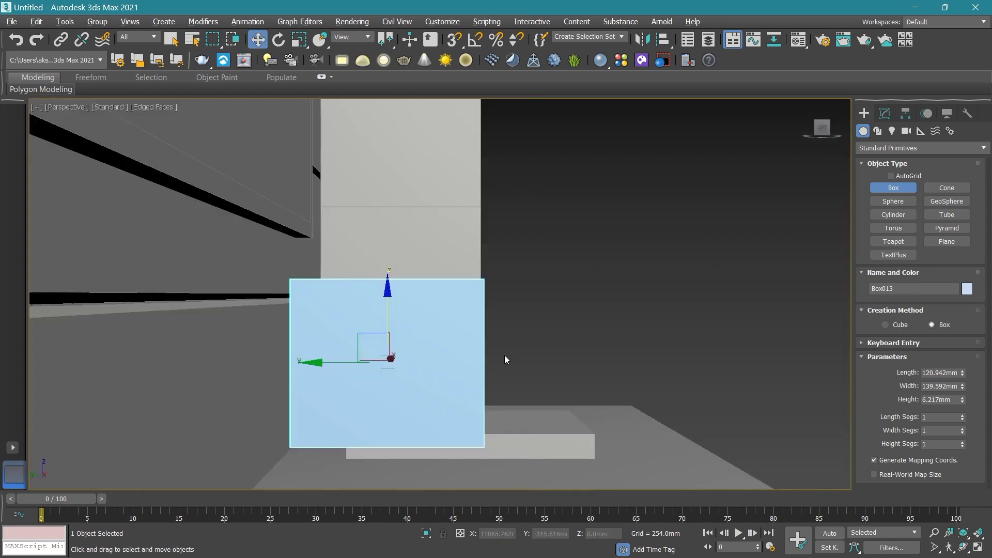
pyautogui.keyDown('alt'); pyautogui.moveTo(439, 294); pyautogui.dragTo(465, 289, button='middle'); pyautogui.keyUp('alt')
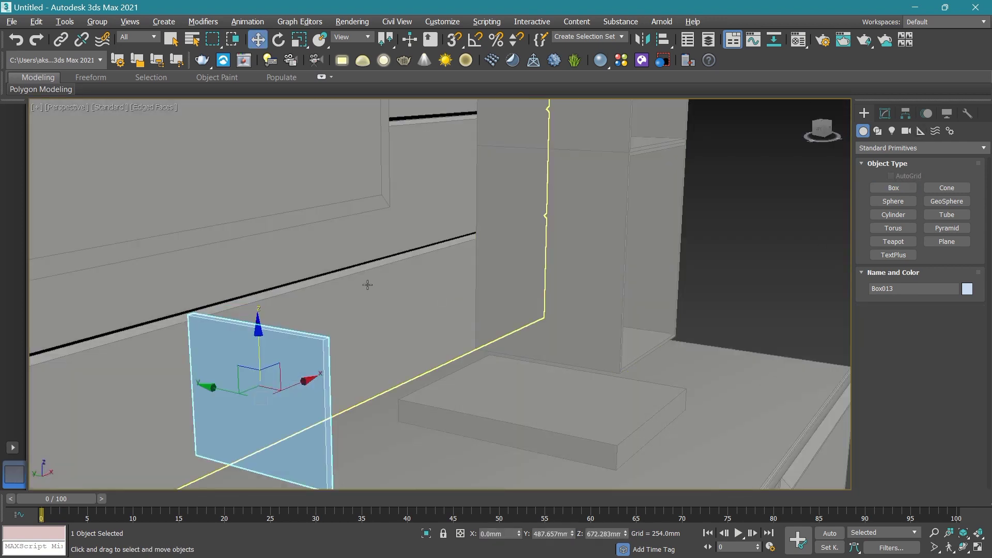
pyautogui.moveTo(299, 381); pyautogui.dragTo(598, 285)
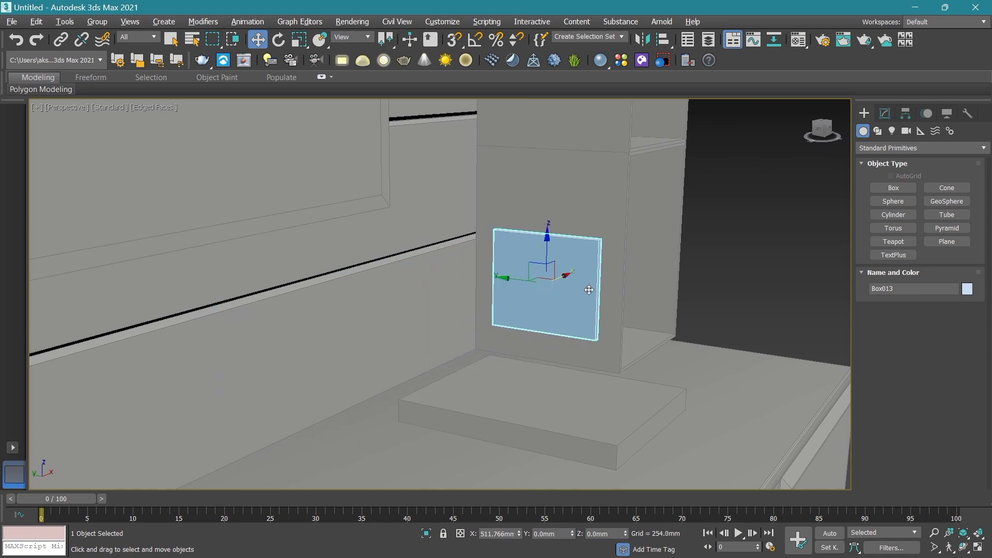
# Frame the box head-on, nudge it along X and raise it slightly on the column.
pyautogui.scroll(3, 598, 285)
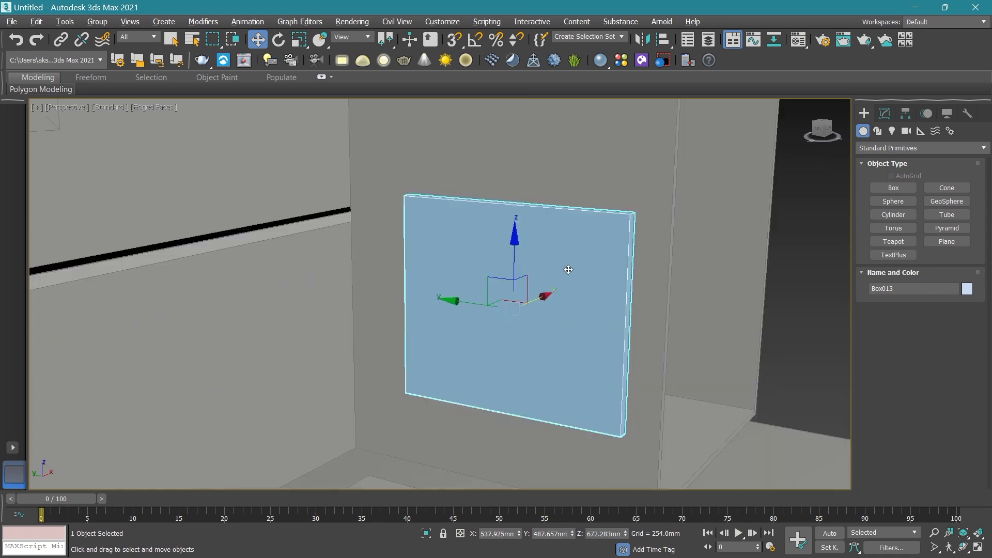
pyautogui.scroll(3, 568, 280)
pyautogui.moveTo(476, 323); pyautogui.dragTo(473, 324)
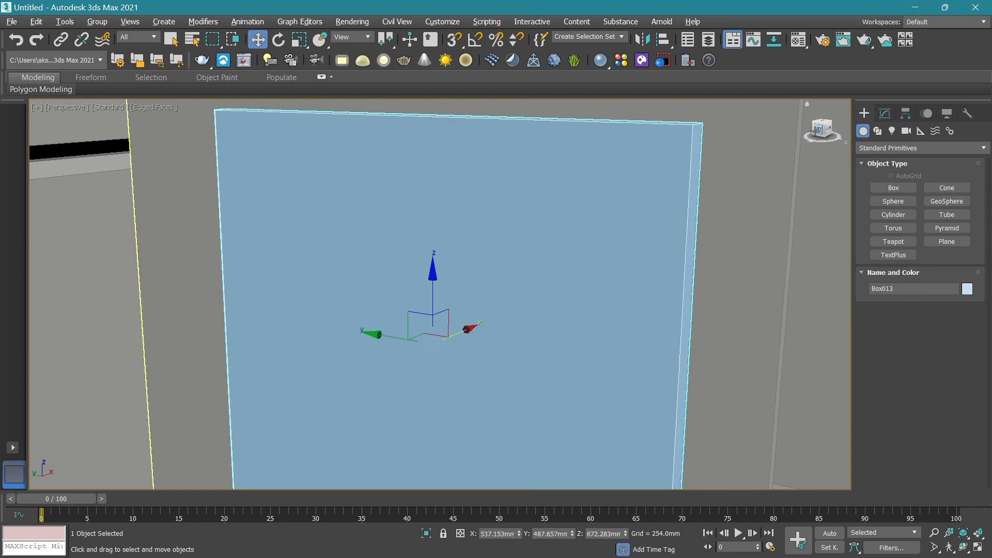
pyautogui.click(808, 127)
pyautogui.press('z')
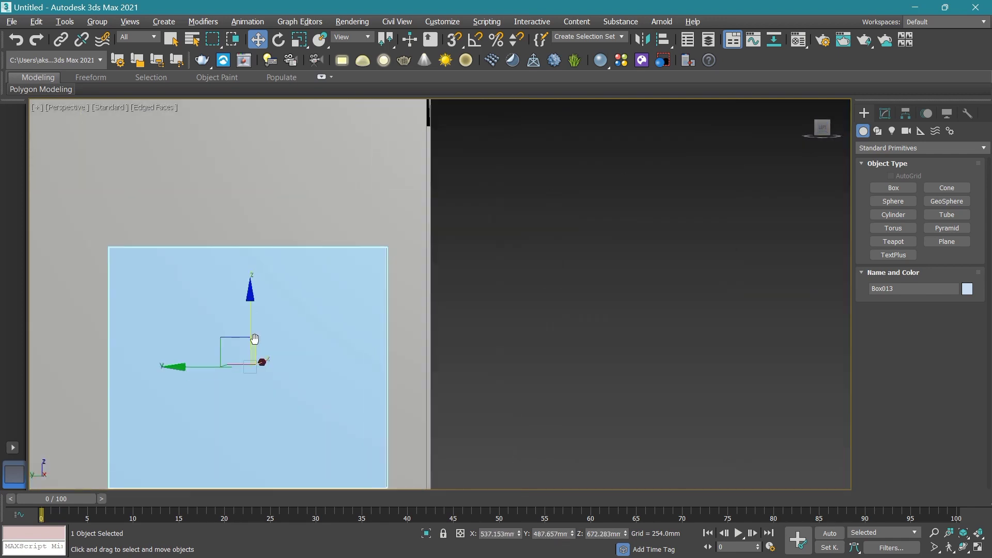
pyautogui.moveTo(401, 206); pyautogui.dragTo(398, 167)
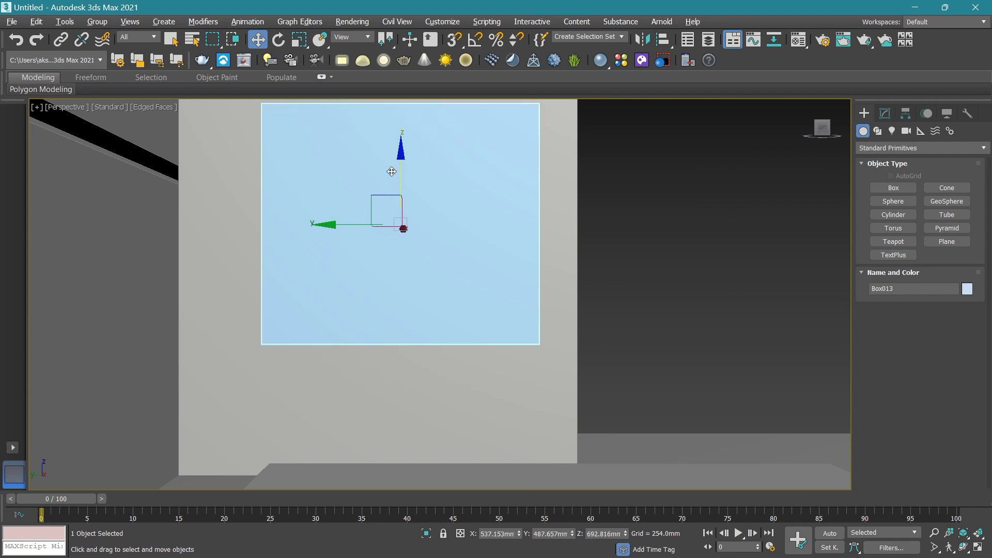
pyautogui.moveTo(381, 248)
pyautogui.mouseDown(button='middle')
pyautogui.moveTo(367, 270)
pyautogui.moveTo(381, 325)
pyautogui.mouseUp(button='middle')
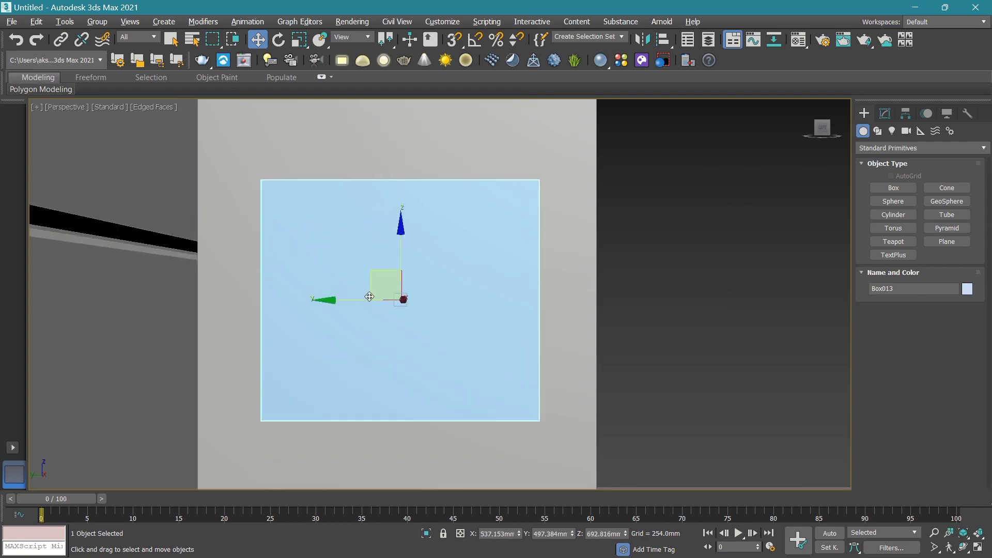
# Nudge Box013 sideways and slightly down to settle it on the column face.
pyautogui.moveTo(269, 278); pyautogui.dragTo(313, 268, button='middle')
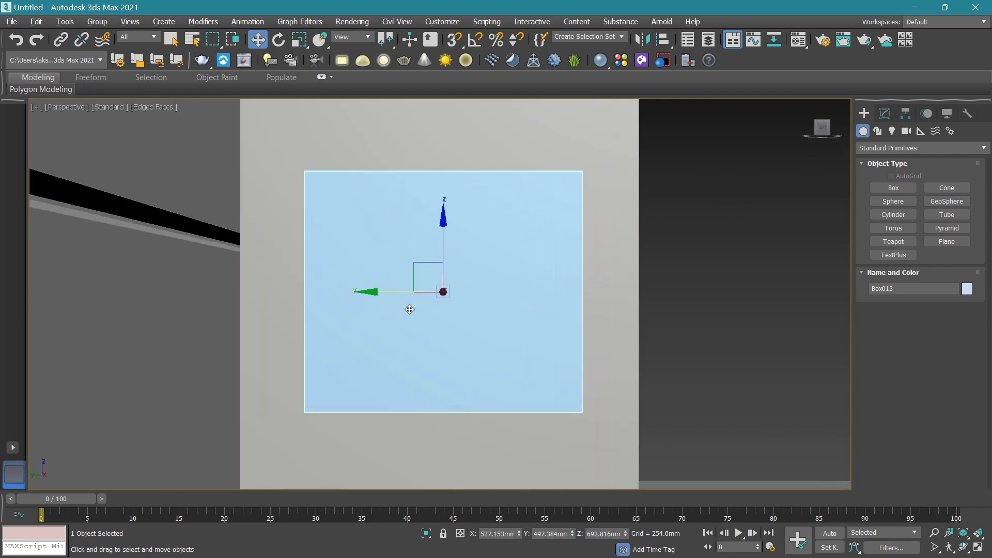
pyautogui.moveTo(375, 291); pyautogui.dragTo(367, 290)
pyautogui.keyDown('alt'); pyautogui.moveTo(367, 290); pyautogui.dragTo(403, 274, button='middle'); pyautogui.keyUp('alt')
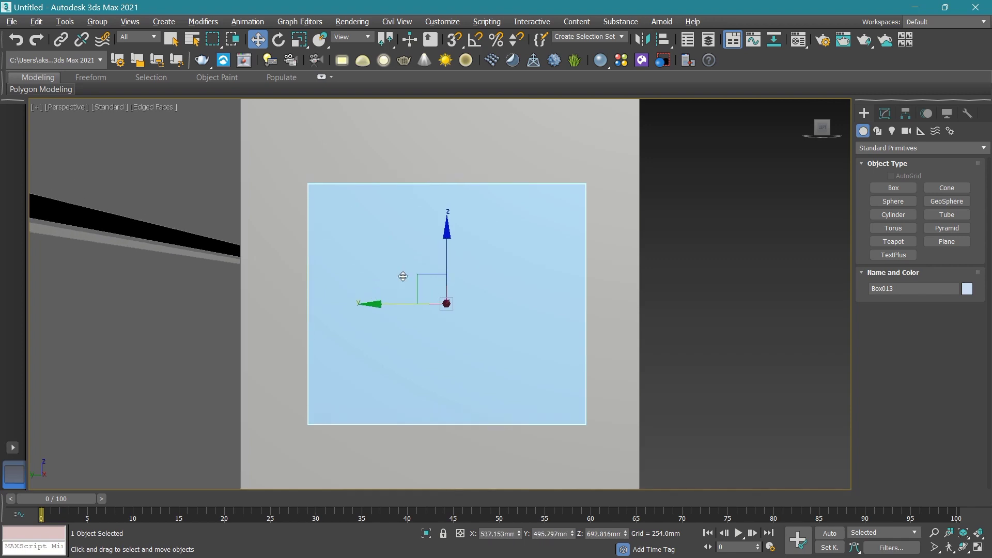
pyautogui.moveTo(444, 236); pyautogui.dragTo(443, 239)
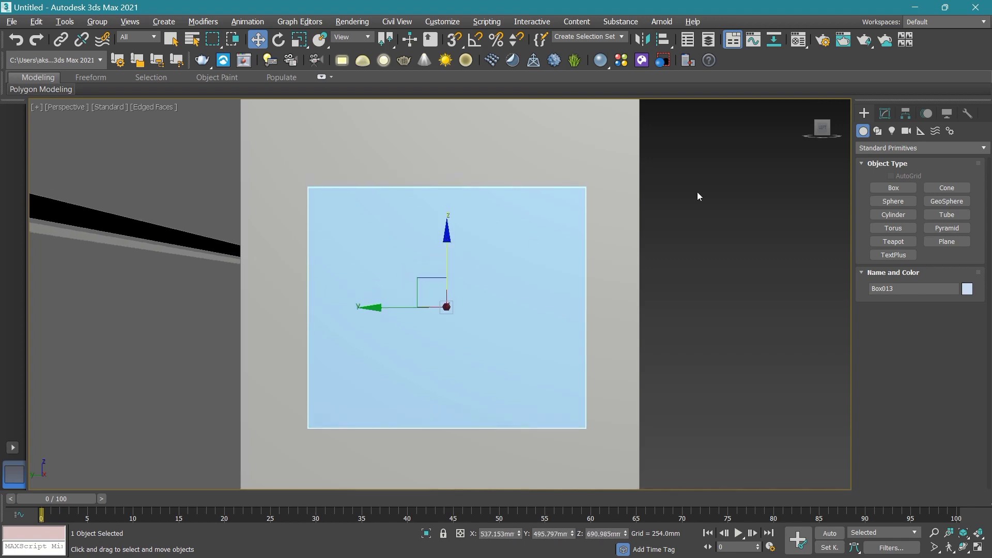
# Give Box013 the grey custom object colour.
pyautogui.click(967, 289)
pyautogui.click(521, 294)
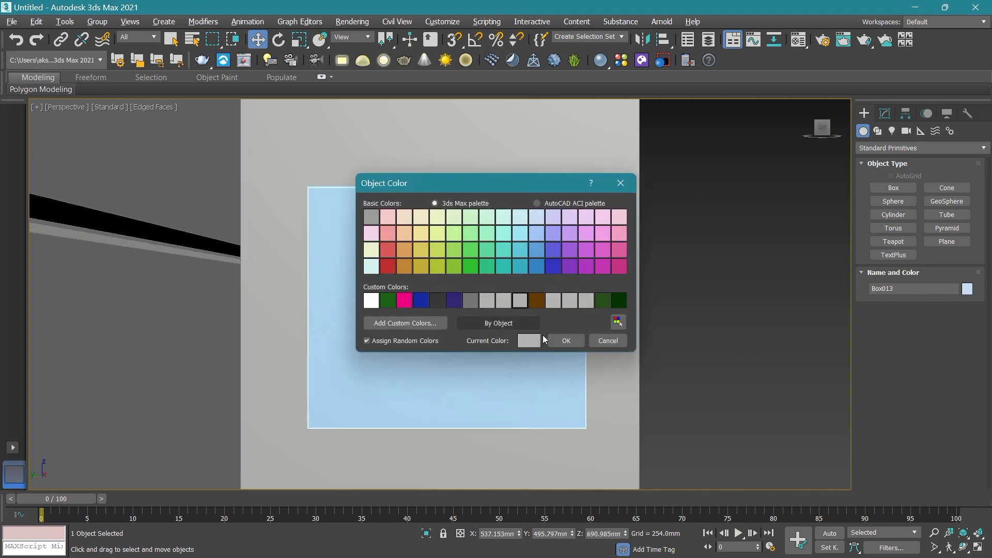
pyautogui.click(568, 338)
pyautogui.click(967, 288)
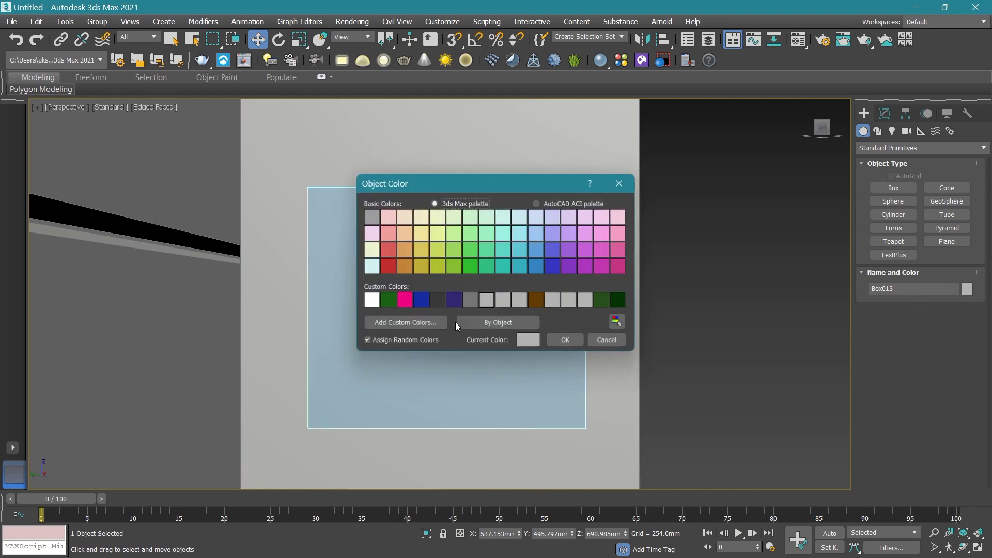
pyautogui.click(471, 302)
pyautogui.click(567, 341)
pyautogui.scroll(-2, 516, 328)
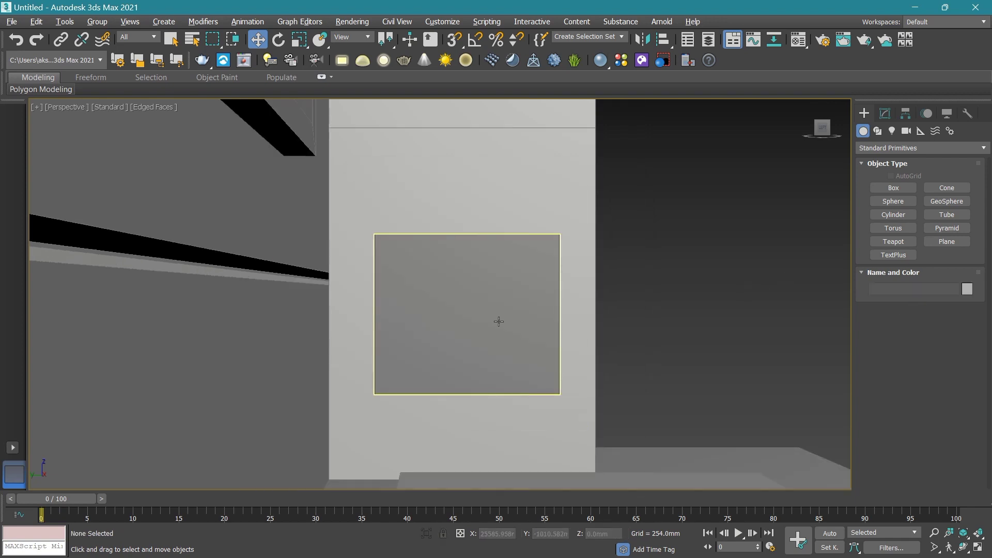
pyautogui.scroll(2, 493, 313)
# Set the grey panel's Length Segs to 6 and Width Segs to 8.
pyautogui.click(884, 115)
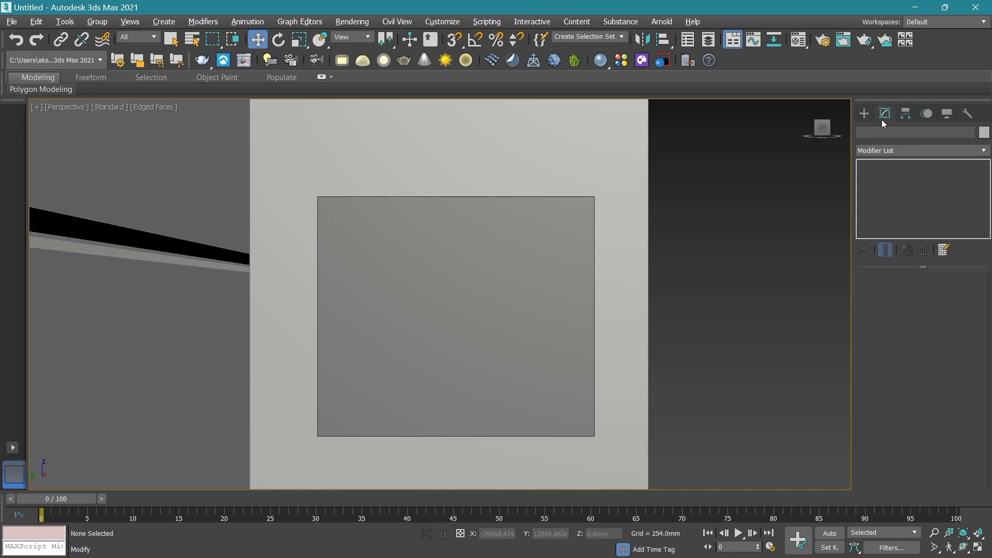
pyautogui.click(516, 348)
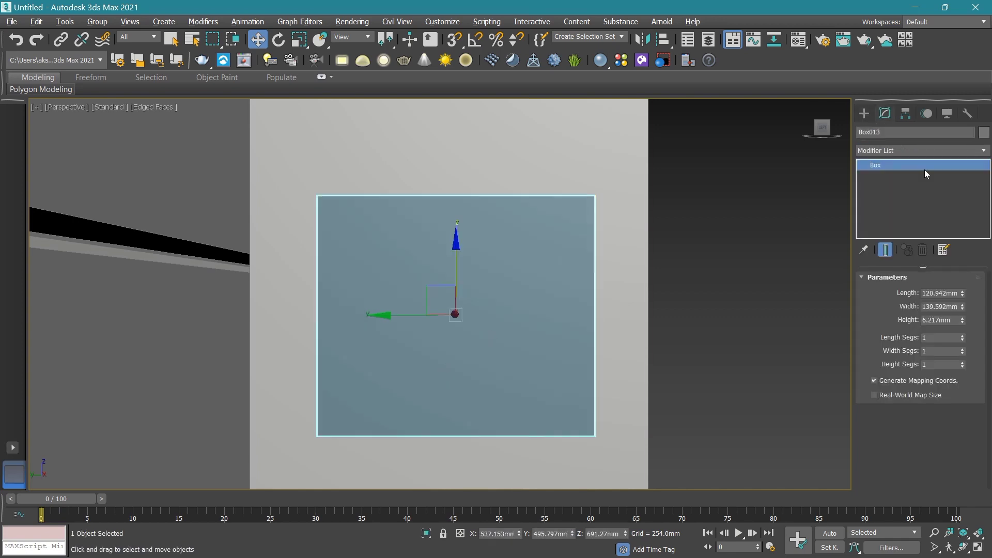
pyautogui.click(962, 335)
pyautogui.click(962, 336)
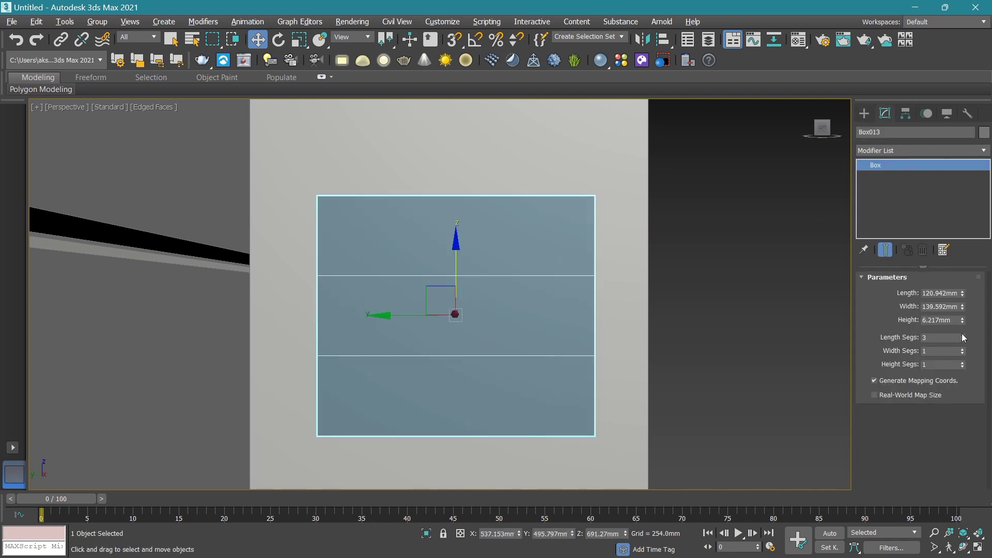
pyautogui.click(962, 336)
pyautogui.click(961, 348)
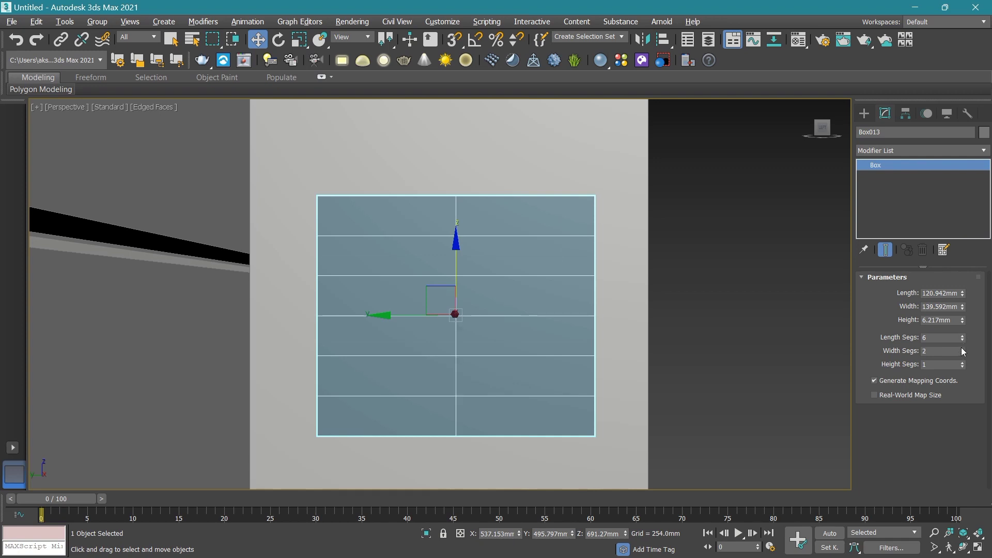
pyautogui.click(961, 349)
pyautogui.click(962, 349)
pyautogui.click(961, 349)
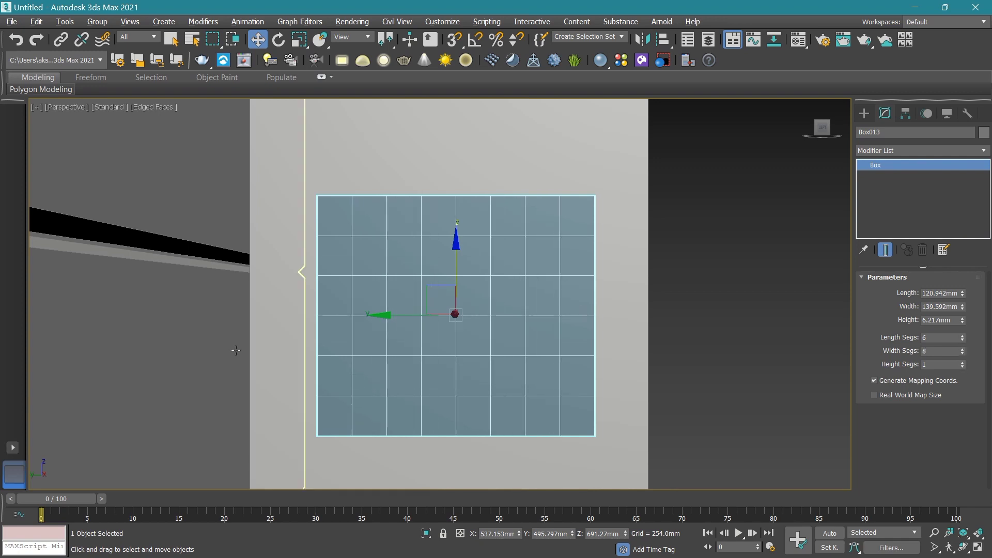
pyautogui.scroll(3, 416, 346)
pyautogui.scroll(-2, 418, 345)
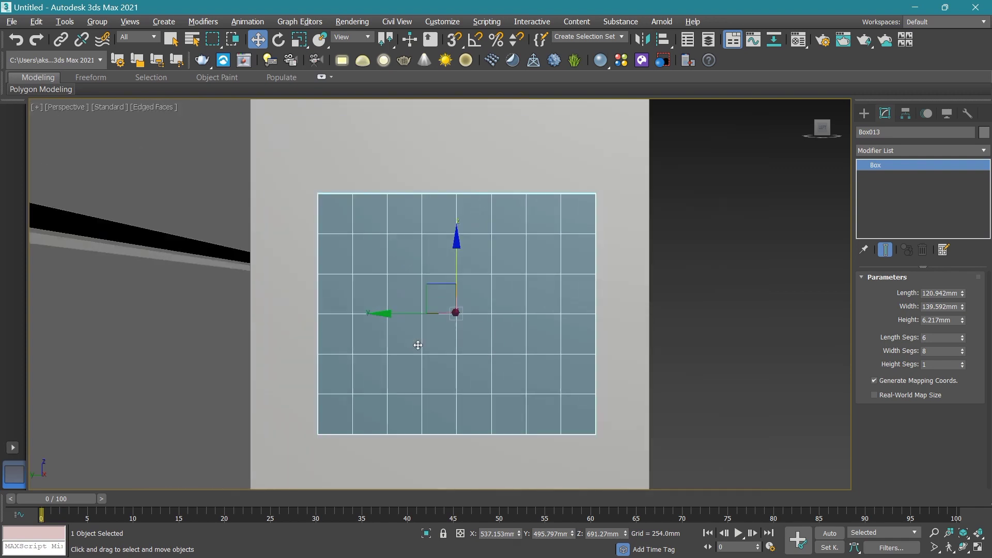
pyautogui.scroll(2, 417, 343)
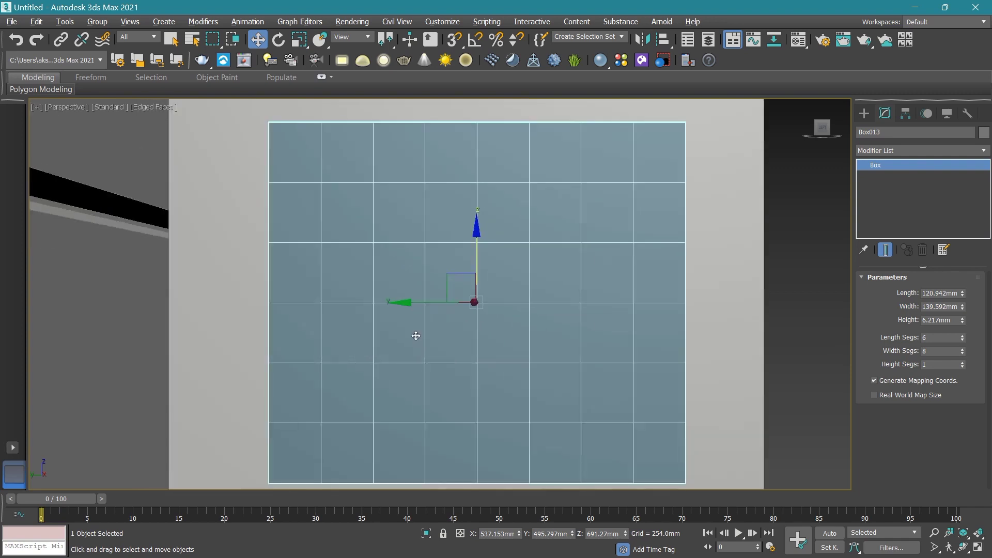
# Set the panel width to 4" (101.6mm).
pyautogui.click(957, 307)
pyautogui.write('1')
pyautogui.write('2')
pyautogui.press('Return')
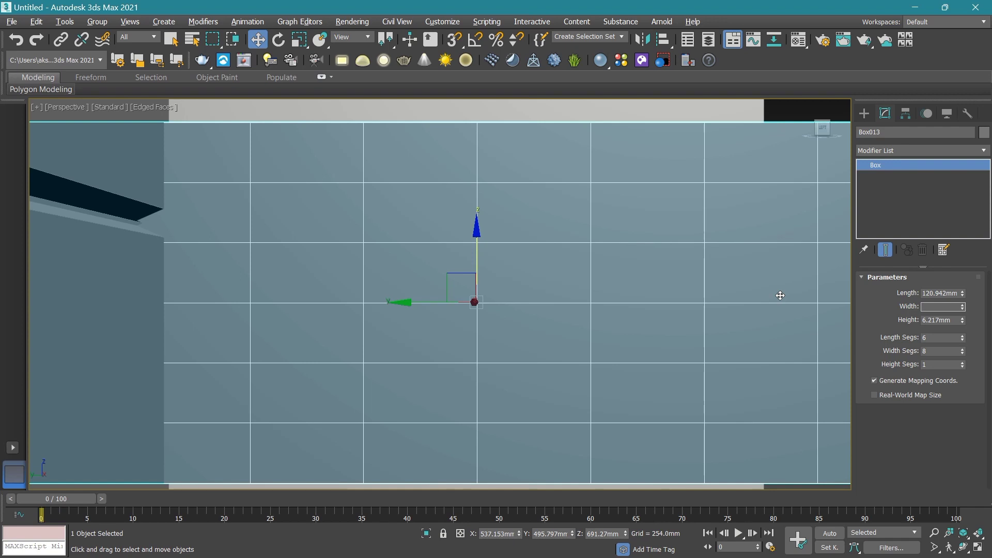
pyautogui.write('0')
pyautogui.press('Return')
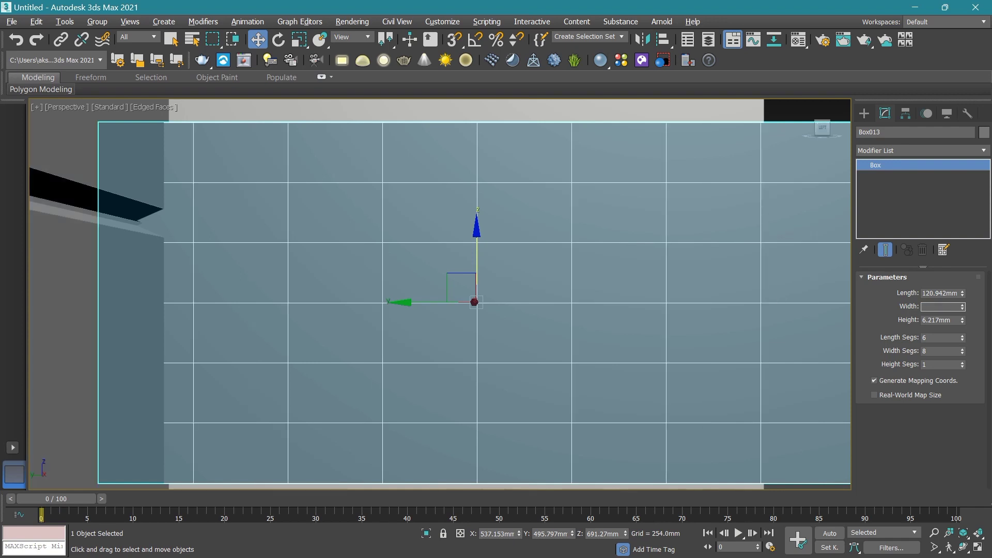
pyautogui.write('4')
pyautogui.press('Return')
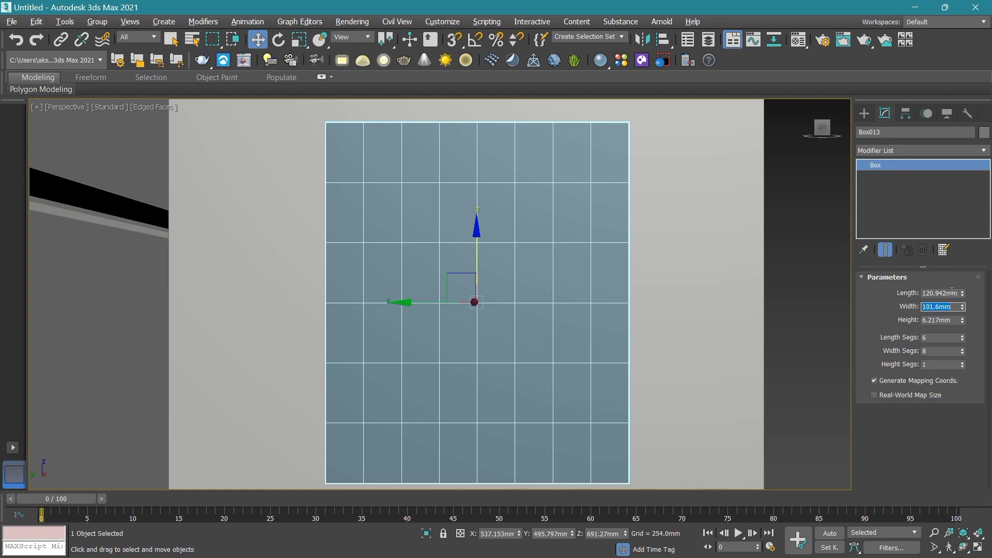
pyautogui.moveTo(796, 282); pyautogui.dragTo(830, 281, button='middle')
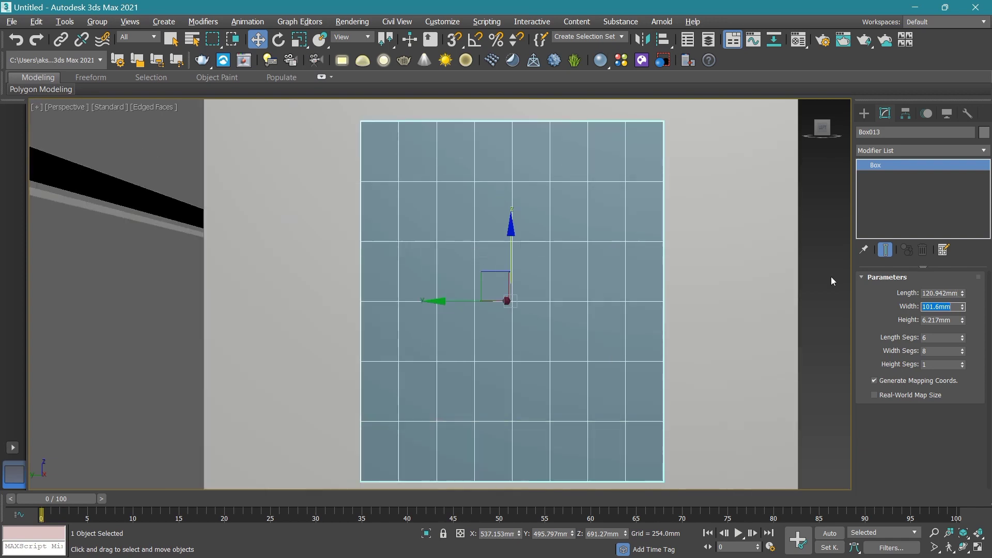
# Set the panel length to 101.6mm as well, making it square.
pyautogui.doubleClick(956, 292)
pyautogui.press('BackSpace')
pyautogui.write('4"')
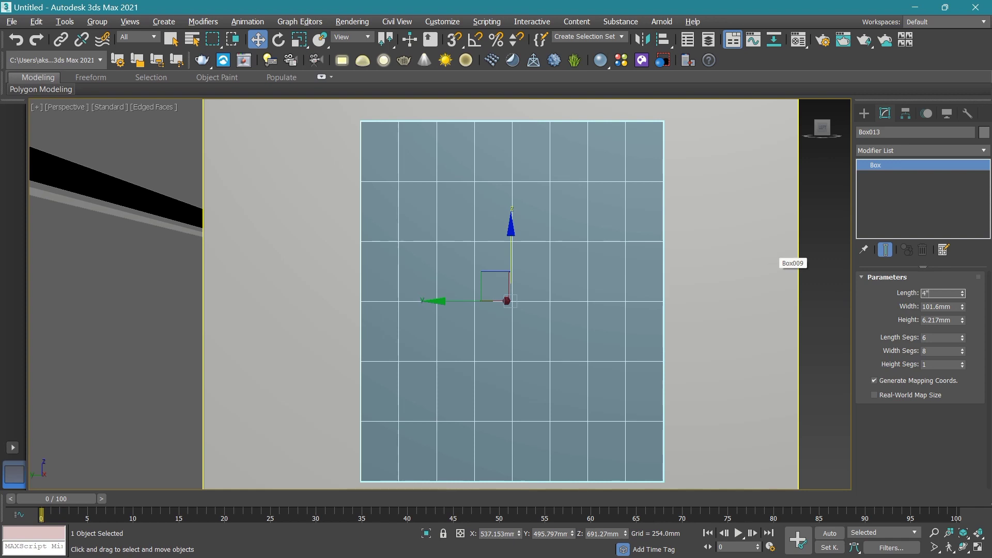
pyautogui.press('Return')
pyautogui.scroll(-2, 552, 243)
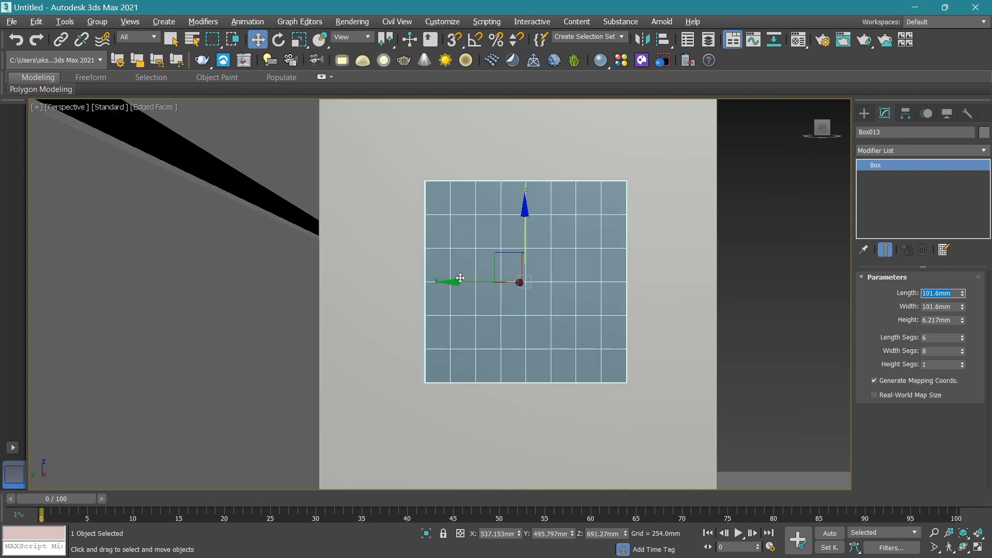
pyautogui.click(460, 278)
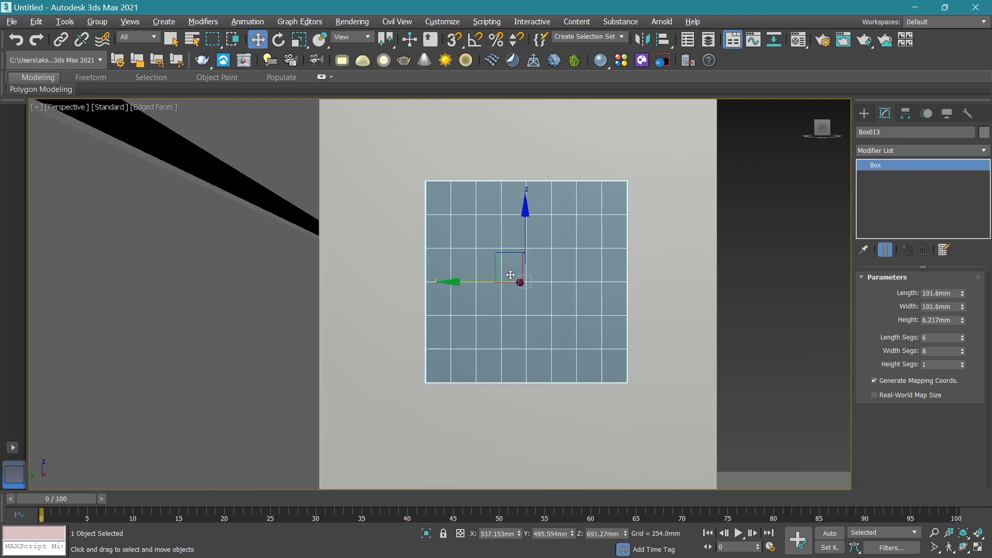
pyautogui.scroll(2, 584, 306)
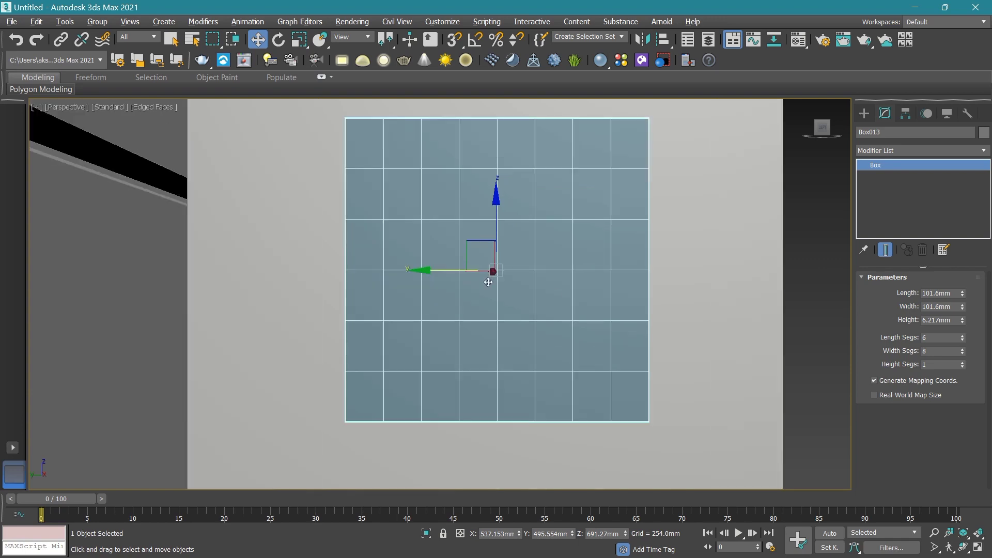
pyautogui.moveTo(447, 235); pyautogui.dragTo(460, 253, button='middle')
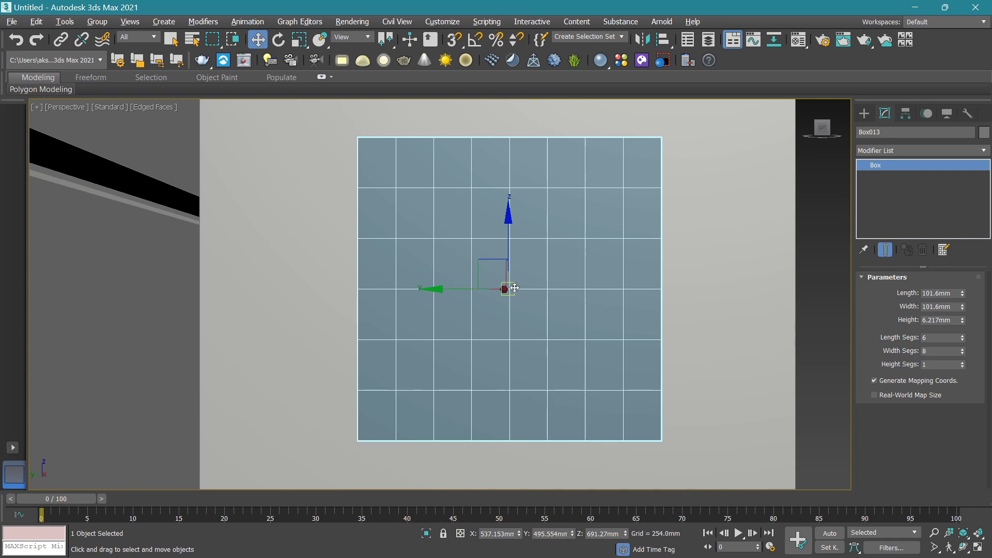
# Convert Box013 to an Editable Poly, face it head-on and enter Polygon sub-object mode.
pyautogui.rightClick(442, 231)
pyautogui.moveTo(465, 371)
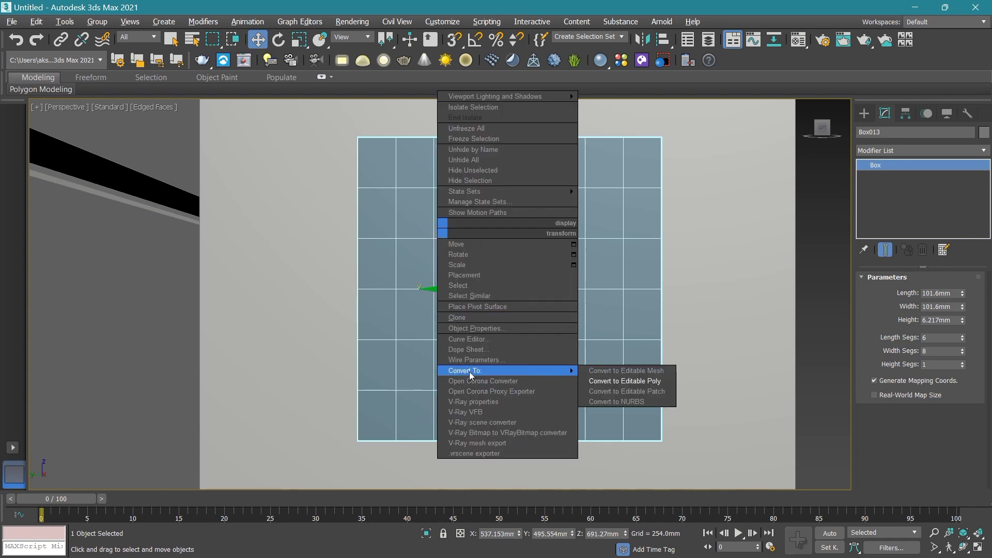
pyautogui.click(624, 381)
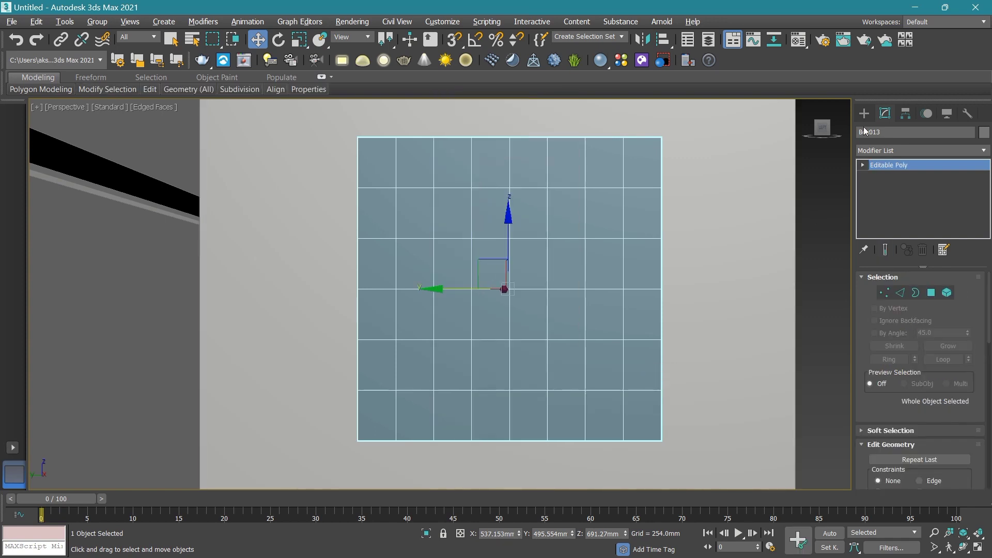
pyautogui.moveTo(823, 133); pyautogui.dragTo(790, 135)
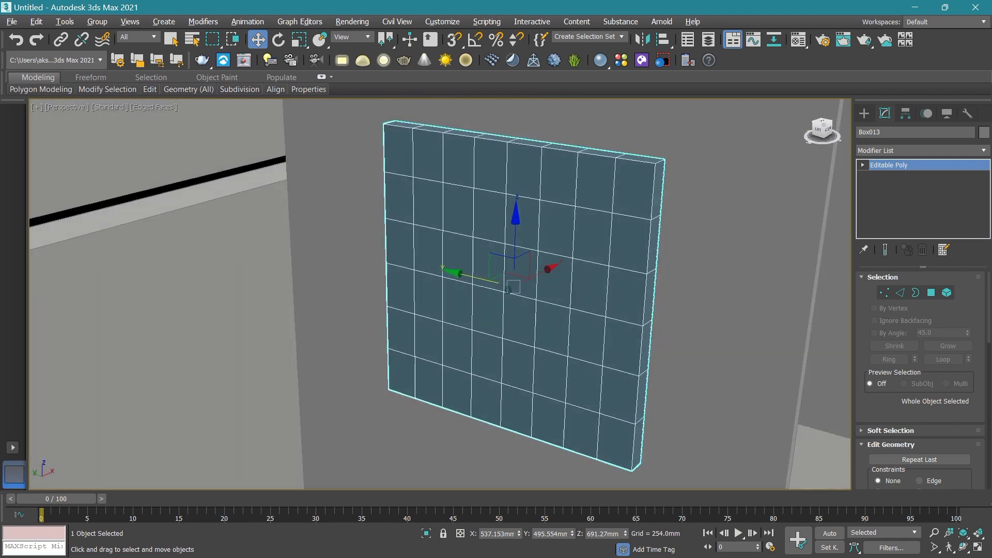
pyautogui.keyDown('alt'); pyautogui.moveTo(509, 289); pyautogui.dragTo(586, 246, button='middle'); pyautogui.keyUp('alt')
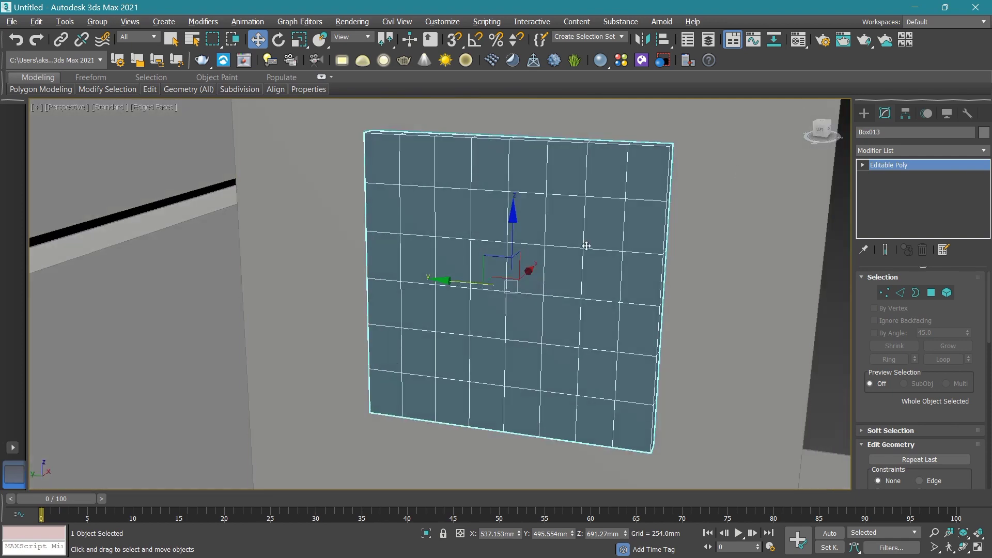
pyautogui.scroll(3, 523, 232)
pyautogui.scroll(-5, 522, 232)
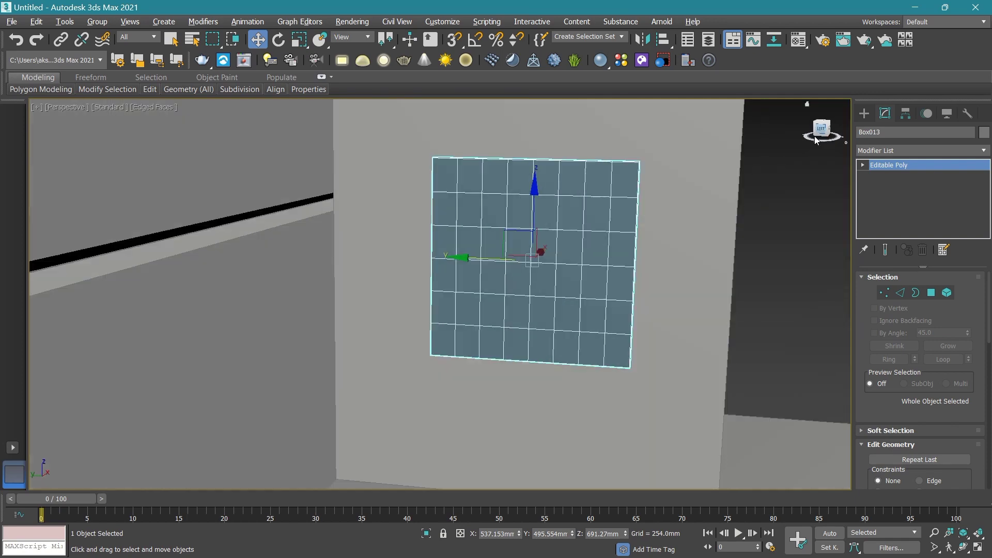
pyautogui.click(815, 139)
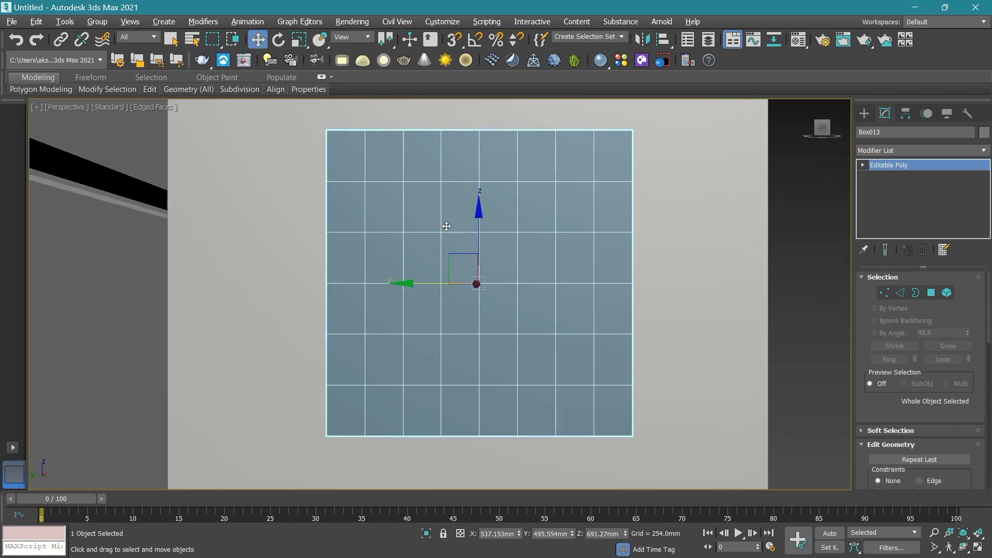
pyautogui.click(933, 297)
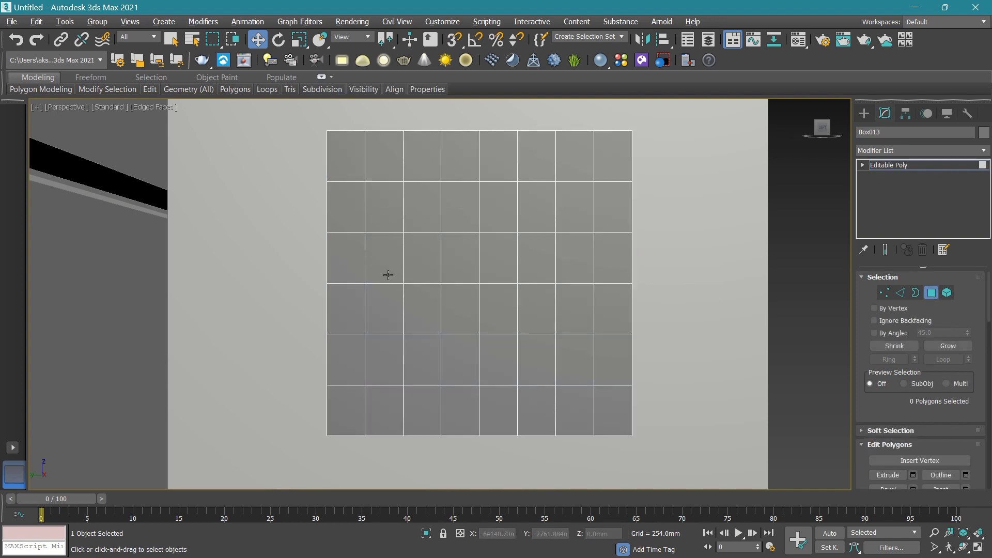
# Select four upper-middle faces as two vertical two-cell pairs, two columns apart, and zoom in.
pyautogui.click(466, 213)
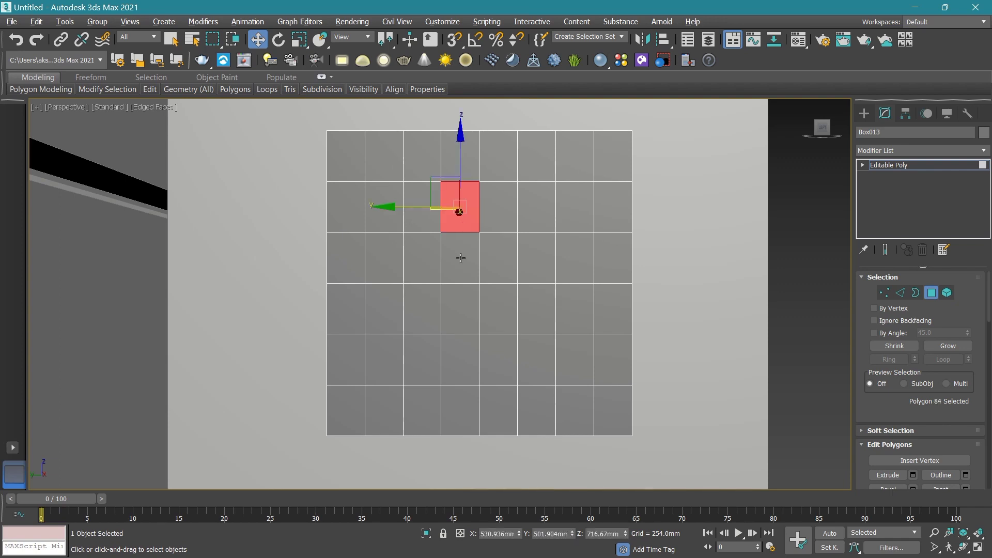
pyautogui.keyDown('ctrl'); pyautogui.click(460, 258); pyautogui.keyUp('ctrl')
pyautogui.keyDown('ctrl'); pyautogui.click(542, 219); pyautogui.keyUp('ctrl')
pyautogui.keyDown('ctrl'); pyautogui.click(537, 249); pyautogui.keyUp('ctrl')
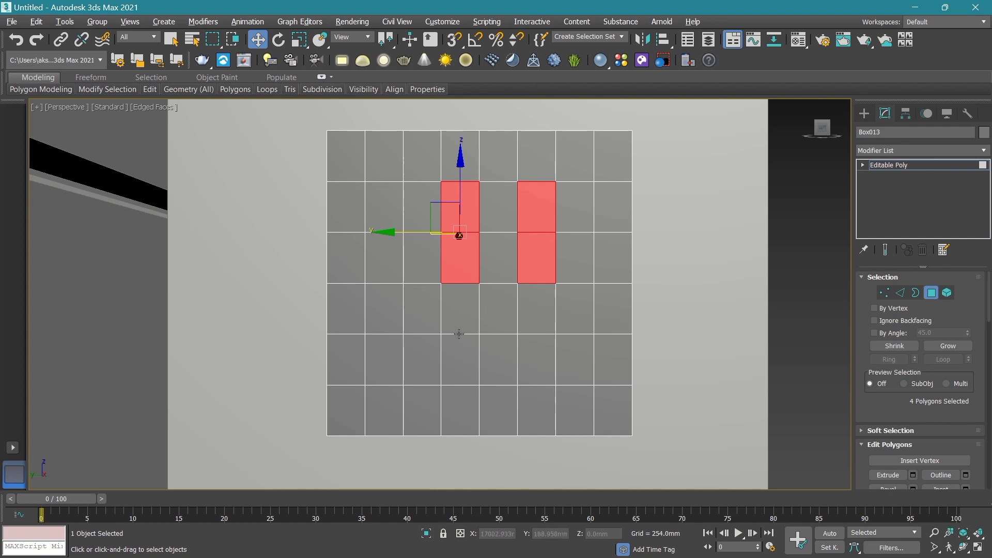
pyautogui.scroll(2, 446, 336)
pyautogui.scroll(1, 507, 305)
pyautogui.scroll(2, 563, 272)
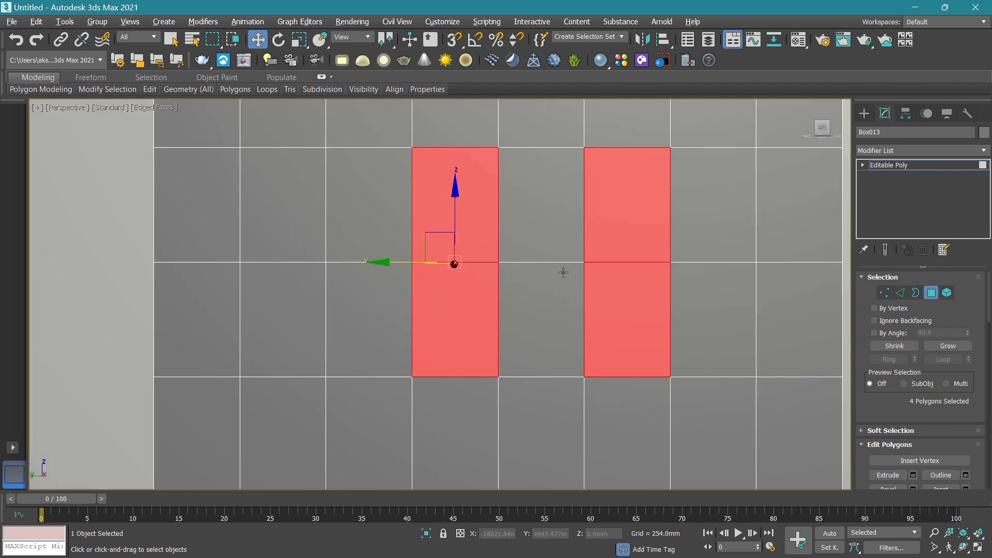
pyautogui.keyDown('alt'); pyautogui.moveTo(496, 310); pyautogui.dragTo(517, 300, button='middle'); pyautogui.keyUp('alt')
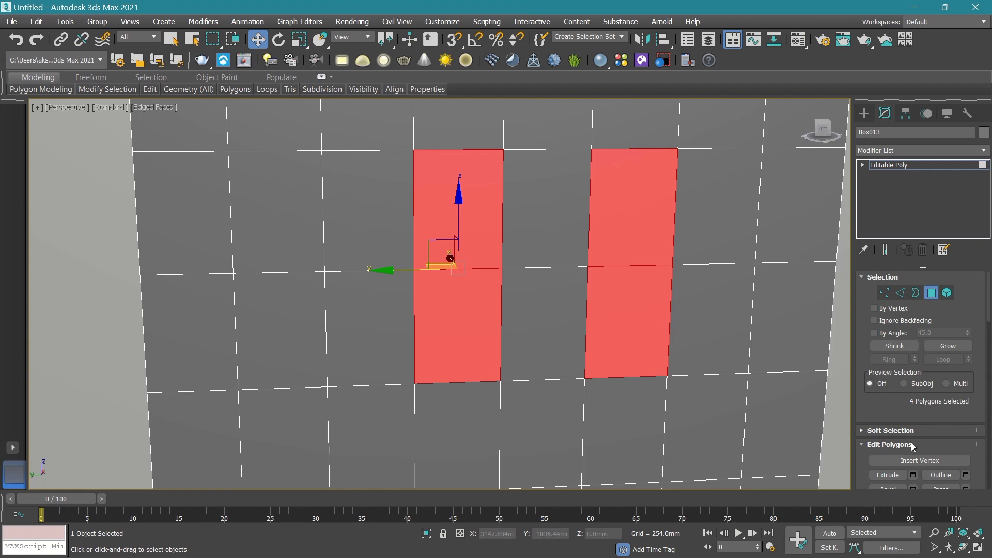
pyautogui.scroll(-1, 897, 464)
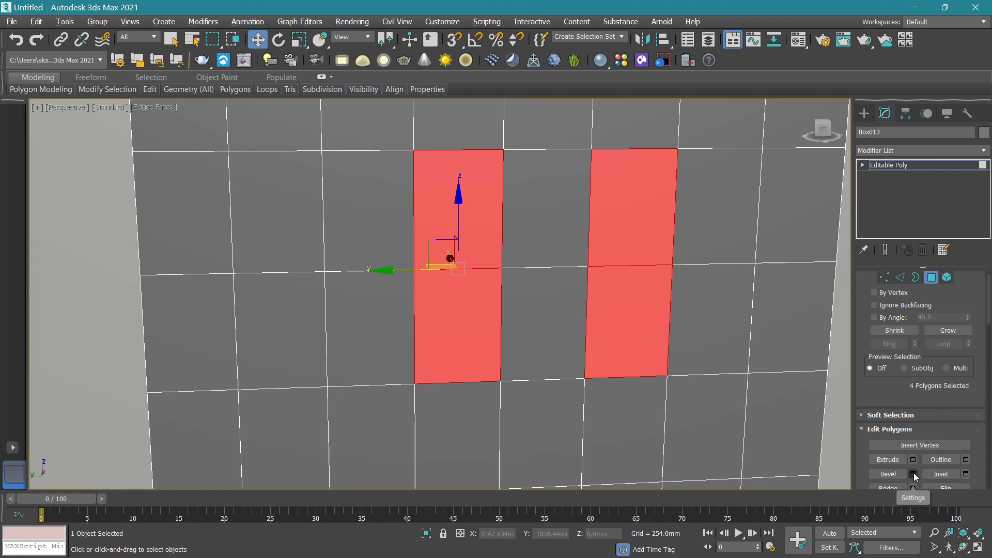
# Extrude the four selected faces outward by about 4.936mm.
pyautogui.click(913, 459)
pyautogui.scroll(-3, 499, 251)
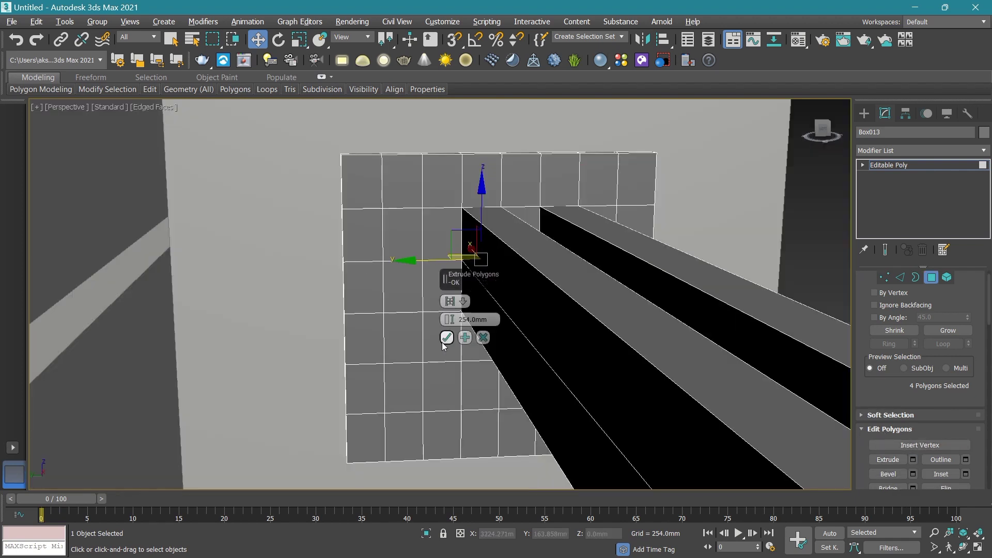
pyautogui.moveTo(449, 320); pyautogui.dragTo(450, 372)
pyautogui.scroll(2, 474, 234)
pyautogui.scroll(2, 475, 234)
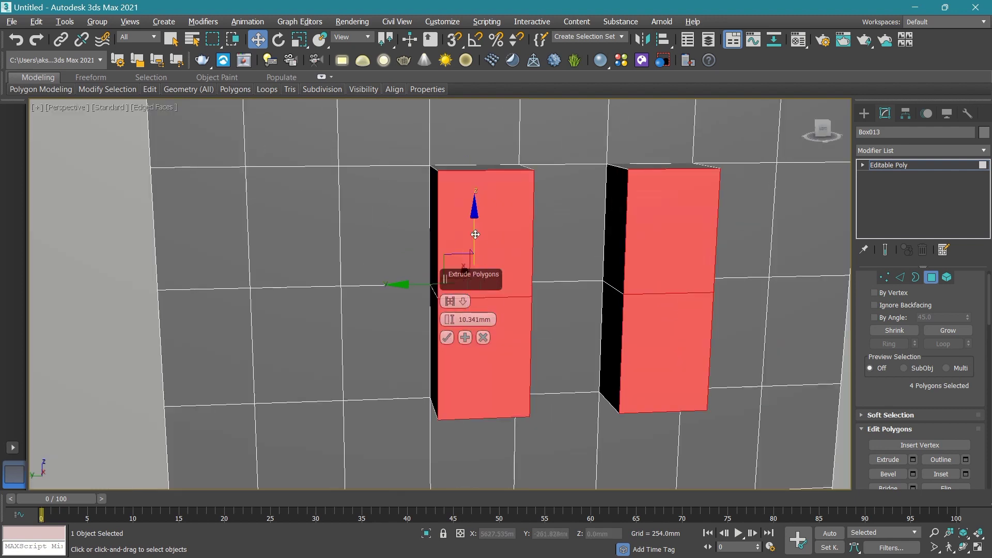
pyautogui.moveTo(475, 234); pyautogui.dragTo(477, 249, button='middle')
pyautogui.moveTo(446, 328); pyautogui.dragTo(452, 321)
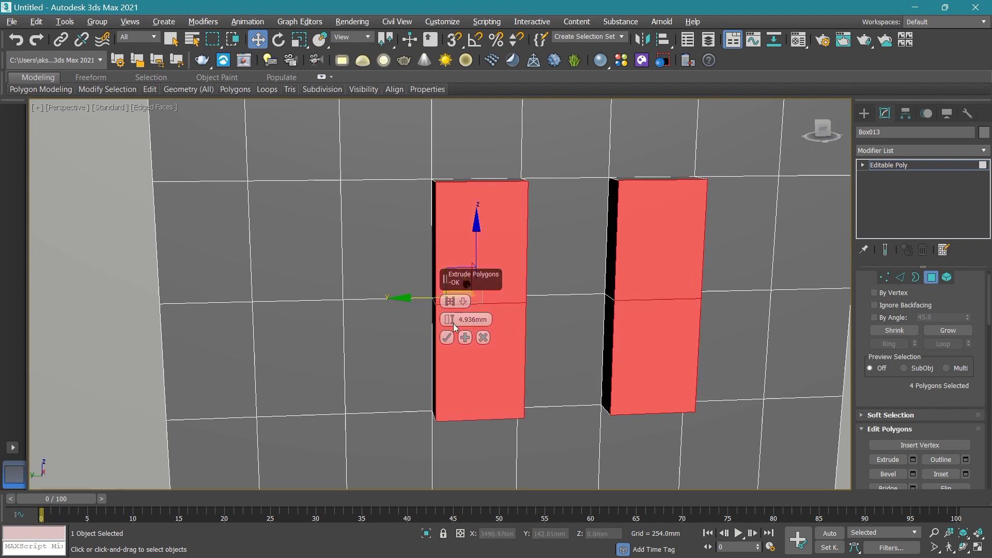
pyautogui.click(446, 337)
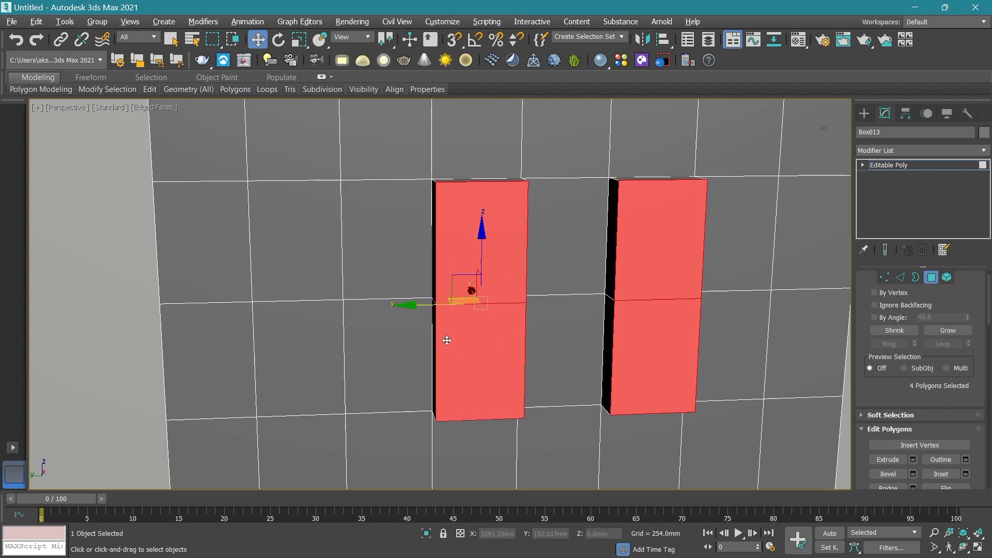
# Bevel the strips' front faces, narrowing them with a -0.657mm outline.
pyautogui.click(913, 473)
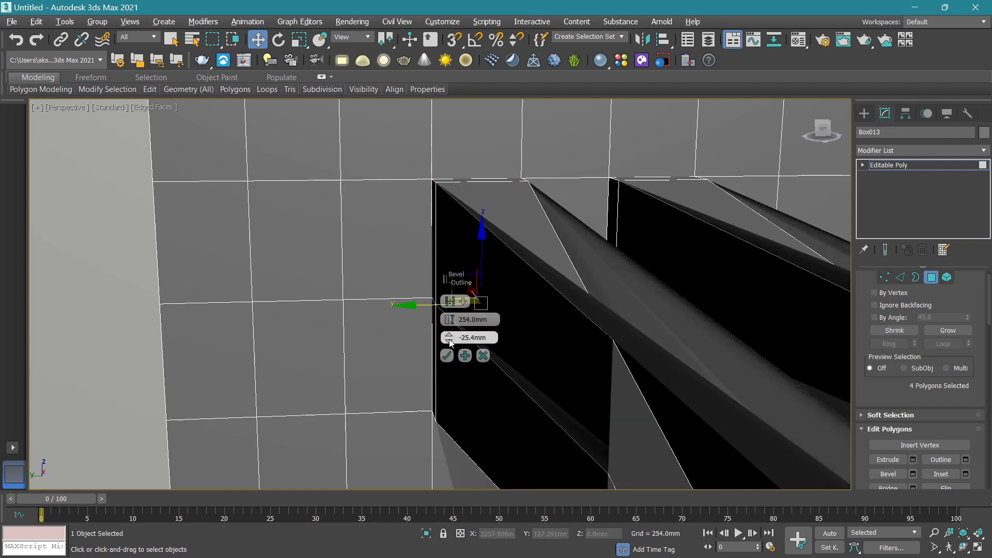
pyautogui.moveTo(450, 341)
pyautogui.mouseDown()
pyautogui.moveTo(451, 359)
pyautogui.moveTo(456, 310)
pyautogui.moveTo(457, 368)
pyautogui.mouseUp()
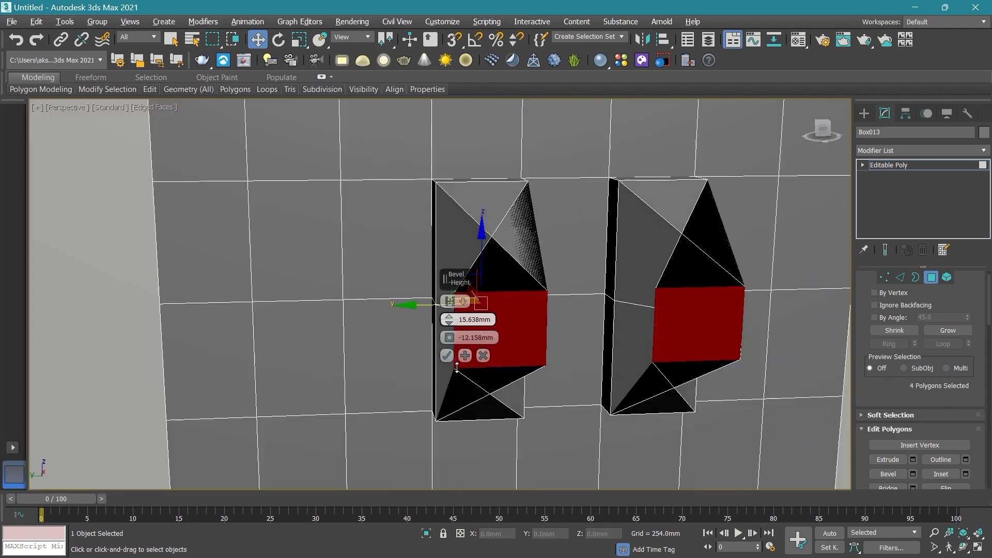
pyautogui.moveTo(449, 339); pyautogui.dragTo(447, 319)
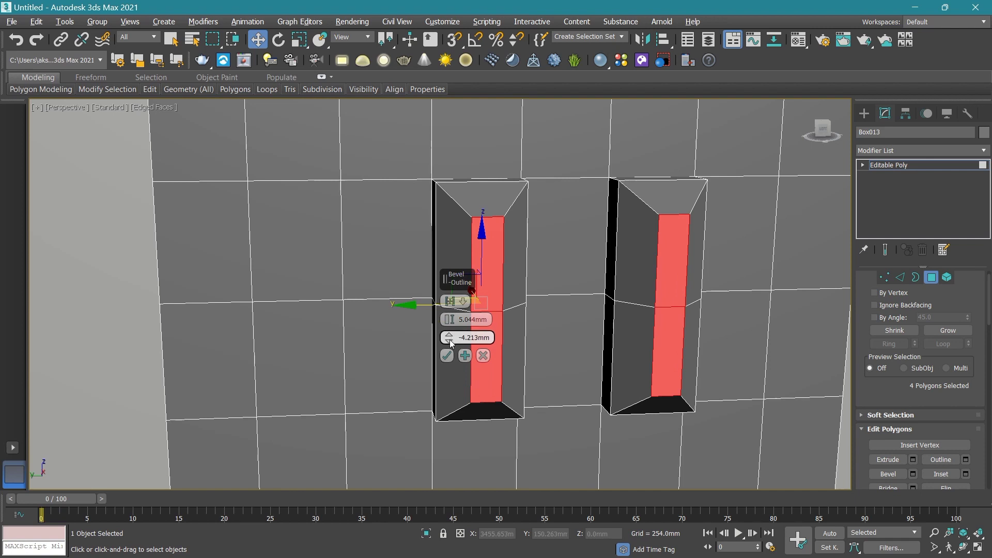
pyautogui.moveTo(450, 339); pyautogui.dragTo(451, 324)
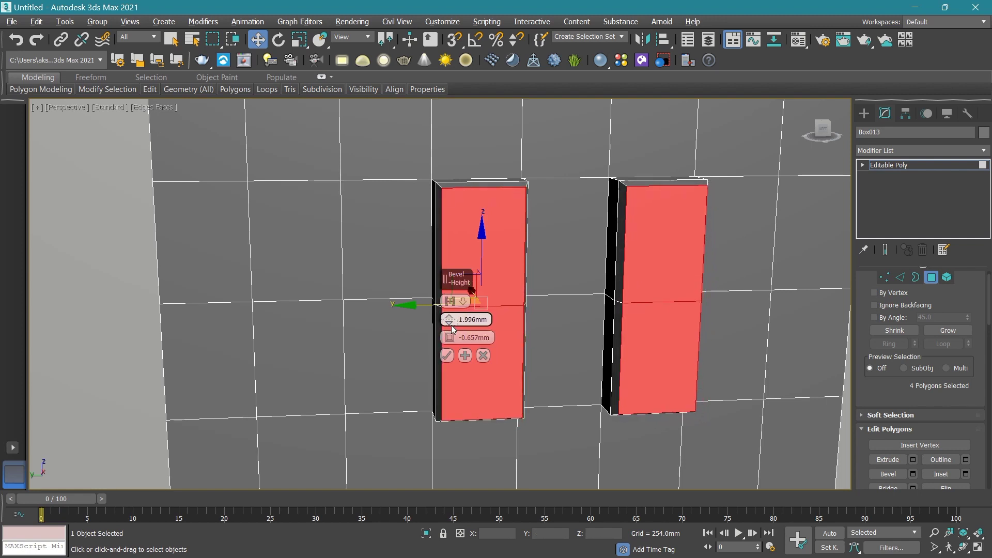
pyautogui.moveTo(823, 129)
pyautogui.mouseDown()
pyautogui.moveTo(511, 402)
pyautogui.moveTo(631, 231)
pyautogui.mouseUp()
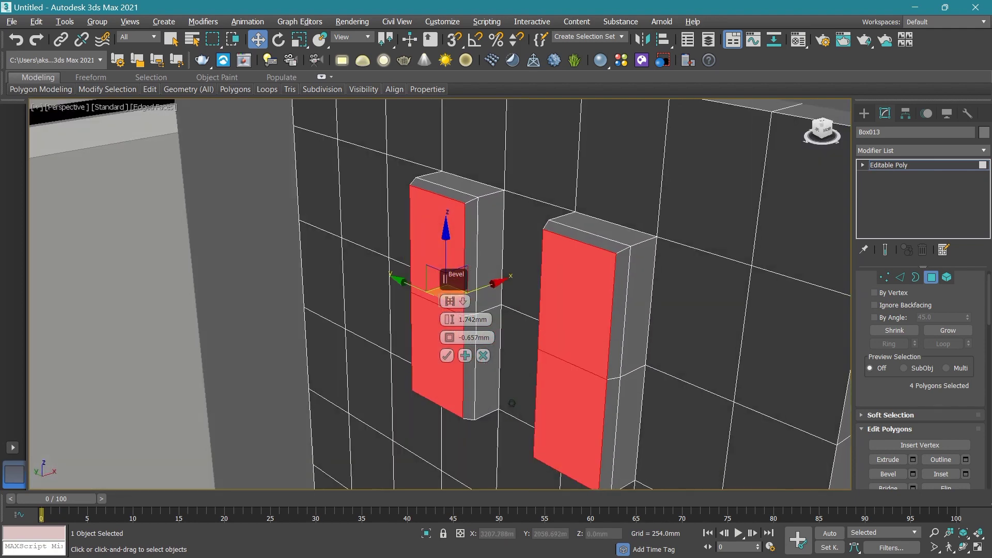
pyautogui.scroll(2, 454, 200)
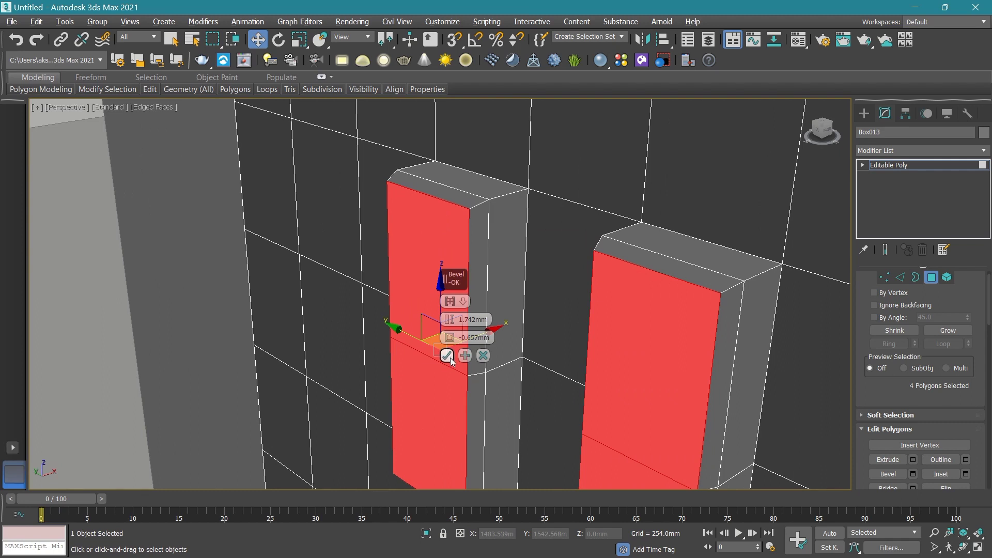
# Set the bevel height to 1.0mm and apply it.
pyautogui.click(450, 324)
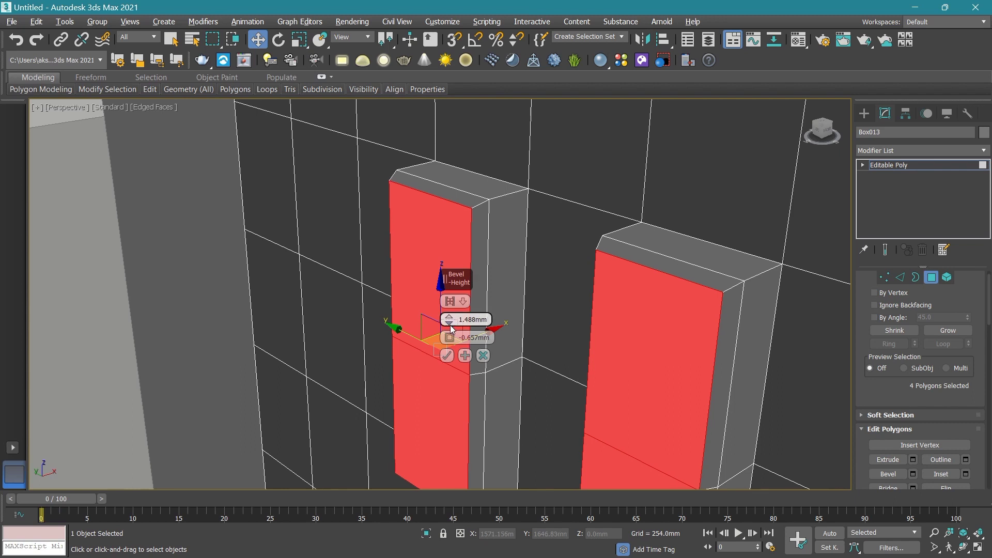
pyautogui.moveTo(451, 329); pyautogui.dragTo(450, 324)
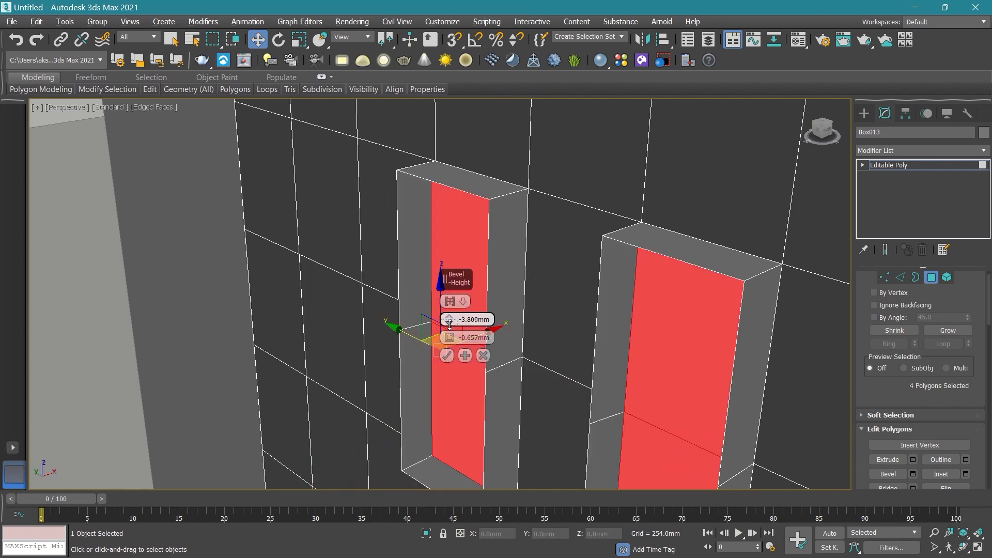
pyautogui.doubleClick(450, 318)
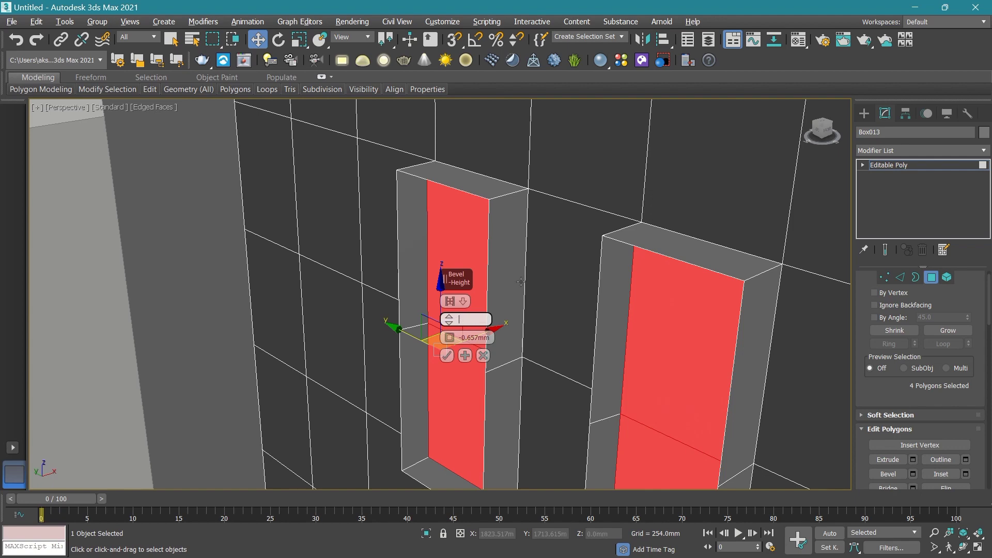
pyautogui.write('1')
pyautogui.press('Return')
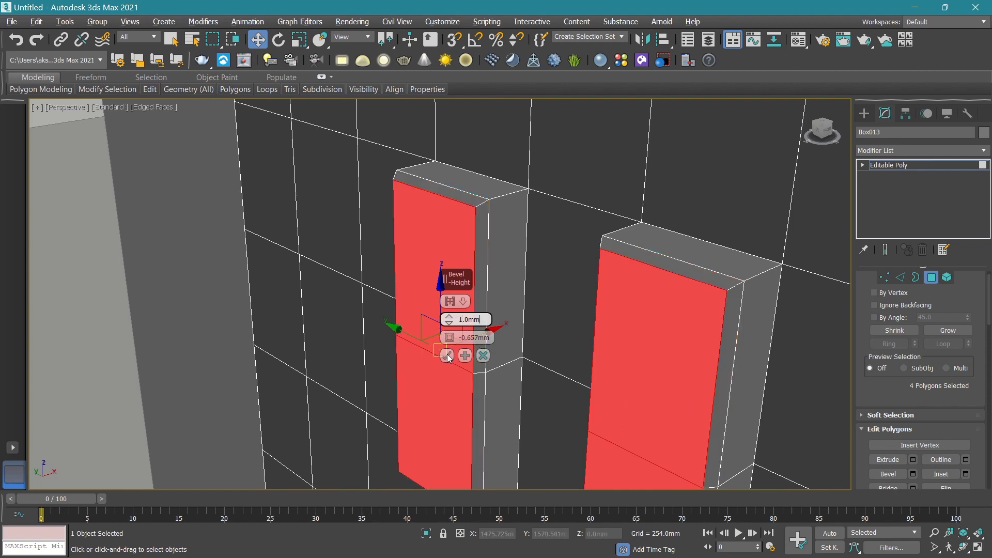
pyautogui.click(447, 356)
pyautogui.scroll(-5, 614, 306)
pyautogui.scroll(-3, 737, 282)
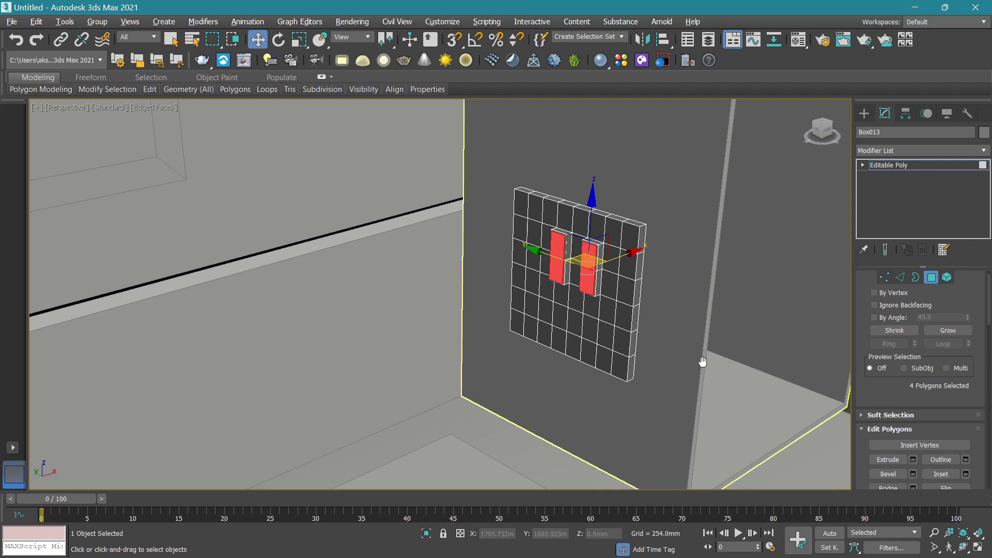
pyautogui.scroll(-5, 486, 283)
# In a face-on view, select the four faces directly below the two raised strips.
pyautogui.click(777, 247)
pyautogui.scroll(4, 498, 267)
pyautogui.scroll(3, 492, 339)
pyautogui.moveTo(492, 339); pyautogui.dragTo(789, 139, button='middle')
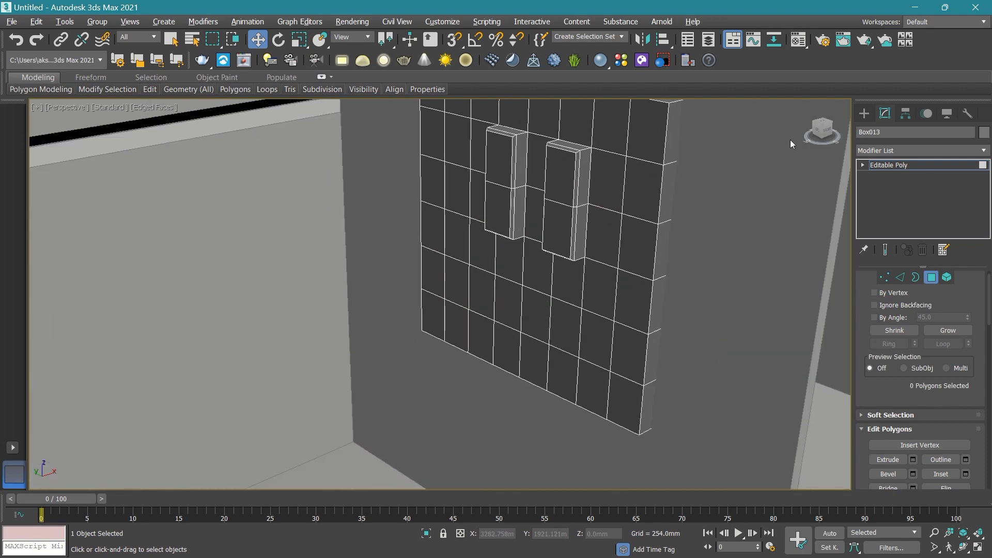
pyautogui.click(817, 135)
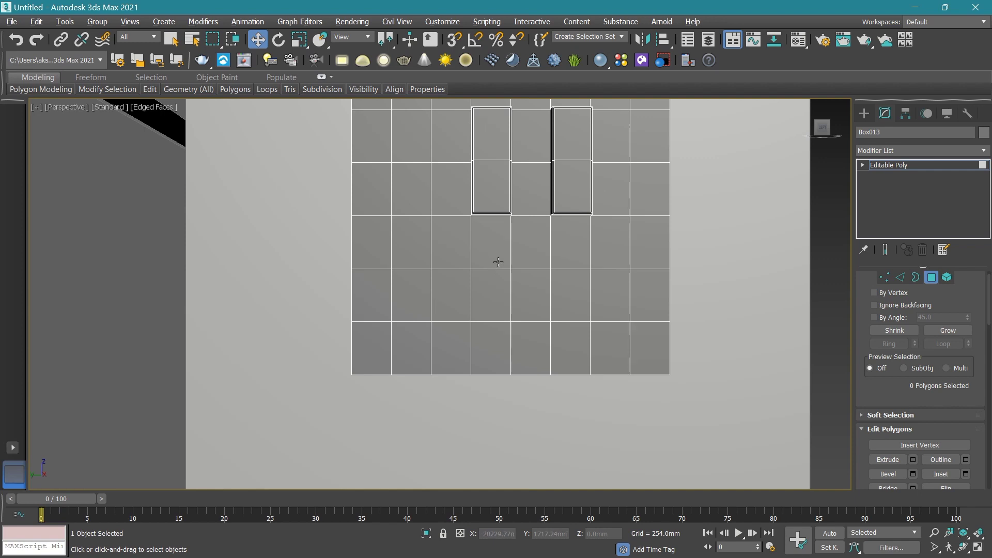
pyautogui.click(498, 262)
pyautogui.keyDown('ctrl'); pyautogui.click(498, 300); pyautogui.keyUp('ctrl')
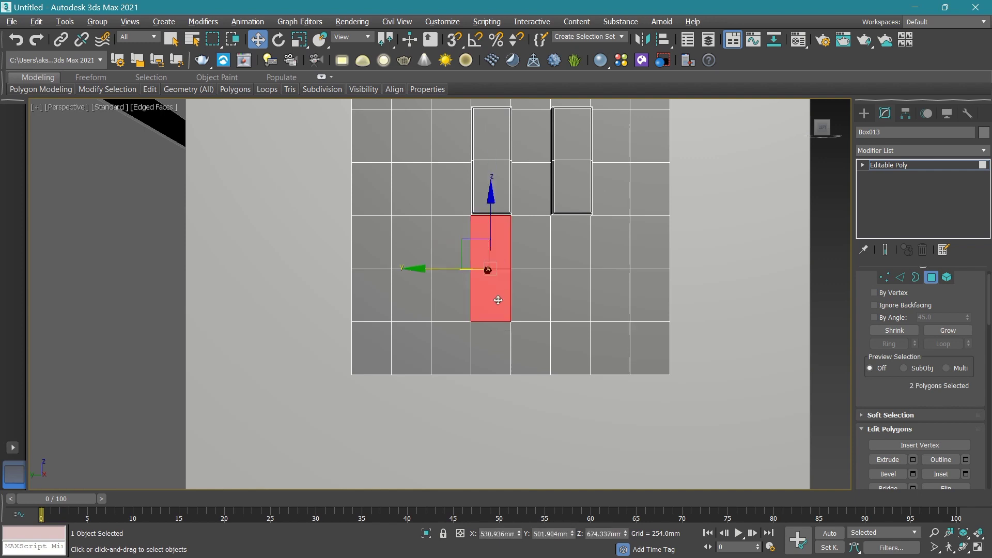
pyautogui.keyDown('ctrl'); pyautogui.click(569, 253); pyautogui.keyUp('ctrl')
pyautogui.keyDown('ctrl'); pyautogui.click(569, 287); pyautogui.keyUp('ctrl')
pyautogui.moveTo(606, 225); pyautogui.dragTo(588, 267, button='middle')
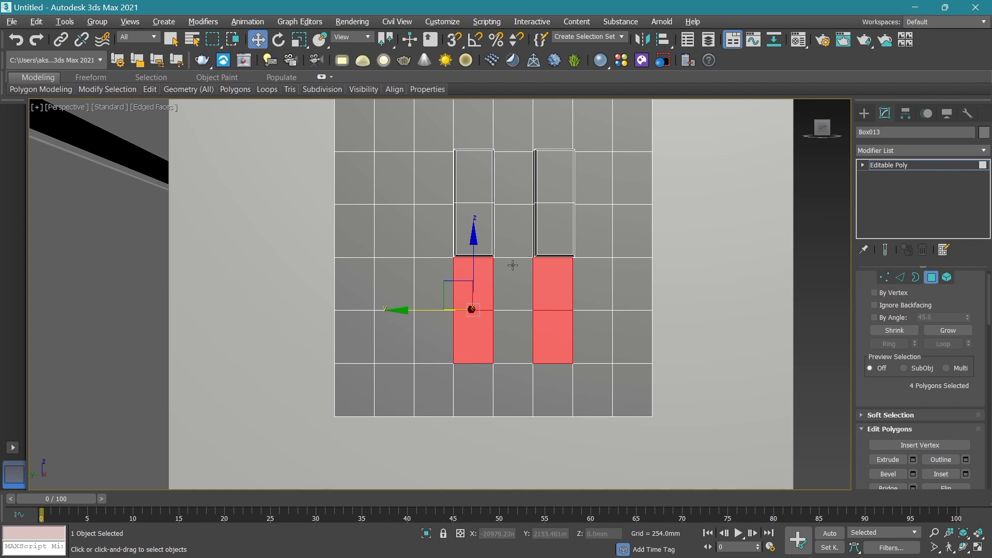
pyautogui.scroll(2, 512, 265)
pyautogui.scroll(2, 515, 302)
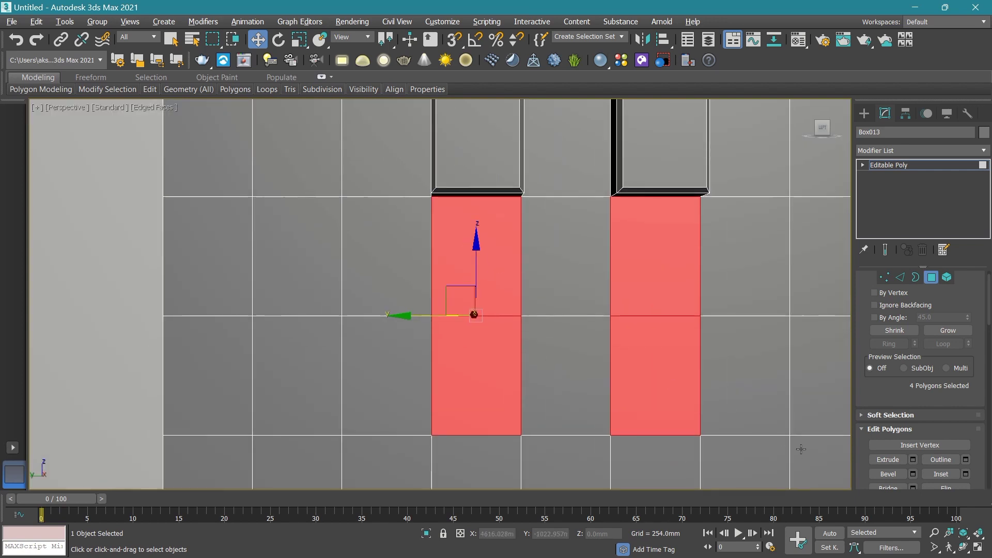
# Extrude the new faces 4.936mm and bevel them 1.0mm with -0.657mm outline.
pyautogui.click(887, 459)
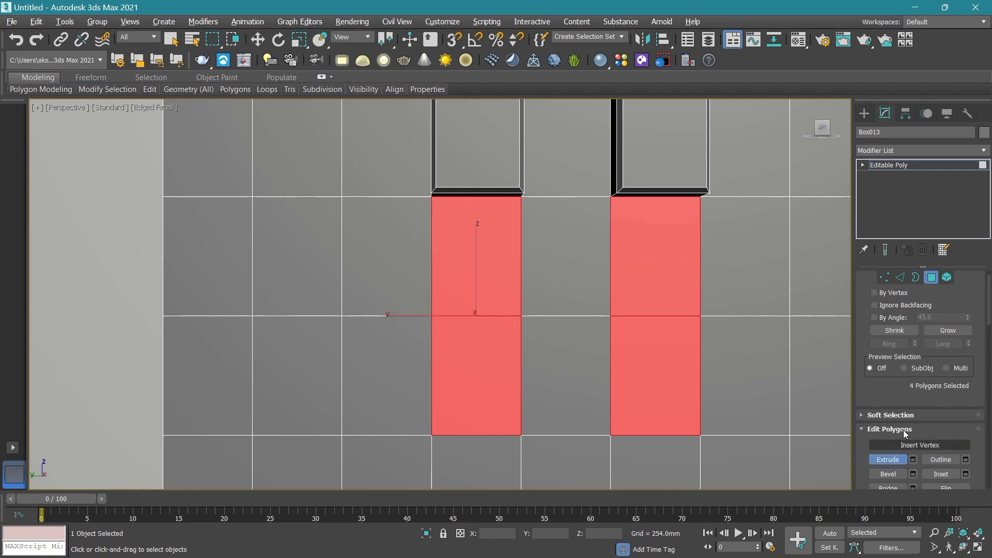
pyautogui.click(912, 459)
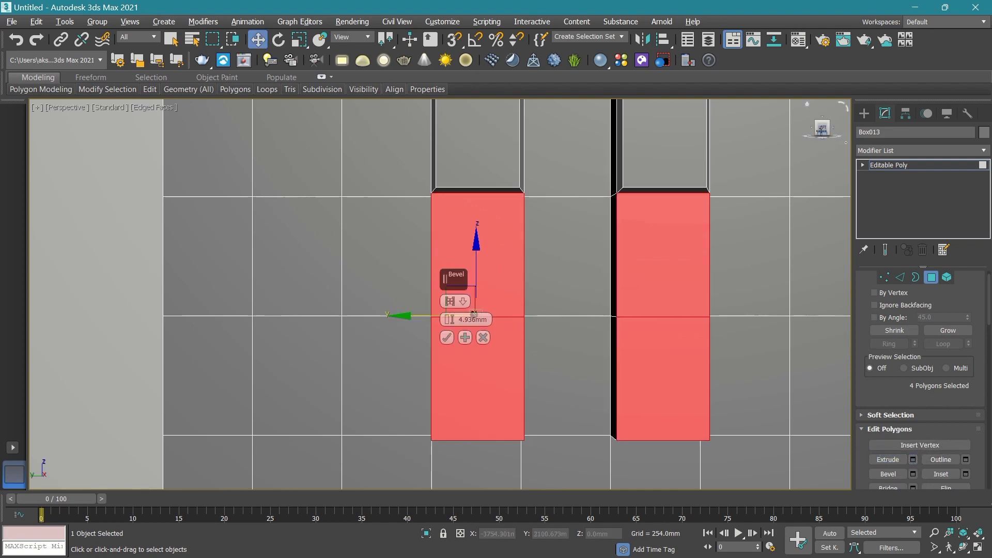
pyautogui.keyDown('alt'); pyautogui.moveTo(474, 313); pyautogui.dragTo(456, 338, button='middle'); pyautogui.keyUp('alt')
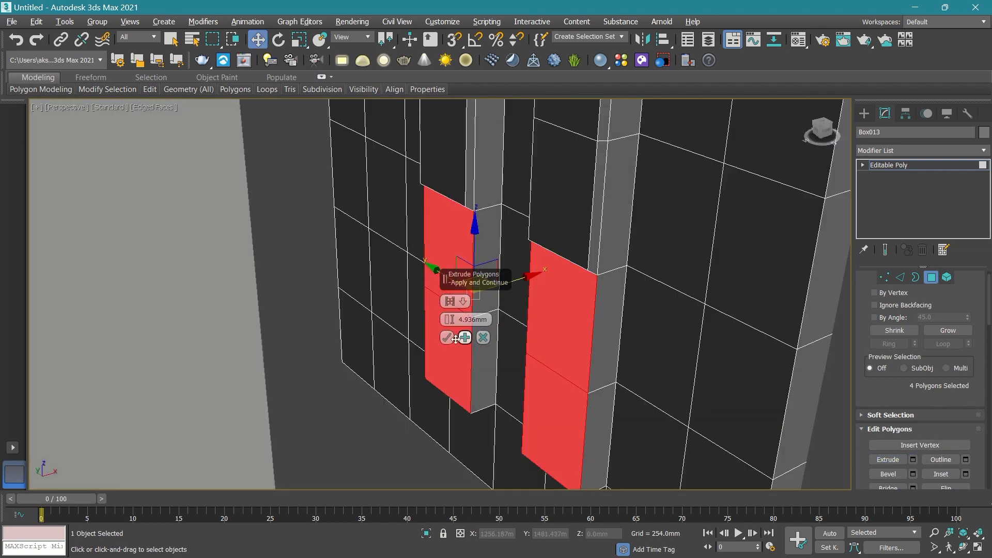
pyautogui.click(455, 338)
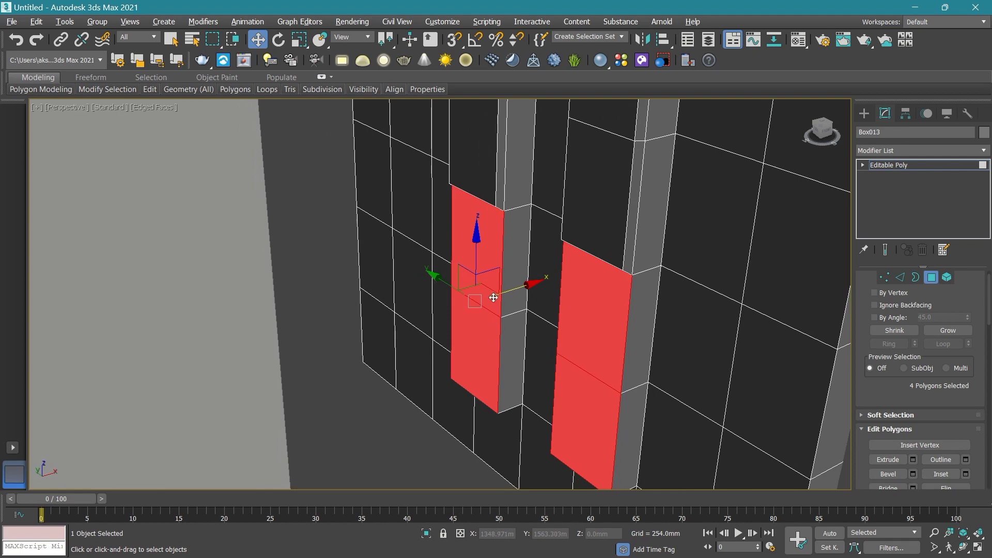
pyautogui.click(913, 475)
pyautogui.click(453, 358)
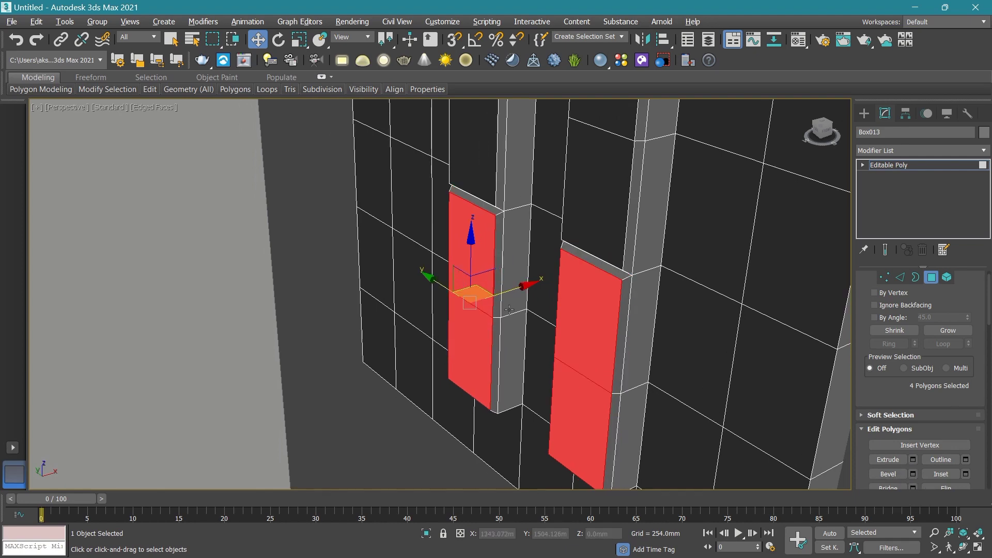
pyautogui.scroll(-5, 508, 309)
pyautogui.scroll(-3, 688, 266)
# Orbit and zoom around the panel to inspect the strips, selecting then clearing all polygons.
pyautogui.click(829, 245)
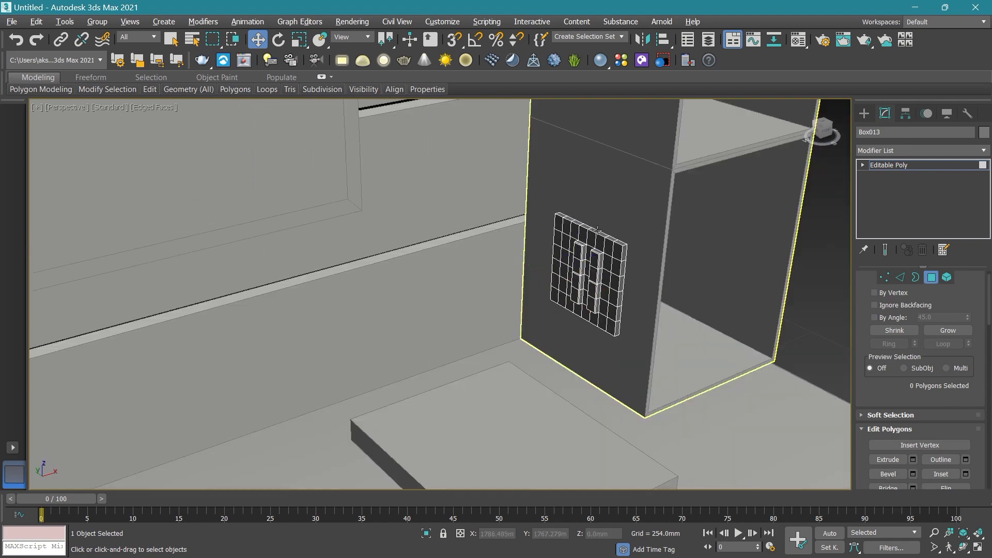
pyautogui.scroll(4, 829, 245)
pyautogui.click(827, 135)
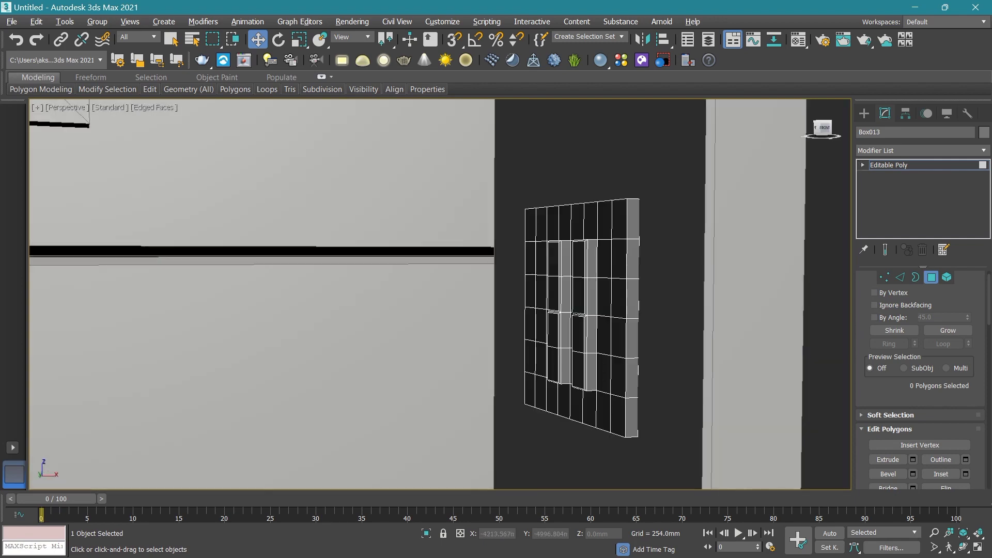
pyautogui.keyDown('alt'); pyautogui.moveTo(521, 274); pyautogui.dragTo(553, 273, button='middle'); pyautogui.keyUp('alt')
pyautogui.scroll(2, 648, 257)
pyautogui.scroll(2, 609, 278)
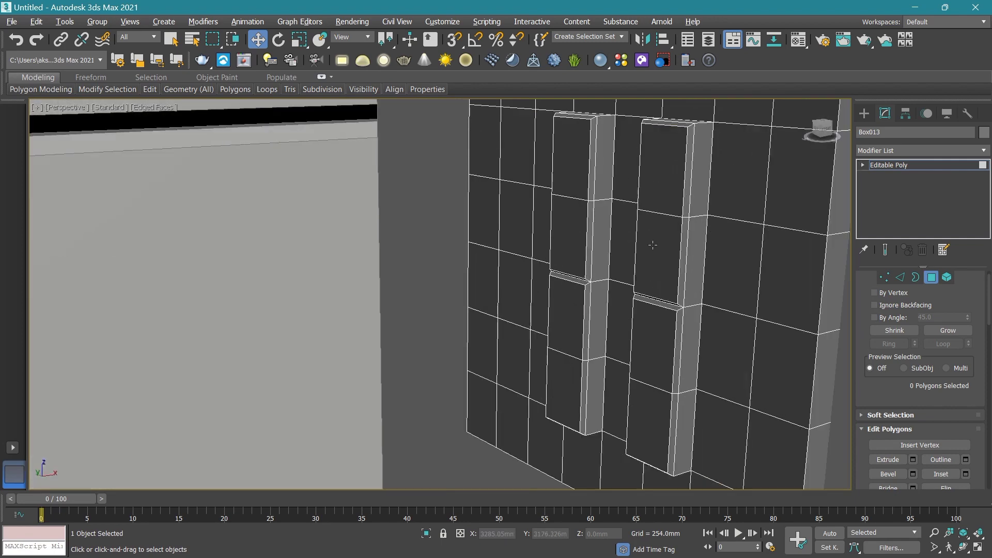
pyautogui.scroll(1, 555, 215)
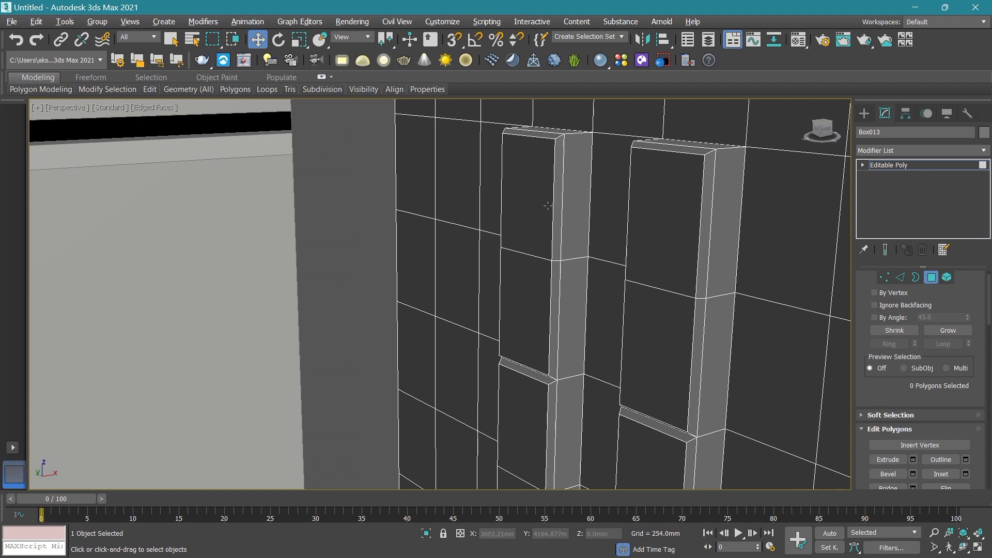
pyautogui.hotkey('ctrl', 'a')
pyautogui.scroll(-2, 545, 212)
pyautogui.scroll(-3, 545, 219)
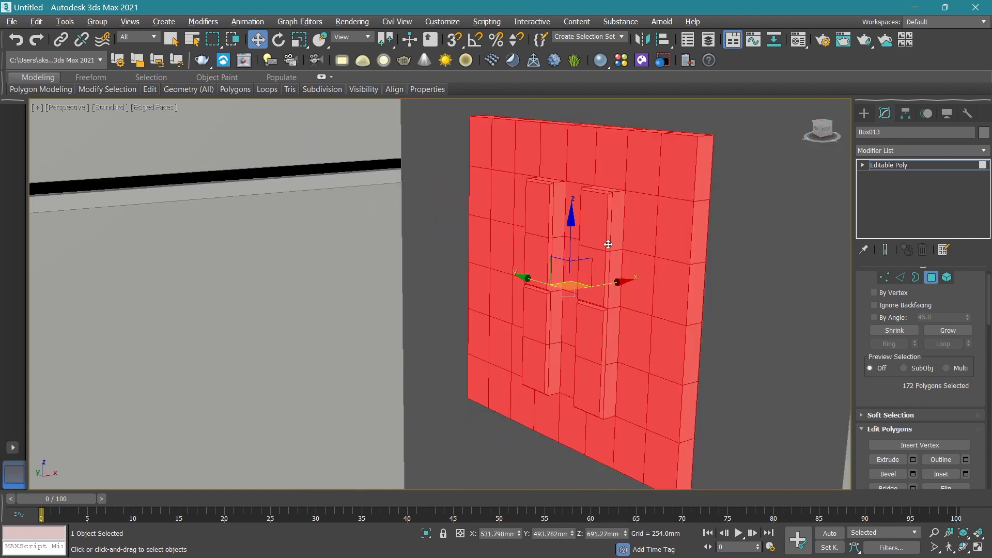
pyautogui.scroll(-2, 570, 292)
pyautogui.scroll(-2, 570, 292)
pyautogui.click(453, 281)
pyautogui.scroll(3, 453, 281)
pyautogui.scroll(3, 517, 274)
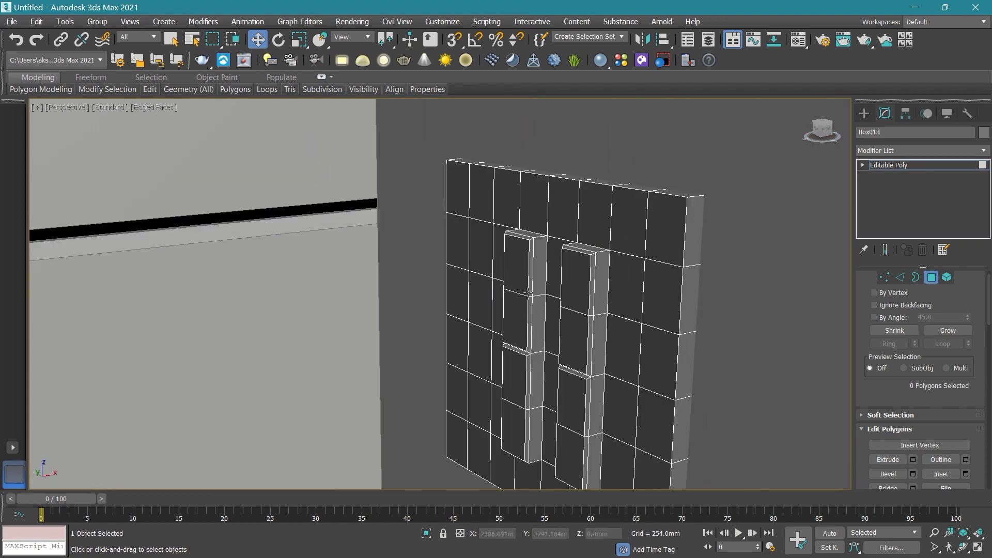
pyautogui.scroll(3, 541, 263)
# Check the upper left block's faces, clear the selection and face the panel from the Front.
pyautogui.click(548, 226)
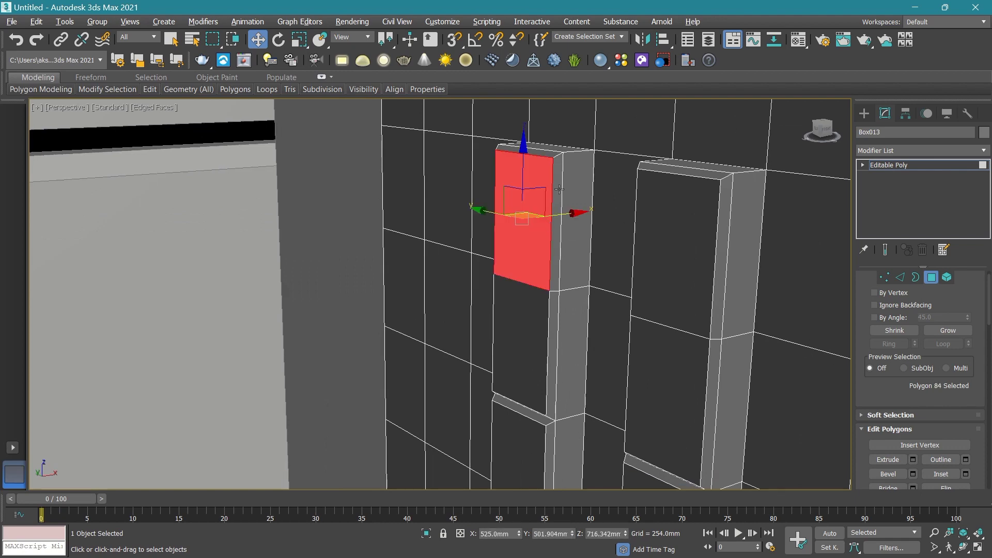
pyautogui.moveTo(601, 129); pyautogui.dragTo(542, 170)
pyautogui.moveTo(532, 302); pyautogui.dragTo(535, 270, button='middle')
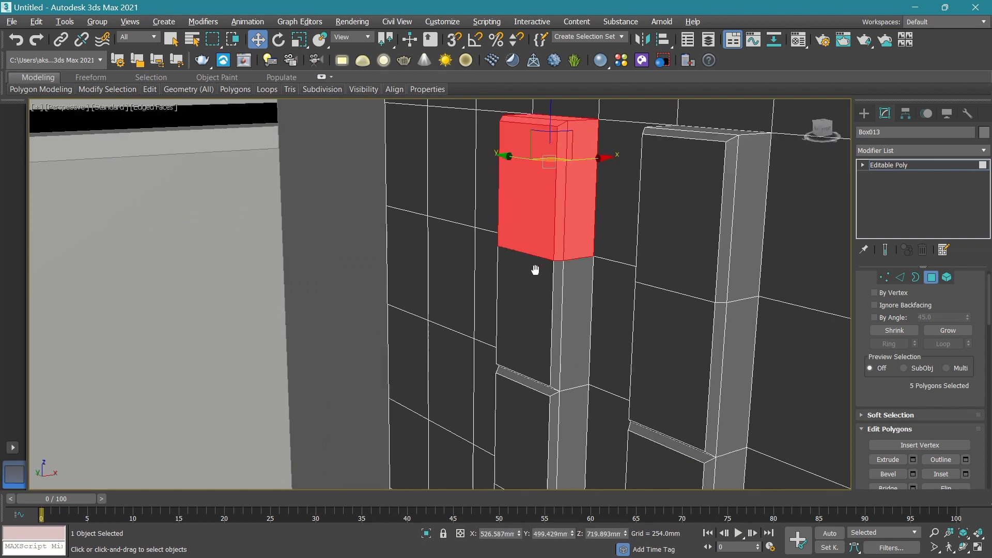
pyautogui.scroll(-5, 535, 270)
pyautogui.scroll(-3, 667, 233)
pyautogui.scroll(4, 522, 259)
pyautogui.click(522, 258)
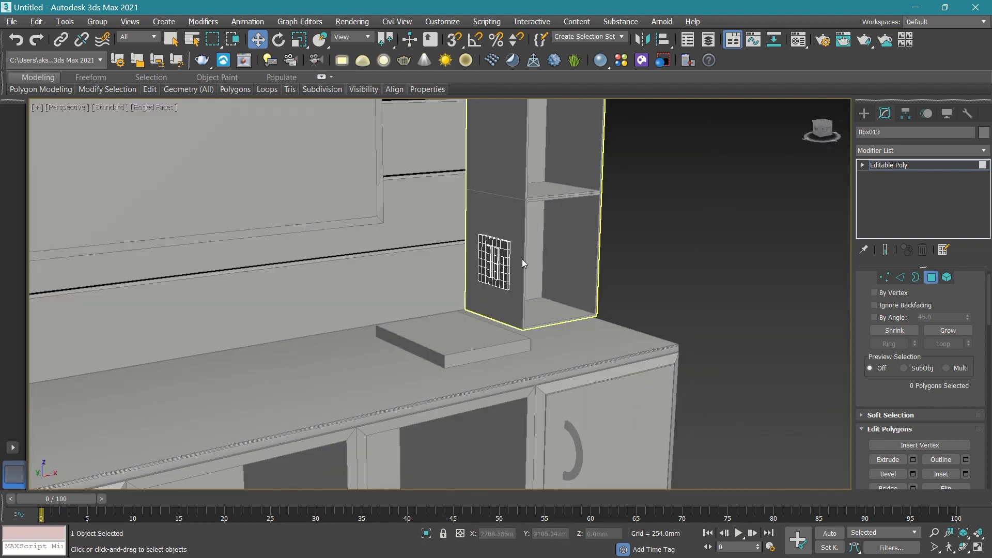
pyautogui.scroll(3, 447, 253)
pyautogui.scroll(4, 602, 291)
pyautogui.moveTo(603, 291); pyautogui.dragTo(525, 272, button='middle')
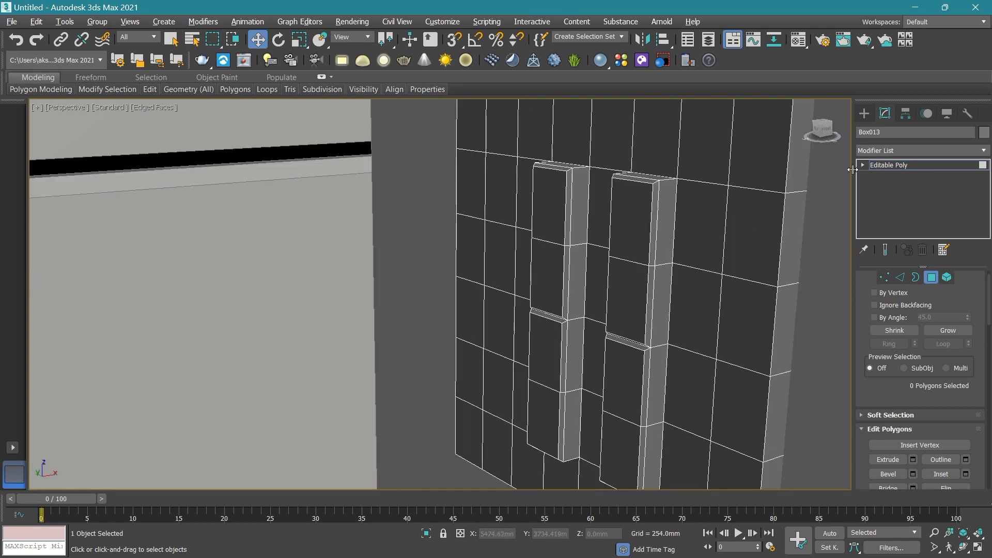
pyautogui.click(819, 135)
pyautogui.scroll(-3, 570, 347)
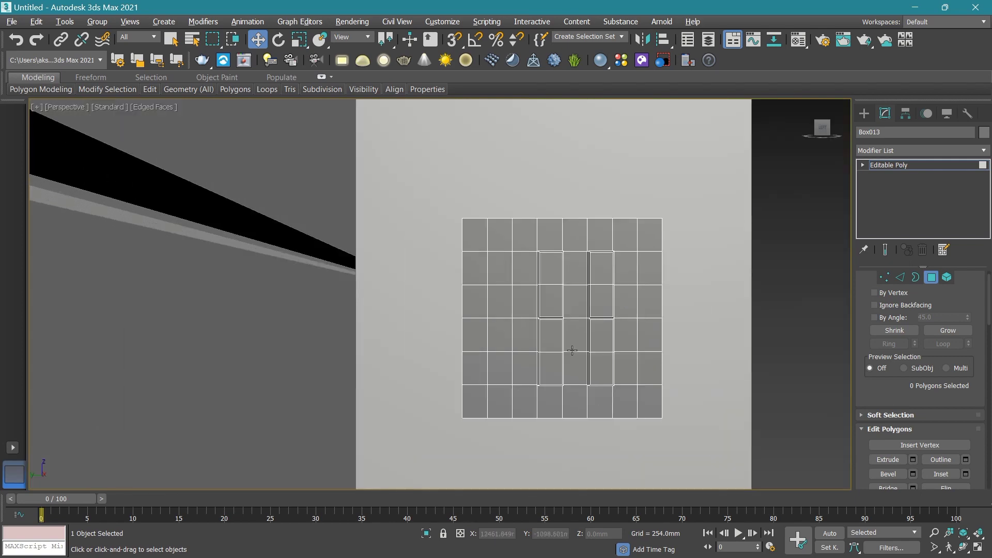
pyautogui.scroll(2, 560, 335)
# Take Box013 back to object level and choose the Tube primitive.
pyautogui.click(922, 168)
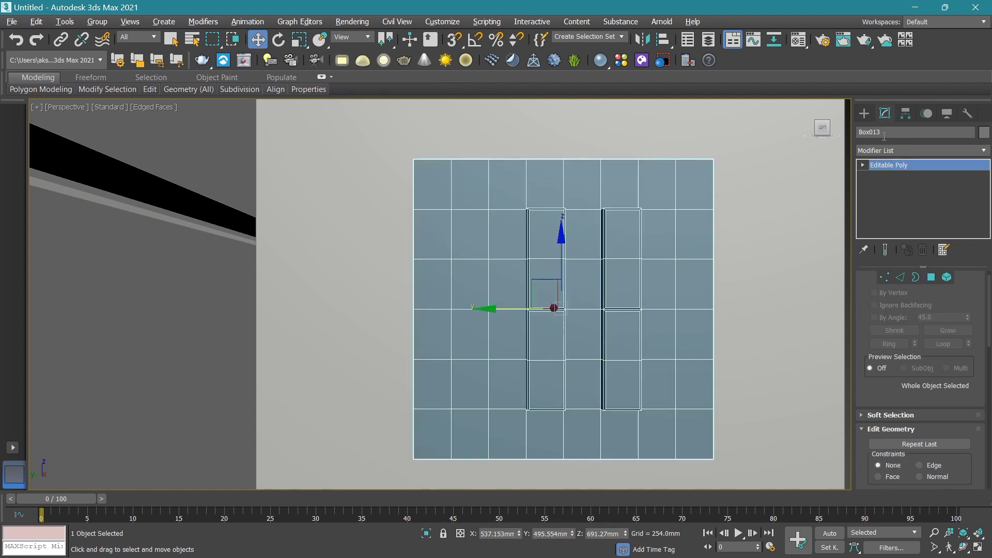
pyautogui.click(863, 113)
pyautogui.click(948, 219)
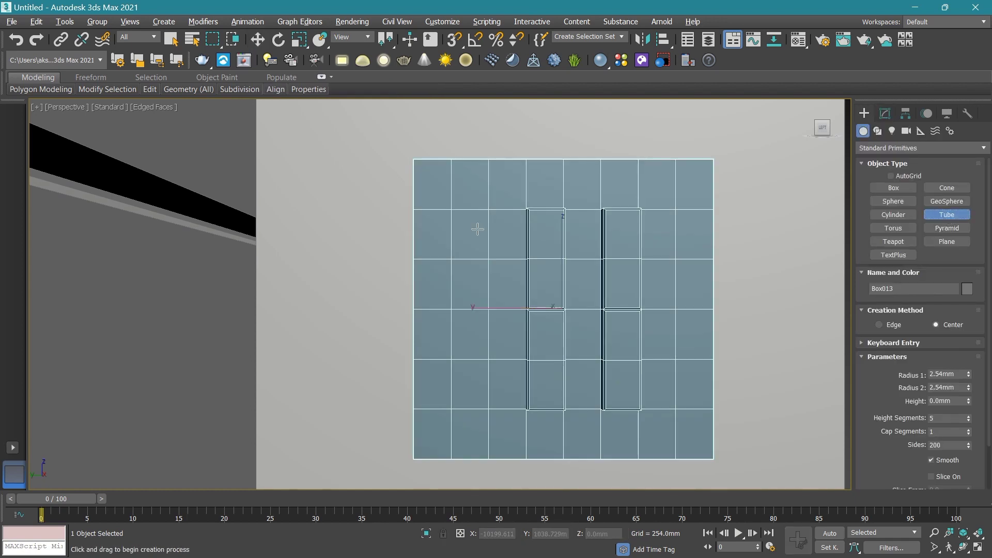
pyautogui.scroll(2, 476, 242)
pyautogui.scroll(3, 457, 247)
pyautogui.scroll(-3, 454, 249)
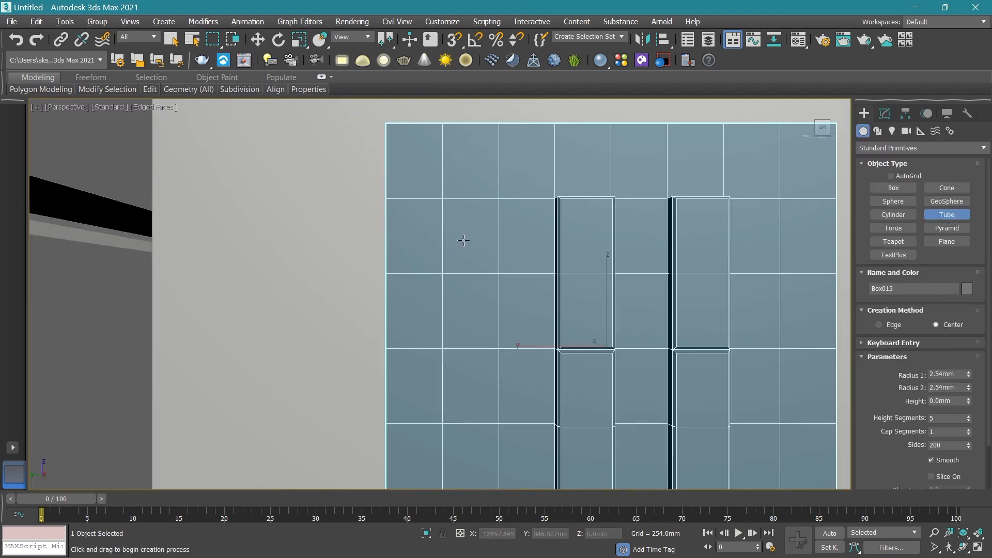
# In the four-view layout, drag a small tube with 1.62 and 2.655 mm radii on the panel grid.
pyautogui.hotkey('alt', 'w')
pyautogui.scroll(1, 176, 350)
pyautogui.scroll(2, 176, 350)
pyautogui.scroll(2, 176, 350)
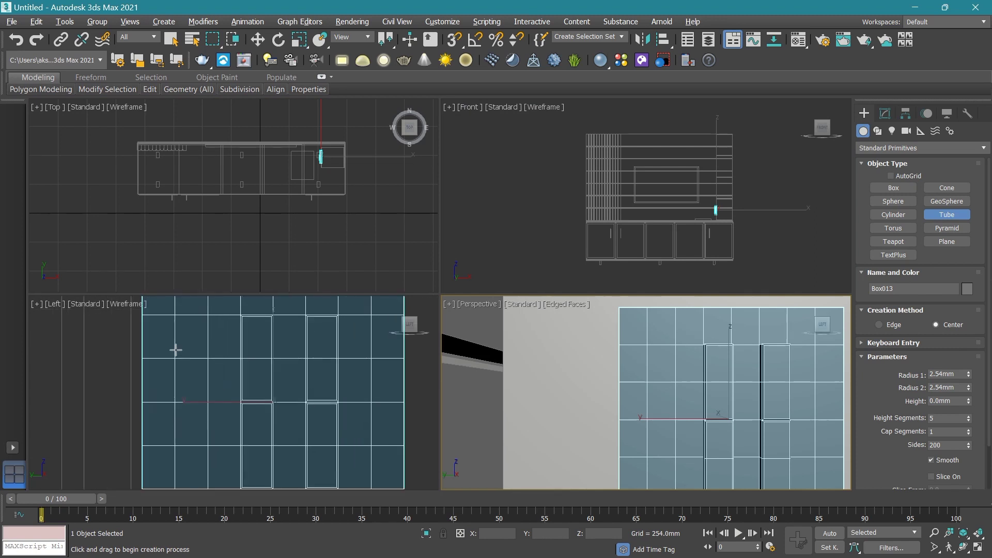
pyautogui.scroll(2, 178, 346)
pyautogui.moveTo(193, 331); pyautogui.dragTo(201, 337)
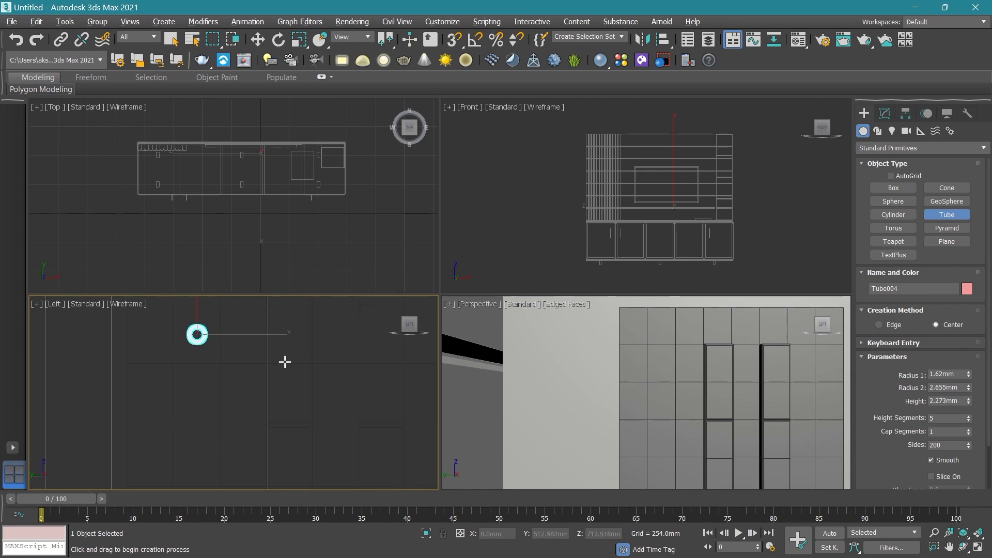
# Maximize the Perspective viewport and switch to Select and Move.
pyautogui.scroll(2, 567, 440)
pyautogui.hotkey('alt', 'w')
pyautogui.scroll(-5, 542, 403)
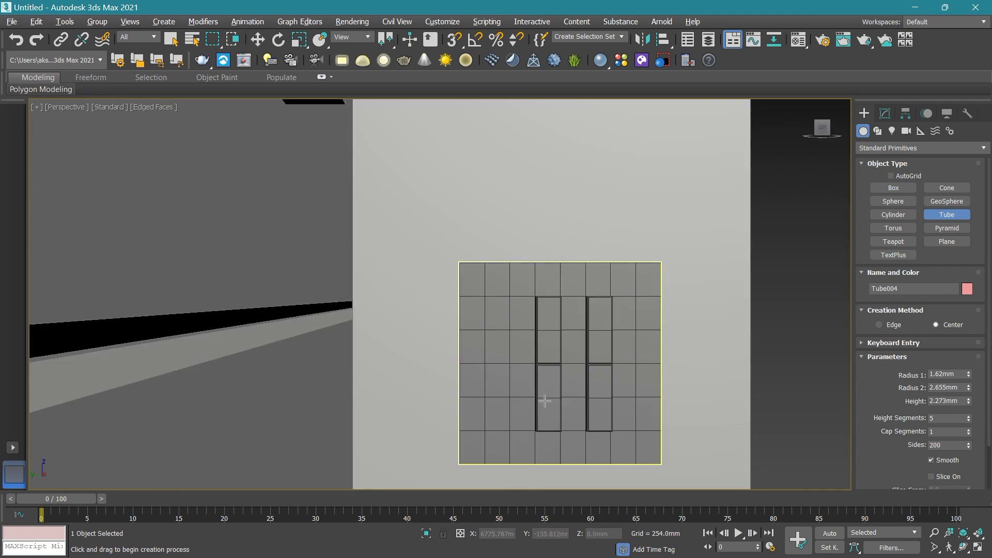
pyautogui.press('w')
pyautogui.scroll(-3, 529, 396)
pyautogui.scroll(1, 637, 250)
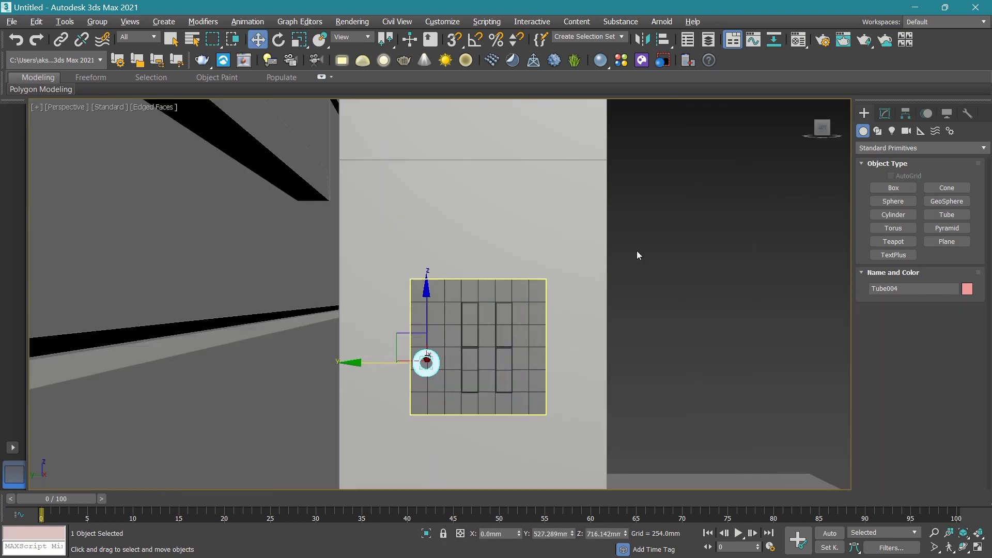
# Move Tube004 onto the wall panel and nudge it into position.
pyautogui.keyDown('alt'); pyautogui.moveTo(636, 250); pyautogui.dragTo(822, 128, button='middle'); pyautogui.keyUp('alt')
pyautogui.click(822, 128)
pyautogui.moveTo(470, 331)
pyautogui.mouseDown()
pyautogui.moveTo(555, 279)
pyautogui.moveTo(508, 298)
pyautogui.mouseUp()
pyautogui.scroll(3, 555, 279)
pyautogui.scroll(1, 554, 274)
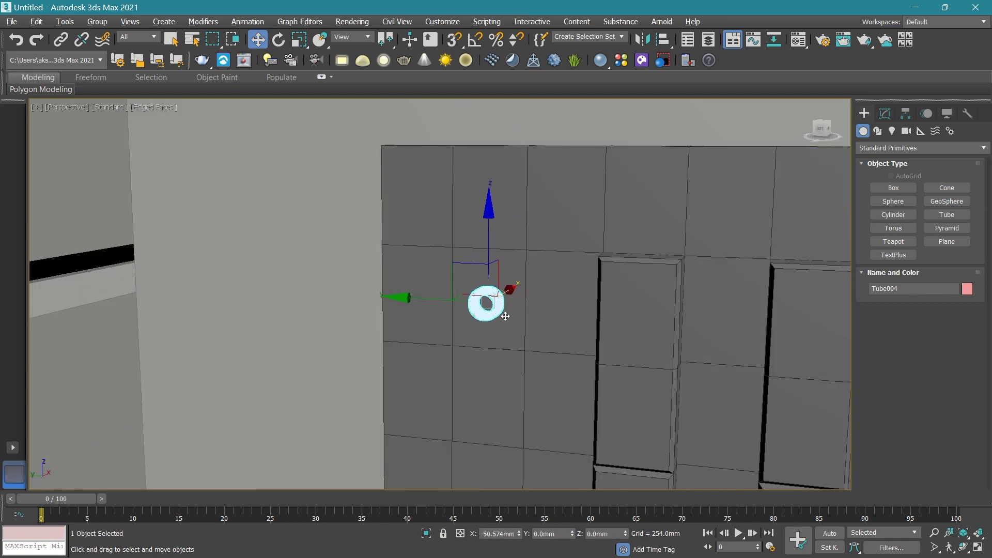
pyautogui.click(819, 130)
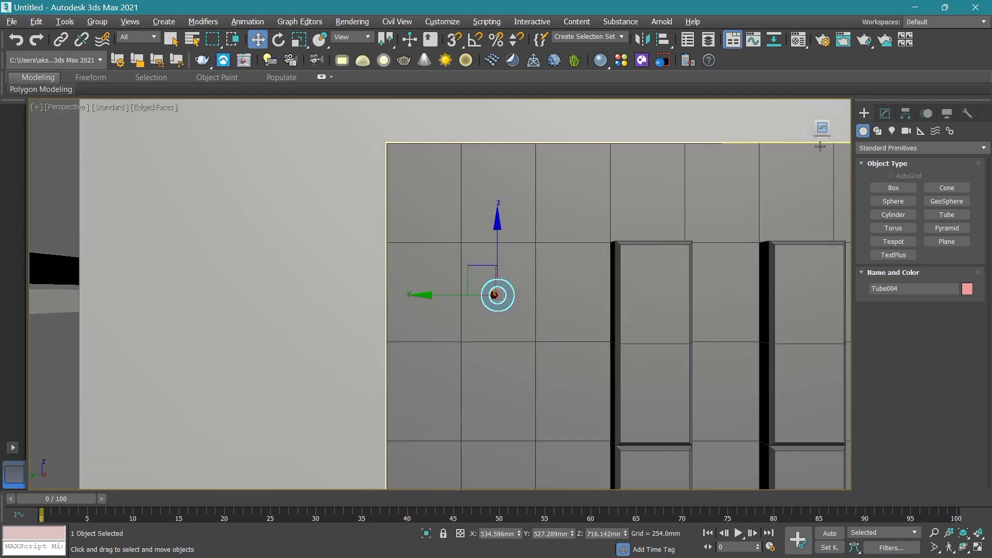
pyautogui.click(824, 126)
pyautogui.scroll(2, 505, 344)
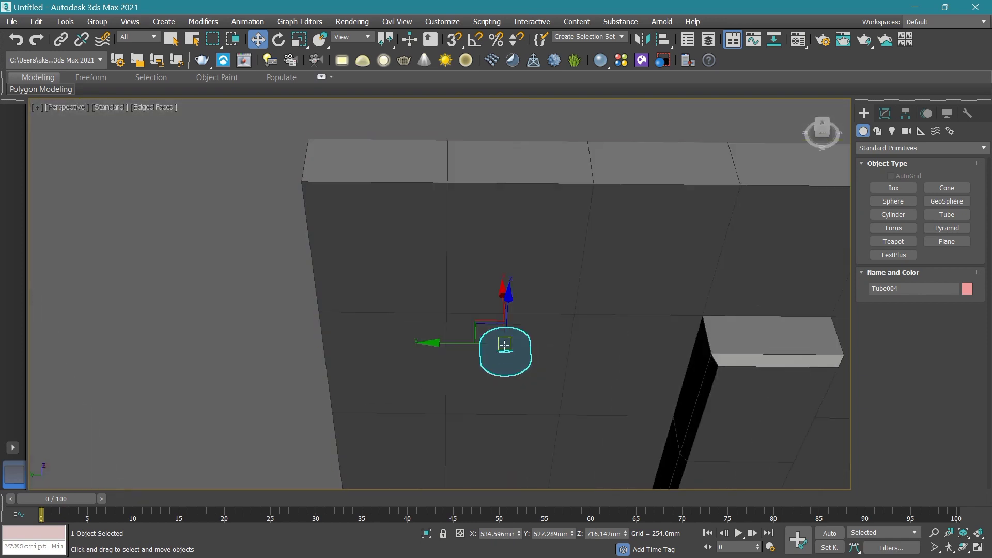
pyautogui.scroll(-2, 503, 311)
pyautogui.scroll(-1, 496, 318)
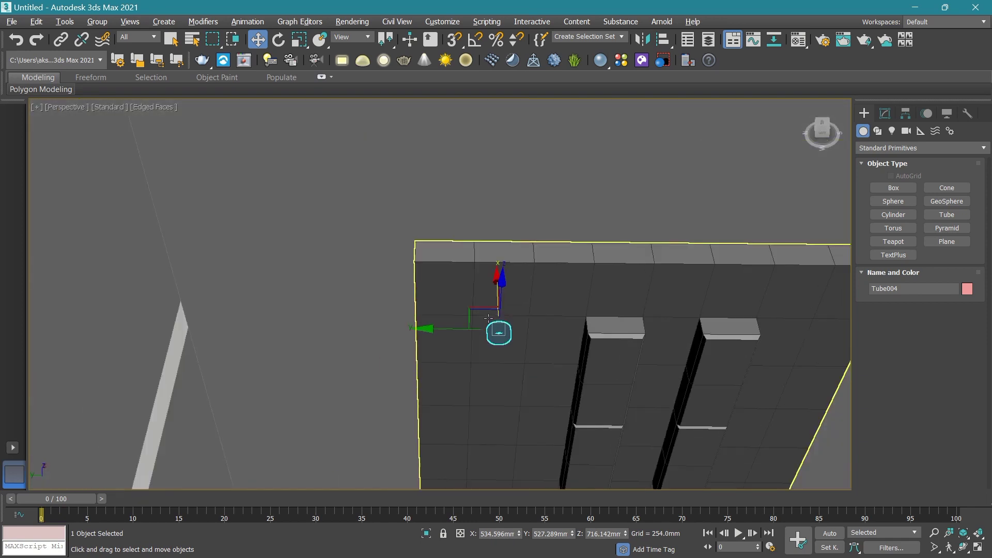
pyautogui.scroll(1, 480, 323)
pyautogui.scroll(2, 463, 329)
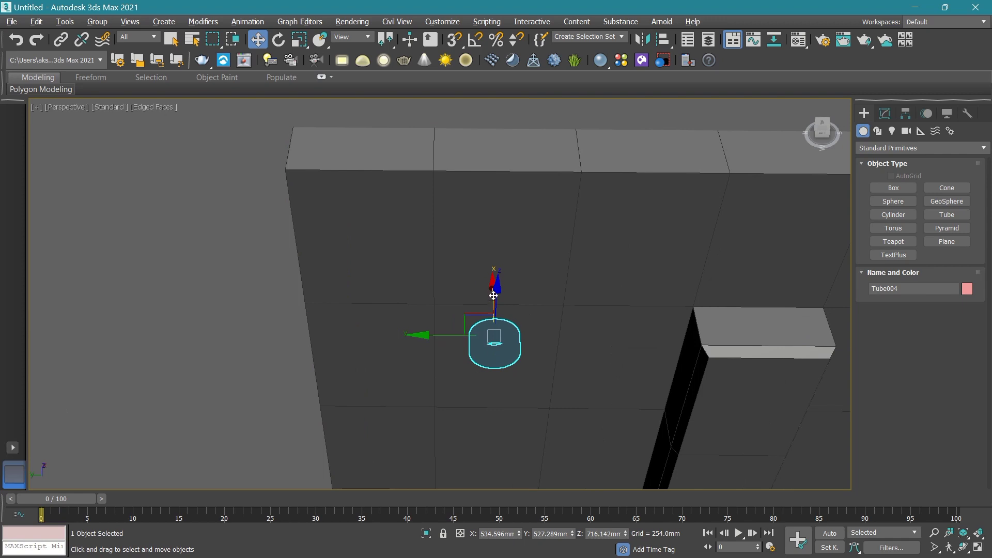
pyautogui.moveTo(493, 296); pyautogui.dragTo(493, 313)
# Set the tube's Height to 17.259mm and push it partly into the wall.
pyautogui.click(885, 113)
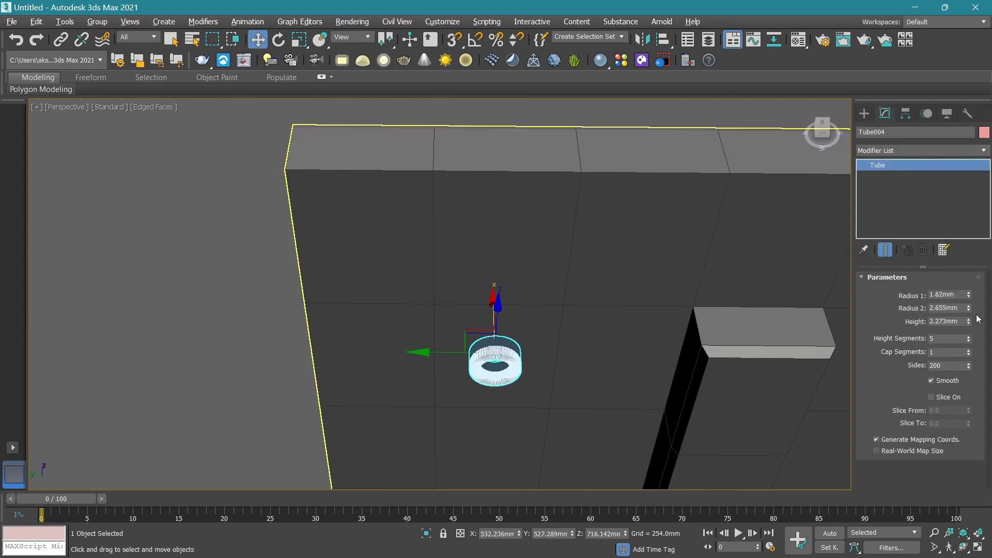
pyautogui.moveTo(966, 323); pyautogui.dragTo(966, 289)
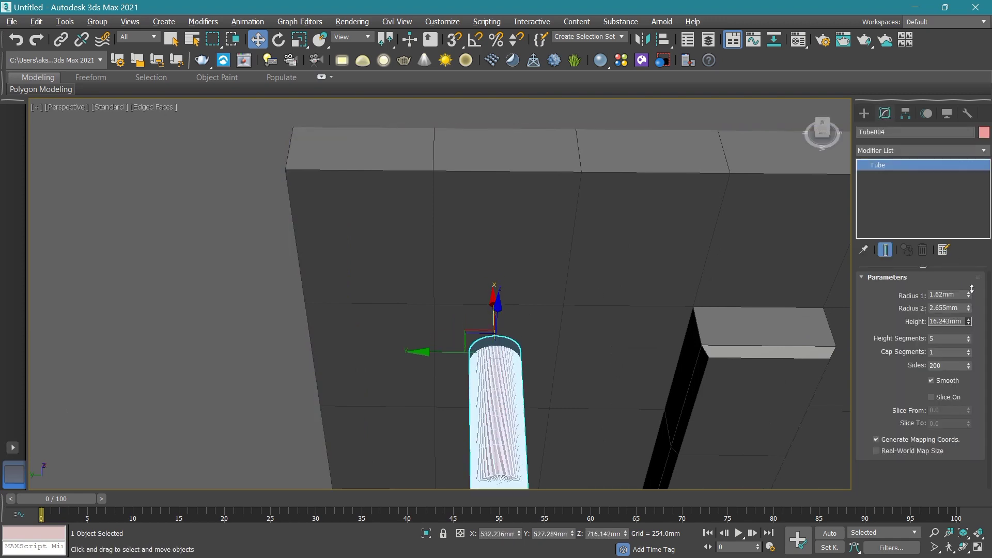
pyautogui.scroll(-2, 465, 343)
pyautogui.moveTo(485, 311); pyautogui.dragTo(488, 270)
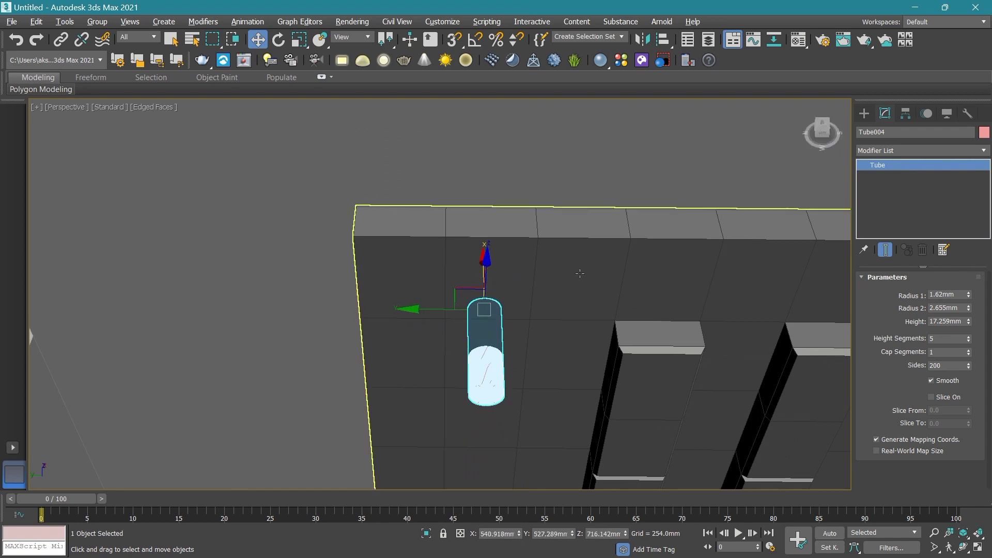
pyautogui.click(822, 130)
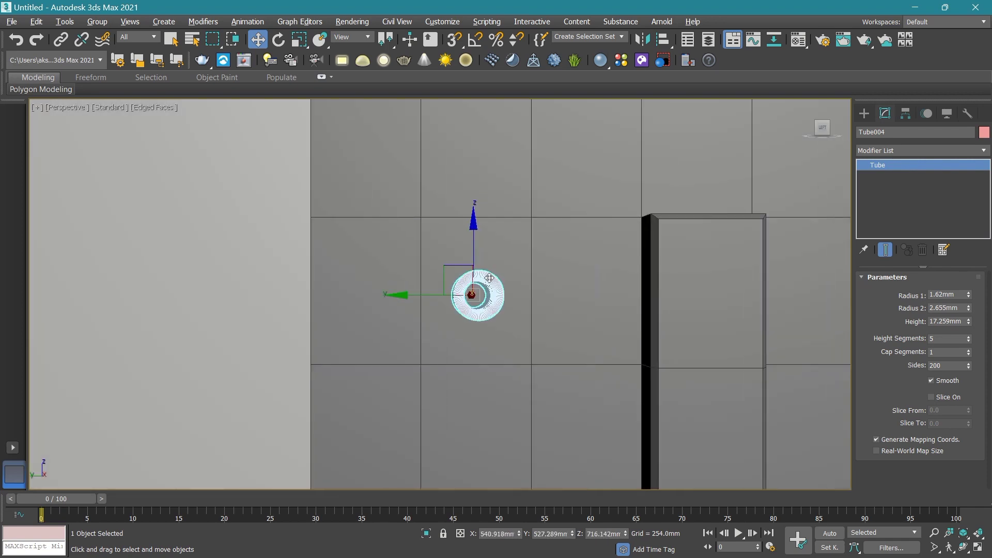
# Turn the tube into a solid peg of radius 1.893mm, repositioning it along Y and Z.
pyautogui.click(969, 311)
pyautogui.moveTo(969, 311); pyautogui.dragTo(970, 312)
pyautogui.scroll(2, 475, 287)
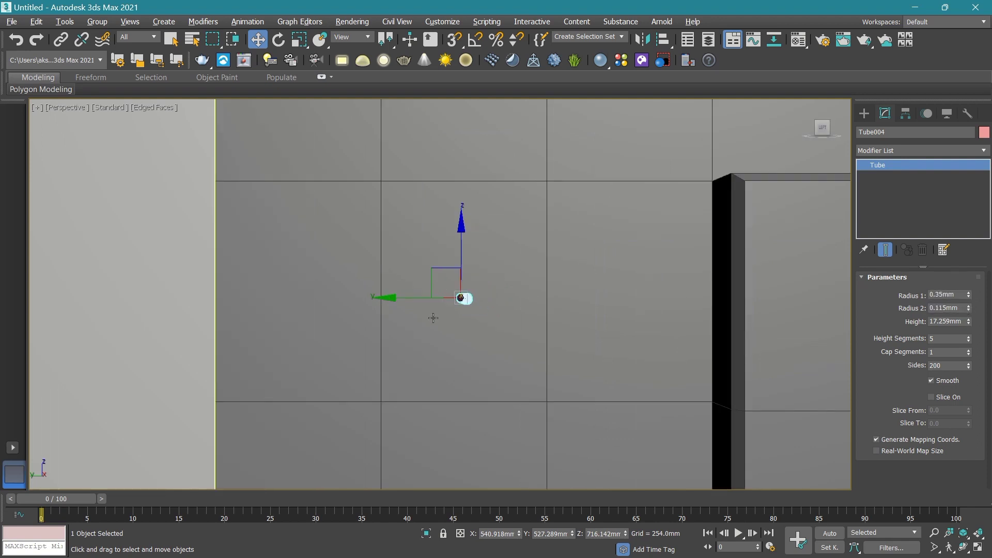
pyautogui.moveTo(428, 298); pyautogui.dragTo(394, 298)
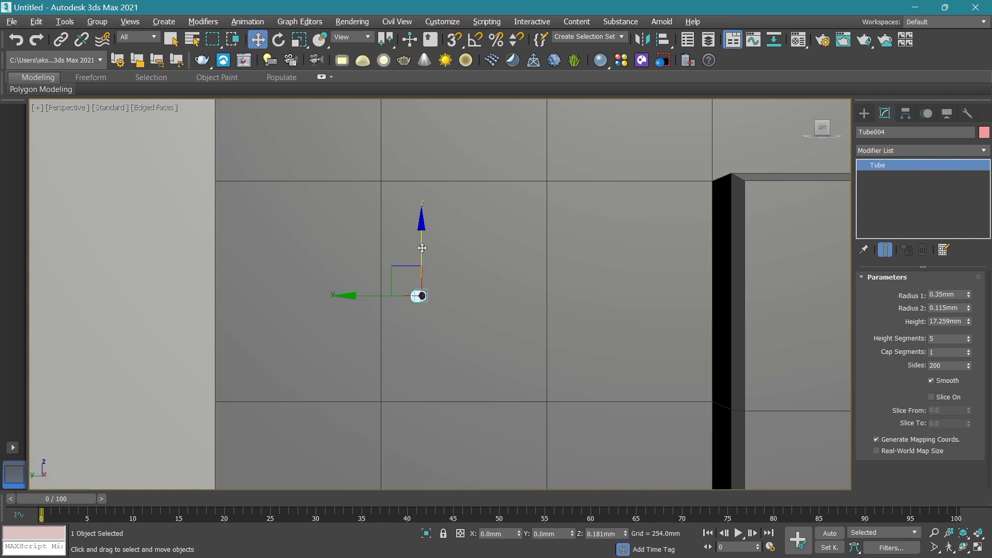
pyautogui.moveTo(420, 253); pyautogui.dragTo(421, 216)
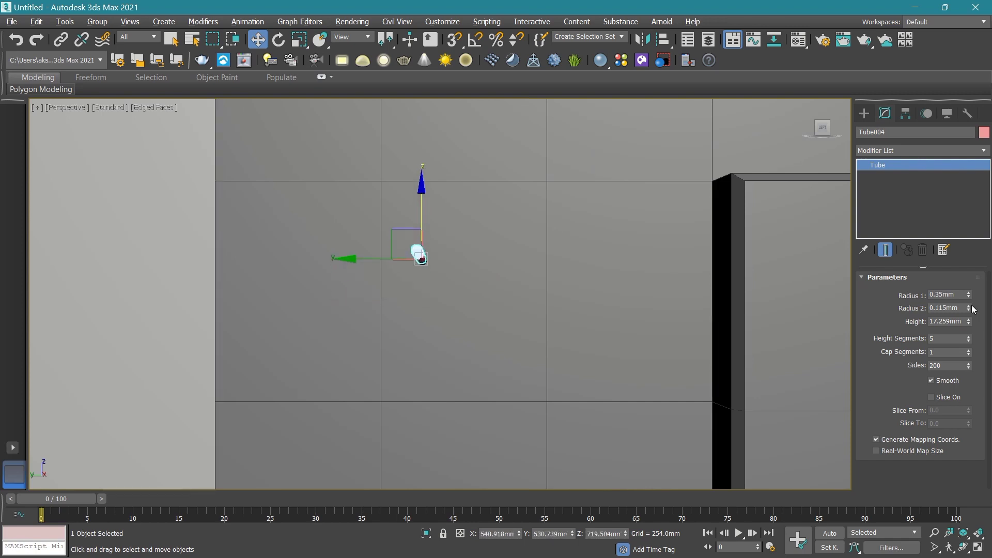
pyautogui.moveTo(969, 309)
pyautogui.mouseDown()
pyautogui.moveTo(970, 295)
pyautogui.moveTo(970, 305)
pyautogui.mouseUp()
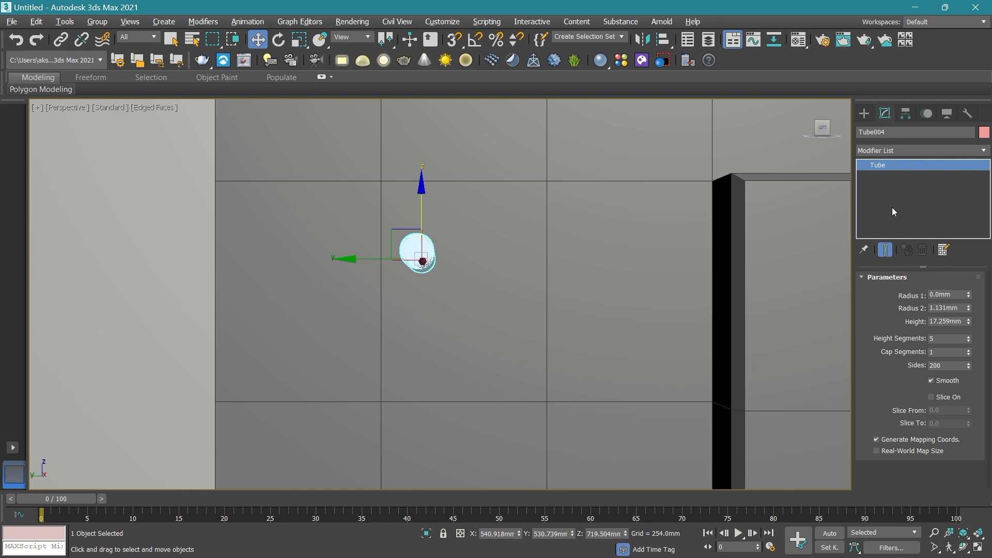
pyautogui.scroll(3, 448, 243)
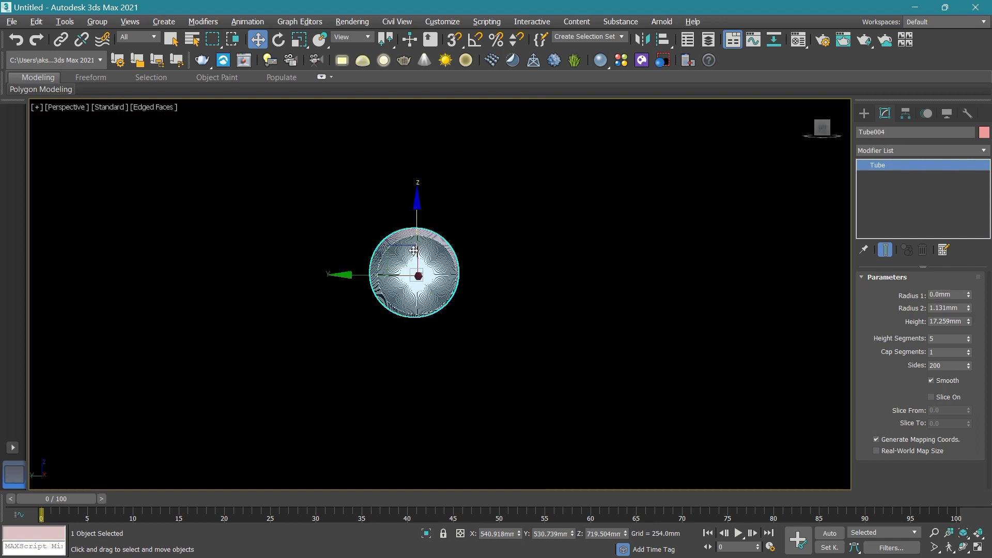
pyautogui.scroll(-3, 424, 266)
pyautogui.moveTo(412, 248); pyautogui.dragTo(451, 307, button='middle')
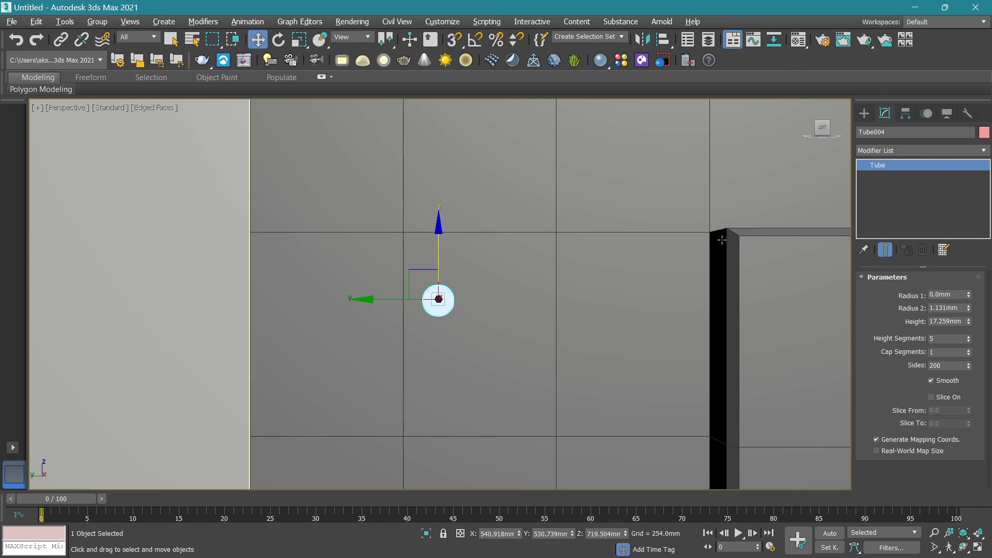
pyautogui.moveTo(966, 309); pyautogui.dragTo(794, 307)
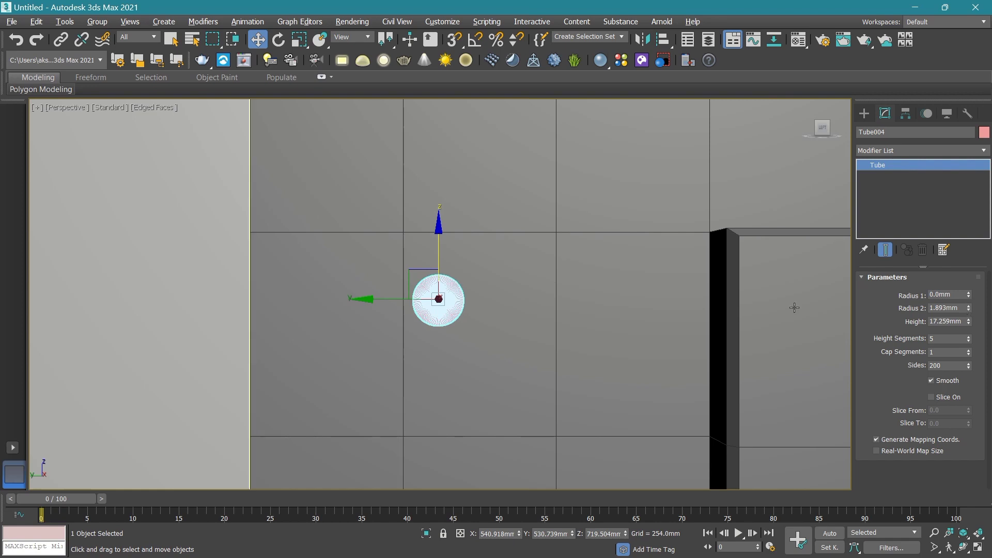
# Shift-drag the peg along Y to clone it.
pyautogui.scroll(-3, 439, 264)
pyautogui.scroll(1, 439, 266)
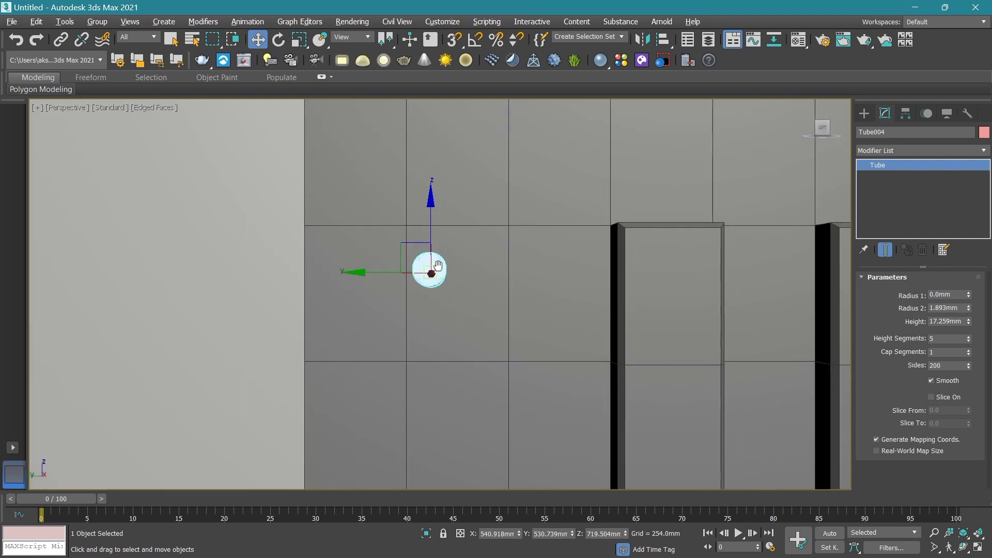
pyautogui.scroll(-1, 435, 266)
pyautogui.moveTo(436, 266); pyautogui.dragTo(393, 258, button='middle')
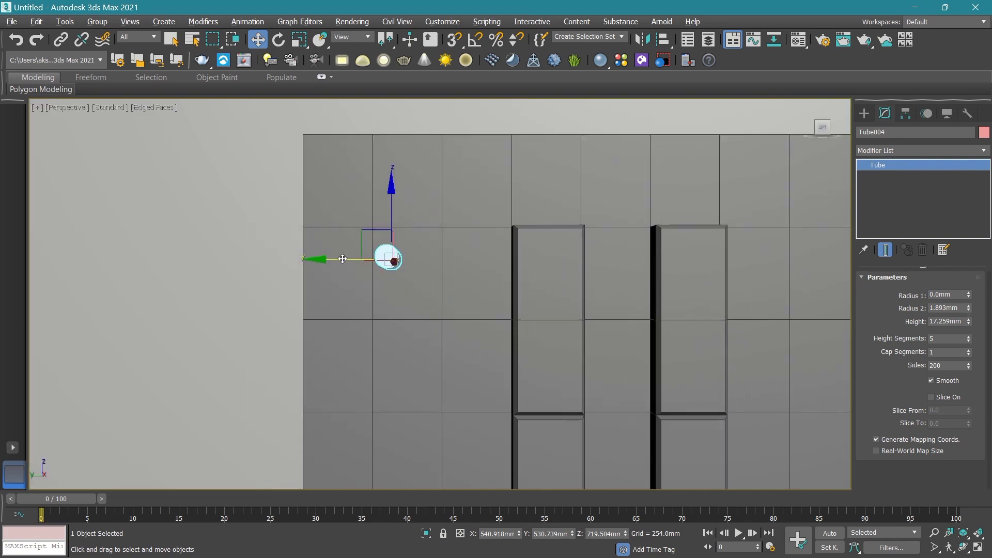
pyautogui.moveTo(342, 258)
pyautogui.keyDown('shift'); pyautogui.mouseDown()
pyautogui.moveTo(427, 263)
pyautogui.moveTo(381, 263)
pyautogui.moveTo(386, 269)
pyautogui.mouseUp(); pyautogui.keyUp('shift')
# Confirm the instance copy and add a third peg, forming the first three-peg triangle.
pyautogui.keyDown('shift'); pyautogui.moveTo(387, 269); pyautogui.dragTo(393, 266); pyautogui.keyUp('shift')
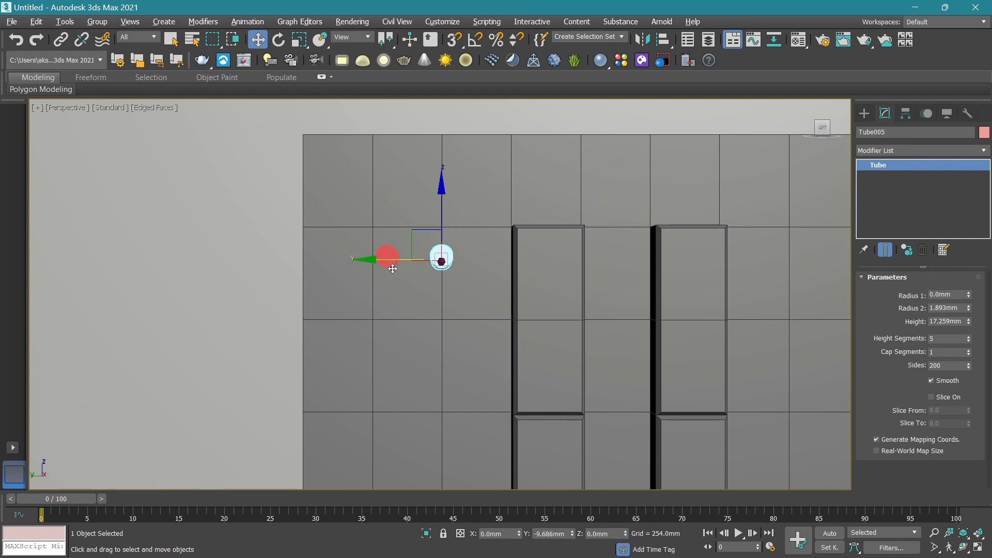
pyautogui.click(497, 339)
pyautogui.click(387, 259)
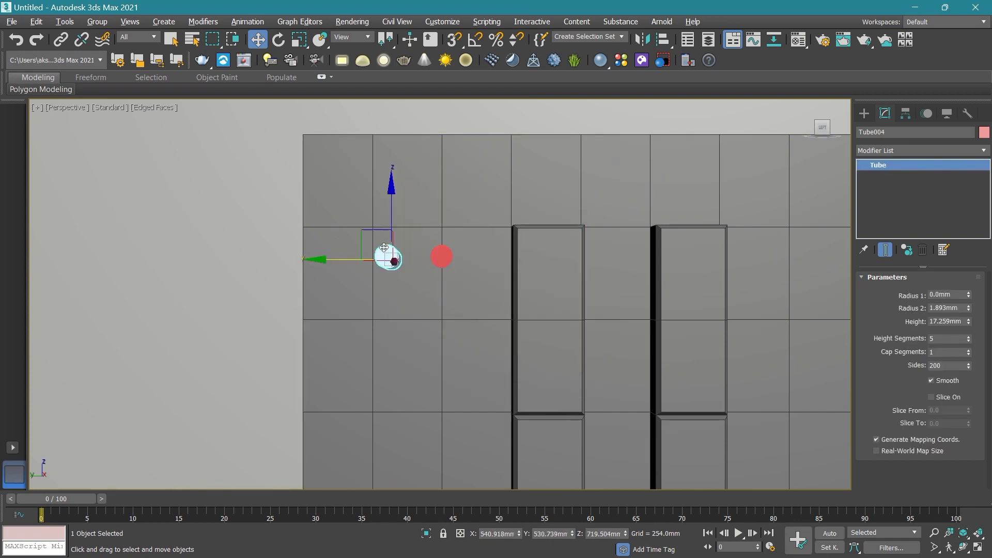
pyautogui.moveTo(388, 258)
pyautogui.mouseDown()
pyautogui.moveTo(407, 280)
pyautogui.moveTo(398, 262)
pyautogui.mouseUp()
pyautogui.click(450, 260)
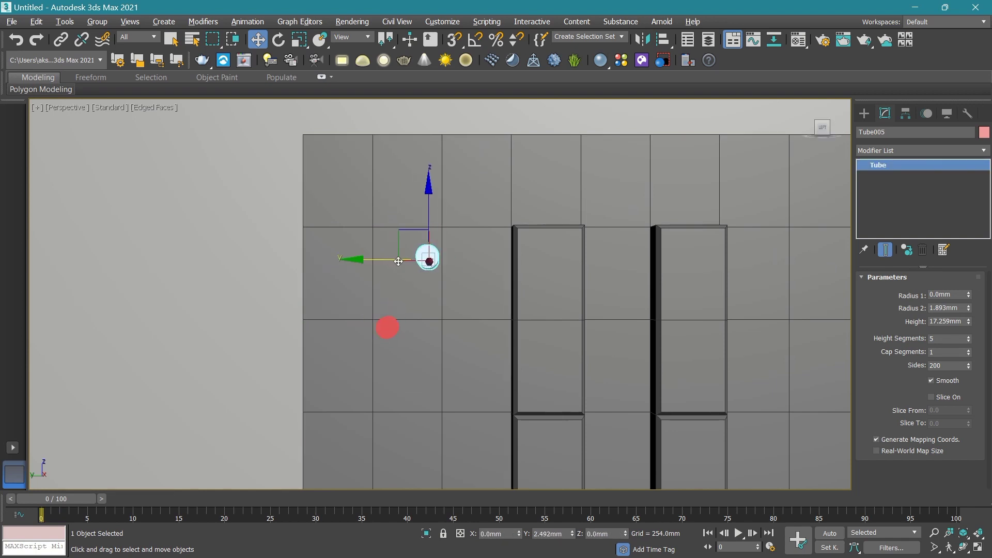
pyautogui.click(391, 321)
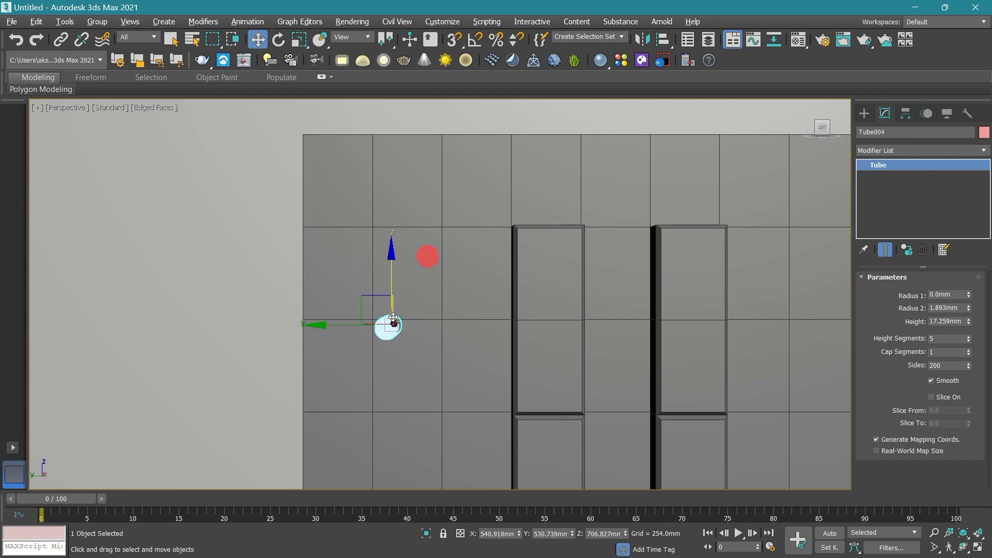
pyautogui.moveTo(349, 326)
pyautogui.keyDown('shift'); pyautogui.mouseDown()
pyautogui.moveTo(428, 327)
pyautogui.moveTo(495, 357)
pyautogui.mouseUp(); pyautogui.keyUp('shift')
pyautogui.click(497, 339)
# Copy the three-peg triangle downward to make a second group of pegs.
pyautogui.scroll(-4, 491, 183)
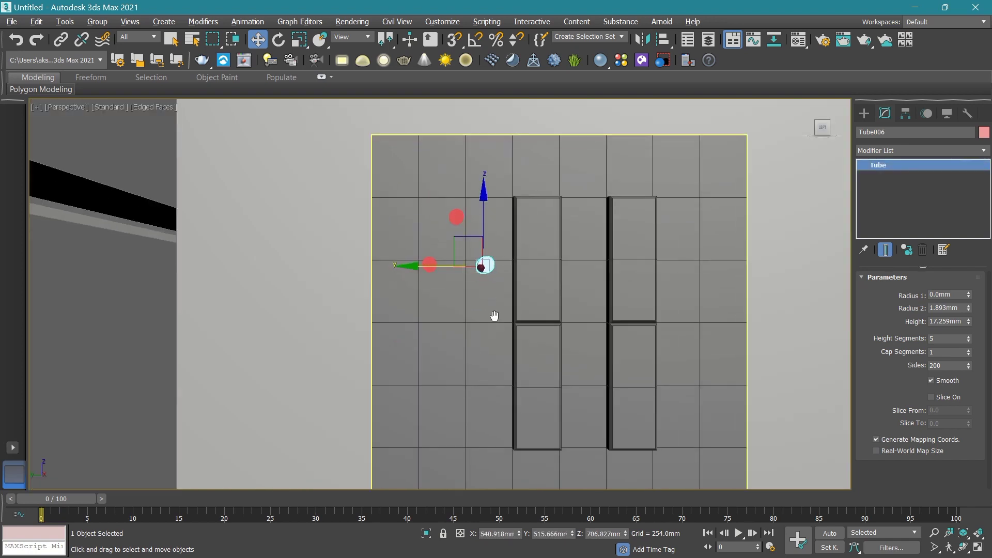
pyautogui.keyDown('ctrl'); pyautogui.click(457, 161); pyautogui.keyUp('ctrl')
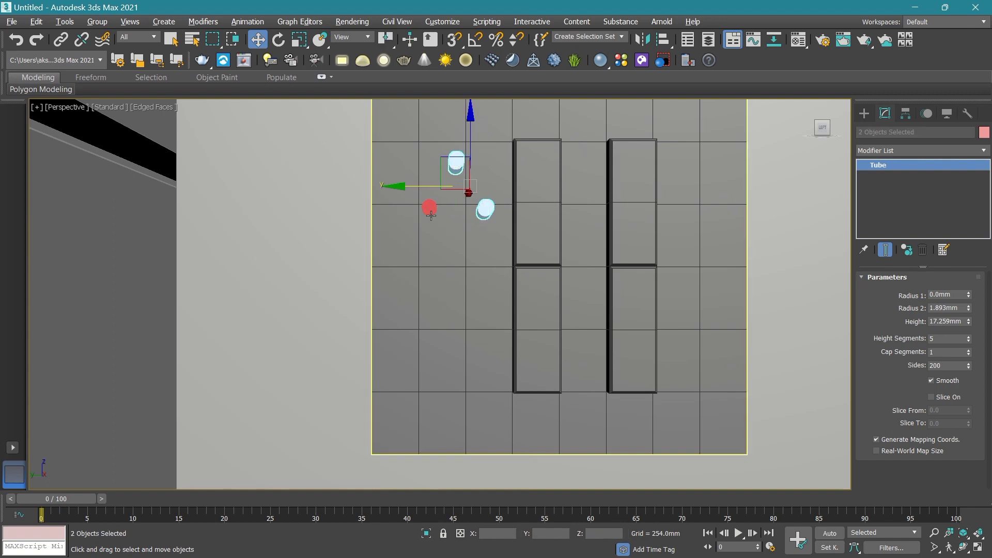
pyautogui.keyDown('ctrl'); pyautogui.click(429, 208); pyautogui.keyUp('ctrl')
pyautogui.keyDown('shift'); pyautogui.moveTo(458, 130); pyautogui.dragTo(457, 278); pyautogui.keyUp('shift')
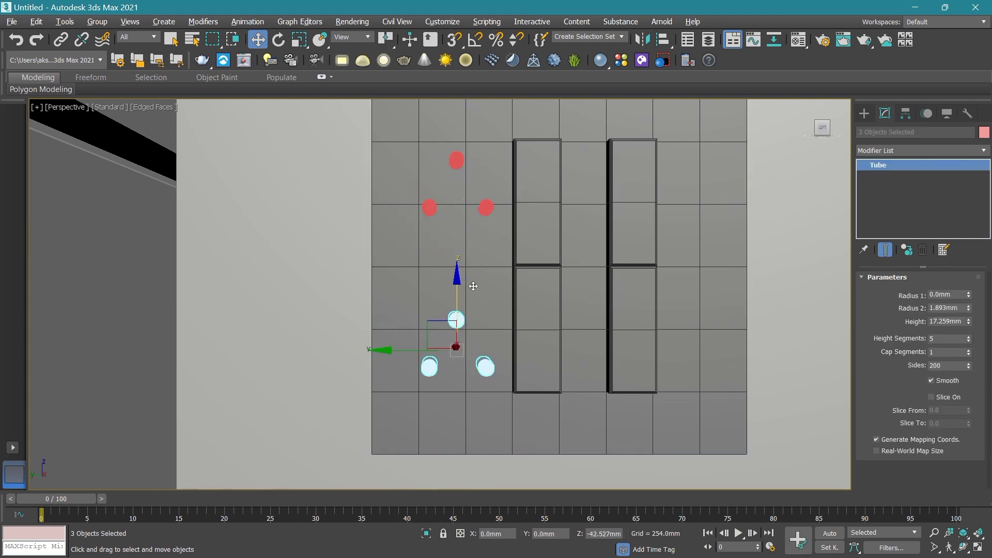
pyautogui.click(494, 332)
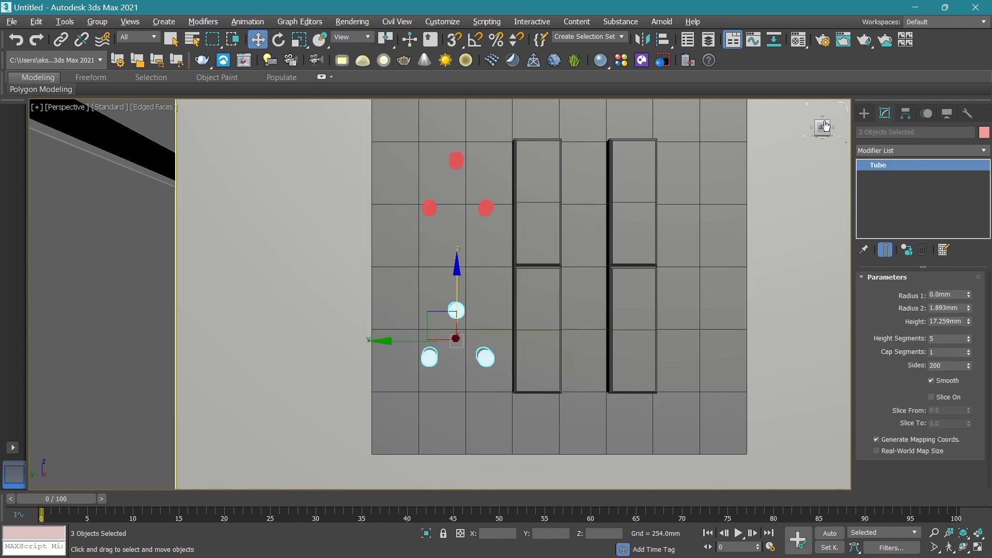
# Select the three red pegs and orbit to check them from below.
pyautogui.moveTo(822, 129); pyautogui.dragTo(827, 165)
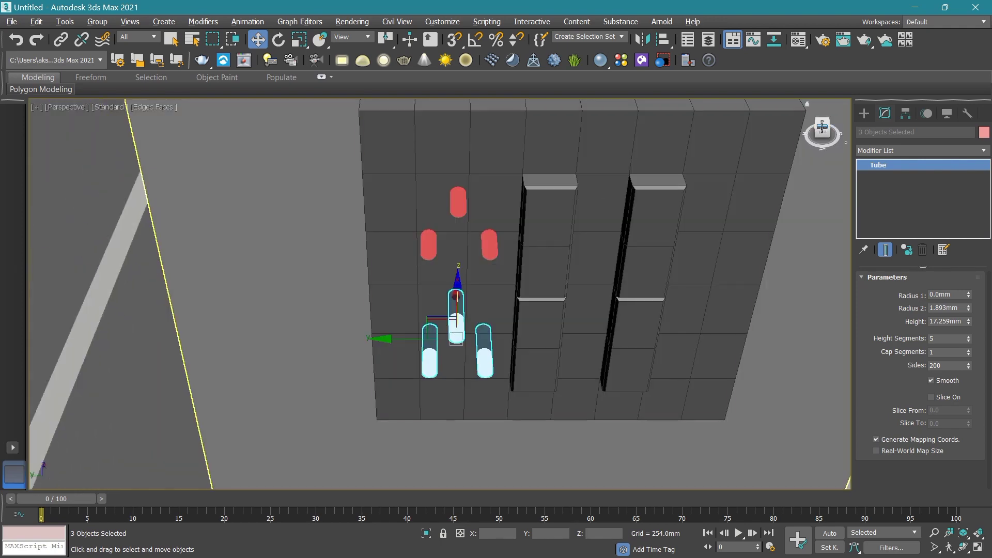
pyautogui.keyDown('ctrl'); pyautogui.click(428, 250); pyautogui.keyUp('ctrl')
pyautogui.keyDown('ctrl'); pyautogui.click(457, 202); pyautogui.keyUp('ctrl')
pyautogui.keyDown('ctrl'); pyautogui.click(489, 245); pyautogui.keyUp('ctrl')
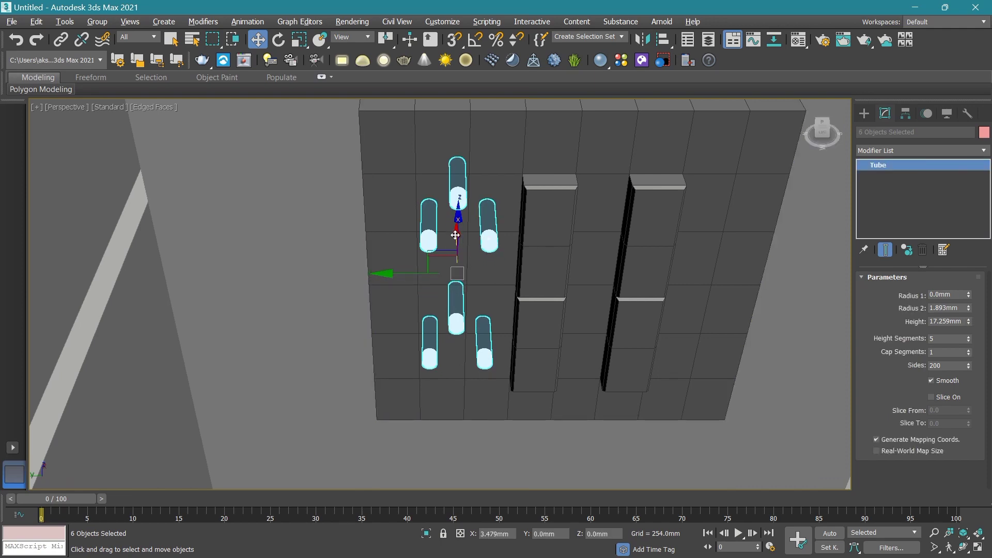
pyautogui.moveTo(821, 129); pyautogui.dragTo(712, 128)
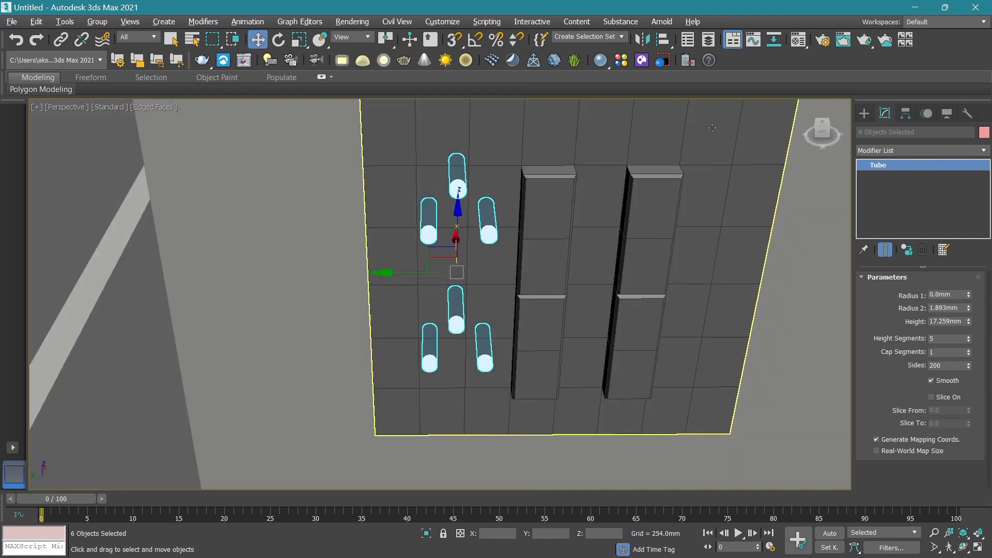
# Select the wall plate Box013 and start a ProBoolean compound object on it.
pyautogui.click(647, 135)
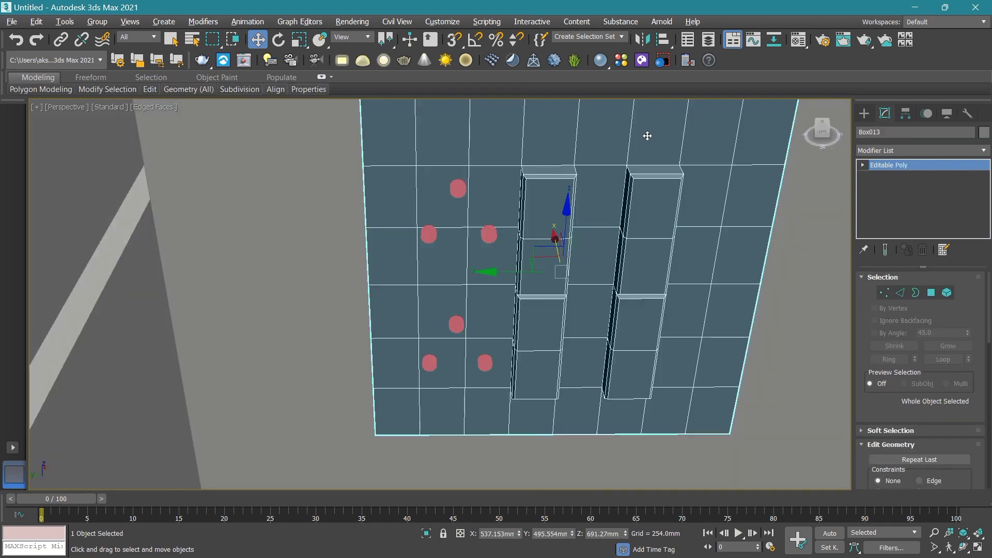
pyautogui.click(884, 151)
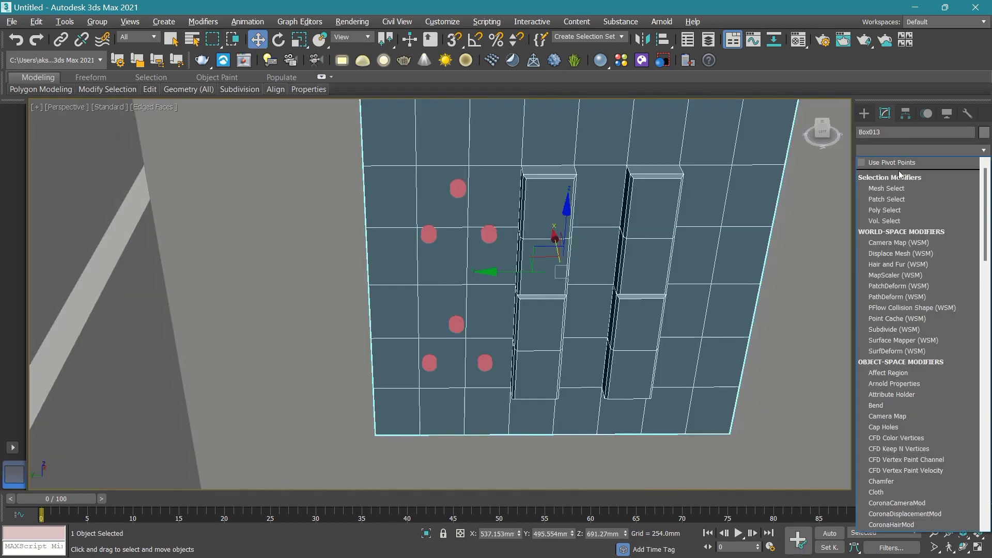
pyautogui.click(877, 131)
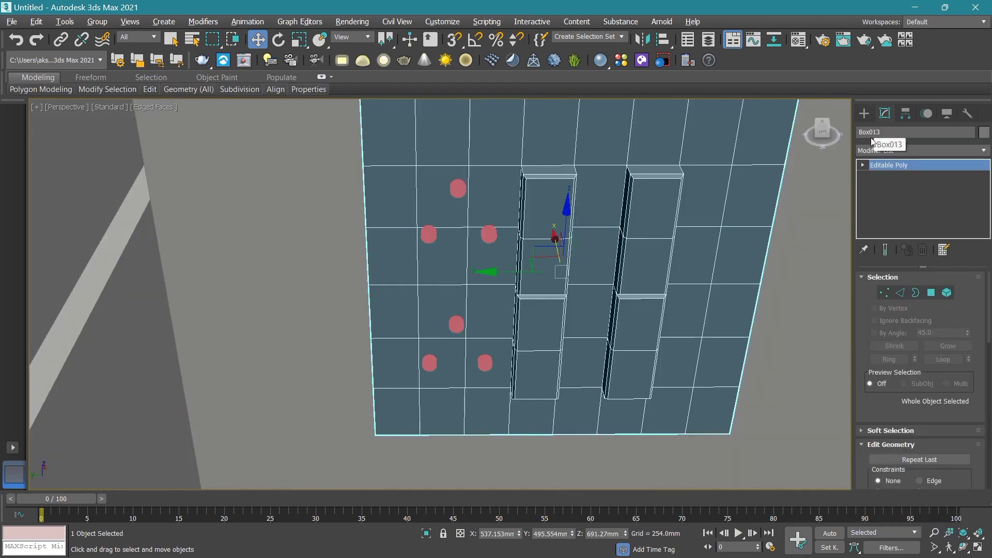
pyautogui.click(863, 114)
pyautogui.click(880, 148)
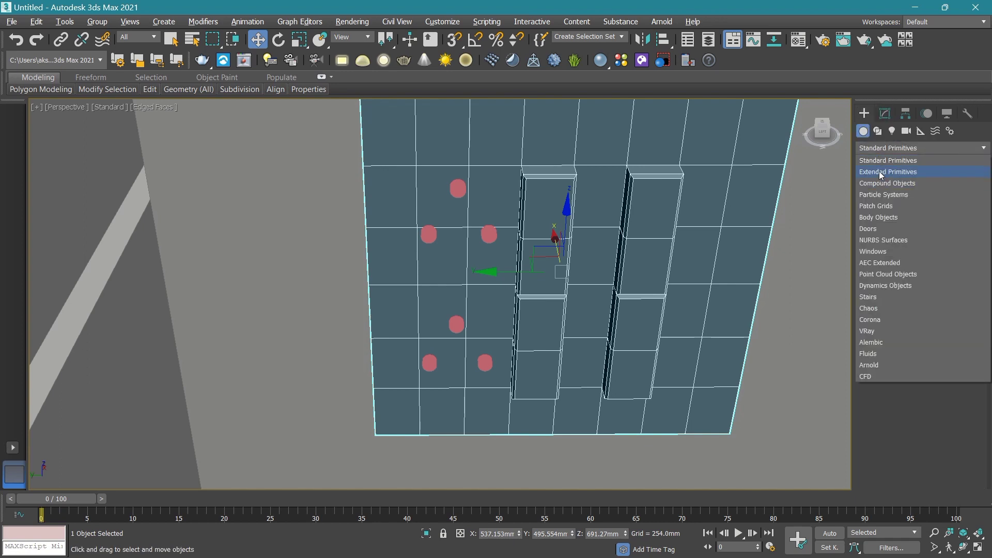
pyautogui.click(883, 184)
pyautogui.click(935, 254)
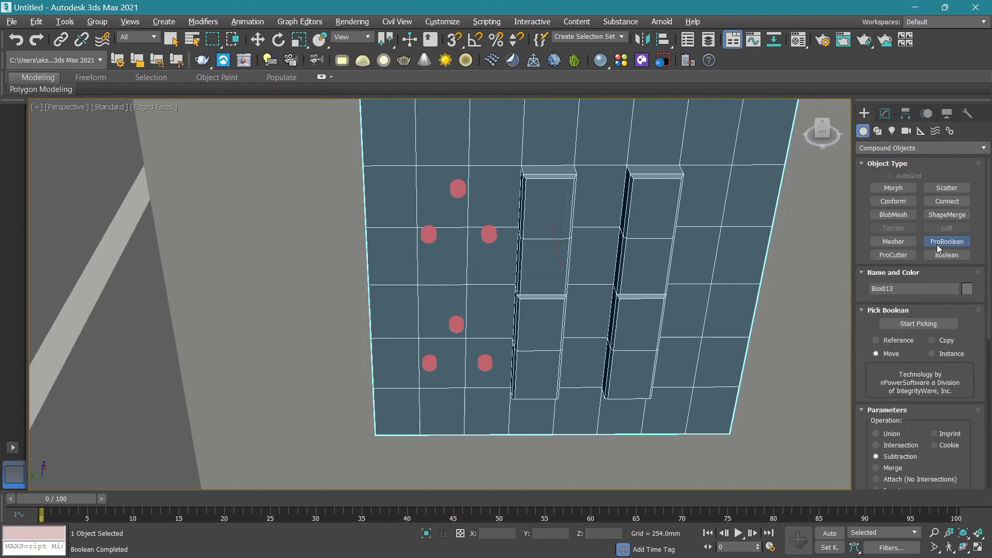
# Subtract the red cylinders from the plate to cut round holes, then view it front-on.
pyautogui.click(918, 323)
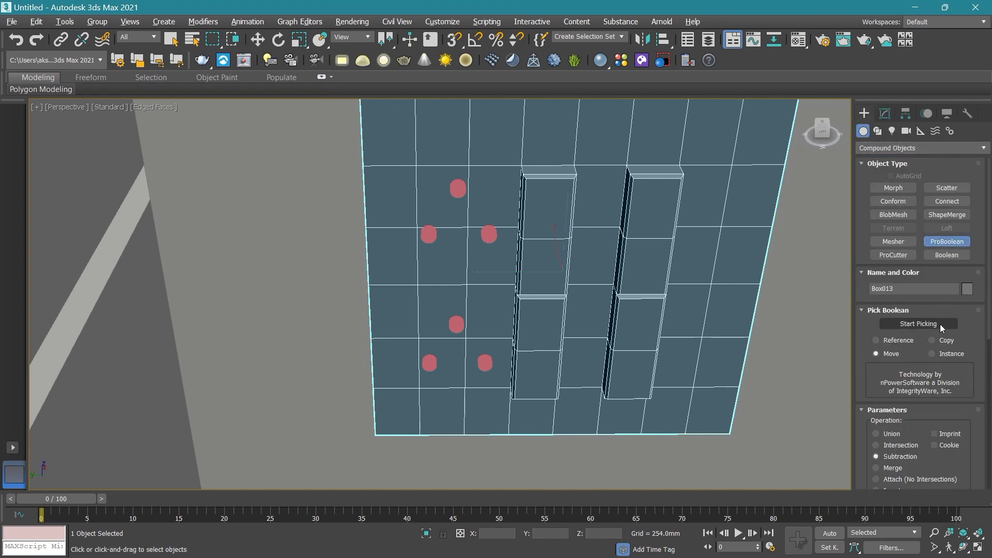
pyautogui.click(458, 187)
pyautogui.click(429, 234)
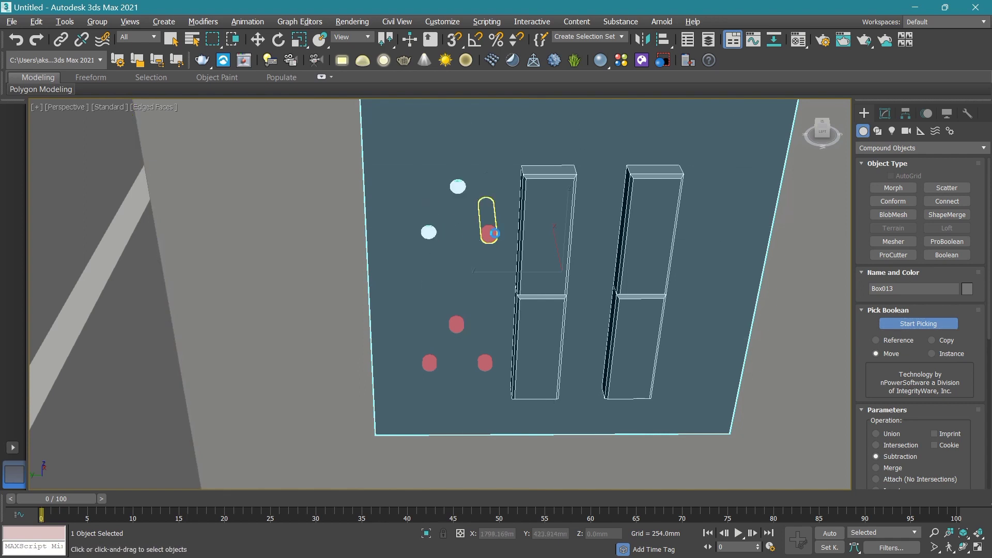
pyautogui.click(494, 233)
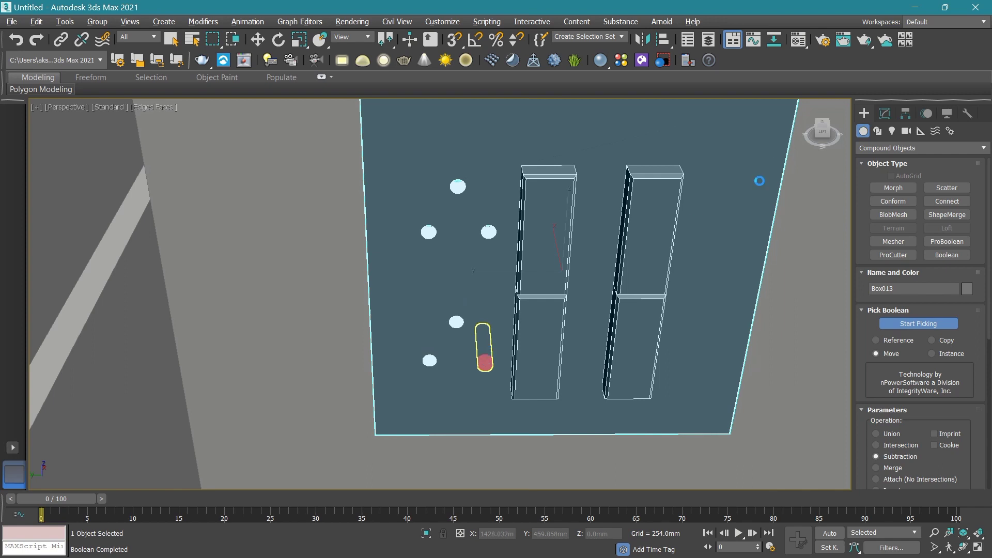
pyautogui.click(823, 133)
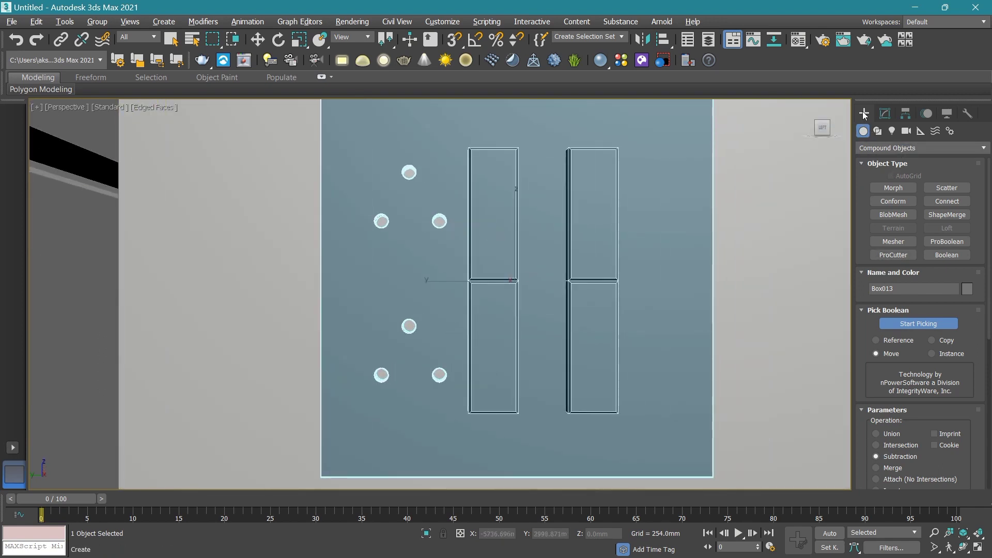
pyautogui.scroll(-3, 504, 259)
pyautogui.moveTo(505, 259); pyautogui.dragTo(450, 313, button='middle')
pyautogui.press('w')
pyautogui.hotkey('ctrl', 'd')
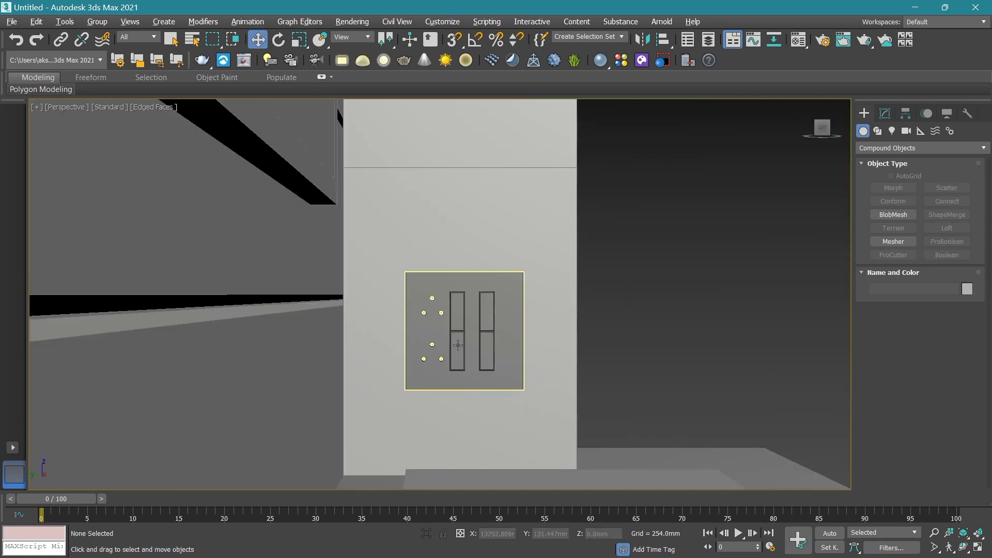
pyautogui.scroll(3, 494, 273)
pyautogui.scroll(2, 494, 273)
pyautogui.scroll(-2, 494, 273)
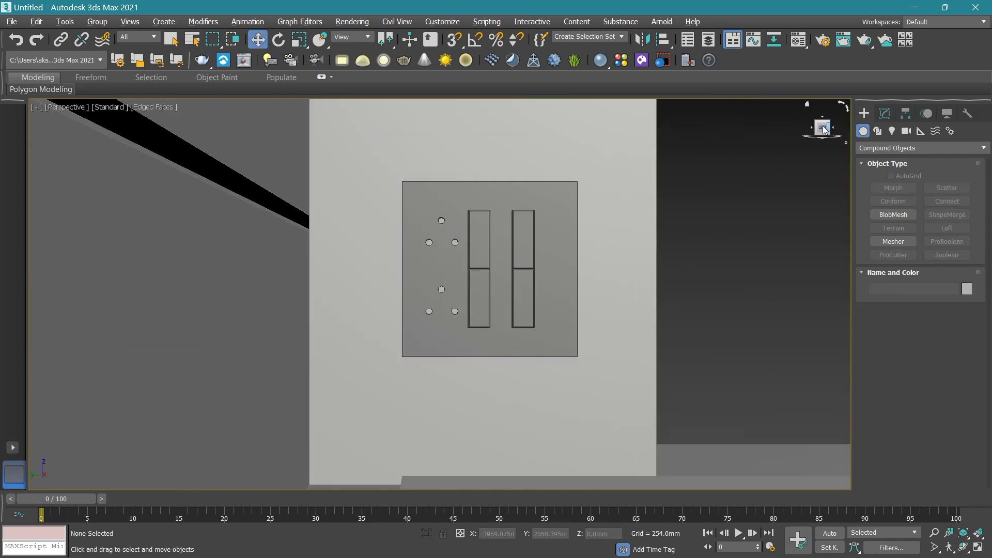
pyautogui.moveTo(824, 129)
pyautogui.mouseDown()
pyautogui.moveTo(796, 135)
pyautogui.moveTo(822, 139)
pyautogui.moveTo(821, 128)
pyautogui.mouseUp()
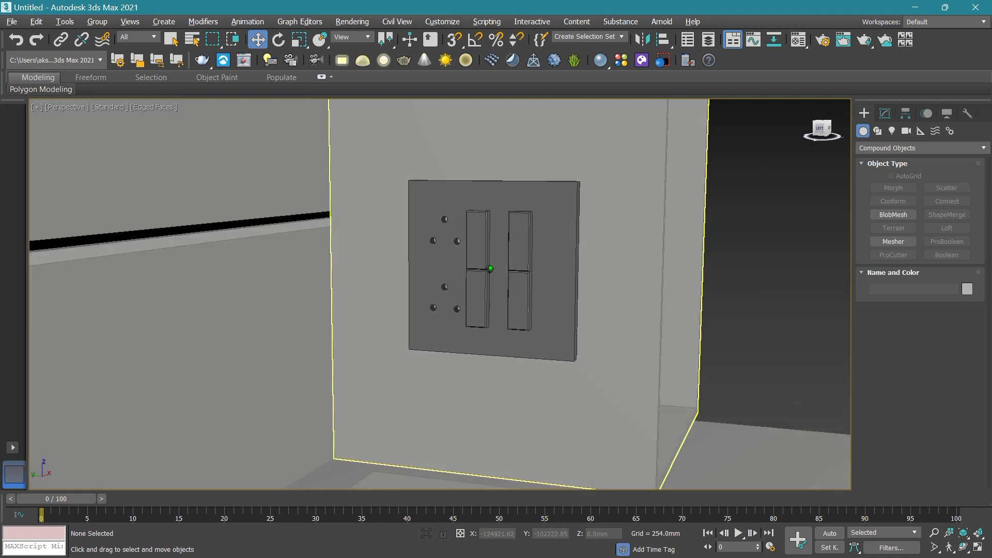
pyautogui.scroll(-5, 530, 259)
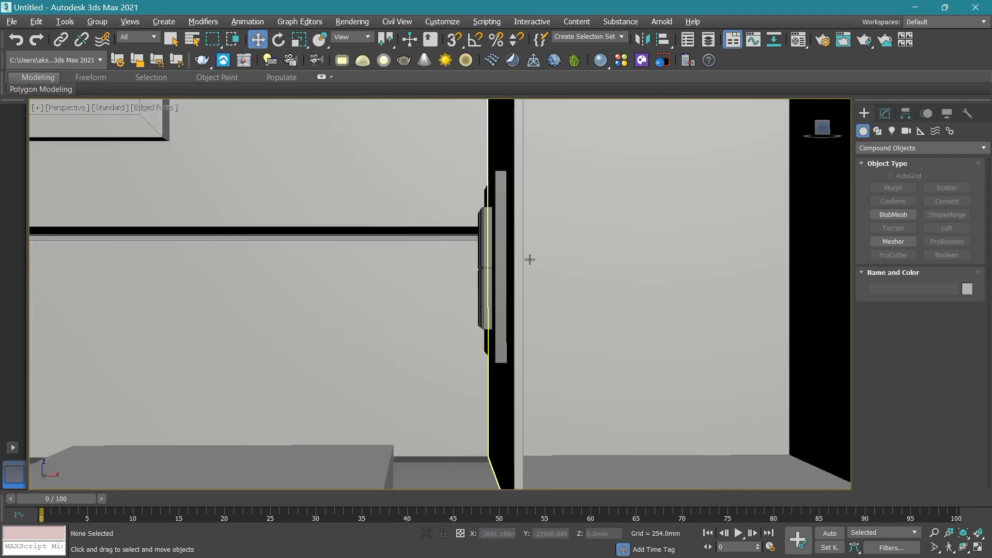
pyautogui.scroll(-5, 475, 265)
pyautogui.scroll(-5, 587, 321)
pyautogui.moveTo(587, 321); pyautogui.dragTo(477, 309, button='middle')
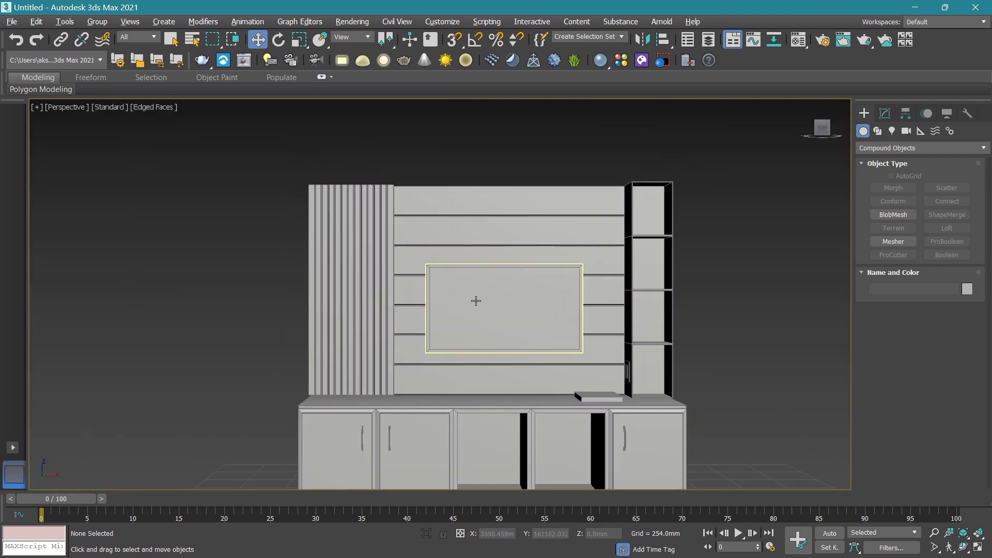
pyautogui.scroll(-3, 484, 336)
pyautogui.scroll(3, 485, 334)
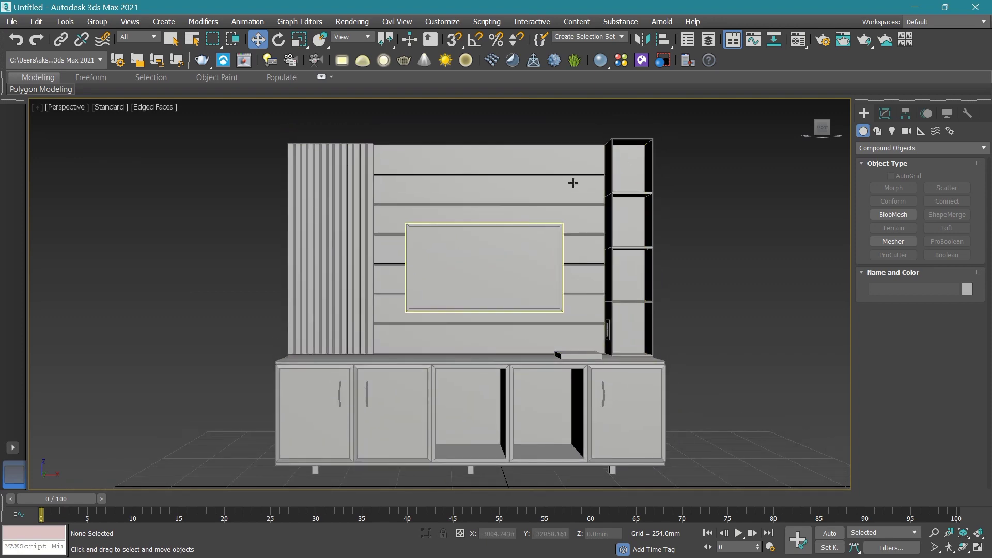
# Add the V-Ray Wood & Laminate material Flooring_Parquet H01 to the material editor.
pyautogui.click(620, 63)
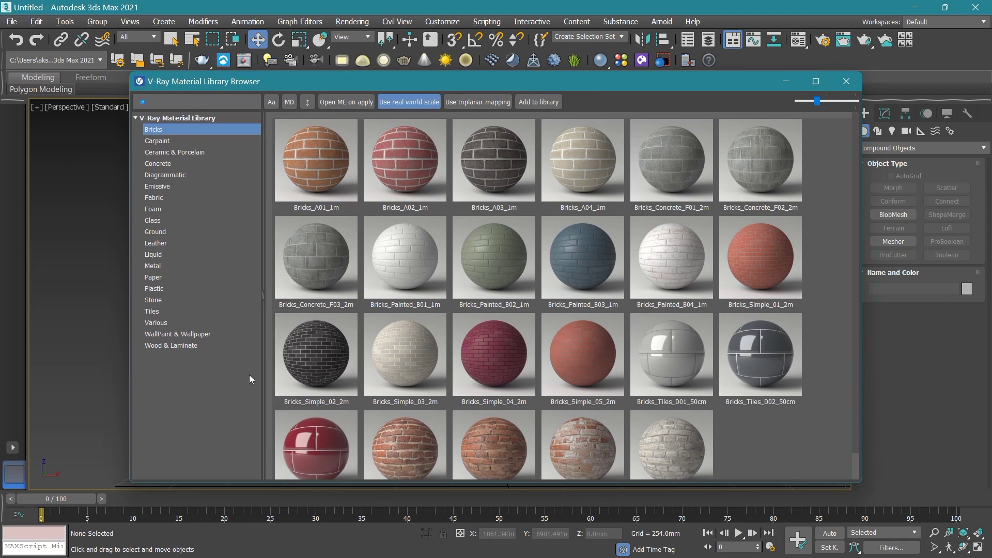
pyautogui.click(191, 334)
pyautogui.click(193, 346)
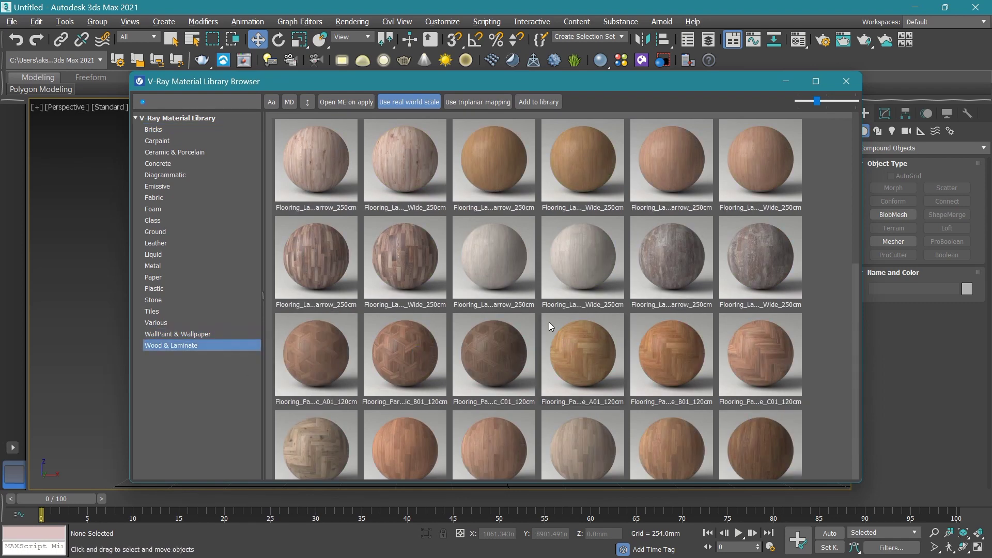
pyautogui.scroll(-5, 548, 321)
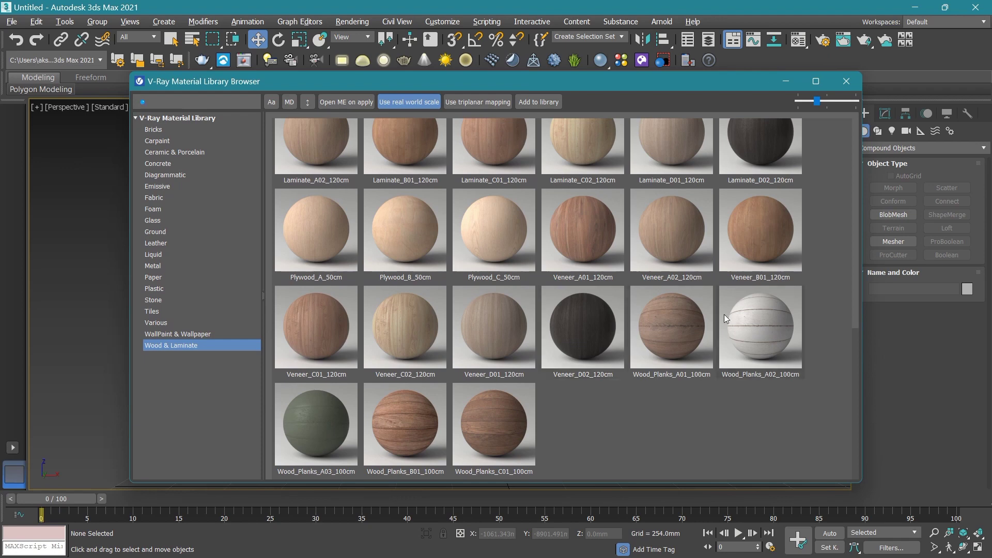
pyautogui.scroll(3, 716, 316)
pyautogui.scroll(2, 563, 293)
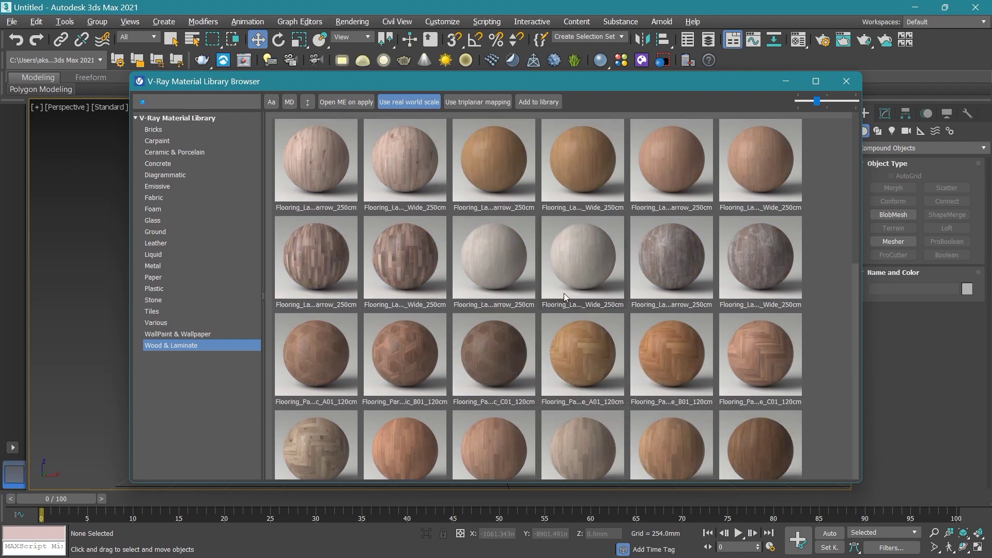
pyautogui.scroll(-3, 668, 267)
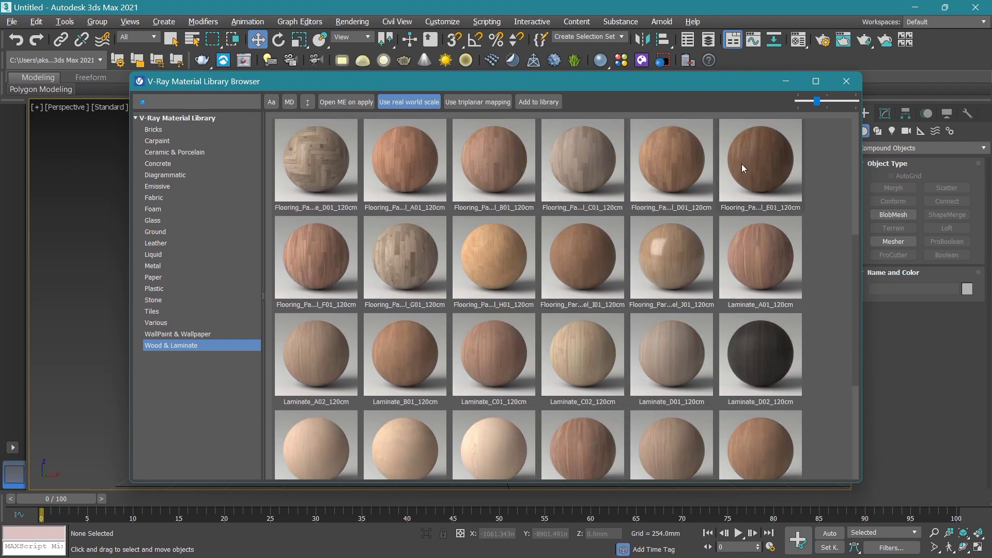
pyautogui.scroll(-3, 433, 294)
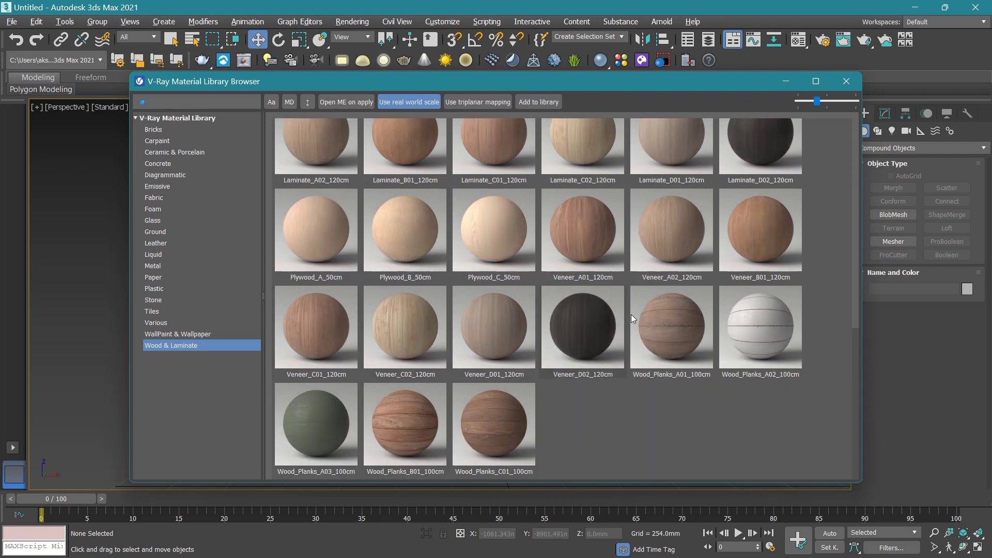
pyautogui.scroll(3, 630, 314)
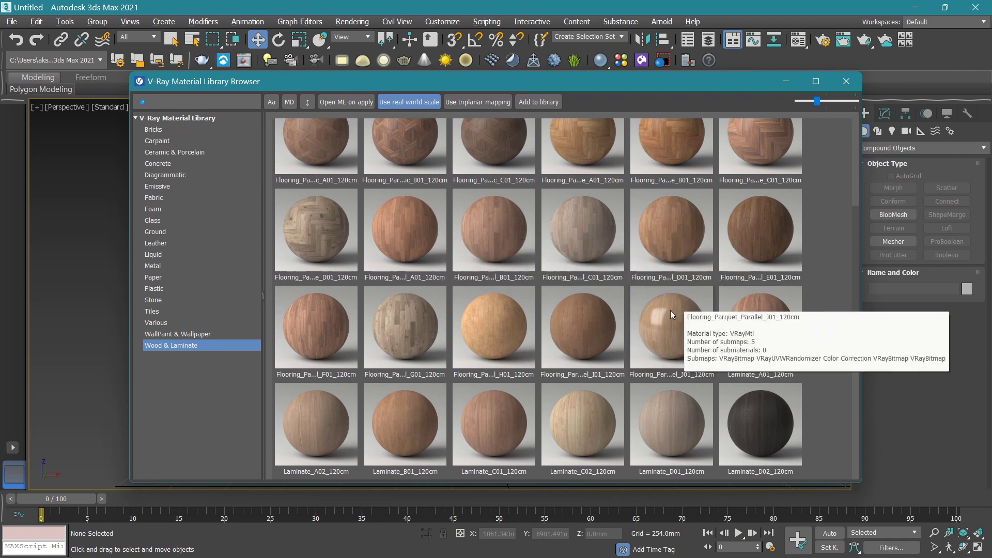
pyautogui.click(501, 321)
pyautogui.rightClick(502, 318)
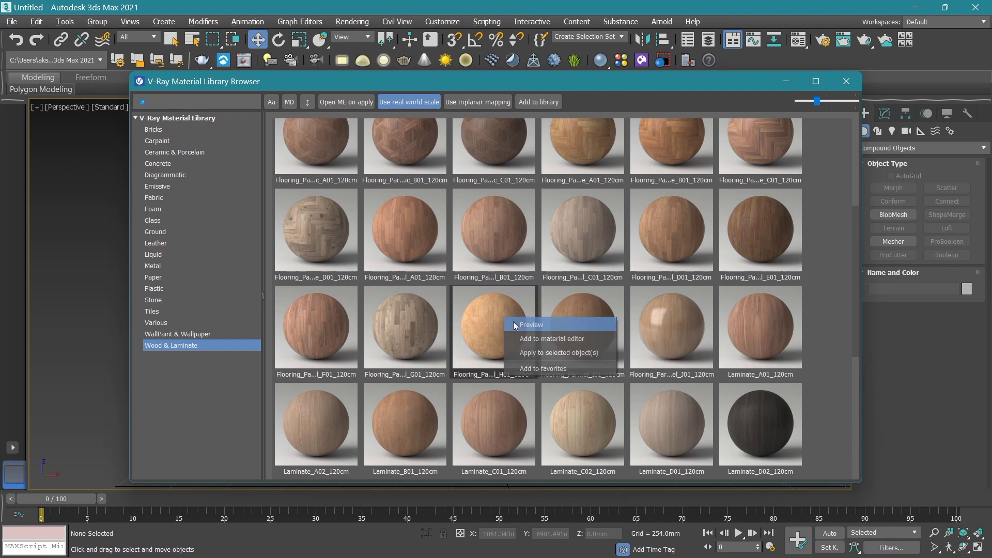
pyautogui.click(542, 341)
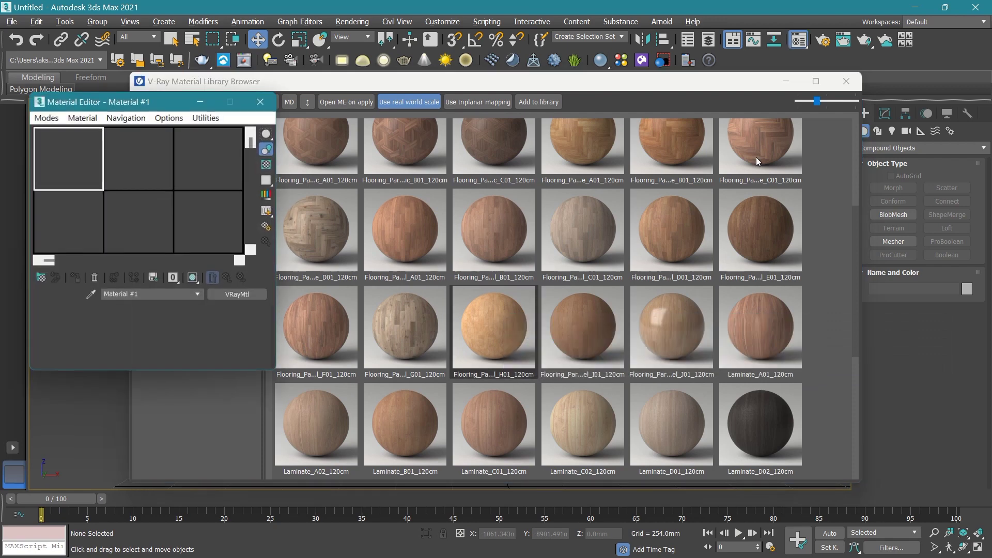
# Assign the parquet material to side panel Box010 and show it shaded in the viewport.
pyautogui.click(785, 82)
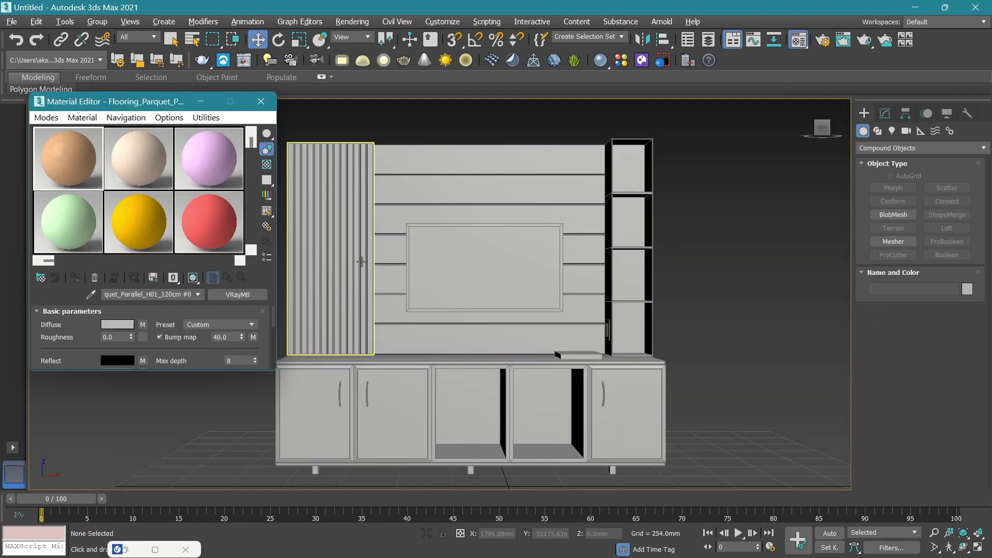
pyautogui.click(329, 260)
pyautogui.click(81, 281)
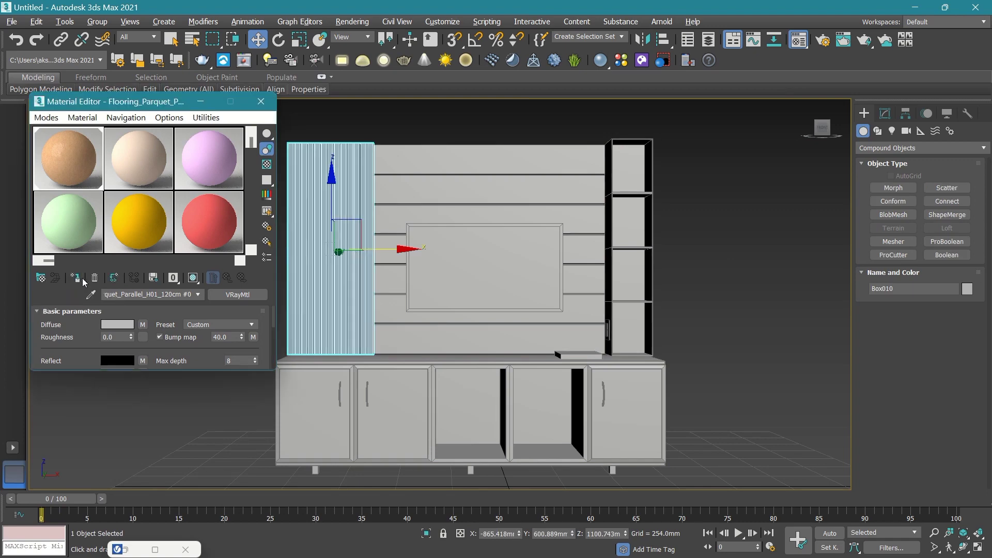
pyautogui.scroll(2, 343, 248)
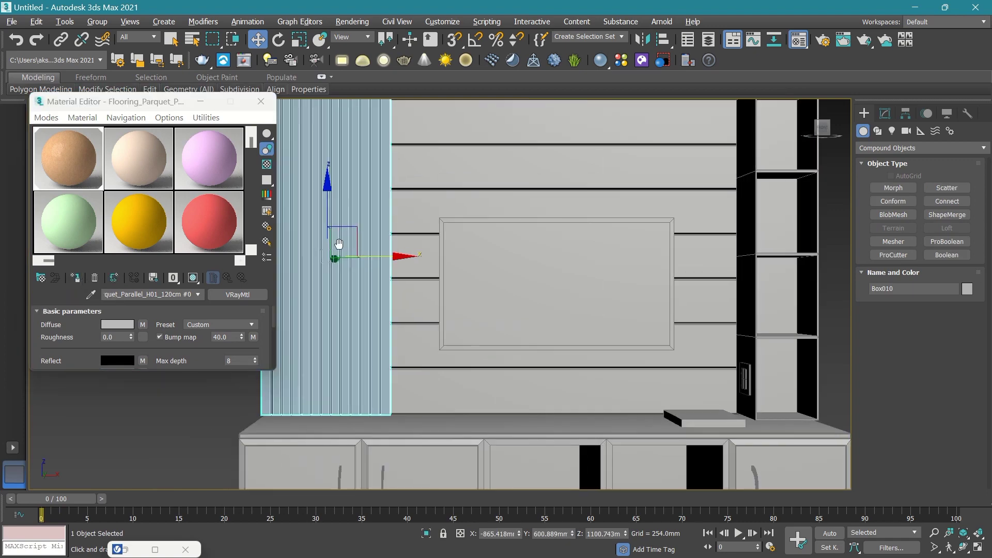
pyautogui.scroll(2, 302, 282)
pyautogui.click(192, 279)
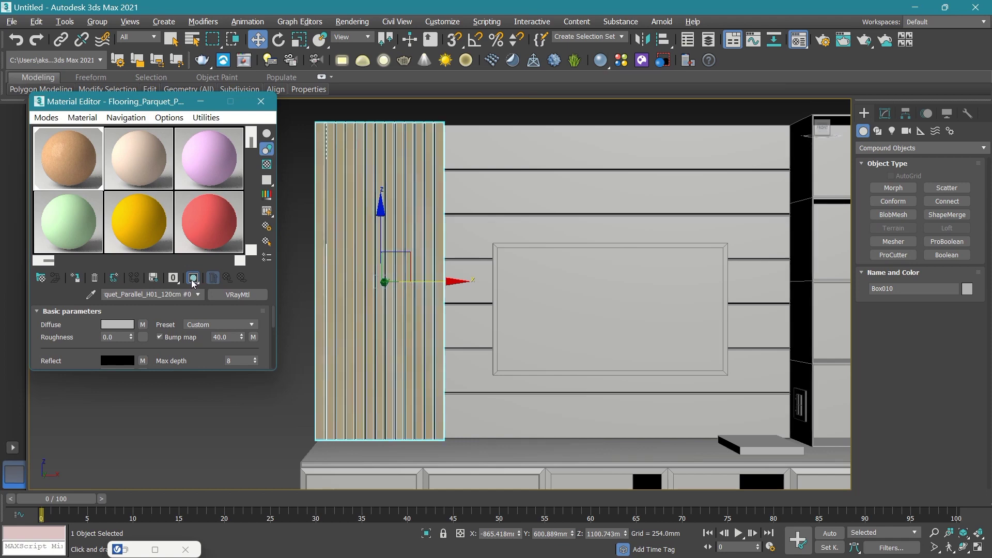
pyautogui.click(202, 106)
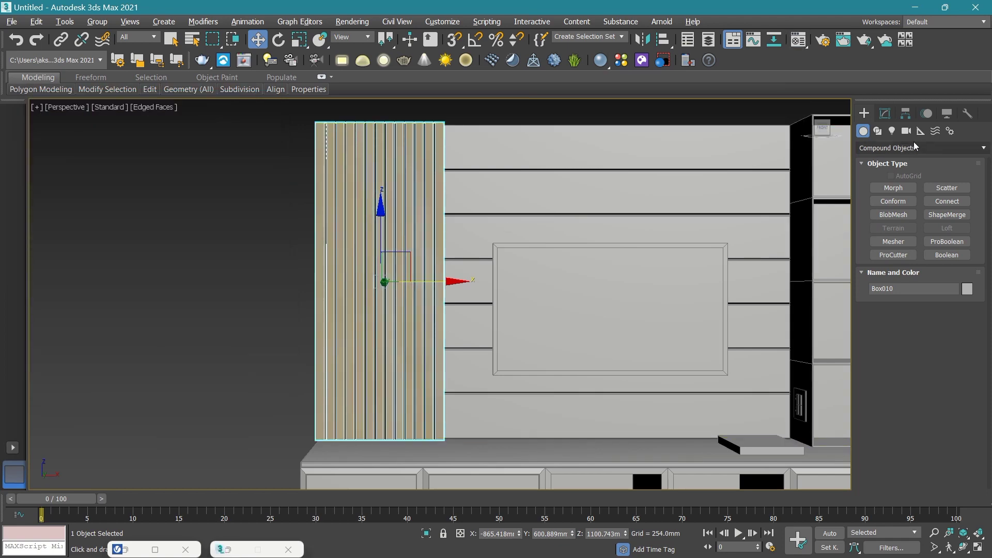
pyautogui.click(884, 115)
# Add a UVW Map modifier with Box mapping to the slatted panel Box010.
pyautogui.click(954, 156)
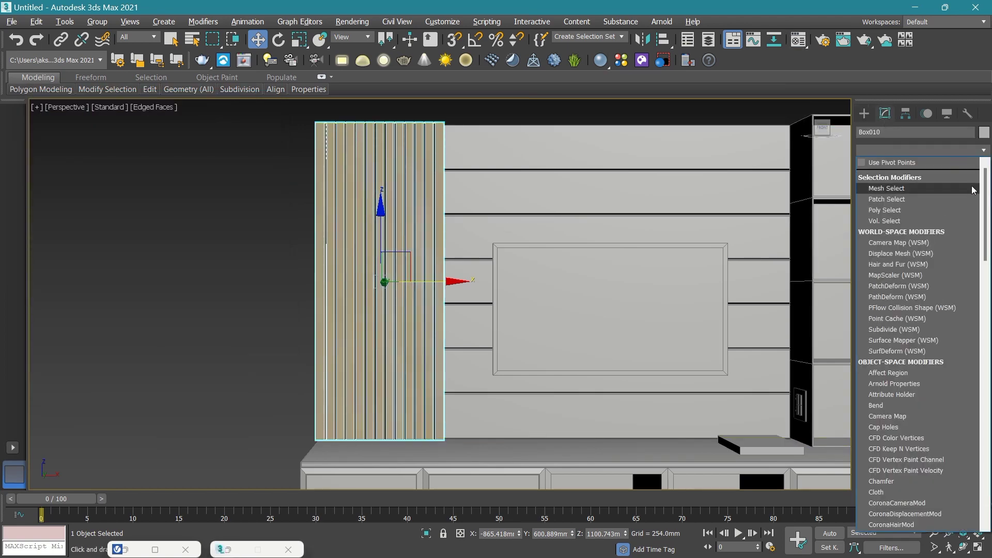
pyautogui.moveTo(985, 206); pyautogui.dragTo(989, 484)
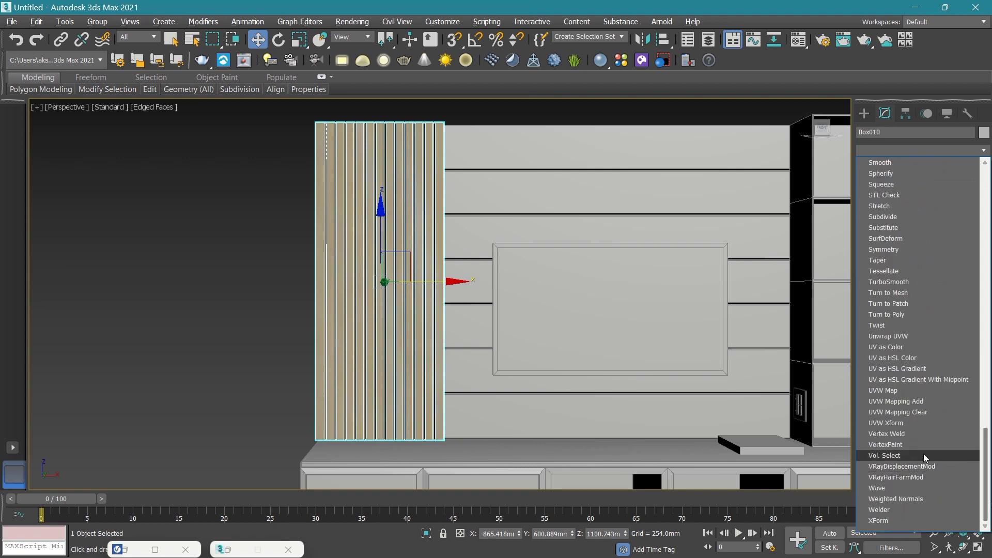
pyautogui.click(908, 391)
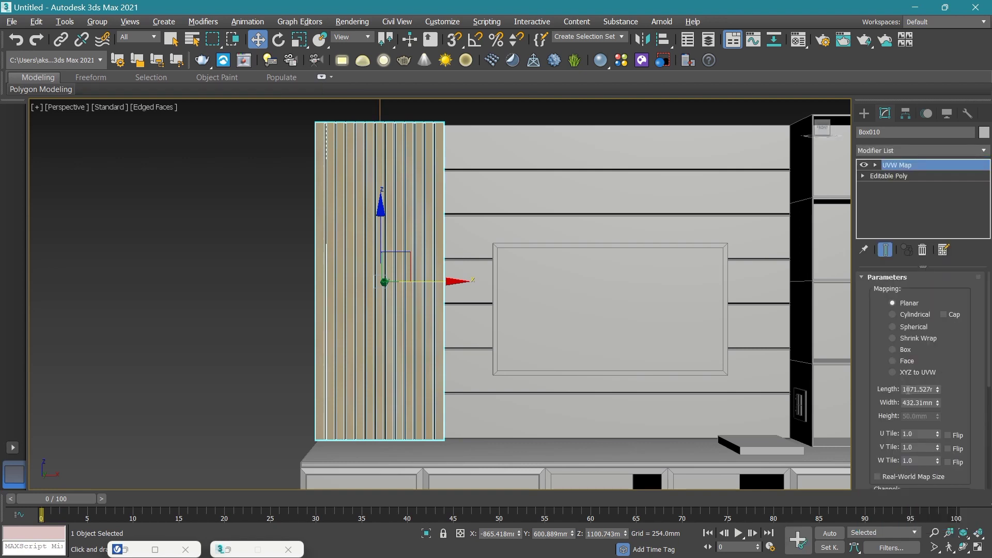
pyautogui.click(890, 350)
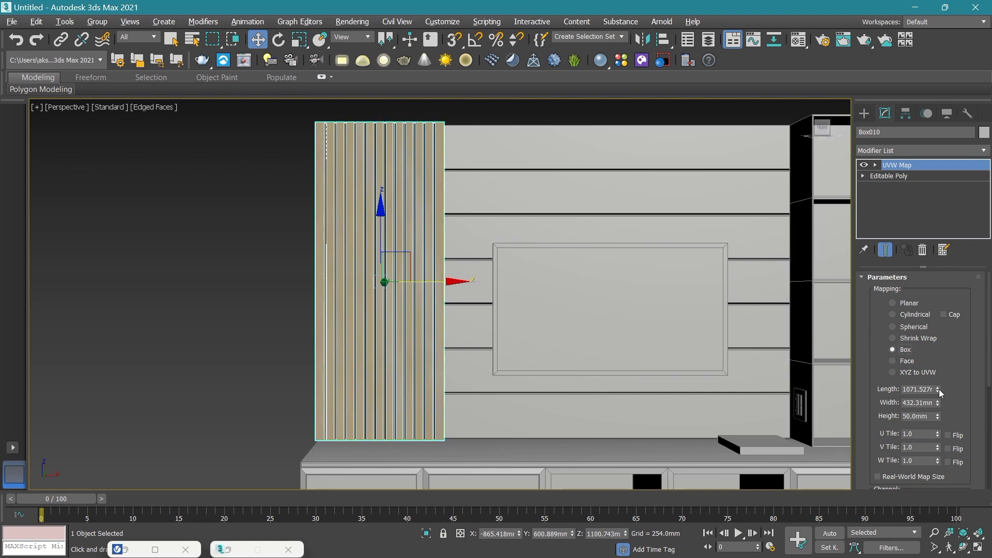
# Shrink the box mapping length, height and width so the wood grain gets denser.
pyautogui.moveTo(938, 391); pyautogui.dragTo(936, 453)
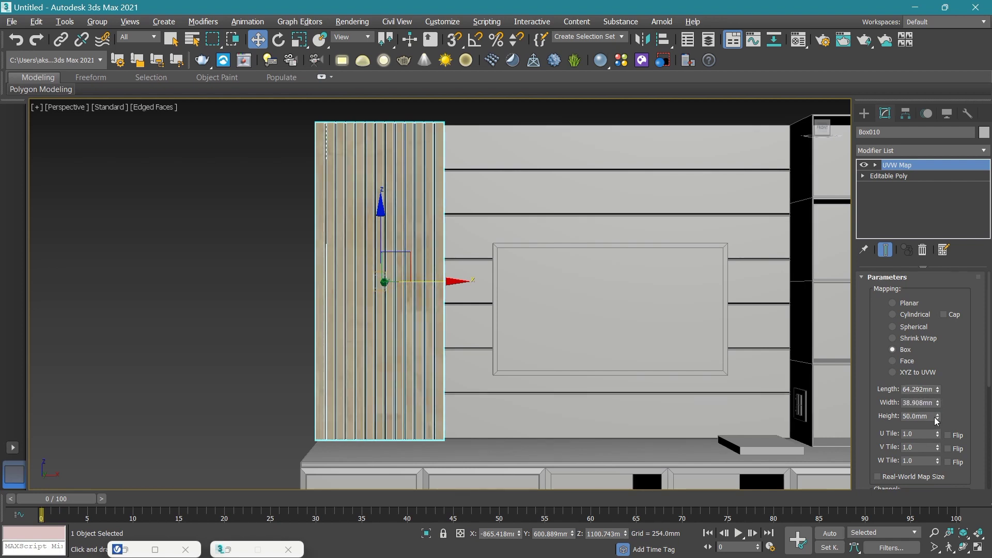
pyautogui.moveTo(936, 419)
pyautogui.mouseDown()
pyautogui.moveTo(937, 406)
pyautogui.moveTo(936, 429)
pyautogui.mouseUp()
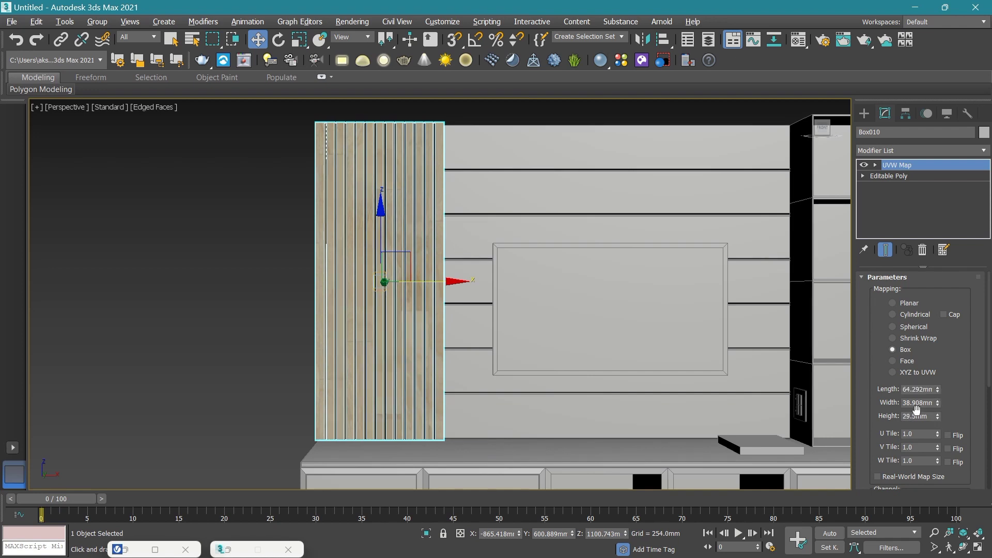
pyautogui.scroll(3, 366, 294)
pyautogui.scroll(2, 414, 321)
pyautogui.scroll(2, 454, 341)
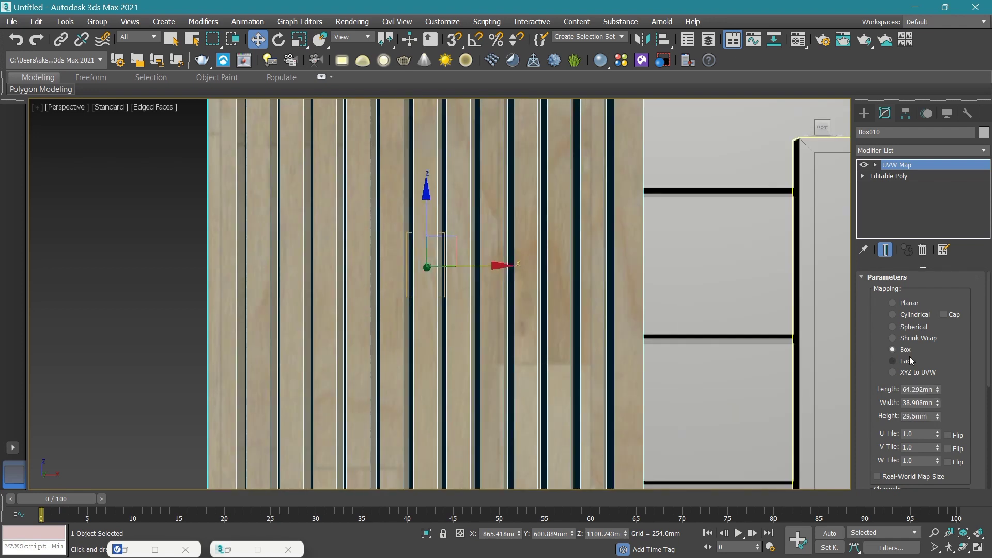
pyautogui.moveTo(936, 392); pyautogui.dragTo(936, 424)
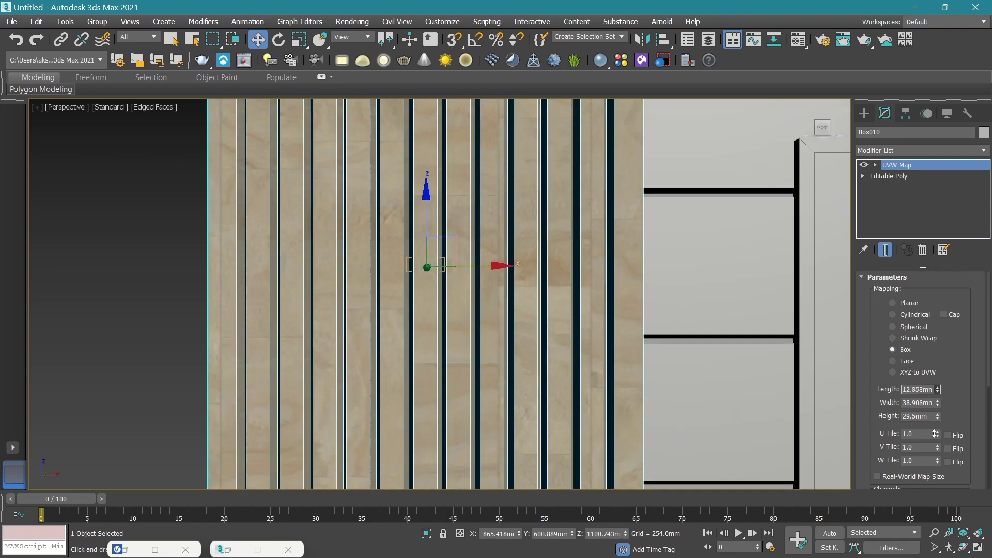
pyautogui.scroll(-3, 365, 294)
pyautogui.scroll(2, 366, 293)
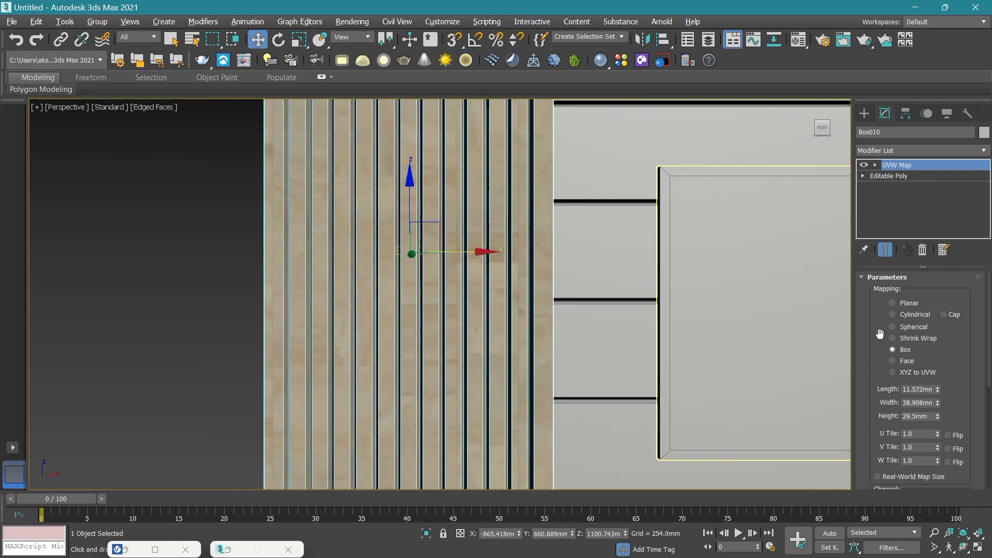
pyautogui.moveTo(937, 404); pyautogui.dragTo(939, 447)
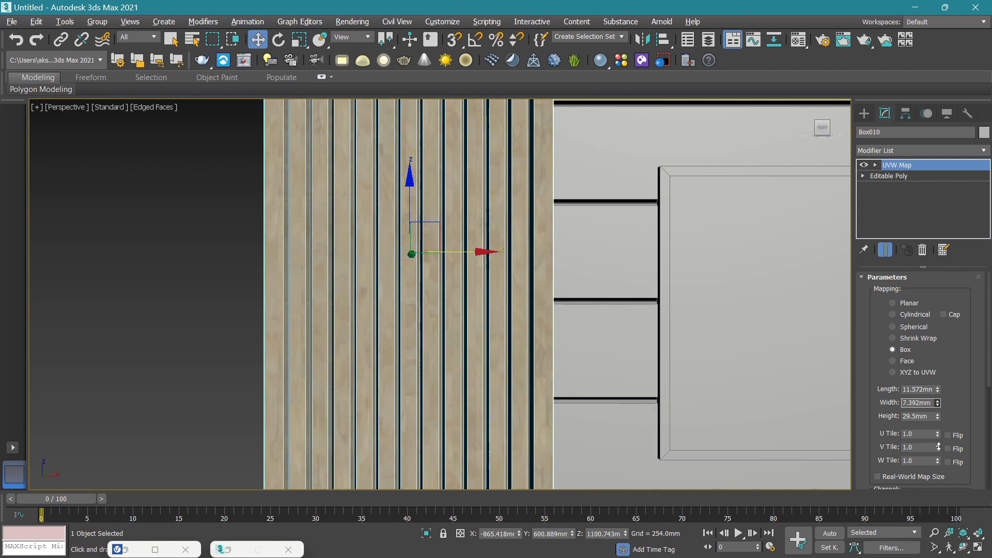
pyautogui.scroll(-2, 483, 293)
pyautogui.scroll(-2, 483, 294)
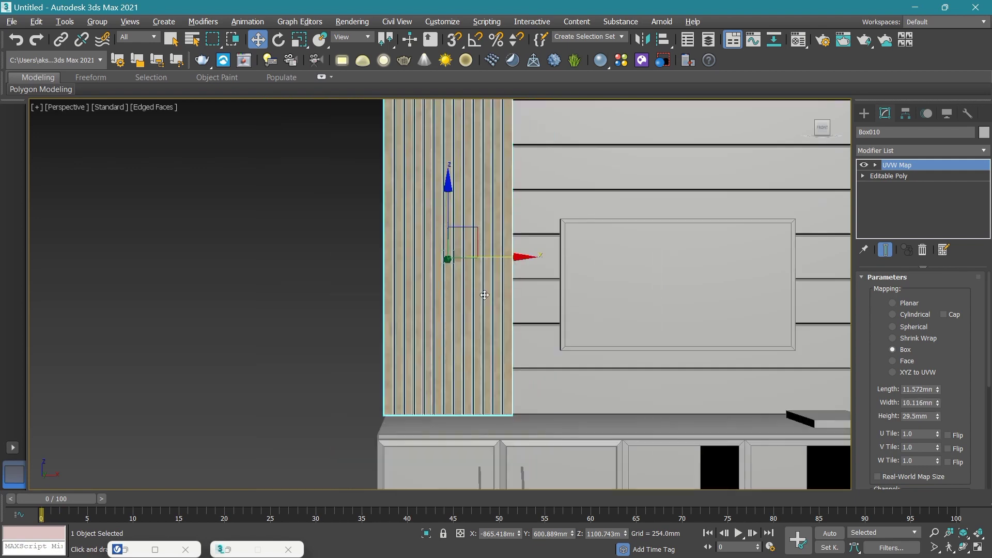
# Zoom in on the slats and fine-tune the mapping to 10.556 × 15.704 × 29.5 mm.
pyautogui.moveTo(435, 98); pyautogui.dragTo(436, 166, button='middle')
pyautogui.scroll(4, 435, 166)
pyautogui.scroll(3, 436, 166)
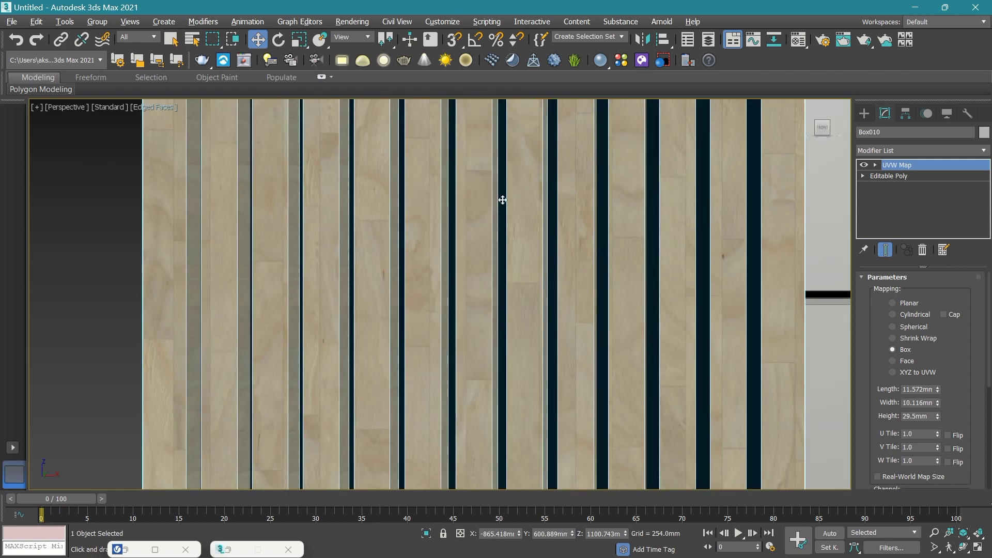
pyautogui.scroll(1, 501, 202)
pyautogui.moveTo(938, 391); pyautogui.dragTo(936, 389)
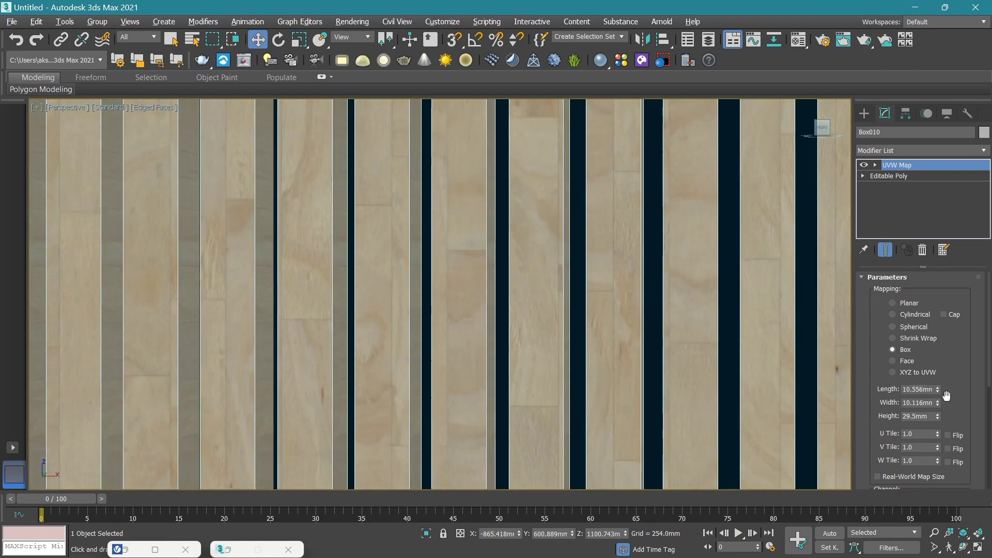
pyautogui.moveTo(938, 403); pyautogui.dragTo(936, 389)
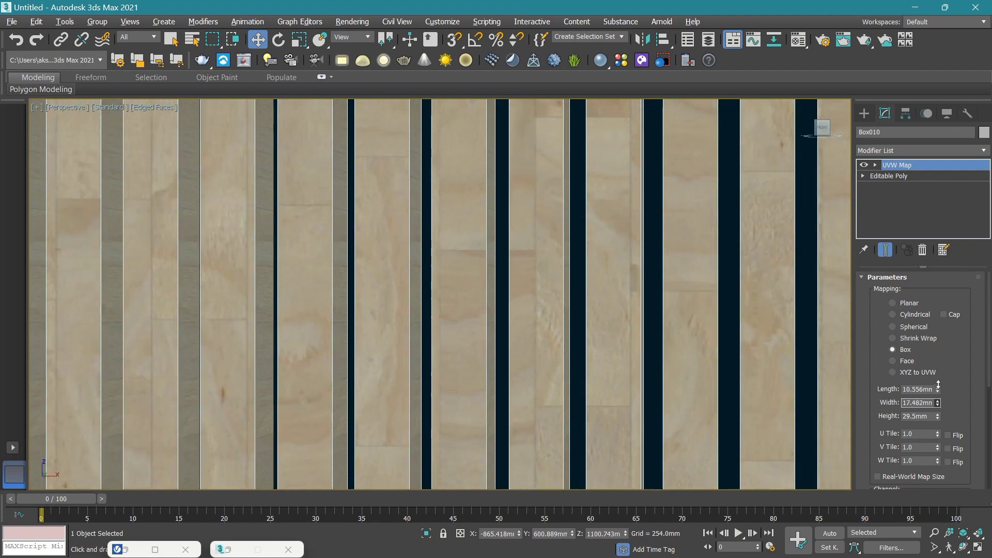
pyautogui.scroll(-6, 505, 312)
pyautogui.scroll(-2, 512, 258)
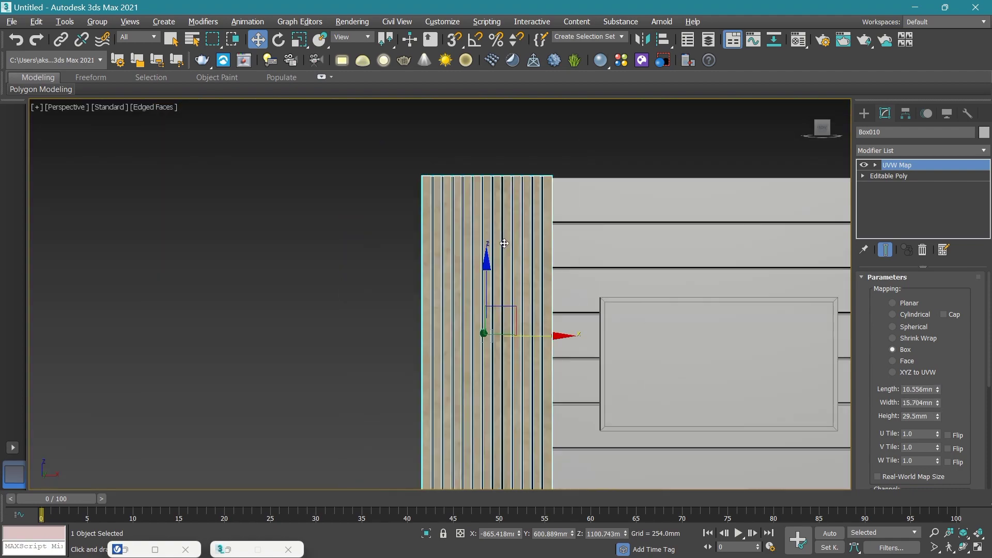
# Deselect the panel and frame the whole TV unit to judge the wood scale.
pyautogui.click(544, 138)
pyautogui.moveTo(511, 251); pyautogui.dragTo(437, 164, button='middle')
pyautogui.scroll(-5, 436, 163)
pyautogui.scroll(3, 479, 233)
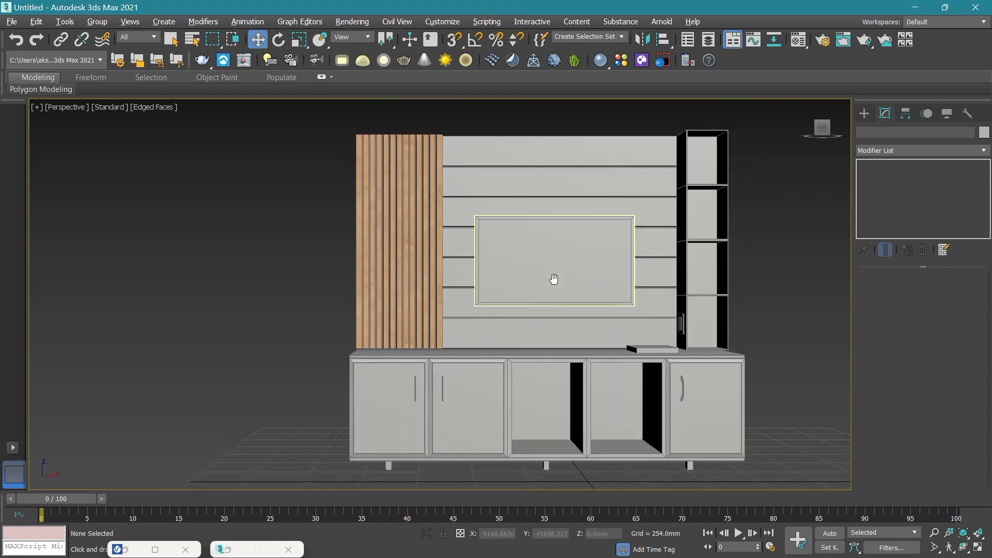
# Open the Material Editor and restore the V-Ray Material Library Browser.
pyautogui.moveTo(682, 264); pyautogui.dragTo(602, 274, button='middle')
pyautogui.click(525, 196)
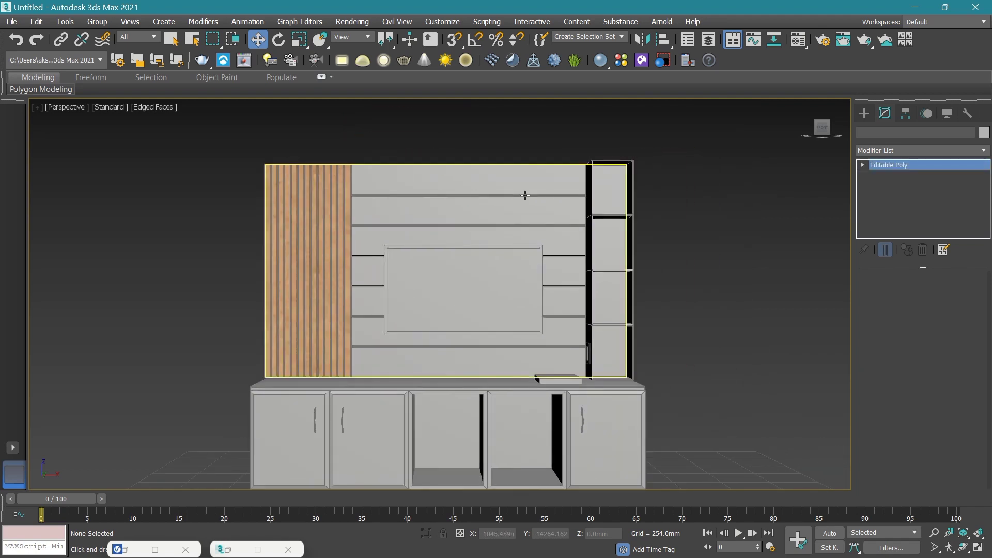
pyautogui.press('m')
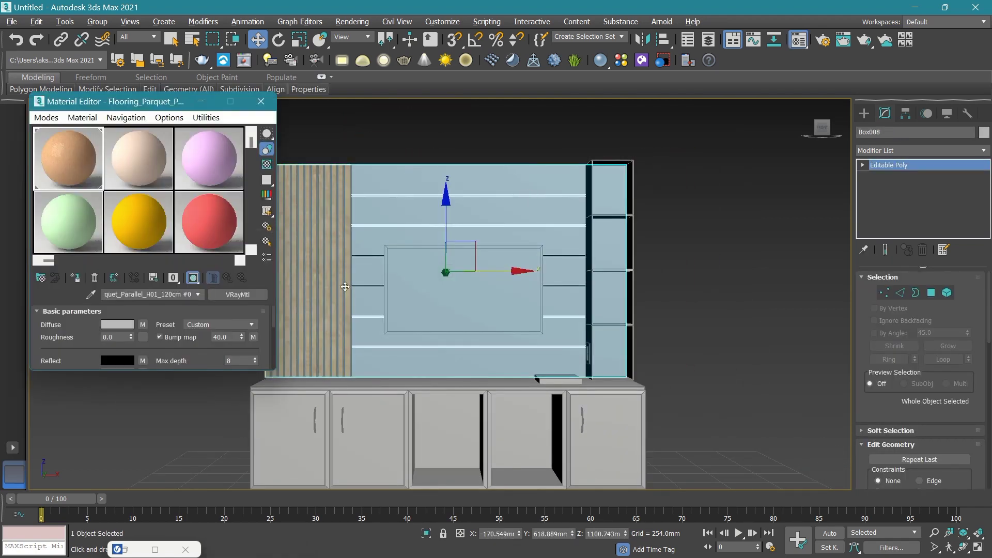
pyautogui.click(129, 549)
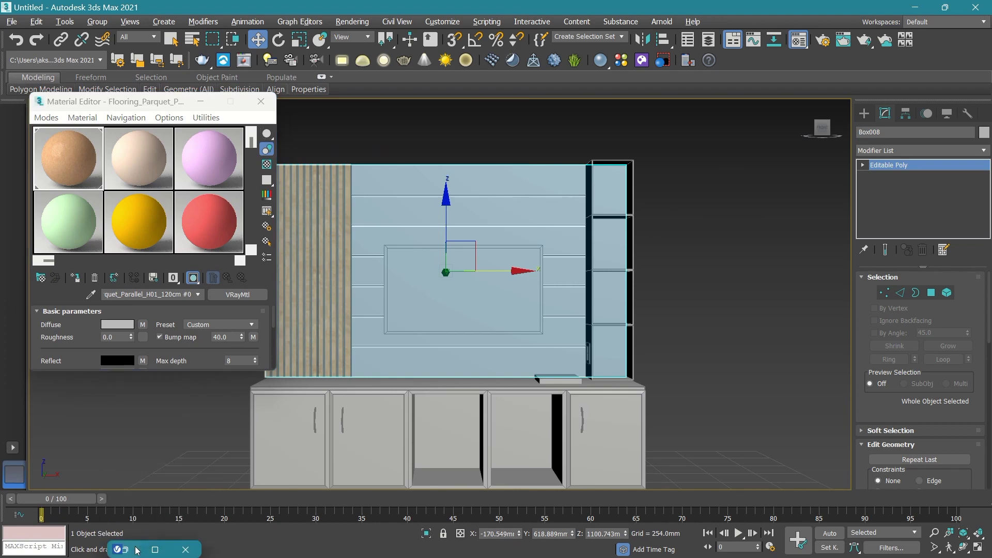
pyautogui.click(129, 550)
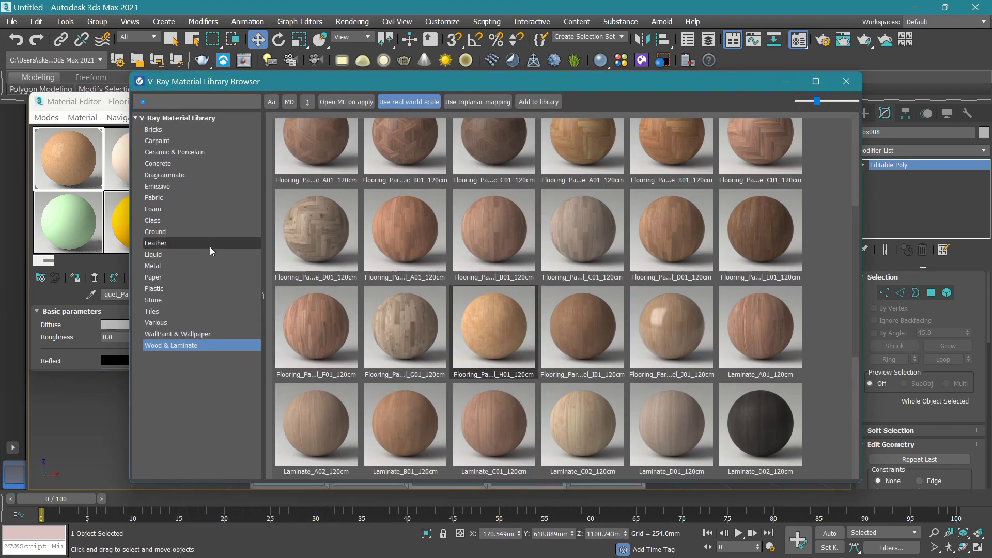
# Add Carpaint_Stochastic_Gold from the Carpaint library to the material editor.
pyautogui.click(182, 143)
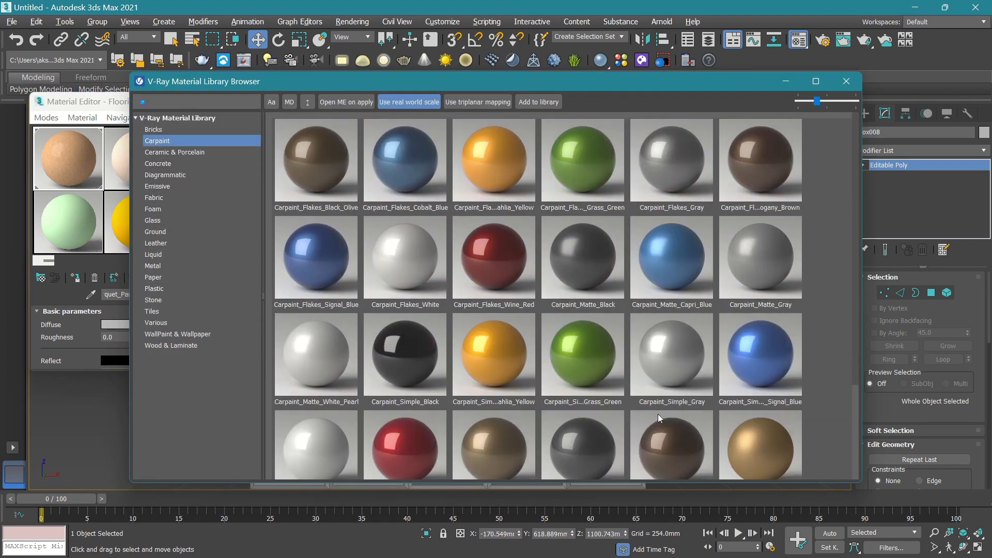
pyautogui.scroll(-3, 659, 414)
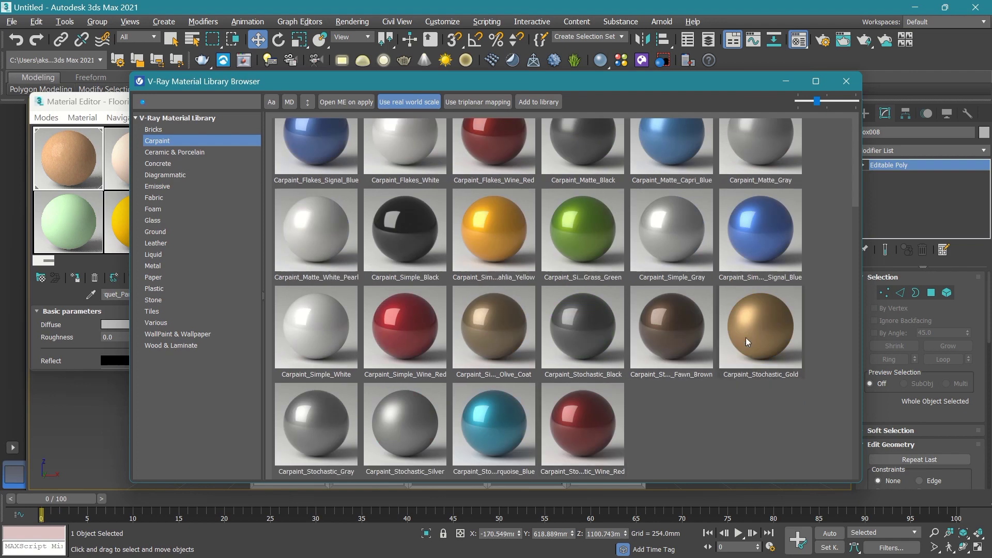
pyautogui.moveTo(759, 325)
pyautogui.scroll(3, 498, 342)
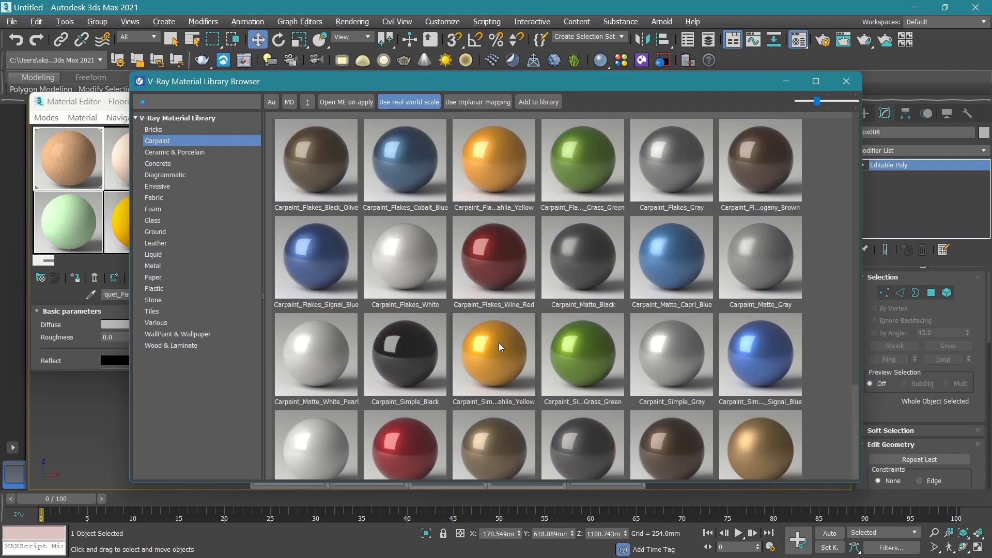
pyautogui.scroll(-3, 498, 343)
pyautogui.rightClick(748, 340)
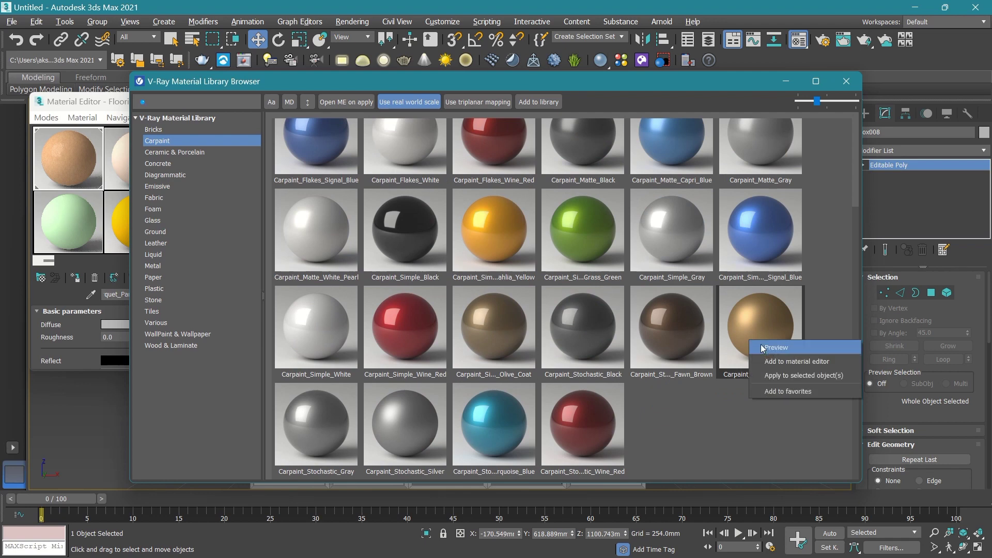
pyautogui.click(773, 361)
pyautogui.click(785, 81)
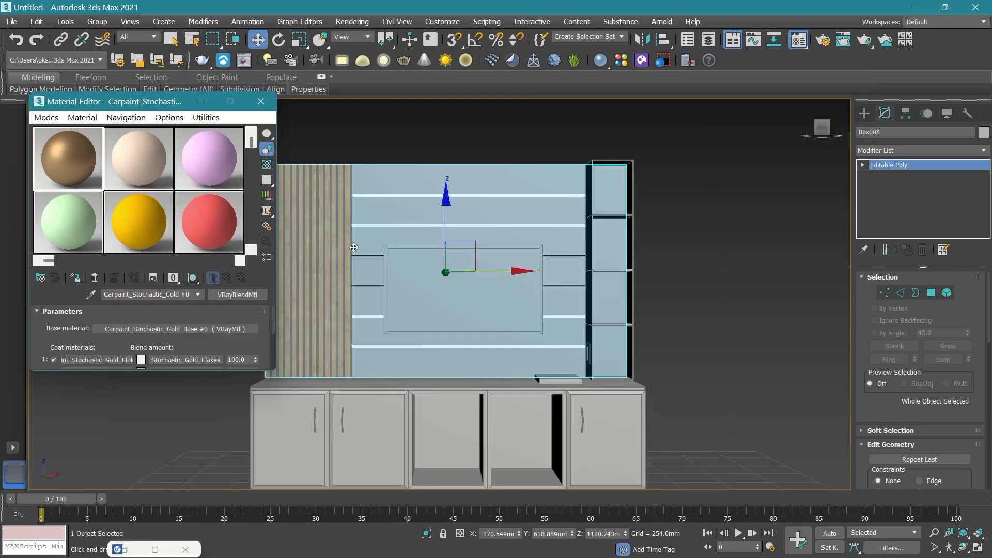
# Assign the gold material to the right-hand shelf unit Box009 and check the result.
pyautogui.moveTo(346, 257); pyautogui.dragTo(415, 263, button='middle')
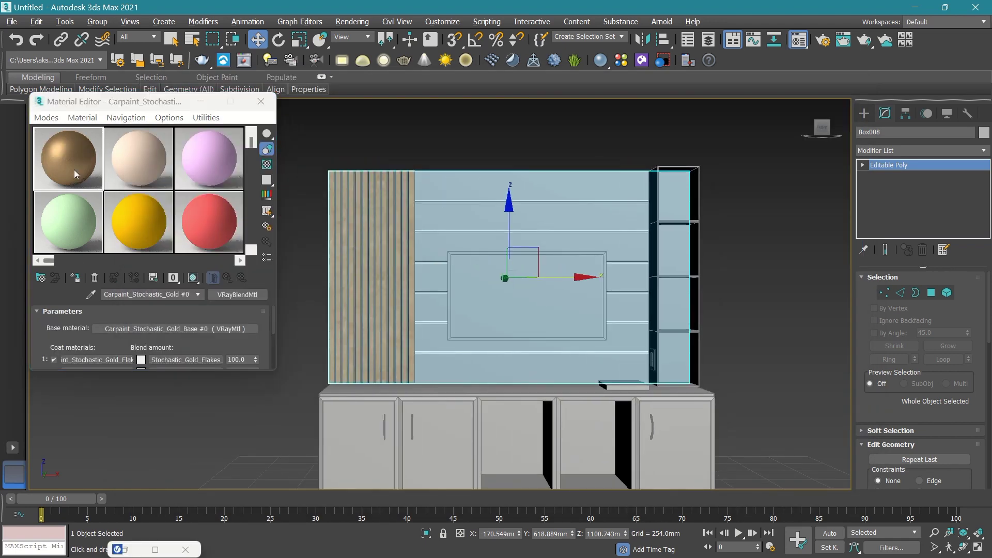
pyautogui.scroll(-2, 117, 316)
pyautogui.scroll(-3, 116, 316)
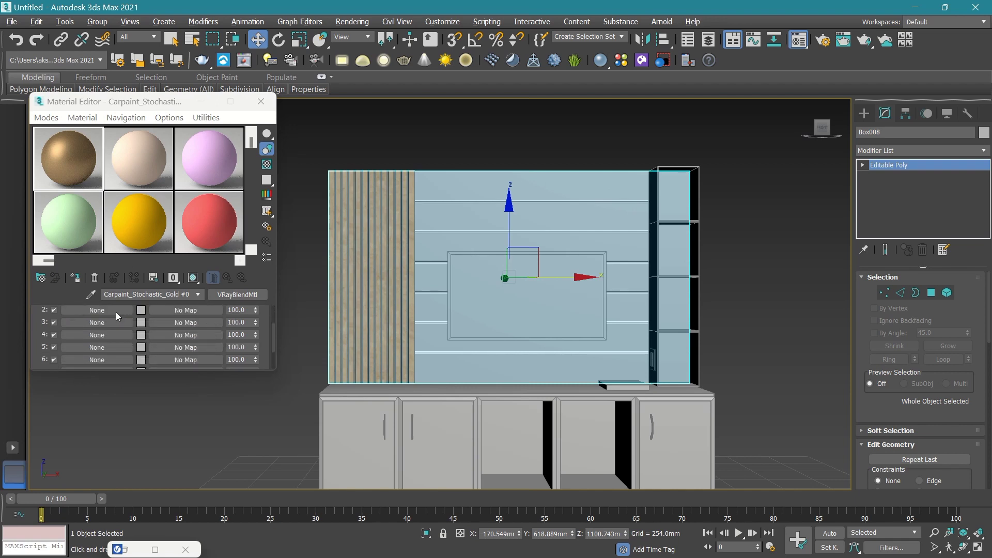
pyautogui.scroll(3, 124, 316)
pyautogui.scroll(2, 144, 315)
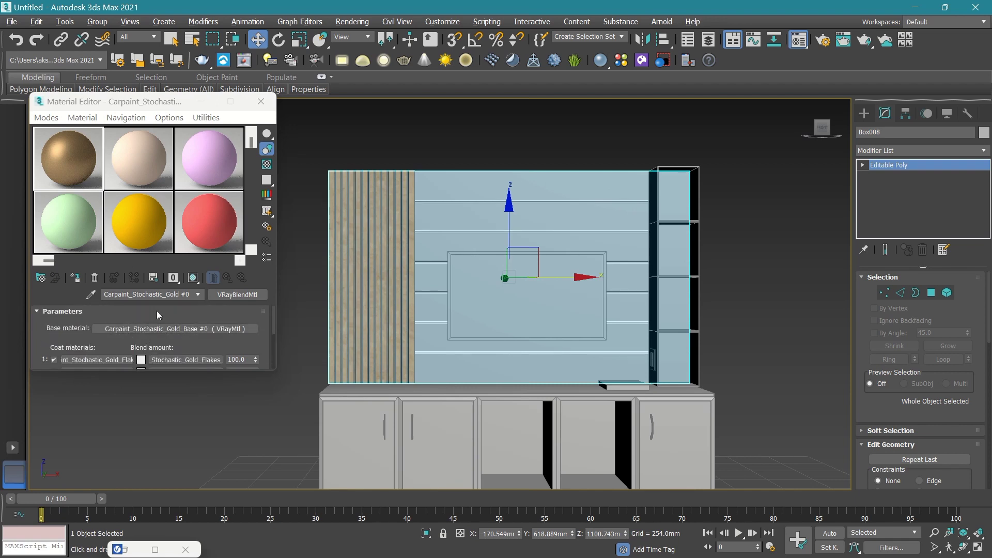
pyautogui.click(655, 230)
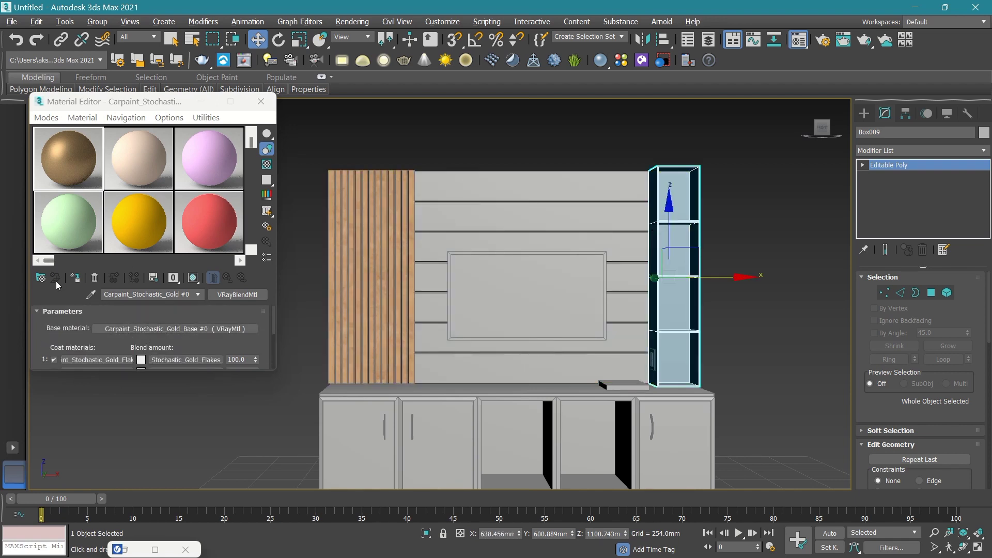
pyautogui.click(75, 277)
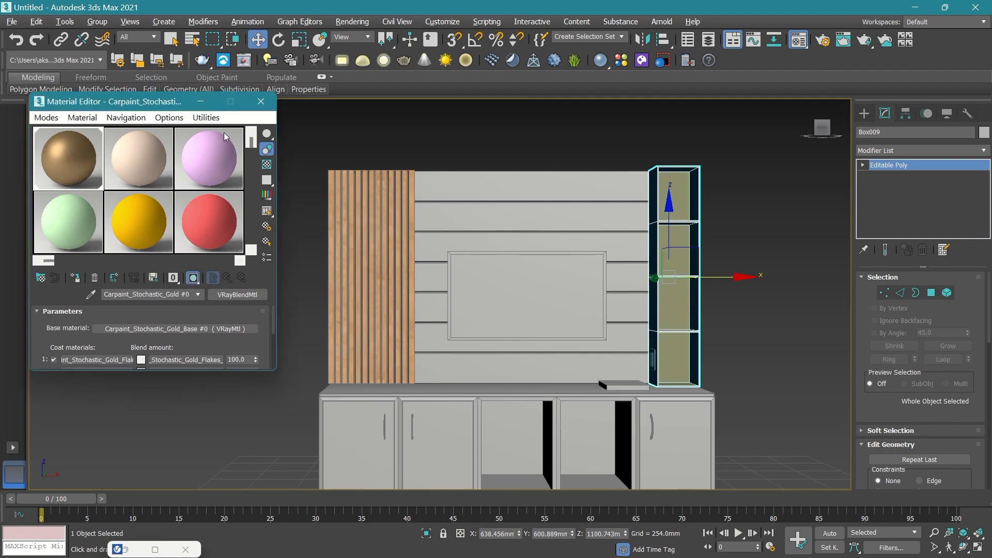
pyautogui.click(200, 103)
pyautogui.click(284, 155)
pyautogui.moveTo(627, 447); pyautogui.dragTo(559, 423, button='middle')
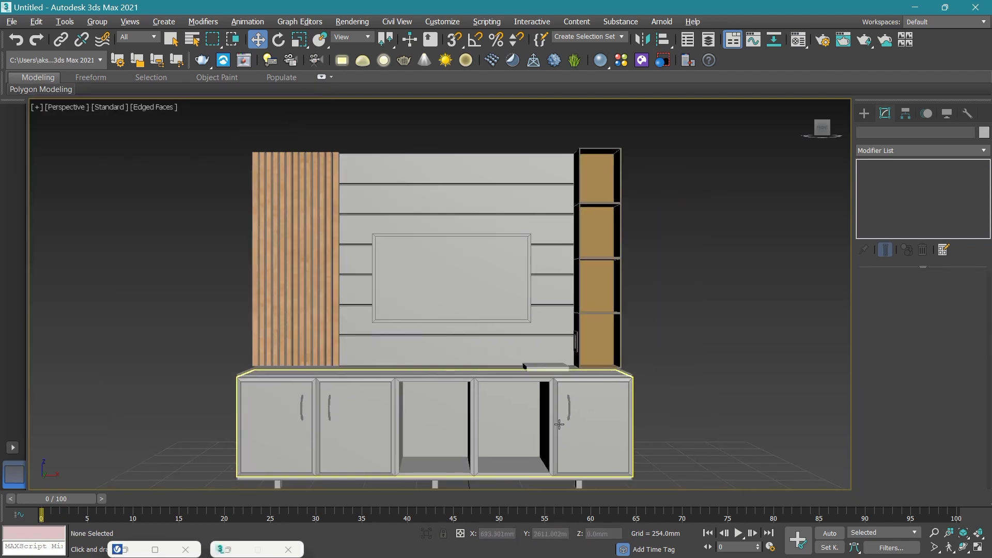
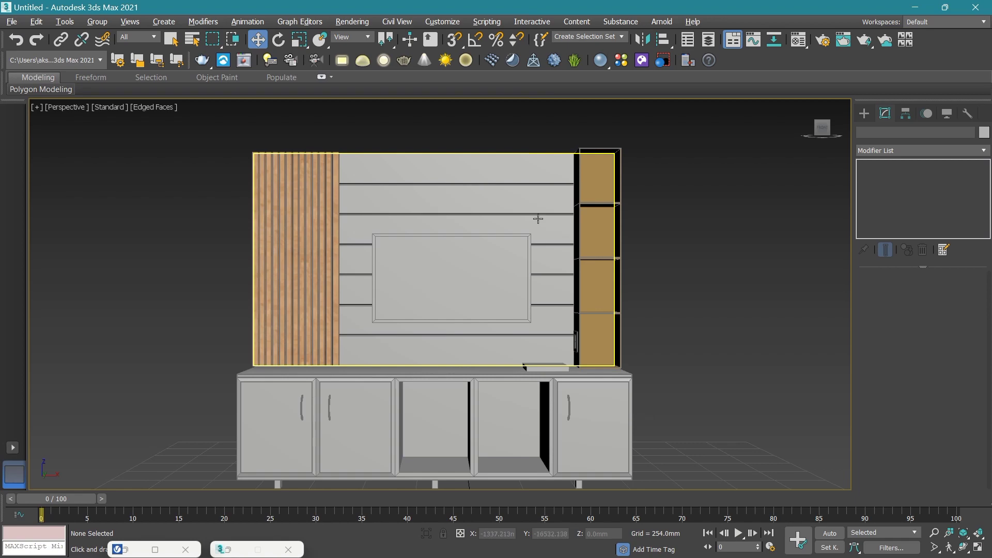
# Restore the V-Ray Material Library and add Carpaint_Flakes_White from the Carpaint category to the Material Editor.
pyautogui.rightClick(137, 545)
pyautogui.click(149, 455)
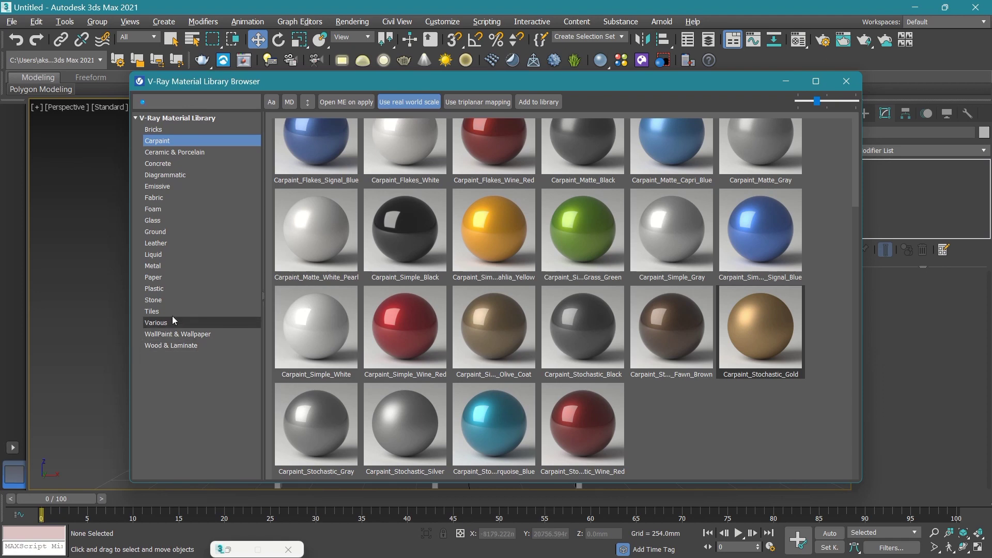
pyautogui.click(183, 338)
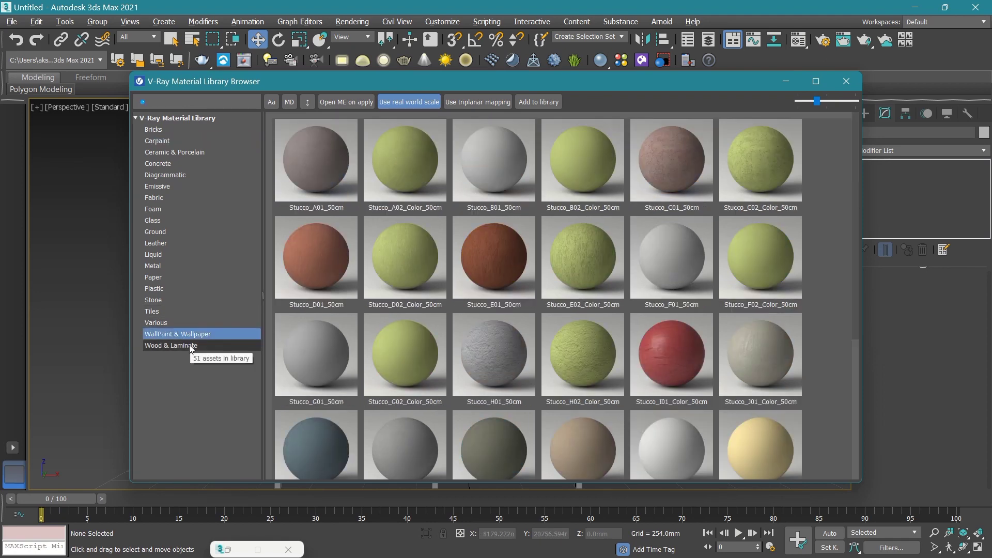
pyautogui.scroll(-4, 581, 352)
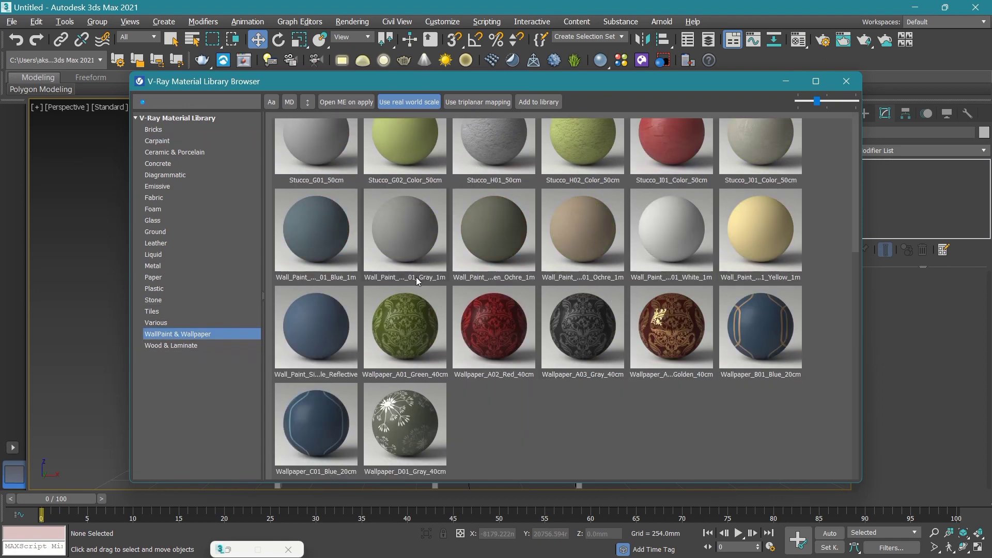
pyautogui.scroll(4, 416, 277)
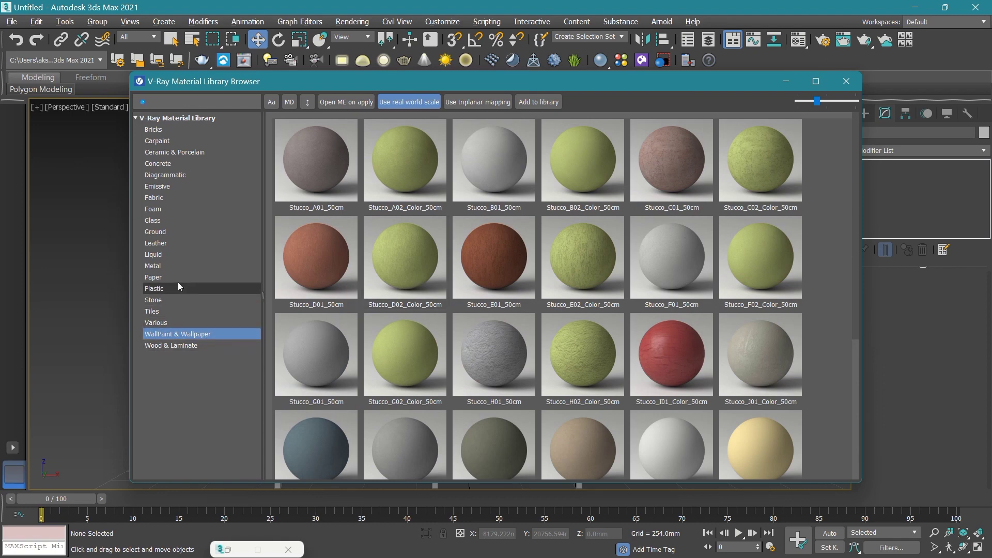
pyautogui.click(181, 142)
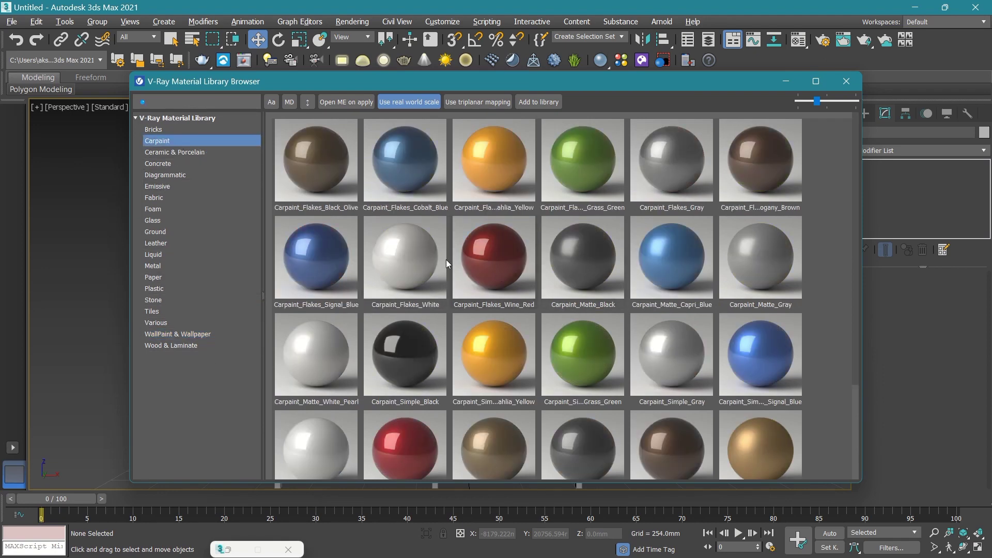
pyautogui.rightClick(422, 259)
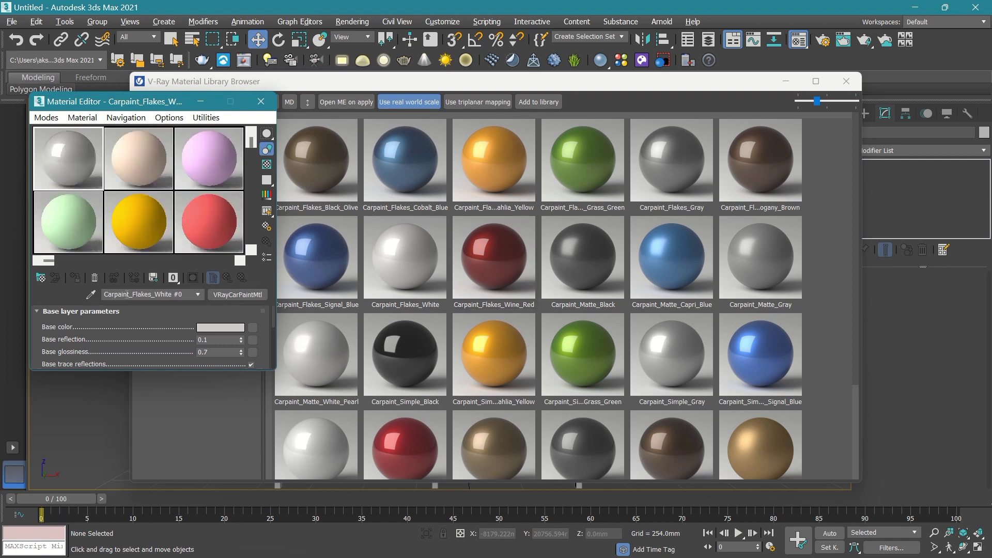
# Set the material's Base color to pale beige (161, 159, 115).
pyautogui.click(221, 329)
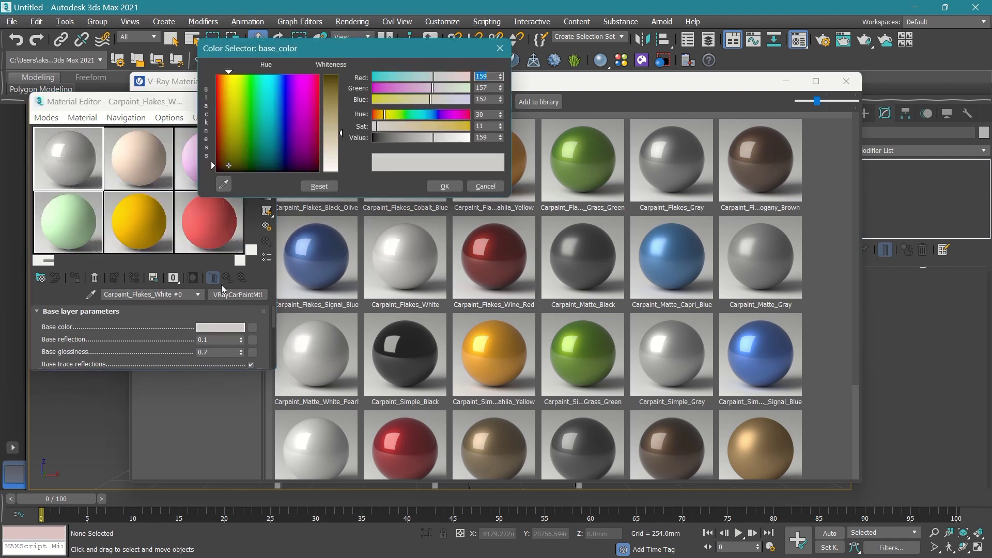
pyautogui.moveTo(340, 135)
pyautogui.mouseDown()
pyautogui.moveTo(341, 90)
pyautogui.moveTo(386, 108)
pyautogui.mouseUp()
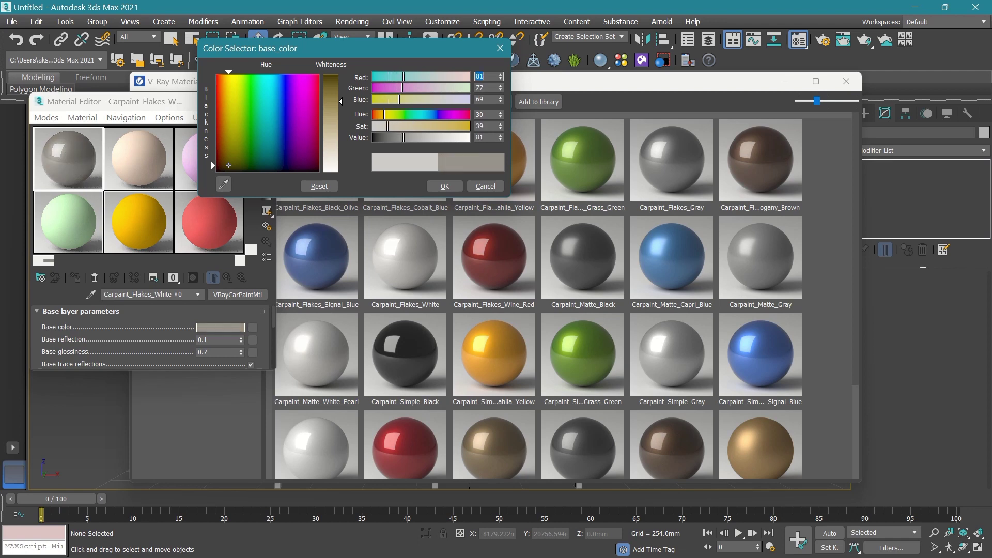
pyautogui.click(380, 100)
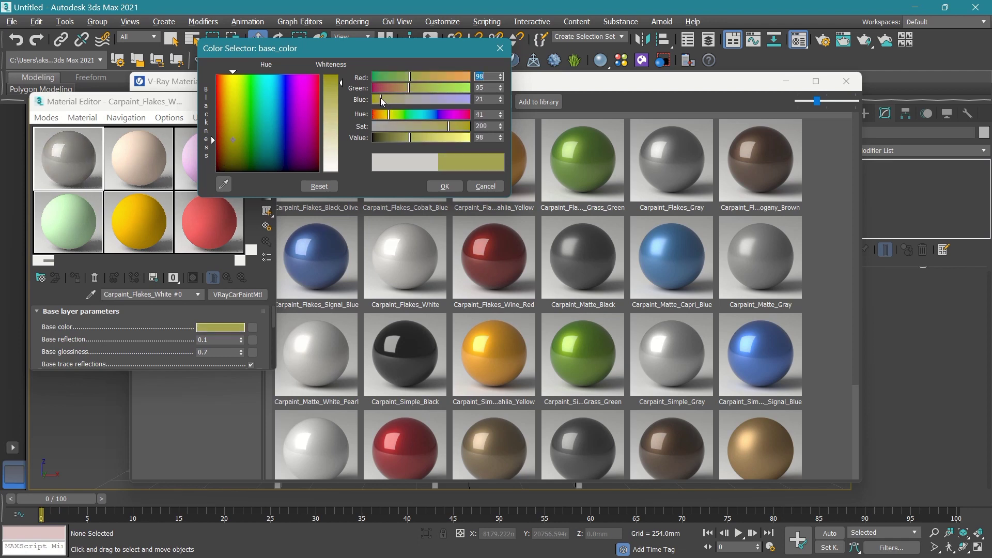
pyautogui.moveTo(335, 100); pyautogui.dragTo(336, 119)
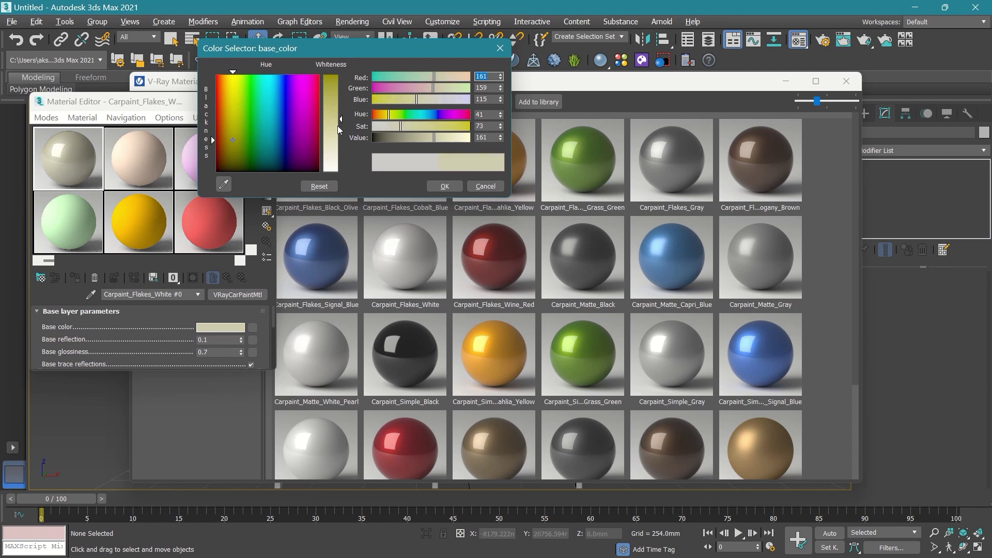
pyautogui.click(441, 186)
# Assign the beige car-paint material to the back wall panel.
pyautogui.click(786, 82)
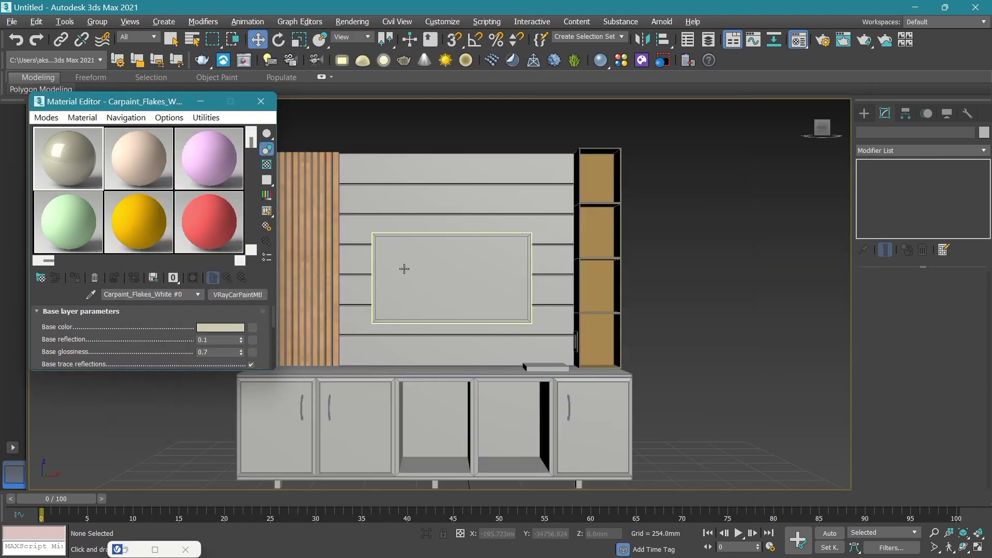
pyautogui.click(403, 267)
pyautogui.click(78, 279)
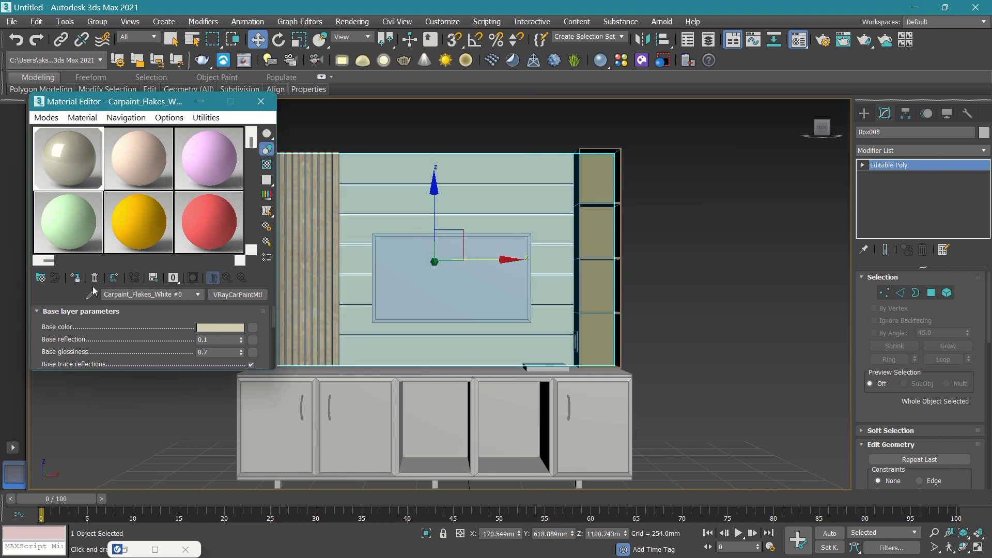
pyautogui.click(314, 462)
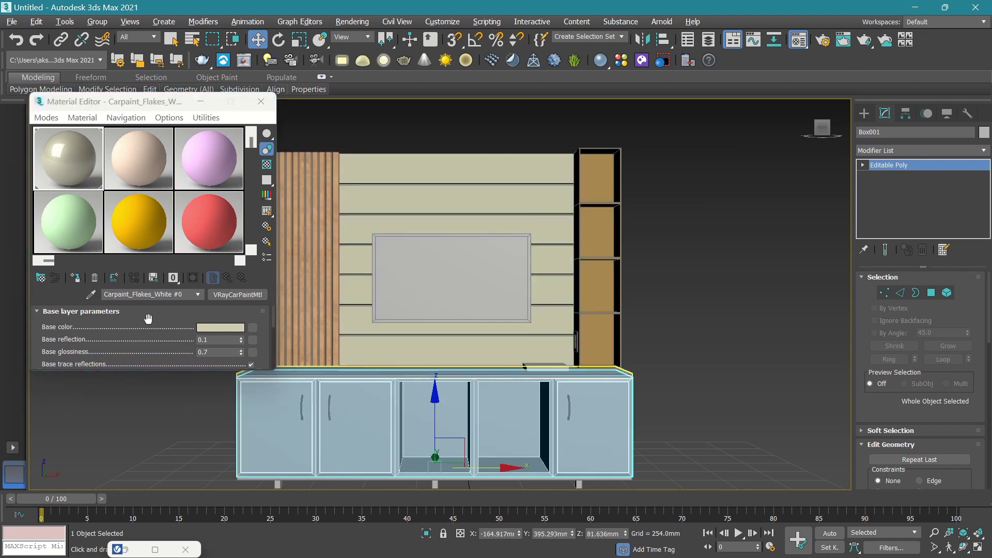
pyautogui.click(198, 101)
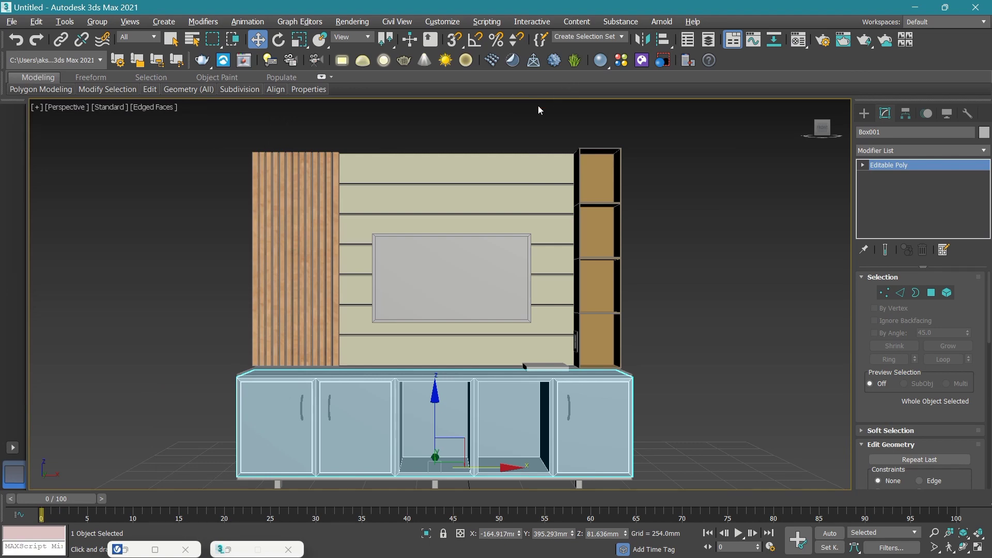
# Add Carpaint_Matte_White_Pearl from the V-Ray library to the Material Editor.
pyautogui.click(125, 550)
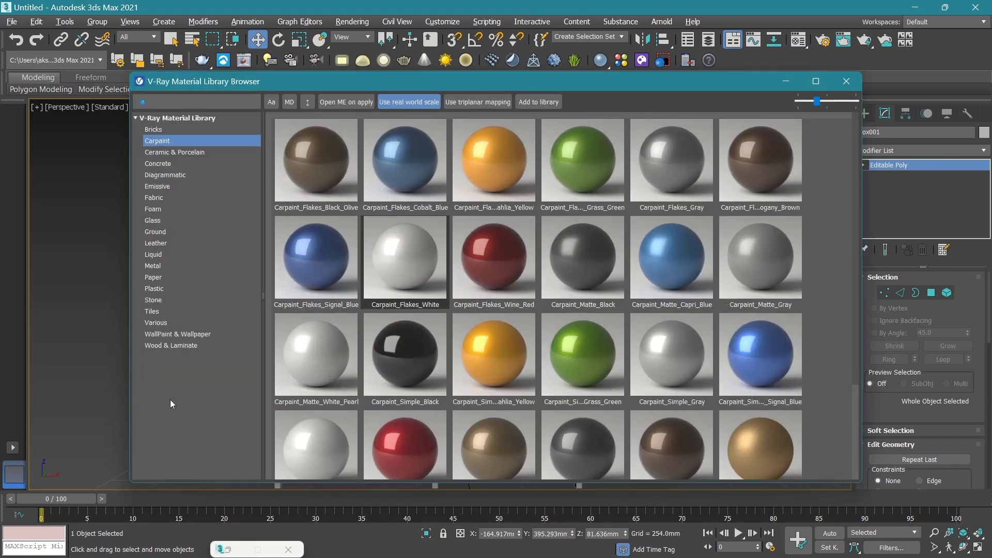
pyautogui.rightClick(317, 364)
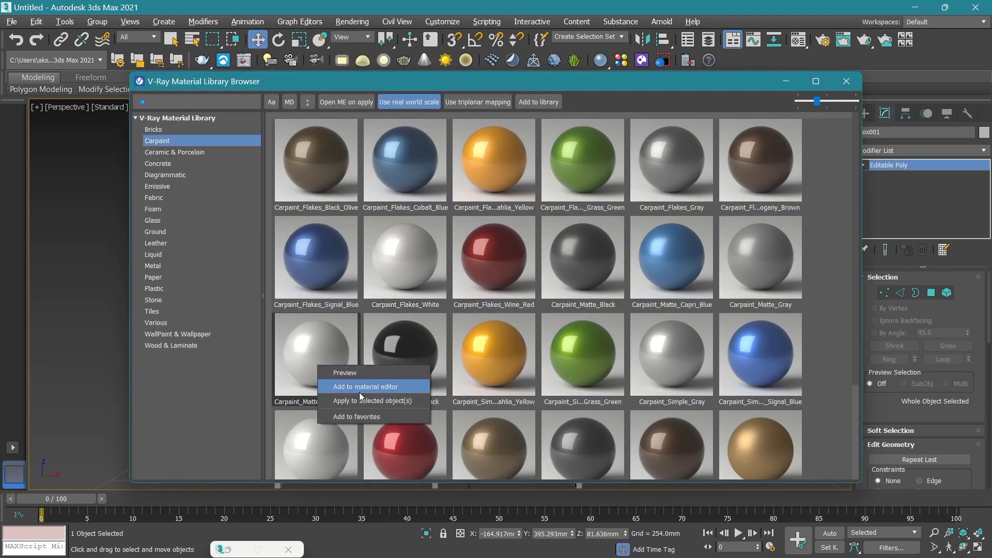
pyautogui.click(361, 387)
pyautogui.click(786, 83)
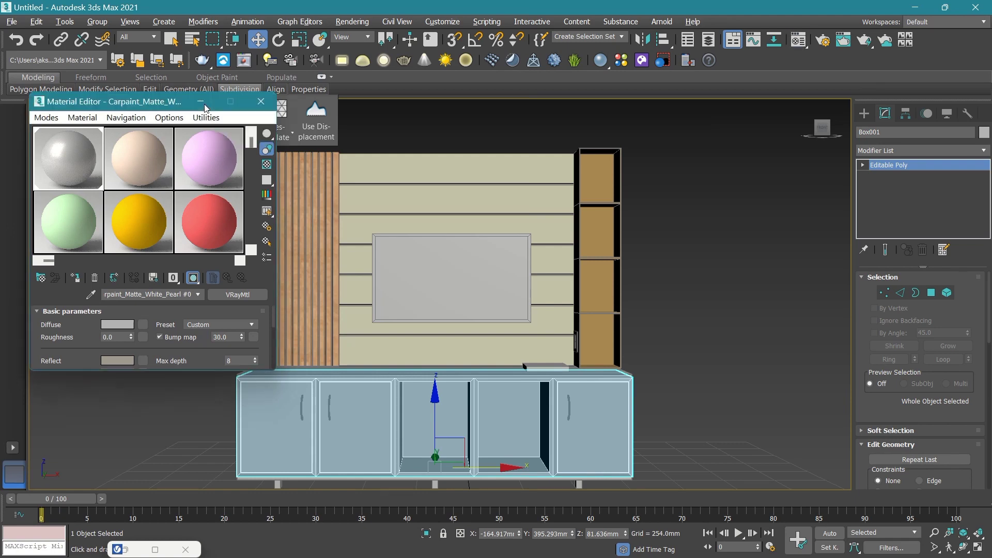
pyautogui.click(261, 101)
# Select the TV screen panel and view it from an angle.
pyautogui.click(159, 231)
pyautogui.click(472, 295)
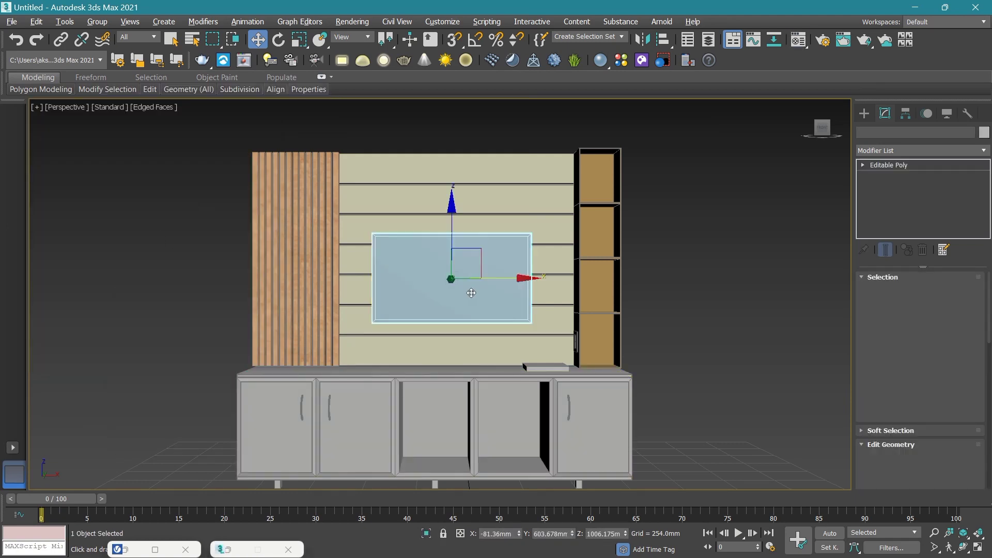
pyautogui.scroll(3, 466, 279)
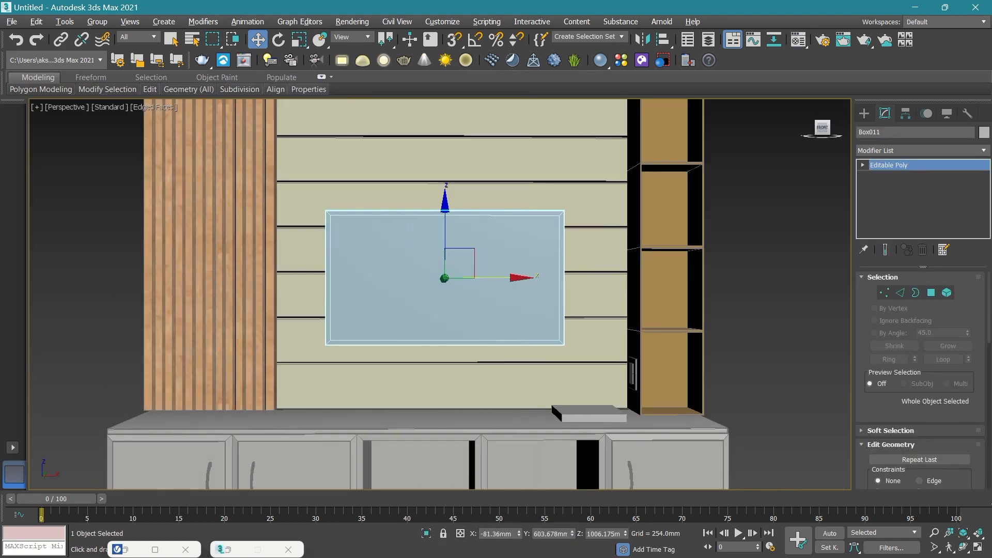
pyautogui.keyDown('alt'); pyautogui.moveTo(444, 233); pyautogui.dragTo(369, 230, button='middle'); pyautogui.keyUp('alt')
pyautogui.scroll(2, 370, 230)
pyautogui.scroll(2, 369, 229)
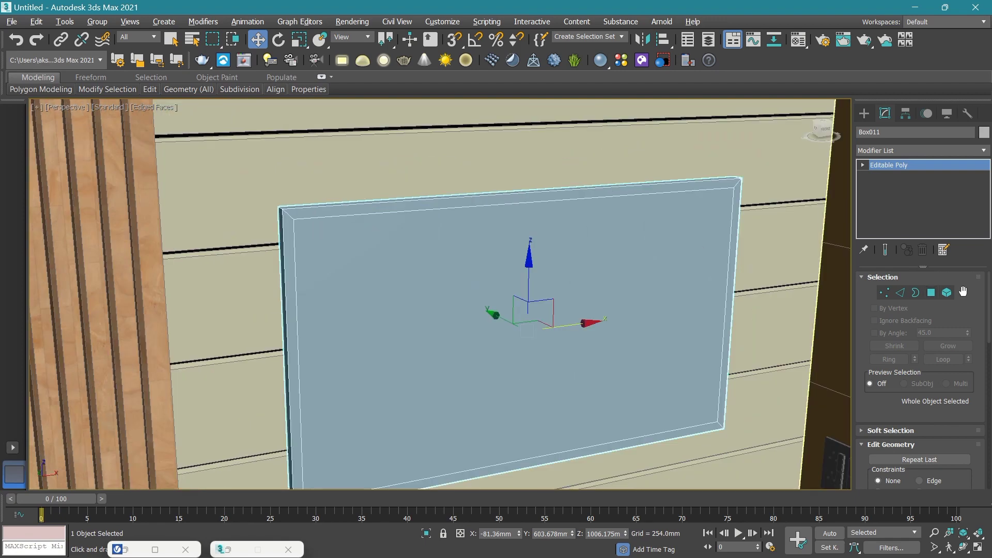
# Select all faces of the TV panel at face sub-object level.
pyautogui.click(932, 294)
pyautogui.click(507, 199)
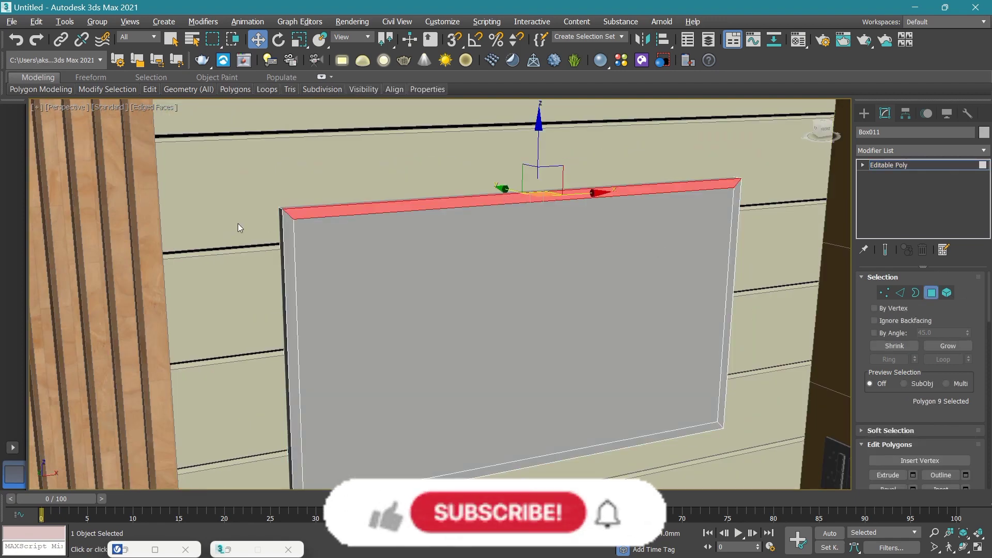
pyautogui.keyDown('ctrl'); pyautogui.click(283, 223); pyautogui.keyUp('ctrl')
pyautogui.scroll(2, 282, 222)
pyautogui.scroll(-2, 310, 269)
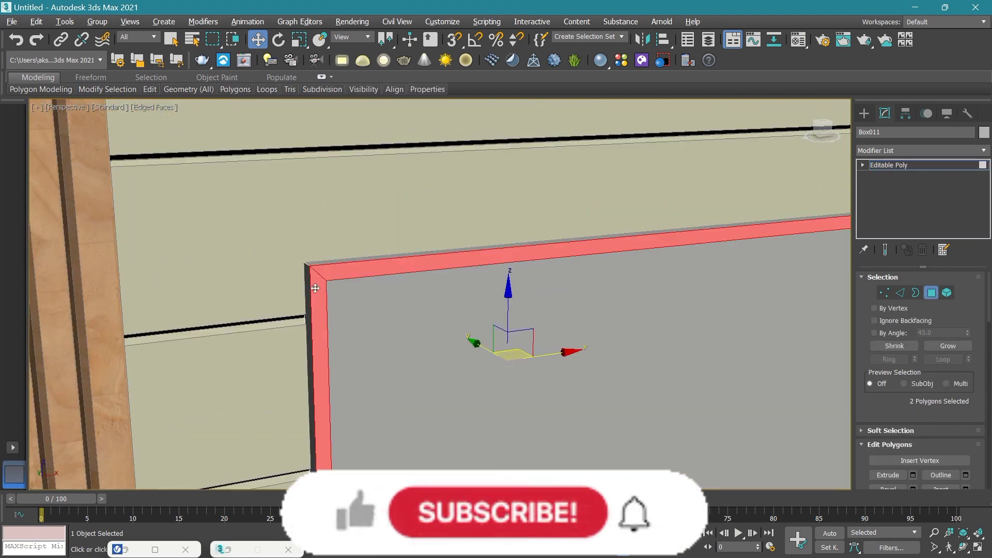
pyautogui.scroll(-2, 348, 270)
pyautogui.scroll(-3, 351, 274)
pyautogui.scroll(2, 365, 271)
pyautogui.scroll(2, 365, 271)
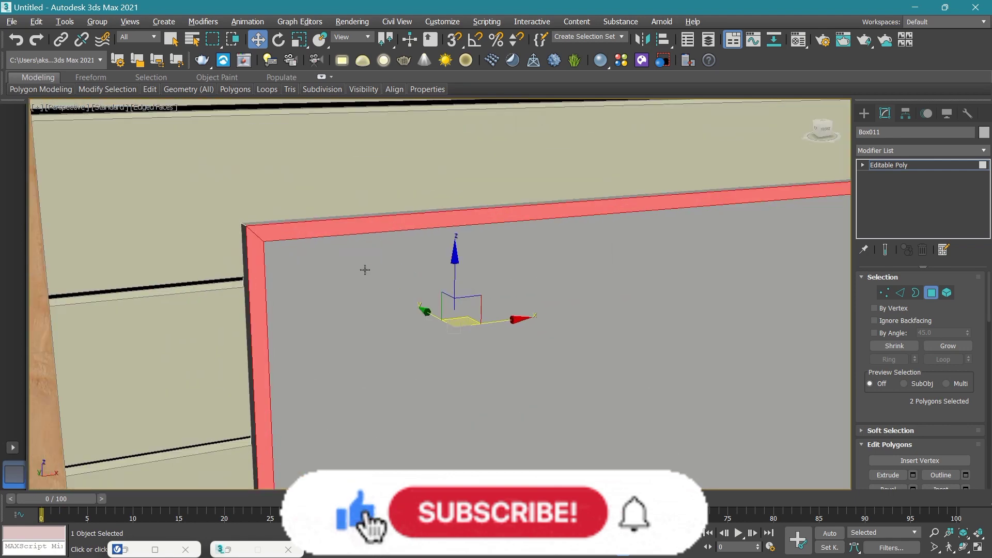
pyautogui.hotkey('ctrl', 'a')
pyautogui.scroll(-2, 370, 274)
pyautogui.moveTo(372, 278); pyautogui.dragTo(373, 259, button='middle')
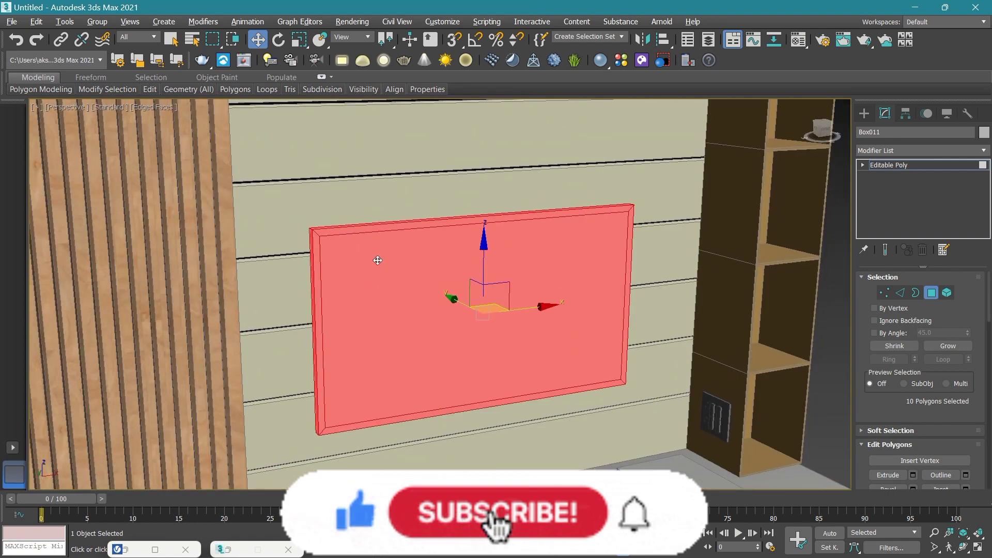
# Assign Carpaint_Simple_Black from the V-Ray library to the TV panel faces.
pyautogui.press('m')
pyautogui.doubleClick(129, 549)
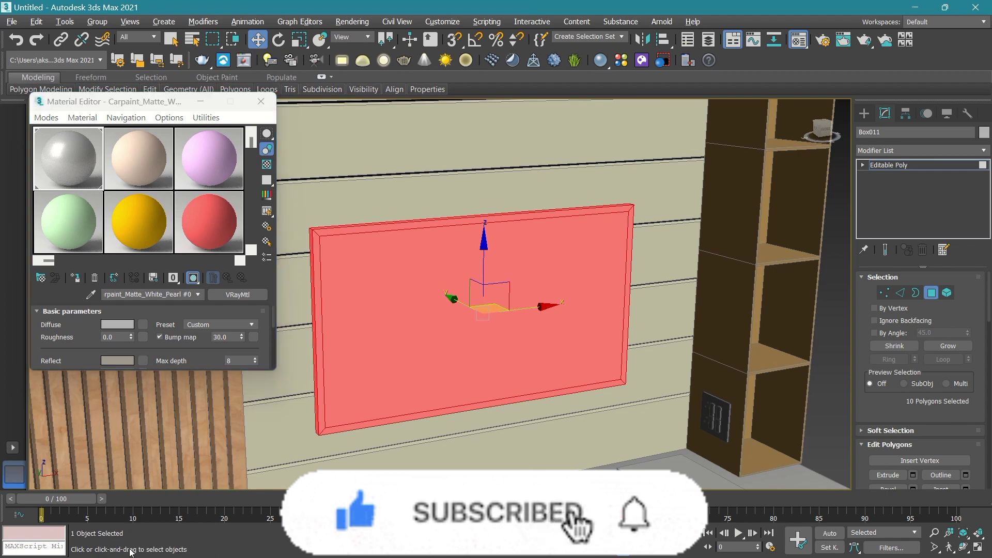
pyautogui.scroll(-1, 392, 356)
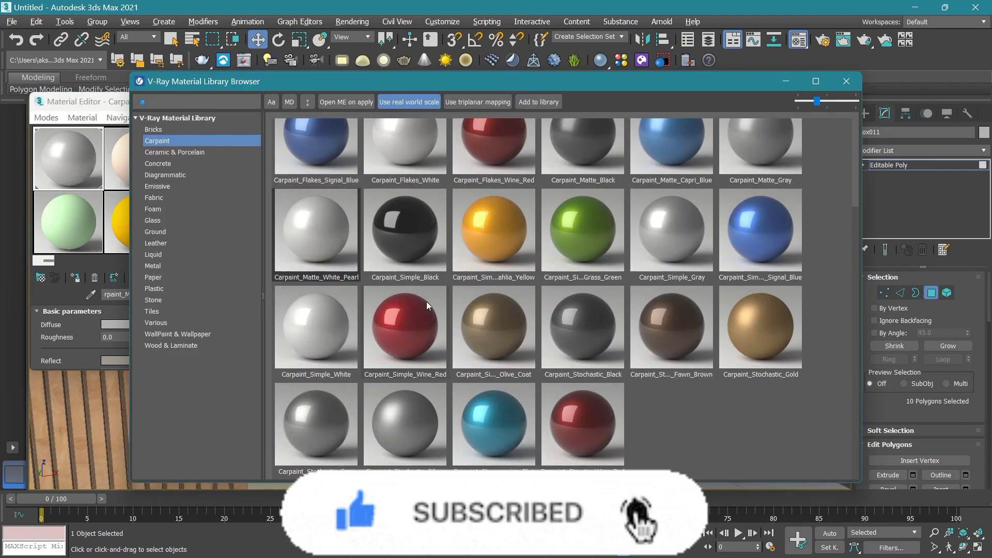
pyautogui.rightClick(393, 218)
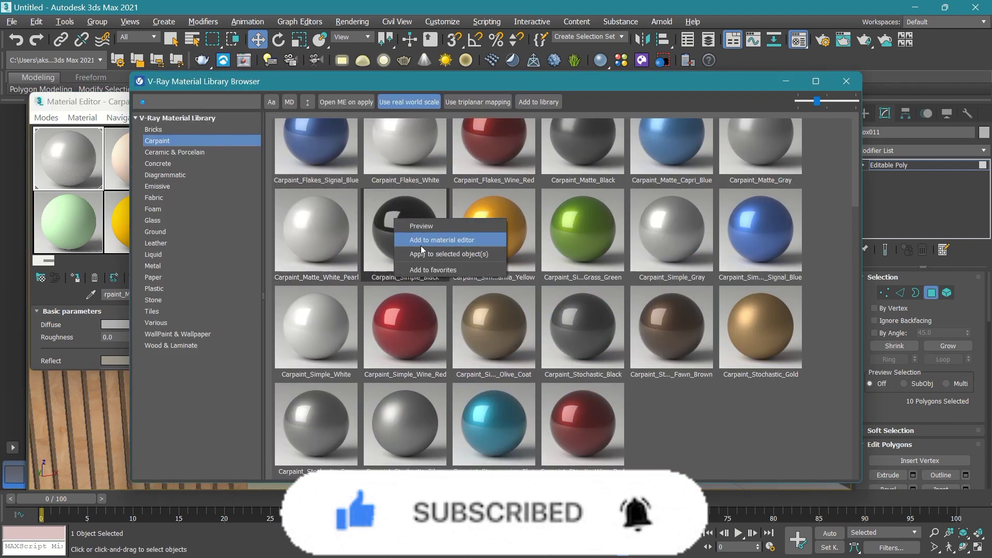
pyautogui.click(421, 241)
pyautogui.click(786, 81)
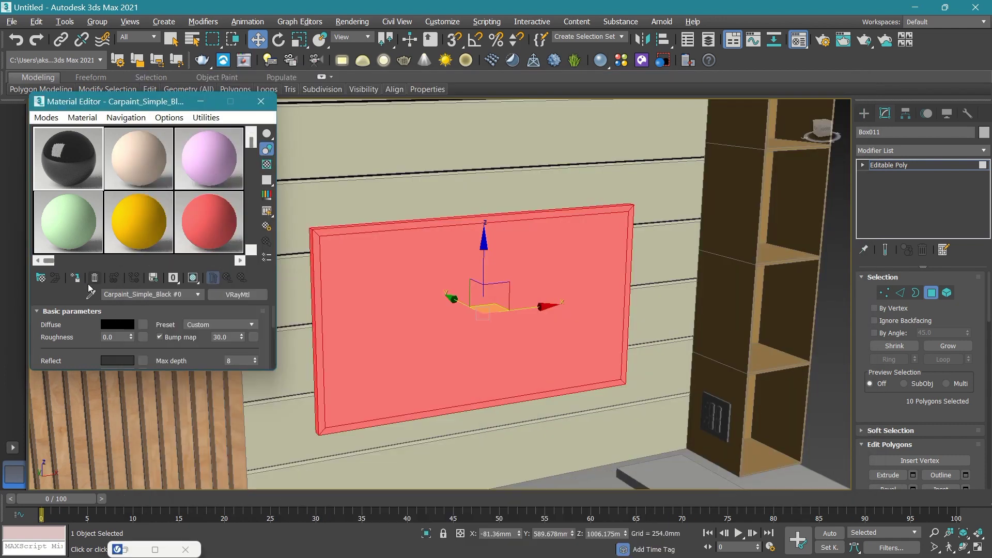
pyautogui.click(75, 279)
pyautogui.click(200, 101)
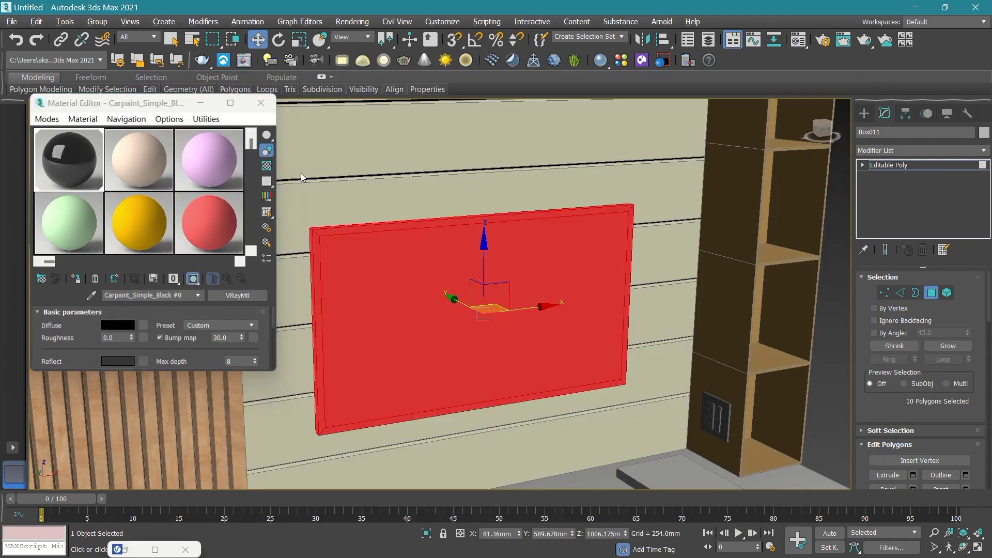
# Select only the TV's front screen face and bring the V-Ray library back up.
pyautogui.scroll(-8, 491, 307)
pyautogui.hotkey('ctrl', 'd')
pyautogui.scroll(5, 439, 277)
pyautogui.click(401, 285)
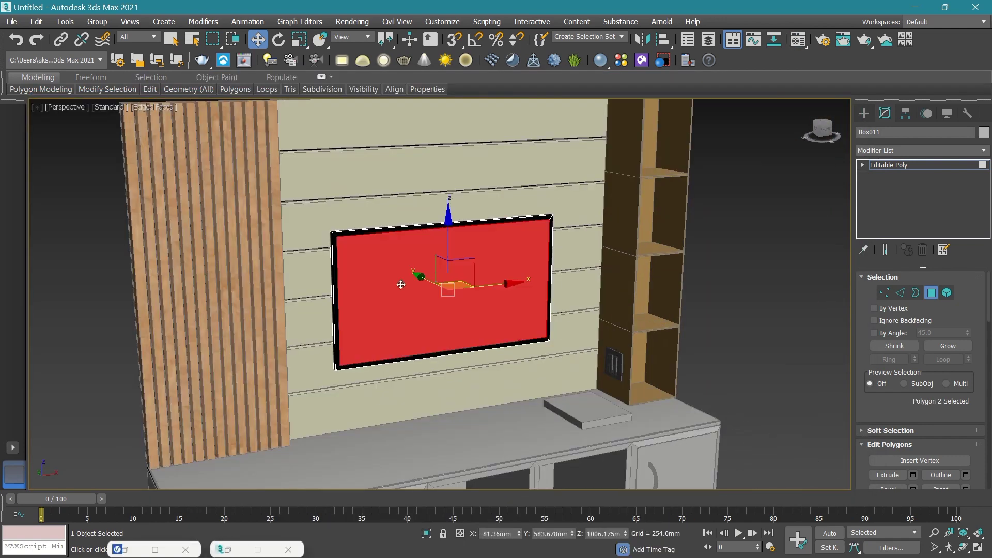
pyautogui.scroll(3, 401, 285)
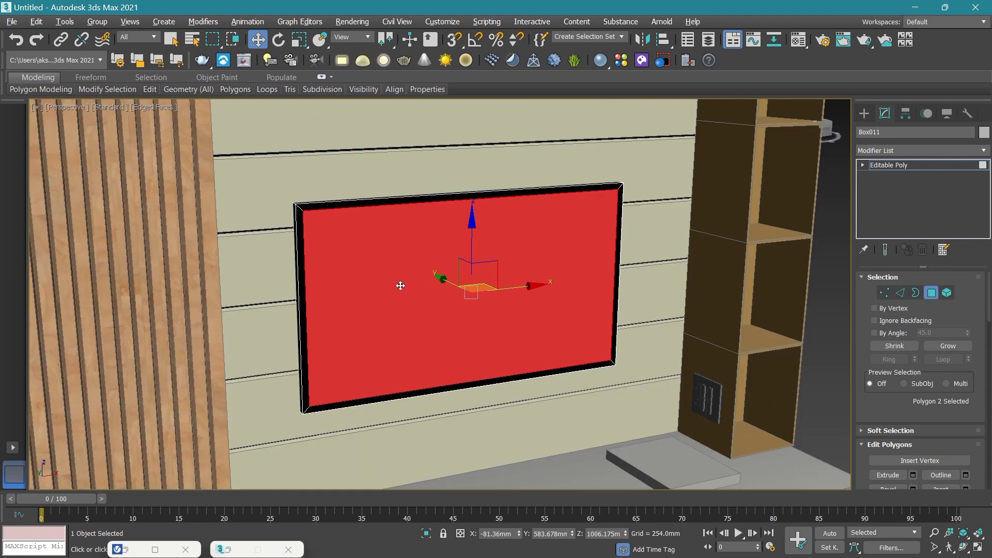
pyautogui.click(130, 549)
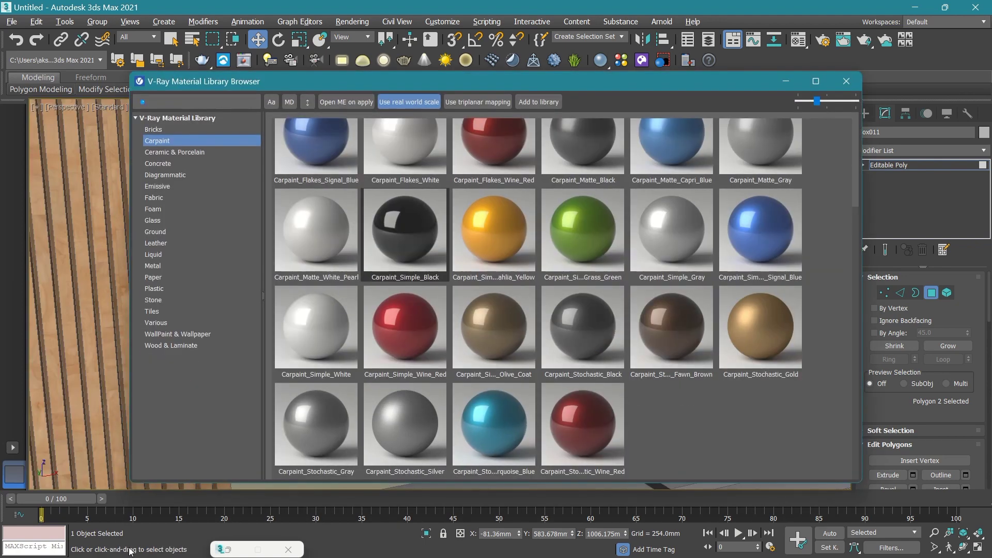
# Assign Glass_Coated_Black to the screen face with Show Shaded Material on.
pyautogui.click(192, 221)
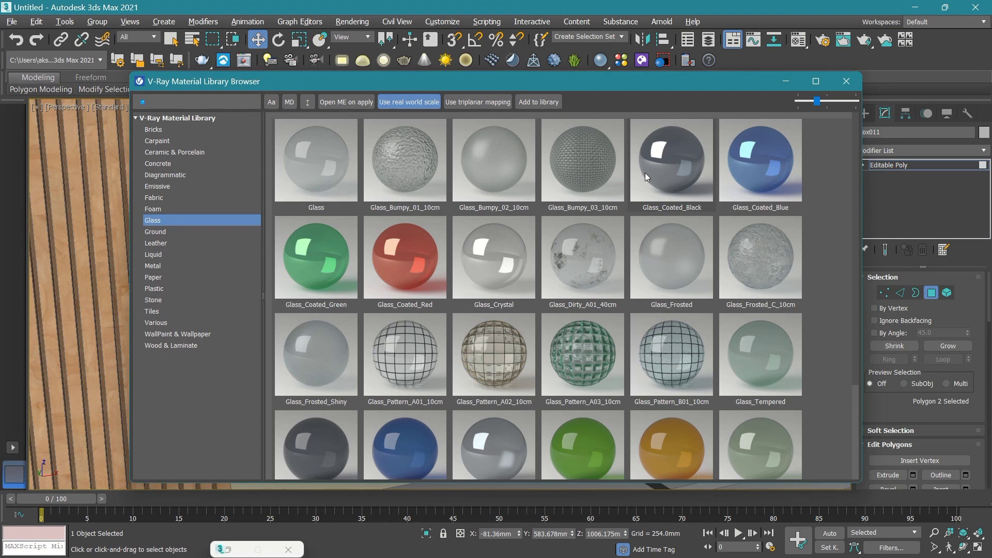
pyautogui.rightClick(668, 172)
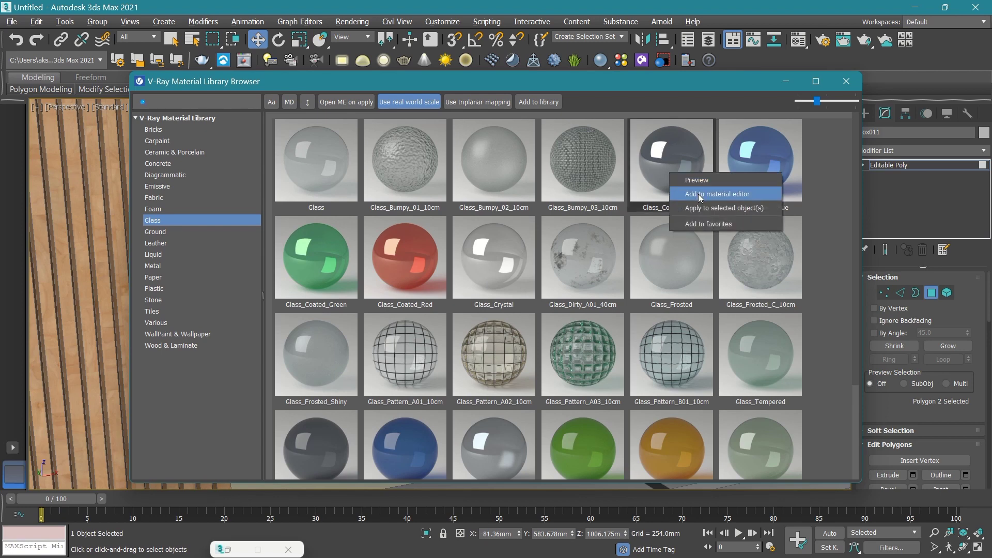
pyautogui.click(698, 194)
pyautogui.click(781, 83)
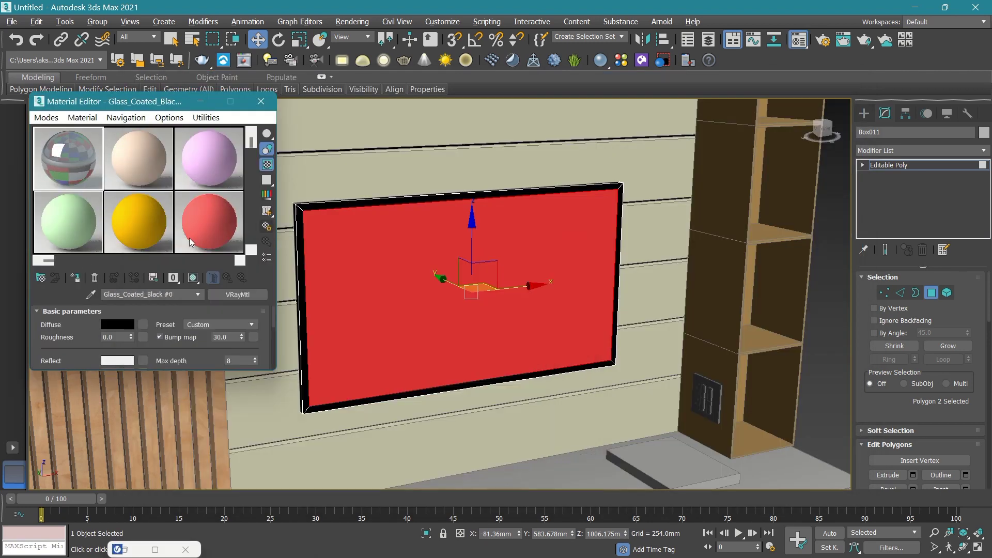
pyautogui.scroll(-1, 96, 335)
pyautogui.scroll(-1, 89, 331)
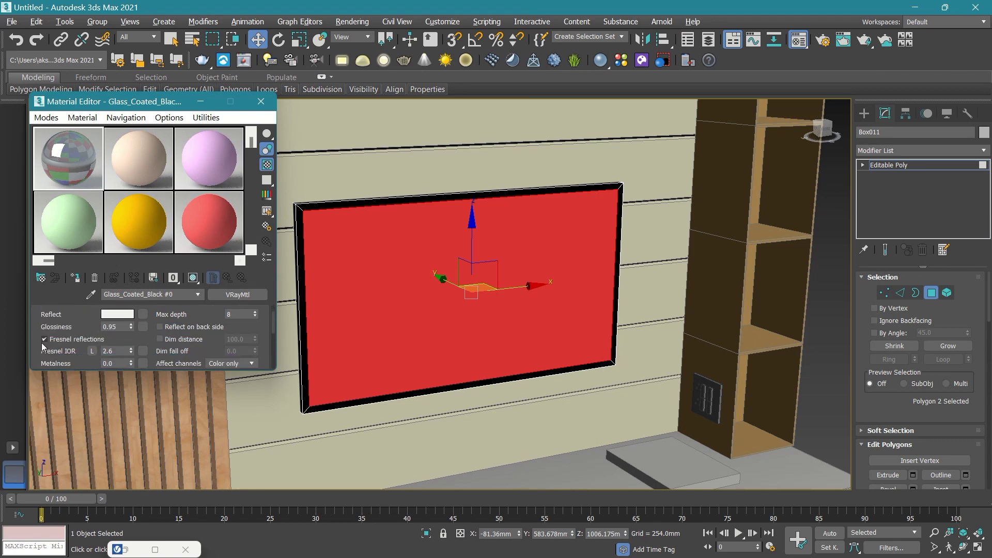
pyautogui.click(76, 279)
pyautogui.click(193, 279)
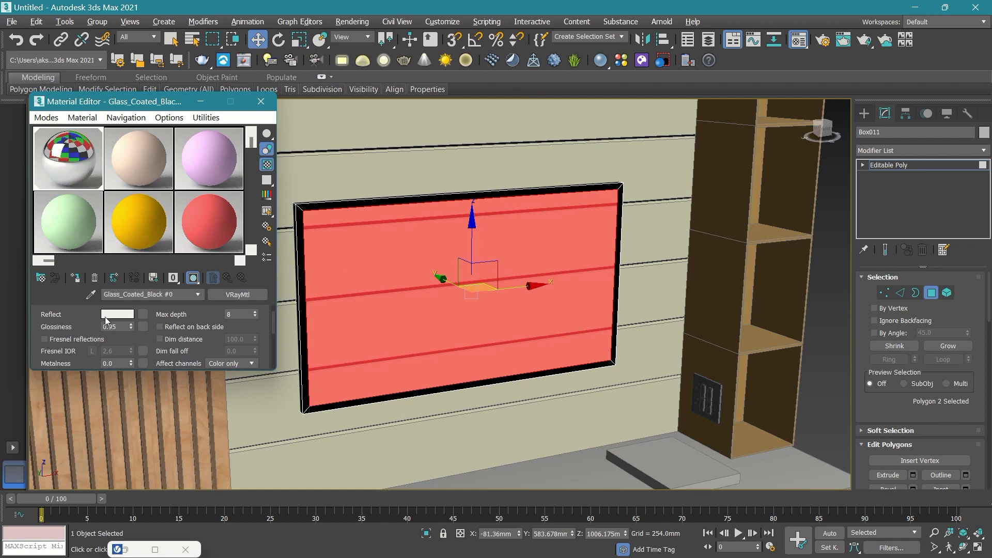
# Clone the TV screen face as an element, then undo the offset copy.
pyautogui.scroll(2, 446, 269)
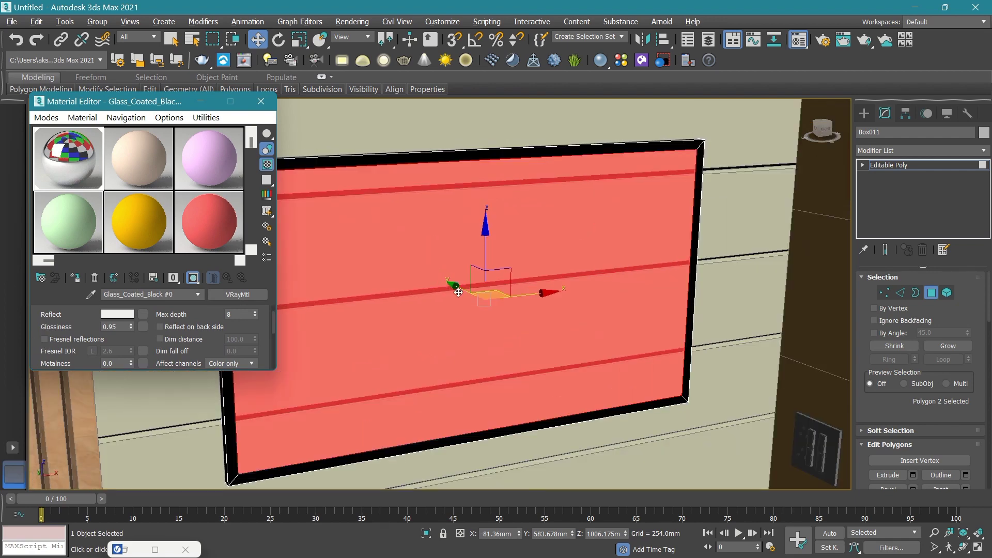
pyautogui.click(456, 288)
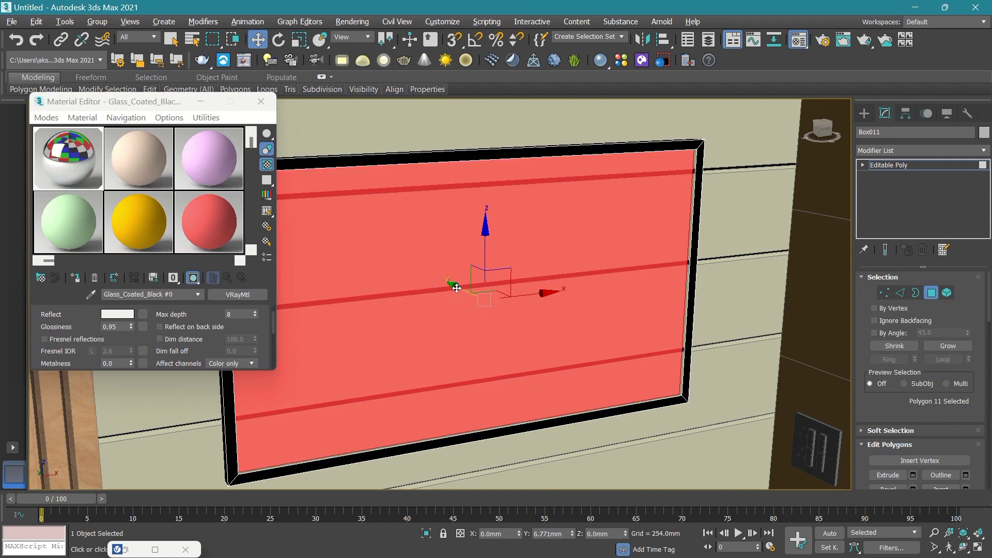
pyautogui.keyDown('shift'); pyautogui.moveTo(456, 287); pyautogui.dragTo(457, 289); pyautogui.keyUp('shift')
pyautogui.click(550, 299)
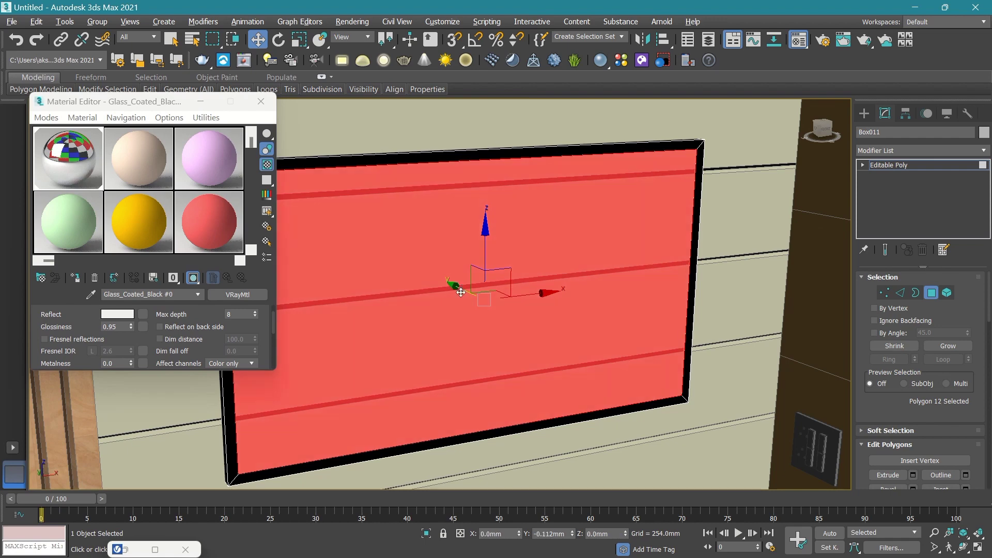
pyautogui.keyDown('shift'); pyautogui.moveTo(460, 288); pyautogui.dragTo(475, 298); pyautogui.keyUp('shift')
pyautogui.click(580, 253)
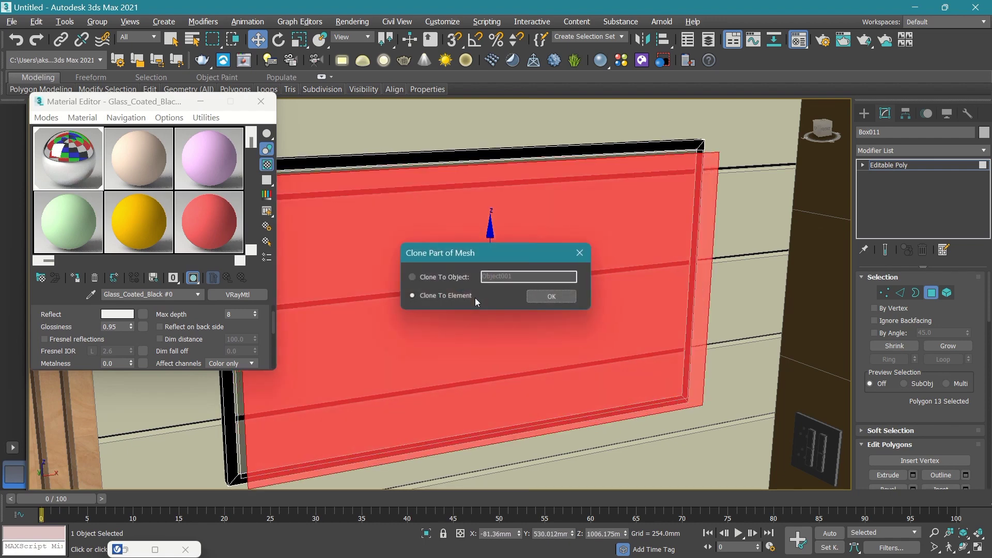
pyautogui.click(551, 294)
pyautogui.click(211, 105)
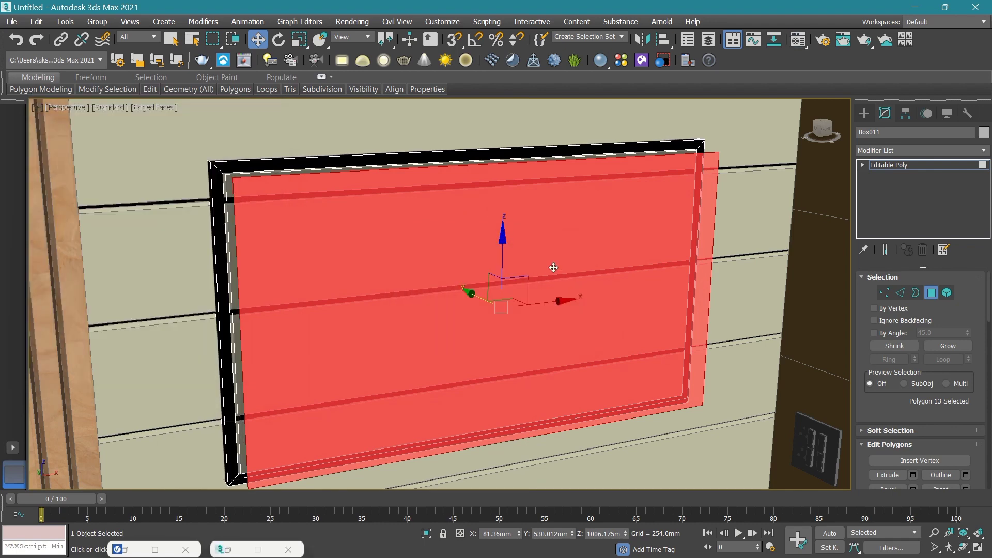
pyautogui.hotkey('ctrl', 'z')
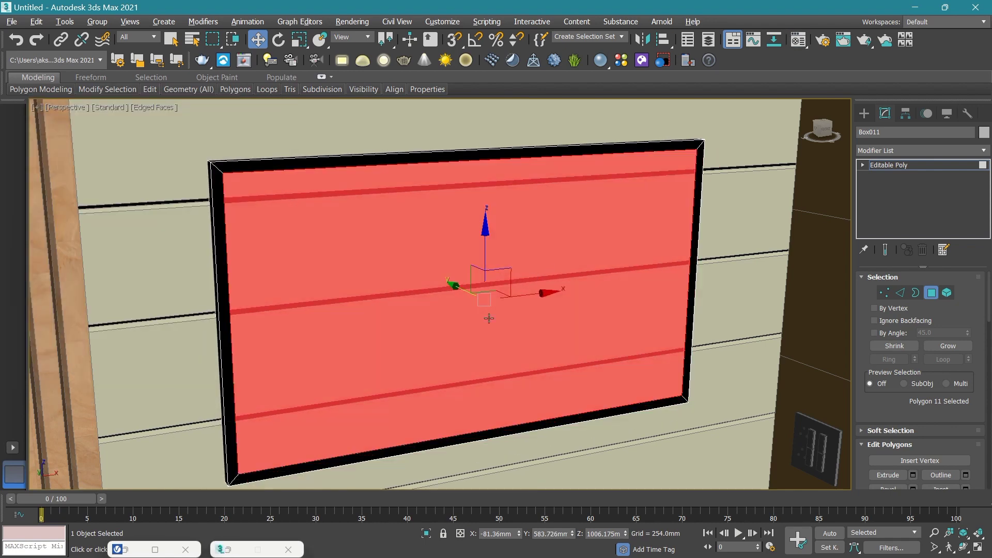
# Reselect the TV screen's front face and try pushing it outward, cancelling the move.
pyautogui.scroll(-3, 488, 318)
pyautogui.scroll(-5, 449, 343)
pyautogui.click(661, 299)
pyautogui.scroll(8, 450, 337)
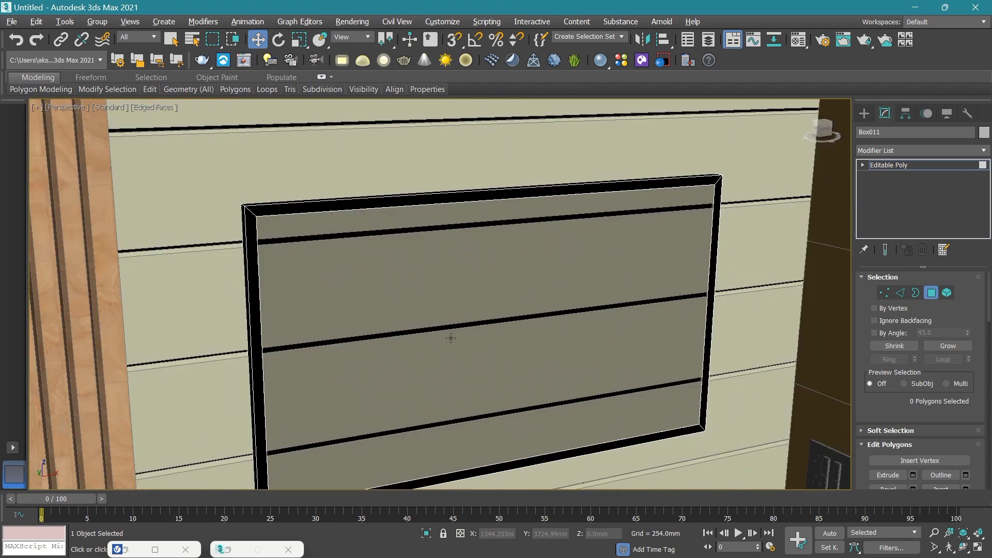
pyautogui.click(450, 338)
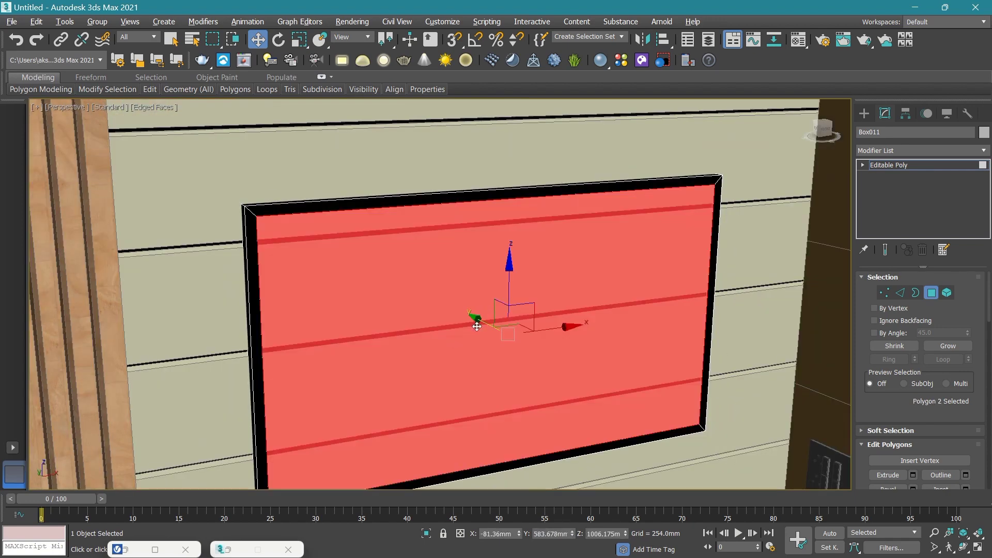
pyautogui.press('m')
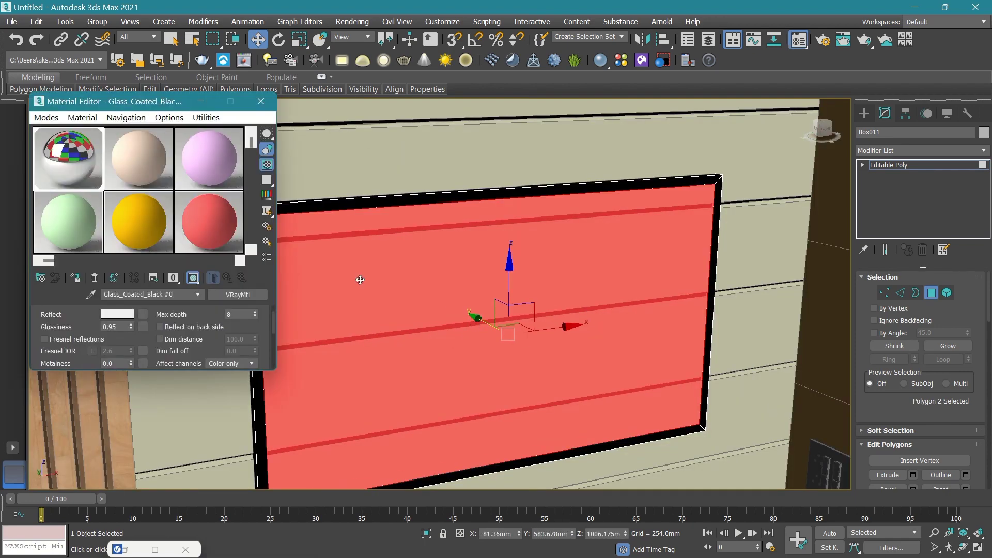
pyautogui.scroll(-2, 473, 331)
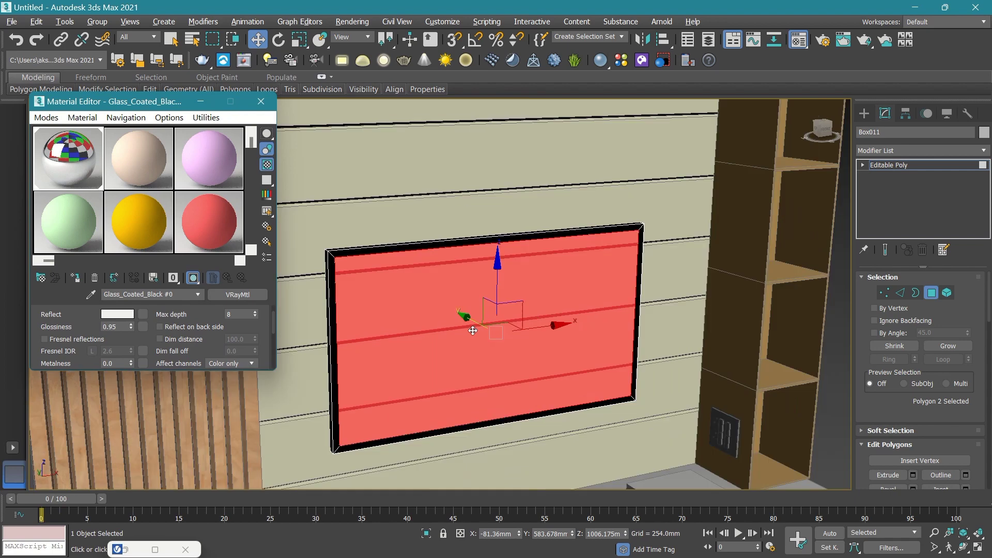
pyautogui.click(261, 101)
pyautogui.scroll(2, 429, 319)
pyautogui.click(185, 550)
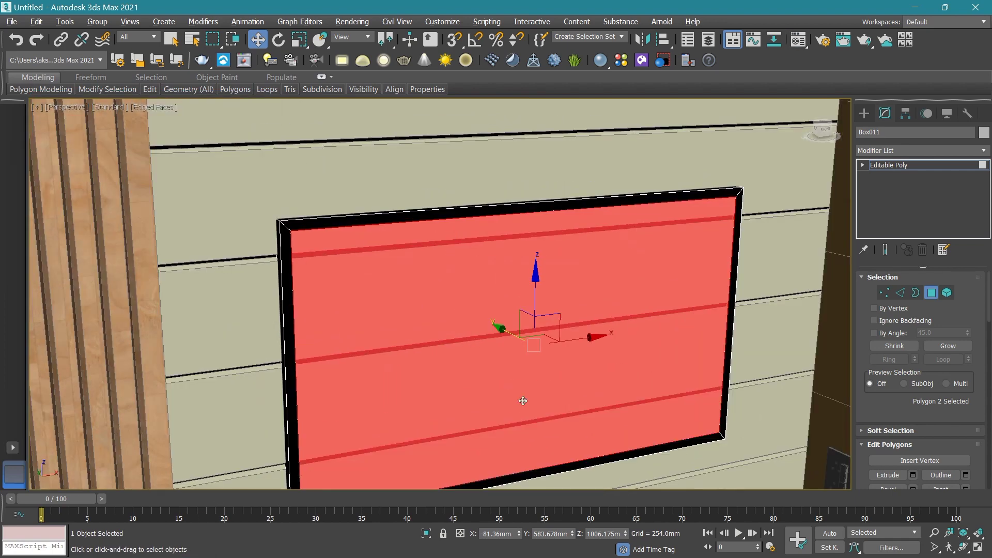
pyautogui.moveTo(501, 331); pyautogui.dragTo(525, 370)
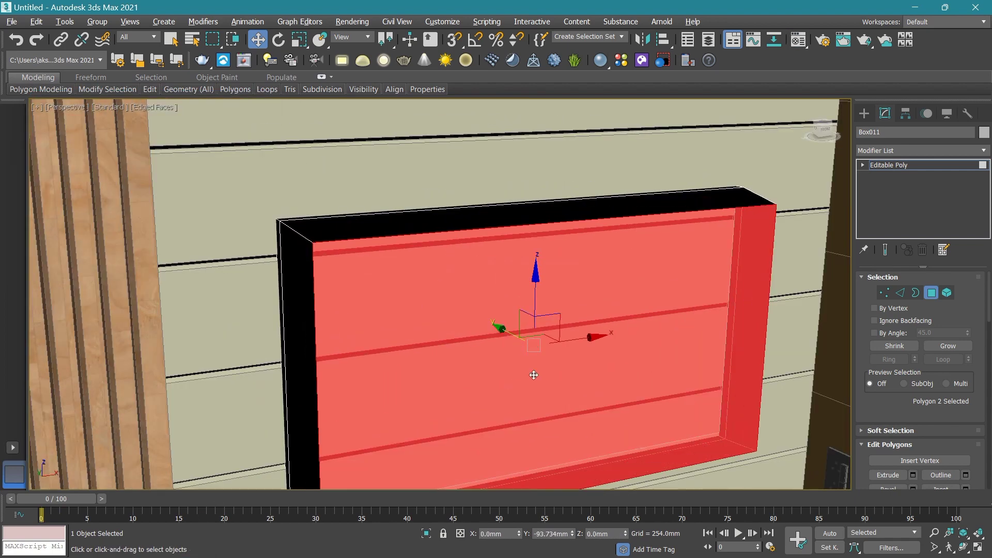
pyautogui.rightClick(525, 370)
# Switch to a straight-on front view of the TV panel and return to face editing.
pyautogui.click(935, 167)
pyautogui.scroll(-5, 513, 300)
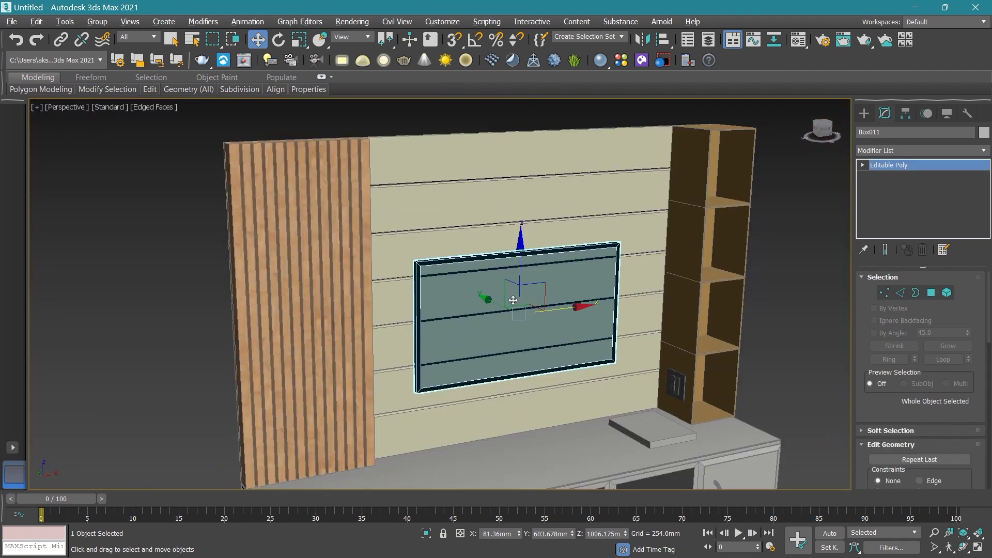
pyautogui.scroll(3, 514, 319)
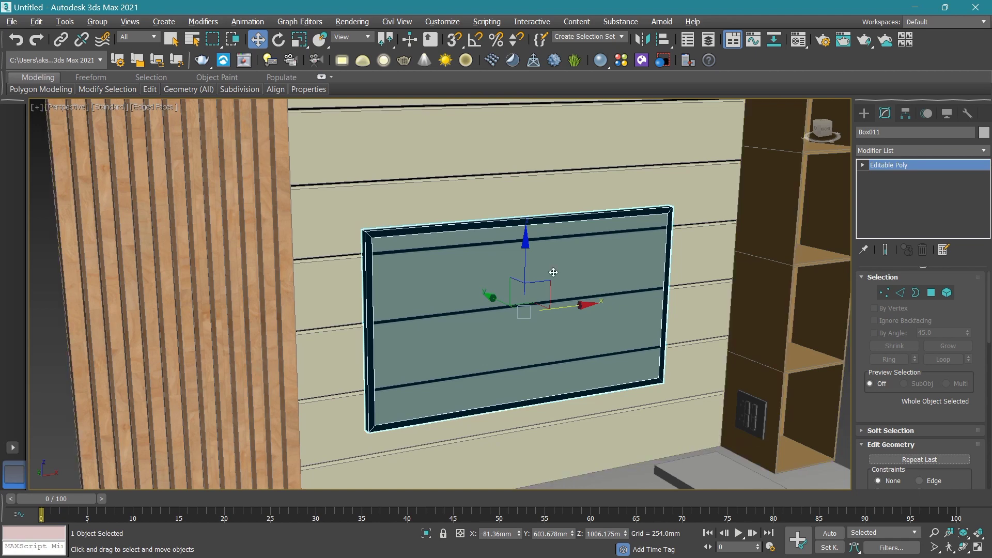
pyautogui.press('f')
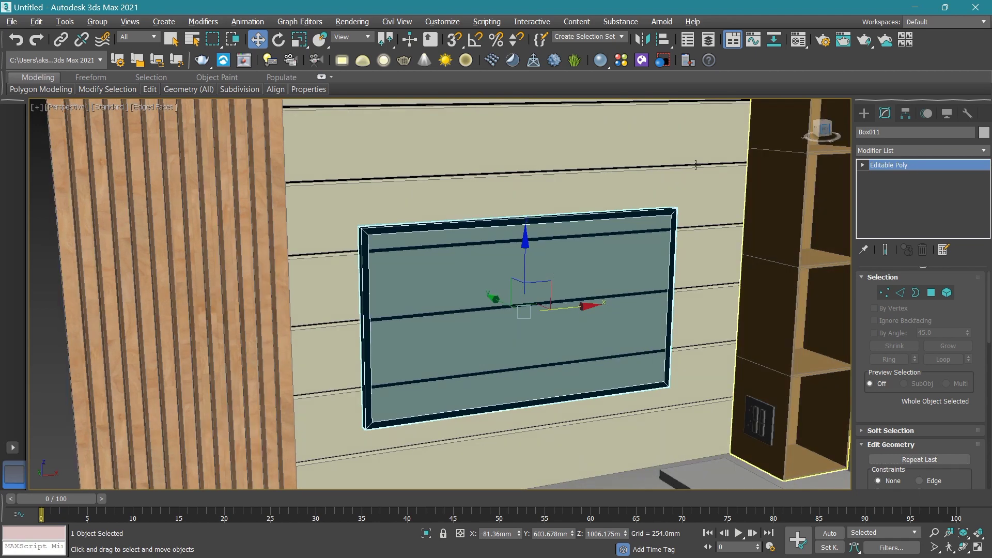
pyautogui.press('p')
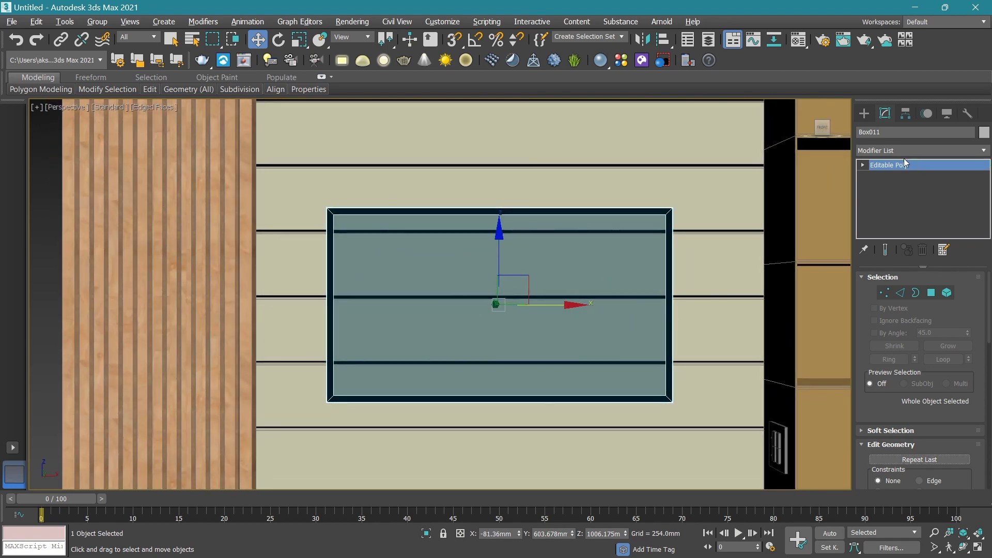
pyautogui.click(930, 296)
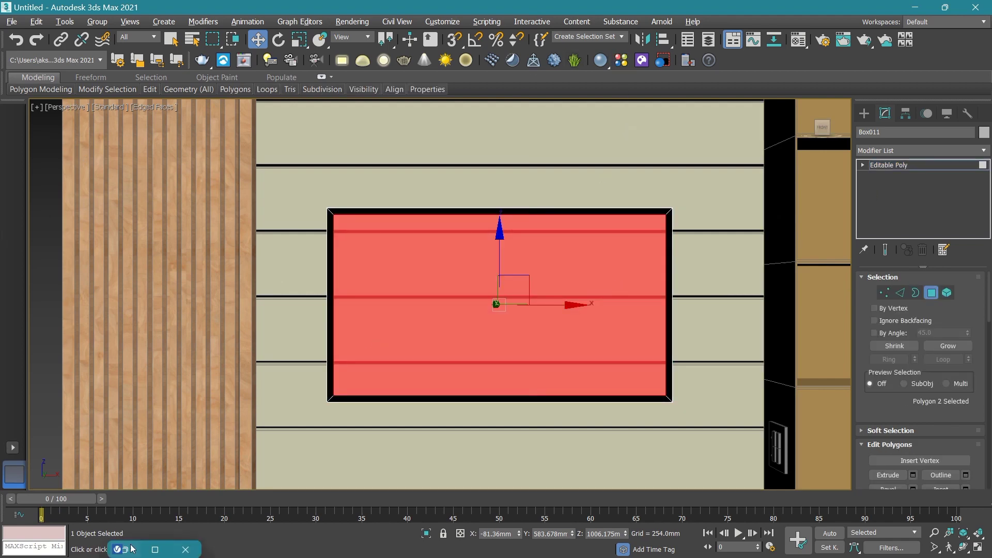
# Apply Carpaint_Simple_Black from the V-Ray Carpaint library to the TV screen face.
pyautogui.click(124, 549)
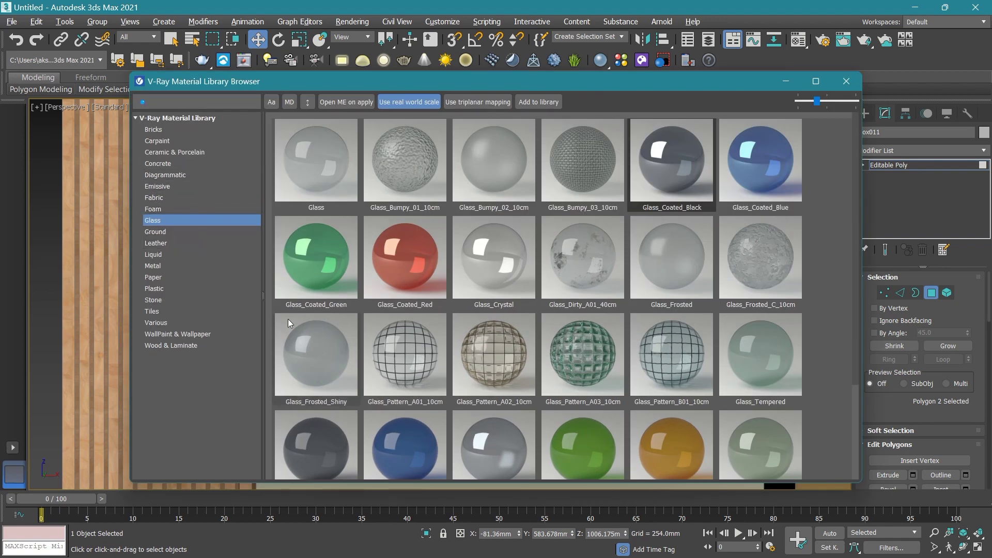
pyautogui.click(193, 291)
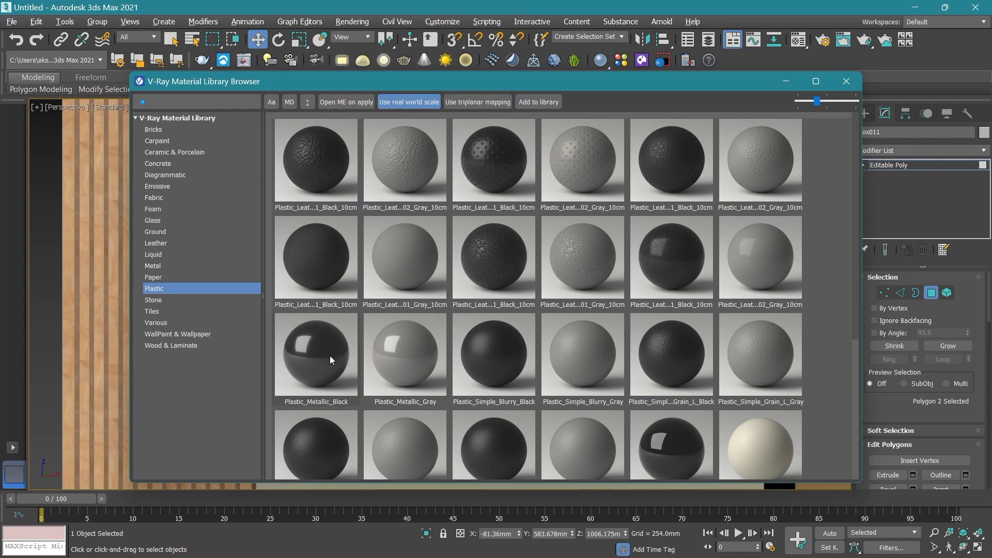
pyautogui.click(182, 140)
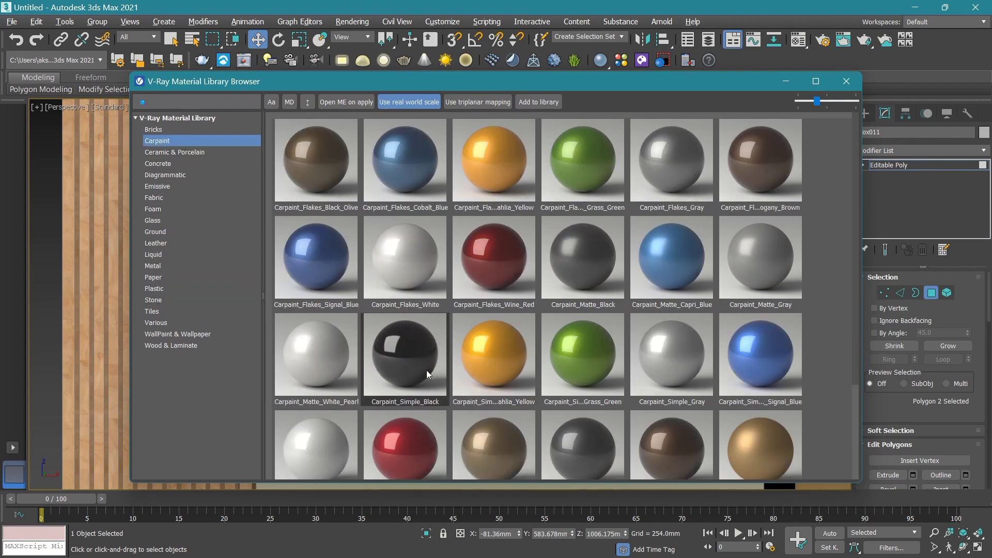
pyautogui.rightClick(426, 370)
pyautogui.click(496, 387)
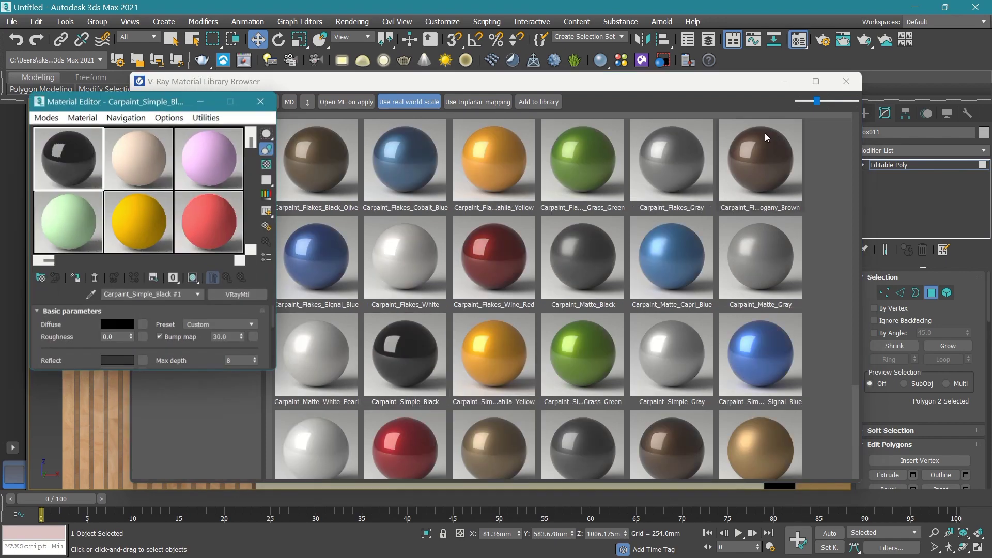
pyautogui.click(779, 83)
pyautogui.click(75, 278)
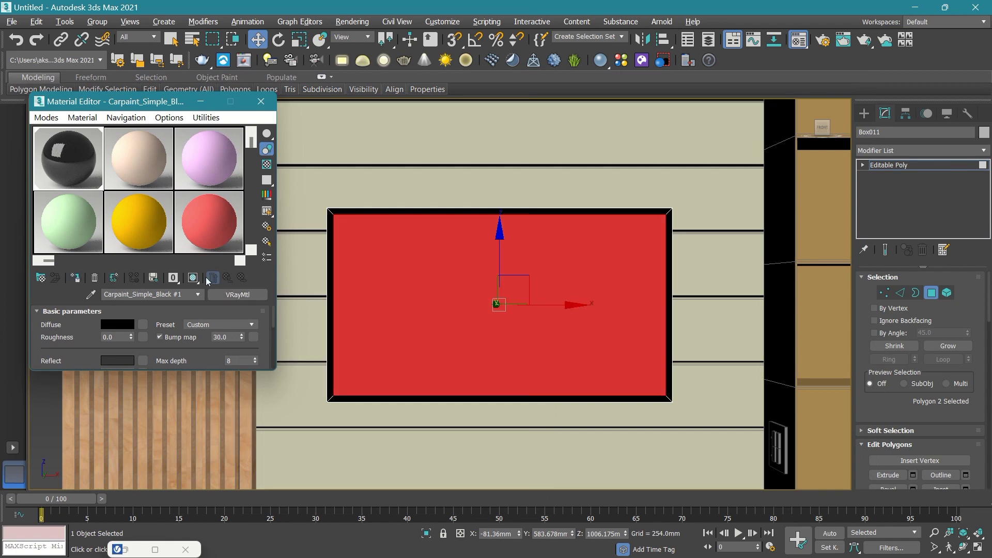
# Clear the face selection and select the whole TV panel object.
pyautogui.click(200, 102)
pyautogui.scroll(-5, 457, 272)
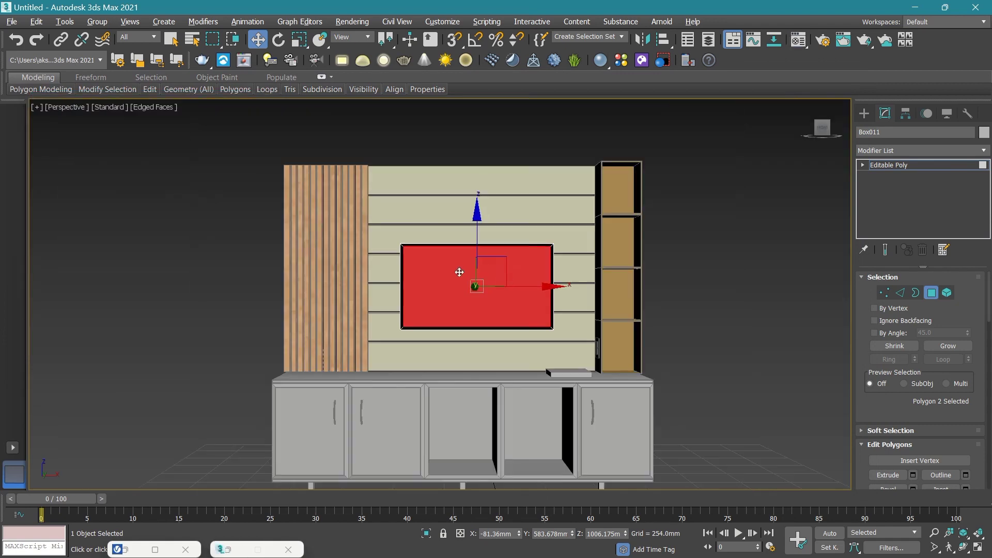
pyautogui.click(758, 238)
pyautogui.click(882, 168)
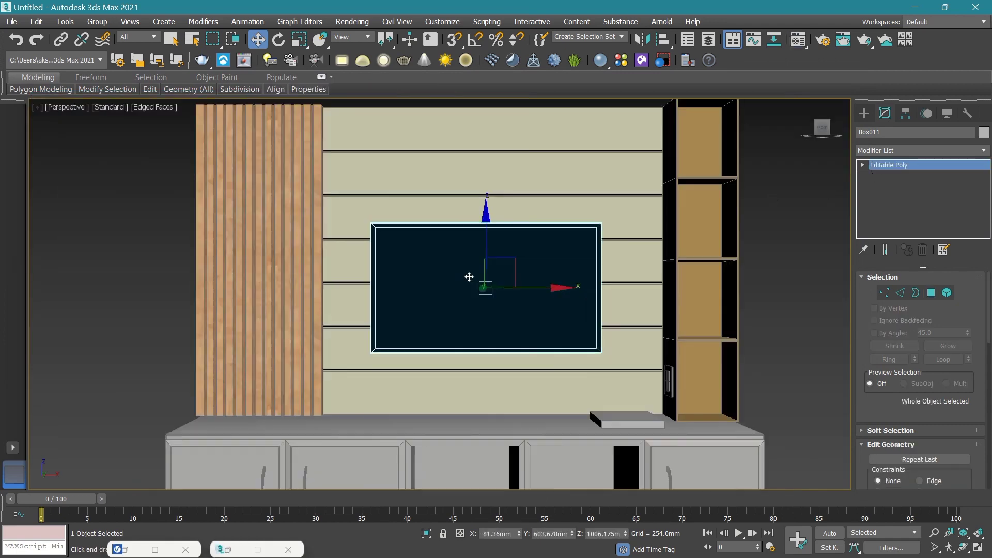
pyautogui.scroll(5, 470, 277)
# Start a Standard Primitives Plane with 3D Snap on, stretched across the TV screen.
pyautogui.click(862, 113)
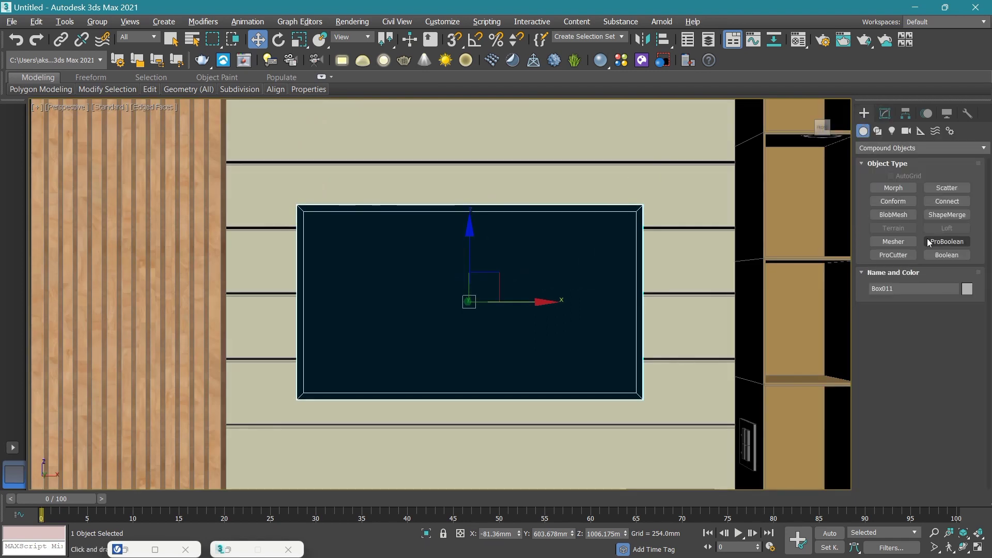
pyautogui.click(919, 148)
pyautogui.click(888, 155)
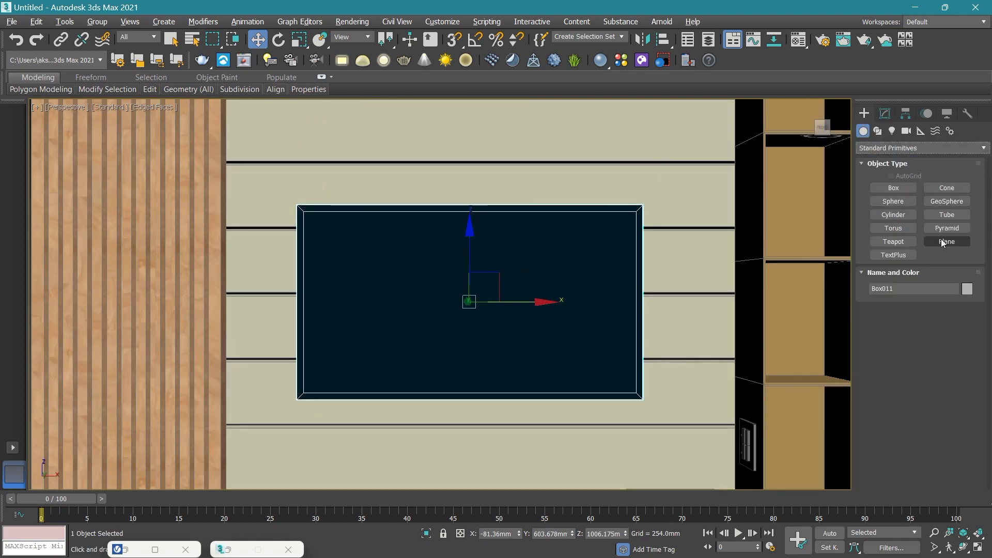
pyautogui.click(946, 241)
pyautogui.click(454, 43)
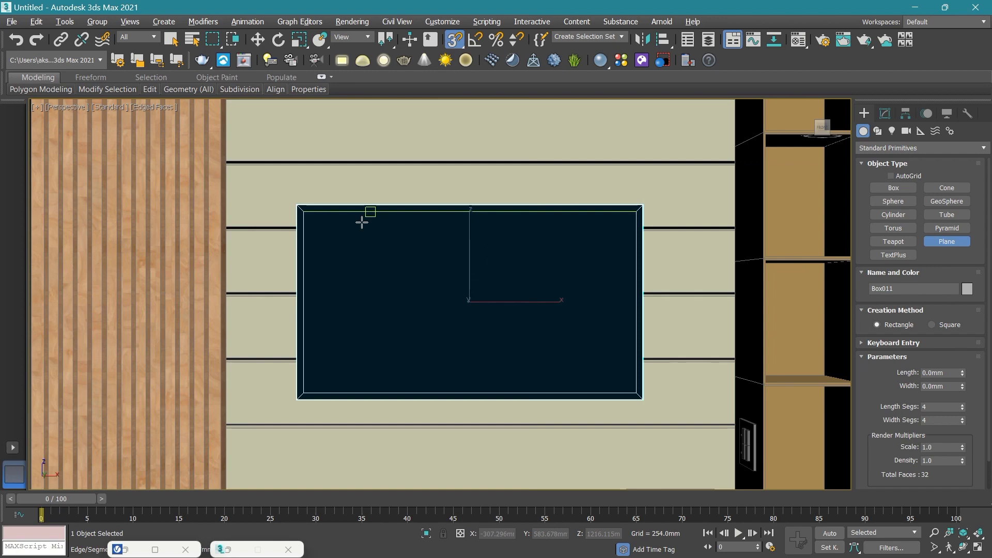
pyautogui.click(309, 219)
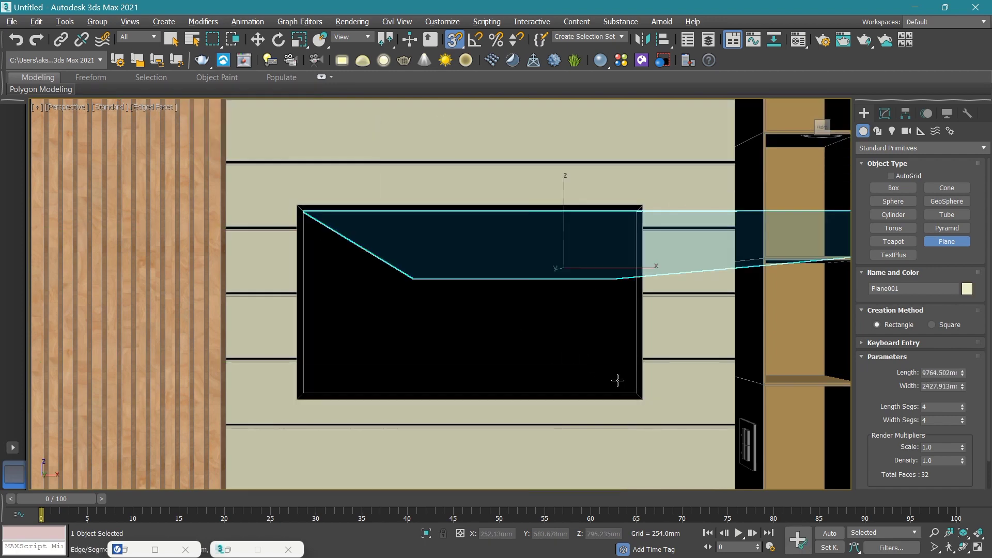
pyautogui.moveTo(308, 219); pyautogui.dragTo(635, 392)
# In the maximized Front view, draw the plane corner to corner over the TV.
pyautogui.scroll(-3, 482, 343)
pyautogui.hotkey('alt', 'w')
pyautogui.moveTo(677, 187); pyautogui.dragTo(662, 207, button='middle')
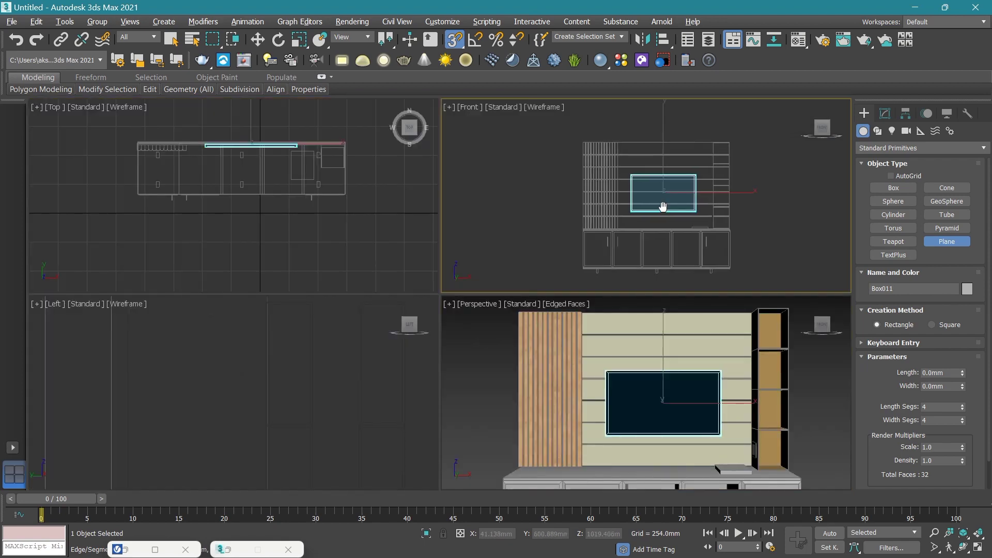
pyautogui.hotkey('alt', 'w')
pyautogui.scroll(3, 445, 340)
pyautogui.scroll(4, 416, 328)
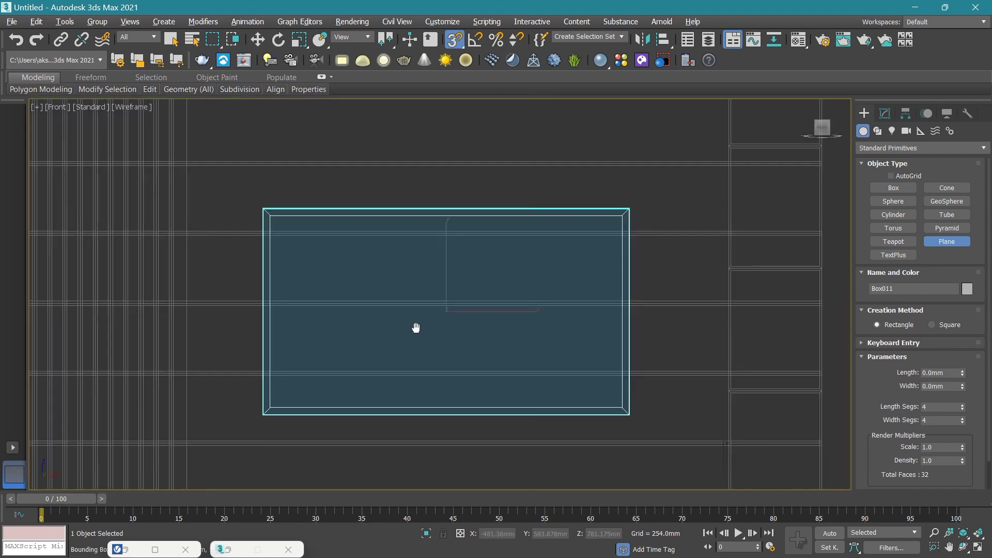
pyautogui.moveTo(415, 327); pyautogui.dragTo(390, 298, button='middle')
pyautogui.moveTo(240, 181); pyautogui.dragTo(594, 376)
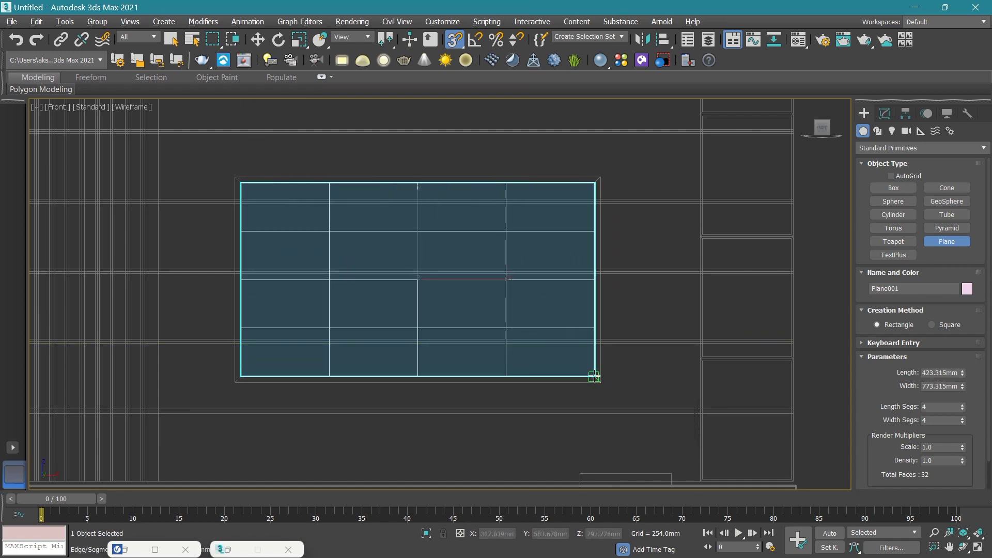
# Back in the Perspective view, nudge Plane001 slightly in front of the TV.
pyautogui.hotkey('alt', 'w')
pyautogui.rightClick(571, 394)
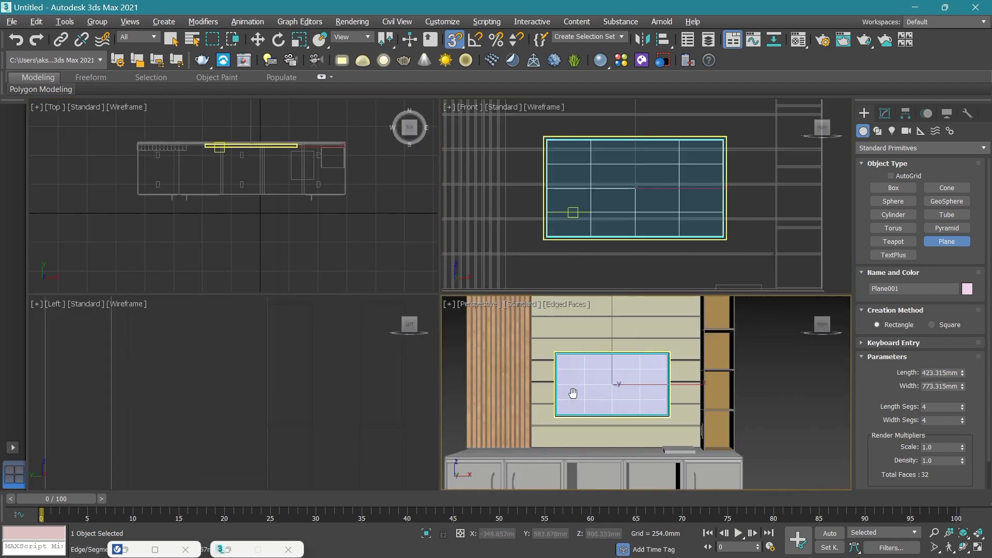
pyautogui.hotkey('alt', 'w')
pyautogui.press('w')
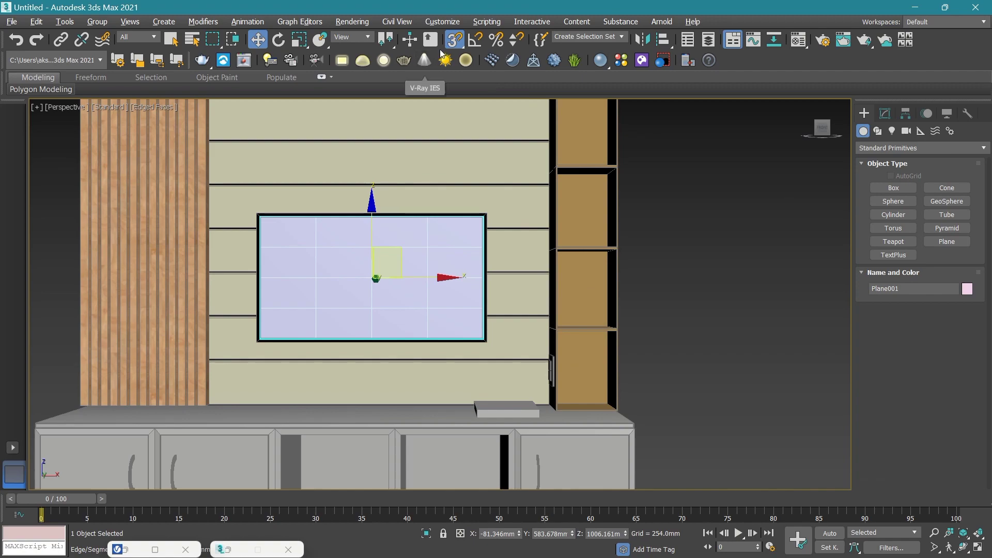
pyautogui.moveTo(822, 128); pyautogui.dragTo(840, 140)
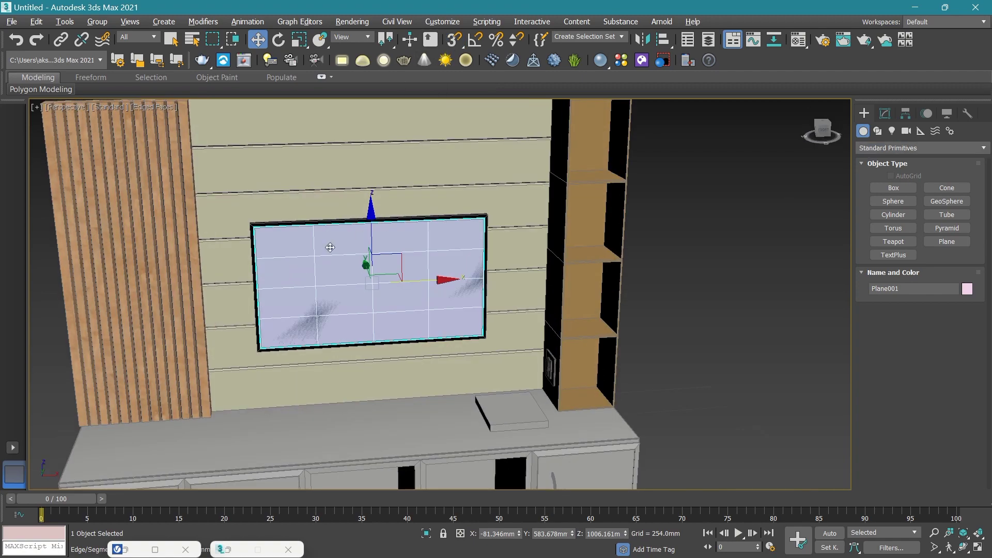
pyautogui.press('z')
pyautogui.moveTo(433, 306); pyautogui.dragTo(434, 306)
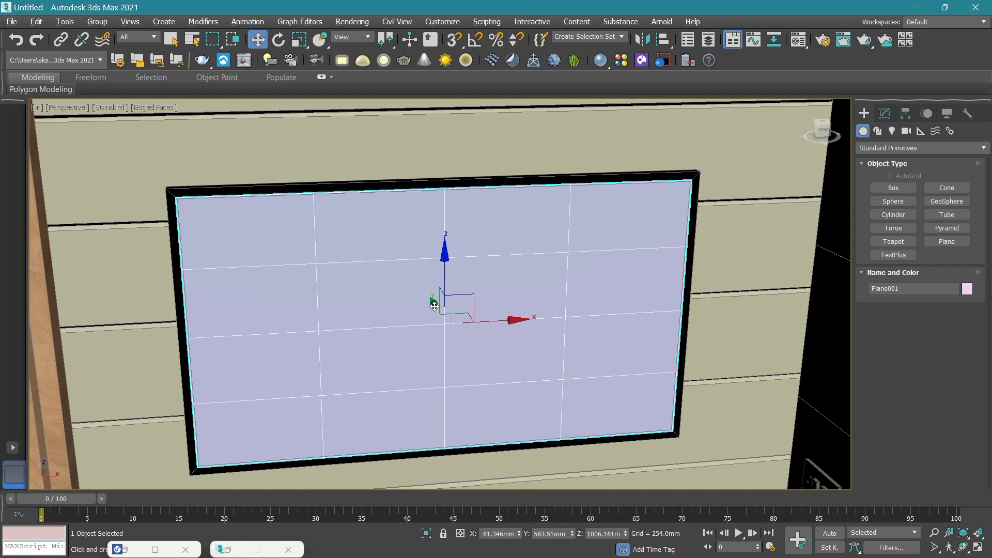
# Load Glass_Coated_Black from the V-Ray library's Glass materials into the Material Editor.
pyautogui.press('m')
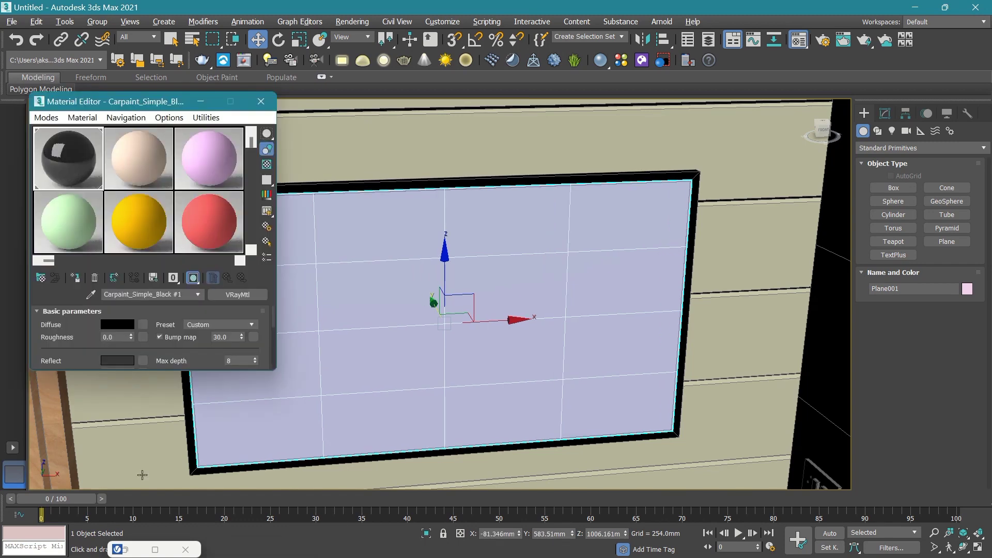
pyautogui.click(128, 550)
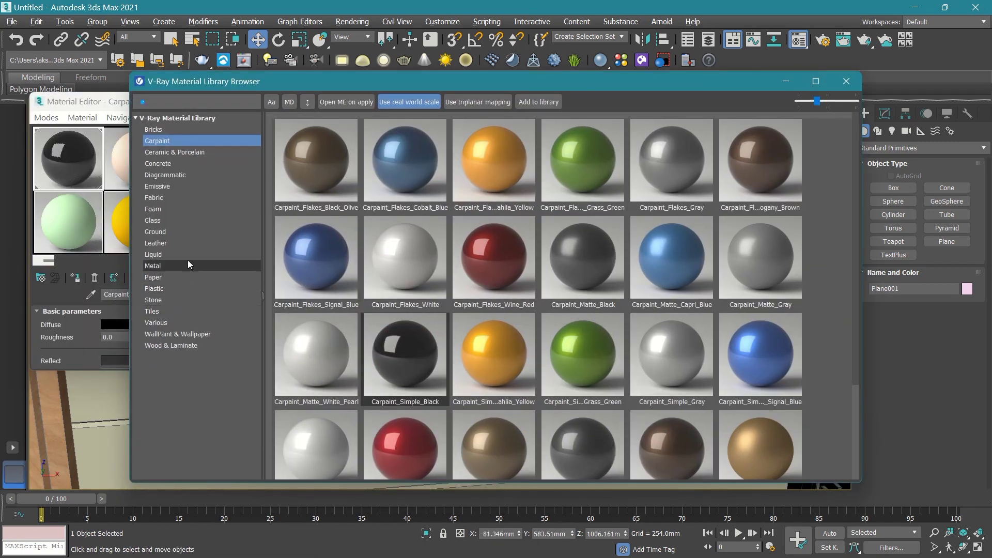
pyautogui.click(170, 220)
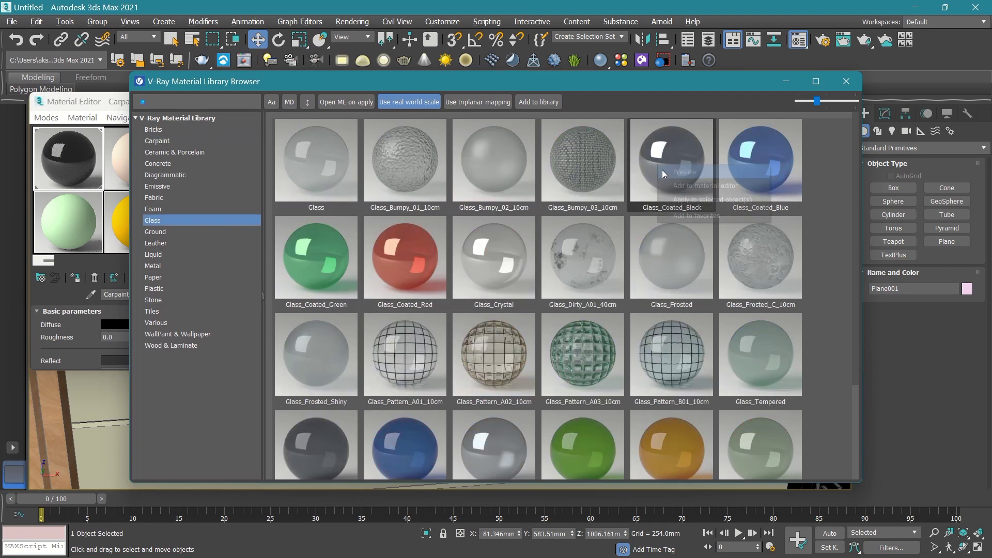
pyautogui.doubleClick(671, 178)
pyautogui.click(786, 80)
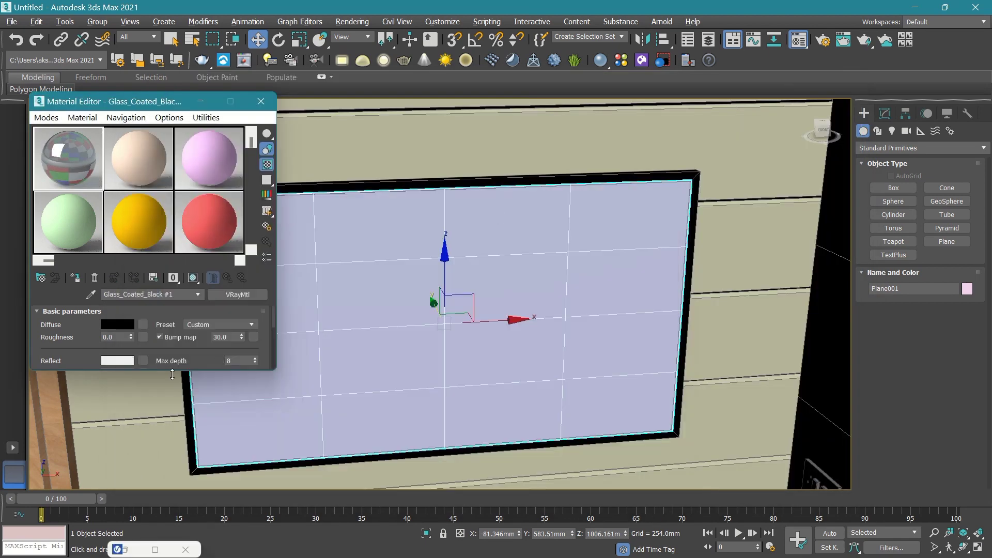
# Turn off Fresnel reflections and assign the glass to Plane001, then view the unit from the front.
pyautogui.scroll(-2, 107, 352)
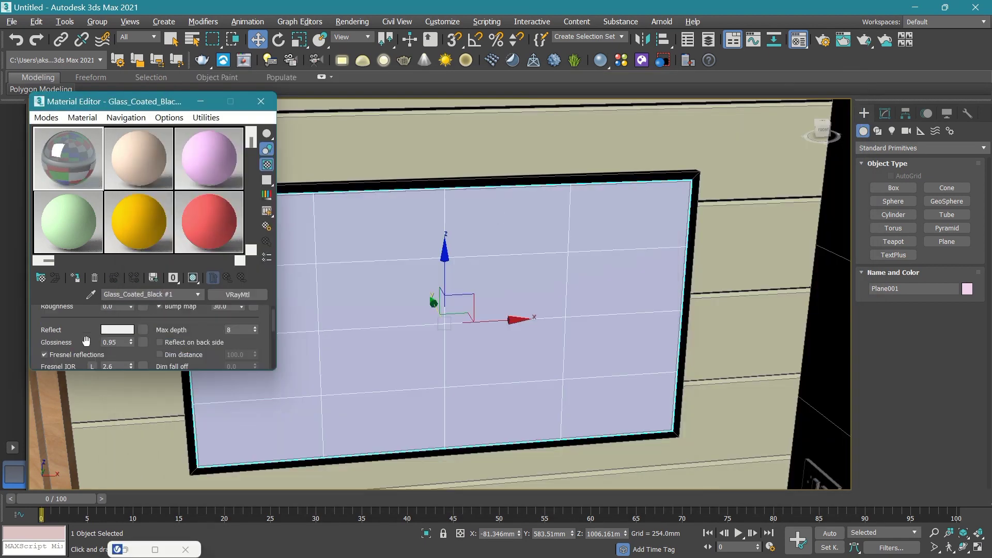
pyautogui.click(45, 355)
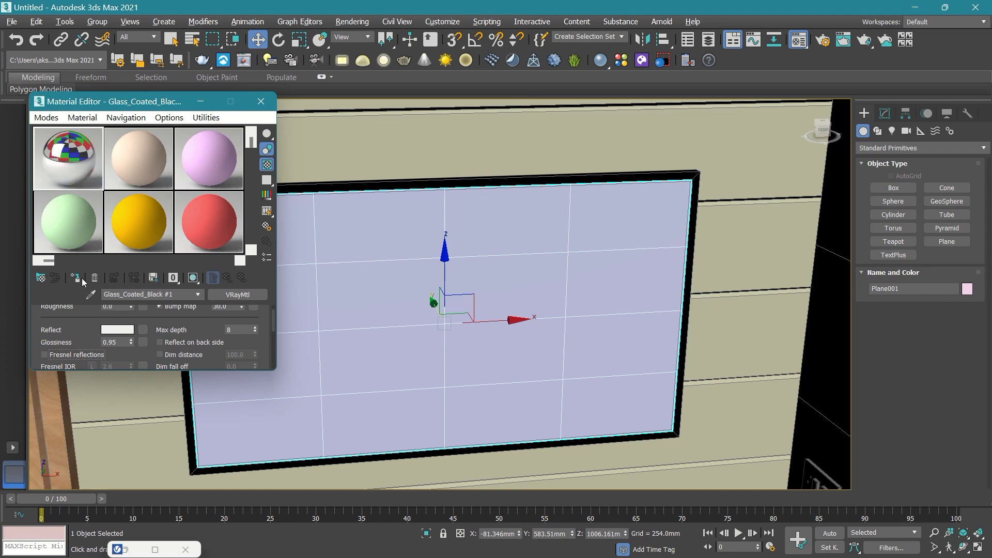
pyautogui.click(78, 278)
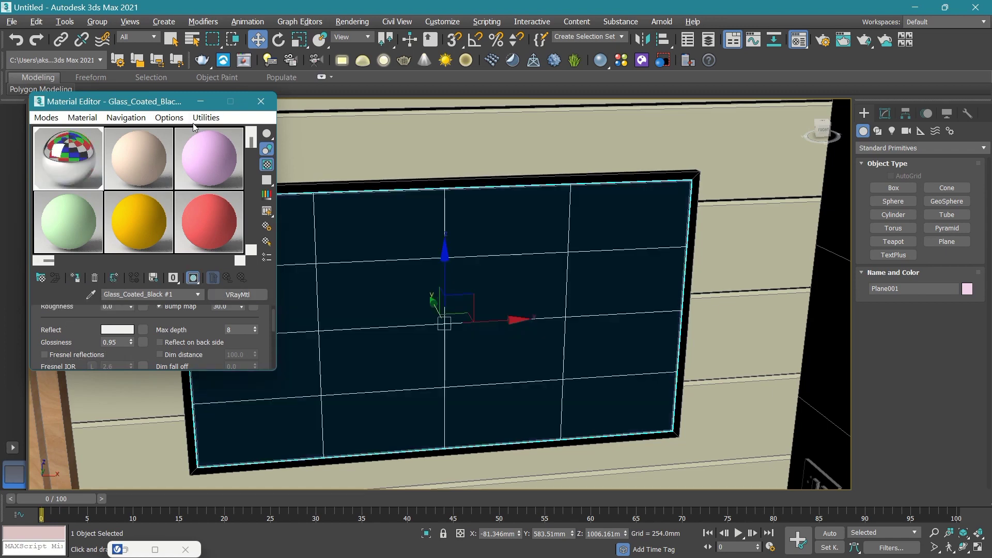
pyautogui.click(200, 101)
pyautogui.scroll(-6, 476, 272)
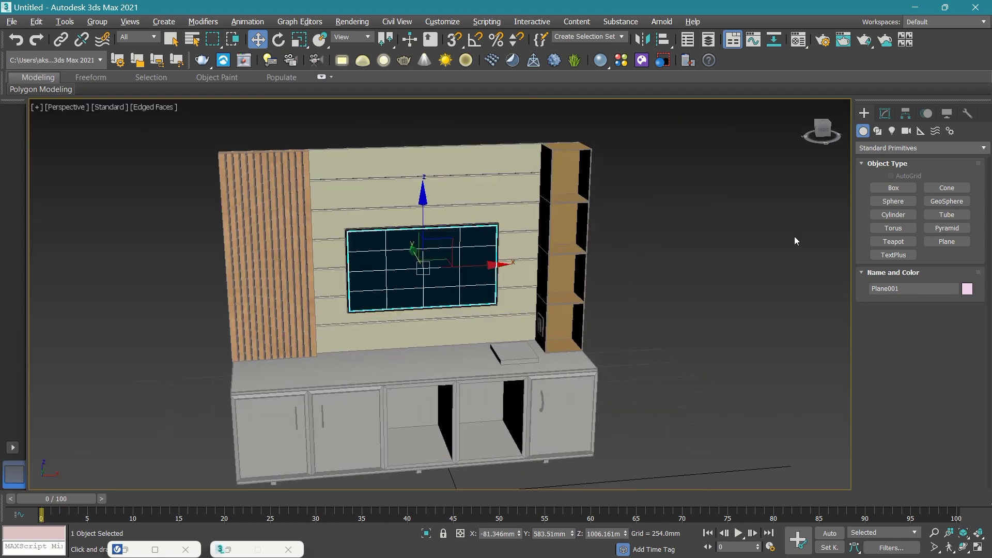
pyautogui.click(809, 161)
pyautogui.click(824, 132)
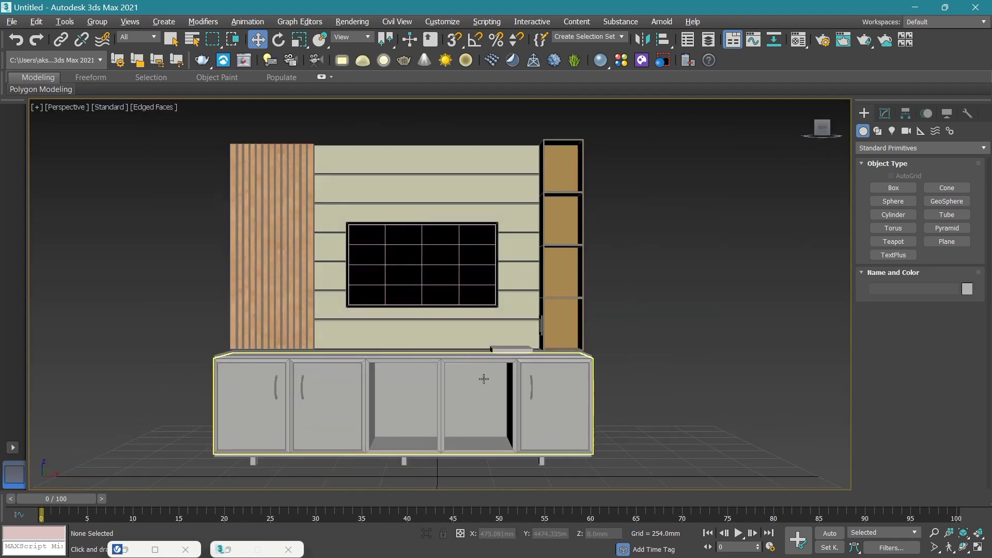
# Select Box012 on the cabinet top and close the Material Editor.
pyautogui.scroll(4, 537, 329)
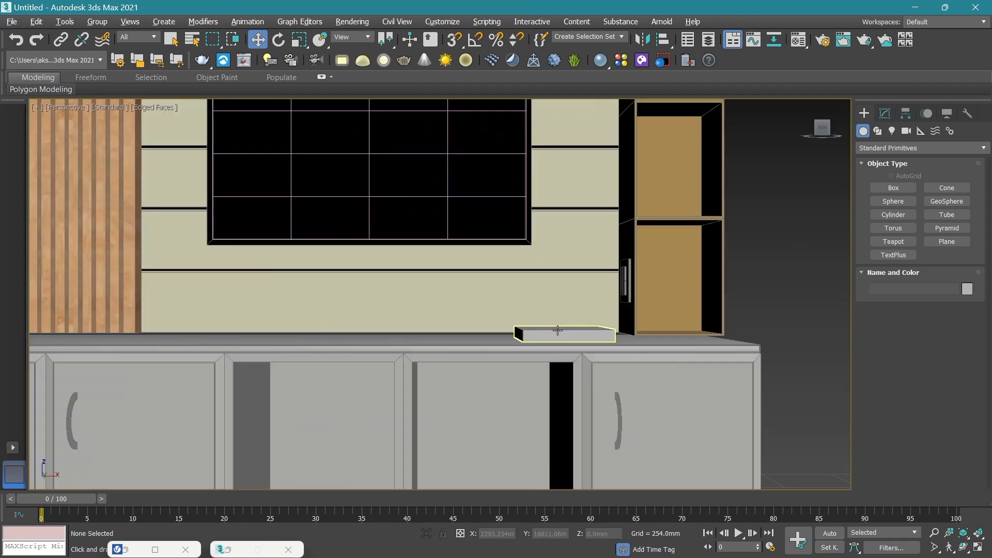
pyautogui.click(558, 331)
pyautogui.click(257, 549)
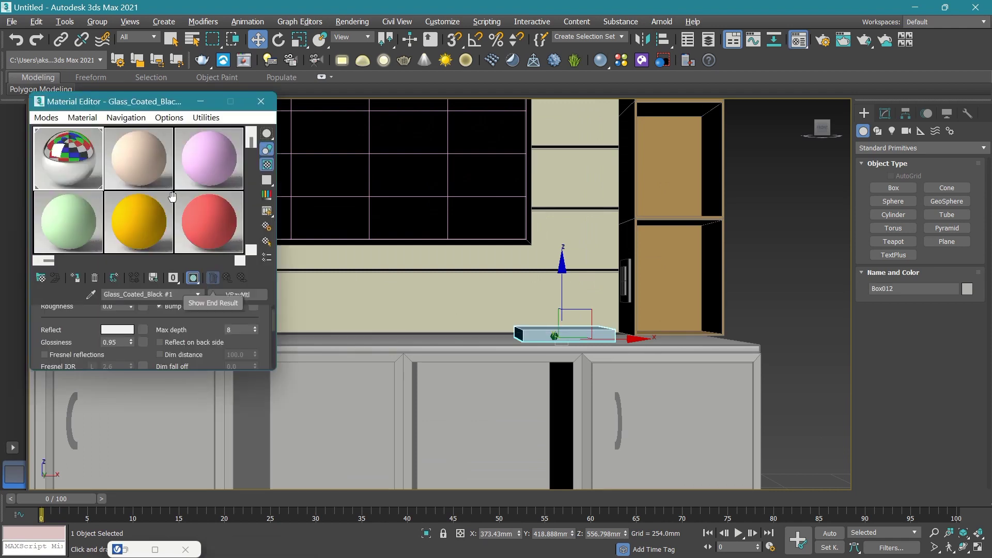
pyautogui.click(259, 102)
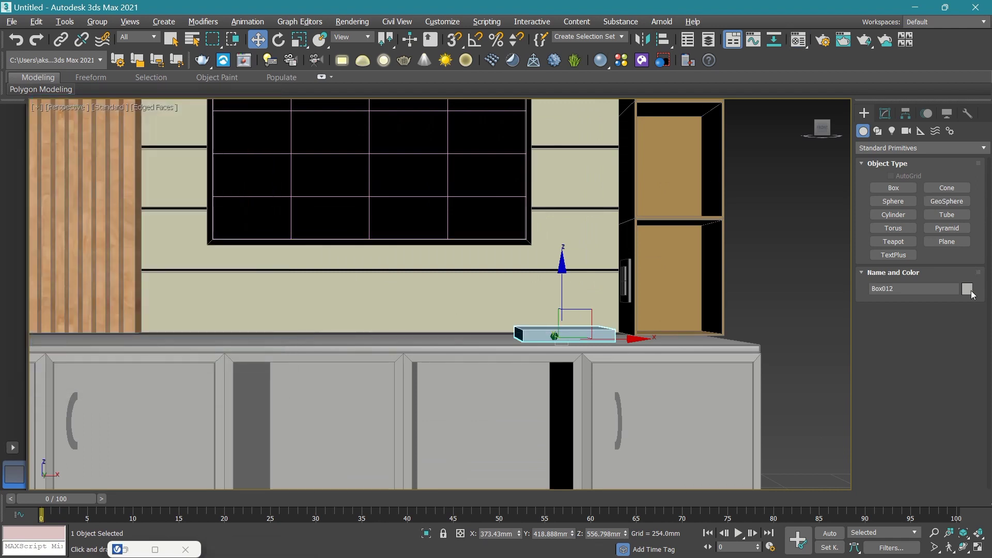
# Pick a display colour for Box012 from its colour swatch, then clear the selection.
pyautogui.click(966, 289)
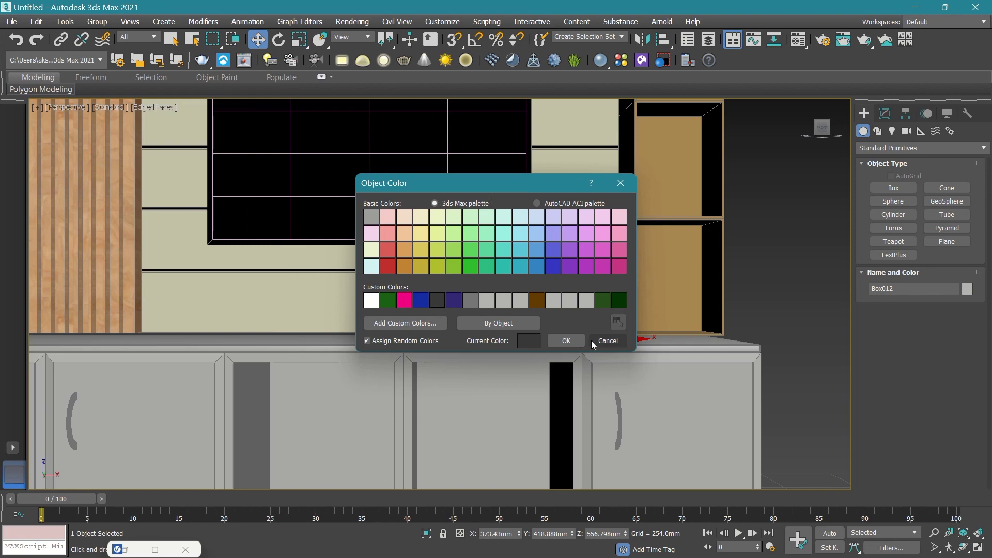
pyautogui.click(566, 340)
pyautogui.scroll(-5, 573, 342)
pyautogui.click(702, 290)
# Import the Decorative Jar 83-09 model from the Cosmos Accessories category.
pyautogui.scroll(3, 611, 301)
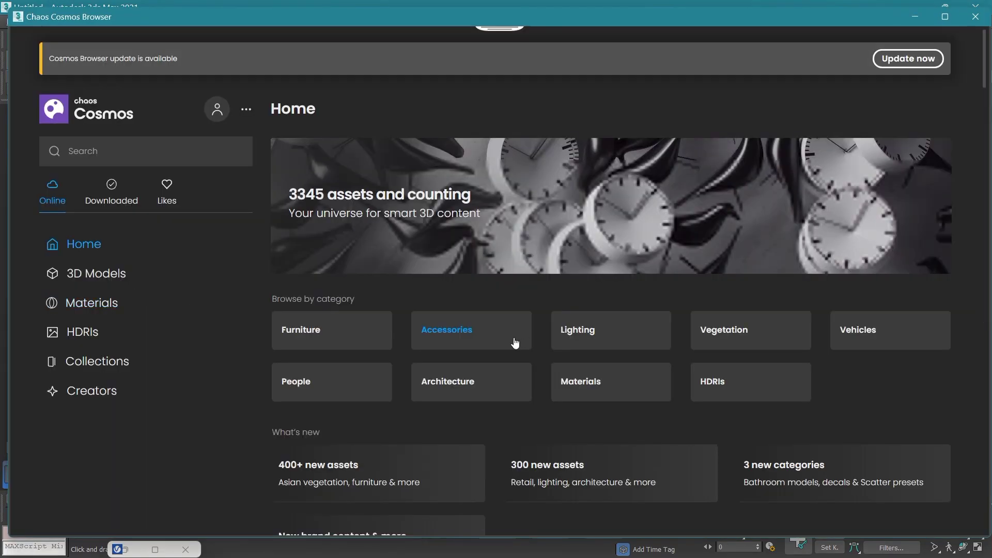
pyautogui.click(469, 333)
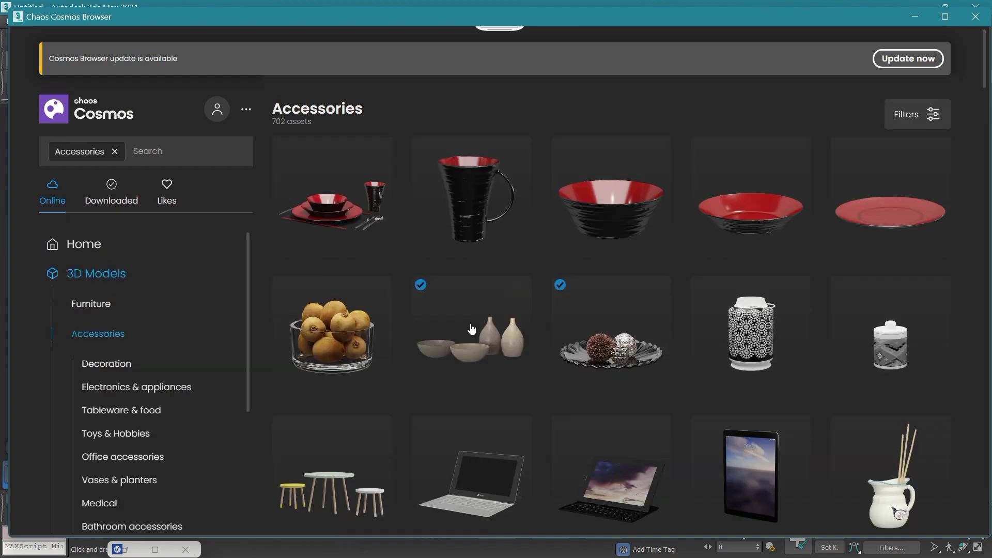
pyautogui.scroll(-1, 477, 293)
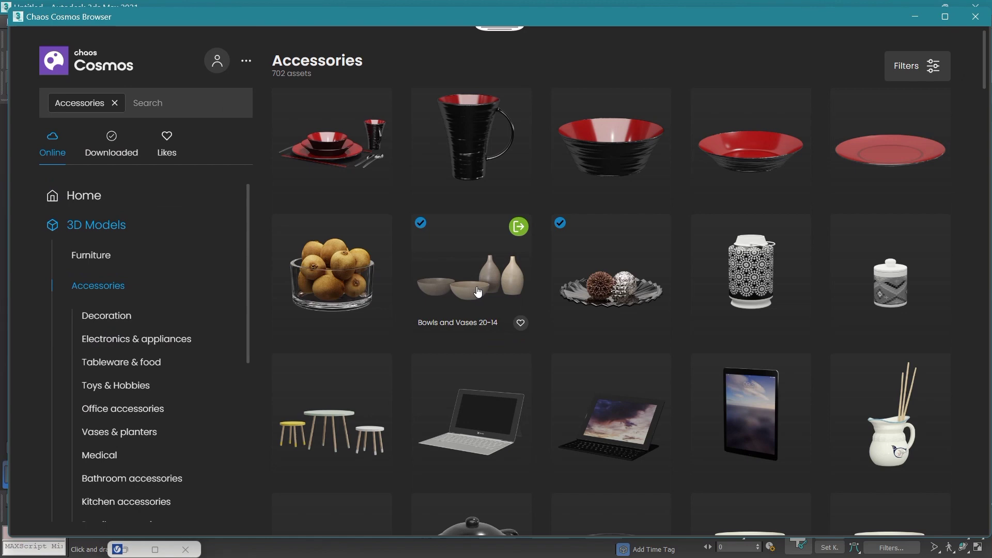
pyautogui.scroll(-1, 478, 293)
pyautogui.scroll(-2, 478, 292)
pyautogui.scroll(-2, 478, 290)
pyautogui.scroll(-2, 478, 289)
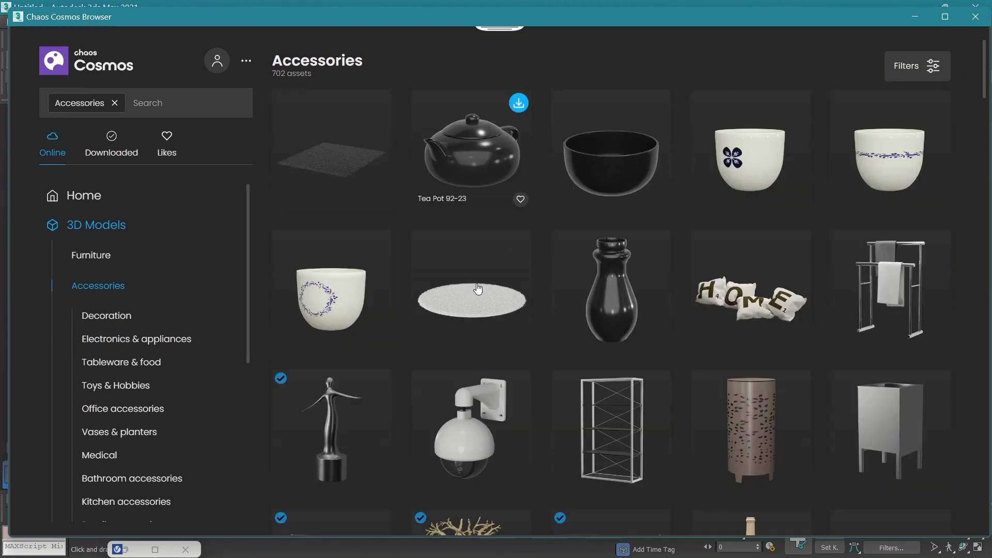
pyautogui.scroll(-2, 477, 287)
pyautogui.scroll(-1, 476, 282)
pyautogui.scroll(-1, 476, 281)
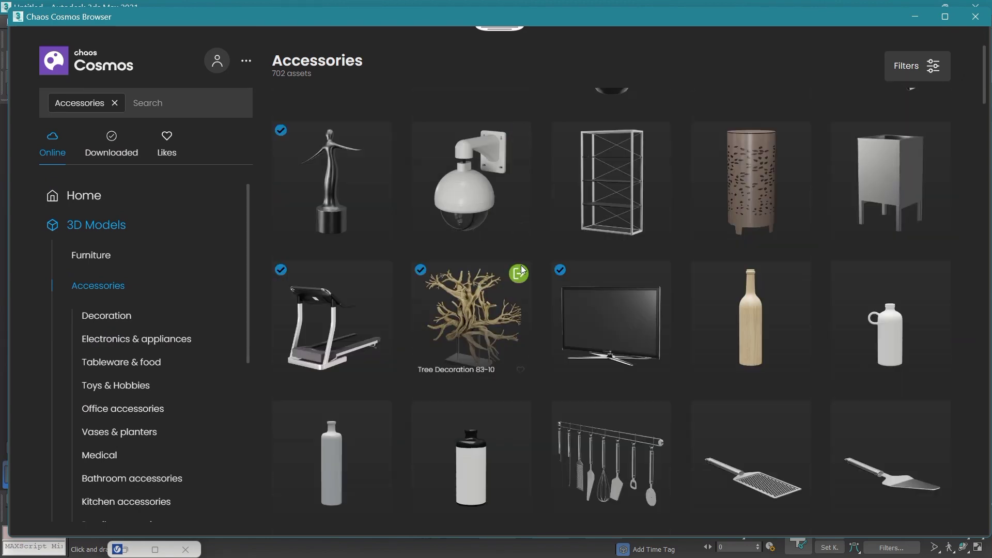
pyautogui.scroll(-2, 511, 281)
pyautogui.scroll(-2, 522, 198)
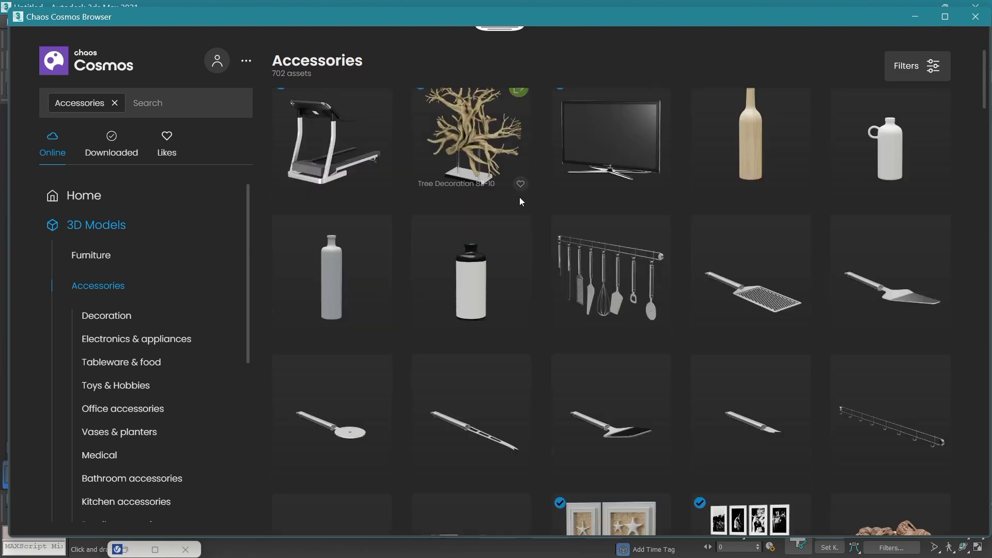
pyautogui.scroll(-3, 520, 202)
pyautogui.scroll(-2, 520, 204)
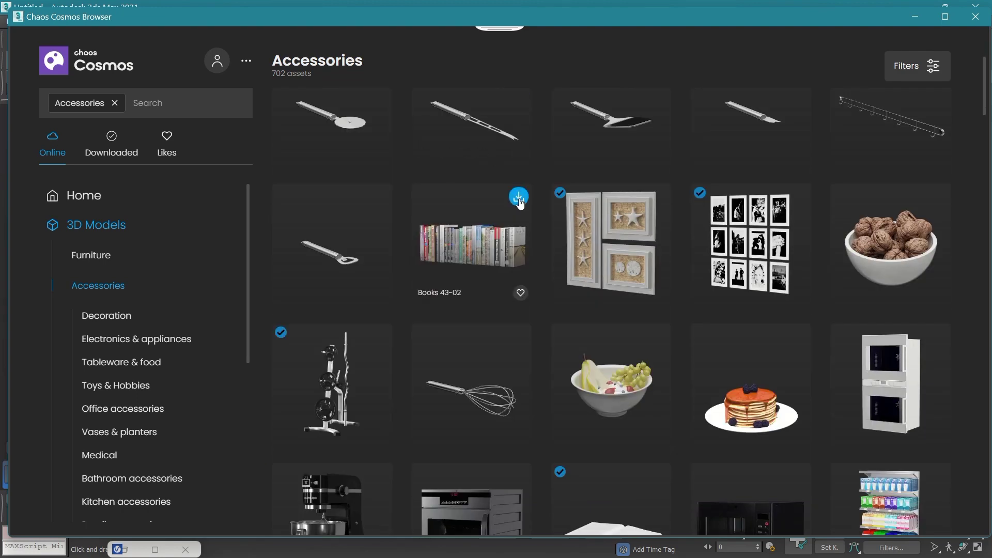
pyautogui.scroll(-2, 520, 203)
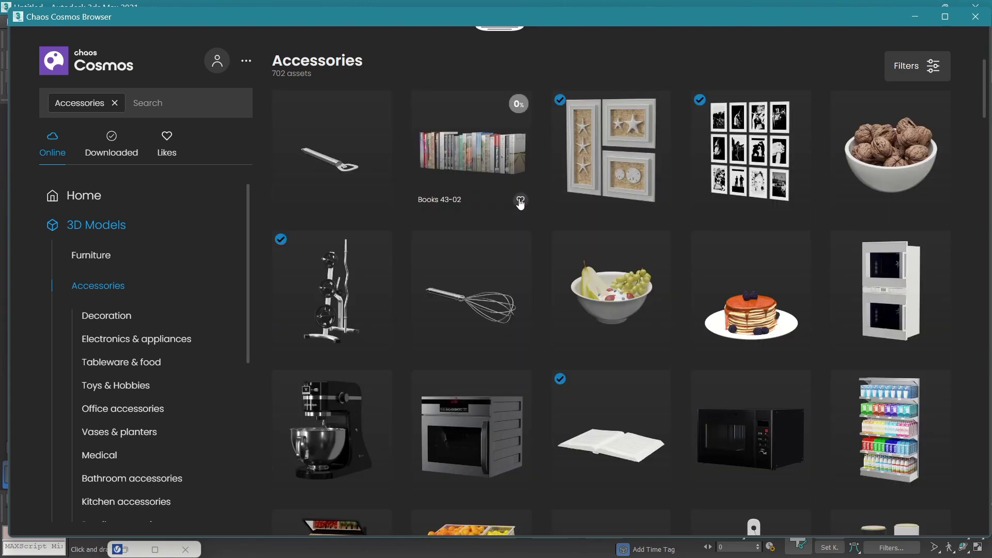
pyautogui.scroll(-1, 520, 203)
pyautogui.scroll(-3, 520, 204)
pyautogui.scroll(-2, 520, 203)
pyautogui.scroll(-1, 520, 204)
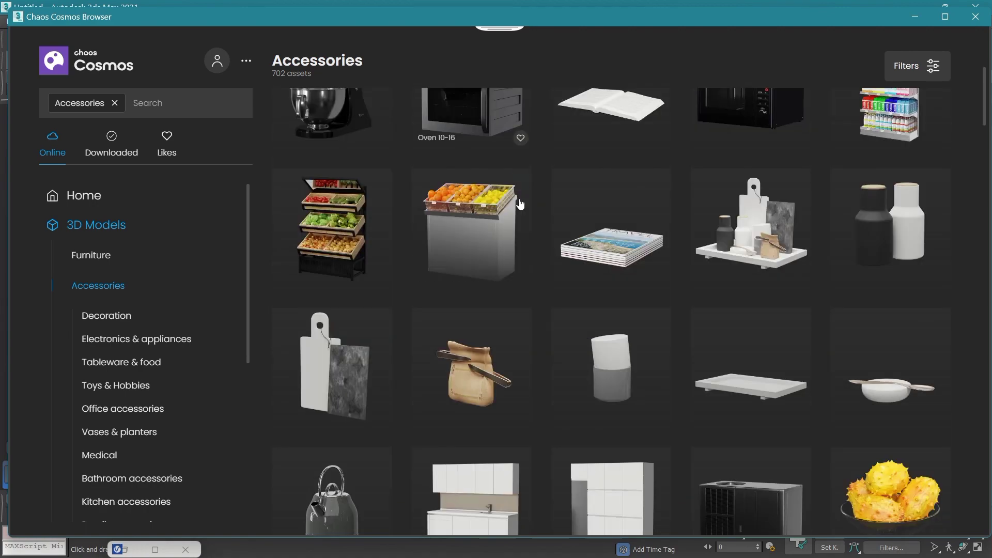
pyautogui.scroll(-2, 520, 204)
pyautogui.scroll(-3, 520, 204)
pyautogui.scroll(-4, 520, 204)
pyautogui.scroll(-2, 520, 204)
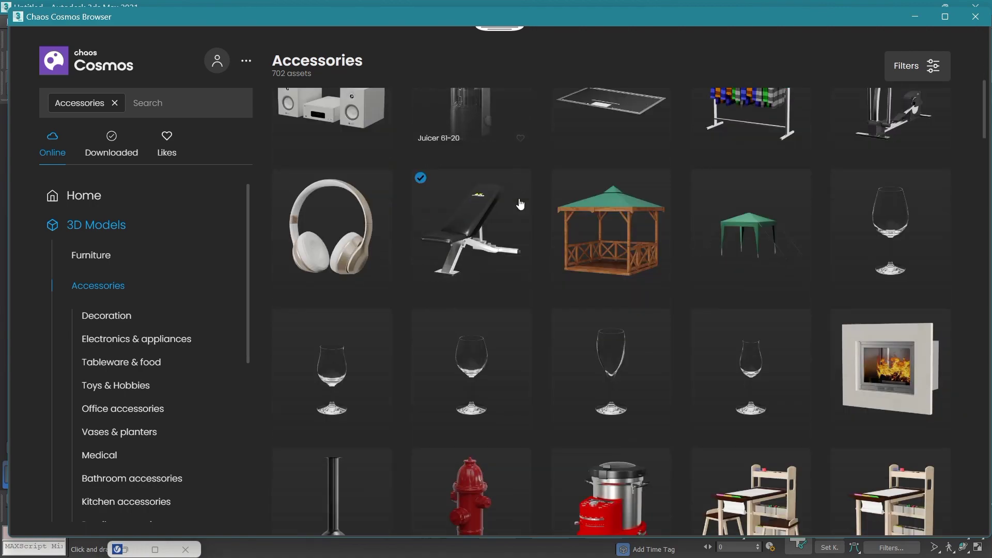
pyautogui.scroll(-3, 520, 204)
pyautogui.scroll(-2, 520, 204)
pyautogui.scroll(-3, 521, 204)
pyautogui.scroll(-1, 530, 214)
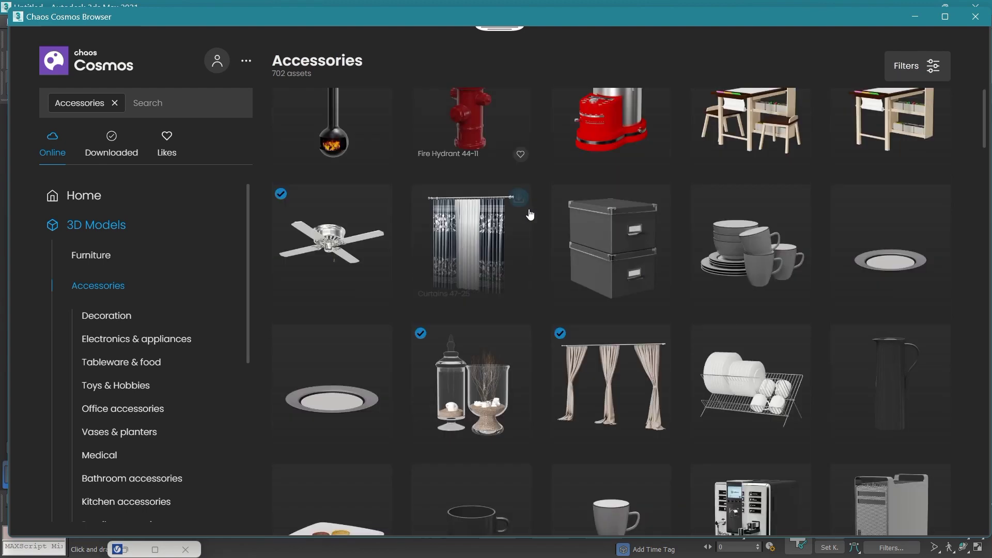
pyautogui.scroll(-3, 530, 214)
pyautogui.click(519, 214)
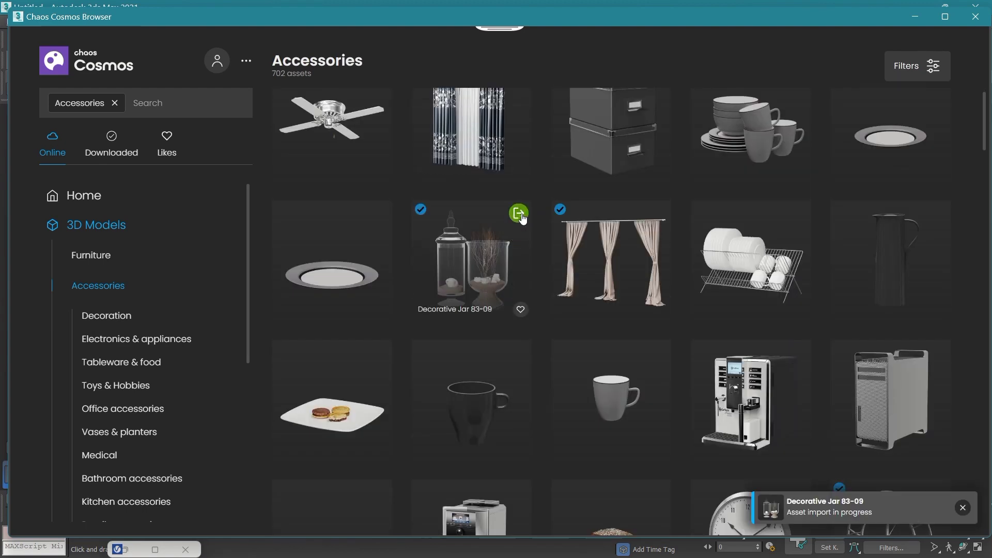
# Import the Decorative Deer 97-30 model from Accessories.
pyautogui.scroll(-1, 618, 340)
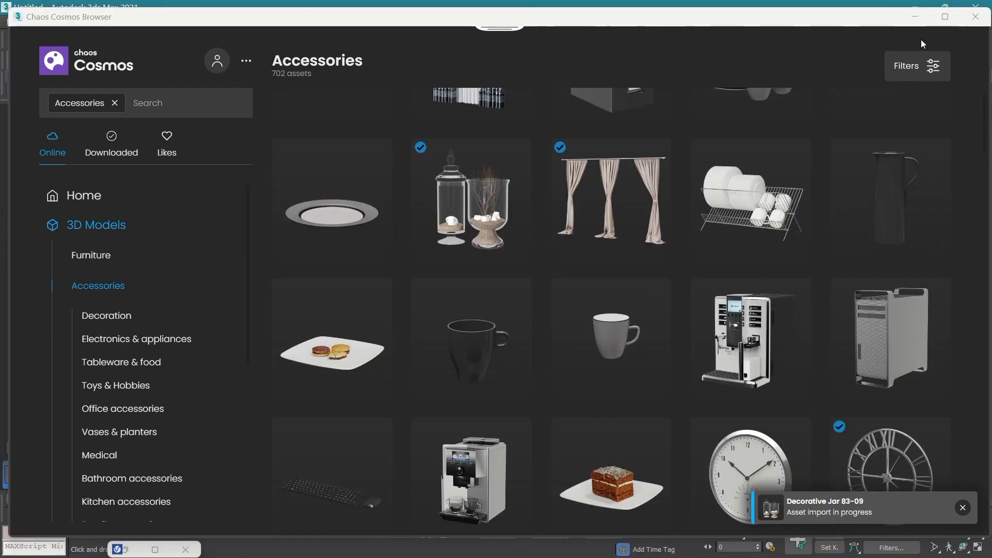
pyautogui.scroll(-3, 465, 336)
pyautogui.scroll(-3, 594, 285)
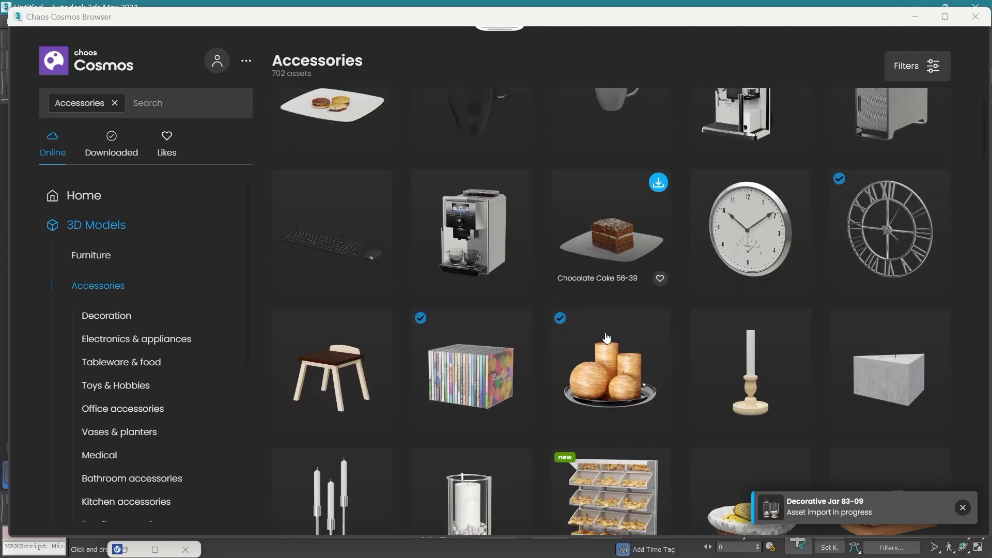
pyautogui.scroll(-2, 671, 316)
pyautogui.scroll(-4, 635, 341)
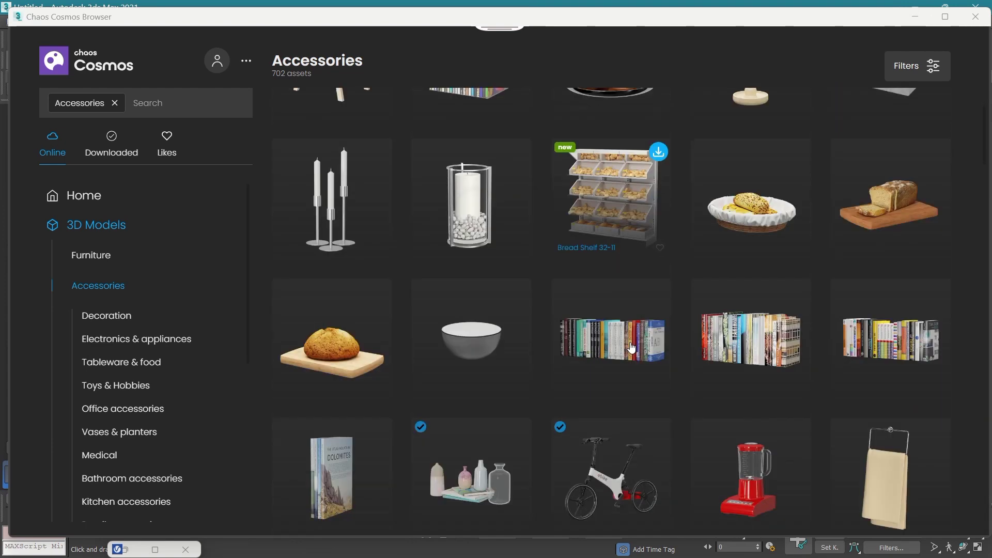
pyautogui.scroll(-2, 631, 348)
pyautogui.scroll(-1, 631, 348)
pyautogui.scroll(-1, 631, 348)
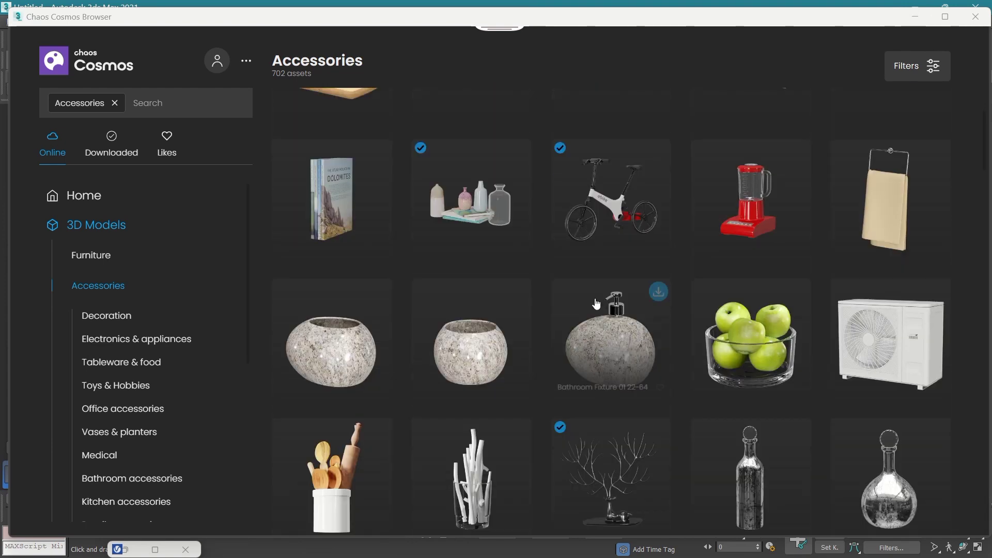
pyautogui.scroll(-2, 620, 343)
pyautogui.scroll(-1, 599, 340)
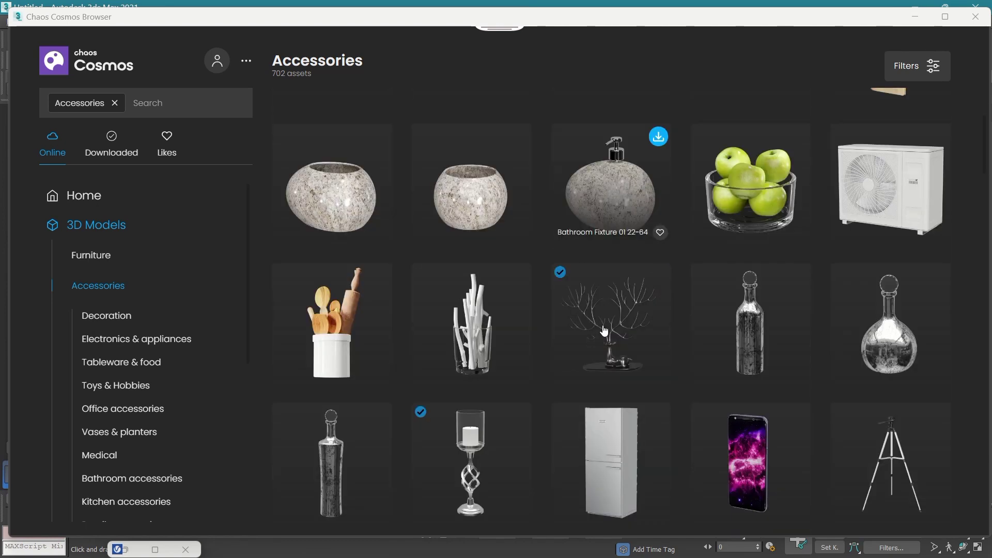
pyautogui.click(658, 276)
# Show only the Decoration subcategory of Cosmos assets.
pyautogui.scroll(-2, 587, 320)
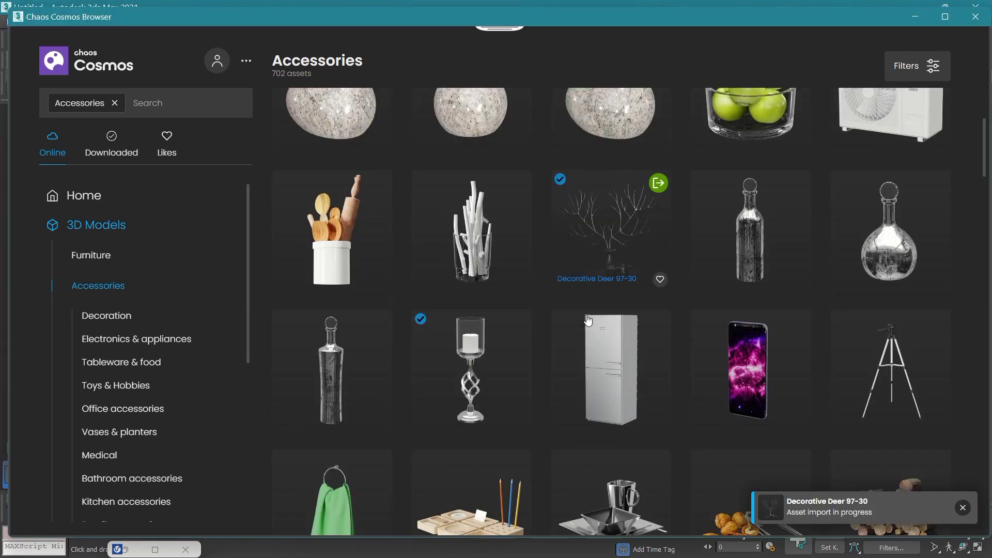
pyautogui.scroll(-2, 588, 320)
pyautogui.scroll(-4, 588, 320)
pyautogui.scroll(-3, 588, 319)
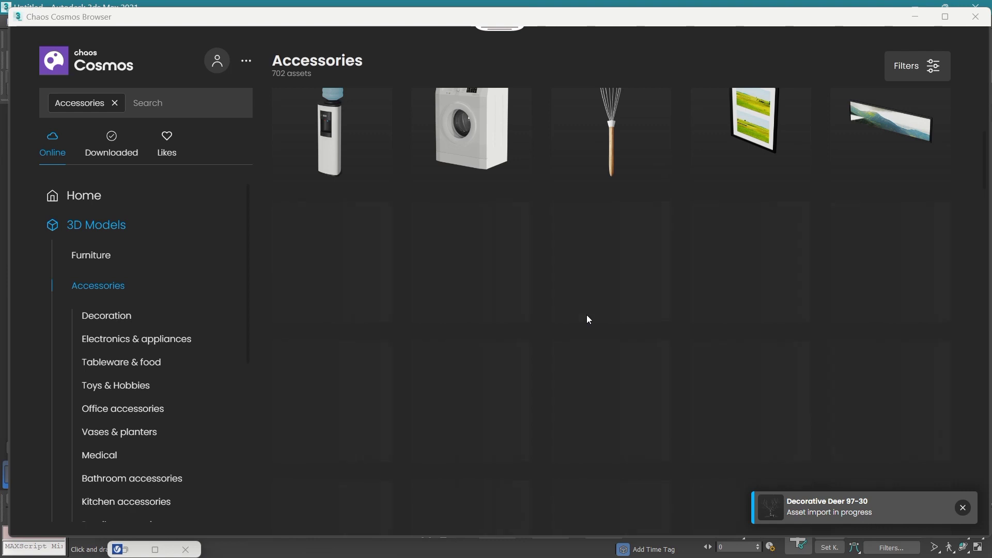
pyautogui.scroll(-1, 588, 319)
pyautogui.click(113, 316)
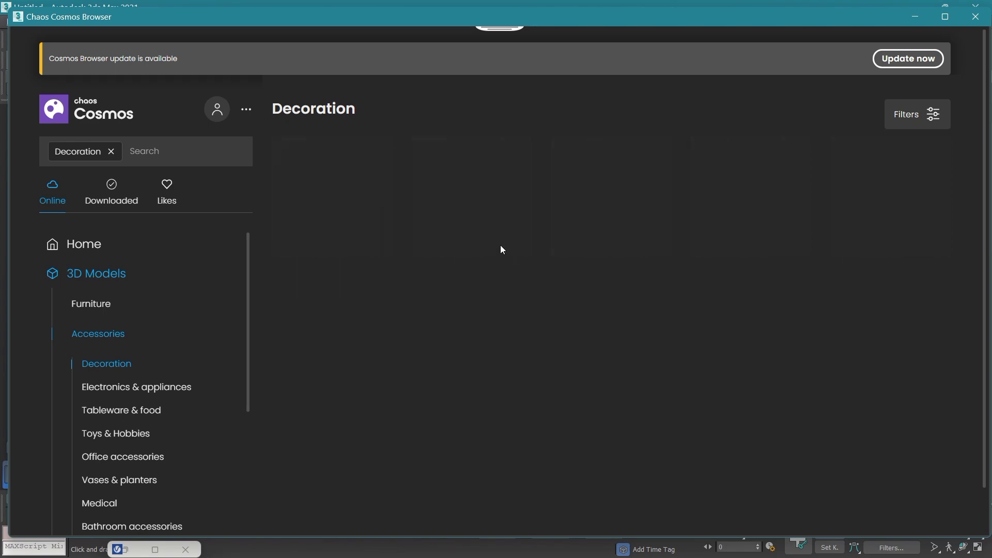
# Import the Clock Desk 001 model from the Decoration category.
pyautogui.scroll(-1, 437, 255)
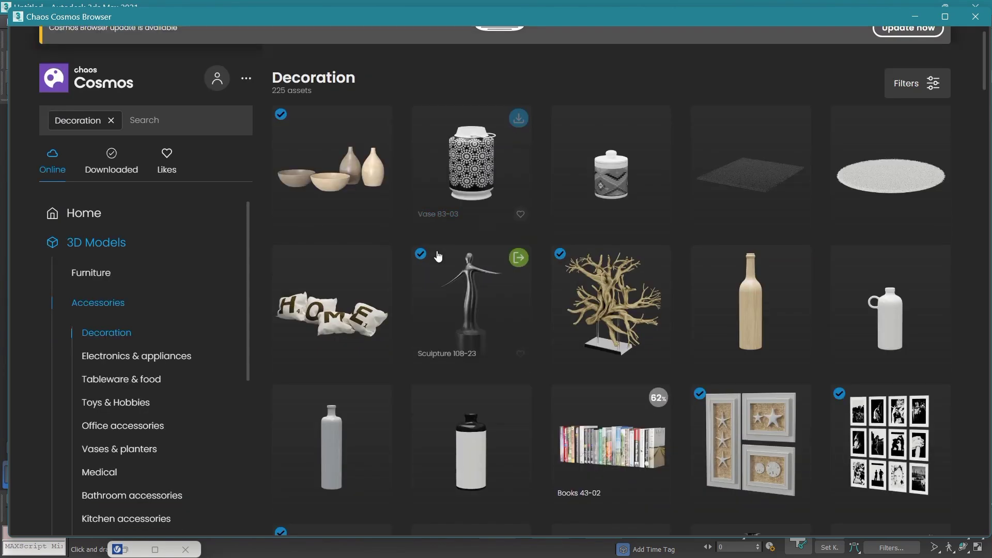
pyautogui.scroll(-1, 438, 255)
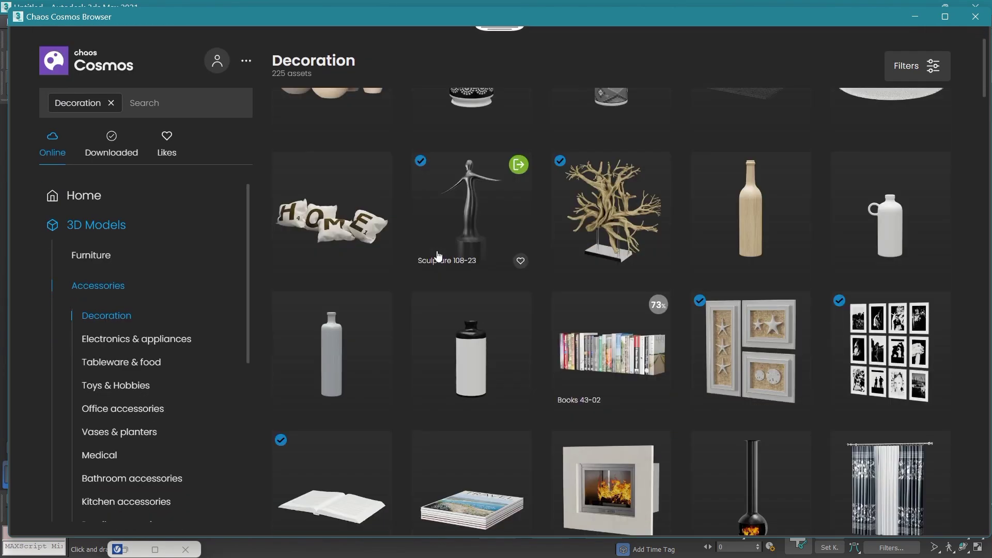
pyautogui.scroll(-4, 438, 255)
pyautogui.scroll(-2, 438, 255)
pyautogui.scroll(-2, 438, 256)
pyautogui.scroll(-2, 438, 256)
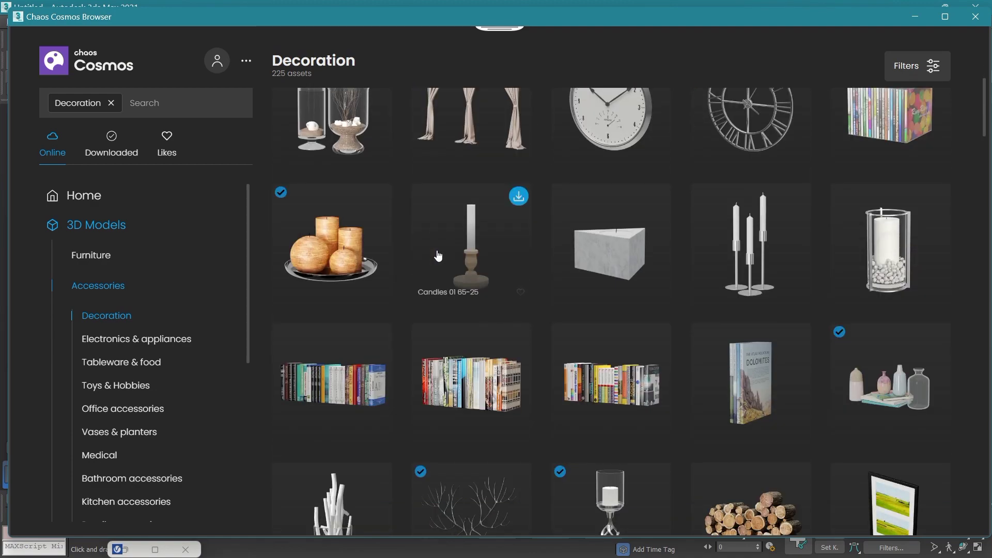
pyautogui.scroll(-2, 438, 255)
pyautogui.scroll(-2, 438, 255)
pyautogui.scroll(-2, 438, 256)
pyautogui.scroll(-4, 438, 255)
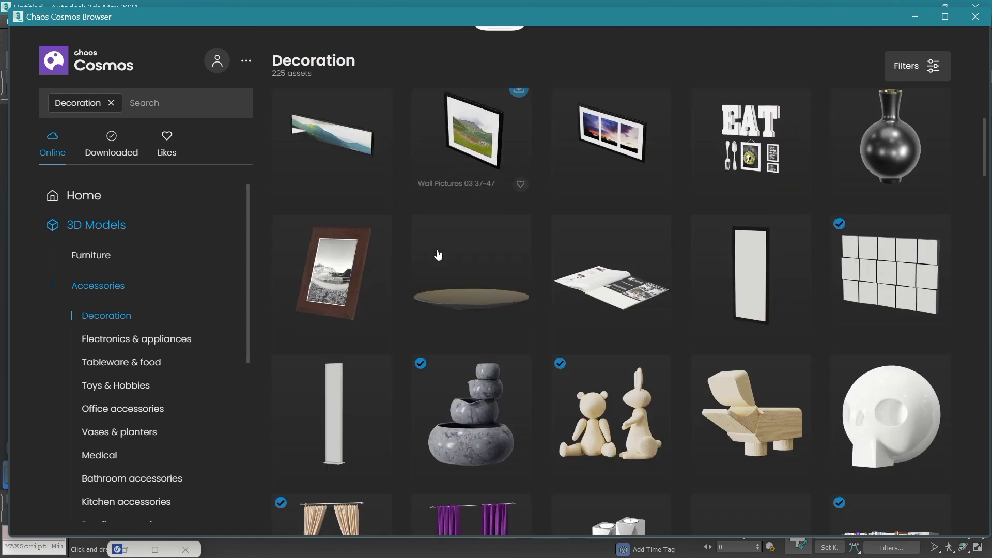
pyautogui.scroll(-2, 438, 255)
pyautogui.scroll(-4, 437, 255)
pyautogui.scroll(-2, 438, 256)
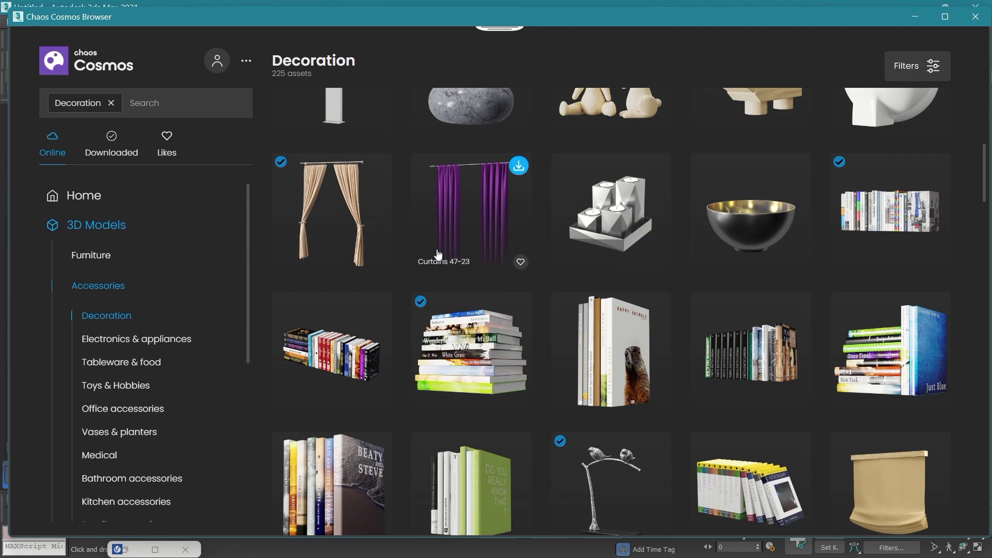
pyautogui.scroll(-3, 438, 255)
pyautogui.scroll(-4, 438, 256)
pyautogui.scroll(-1, 438, 255)
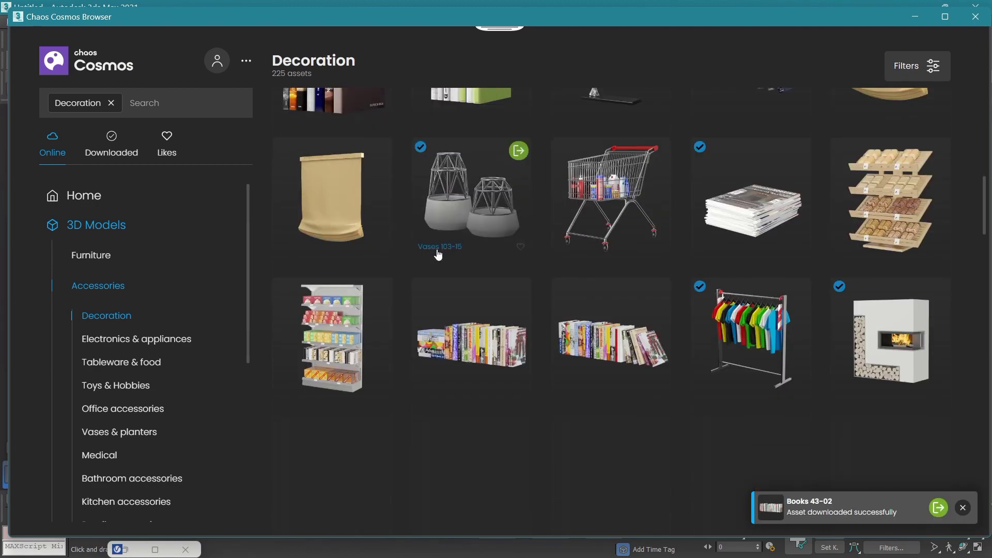
pyautogui.scroll(-1, 438, 255)
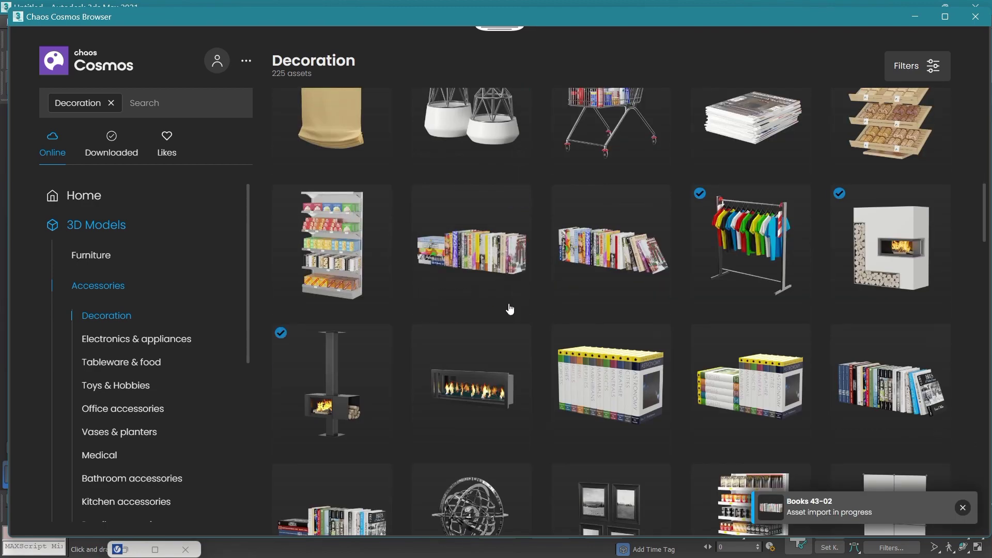
pyautogui.scroll(-1, 509, 309)
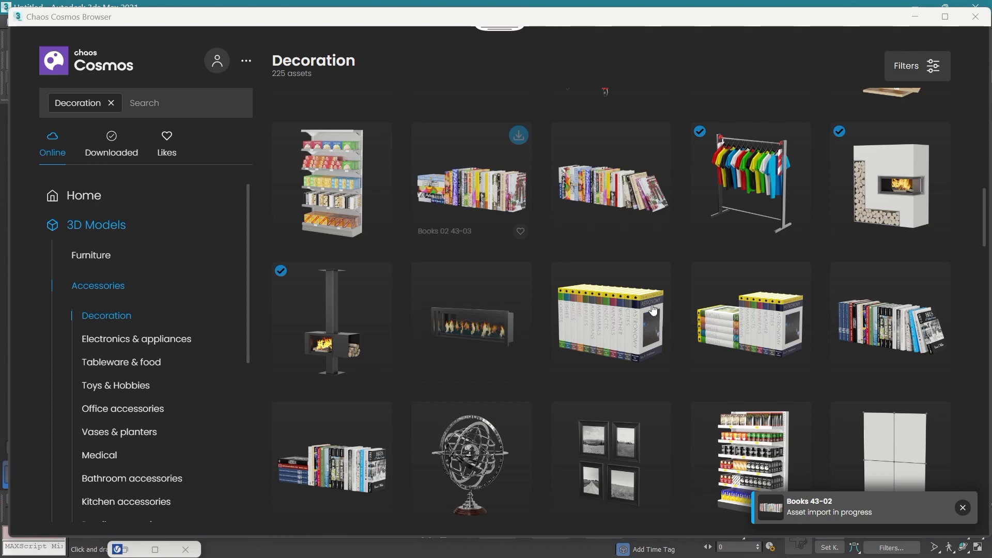
pyautogui.scroll(-5, 682, 237)
pyautogui.scroll(-1, 674, 243)
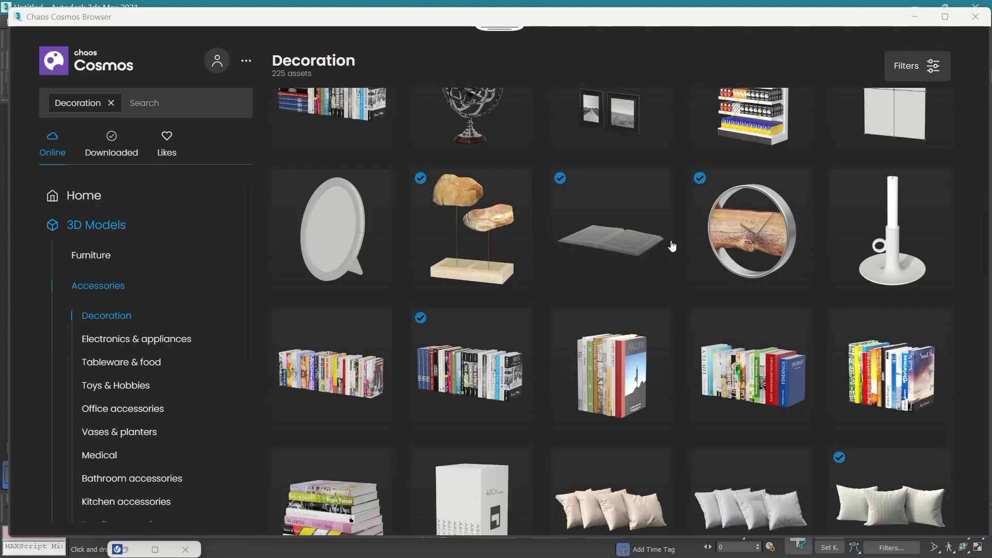
pyautogui.scroll(-3, 669, 246)
pyautogui.scroll(-3, 668, 248)
pyautogui.scroll(-2, 668, 250)
pyautogui.scroll(-1, 668, 250)
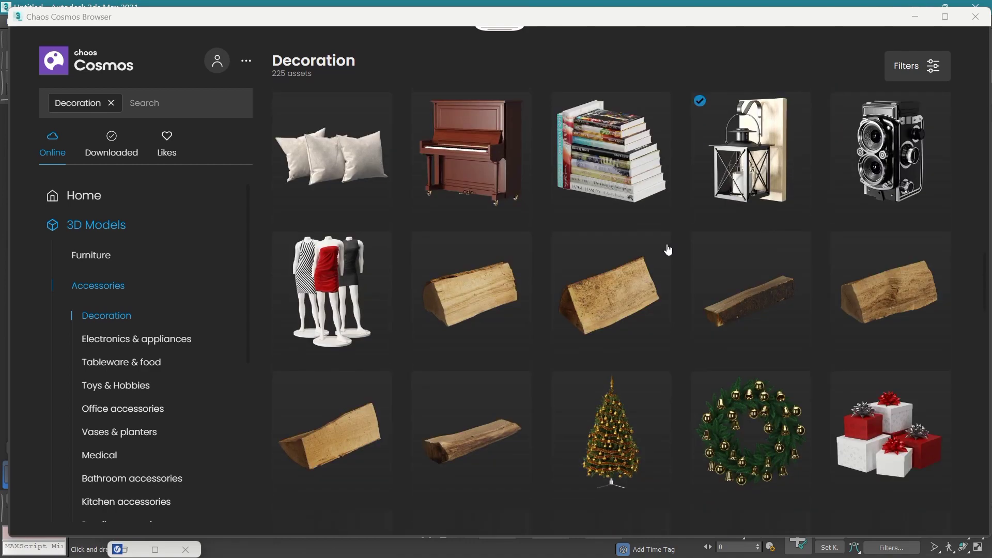
pyautogui.scroll(-2, 668, 249)
pyautogui.scroll(-2, 667, 249)
pyautogui.scroll(-4, 666, 249)
pyautogui.scroll(-2, 666, 249)
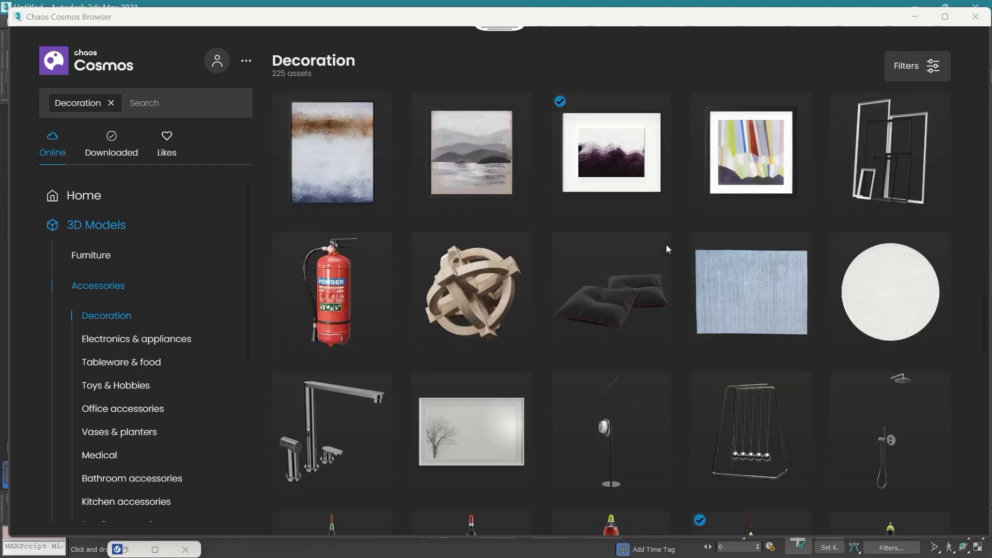
pyautogui.scroll(-4, 666, 249)
pyautogui.scroll(-1, 664, 250)
pyautogui.scroll(-2, 664, 250)
pyautogui.scroll(-3, 663, 248)
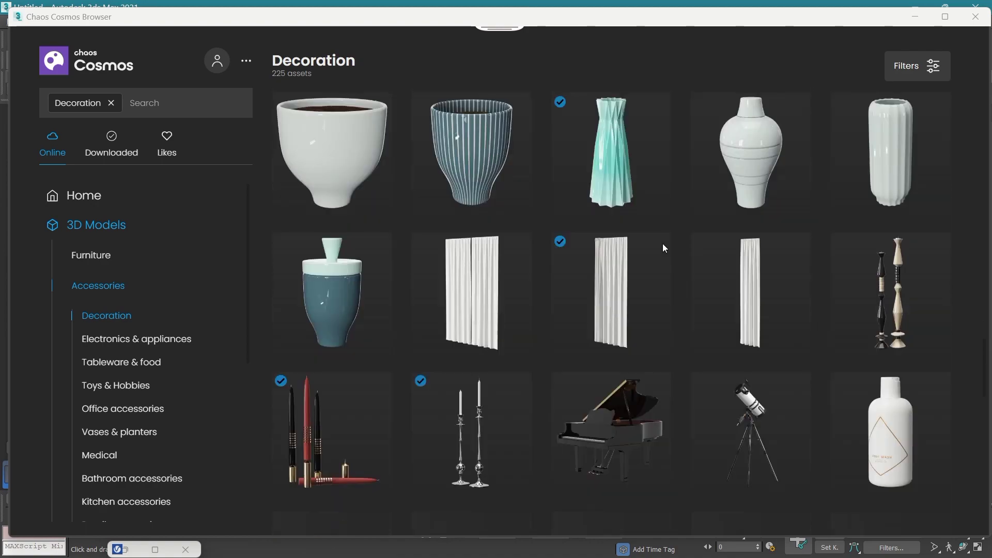
pyautogui.scroll(-2, 662, 245)
pyautogui.scroll(-1, 662, 244)
pyautogui.scroll(-3, 661, 248)
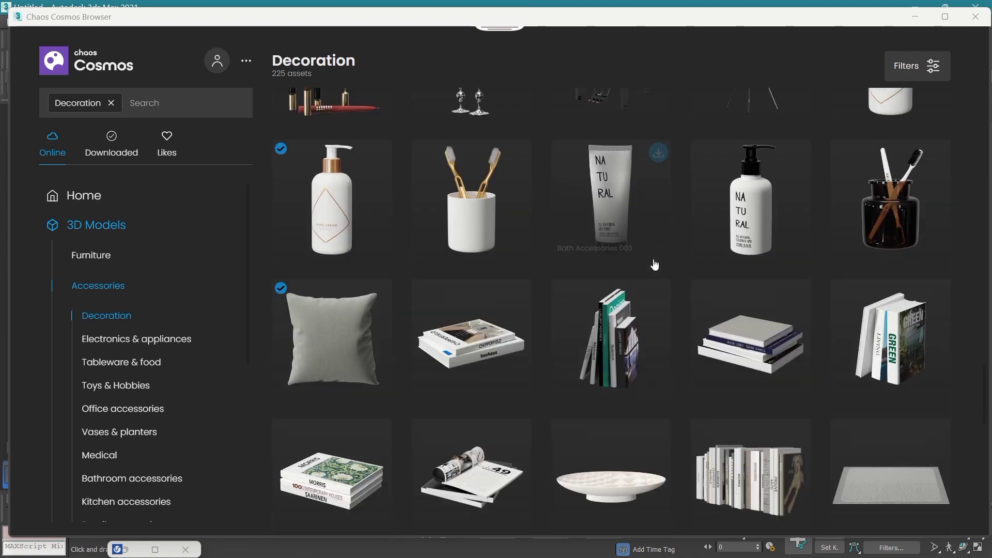
pyautogui.scroll(-4, 655, 261)
pyautogui.scroll(-2, 593, 316)
pyautogui.scroll(-2, 569, 314)
pyautogui.scroll(-2, 569, 313)
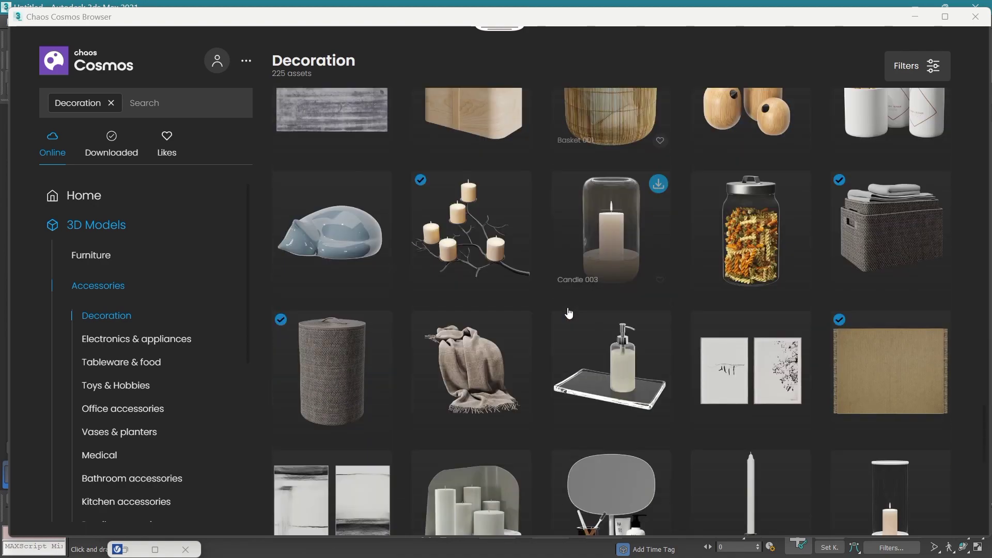
pyautogui.scroll(-2, 570, 312)
pyautogui.scroll(-1, 570, 312)
pyautogui.scroll(-2, 569, 311)
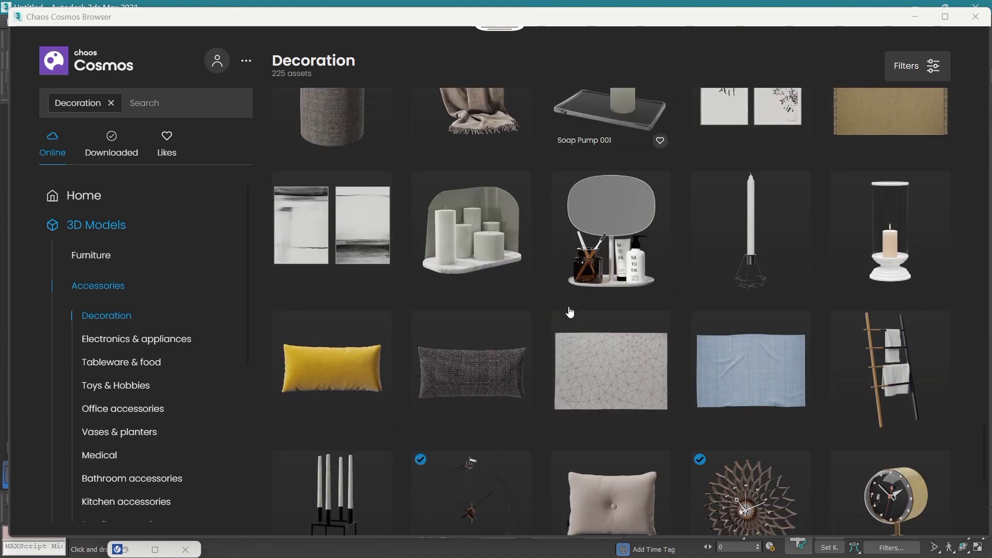
pyautogui.scroll(-3, 570, 311)
pyautogui.scroll(-1, 569, 311)
pyautogui.scroll(-2, 570, 310)
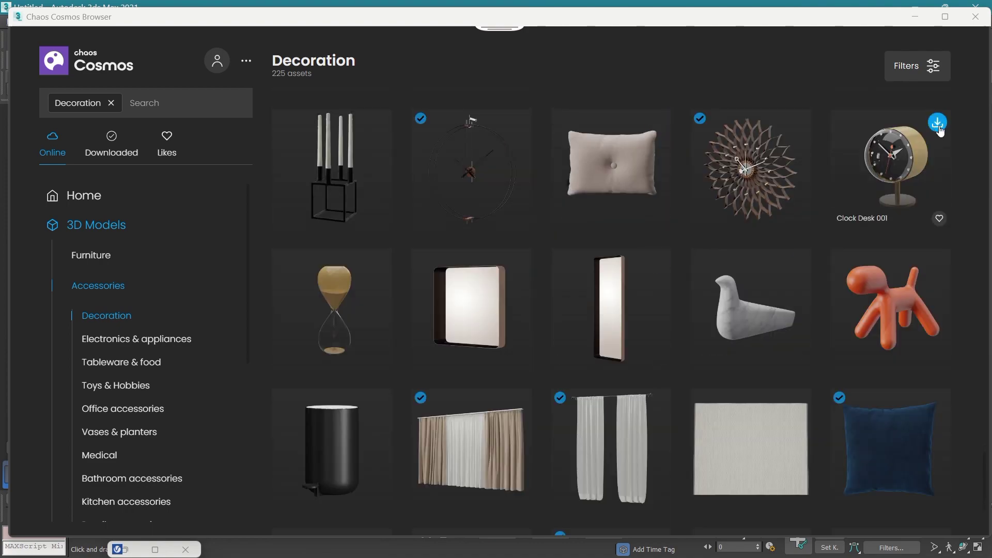
pyautogui.click(938, 124)
# Import the Books 003 model from the Decoration category.
pyautogui.scroll(-2, 554, 299)
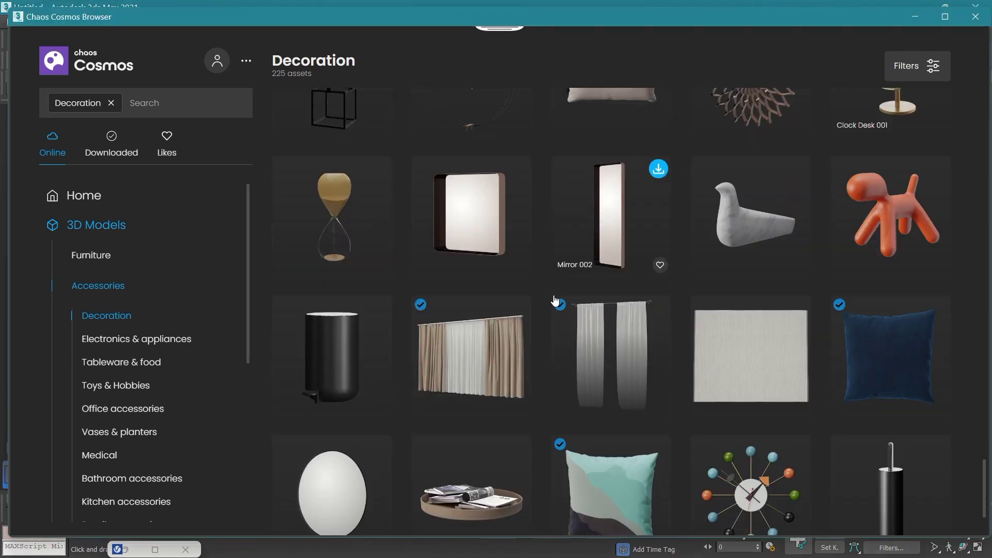
pyautogui.scroll(-2, 554, 300)
pyautogui.scroll(-2, 554, 300)
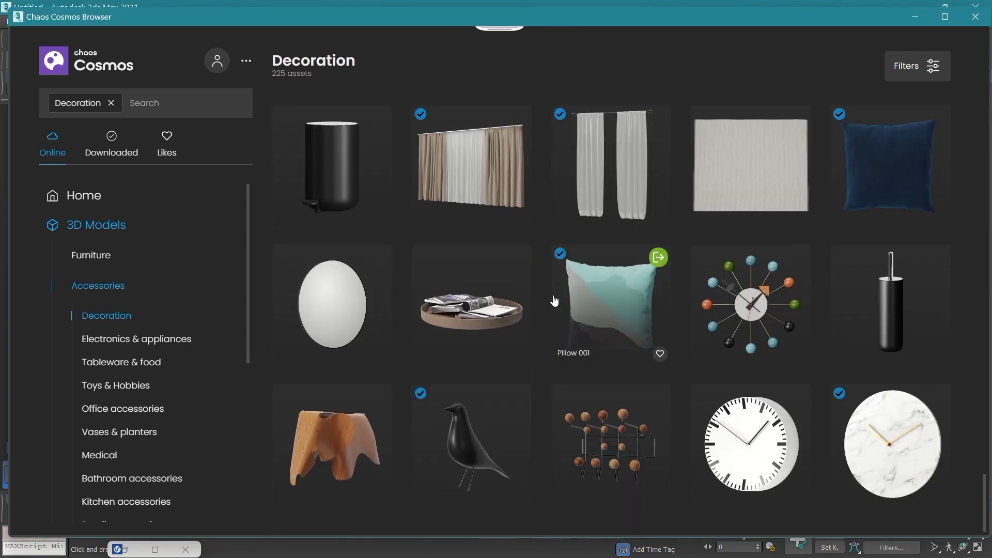
pyautogui.scroll(2, 555, 300)
pyautogui.scroll(2, 554, 301)
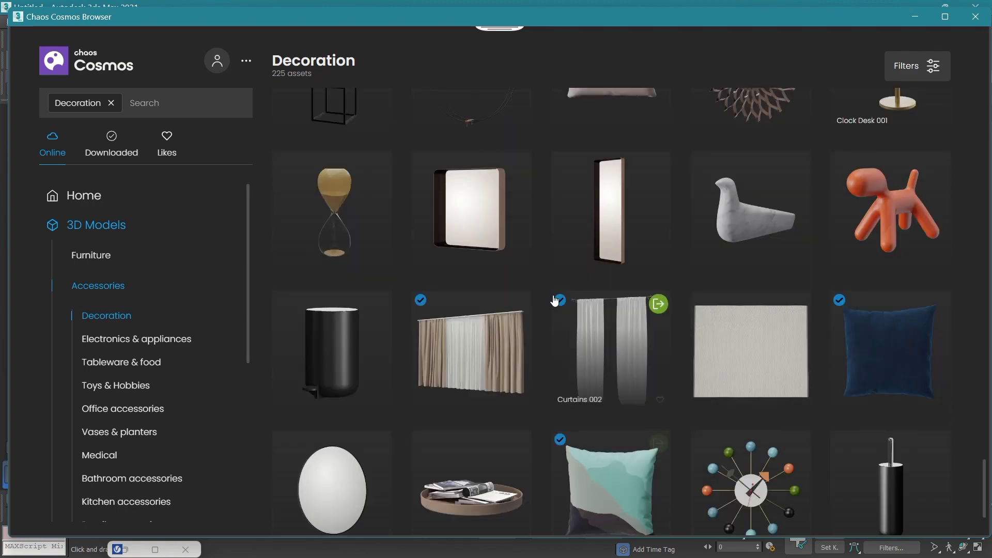
pyautogui.scroll(2, 554, 301)
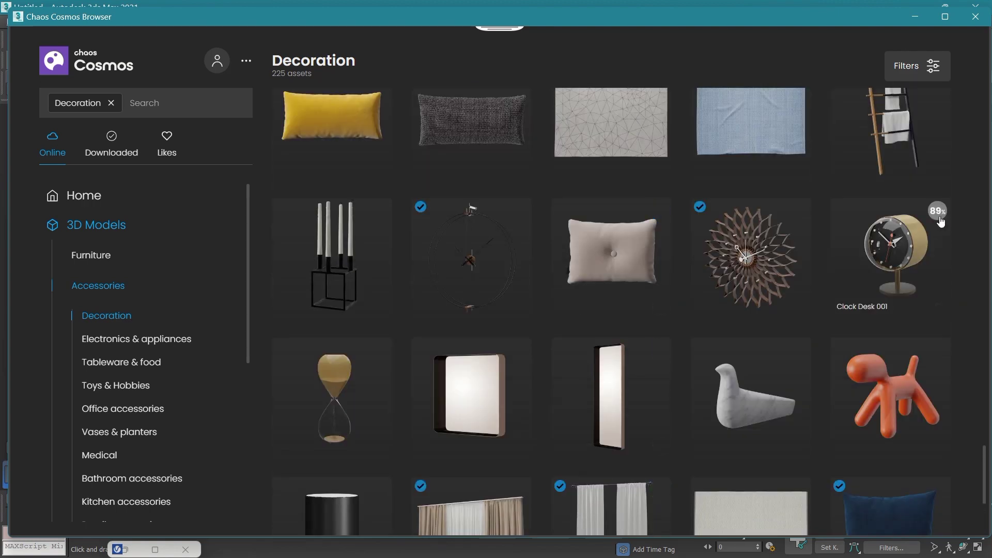
pyautogui.scroll(2, 517, 328)
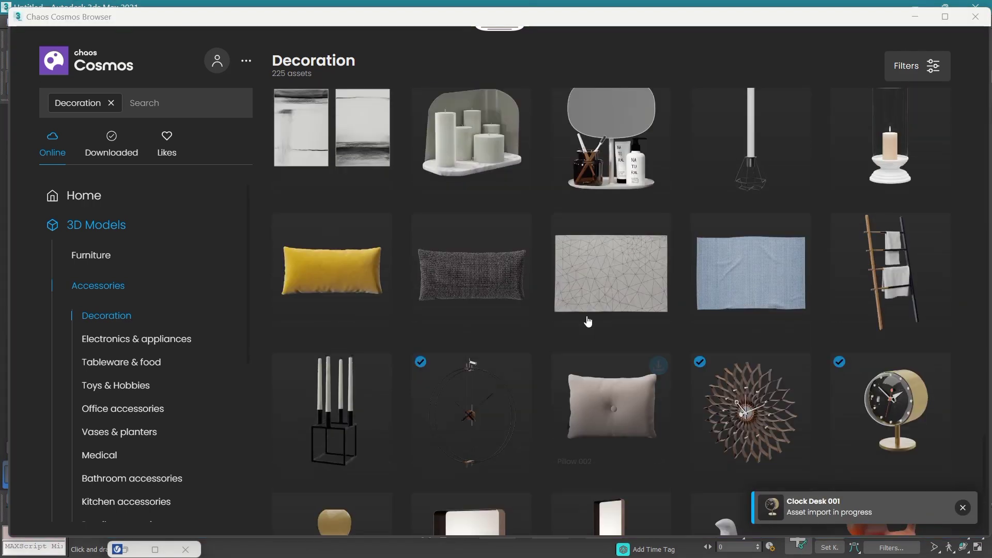
pyautogui.scroll(2, 588, 321)
pyautogui.scroll(1, 587, 322)
pyautogui.scroll(2, 587, 321)
pyautogui.scroll(2, 586, 321)
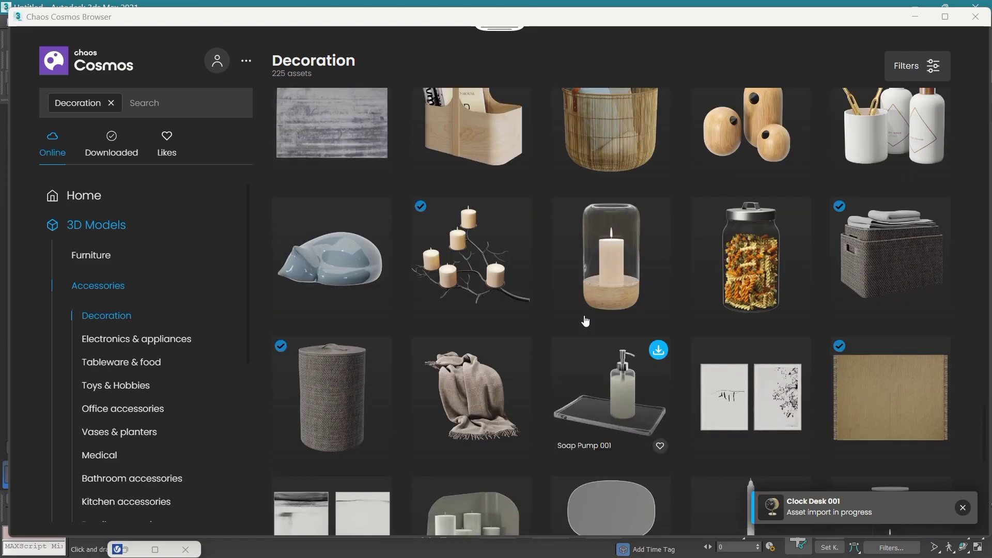
pyautogui.scroll(1, 586, 321)
pyautogui.scroll(2, 586, 321)
pyautogui.scroll(2, 584, 321)
pyautogui.scroll(2, 584, 321)
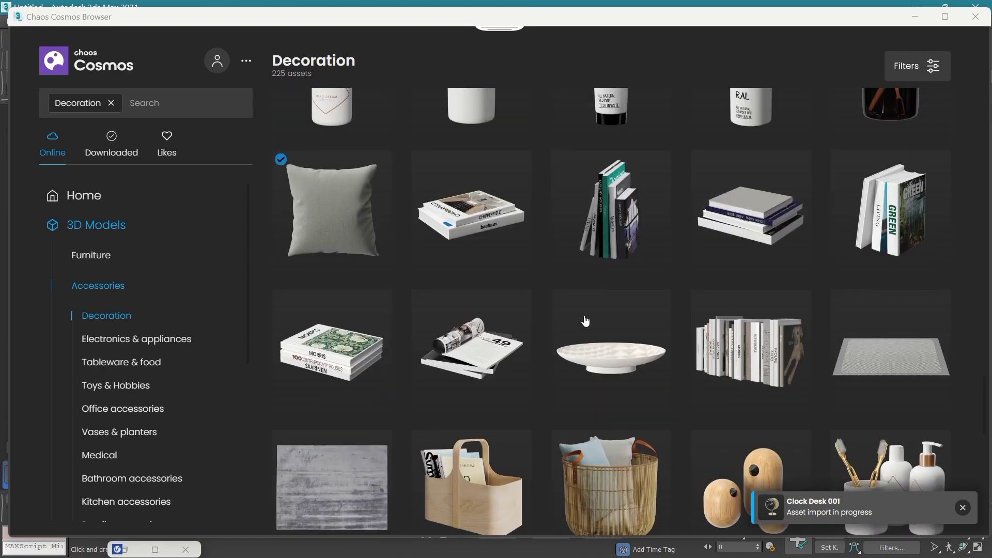
pyautogui.scroll(2, 584, 321)
pyautogui.scroll(1, 584, 321)
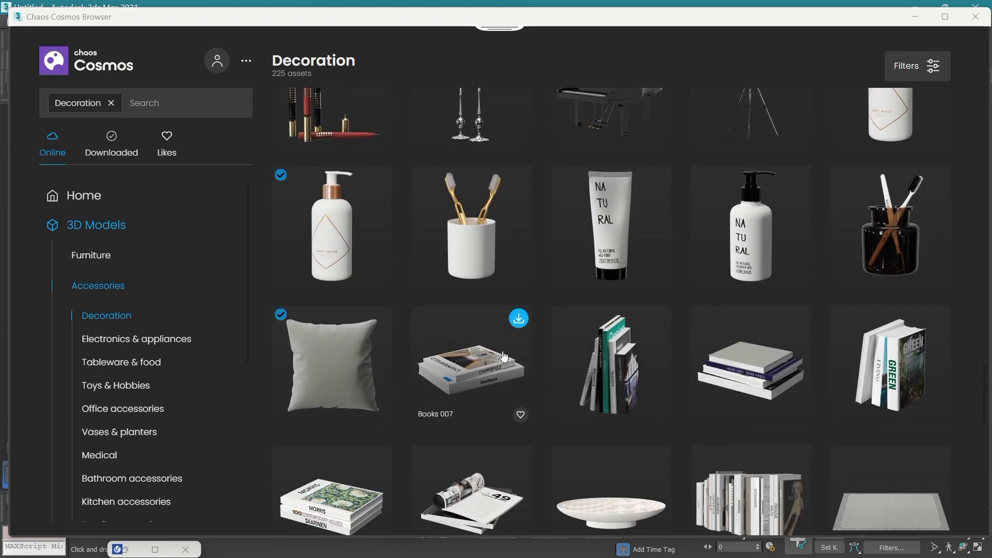
pyautogui.click(662, 326)
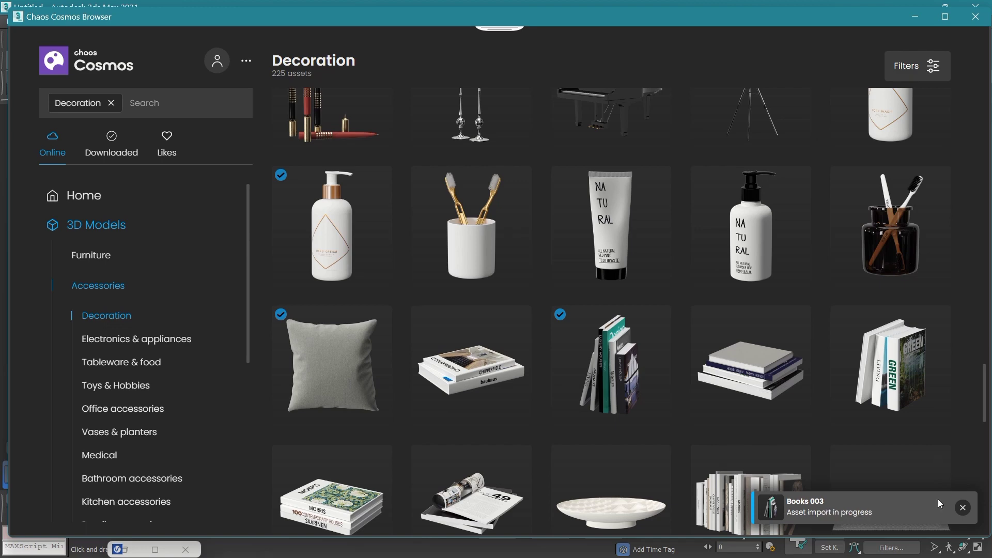
# Move the long row of books forward and to the right beside the cabinet.
pyautogui.click(915, 16)
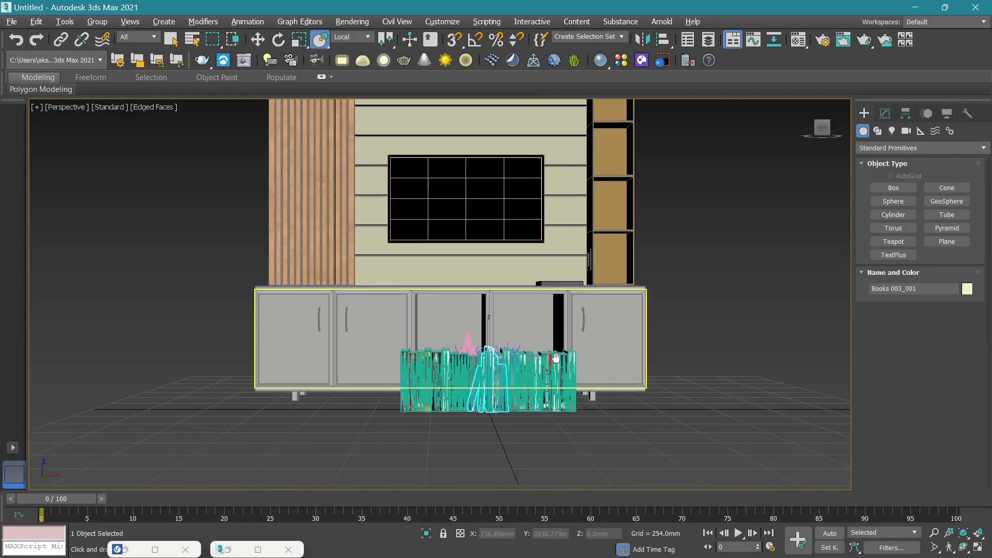
pyautogui.click(555, 356)
pyautogui.keyDown('alt'); pyautogui.moveTo(555, 356); pyautogui.dragTo(507, 386, button='middle'); pyautogui.keyUp('alt')
pyautogui.scroll(5, 507, 386)
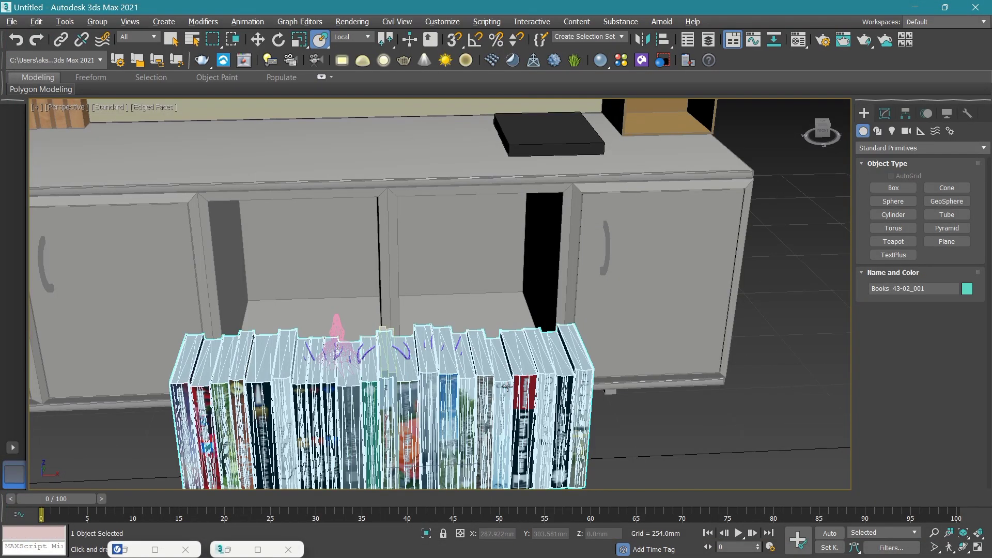
pyautogui.scroll(-6, 507, 387)
pyautogui.press('w')
pyautogui.scroll(2, 425, 372)
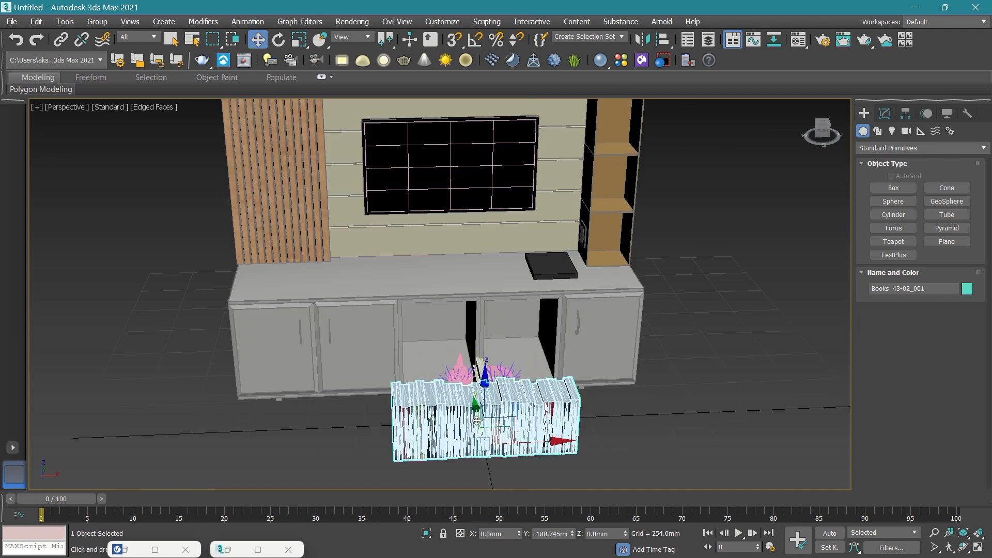
pyautogui.moveTo(467, 393); pyautogui.dragTo(467, 455)
pyautogui.moveTo(468, 455); pyautogui.dragTo(489, 377, button='middle')
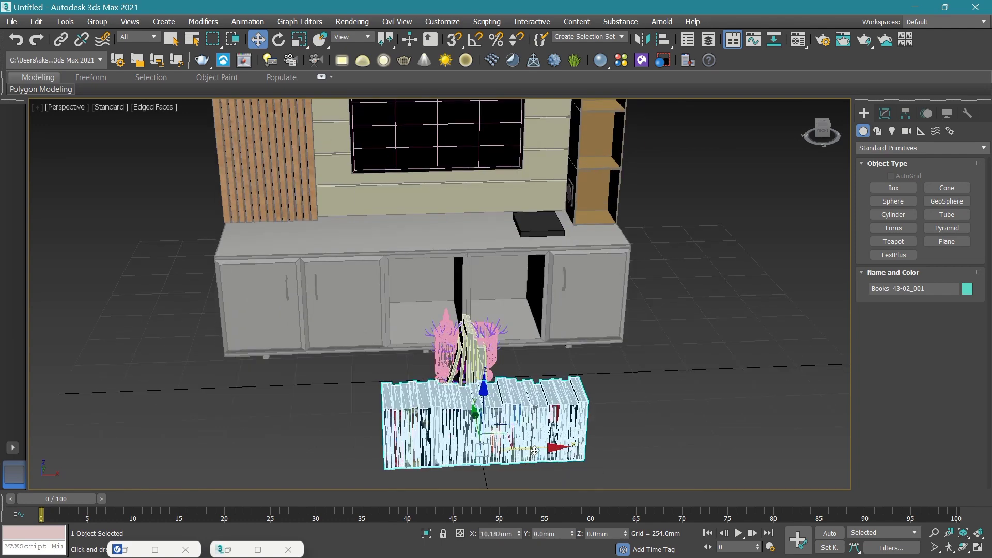
pyautogui.moveTo(527, 455); pyautogui.dragTo(759, 449)
pyautogui.scroll(4, 475, 365)
# Line the standing books and jars up beside the book row; shift the glass sphere left.
pyautogui.click(476, 364)
pyautogui.scroll(-1, 475, 364)
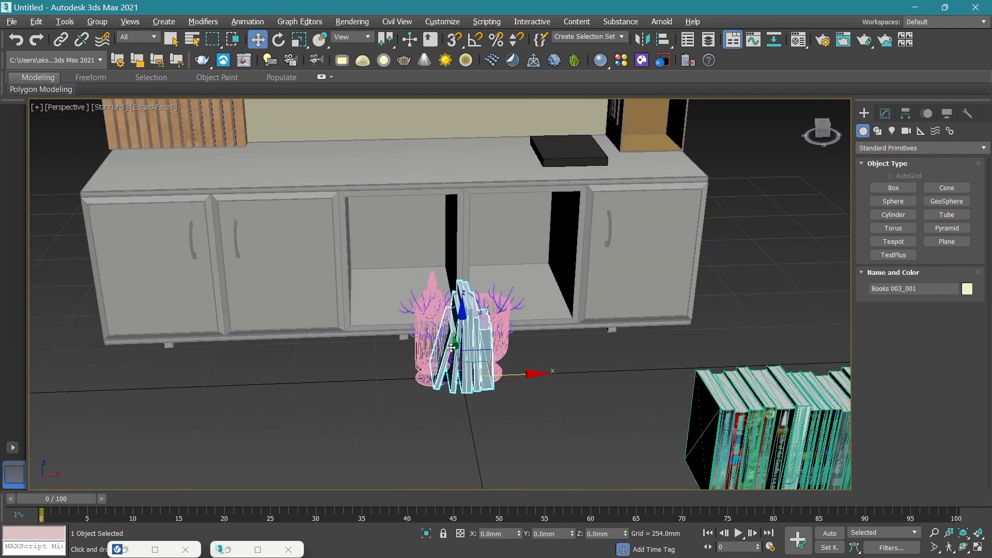
pyautogui.moveTo(451, 348)
pyautogui.mouseDown()
pyautogui.moveTo(523, 364)
pyautogui.moveTo(718, 373)
pyautogui.mouseUp()
pyautogui.click(480, 332)
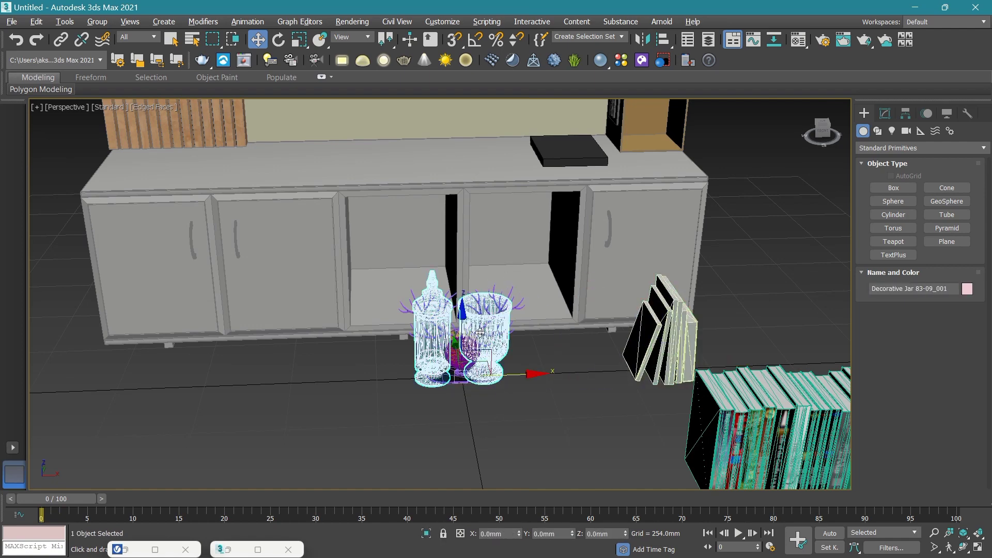
pyautogui.moveTo(480, 332); pyautogui.dragTo(505, 408, button='middle')
pyautogui.moveTo(511, 400); pyautogui.dragTo(653, 418)
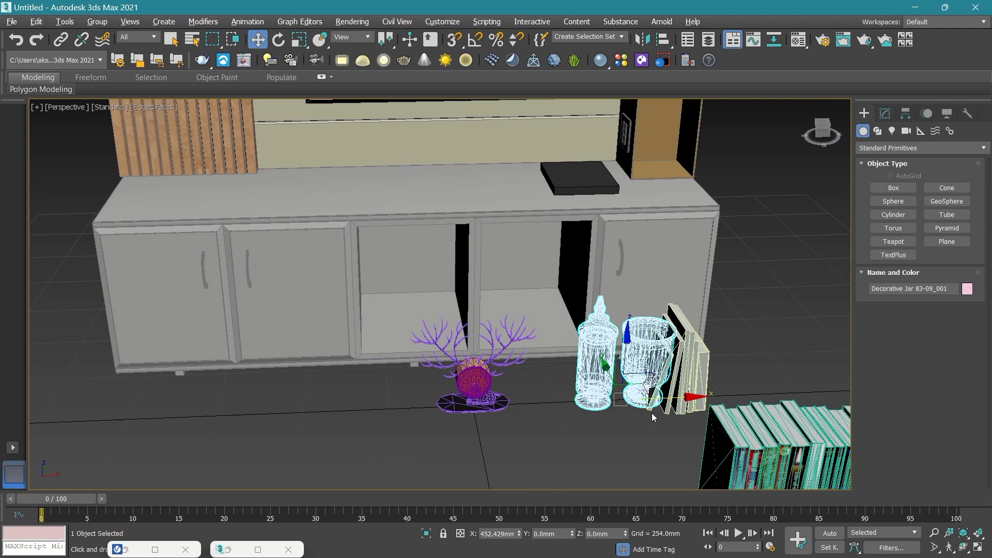
pyautogui.click(481, 378)
pyautogui.moveTo(481, 383); pyautogui.dragTo(335, 385)
# Lift the decorative deer onto the cabinet top and move it into the side shelf.
pyautogui.click(482, 393)
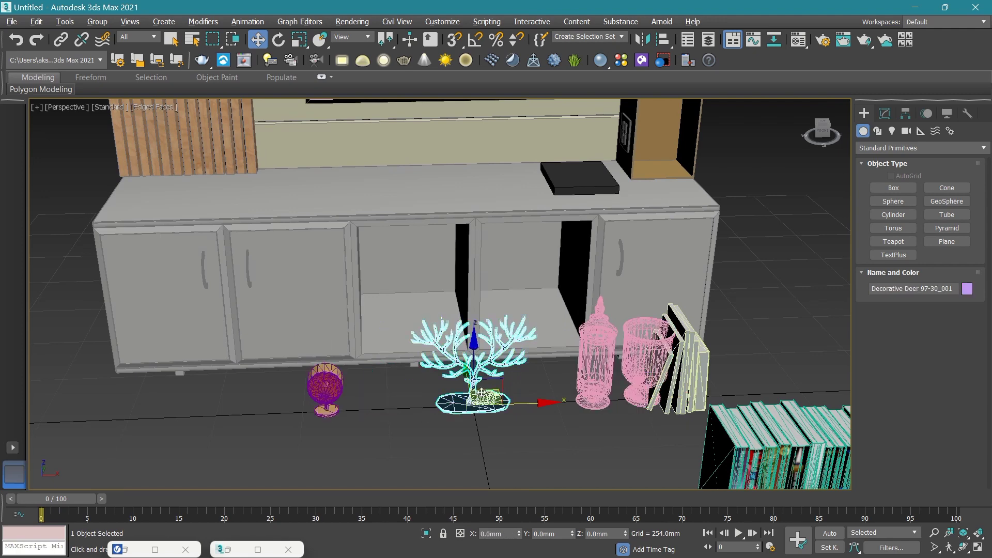
pyautogui.moveTo(481, 394); pyautogui.dragTo(471, 438, button='middle')
pyautogui.click(825, 135)
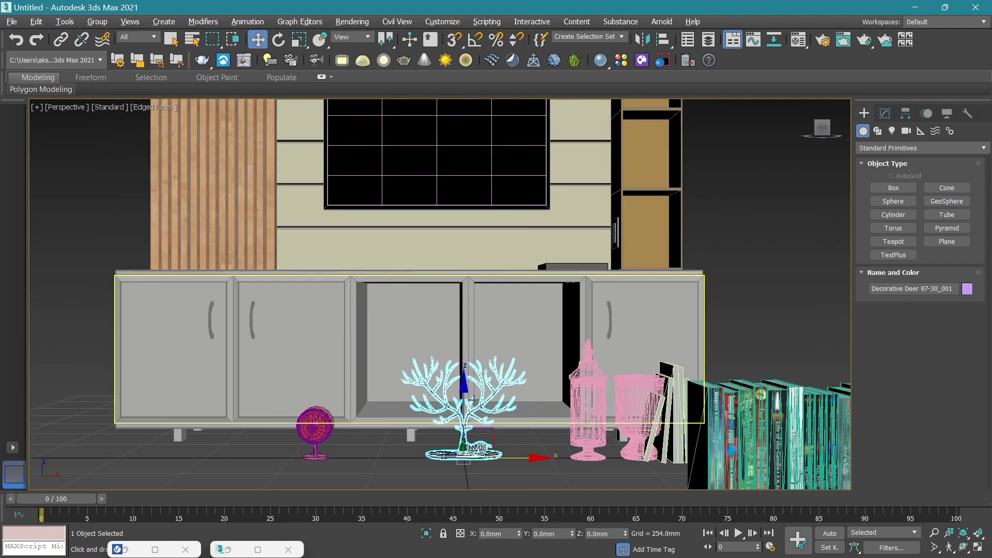
pyautogui.moveTo(465, 391); pyautogui.dragTo(464, 247)
pyautogui.scroll(2, 464, 247)
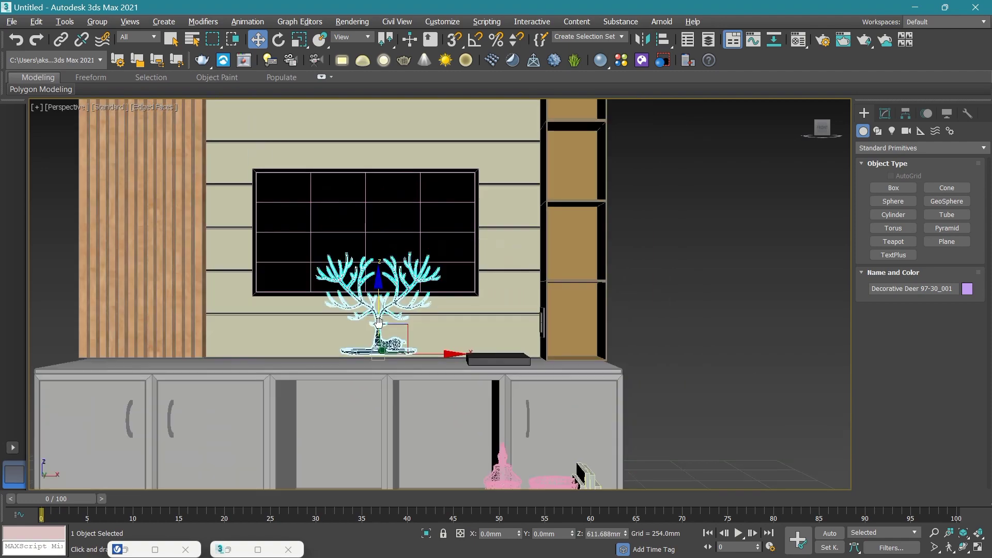
pyautogui.scroll(-2, 448, 370)
pyautogui.moveTo(449, 370); pyautogui.dragTo(591, 370)
pyautogui.scroll(2, 590, 370)
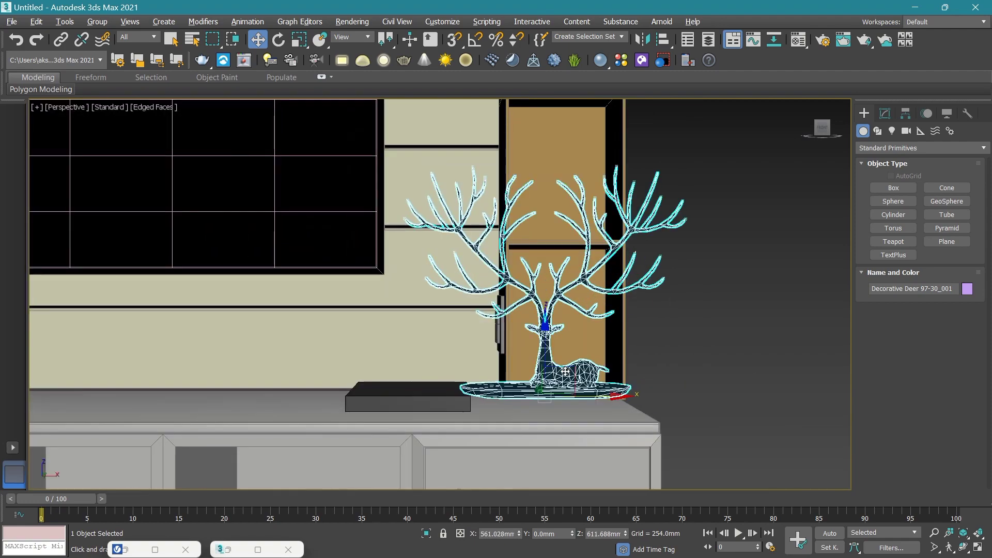
pyautogui.scroll(3, 590, 370)
pyautogui.moveTo(825, 133); pyautogui.dragTo(542, 374)
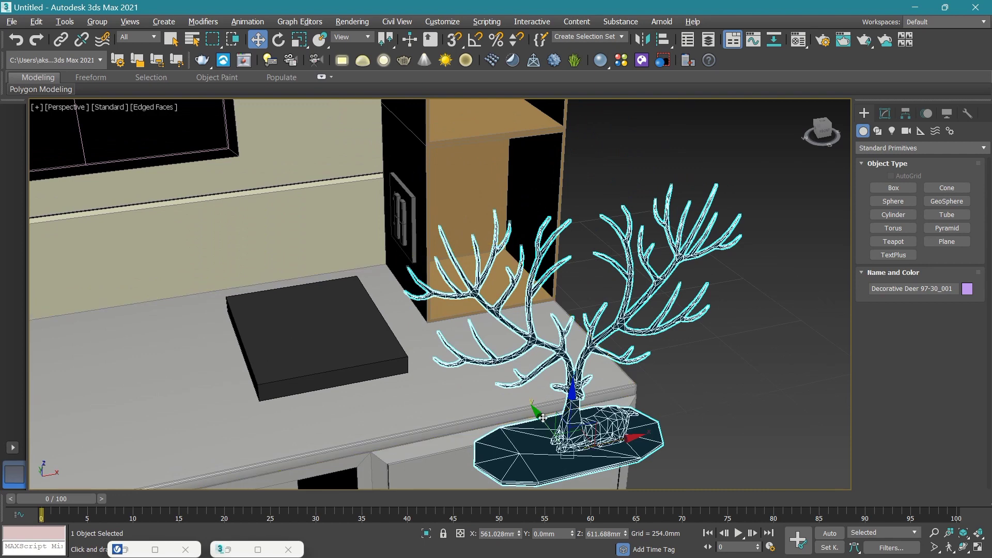
pyautogui.moveTo(542, 418); pyautogui.dragTo(465, 245)
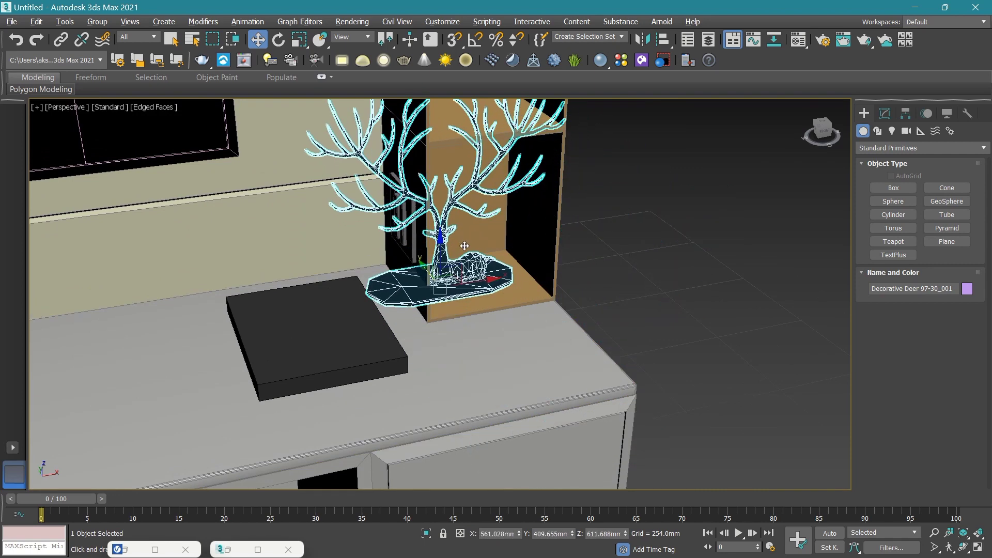
pyautogui.moveTo(485, 282)
pyautogui.mouseDown()
pyautogui.moveTo(517, 272)
pyautogui.moveTo(475, 319)
pyautogui.mouseUp()
# Scale the deer down, then centre and lower it onto the lowest side-shelf compartment.
pyautogui.press('r')
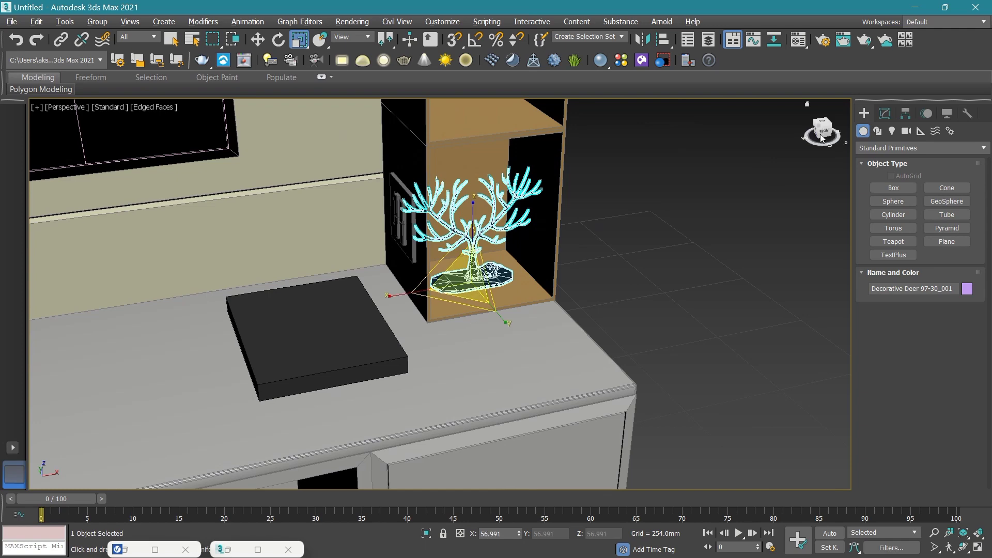
pyautogui.click(821, 137)
pyautogui.press('z')
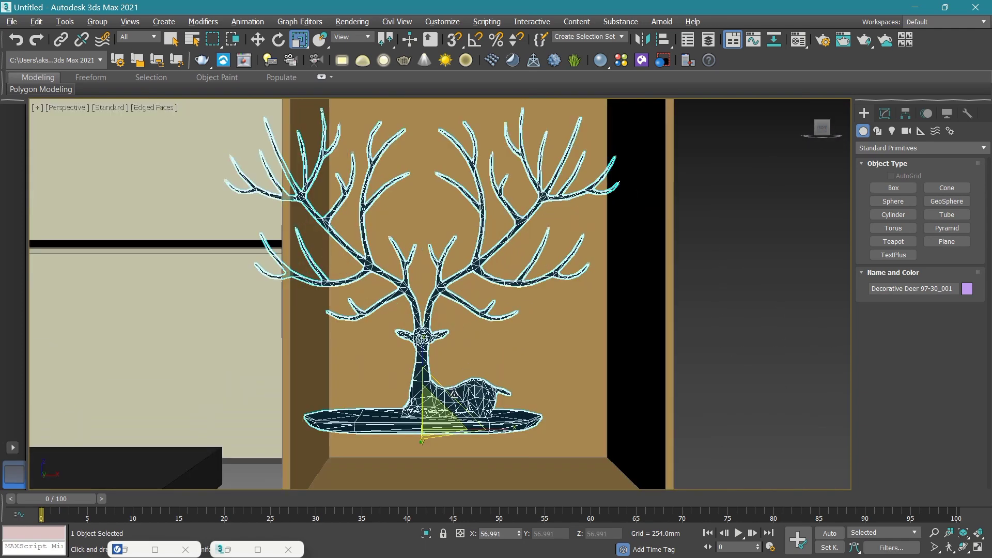
pyautogui.press('w')
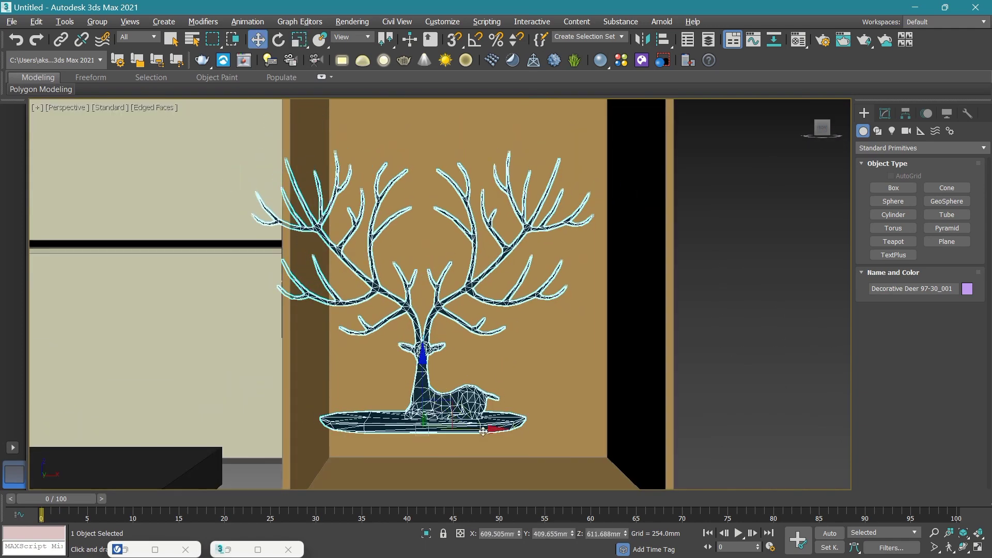
pyautogui.moveTo(478, 430); pyautogui.dragTo(533, 434)
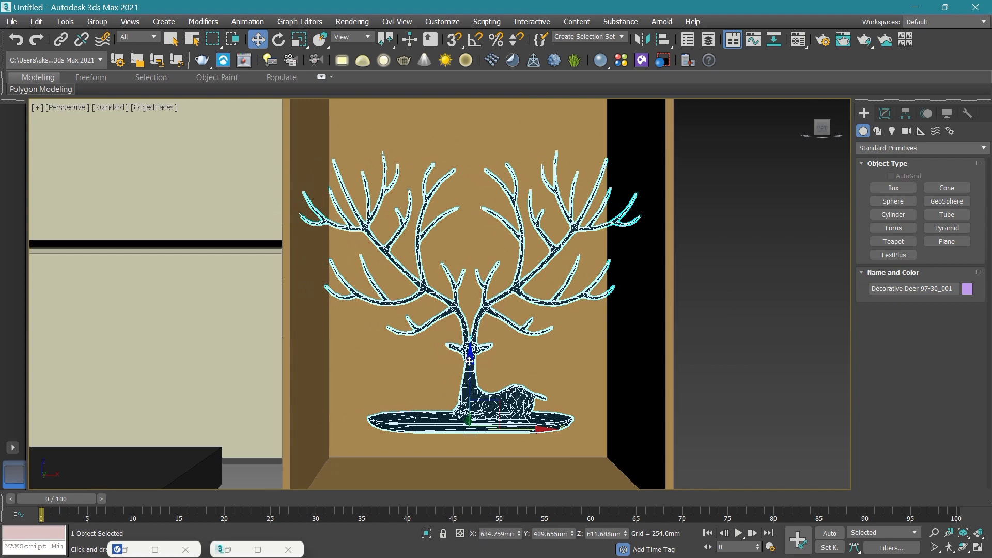
pyautogui.moveTo(469, 361); pyautogui.dragTo(483, 411)
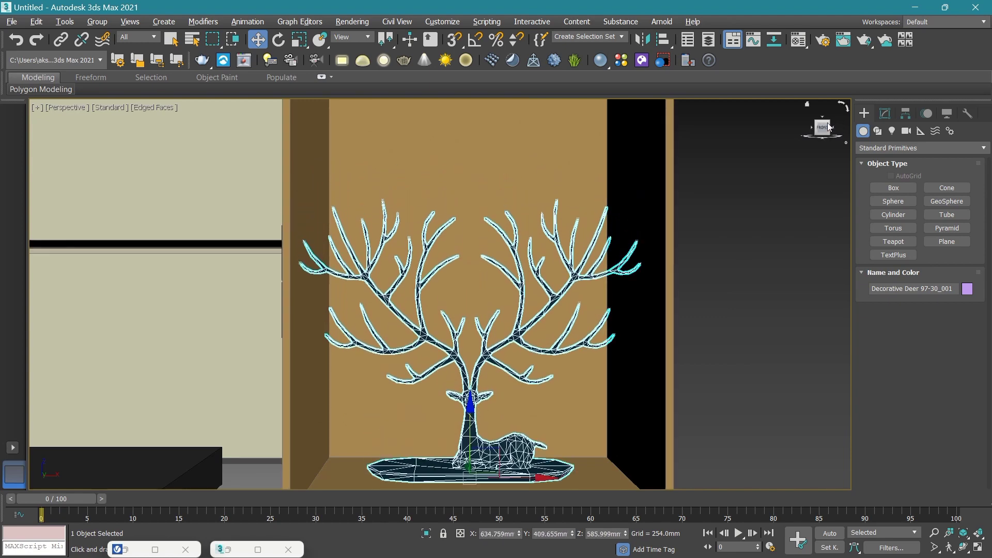
pyautogui.moveTo(827, 126)
pyautogui.mouseDown()
pyautogui.moveTo(506, 381)
pyautogui.moveTo(558, 301)
pyautogui.mouseUp()
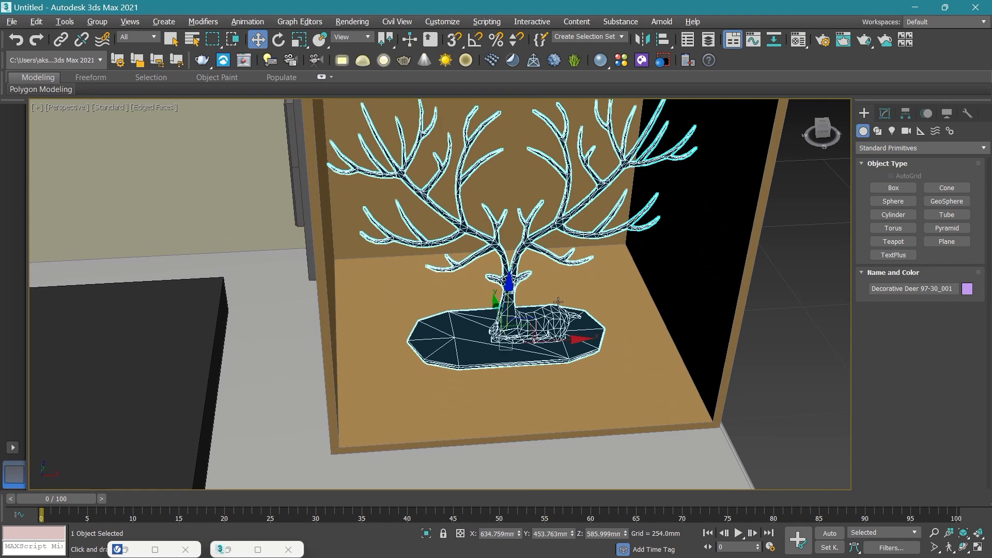
pyautogui.click(823, 133)
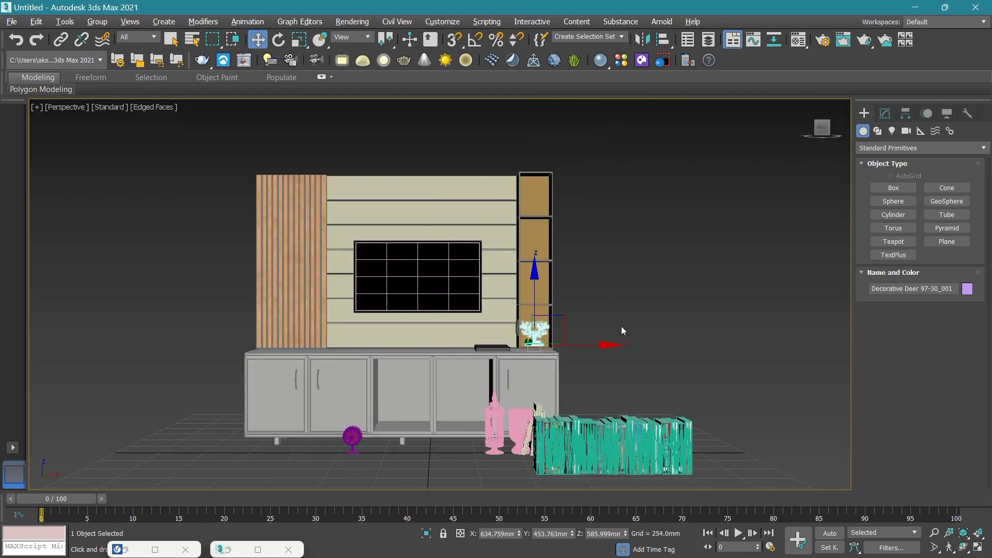
pyautogui.click(622, 328)
# Move the desk clock right and up into the tall side shelf unit.
pyautogui.click(351, 437)
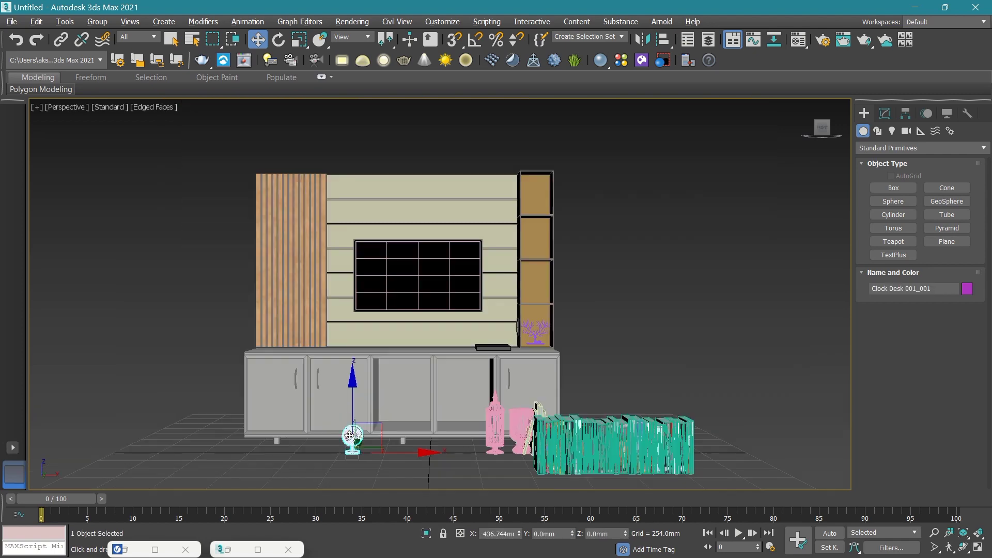
pyautogui.moveTo(392, 452); pyautogui.dragTo(561, 451)
pyautogui.moveTo(531, 416); pyautogui.dragTo(510, 353)
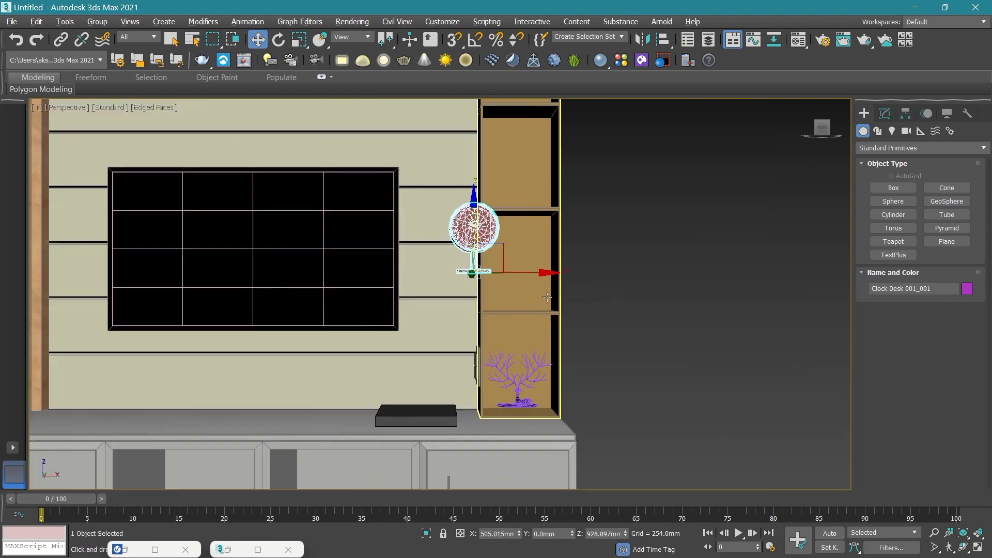
pyautogui.scroll(3, 544, 295)
pyautogui.moveTo(525, 271); pyautogui.dragTo(576, 270)
pyautogui.moveTo(817, 136); pyautogui.dragTo(821, 129)
pyautogui.scroll(3, 539, 416)
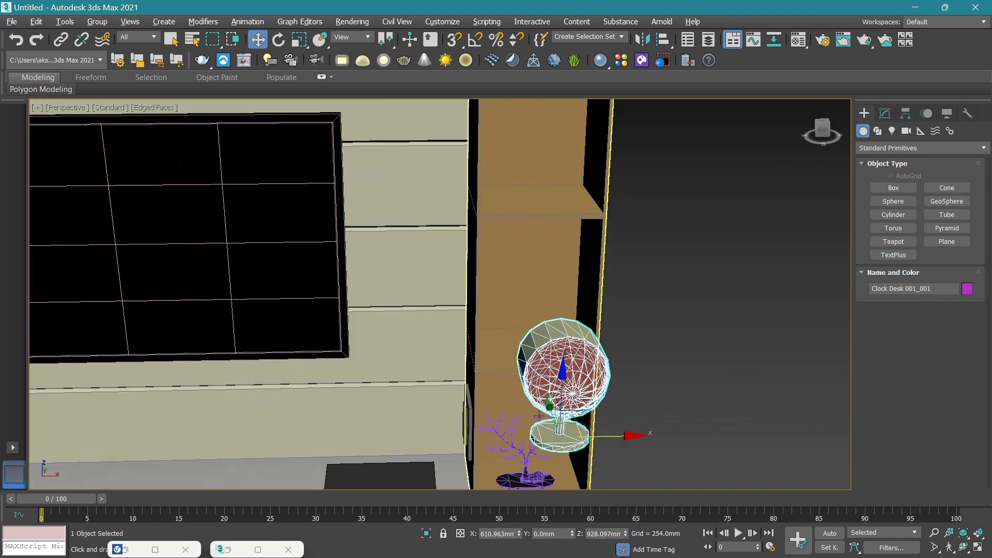
# Settle the clock's base on the shelf above the deer, checking from the front view.
pyautogui.moveTo(551, 404); pyautogui.dragTo(518, 311)
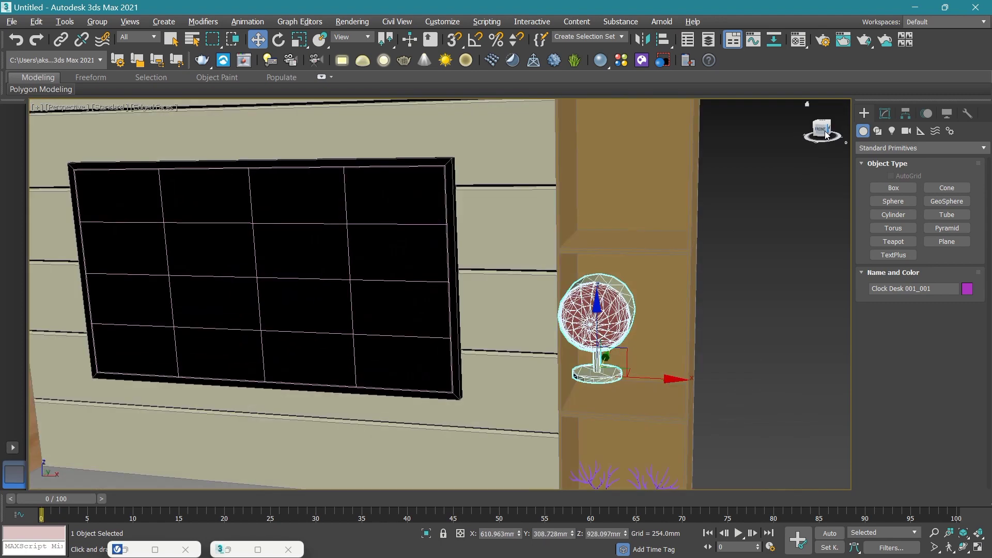
pyautogui.moveTo(828, 135); pyautogui.dragTo(821, 133)
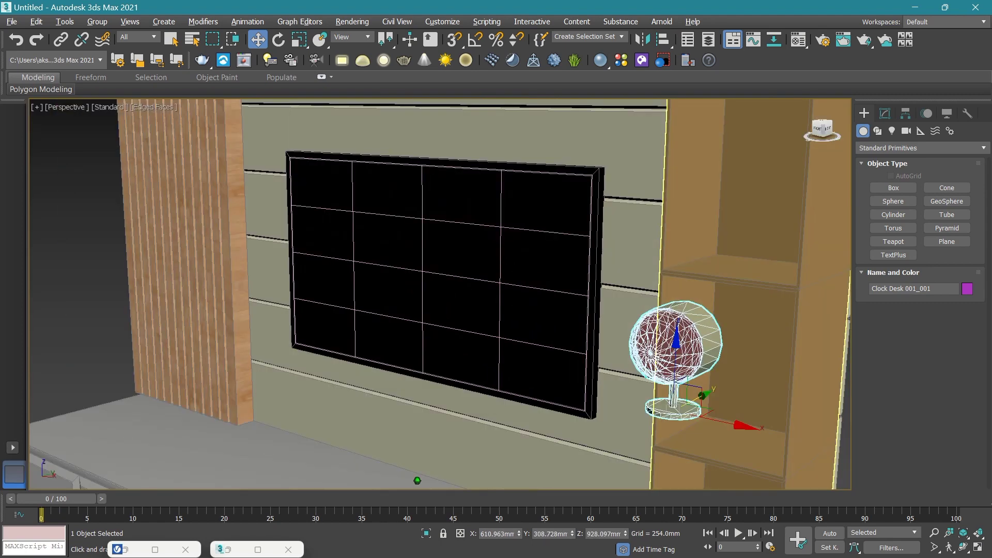
pyautogui.scroll(2, 685, 308)
pyautogui.scroll(4, 654, 317)
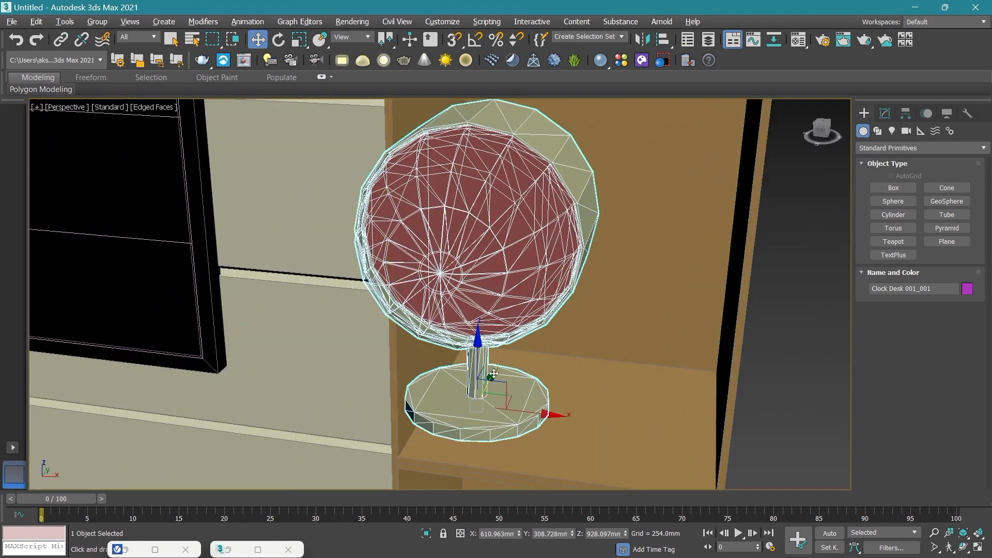
pyautogui.moveTo(493, 373)
pyautogui.mouseDown()
pyautogui.moveTo(525, 387)
pyautogui.moveTo(524, 440)
pyautogui.moveTo(558, 373)
pyautogui.moveTo(643, 435)
pyautogui.mouseUp()
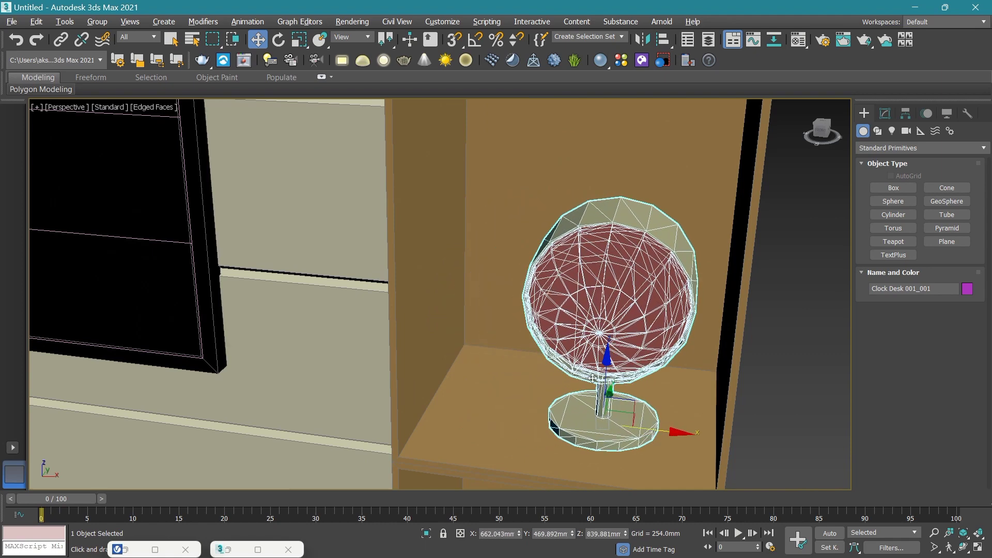
pyautogui.moveTo(610, 360); pyautogui.dragTo(602, 364)
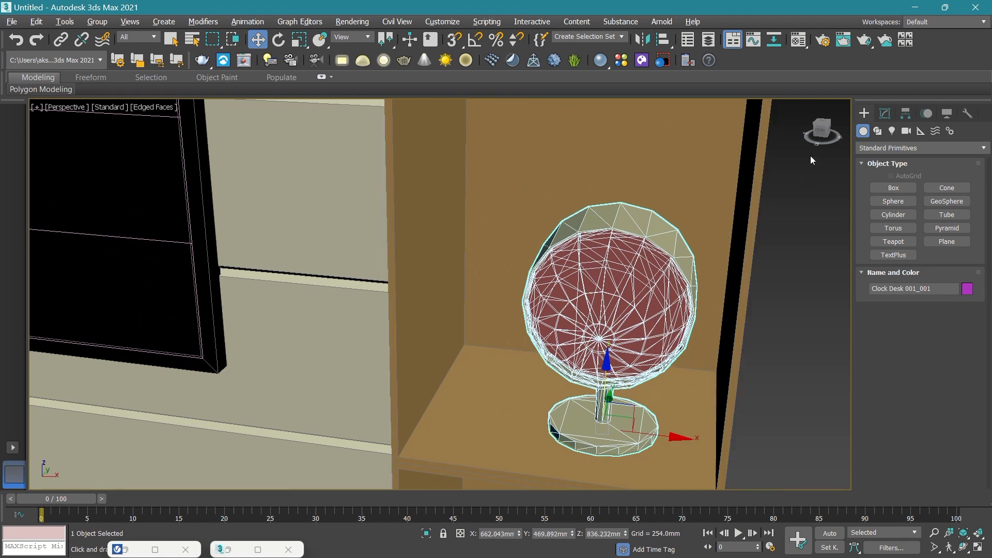
pyautogui.click(821, 130)
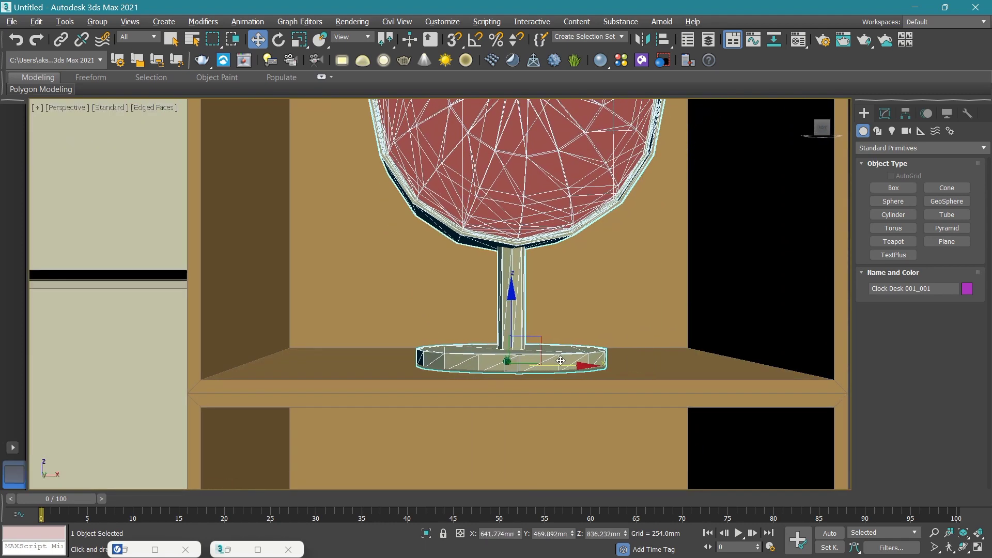
pyautogui.scroll(-5, 580, 268)
pyautogui.scroll(-3, 580, 268)
pyautogui.click(581, 268)
# Raise the decorative jars off the floor and slide them over onto the shelf unit.
pyautogui.scroll(5, 485, 258)
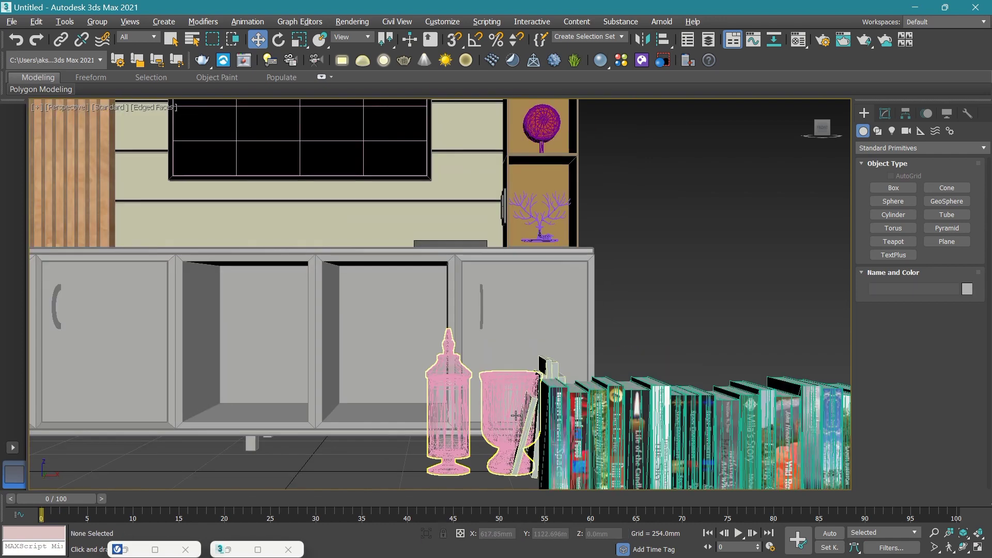
pyautogui.click(498, 408)
pyautogui.scroll(2, 473, 454)
pyautogui.moveTo(475, 450); pyautogui.dragTo(475, 201)
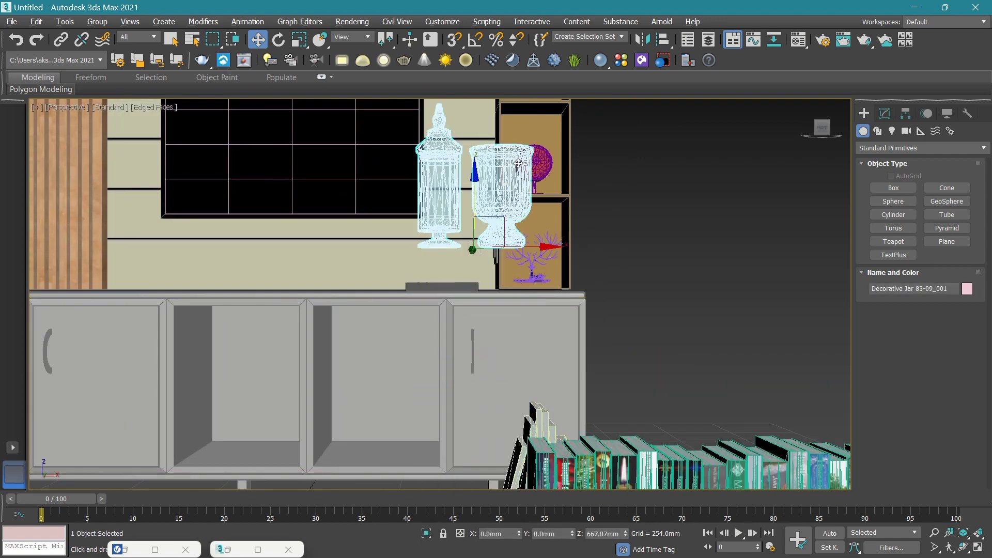
pyautogui.moveTo(481, 186); pyautogui.dragTo(481, 339, button='middle')
pyautogui.moveTo(481, 340); pyautogui.dragTo(481, 204)
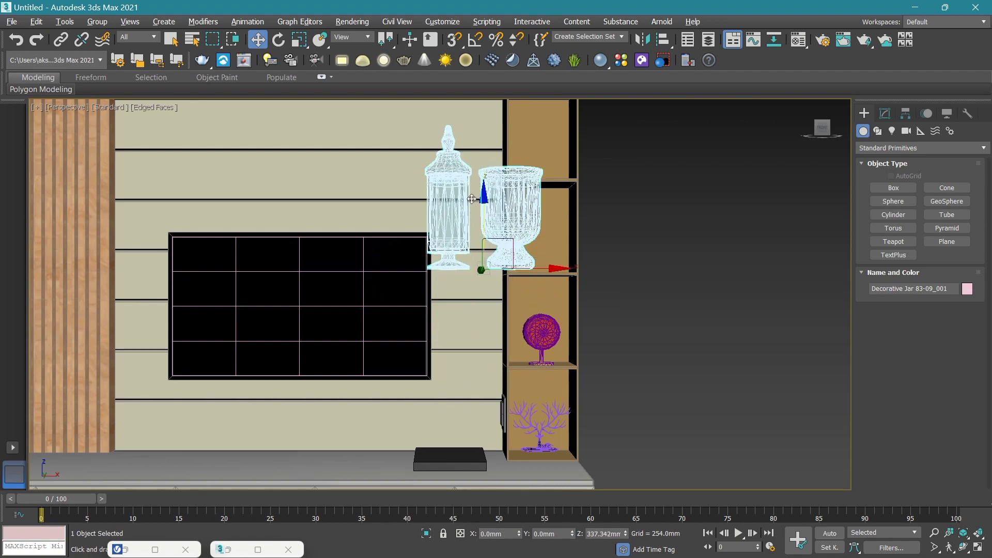
pyautogui.moveTo(825, 129); pyautogui.dragTo(594, 261)
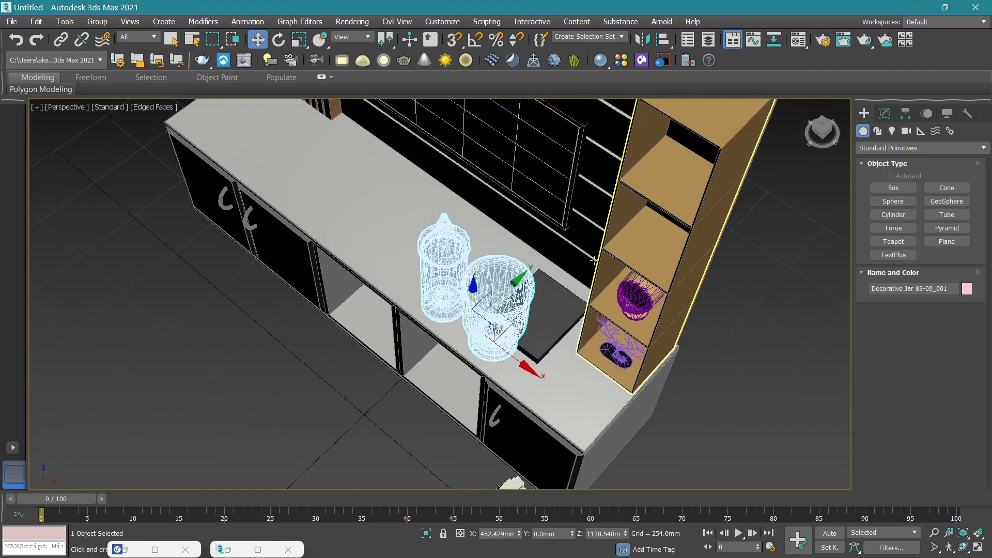
pyautogui.moveTo(512, 289); pyautogui.dragTo(701, 203)
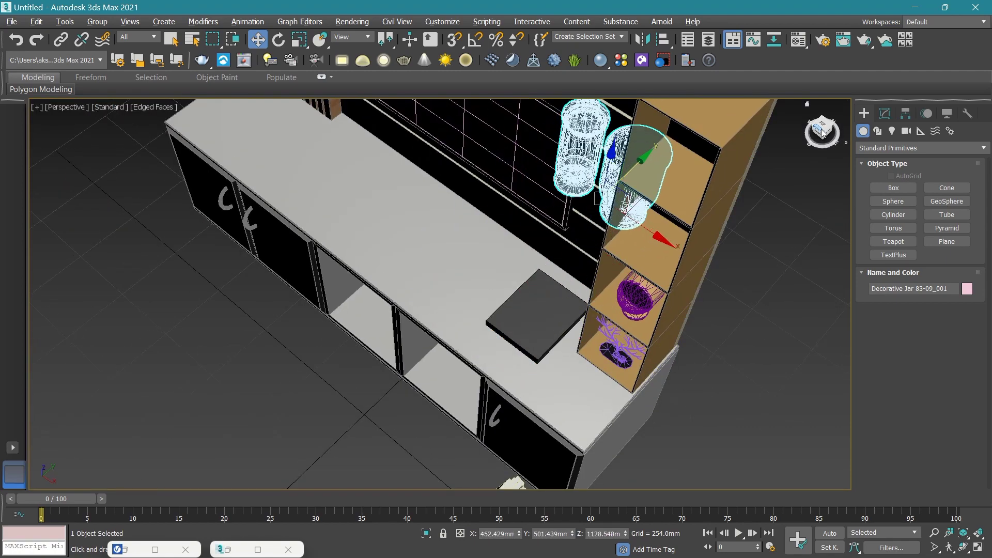
pyautogui.moveTo(821, 131); pyautogui.dragTo(596, 192)
pyautogui.scroll(4, 568, 222)
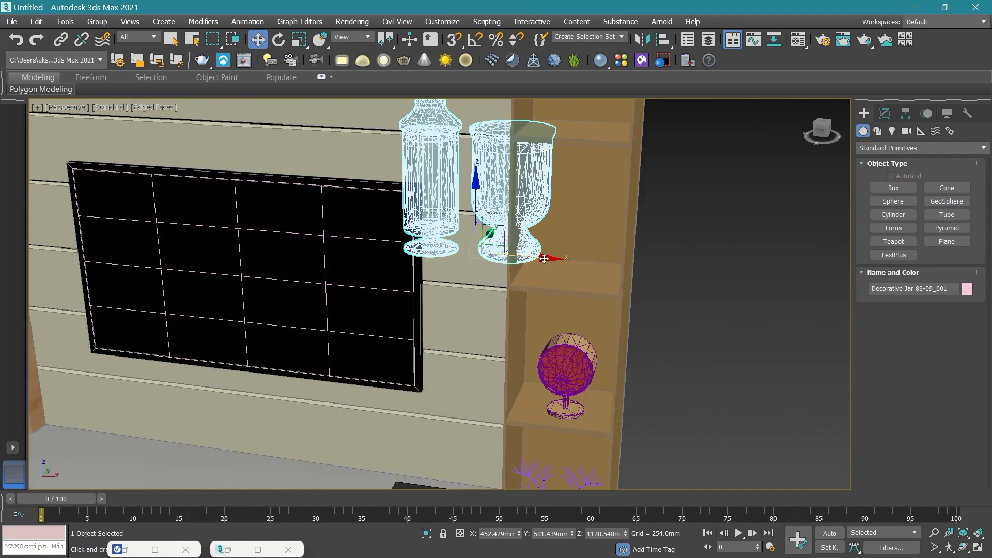
pyautogui.moveTo(544, 259); pyautogui.dragTo(628, 261)
# Scale the jars down and lower them onto the top shelf, checking from the front.
pyautogui.press('r')
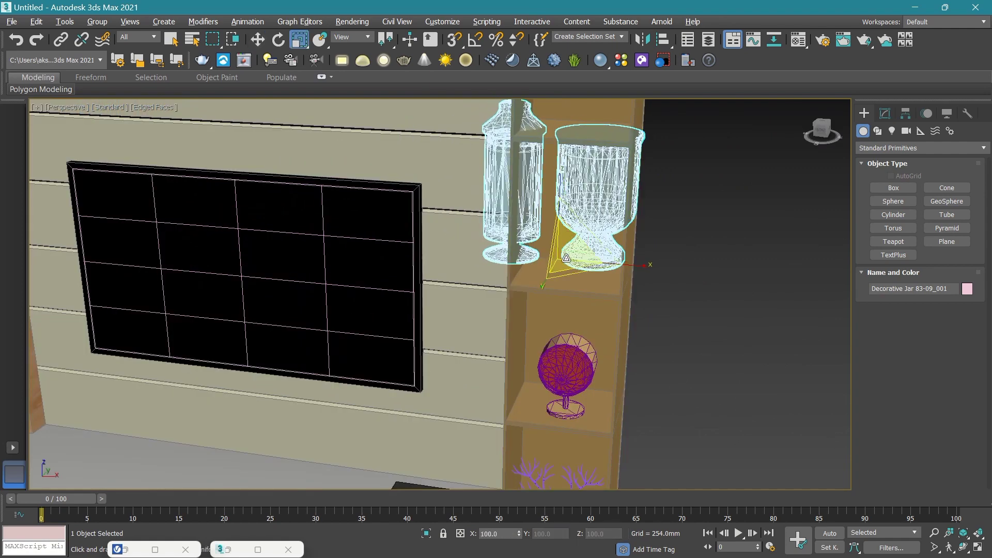
pyautogui.moveTo(566, 257); pyautogui.dragTo(633, 266)
pyautogui.press('w')
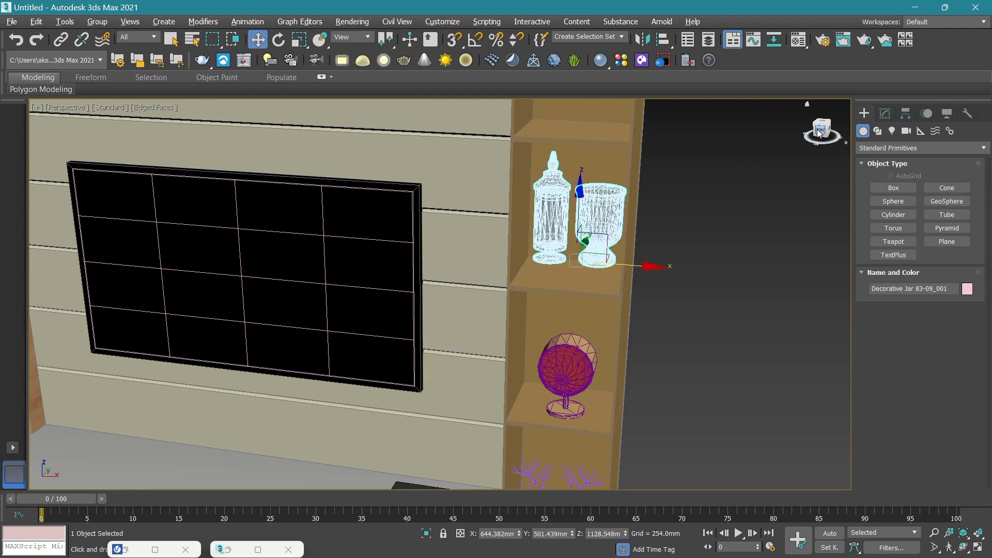
pyautogui.click(819, 133)
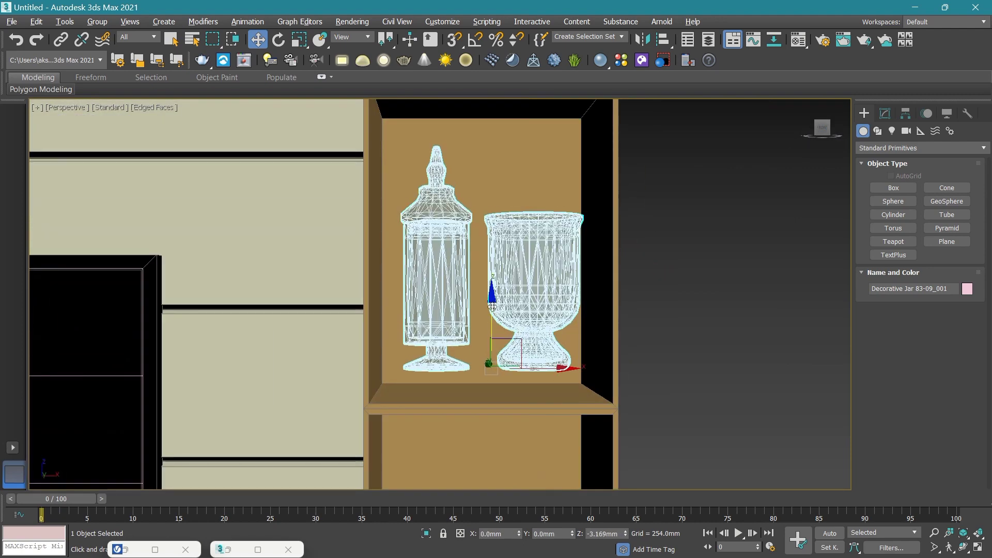
pyautogui.moveTo(492, 307); pyautogui.dragTo(491, 326)
pyautogui.moveTo(491, 327); pyautogui.dragTo(491, 327)
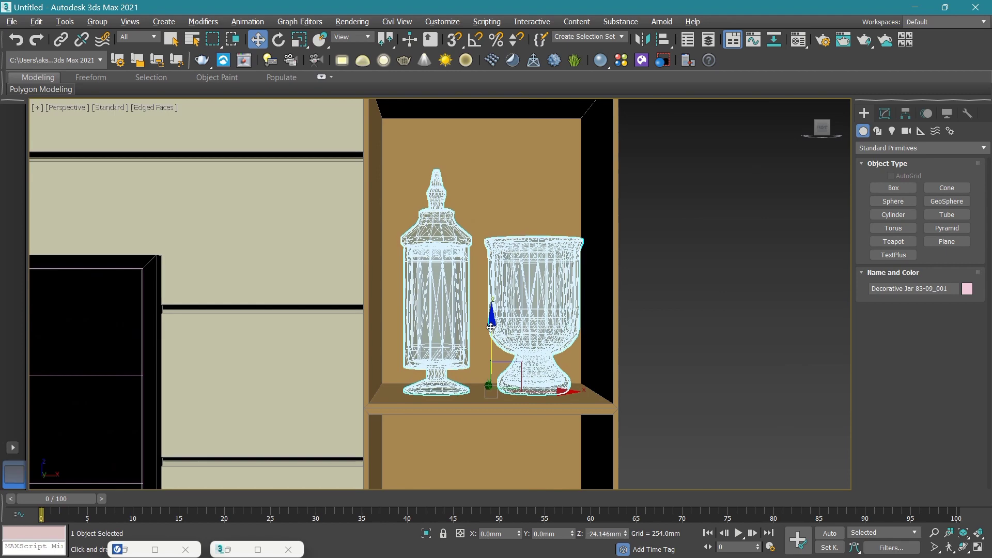
# Deselect the jars and zoom out to view the whole TV unit.
pyautogui.scroll(3, 494, 368)
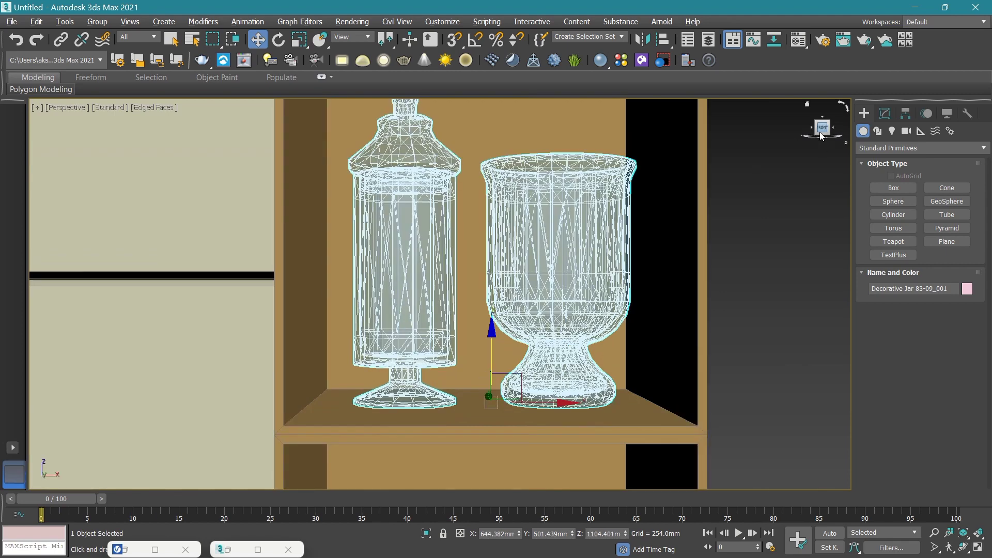
pyautogui.scroll(2, 411, 279)
pyautogui.scroll(2, 410, 279)
pyautogui.moveTo(376, 288); pyautogui.dragTo(474, 376, button='middle')
pyautogui.scroll(-1, 467, 382)
pyautogui.scroll(-3, 478, 397)
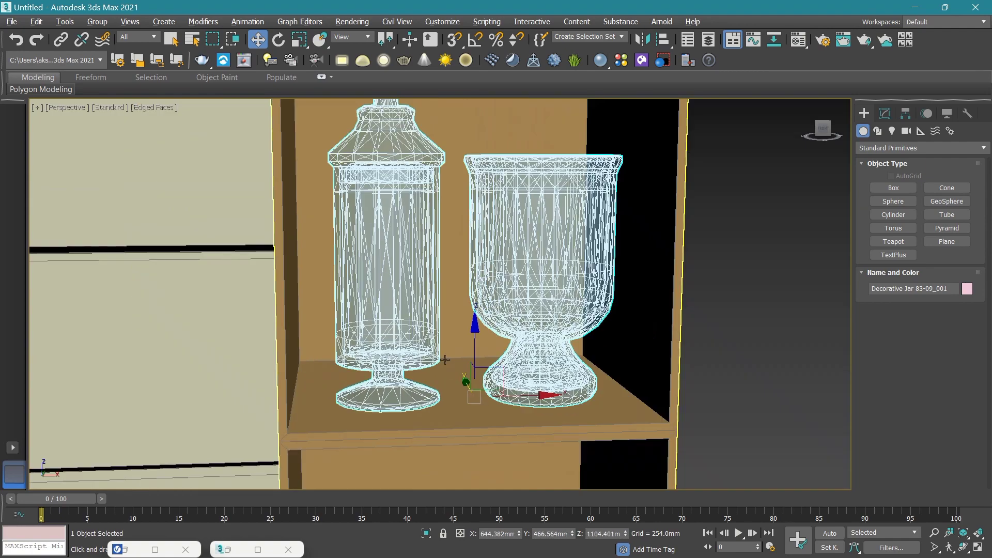
pyautogui.scroll(-3, 568, 377)
pyautogui.click(627, 354)
pyautogui.scroll(-3, 500, 325)
pyautogui.moveTo(500, 325); pyautogui.dragTo(481, 227, button='middle')
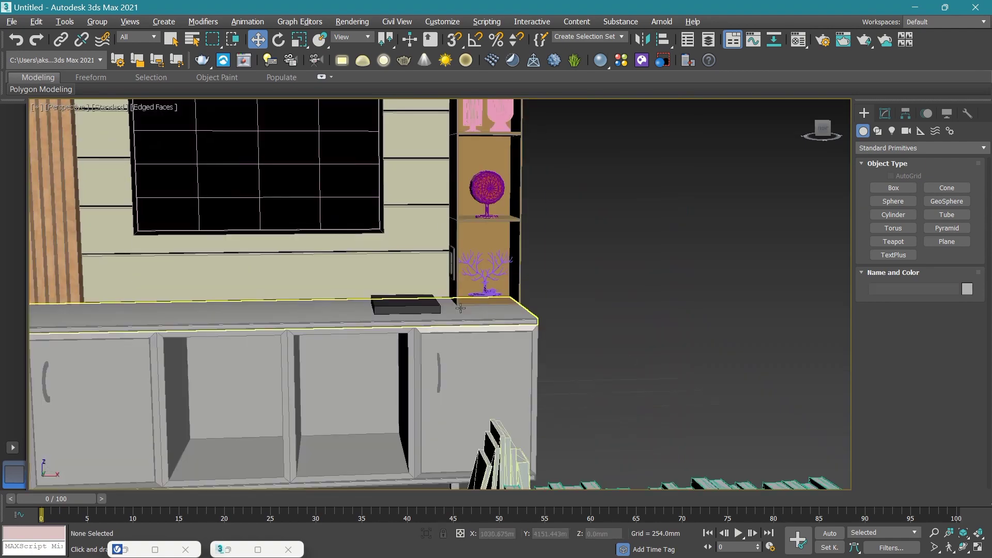
pyautogui.scroll(-2, 481, 228)
# Raise the leaning books and the decorative jars up onto the side shelf unit.
pyautogui.click(482, 406)
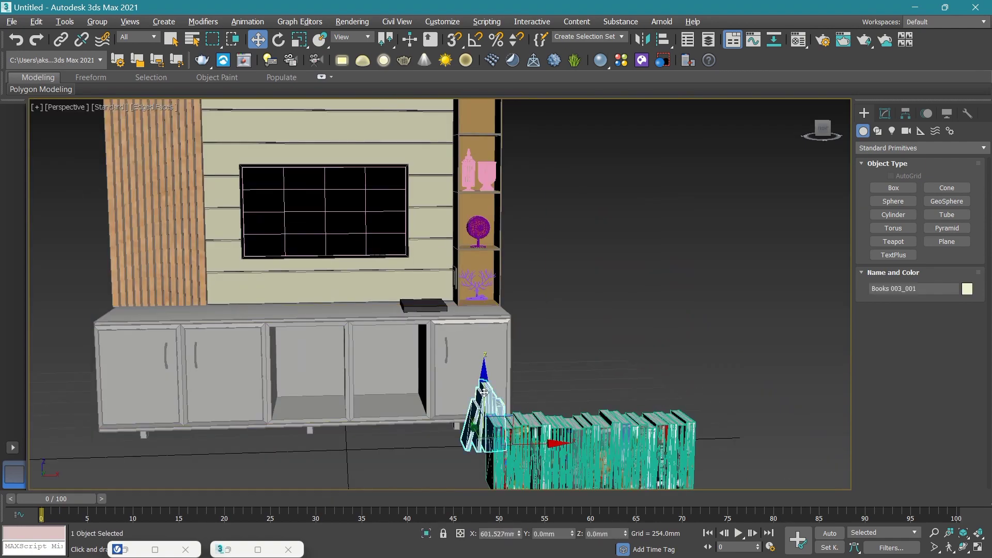
pyautogui.moveTo(484, 393); pyautogui.dragTo(484, 217)
pyautogui.moveTo(484, 217); pyautogui.dragTo(503, 341, button='middle')
pyautogui.scroll(2, 507, 344)
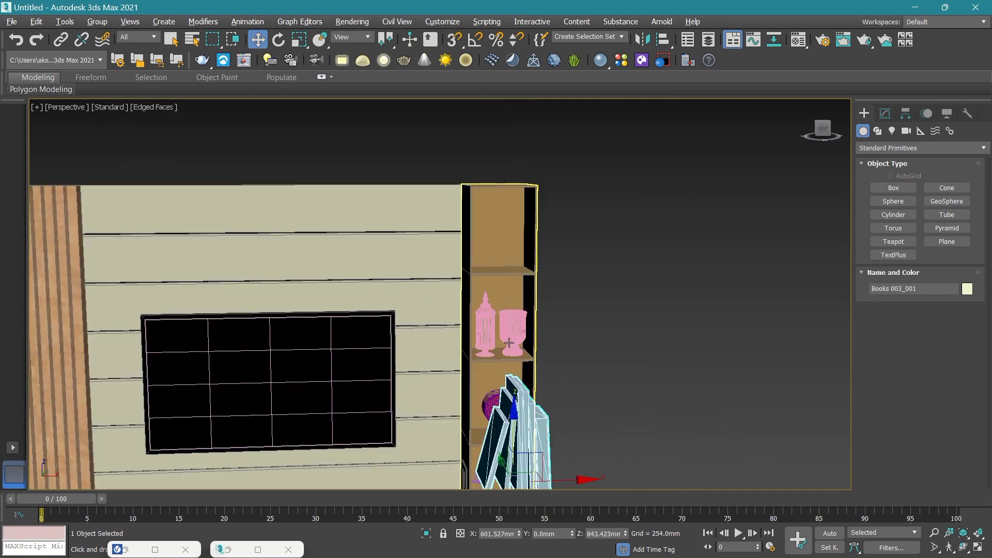
pyautogui.moveTo(508, 345); pyautogui.dragTo(487, 217)
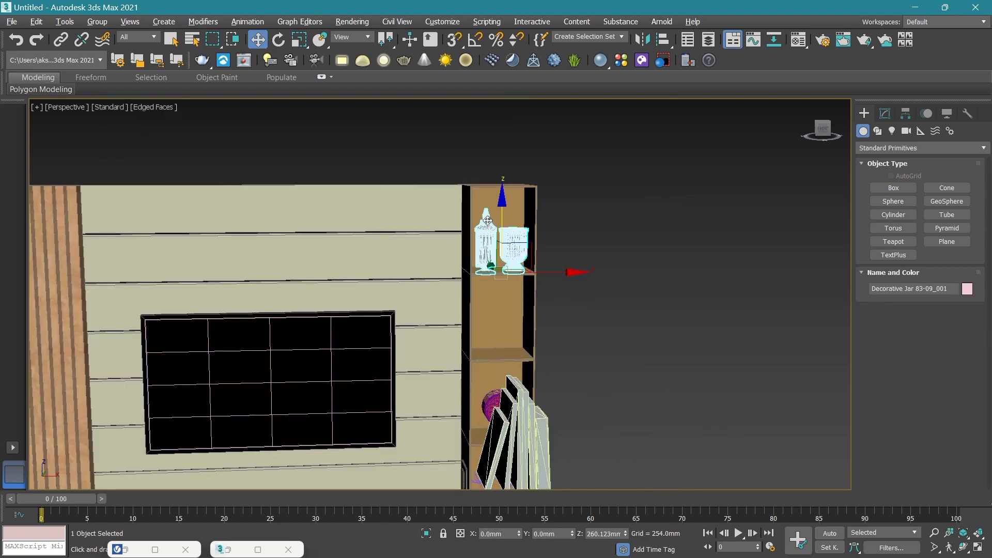
# Move the leaning books down onto the side unit's middle shelf.
pyautogui.click(524, 458)
pyautogui.moveTo(524, 459); pyautogui.dragTo(524, 410, button='middle')
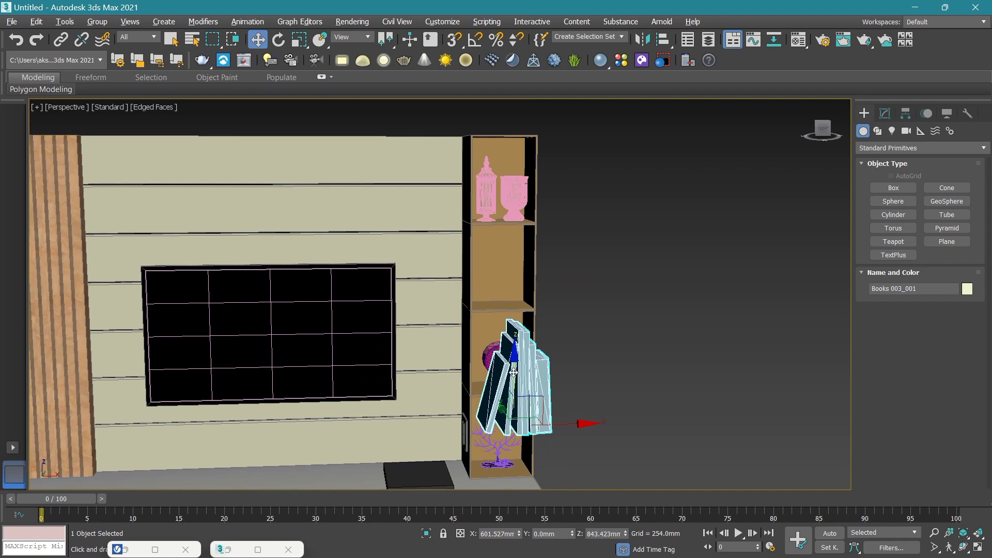
pyautogui.moveTo(497, 375); pyautogui.dragTo(497, 262)
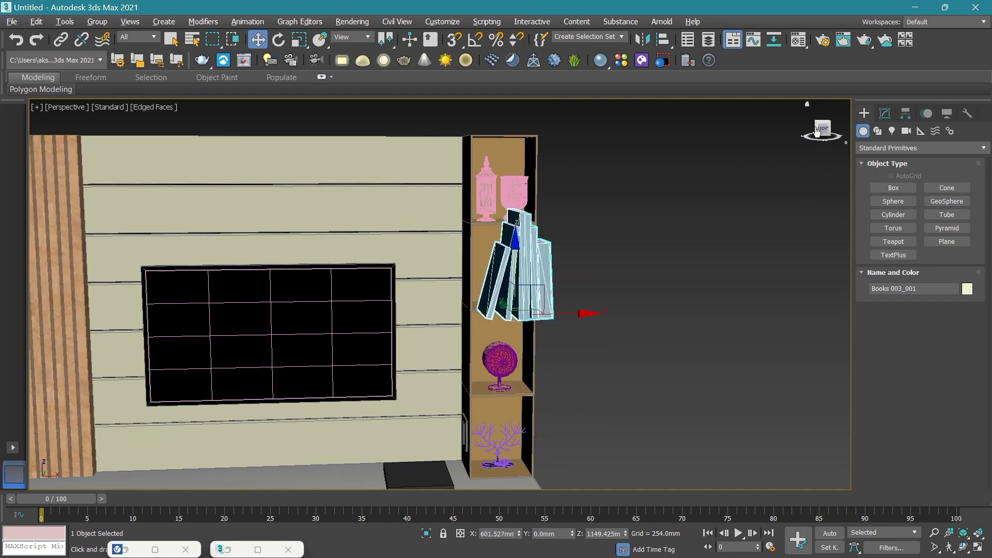
pyautogui.moveTo(816, 132); pyautogui.dragTo(805, 155)
pyautogui.scroll(3, 518, 394)
pyautogui.moveTo(519, 398)
pyautogui.mouseDown()
pyautogui.moveTo(463, 258)
pyautogui.moveTo(459, 212)
pyautogui.mouseUp()
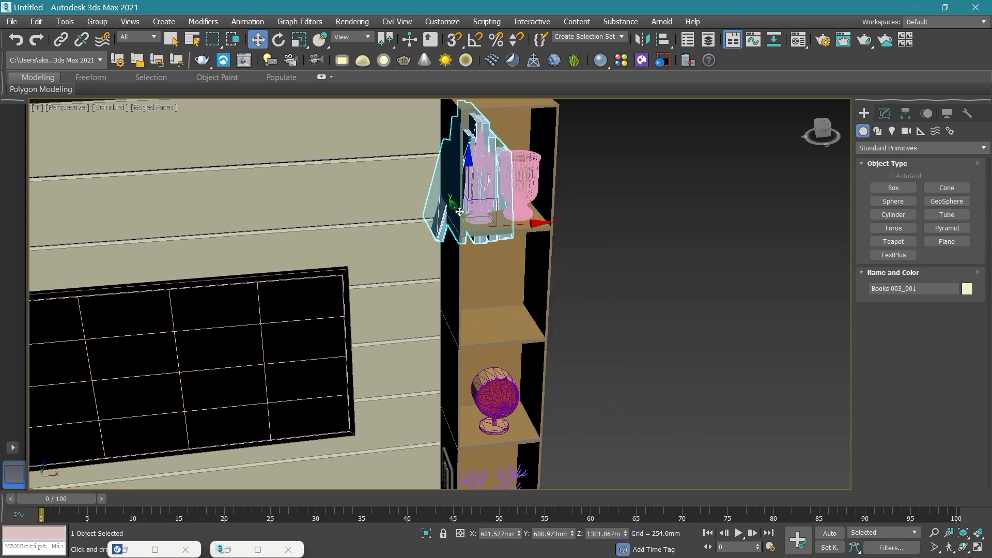
pyautogui.moveTo(467, 172); pyautogui.dragTo(493, 327)
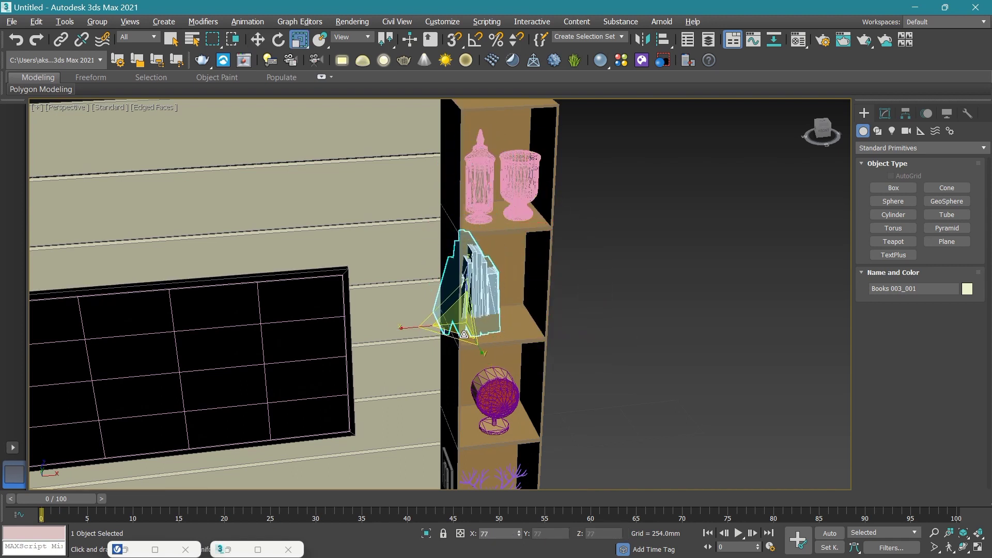
# Fine-tune the leaning books so they rest on the middle shelf, then deselect them.
pyautogui.scroll(3, 493, 327)
pyautogui.moveTo(478, 283)
pyautogui.mouseDown()
pyautogui.moveTo(492, 268)
pyautogui.moveTo(487, 307)
pyautogui.mouseUp()
pyautogui.scroll(3, 525, 300)
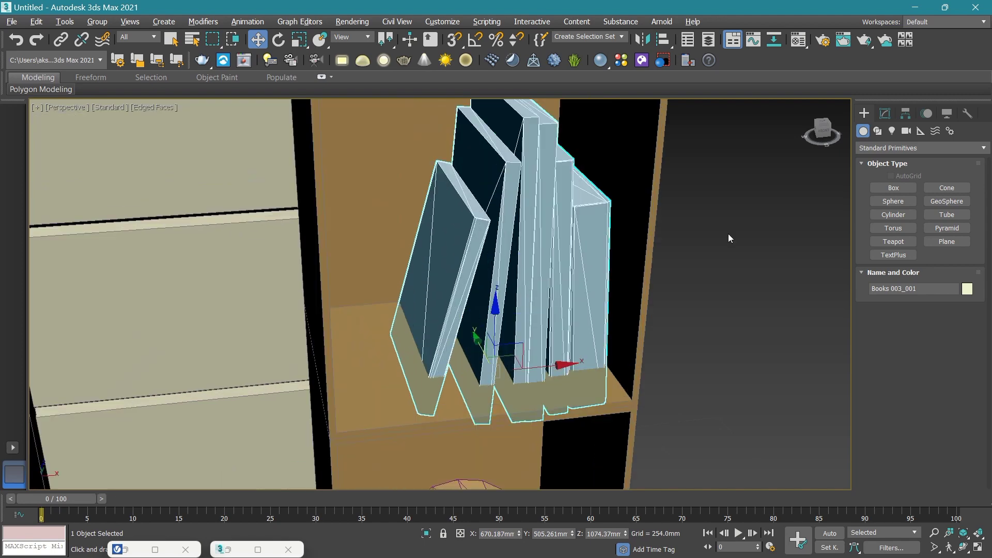
pyautogui.scroll(5, 584, 460)
pyautogui.moveTo(584, 460); pyautogui.dragTo(473, 268, button='middle')
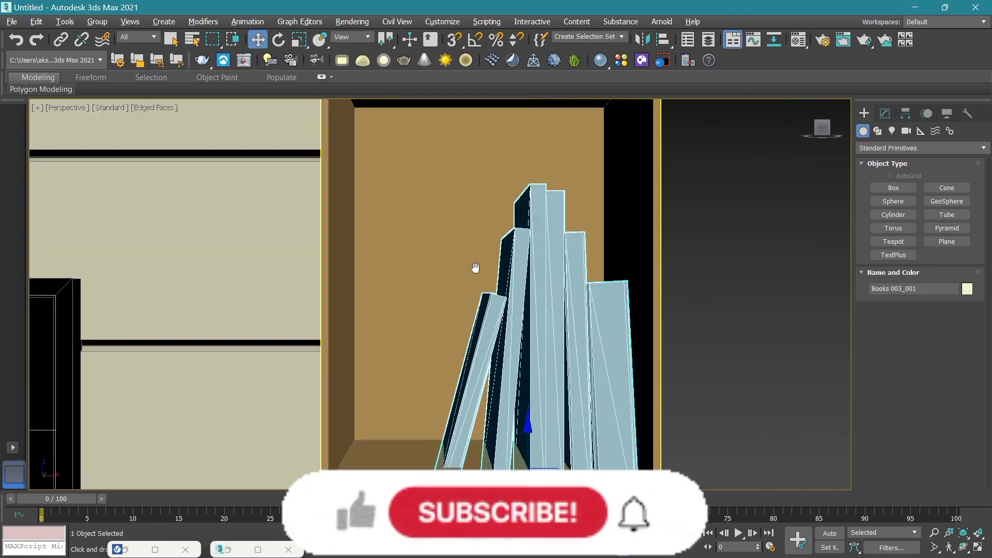
pyautogui.scroll(-1, 424, 354)
pyautogui.moveTo(424, 354); pyautogui.dragTo(431, 335)
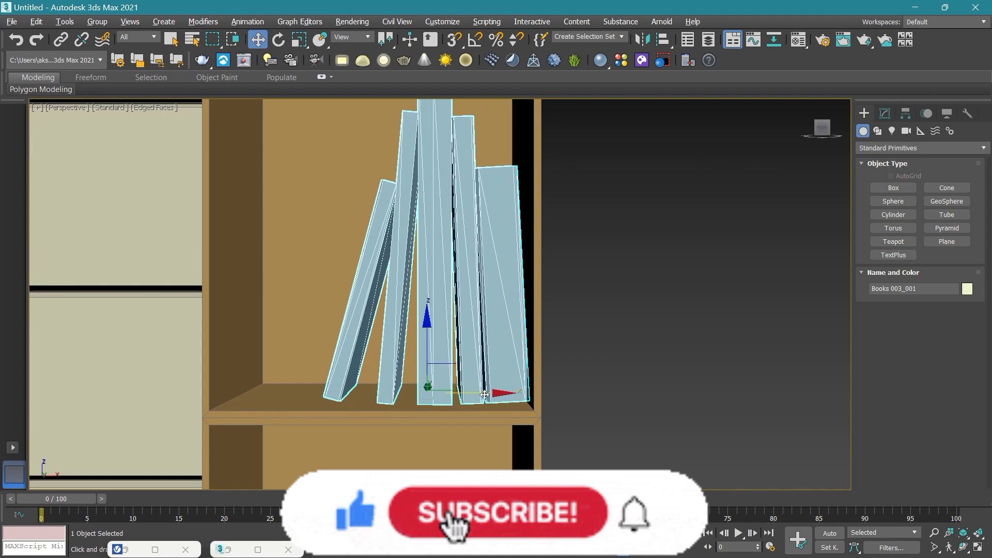
pyautogui.moveTo(483, 392); pyautogui.dragTo(481, 393)
pyautogui.scroll(-3, 679, 318)
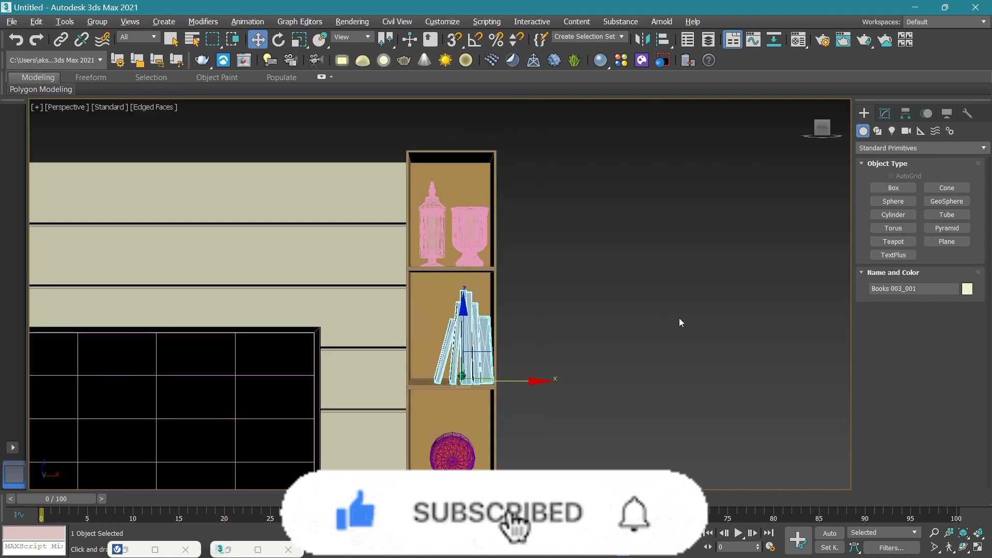
pyautogui.click(679, 317)
pyautogui.scroll(-3, 568, 246)
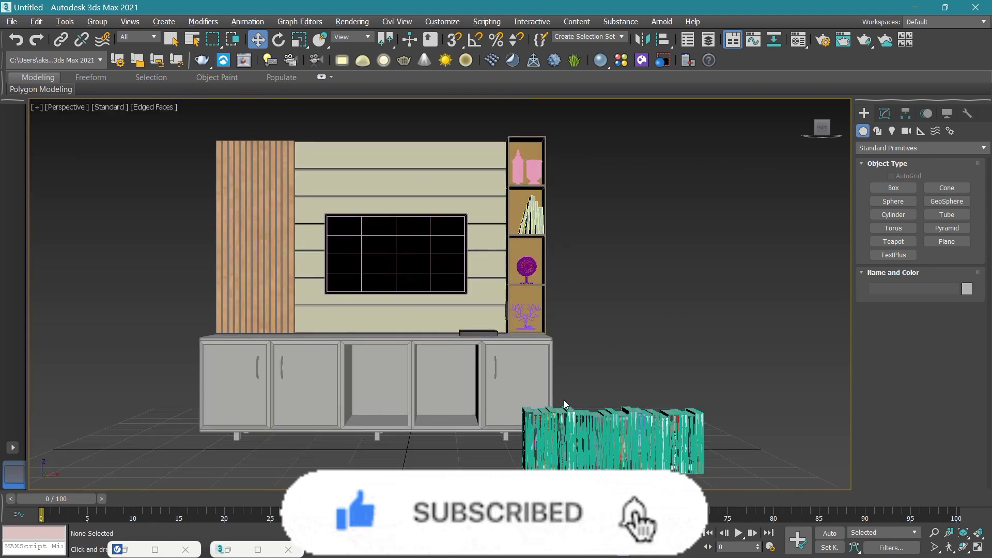
# Select the green books set on the floor and scale it narrower.
pyautogui.click(565, 415)
pyautogui.moveTo(652, 445); pyautogui.dragTo(596, 417, button='middle')
pyautogui.press('r')
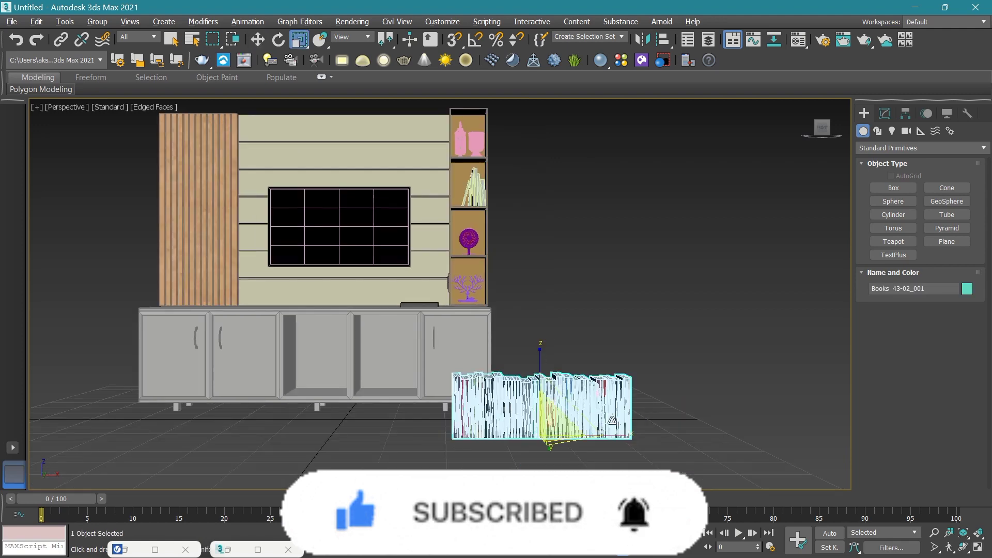
pyautogui.moveTo(602, 433); pyautogui.dragTo(587, 445)
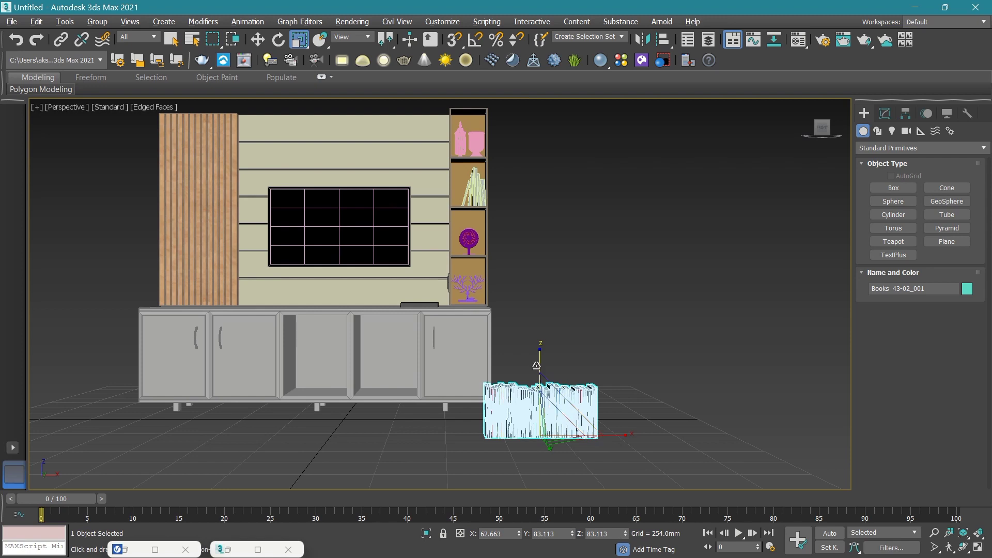
pyautogui.moveTo(568, 436)
pyautogui.mouseDown()
pyautogui.moveTo(563, 447)
pyautogui.moveTo(336, 442)
pyautogui.mouseUp()
# Move the green books into the open cabinet compartment, shifting them left.
pyautogui.press('w')
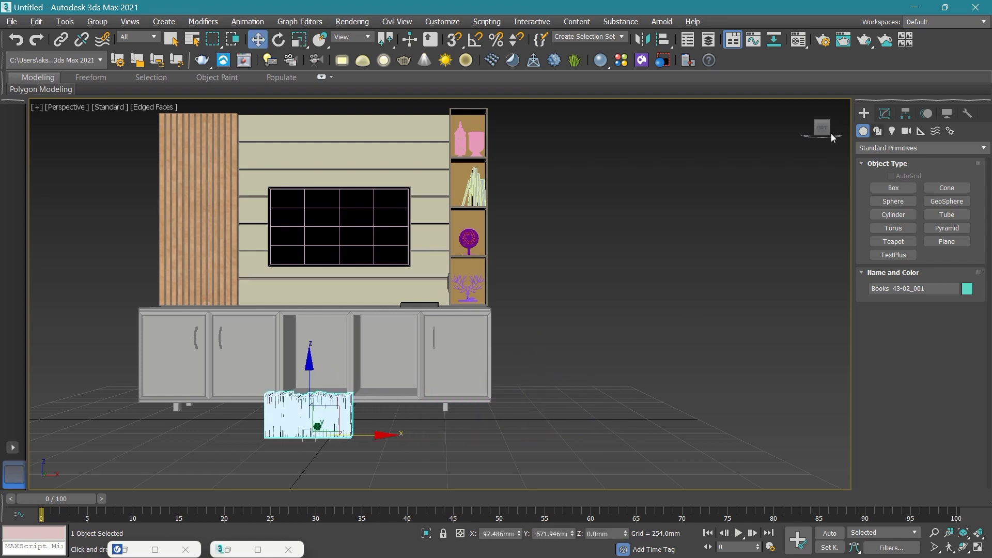
pyautogui.scroll(5, 466, 291)
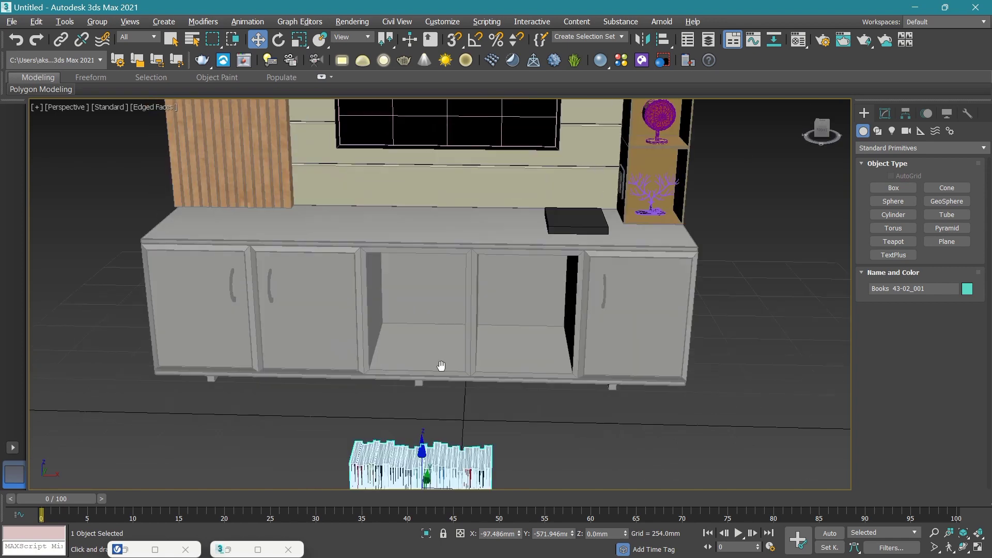
pyautogui.scroll(-3, 467, 290)
pyautogui.moveTo(468, 408); pyautogui.dragTo(463, 274)
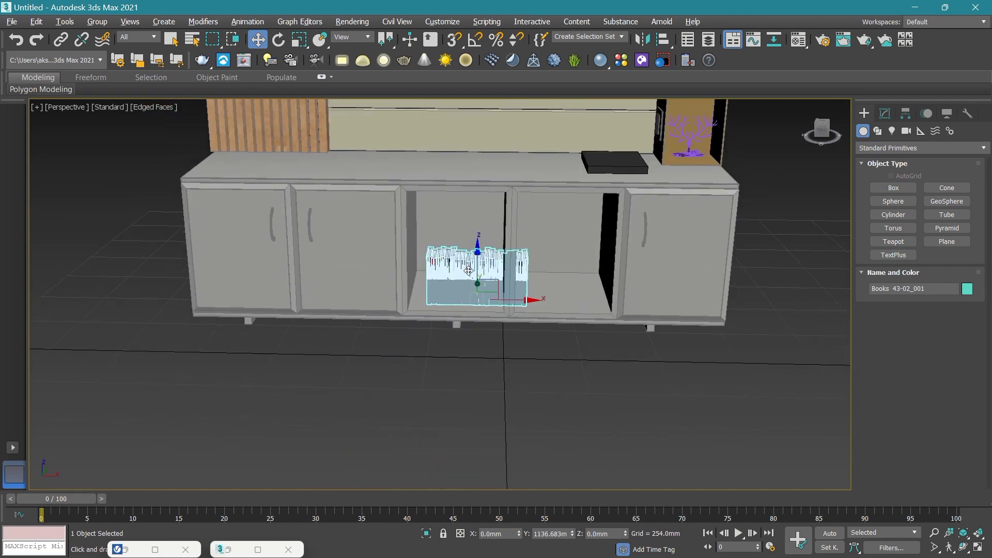
pyautogui.scroll(5, 464, 274)
pyautogui.scroll(-4, 594, 419)
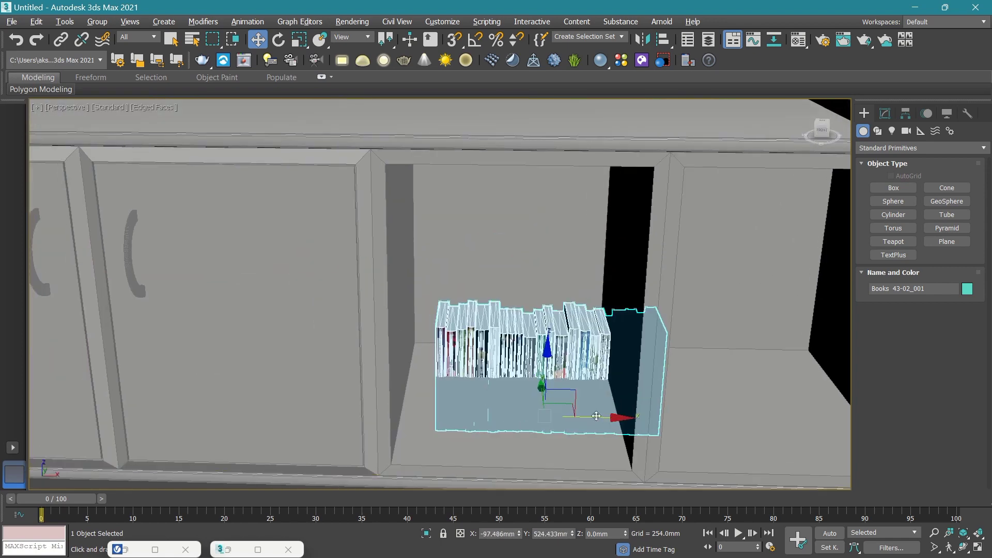
pyautogui.moveTo(599, 416); pyautogui.dragTo(571, 417)
# Rotate the books 90° around vertical, shrink them uniformly to 82%, and stretch them taller.
pyautogui.press('e')
pyautogui.moveTo(494, 443); pyautogui.dragTo(590, 433)
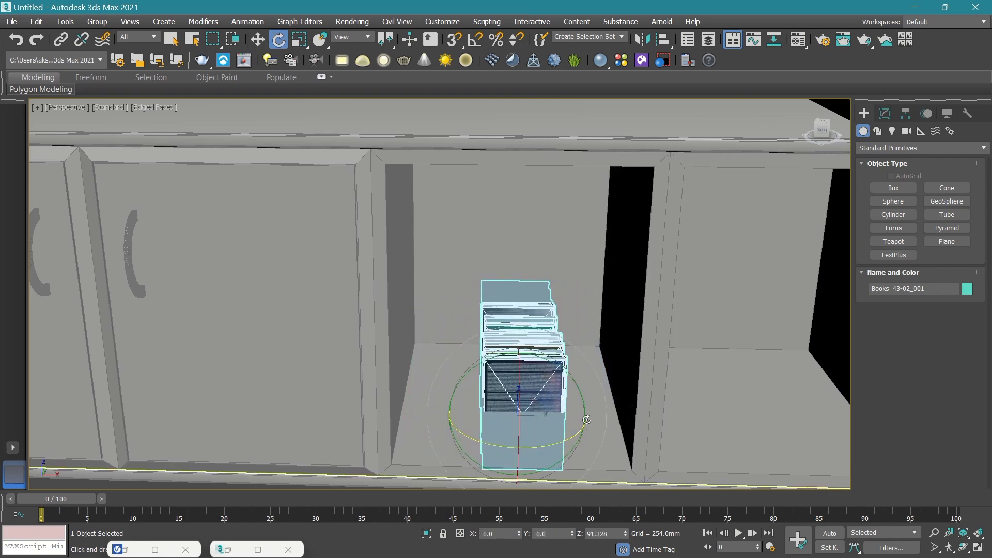
pyautogui.press('r')
pyautogui.moveTo(523, 393); pyautogui.dragTo(525, 407)
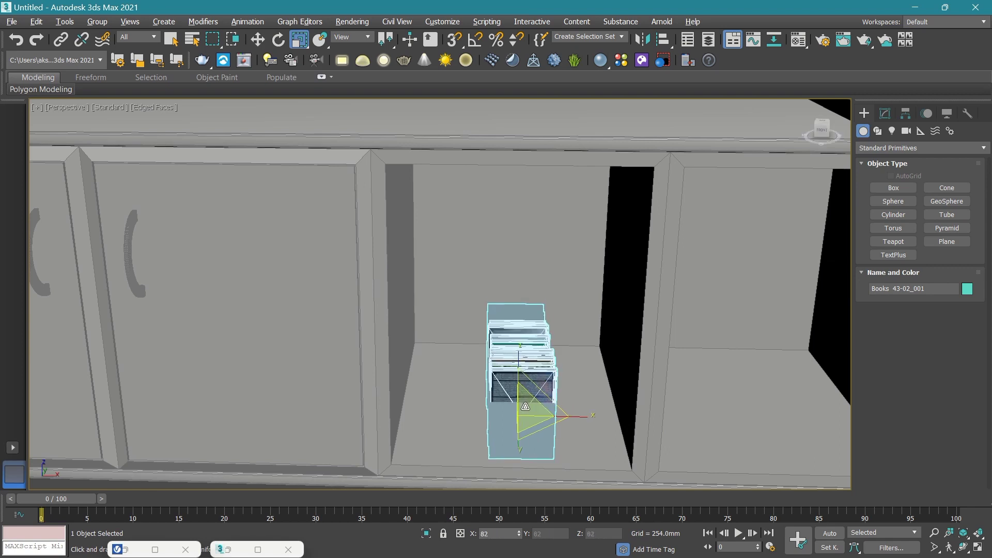
pyautogui.moveTo(518, 372); pyautogui.dragTo(515, 345)
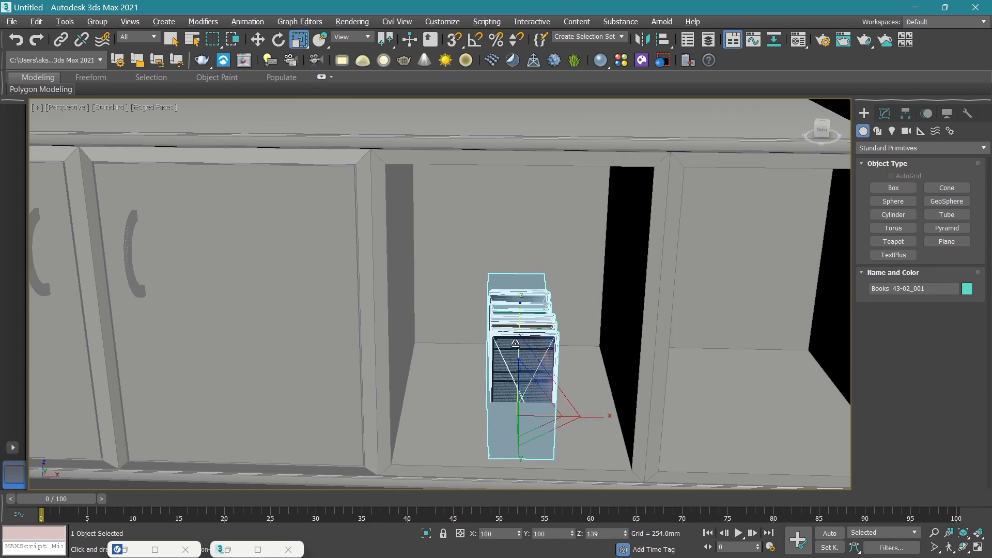
# Raise and slide the books left into place, then return to a front view of the TV unit.
pyautogui.press('w')
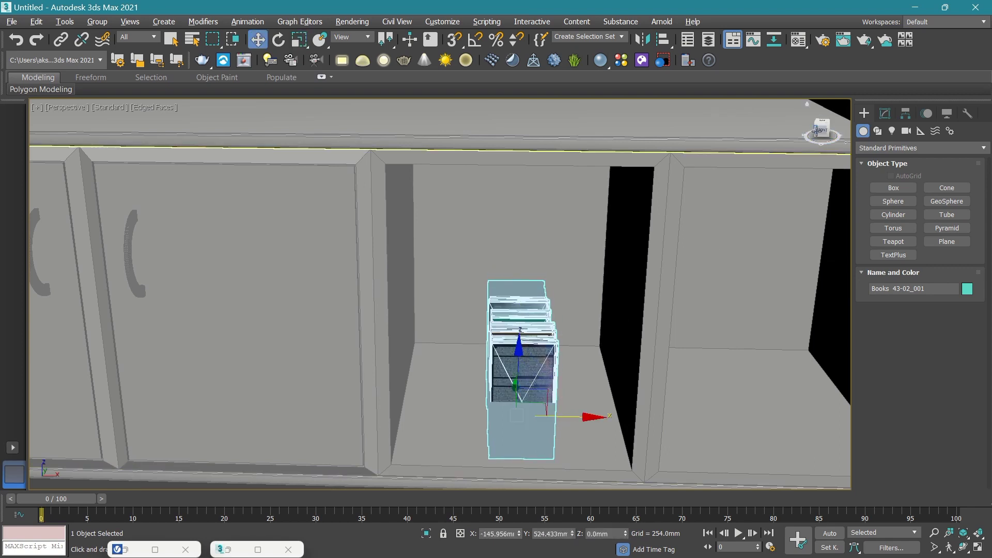
pyautogui.keyDown('alt'); pyautogui.moveTo(439, 294); pyautogui.dragTo(565, 372, button='middle'); pyautogui.keyUp('alt')
pyautogui.scroll(3, 516, 396)
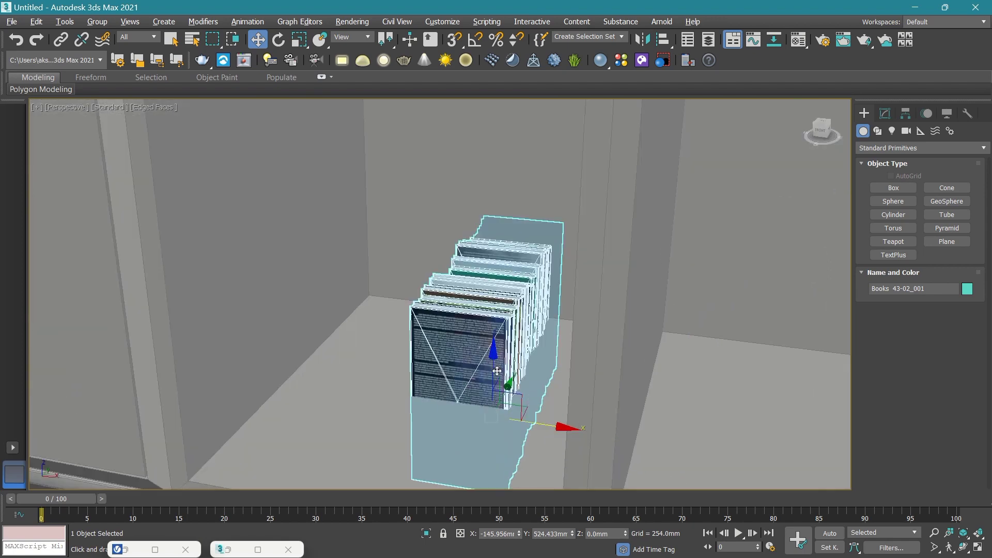
pyautogui.moveTo(496, 371)
pyautogui.mouseDown()
pyautogui.moveTo(484, 301)
pyautogui.moveTo(490, 356)
pyautogui.moveTo(480, 372)
pyautogui.moveTo(440, 351)
pyautogui.mouseUp()
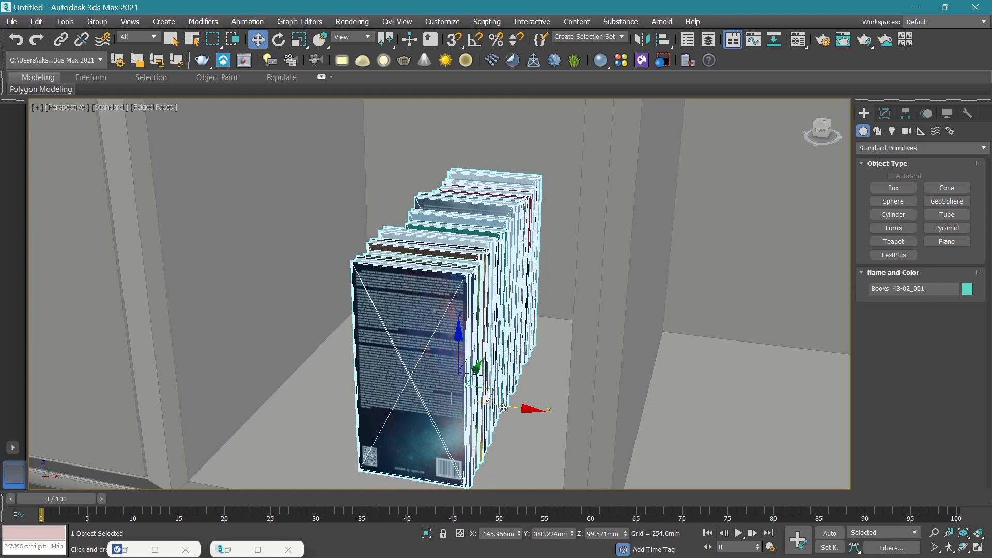
pyautogui.moveTo(503, 407); pyautogui.dragTo(389, 390)
pyautogui.moveTo(474, 398)
pyautogui.mouseDown(button='middle')
pyautogui.moveTo(490, 323)
pyautogui.moveTo(501, 329)
pyautogui.mouseUp(button='middle')
pyautogui.scroll(-3, 385, 255)
pyautogui.keyDown('alt'); pyautogui.moveTo(386, 255); pyautogui.dragTo(314, 299, button='middle'); pyautogui.keyUp('alt')
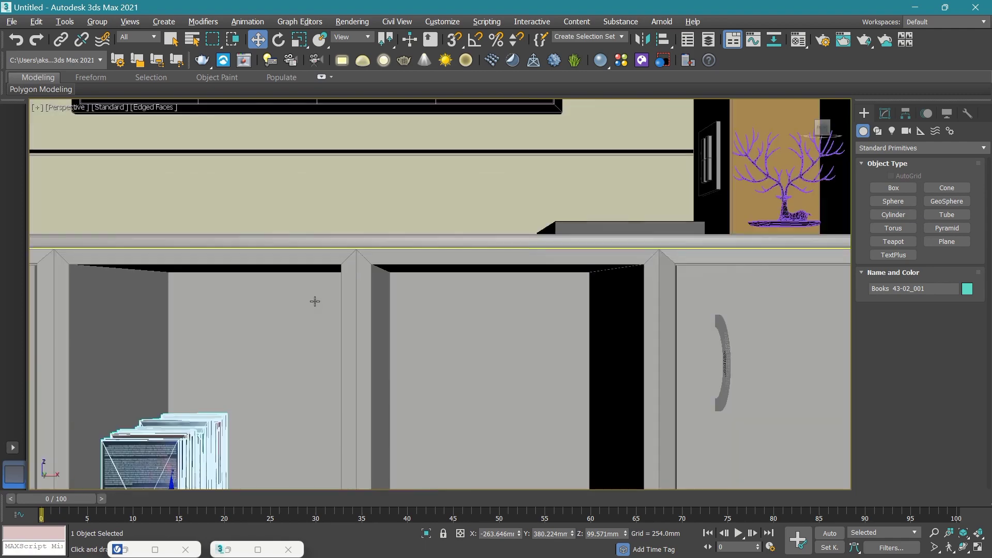
pyautogui.scroll(-5, 527, 307)
pyautogui.click(463, 414)
pyautogui.scroll(3, 464, 403)
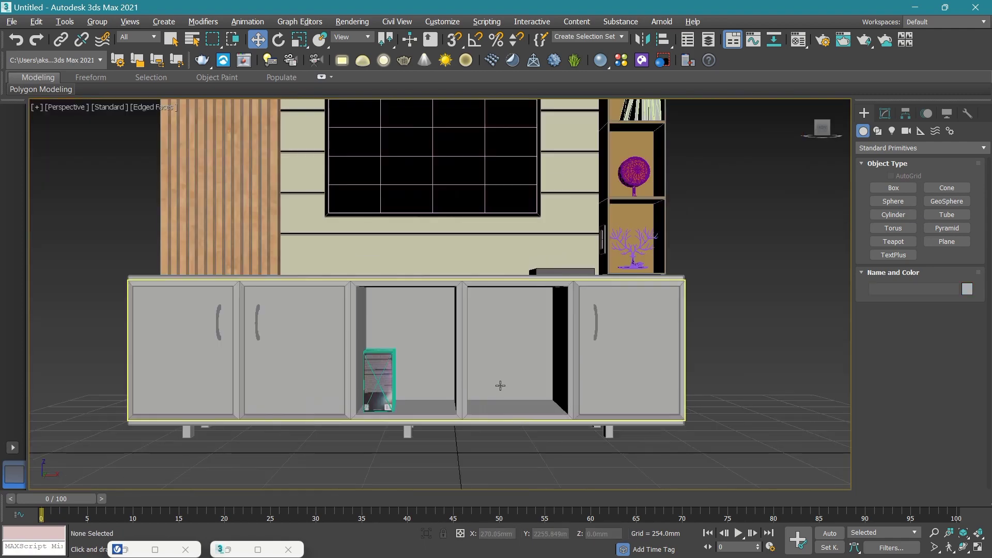
pyautogui.scroll(-3, 467, 389)
pyautogui.scroll(1, 467, 388)
pyautogui.scroll(2, 455, 397)
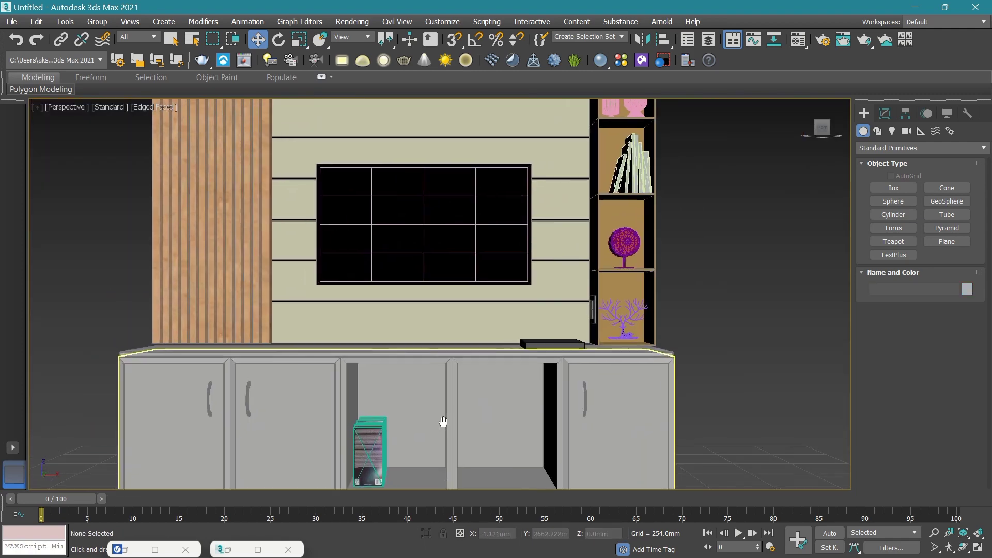
pyautogui.scroll(1, 442, 404)
pyautogui.scroll(-3, 446, 359)
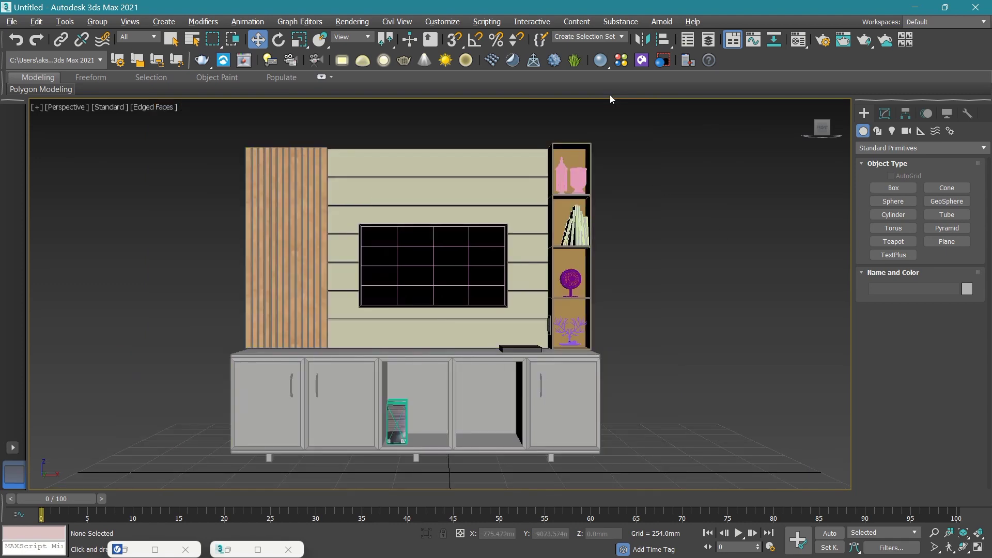
# Open Chaos Cosmos and browse to Vegetation > Indoor plants.
pyautogui.click(641, 63)
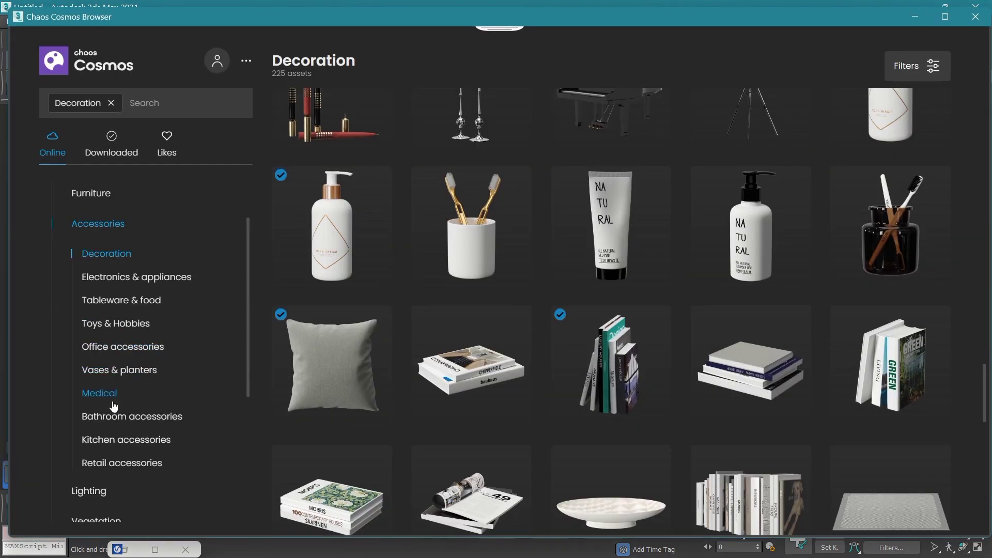
pyautogui.scroll(-1, 119, 478)
pyautogui.click(98, 465)
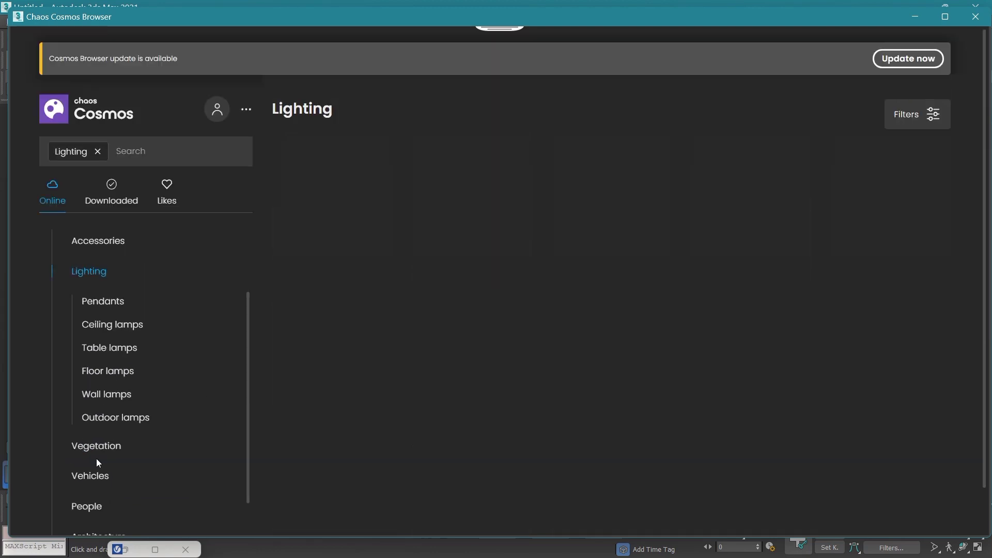
pyautogui.click(95, 454)
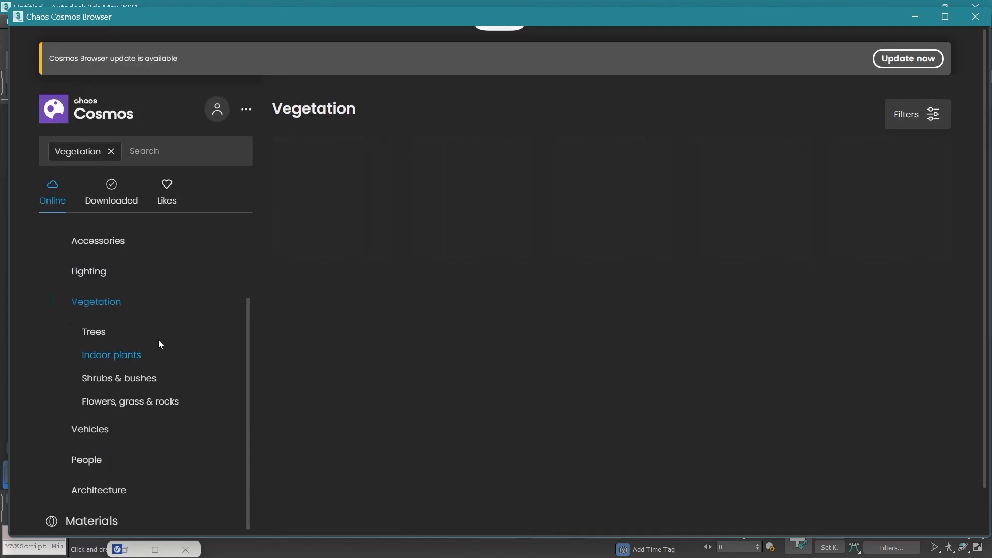
pyautogui.click(104, 358)
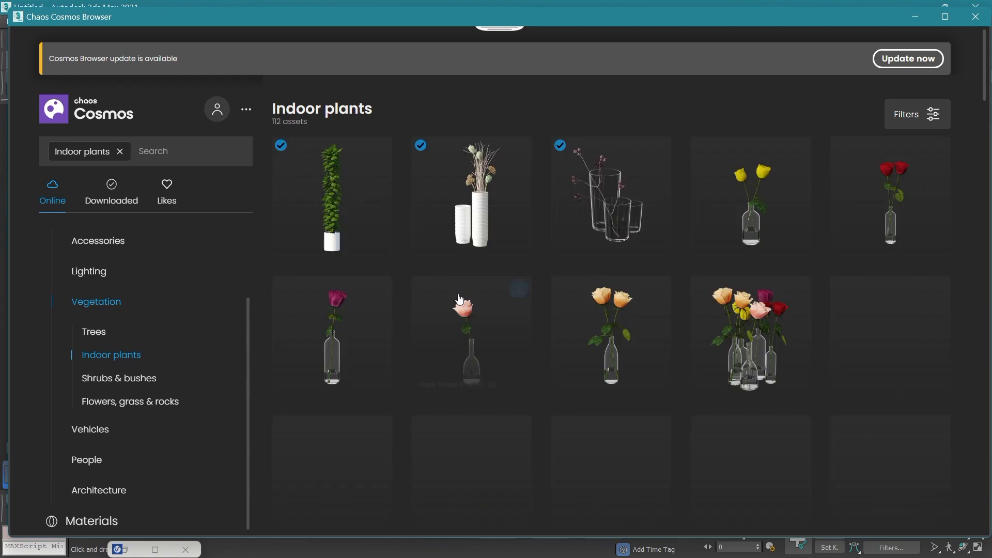
# Import Vase Bamboo 50-01 into the scene, delete it, and reopen the Cosmos browser.
pyautogui.scroll(-2, 460, 299)
pyautogui.scroll(-1, 460, 298)
pyautogui.scroll(-1, 459, 298)
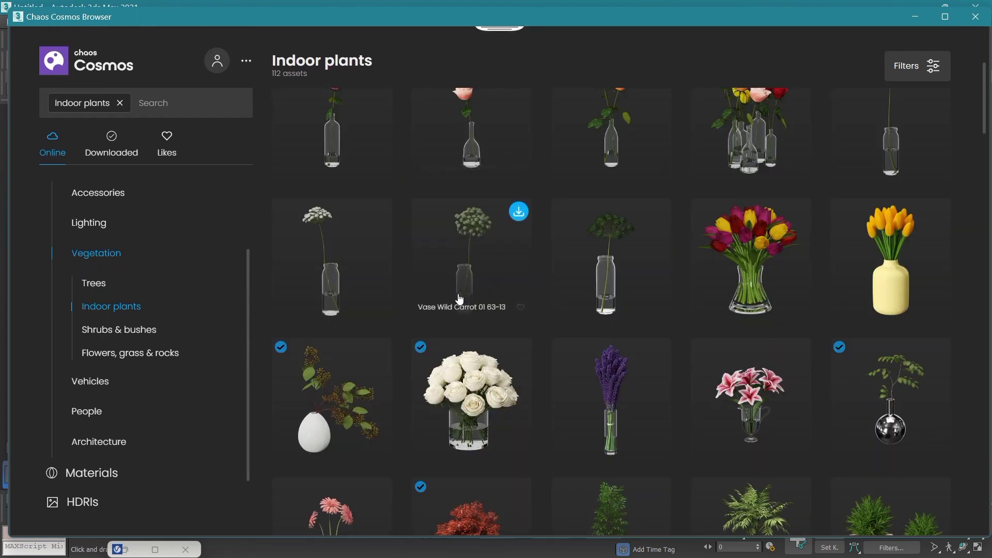
pyautogui.scroll(-2, 460, 299)
pyautogui.scroll(-2, 460, 298)
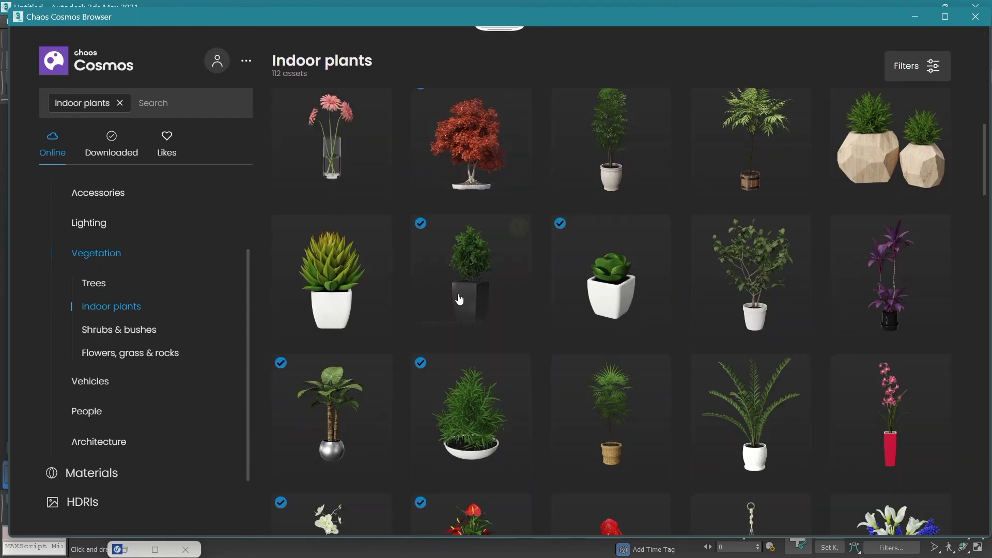
pyautogui.scroll(-1, 459, 298)
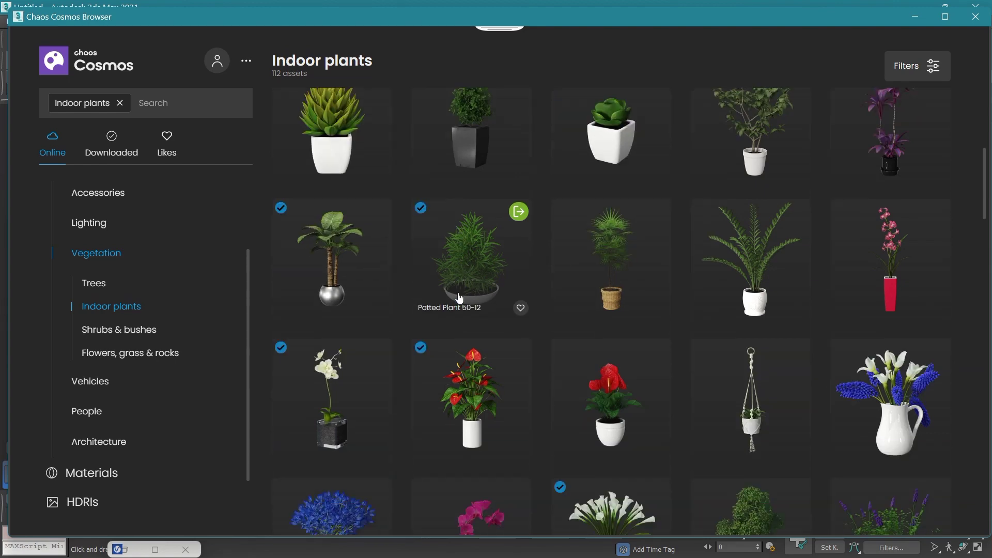
pyautogui.scroll(-2, 459, 298)
pyautogui.scroll(-2, 460, 298)
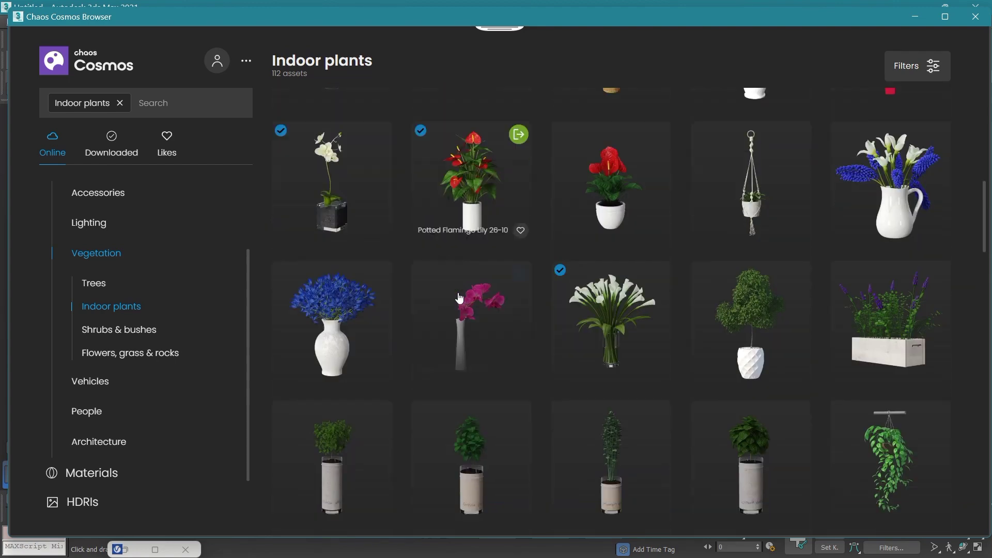
pyautogui.scroll(-1, 460, 297)
pyautogui.scroll(-2, 459, 296)
pyautogui.scroll(-1, 459, 297)
pyautogui.scroll(-2, 460, 297)
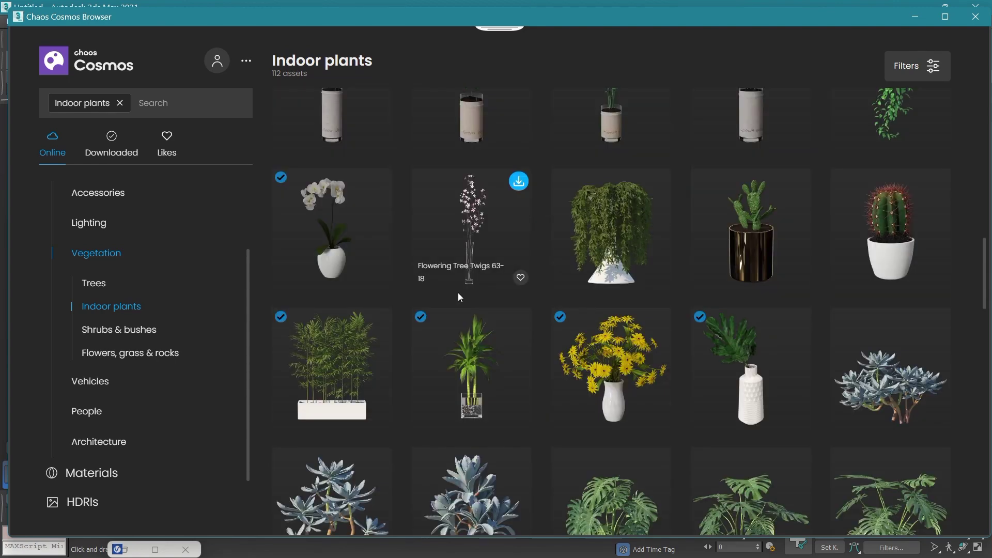
pyautogui.moveTo(470, 364)
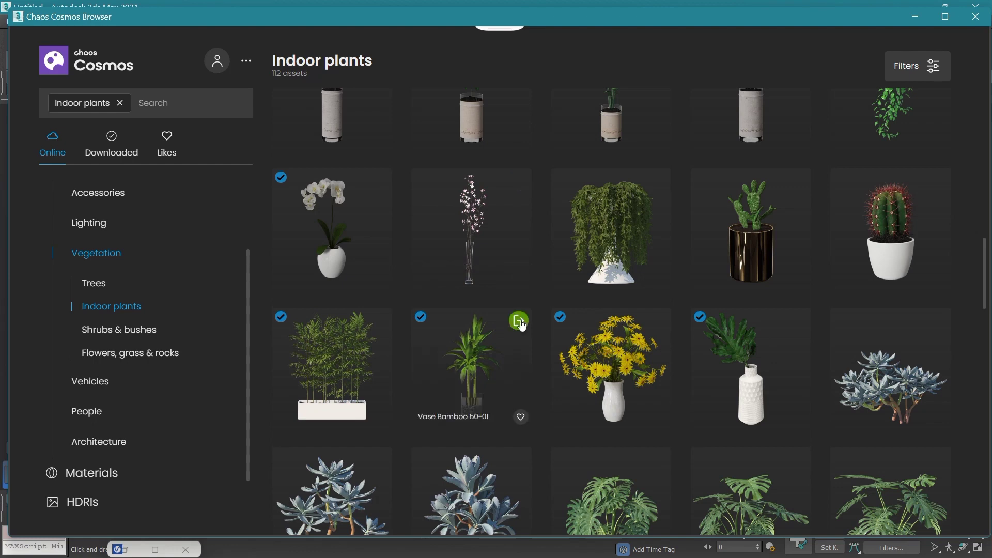
pyautogui.scroll(-1, 521, 325)
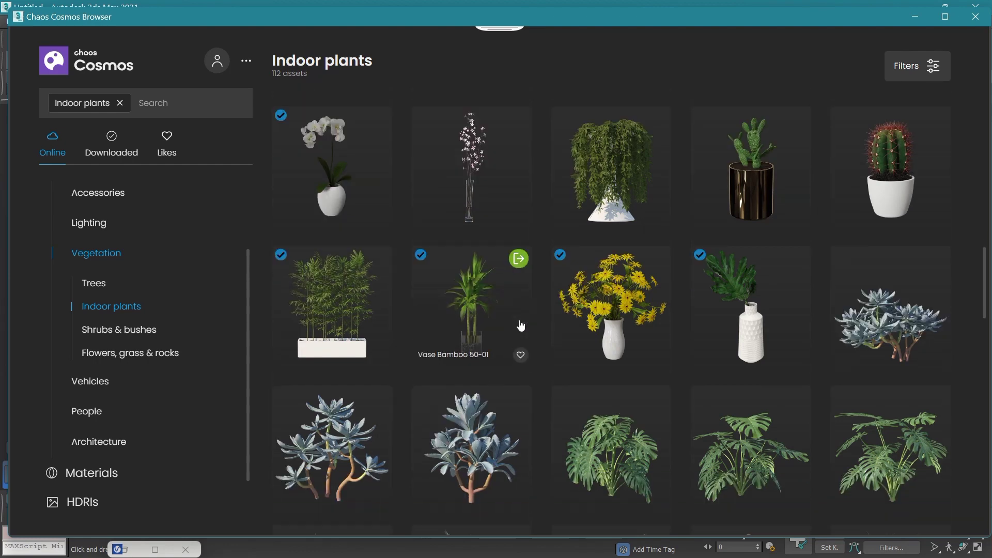
pyautogui.click(518, 259)
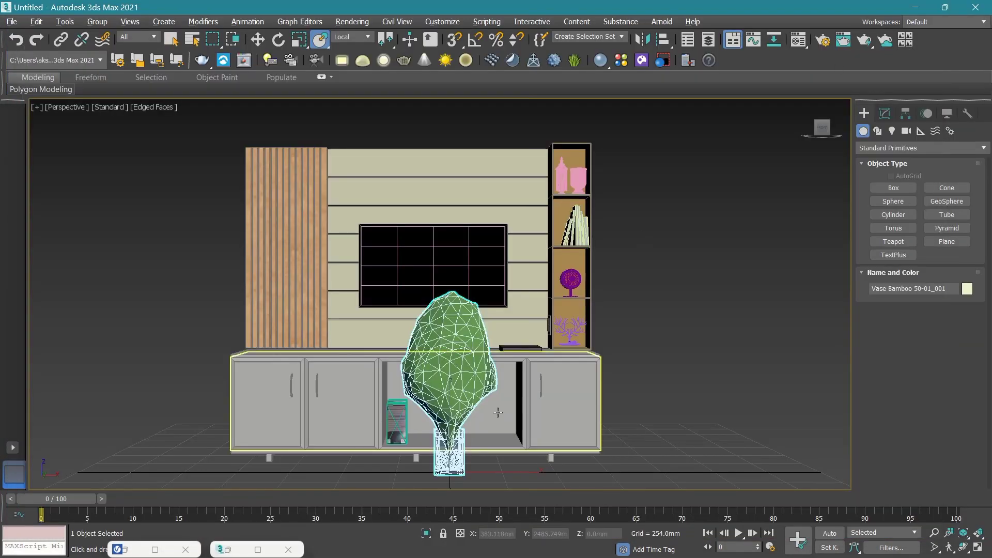
pyautogui.press('Delete')
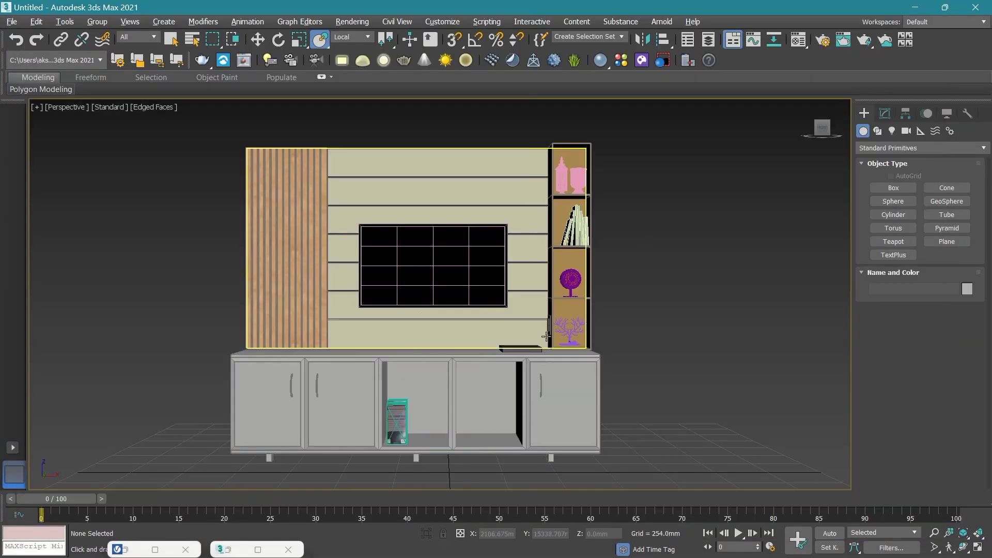
pyautogui.click(642, 61)
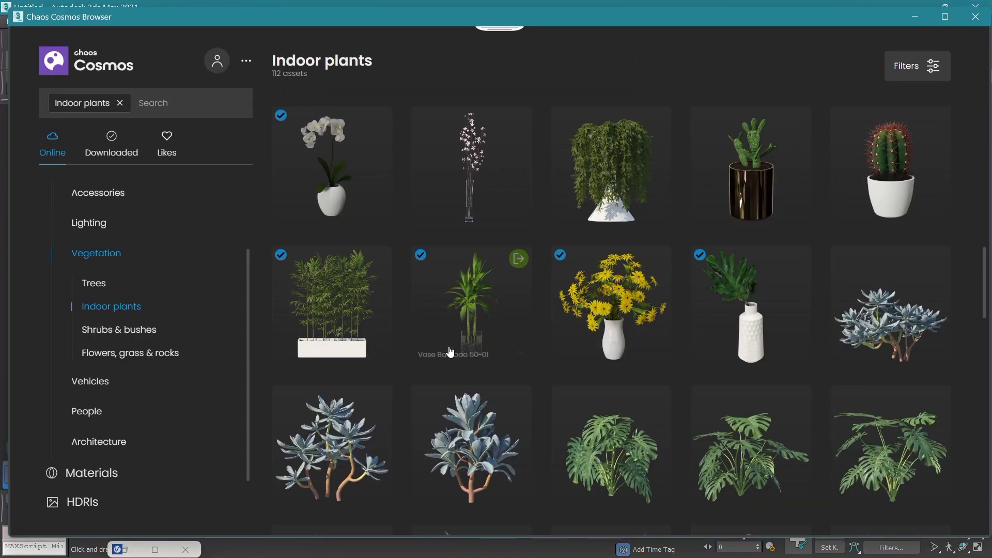
# Import Potted Plant 60-25 from the Indoor plants grid and dismiss the progress notice.
pyautogui.scroll(2, 421, 347)
pyautogui.scroll(3, 420, 348)
pyautogui.scroll(3, 421, 347)
pyautogui.scroll(2, 421, 348)
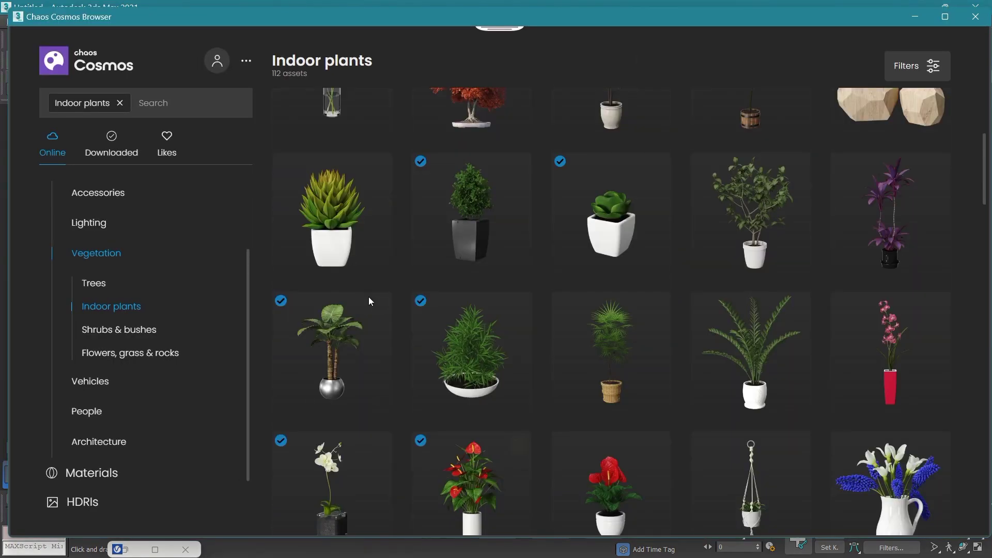
pyautogui.moveTo(471, 206)
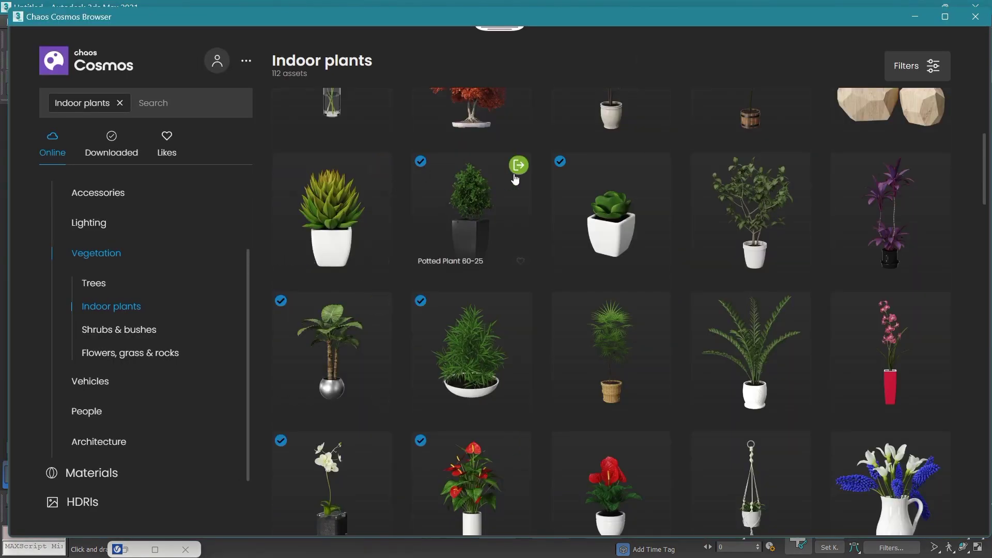
pyautogui.click(519, 172)
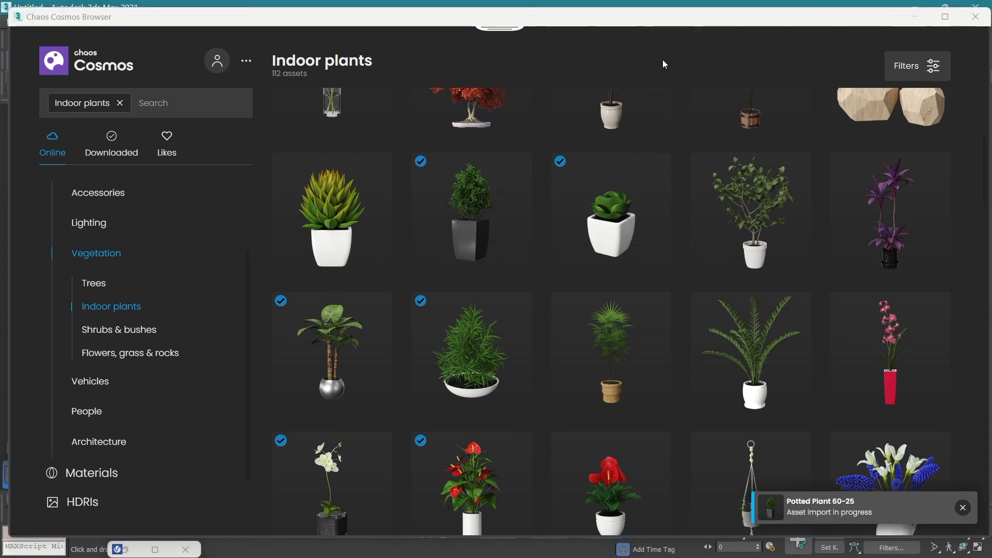
pyautogui.click(962, 510)
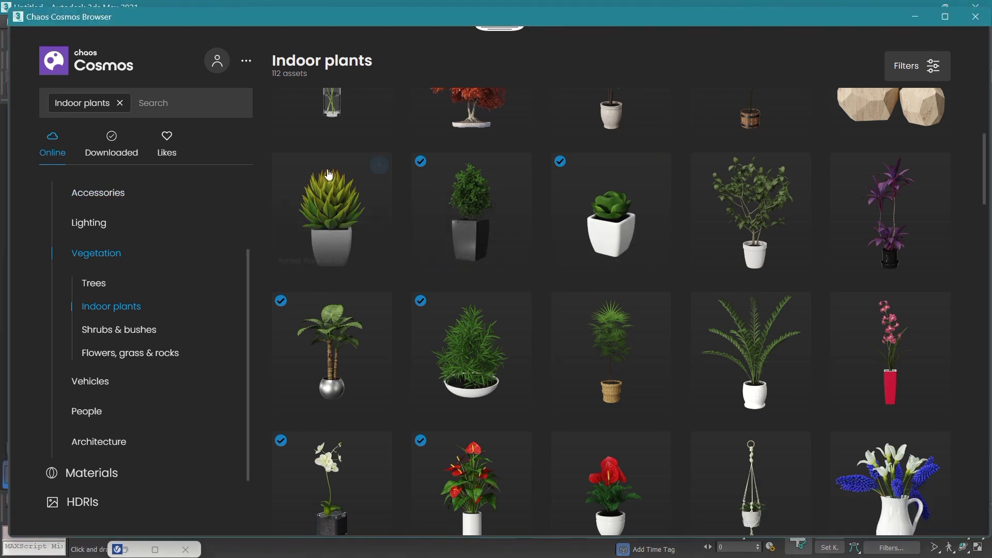
# Download Potted Plant 50-23 from the Indoor plants grid and wait for its import.
pyautogui.scroll(-5, 499, 387)
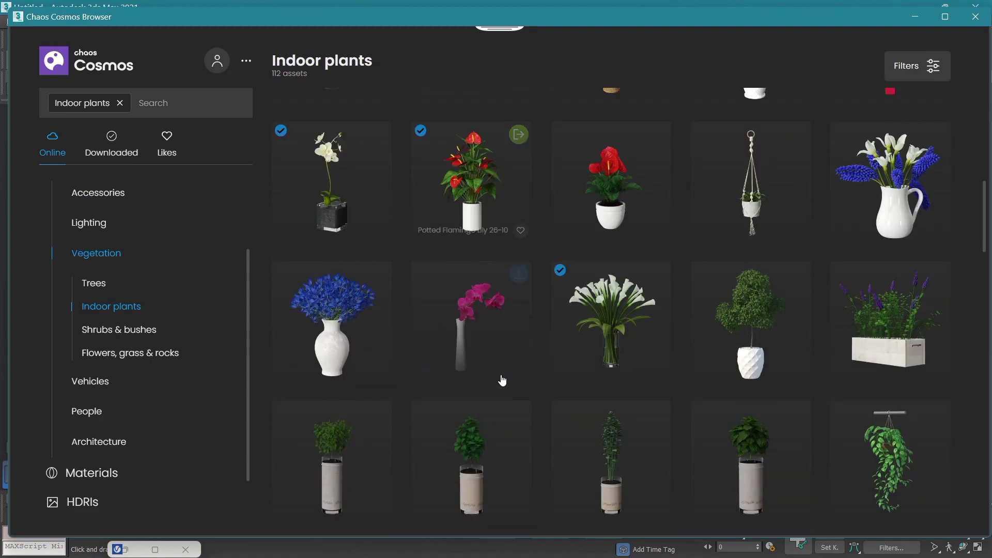
pyautogui.scroll(-5, 598, 411)
pyautogui.scroll(-2, 617, 396)
pyautogui.scroll(-4, 617, 396)
pyautogui.scroll(-2, 618, 395)
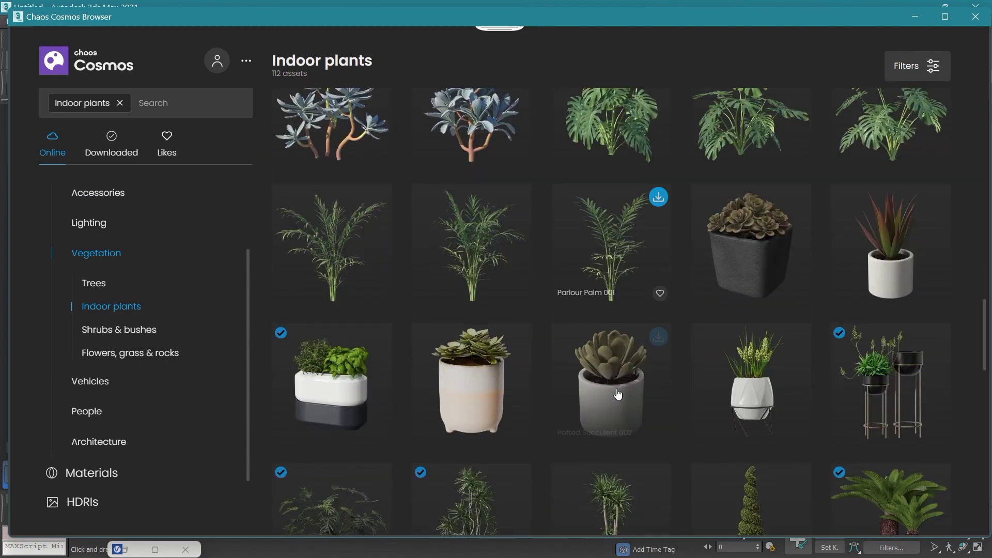
pyautogui.scroll(-1, 617, 395)
pyautogui.scroll(3, 616, 393)
pyautogui.scroll(3, 594, 377)
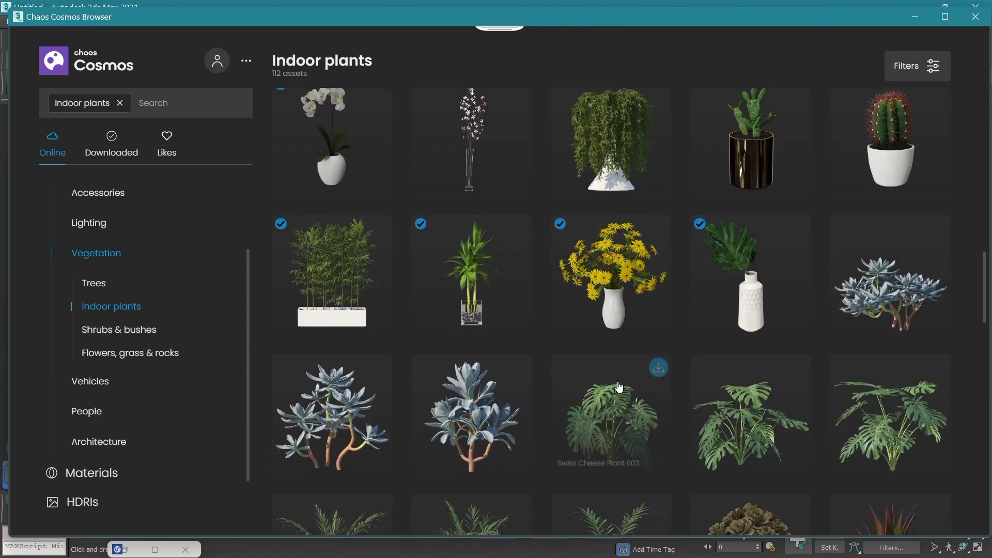
pyautogui.scroll(4, 449, 319)
pyautogui.scroll(4, 414, 308)
pyautogui.scroll(5, 413, 308)
pyautogui.scroll(5, 392, 258)
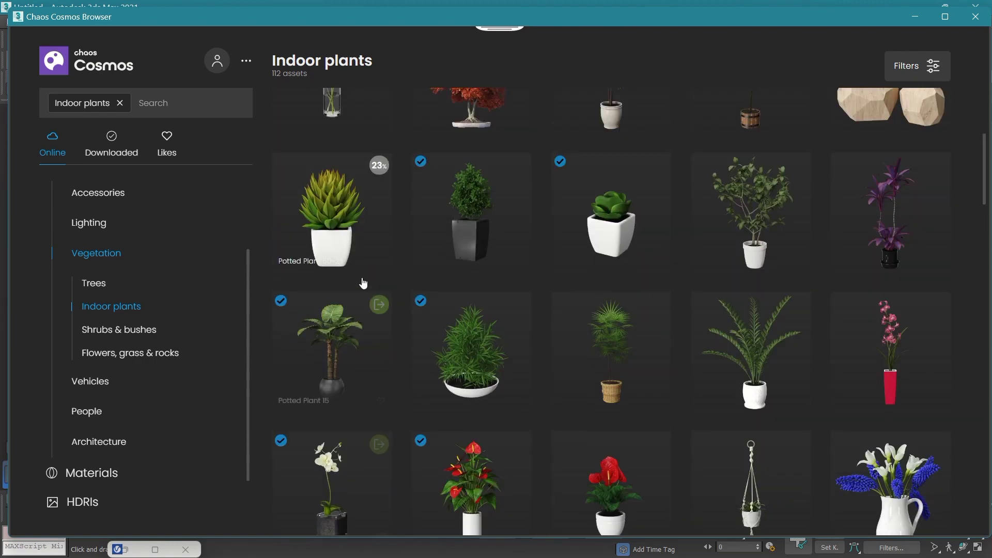
pyautogui.click(377, 230)
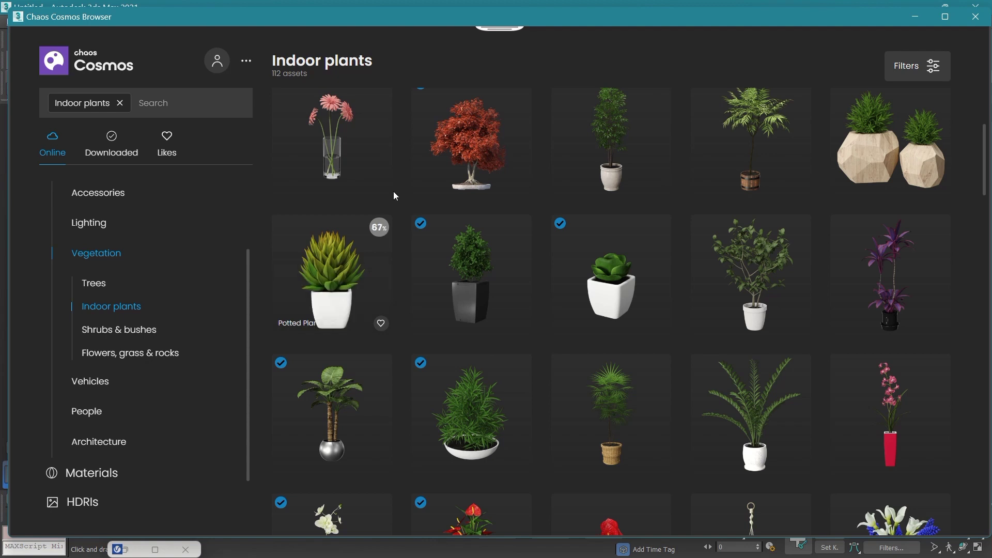
pyautogui.scroll(-3, 554, 409)
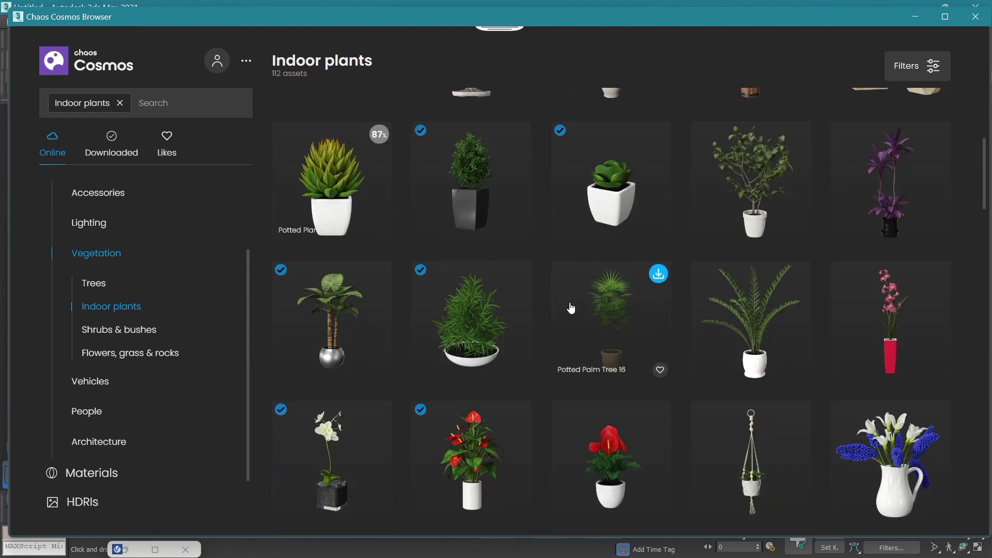
pyautogui.scroll(1, 389, 199)
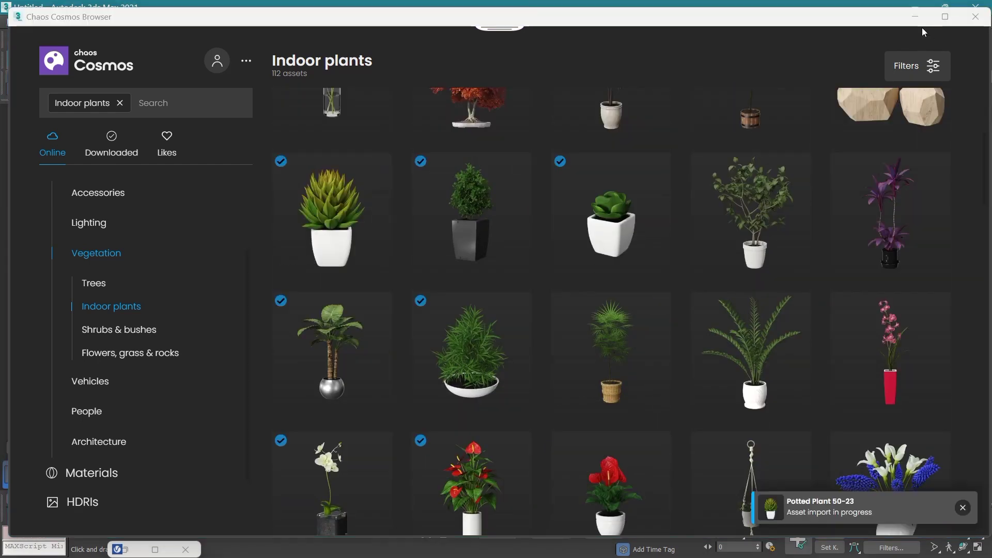
# Scale the imported Potted Plant 50-23 up.
pyautogui.press('r')
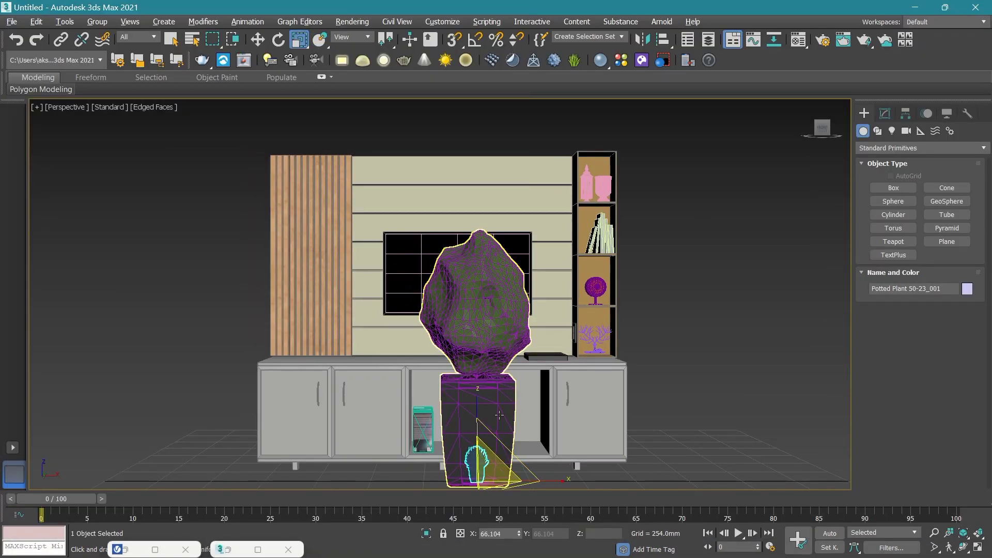
pyautogui.scroll(8, 482, 442)
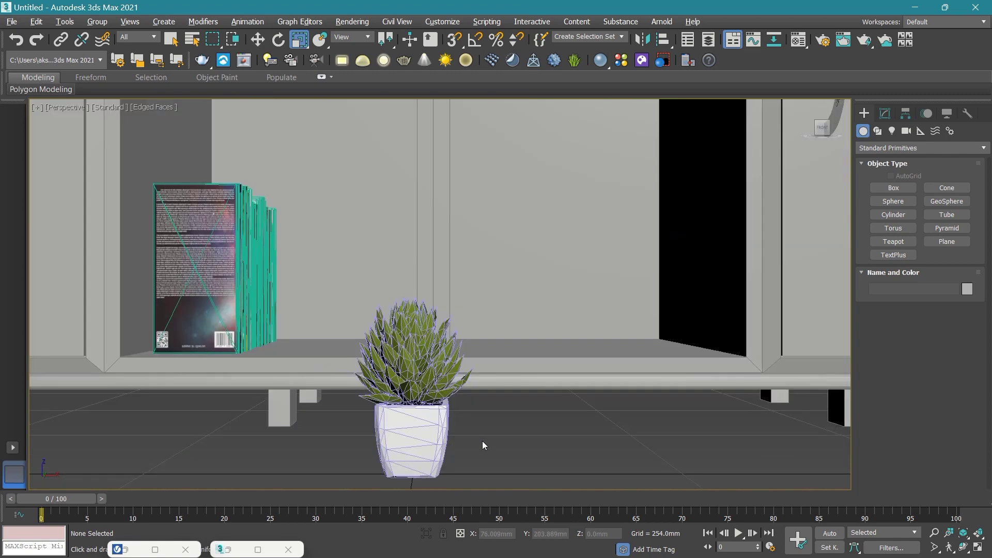
pyautogui.moveTo(431, 464); pyautogui.dragTo(444, 449)
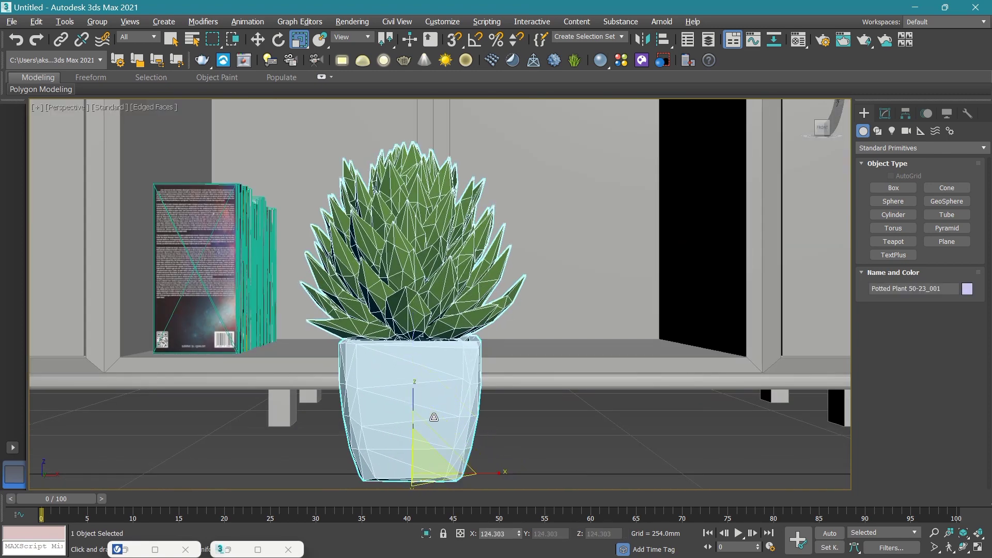
pyautogui.scroll(-6, 455, 444)
# Move the plant right, up to shelf level, and deep into the cabinet's right open compartment.
pyautogui.press('w')
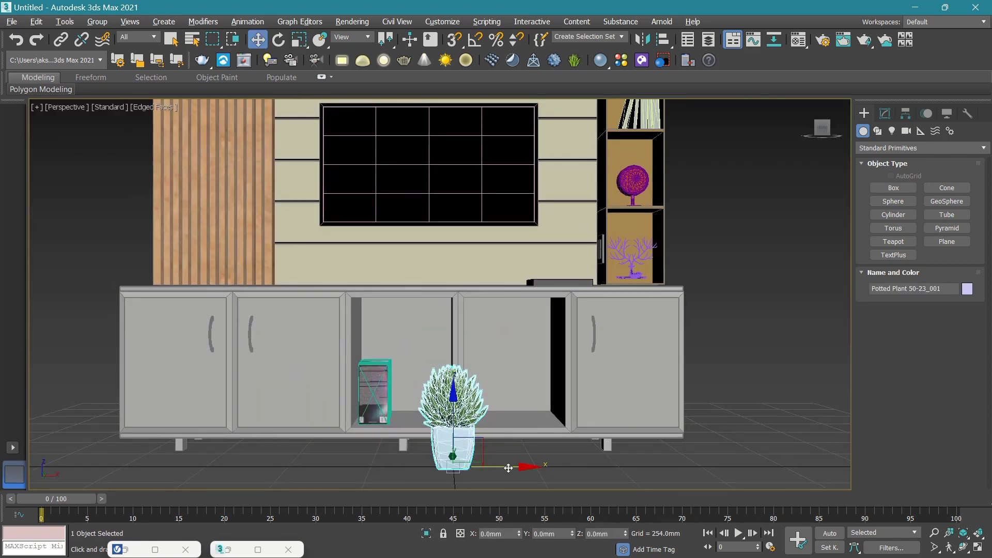
pyautogui.moveTo(509, 467); pyautogui.dragTo(572, 467)
pyautogui.moveTo(825, 131); pyautogui.dragTo(808, 150)
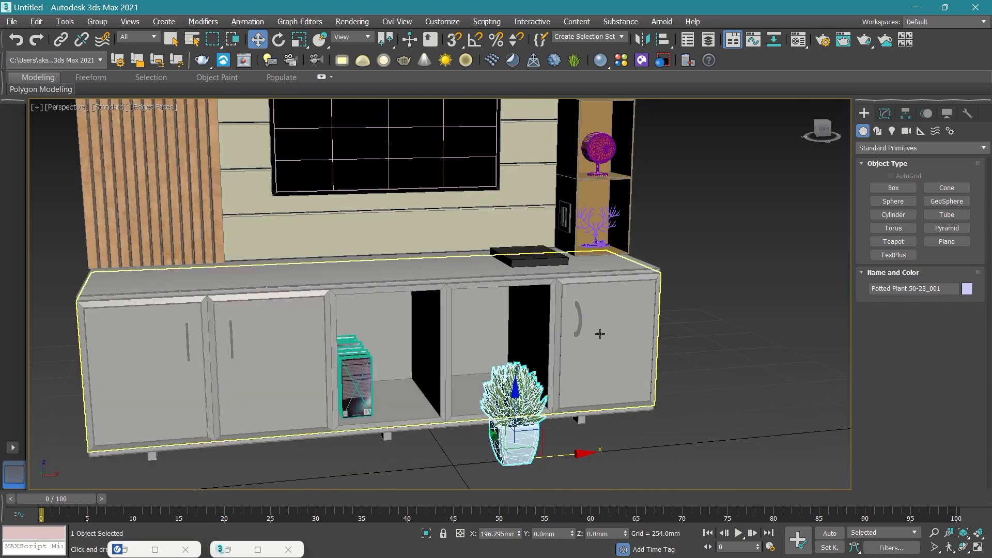
pyautogui.scroll(3, 552, 391)
pyautogui.scroll(2, 552, 391)
pyautogui.moveTo(571, 387); pyautogui.dragTo(572, 276)
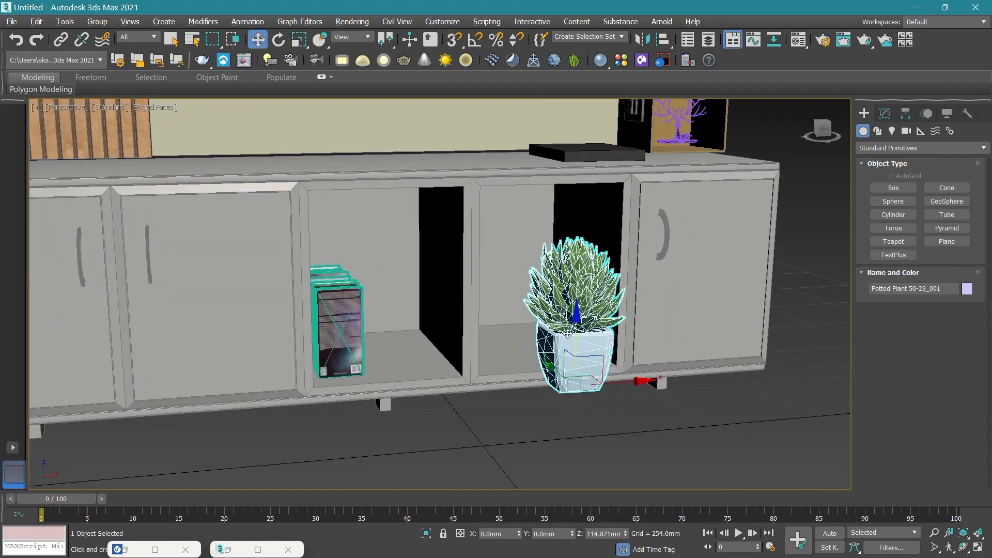
pyautogui.scroll(4, 572, 276)
pyautogui.moveTo(589, 402)
pyautogui.mouseDown()
pyautogui.moveTo(509, 292)
pyautogui.moveTo(528, 321)
pyautogui.mouseUp()
pyautogui.scroll(2, 526, 305)
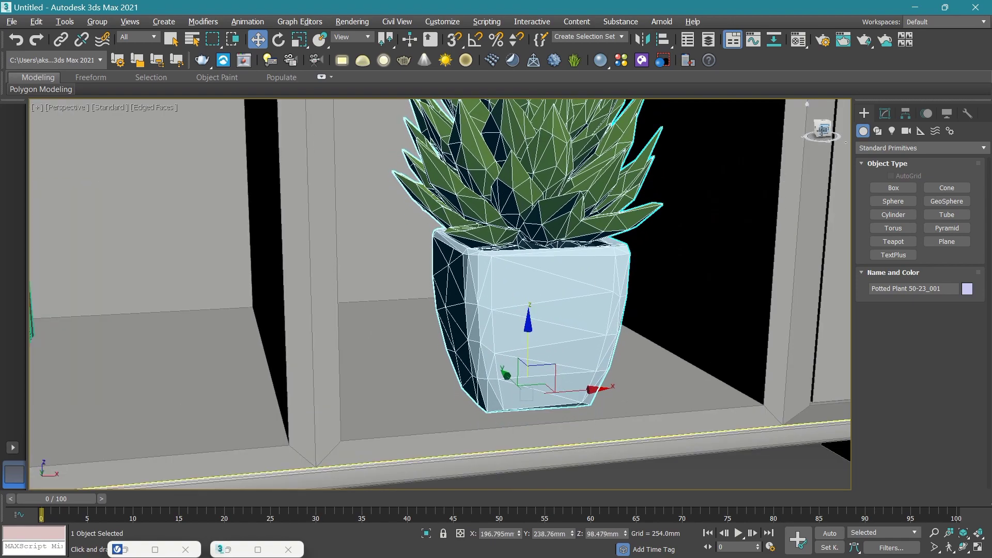
pyautogui.scroll(-2, 528, 430)
pyautogui.scroll(-3, 528, 430)
pyautogui.scroll(-2, 527, 430)
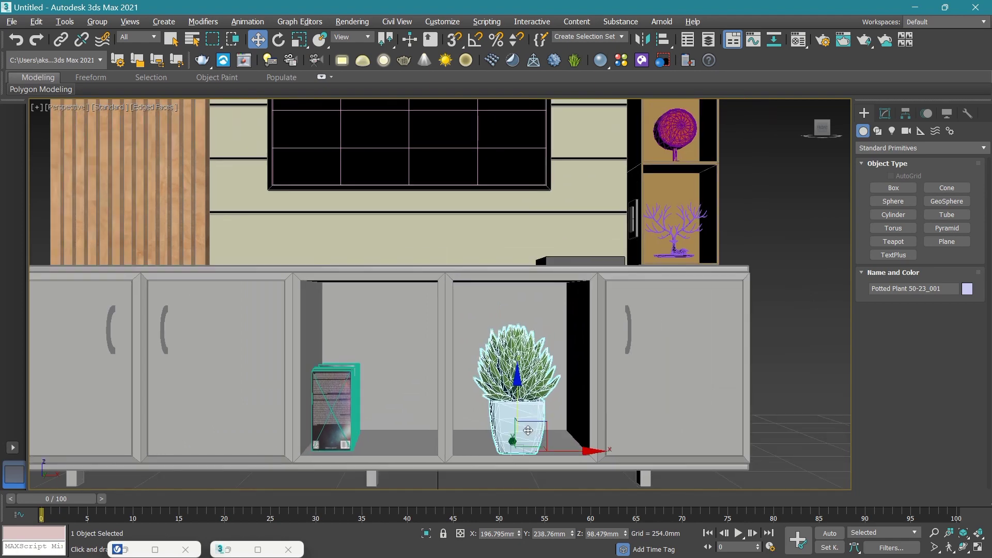
pyautogui.scroll(-2, 528, 430)
pyautogui.moveTo(517, 434); pyautogui.dragTo(509, 426)
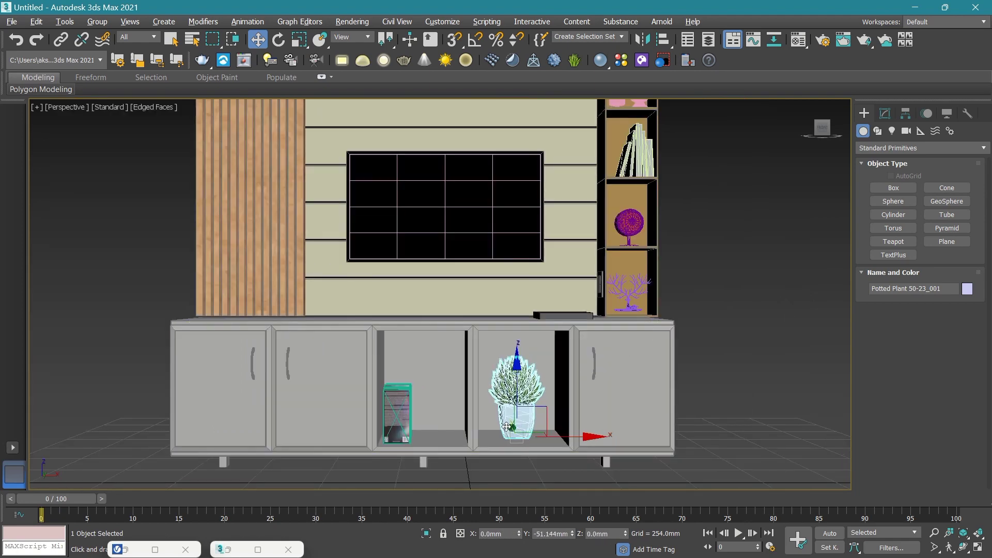
# Briefly check the books stack, then start creating a Plane from Standard Primitives.
pyautogui.click(711, 295)
pyautogui.moveTo(563, 375)
pyautogui.mouseDown(button='middle')
pyautogui.moveTo(563, 389)
pyautogui.moveTo(563, 380)
pyautogui.mouseUp(button='middle')
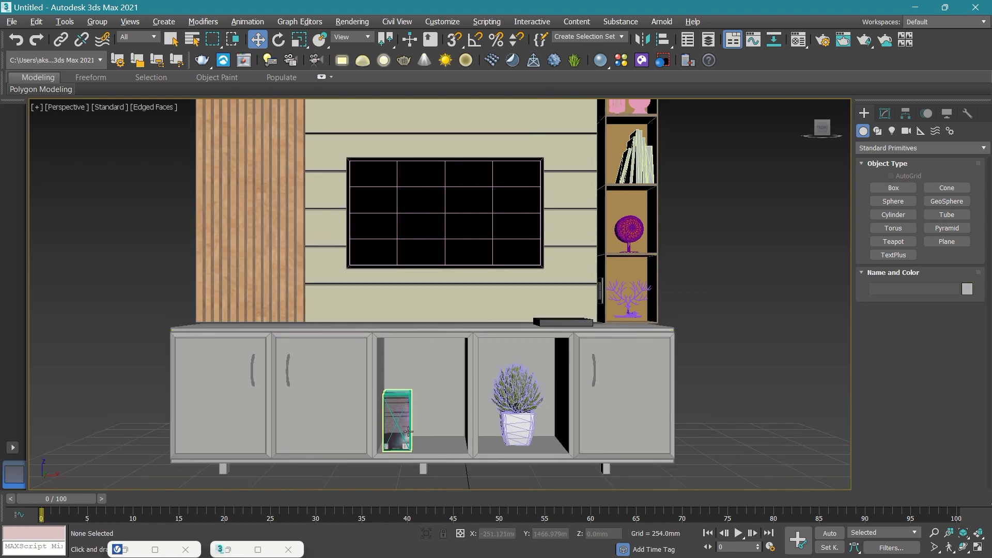
pyautogui.scroll(3, 418, 396)
pyautogui.click(400, 420)
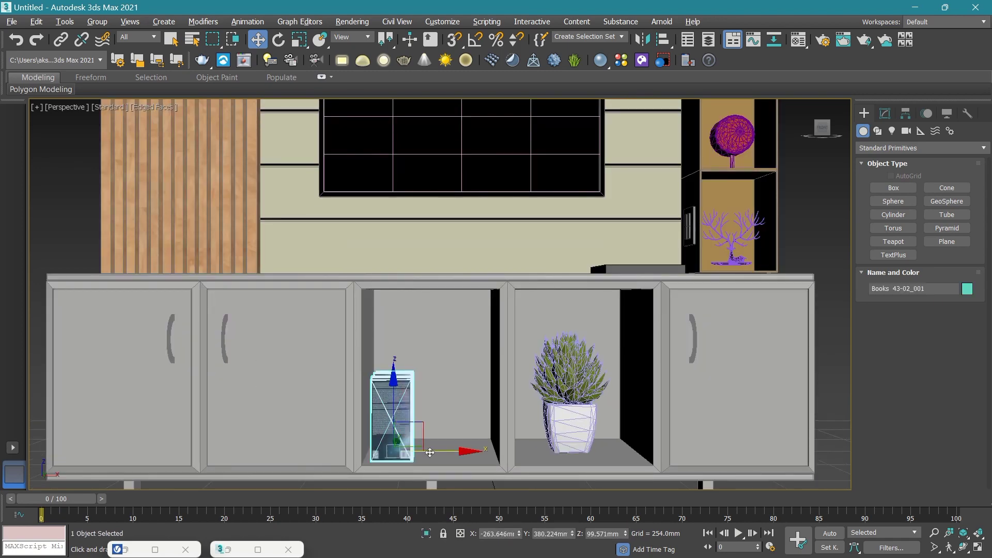
pyautogui.scroll(-4, 465, 357)
pyautogui.click(707, 268)
pyautogui.scroll(2, 523, 363)
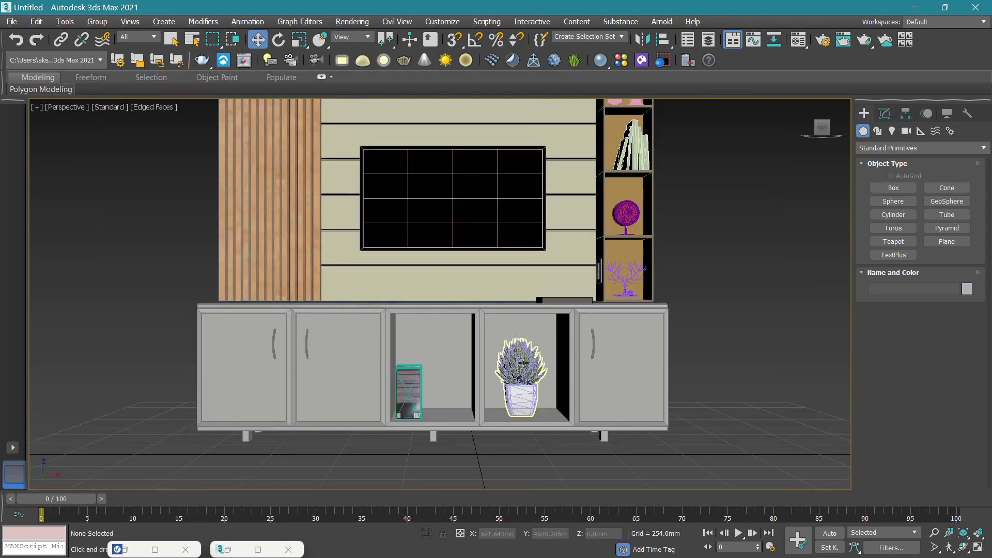
pyautogui.scroll(1, 382, 297)
pyautogui.scroll(2, 472, 330)
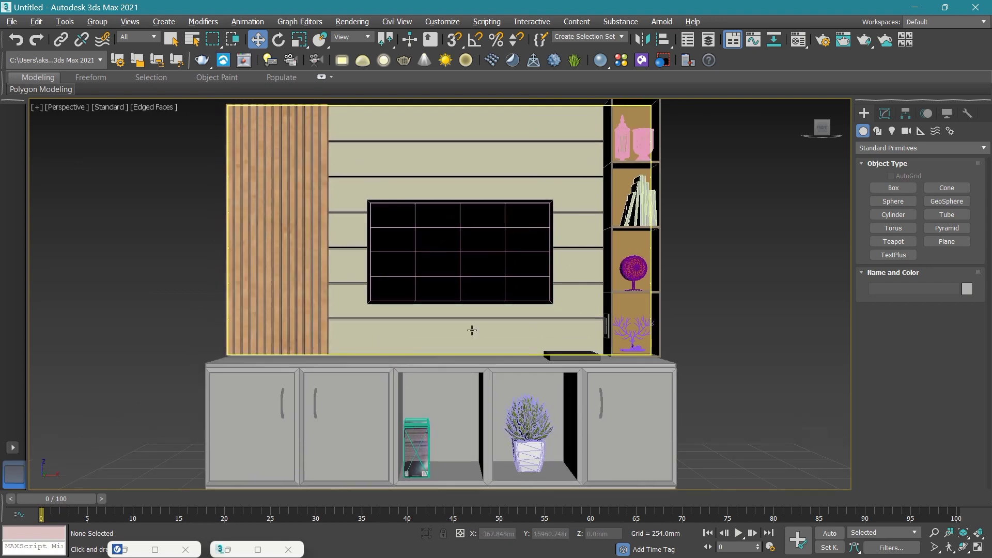
pyautogui.click(941, 241)
pyautogui.scroll(1, 480, 403)
pyautogui.scroll(1, 505, 324)
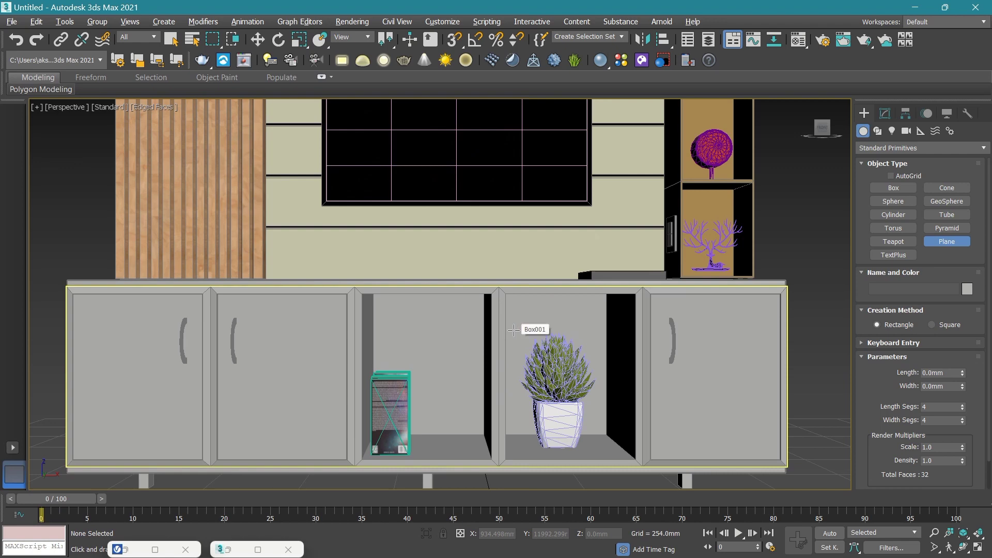
# Draw a snapped plane in the front view covering the two open middle compartments.
pyautogui.hotkey('alt', 'w')
pyautogui.scroll(2, 640, 207)
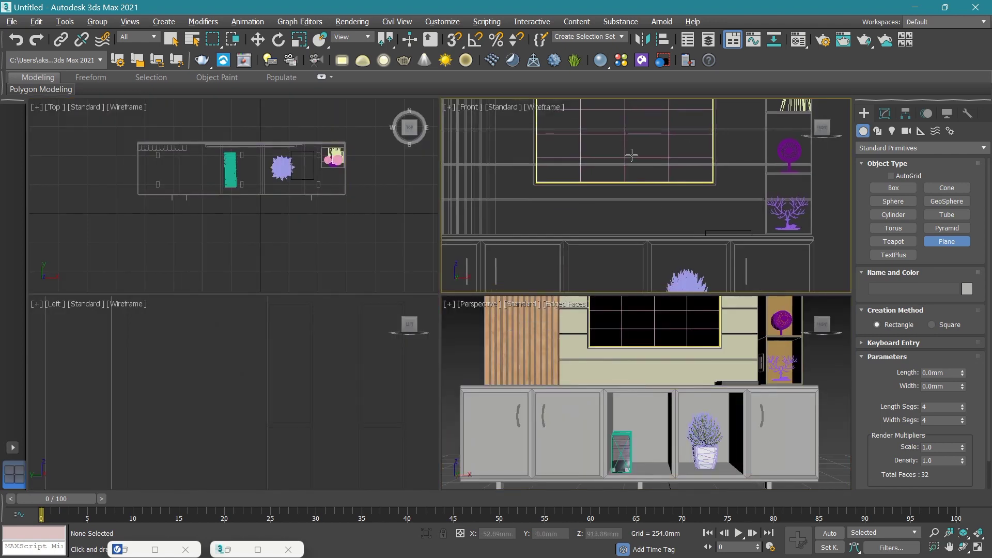
pyautogui.hotkey('alt', 'w')
pyautogui.moveTo(625, 162); pyautogui.dragTo(617, 164, button='middle')
pyautogui.scroll(-2, 519, 235)
pyautogui.scroll(2, 617, 204)
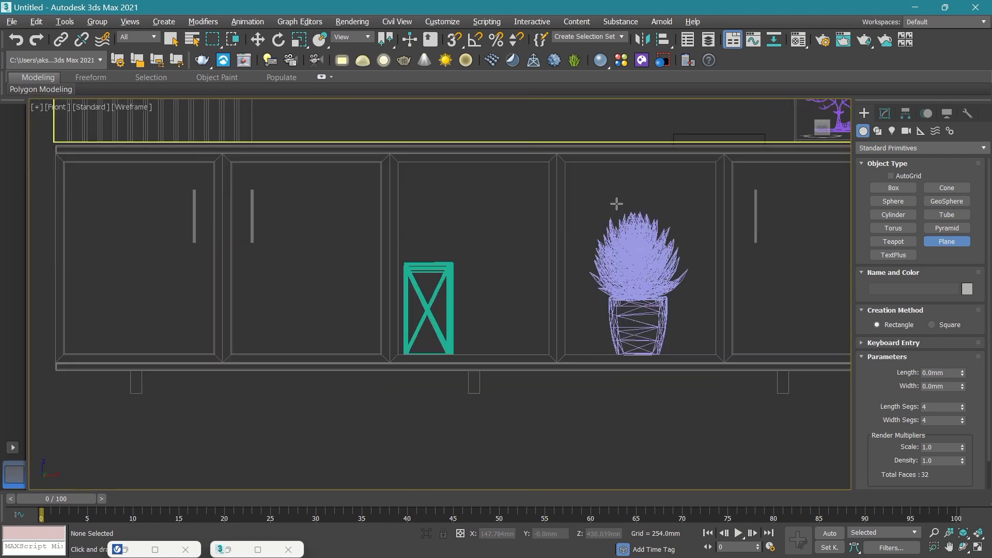
pyautogui.moveTo(617, 203); pyautogui.dragTo(525, 122, button='middle')
pyautogui.click(457, 45)
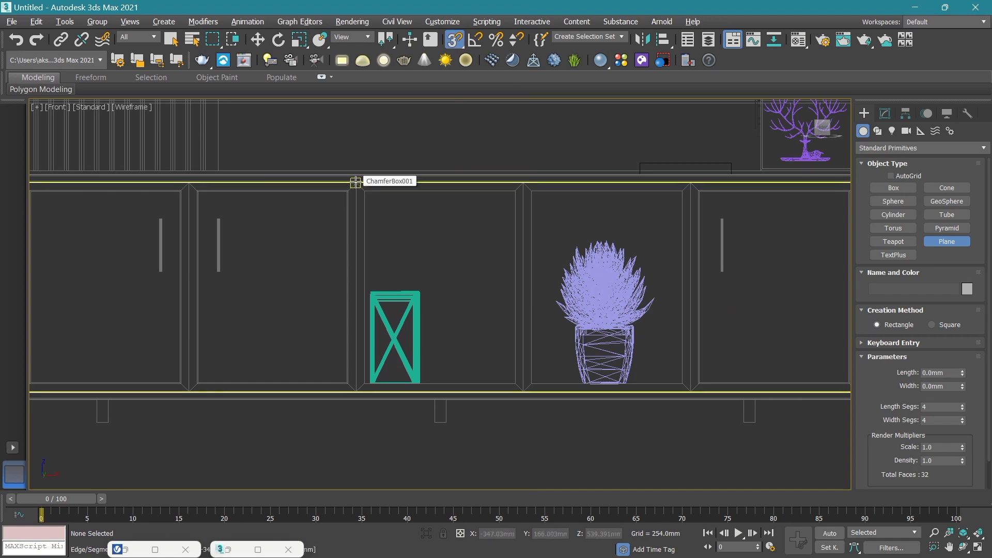
pyautogui.moveTo(356, 182); pyautogui.dragTo(682, 383)
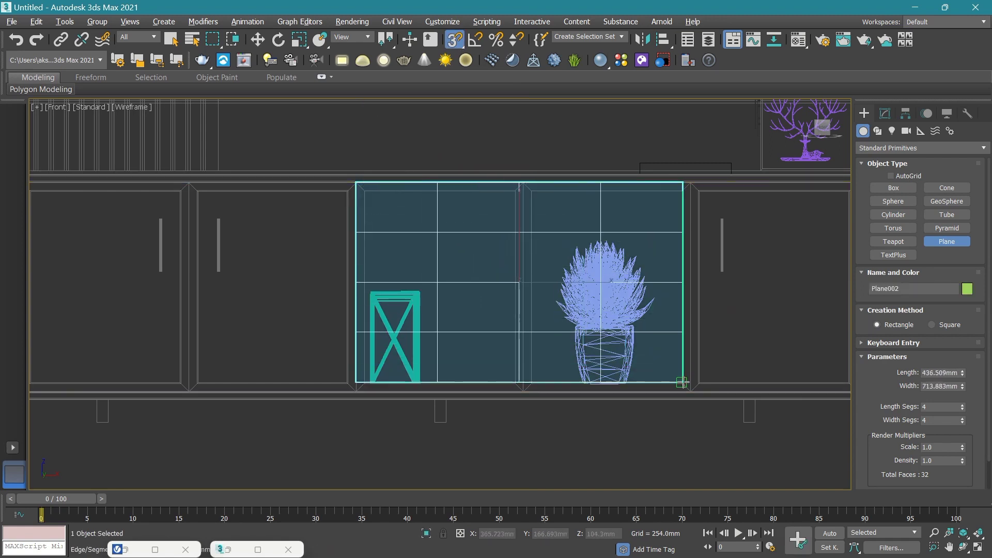
pyautogui.moveTo(682, 382); pyautogui.dragTo(689, 391)
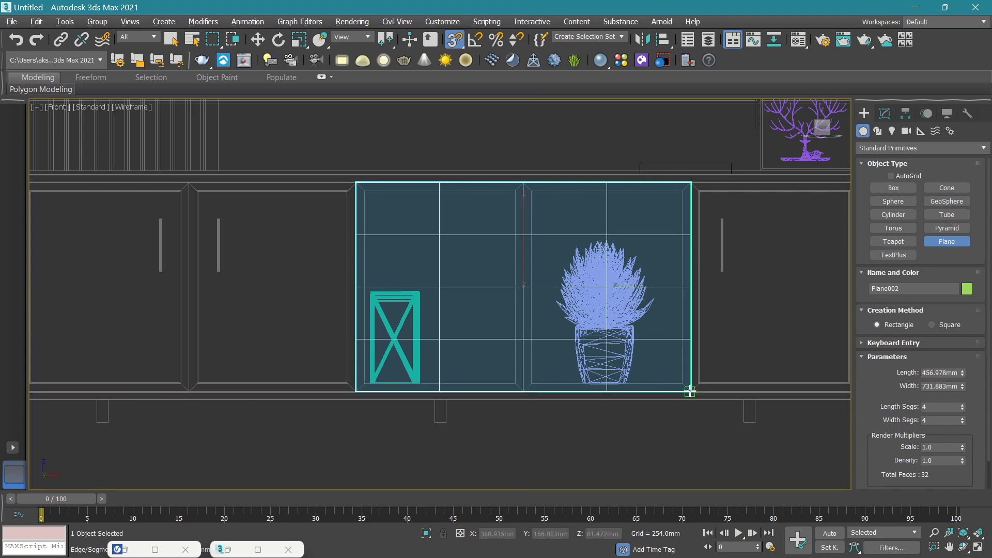
# Turn snapping off and frame the new Plane002 over the cabinet doors in Perspective.
pyautogui.hotkey('alt', 'w')
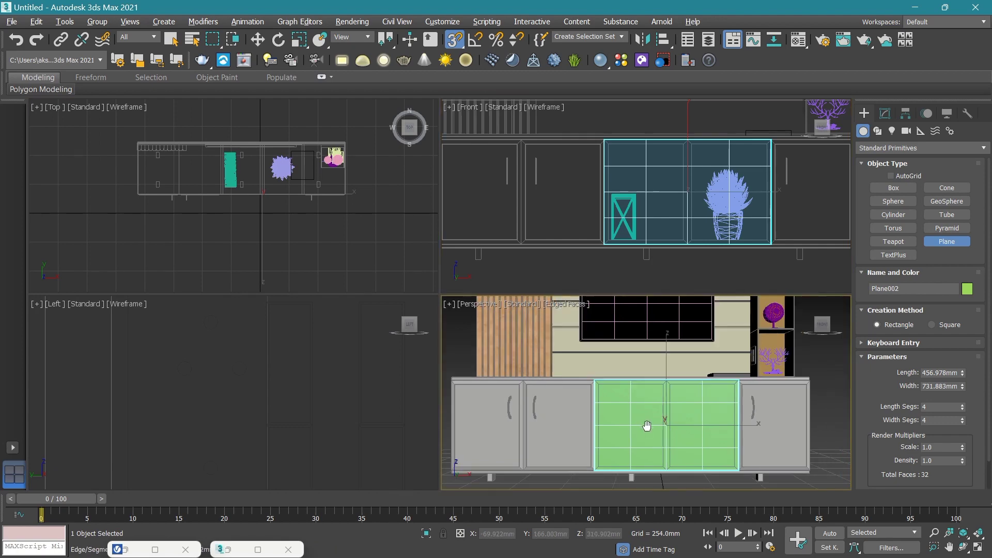
pyautogui.hotkey('alt', 'w')
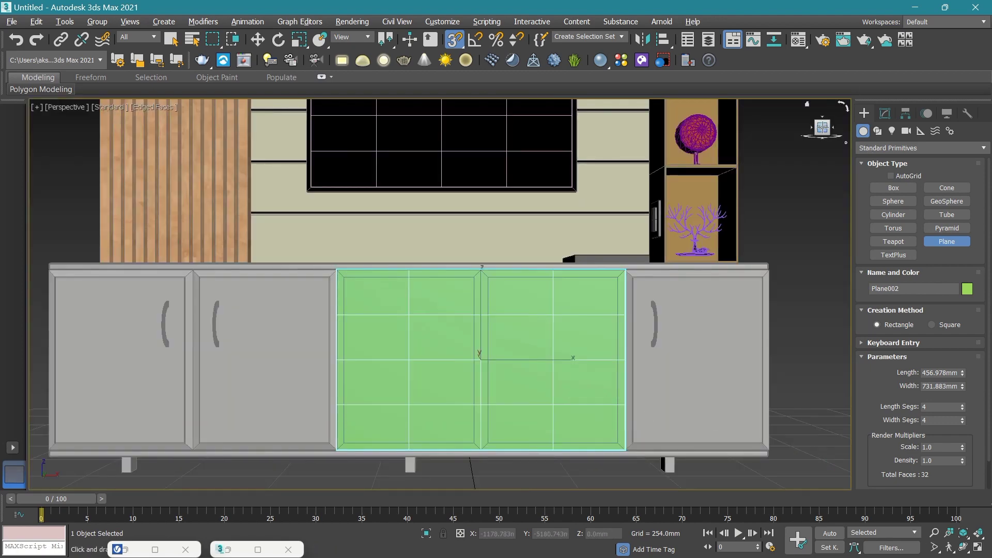
pyautogui.keyDown('alt'); pyautogui.moveTo(645, 424); pyautogui.dragTo(541, 253, button='middle'); pyautogui.keyUp('alt')
pyautogui.press('w')
pyautogui.scroll(3, 438, 239)
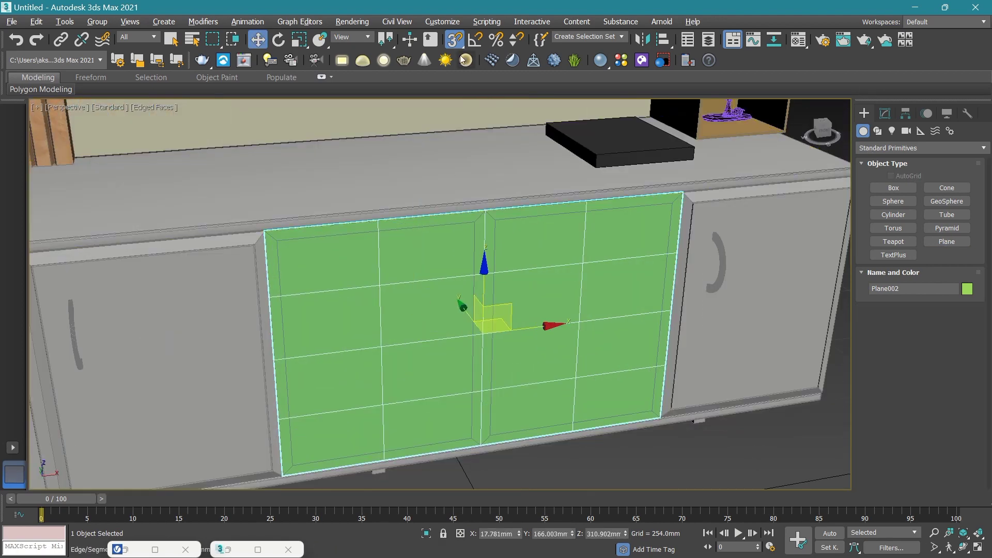
pyautogui.click(455, 39)
pyautogui.moveTo(423, 298); pyautogui.dragTo(421, 256, button='middle')
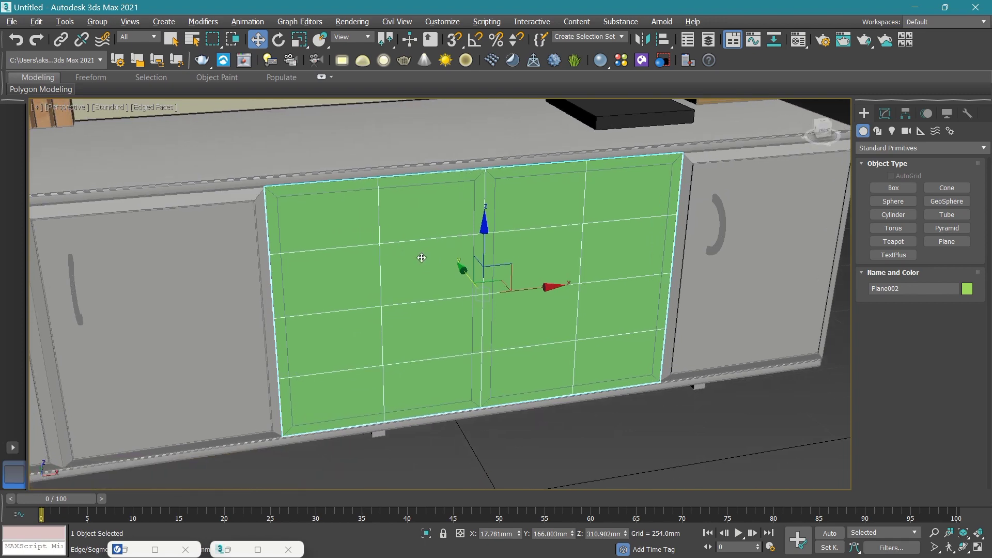
pyautogui.scroll(3, 457, 274)
pyautogui.scroll(2, 475, 272)
pyautogui.scroll(-5, 476, 274)
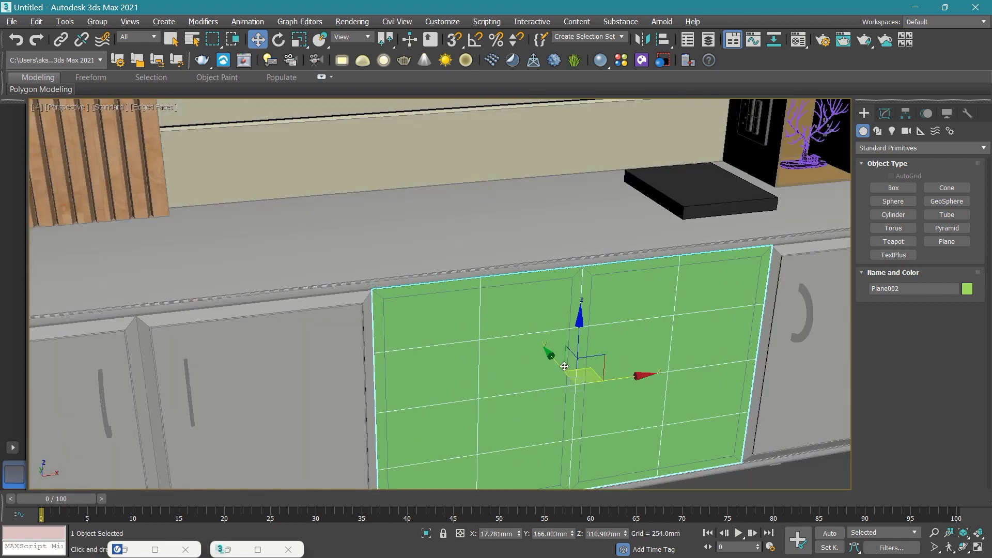
pyautogui.scroll(5, 423, 299)
pyautogui.moveTo(423, 299); pyautogui.dragTo(382, 263, button='middle')
pyautogui.scroll(-5, 476, 287)
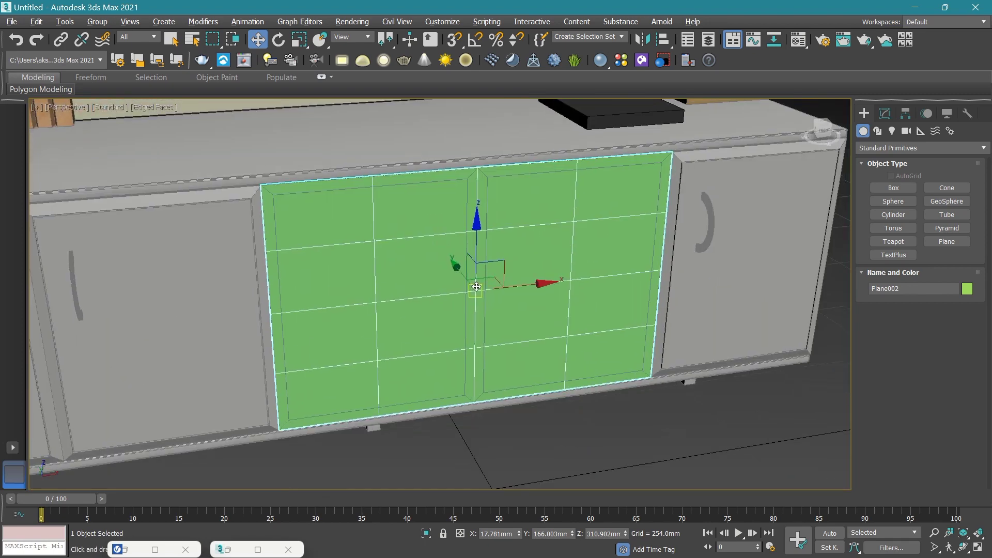
# Load the V-Ray library's Glass_Crystal material into the Material Editor.
pyautogui.click(134, 550)
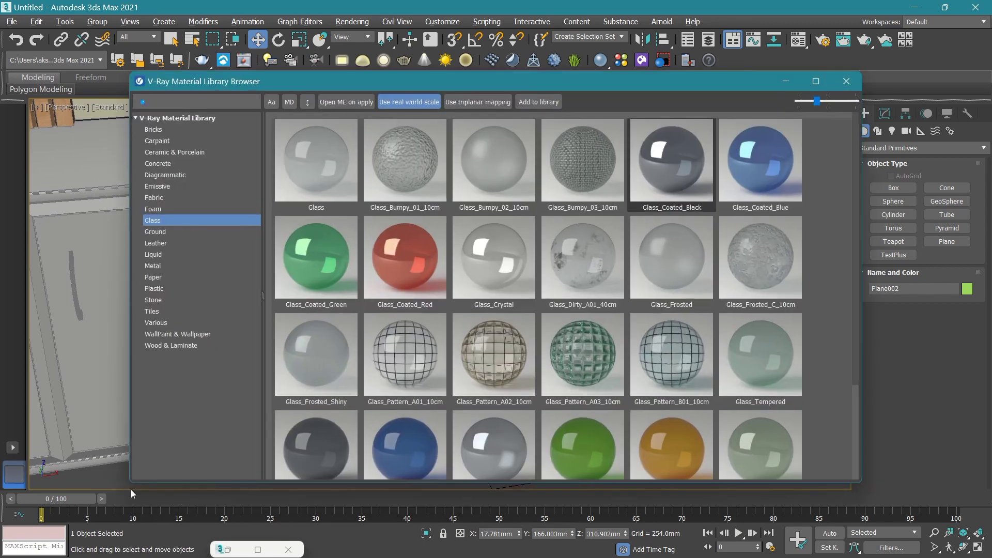
pyautogui.rightClick(511, 259)
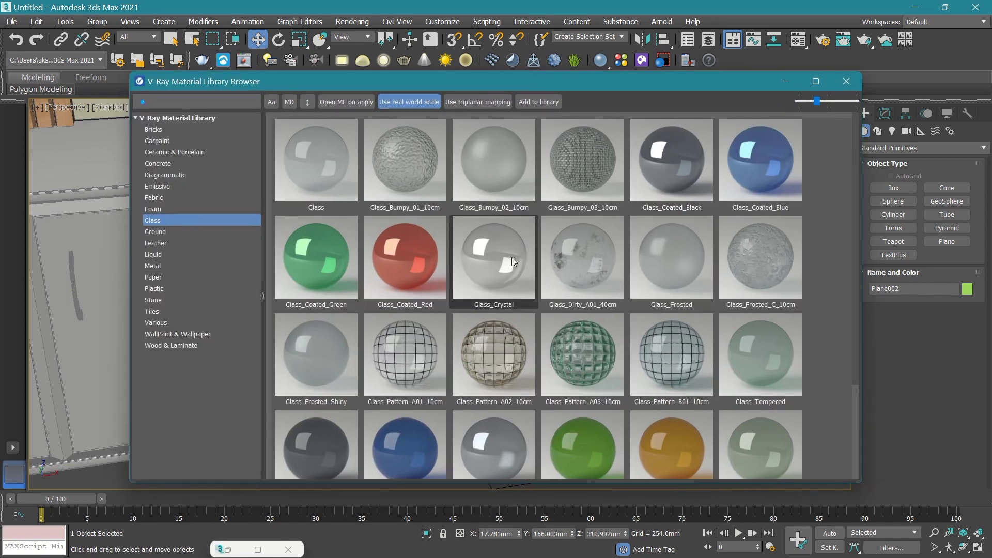
pyautogui.click(532, 271)
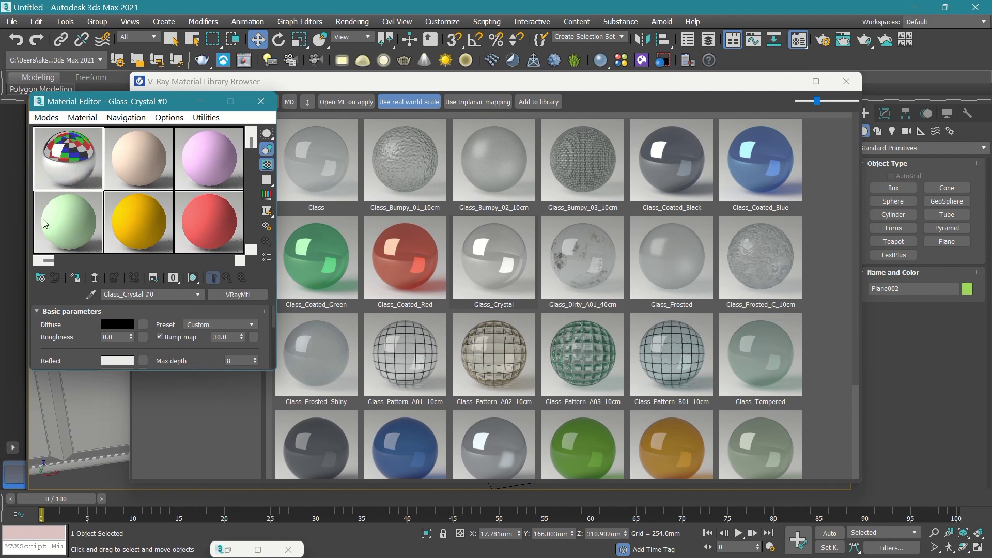
pyautogui.click(785, 82)
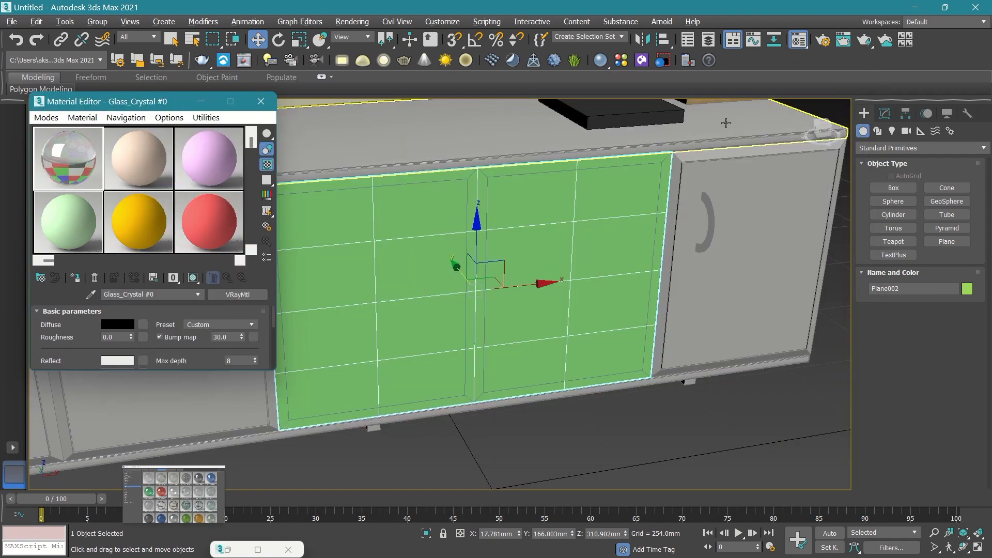
# Assign Glass_Crystal to Plane002, show it shaded in the viewport, then deselect the plane.
pyautogui.click(75, 277)
pyautogui.click(194, 278)
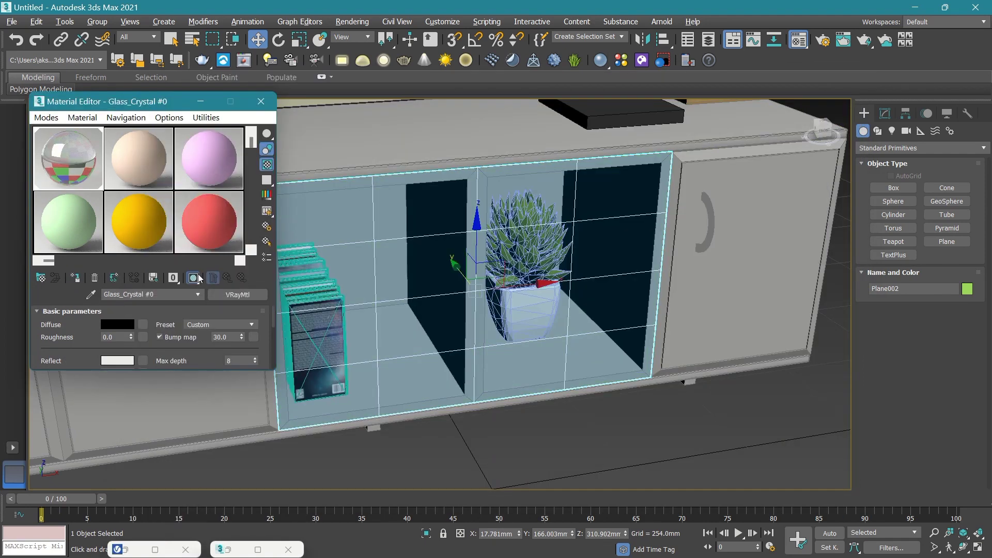
pyautogui.click(200, 102)
pyautogui.scroll(-5, 547, 331)
pyautogui.click(711, 405)
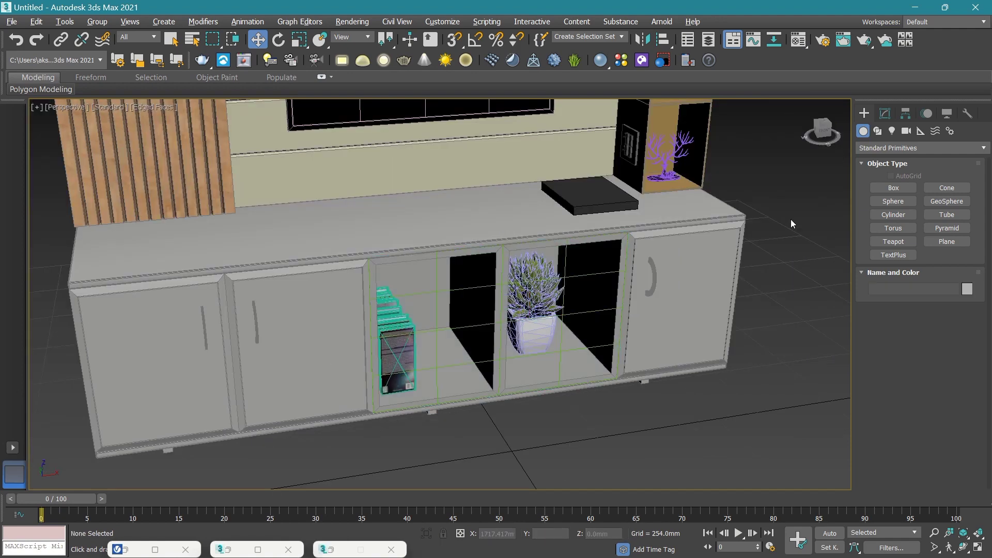
# Show the whole TV unit straight from the front.
pyautogui.click(828, 131)
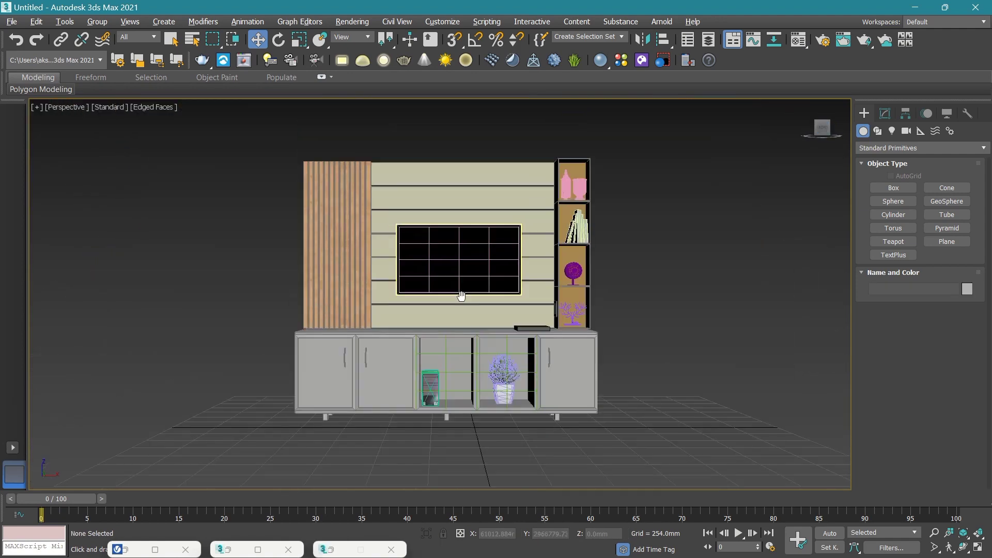
pyautogui.scroll(2, 469, 335)
pyautogui.scroll(3, 469, 336)
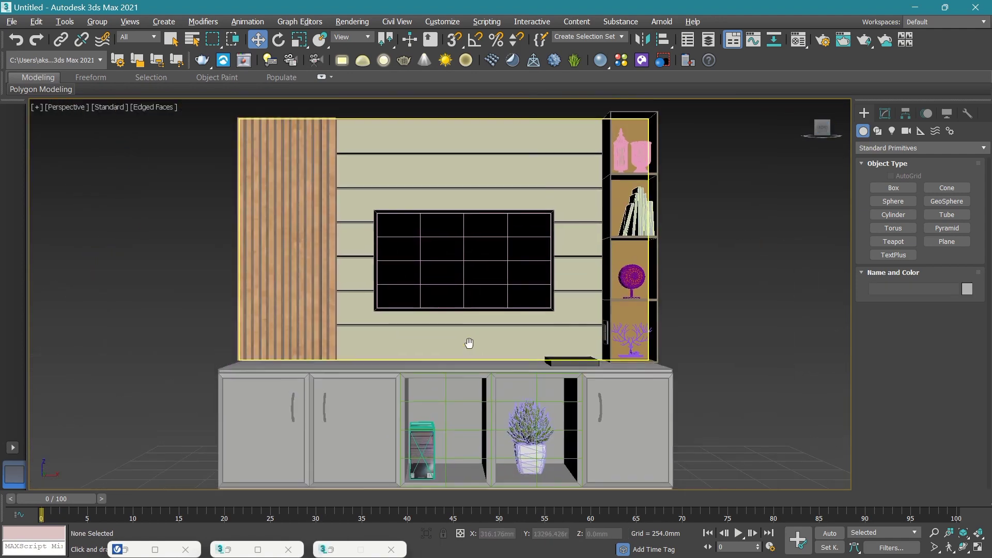
# Lock the render image aspect at 1.333 (5000 × 3750) and dismiss the Substance compatibility prompt.
pyautogui.click(824, 42)
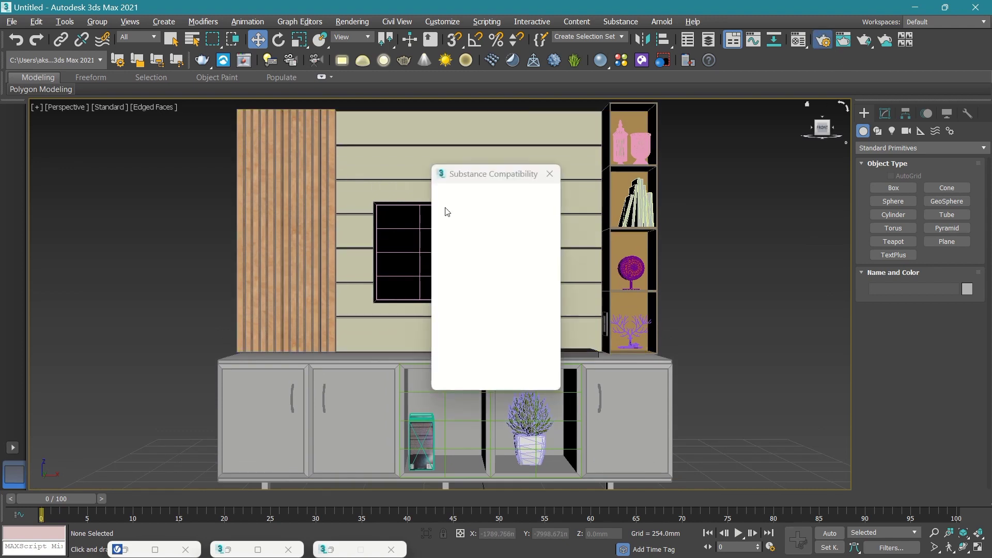
pyautogui.scroll(-2, 211, 342)
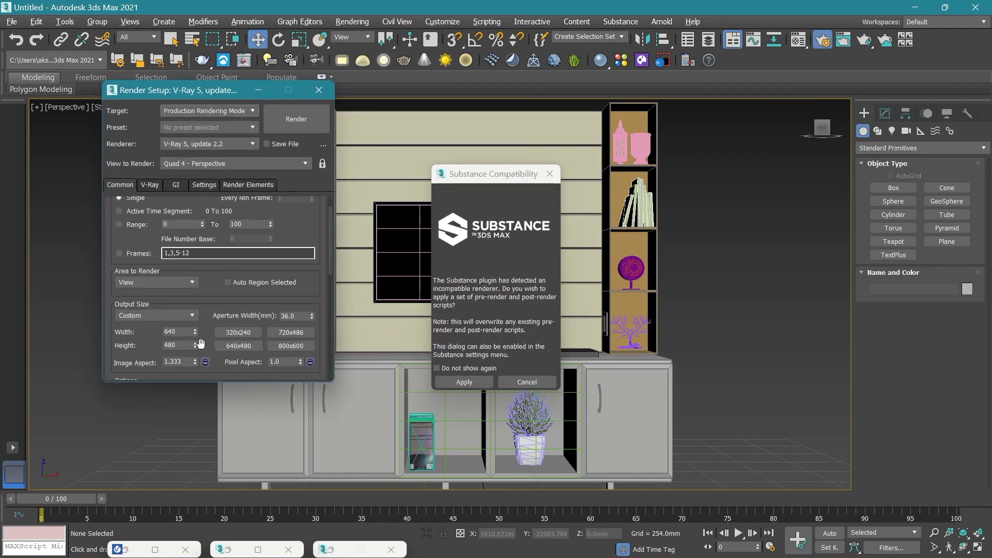
pyautogui.click(205, 363)
pyautogui.click(257, 90)
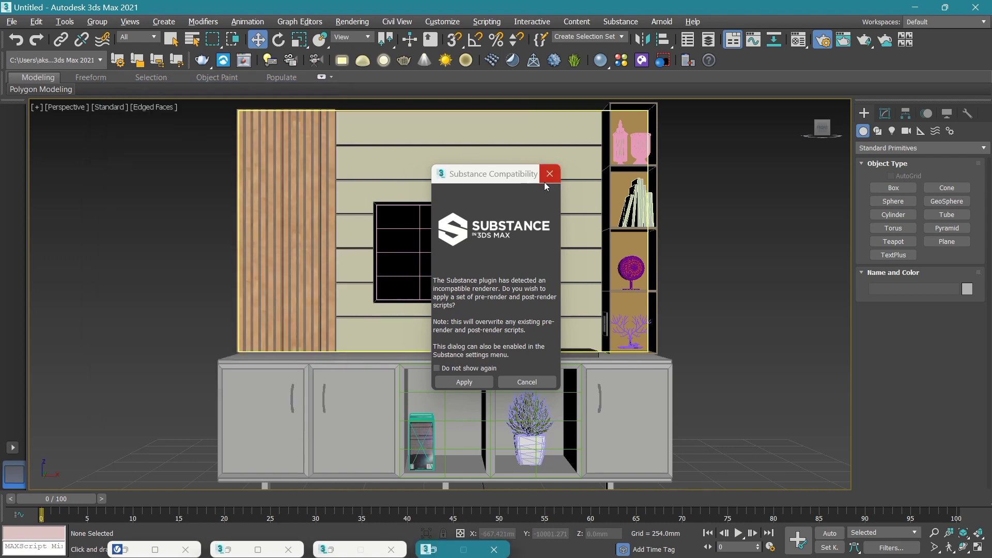
pyautogui.click(461, 383)
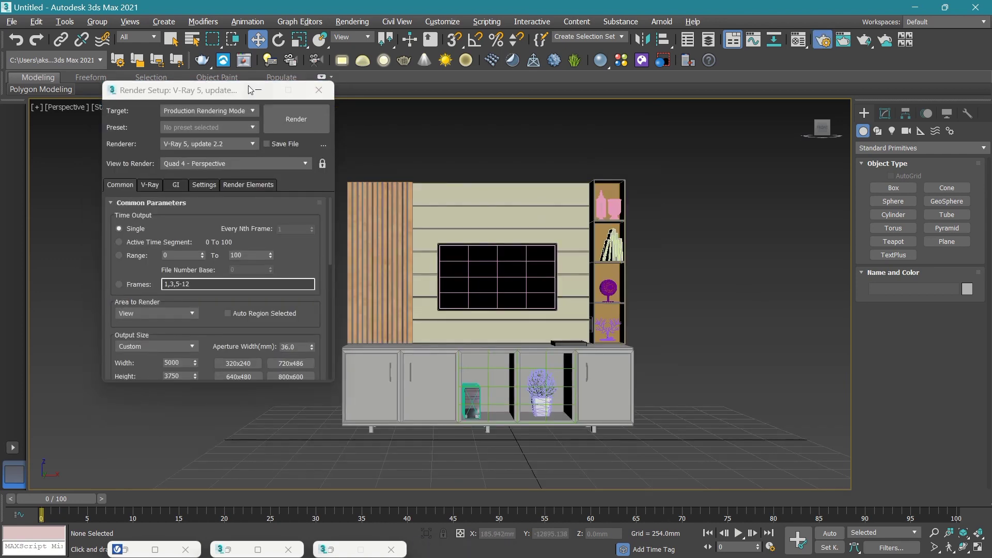
pyautogui.click(257, 90)
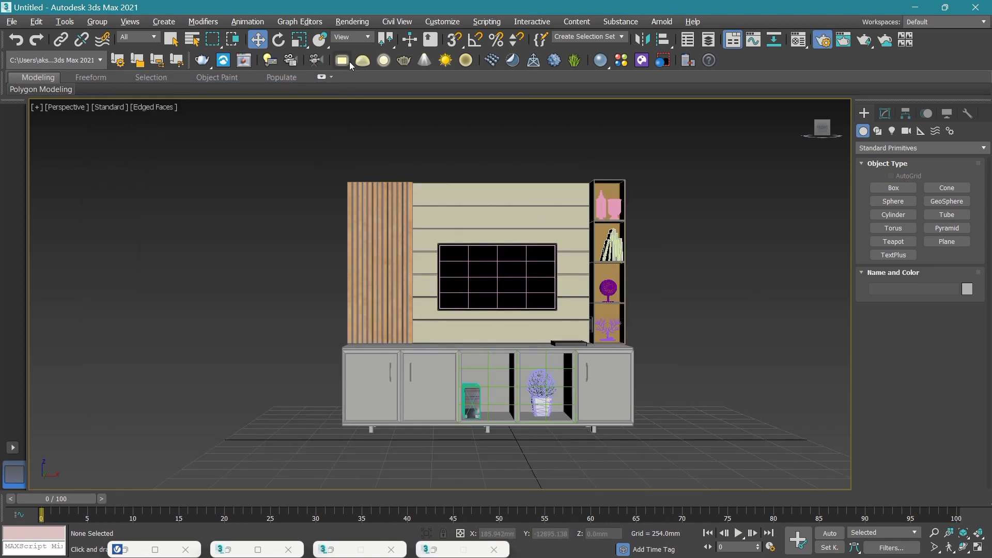
# Create a VRaySun aimed from the right at the unit, adding a VRaySky environment map.
pyautogui.click(443, 60)
pyautogui.moveTo(767, 421); pyautogui.dragTo(632, 454, button='middle')
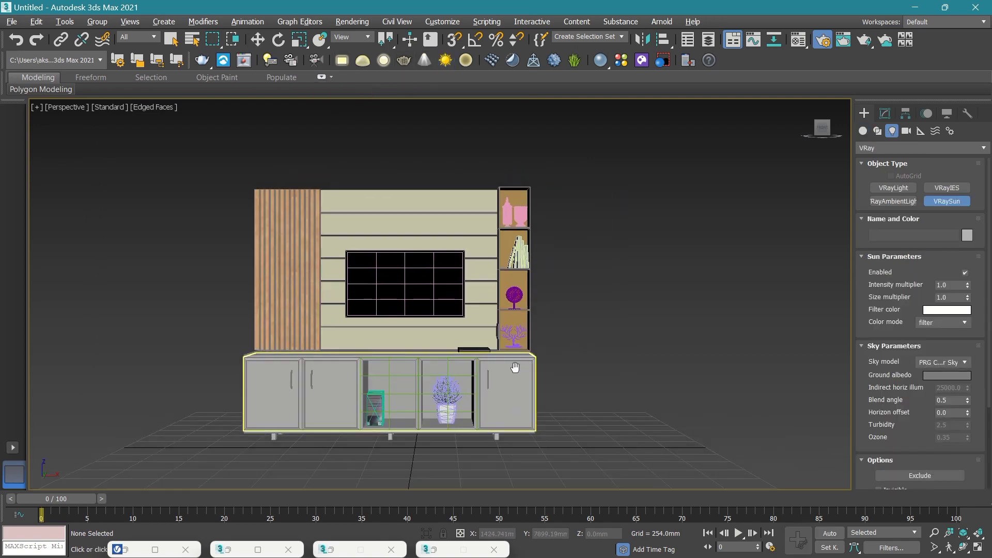
pyautogui.moveTo(632, 455)
pyautogui.mouseDown()
pyautogui.moveTo(577, 343)
pyautogui.moveTo(547, 361)
pyautogui.mouseUp()
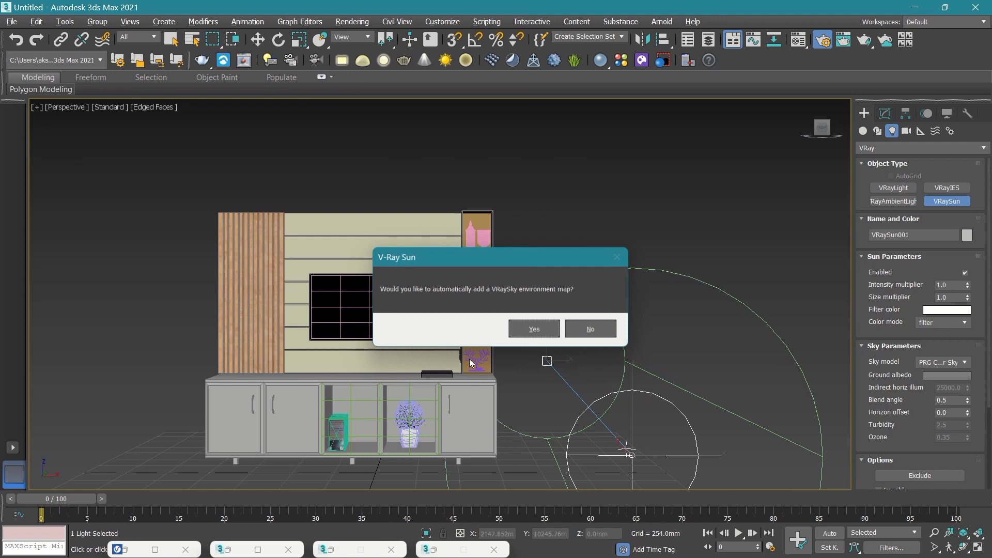
pyautogui.click(536, 329)
pyautogui.scroll(3, 331, 341)
pyautogui.moveTo(346, 348)
pyautogui.mouseDown(button='middle')
pyautogui.moveTo(423, 329)
pyautogui.moveTo(424, 285)
pyautogui.mouseUp(button='middle')
pyautogui.scroll(-4, 424, 286)
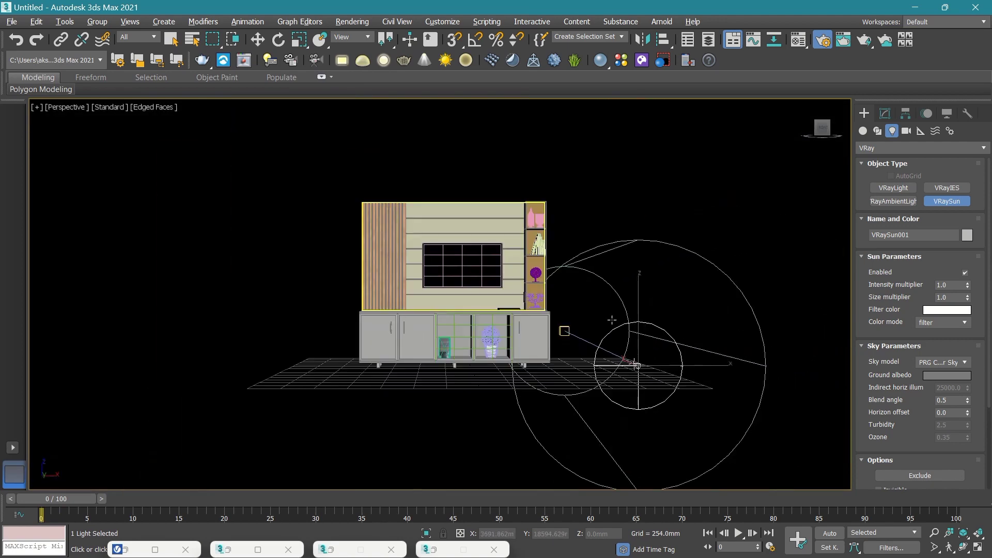
pyautogui.moveTo(618, 323); pyautogui.dragTo(564, 349, button='middle')
# Move VRaySun001 further right and reframe the view on the TV unit.
pyautogui.press('w')
pyautogui.moveTo(627, 392)
pyautogui.mouseDown()
pyautogui.moveTo(723, 383)
pyautogui.moveTo(813, 357)
pyautogui.mouseUp()
pyautogui.click(367, 299)
pyautogui.scroll(2, 368, 299)
pyautogui.scroll(2, 367, 299)
pyautogui.moveTo(399, 294); pyautogui.dragTo(404, 279, button='middle')
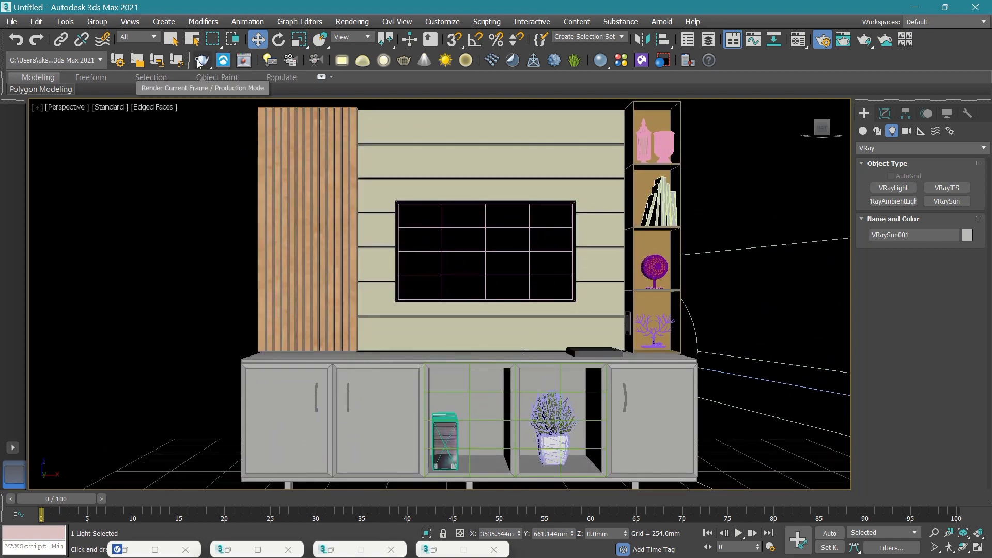
pyautogui.moveTo(724, 239); pyautogui.dragTo(717, 240, button='middle')
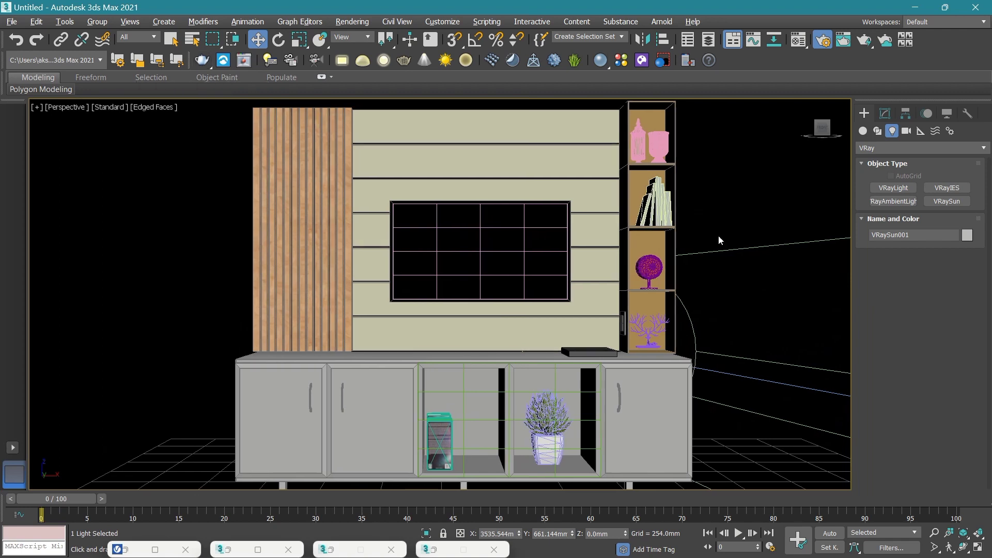
# Render the sun-lit TV unit and inspect the progressive 5000 × 3750 V-Ray render.
pyautogui.click(212, 65)
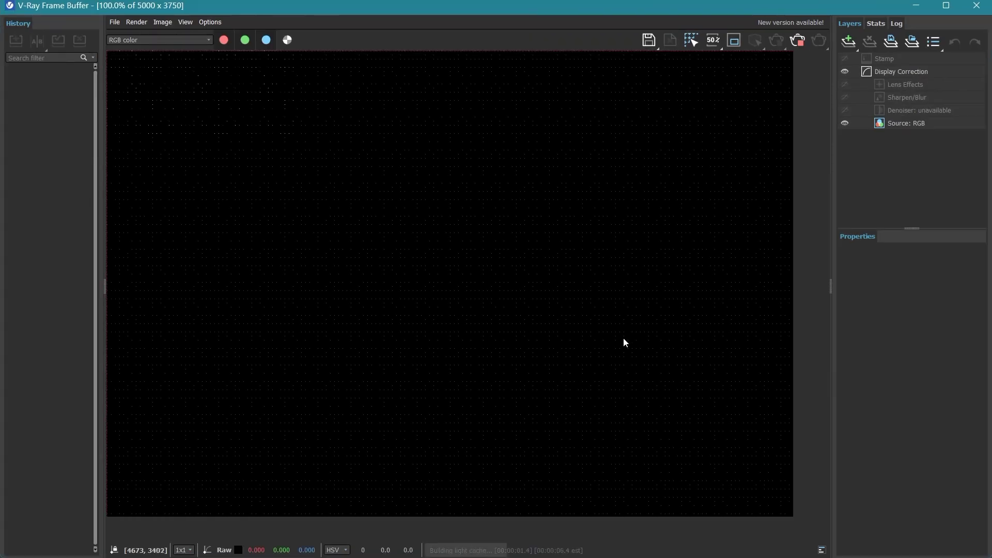
pyautogui.scroll(-4, 621, 337)
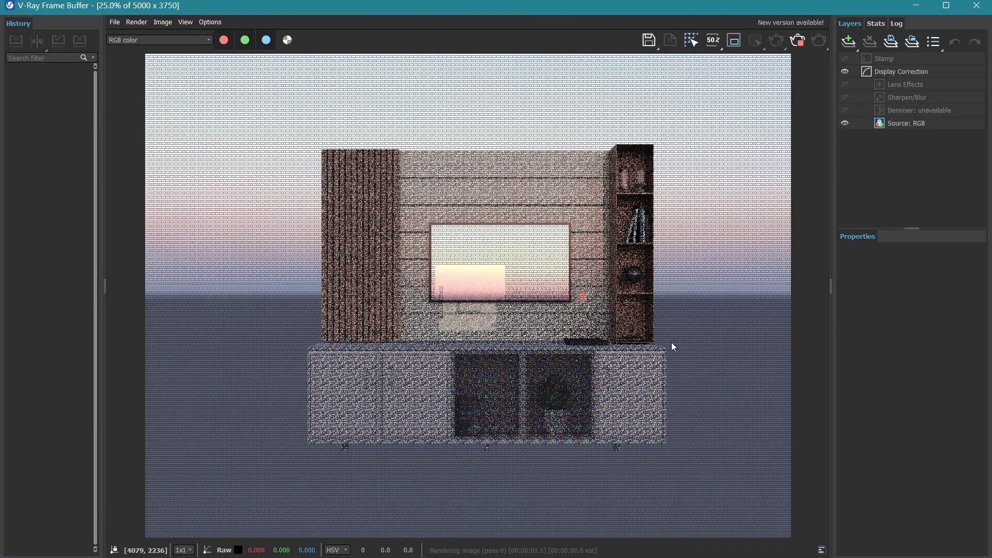
pyautogui.scroll(1, 671, 342)
pyautogui.scroll(-1, 671, 341)
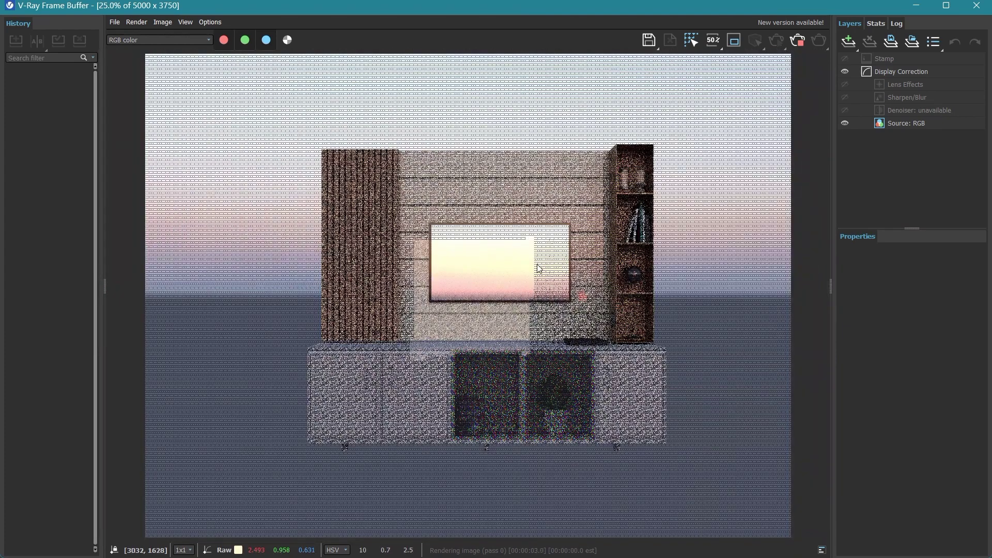
pyautogui.scroll(2, 539, 269)
pyautogui.moveTo(455, 362); pyautogui.dragTo(517, 352, button='middle')
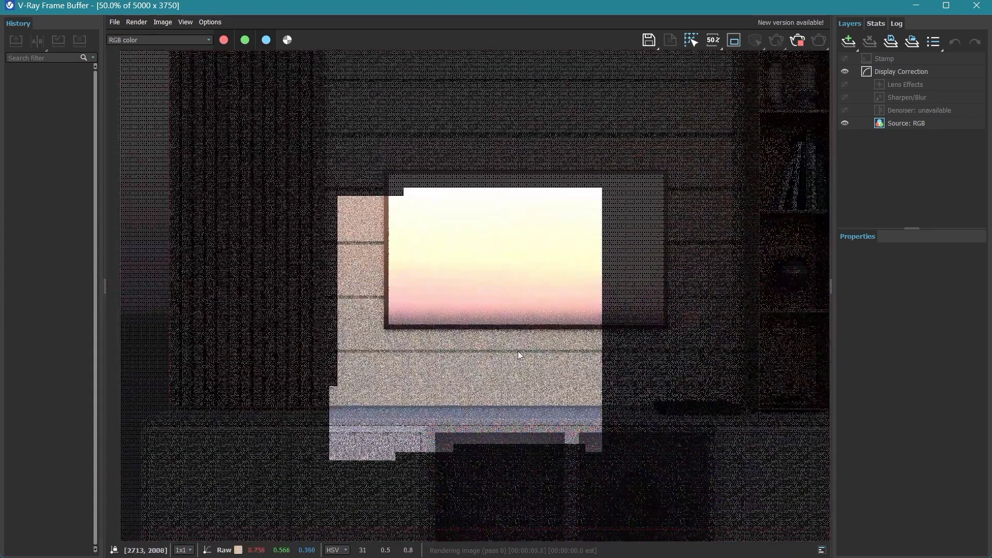
pyautogui.scroll(-1, 518, 354)
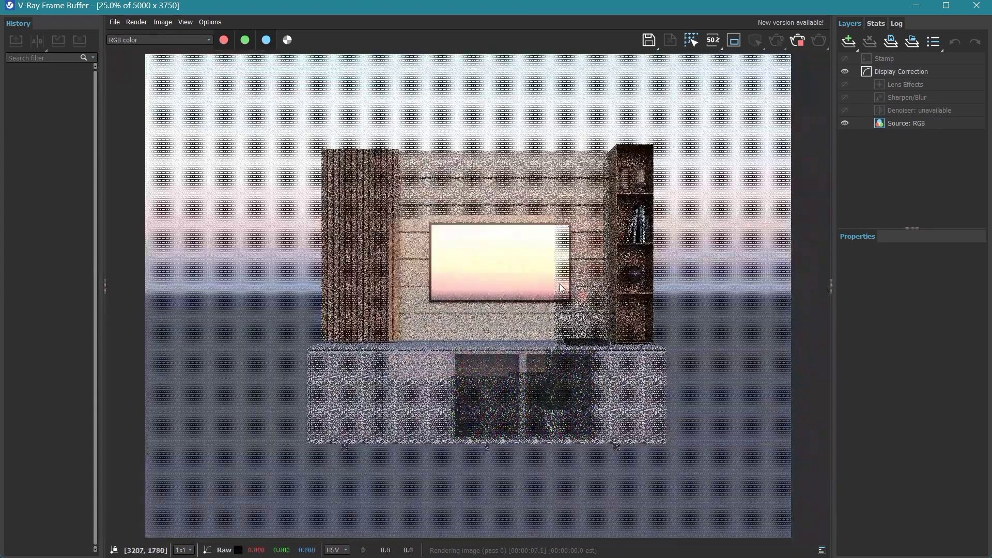
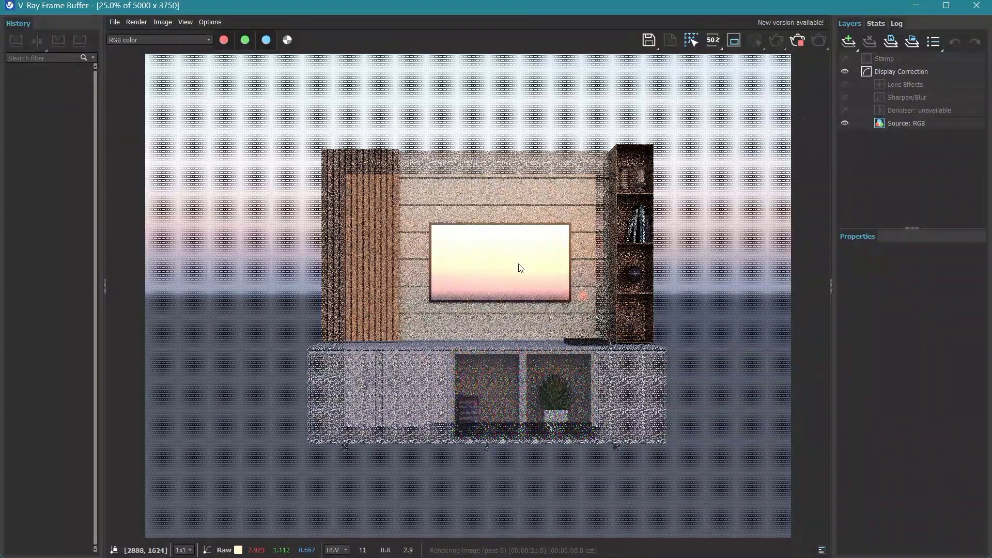
# Zoom and pan around the finished render to inspect the TV wall unit.
pyautogui.scroll(1, 520, 268)
pyautogui.moveTo(520, 268)
pyautogui.mouseDown(button='middle')
pyautogui.moveTo(584, 186)
pyautogui.moveTo(585, 163)
pyautogui.moveTo(472, 179)
pyautogui.mouseUp(button='middle')
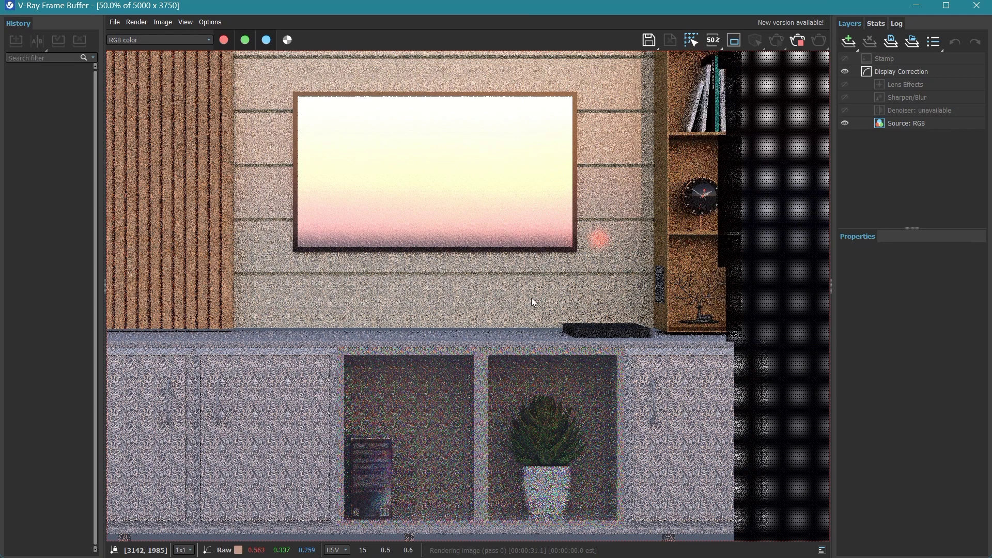
pyautogui.scroll(-2, 549, 332)
pyautogui.scroll(1, 417, 310)
pyautogui.moveTo(599, 314); pyautogui.dragTo(530, 279, button='middle')
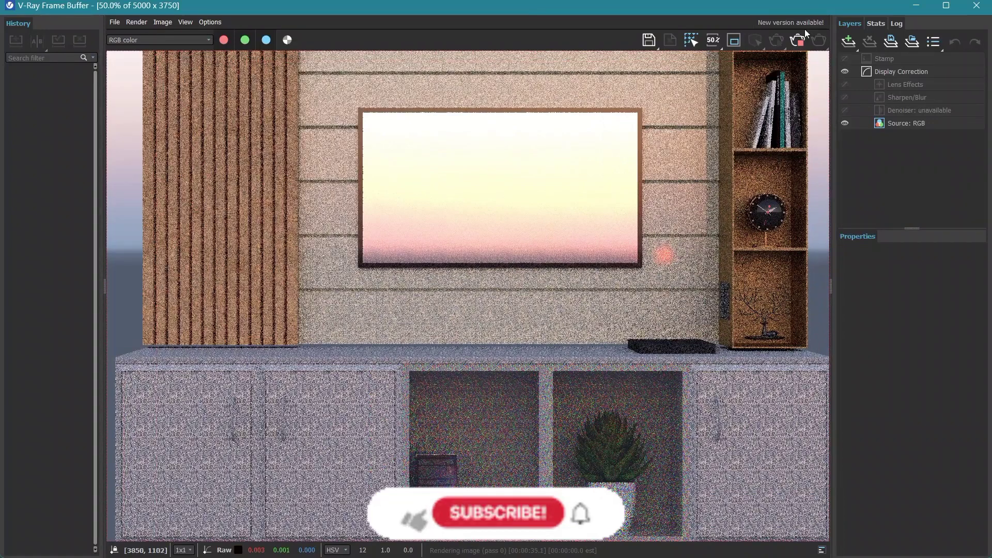
# Back in the scene, select the cabinet's door handles and all its legs.
pyautogui.click(976, 6)
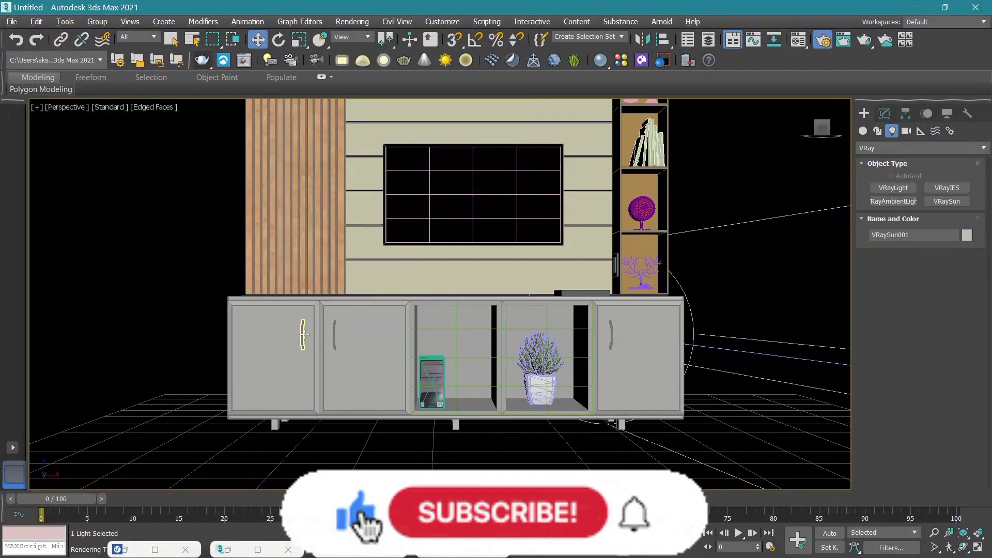
pyautogui.click(303, 334)
pyautogui.keyDown('ctrl'); pyautogui.click(335, 341); pyautogui.keyUp('ctrl')
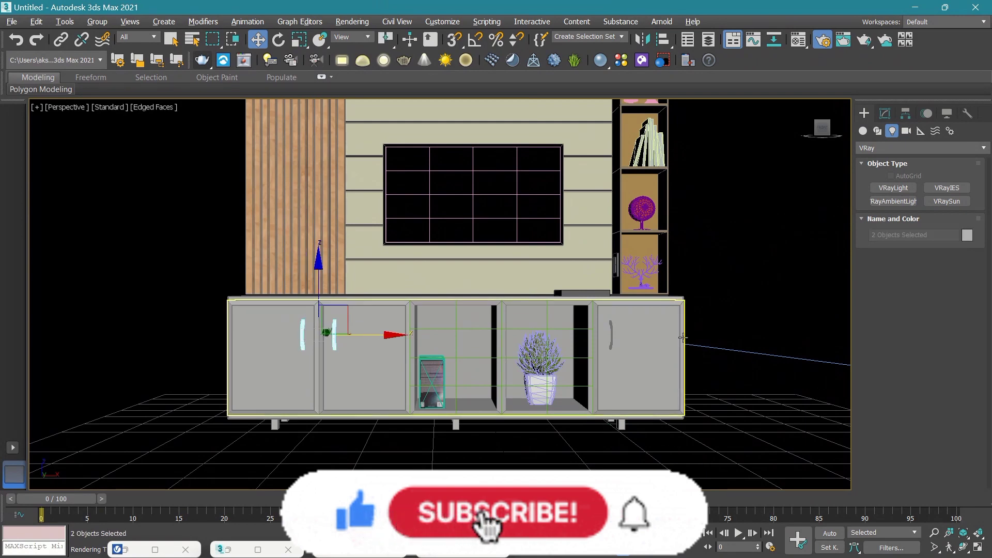
pyautogui.keyDown('ctrl'); pyautogui.click(611, 336); pyautogui.keyUp('ctrl')
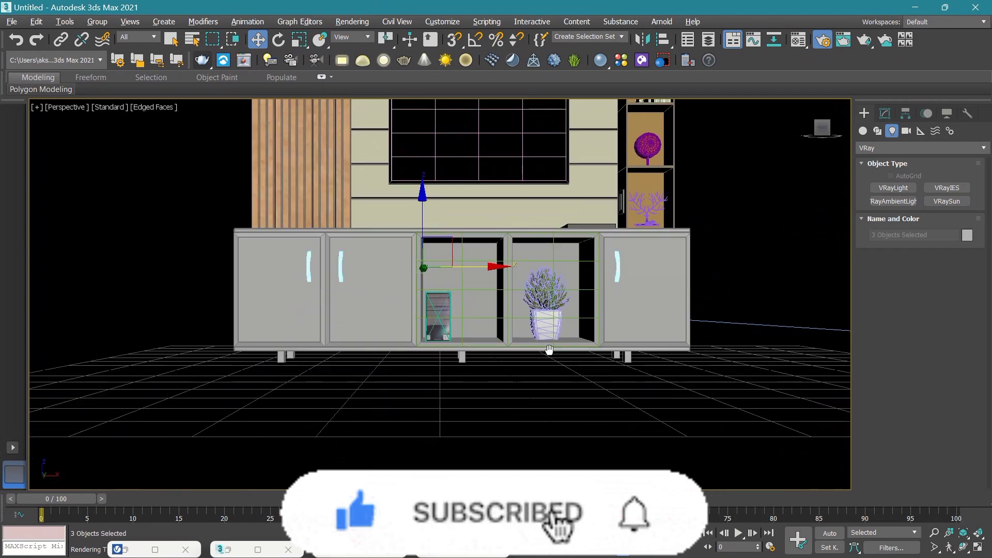
pyautogui.scroll(5, 316, 336)
pyautogui.keyDown('ctrl'); pyautogui.moveTo(365, 332); pyautogui.dragTo(321, 376); pyautogui.keyUp('ctrl')
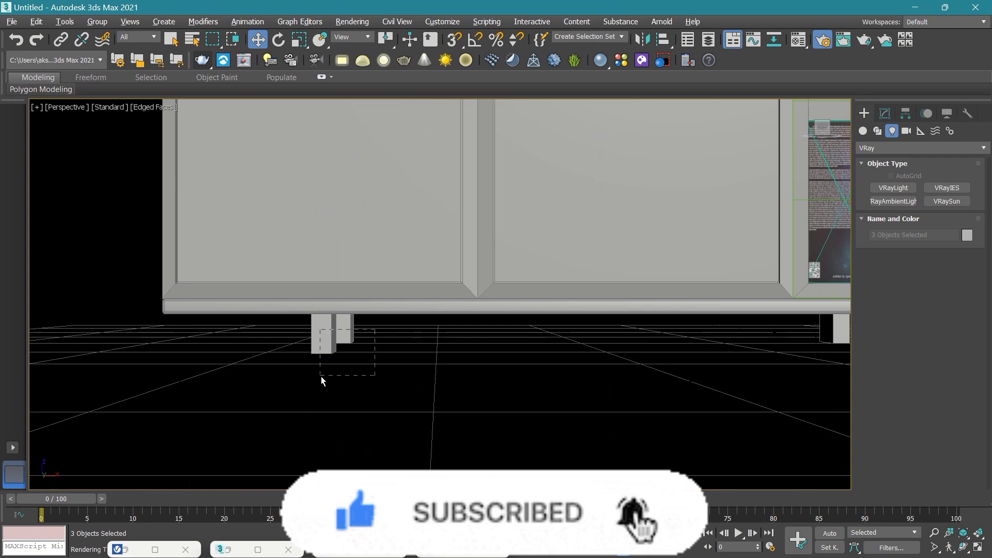
pyautogui.scroll(-2, 318, 367)
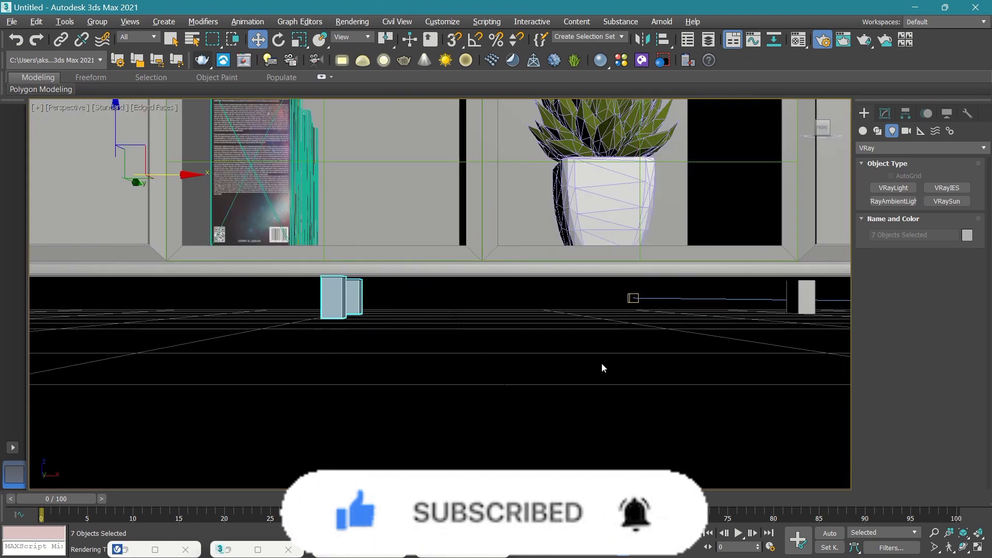
pyautogui.moveTo(383, 302); pyautogui.dragTo(309, 392, button='middle')
pyautogui.keyDown('ctrl'); pyautogui.moveTo(468, 345); pyautogui.dragTo(374, 390); pyautogui.keyUp('ctrl')
pyautogui.moveTo(373, 390); pyautogui.dragTo(515, 328, button='middle')
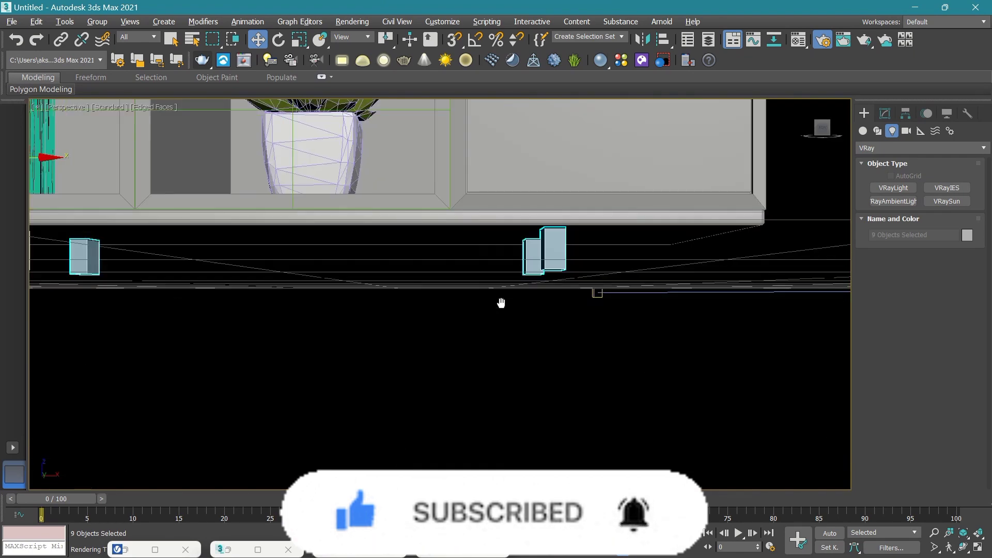
# Assign the V-Ray library's Metal Aluminum_Polished material to them, shown shaded in the viewport.
pyautogui.click(127, 545)
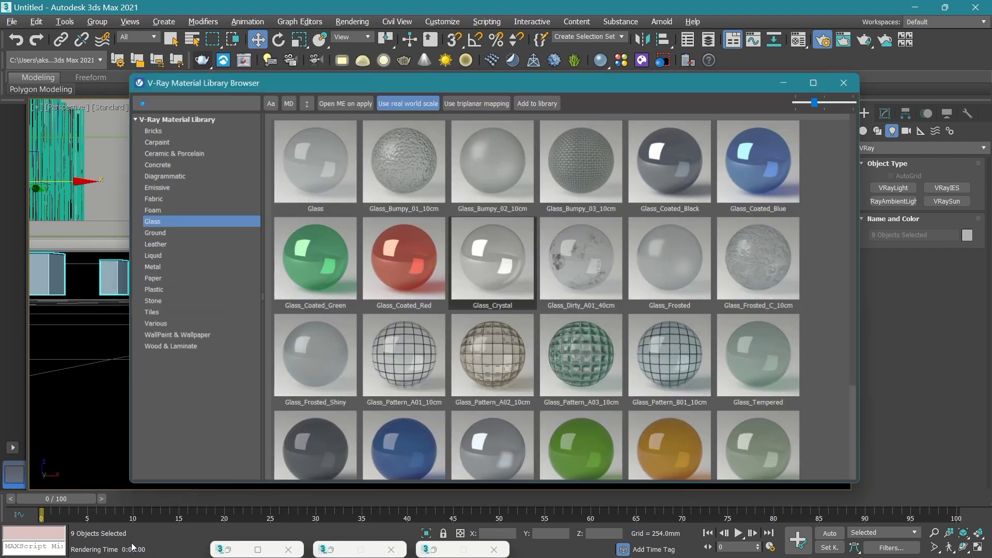
pyautogui.click(179, 267)
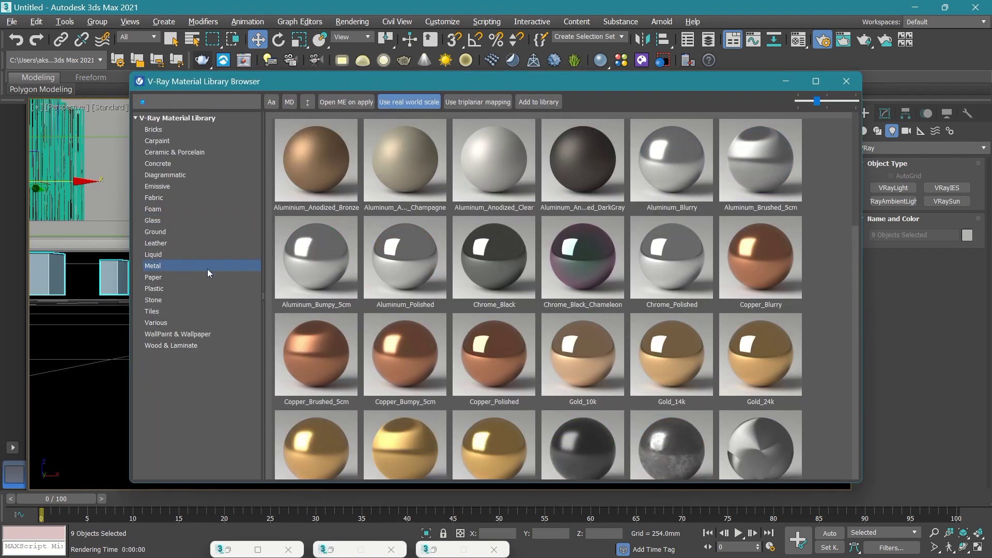
pyautogui.rightClick(418, 254)
pyautogui.click(439, 274)
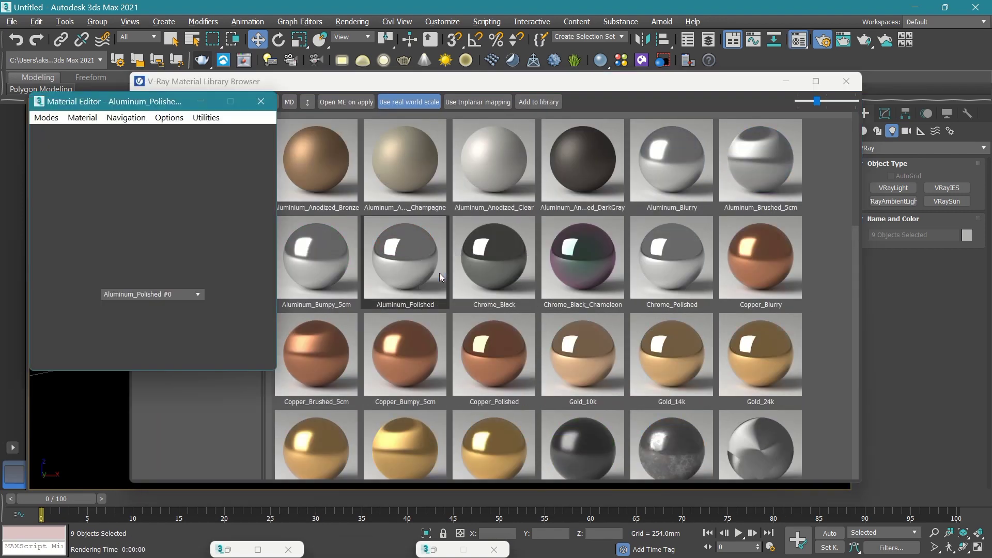
pyautogui.click(786, 82)
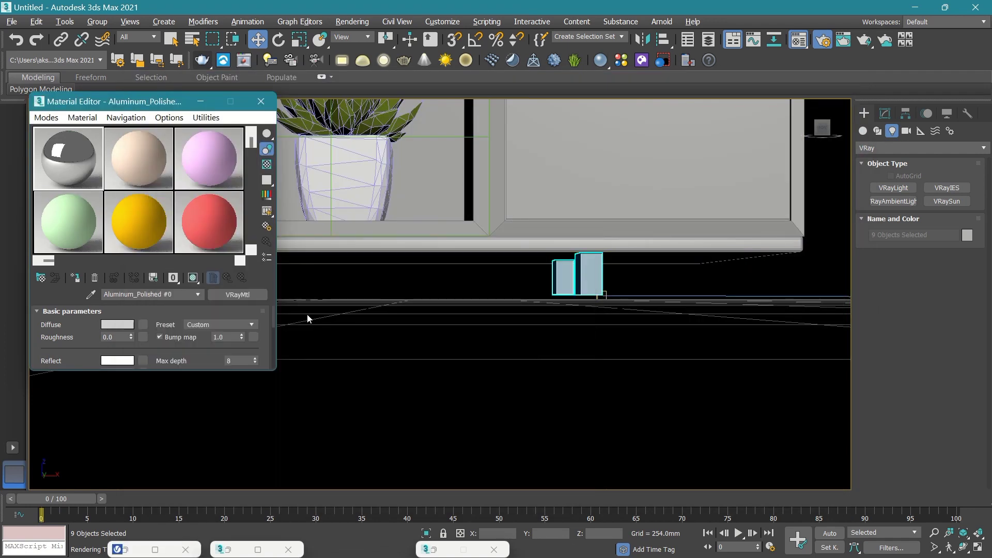
pyautogui.click(75, 278)
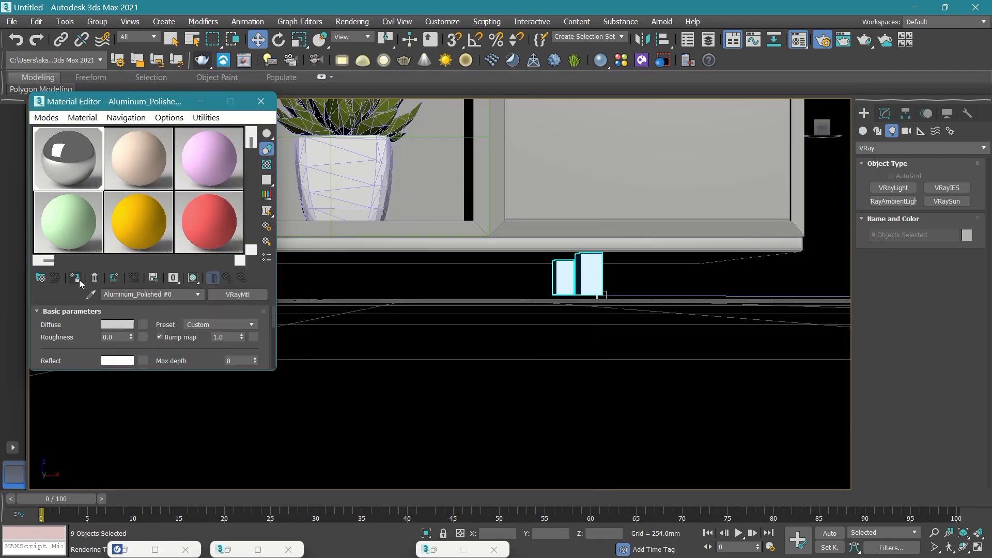
pyautogui.click(193, 278)
pyautogui.click(206, 100)
pyautogui.click(419, 375)
# Frame the wall unit and choose the Standard Primitives Plane tool.
pyautogui.scroll(-5, 431, 352)
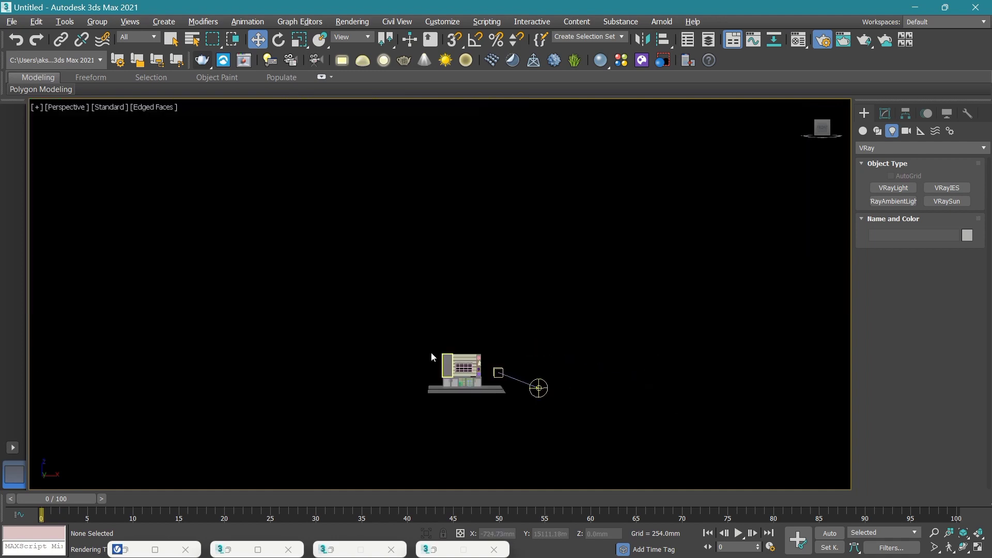
pyautogui.scroll(2, 462, 364)
pyautogui.scroll(2, 463, 365)
pyautogui.scroll(3, 463, 364)
pyautogui.scroll(2, 424, 346)
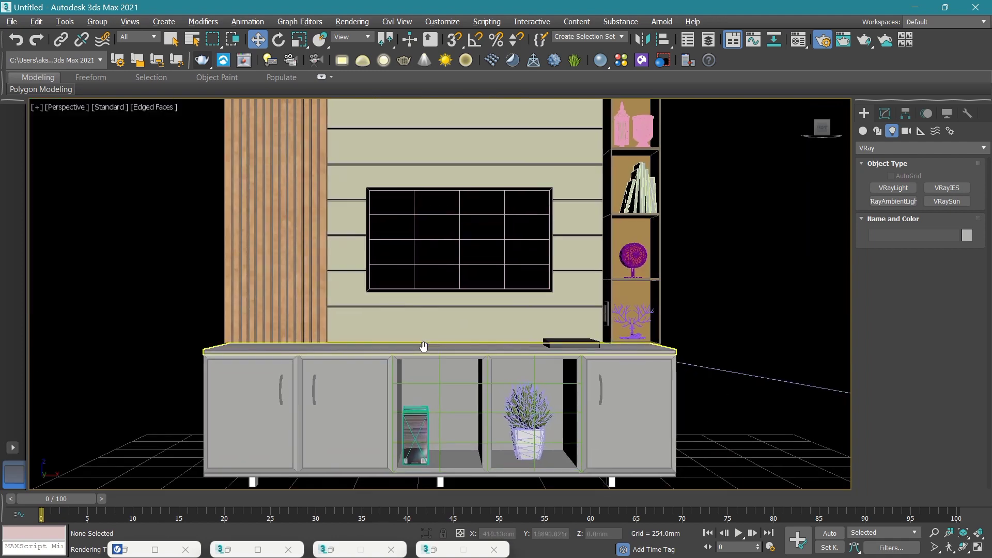
pyautogui.scroll(-3, 440, 346)
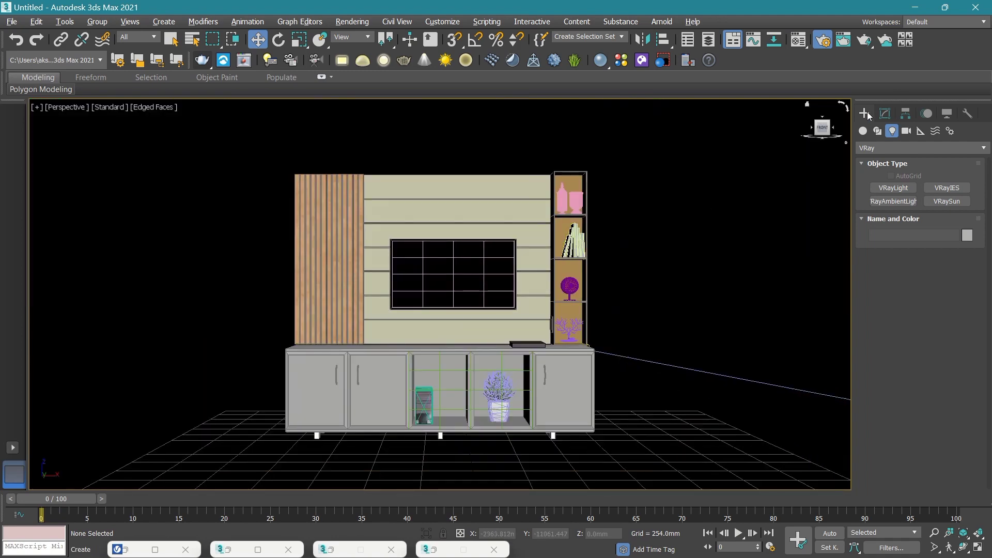
pyautogui.moveTo(698, 224); pyautogui.dragTo(709, 209, button='middle')
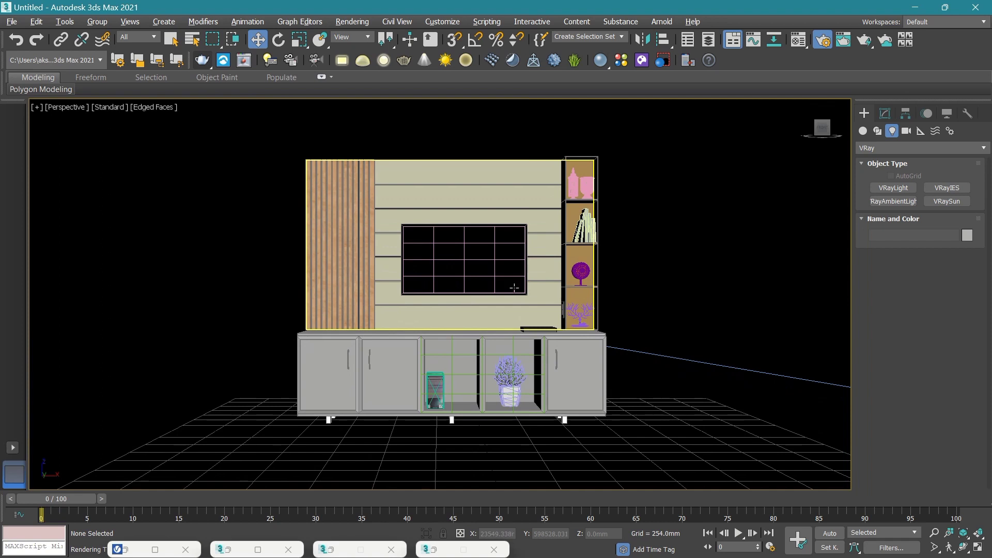
pyautogui.click(871, 147)
pyautogui.press('Escape')
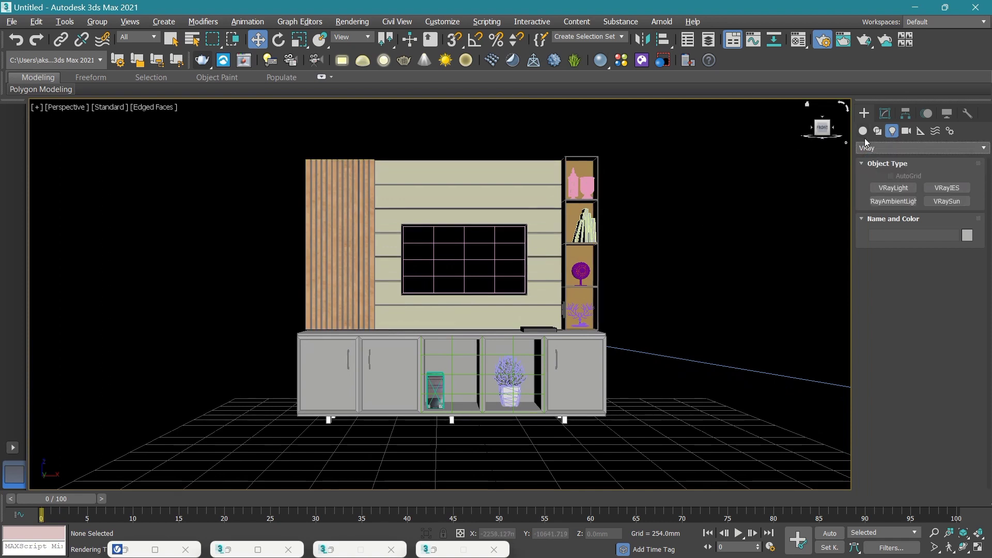
pyautogui.click(868, 148)
pyautogui.click(889, 150)
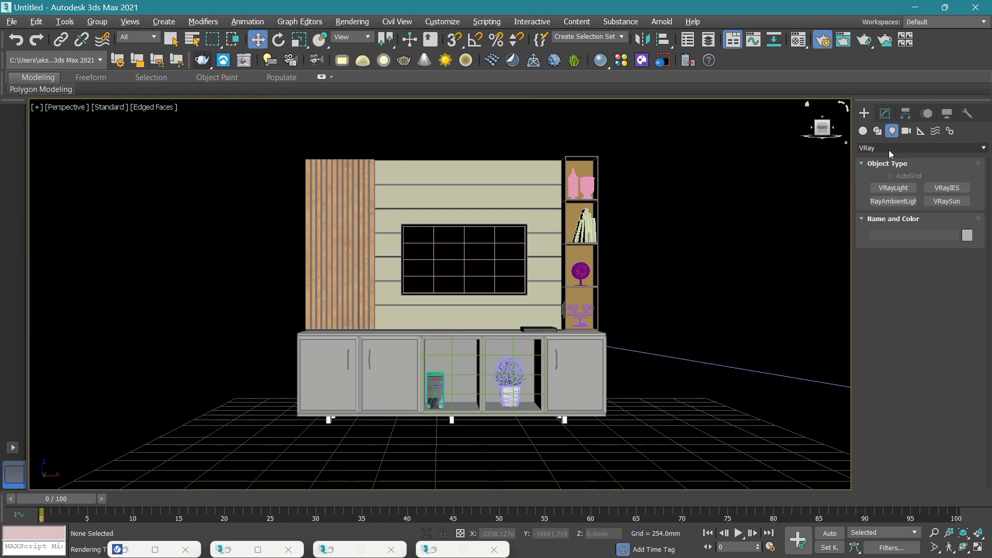
pyautogui.click(862, 131)
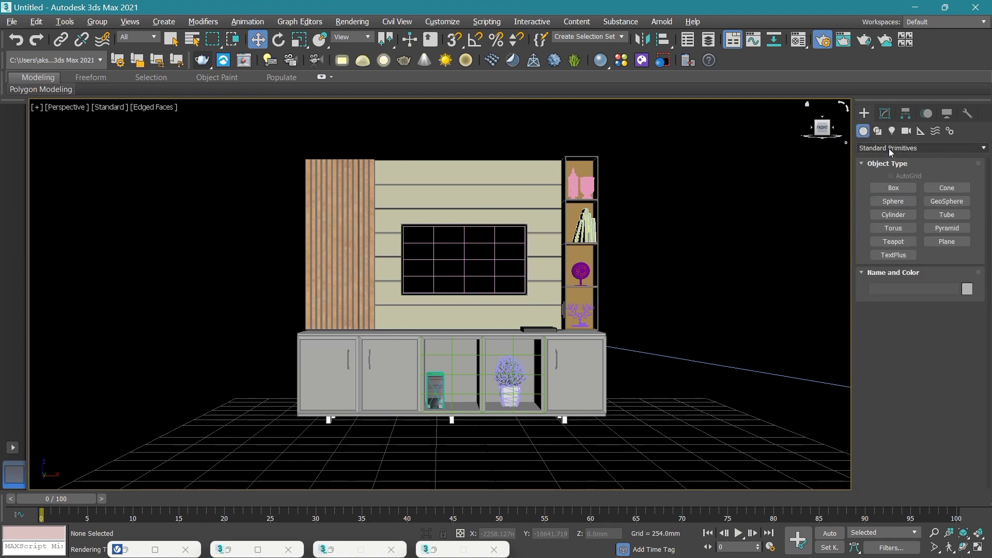
pyautogui.click(946, 241)
# In Top view, draw a roughly 3012 x 3188 mm plane beneath the wall unit.
pyautogui.moveTo(823, 130); pyautogui.dragTo(823, 114)
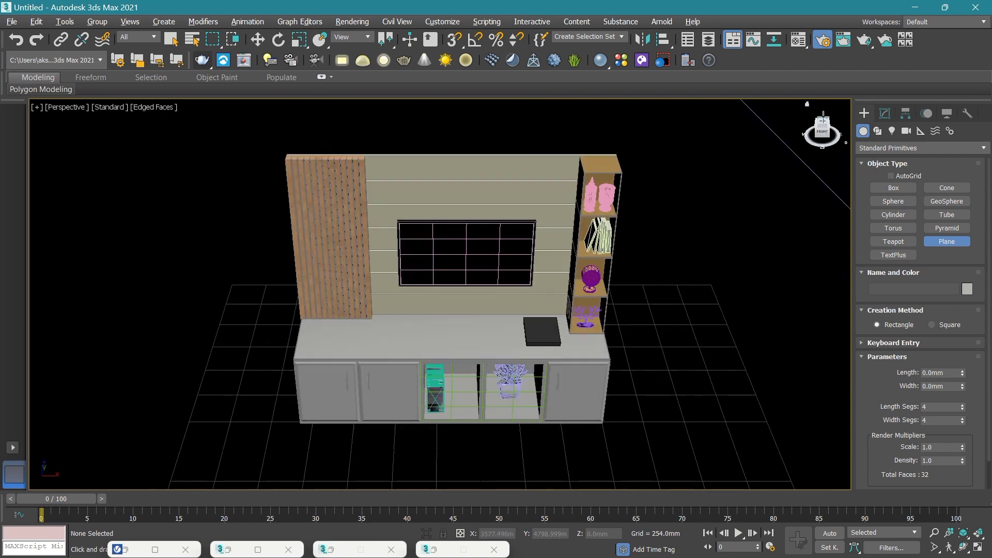
pyautogui.click(822, 123)
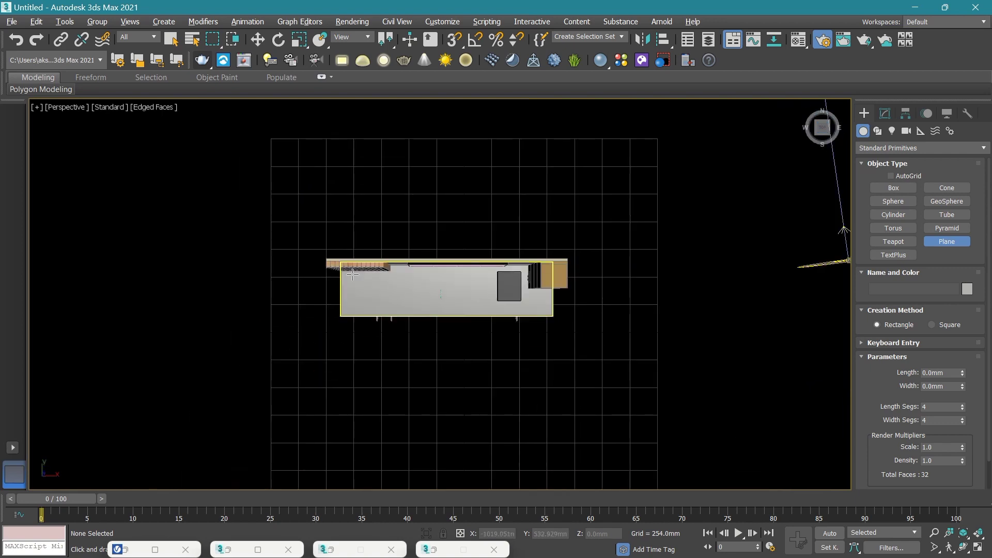
pyautogui.moveTo(302, 248); pyautogui.dragTo(320, 207, button='middle')
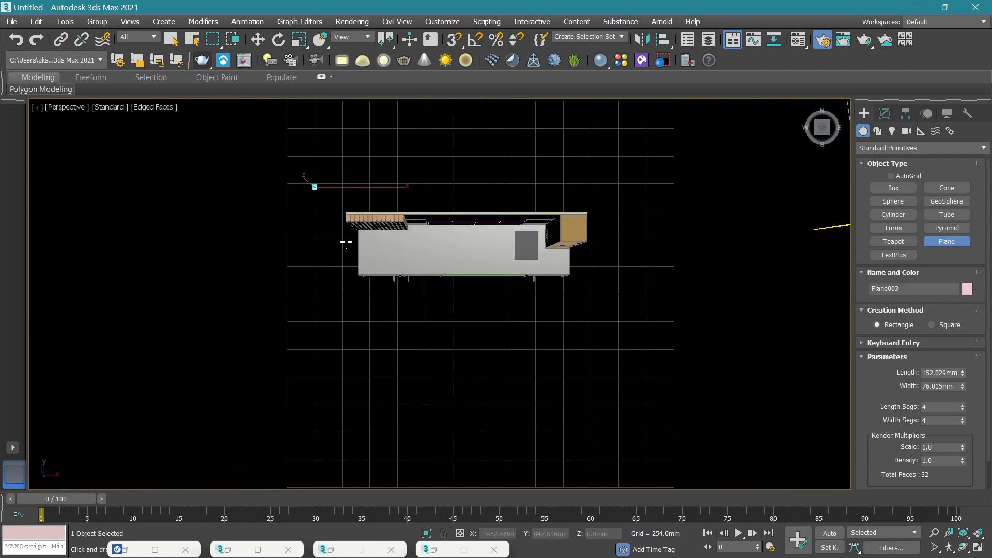
pyautogui.moveTo(313, 184); pyautogui.dragTo(660, 504)
pyautogui.moveTo(481, 376); pyautogui.dragTo(478, 357, button='middle')
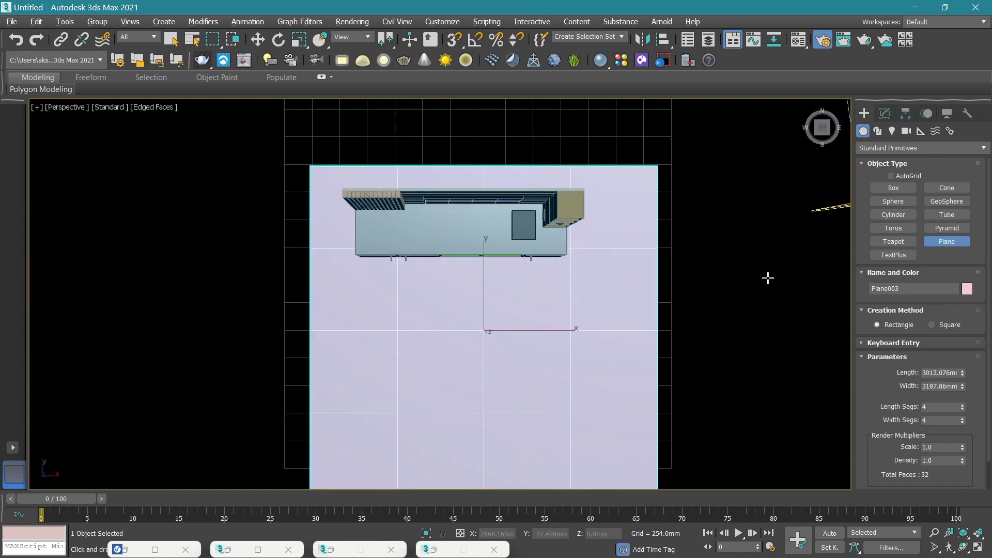
pyautogui.press('w')
# Set the floor plane's object colour to grey, then deselect it.
pyautogui.click(966, 289)
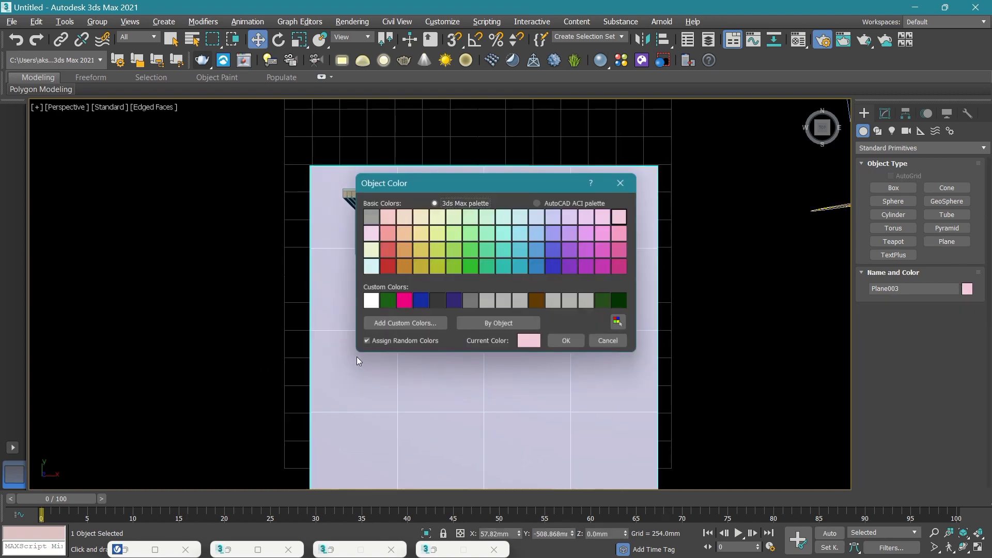
pyautogui.click(503, 300)
pyautogui.click(565, 342)
pyautogui.click(746, 272)
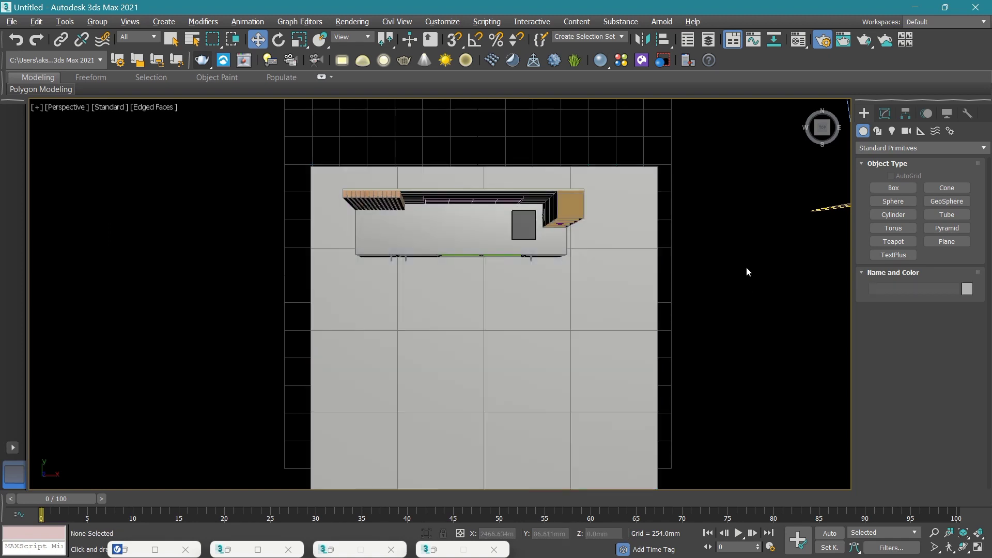
# Start an architectural Wall with snapping on, 3000 mm height and edge justification.
pyautogui.click(907, 147)
pyautogui.click(889, 263)
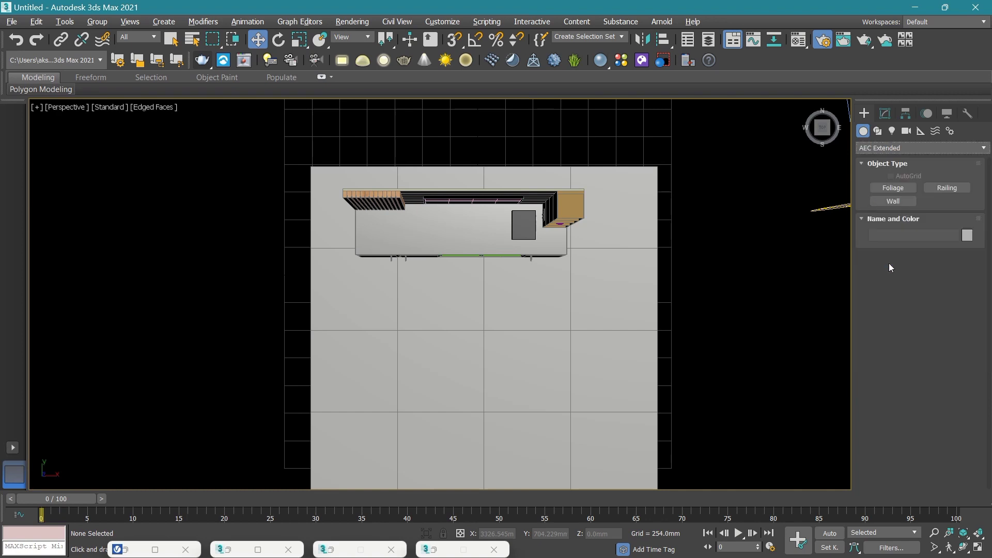
pyautogui.click(902, 203)
pyautogui.moveTo(464, 304)
pyautogui.mouseDown(button='middle')
pyautogui.moveTo(455, 260)
pyautogui.moveTo(465, 290)
pyautogui.mouseUp(button='middle')
pyautogui.press('s')
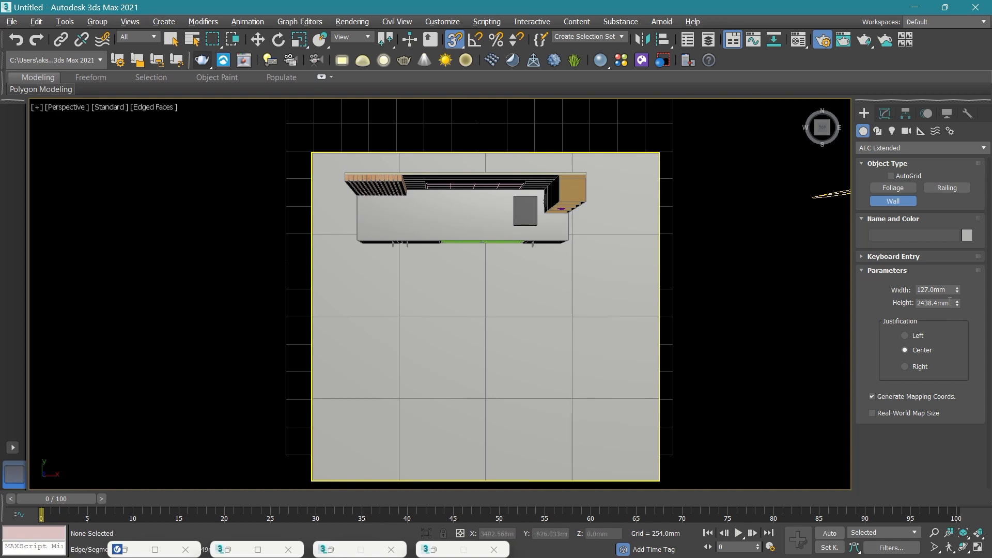
pyautogui.moveTo(949, 302); pyautogui.dragTo(852, 303)
pyautogui.write('3000')
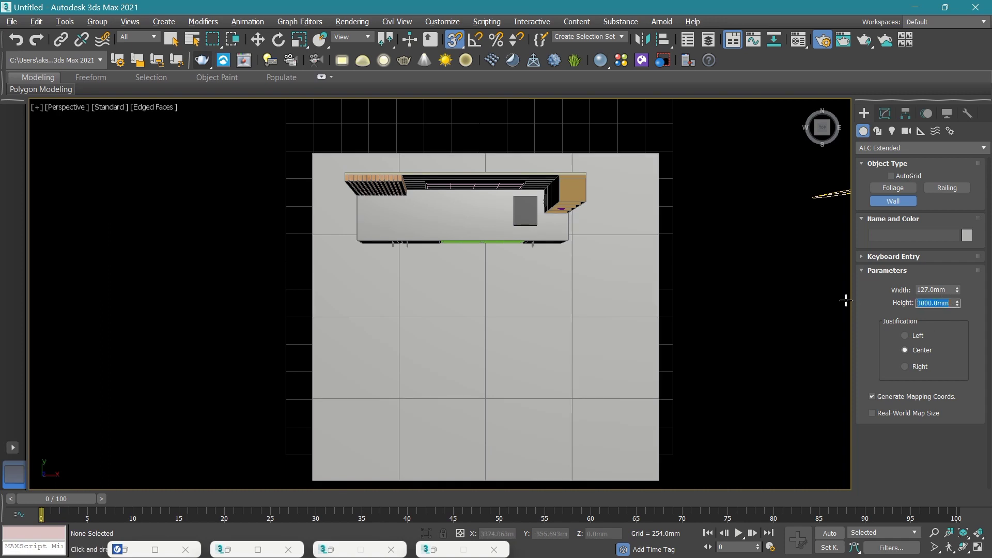
pyautogui.click(904, 336)
pyautogui.scroll(-2, 466, 383)
# Draw the wall from the floor's lower-left corner via both upper corners to lower-right.
pyautogui.click(358, 451)
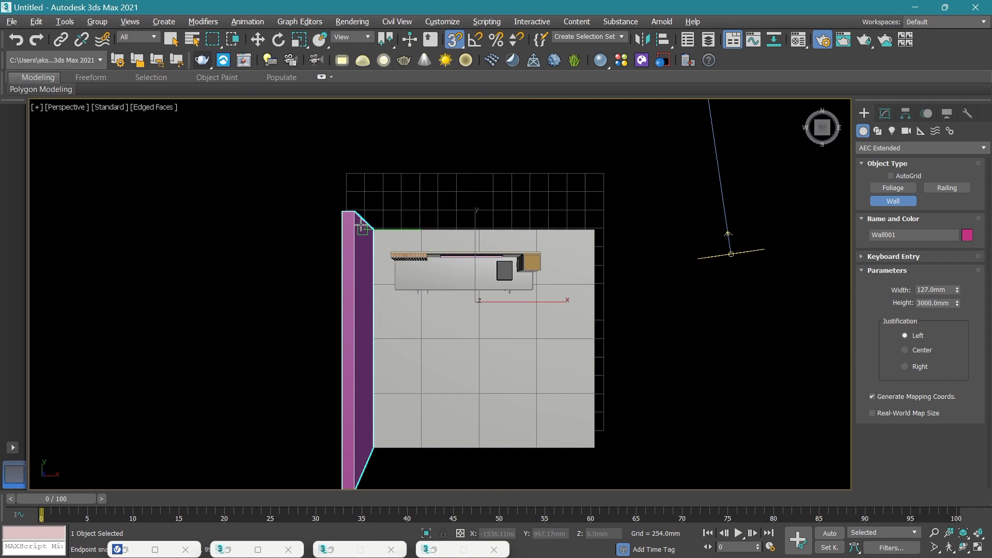
pyautogui.rightClick(361, 226)
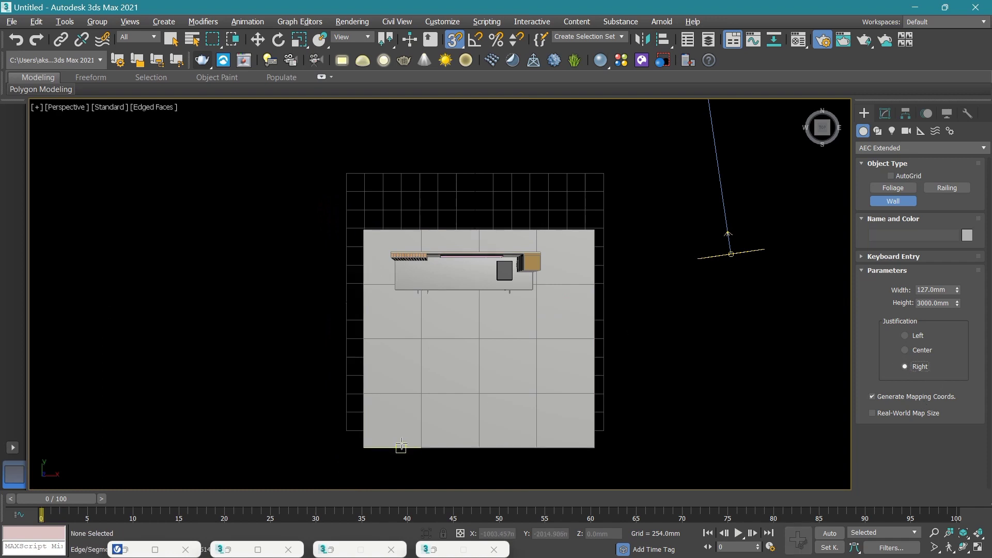
pyautogui.click(363, 447)
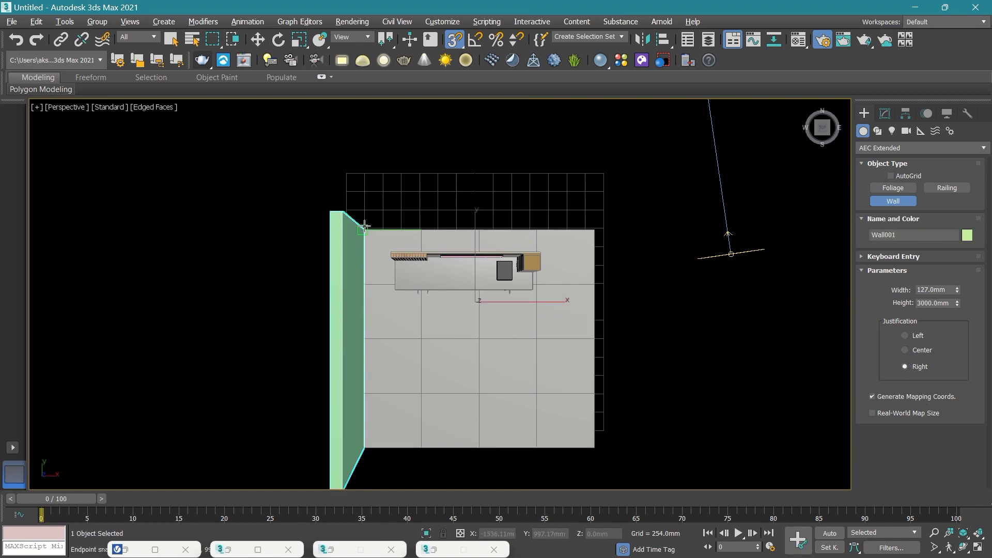
pyautogui.click(364, 225)
pyautogui.click(594, 230)
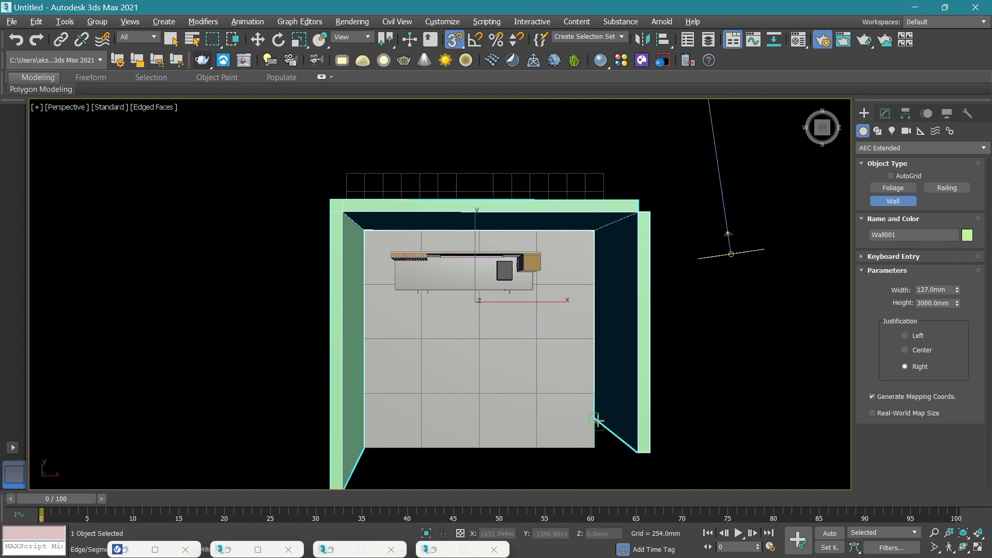
pyautogui.click(595, 449)
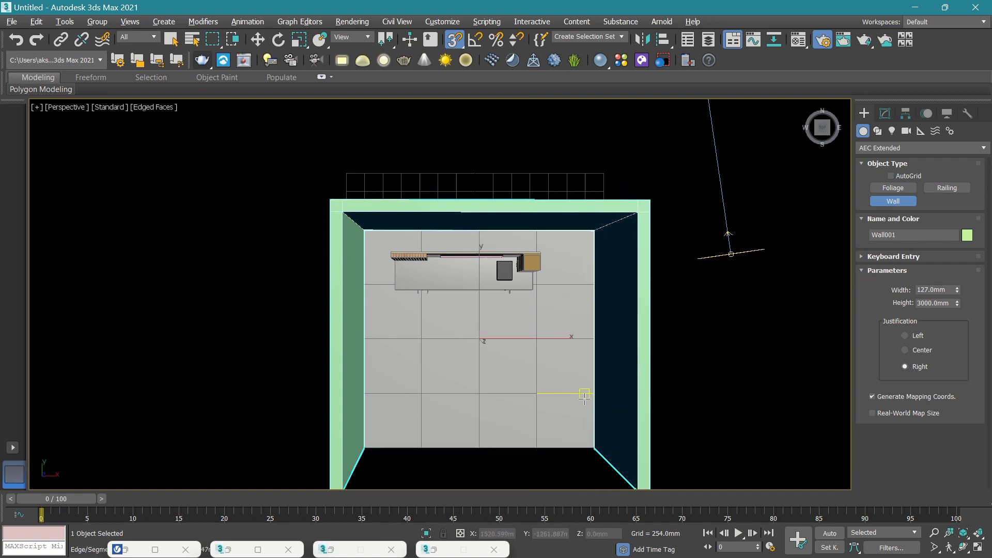
pyautogui.rightClick(584, 397)
# Give the new wall a grey object colour.
pyautogui.press('w')
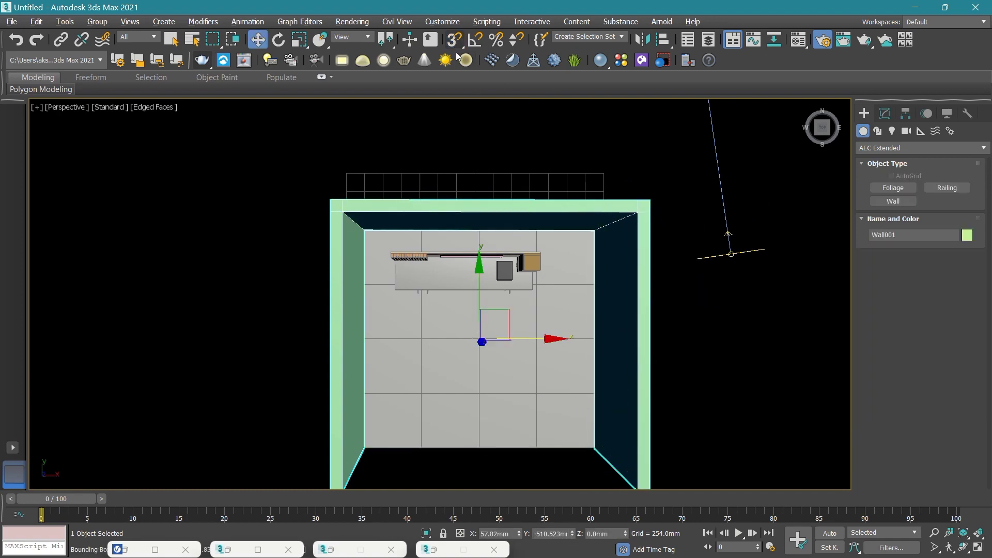
pyautogui.hotkey('ctrl', 'a')
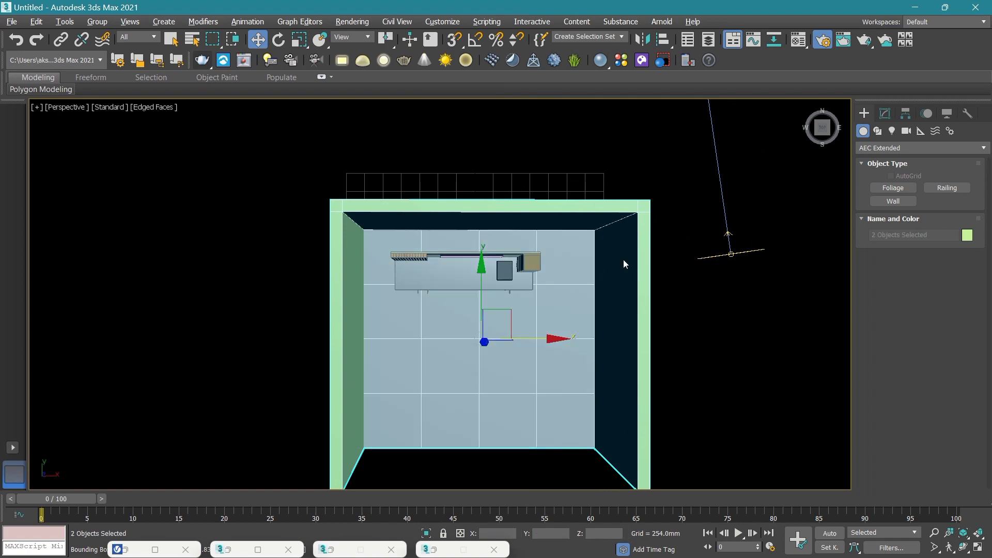
pyautogui.click(563, 336)
pyautogui.click(708, 354)
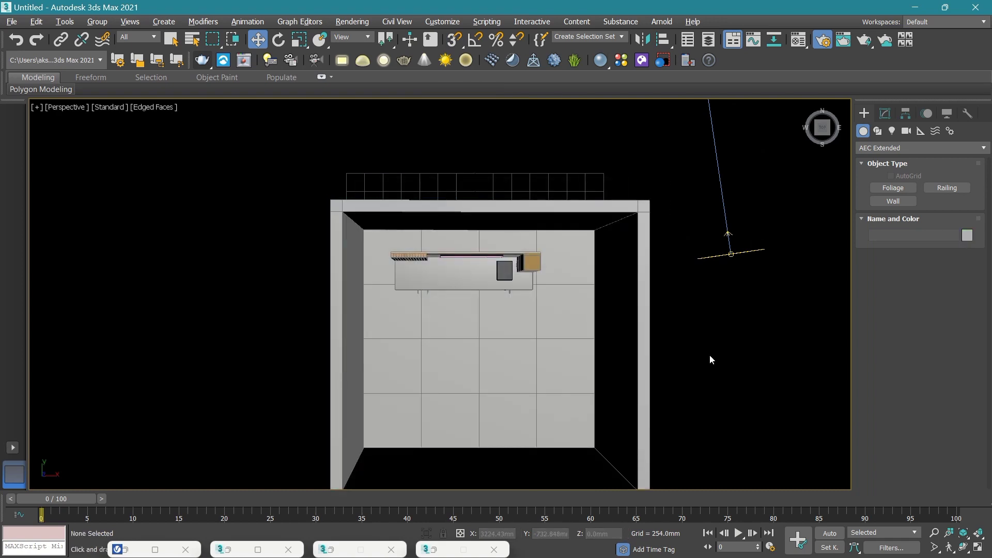
# Select the walls and floor and slide them along Y to fit the TV unit.
pyautogui.moveTo(822, 129); pyautogui.dragTo(711, 383)
pyautogui.click(822, 131)
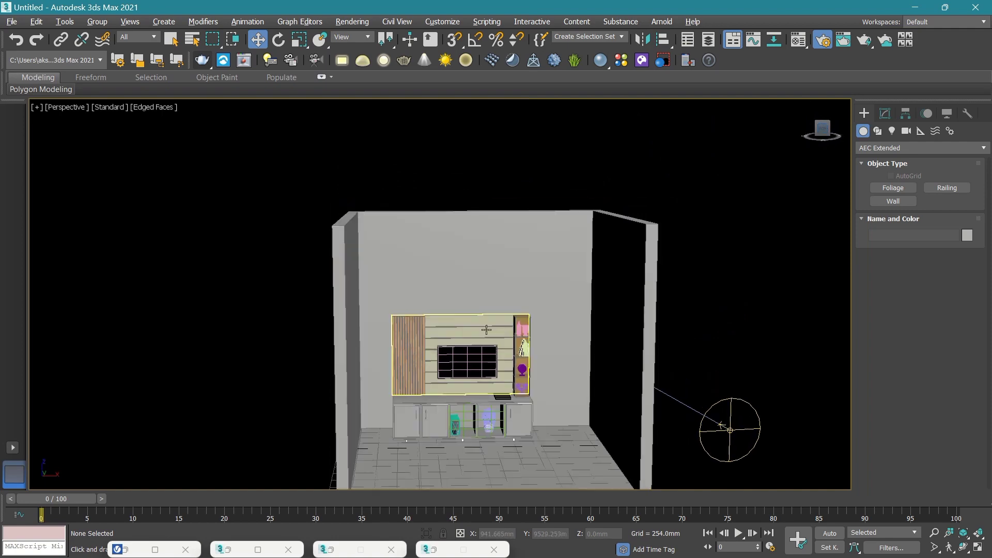
pyautogui.moveTo(591, 386); pyautogui.dragTo(639, 262)
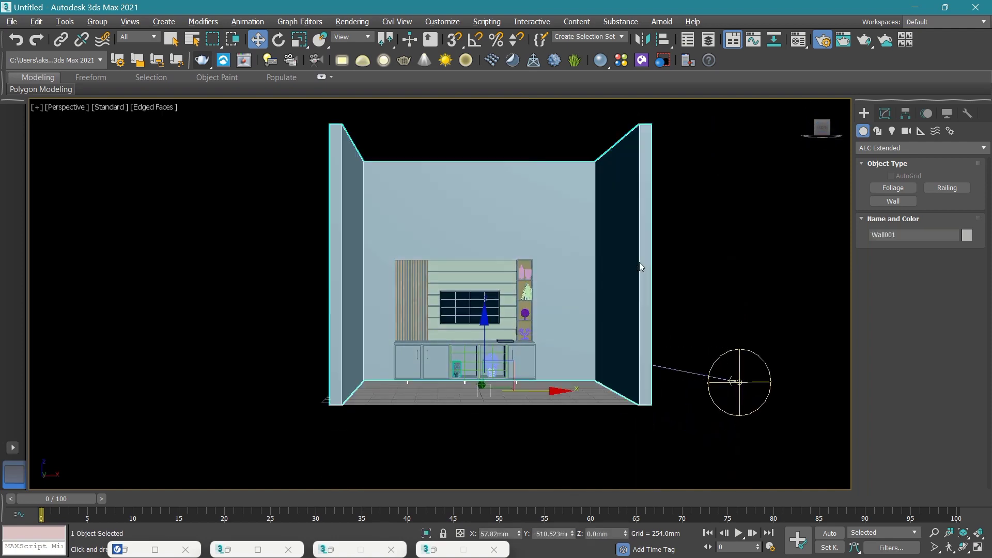
pyautogui.keyDown('ctrl'); pyautogui.click(606, 403); pyautogui.keyUp('ctrl')
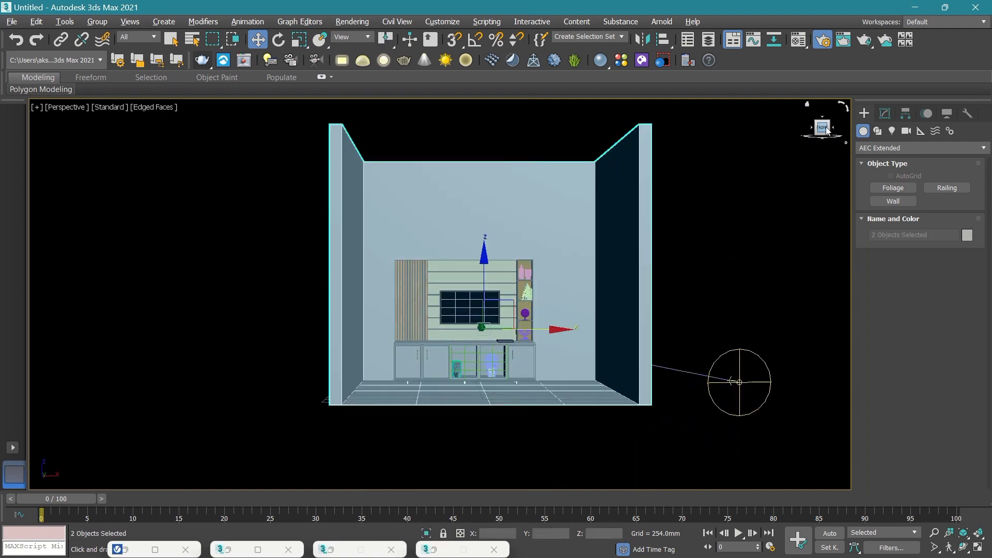
pyautogui.keyDown('alt'); pyautogui.moveTo(768, 177); pyautogui.dragTo(331, 320, button='middle'); pyautogui.keyUp('alt')
pyautogui.scroll(5, 331, 320)
pyautogui.scroll(-3, 362, 331)
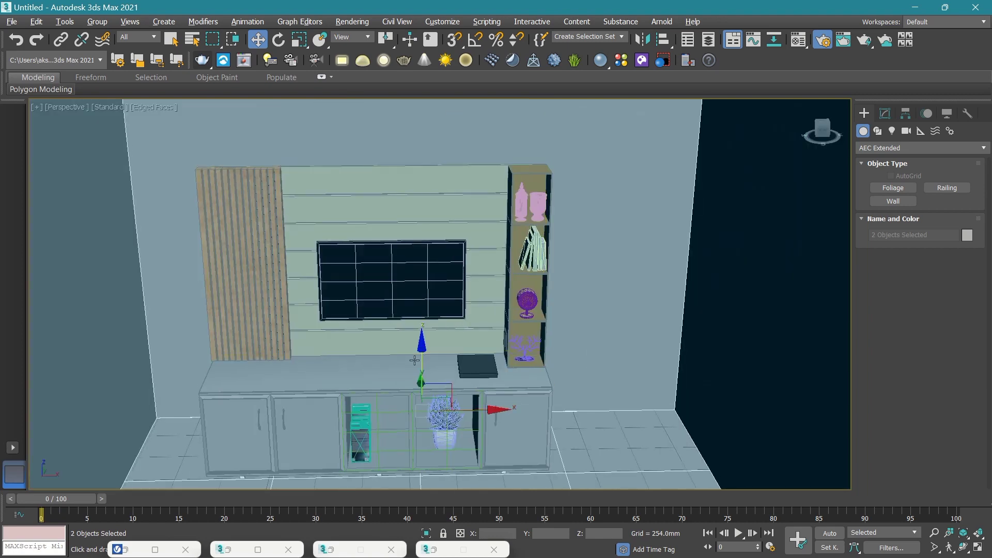
pyautogui.scroll(4, 434, 343)
pyautogui.moveTo(435, 343); pyautogui.dragTo(489, 343, button='middle')
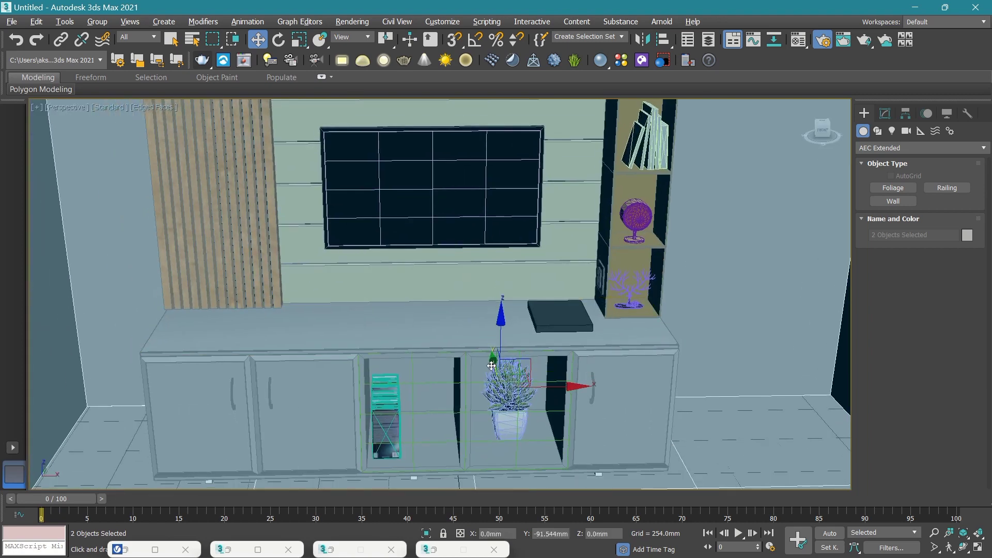
pyautogui.moveTo(493, 372); pyautogui.dragTo(500, 416)
pyautogui.scroll(-5, 730, 374)
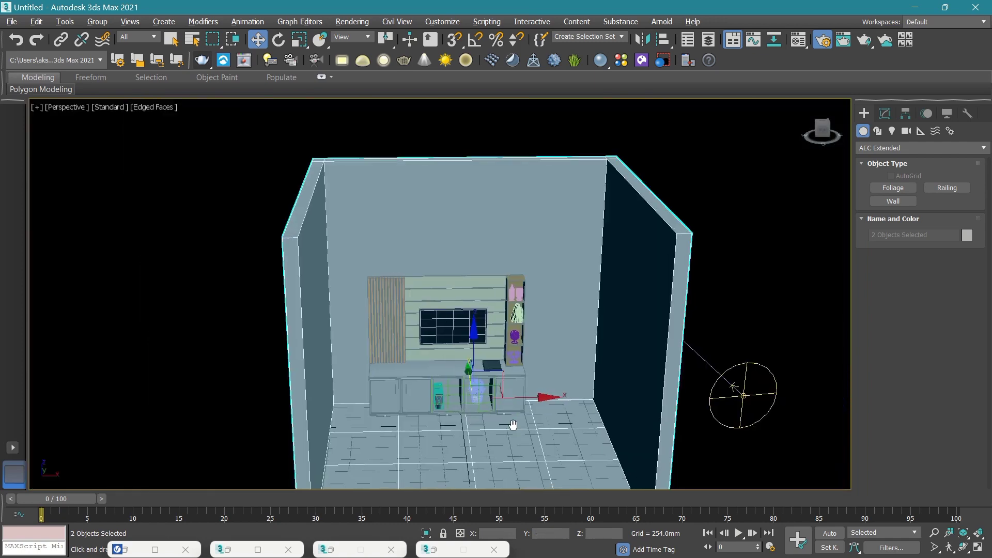
pyautogui.click(730, 374)
# Switch to the Front view and start a production render.
pyautogui.click(823, 133)
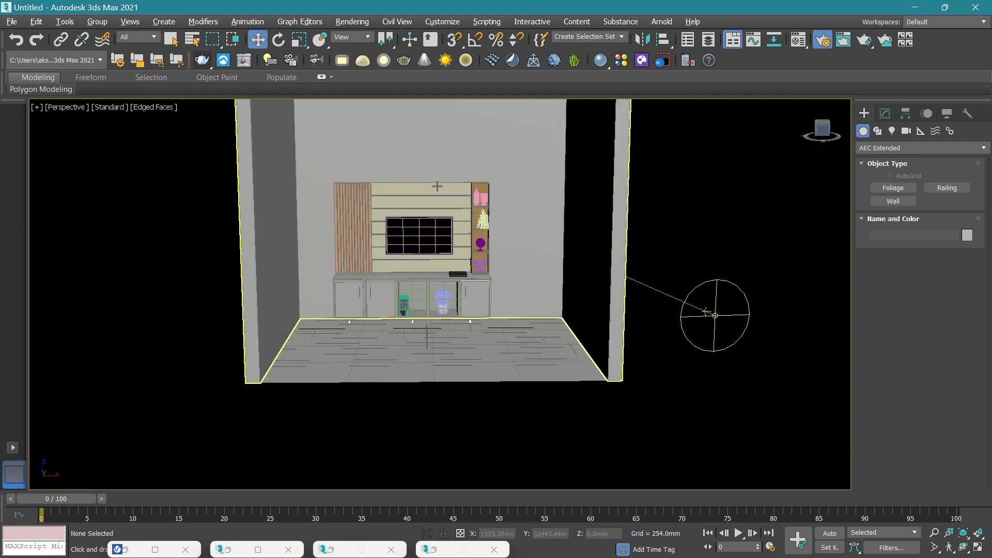
pyautogui.scroll(3, 426, 202)
pyautogui.scroll(3, 426, 201)
pyautogui.scroll(-3, 439, 227)
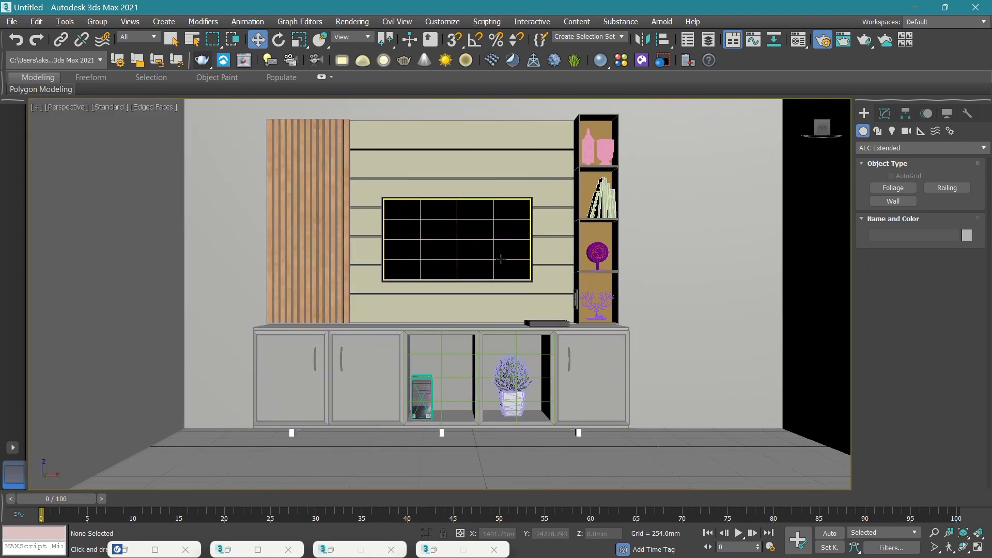
pyautogui.scroll(2, 500, 258)
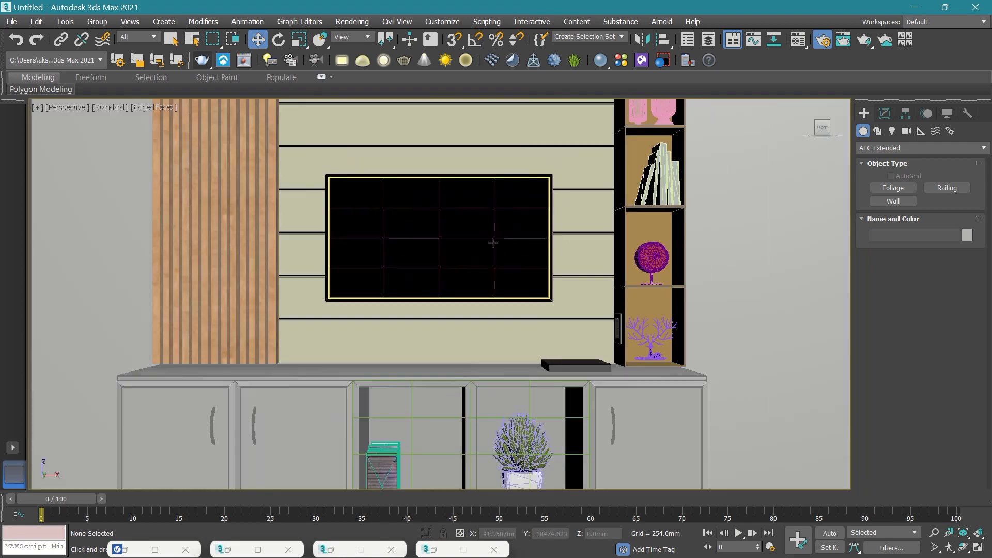
pyautogui.click(203, 66)
# Zoom the V-Ray Frame Buffer out to 25% while the render refines.
pyautogui.scroll(-2, 380, 226)
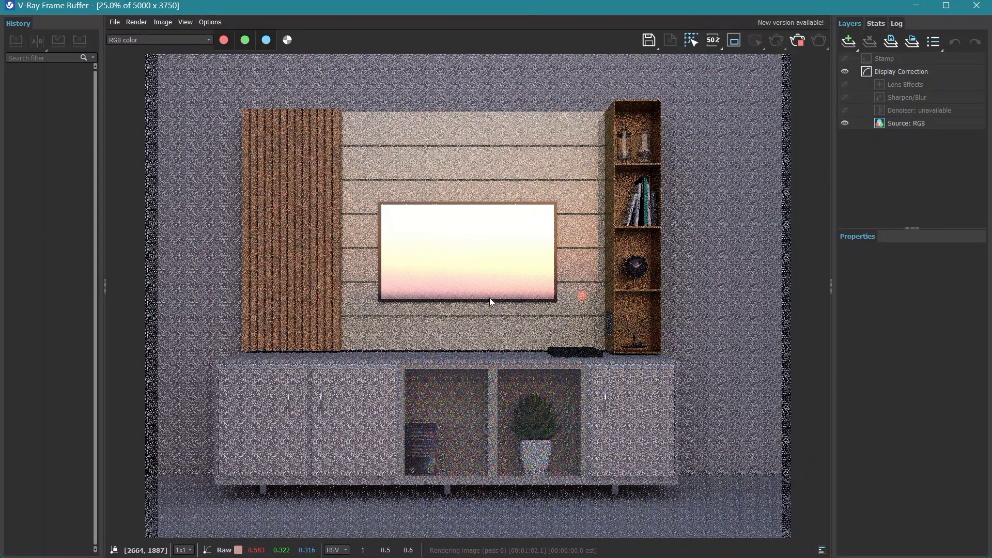
pyautogui.scroll(-1, 441, 310)
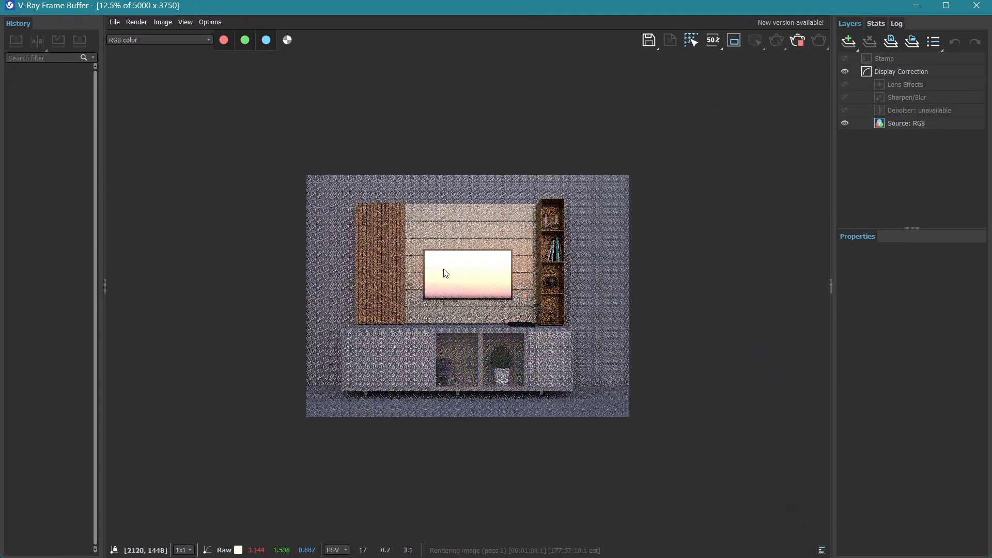
pyautogui.scroll(1, 441, 308)
pyautogui.moveTo(476, 334); pyautogui.dragTo(491, 243, button='middle')
pyautogui.scroll(-1, 469, 380)
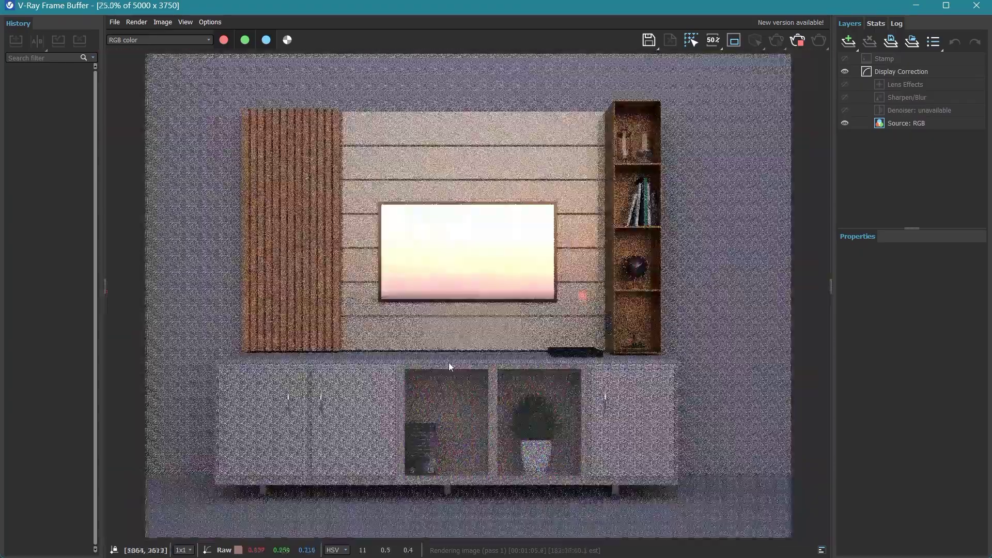
pyautogui.scroll(1, 449, 362)
pyautogui.moveTo(257, 464); pyautogui.dragTo(383, 283, button='middle')
pyautogui.scroll(2, 355, 280)
pyautogui.scroll(1, 355, 280)
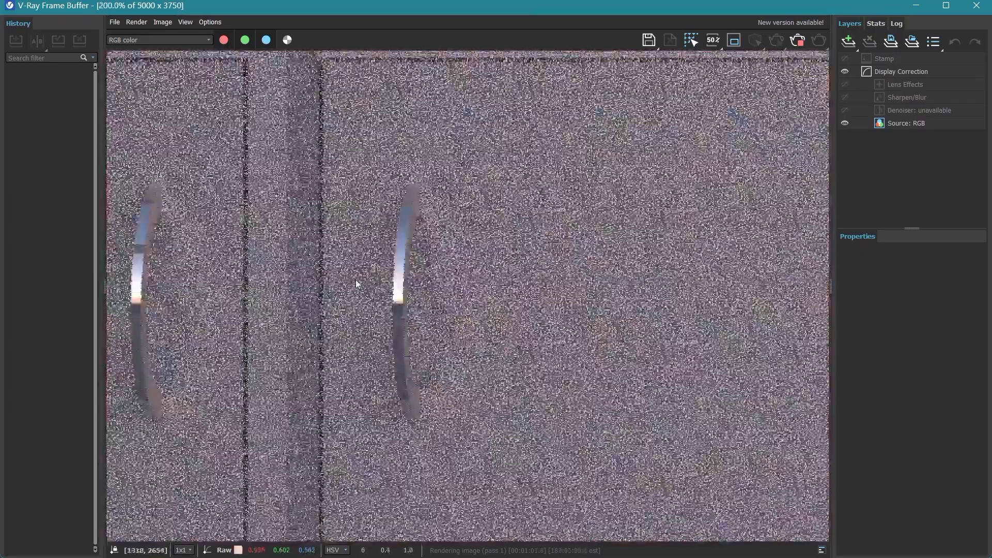
pyautogui.scroll(-1, 354, 279)
pyautogui.scroll(-1, 355, 279)
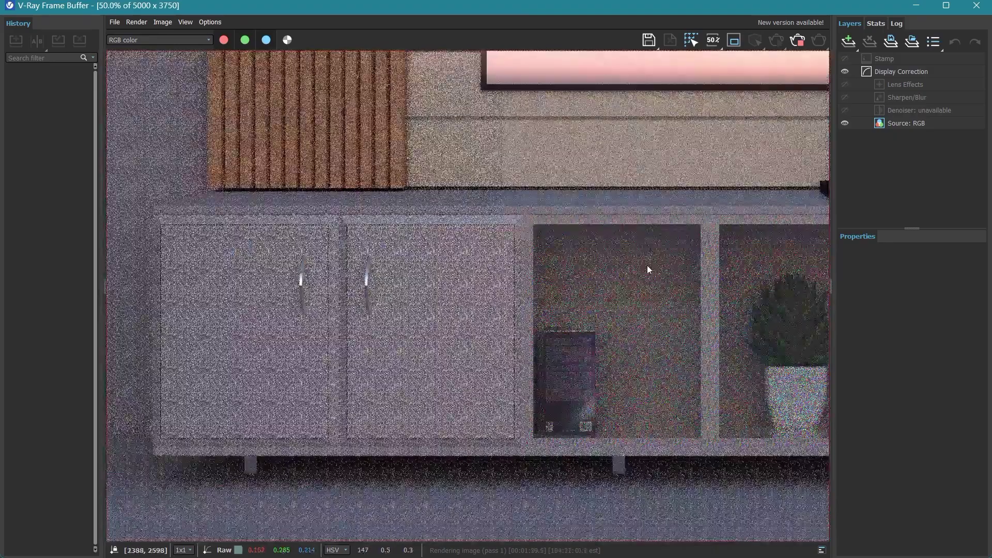
pyautogui.moveTo(647, 319)
pyautogui.mouseDown(button='middle')
pyautogui.moveTo(593, 299)
pyautogui.moveTo(432, 309)
pyautogui.mouseUp(button='middle')
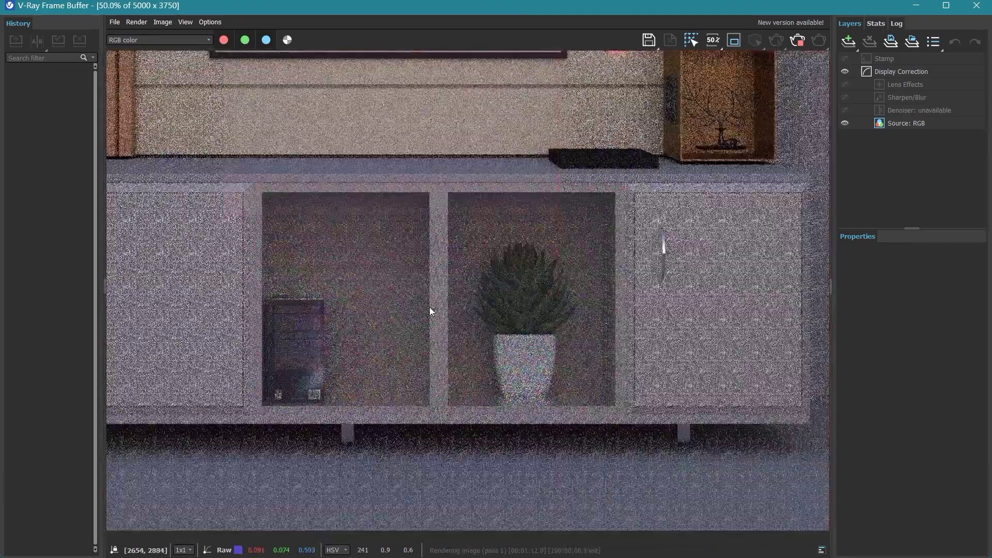
pyautogui.moveTo(610, 302)
pyautogui.mouseDown(button='middle')
pyautogui.moveTo(559, 309)
pyautogui.moveTo(527, 424)
pyautogui.mouseUp(button='middle')
pyautogui.moveTo(640, 117); pyautogui.dragTo(609, 228, button='middle')
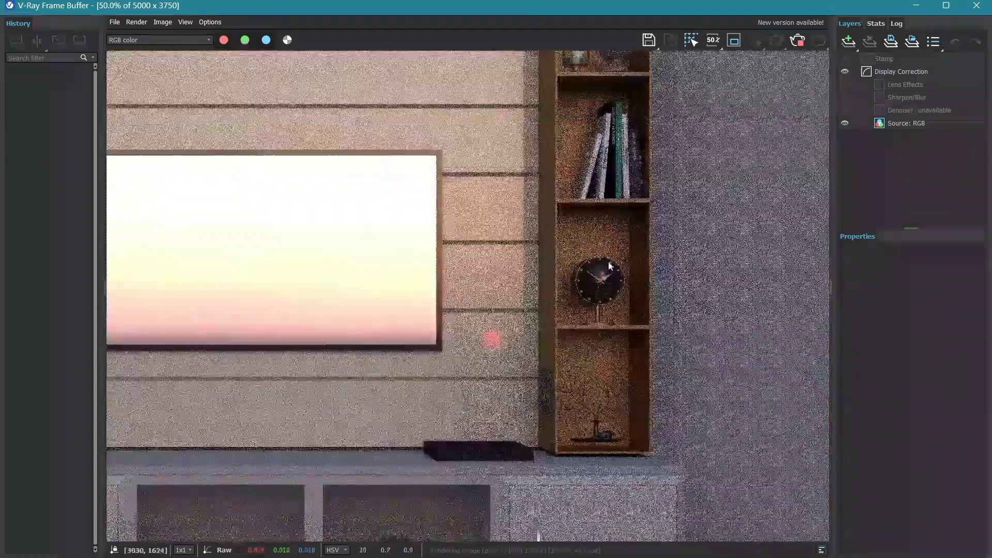
pyautogui.moveTo(614, 51); pyautogui.dragTo(615, 184, button='middle')
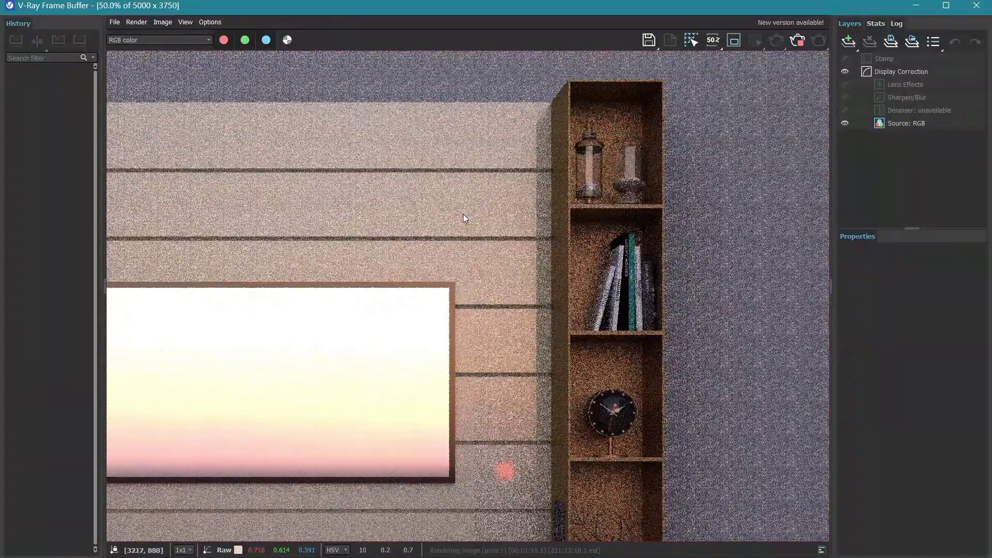
pyautogui.moveTo(463, 213)
pyautogui.mouseDown(button='middle')
pyautogui.moveTo(565, 178)
pyautogui.moveTo(571, 221)
pyautogui.mouseUp(button='middle')
pyautogui.scroll(-1, 552, 286)
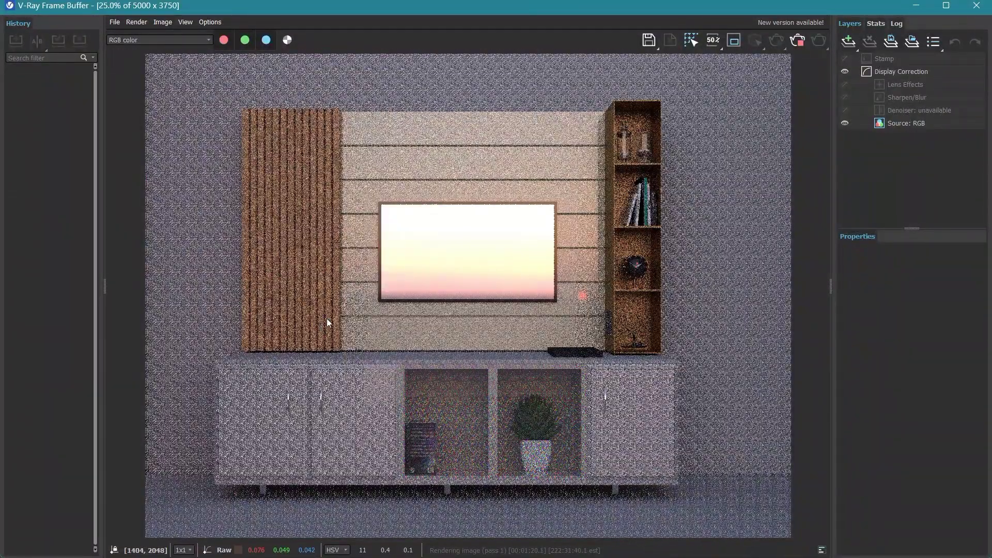
pyautogui.scroll(-1, 334, 299)
pyautogui.scroll(1, 335, 299)
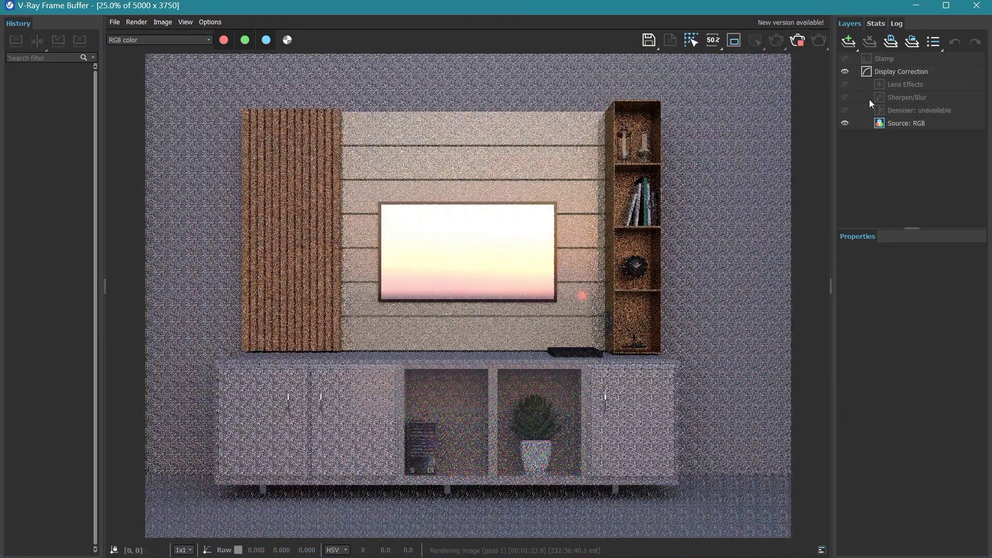
# Close the render and select the shelf box Box009 holding the pink vases.
pyautogui.click(916, 5)
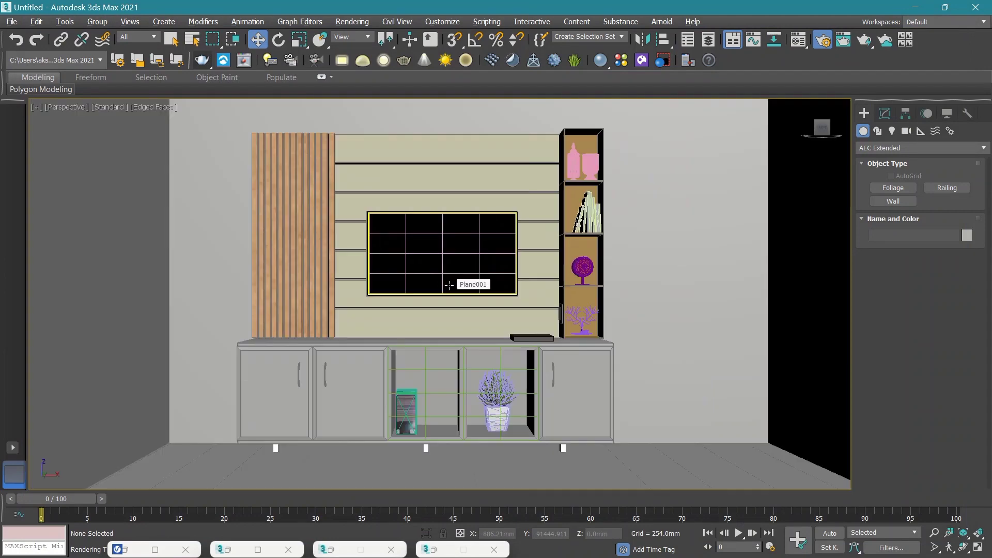
pyautogui.scroll(-2, 448, 284)
pyautogui.scroll(-2, 448, 284)
pyautogui.scroll(5, 402, 281)
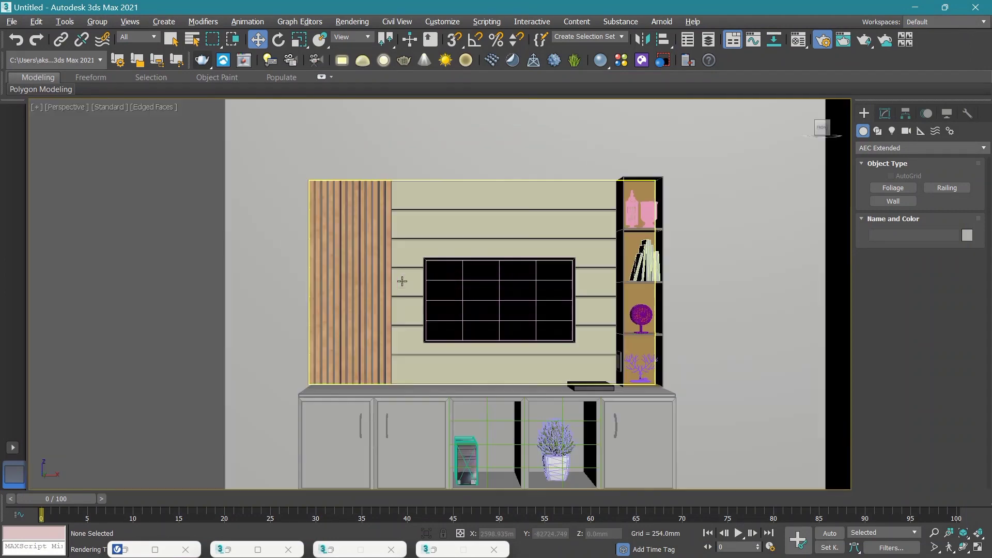
pyautogui.scroll(2, 571, 290)
pyautogui.scroll(2, 578, 222)
pyautogui.scroll(2, 587, 155)
pyautogui.scroll(3, 555, 207)
pyautogui.moveTo(554, 207); pyautogui.dragTo(537, 150, button='middle')
pyautogui.click(496, 243)
pyautogui.scroll(-5, 499, 227)
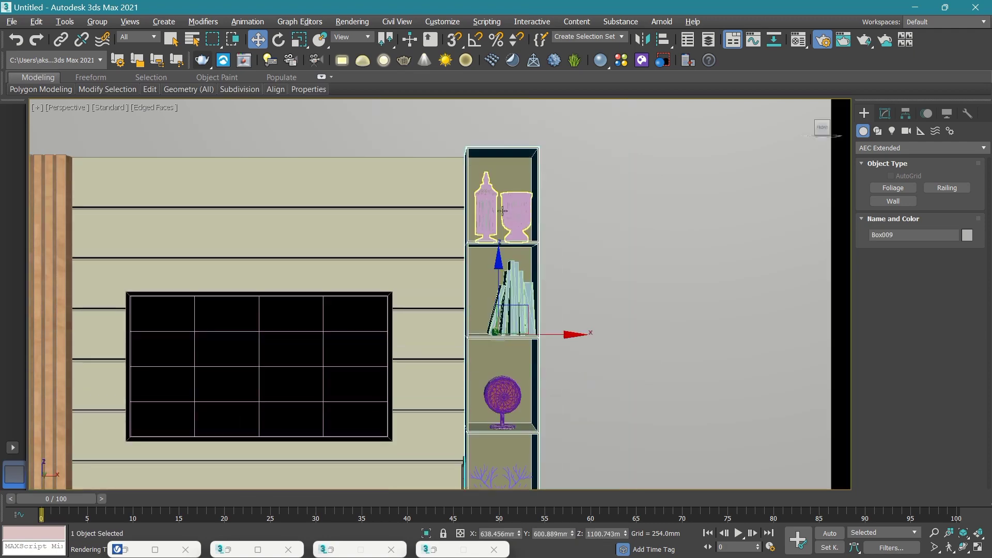
pyautogui.scroll(2, 502, 211)
pyautogui.scroll(-2, 502, 211)
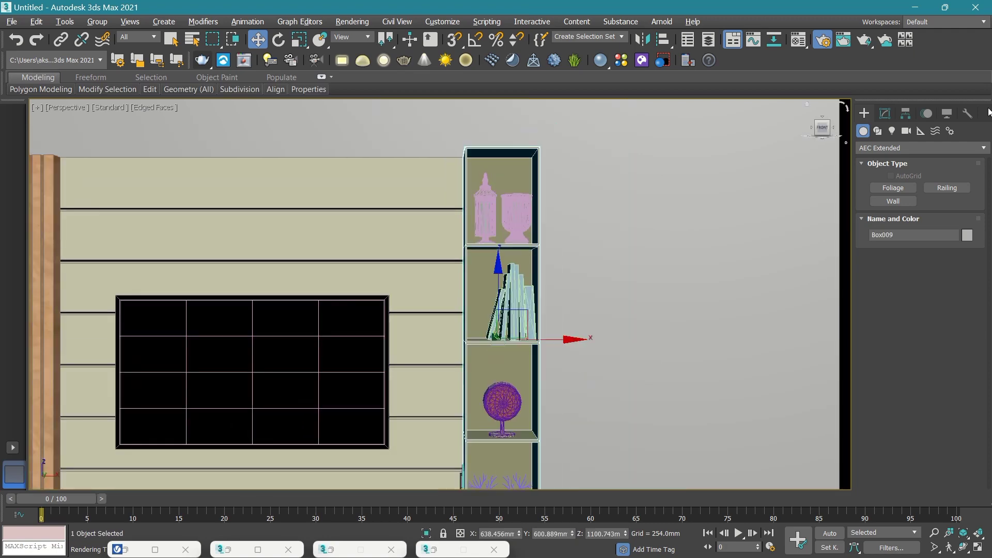
# In Polygon mode, select the back faces of the four shelf compartments.
pyautogui.click(886, 114)
pyautogui.click(932, 293)
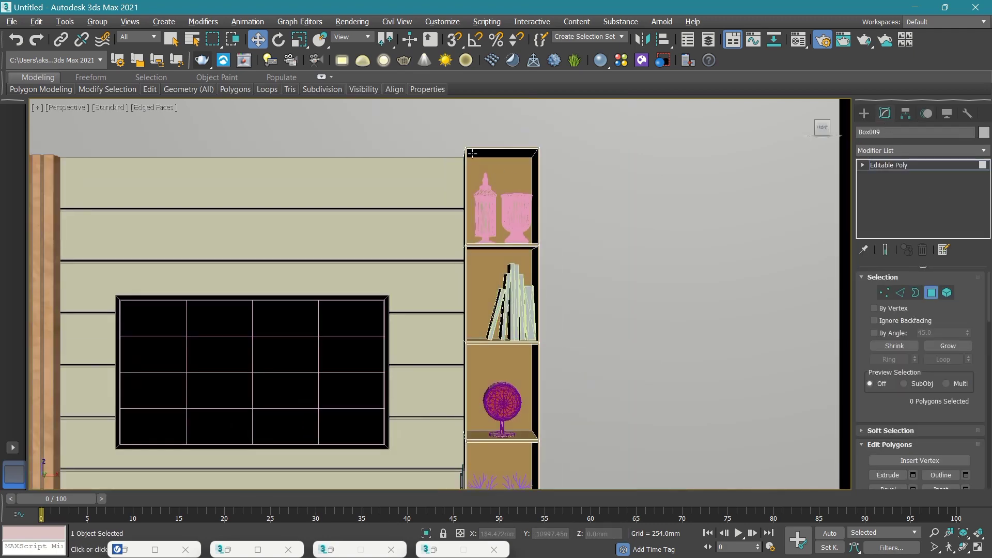
pyautogui.click(499, 173)
pyautogui.keyDown('ctrl'); pyautogui.click(492, 281); pyautogui.keyUp('ctrl')
pyautogui.moveTo(491, 282); pyautogui.dragTo(499, 177, button='middle')
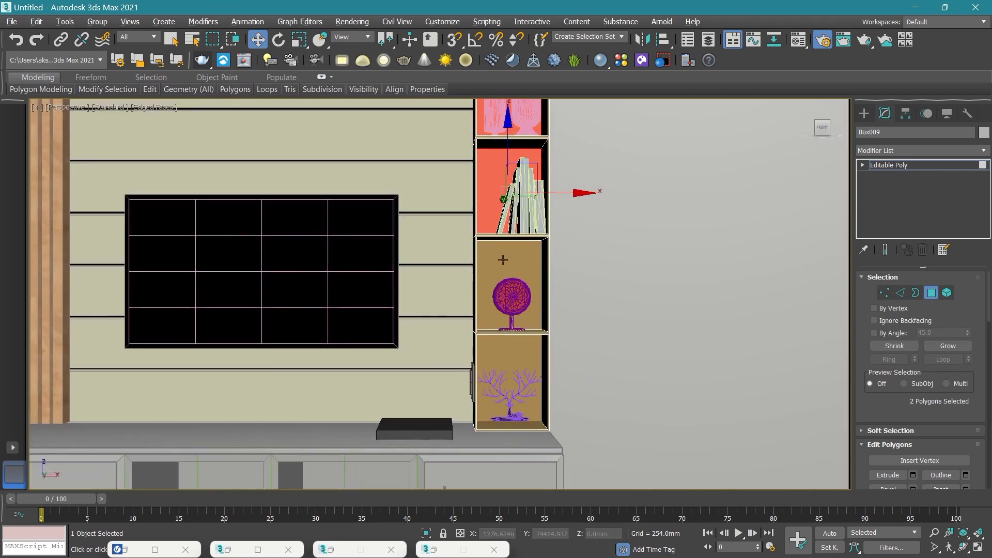
pyautogui.keyDown('ctrl'); pyautogui.click(489, 310); pyautogui.keyUp('ctrl')
pyautogui.keyDown('ctrl'); pyautogui.click(488, 403); pyautogui.keyUp('ctrl')
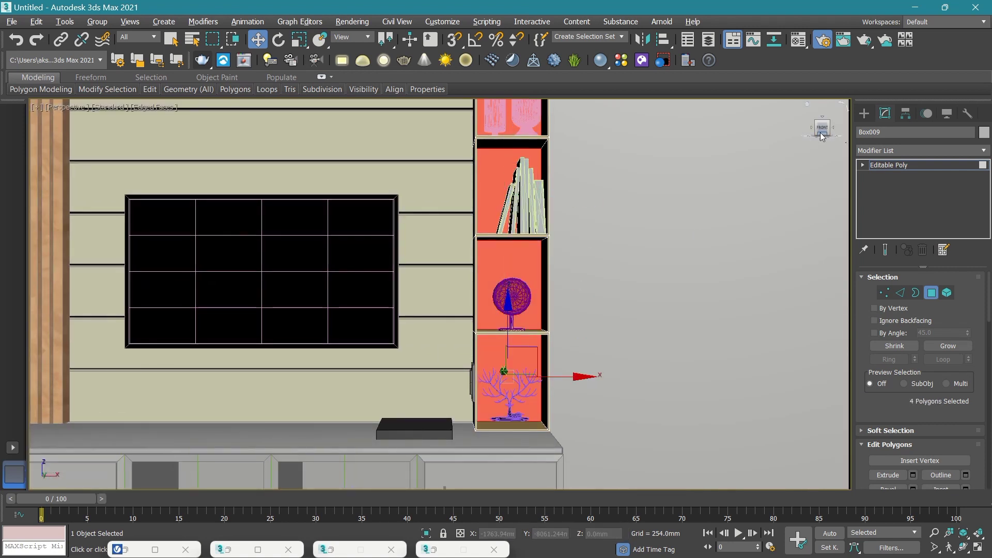
# Assign the V-Ray library's Glass_Crystal material to those four back faces.
pyautogui.press('m')
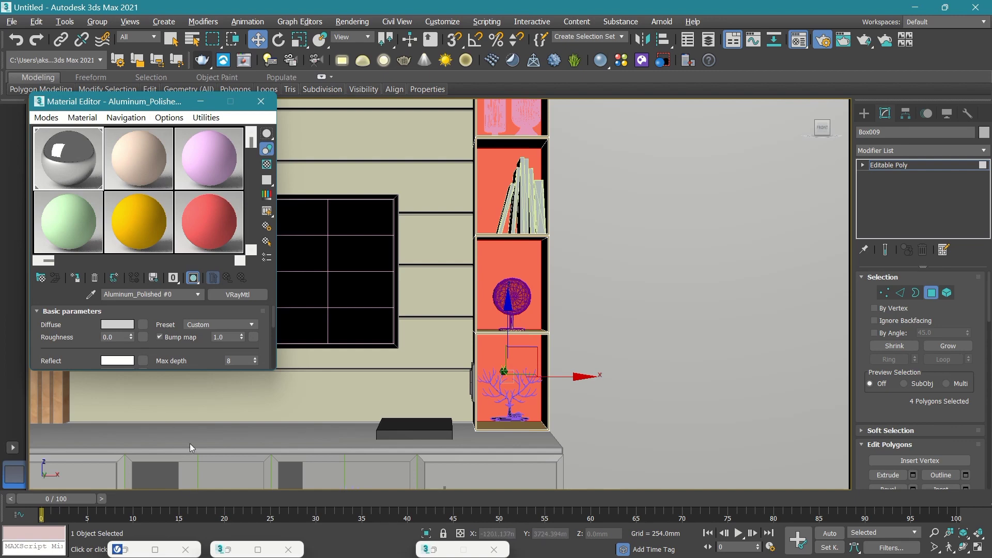
pyautogui.click(137, 548)
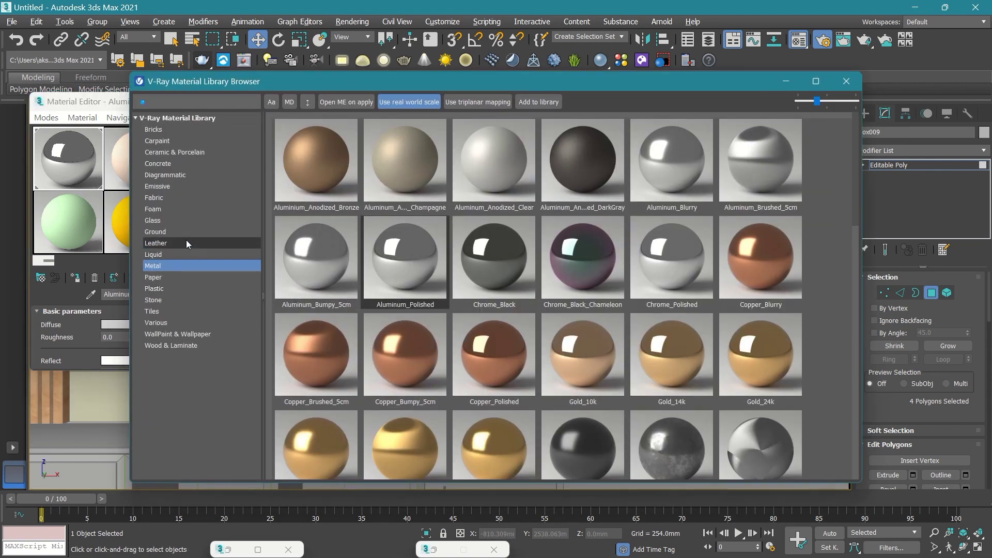
pyautogui.click(184, 221)
pyautogui.rightClick(492, 251)
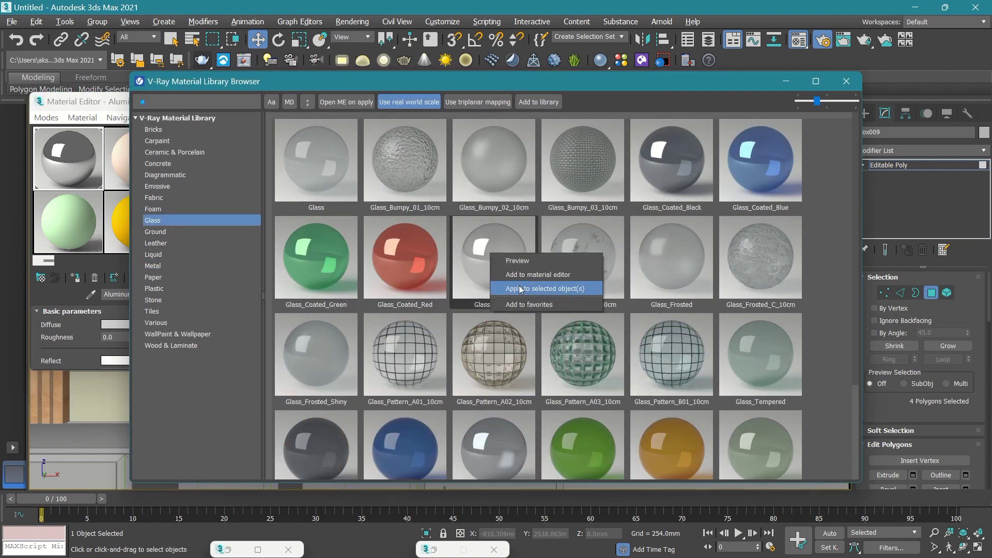
pyautogui.click(518, 285)
pyautogui.click(786, 81)
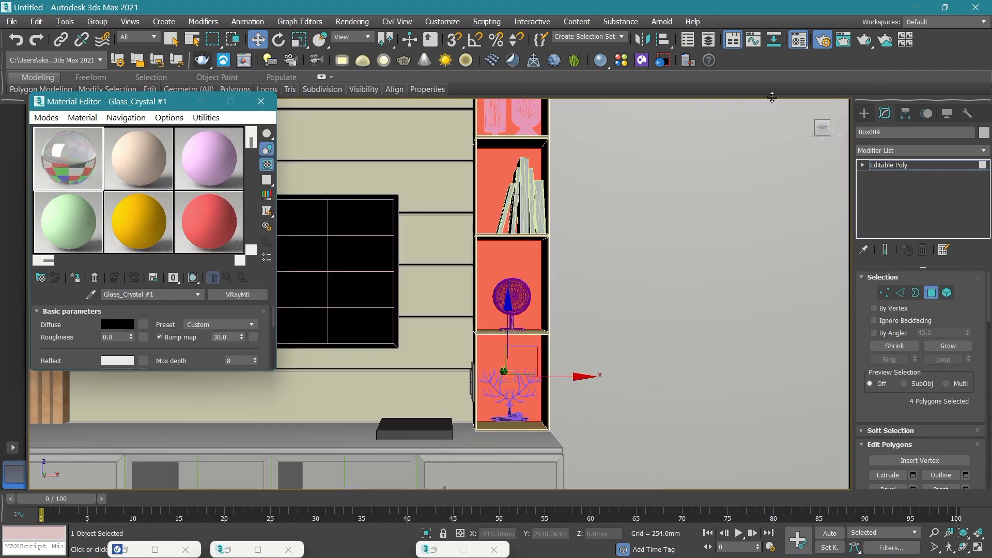
pyautogui.scroll(-2, 73, 328)
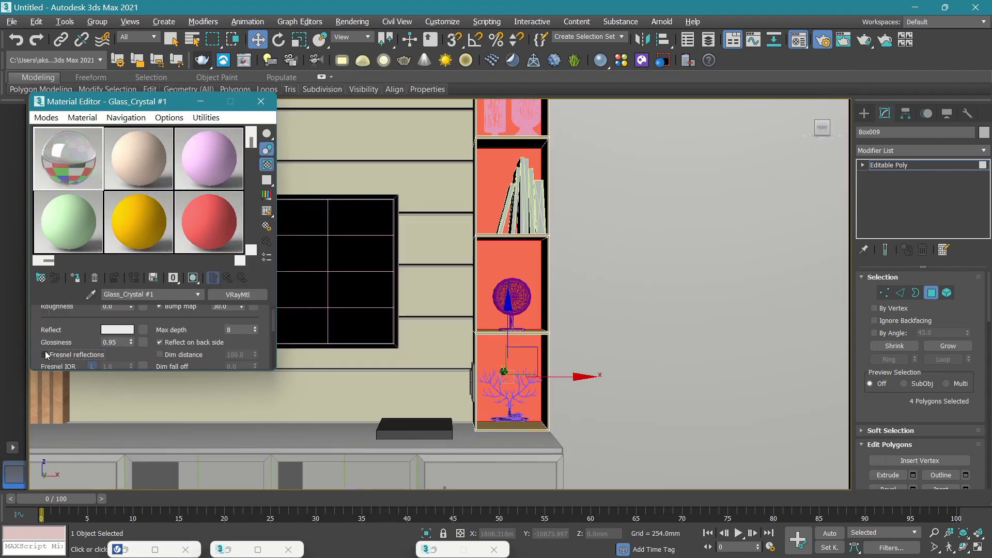
pyautogui.click(76, 279)
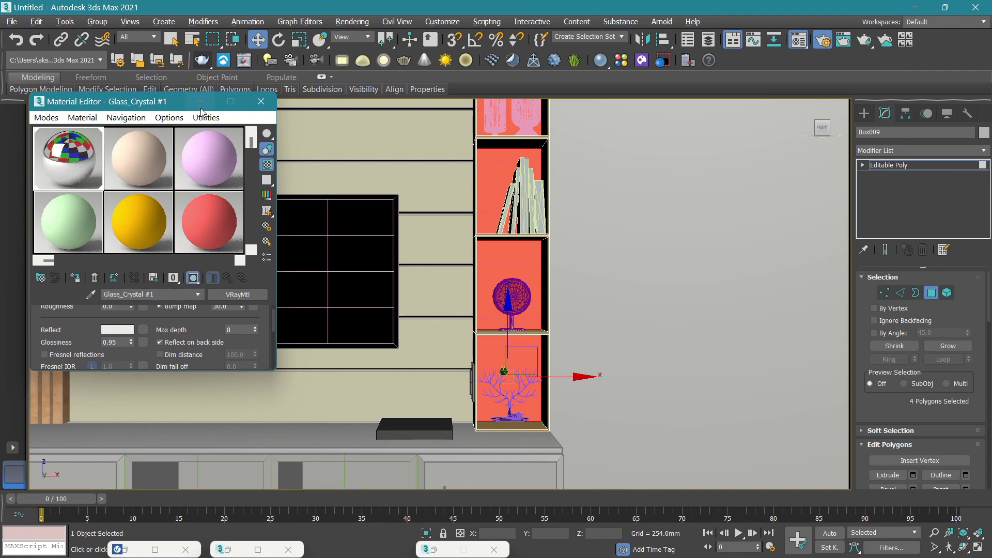
pyautogui.click(261, 101)
pyautogui.scroll(-5, 490, 236)
# Recentre the view on the TV unit and deselect Box009.
pyautogui.scroll(3, 453, 234)
pyautogui.scroll(3, 453, 235)
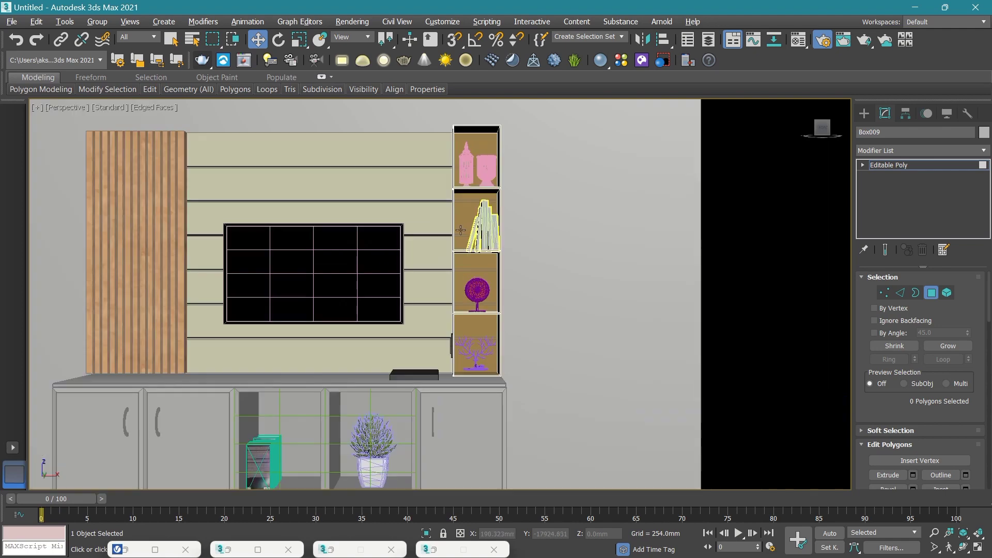
pyautogui.scroll(3, 454, 238)
pyautogui.scroll(-3, 506, 296)
pyautogui.moveTo(506, 296); pyautogui.dragTo(538, 256, button='middle')
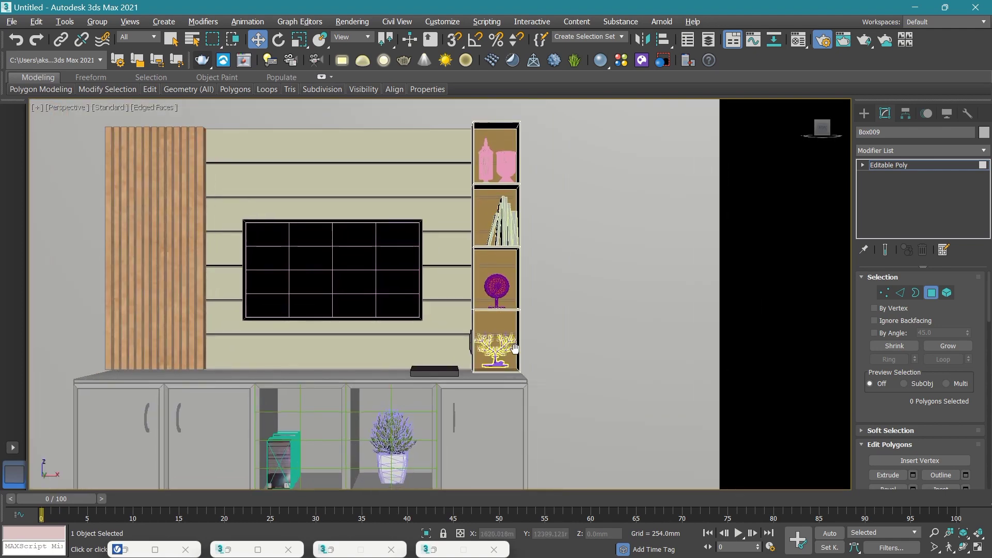
pyautogui.scroll(4, 523, 352)
pyautogui.scroll(-2, 523, 352)
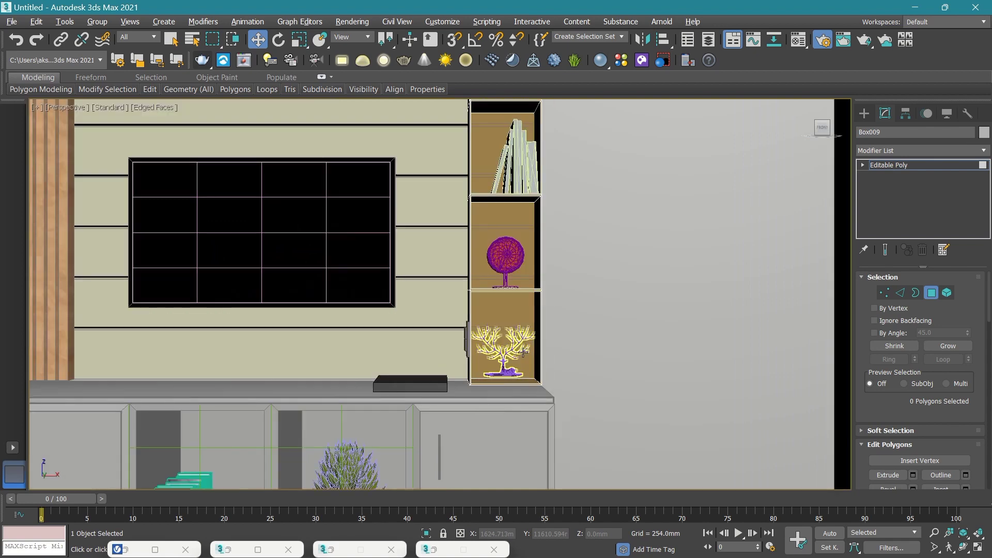
pyautogui.scroll(-2, 523, 353)
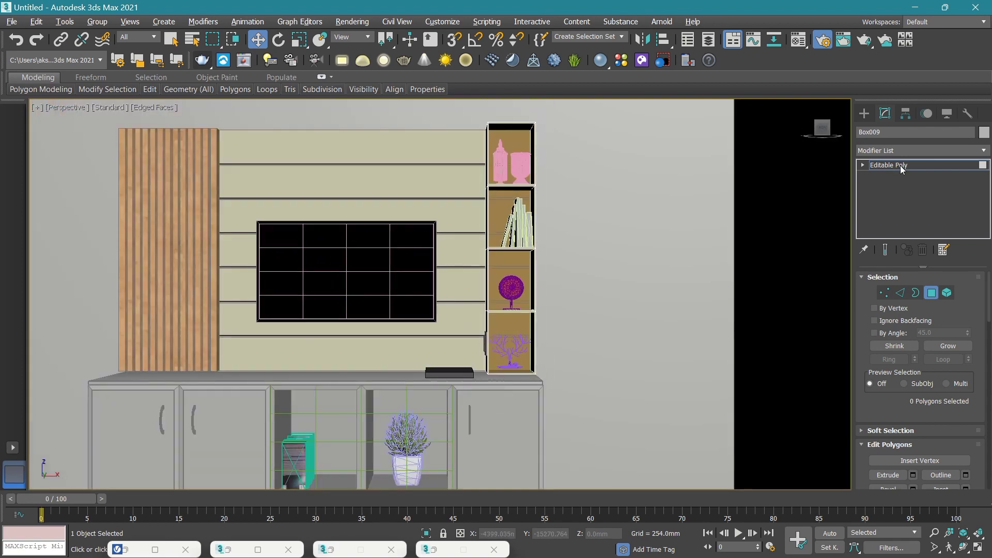
pyautogui.scroll(-3, 445, 302)
pyautogui.click(525, 232)
# Zoom in on the top shelf and switch to the Create panel.
pyautogui.scroll(2, 525, 232)
pyautogui.scroll(2, 480, 234)
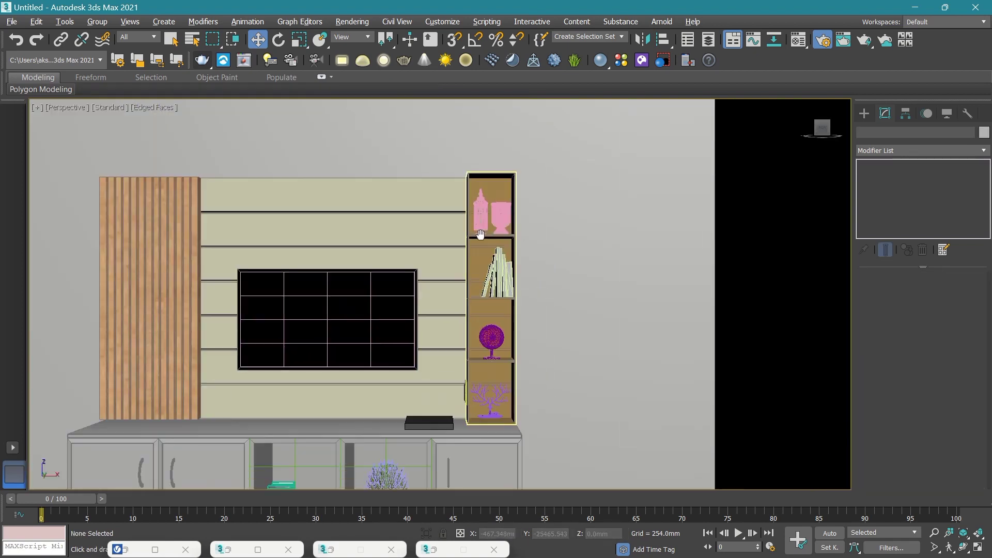
pyautogui.scroll(2, 480, 234)
pyautogui.scroll(1, 486, 206)
pyautogui.scroll(3, 488, 178)
pyautogui.scroll(2, 487, 178)
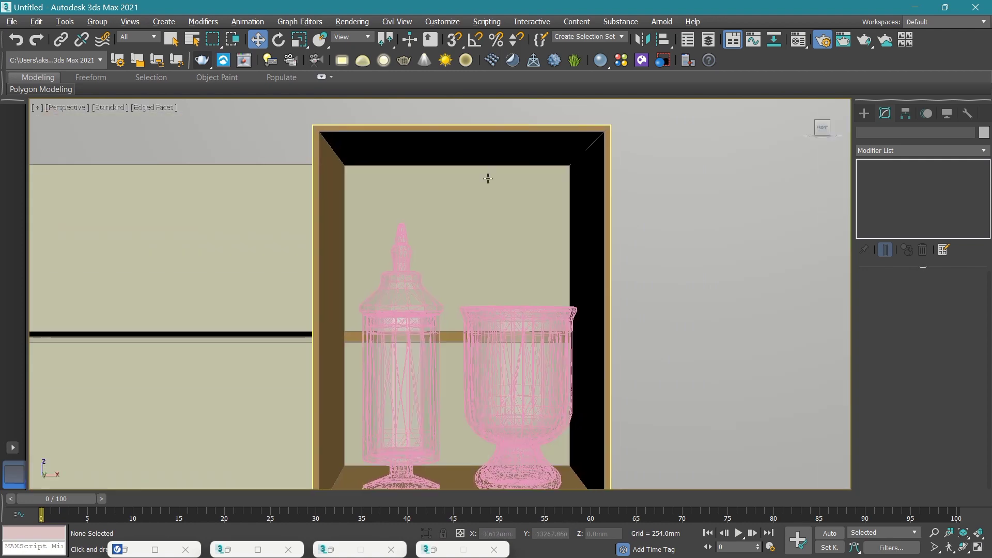
pyautogui.click(870, 115)
# Start a Line with geometry snapping and render-as-tube enabled.
pyautogui.click(882, 149)
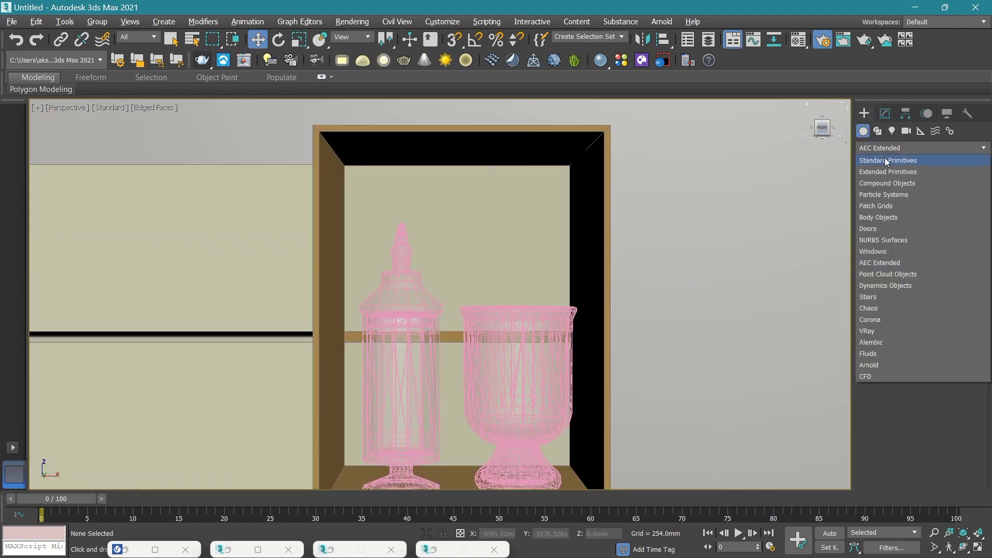
pyautogui.click(877, 130)
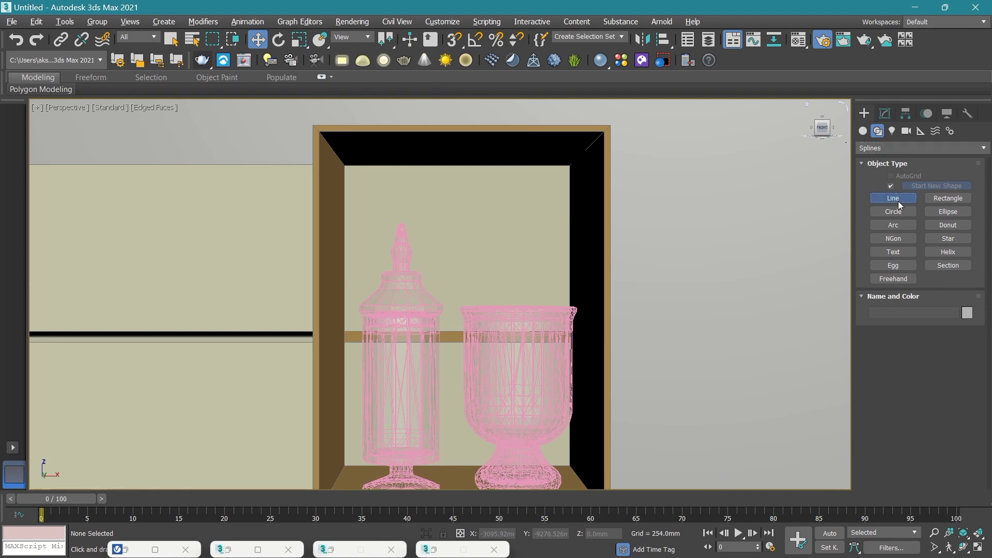
pyautogui.click(898, 200)
pyautogui.click(455, 40)
pyautogui.scroll(3, 412, 186)
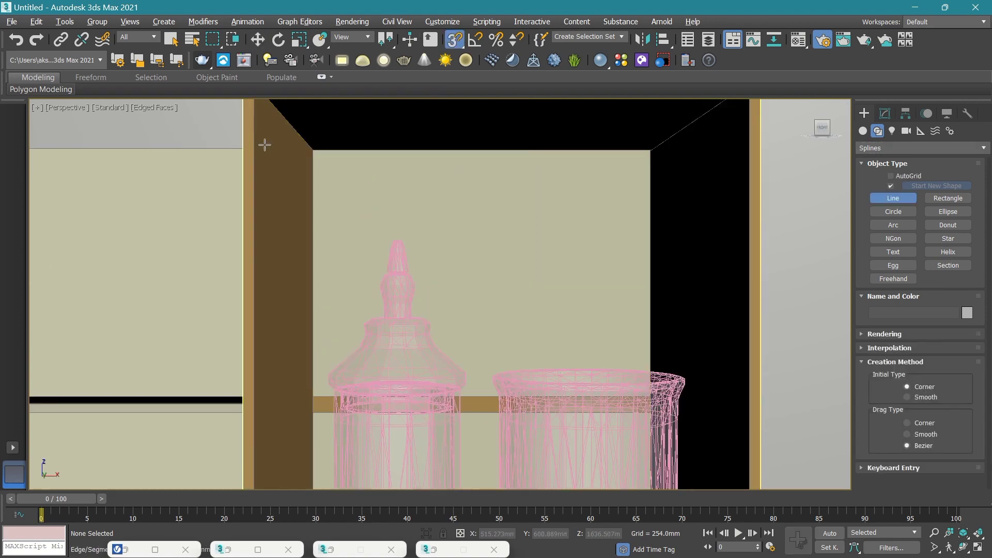
pyautogui.click(916, 335)
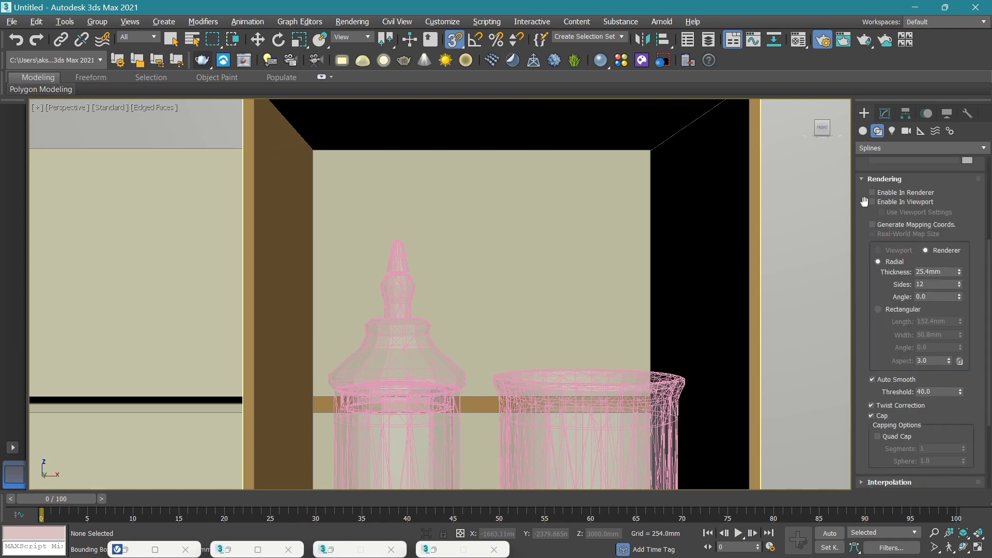
pyautogui.click(872, 192)
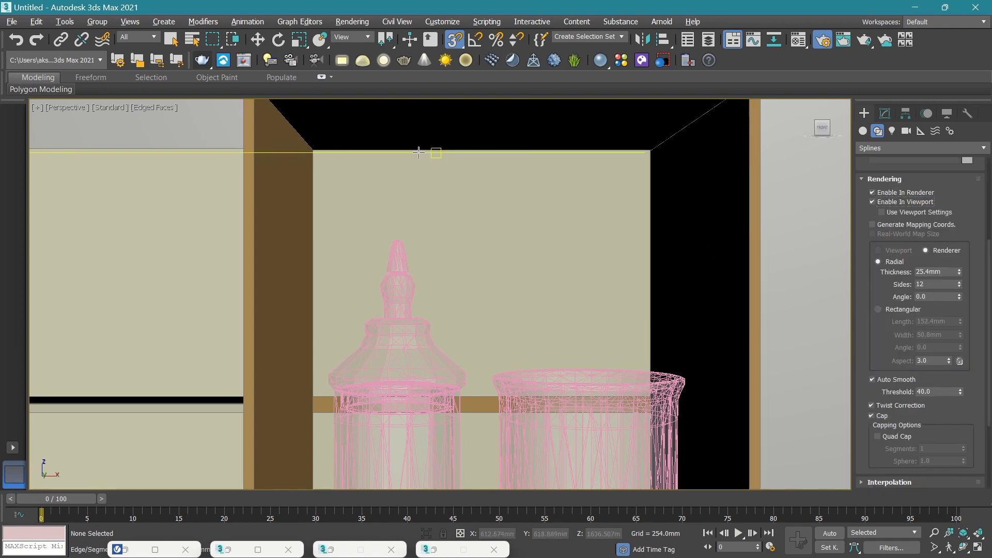
# Draw the line along the top shelf edge, undoing an unwanted curved attempt.
pyautogui.click(312, 147)
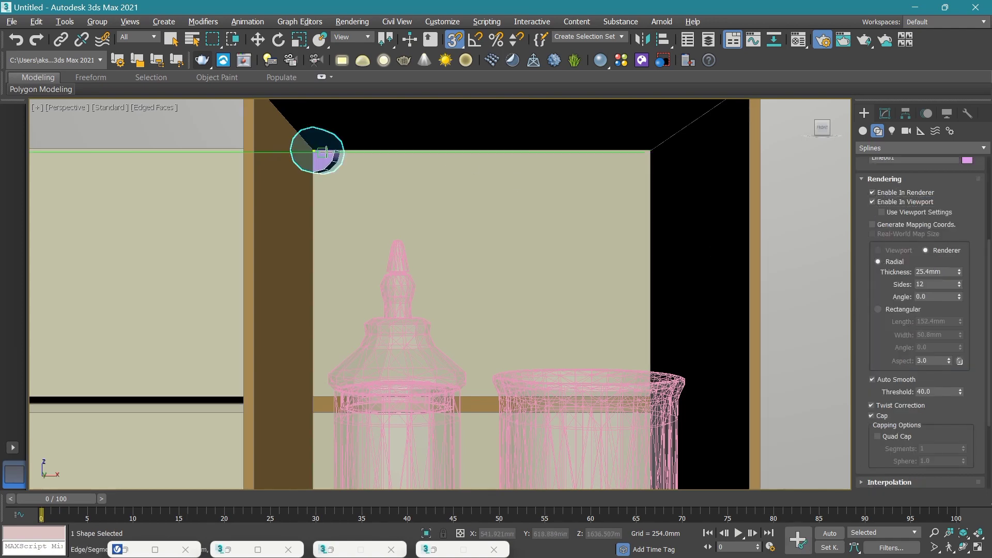
pyautogui.click(652, 150)
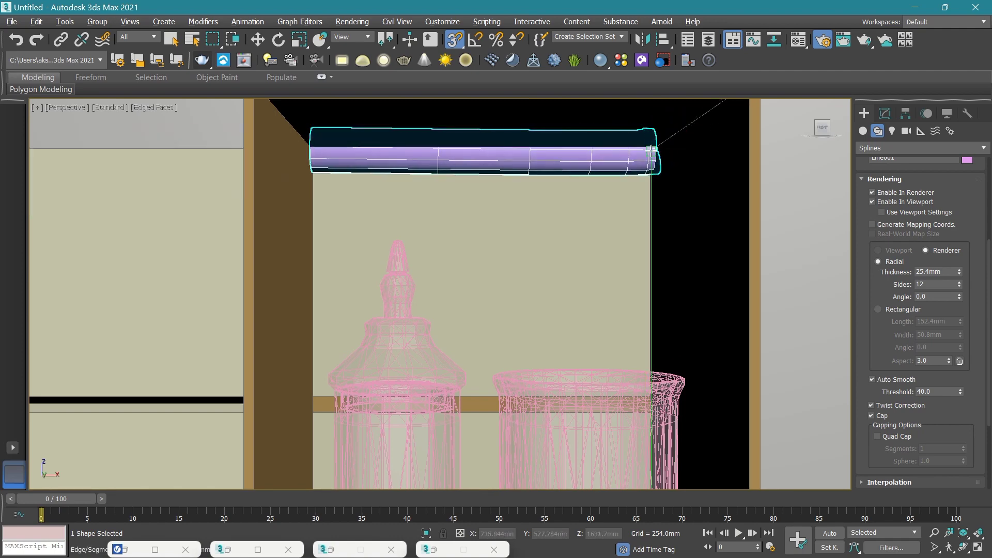
pyautogui.rightClick(664, 154)
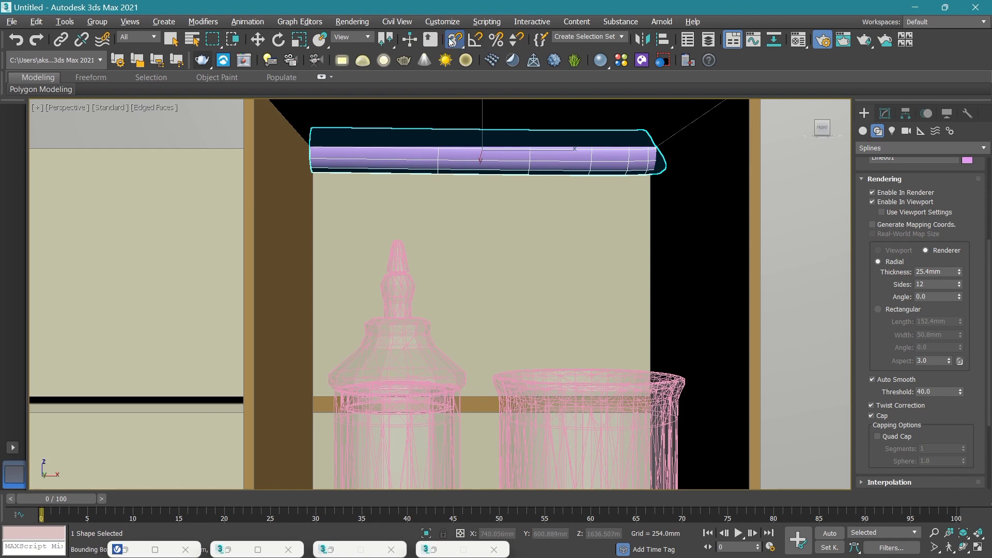
pyautogui.hotkey('ctrl', 'z')
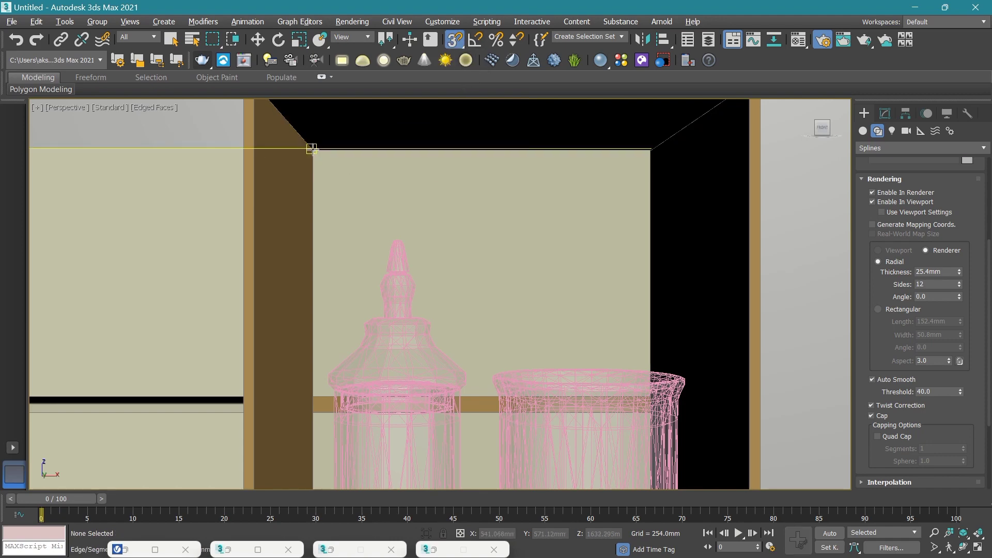
pyautogui.click(310, 150)
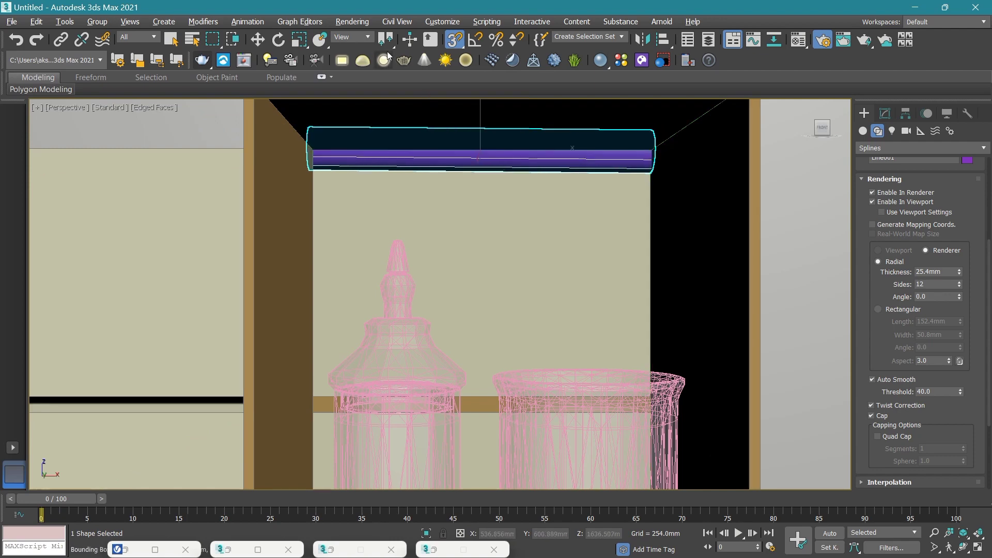
# Turn off snapping, make the tube thinner and move it inside the shelf top.
pyautogui.click(454, 39)
pyautogui.moveTo(958, 277); pyautogui.dragTo(953, 308)
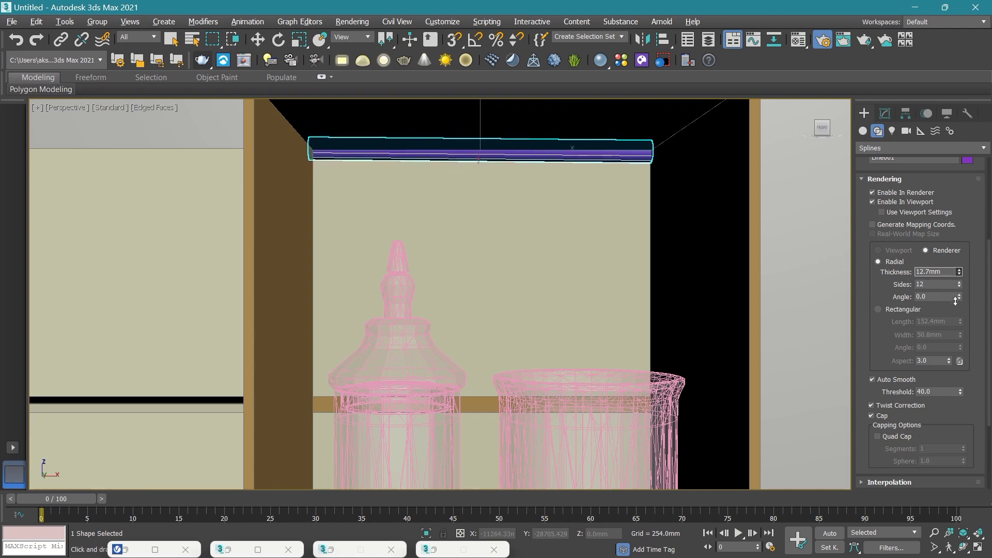
pyautogui.press('w')
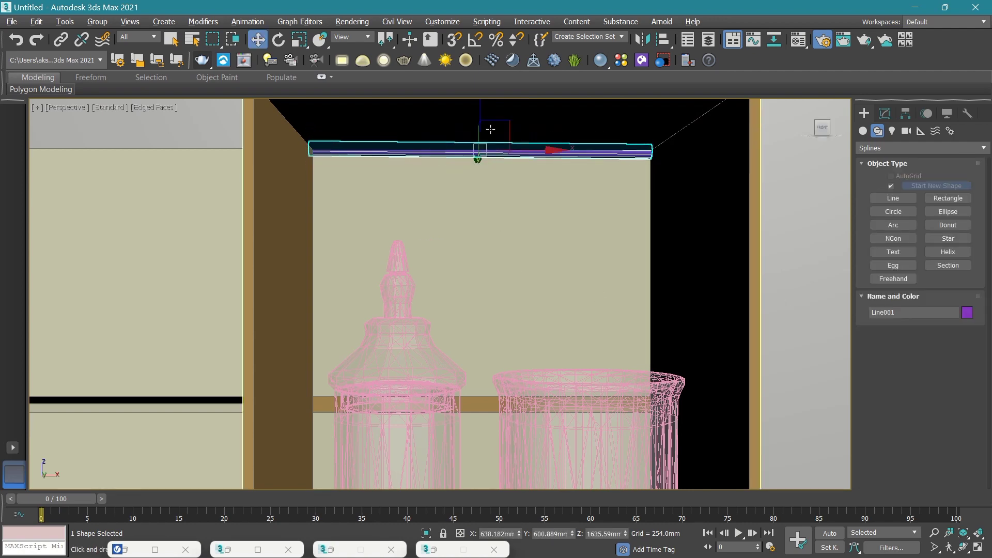
pyautogui.moveTo(490, 129)
pyautogui.mouseDown()
pyautogui.moveTo(481, 169)
pyautogui.moveTo(480, 131)
pyautogui.mouseUp()
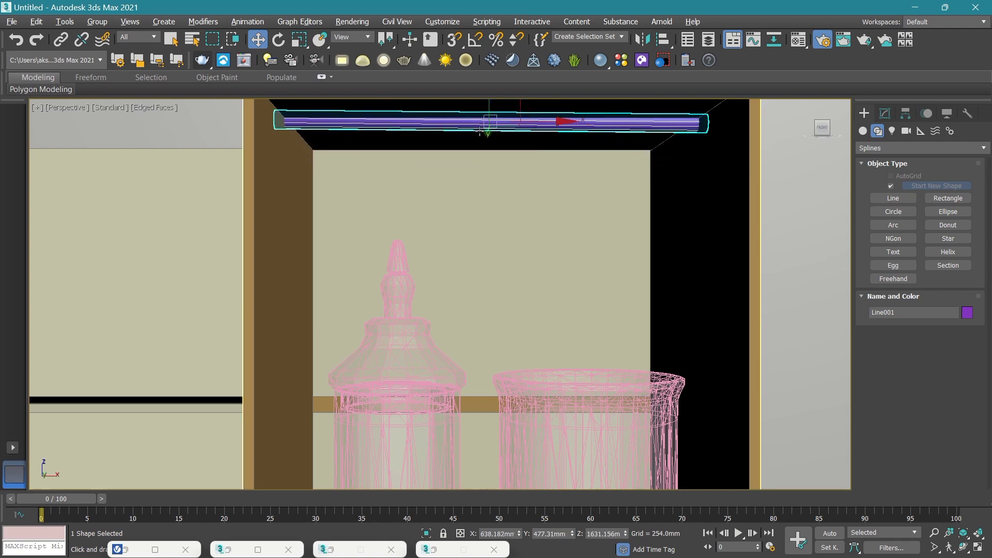
pyautogui.scroll(-4, 480, 132)
pyautogui.click(885, 115)
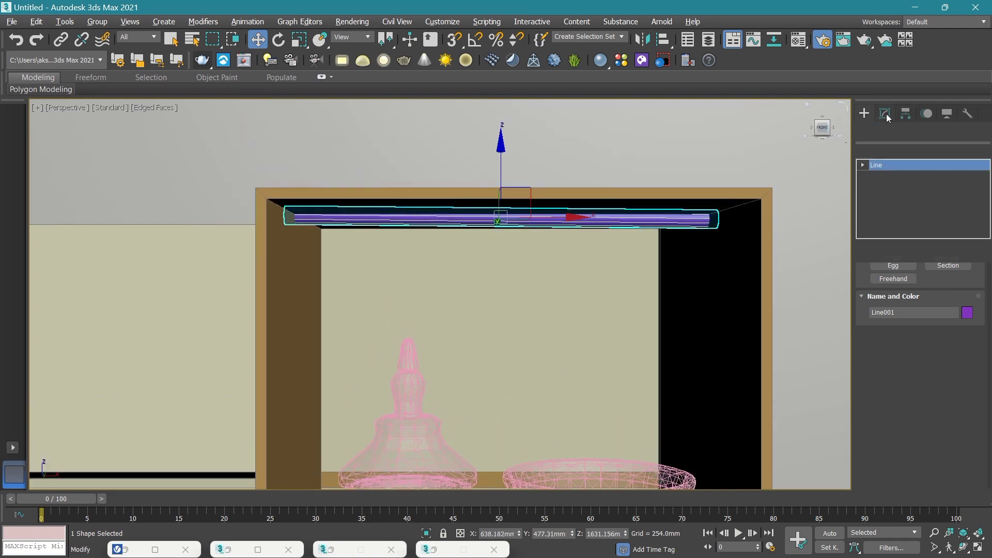
pyautogui.scroll(-2, 984, 361)
pyautogui.scroll(-3, 987, 394)
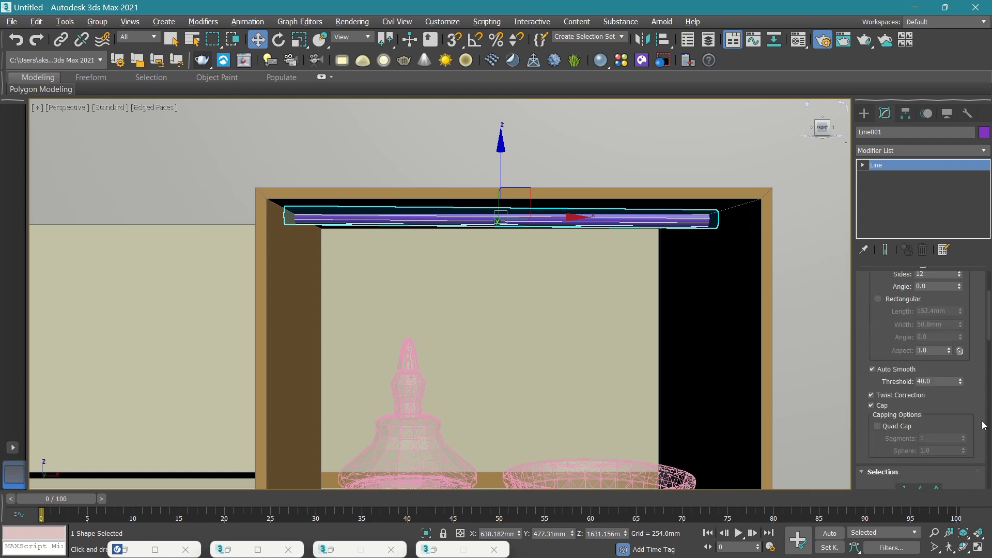
pyautogui.moveTo(988, 343); pyautogui.dragTo(987, 421)
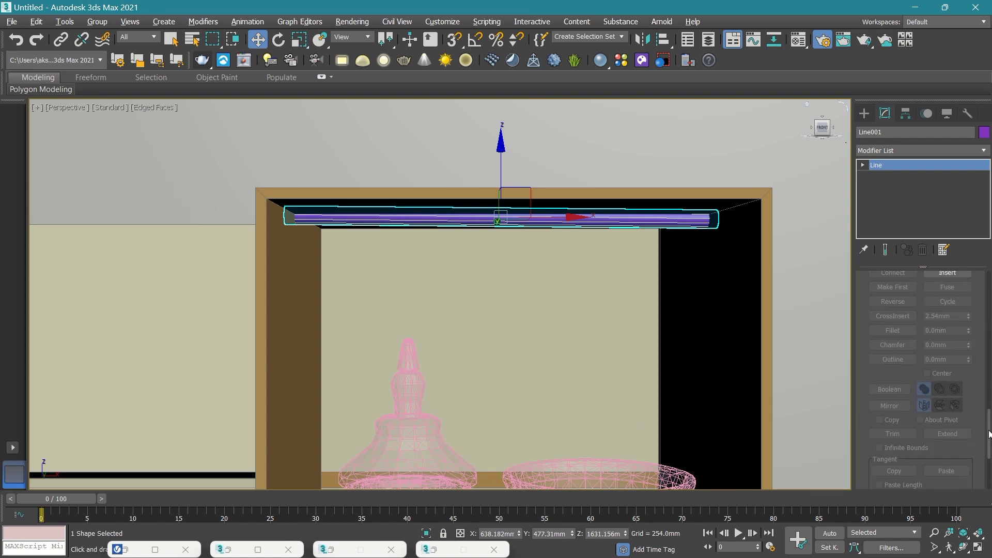
pyautogui.moveTo(989, 434)
pyautogui.mouseDown()
pyautogui.moveTo(988, 474)
pyautogui.moveTo(988, 303)
pyautogui.mouseUp()
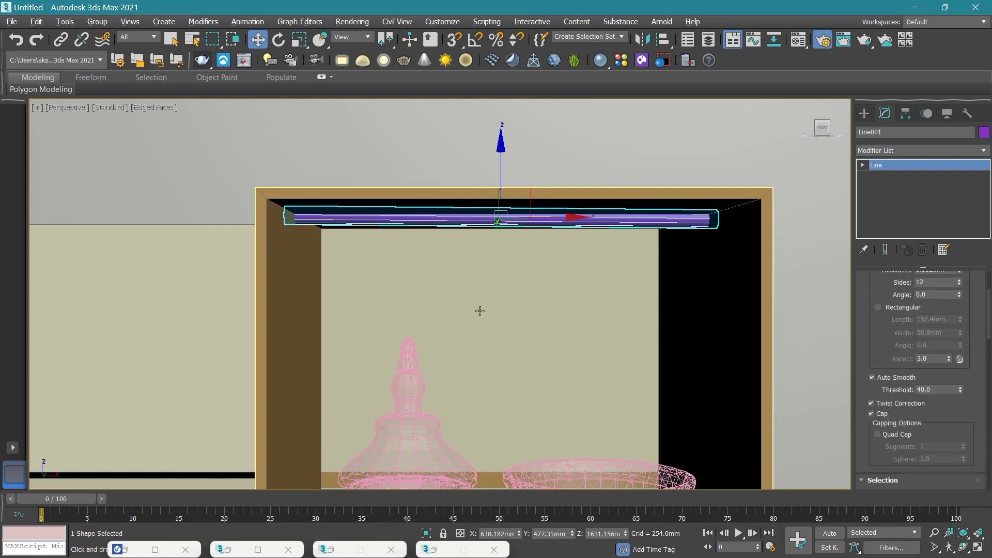
# Shorten the tube along X and fit it just under the shelf top in front view.
pyautogui.press('r')
pyautogui.moveTo(561, 230); pyautogui.dragTo(538, 235)
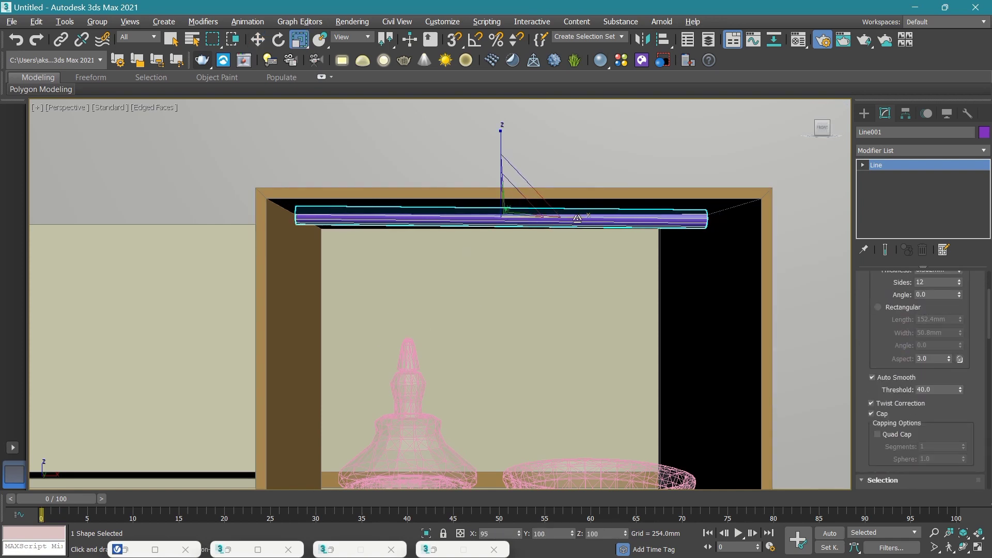
pyautogui.press('w')
pyautogui.scroll(2, 497, 201)
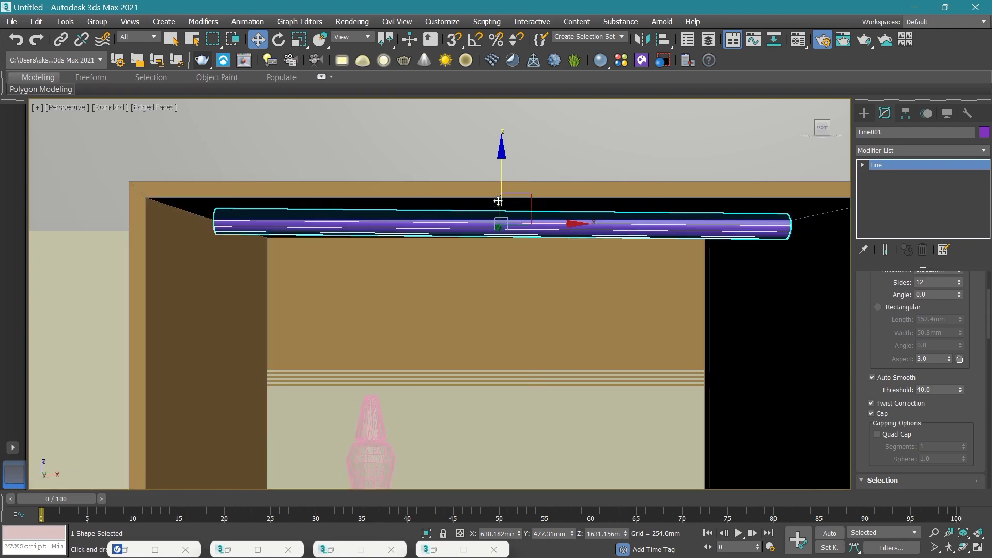
pyautogui.moveTo(502, 195); pyautogui.dragTo(502, 206)
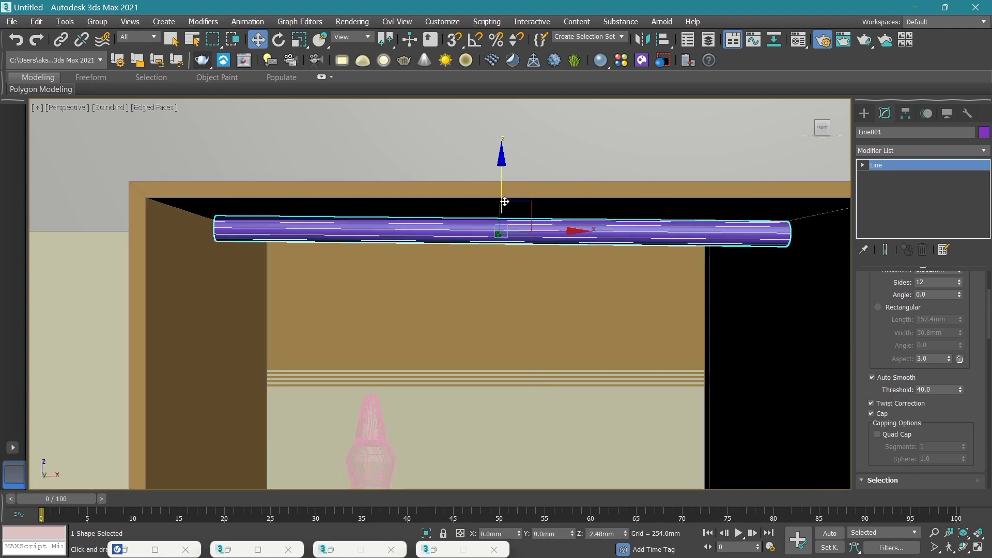
pyautogui.keyDown('alt'); pyautogui.moveTo(511, 188); pyautogui.dragTo(464, 210, button='middle'); pyautogui.keyUp('alt')
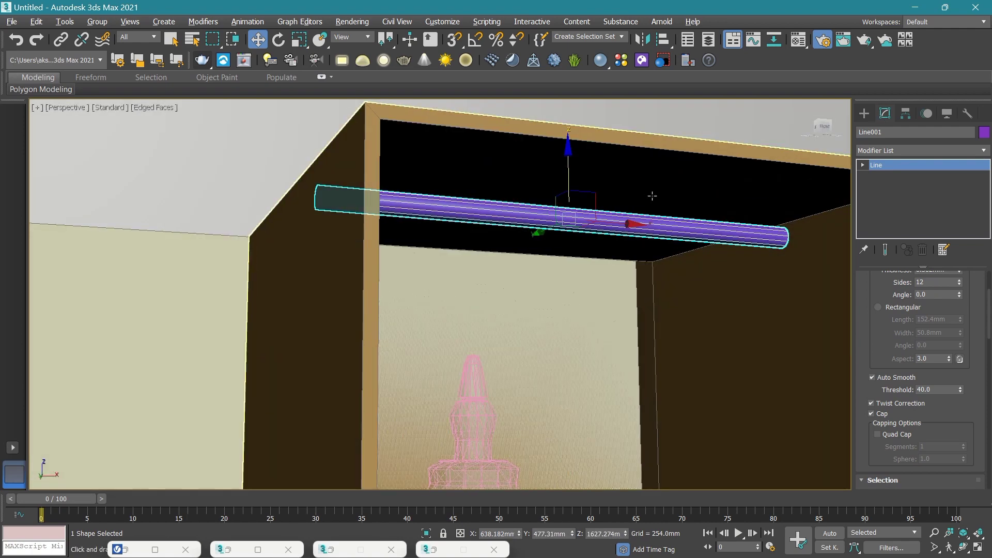
pyautogui.moveTo(454, 211); pyautogui.dragTo(454, 206)
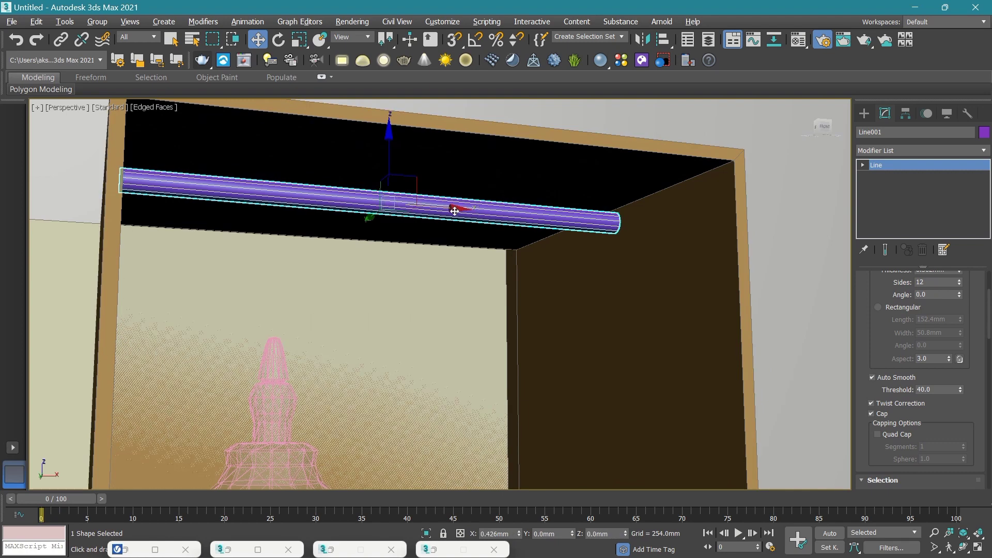
pyautogui.click(824, 128)
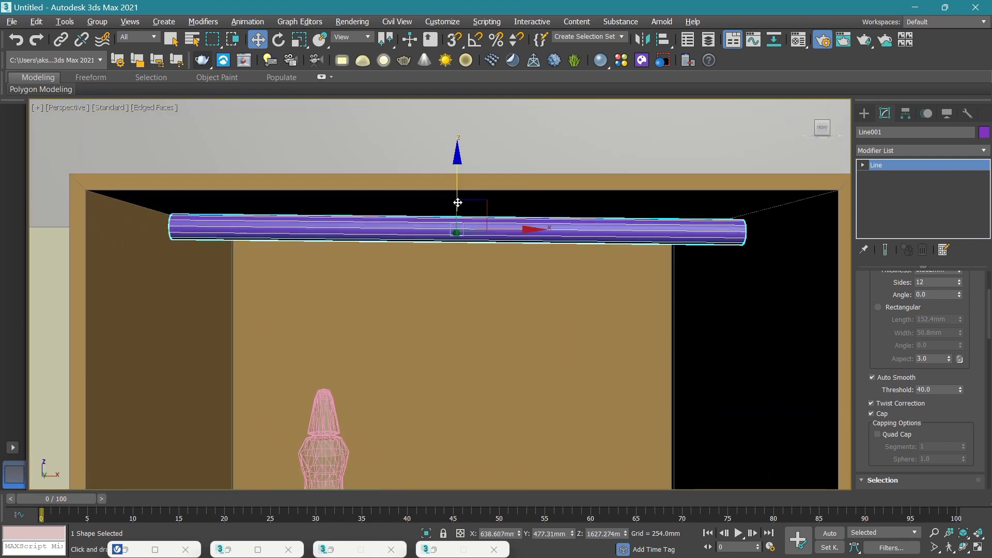
pyautogui.moveTo(457, 203); pyautogui.dragTo(457, 199)
pyautogui.scroll(-3, 457, 200)
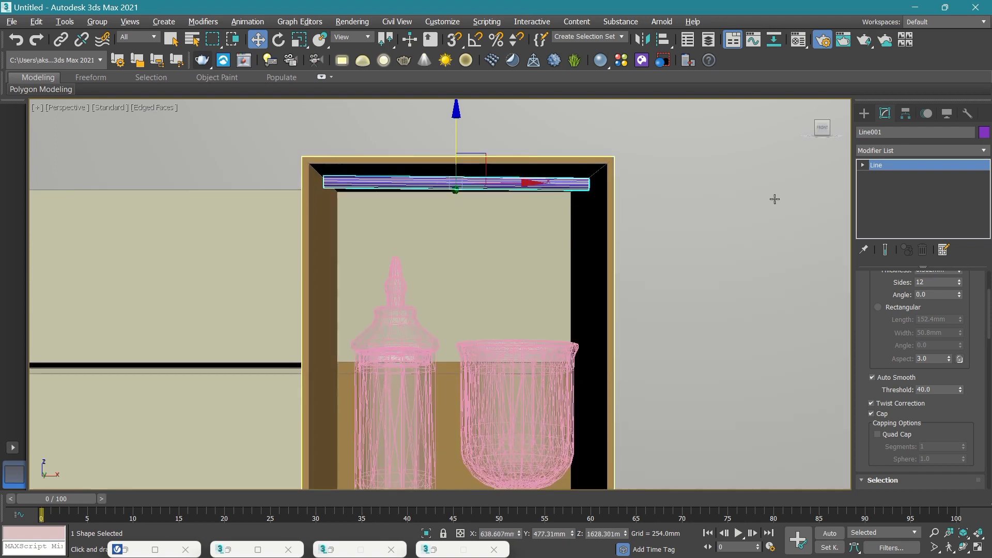
pyautogui.click(863, 113)
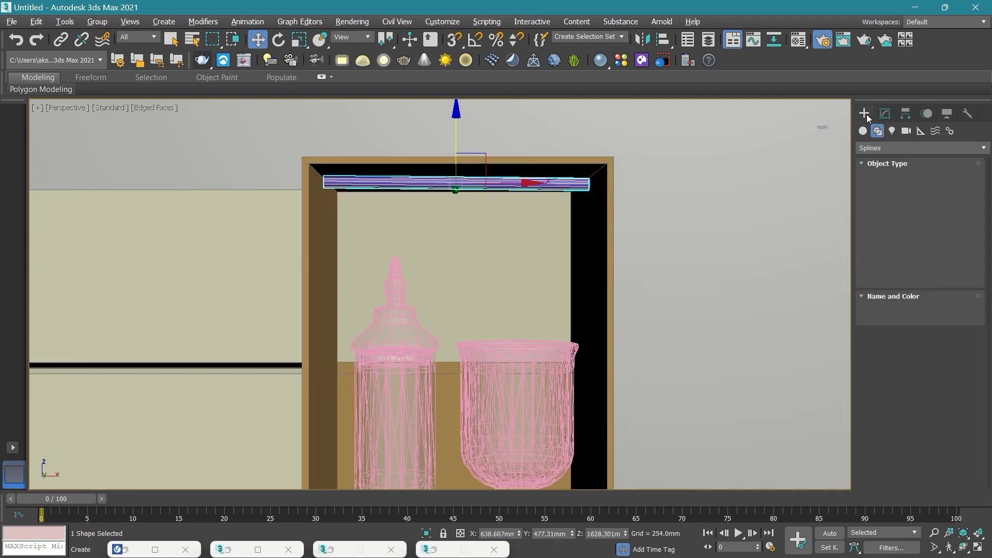
# Place a VRayLight of type Mesh in the scene.
pyautogui.click(892, 131)
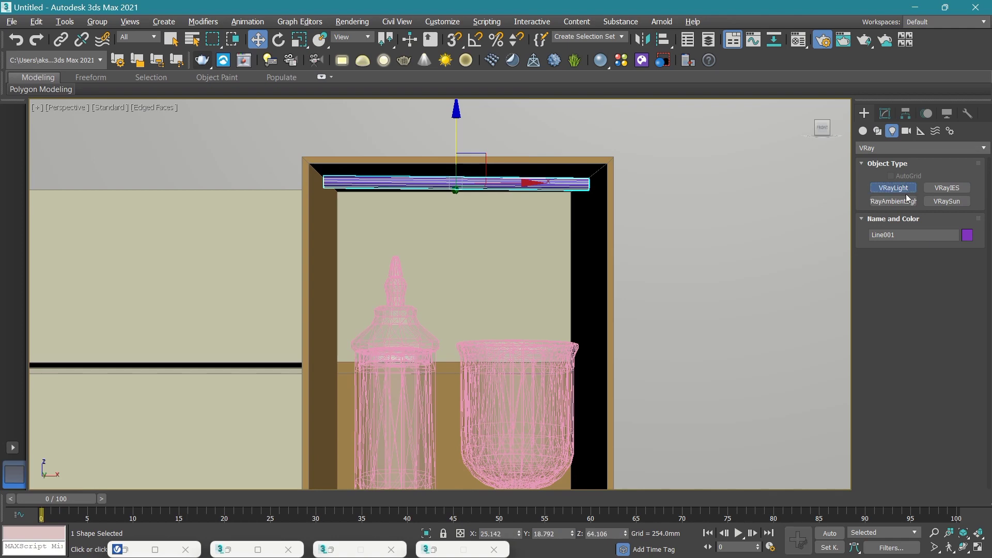
pyautogui.click(908, 197)
pyautogui.click(949, 272)
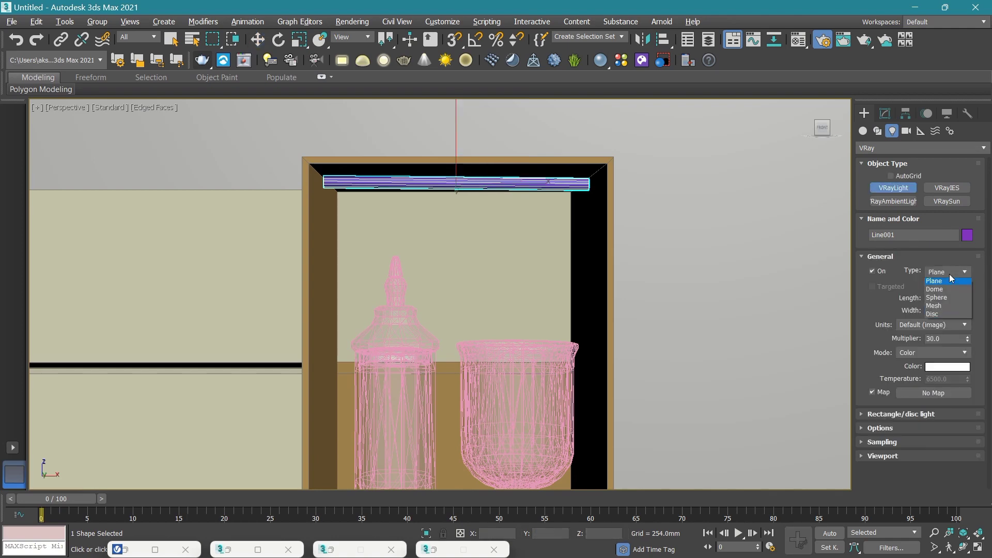
pyautogui.click(940, 309)
pyautogui.scroll(-5, 422, 284)
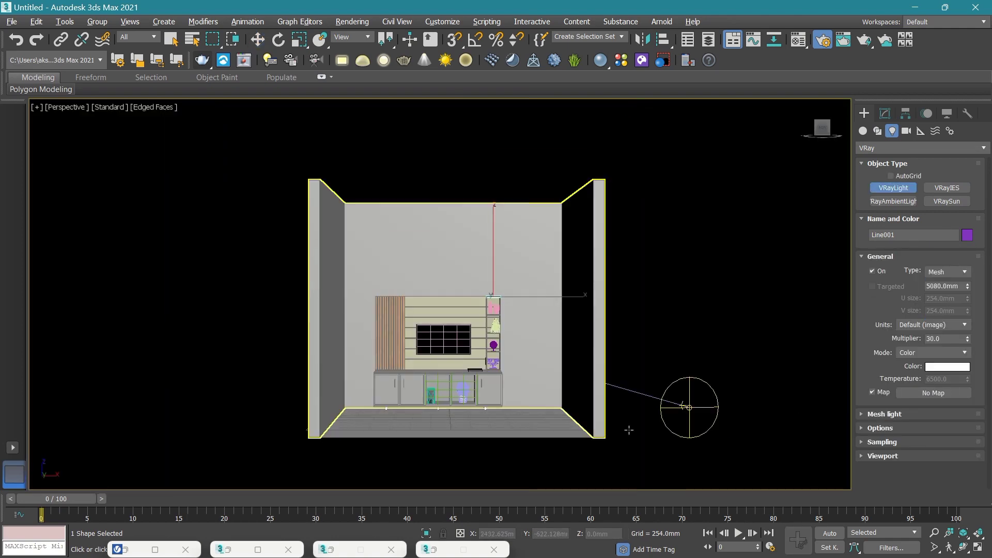
pyautogui.click(626, 452)
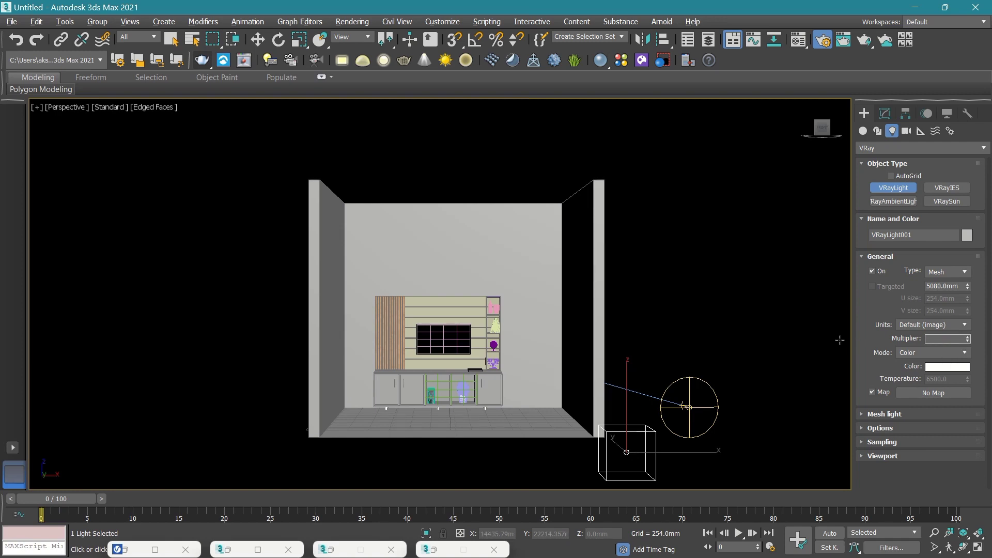
# Set the light's multiplier to 4000.
pyautogui.write('8000')
pyautogui.press('Return')
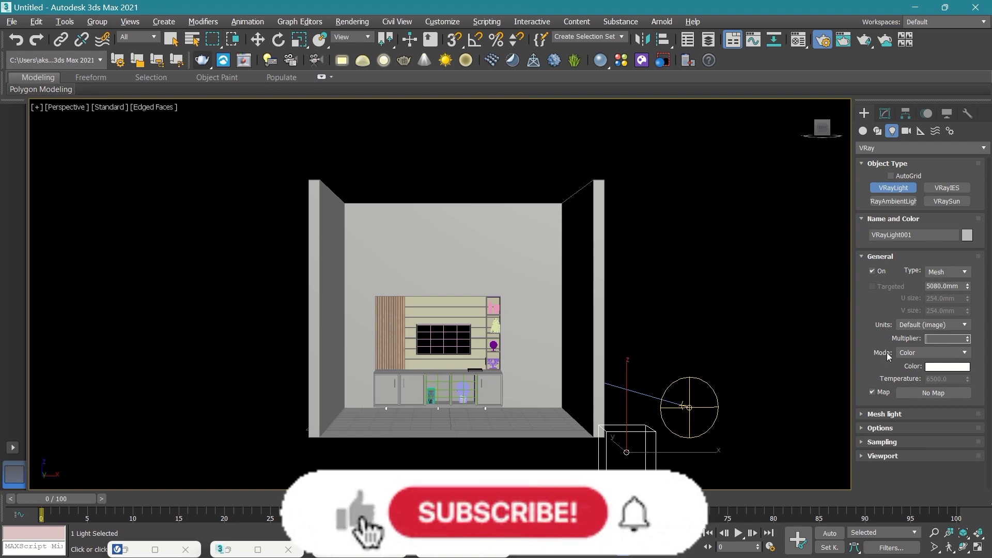
pyautogui.write('5400')
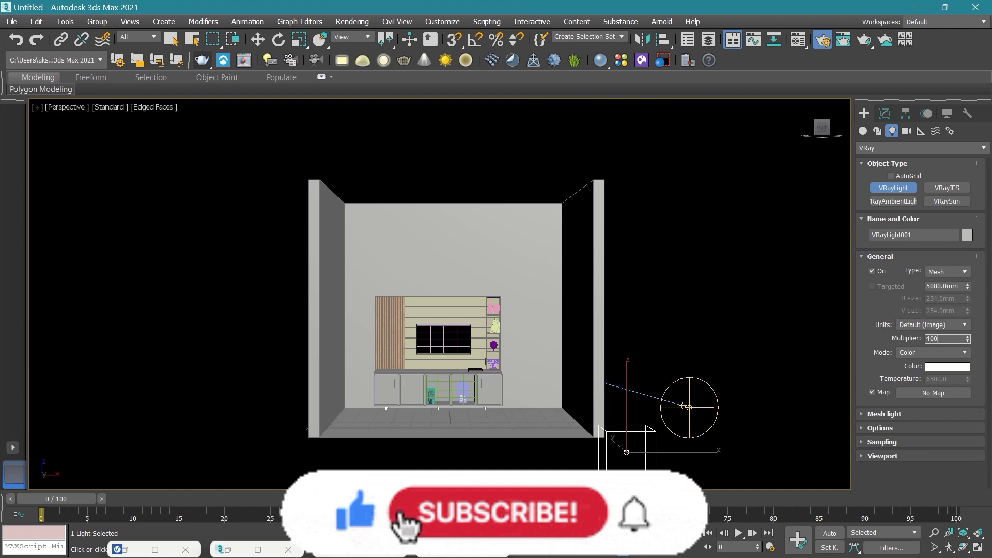
pyautogui.write('0')
pyautogui.press('Return')
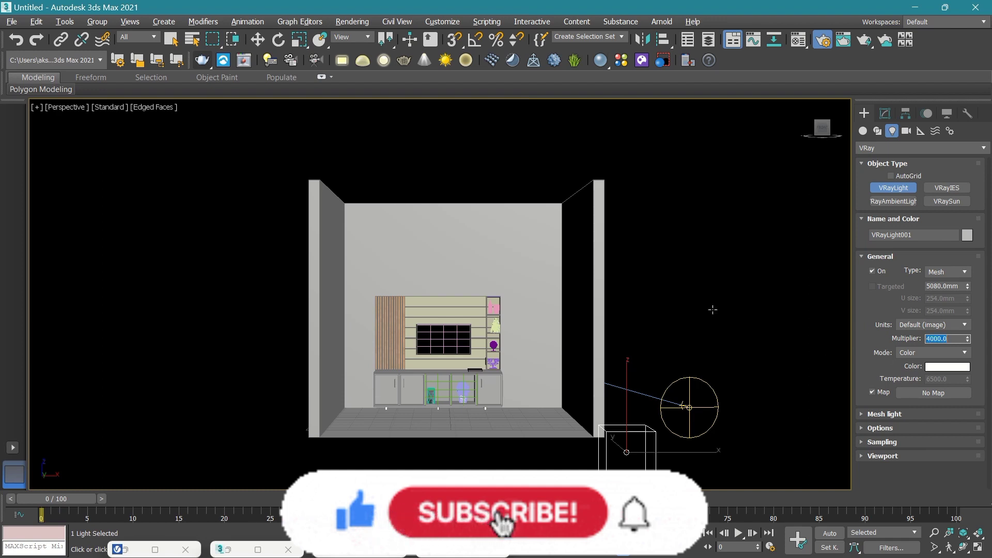
# Select VRayLight001 and start Pick mesh in its Mesh light rollout.
pyautogui.click(701, 336)
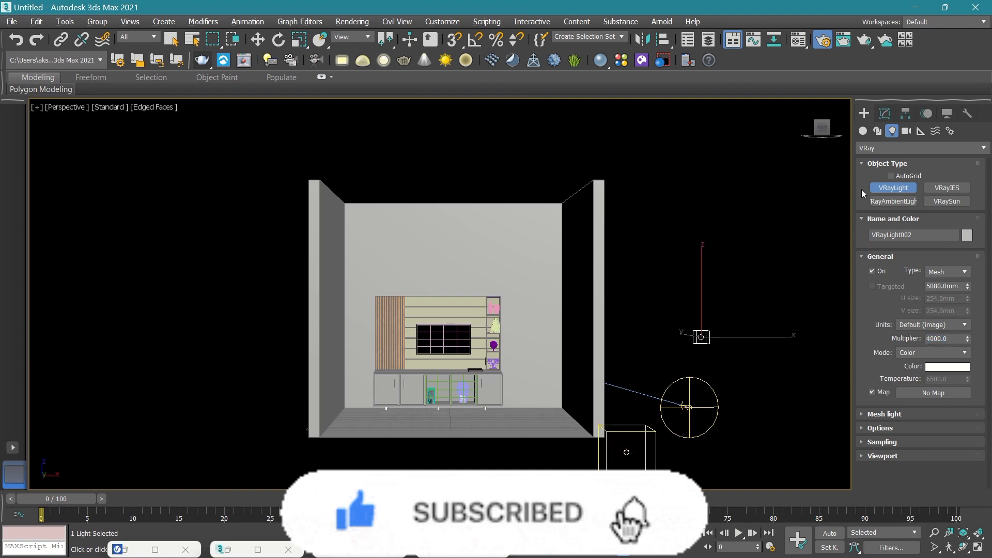
pyautogui.press('w')
pyautogui.click(638, 438)
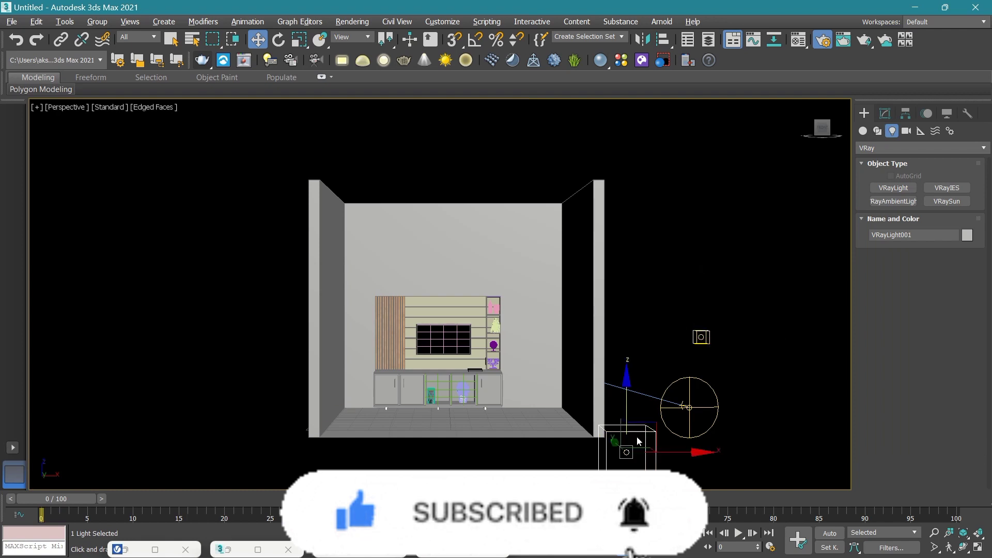
pyautogui.click(885, 114)
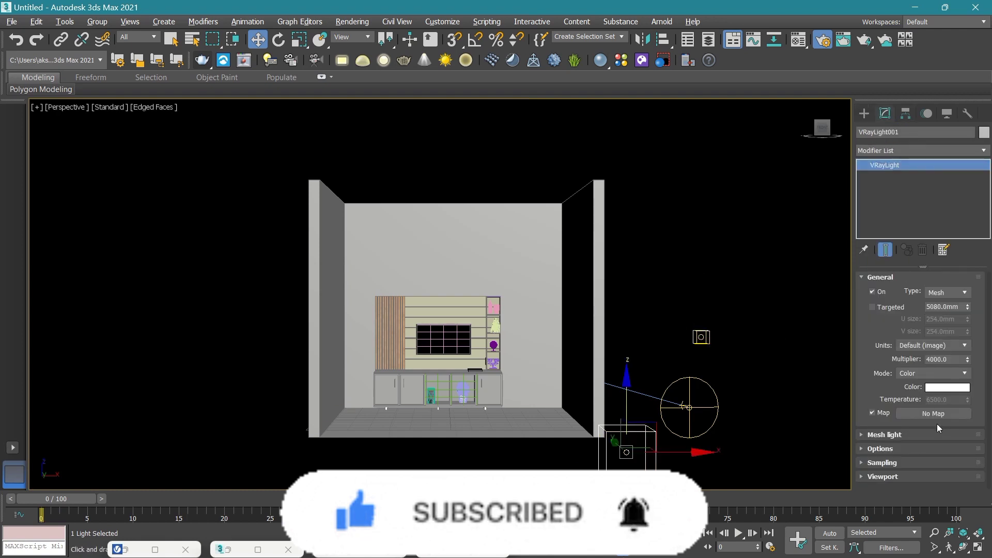
pyautogui.click(927, 433)
pyautogui.click(919, 422)
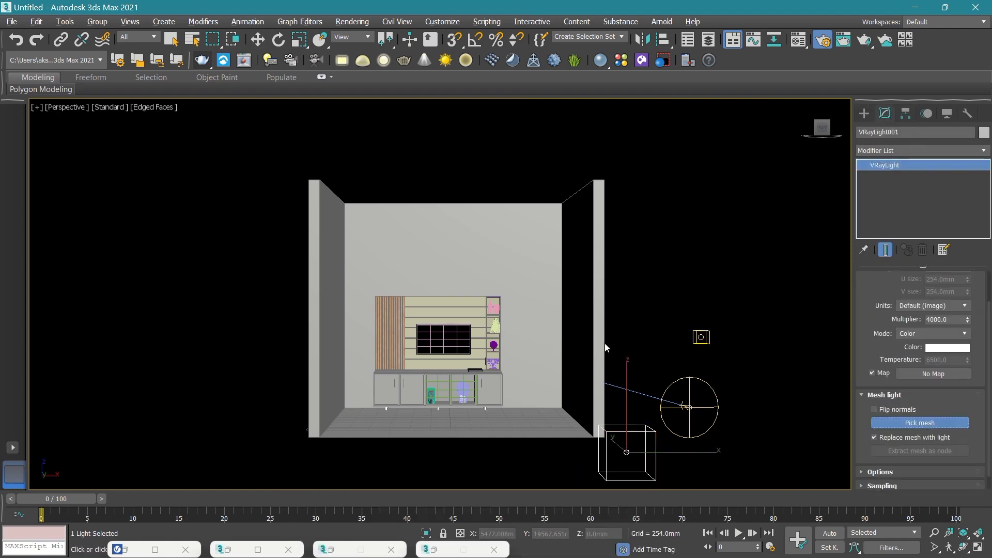
# Assign the Box009 mesh at the shelf to VRayLight001.
pyautogui.scroll(5, 493, 300)
pyautogui.scroll(5, 483, 258)
pyautogui.scroll(6, 504, 230)
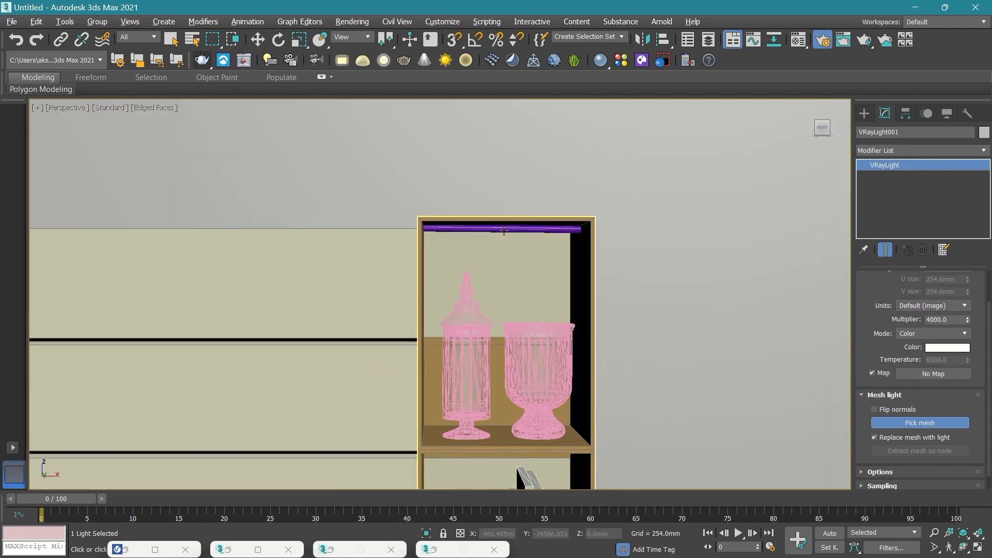
pyautogui.click(504, 230)
pyautogui.scroll(2, 503, 230)
pyautogui.scroll(2, 503, 229)
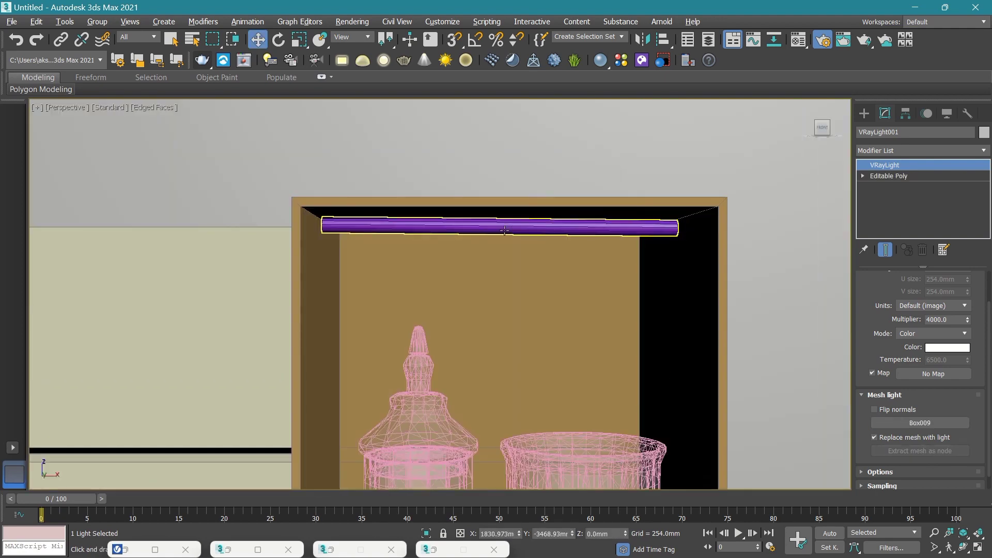
# Convert the purple tube Line001 into an Editable Poly.
pyautogui.click(505, 227)
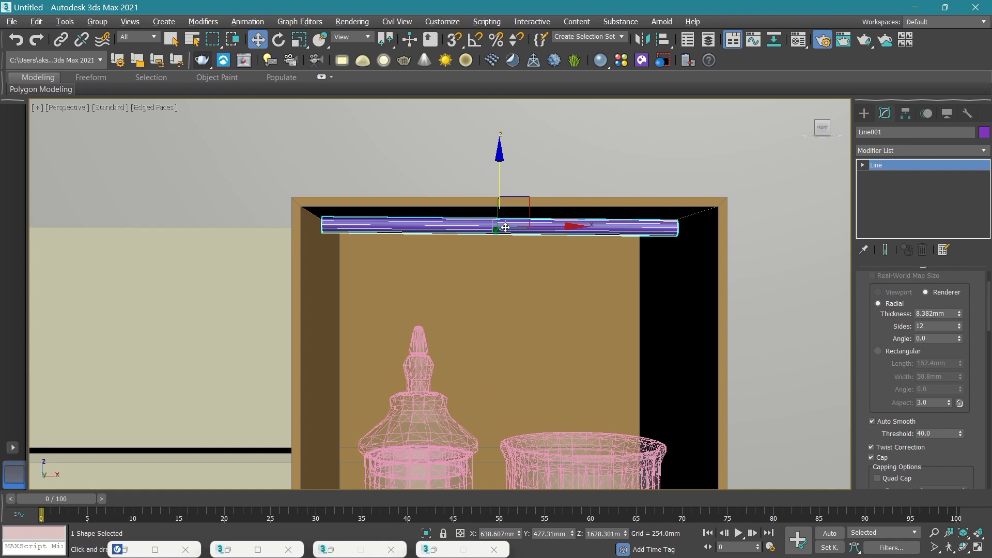
pyautogui.rightClick(505, 230)
pyautogui.moveTo(534, 364)
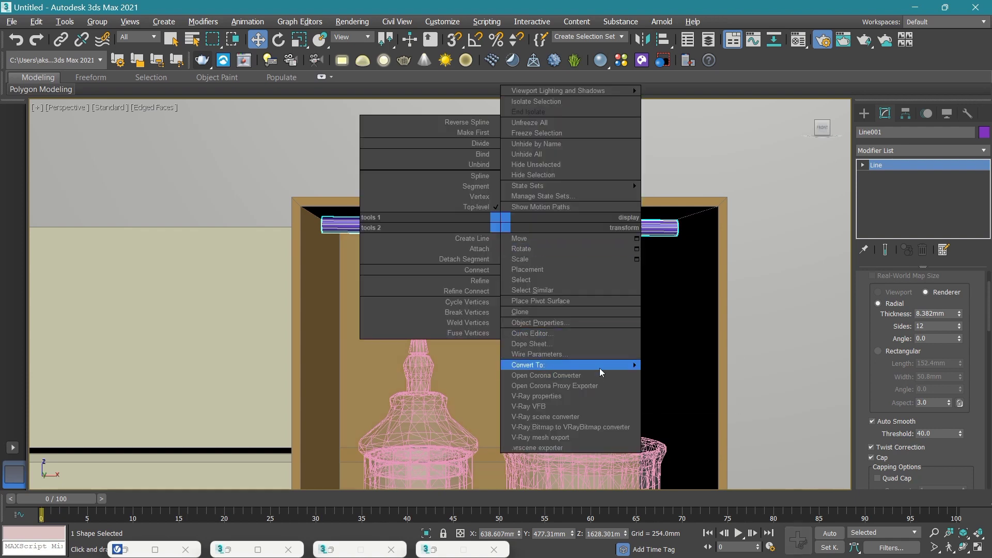
pyautogui.click(663, 386)
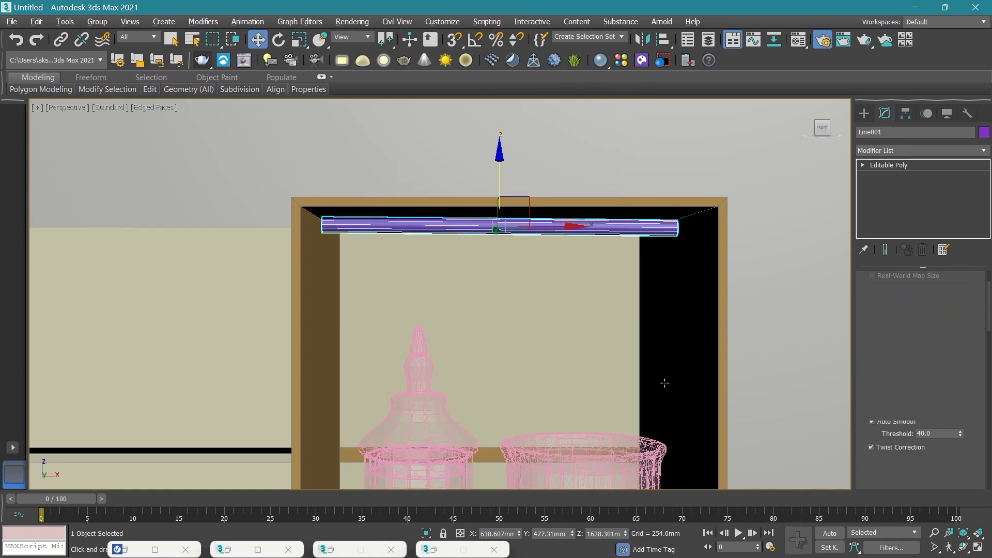
pyautogui.scroll(-2, 611, 349)
pyautogui.scroll(-3, 611, 350)
pyautogui.scroll(-3, 611, 350)
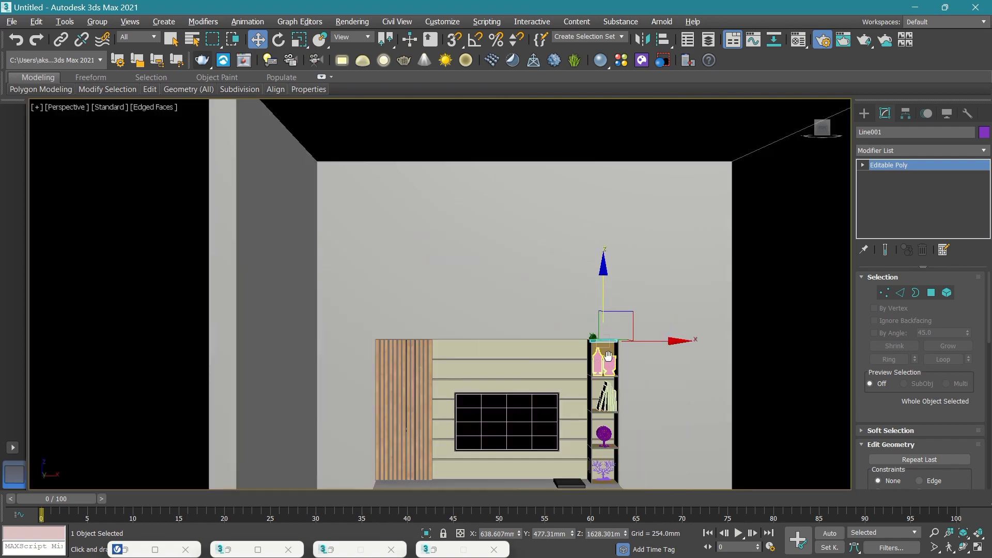
pyautogui.scroll(-3, 641, 382)
# Pick the purple strip as VRayLight001's mesh.
pyautogui.click(643, 368)
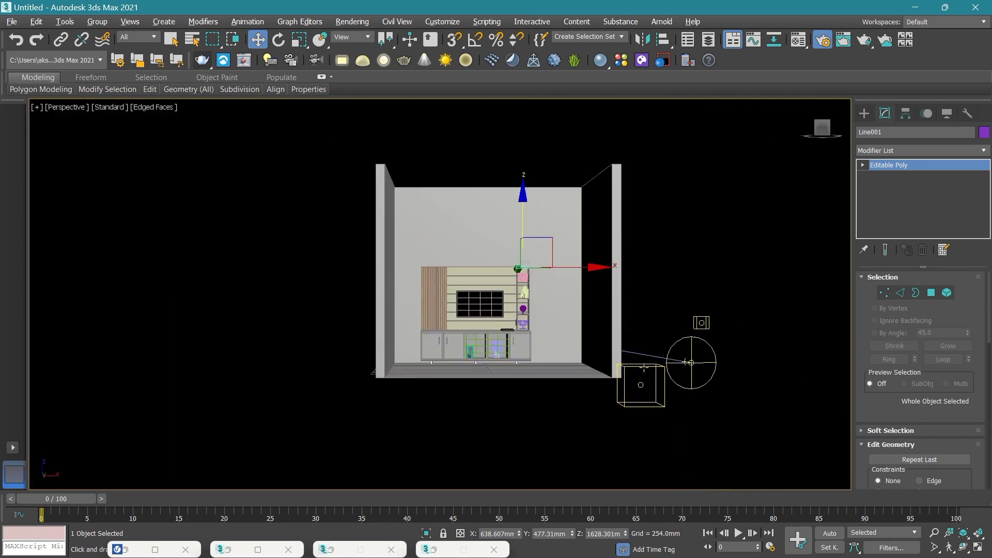
pyautogui.click(919, 423)
pyautogui.scroll(2, 525, 269)
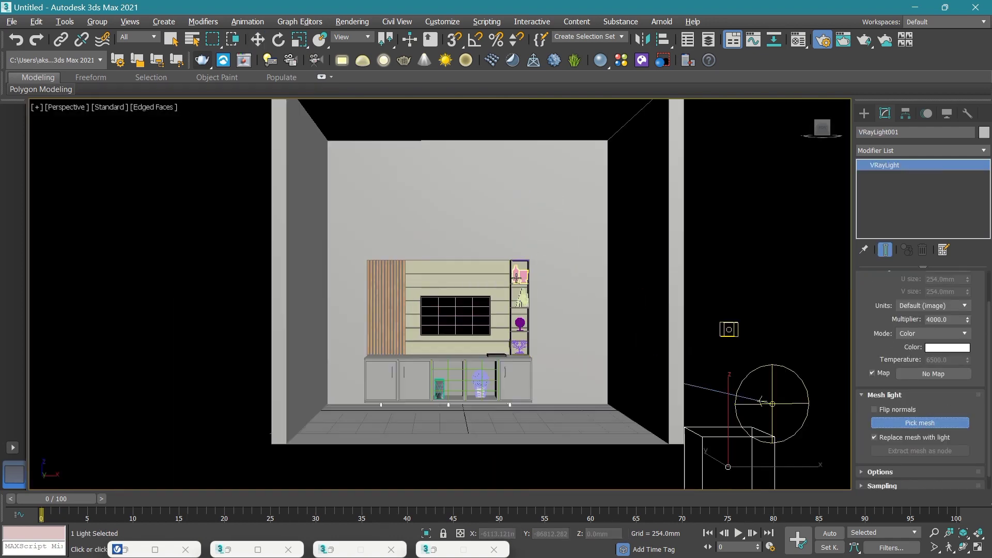
pyautogui.scroll(6, 514, 238)
pyautogui.scroll(5, 513, 234)
pyautogui.scroll(2, 513, 230)
pyautogui.click(511, 218)
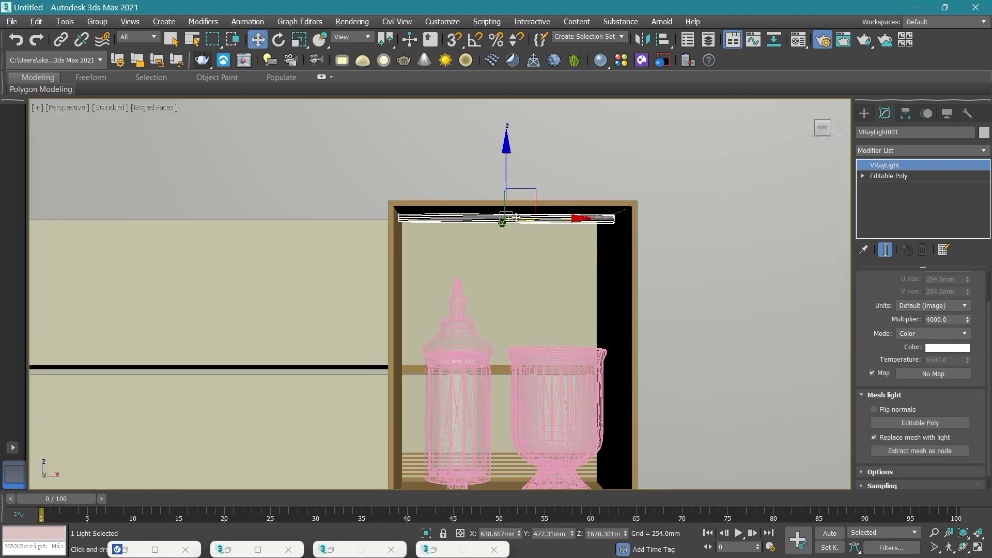
pyautogui.scroll(3, 511, 218)
pyautogui.scroll(3, 498, 173)
pyautogui.scroll(-1, 486, 170)
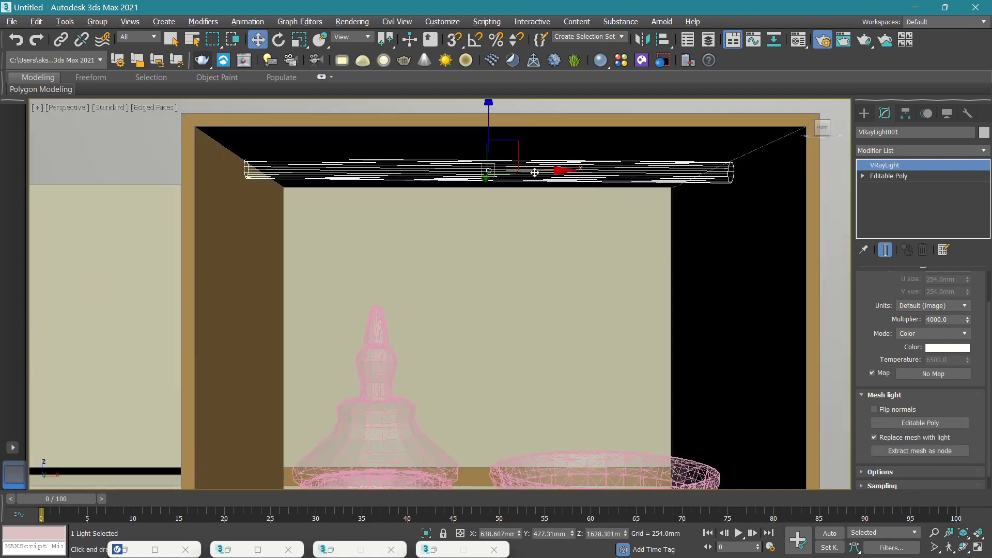
pyautogui.scroll(-2, 495, 155)
pyautogui.scroll(-2, 496, 124)
pyautogui.scroll(-2, 495, 124)
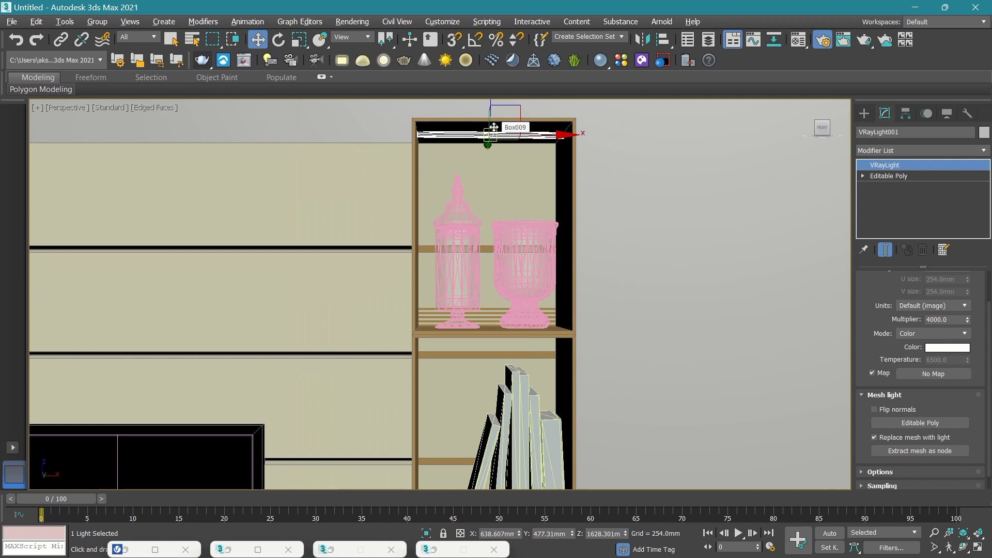
pyautogui.scroll(-2, 493, 112)
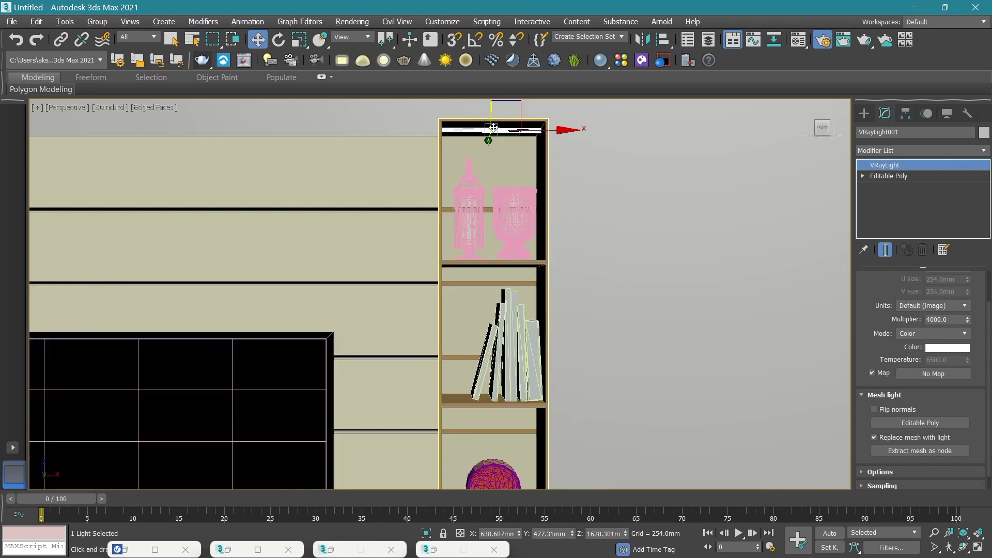
# Instance the light strip down to the next shelf and nudge it lower.
pyautogui.keyDown('shift'); pyautogui.moveTo(491, 113); pyautogui.dragTo(500, 249); pyautogui.keyUp('shift')
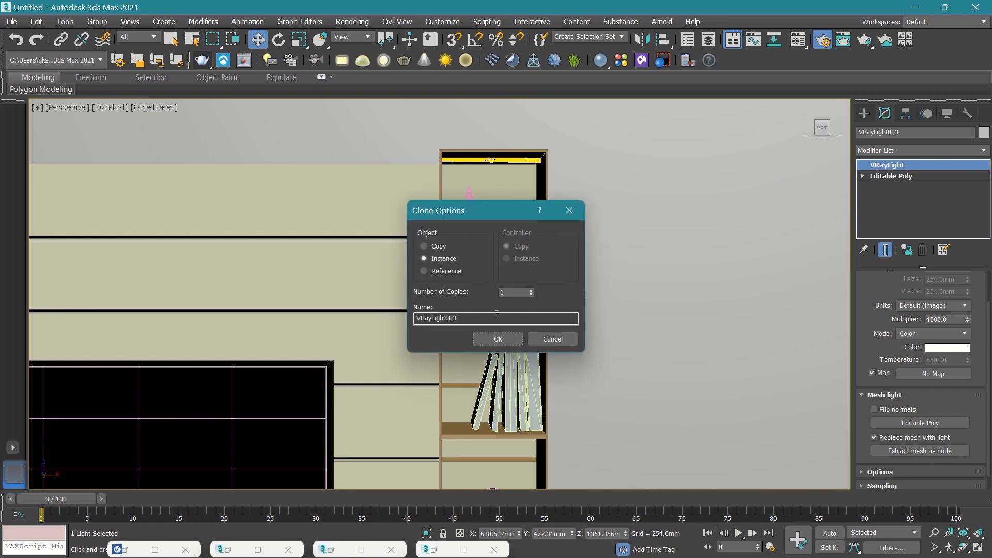
pyautogui.click(497, 339)
pyautogui.scroll(3, 476, 249)
pyautogui.scroll(3, 475, 249)
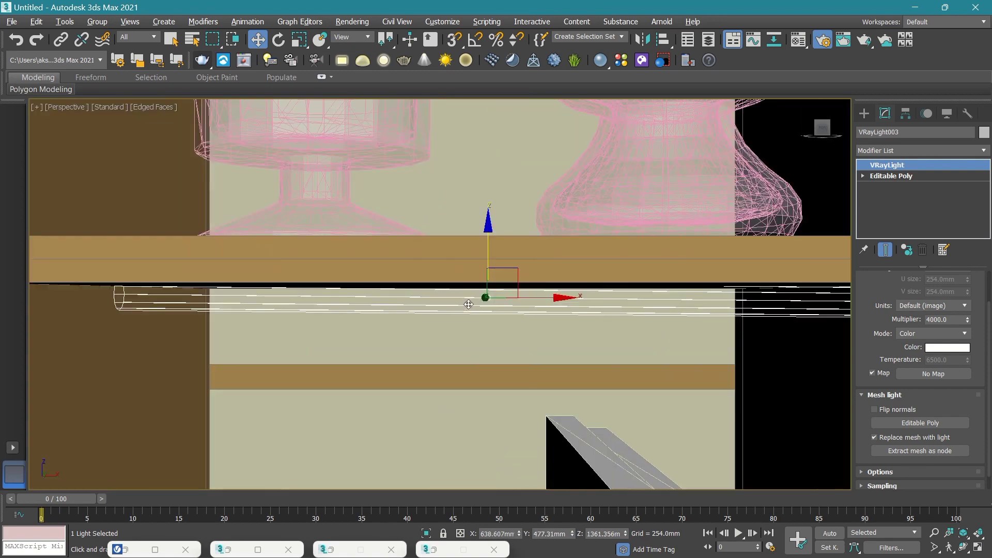
pyautogui.scroll(2, 475, 249)
pyautogui.moveTo(482, 230); pyautogui.dragTo(481, 231)
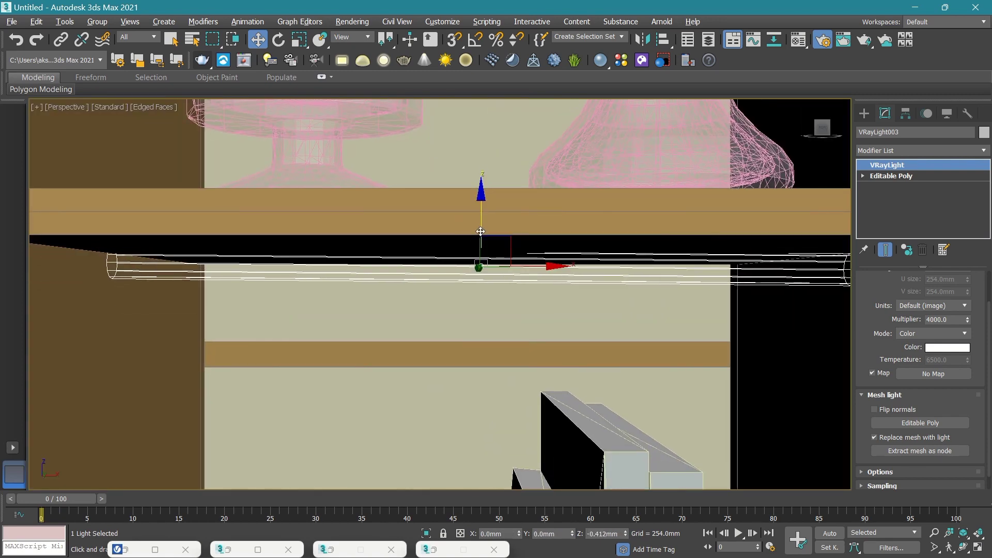
pyautogui.scroll(-3, 481, 234)
pyautogui.scroll(-3, 481, 233)
# Instance another light strip to a lower shelf and nudge it upward.
pyautogui.moveTo(469, 104); pyautogui.dragTo(469, 144, button='middle')
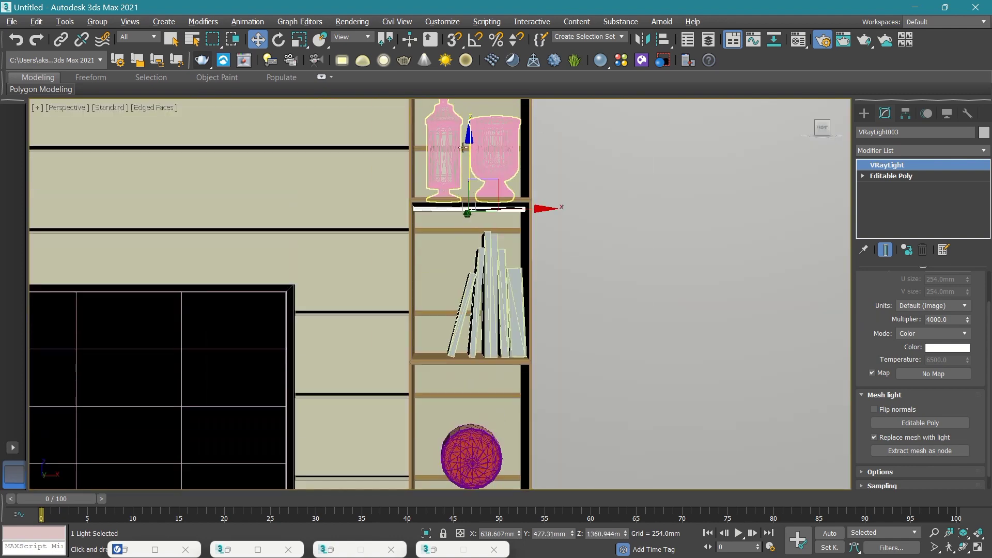
pyautogui.keyDown('shift'); pyautogui.moveTo(468, 144); pyautogui.dragTo(468, 301); pyautogui.keyUp('shift')
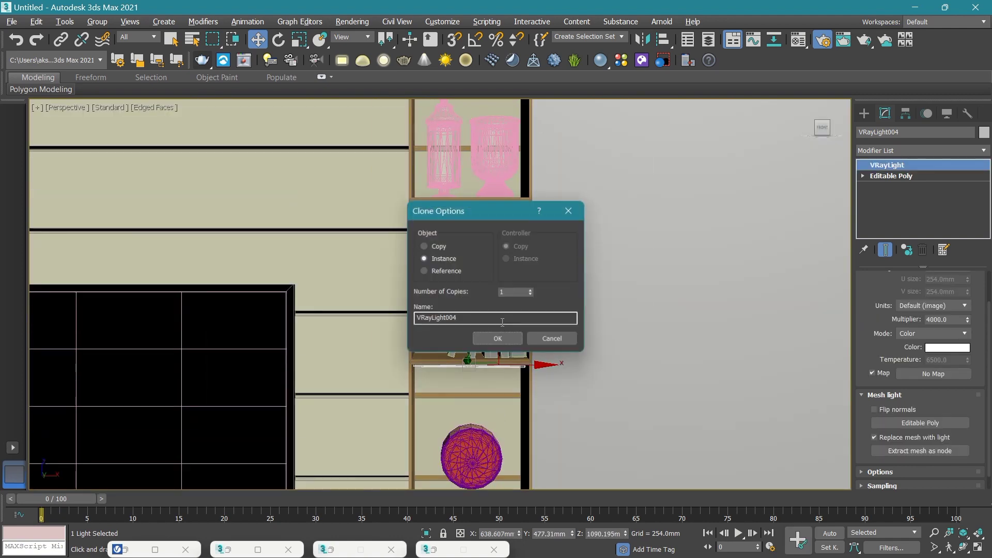
pyautogui.click(497, 339)
pyautogui.scroll(3, 467, 364)
pyautogui.scroll(4, 481, 314)
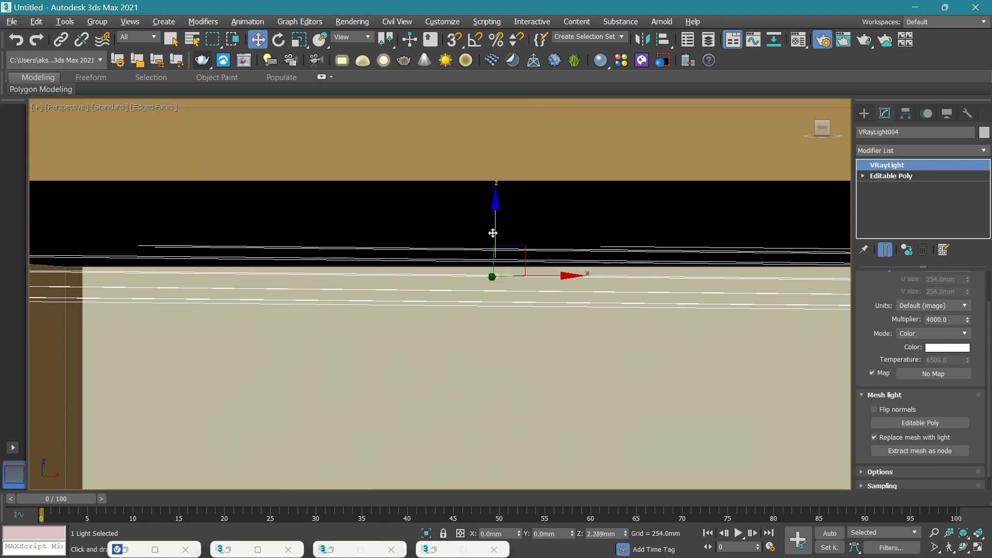
pyautogui.moveTo(493, 250); pyautogui.dragTo(488, 242)
pyautogui.scroll(-3, 488, 242)
pyautogui.scroll(-3, 516, 236)
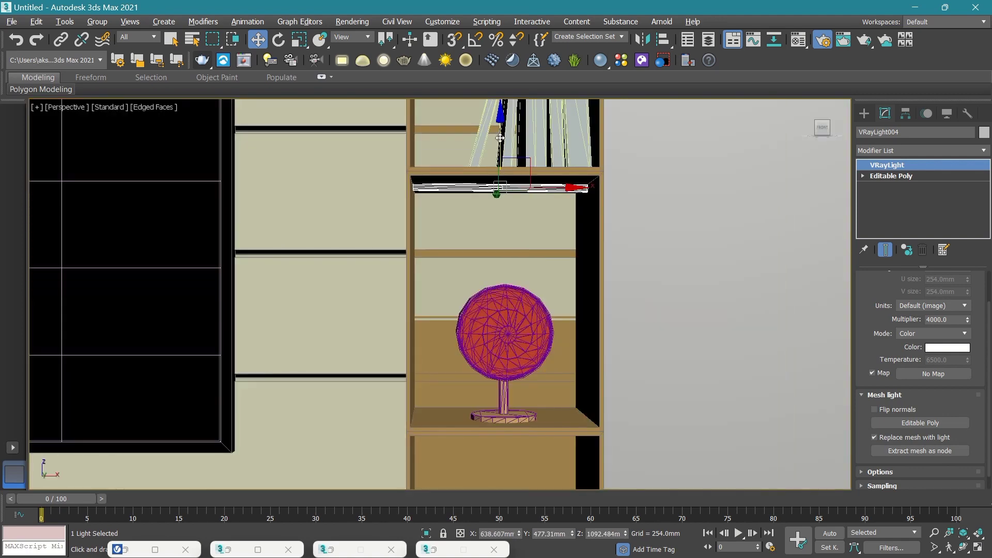
# Instance a third light strip under the lamp's shelf and raise it slightly.
pyautogui.moveTo(501, 164); pyautogui.dragTo(502, 367)
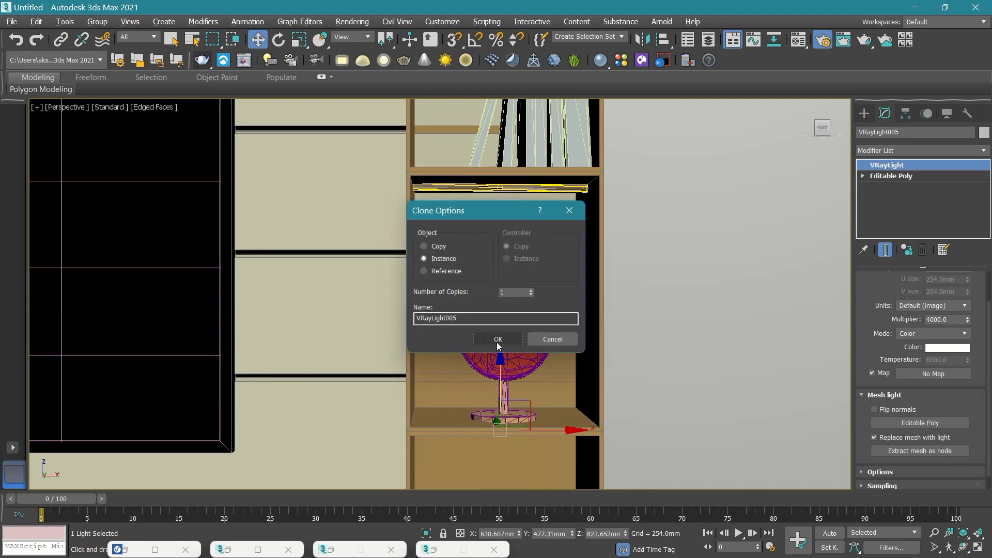
pyautogui.click(497, 342)
pyautogui.scroll(2, 512, 429)
pyautogui.scroll(3, 512, 429)
pyautogui.scroll(3, 485, 335)
pyautogui.scroll(2, 480, 268)
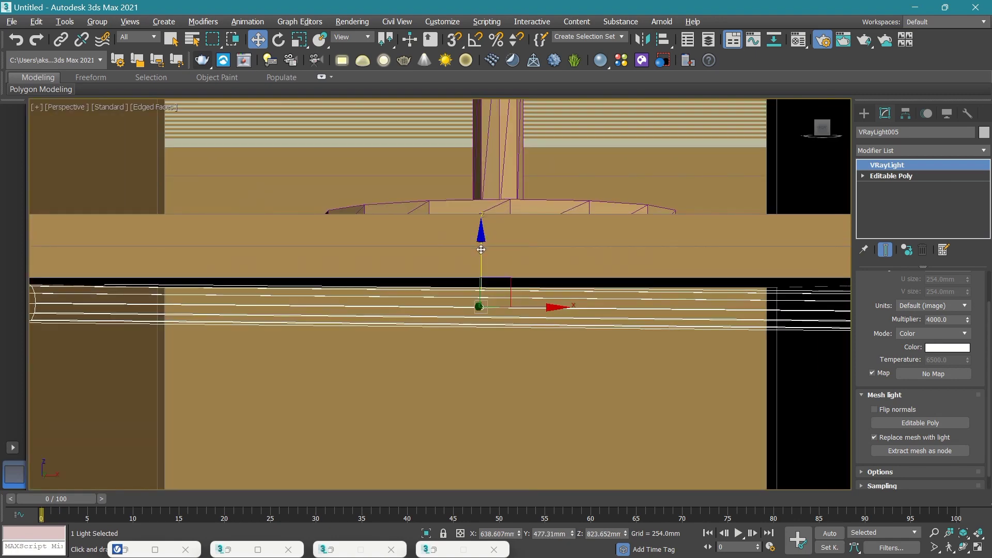
pyautogui.moveTo(479, 250); pyautogui.dragTo(479, 248)
pyautogui.scroll(-2, 480, 246)
pyautogui.scroll(-2, 481, 207)
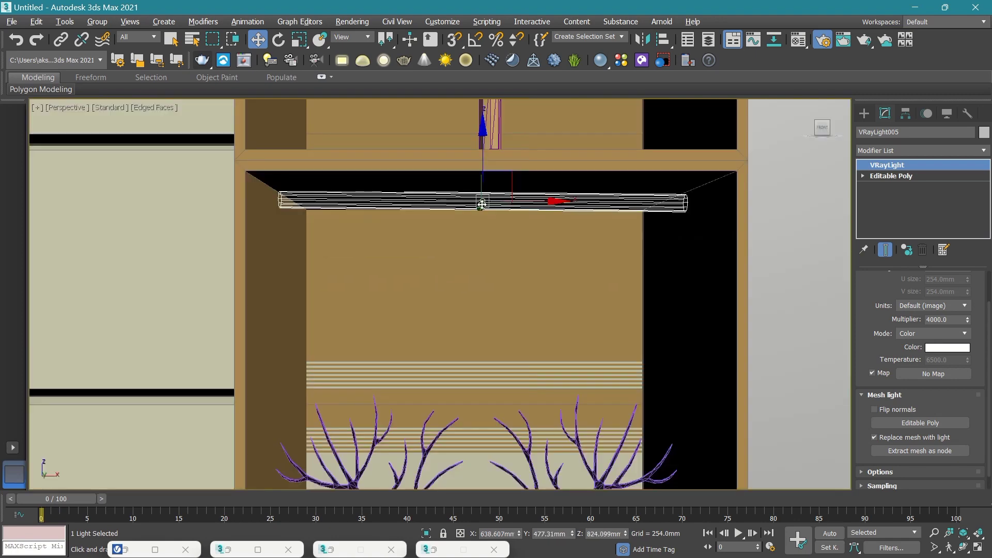
pyautogui.scroll(-3, 481, 199)
pyautogui.moveTo(482, 182); pyautogui.dragTo(482, 173)
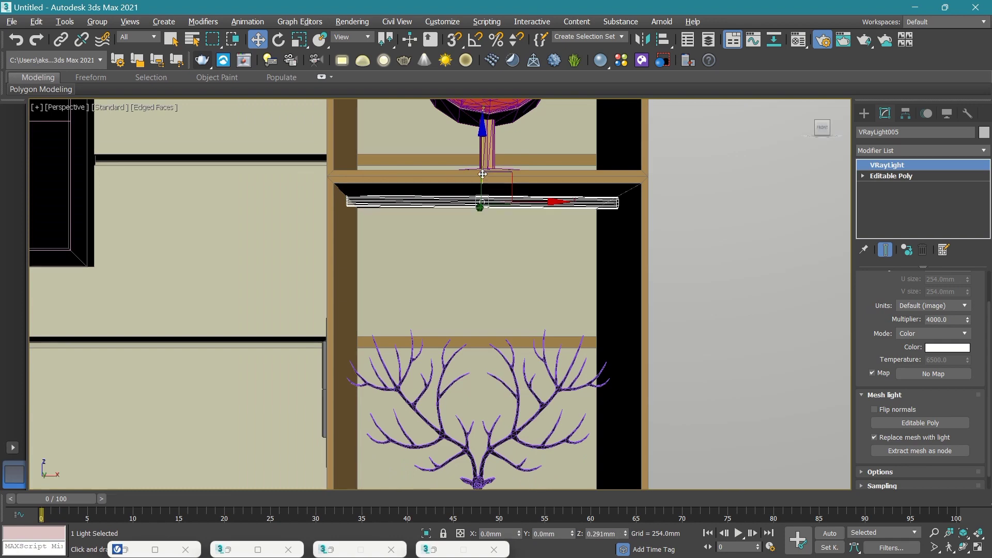
pyautogui.scroll(-3, 483, 238)
pyautogui.scroll(-4, 613, 237)
# Clear the selection, then select and delete the V-Ray sun outside the room.
pyautogui.click(613, 236)
pyautogui.scroll(3, 568, 243)
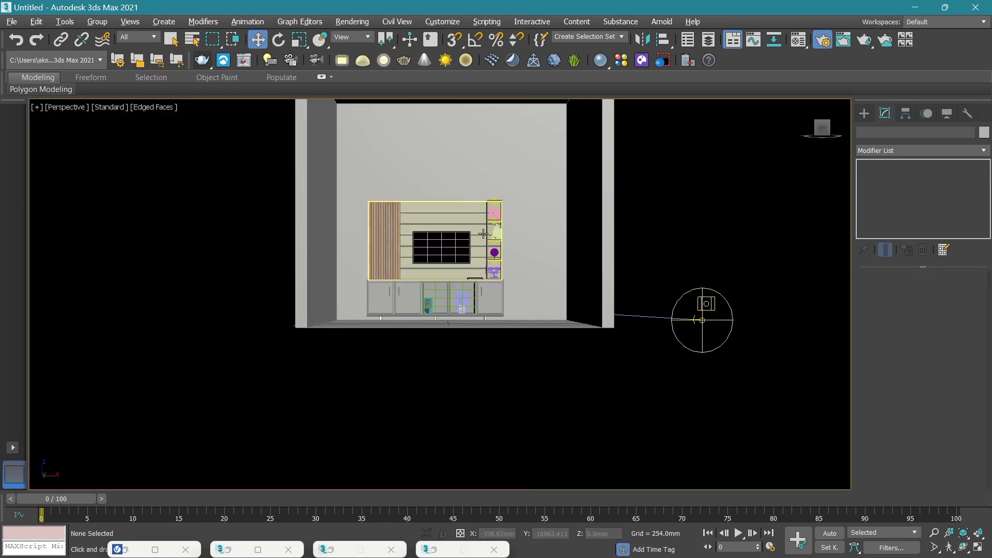
pyautogui.scroll(3, 469, 246)
pyautogui.moveTo(469, 246); pyautogui.dragTo(500, 272, button='middle')
pyautogui.scroll(-3, 500, 272)
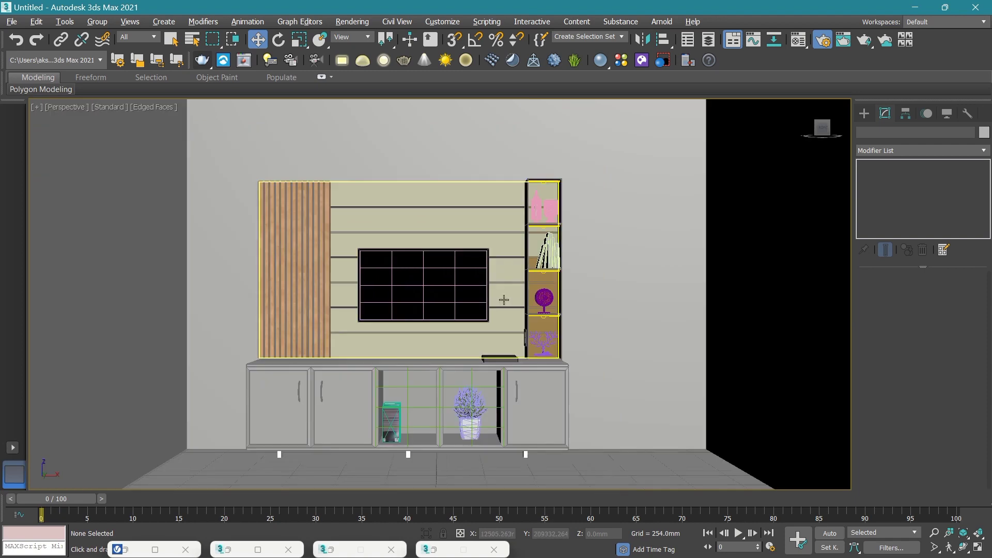
pyautogui.scroll(-4, 442, 288)
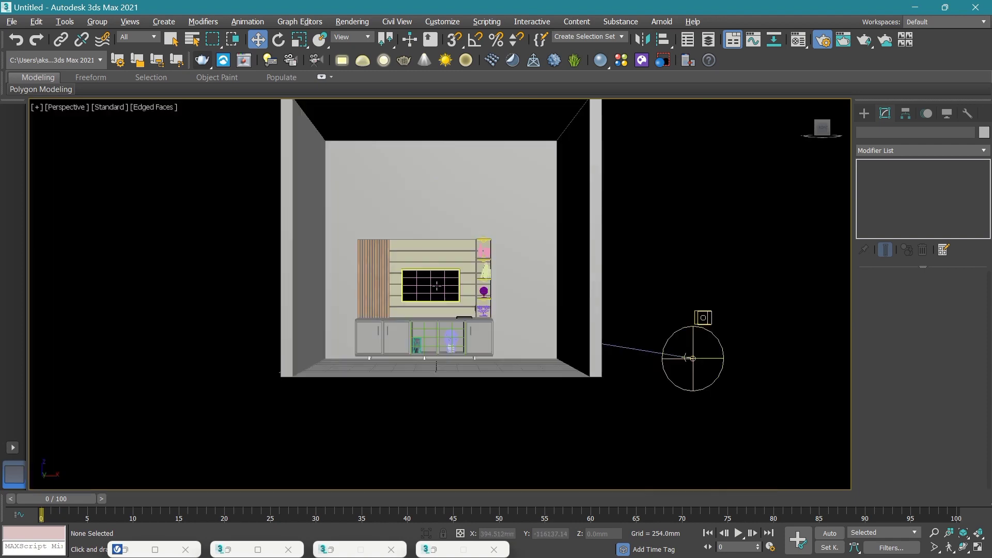
pyautogui.click(697, 393)
pyautogui.press('Delete')
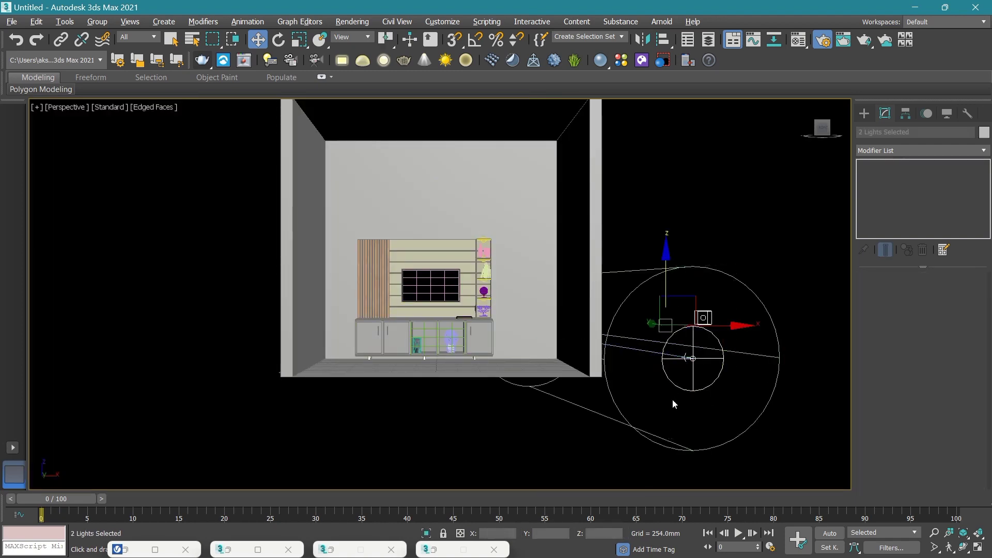
# Zoom around and reorient the view from front to looking down from above.
pyautogui.scroll(5, 564, 313)
pyautogui.scroll(-2, 594, 356)
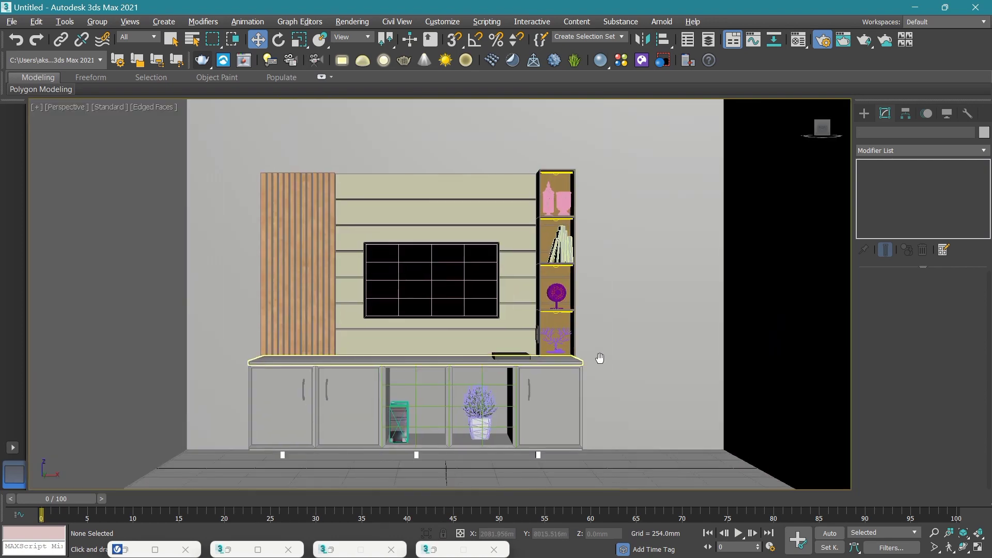
pyautogui.scroll(4, 528, 377)
pyautogui.scroll(2, 528, 377)
pyautogui.scroll(-3, 505, 372)
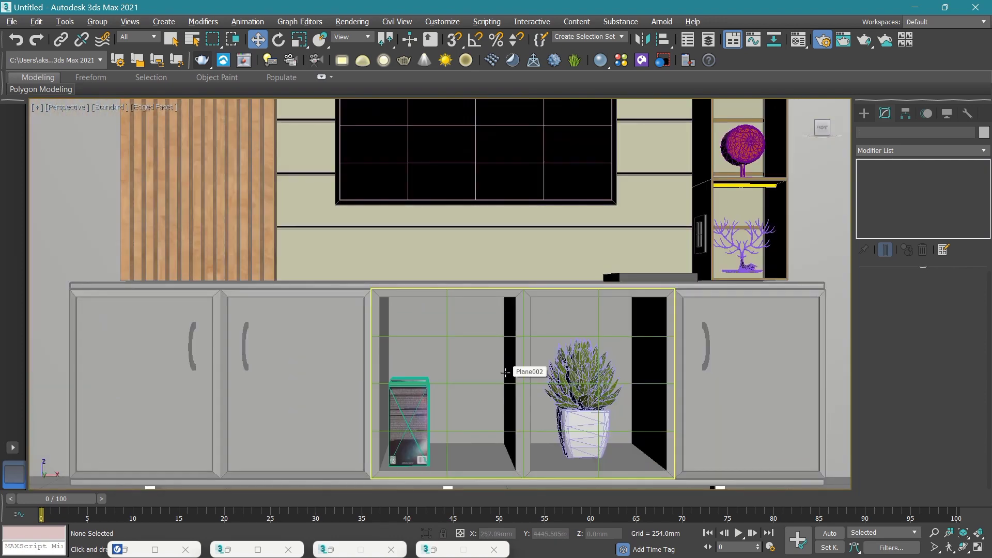
pyautogui.scroll(-3, 490, 358)
pyautogui.scroll(-2, 489, 361)
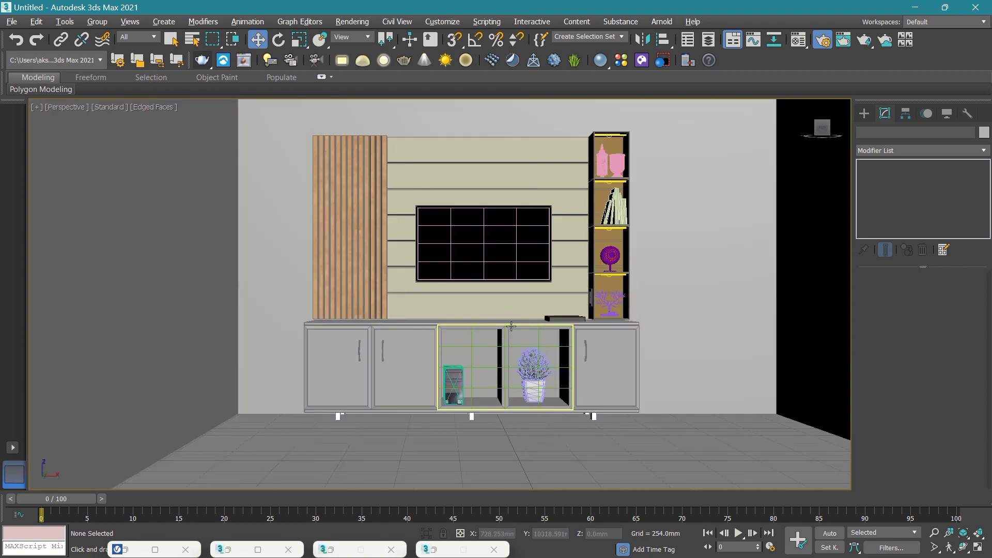
pyautogui.scroll(3, 496, 323)
pyautogui.click(822, 130)
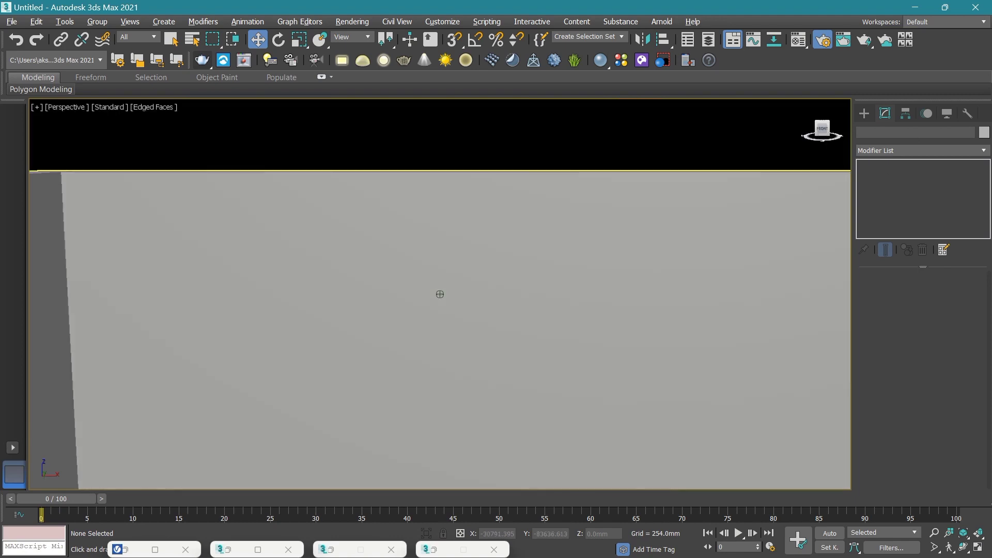
pyautogui.click(825, 126)
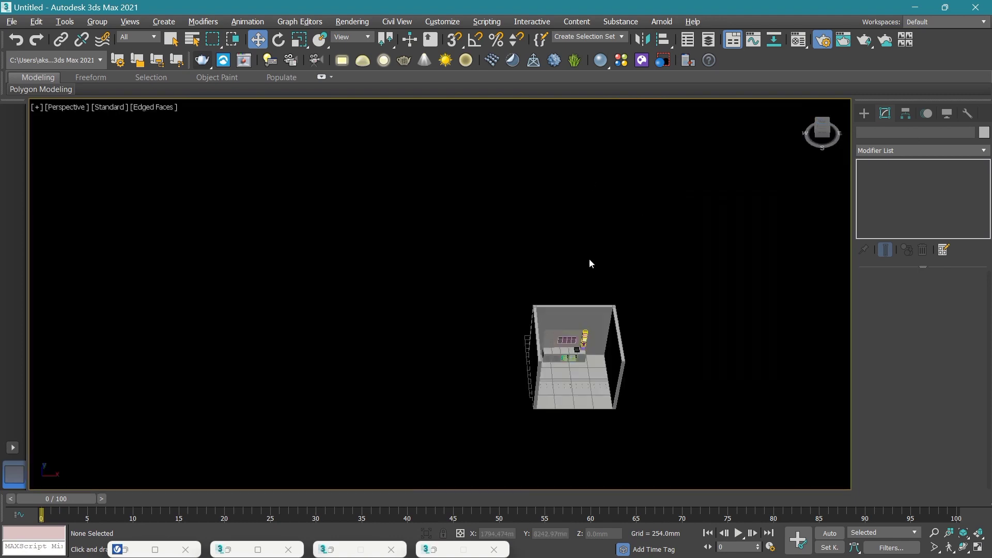
pyautogui.scroll(3, 589, 261)
pyautogui.scroll(3, 615, 408)
pyautogui.scroll(3, 616, 408)
pyautogui.scroll(2, 589, 376)
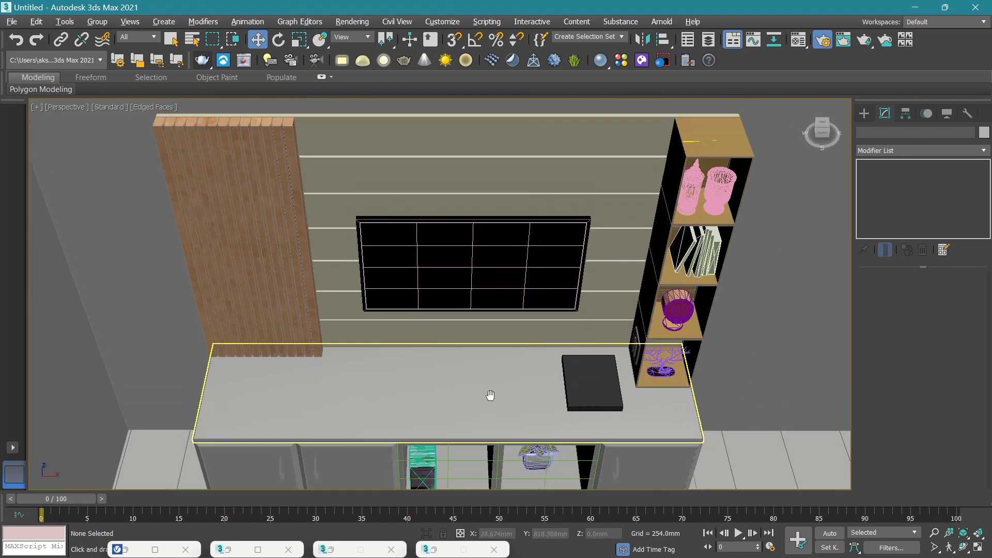
# Draw a line down the wood-slat panel edge, snapping its lower end to the wall corner.
pyautogui.click(863, 113)
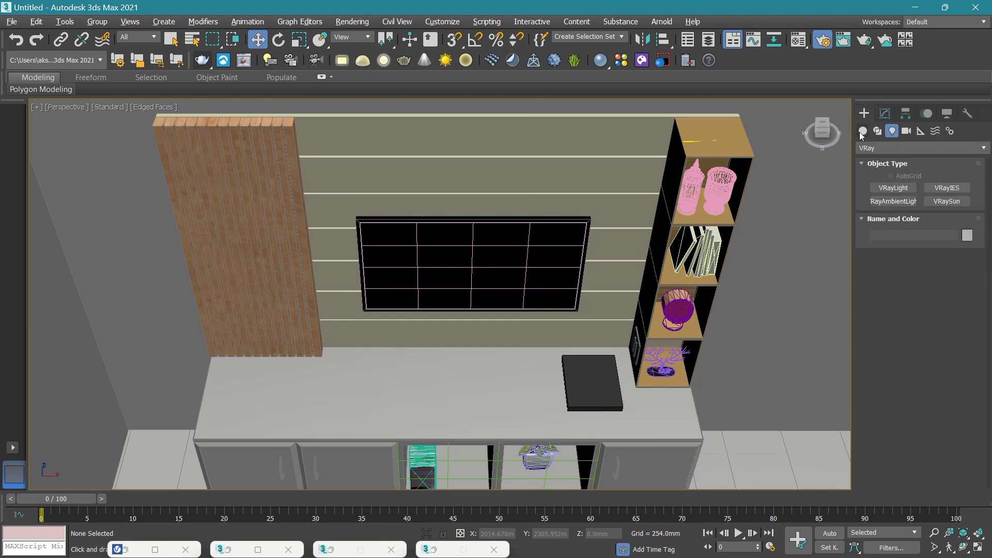
pyautogui.click(877, 133)
pyautogui.click(892, 198)
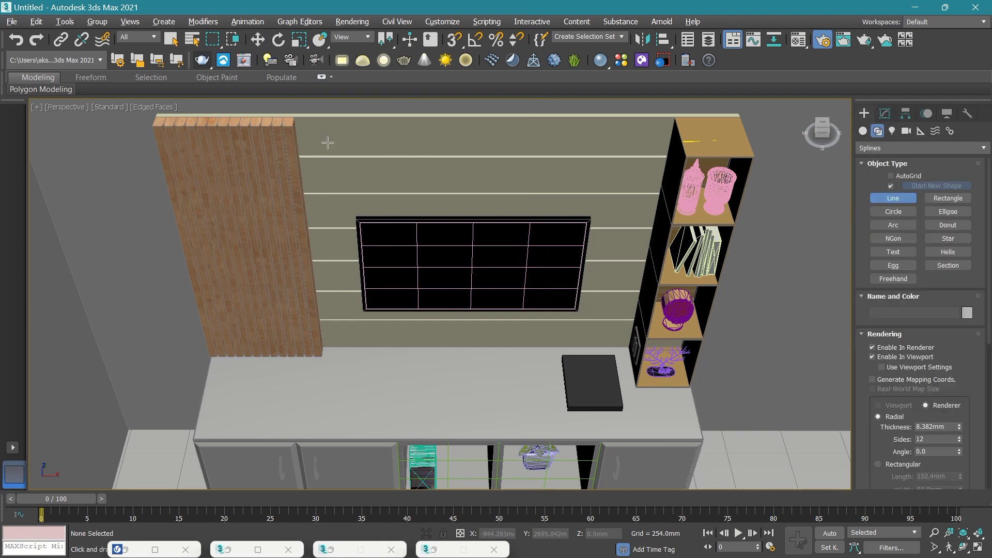
pyautogui.scroll(2, 323, 166)
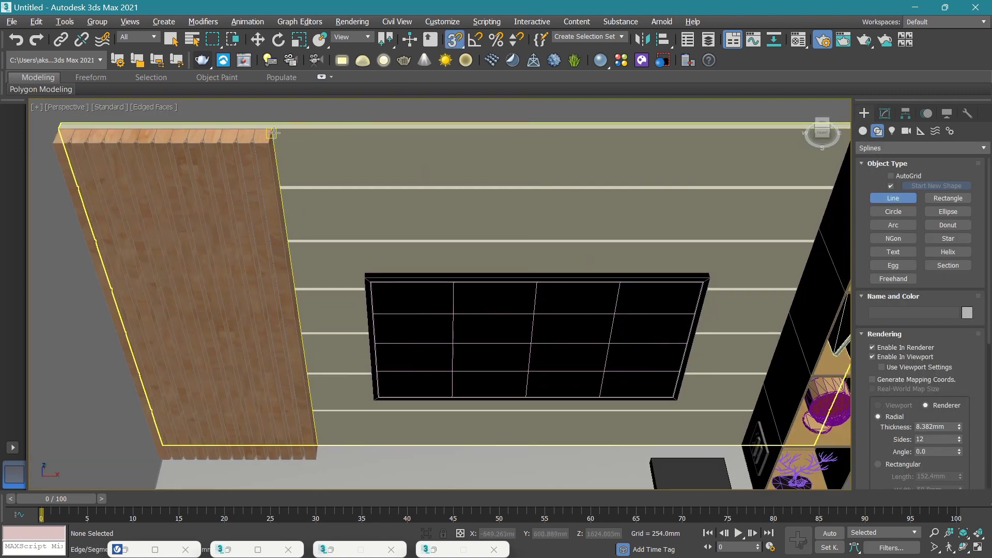
pyautogui.click(270, 128)
pyautogui.click(305, 416)
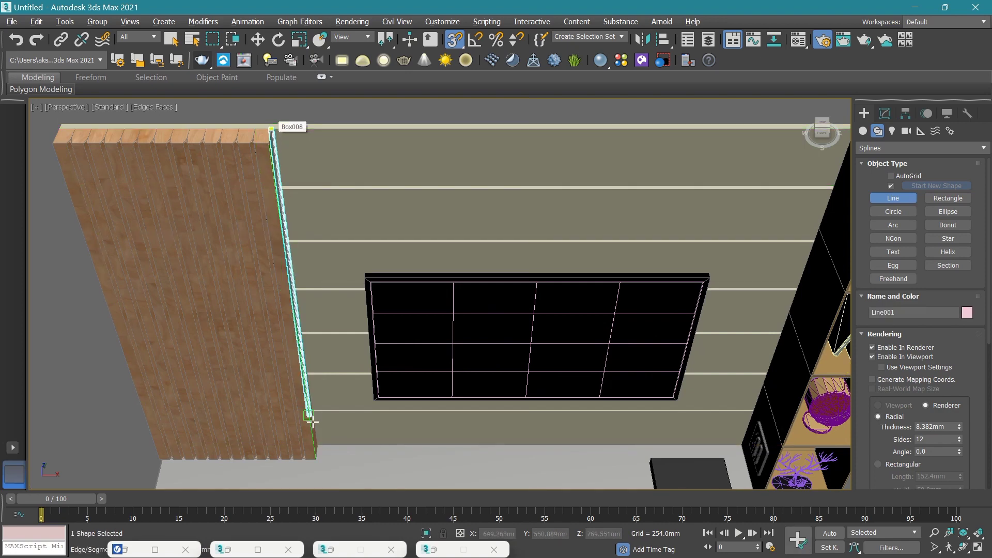
pyautogui.scroll(3, 305, 416)
pyautogui.scroll(3, 286, 292)
pyautogui.moveTo(286, 292); pyautogui.dragTo(274, 271, button='middle')
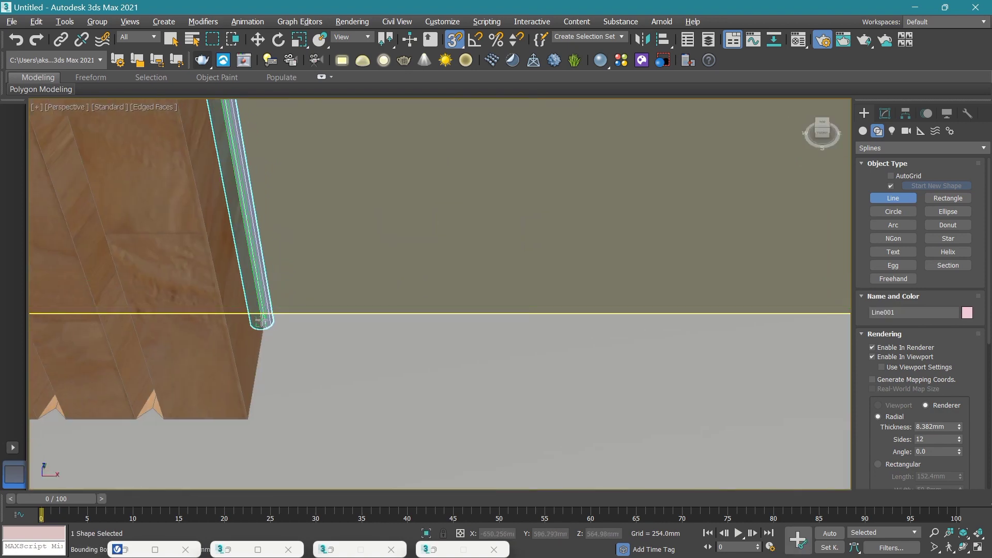
pyautogui.click(265, 312)
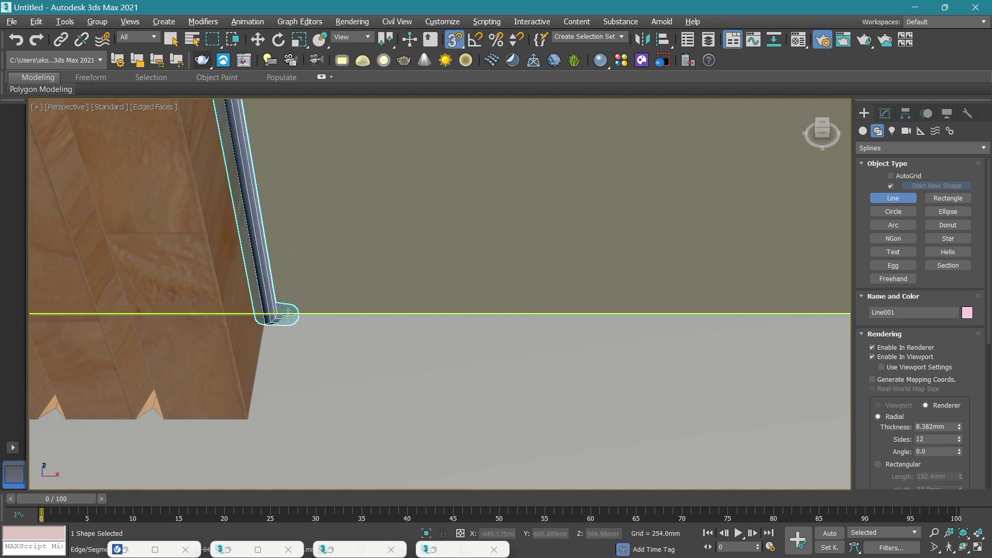
pyautogui.rightClick(385, 217)
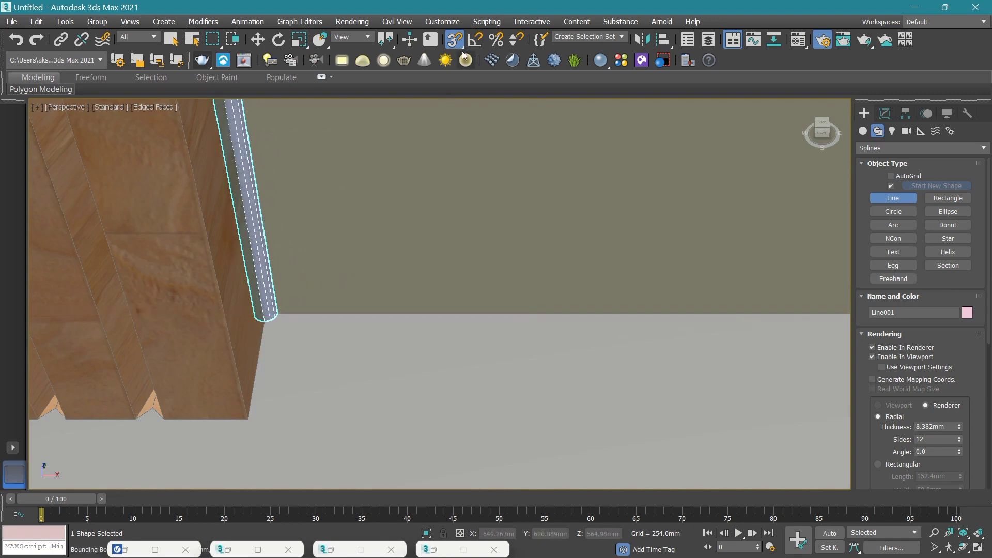
# Nudge the tube line slightly right along X and convert it to Editable Poly.
pyautogui.scroll(-3, 401, 327)
pyautogui.scroll(-5, 398, 310)
pyautogui.scroll(-1, 362, 360)
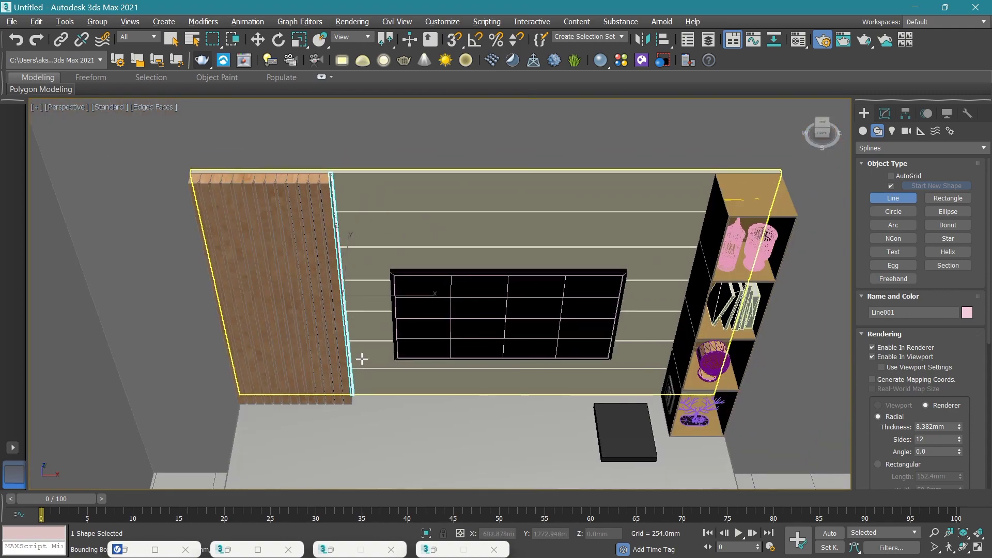
pyautogui.press('w')
pyautogui.scroll(3, 350, 311)
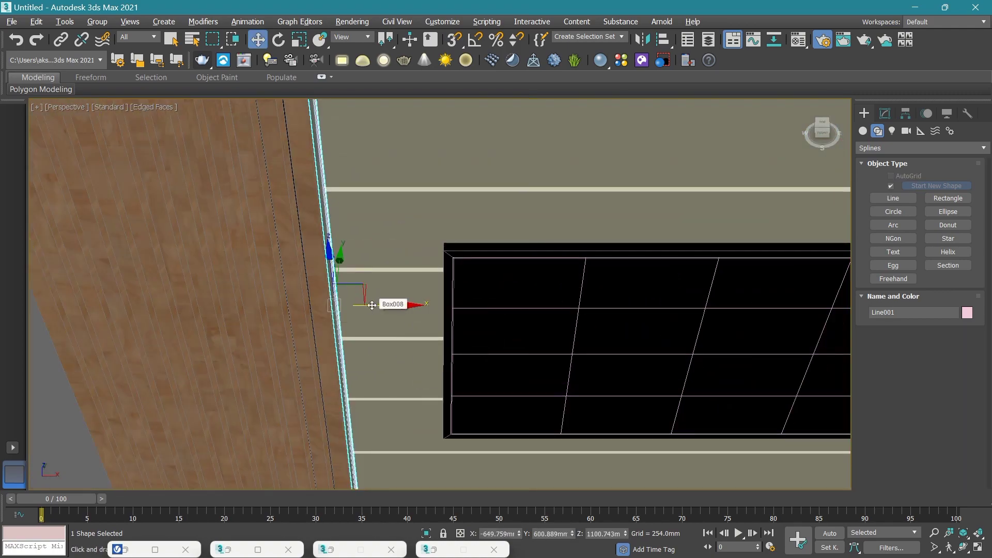
pyautogui.scroll(2, 371, 305)
pyautogui.scroll(2, 352, 299)
pyautogui.moveTo(339, 297); pyautogui.dragTo(346, 297)
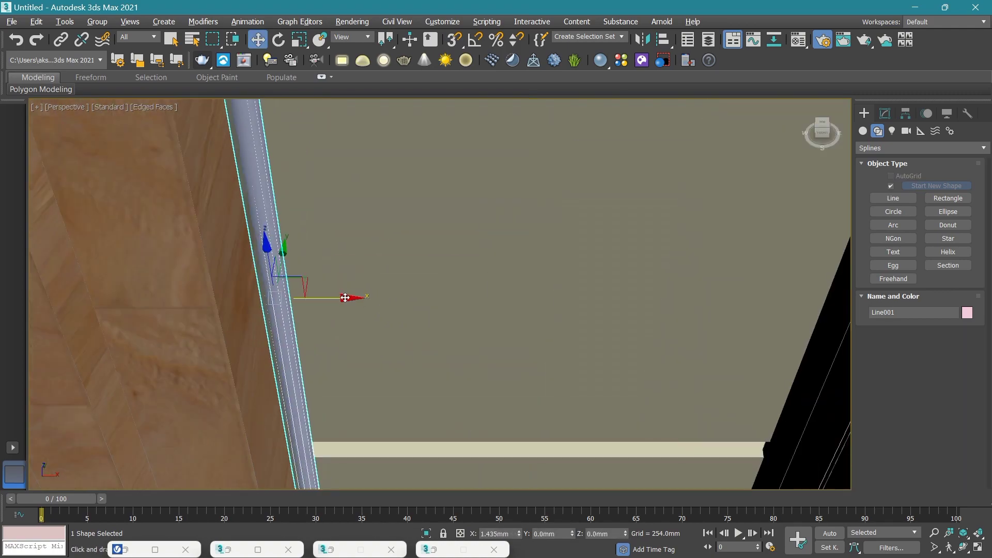
pyautogui.rightClick(257, 201)
pyautogui.moveTo(326, 342)
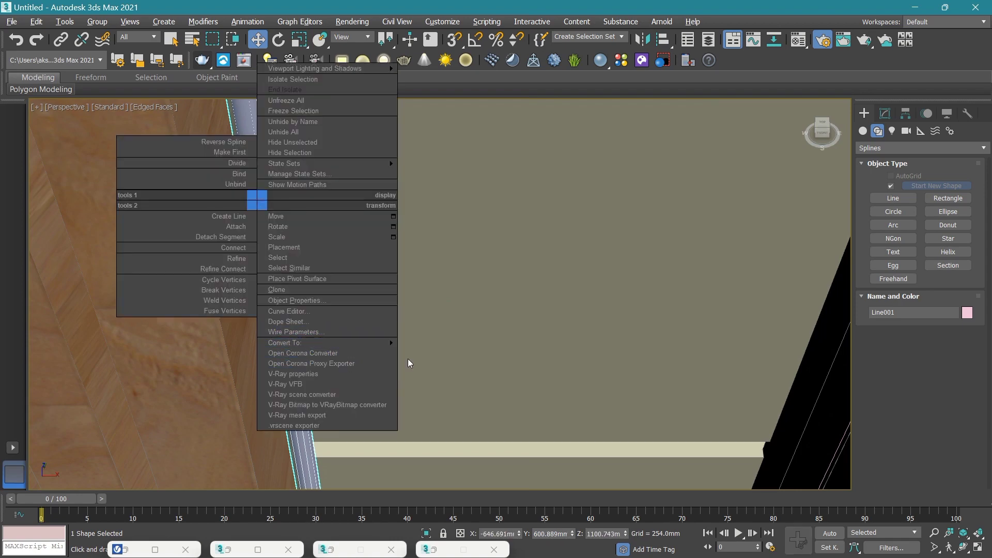
pyautogui.click(425, 364)
pyautogui.scroll(-5, 397, 320)
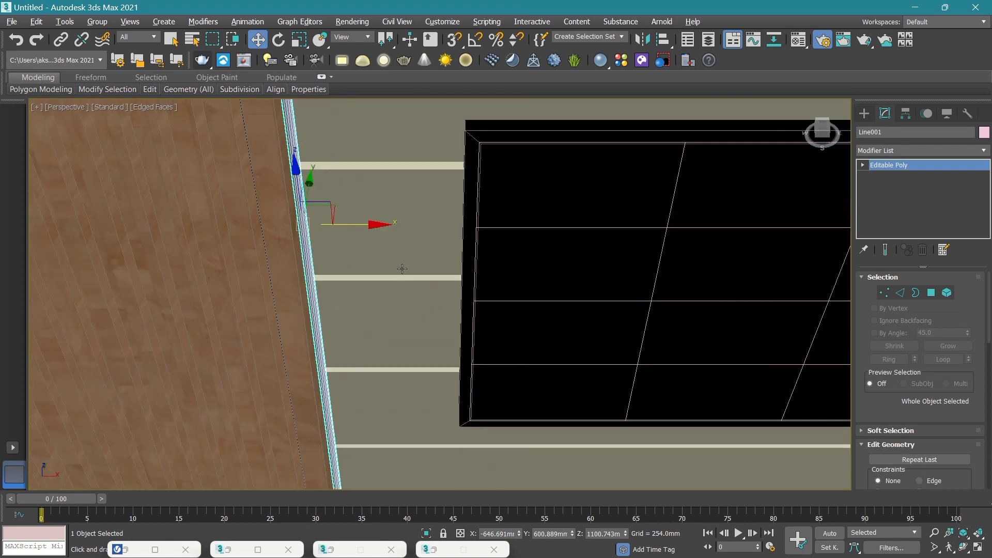
pyautogui.scroll(-10, 397, 320)
pyautogui.scroll(-3, 397, 320)
# Create a VRayLight in Mesh mode and pick the thin strip poly as its mesh.
pyautogui.click(869, 116)
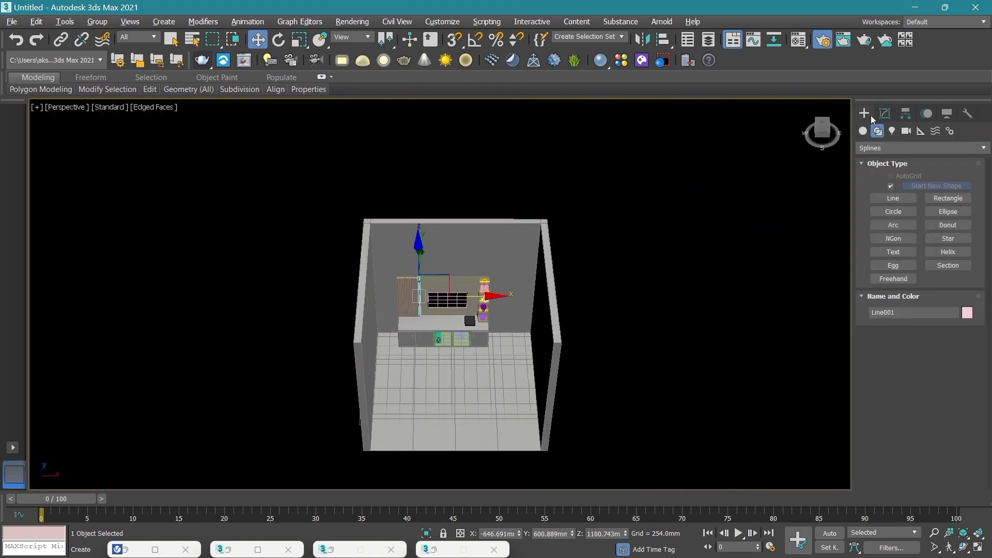
pyautogui.click(892, 131)
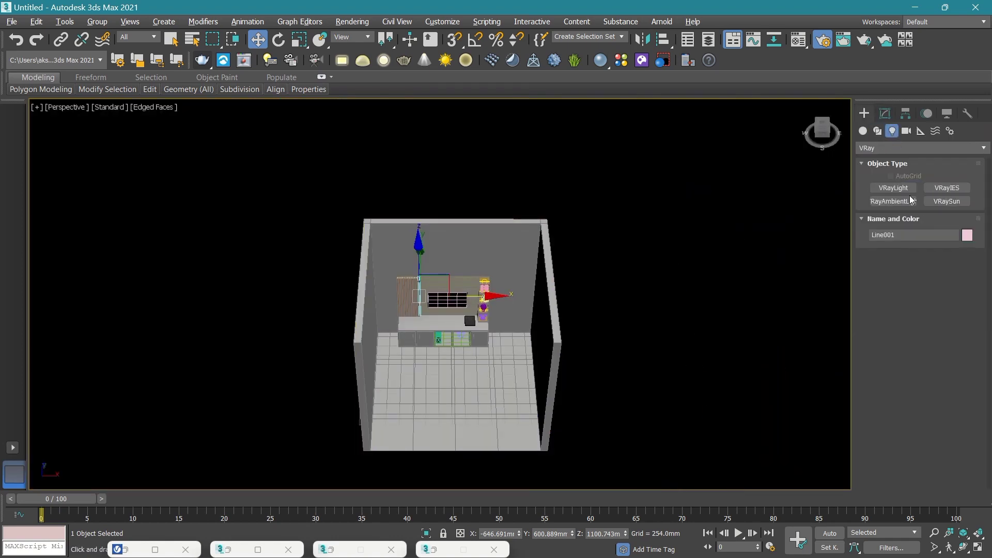
pyautogui.click(893, 187)
pyautogui.click(598, 388)
pyautogui.scroll(3, 591, 401)
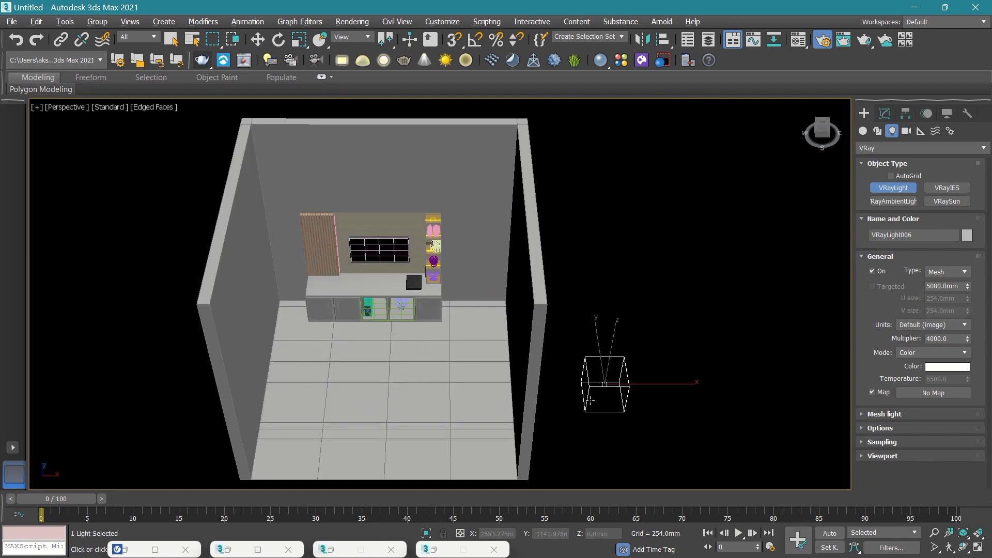
pyautogui.click(908, 415)
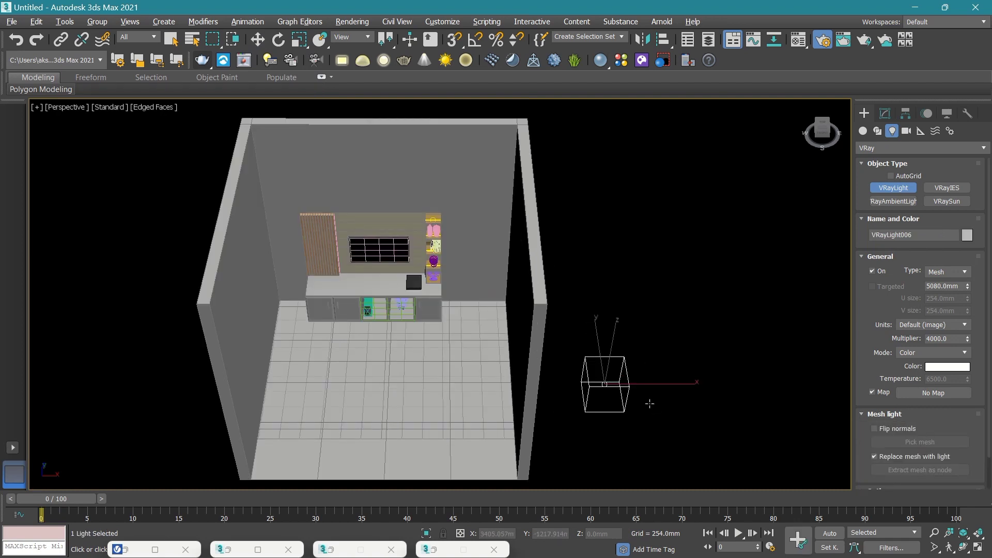
pyautogui.rightClick(782, 409)
pyautogui.click(885, 114)
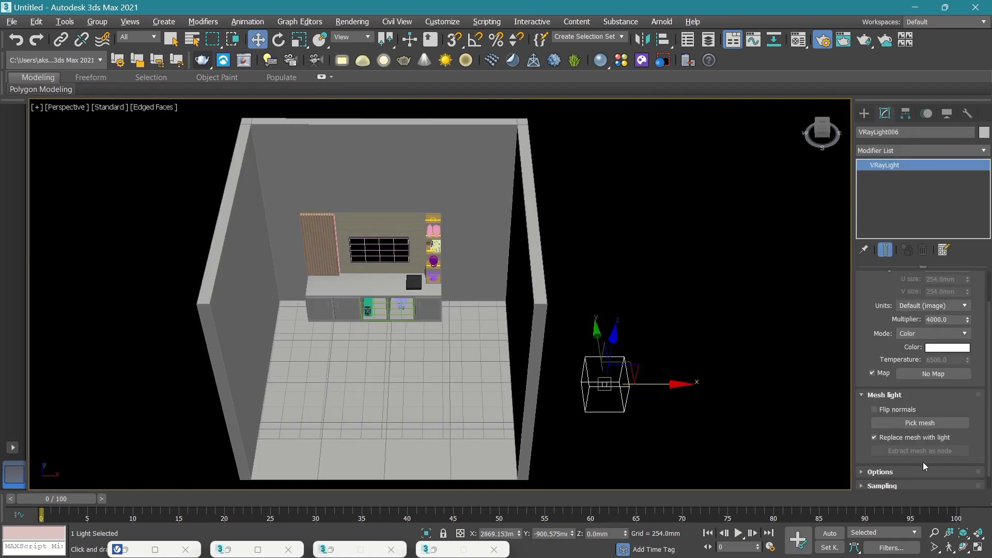
pyautogui.click(920, 422)
pyautogui.scroll(3, 344, 332)
pyautogui.scroll(2, 325, 181)
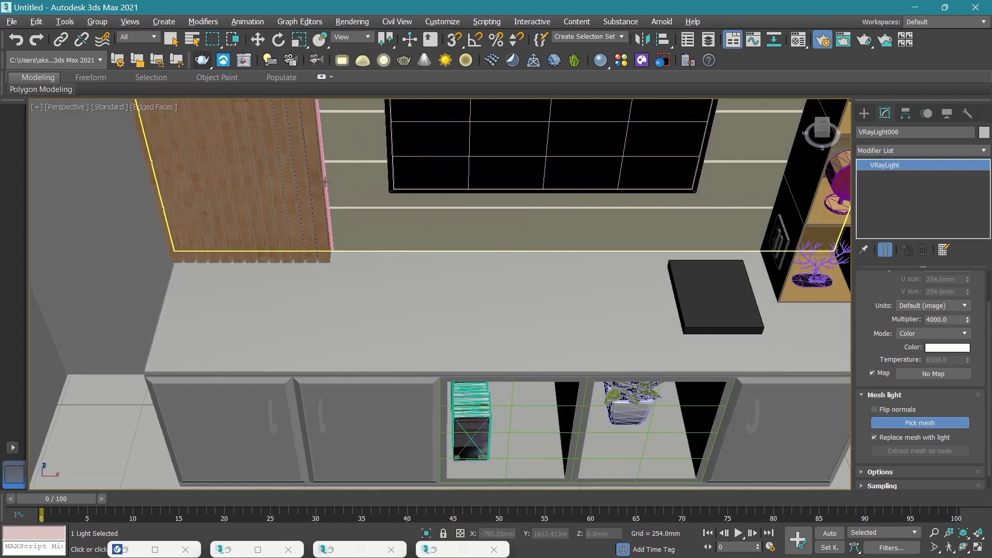
pyautogui.click(325, 181)
pyautogui.moveTo(325, 181); pyautogui.dragTo(325, 248, button='middle')
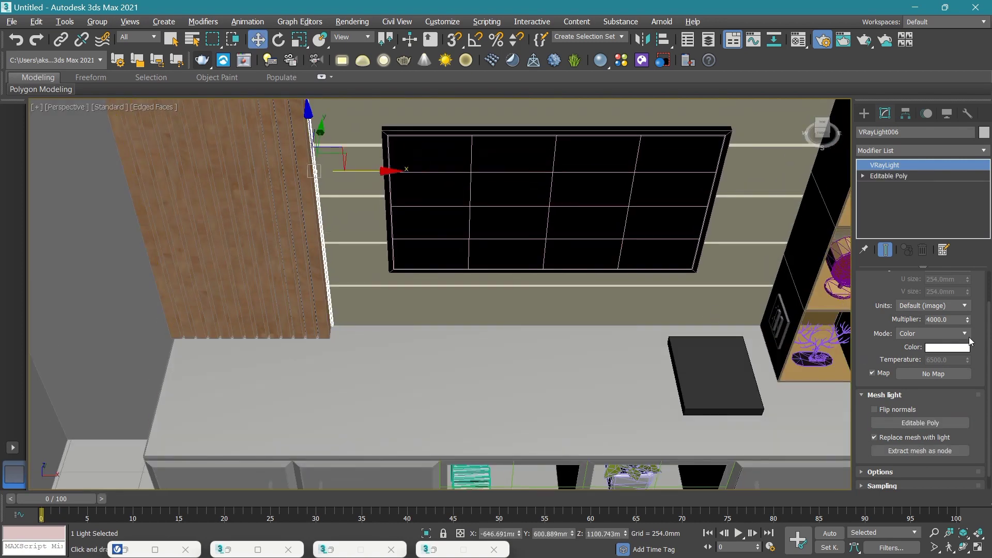
# Set the mesh light's colour to a pale warm yellow.
pyautogui.click(948, 348)
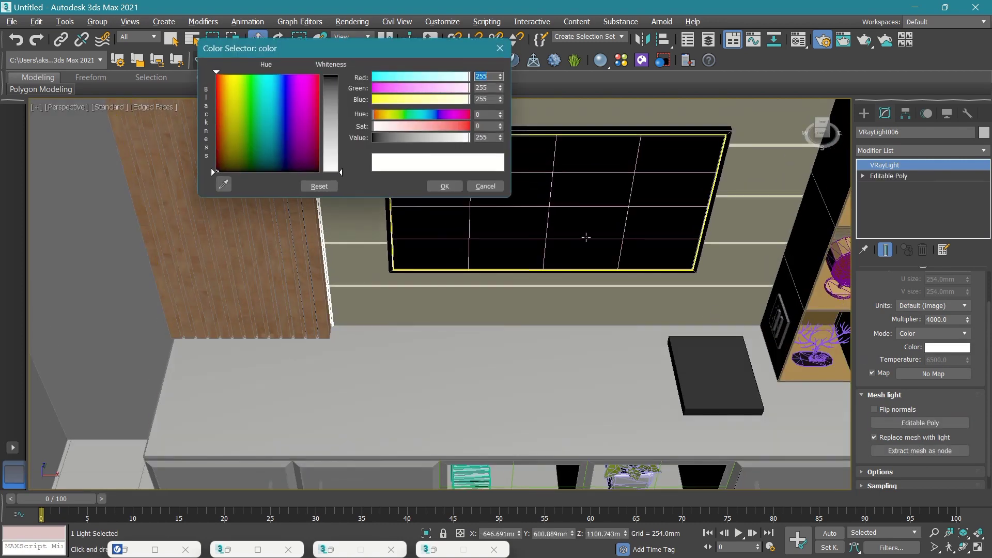
pyautogui.click(459, 101)
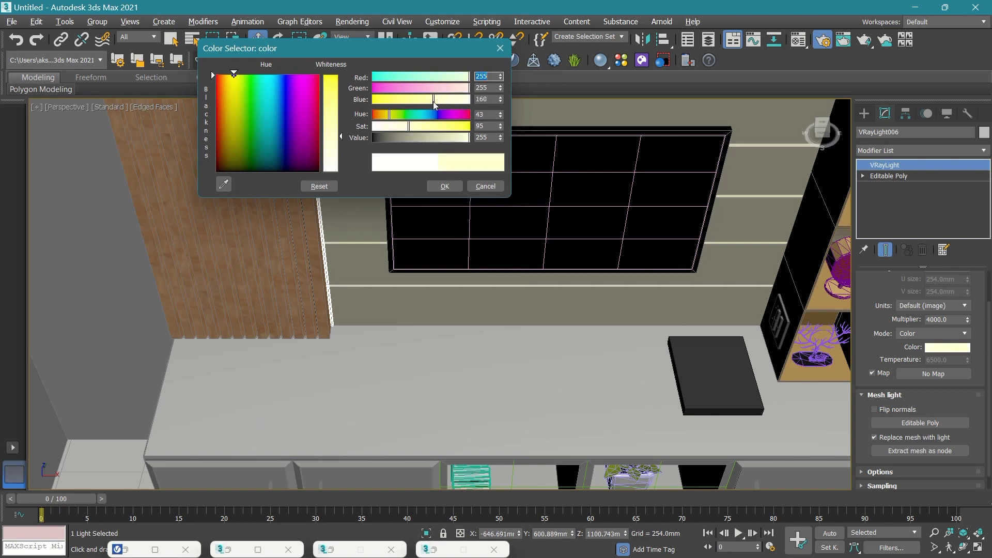
pyautogui.click(444, 186)
pyautogui.scroll(-5, 599, 214)
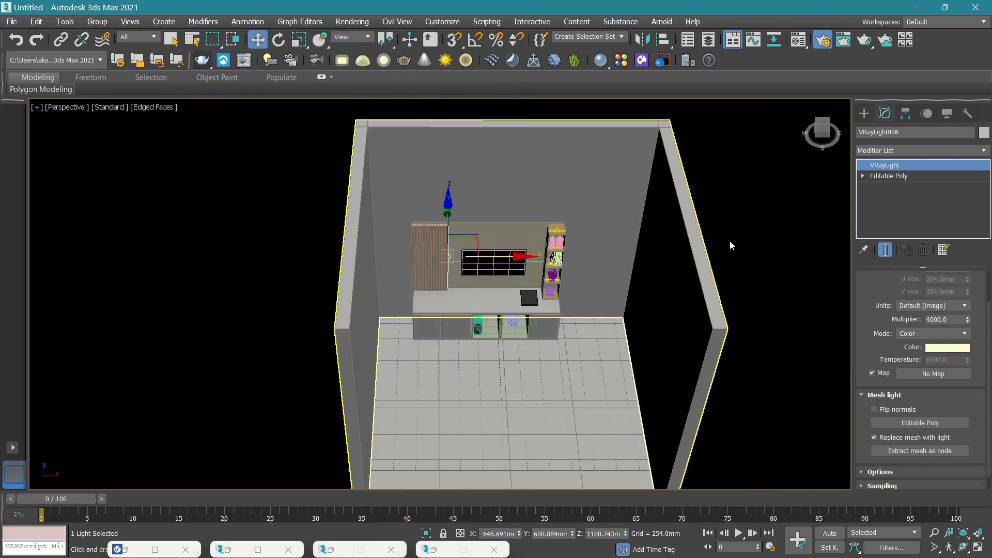
# Switch to Front view and select the VRayLight006 strip along the panel edge.
pyautogui.scroll(2, 599, 213)
pyautogui.scroll(2, 598, 213)
pyautogui.scroll(2, 598, 213)
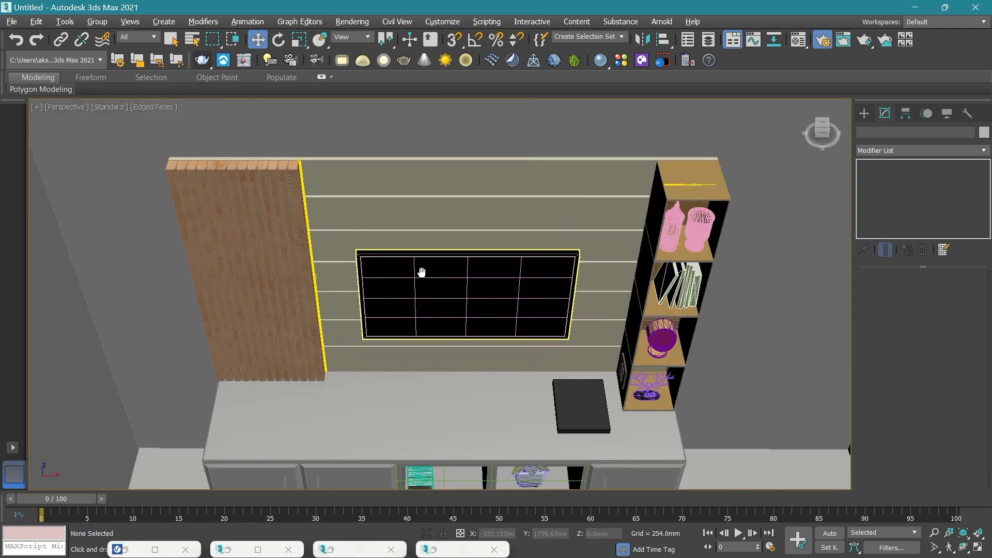
pyautogui.scroll(2, 599, 213)
pyautogui.click(821, 133)
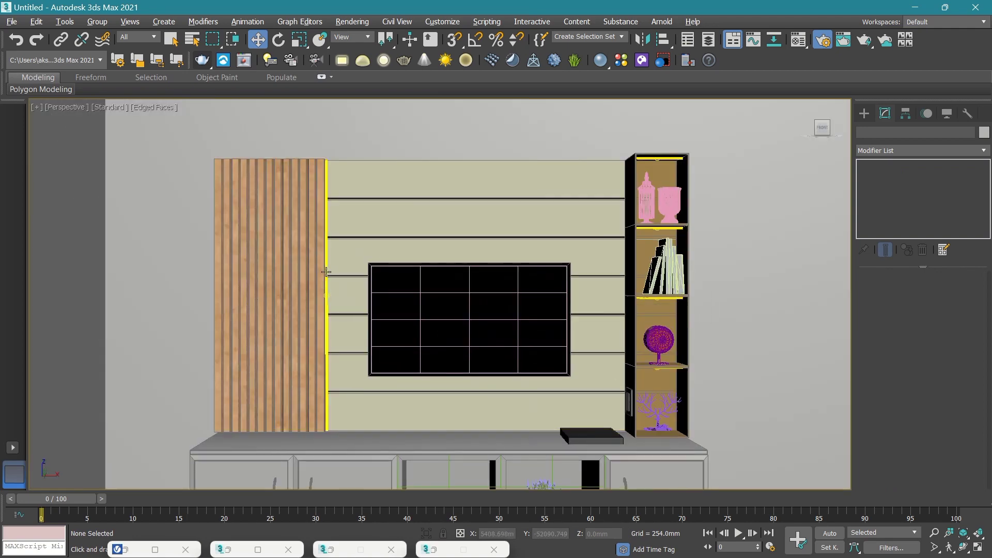
pyautogui.click(327, 275)
pyautogui.scroll(2, 329, 279)
pyautogui.click(327, 279)
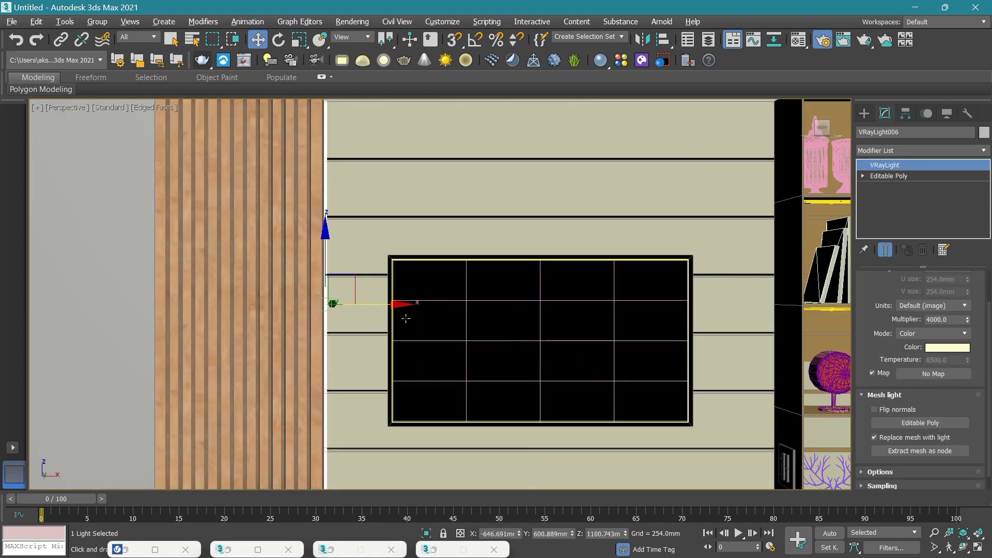
pyautogui.scroll(-2, 407, 309)
# Shift-copy the strip light as an instance beside the shelf unit and nudge it into place.
pyautogui.keyDown('shift'); pyautogui.moveTo(407, 309); pyautogui.dragTo(686, 309); pyautogui.keyUp('shift')
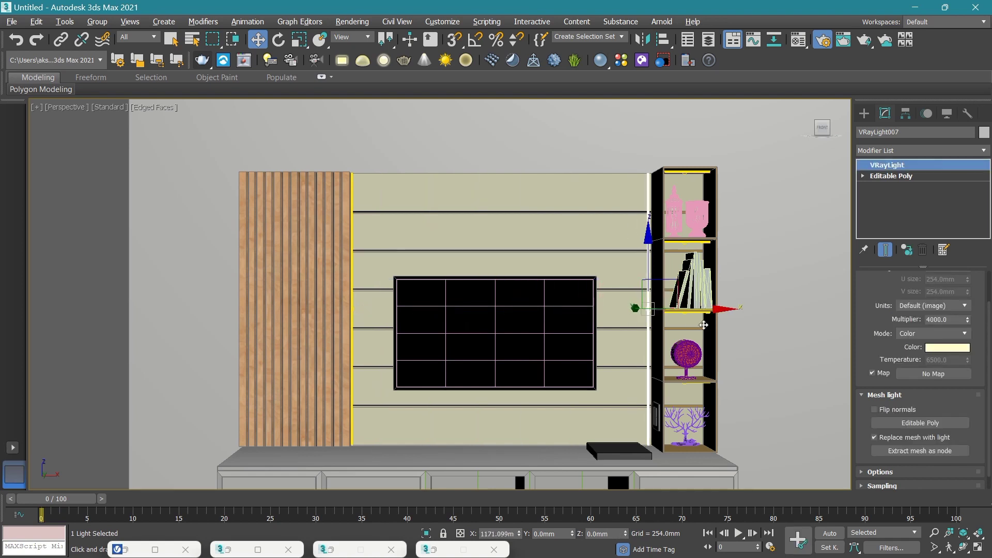
pyautogui.keyDown('shift'); pyautogui.moveTo(703, 324); pyautogui.dragTo(706, 325); pyautogui.keyUp('shift')
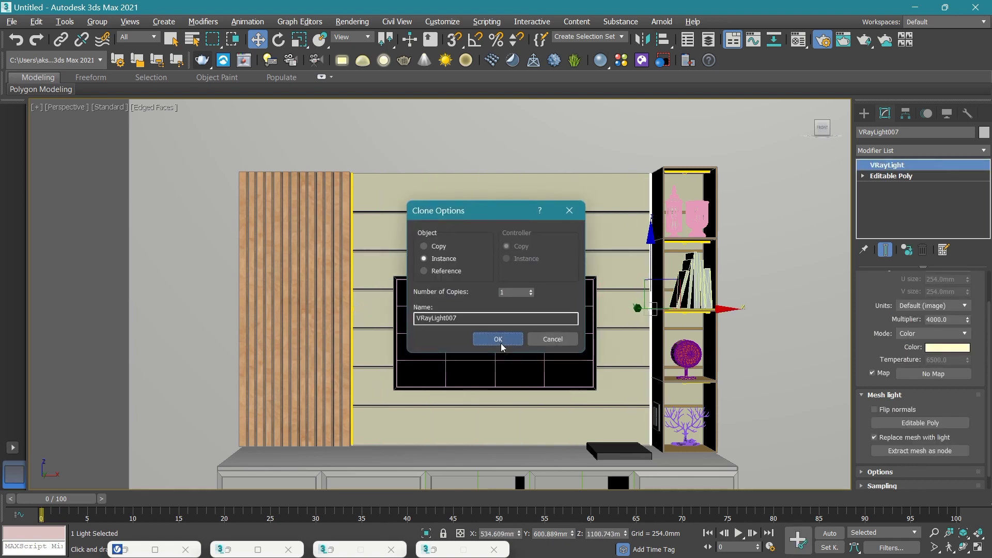
pyautogui.click(498, 339)
pyautogui.scroll(2, 655, 312)
pyautogui.scroll(2, 666, 289)
pyautogui.scroll(2, 704, 241)
pyautogui.scroll(2, 686, 247)
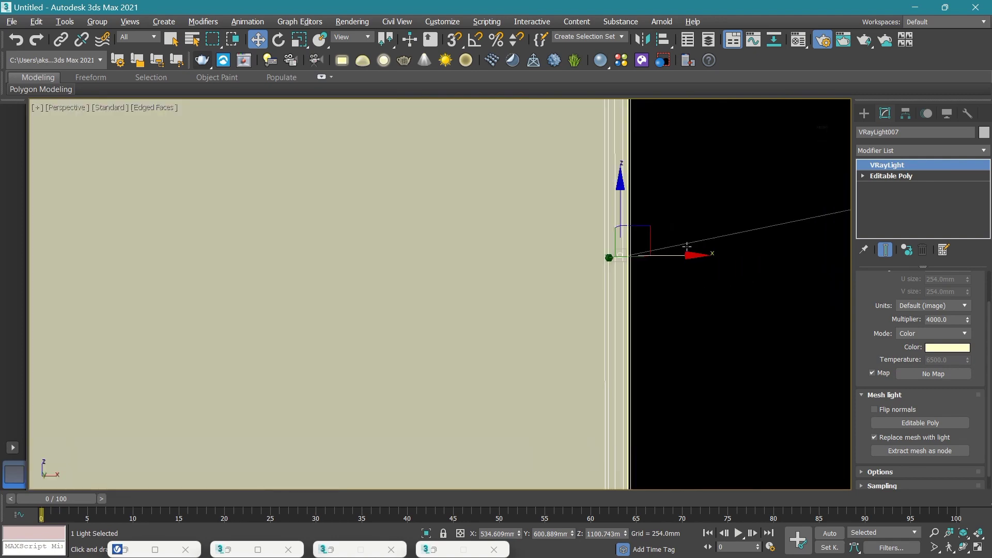
pyautogui.moveTo(679, 254); pyautogui.dragTo(675, 261)
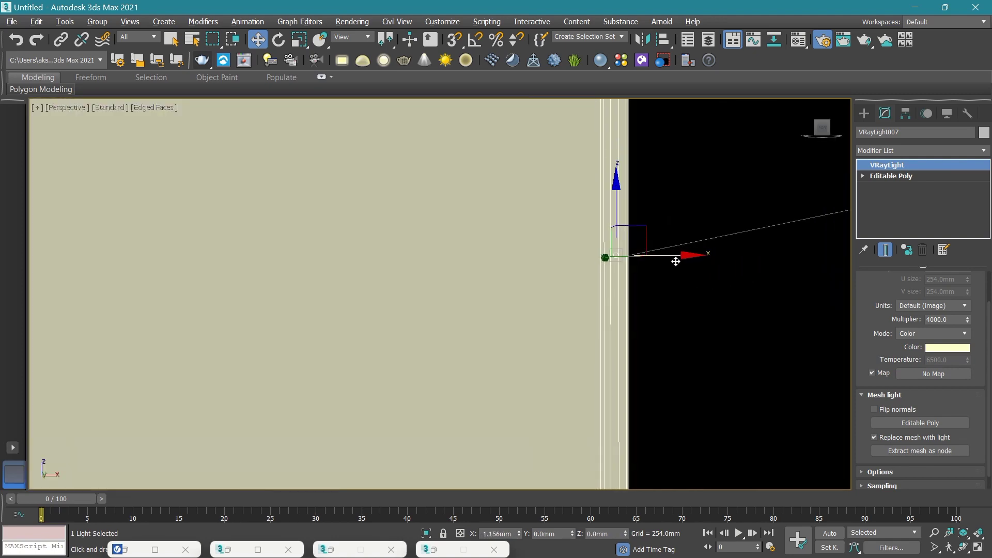
pyautogui.scroll(-5, 675, 261)
pyautogui.scroll(-5, 619, 288)
# Deselect everything, recentre the view on the TV unit, and launch Chaos Cosmos.
pyautogui.click(843, 309)
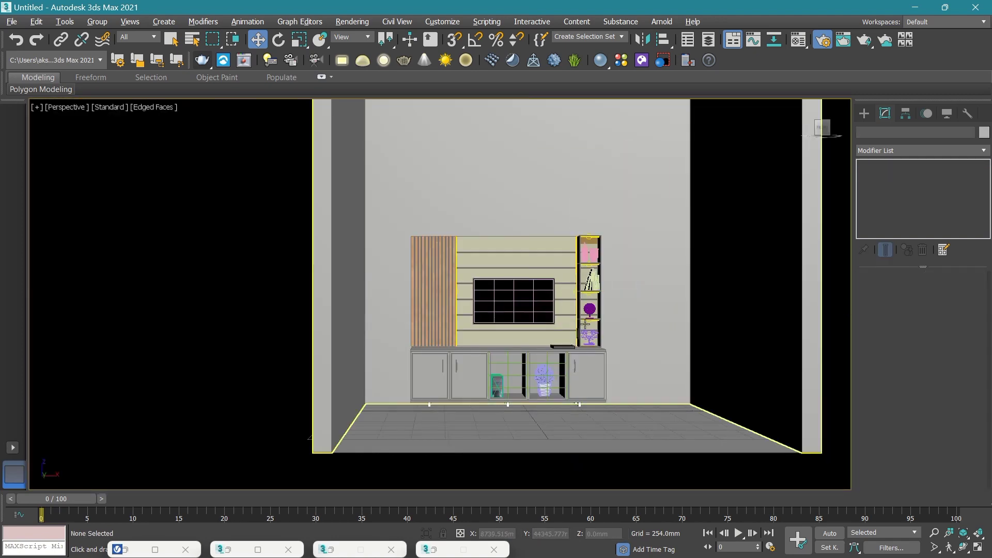
pyautogui.scroll(4, 585, 324)
pyautogui.moveTo(461, 297); pyautogui.dragTo(460, 354, button='middle')
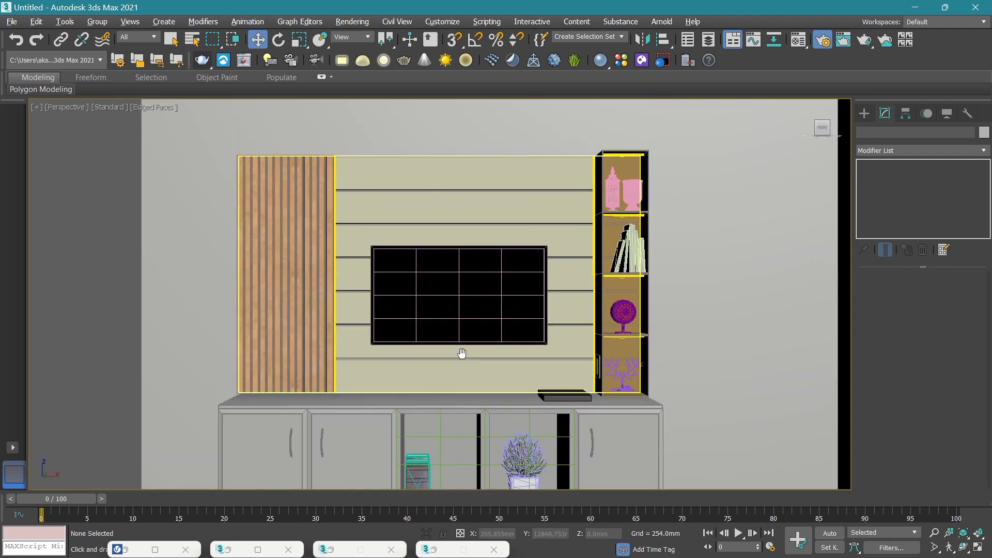
pyautogui.click(863, 118)
pyautogui.click(642, 62)
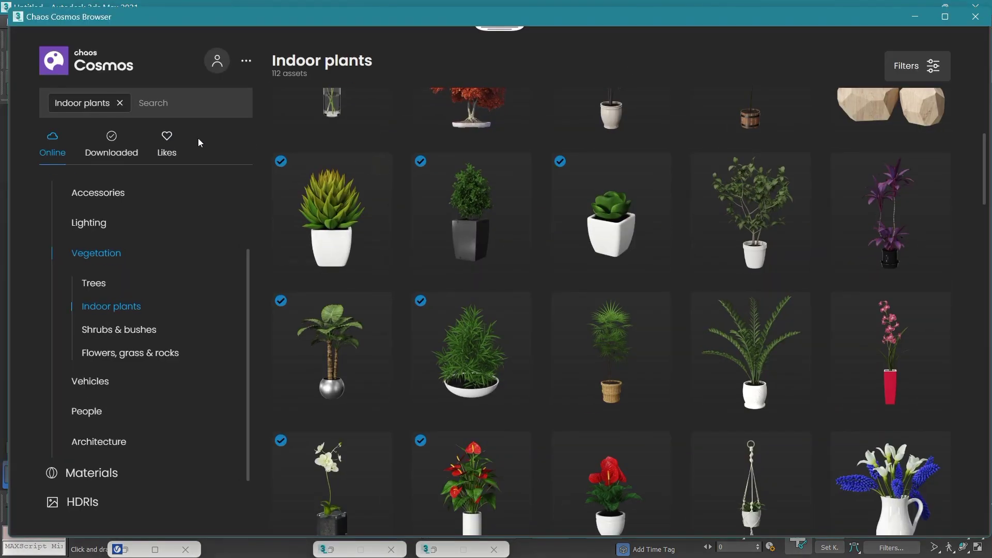
# Open the Chaos Cosmos Lighting category and scroll down through its lamp assets.
pyautogui.click(98, 227)
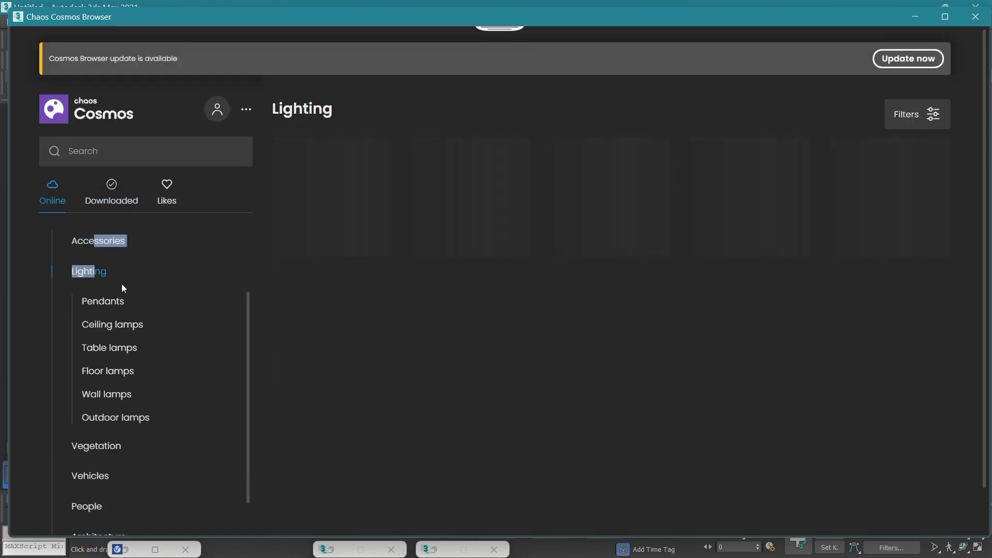
pyautogui.scroll(-3, 486, 327)
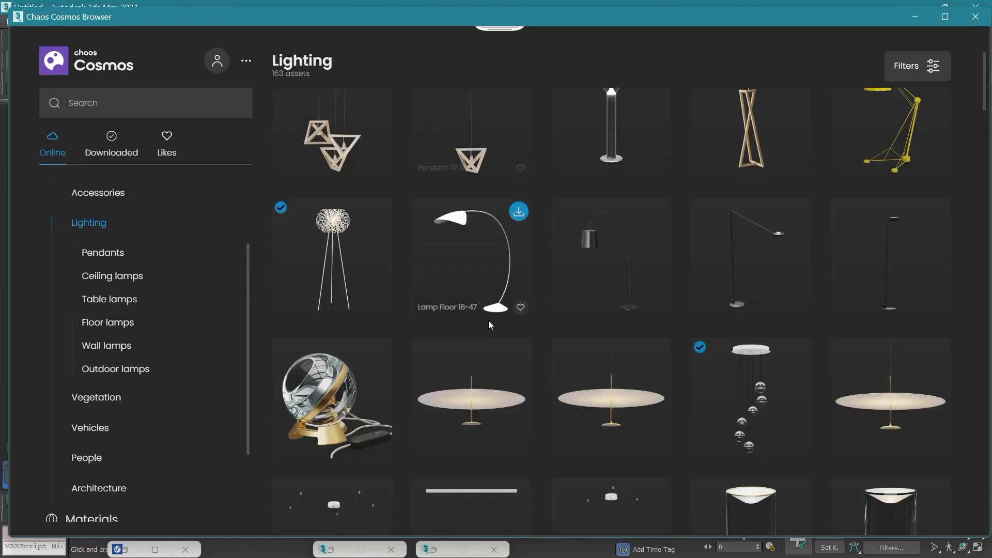
pyautogui.scroll(-3, 488, 320)
pyautogui.scroll(-3, 594, 372)
pyautogui.scroll(-3, 688, 423)
pyautogui.scroll(-3, 695, 401)
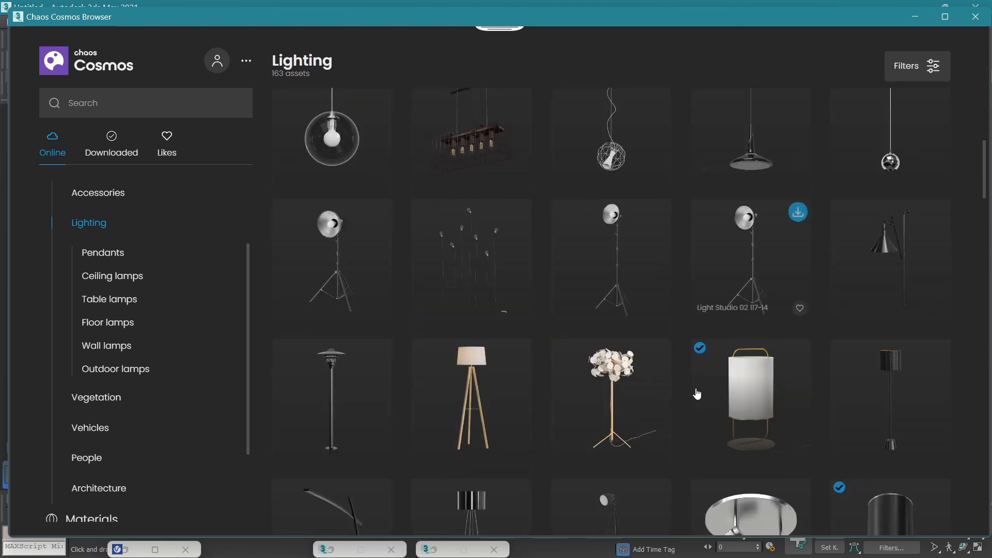
pyautogui.scroll(-3, 698, 394)
pyautogui.scroll(-3, 698, 377)
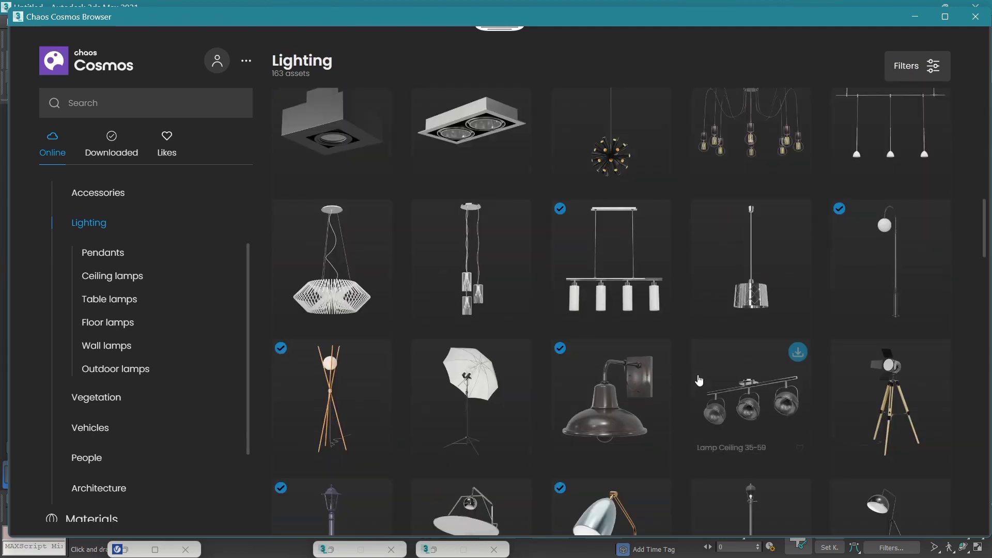
pyautogui.scroll(-3, 699, 380)
pyautogui.scroll(-3, 699, 380)
pyautogui.scroll(-3, 699, 377)
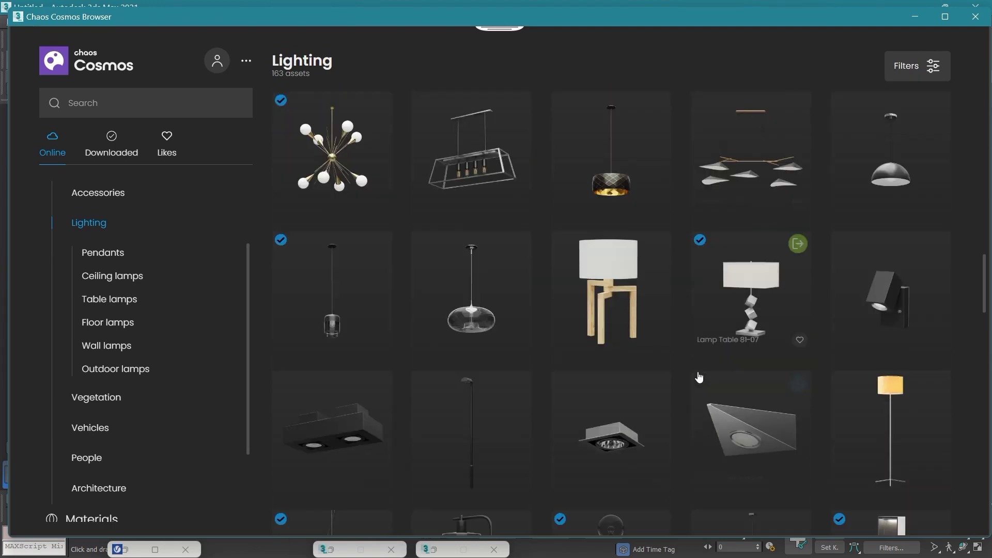
pyautogui.scroll(-2, 697, 372)
pyautogui.scroll(-3, 698, 377)
pyautogui.scroll(-3, 699, 375)
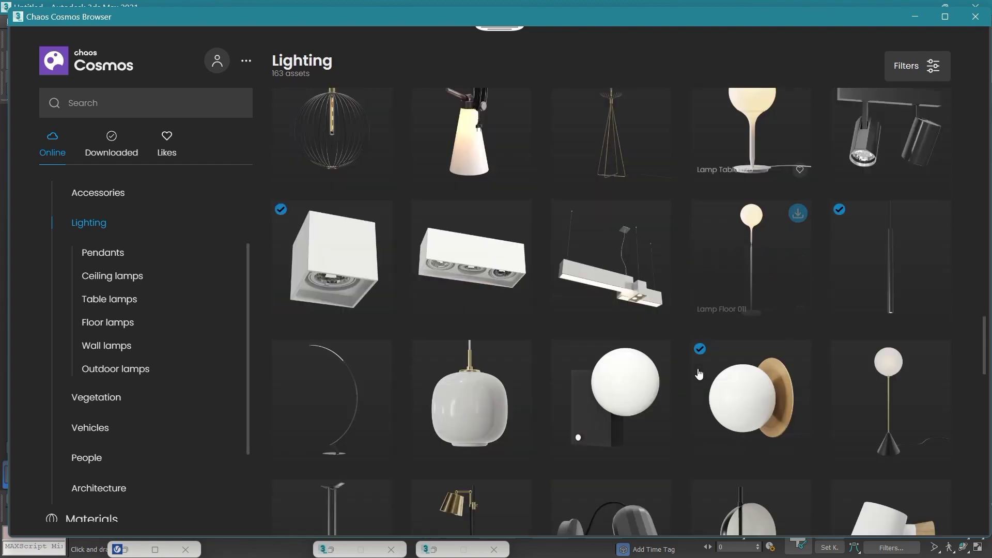
pyautogui.scroll(-2, 699, 374)
pyautogui.scroll(-2, 698, 373)
pyautogui.scroll(-1, 699, 373)
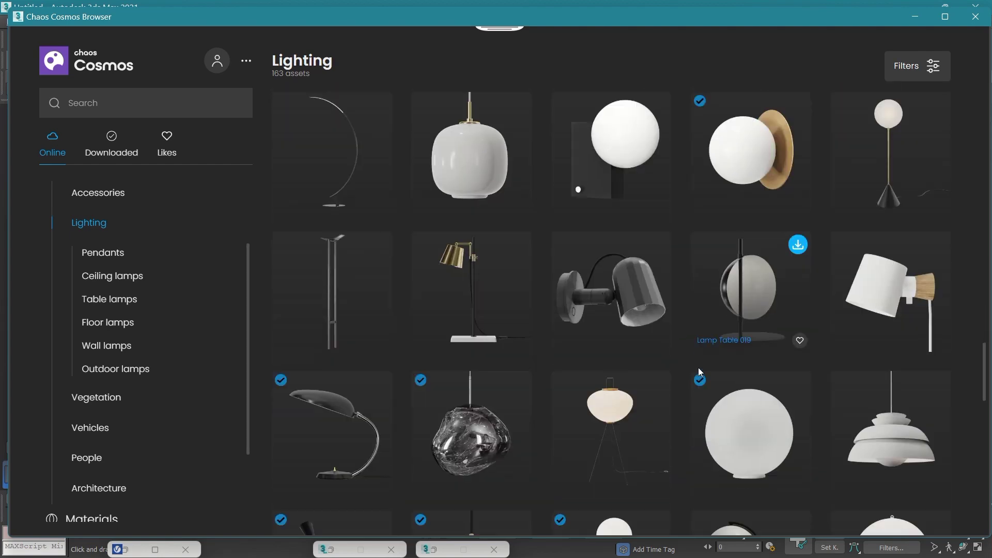
pyautogui.scroll(-3, 699, 373)
pyautogui.scroll(-3, 699, 373)
pyautogui.scroll(-3, 699, 373)
pyautogui.scroll(-3, 699, 373)
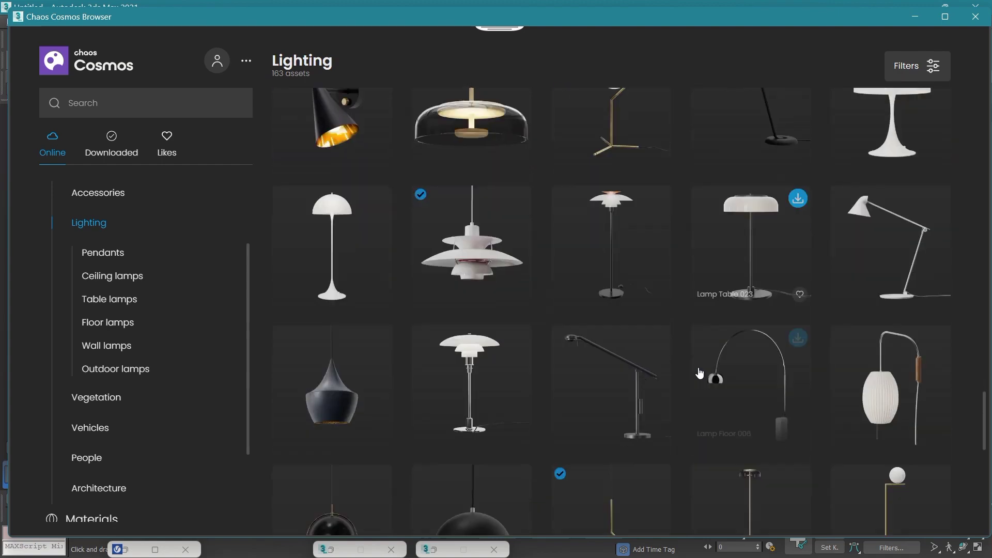
pyautogui.scroll(-3, 699, 373)
pyautogui.scroll(-3, 699, 373)
pyautogui.scroll(-1, 699, 373)
pyautogui.scroll(-2, 700, 373)
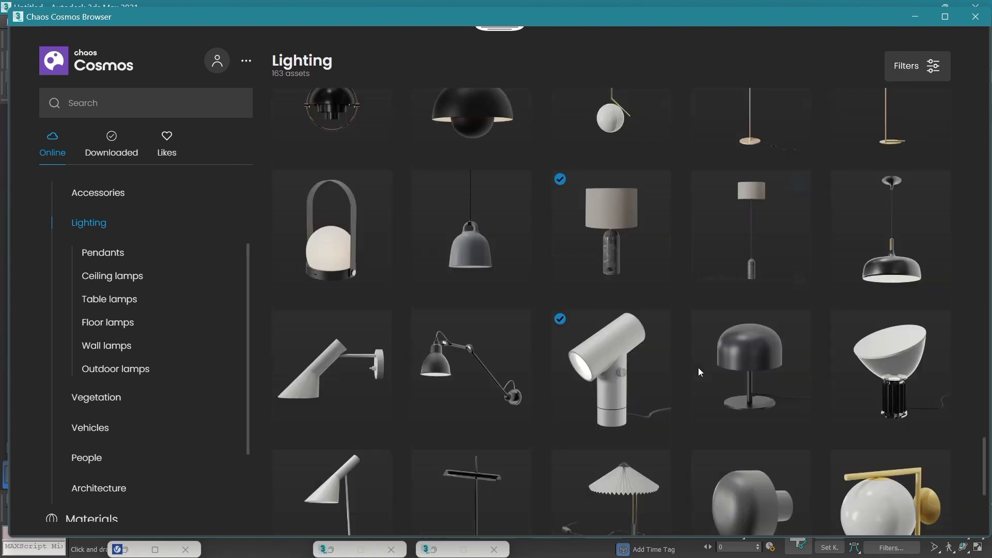
pyautogui.scroll(-3, 699, 373)
pyautogui.scroll(-2, 700, 372)
pyautogui.scroll(-2, 699, 372)
# Scroll back up and import the Lamp Ceiling 114-44 asset into the scene.
pyautogui.scroll(2, 700, 373)
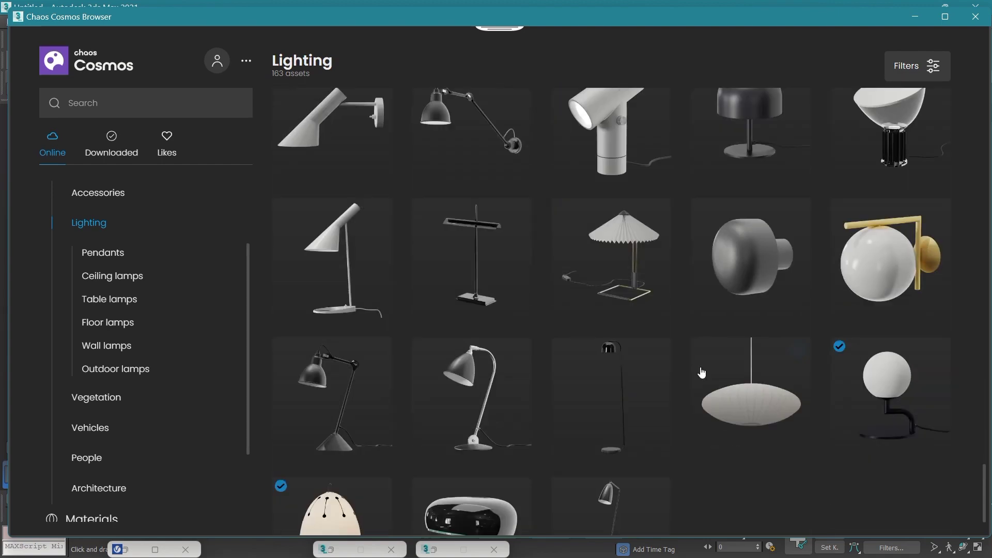
pyautogui.scroll(3, 700, 373)
pyautogui.scroll(2, 702, 373)
pyautogui.scroll(3, 701, 373)
pyautogui.scroll(2, 702, 372)
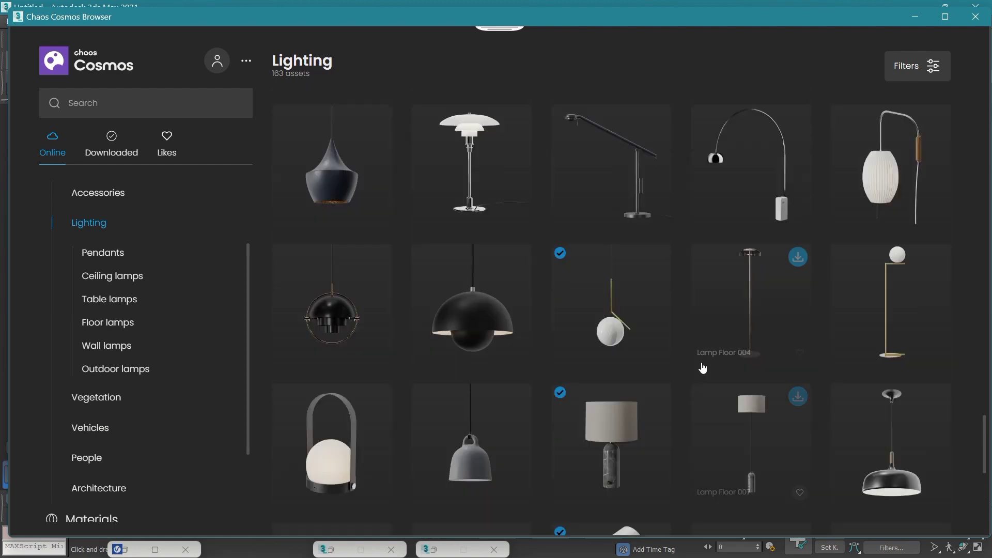
pyautogui.scroll(1, 702, 370)
pyautogui.scroll(2, 703, 368)
pyautogui.scroll(2, 702, 367)
pyautogui.scroll(2, 703, 367)
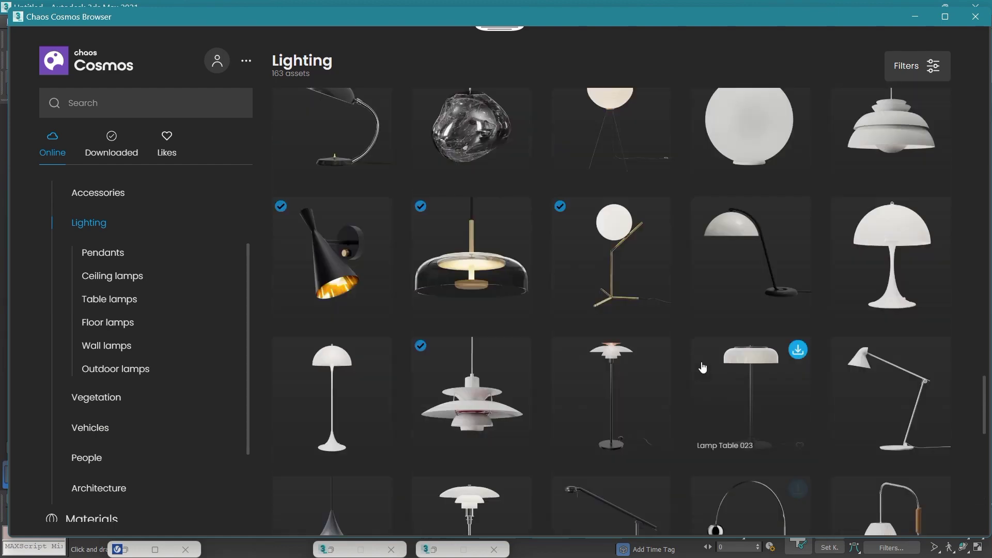
pyautogui.scroll(2, 702, 368)
pyautogui.scroll(1, 702, 367)
pyautogui.scroll(2, 703, 367)
pyautogui.scroll(2, 703, 361)
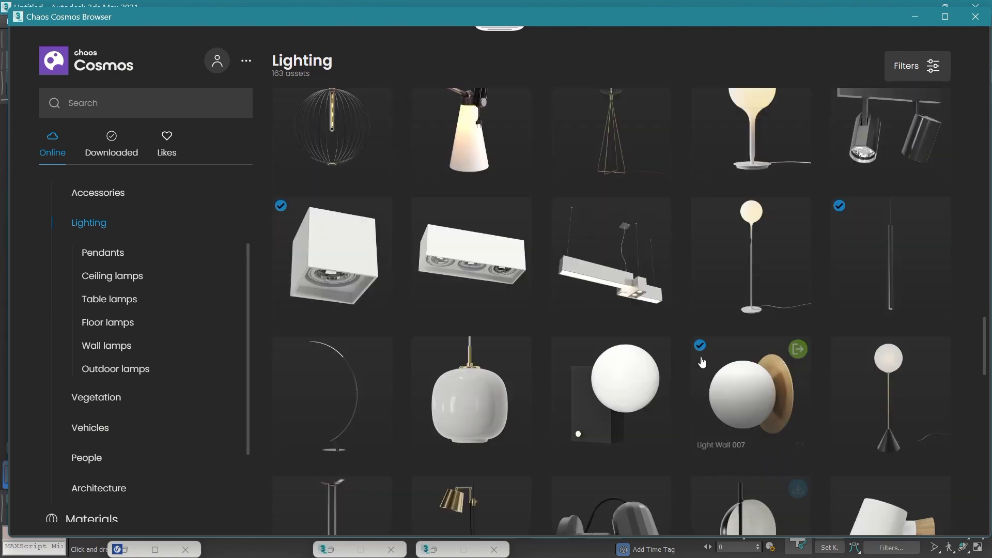
pyautogui.scroll(2, 620, 320)
pyautogui.scroll(2, 566, 295)
pyautogui.scroll(2, 566, 294)
pyautogui.scroll(2, 567, 294)
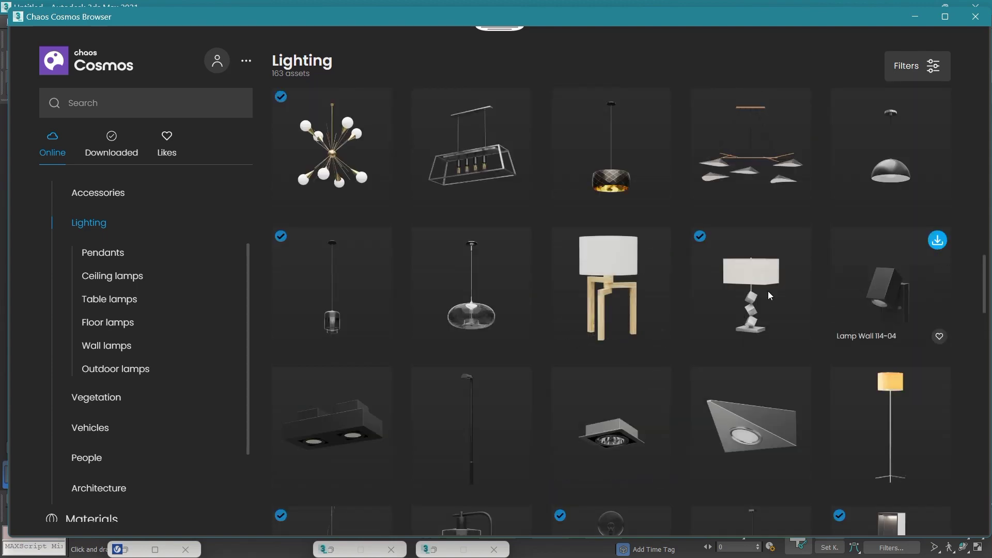
pyautogui.scroll(2, 769, 296)
pyautogui.scroll(1, 729, 302)
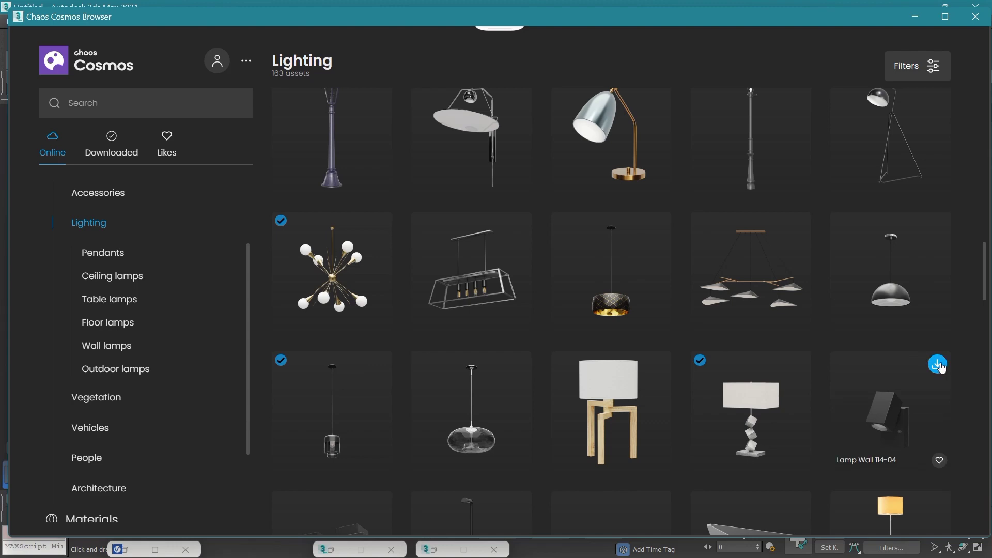
pyautogui.scroll(2, 878, 364)
pyautogui.scroll(1, 775, 362)
pyautogui.scroll(2, 774, 361)
pyautogui.scroll(3, 775, 362)
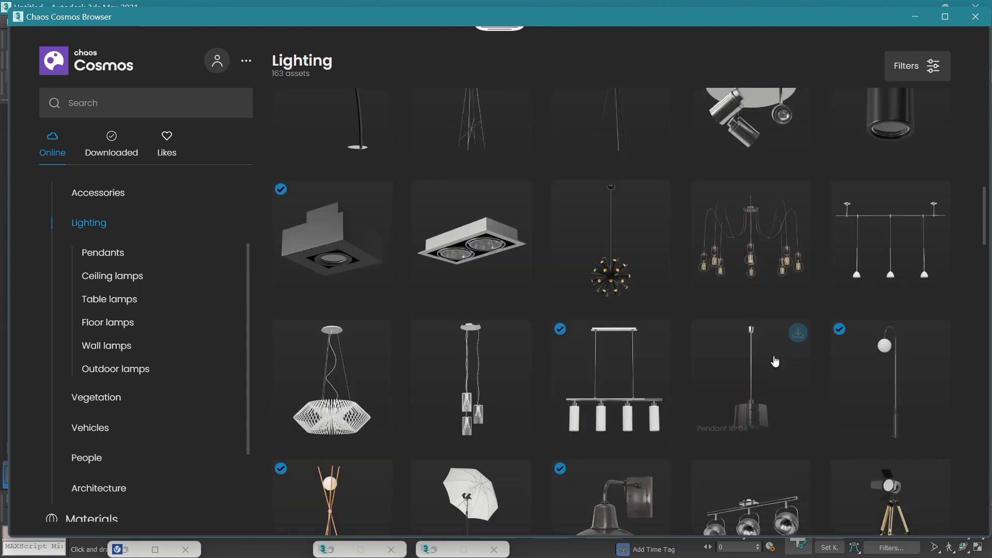
pyautogui.scroll(3, 776, 362)
pyautogui.scroll(1, 878, 336)
pyautogui.click(941, 305)
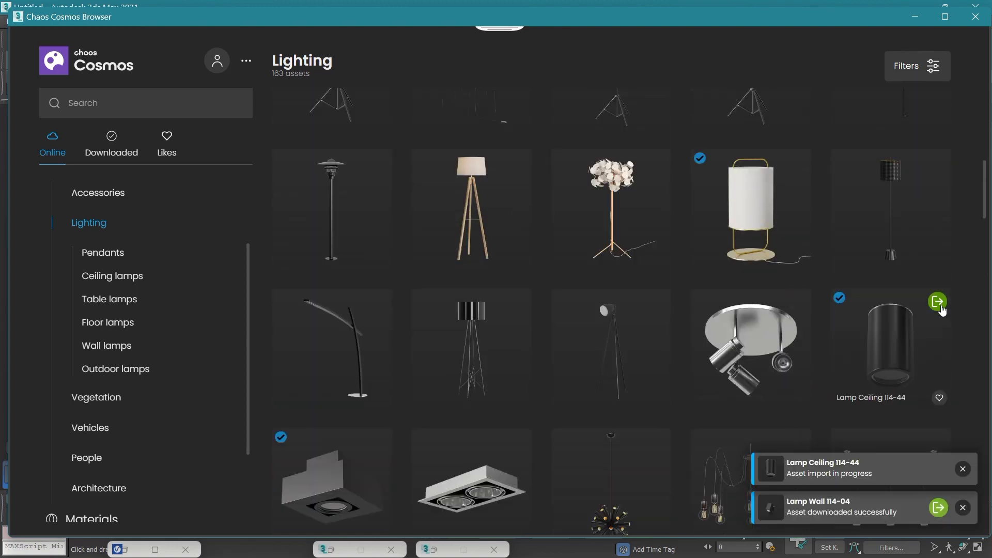
# Move the Lamp Ceiling 114-44 left and up onto the top of the wooden slat panel.
pyautogui.click(915, 20)
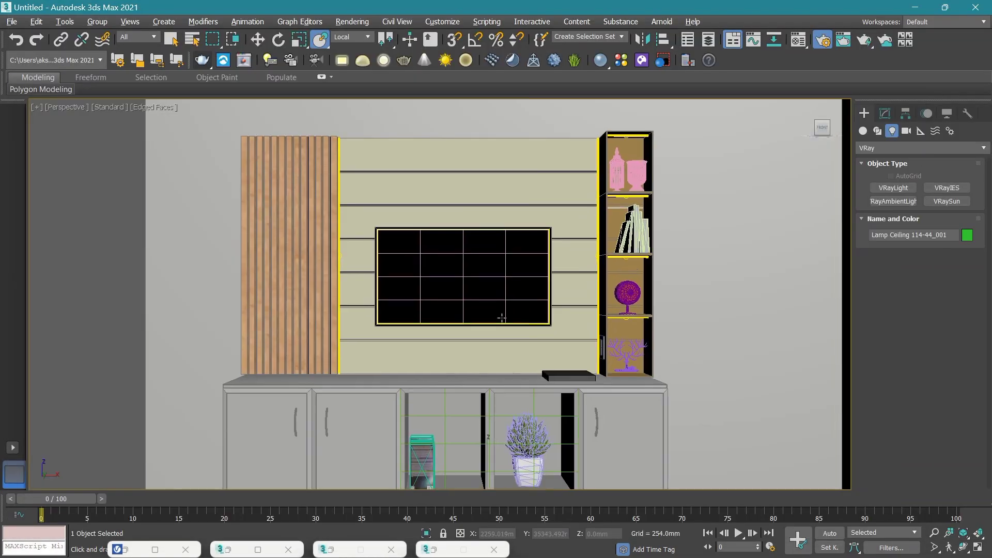
pyautogui.scroll(2, 489, 376)
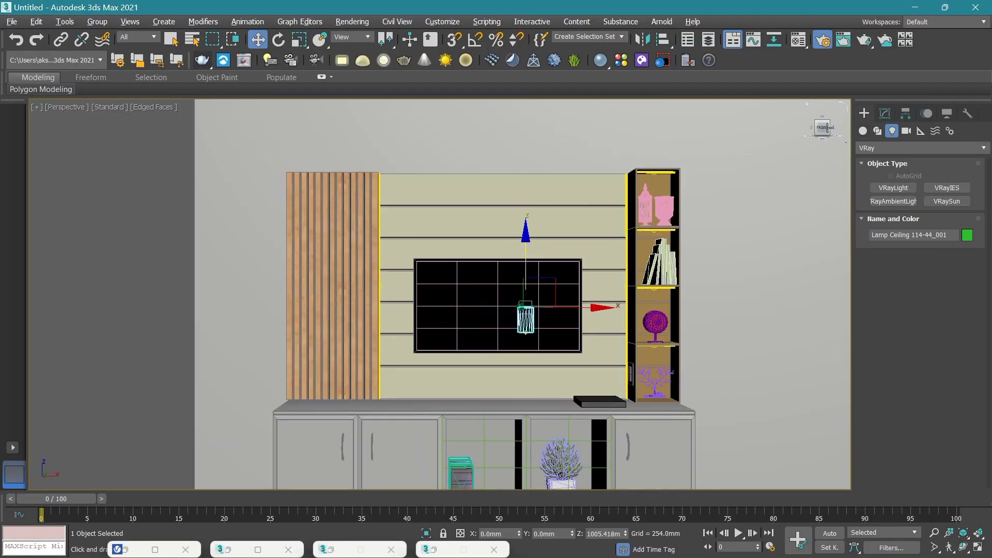
pyautogui.scroll(2, 537, 330)
pyautogui.scroll(2, 542, 336)
pyautogui.scroll(3, 550, 339)
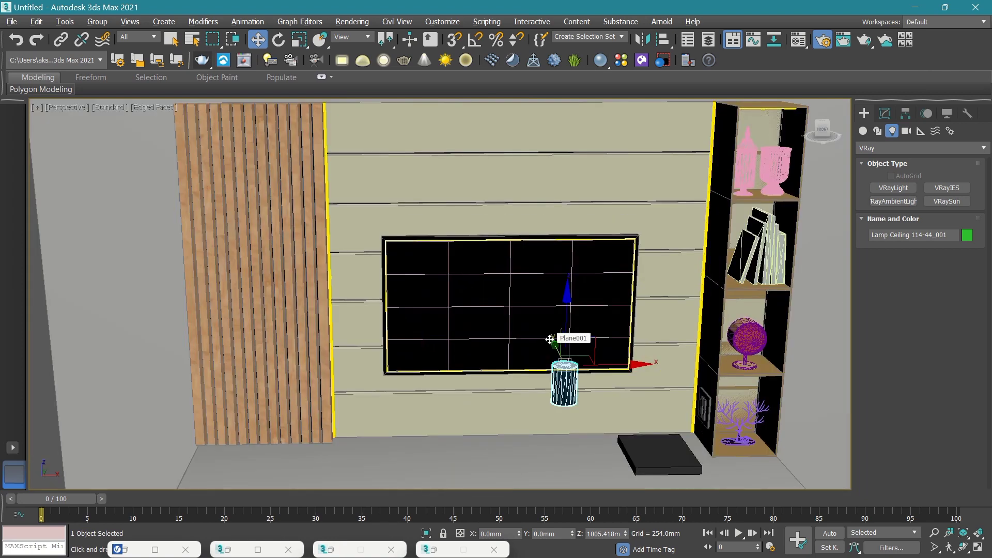
pyautogui.moveTo(549, 339)
pyautogui.mouseDown()
pyautogui.moveTo(526, 282)
pyautogui.moveTo(511, 157)
pyautogui.mouseUp()
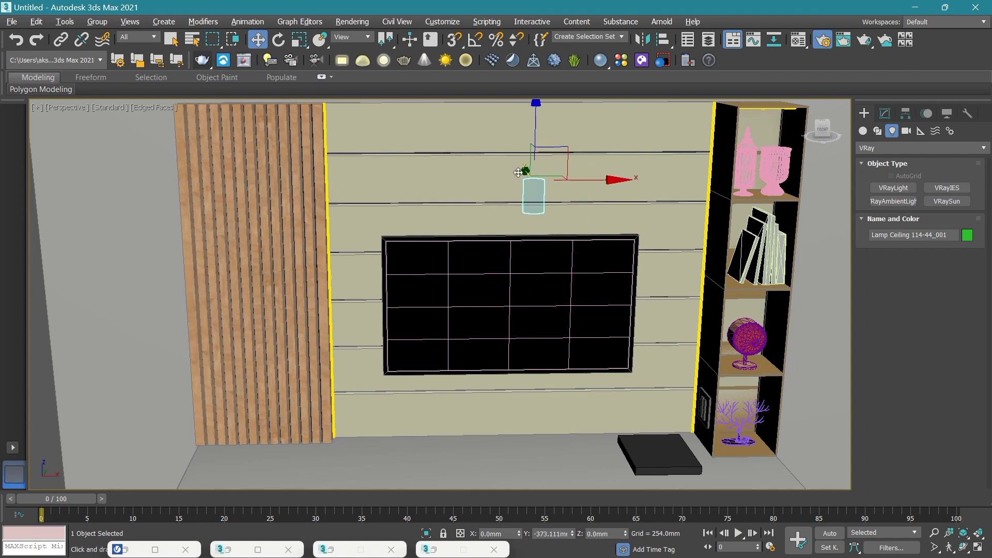
pyautogui.scroll(3, 568, 207)
pyautogui.scroll(1, 622, 236)
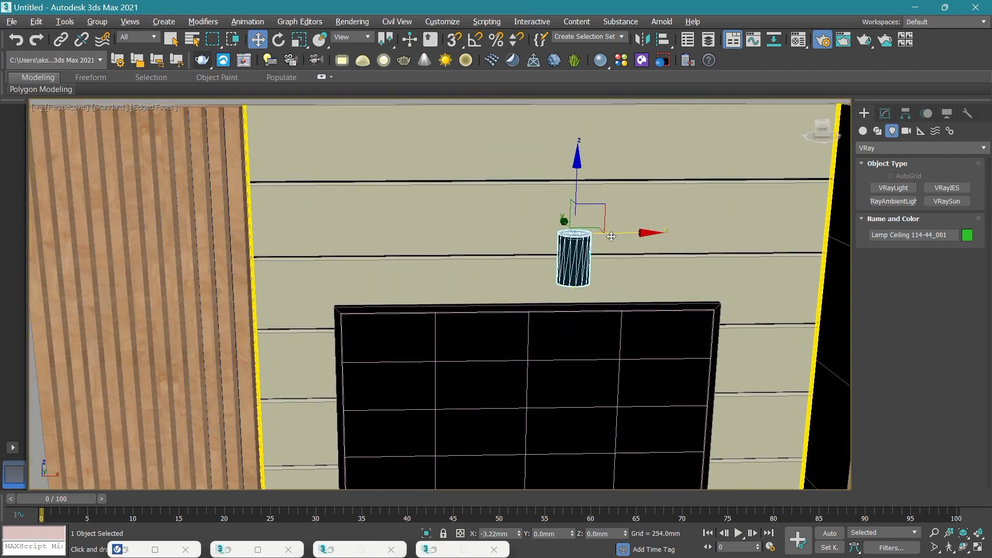
pyautogui.moveTo(611, 236); pyautogui.dragTo(378, 258)
pyautogui.scroll(-2, 380, 272)
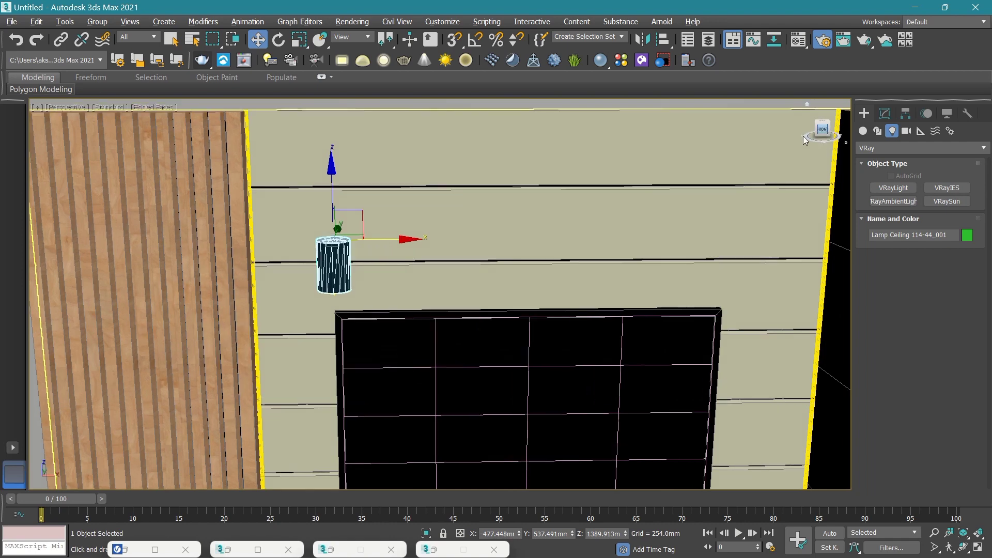
pyautogui.scroll(-2, 380, 272)
pyautogui.scroll(-2, 498, 293)
pyautogui.scroll(-2, 497, 293)
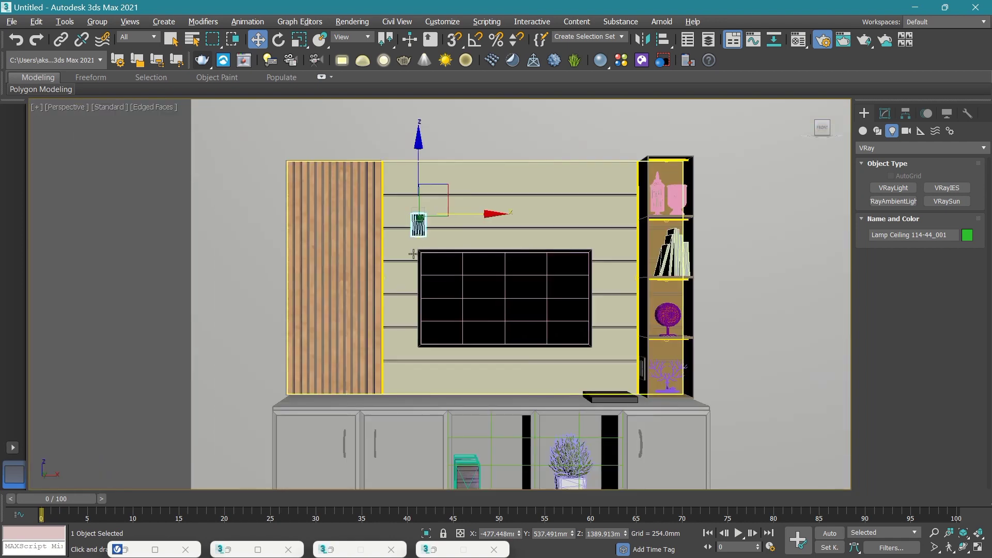
pyautogui.scroll(2, 408, 210)
pyautogui.moveTo(479, 214); pyautogui.dragTo(350, 206)
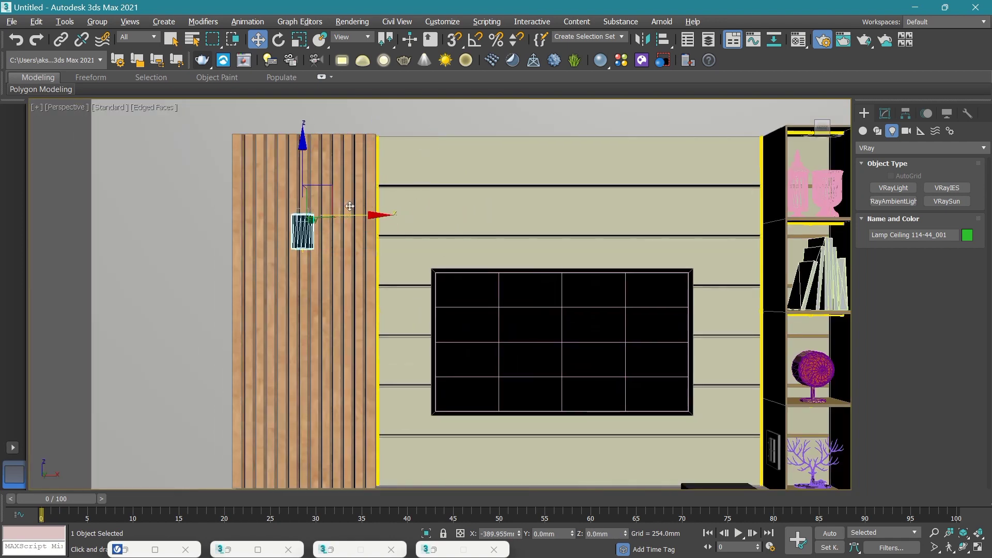
pyautogui.scroll(2, 287, 217)
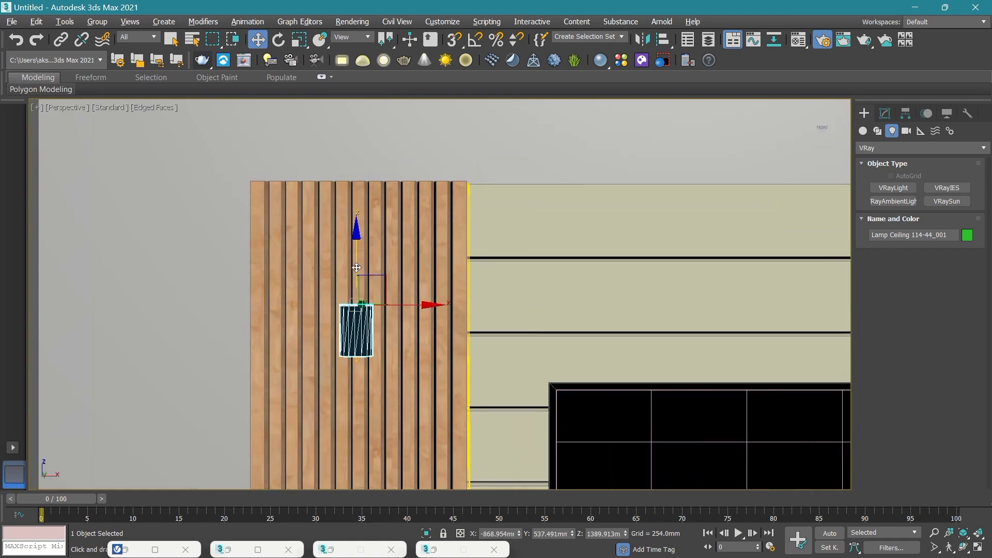
pyautogui.moveTo(356, 267); pyautogui.dragTo(356, 165)
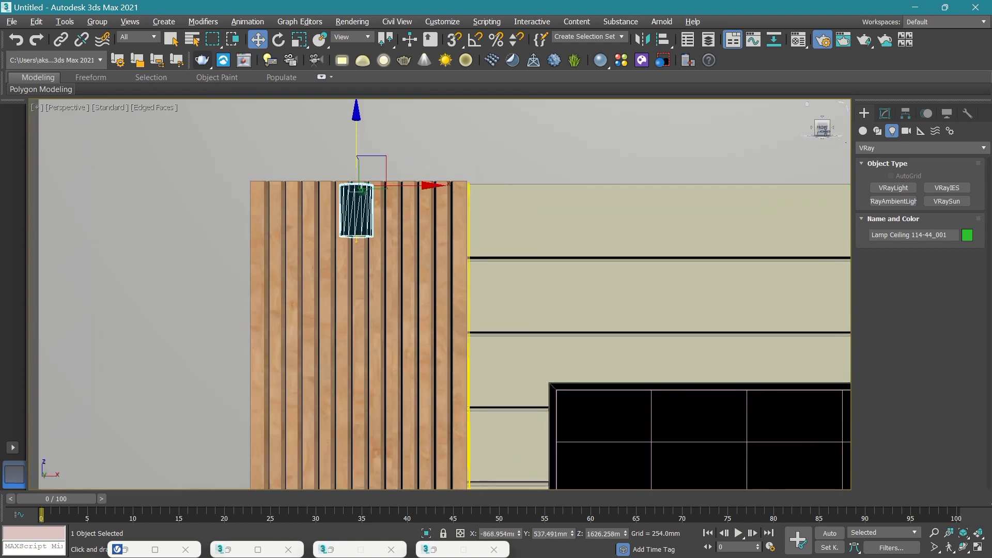
# Fine-tune the lamp's height in Front view and scale it uniformly to 87%.
pyautogui.moveTo(824, 131)
pyautogui.mouseDown()
pyautogui.moveTo(459, 358)
pyautogui.moveTo(464, 276)
pyautogui.mouseUp()
pyautogui.moveTo(512, 306); pyautogui.dragTo(490, 246, button='middle')
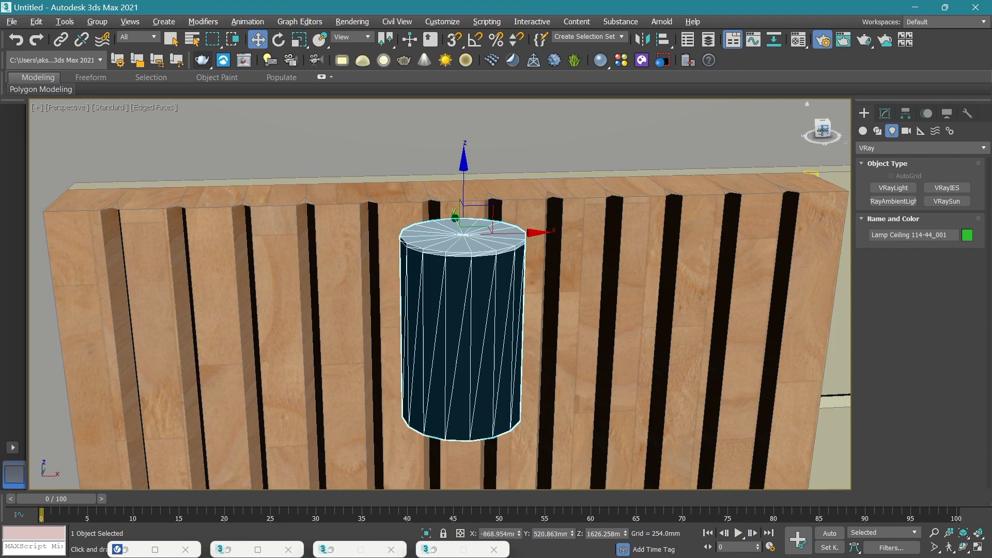
pyautogui.click(822, 130)
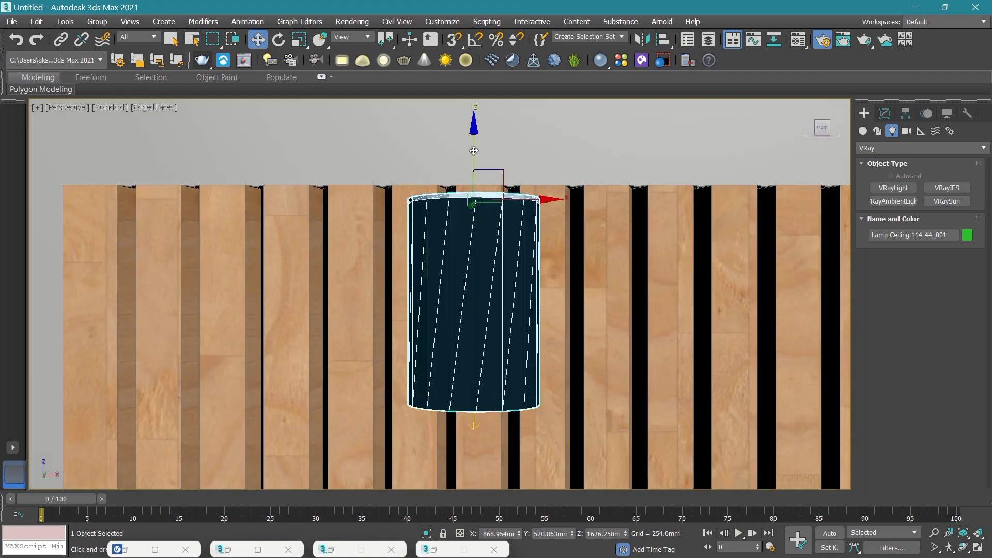
pyautogui.moveTo(474, 151); pyautogui.dragTo(476, 145)
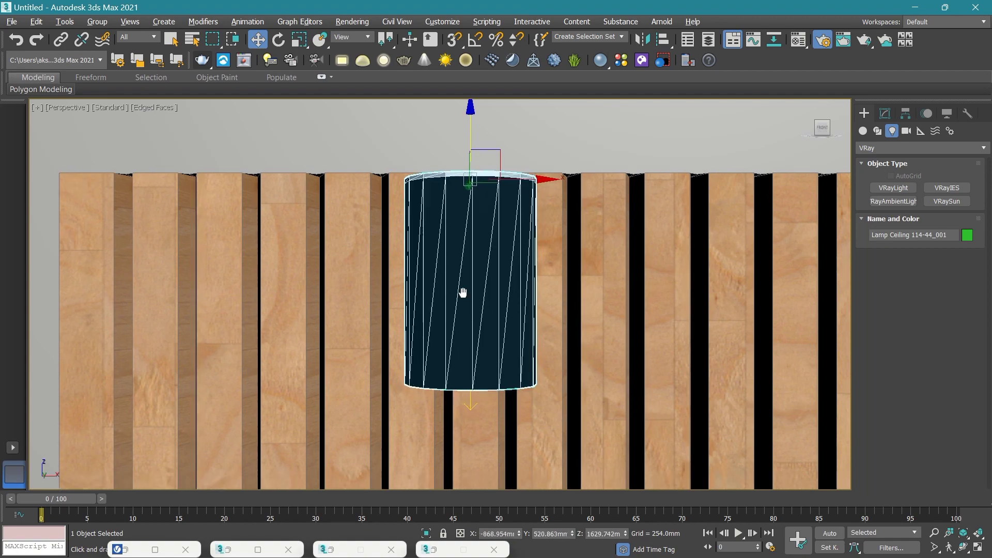
pyautogui.moveTo(463, 290)
pyautogui.mouseDown(button='middle')
pyautogui.moveTo(458, 237)
pyautogui.moveTo(474, 223)
pyautogui.mouseUp(button='middle')
pyautogui.scroll(-2, 458, 237)
pyautogui.scroll(2, 458, 237)
pyautogui.press('r')
pyautogui.moveTo(473, 224); pyautogui.dragTo(469, 182)
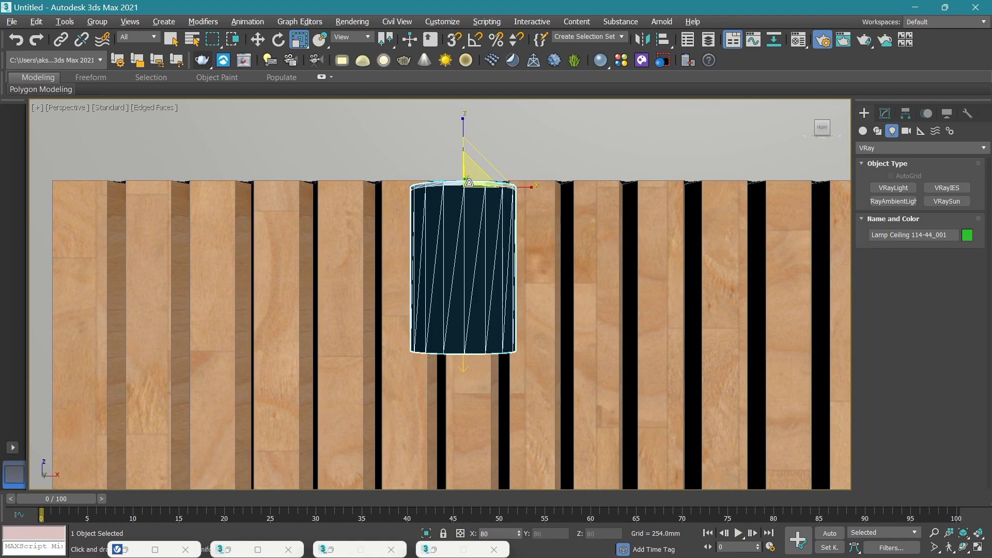
pyautogui.scroll(3, 465, 387)
# Give the lamp's VRayLight a 4000 multiplier and a white light colour.
pyautogui.moveTo(465, 387); pyautogui.dragTo(463, 292, button='middle')
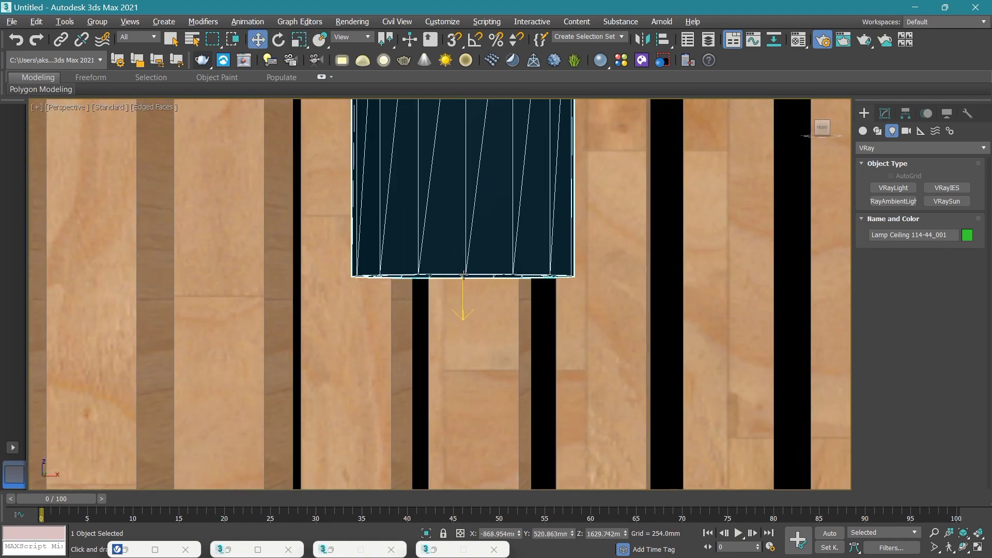
pyautogui.click(464, 291)
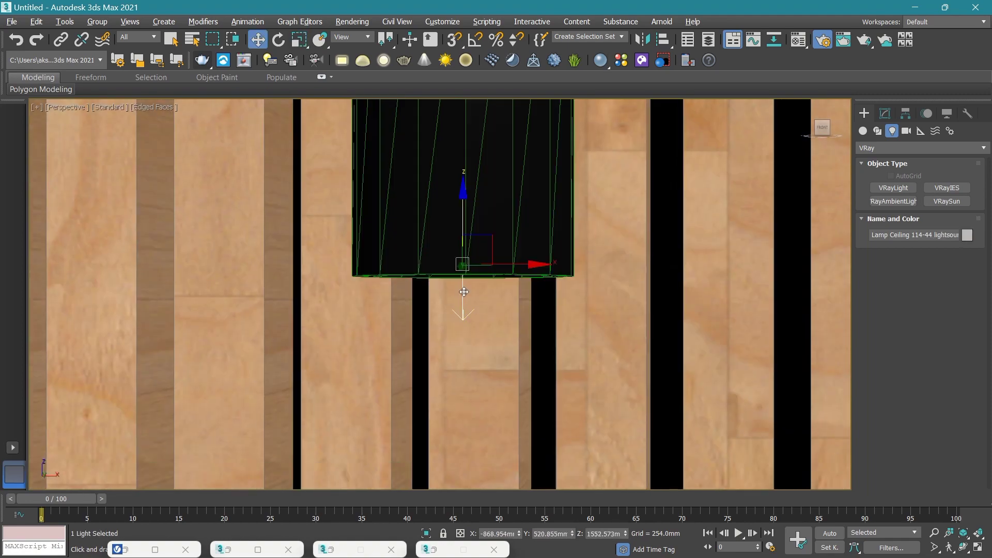
pyautogui.click(886, 113)
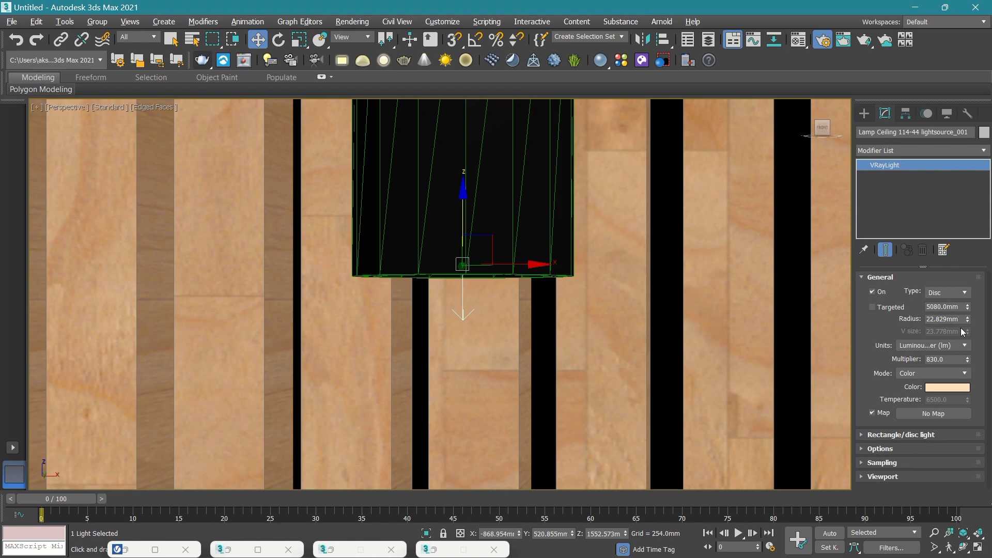
pyautogui.write('4')
pyautogui.write('000')
pyautogui.click(944, 389)
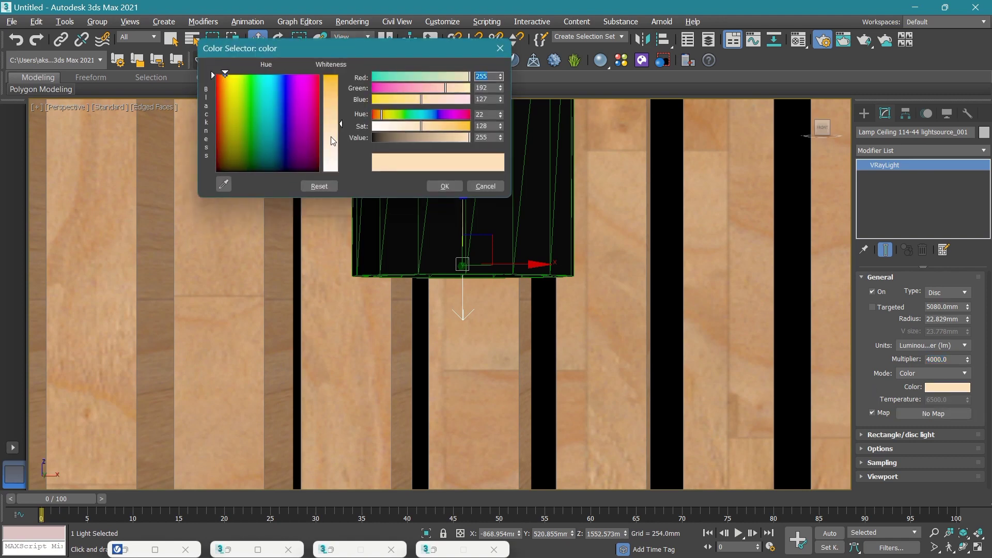
pyautogui.moveTo(337, 154); pyautogui.dragTo(338, 173)
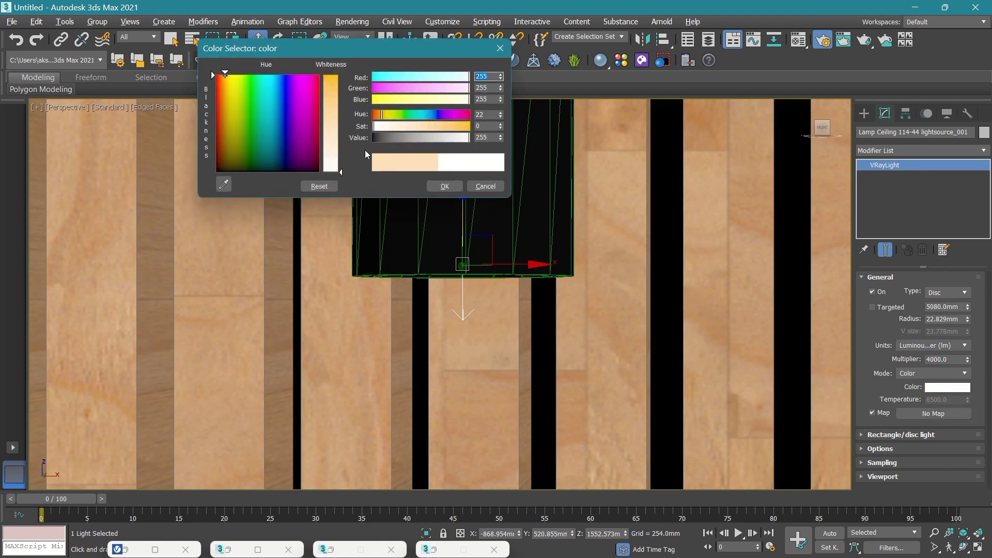
pyautogui.click(443, 185)
pyautogui.scroll(-5, 443, 185)
pyautogui.scroll(-5, 443, 186)
# Select the ceiling lamp together with its VRayLight source.
pyautogui.scroll(-3, 722, 311)
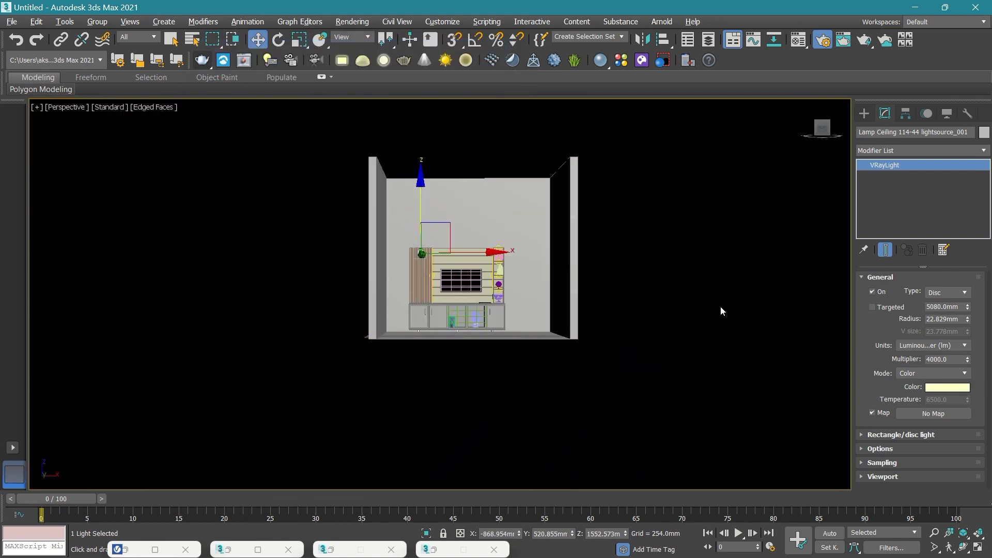
pyautogui.click(722, 311)
pyautogui.scroll(4, 467, 294)
pyautogui.scroll(3, 466, 294)
pyautogui.scroll(1, 466, 294)
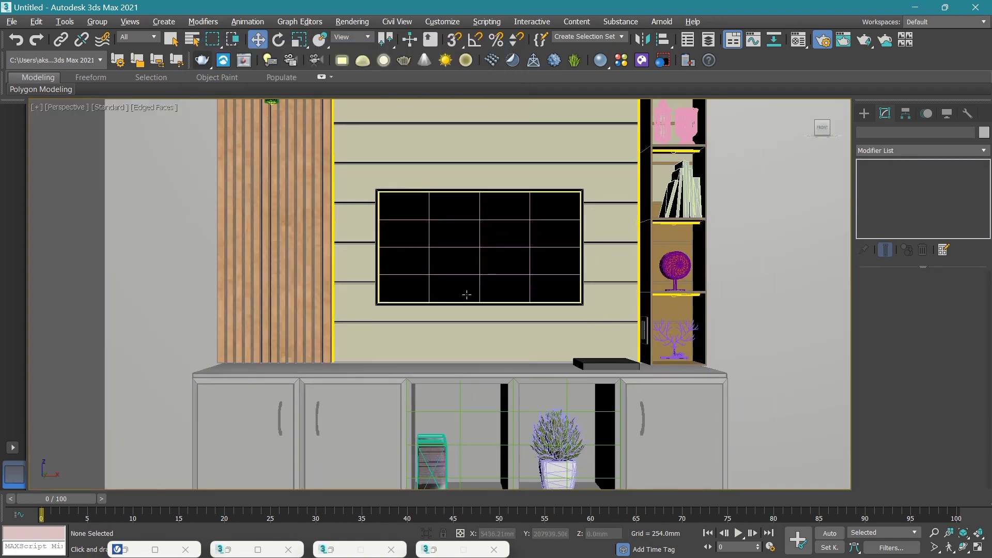
pyautogui.scroll(-2, 467, 294)
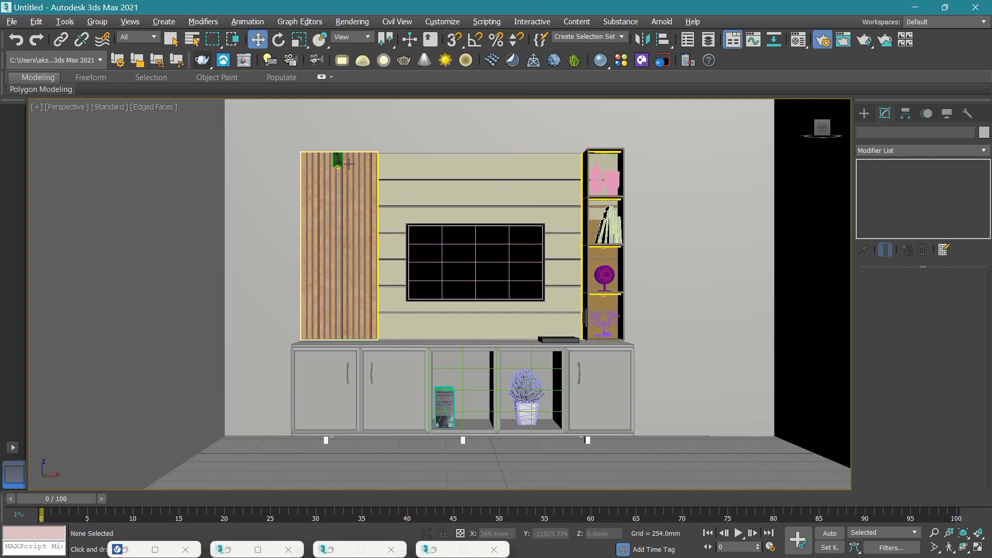
pyautogui.scroll(3, 349, 164)
pyautogui.scroll(2, 356, 164)
pyautogui.click(361, 166)
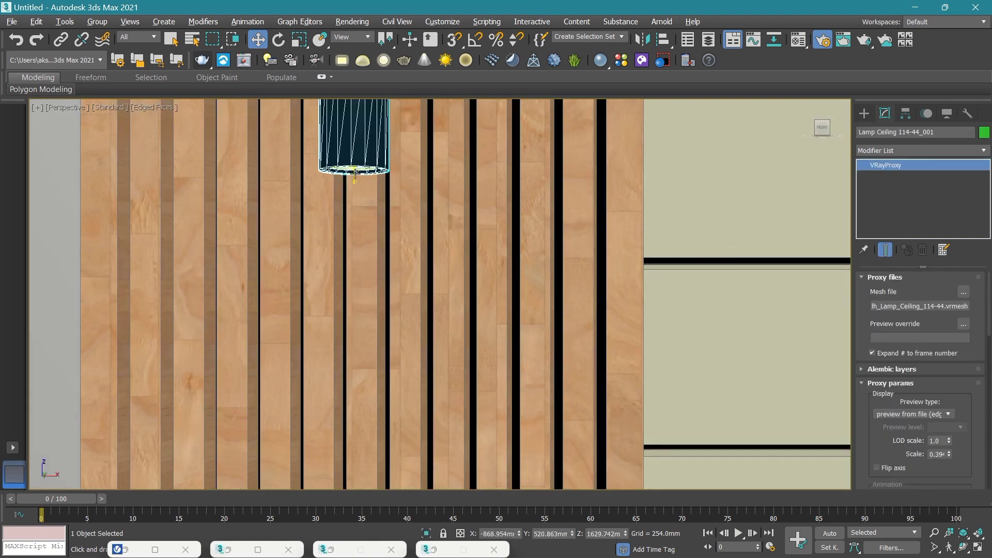
pyautogui.keyDown('ctrl'); pyautogui.click(372, 170); pyautogui.keyUp('ctrl')
# Create three instanced copies of the lamp and light spaced along the TV wall top.
pyautogui.scroll(-2, 428, 171)
pyautogui.scroll(-2, 455, 176)
pyautogui.scroll(-2, 478, 180)
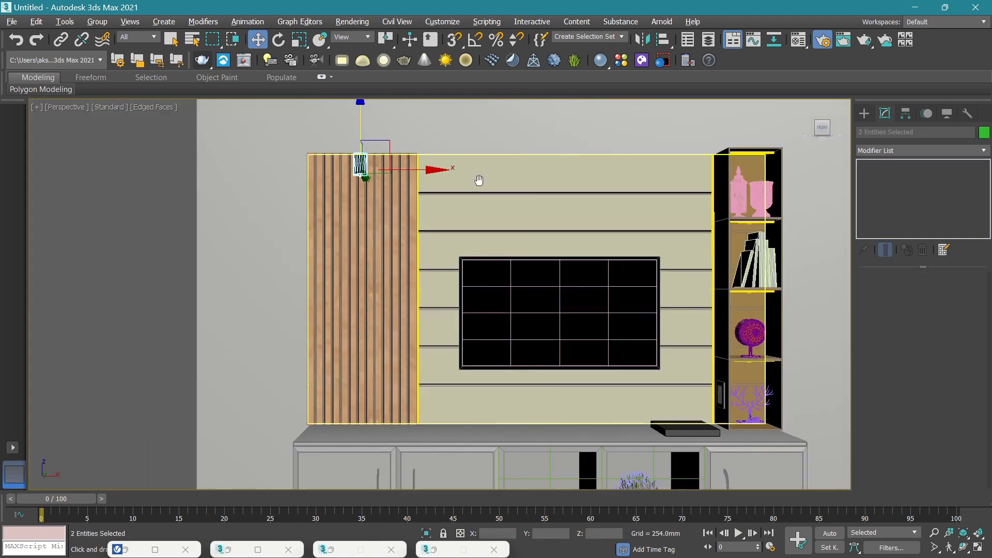
pyautogui.moveTo(479, 180); pyautogui.dragTo(368, 165, button='middle')
pyautogui.keyDown('shift'); pyautogui.moveTo(360, 168); pyautogui.dragTo(398, 176); pyautogui.keyUp('shift')
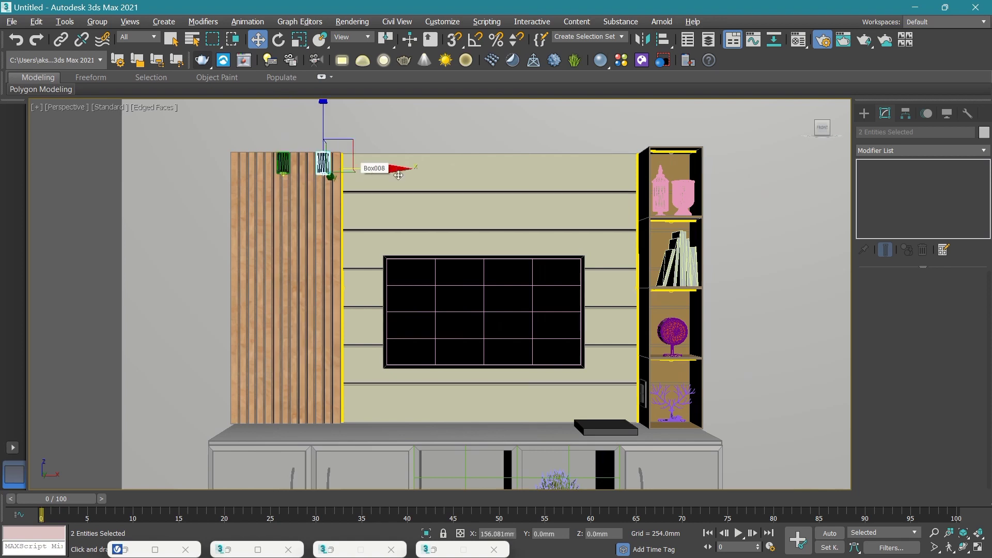
pyautogui.keyDown('shift'); pyautogui.moveTo(464, 178); pyautogui.dragTo(465, 179); pyautogui.keyUp('shift')
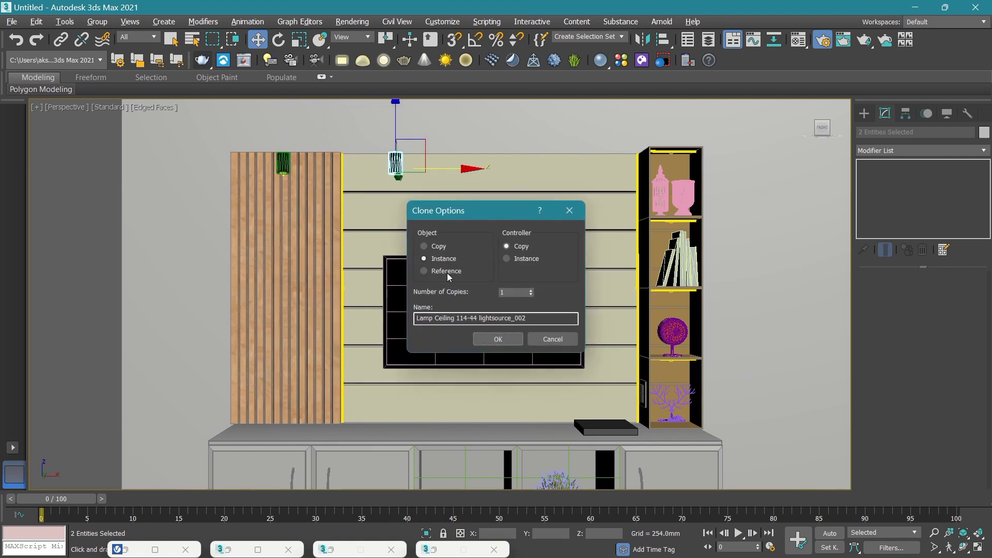
pyautogui.click(510, 339)
pyautogui.scroll(-5, 573, 255)
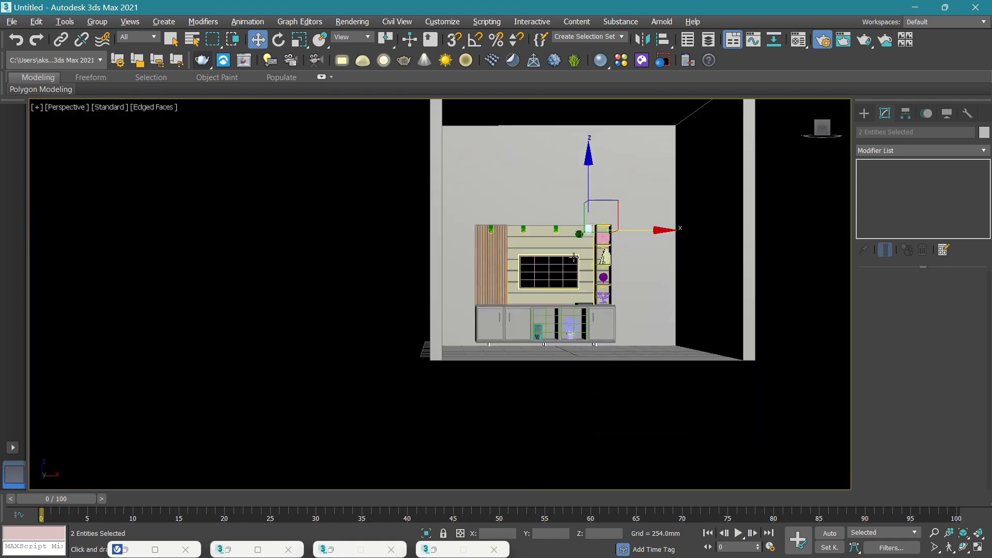
pyautogui.click(799, 242)
# Reopen the Chaos Cosmos asset library.
pyautogui.scroll(6, 519, 269)
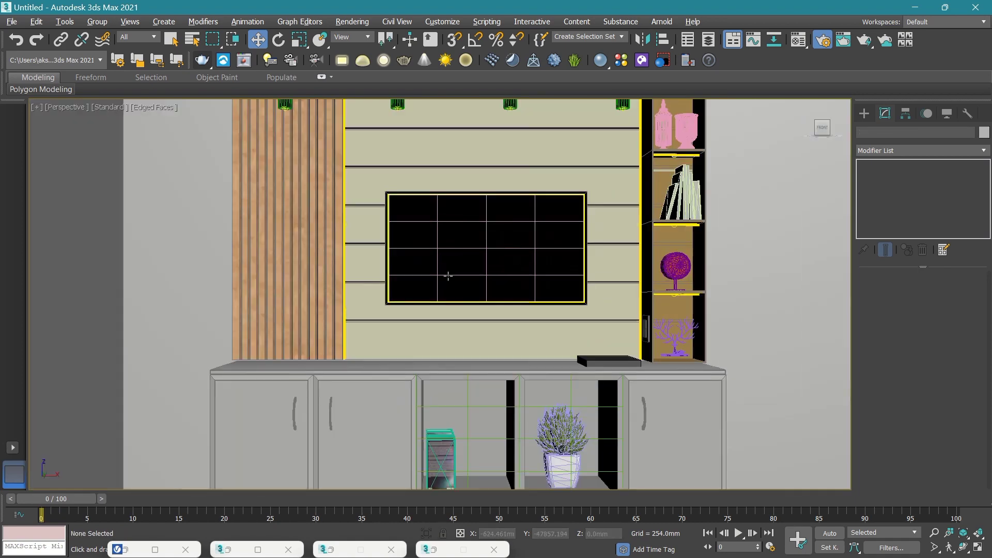
pyautogui.scroll(-3, 448, 276)
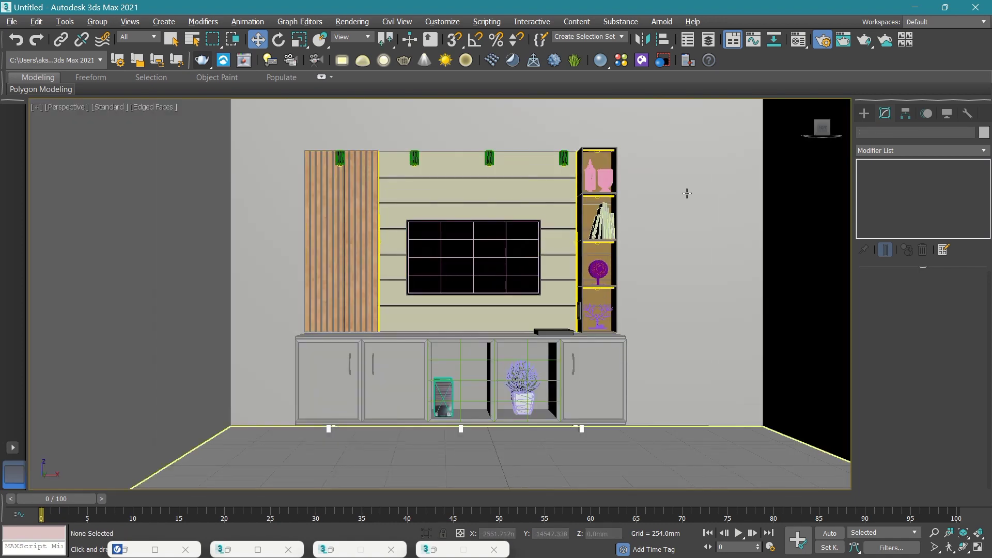
pyautogui.click(642, 61)
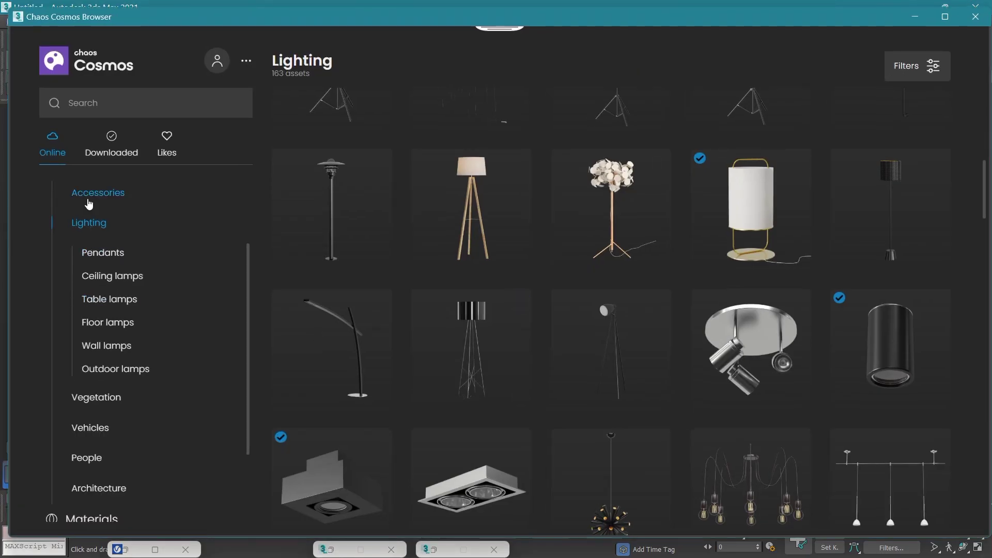
# Browse the Accessories category of models in Chaos Cosmos.
pyautogui.scroll(2, 89, 205)
pyautogui.click(103, 261)
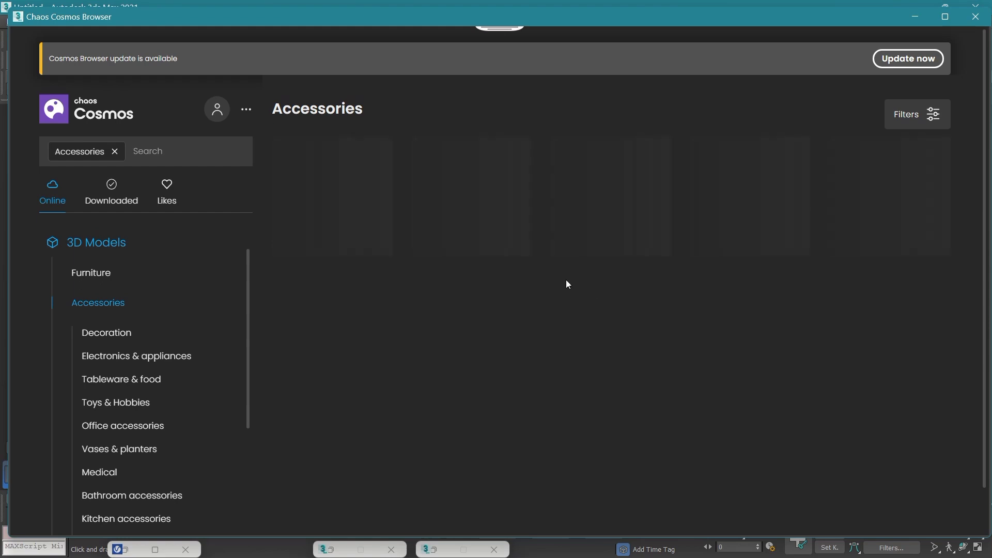
pyautogui.scroll(-1, 593, 361)
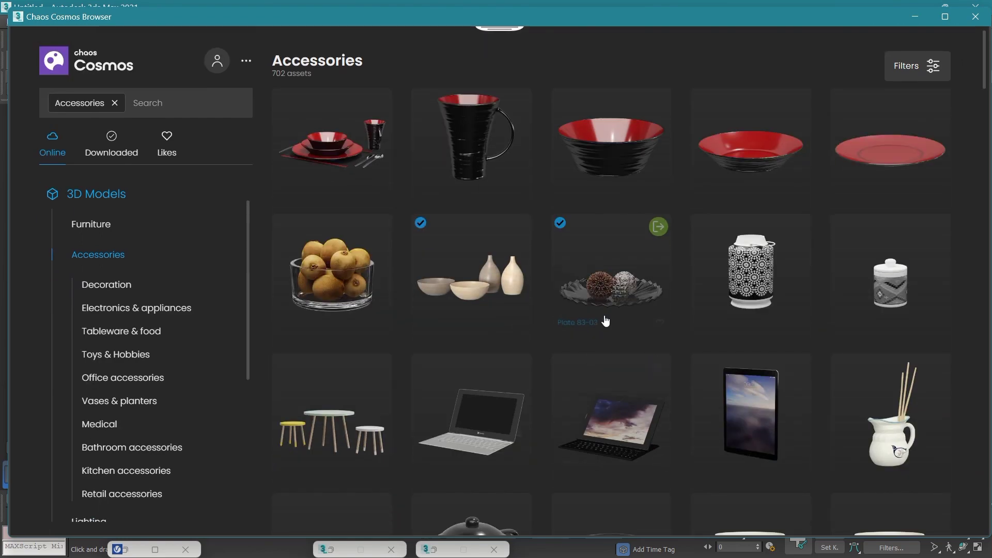
pyautogui.scroll(-2, 579, 337)
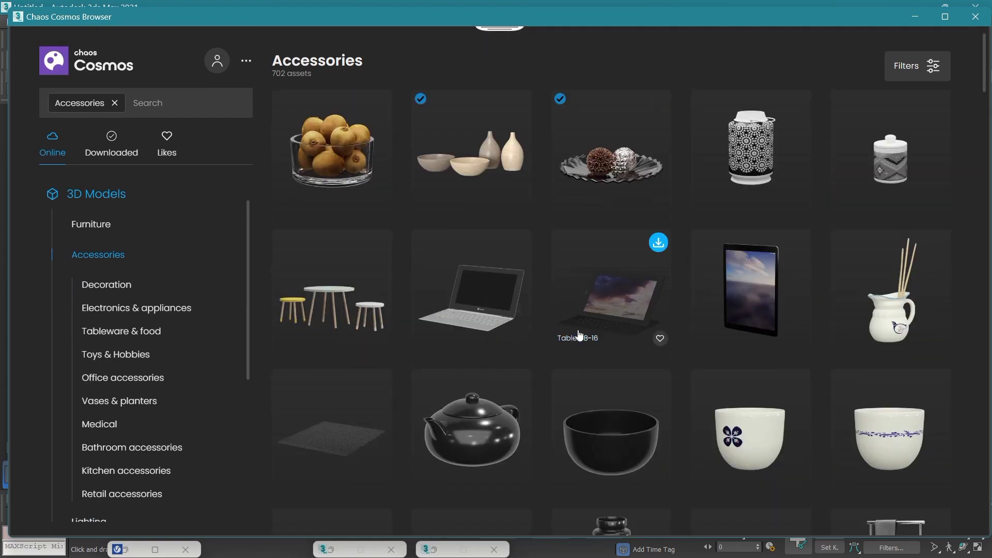
pyautogui.scroll(-2, 579, 337)
pyautogui.scroll(-2, 579, 336)
pyautogui.scroll(-2, 579, 334)
pyautogui.scroll(-2, 579, 328)
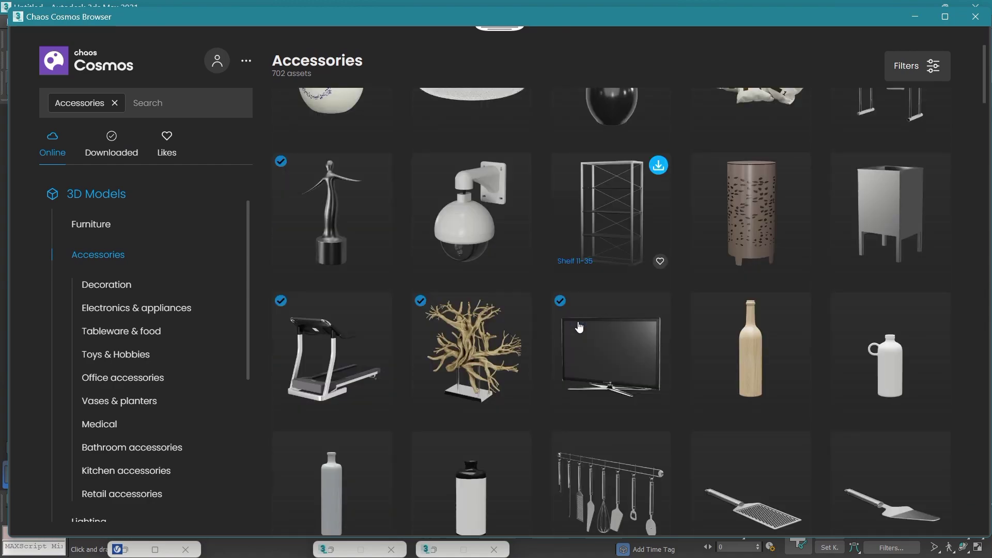
pyautogui.scroll(-2, 579, 327)
pyautogui.scroll(-2, 579, 325)
pyautogui.scroll(-2, 579, 320)
pyautogui.scroll(-2, 578, 316)
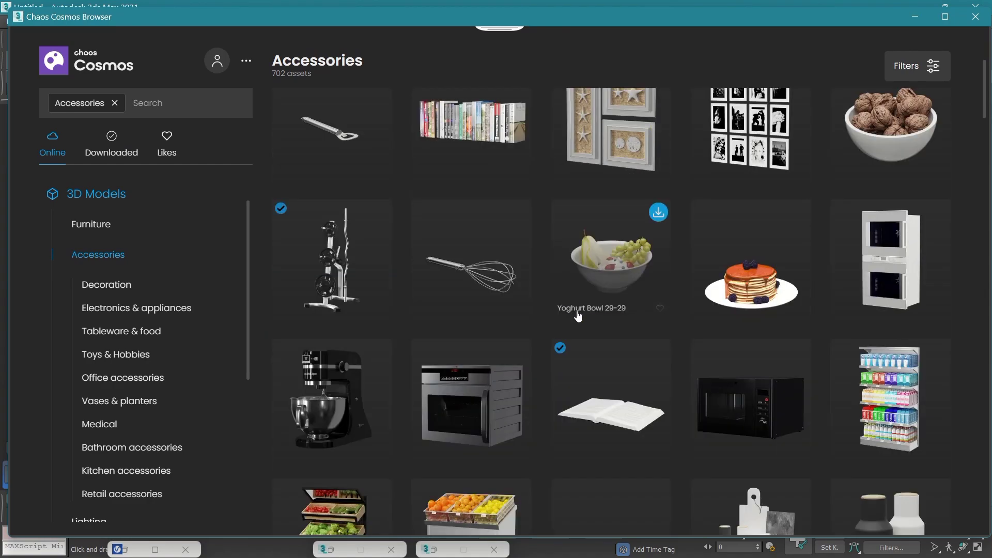
pyautogui.scroll(-1, 578, 315)
pyautogui.scroll(-4, 577, 305)
pyautogui.scroll(-1, 578, 302)
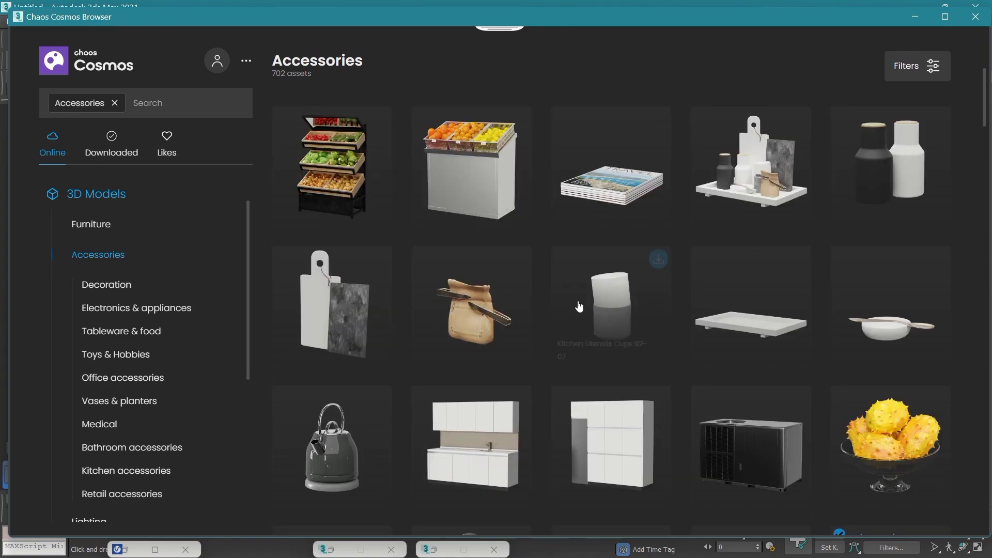
pyautogui.scroll(-3, 579, 307)
pyautogui.scroll(-2, 579, 306)
pyautogui.scroll(2, 579, 307)
pyautogui.scroll(3, 579, 307)
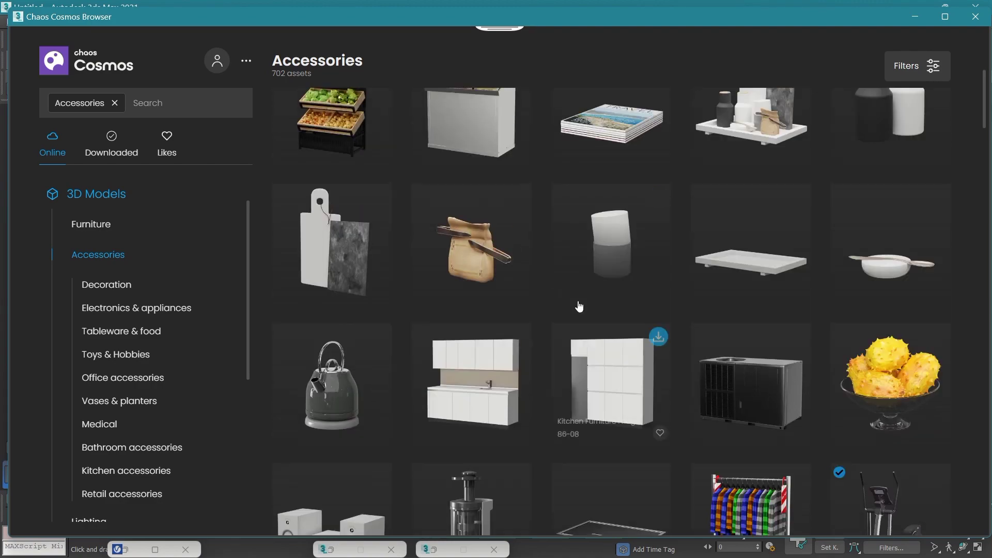
pyautogui.scroll(2, 579, 304)
pyautogui.scroll(2, 589, 297)
pyautogui.scroll(2, 589, 297)
pyautogui.scroll(2, 586, 298)
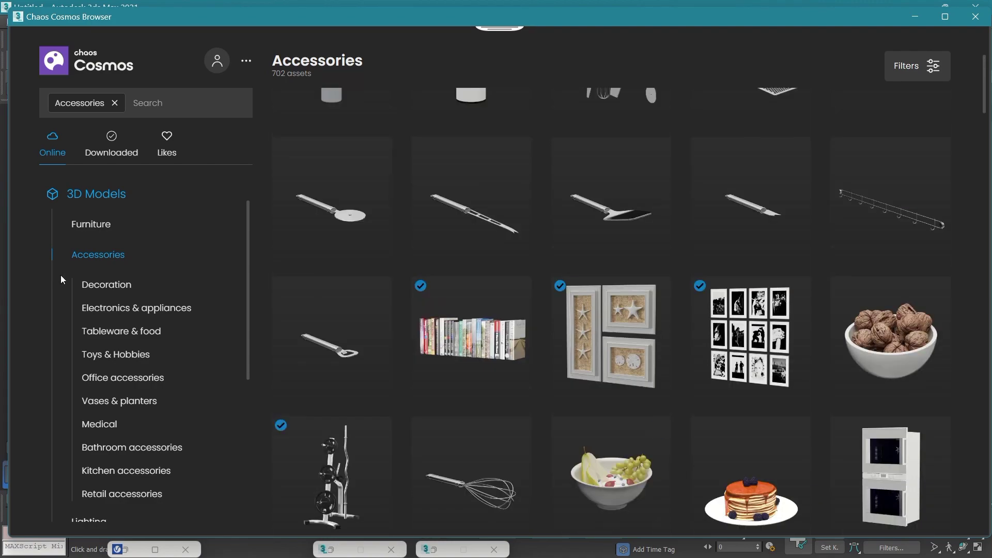
# Look through the 225 Decoration models, then switch to the Tableware & food category.
pyautogui.click(92, 280)
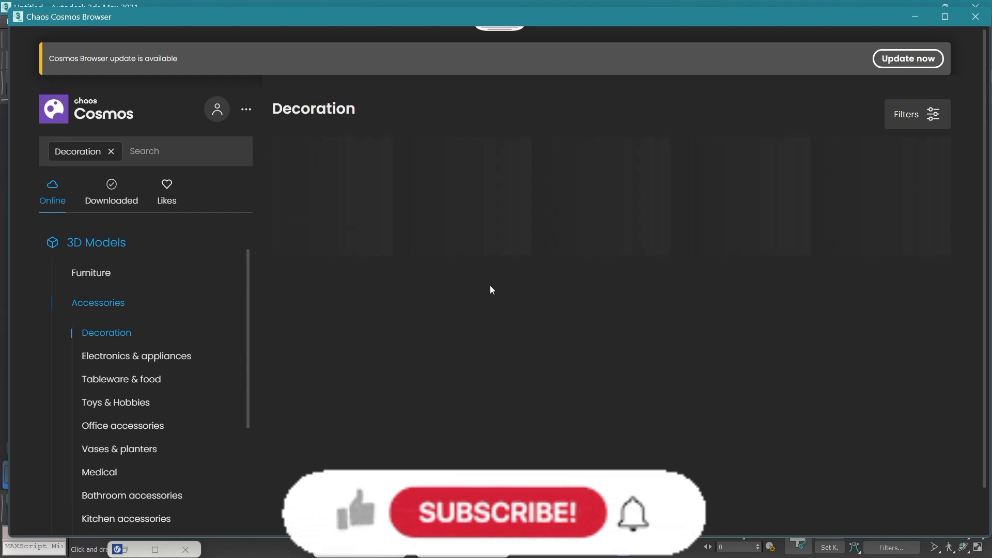
pyautogui.scroll(-3, 496, 305)
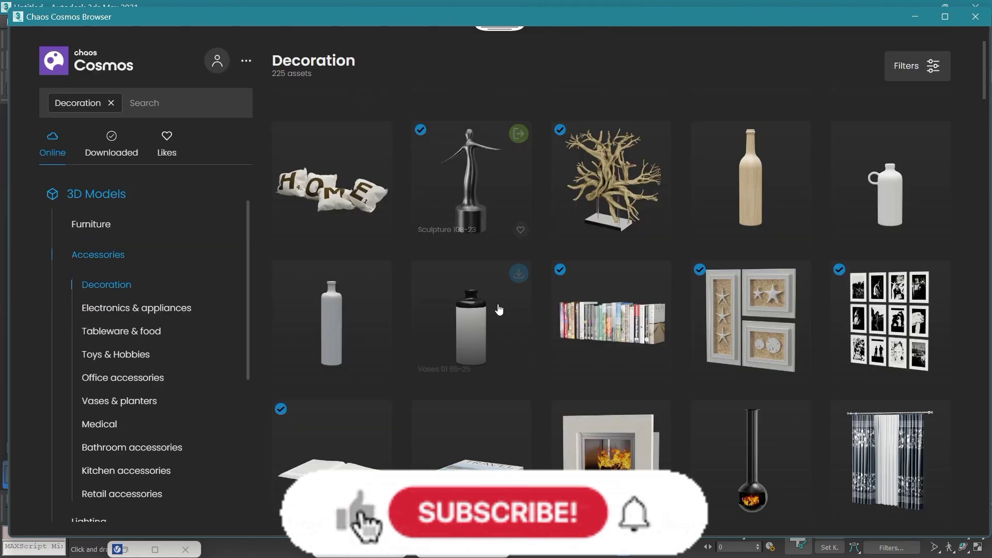
pyautogui.scroll(-3, 498, 309)
pyautogui.scroll(-3, 498, 309)
pyautogui.scroll(-3, 499, 310)
pyautogui.scroll(-3, 499, 310)
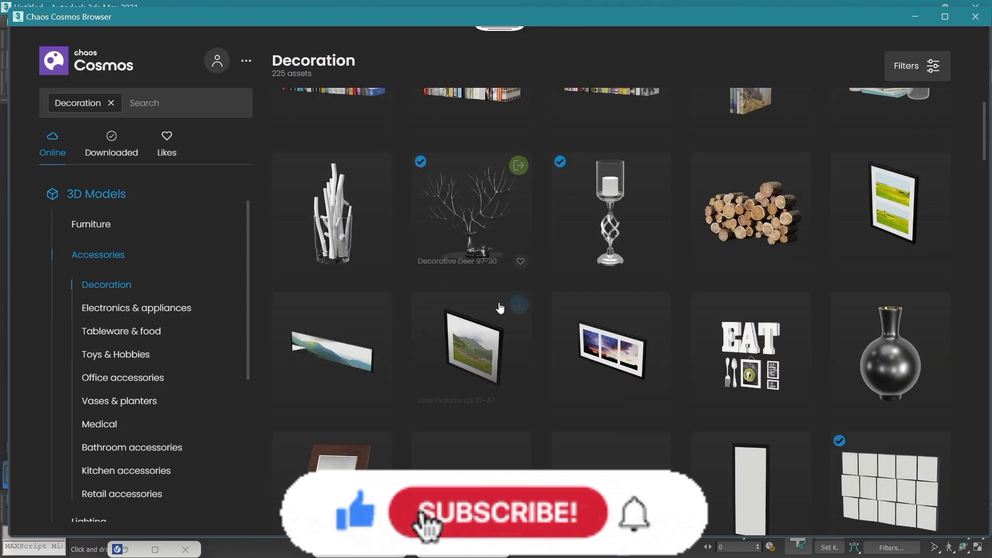
pyautogui.scroll(-4, 499, 310)
pyautogui.scroll(-2, 499, 309)
pyautogui.scroll(-4, 500, 309)
pyautogui.scroll(-3, 500, 308)
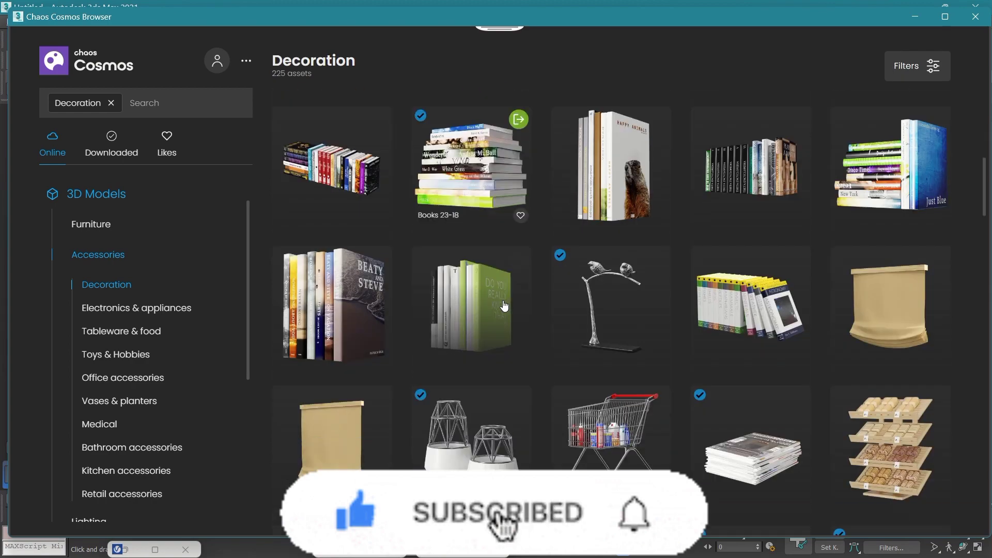
pyautogui.scroll(-3, 506, 305)
pyautogui.scroll(-4, 506, 305)
pyautogui.scroll(-4, 568, 335)
pyautogui.scroll(-4, 580, 354)
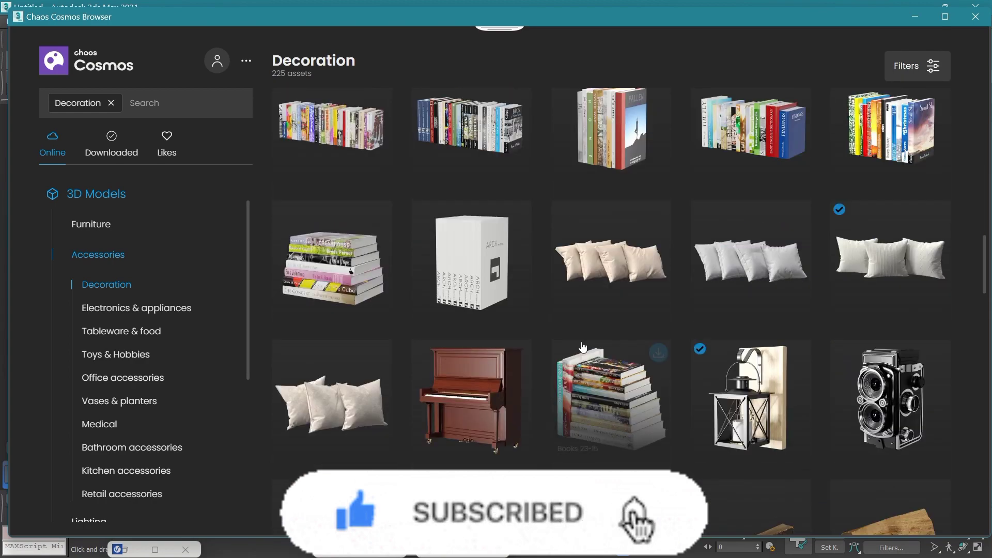
pyautogui.scroll(-4, 581, 346)
pyautogui.scroll(-3, 582, 343)
pyautogui.scroll(-1, 583, 341)
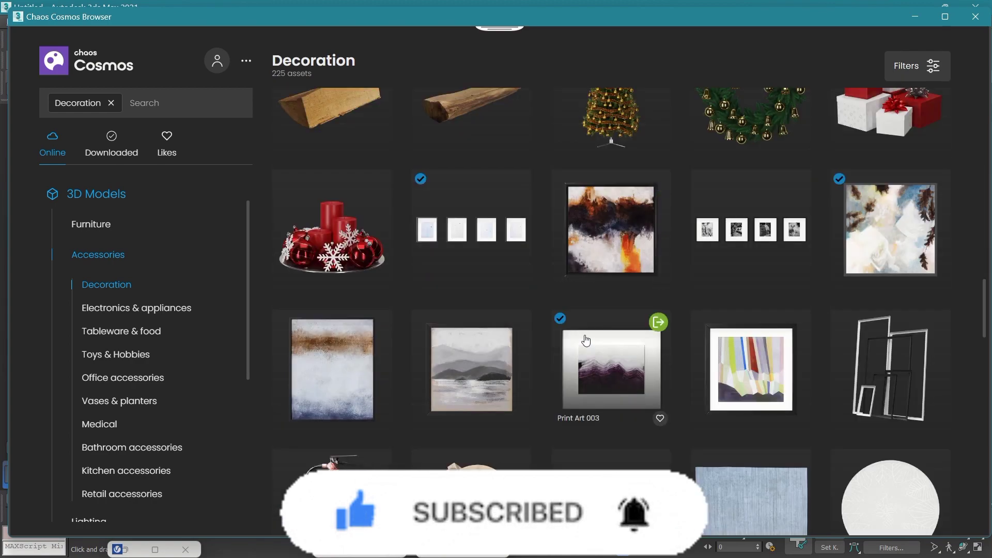
pyautogui.scroll(-1, 586, 340)
pyautogui.scroll(-1, 586, 337)
pyautogui.scroll(-4, 586, 335)
pyautogui.scroll(-4, 587, 330)
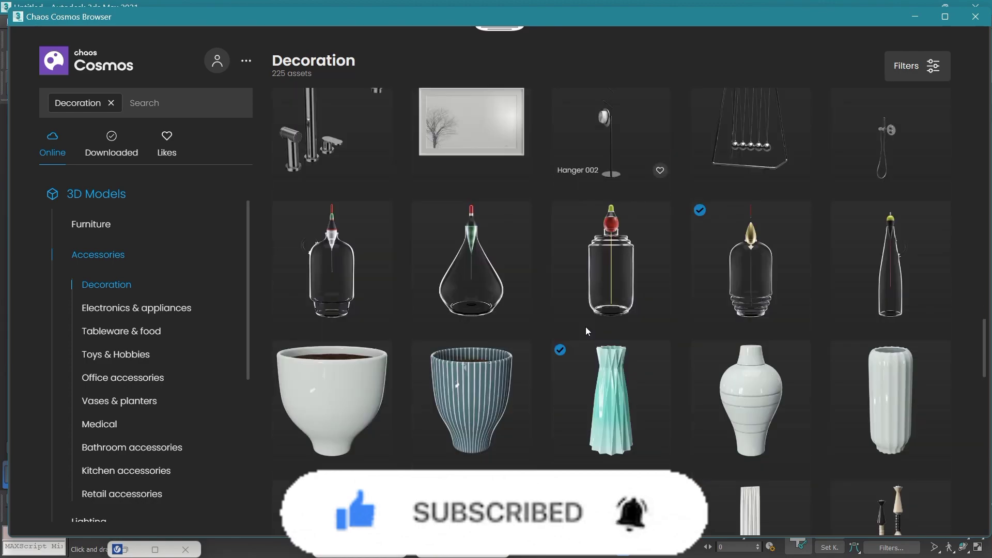
pyautogui.scroll(-4, 587, 331)
pyautogui.scroll(-3, 586, 331)
pyautogui.scroll(-2, 586, 331)
pyautogui.scroll(-4, 587, 332)
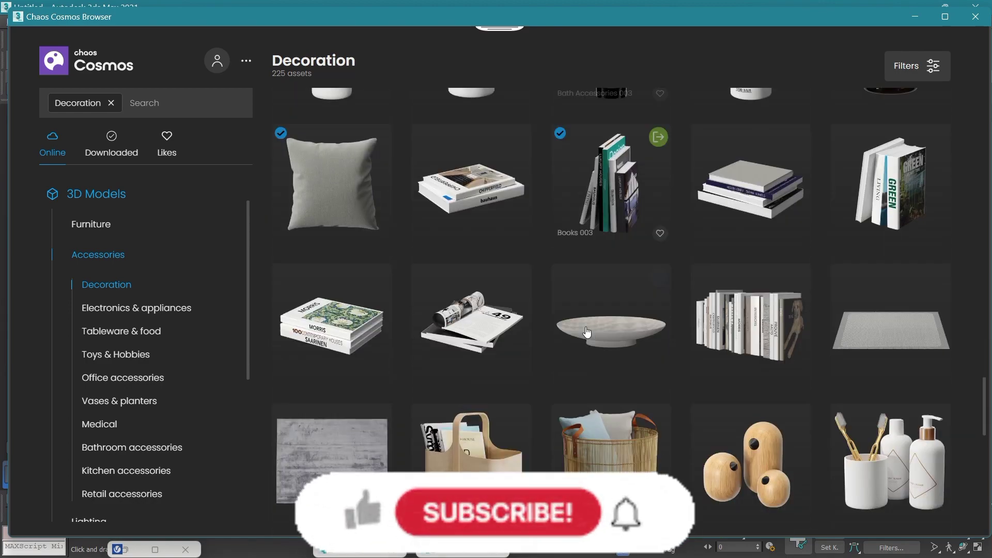
pyautogui.scroll(-3, 587, 332)
pyautogui.scroll(-3, 587, 332)
pyautogui.scroll(-4, 586, 332)
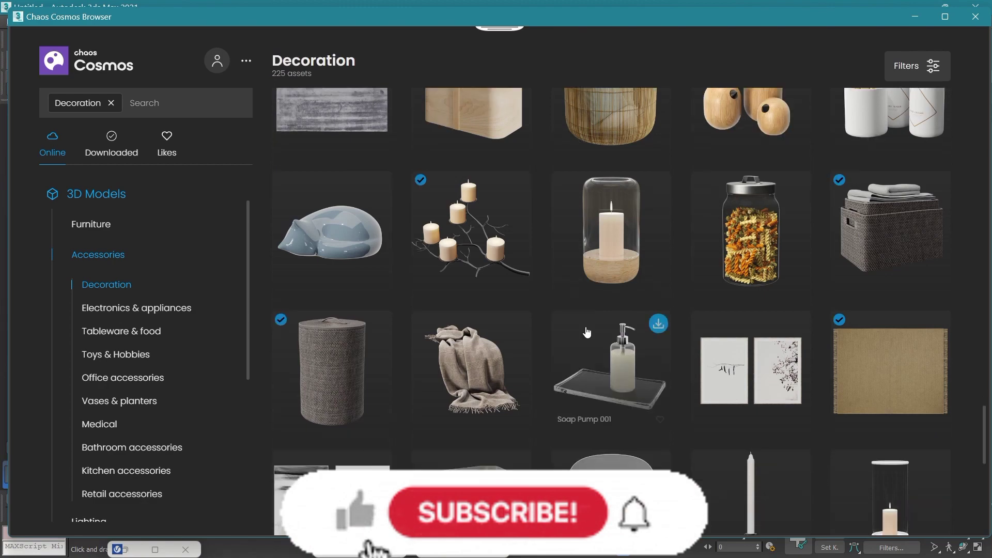
pyautogui.scroll(-3, 587, 332)
pyautogui.scroll(-4, 587, 330)
pyautogui.scroll(-3, 587, 330)
pyautogui.scroll(-2, 587, 328)
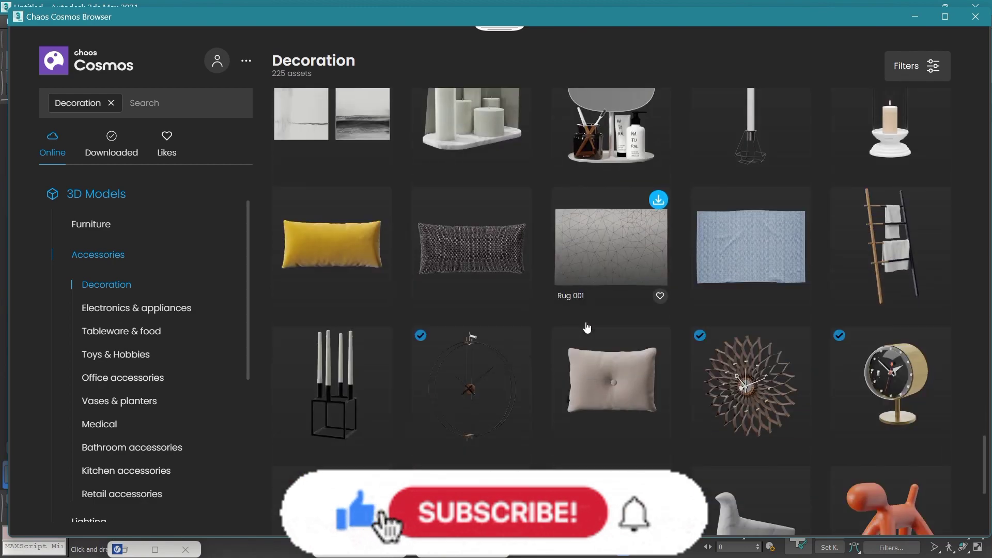
pyautogui.scroll(-3, 587, 328)
pyautogui.scroll(-3, 587, 327)
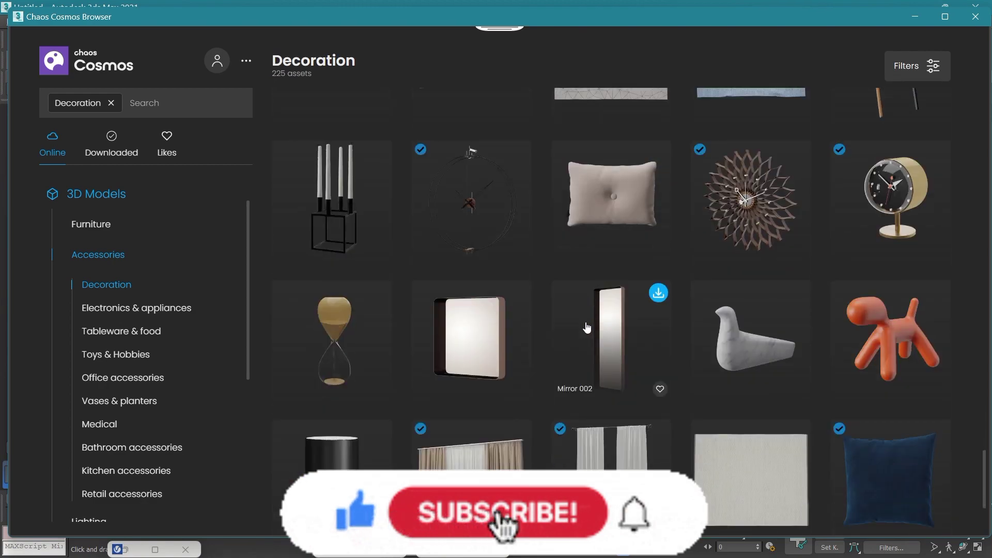
pyautogui.scroll(4, 587, 327)
pyautogui.scroll(2, 587, 328)
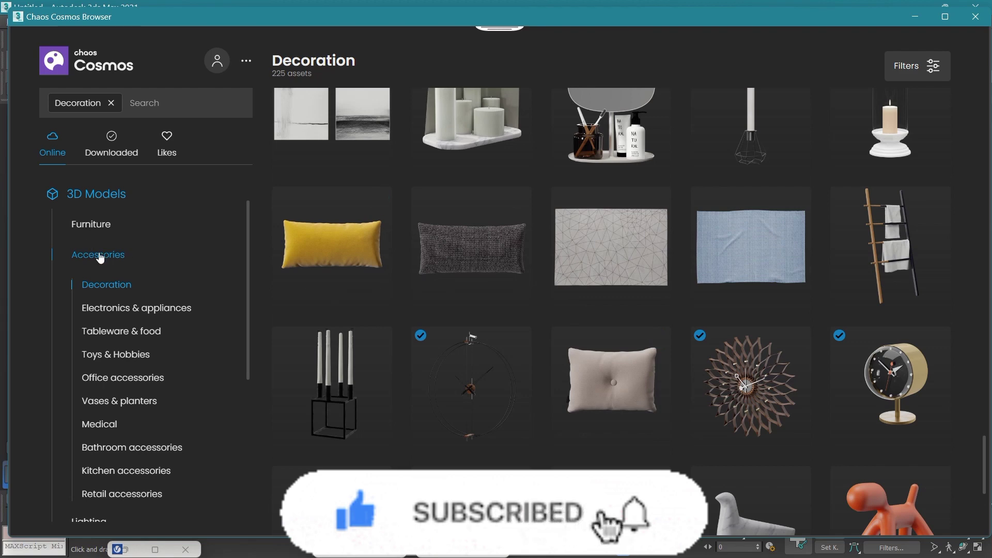
pyautogui.click(121, 332)
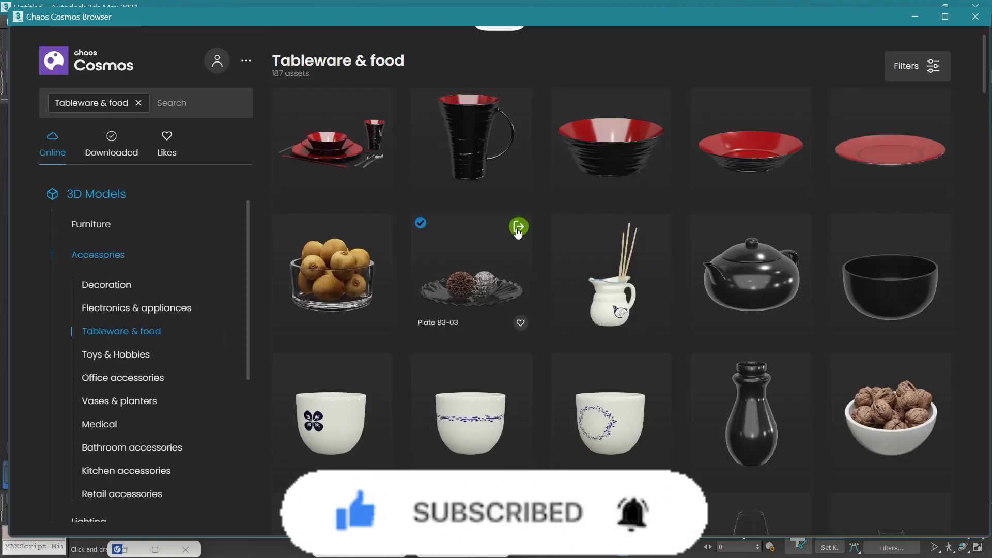
# Import Plate 83-03 and move it onto the left end of the cabinet top.
pyautogui.click(518, 229)
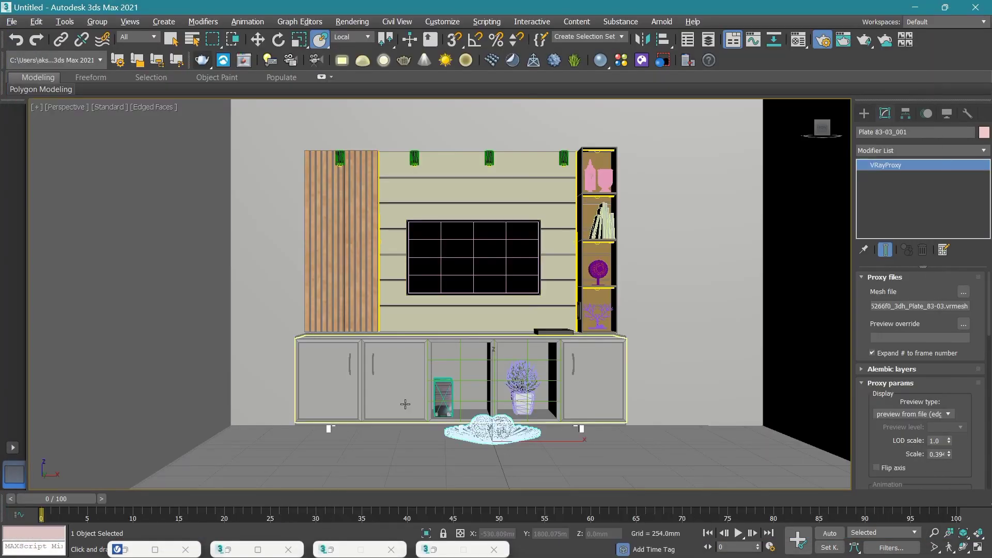
pyautogui.moveTo(562, 442)
pyautogui.mouseDown()
pyautogui.moveTo(390, 404)
pyautogui.moveTo(371, 284)
pyautogui.mouseUp()
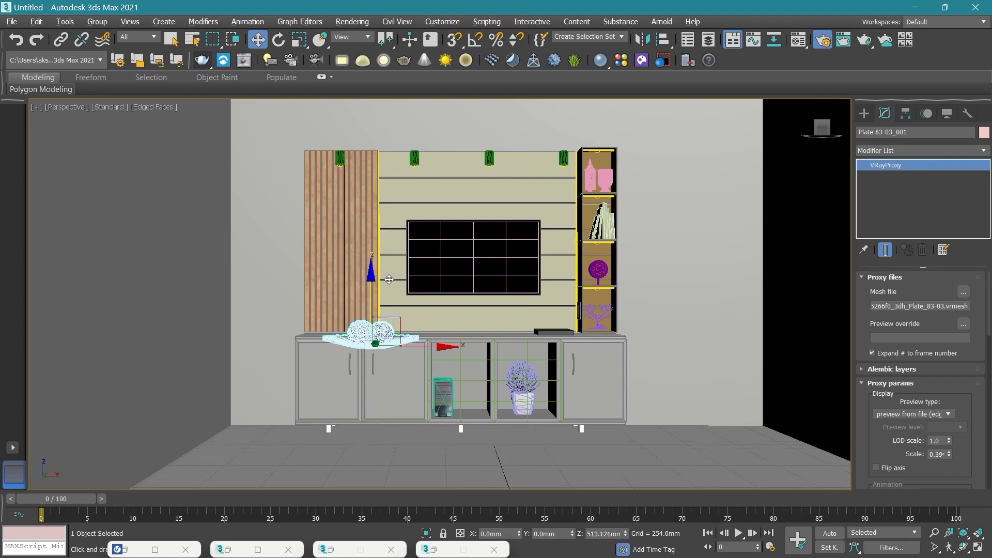
pyautogui.scroll(3, 454, 341)
pyautogui.scroll(4, 516, 372)
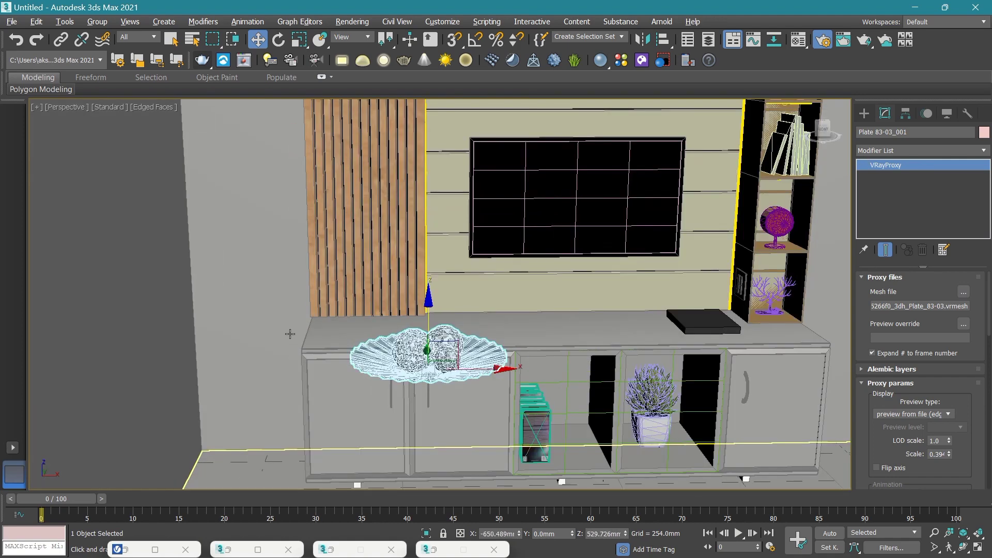
pyautogui.scroll(4, 563, 398)
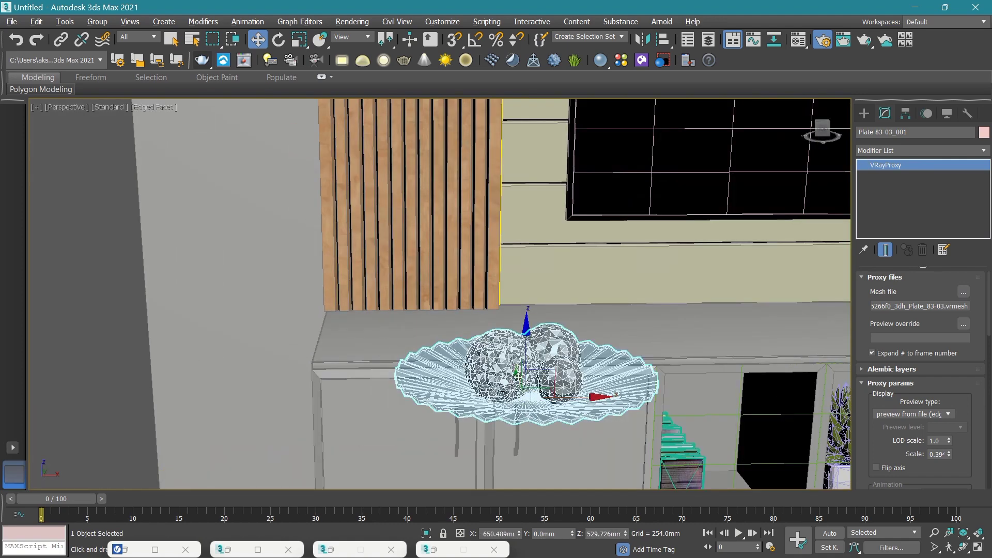
pyautogui.moveTo(517, 377); pyautogui.dragTo(508, 323)
pyautogui.scroll(2, 508, 323)
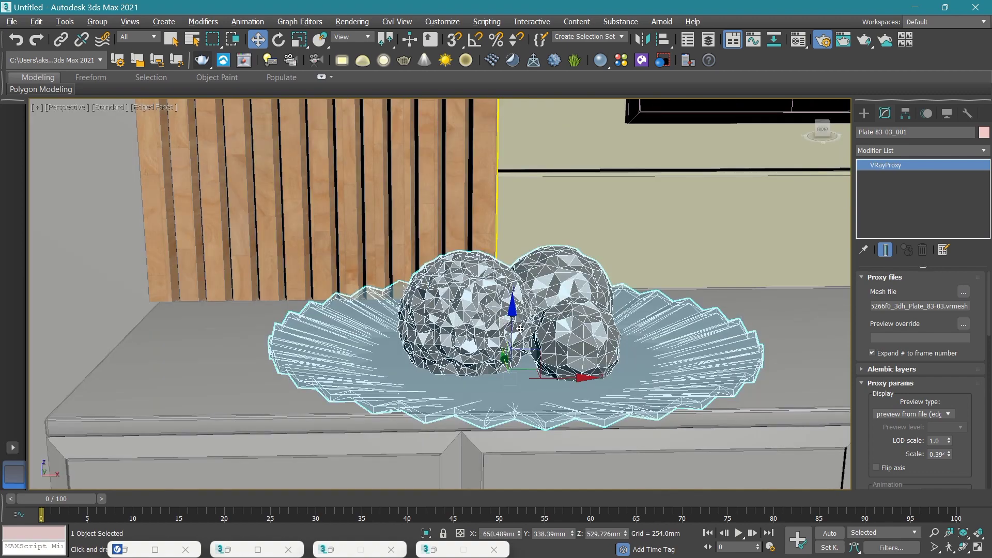
# Scale the plate down to about 85% and nudge it back and right on the cabinet.
pyautogui.press('r')
pyautogui.moveTo(500, 364); pyautogui.dragTo(500, 382)
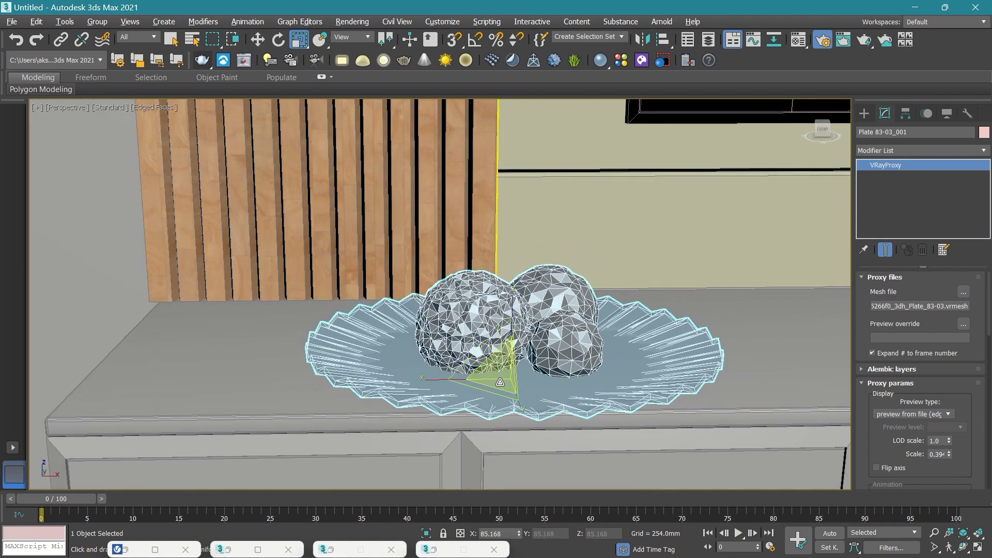
pyautogui.moveTo(542, 361); pyautogui.dragTo(574, 410, button='middle')
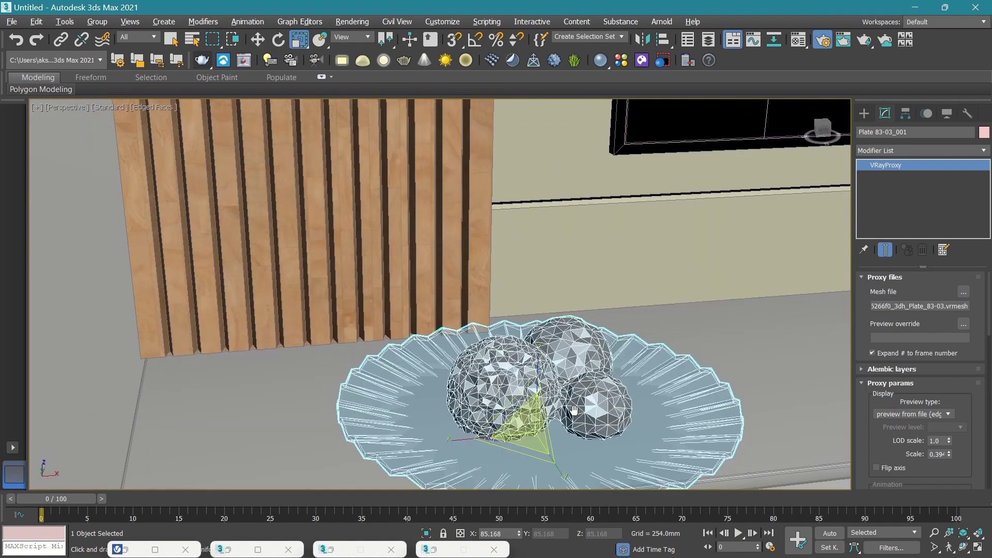
pyautogui.press('w')
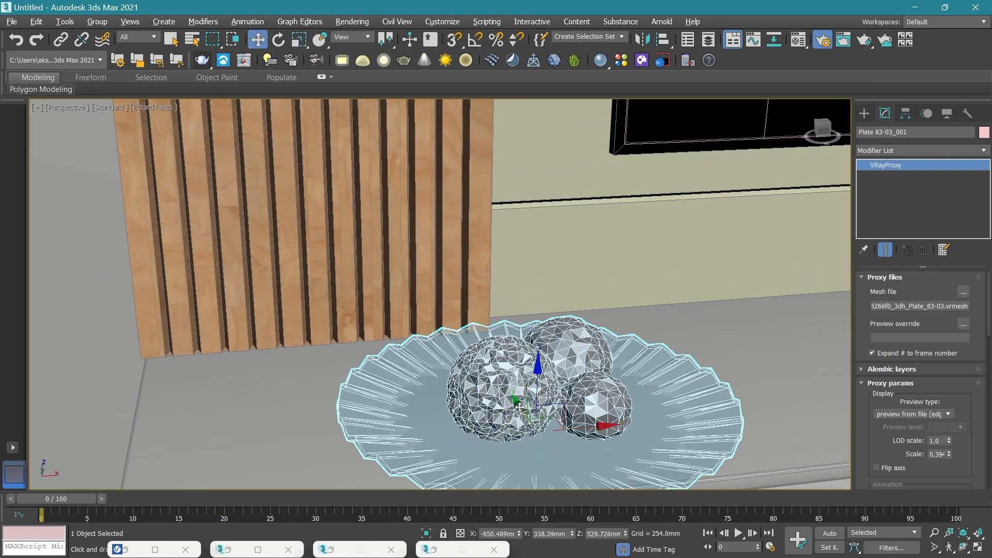
pyautogui.moveTo(519, 408); pyautogui.dragTo(540, 403)
pyautogui.moveTo(598, 424); pyautogui.dragTo(695, 384)
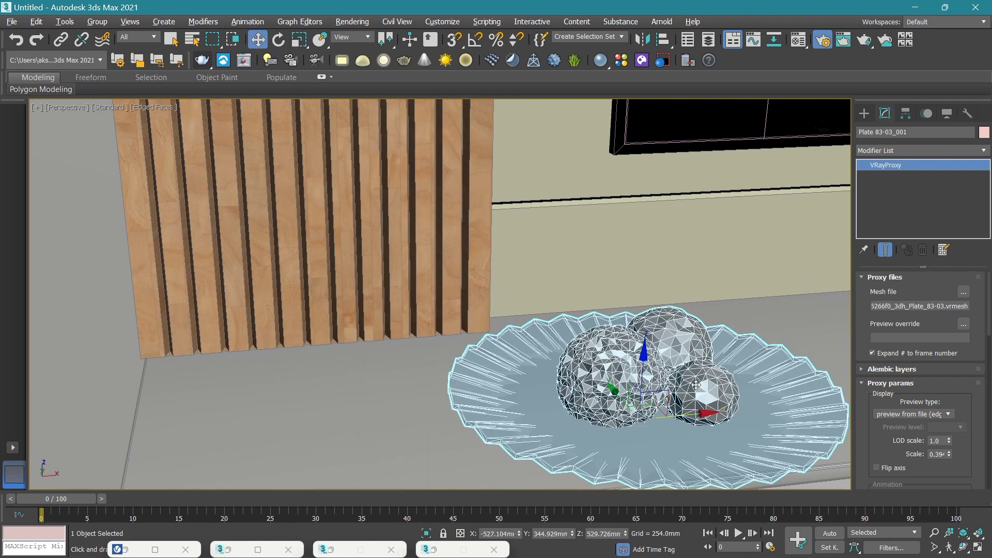
pyautogui.moveTo(621, 395); pyautogui.dragTo(646, 331)
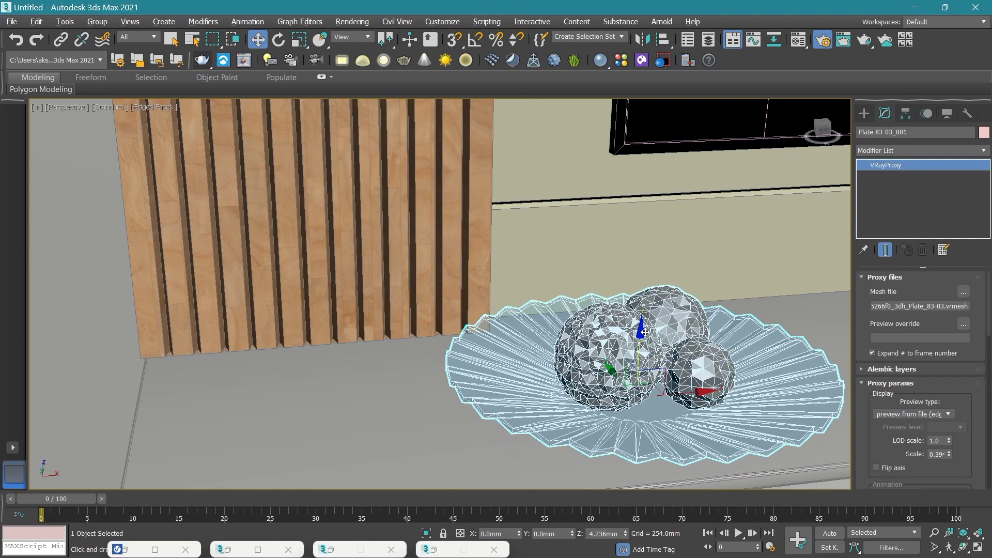
pyautogui.scroll(-5, 645, 330)
pyautogui.scroll(2, 646, 330)
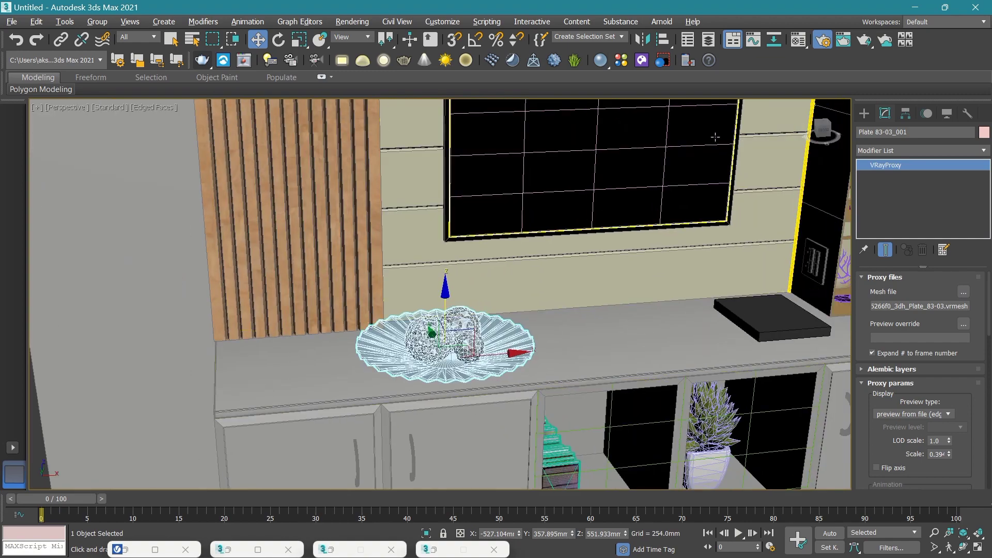
pyautogui.scroll(-5, 316, 256)
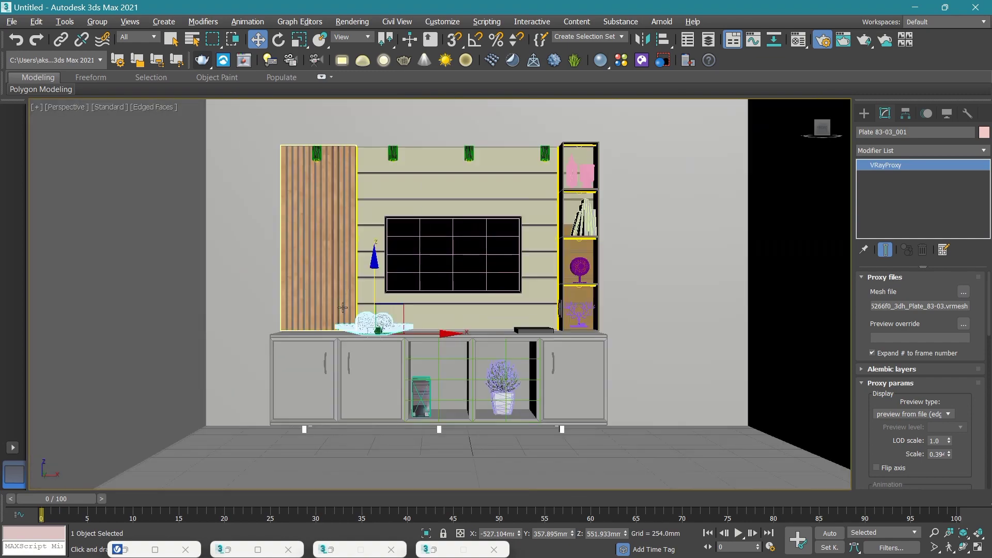
pyautogui.scroll(-3, 465, 247)
# Clear the selection and zoom the viewport in closer on the TV unit.
pyautogui.scroll(1, 485, 248)
pyautogui.click(569, 254)
pyautogui.scroll(3, 404, 273)
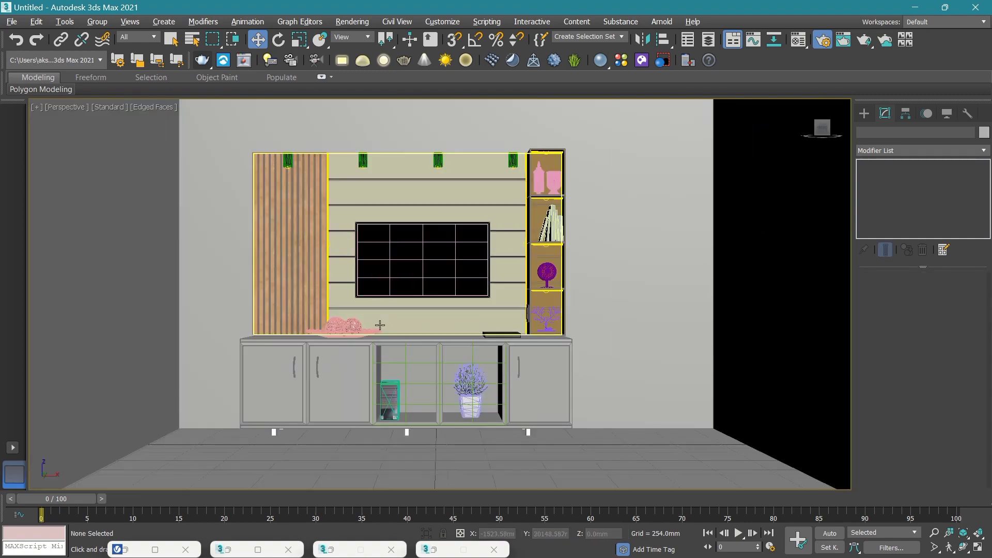
pyautogui.scroll(2, 398, 269)
pyautogui.moveTo(388, 267)
pyautogui.mouseDown(button='middle')
pyautogui.moveTo(430, 266)
pyautogui.moveTo(430, 281)
pyautogui.mouseUp(button='middle')
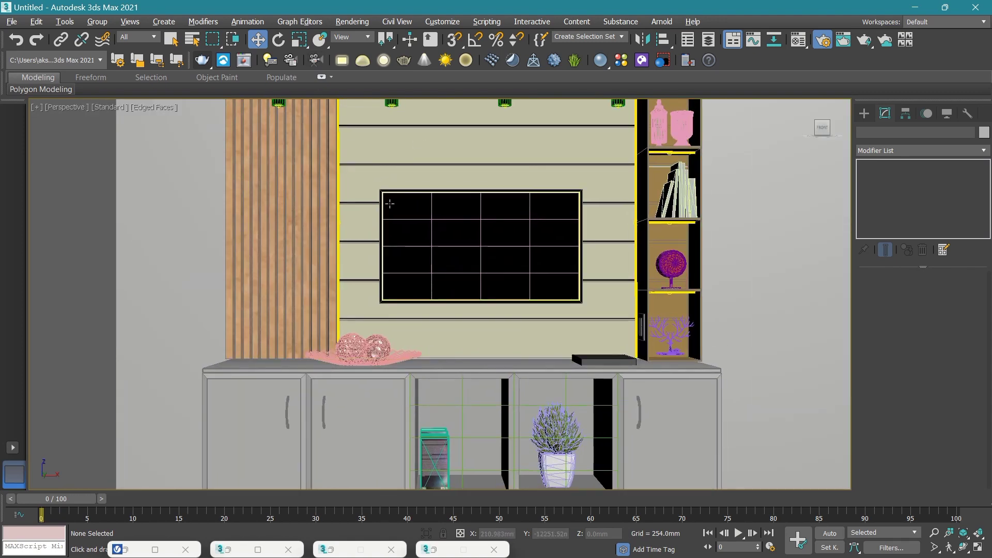
# Frame the TV unit through VRayCam001 and start a 5000 x 3750 V-Ray production render.
pyautogui.click(316, 60)
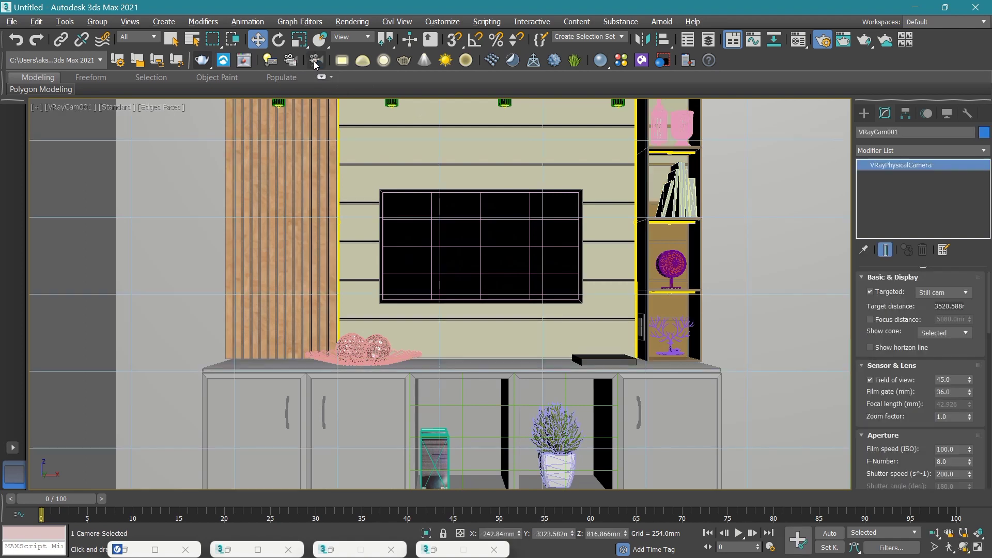
pyautogui.moveTo(578, 274); pyautogui.dragTo(563, 268, button='middle')
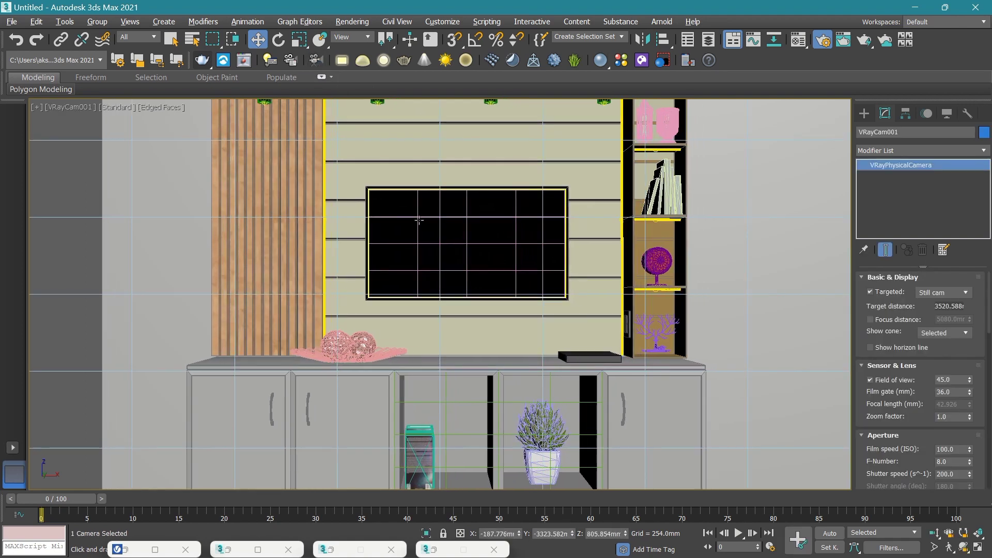
pyautogui.click(206, 63)
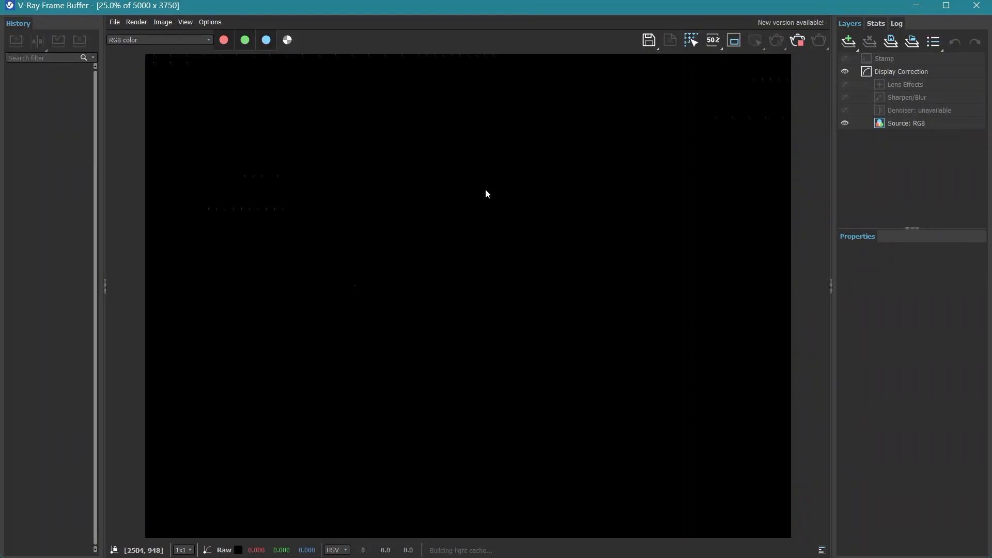
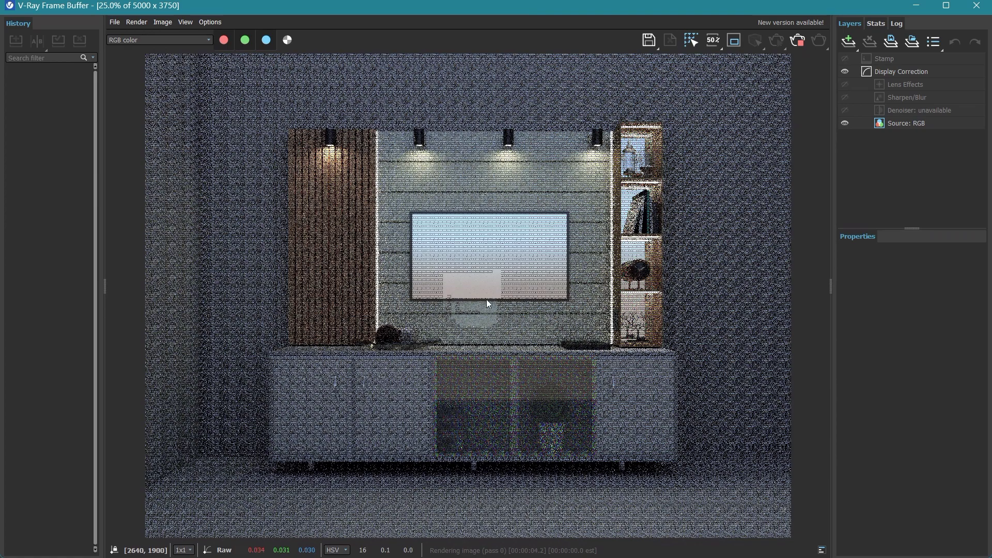
# Zoom around the noisy in-progress TV-wall render, then minimise the V-Ray Frame Buffer.
pyautogui.scroll(-1, 486, 299)
pyautogui.scroll(1, 485, 299)
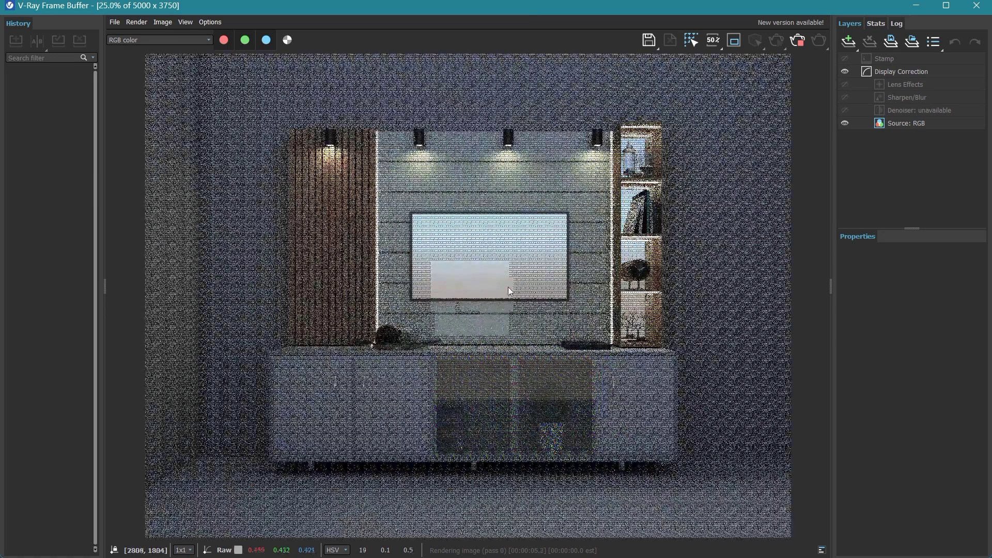
pyautogui.scroll(1, 411, 315)
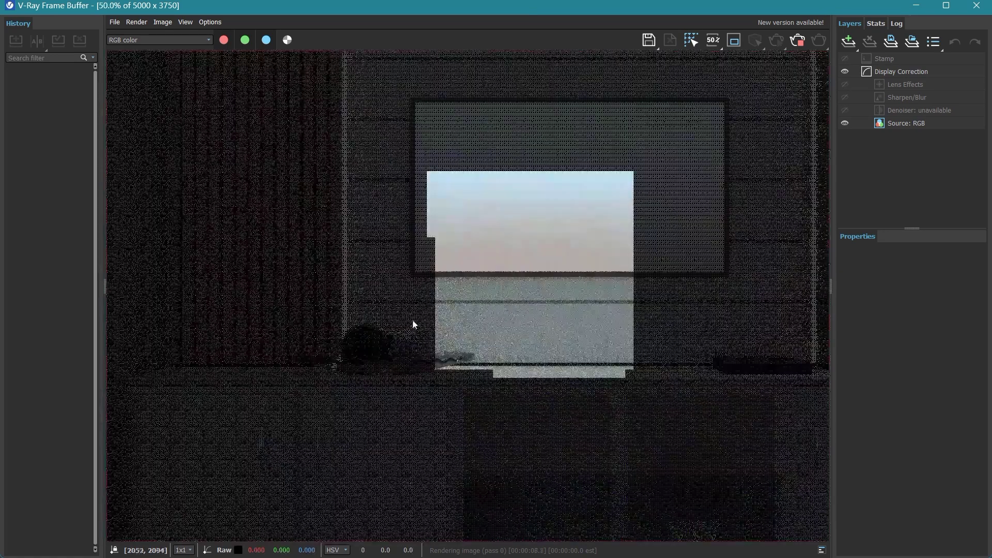
pyautogui.scroll(-1, 411, 315)
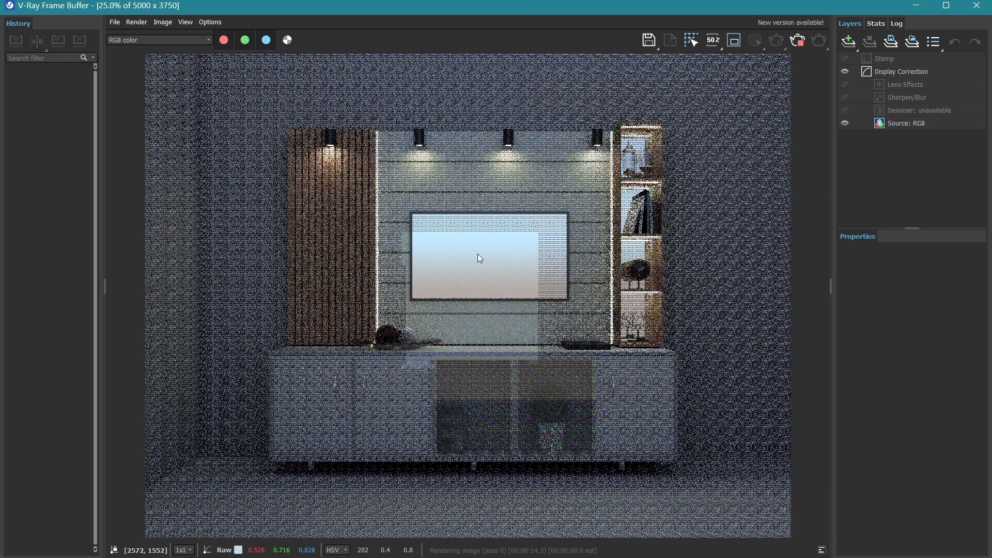
pyautogui.scroll(-1, 480, 232)
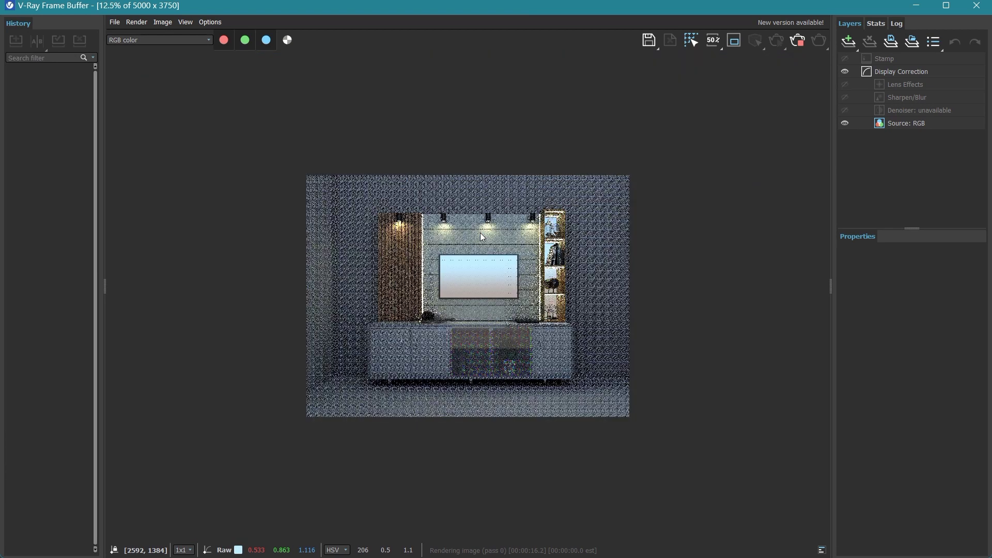
pyautogui.scroll(1, 480, 233)
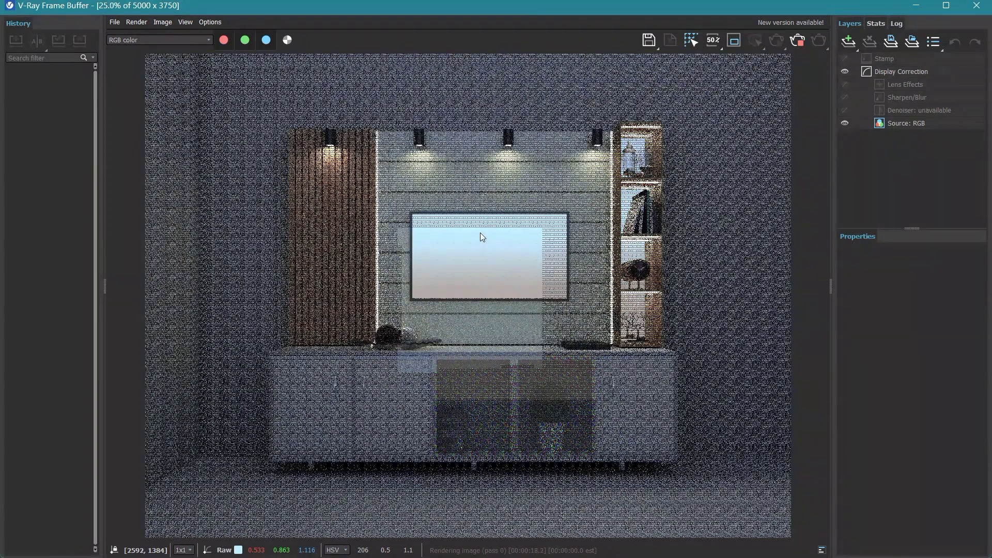
pyautogui.scroll(-1, 479, 233)
pyautogui.scroll(1, 479, 232)
pyautogui.scroll(1, 541, 175)
pyautogui.scroll(-1, 541, 176)
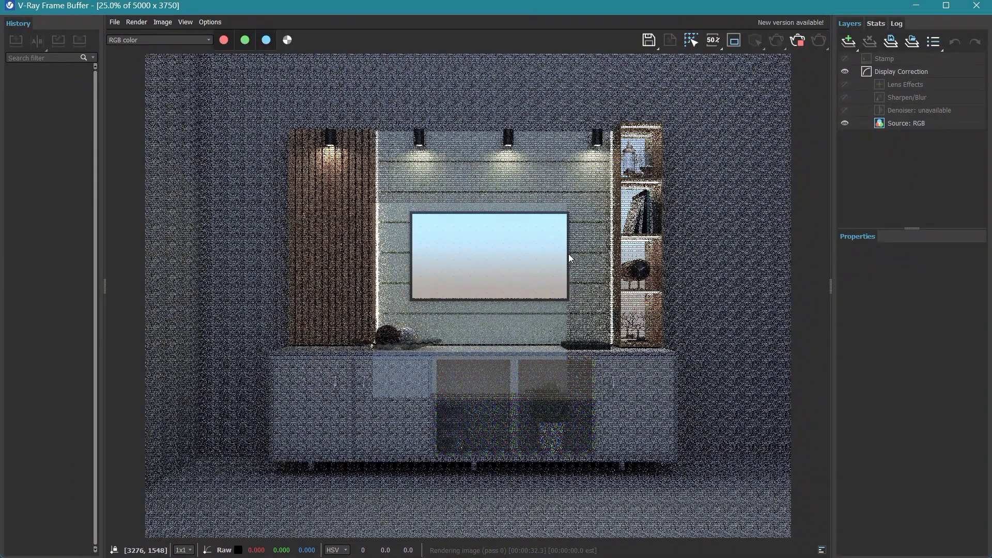
pyautogui.scroll(1, 480, 270)
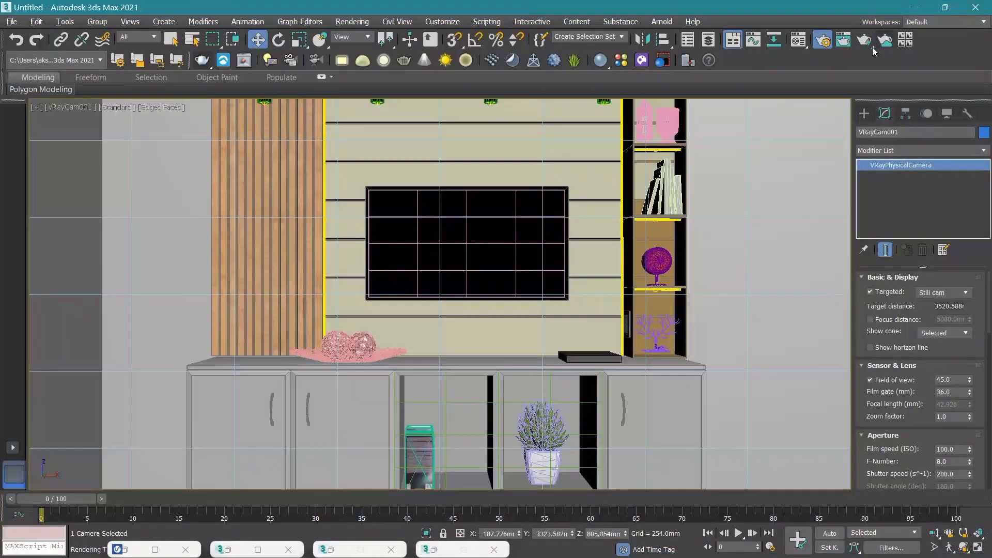
pyautogui.click(916, 5)
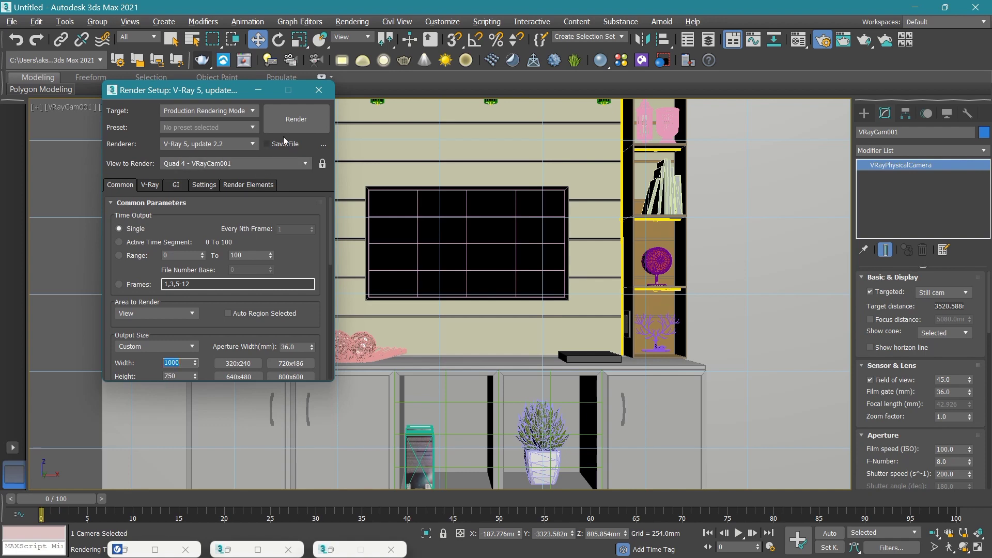
# Render the camera view at 1000 x 750 and pan over the TV wall at 200% zoom.
pyautogui.click(294, 122)
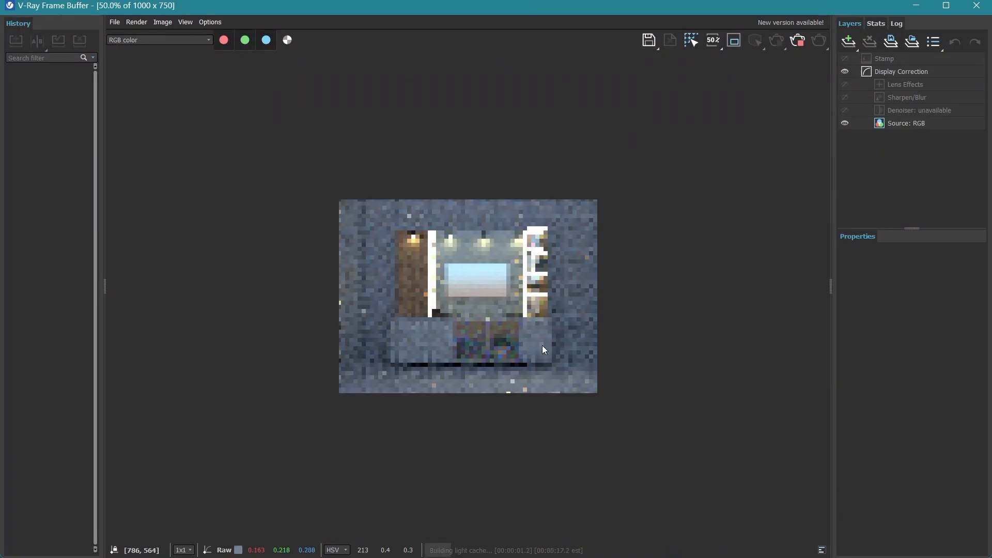
pyautogui.scroll(1, 538, 328)
pyautogui.scroll(1, 497, 274)
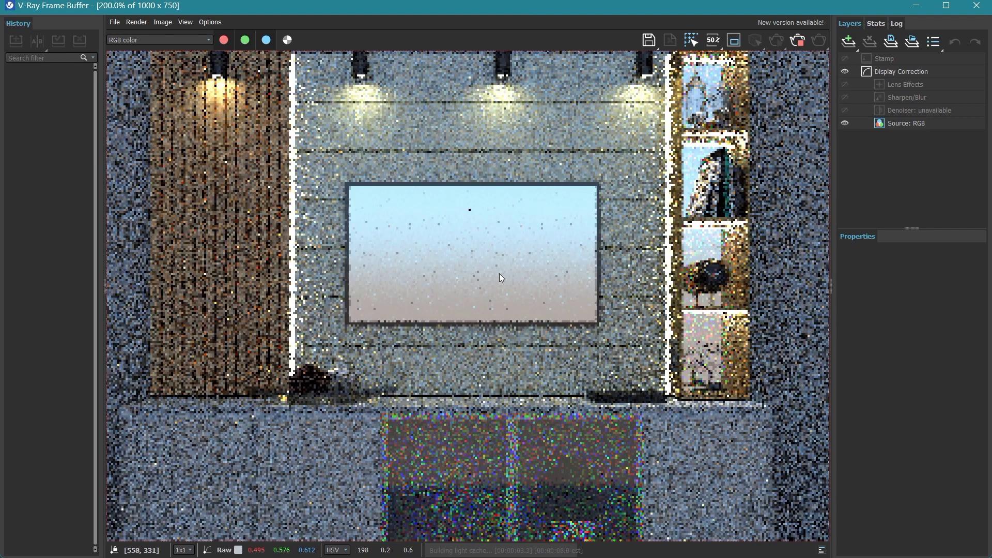
pyautogui.scroll(-2, 499, 274)
pyautogui.scroll(2, 521, 259)
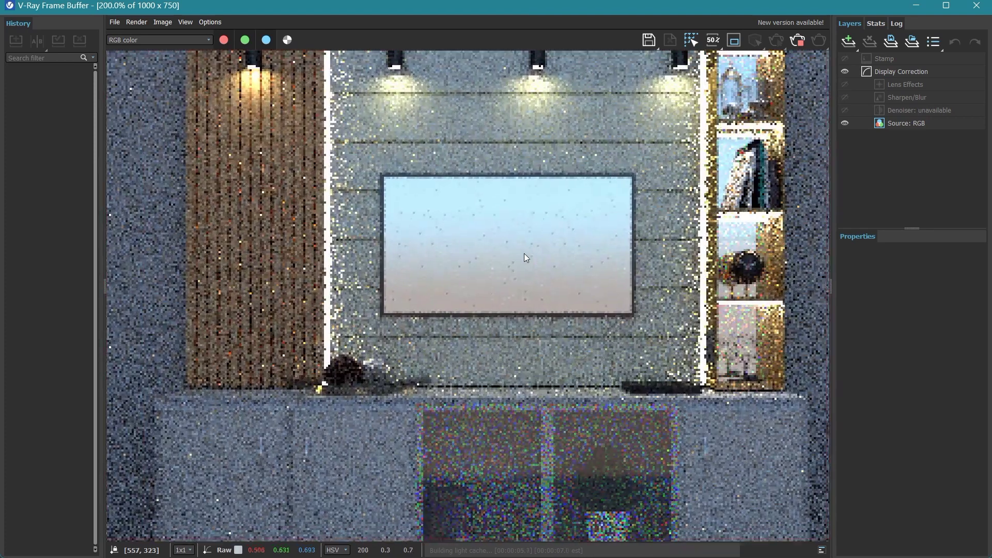
pyautogui.moveTo(539, 262); pyautogui.dragTo(530, 270, button='middle')
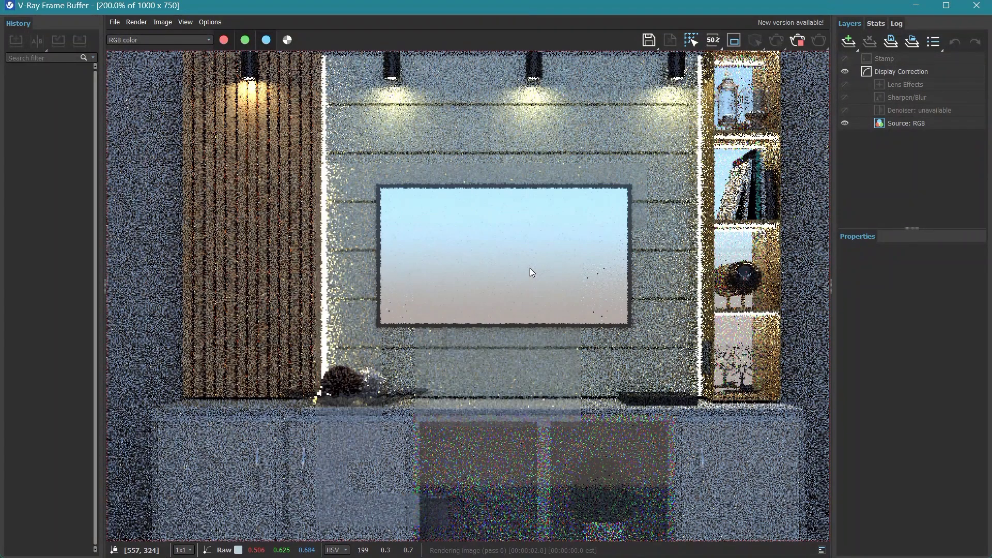
pyautogui.scroll(-1, 530, 268)
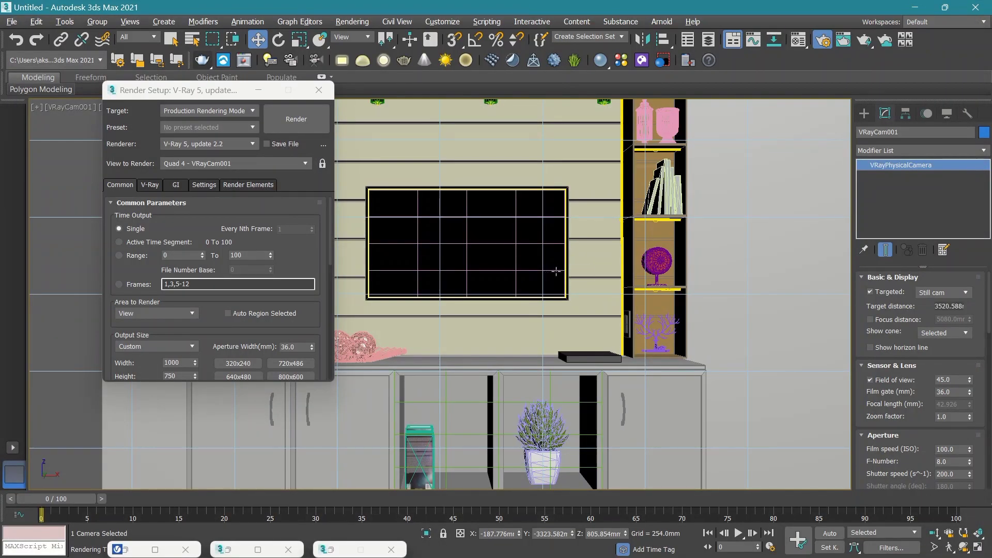
# In a top-down view, move the camera closer to the TV wall.
pyautogui.press('p')
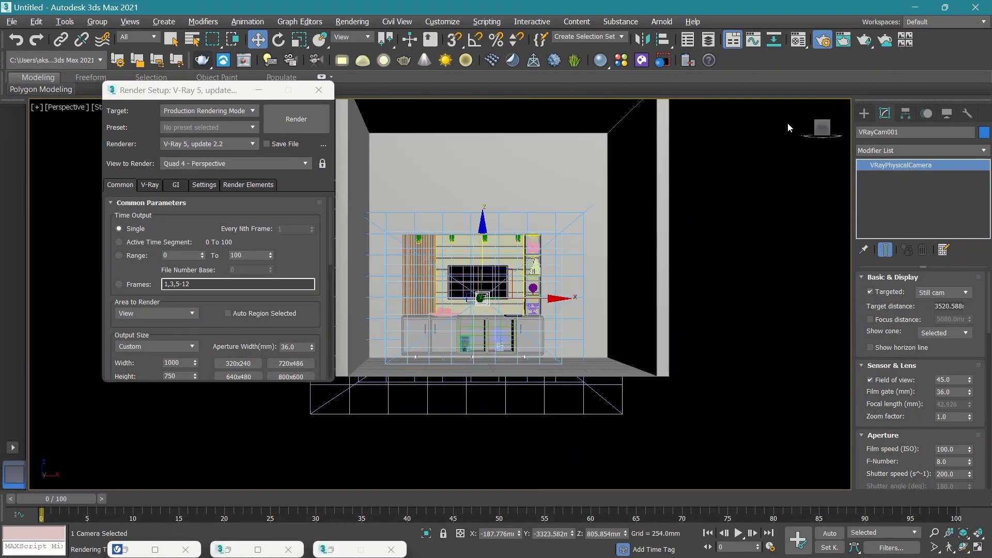
pyautogui.moveTo(821, 129); pyautogui.dragTo(827, 154)
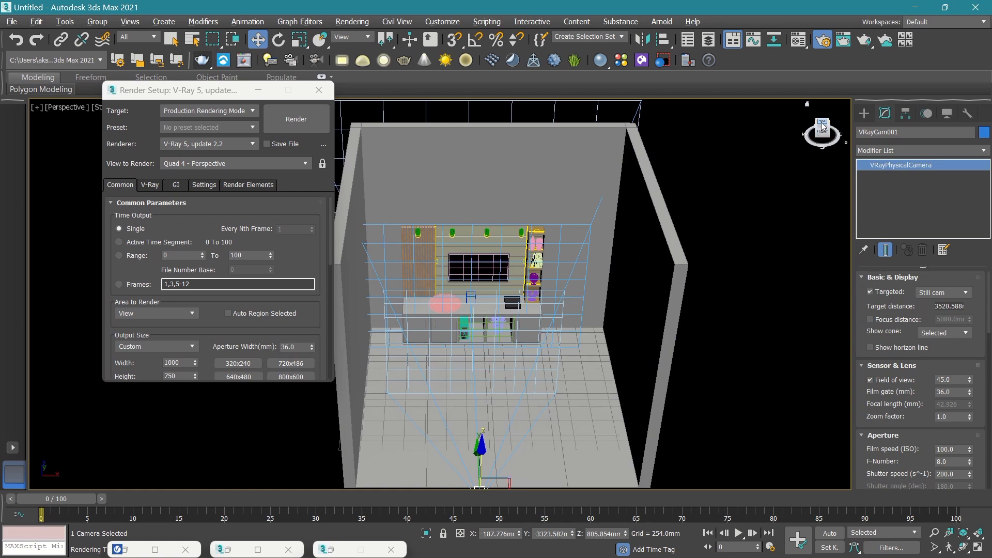
pyautogui.click(821, 125)
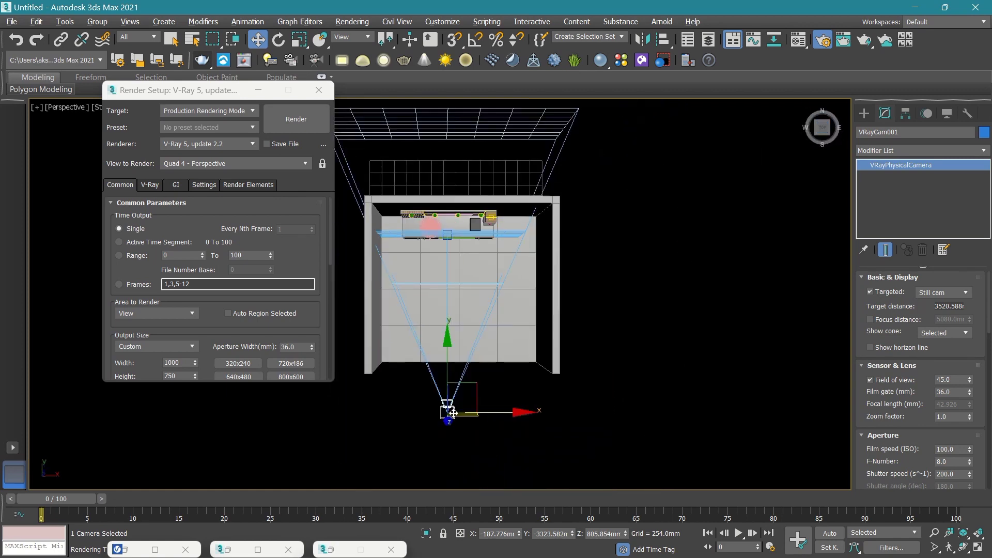
pyautogui.moveTo(447, 382); pyautogui.dragTo(440, 330)
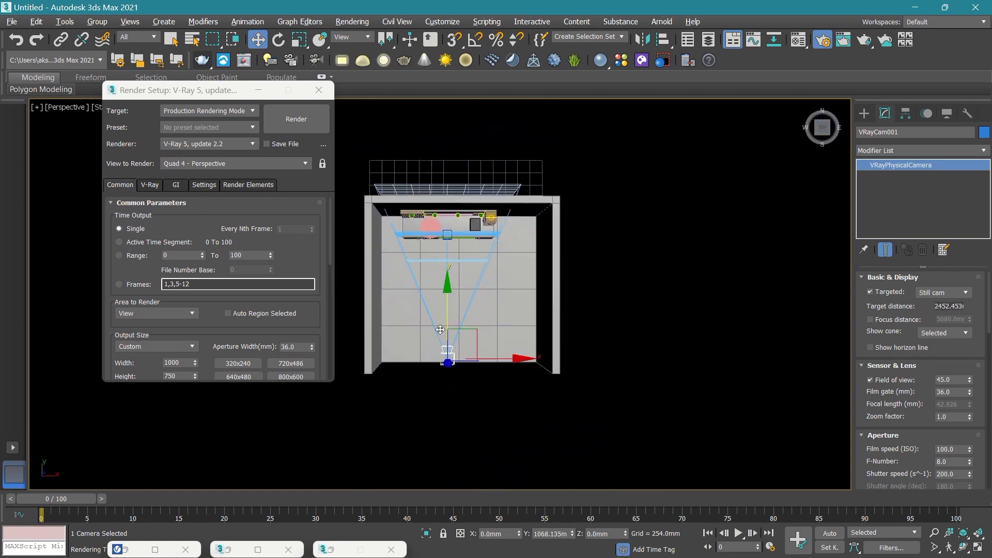
pyautogui.click(606, 320)
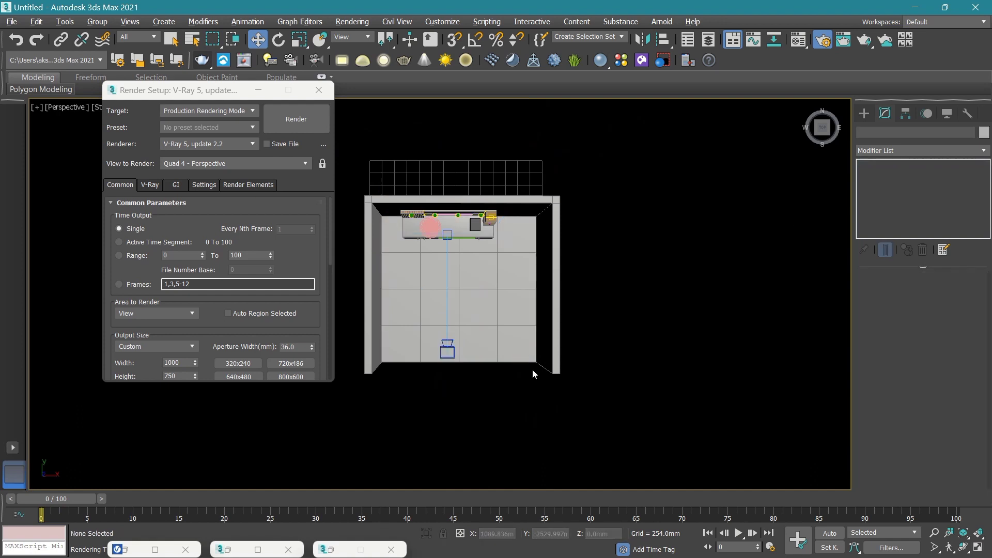
# Start the Wall tool from the AEC Extended geometry category.
pyautogui.click(870, 115)
pyautogui.click(907, 150)
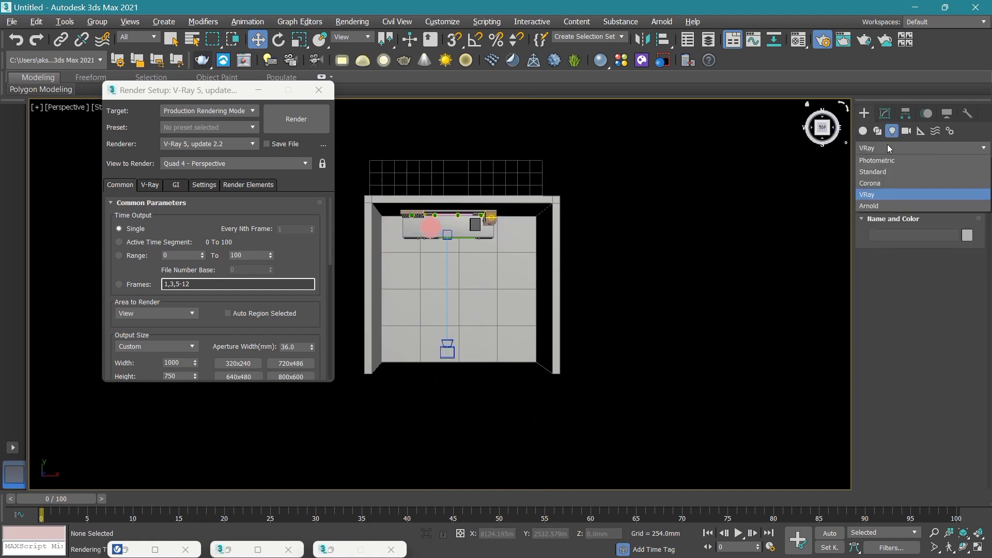
pyautogui.click(889, 205)
pyautogui.click(863, 131)
pyautogui.click(907, 149)
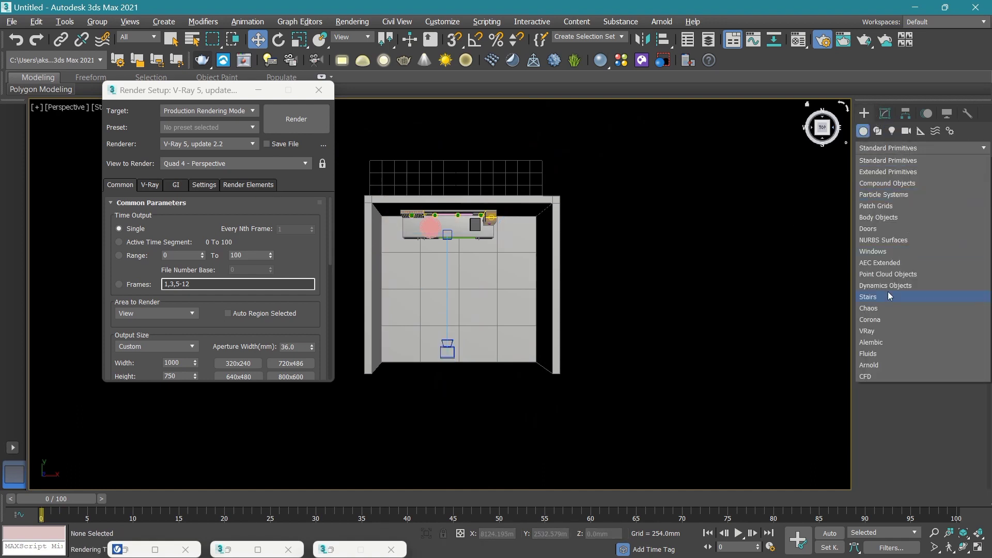
pyautogui.click(885, 268)
pyautogui.click(905, 197)
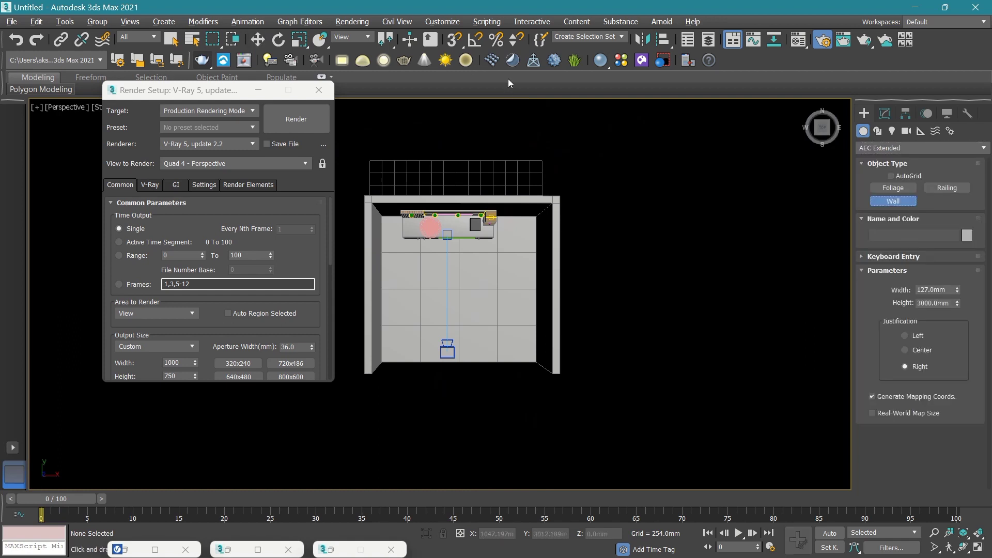
# With 3D snap on, draw Wall002 along the floor's front edge, corner to corner.
pyautogui.press('s')
pyautogui.scroll(2, 491, 367)
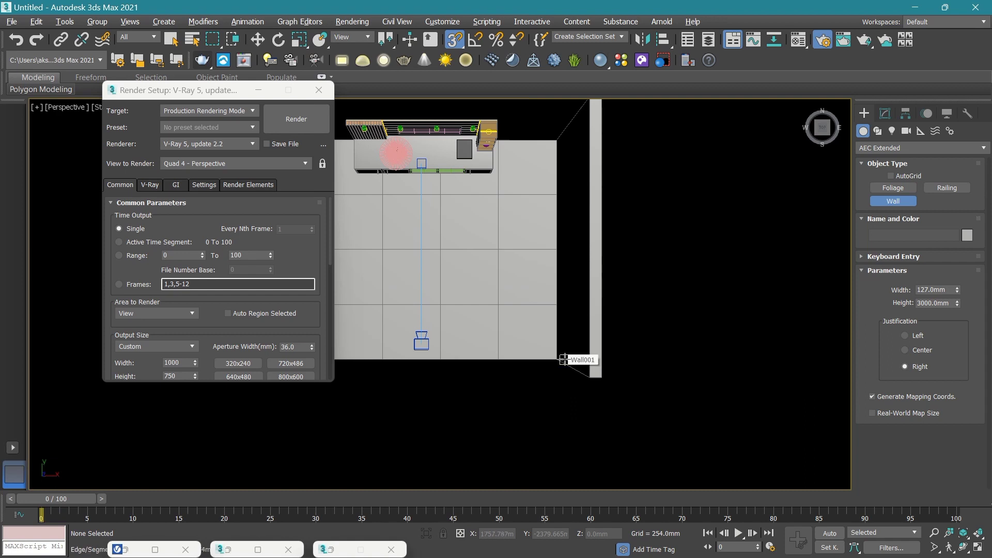
pyautogui.click(559, 361)
pyautogui.moveTo(405, 370); pyautogui.dragTo(540, 351, button='middle')
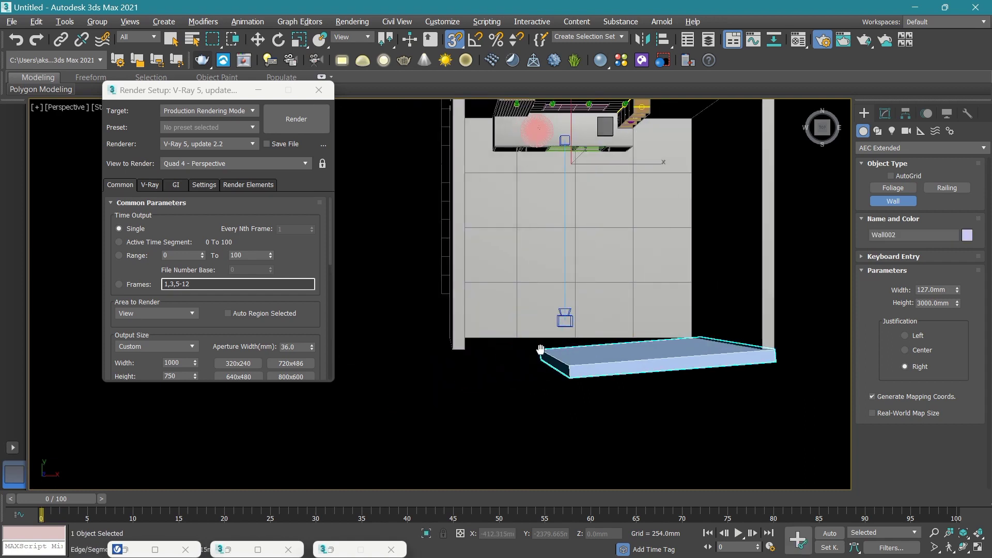
pyautogui.click(453, 337)
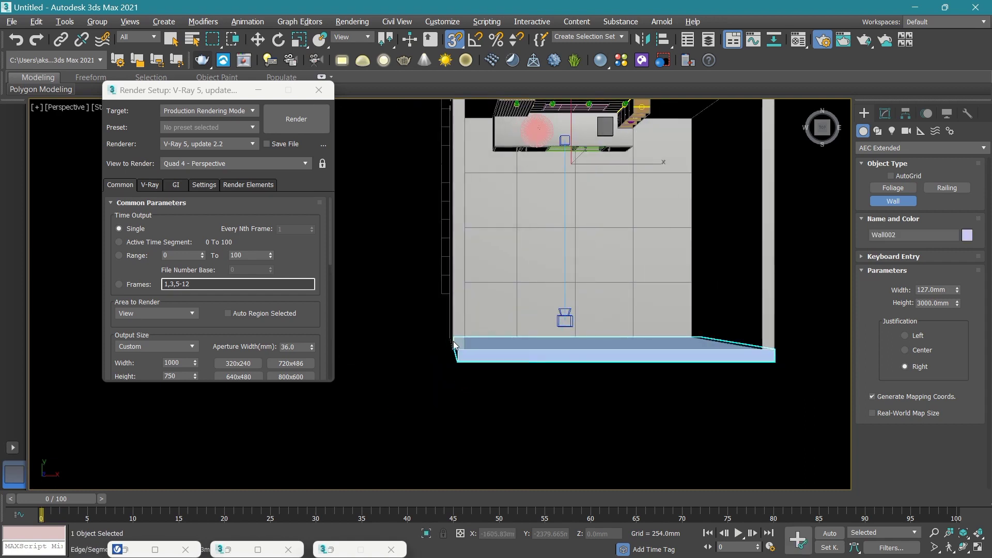
pyautogui.press('w')
pyautogui.scroll(-3, 613, 413)
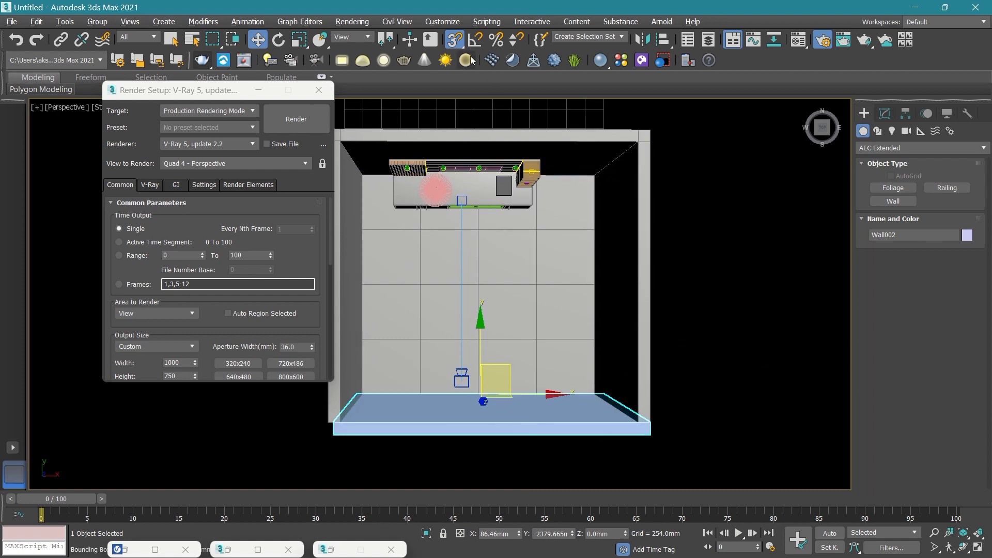
# Turn off snapping, close Render Setup, and move VRayCam001 back from the TV wall.
pyautogui.press('s')
pyautogui.press('c')
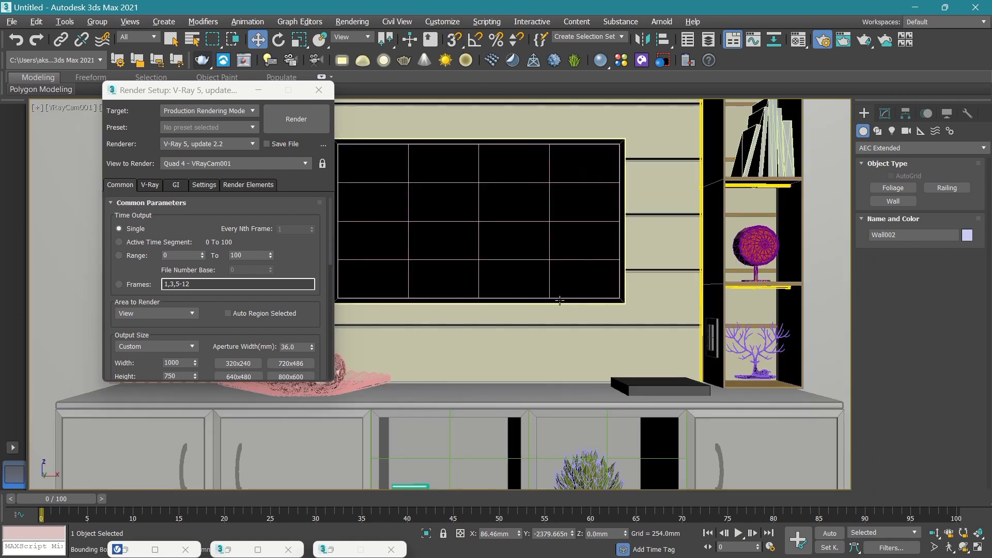
pyautogui.click(319, 90)
pyautogui.press('p')
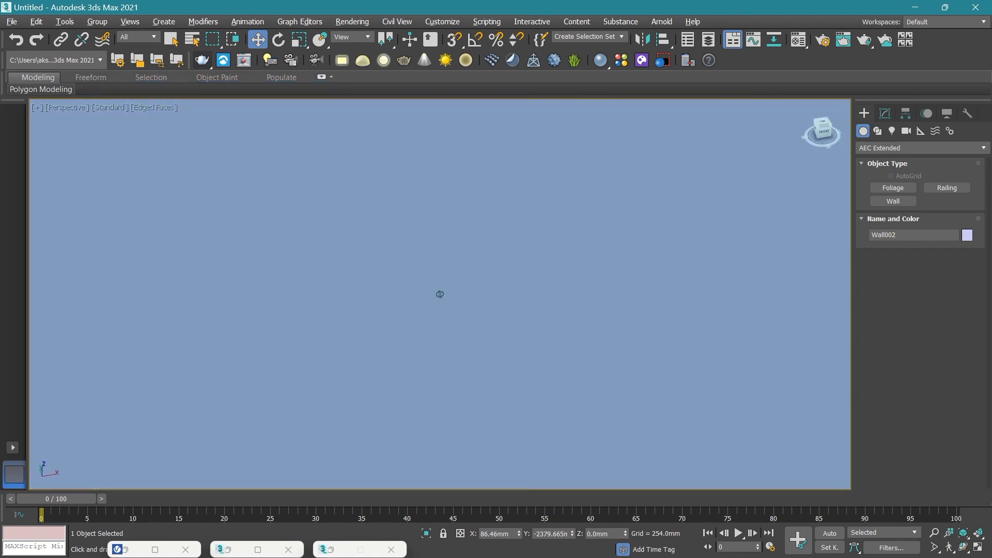
pyautogui.moveTo(818, 127); pyautogui.dragTo(826, 133)
pyautogui.click(646, 431)
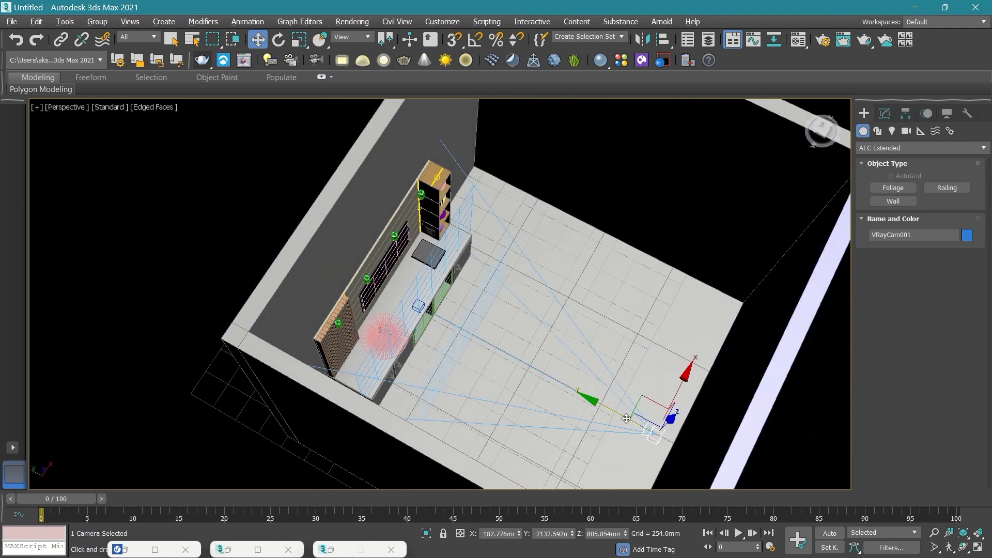
pyautogui.moveTo(646, 431); pyautogui.dragTo(638, 428)
# Set VRayCam001's film speed to 114 ISO and field of view to 66, and enable depth of field.
pyautogui.press('c')
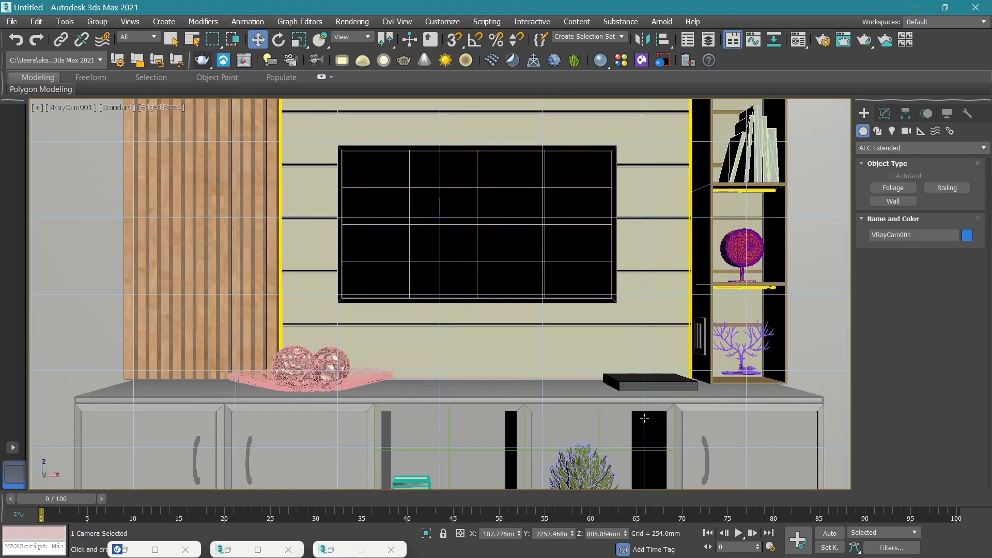
pyautogui.click(885, 113)
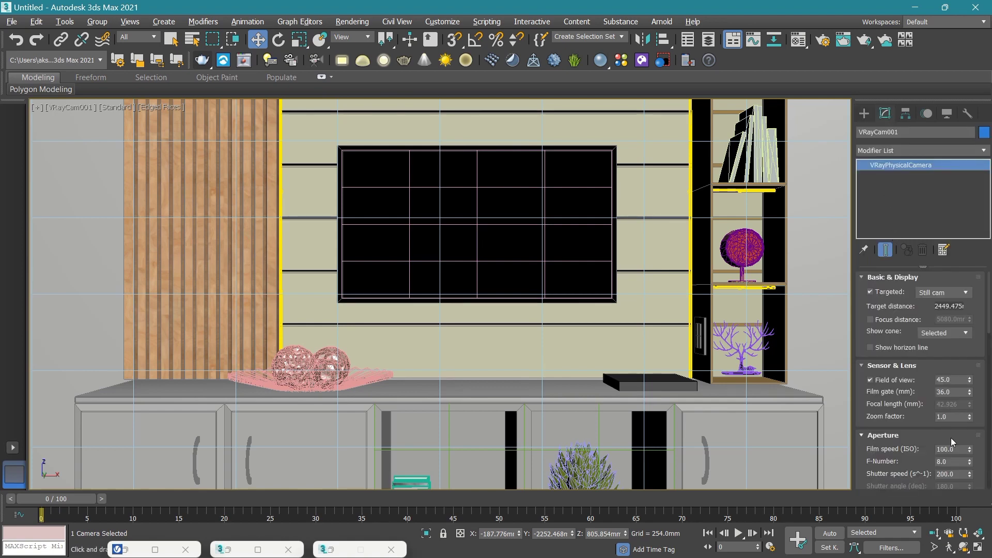
pyautogui.moveTo(970, 450); pyautogui.dragTo(970, 440)
pyautogui.scroll(-2, 983, 347)
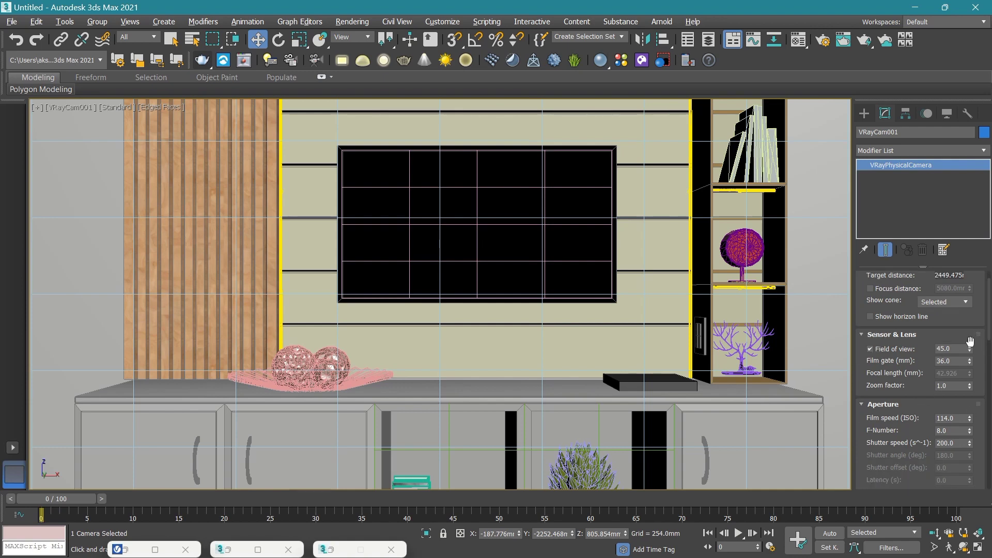
pyautogui.moveTo(970, 351); pyautogui.dragTo(970, 336)
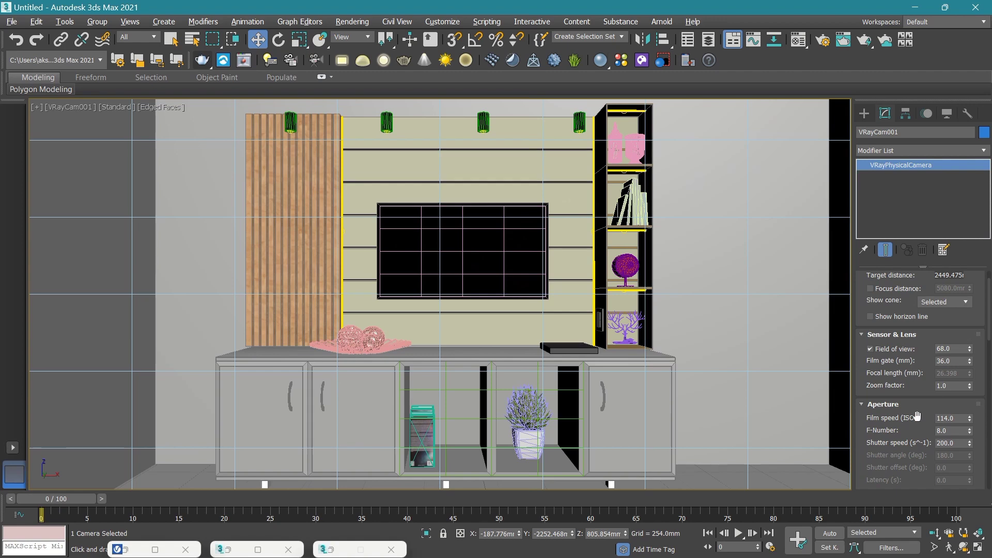
pyautogui.scroll(-3, 920, 409)
pyautogui.scroll(-3, 920, 410)
pyautogui.click(870, 420)
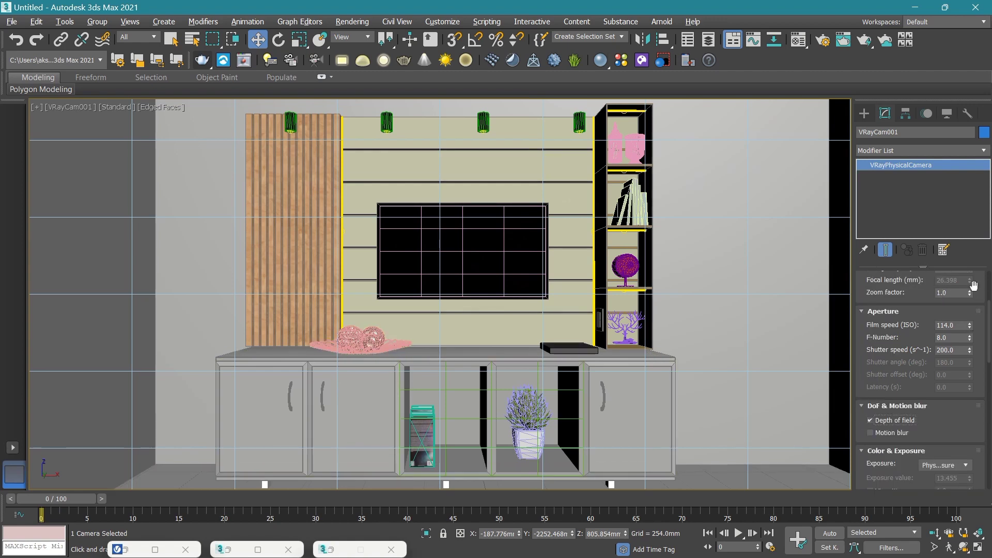
pyautogui.scroll(2, 973, 285)
pyautogui.scroll(1, 969, 296)
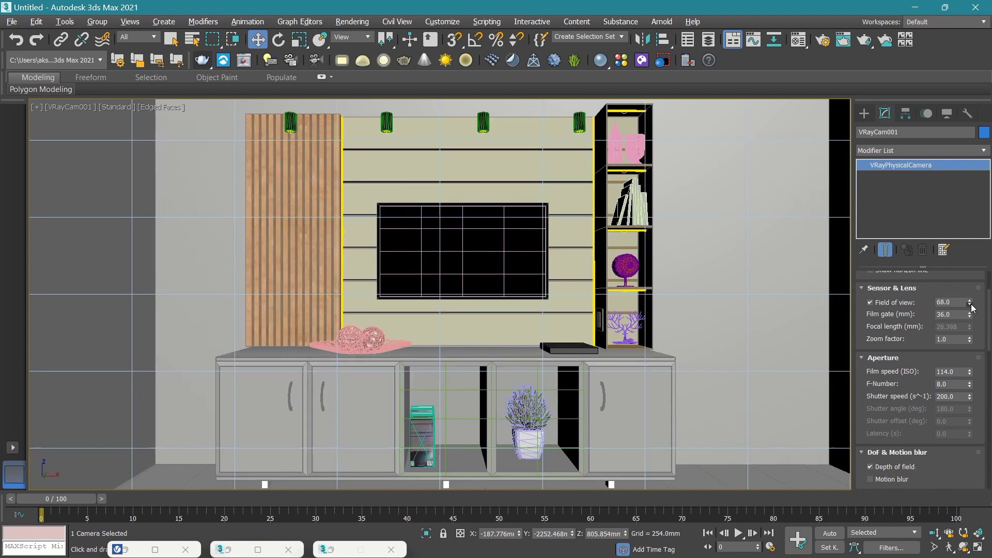
pyautogui.click(970, 304)
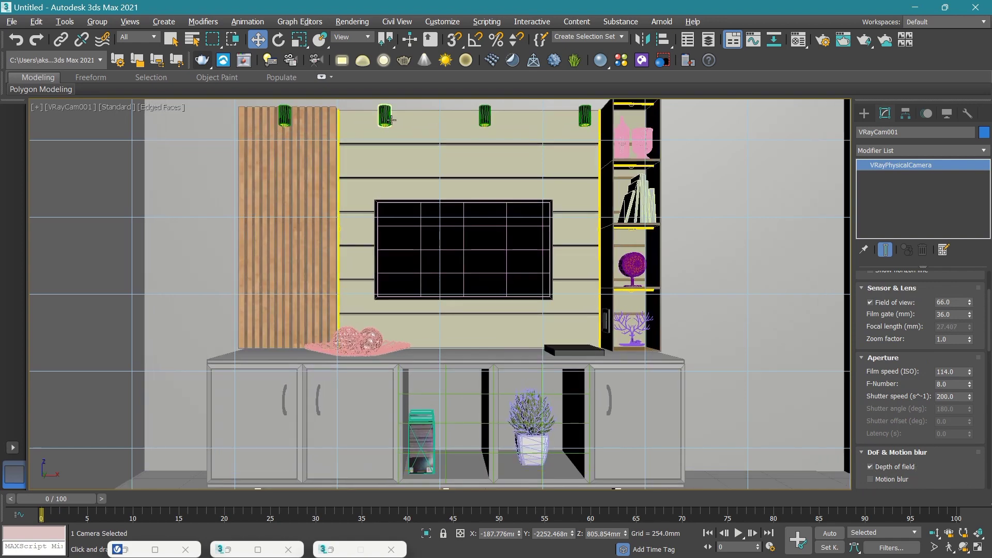
# Select one ceiling lamp above the TV and zoom in close to it.
pyautogui.click(388, 120)
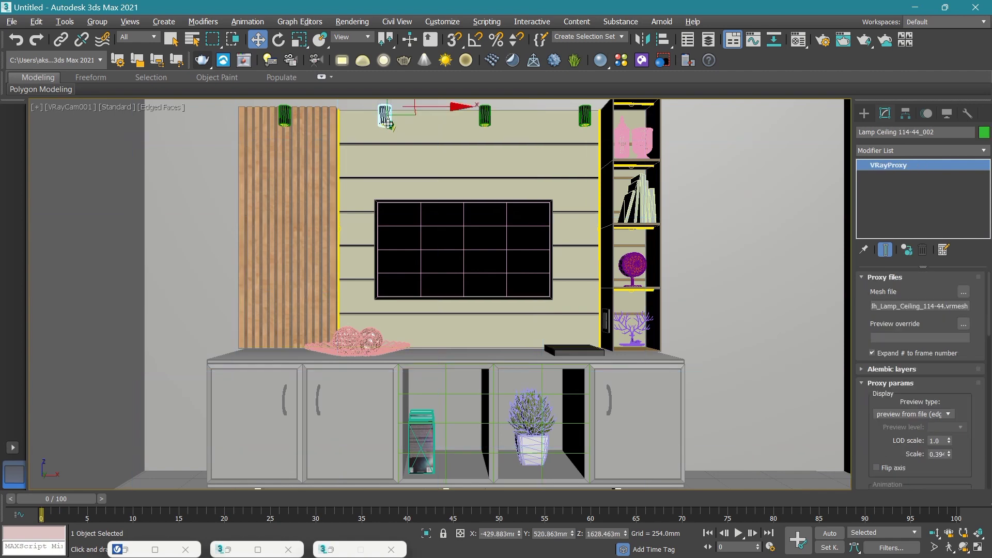
pyautogui.press('p')
pyautogui.scroll(5, 389, 124)
pyautogui.moveTo(400, 126)
pyautogui.mouseDown(button='middle')
pyautogui.moveTo(403, 235)
pyautogui.moveTo(377, 232)
pyautogui.mouseUp(button='middle')
pyautogui.scroll(3, 395, 225)
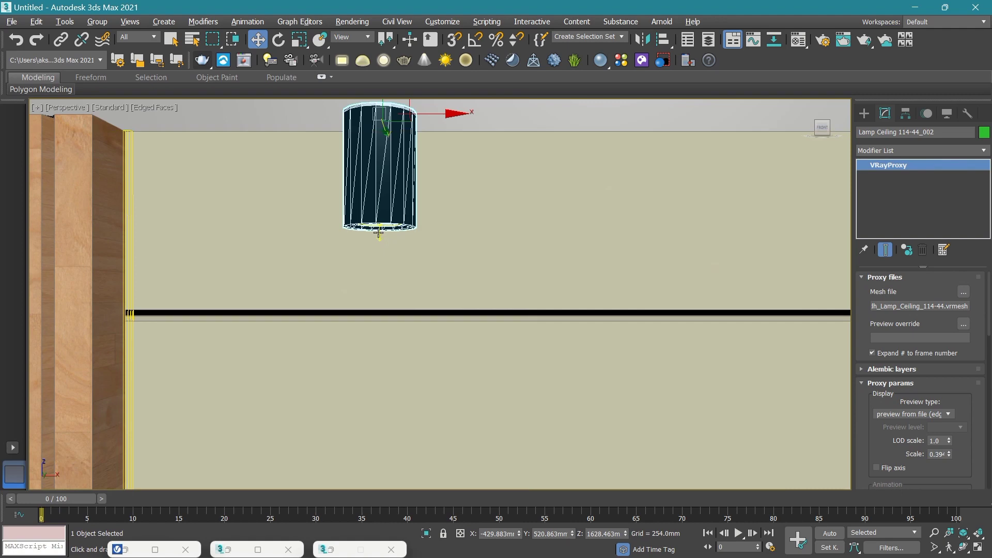
pyautogui.keyDown('ctrl'); pyautogui.click(724, 292); pyautogui.keyUp('ctrl')
pyautogui.moveTo(204, 292); pyautogui.dragTo(374, 312, button='middle')
pyautogui.click(560, 221)
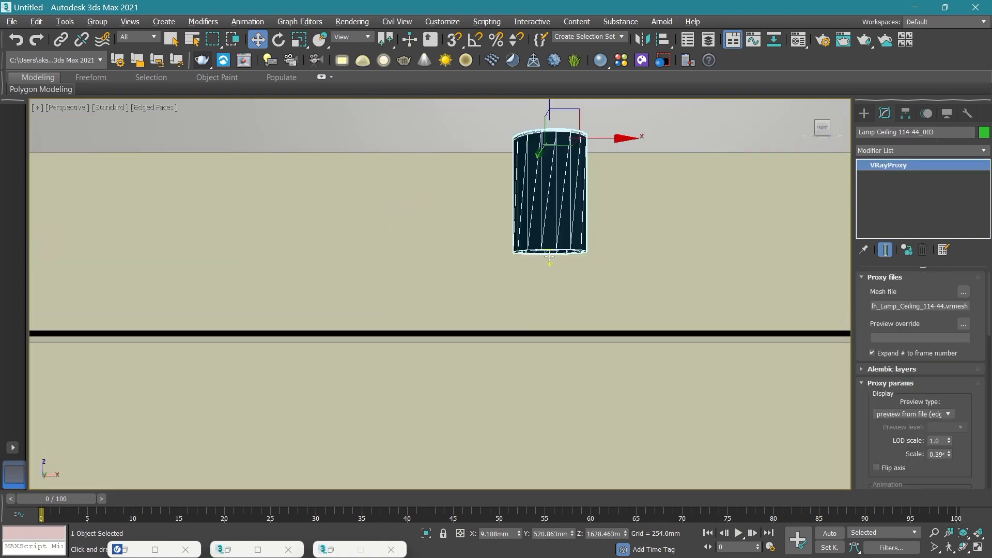
pyautogui.scroll(3, 549, 257)
pyautogui.scroll(-4, 549, 257)
# Add the other ceiling lamps to the selection, six in all, then return to VRayCam001's view.
pyautogui.keyDown('ctrl'); pyautogui.click(310, 232); pyautogui.keyUp('ctrl')
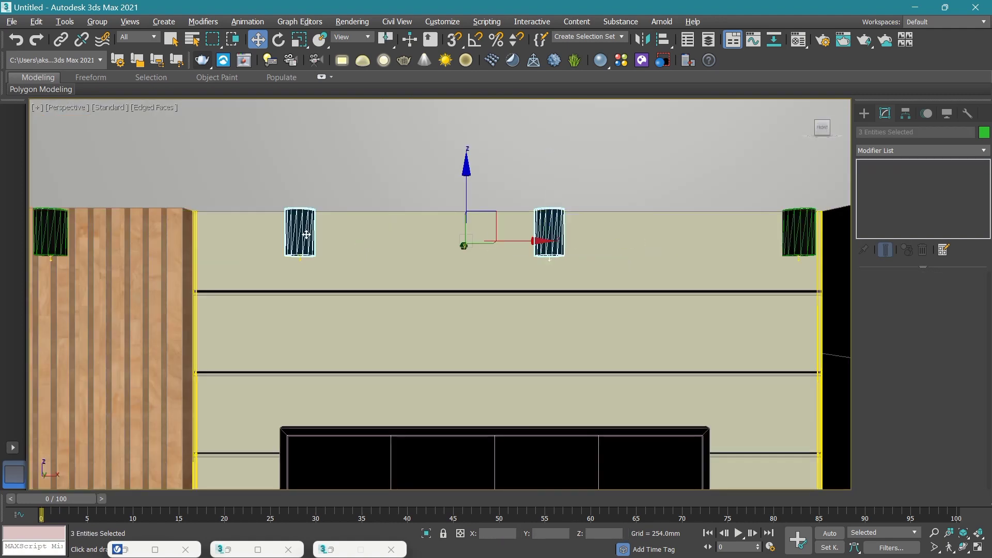
pyautogui.scroll(5, 302, 284)
pyautogui.scroll(-4, 342, 298)
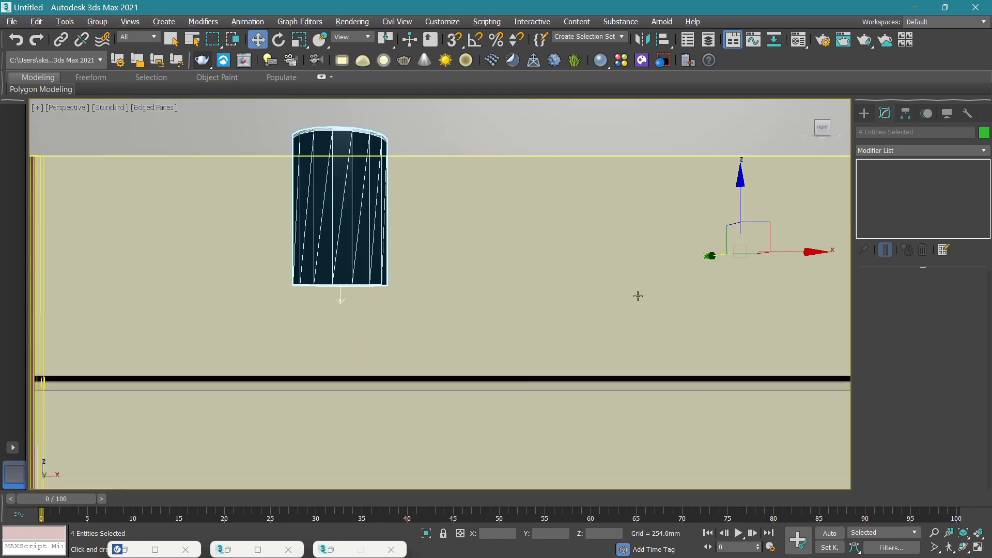
pyautogui.moveTo(637, 295); pyautogui.dragTo(418, 336, button='middle')
pyautogui.scroll(4, 313, 279)
pyautogui.keyDown('ctrl'); pyautogui.click(313, 279); pyautogui.keyUp('ctrl')
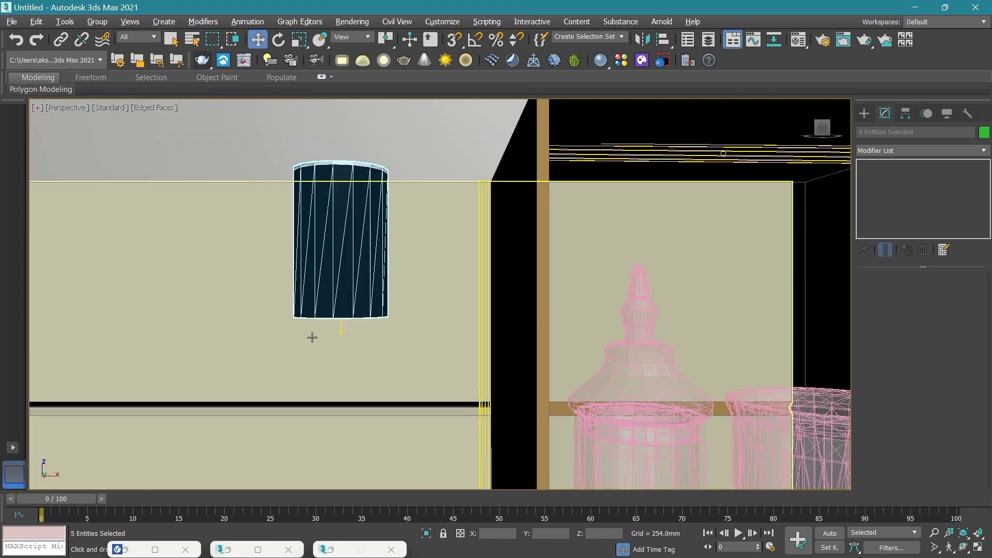
pyautogui.scroll(3, 356, 321)
pyautogui.scroll(-4, 581, 337)
pyautogui.scroll(-3, 410, 248)
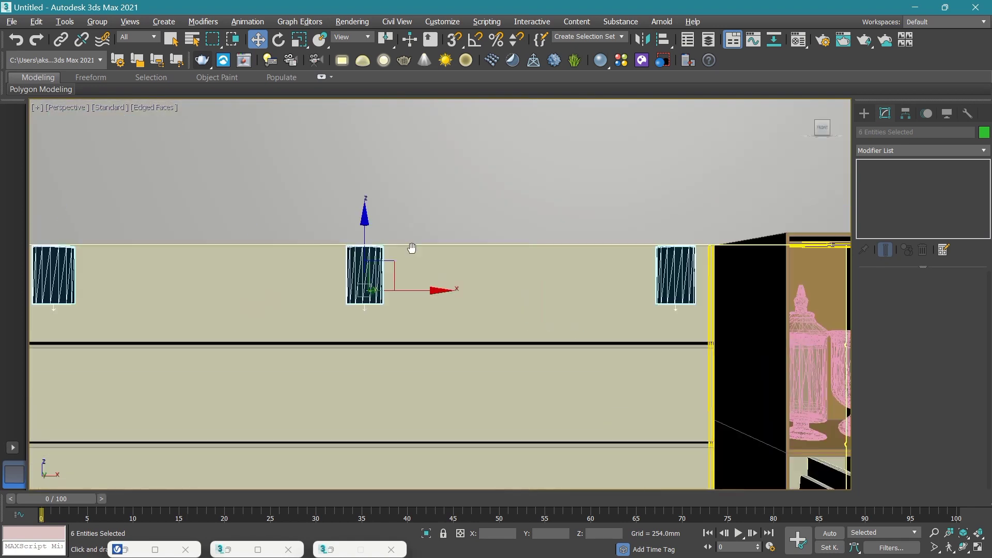
pyautogui.press('z')
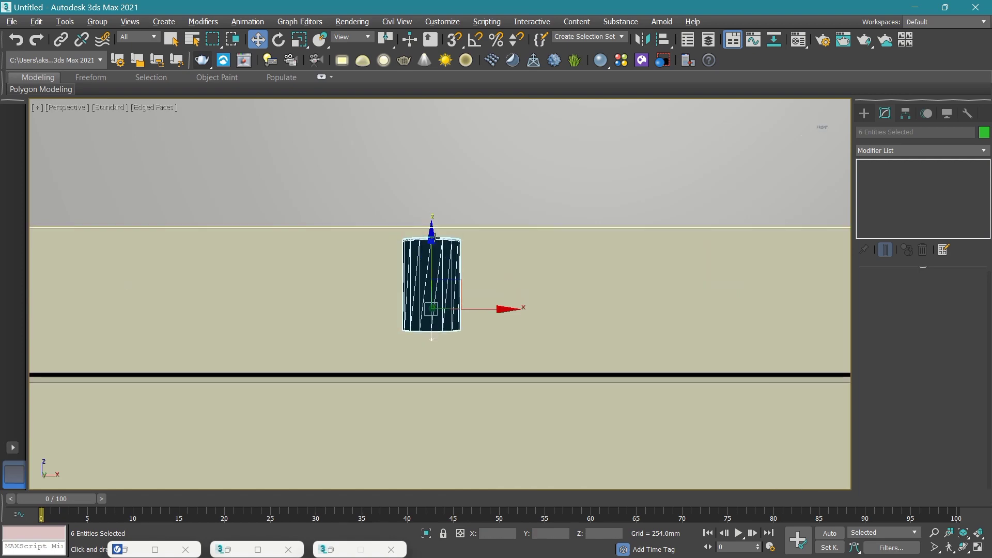
pyautogui.scroll(-3, 475, 188)
pyautogui.scroll(-2, 476, 187)
pyautogui.scroll(-2, 476, 188)
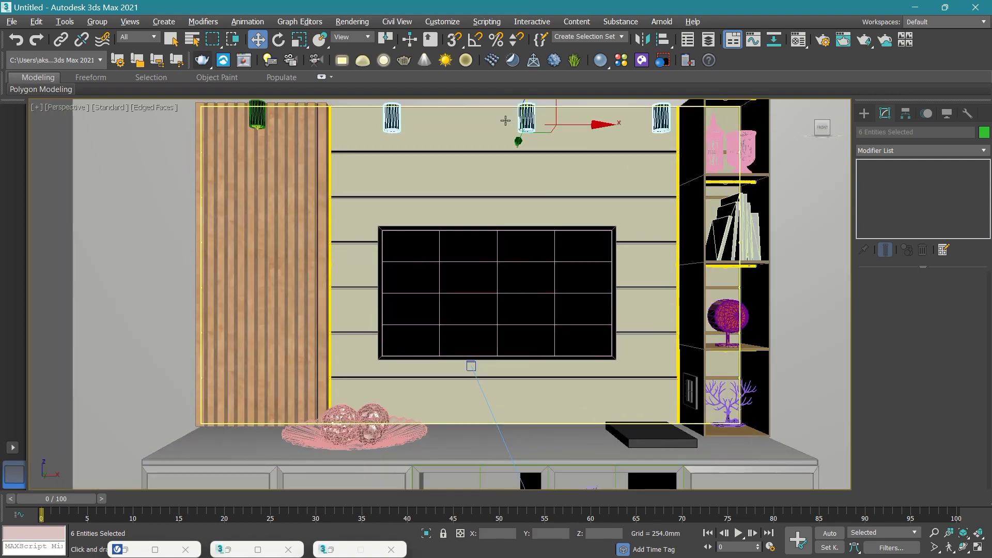
pyautogui.press('c')
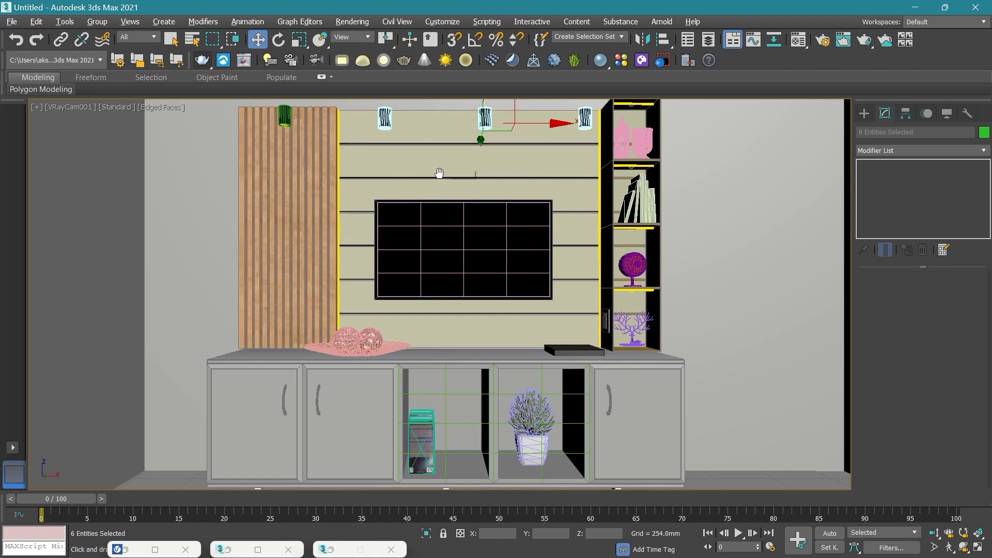
# Render the widened VRayCam001 view at 1000 x 750 and inspect the TV up close.
pyautogui.click(201, 61)
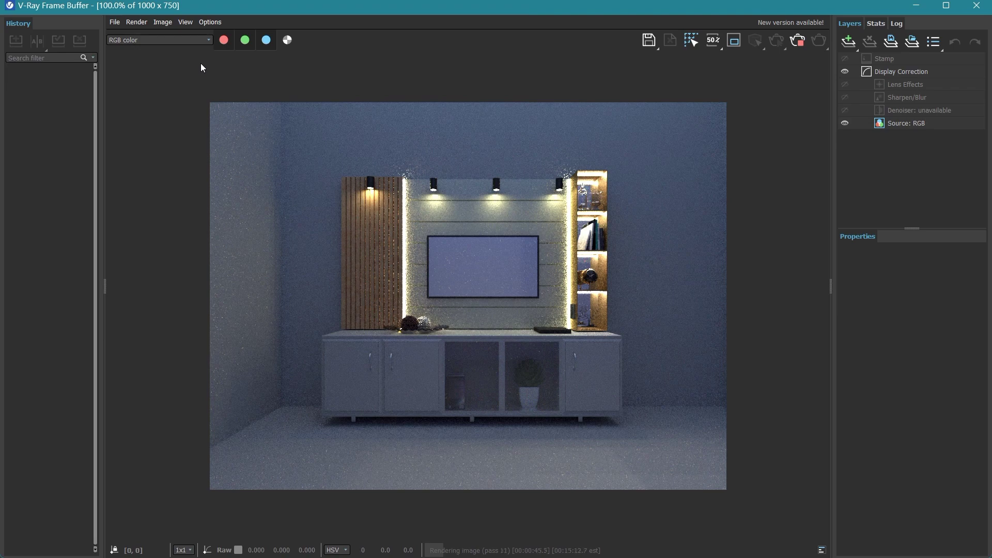
pyautogui.scroll(2, 506, 235)
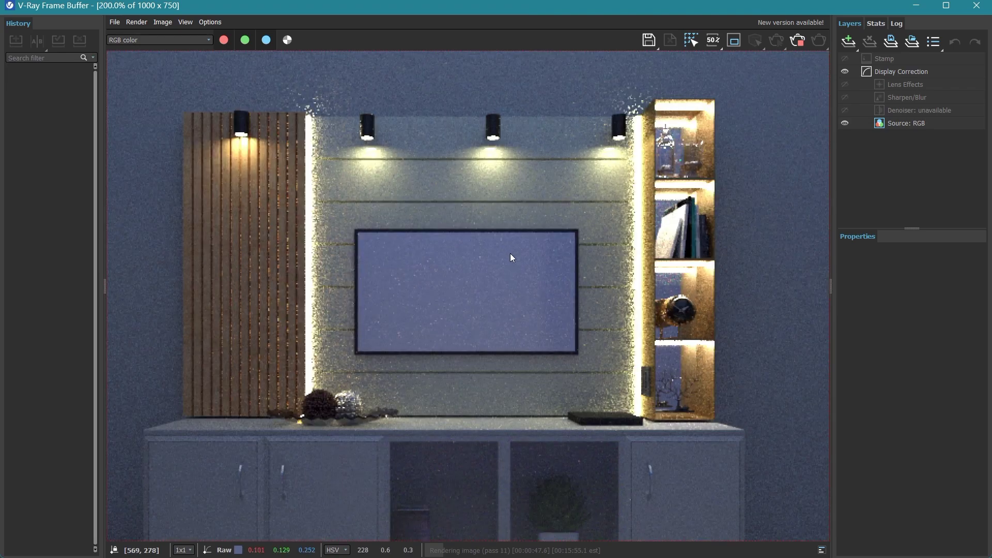
pyautogui.moveTo(514, 232); pyautogui.dragTo(511, 181, button='middle')
pyautogui.scroll(-2, 511, 181)
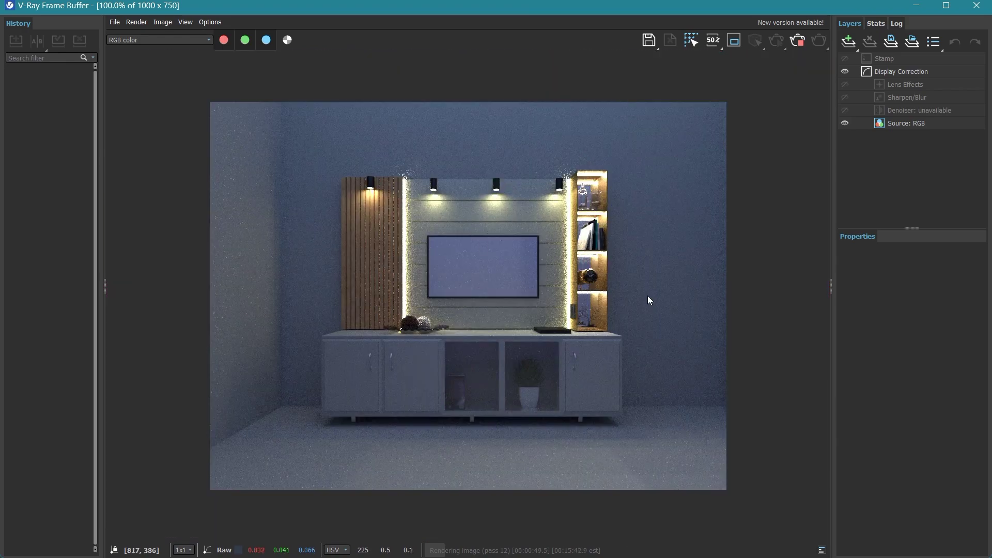